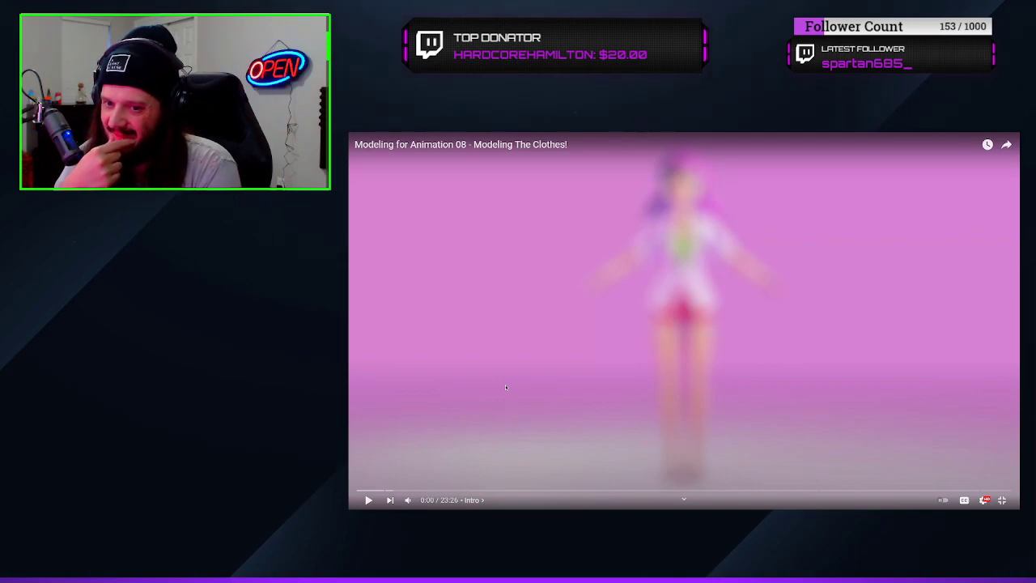
Play the intro of the "Modeling for Animation 08 - Modeling The Clothes!" video, pausing and resuming it
click(505, 385)
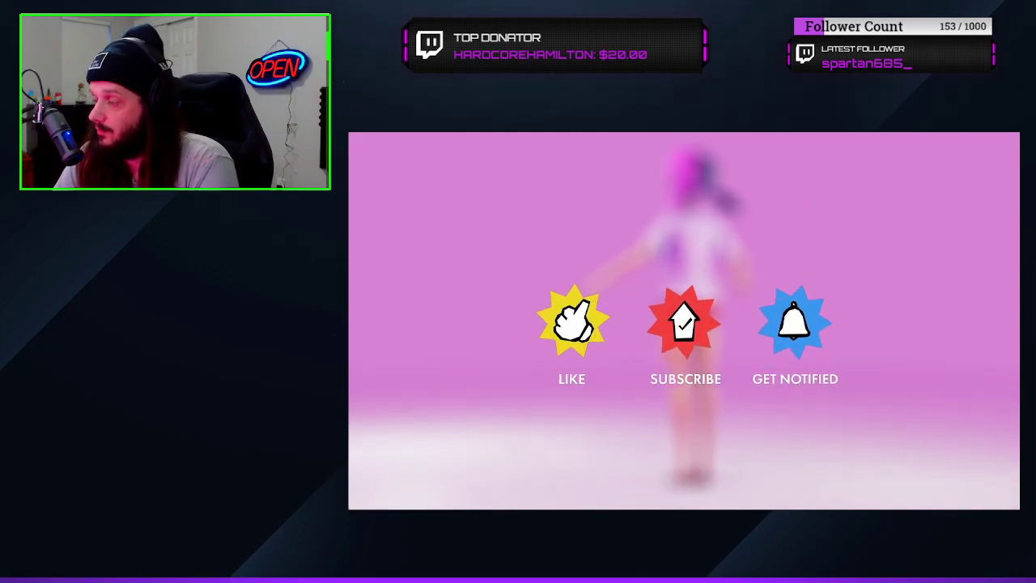
click(505, 385)
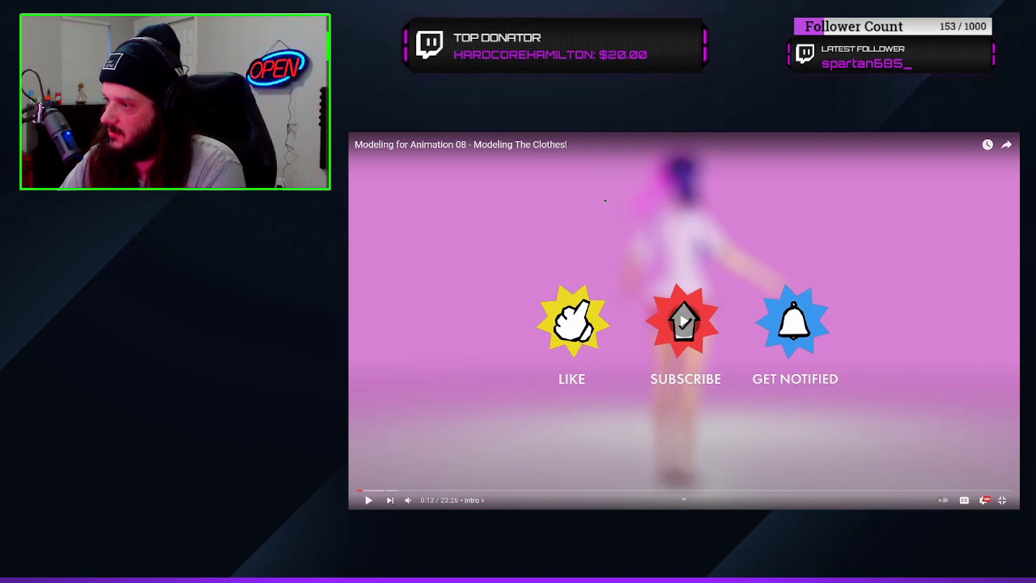
click(581, 193)
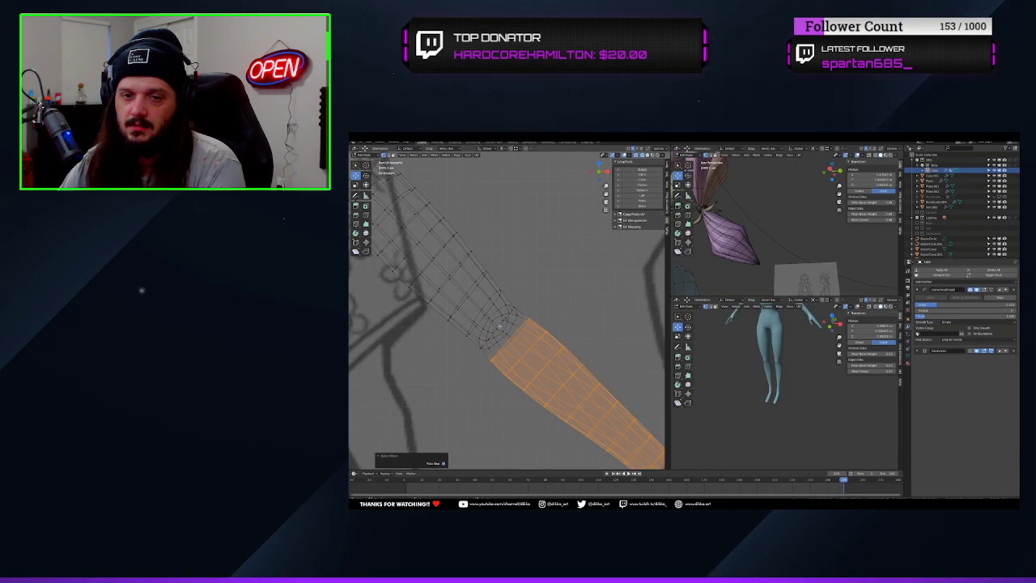
Place the 3D cursor at the elbow, select the linked forearm mesh, and edit the cursor's X rotation
click(498, 326)
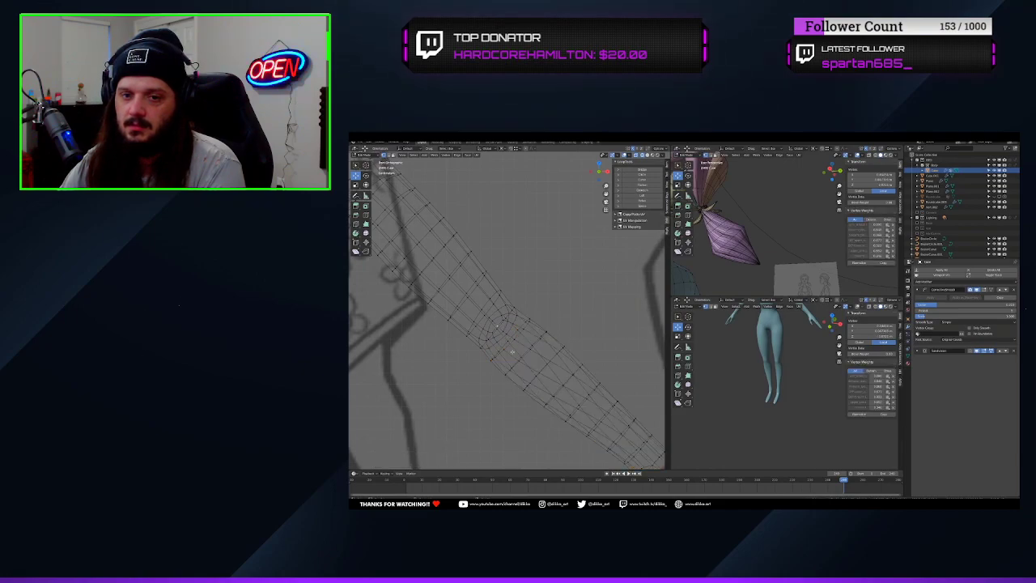
key(l)
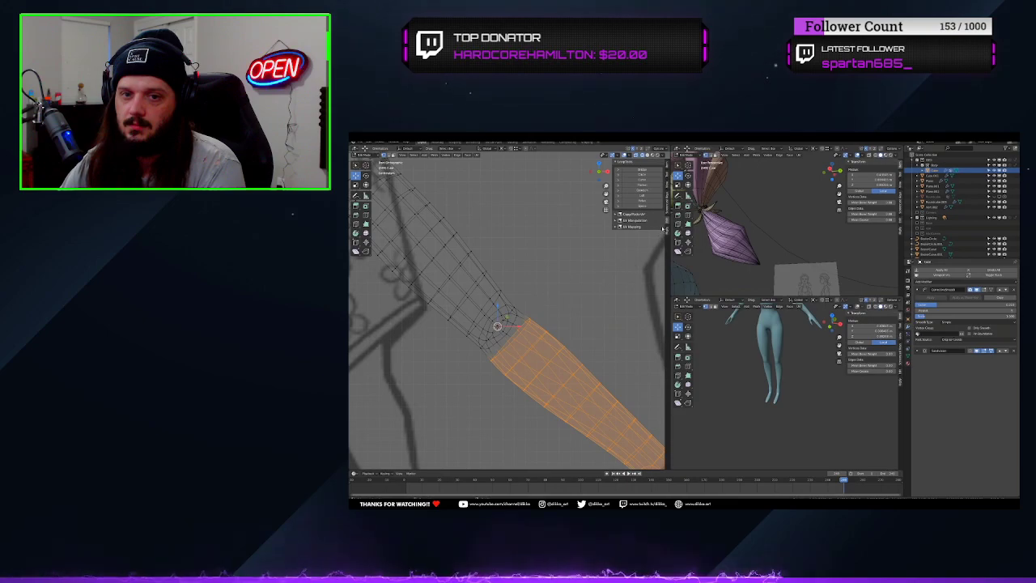
click(667, 165)
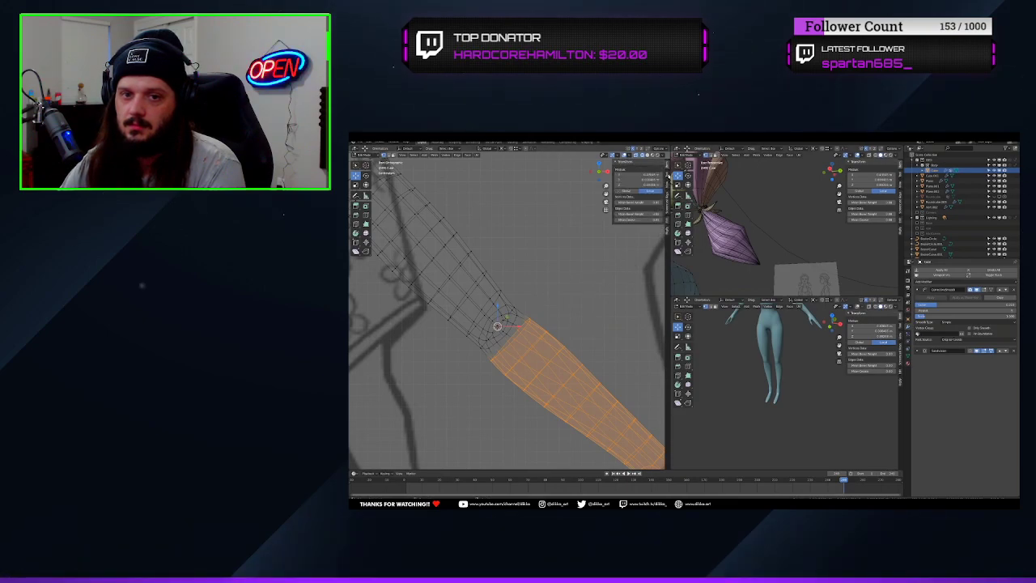
click(667, 184)
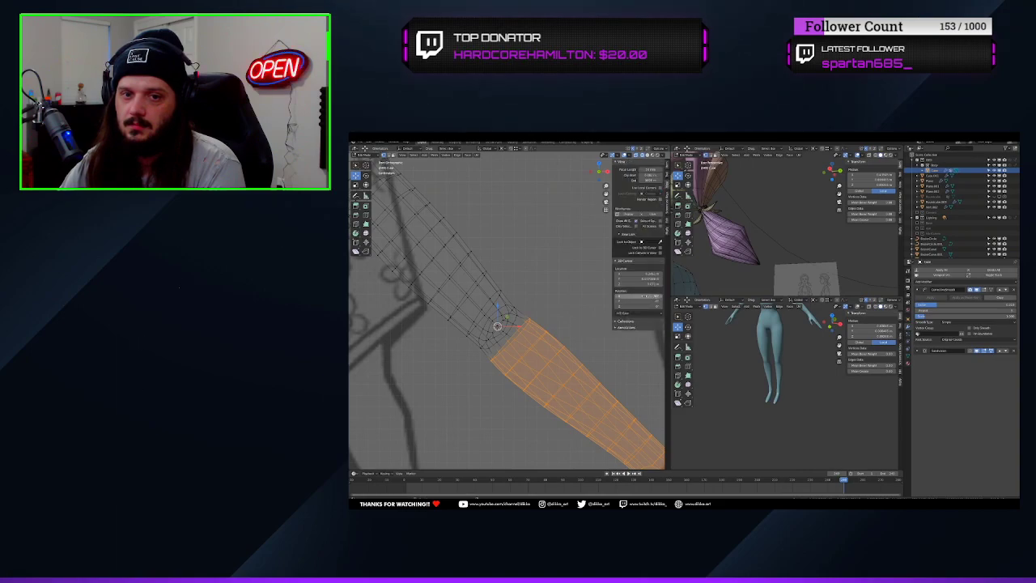
click(640, 297)
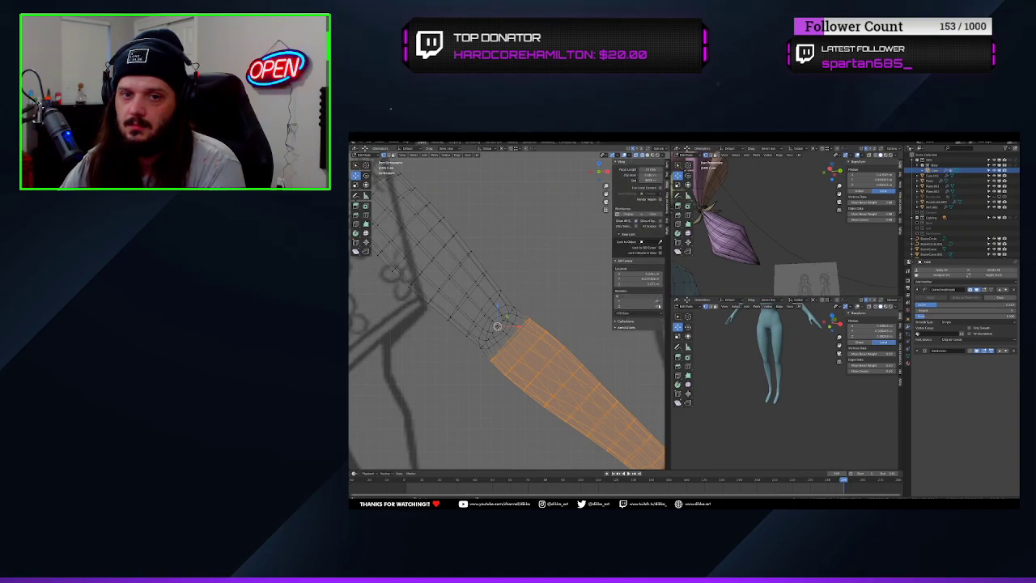
key(Return)
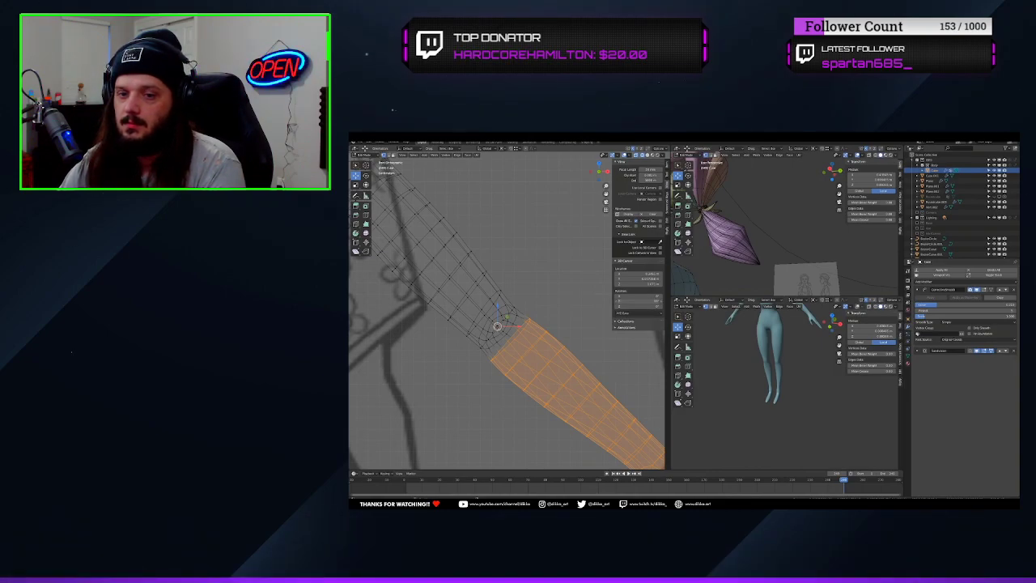
mouse_move(525, 221)
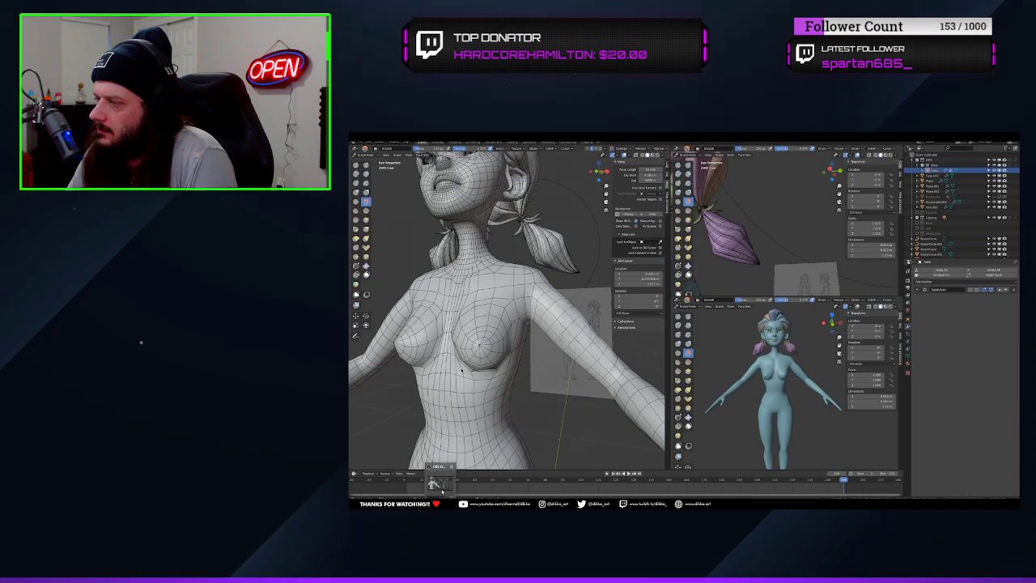
Inspect the yellow tank top on the character from several sides and save the file
click(441, 485)
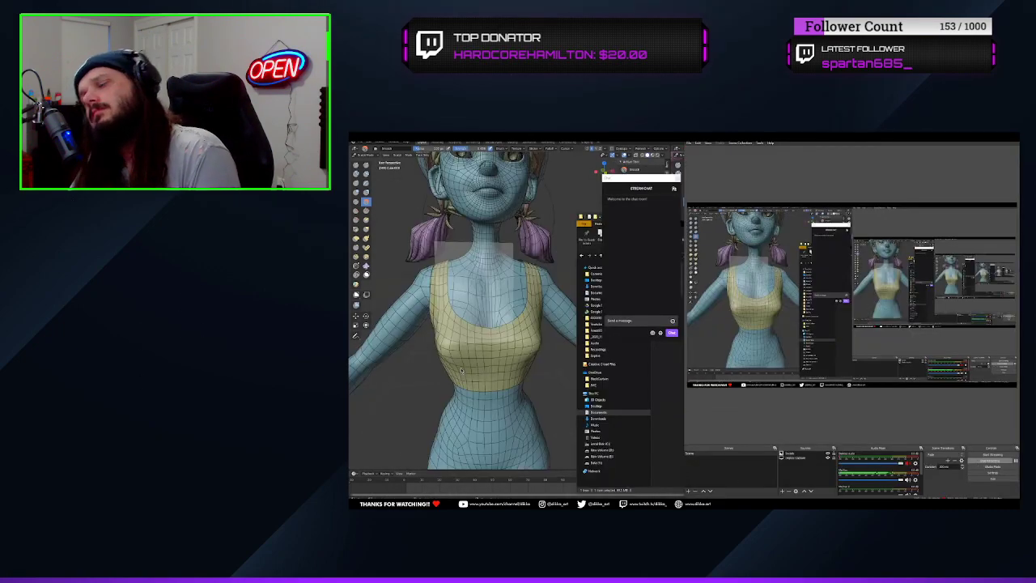
scroll(494, 324, up, 3)
middle_drag(486, 324, 567, 323)
shift+middle_drag(485, 324, 493, 340)
click(494, 324)
key(ctrl+z)
scroll(494, 323, down, 3)
middle_drag(567, 323, 486, 323)
shift+middle_drag(486, 340, 502, 308)
scroll(518, 365, down, 4)
middle_drag(486, 365, 534, 364)
key(ctrl+s)
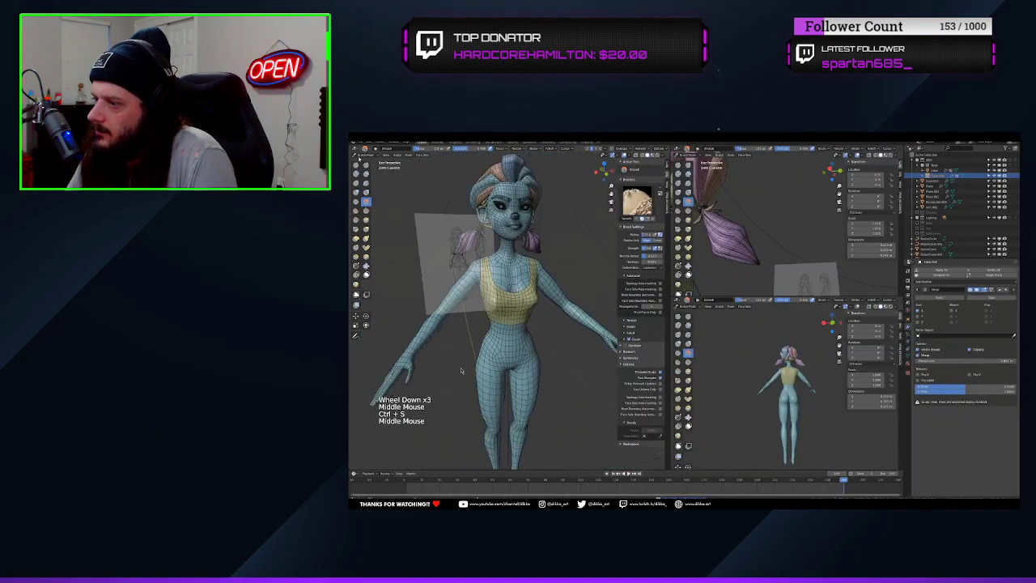
Save the file and enter Edit Mode on the body mesh in front view, with wireframe shading and face selection
click(550, 377)
key(KP_1)
key(ctrl+s)
scroll(534, 369, up, 2)
key(Tab)
shift+middle_drag(461, 369, 447, 285)
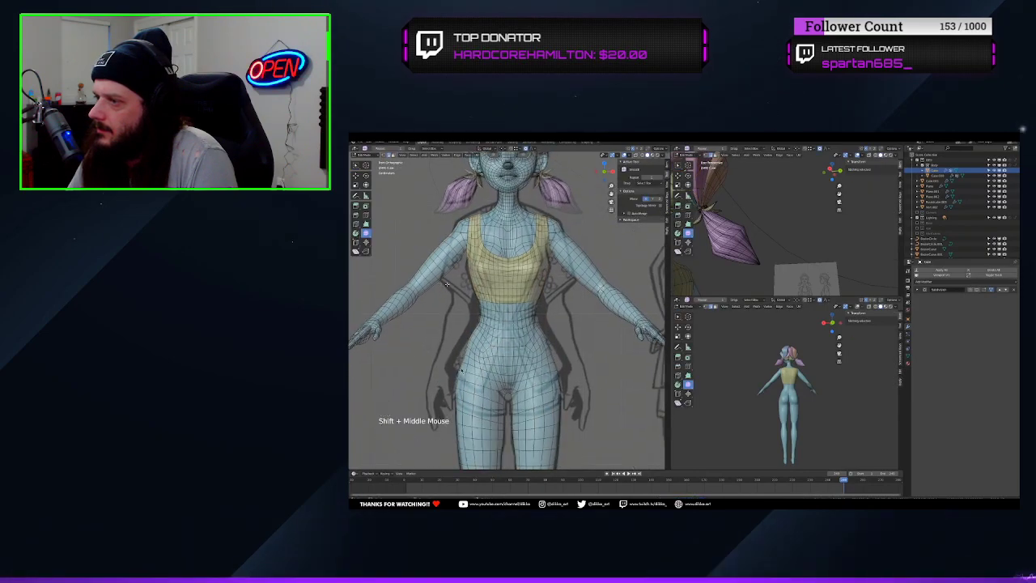
click(427, 294)
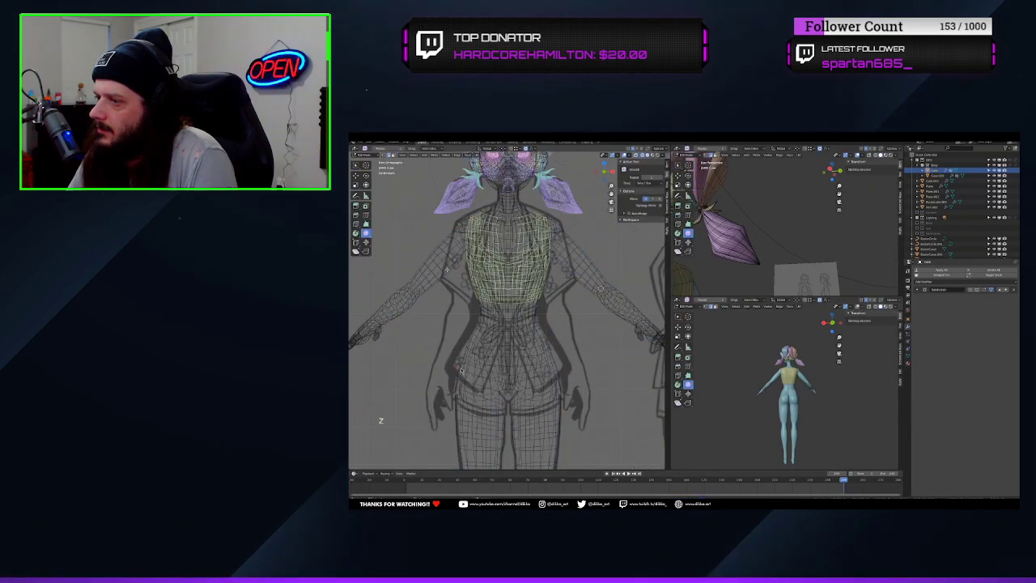
click(447, 269)
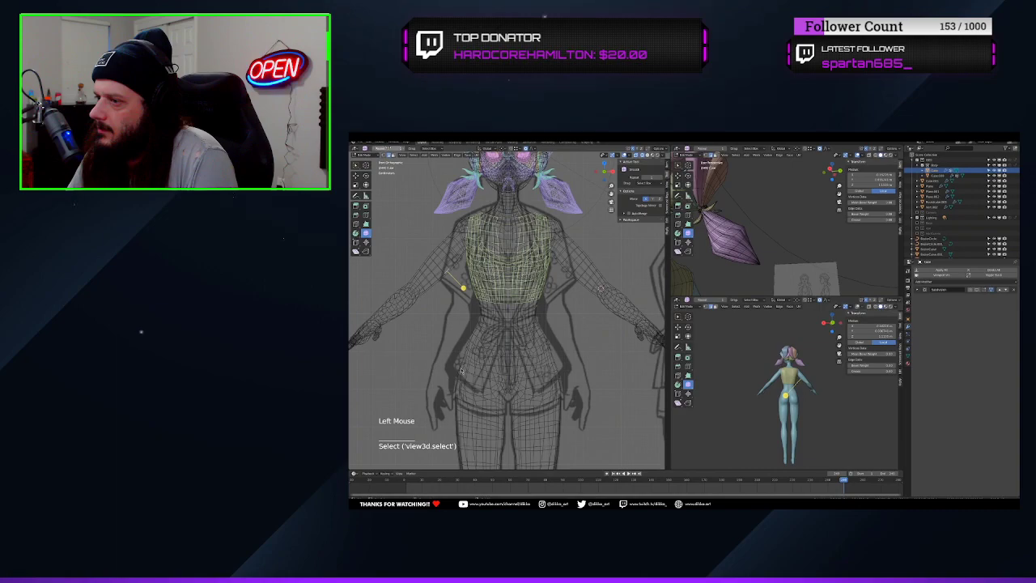
click(385, 156)
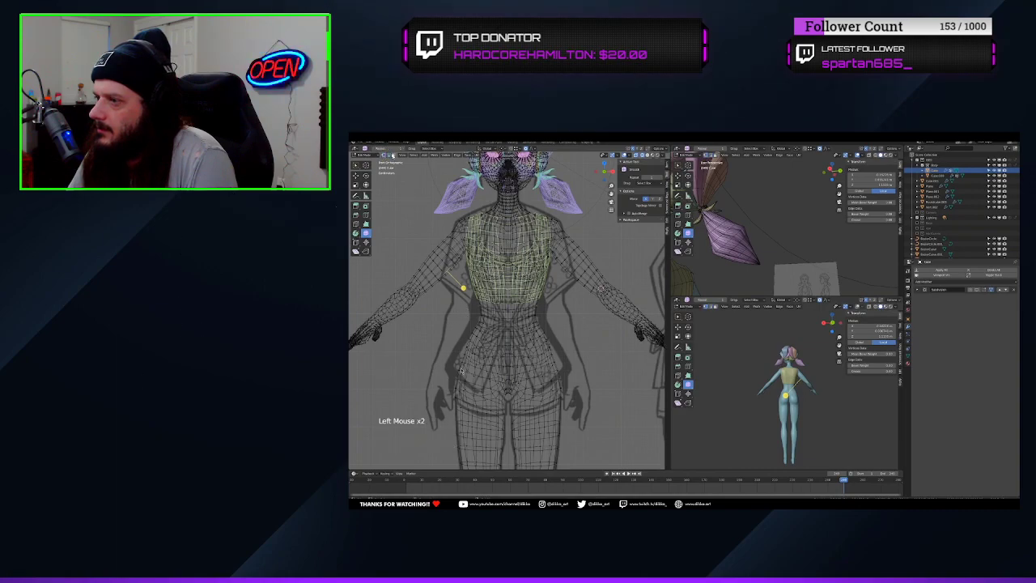
click(485, 308)
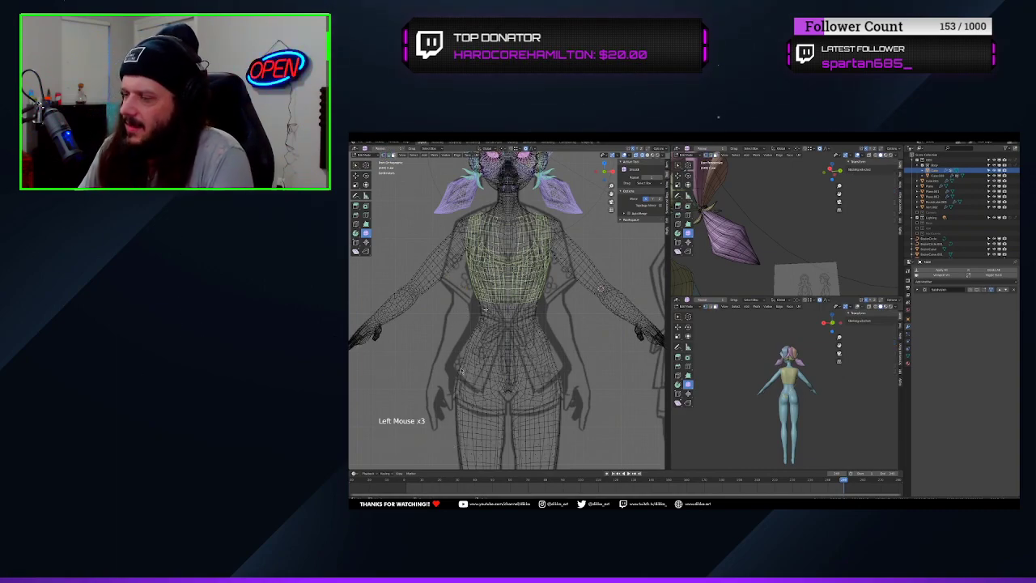
Box-select the faces of the torso, upper arms and hips, adding face loops to even out both sleeve ends
key(b)
drag(428, 205, 571, 381)
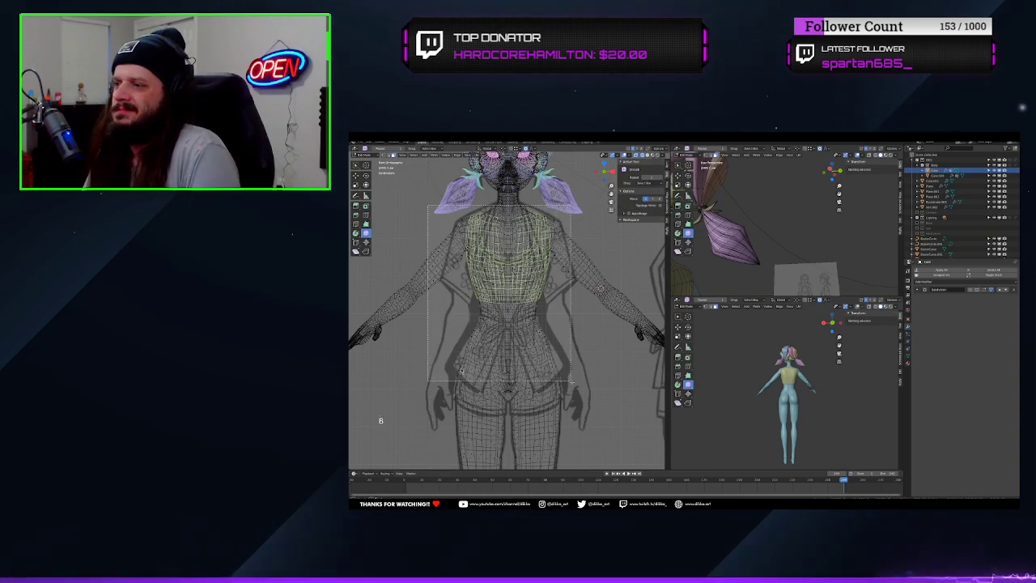
alt+shift+click(461, 370)
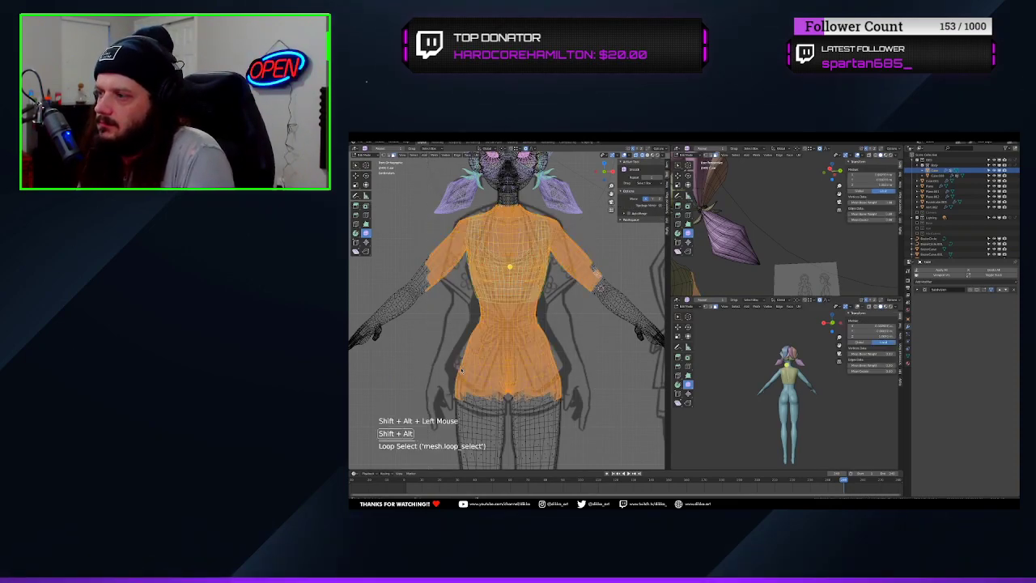
alt+shift+click(462, 370)
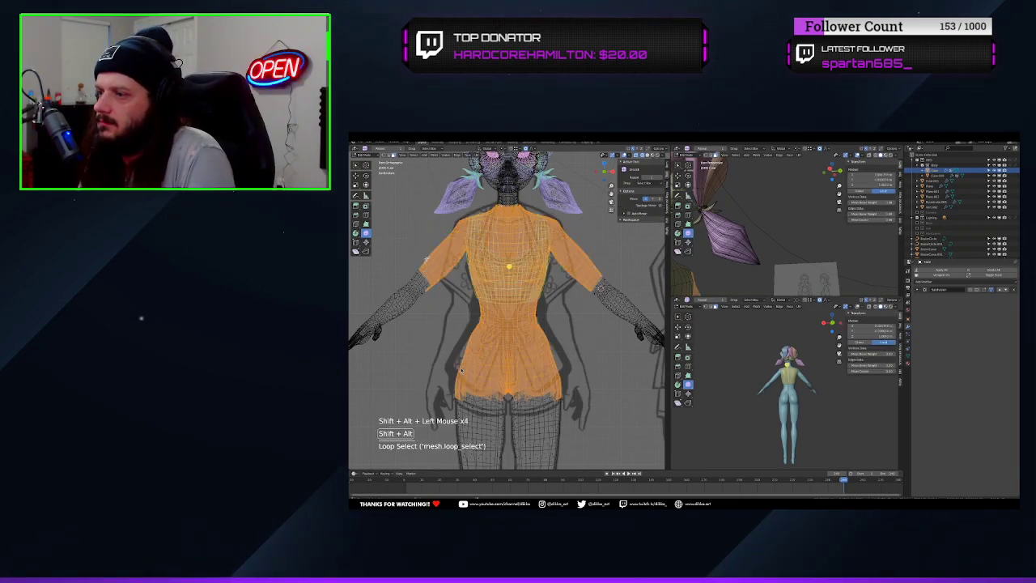
alt+shift+click(431, 290)
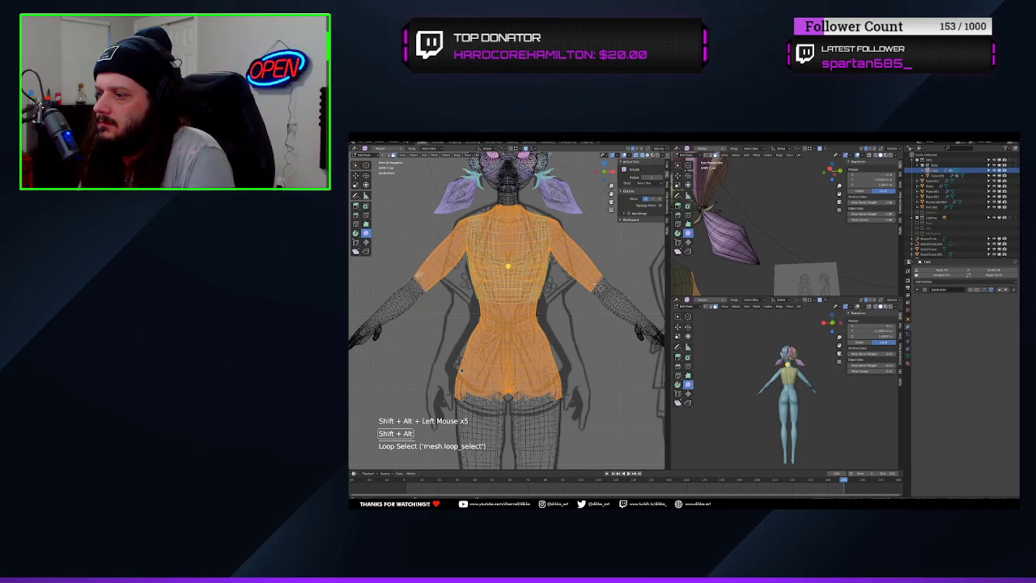
Add face loops around both upper thighs, undoing wrong loops, and even out the selection's edges by growing and shrinking it
alt+shift+click(462, 370)
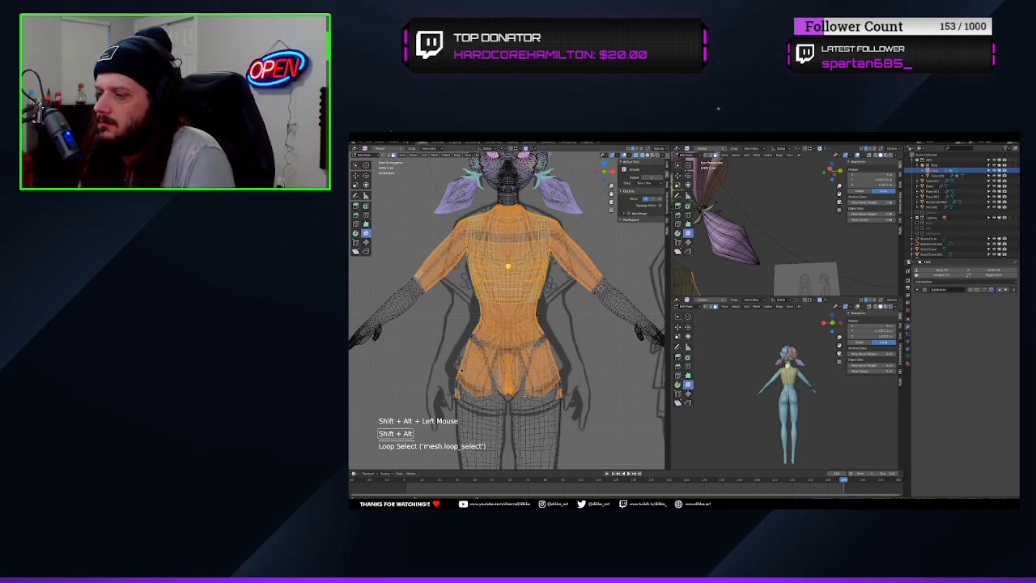
key(ctrl+z)
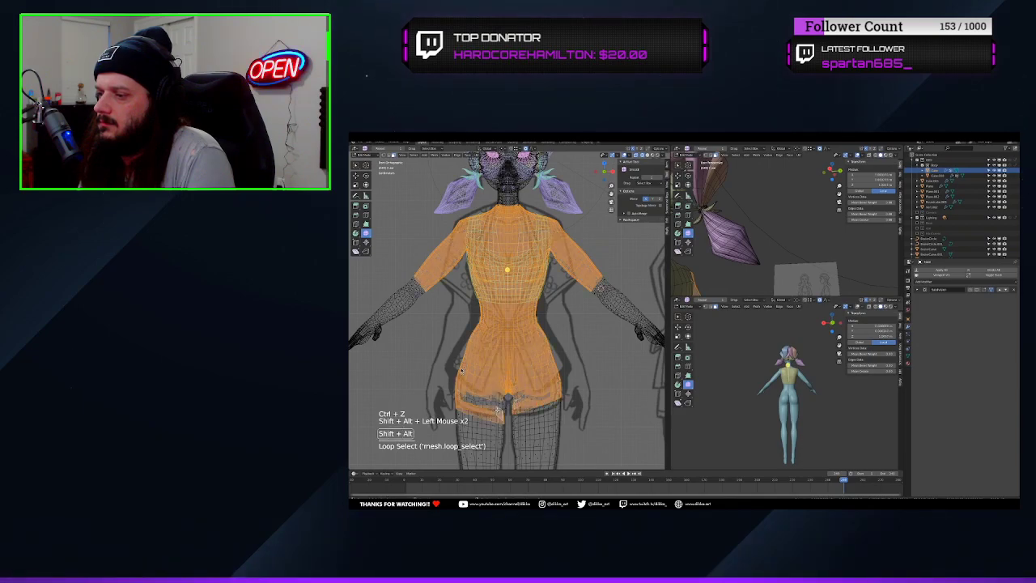
key(ctrl+z)
alt+shift+click(494, 406)
key(ctrl+z)
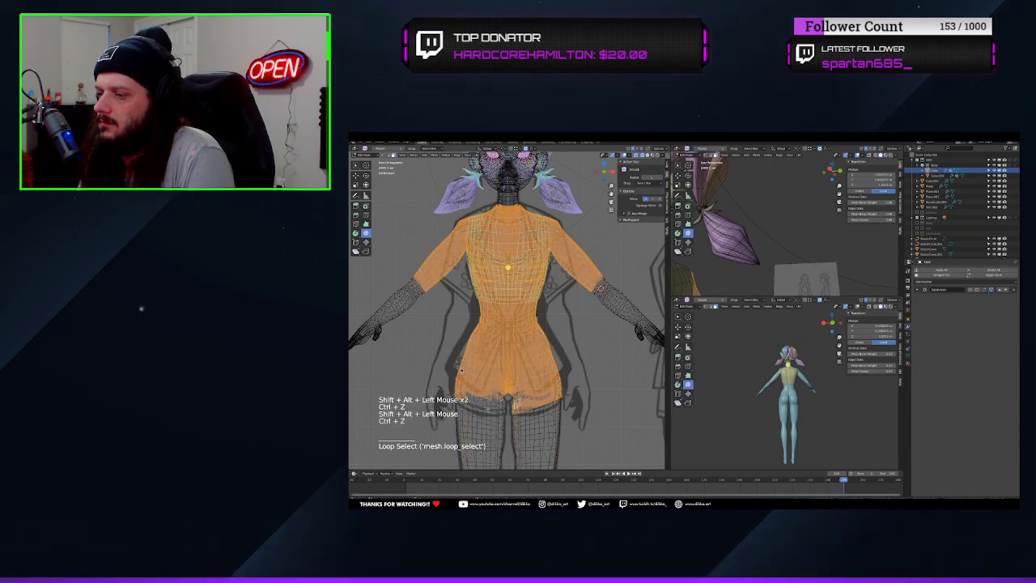
alt+shift+click(486, 400)
key(ctrl+KP_Add)
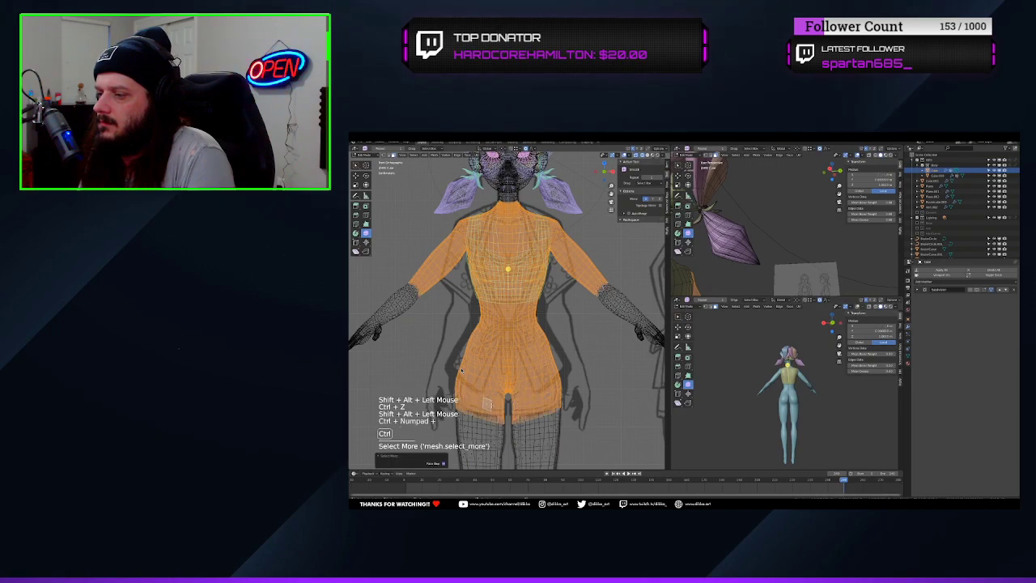
key(ctrl+KP_Subtract)
key(ctrl+KP_Subtract)
key(ctrl+KP_Subtract)
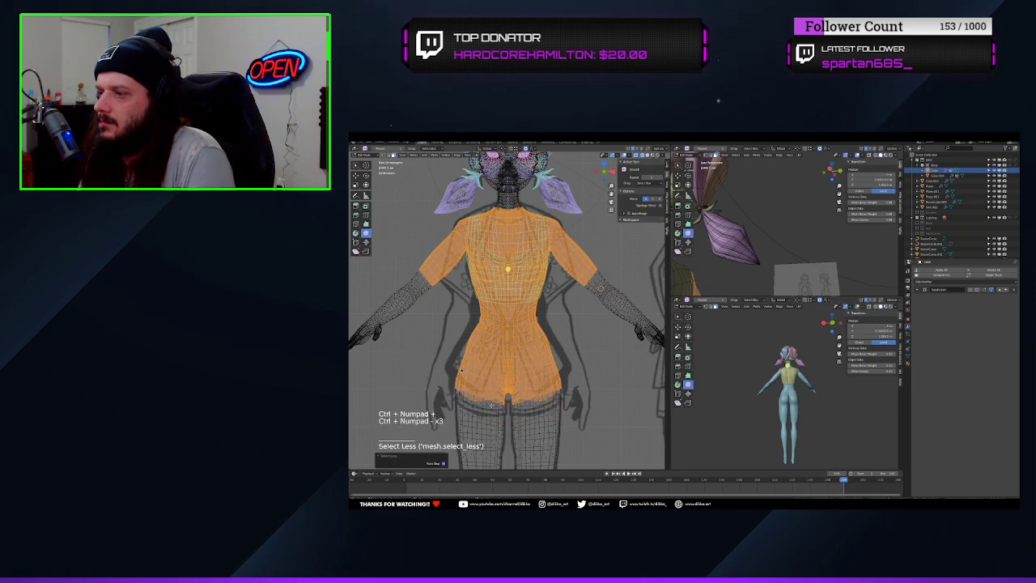
Duplicate the selected body faces in place, separate them into their own object, and leave Edit Mode
key(shift+d)
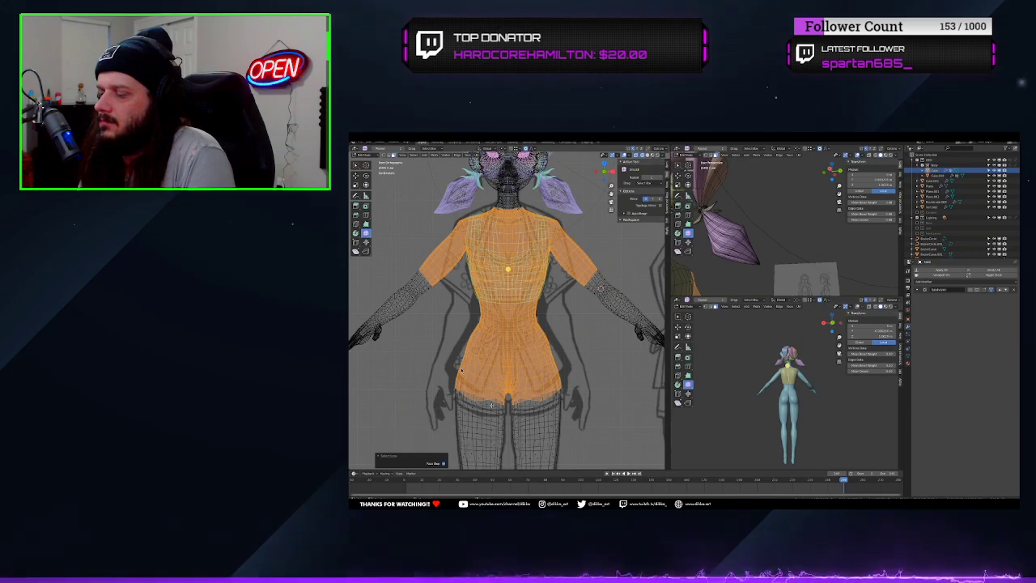
key(p)
click(492, 407)
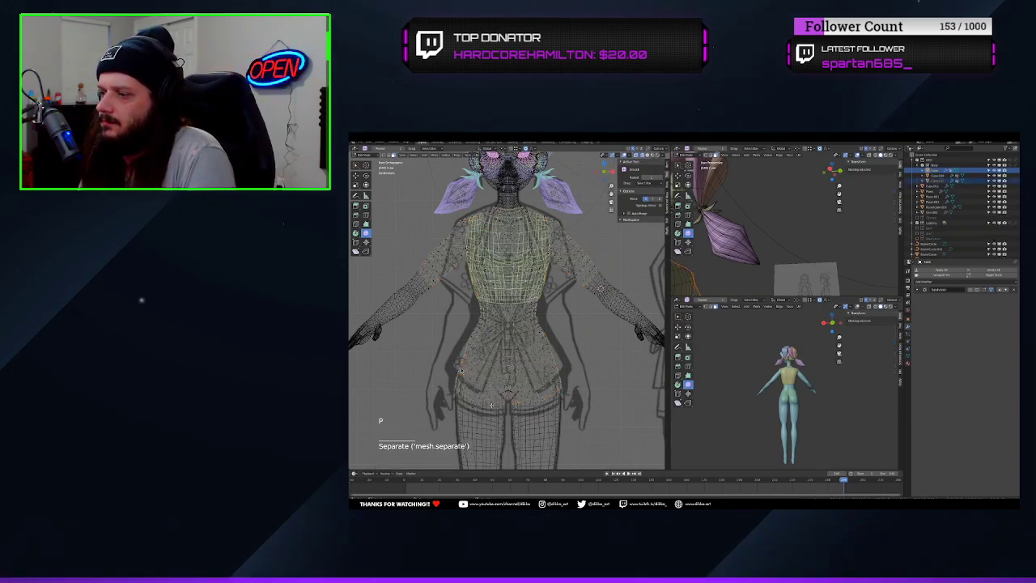
key(Tab)
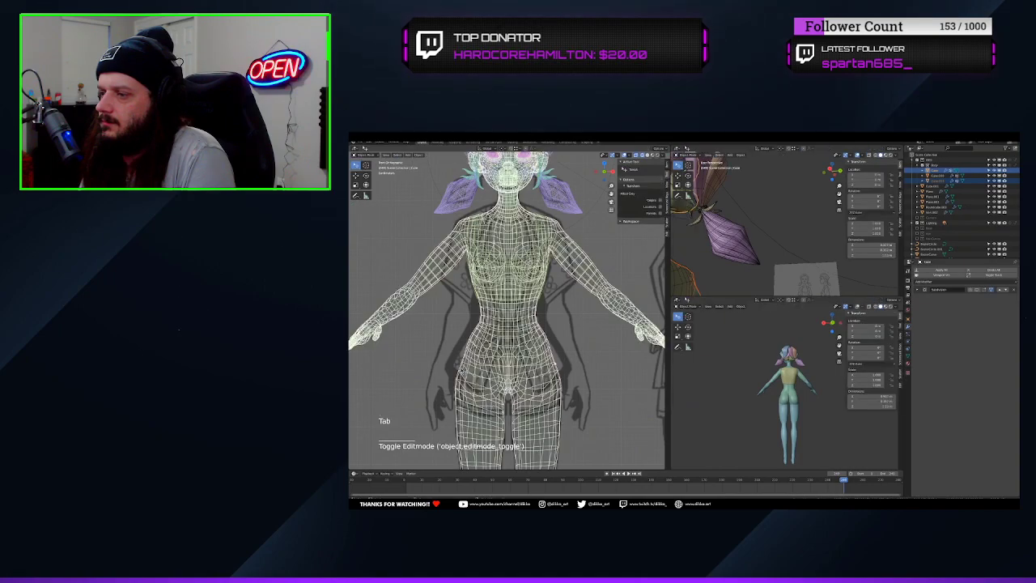
Return the viewport to solid shading and select the separated garment mesh
right_click(526, 351)
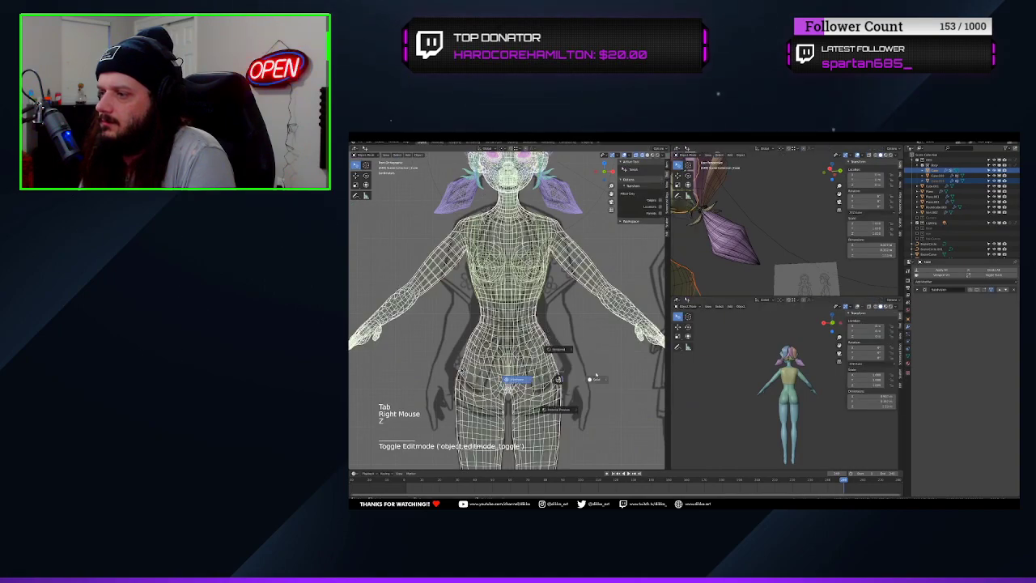
key(z)
right_click(527, 349)
scroll(461, 371, down, 3)
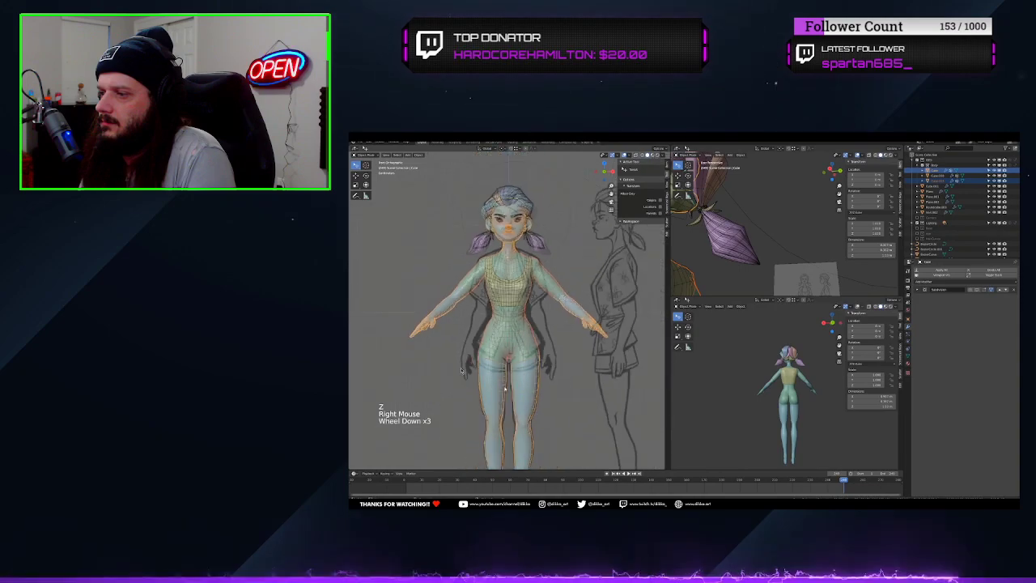
scroll(460, 370, up, 1)
click(460, 371)
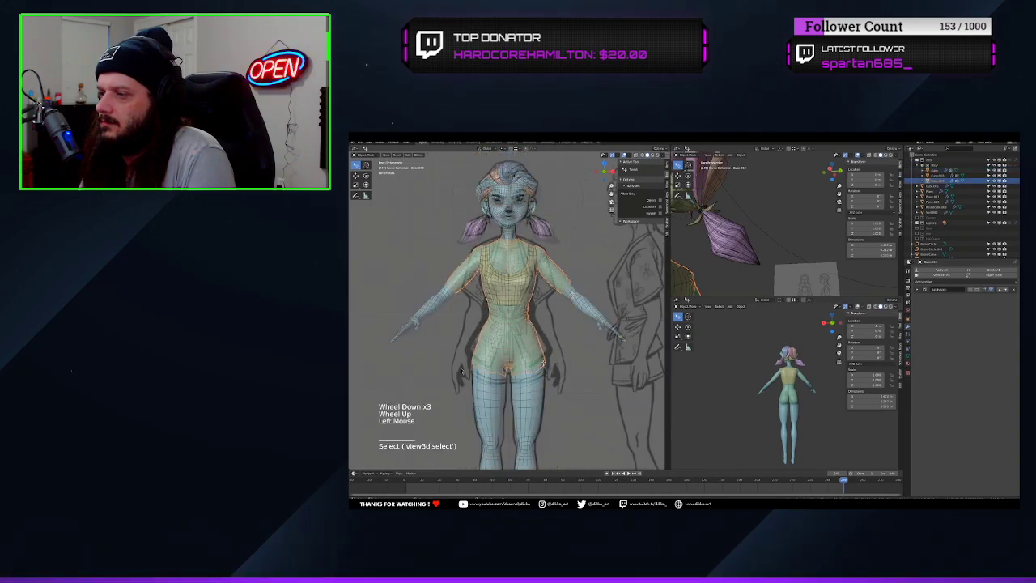
Select the garment's entire mesh and expand it outward along its normals so it sits above the body
key(Tab)
key(Tab)
scroll(595, 409, up, 2)
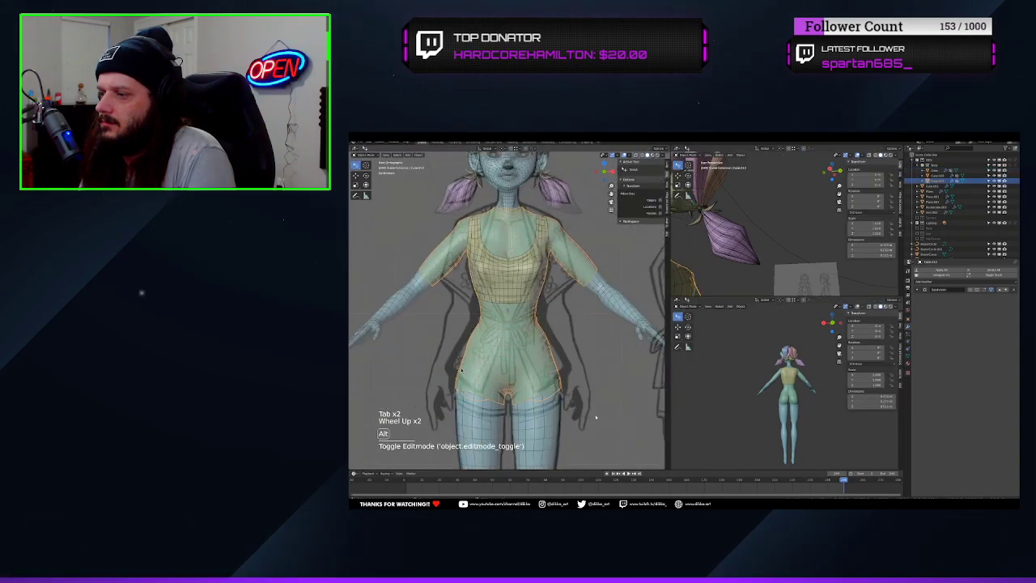
key(alt+s)
key(Tab)
key(Tab)
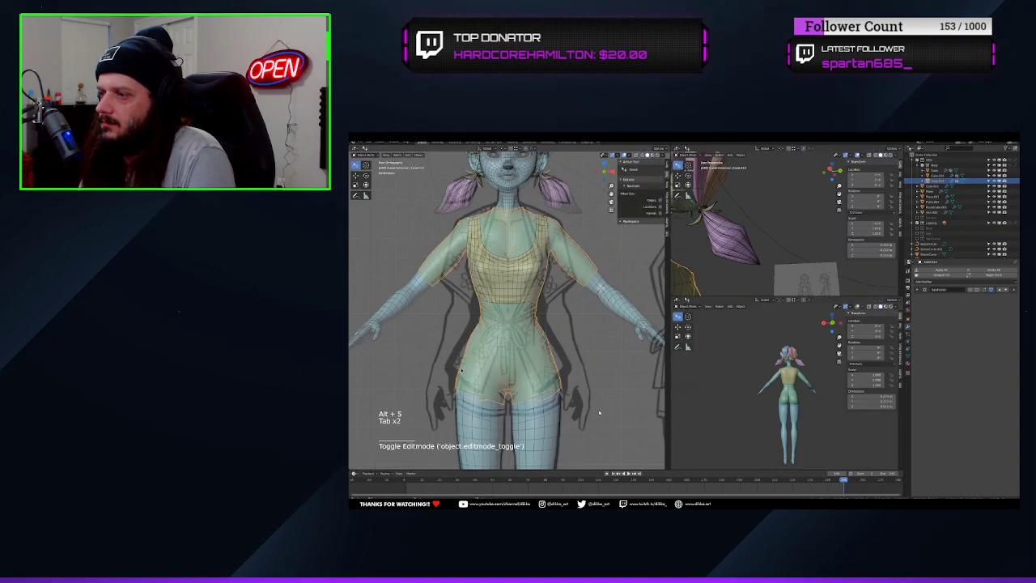
key(Tab)
key(a)
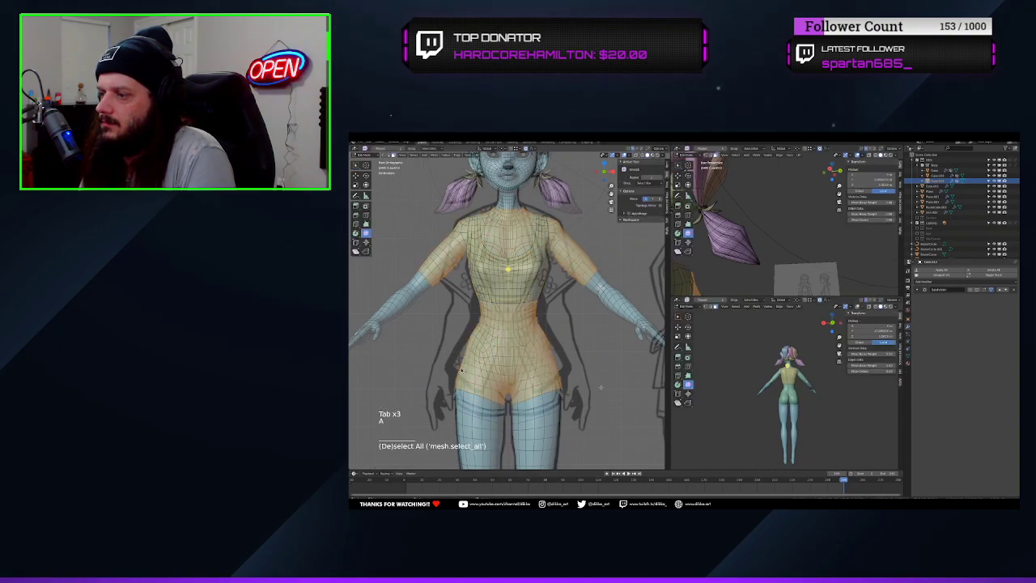
key(alt+s)
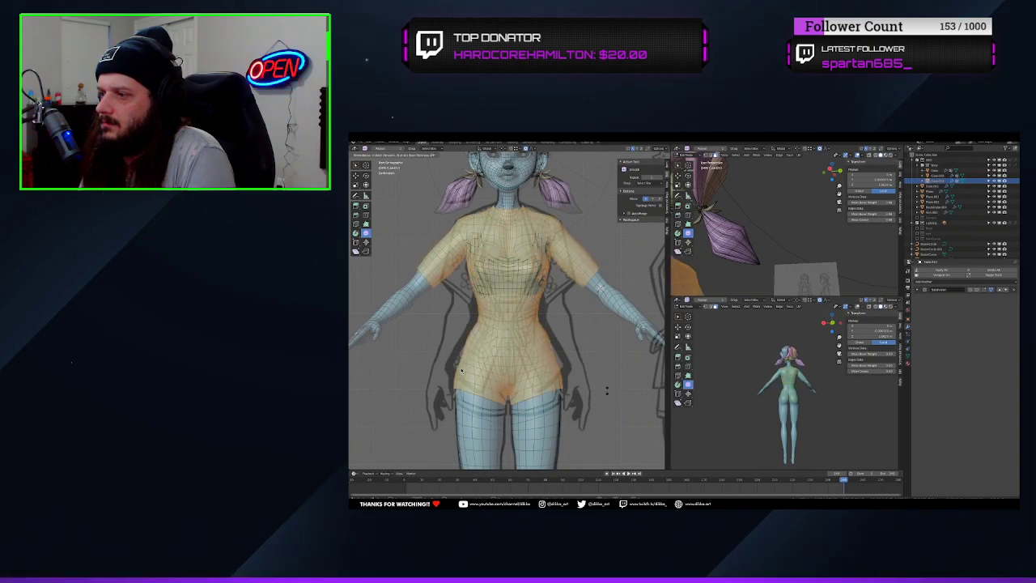
click(607, 390)
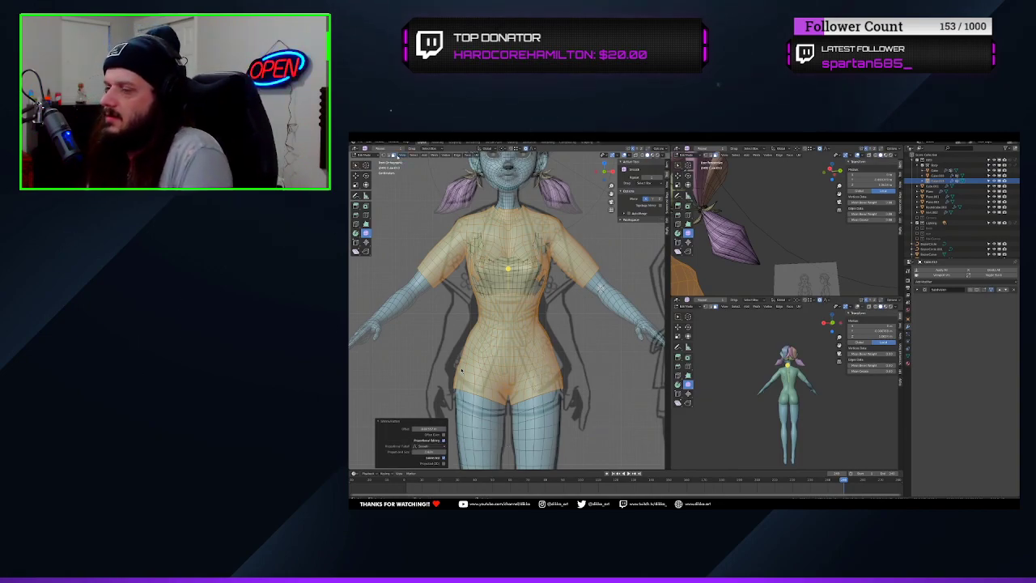
Delete the face loop along the garment's centre line and the linked half on the character's right side
click(393, 157)
alt+click(461, 370)
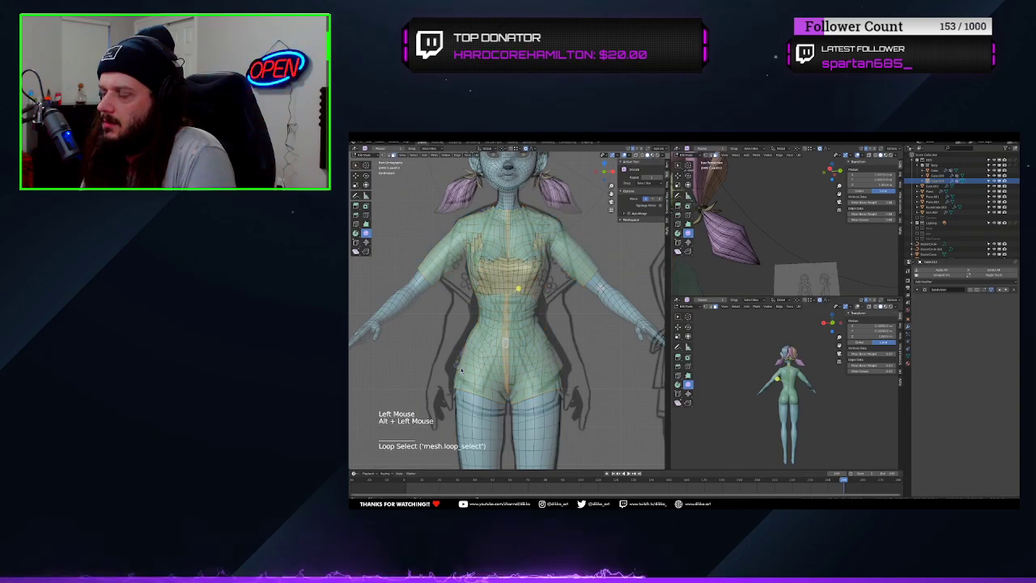
key(x)
click(461, 370)
key(l)
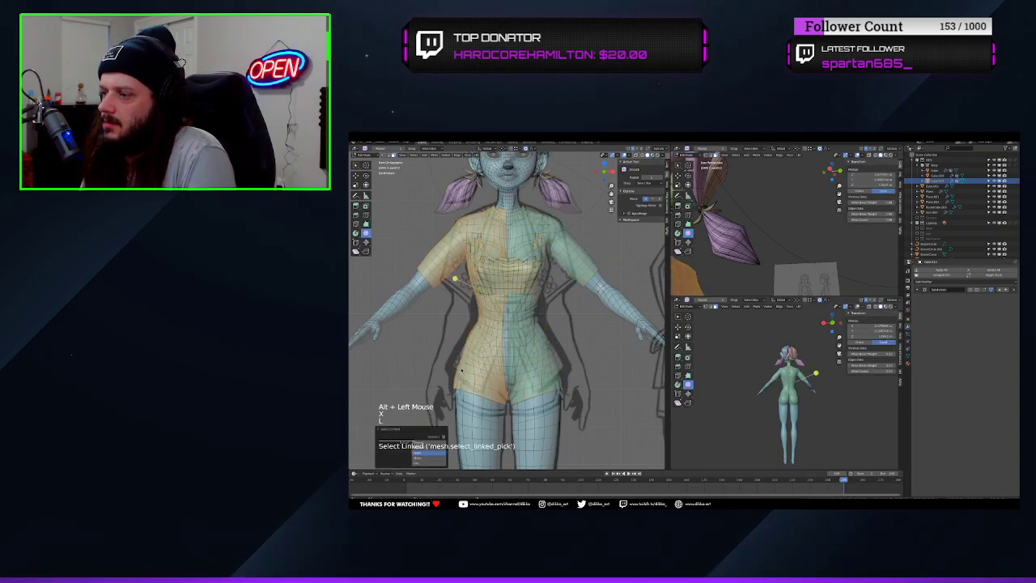
key(x)
click(462, 370)
mouse_move(461, 370)
middle_down()
mouse_move(437, 370)
mouse_move(478, 370)
mouse_move(461, 371)
middle_up()
Delete a face loop around the remaining half's hip and the detached thigh piece below it
scroll(461, 370, down, 3)
scroll(461, 371, up, 1)
scroll(461, 370, up, 1)
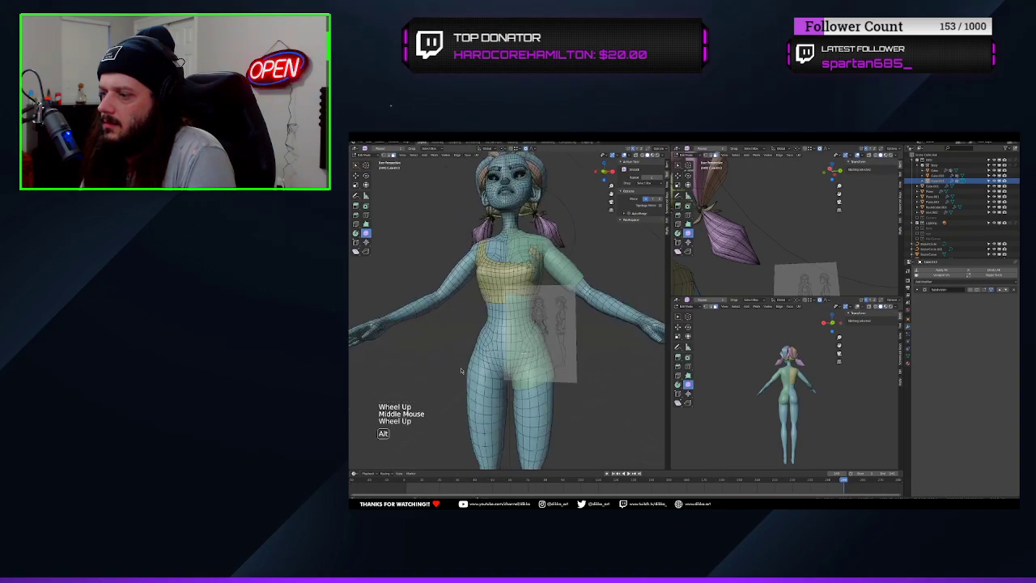
alt+click(522, 355)
key(x)
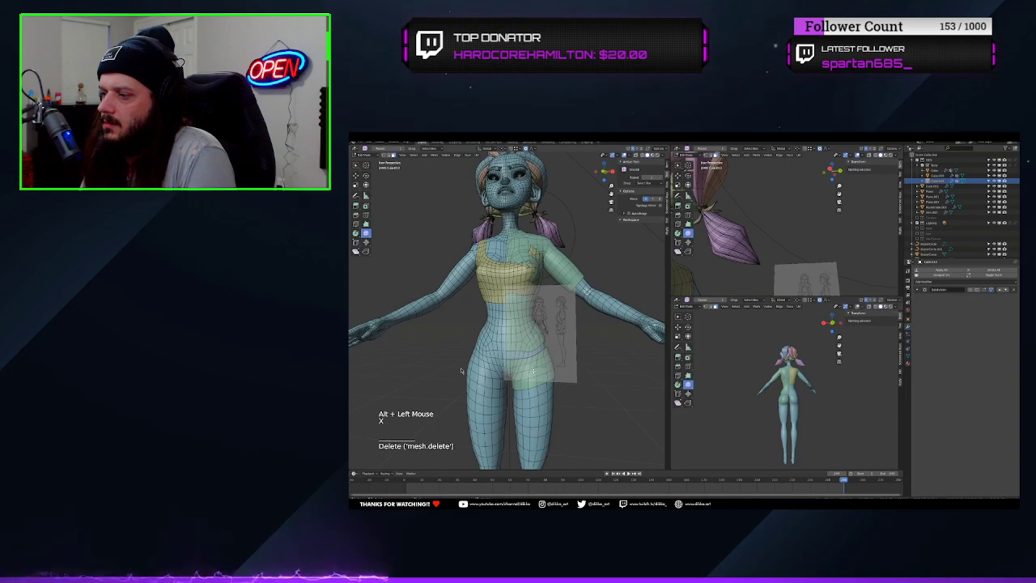
key(l)
key(x)
click(534, 372)
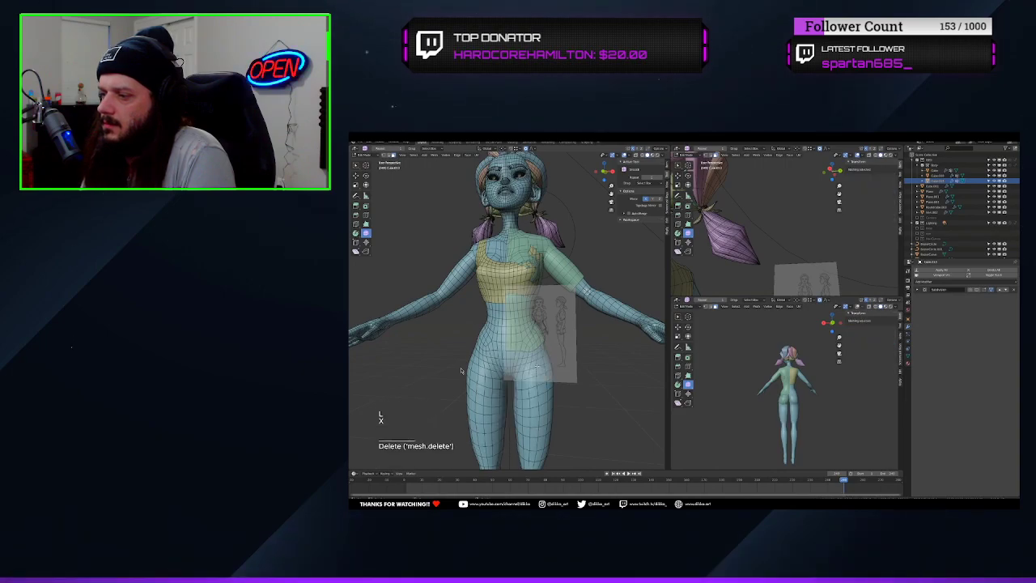
Select the lowest face loops around the hip, including the stray faces at the centre back, and delete them
mouse_move(534, 373)
middle_down()
mouse_move(501, 369)
mouse_move(530, 357)
middle_up()
scroll(501, 369, up, 2)
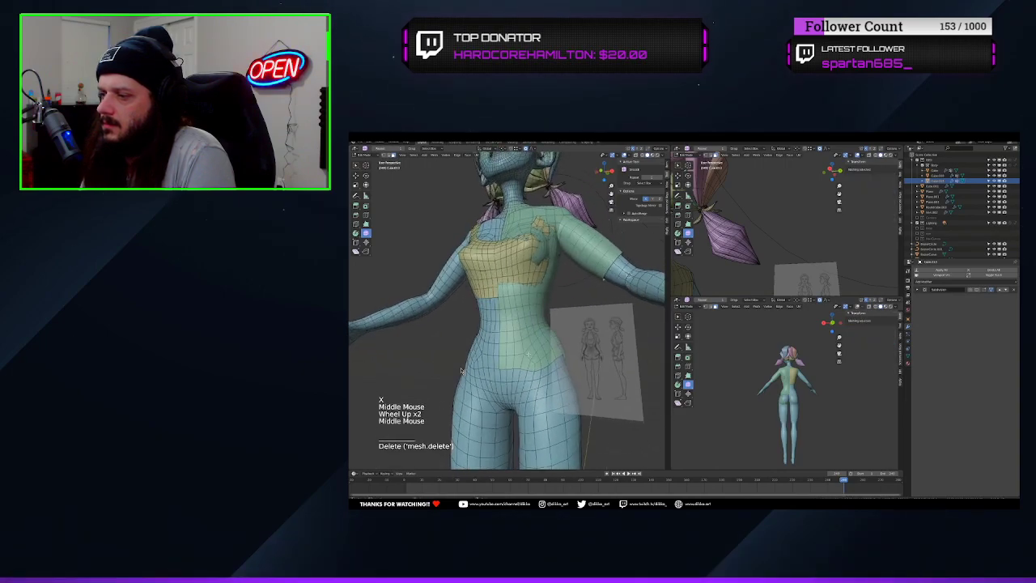
alt+click(461, 371)
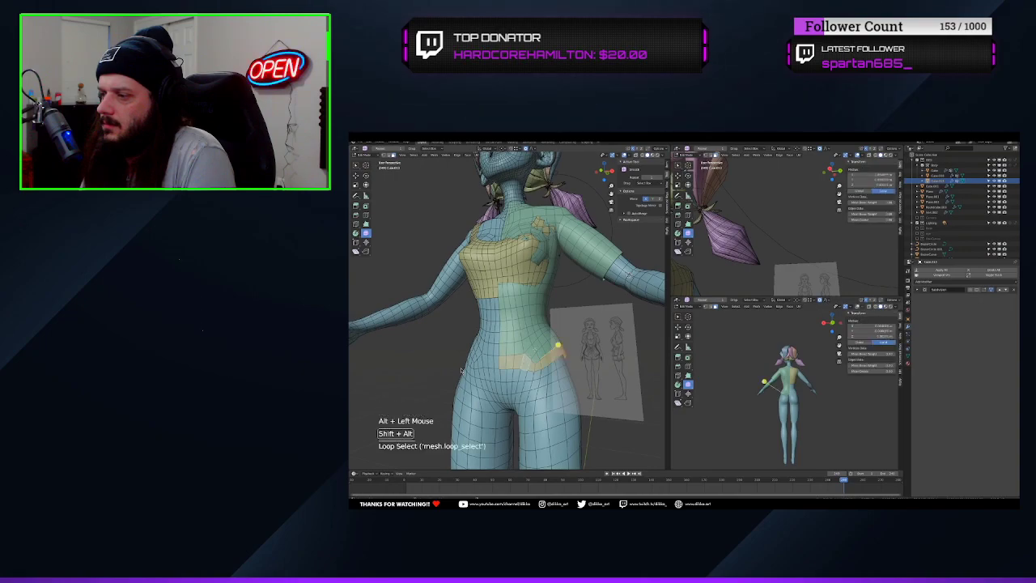
alt+shift+click(462, 371)
alt+shift+click(461, 370)
mouse_move(462, 371)
middle_down()
mouse_move(405, 372)
mouse_move(462, 371)
middle_up()
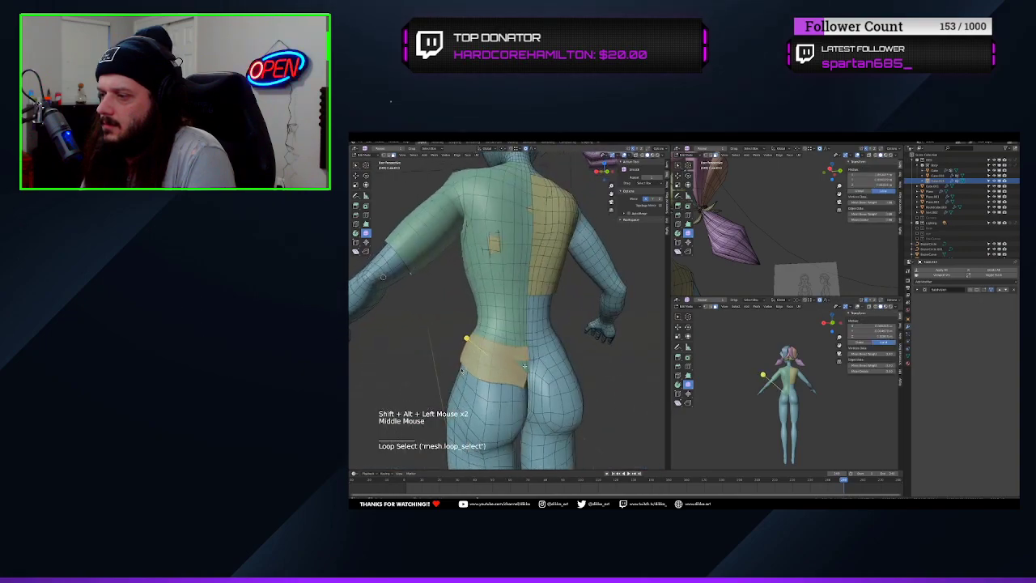
shift+click(524, 365)
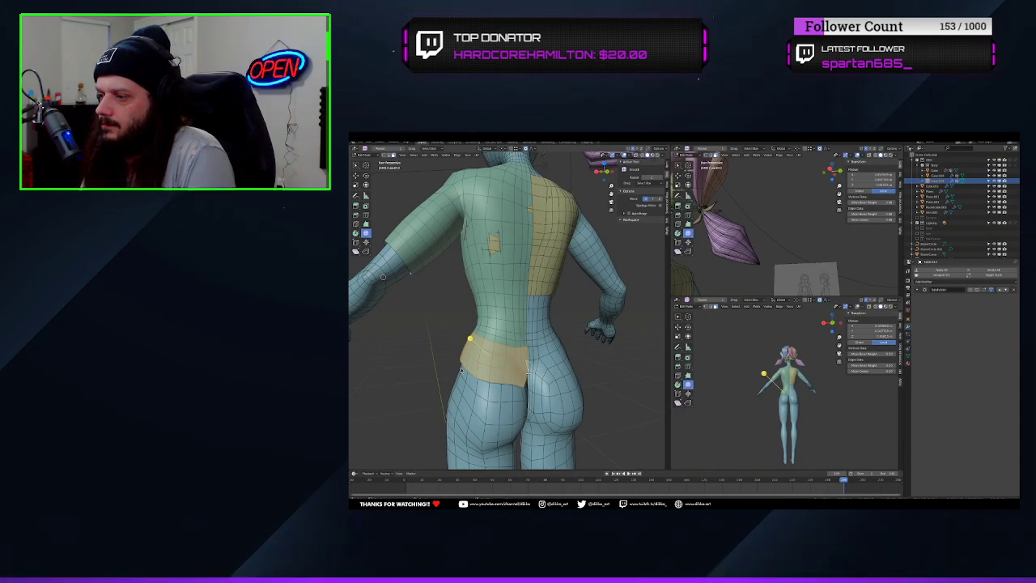
key(x)
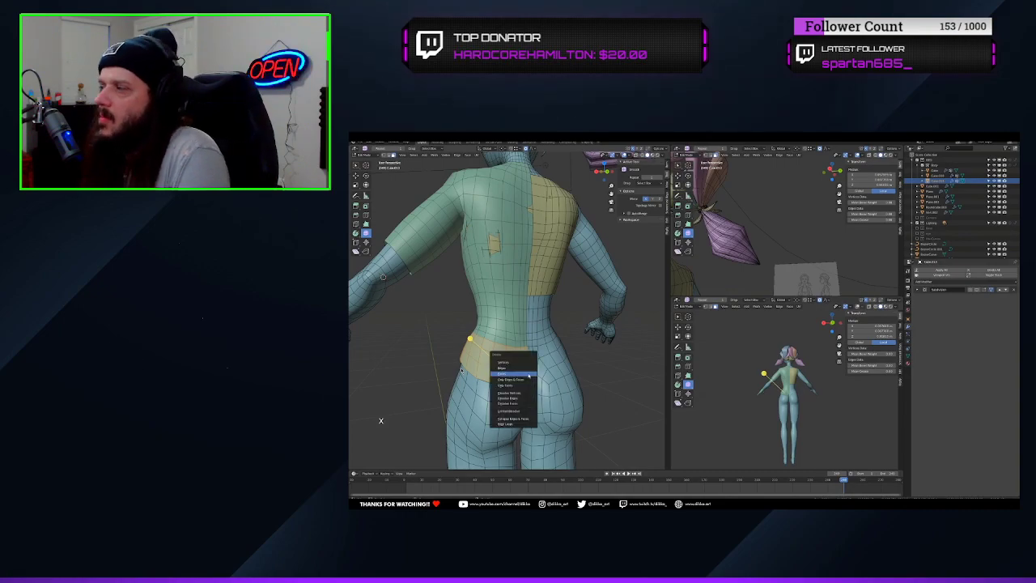
click(528, 372)
middle_drag(527, 372, 553, 366)
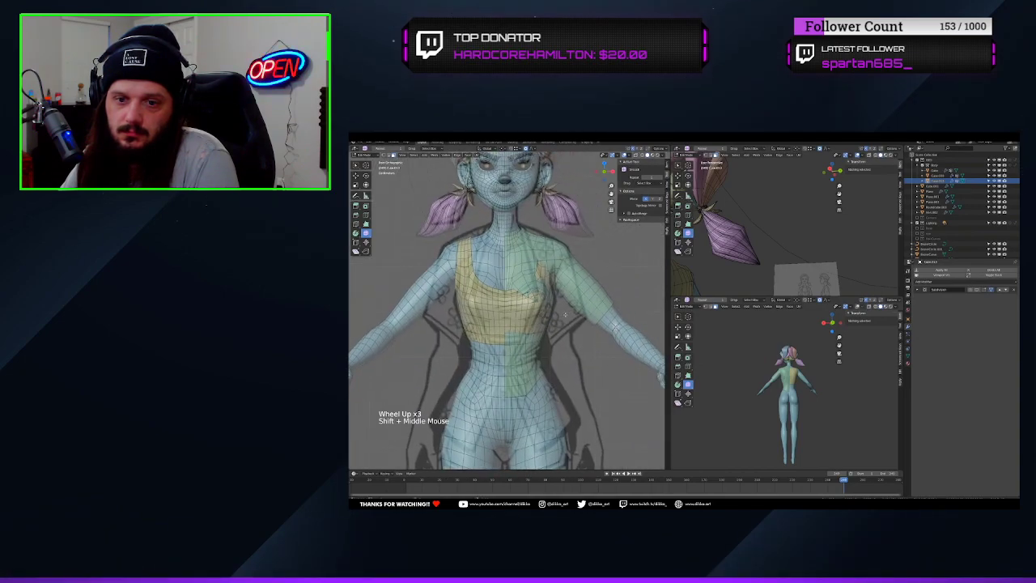
click(753, 259)
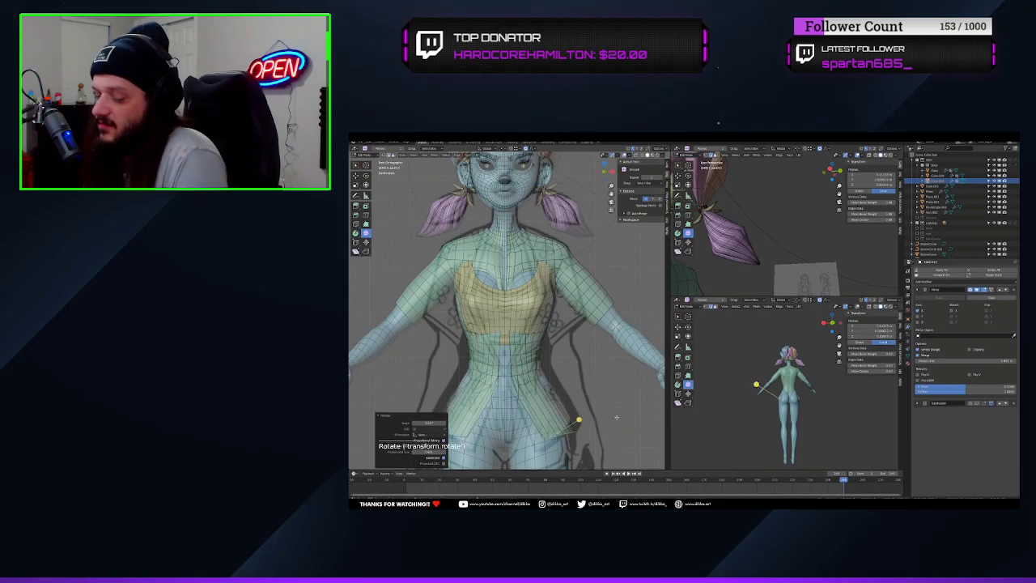
click(753, 259)
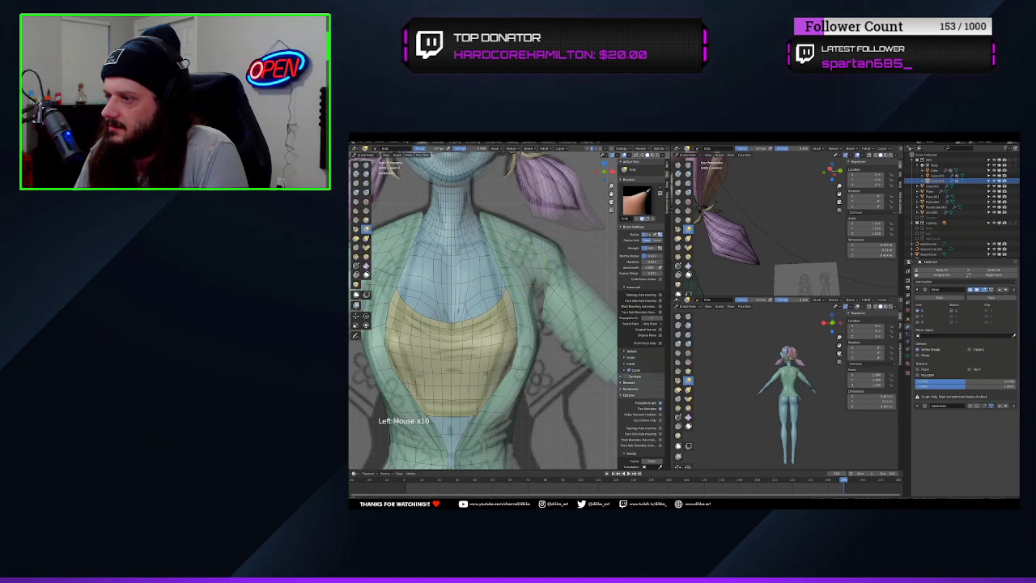
Reshape the open shirt front around the chest and waist with the Grab brush
middle_drag(502, 340, 532, 341)
scroll(518, 340, up, 2)
drag(515, 328, 530, 336)
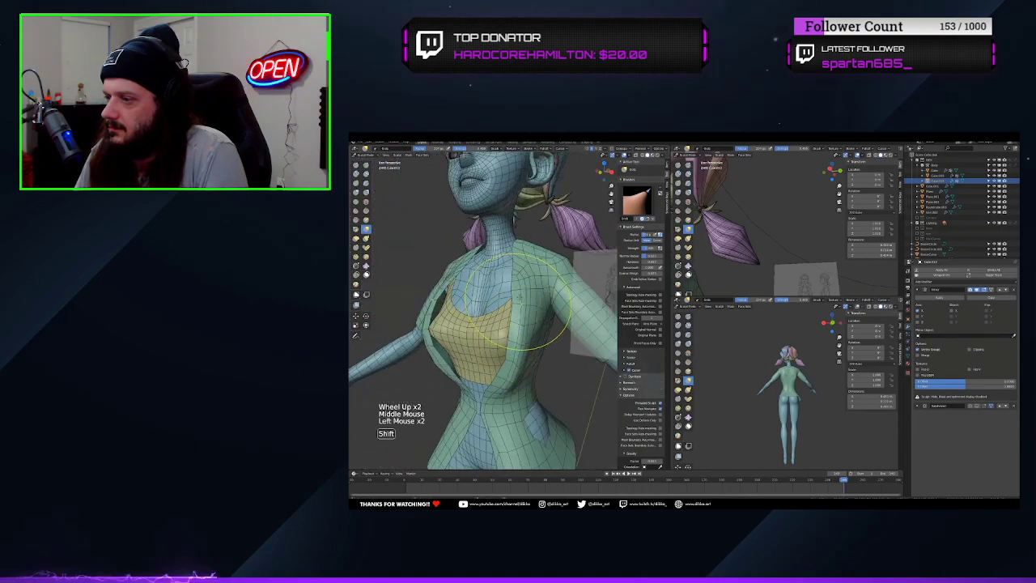
shift+middle_drag(530, 336, 522, 380)
mouse_move(522, 380)
middle_down()
mouse_move(486, 340)
mouse_move(481, 283)
middle_up()
scroll(486, 340, down, 1)
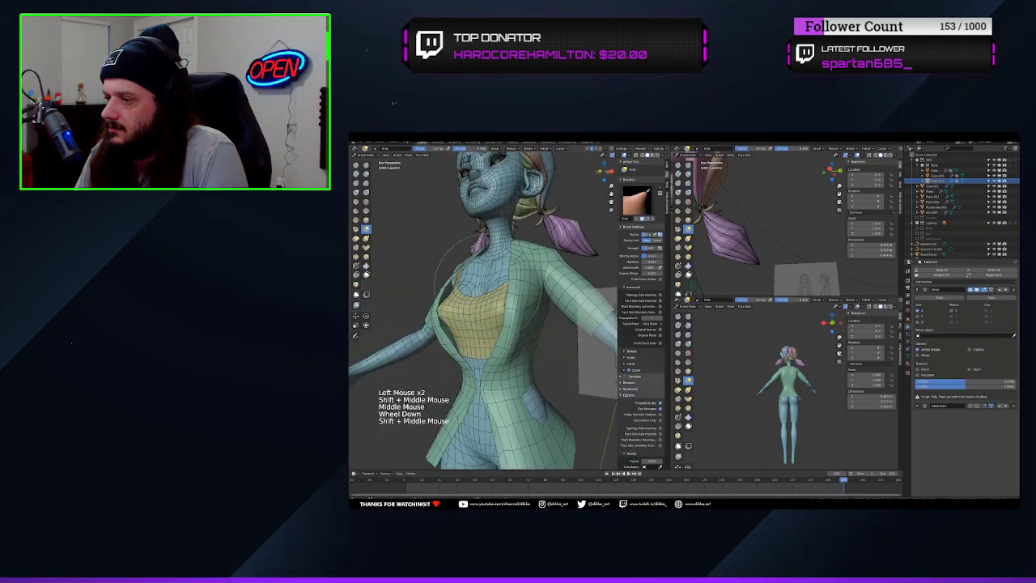
Switch to the Smooth brush and even out the shirt's surface over the chest and shoulder
click(366, 201)
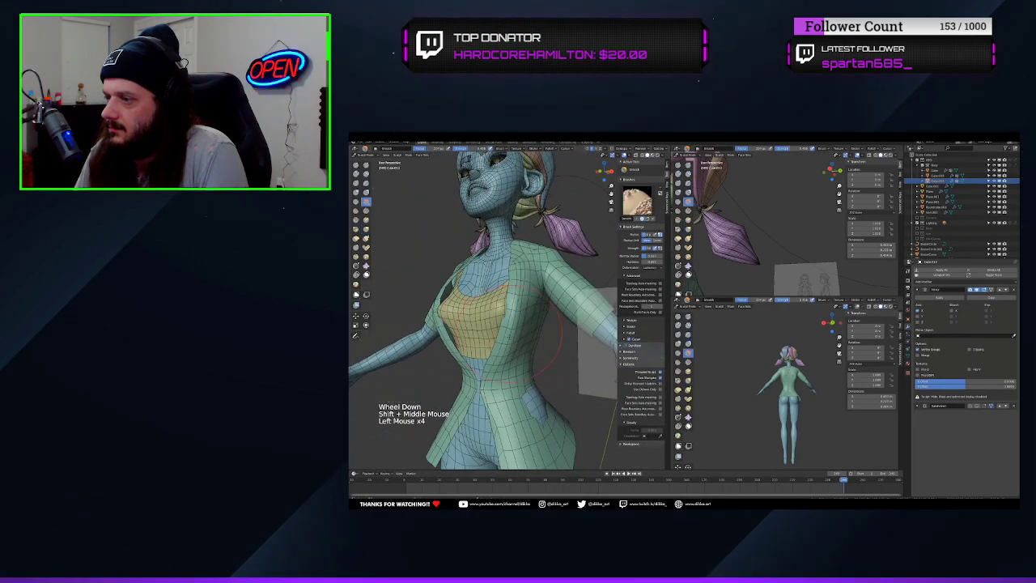
middle_drag(512, 289, 551, 293)
click(522, 272)
mouse_move(518, 257)
shift+middle_down()
mouse_move(535, 287)
mouse_move(577, 280)
shift+middle_up()
click(546, 268)
click(541, 298)
shift+middle_drag(538, 251, 530, 271)
In Edit Mode, dissolve the selected edges at the shirt's collar edge and delete the leftover face beside the neck
scroll(527, 259, up, 2)
mouse_move(520, 233)
shift+middle_down()
mouse_move(516, 256)
mouse_move(496, 256)
shift+middle_up()
key(Tab)
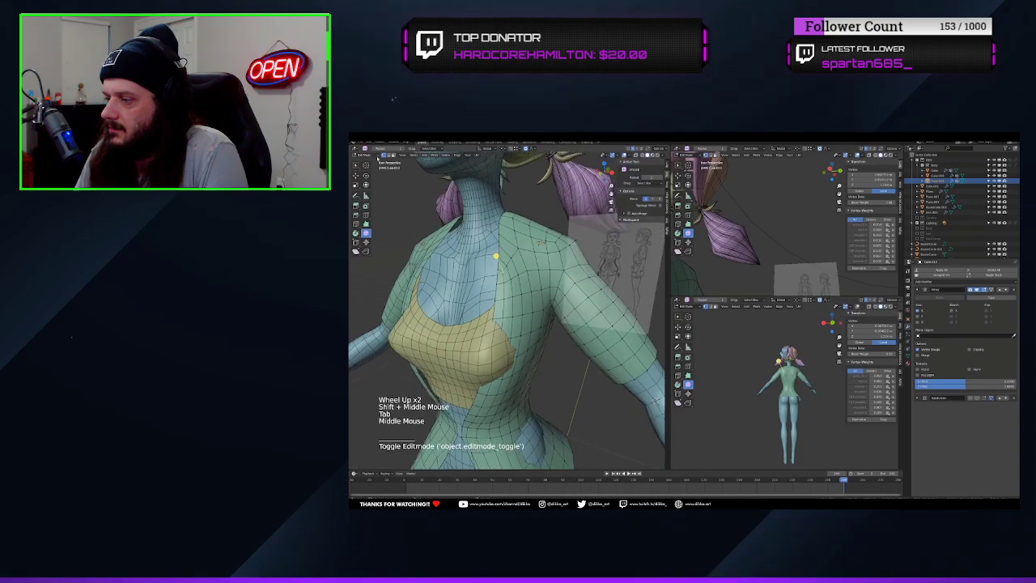
shift+click(495, 256)
shift+click(497, 240)
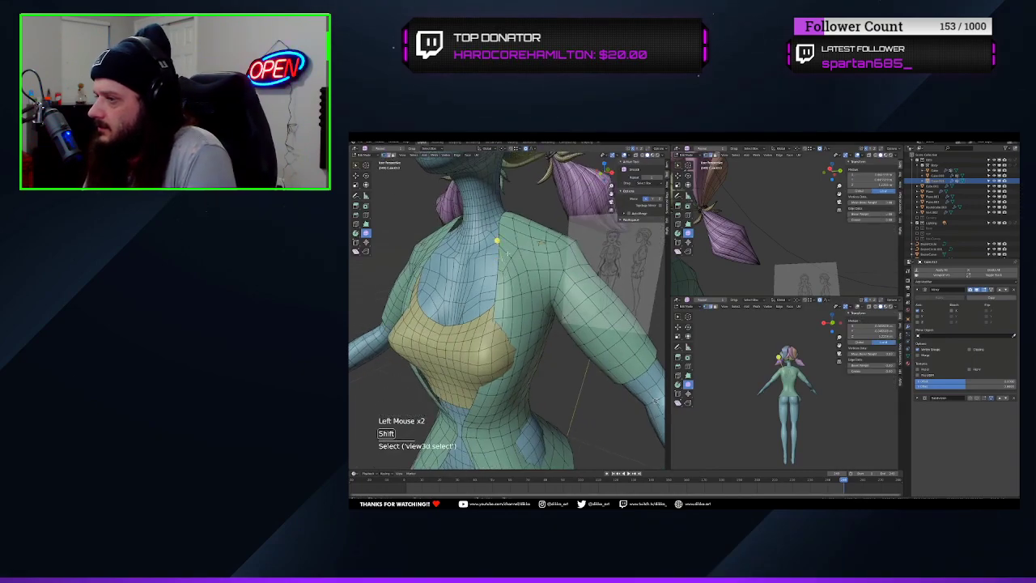
shift+click(507, 251)
key(ctrl+x)
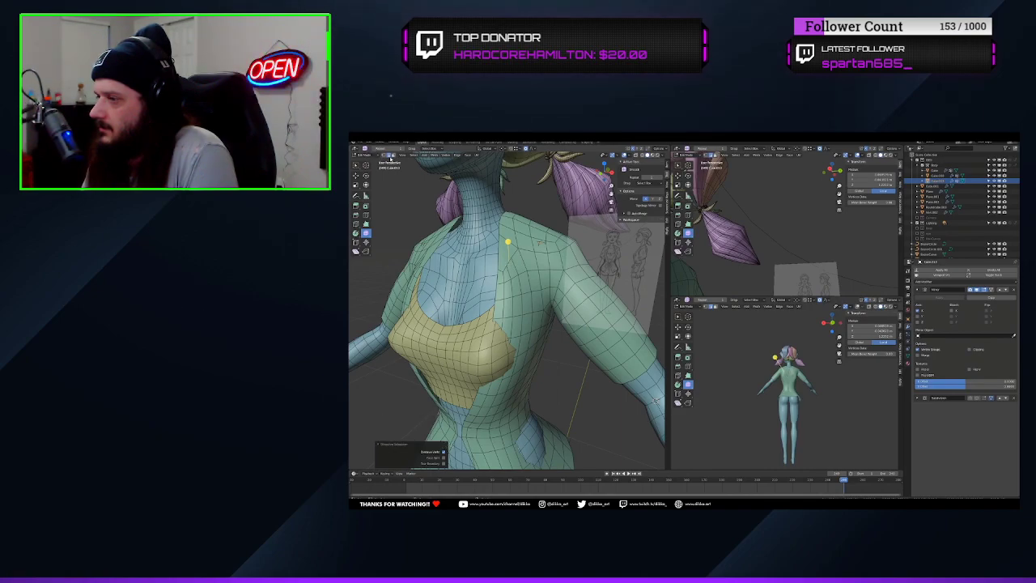
click(394, 156)
click(508, 251)
key(x)
click(507, 254)
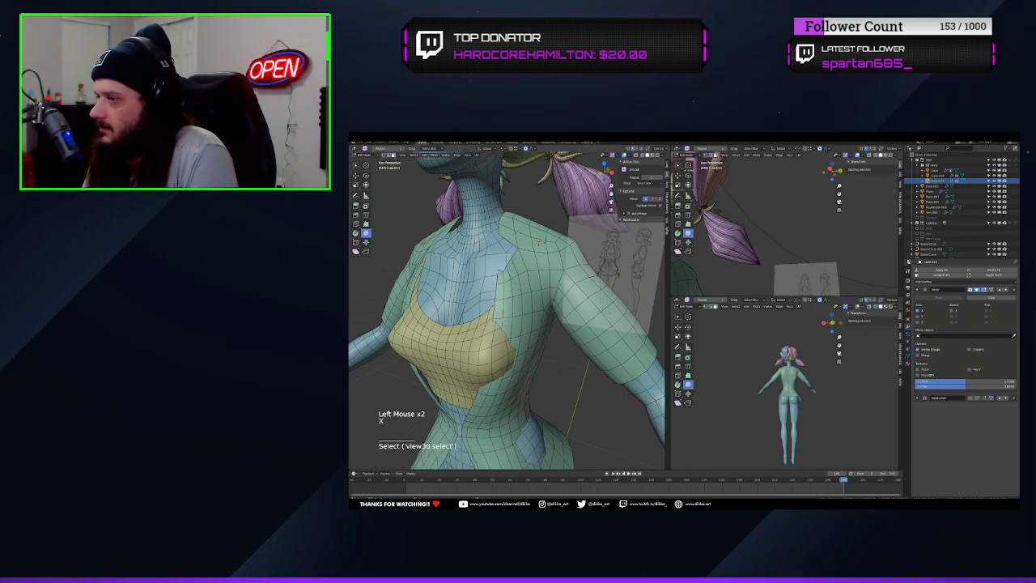
Undo the first loop cut near the collar and add a new one through the shoulder faces
shift+middle_drag(506, 254, 499, 273)
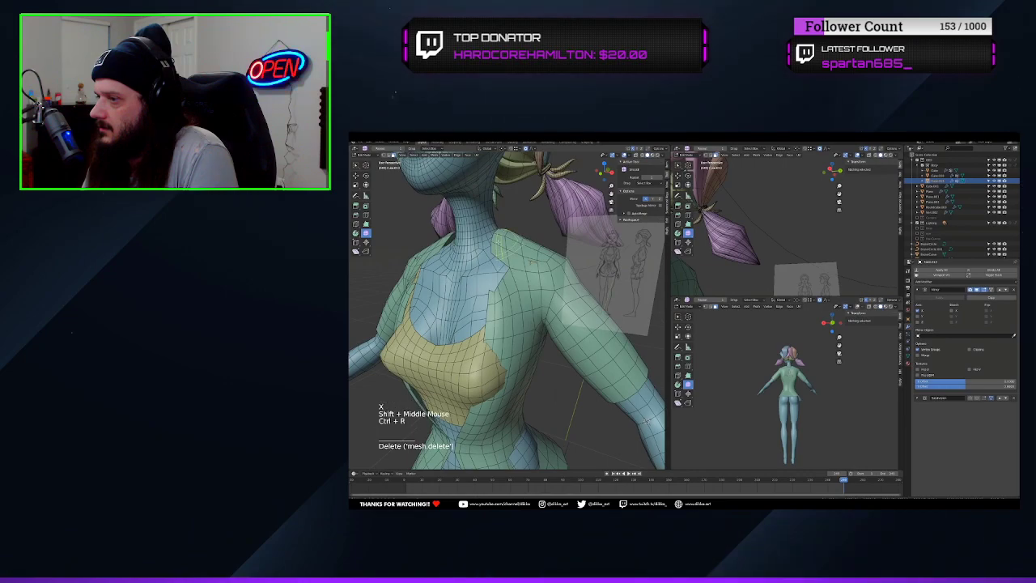
click(499, 240)
click(499, 241)
key(ctrl+z)
key(ctrl+r)
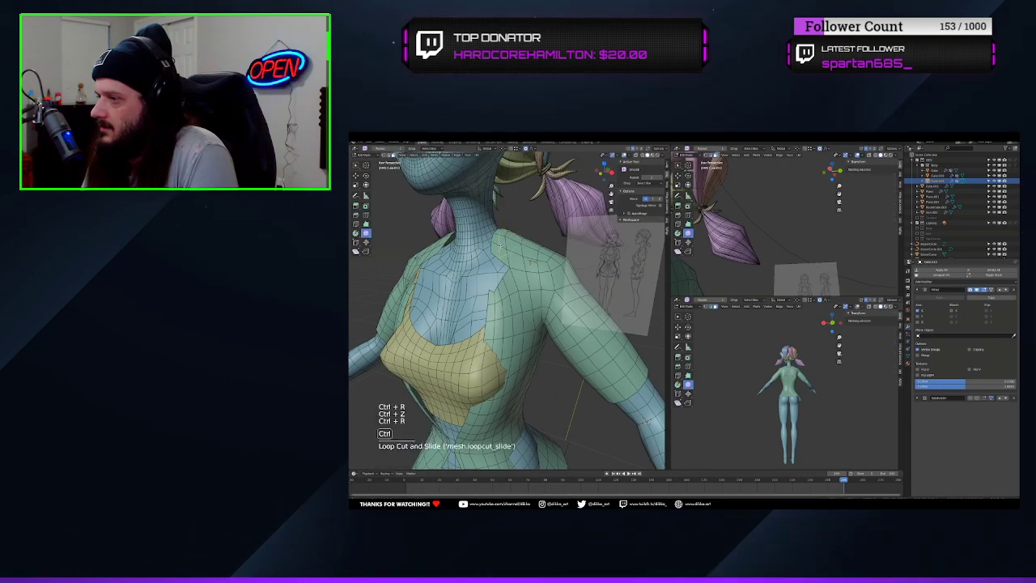
click(507, 267)
click(508, 272)
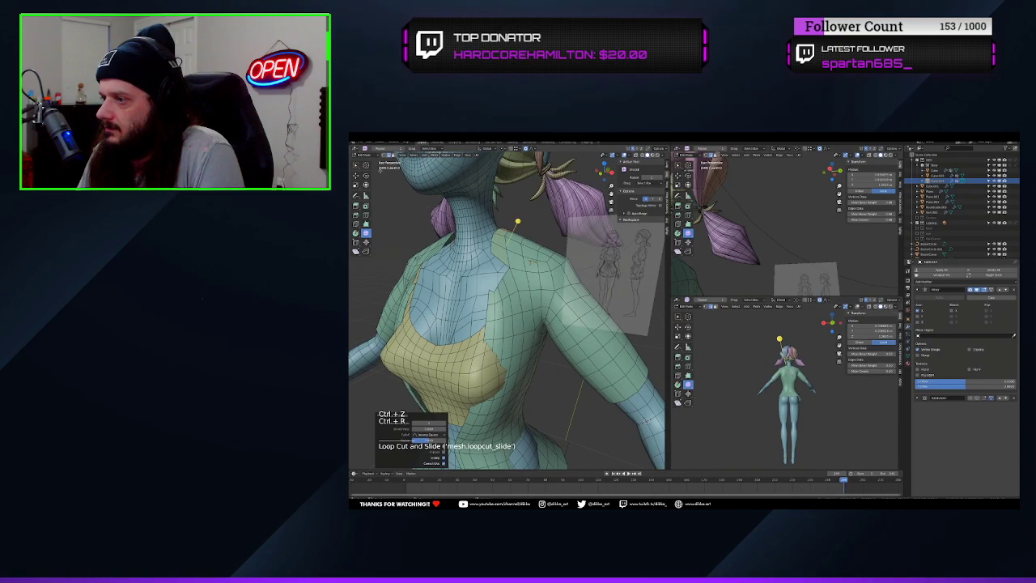
Merge the paired vertices along the notch in the shirt's collar edge at their centres to close it
click(475, 279)
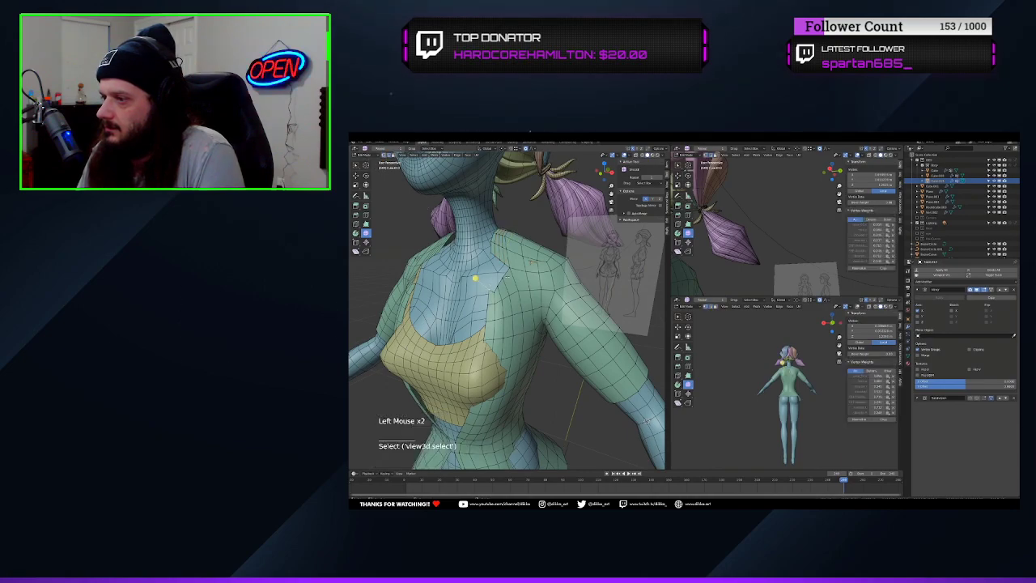
shift+click(502, 251)
key(m)
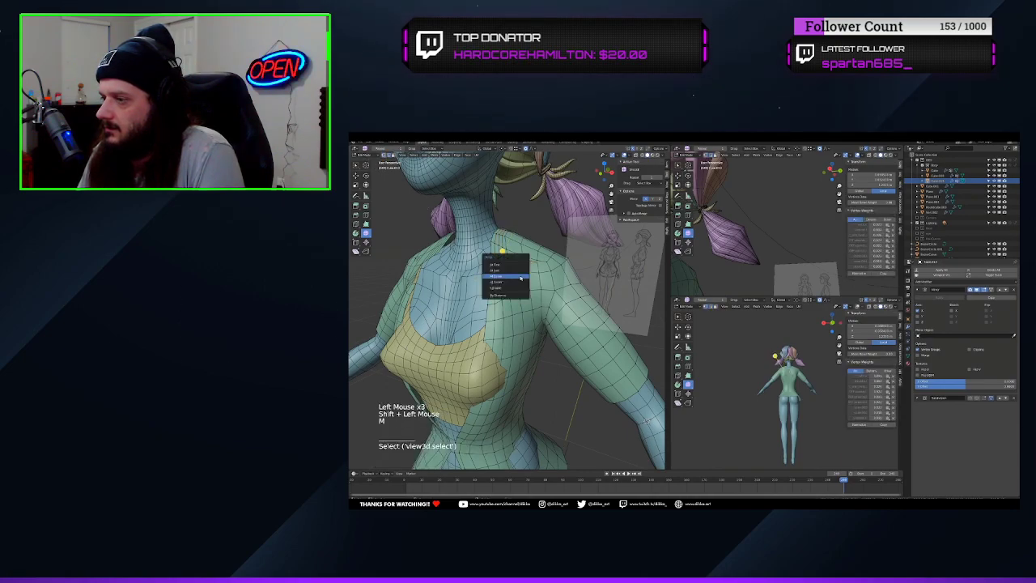
click(502, 270)
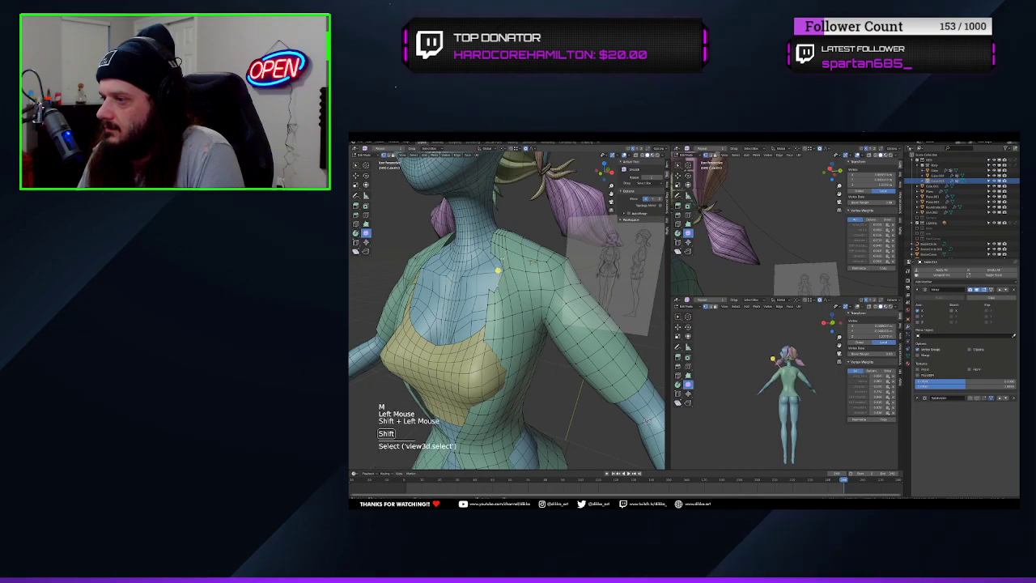
key(m)
click(487, 278)
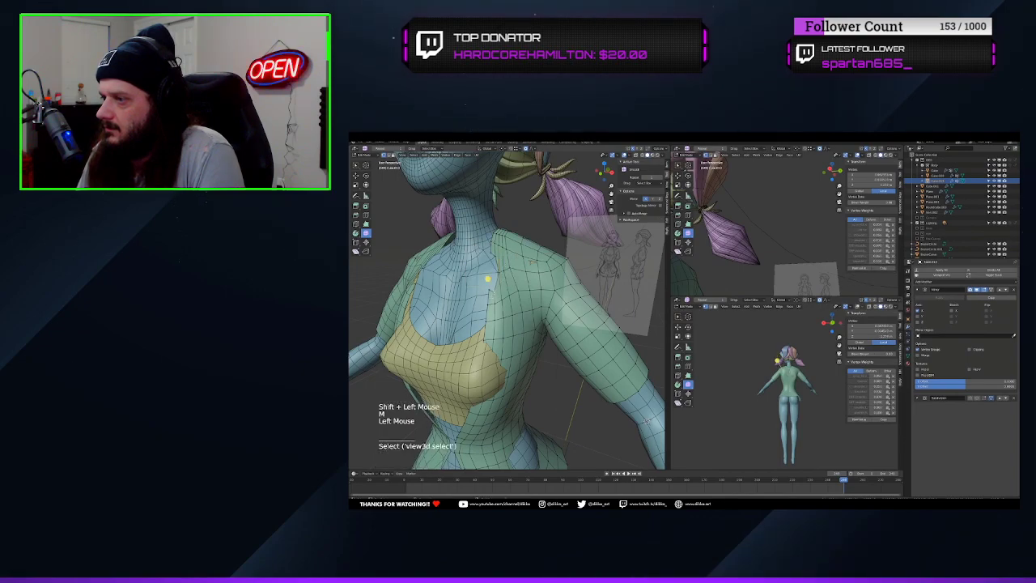
shift+click(488, 255)
key(m)
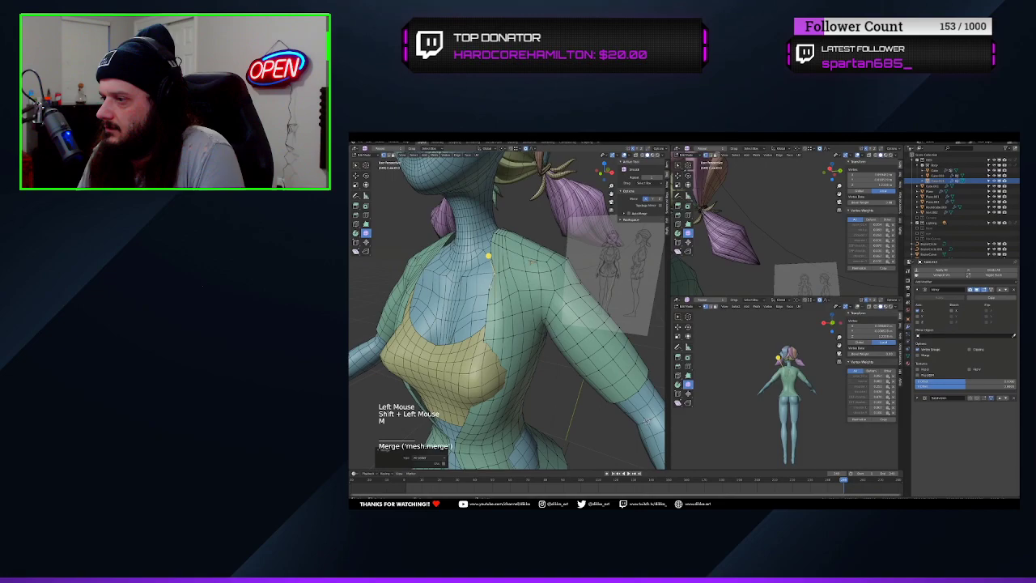
click(480, 276)
shift+click(482, 252)
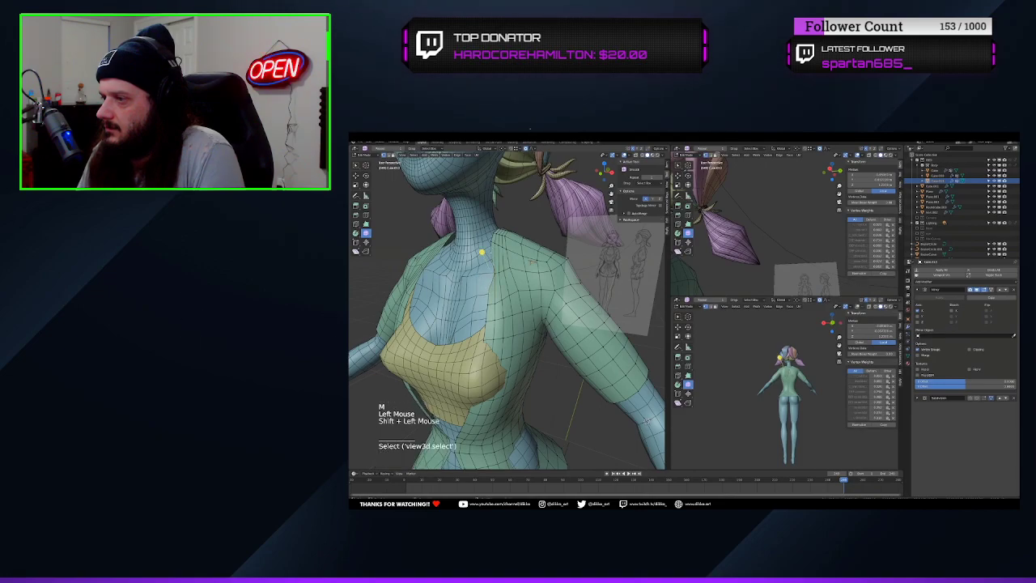
key(m)
click(479, 263)
Inspect the repaired collar from the front and switch the shirt to Sculpt Mode
mouse_move(478, 259)
middle_down()
mouse_move(521, 276)
mouse_move(489, 283)
mouse_move(511, 272)
middle_up()
scroll(510, 275, down, 3)
scroll(521, 276, up, 1)
click(365, 154)
click(366, 172)
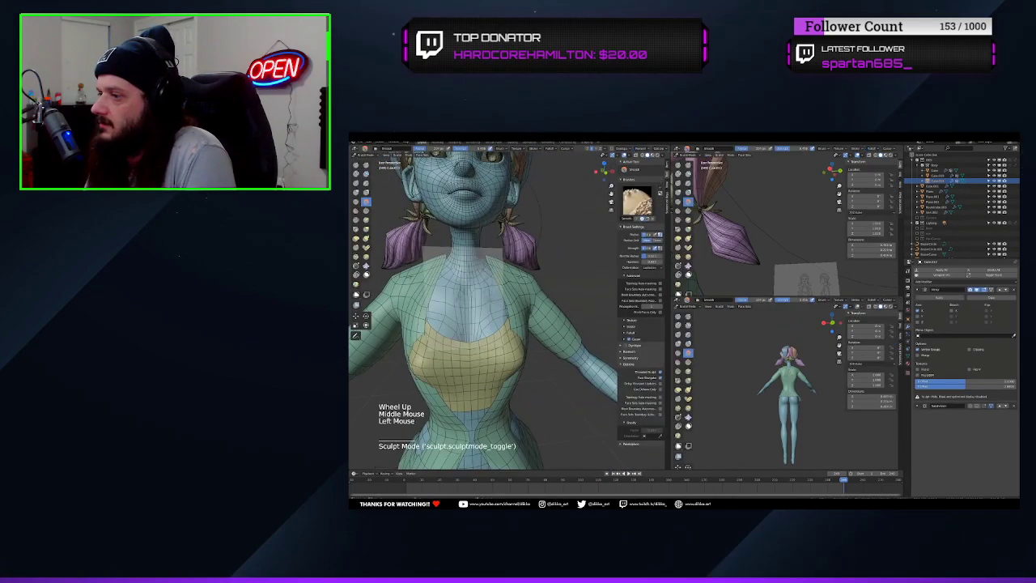
Smooth the shirt's front opening and shoulder area with the Smooth brush
middle_drag(485, 316, 508, 325)
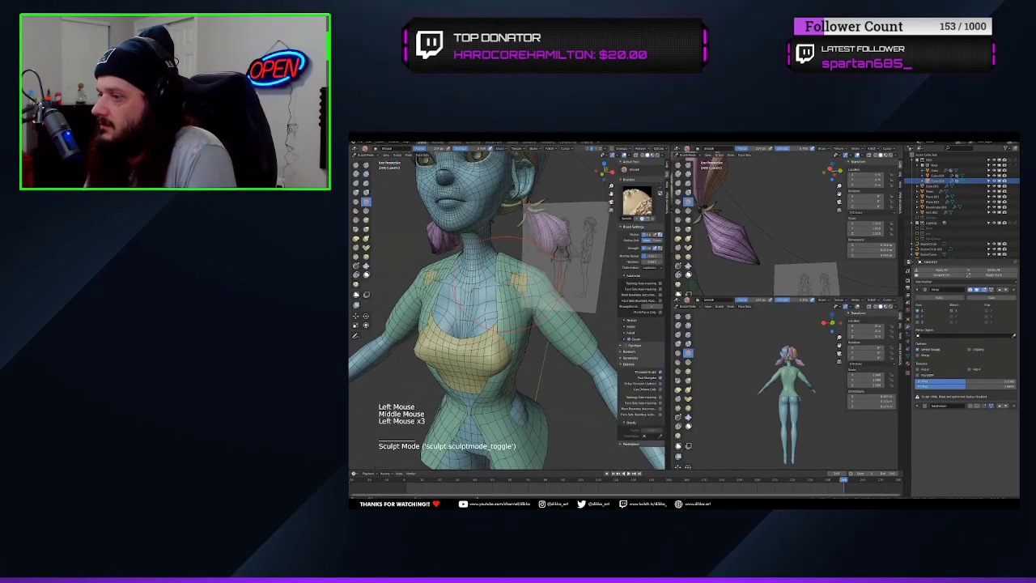
mouse_move(508, 285)
middle_down()
mouse_move(465, 286)
mouse_move(516, 305)
mouse_move(535, 293)
mouse_move(509, 285)
middle_up()
scroll(498, 293, up, 2)
click(494, 304)
mouse_move(508, 285)
shift+middle_down()
mouse_move(501, 315)
mouse_move(449, 271)
mouse_move(494, 284)
shift+middle_up()
Pull the shirt's back collar and shoulder edge into shape around the neck with the Grab brush
click(365, 229)
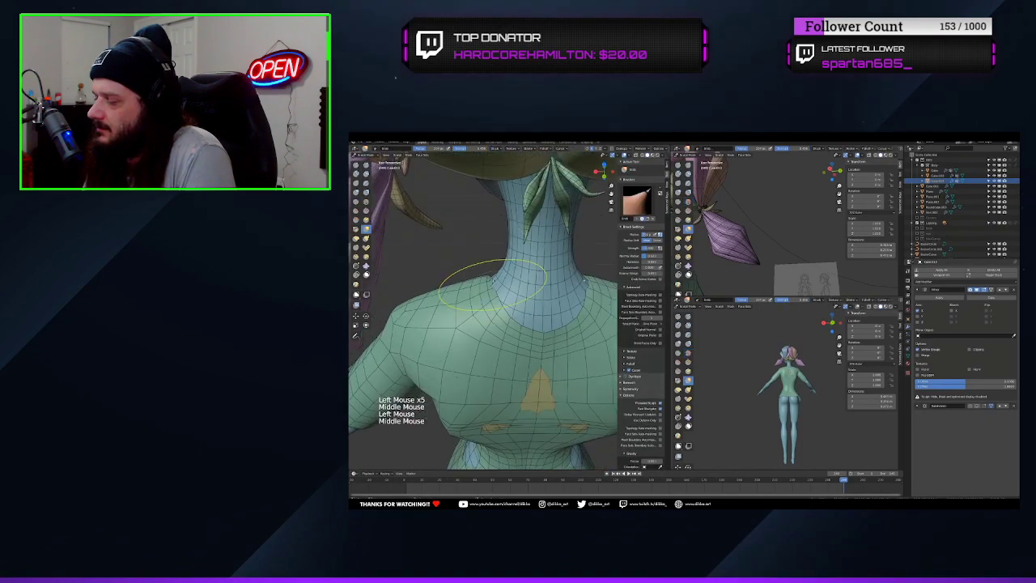
drag(489, 282, 491, 286)
middle_drag(490, 286, 578, 254)
middle_drag(526, 283, 567, 331)
scroll(536, 300, down, 2)
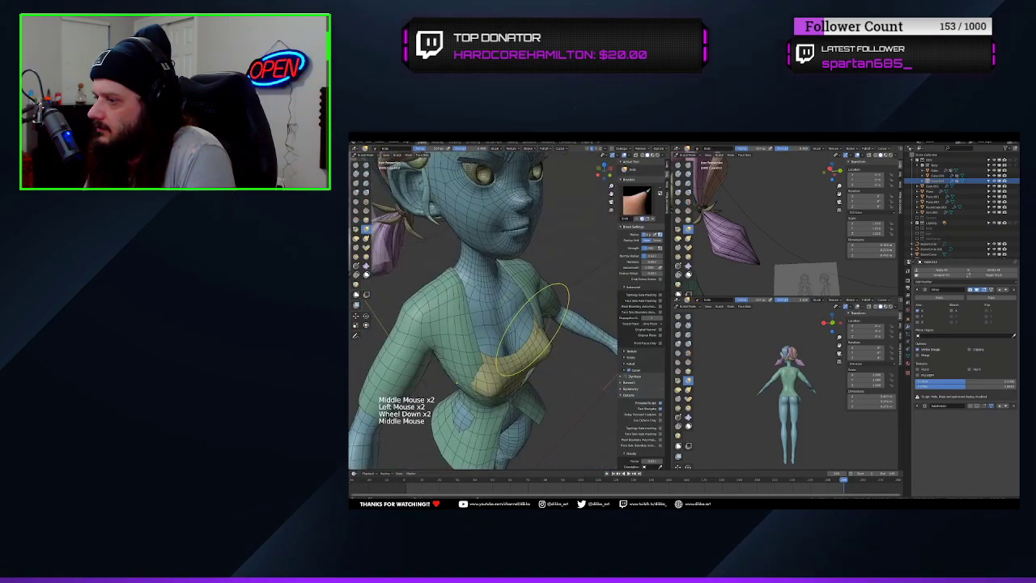
Pull the shirt's open front edges over the sides of the bust with the Grab brush
drag(481, 372, 475, 378)
drag(476, 382, 472, 388)
scroll(552, 349, down, 1)
scroll(552, 349, up, 1)
mouse_move(552, 349)
shift+middle_down()
mouse_move(527, 291)
mouse_move(531, 317)
shift+middle_up()
scroll(527, 290, up, 3)
drag(527, 317, 522, 315)
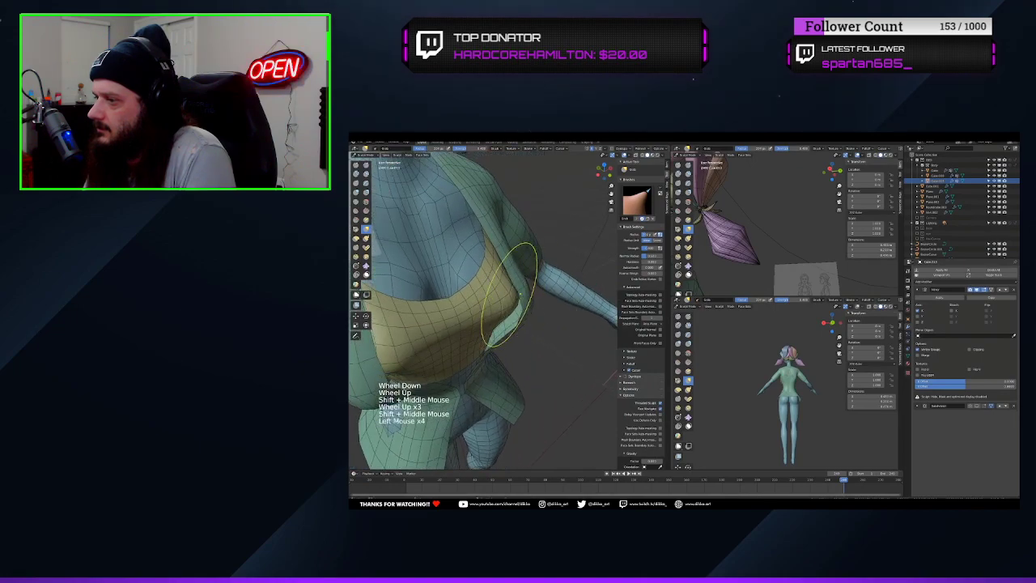
middle_drag(519, 295, 535, 302)
click(535, 302)
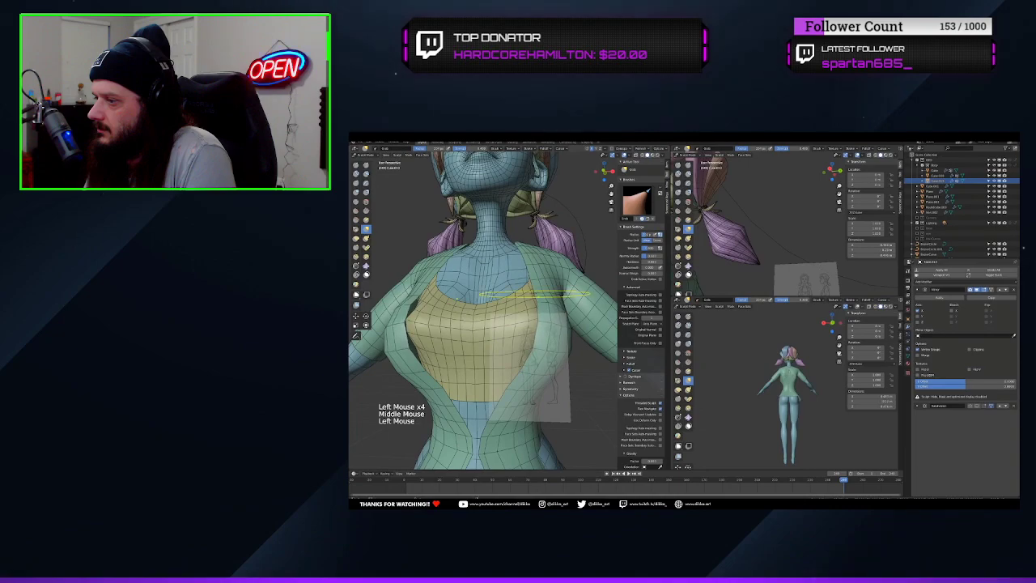
Adjust the shirt's front edges and shoulder line in front view to match the reference drawing
key(KP_1)
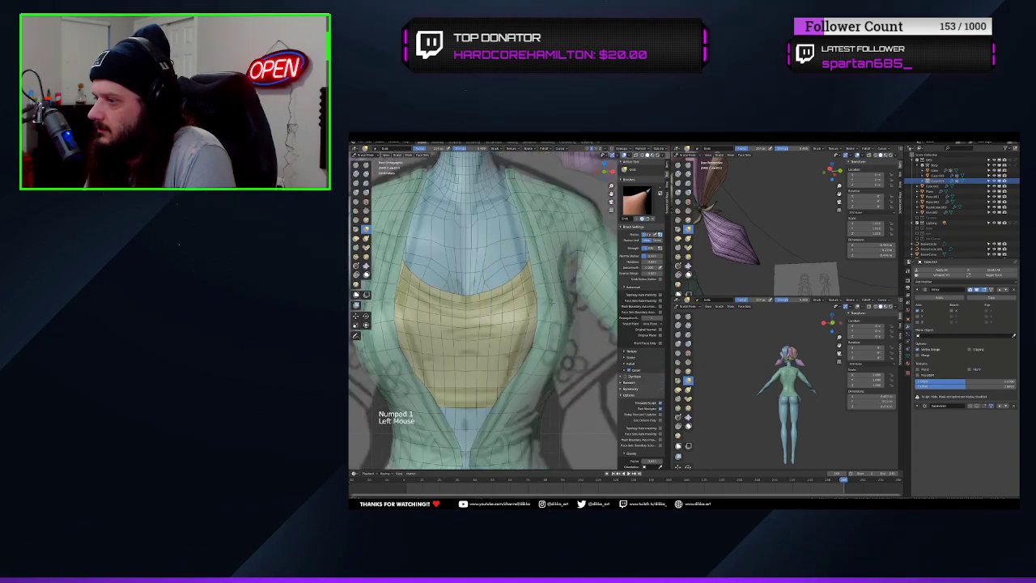
scroll(529, 343, down, 2)
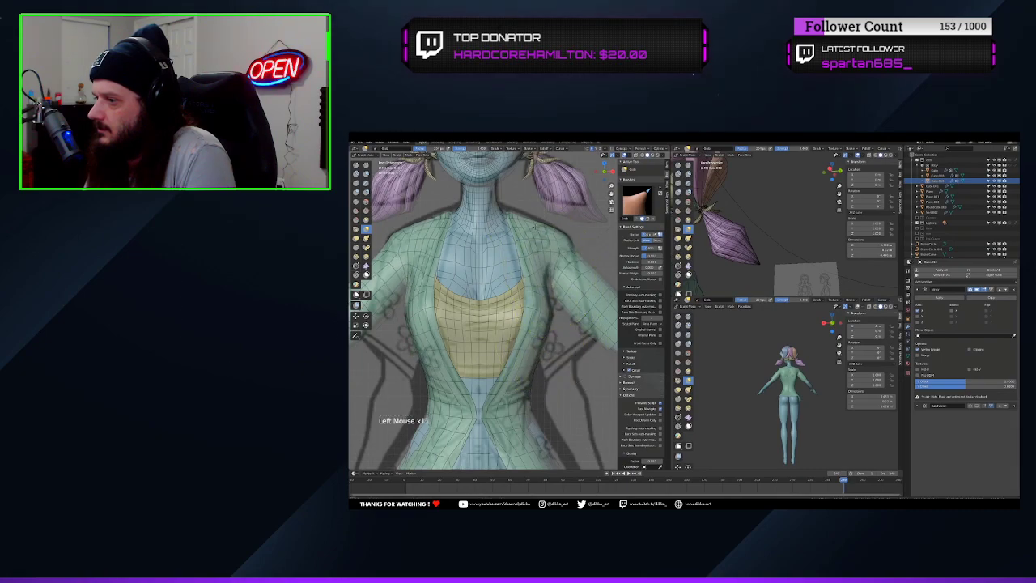
drag(529, 235, 526, 230)
mouse_move(518, 221)
mouse_down()
mouse_move(535, 224)
mouse_move(506, 220)
mouse_up()
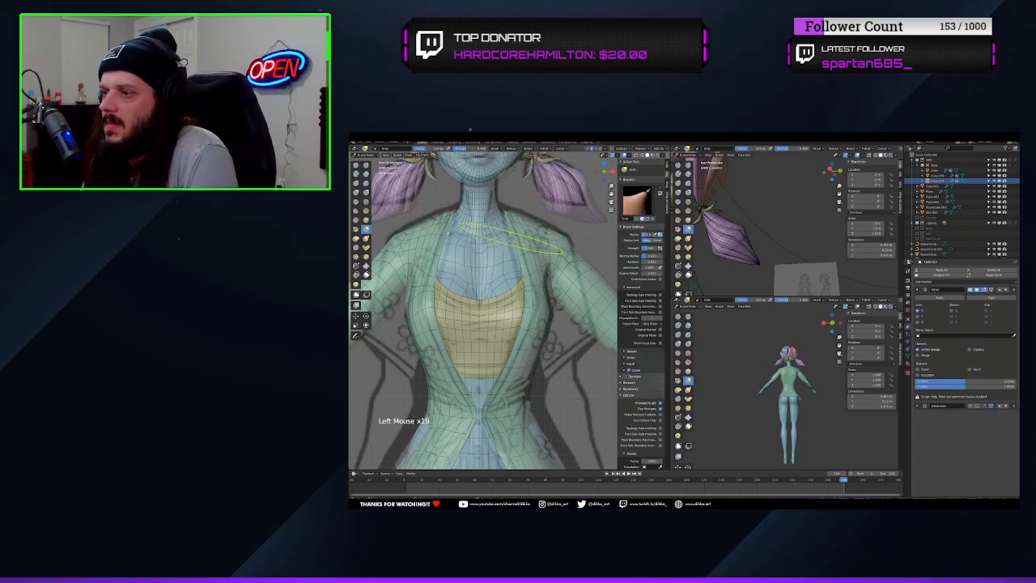
scroll(518, 252, down, 3)
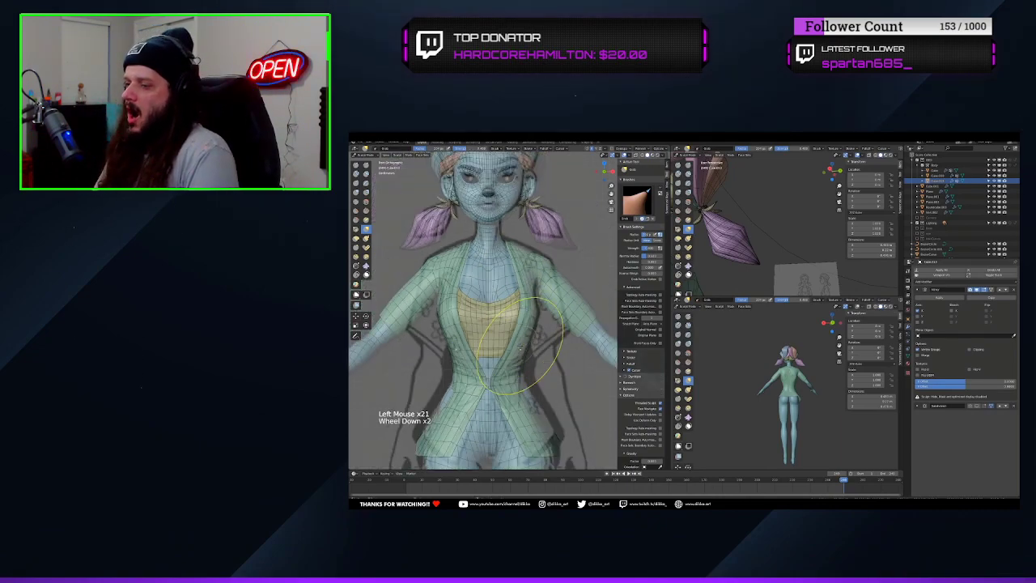
Reshape the shirt's chest profile in side view with the Grab brush
mouse_move(518, 253)
middle_down()
mouse_move(482, 261)
mouse_move(450, 354)
middle_up()
scroll(481, 260, up, 2)
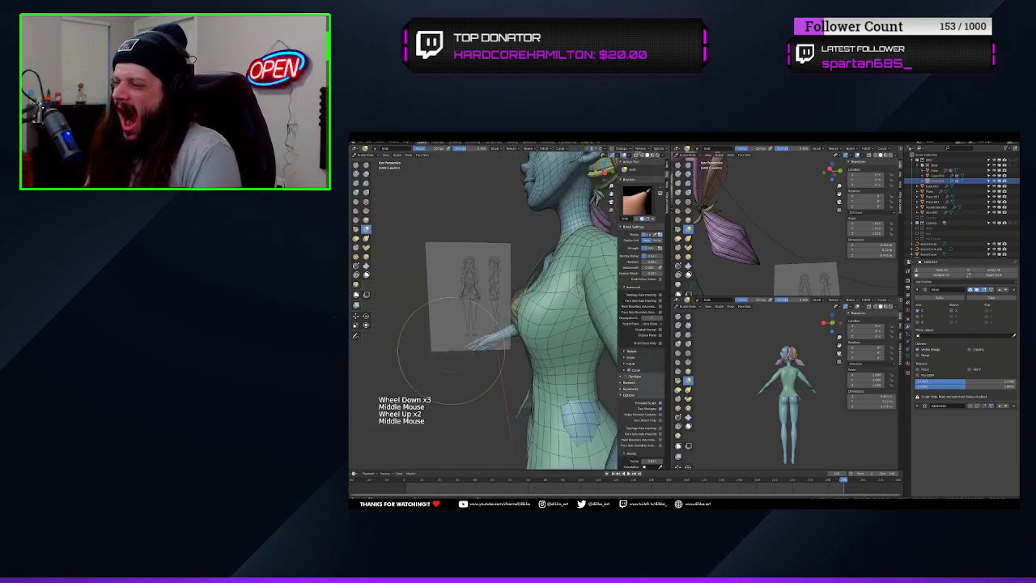
key(KP_1)
key(KP_3)
scroll(528, 282, up, 3)
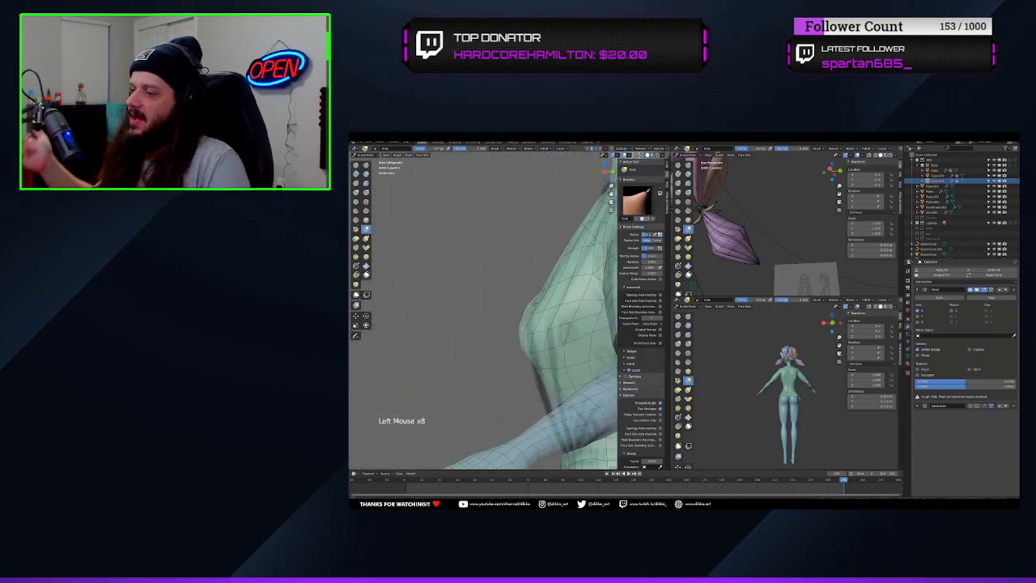
drag(535, 304, 555, 294)
scroll(555, 294, down, 3)
Smooth the shirt from the side and back, and apply its Mirror modifier
scroll(490, 352, down, 2)
mouse_move(555, 294)
middle_down()
mouse_move(491, 353)
mouse_move(518, 331)
middle_up()
scroll(490, 353, up, 3)
mouse_move(518, 332)
shift+middle_down()
mouse_move(510, 318)
mouse_move(551, 324)
mouse_move(437, 320)
shift+middle_up()
key(s)
scroll(510, 319, up, 3)
drag(518, 324, 543, 340)
In Edit Mode, select one mirrored half of the shirt and delete its faces
scroll(542, 340, down, 1)
click(932, 299)
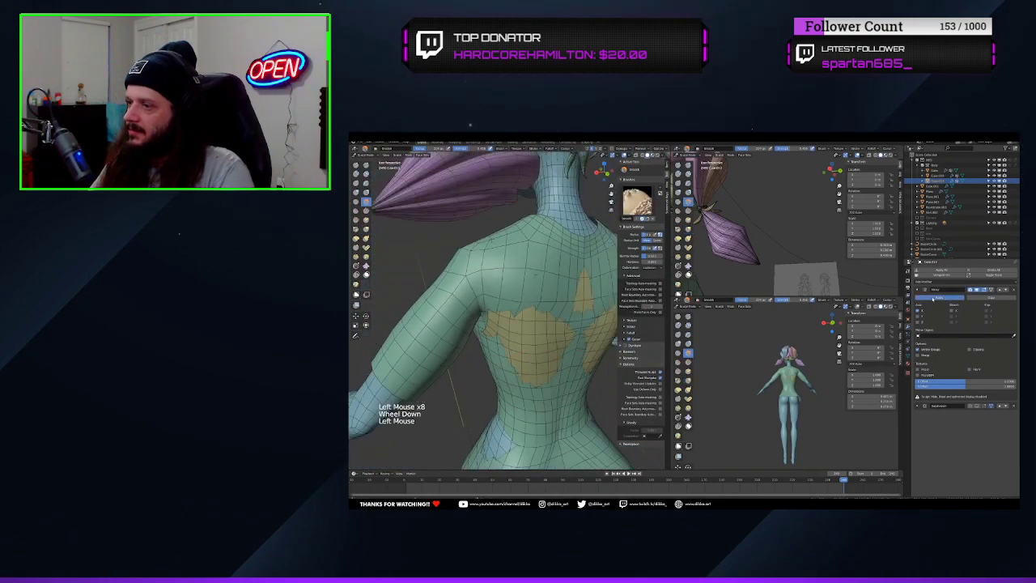
Try smoothing the shirt's back across the centre line, and undo the strokes
middle_drag(518, 323, 525, 328)
drag(526, 324, 531, 349)
drag(530, 332, 535, 356)
drag(527, 336, 526, 356)
drag(522, 340, 524, 356)
drag(522, 344, 522, 353)
key(ctrl+z)
key(ctrl+z)
key(ctrl+z)
key(ctrl+z)
key(Tab)
scroll(585, 373, down, 1)
shift+middle_drag(584, 373, 546, 302)
key(l)
key(c)
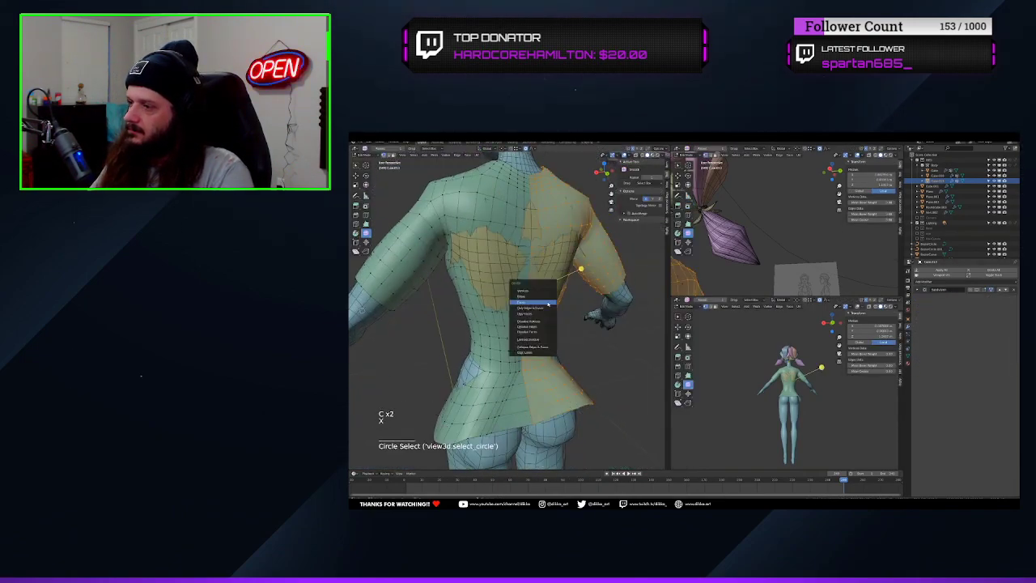
click(548, 303)
key(Tab)
key(Tab)
Rebuild the shirt's missing half with a new Mirror modifier, sculpt the surface and apply the modifier
click(934, 281)
click(927, 333)
click(998, 301)
click(367, 172)
scroll(518, 307, up, 1)
drag(526, 324, 530, 356)
shift+middle_drag(530, 356, 530, 324)
click(940, 297)
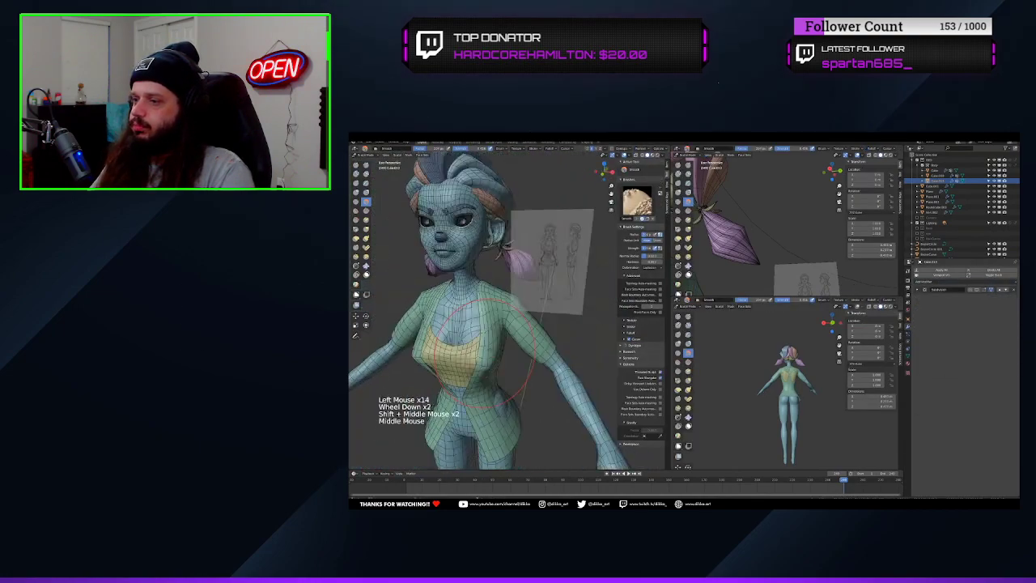
Smooth the shirt's front, and use the Grab brush to fit its waist and lower edges to the front reference
middle_drag(474, 302, 518, 316)
scroll(502, 315, down, 2)
mouse_move(502, 275)
shift+middle_down()
mouse_move(502, 324)
mouse_move(493, 299)
shift+middle_up()
key(KP_1)
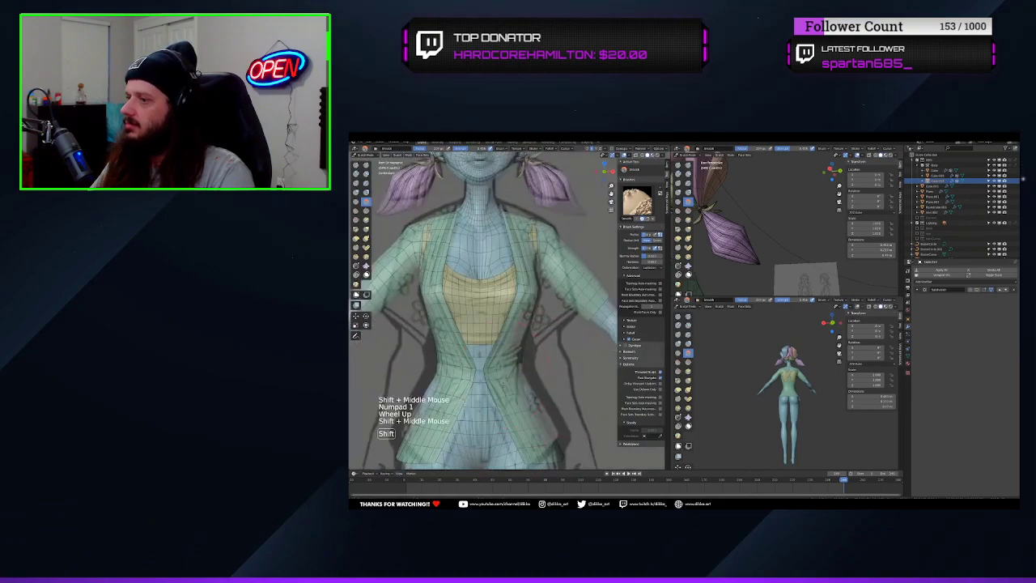
key(g)
drag(531, 328, 519, 327)
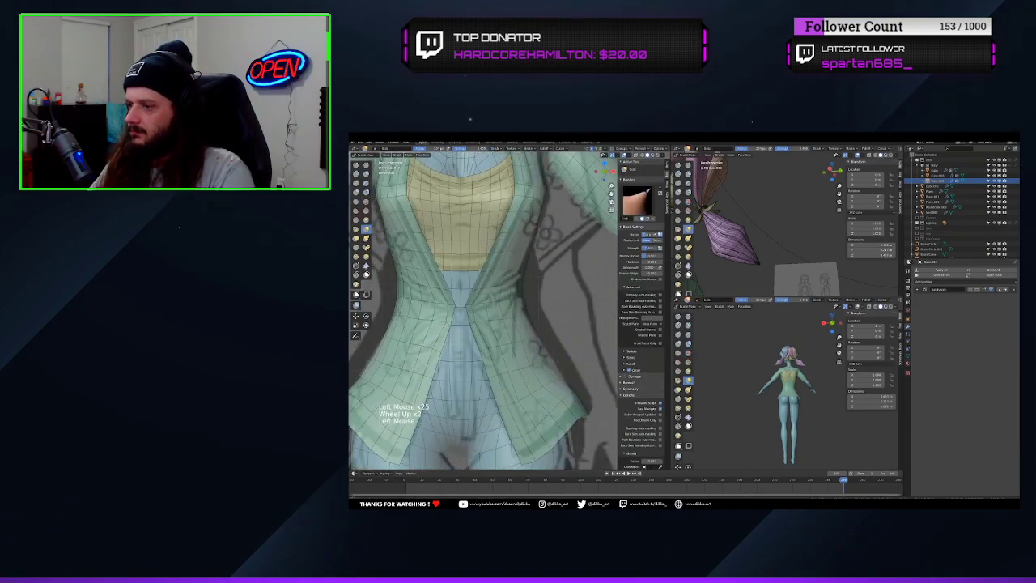
scroll(502, 323, up, 3)
mouse_move(567, 332)
middle_down()
mouse_move(501, 323)
mouse_move(567, 312)
middle_up()
middle_drag(486, 308, 559, 316)
Even out the mesh across the shirt's back with the Slide Relax brush
key(i)
scroll(506, 316, down, 2)
middle_drag(712, 392, 773, 398)
scroll(502, 324, up, 3)
key(g)
drag(512, 370, 502, 370)
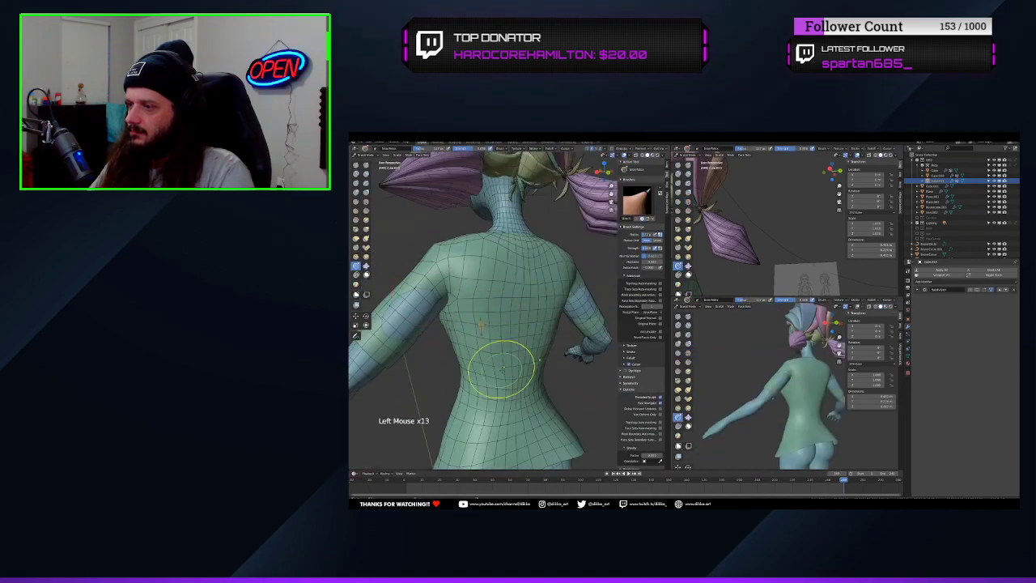
key(i)
scroll(502, 323, down, 4)
Add volume to the shirt's sleeve and side with the Inflate brush
middle_drag(729, 389, 817, 388)
key(g)
mouse_move(518, 324)
middle_down()
mouse_move(453, 320)
mouse_move(461, 322)
middle_up()
shift+drag(485, 316, 494, 340)
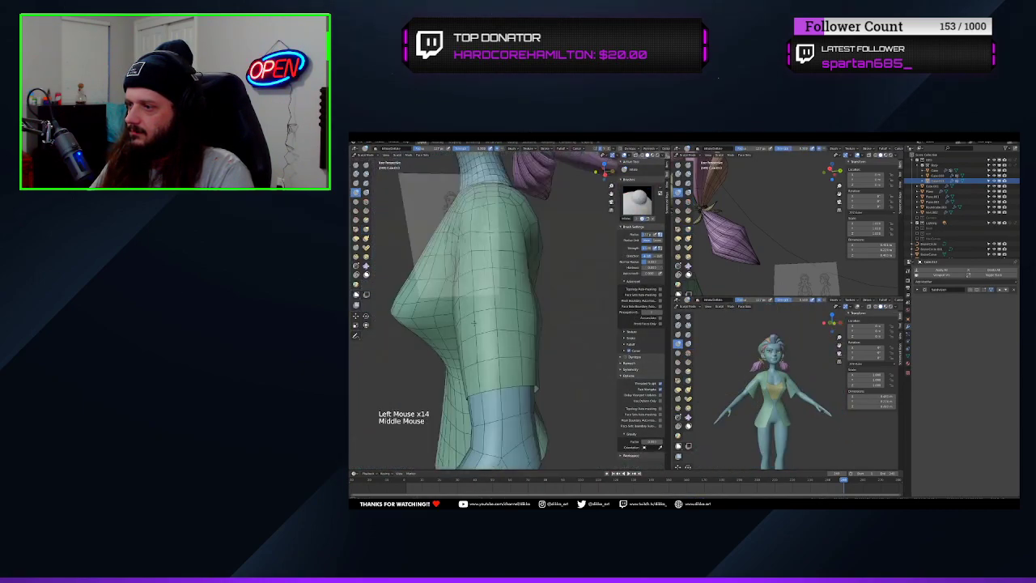
middle_drag(526, 324, 453, 322)
scroll(502, 324, down, 2)
middle_drag(728, 389, 818, 389)
Pull the shirt's shoulder to the reference outline in front view with the Grab brush
key(KP_1)
scroll(502, 324, up, 2)
shift+middle_drag(518, 308, 486, 348)
scroll(502, 308, up, 3)
shift+middle_drag(518, 267, 518, 348)
middle_drag(728, 388, 817, 389)
drag(541, 272, 546, 281)
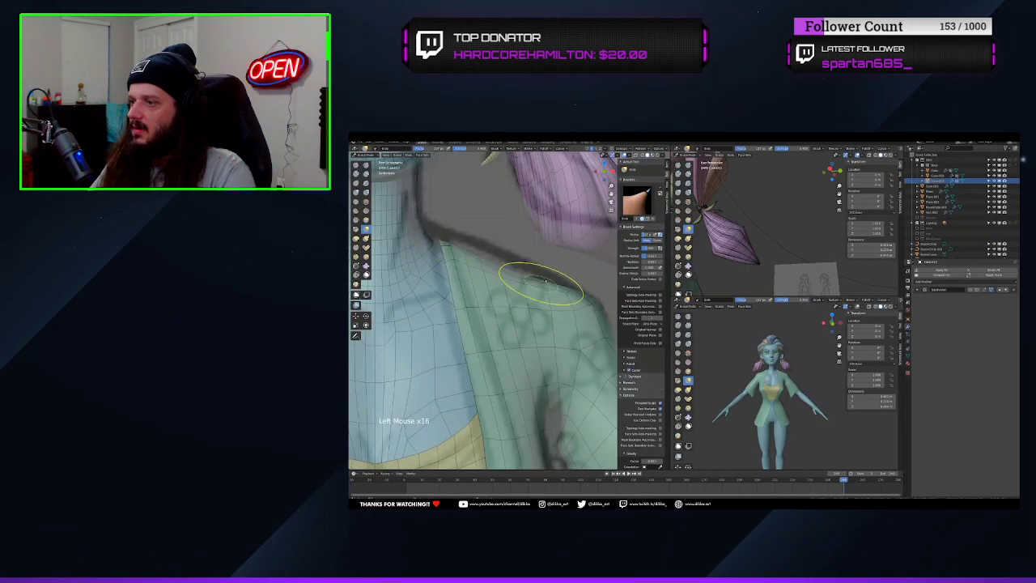
Flare the shirt's sleeves outward with the Grab brush to match the reference drawing
scroll(515, 340, up, 3)
middle_drag(518, 323, 598, 324)
key(g)
middle_drag(729, 389, 777, 389)
scroll(518, 324, down, 3)
mouse_move(518, 324)
middle_down()
mouse_move(453, 324)
mouse_move(583, 323)
middle_up()
key(g)
scroll(502, 324, up, 3)
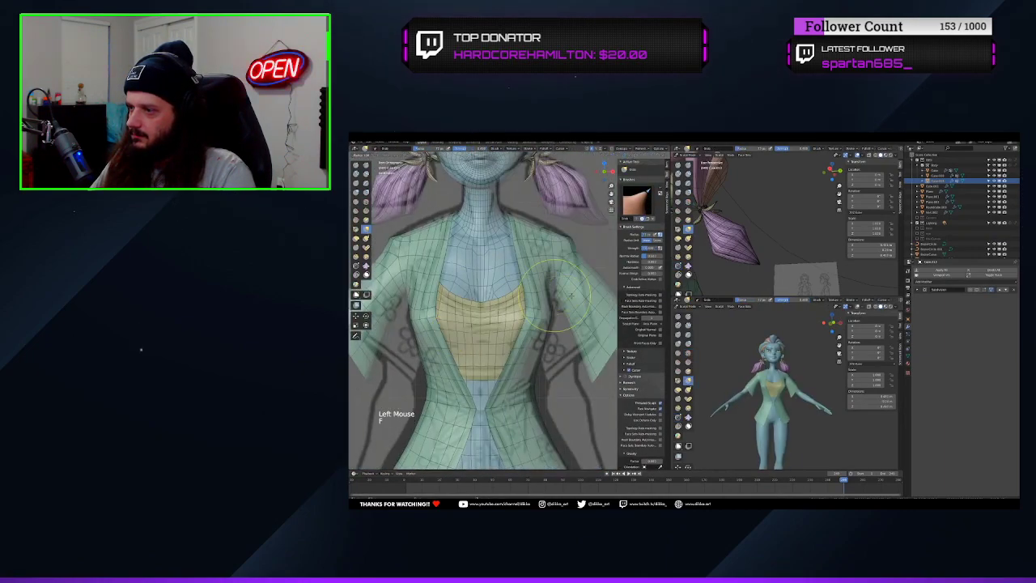
scroll(502, 324, down, 2)
middle_drag(809, 389, 769, 388)
Select the edges running across the shirt's waist in front view and bevel them into a narrow band
scroll(501, 324, down, 1)
shift+middle_drag(510, 308, 510, 332)
middle_drag(518, 307, 527, 289)
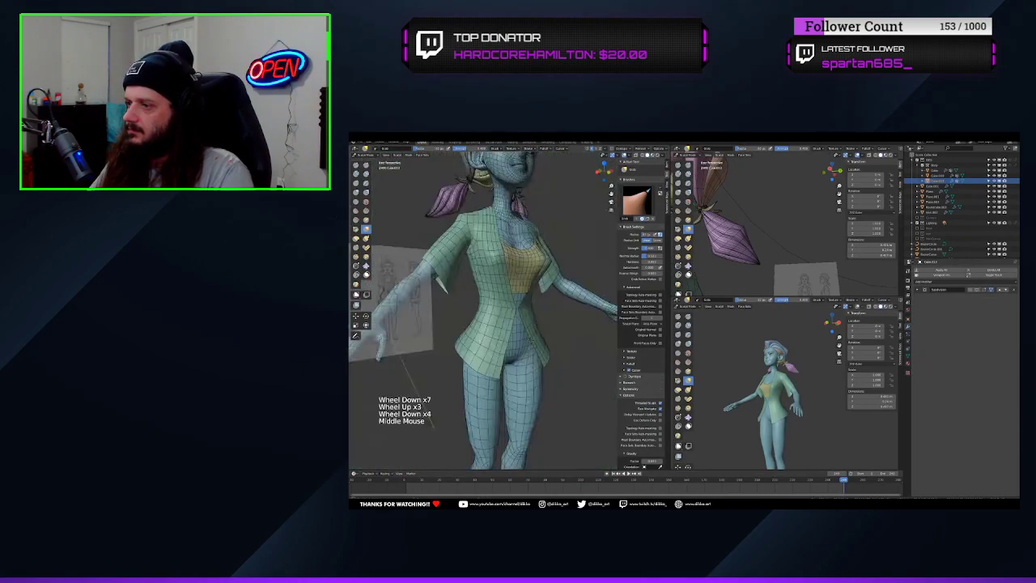
middle_drag(753, 389, 790, 389)
Enter Edit Mode and add a Mirror modifier to the shirt below its Subdivision modifier
key(Tab)
click(939, 282)
click(900, 340)
Return to Sculpt Mode and shape the shirt's waist and front closure with the Grab brush
scroll(502, 308, down, 3)
middle_drag(567, 275, 458, 243)
key(KP_1)
scroll(508, 333, up, 2)
key(2)
click(503, 303)
shift+click(534, 297)
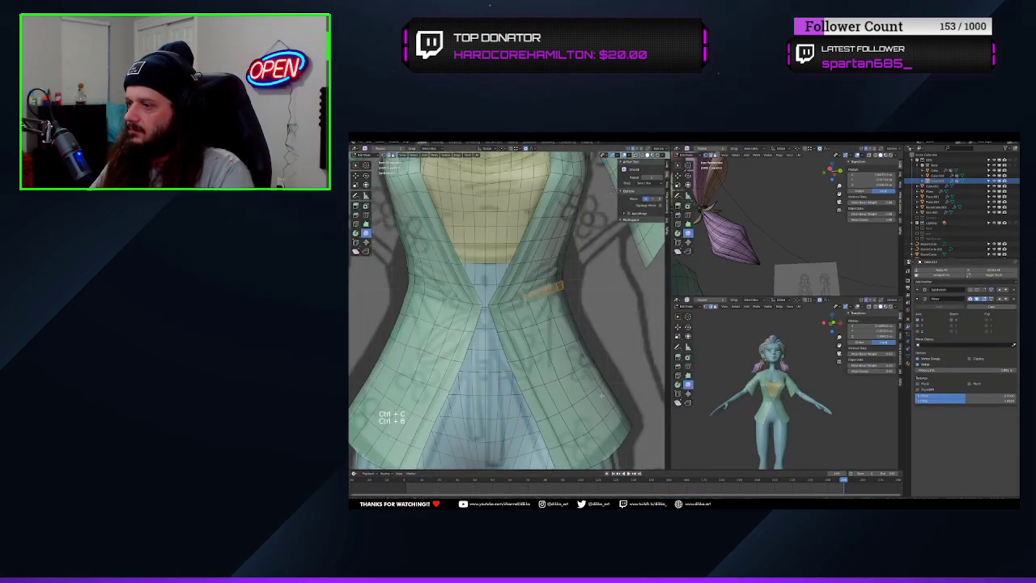
key(Tab)
mouse_move(601, 354)
middle_down()
mouse_move(497, 291)
mouse_move(567, 300)
mouse_move(485, 316)
middle_up()
key(Tab)
scroll(518, 300, down, 3)
key(KP_1)
scroll(537, 290, up, 2)
key(alt+z)
click(576, 322)
key(Tab)
key(KP_1)
key(g)
drag(550, 303, 541, 306)
middle_drag(541, 306, 476, 328)
Add a round cube as the knot at the shirt's front waist, position it in front view, and save
scroll(476, 333, down, 1)
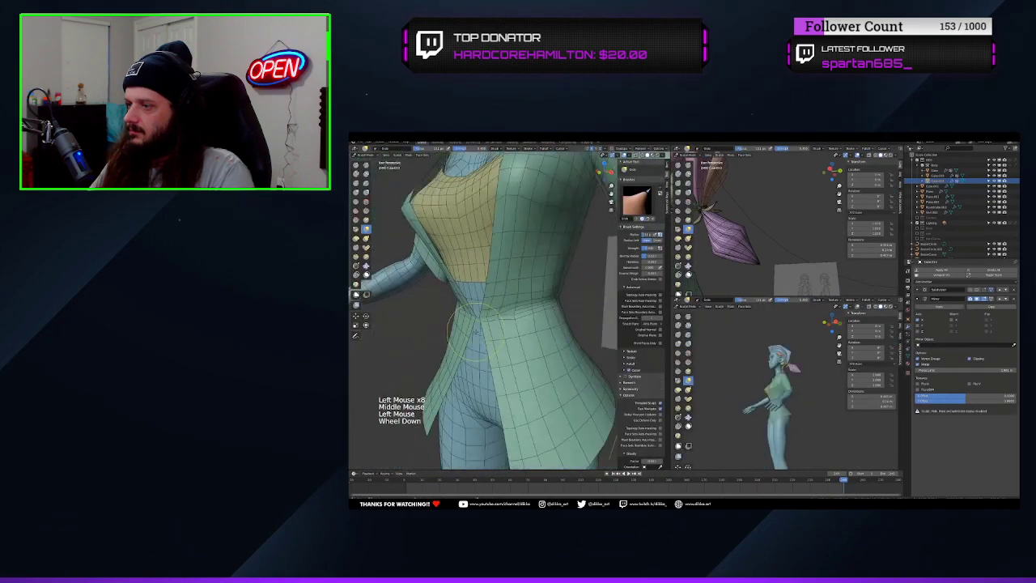
key(KP_1)
key(Tab)
key(alt+z)
key(Tab)
shift+right_click(508, 307)
key(shift+a)
scroll(509, 311, down, 10)
click(431, 349)
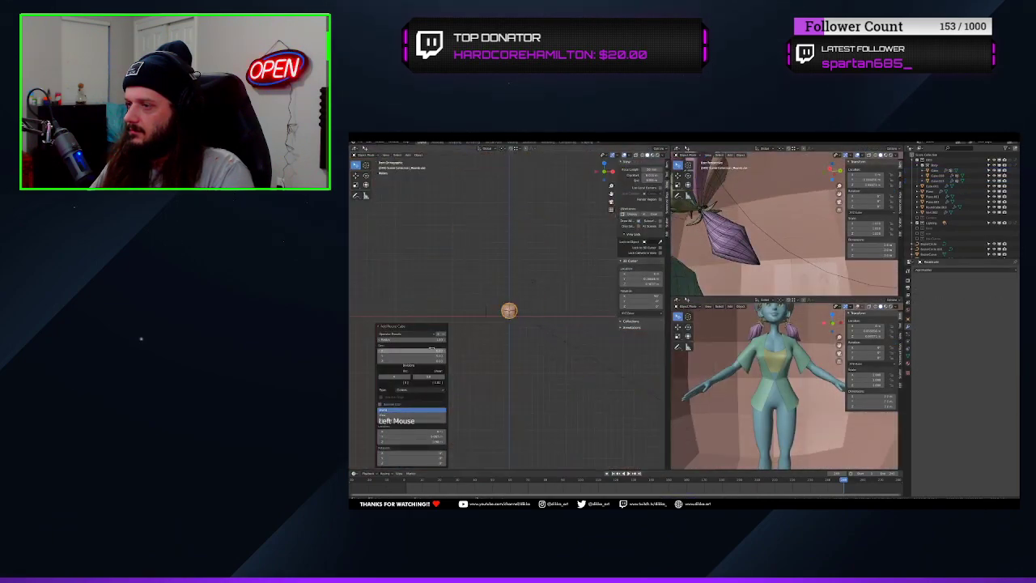
scroll(509, 324, up, 8)
Fit the sash band around the shirt's waist so it meets the round knot at the front
scroll(529, 354, down, 2)
key(Tab)
middle_drag(527, 351, 567, 328)
key(KP_1)
key(ctrl+s)
key(Tab)
scroll(534, 332, up, 3)
click(556, 319)
scroll(555, 319, up, 3)
shift+click(555, 293)
scroll(518, 324, up, 3)
key(Tab)
scroll(566, 348, up, 3)
key(Tab)
scroll(584, 343, down, 2)
scroll(566, 340, down, 3)
key(Tab)
key(Tab)
scroll(557, 335, up, 3)
Add a Bezier curve below the knot and extrude it into a flat ribbon
key(shift+a)
click(552, 308)
key(g)
click(908, 348)
drag(983, 374, 996, 374)
key(Tab)
key(KP_1)
scroll(553, 338, up, 3)
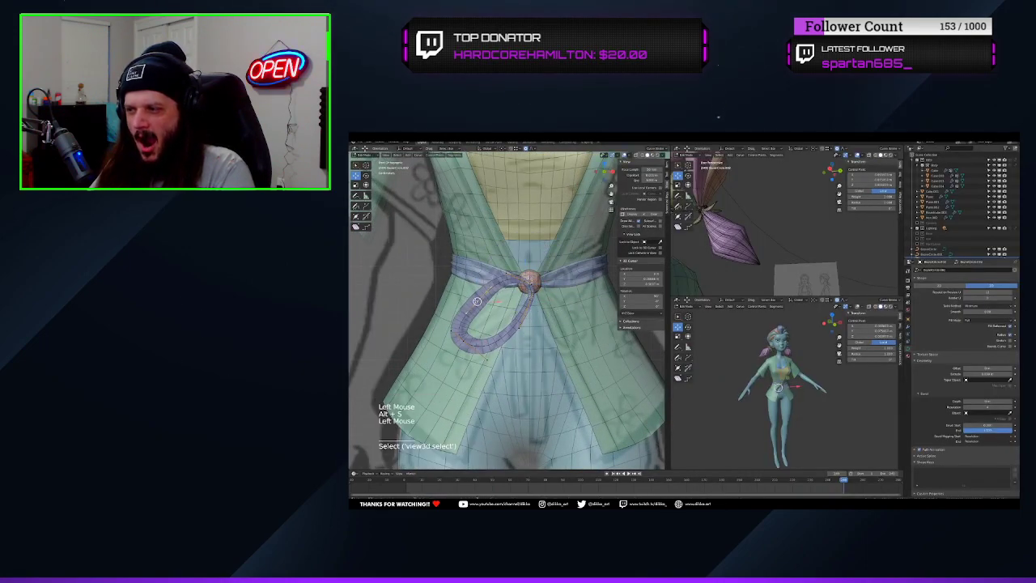
Scale and move the ribbon curve's control points into a loop hanging from the knot in front of the shirt
scroll(508, 312, up, 3)
key(s)
key(s)
key(a)
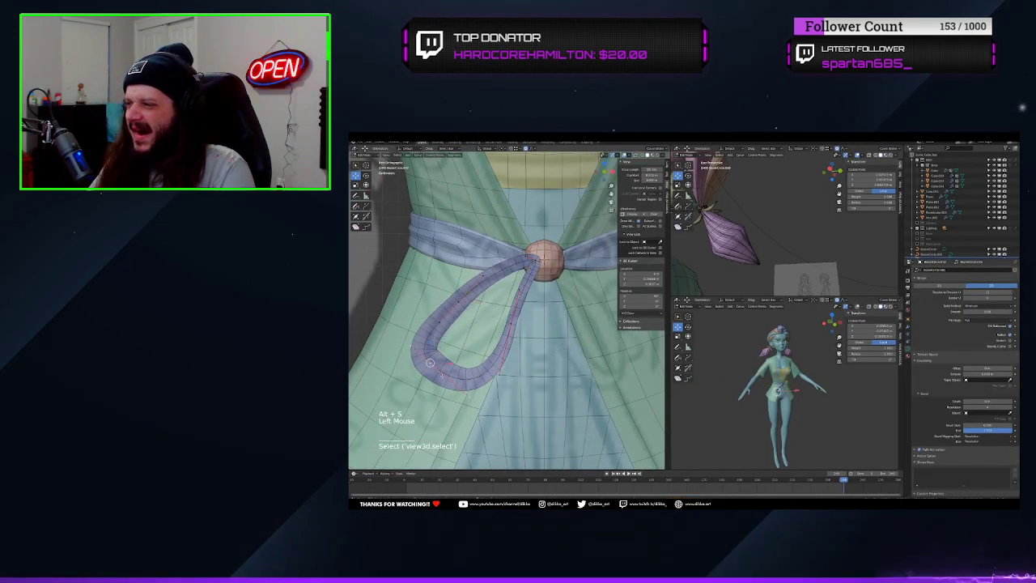
scroll(546, 297, down, 1)
middle_drag(545, 297, 559, 316)
Tilt the ribbon loop's control points and adjust their radius so the loop tapers and twists near the knot
scroll(558, 315, down, 4)
shift+middle_drag(558, 316, 566, 332)
middle_drag(567, 332, 577, 341)
key(a)
drag(557, 339, 518, 337)
middle_drag(518, 336, 454, 344)
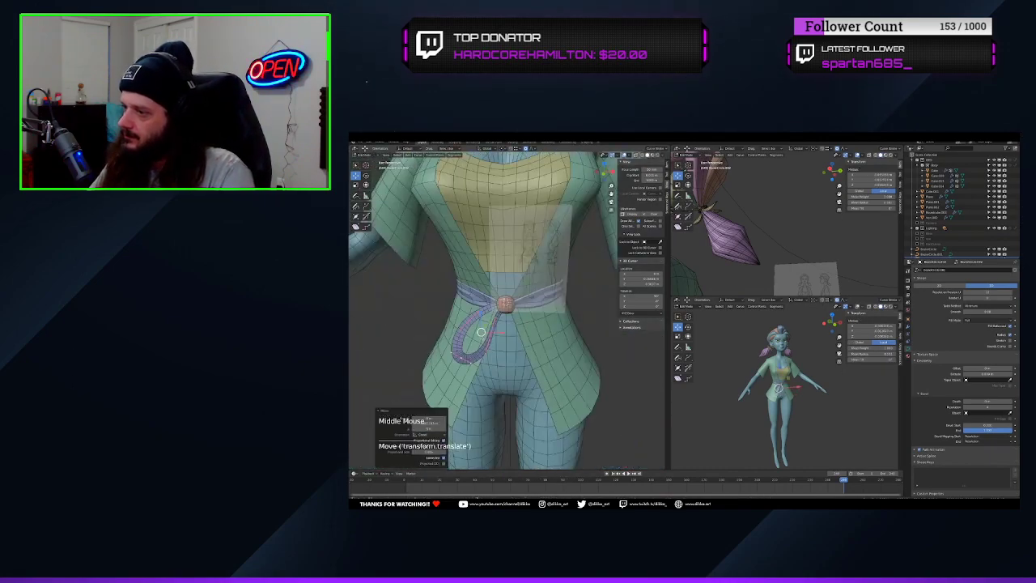
key(KP_1)
scroll(502, 340, up, 3)
click(421, 390)
key(alt+r)
middle_drag(476, 380, 518, 369)
scroll(519, 369, down, 3)
scroll(777, 390, up, 5)
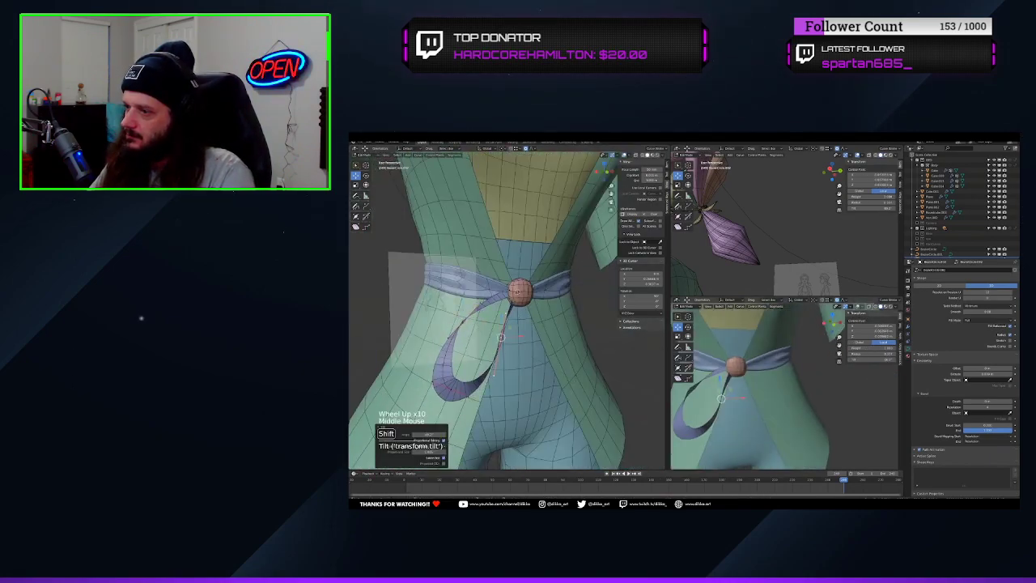
middle_drag(744, 364, 785, 380)
middle_drag(502, 348, 478, 340)
key(alt+s)
key(KP_1)
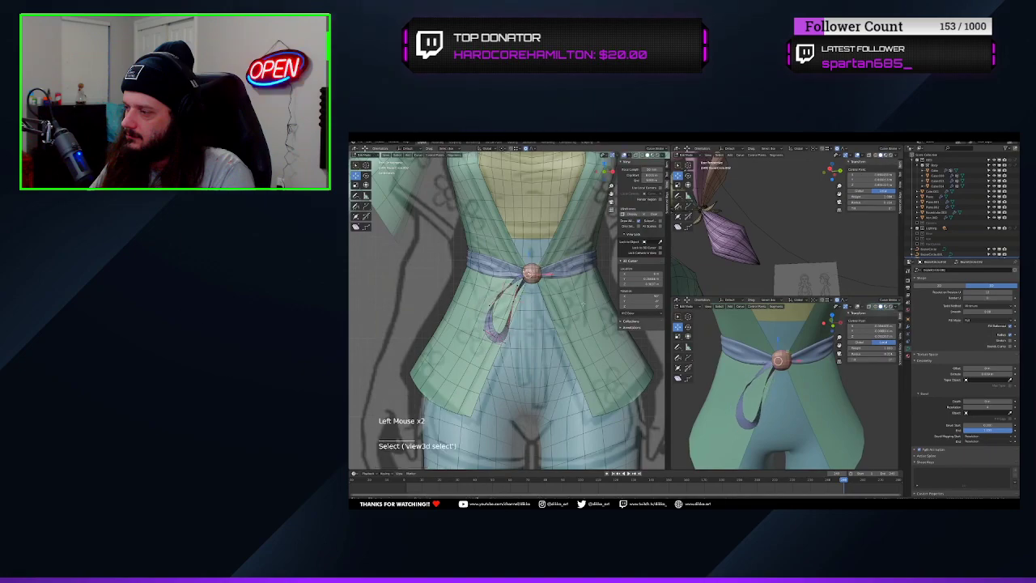
Refine the loop's tilt, move its control points closer to the shirt in front and side views, and save
key(ctrl+t)
scroll(518, 308, up, 4)
click(522, 283)
middle_drag(502, 340, 595, 324)
key(g)
key(KP_1)
scroll(604, 338, down, 3)
mouse_move(518, 348)
middle_down()
mouse_move(583, 348)
mouse_move(518, 348)
middle_up()
scroll(518, 348, down, 3)
key(ctrl+s)
scroll(800, 396, down, 3)
scroll(800, 397, down, 3)
middle_drag(800, 397, 789, 393)
middle_drag(518, 348, 566, 344)
scroll(550, 348, up, 4)
middle_drag(534, 348, 575, 344)
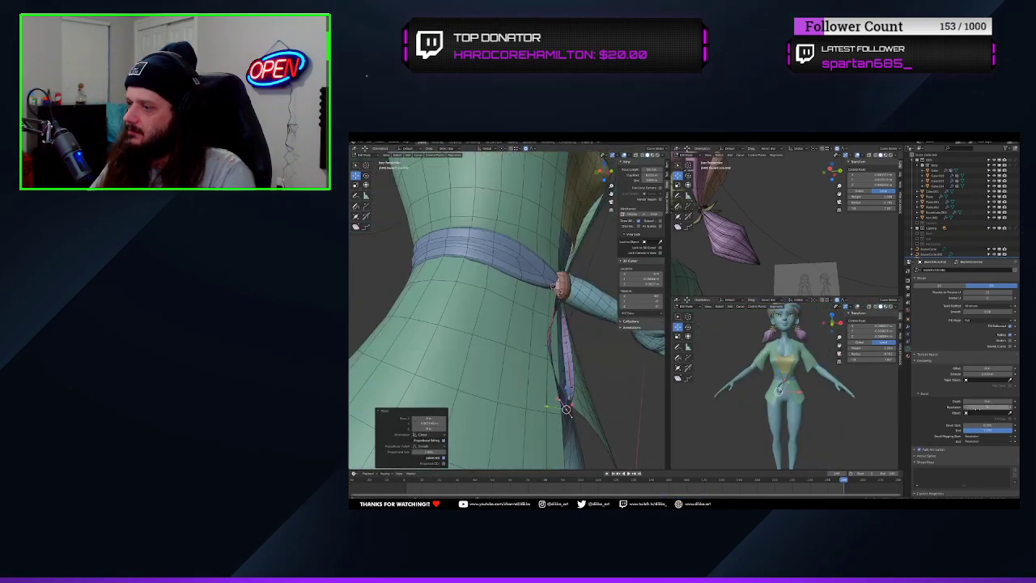
Thicken the ribbon loop with a bevel depth, and return to Edit Mode with the last point change undone
key(Tab)
mouse_move(977, 403)
mouse_down()
mouse_move(989, 403)
mouse_move(979, 403)
mouse_up()
middle_drag(566, 324, 595, 320)
scroll(597, 321, up, 3)
shift+drag(977, 402, 980, 404)
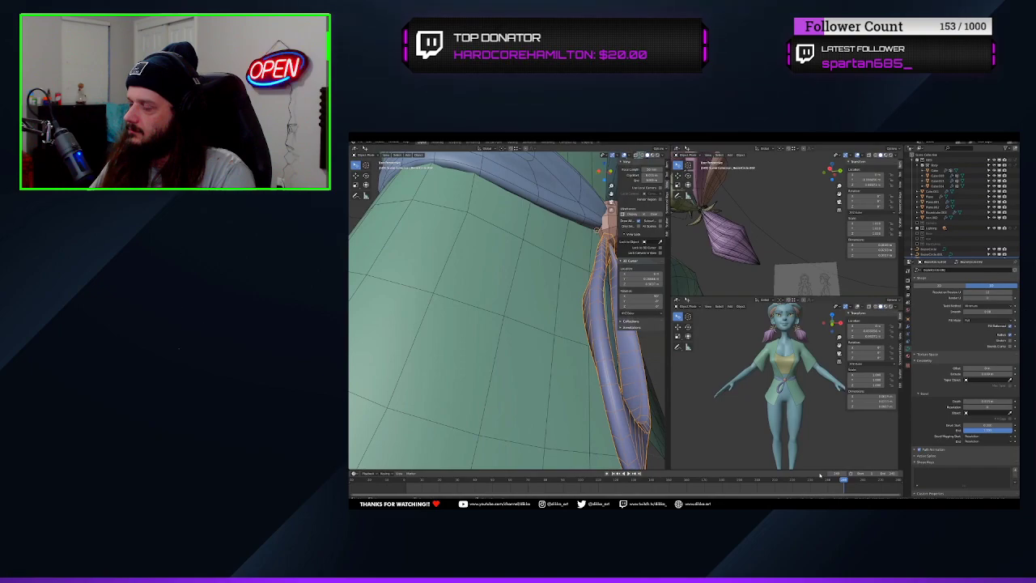
scroll(566, 324, down, 4)
mouse_move(567, 324)
middle_down()
mouse_move(510, 324)
mouse_move(575, 336)
middle_up()
key(Tab)
click(667, 165)
key(ctrl+z)
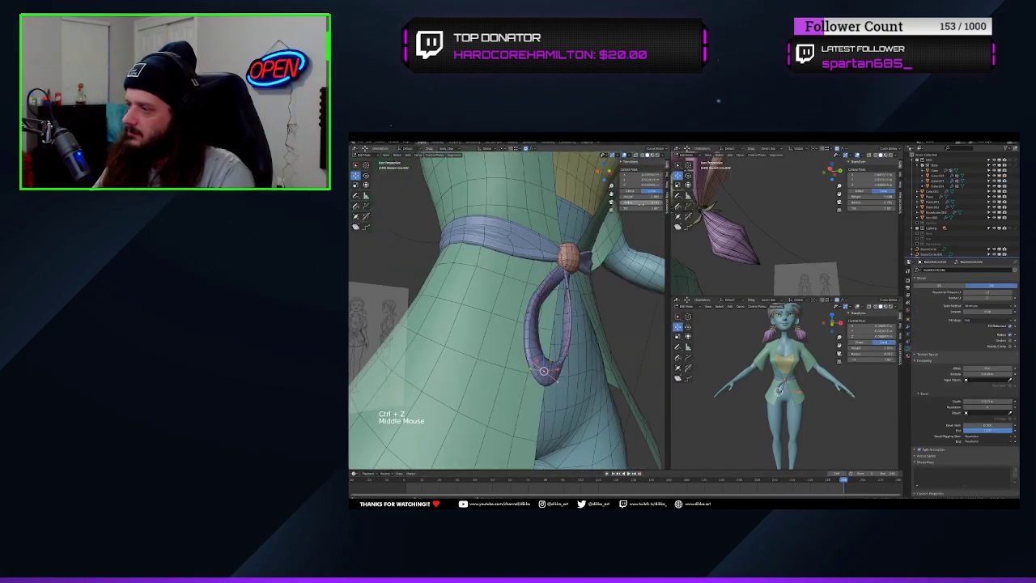
Duplicate the ribbon loop to the knot's other side, set its handles to Automatic, and tilt it
key(KP_1)
scroll(534, 323, down, 2)
key(shift+d)
key(s)
scroll(552, 306, up, 1)
right_click(552, 306)
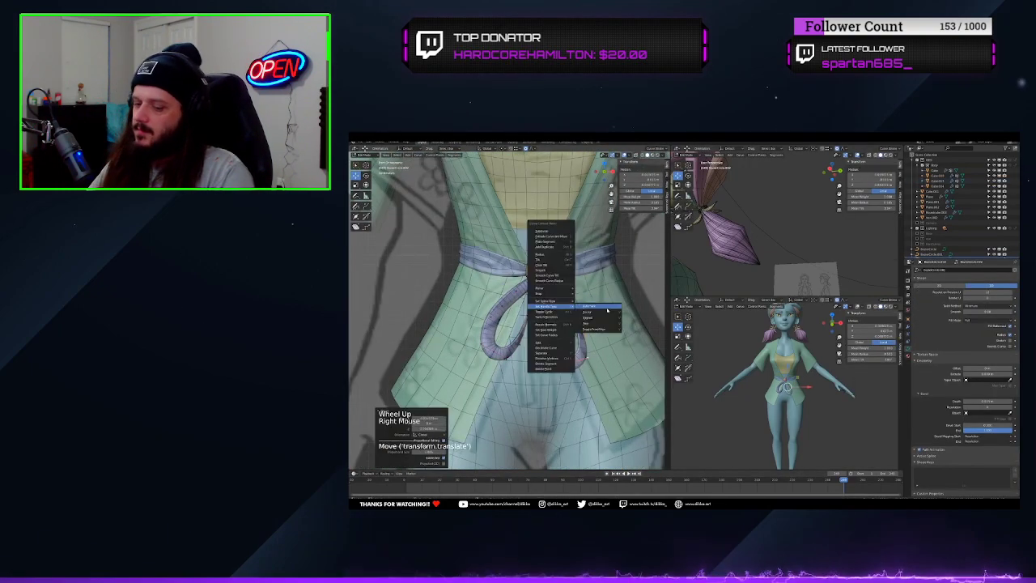
click(597, 307)
key(ctrl+t)
Move the knot mesh's vertices and the edge loops of one hanging strand along Y to smooth its curve
click(755, 259)
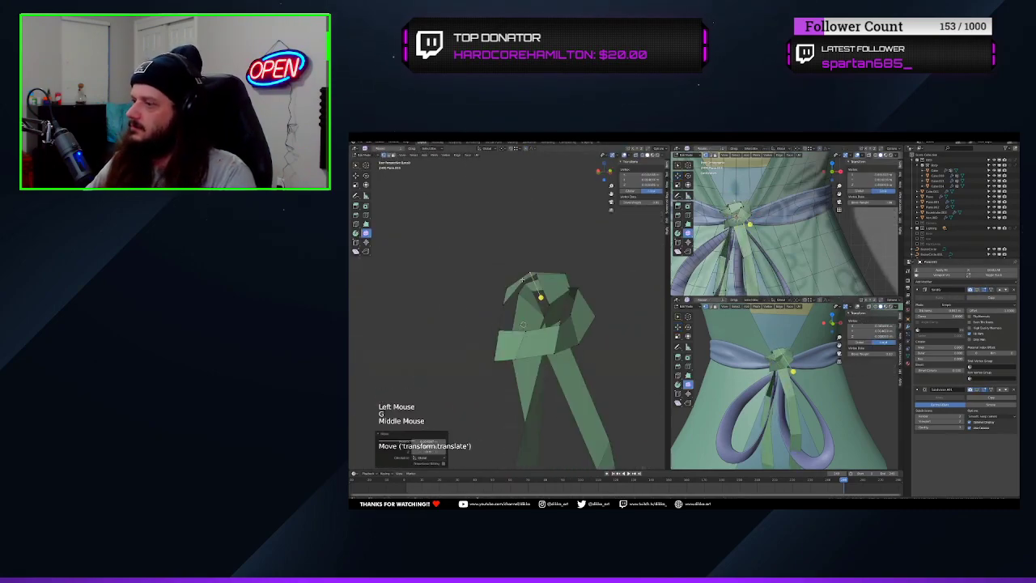
middle_drag(761, 393, 787, 396)
key(g)
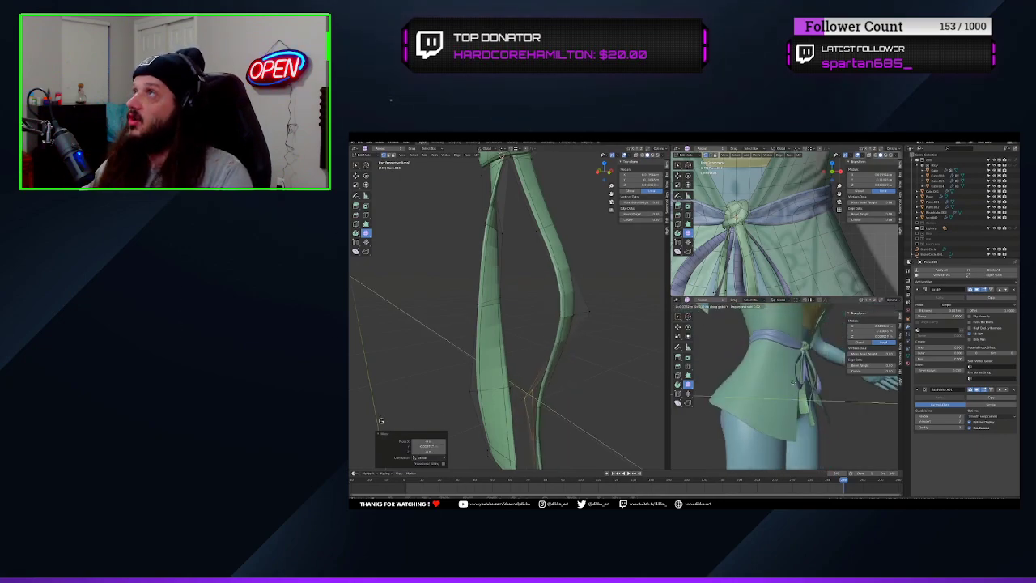
click(807, 398)
alt+click(582, 313)
alt+click(583, 313)
alt+click(582, 313)
key(g)
key(y)
click(534, 307)
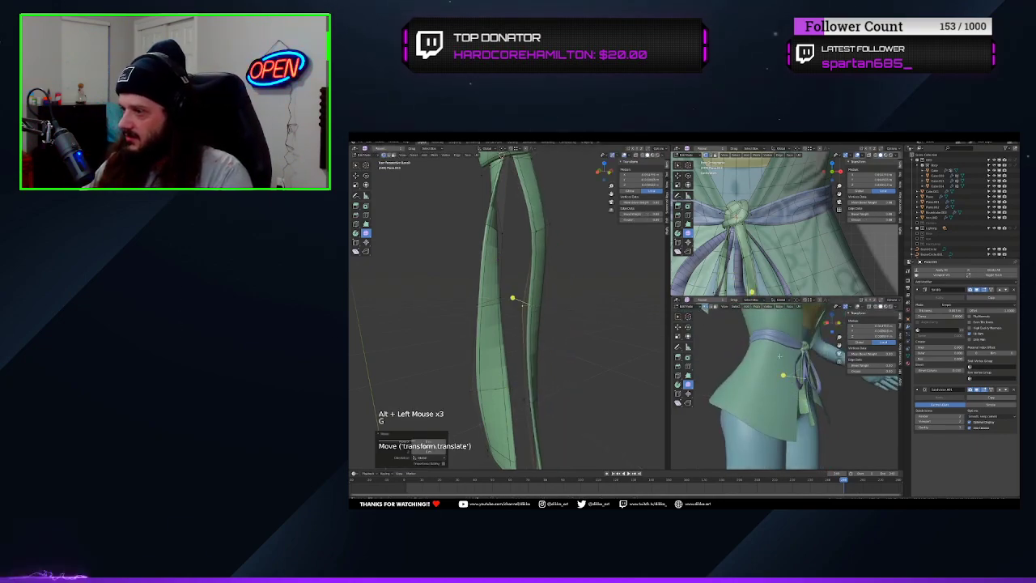
Select an edge loop on the upper part of the hanging strand and move it along Y
middle_drag(789, 394, 759, 393)
middle_drag(534, 324, 562, 325)
scroll(562, 325, down, 2)
scroll(792, 396, up, 2)
mouse_move(763, 395)
middle_down()
mouse_move(792, 396)
mouse_move(770, 394)
middle_up()
shift+middle_drag(526, 310, 529, 333)
middle_drag(529, 332, 557, 325)
alt+click(535, 290)
middle_drag(538, 291, 545, 292)
key(g)
key(y)
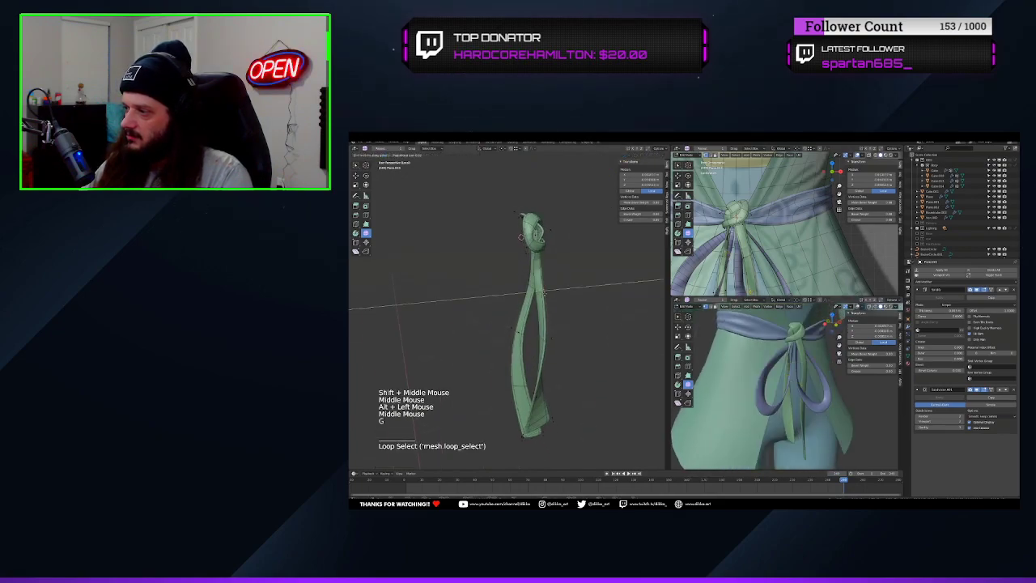
click(557, 296)
middle_drag(800, 379, 780, 379)
mouse_move(781, 379)
middle_down()
mouse_move(763, 379)
mouse_move(773, 381)
middle_up()
scroll(764, 381, down, 3)
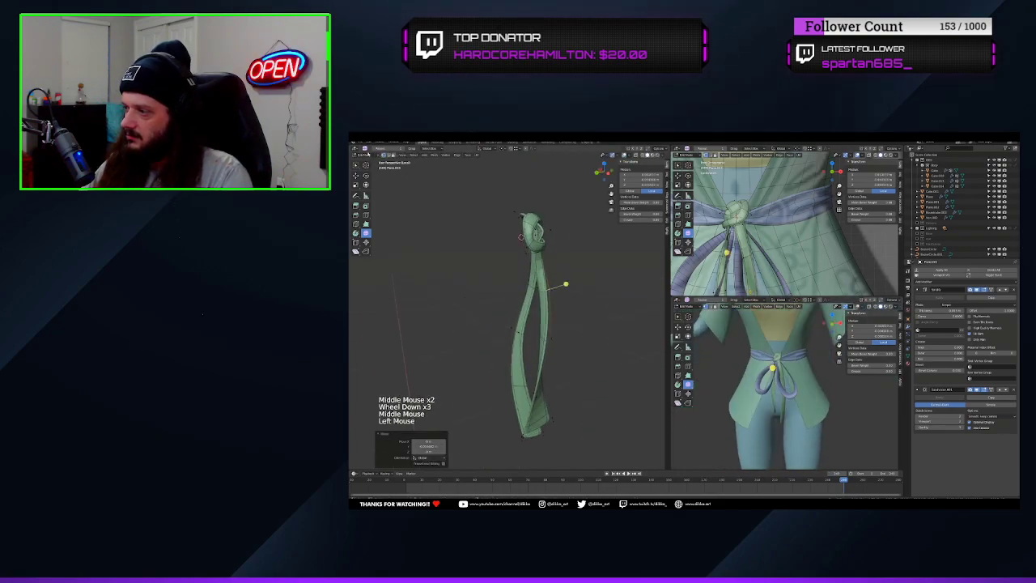
Return to Object Mode and shade the knot and hanging strands smooth
key(Tab)
middle_drag(527, 324, 498, 322)
key(w)
right_click(496, 322)
click(512, 321)
scroll(540, 317, down, 1)
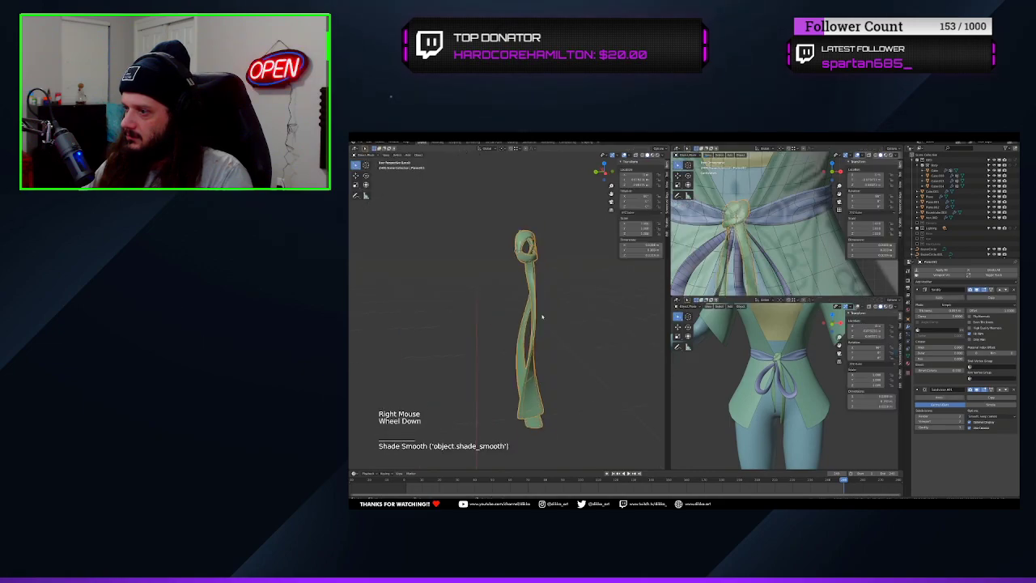
key(w)
key(w)
right_click(539, 313)
mouse_move(539, 306)
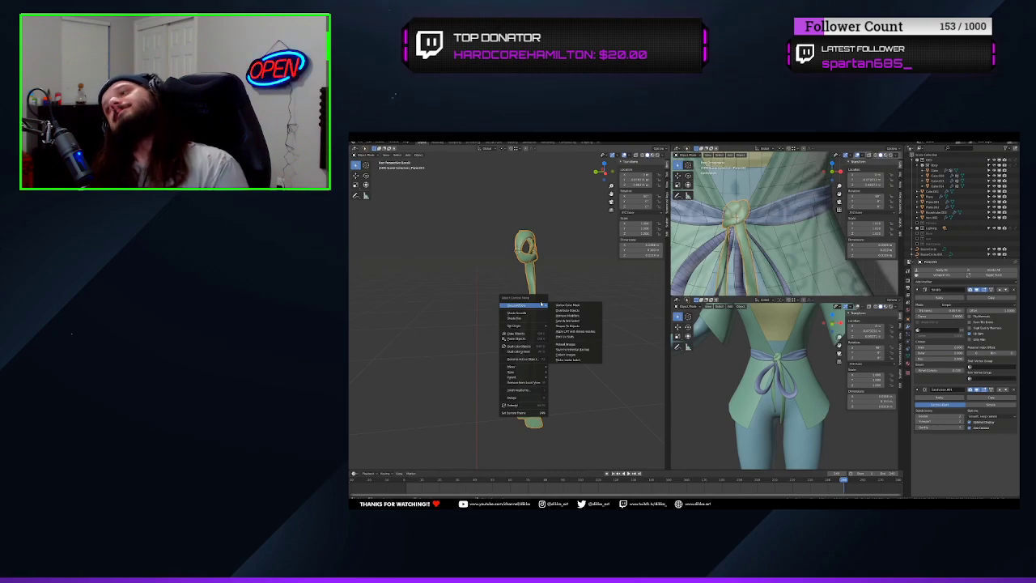
Save the file and leave Local View to bring the whole character back
key(ctrl+s)
scroll(540, 304, down, 3)
middle_drag(540, 303, 513, 301)
mouse_move(785, 377)
middle_down()
mouse_move(757, 371)
mouse_move(773, 372)
middle_up()
scroll(757, 371, down, 6)
middle_drag(773, 373, 785, 374)
click(517, 298)
key(KP_Divide)
scroll(487, 287, down, 7)
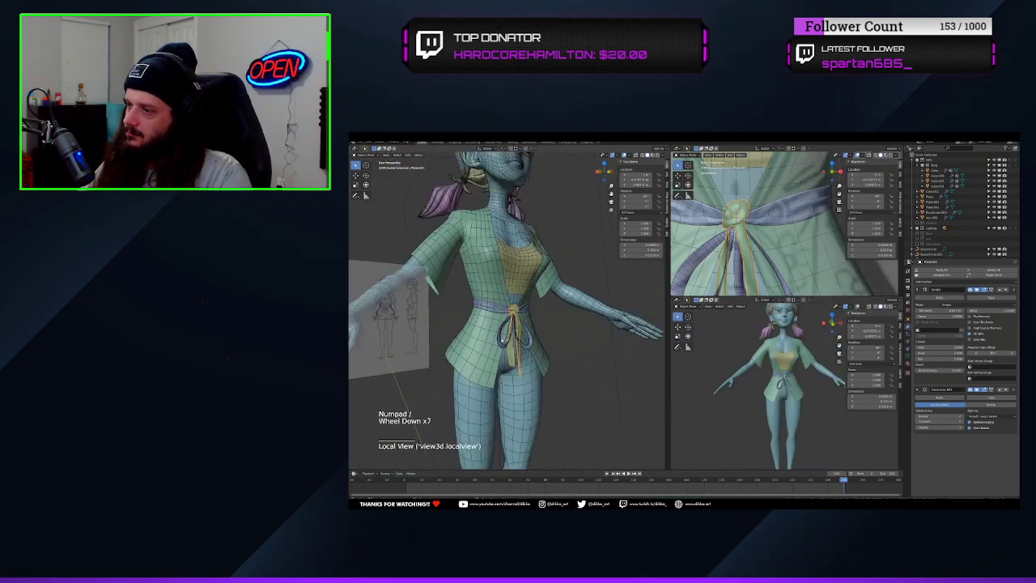
middle_drag(486, 287, 522, 265)
key(ctrl+s)
Add a Solidify modifier to the shirt and place it at the top of the modifier stack
right_click(522, 262)
click(561, 257)
click(561, 257)
click(921, 281)
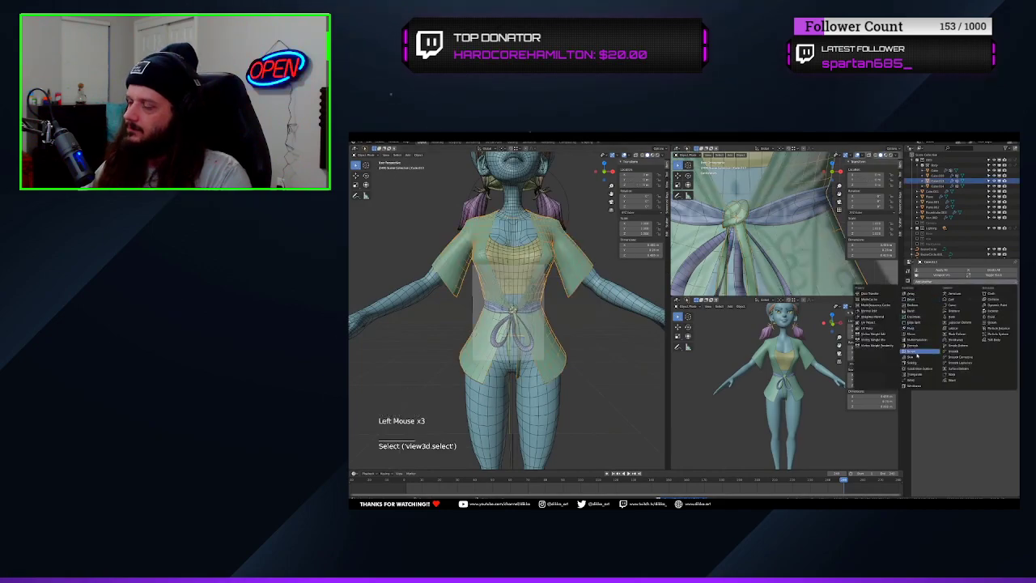
click(915, 366)
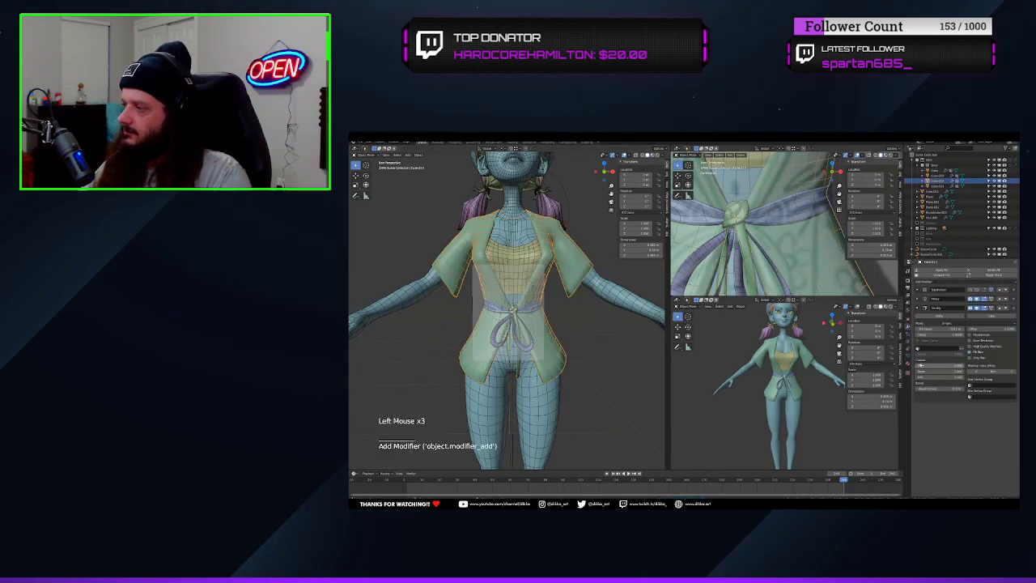
click(1000, 309)
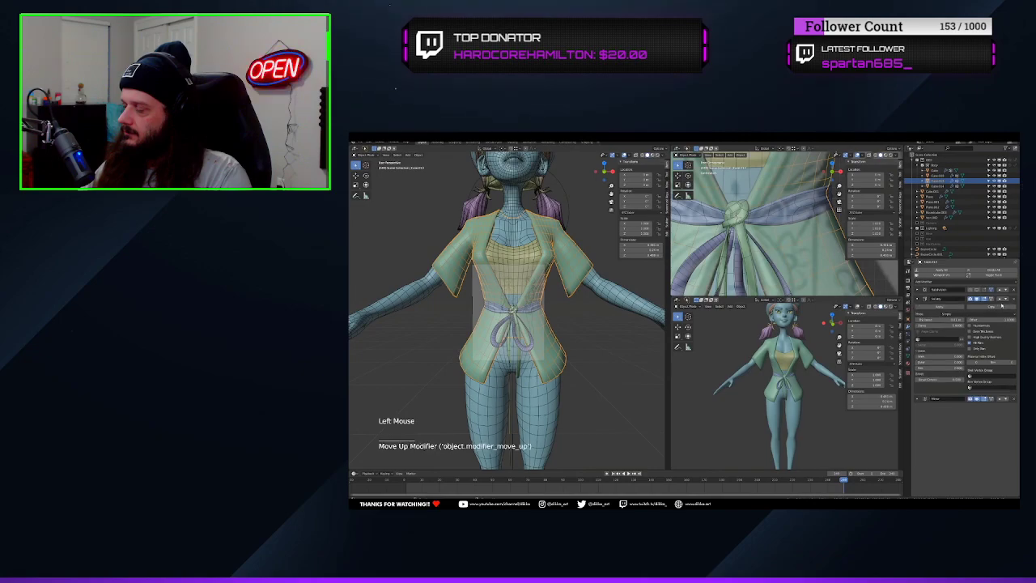
click(1001, 301)
Adjust the shirt's Solidify thickness and check its edges from several angles
scroll(777, 380, up, 5)
shift+middle_drag(777, 380, 793, 366)
scroll(800, 391, up, 3)
click(780, 352)
shift+drag(942, 310, 934, 310)
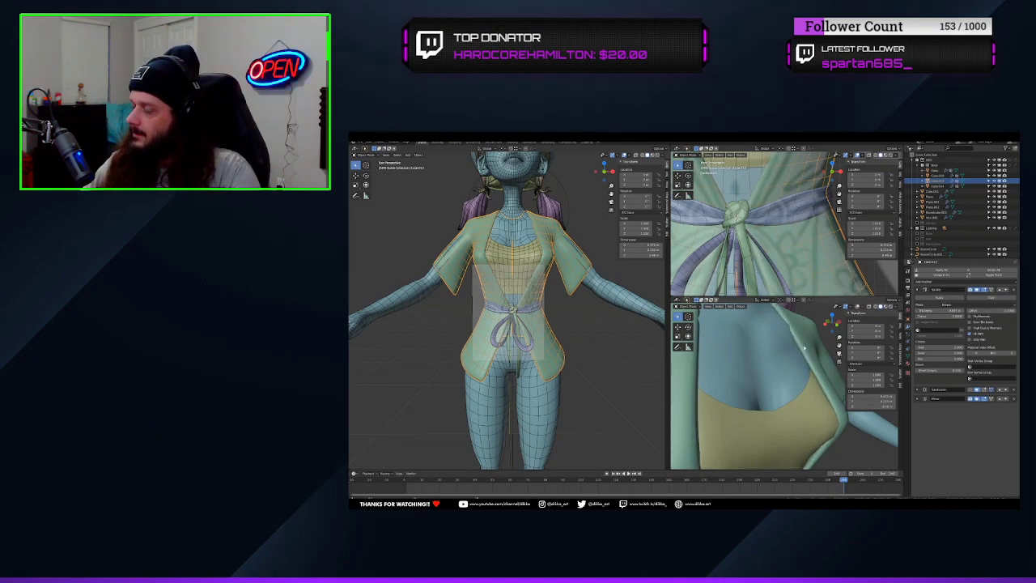
middle_drag(518, 340, 534, 308)
scroll(547, 379, down, 3)
scroll(753, 396, down, 6)
middle_drag(737, 399, 753, 404)
shift+middle_drag(753, 404, 751, 389)
scroll(500, 397, up, 1)
middle_drag(499, 397, 514, 364)
scroll(506, 380, up, 4)
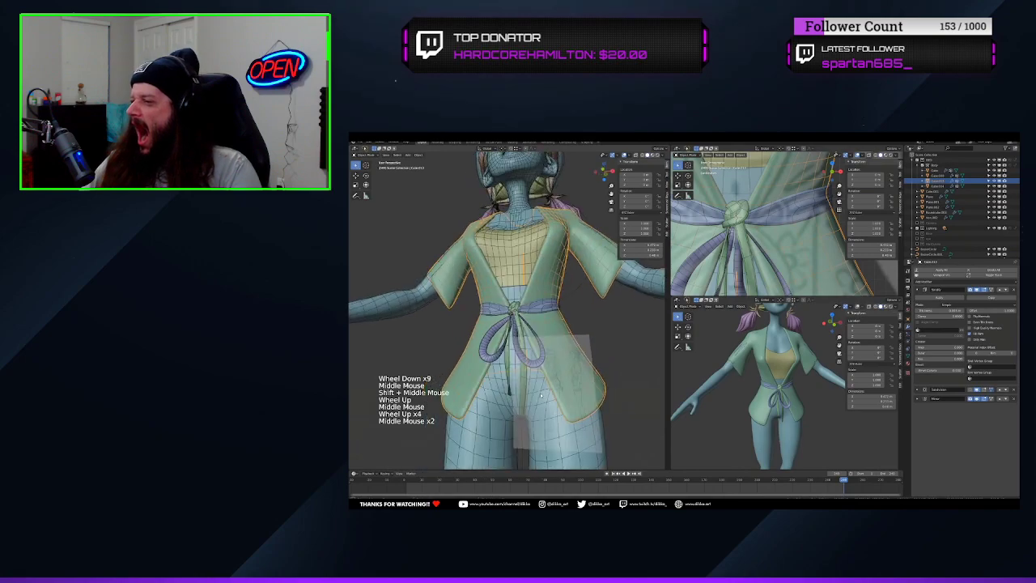
Select the shirt's border edge loop along the front opening and around the hem in Edit Mode
key(Tab)
click(518, 356)
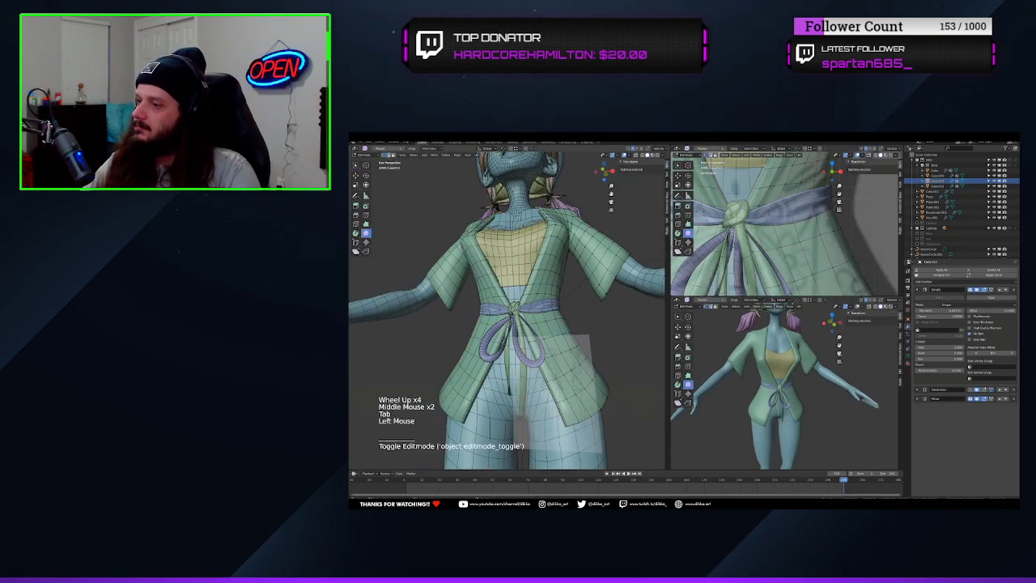
alt+click(541, 226)
alt+shift+click(540, 226)
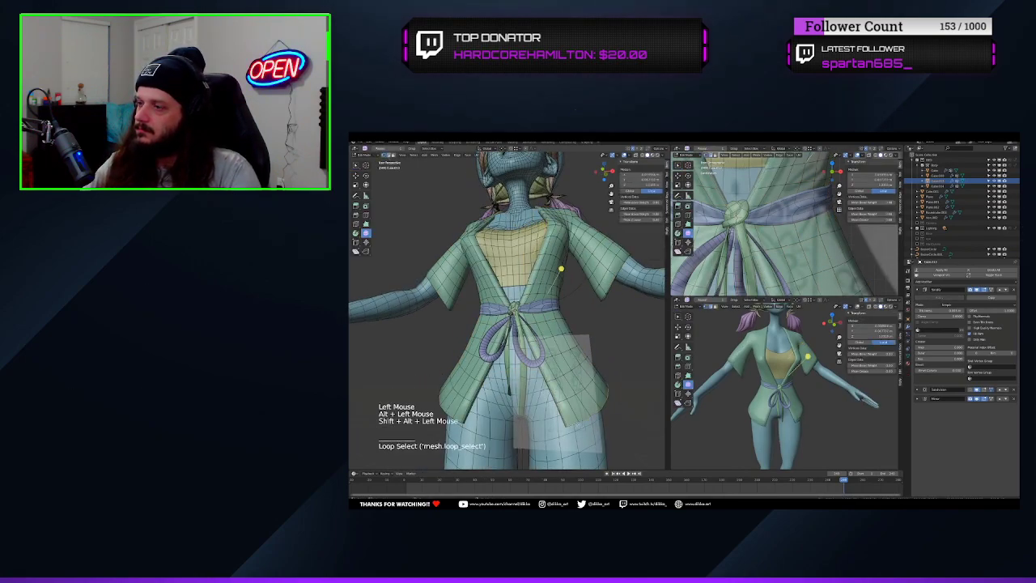
middle_drag(541, 226, 528, 392)
scroll(530, 340, down, 3)
scroll(528, 392, up, 3)
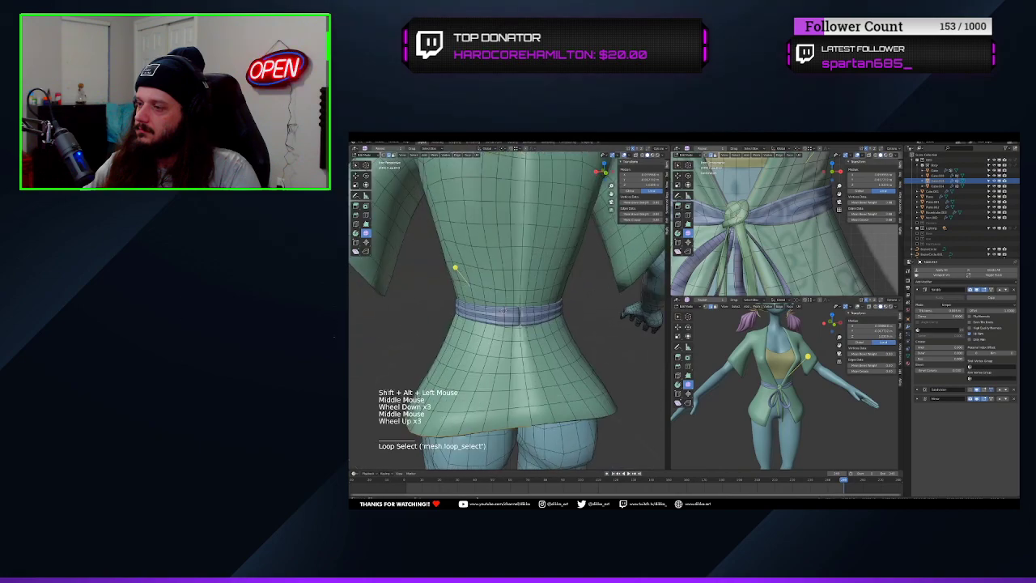
Apply an edge crease to the shirt's selected border edges and inspect the edges in Object Mode
key(ctrl+e)
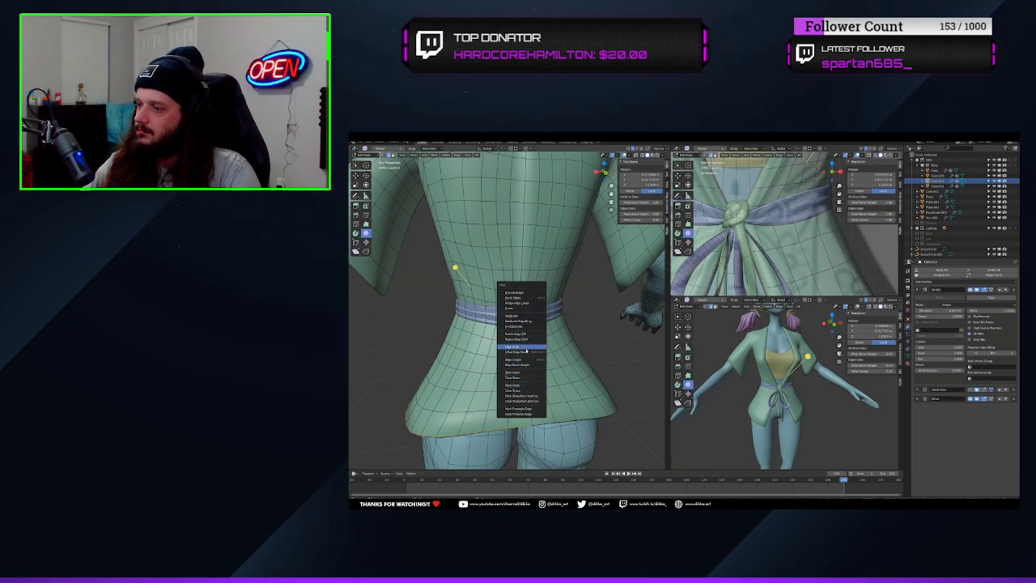
click(528, 361)
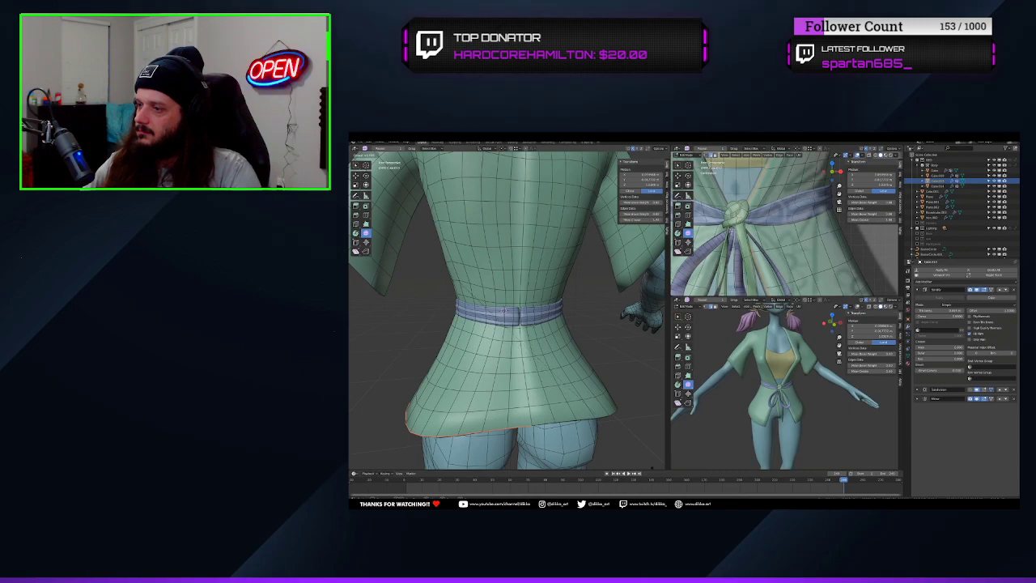
click(406, 184)
middle_drag(406, 184, 544, 232)
scroll(544, 232, down, 1)
middle_drag(544, 232, 559, 234)
scroll(785, 384, up, 3)
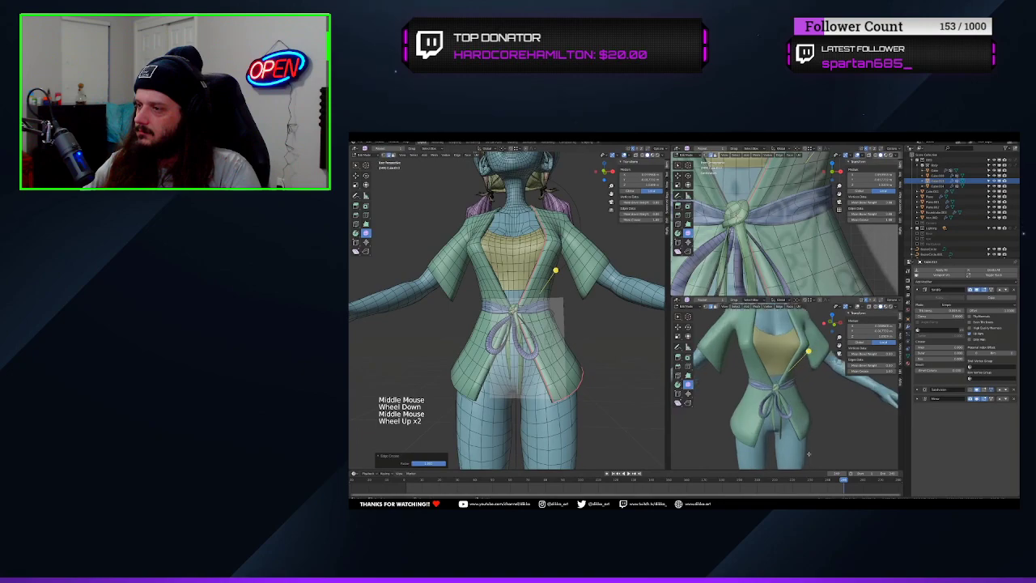
middle_drag(786, 384, 795, 382)
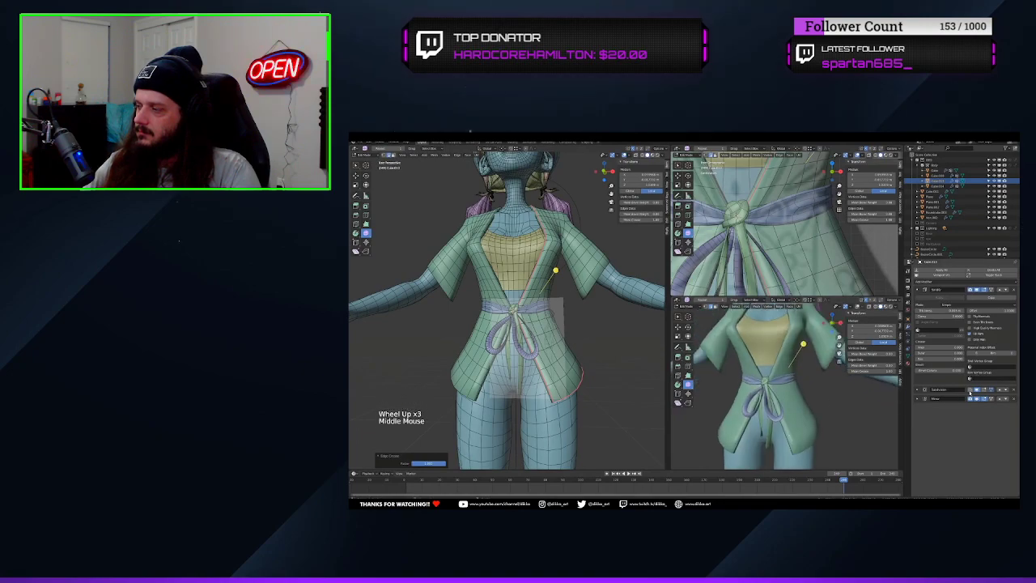
key(Tab)
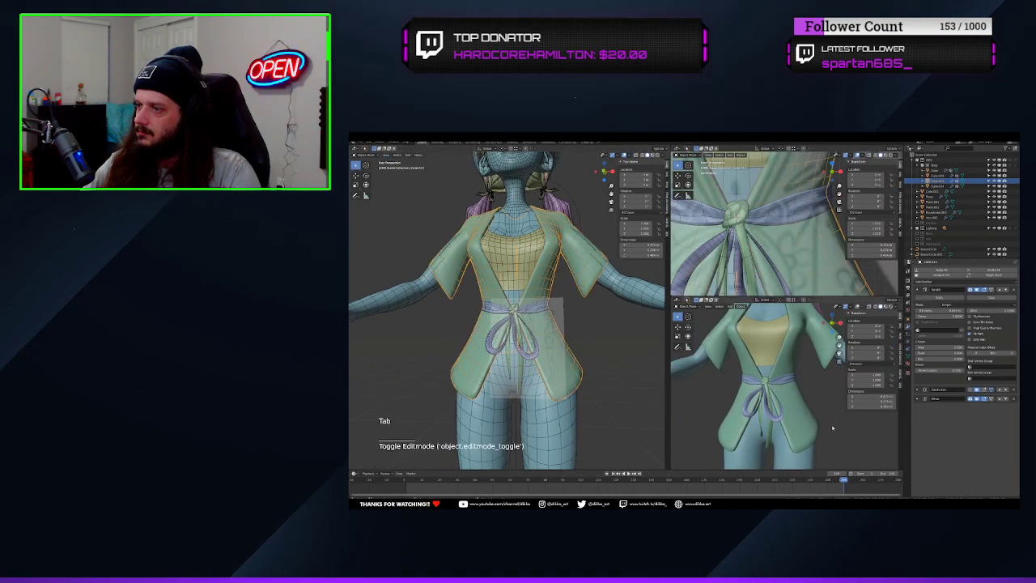
middle_drag(832, 428, 618, 382)
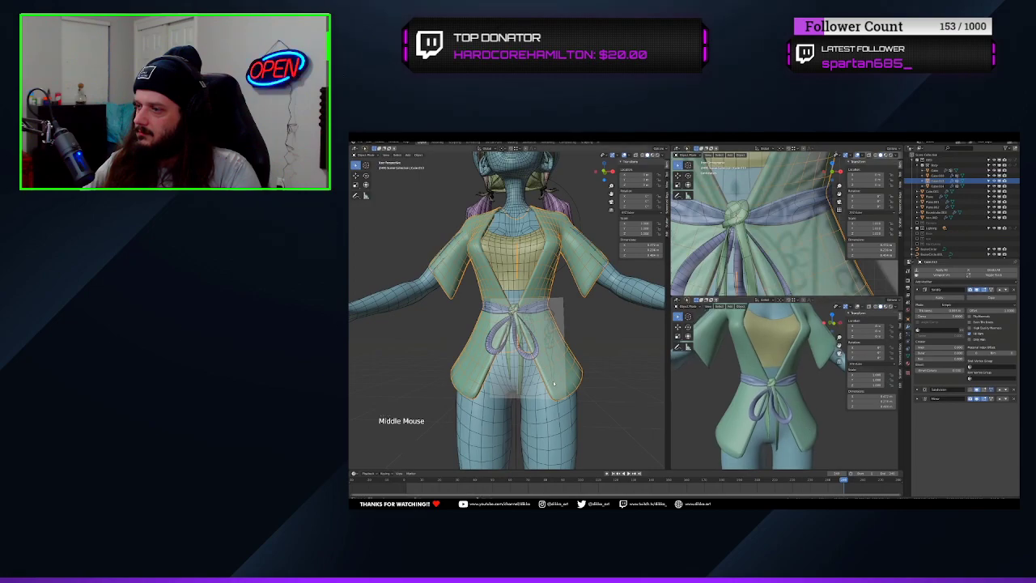
Add a supporting loop cut along the shirt's front border and check its shading in Object Mode
key(Tab)
key(ctrl+r)
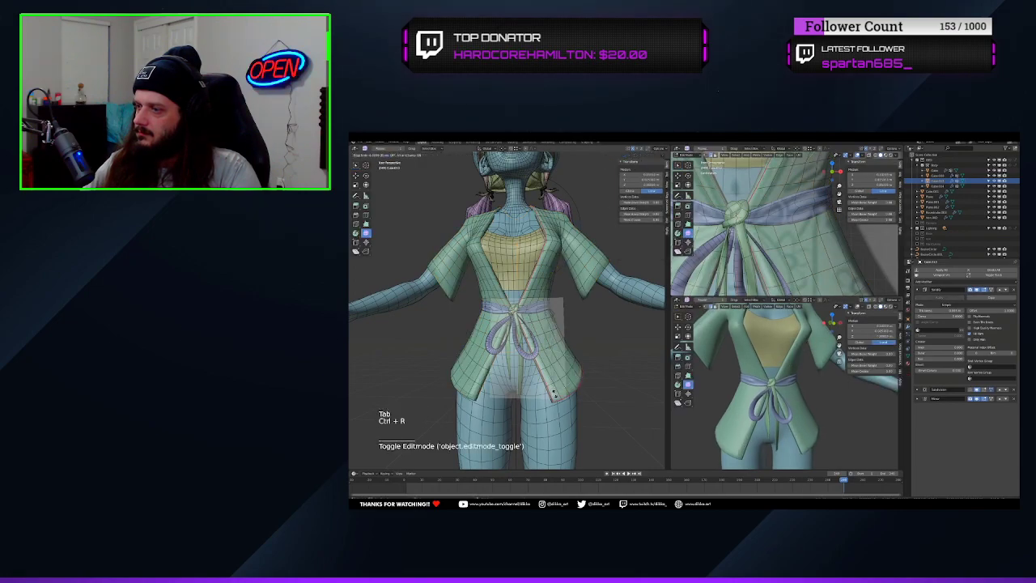
click(554, 394)
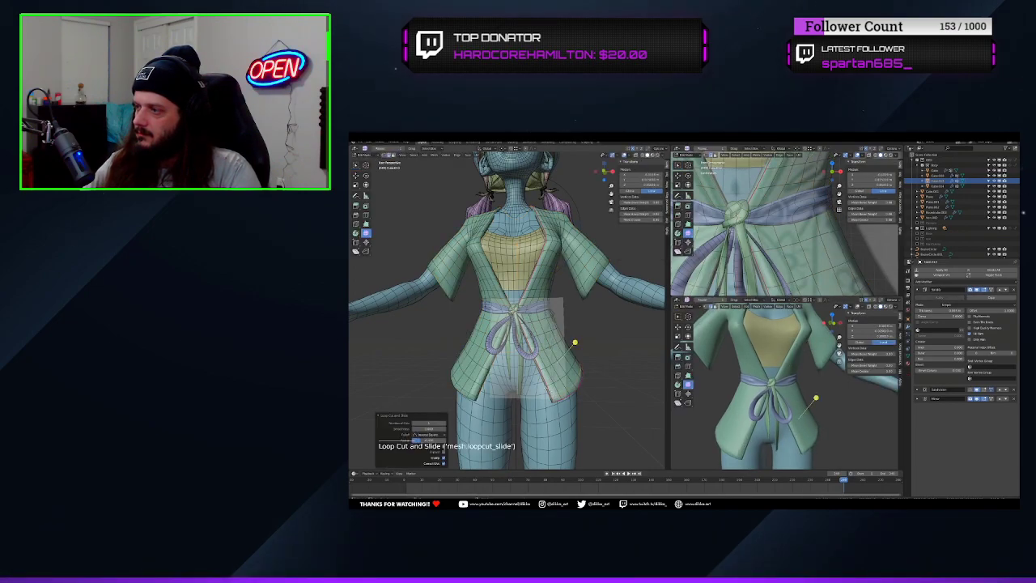
key(Tab)
shift+middle_drag(546, 389, 583, 369)
key(Tab)
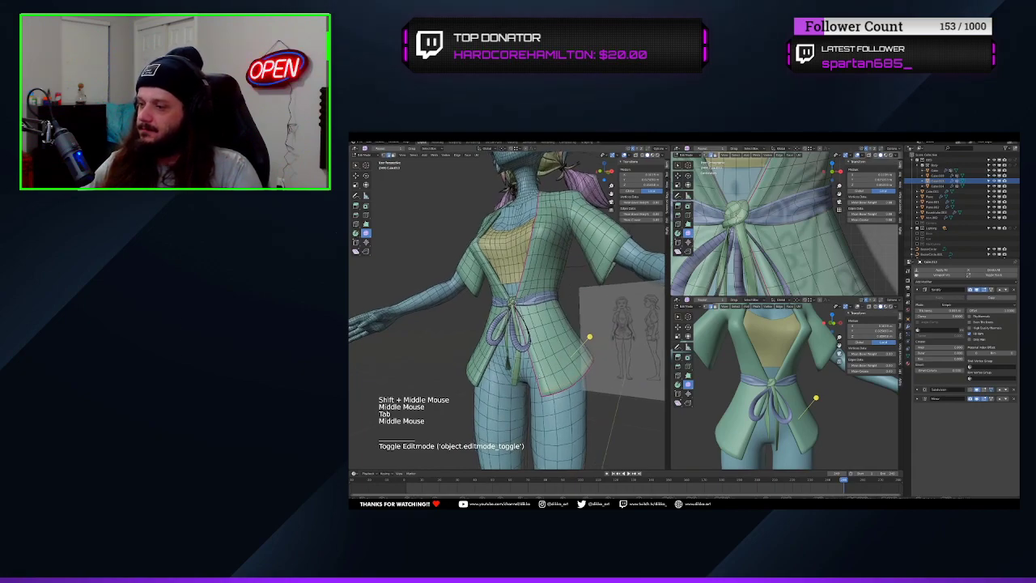
Try to reselect the shirt's border edges with Select Similar, by Crease and by Sharpness
click(405, 206)
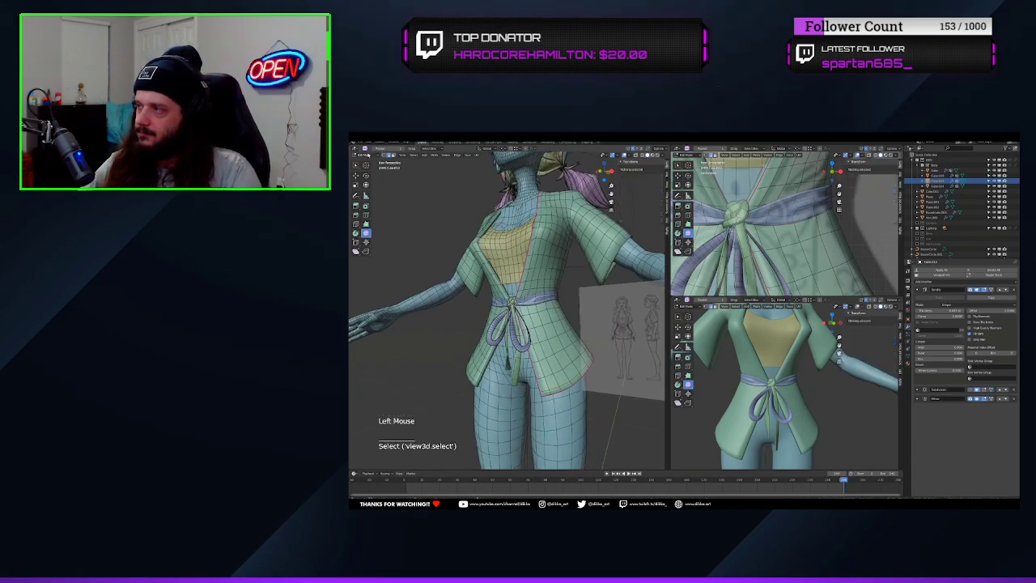
click(367, 155)
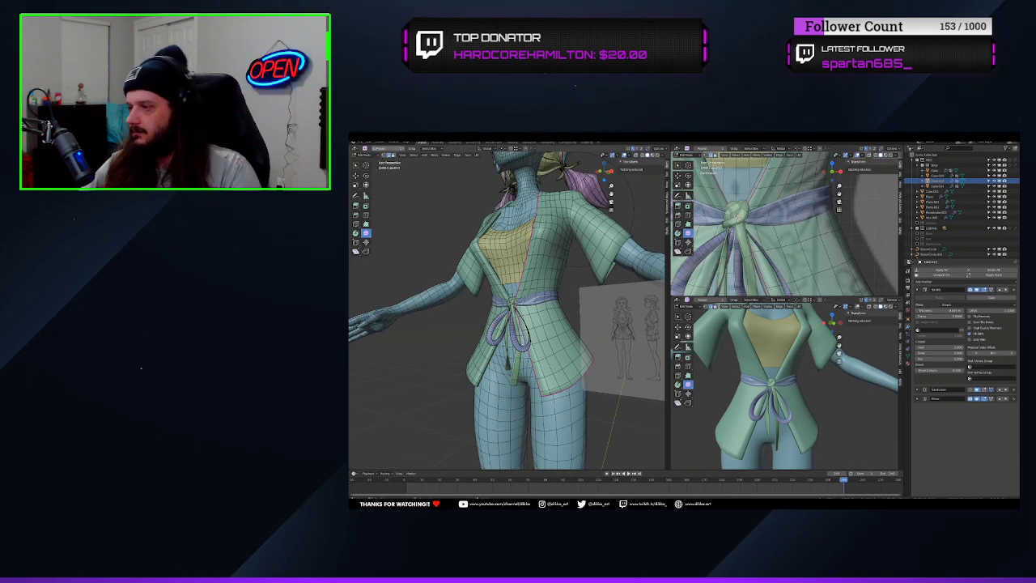
click(413, 154)
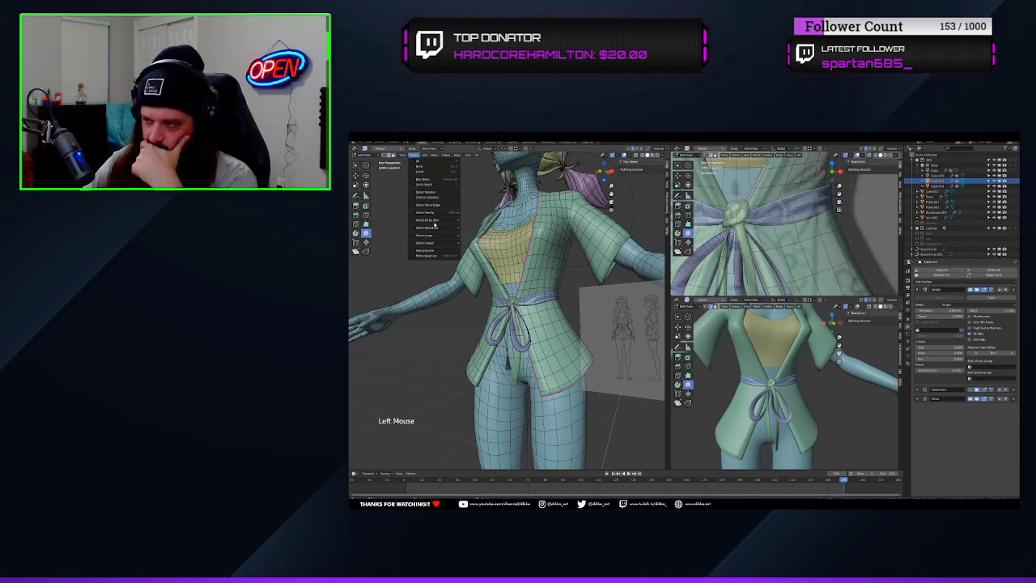
mouse_move(437, 220)
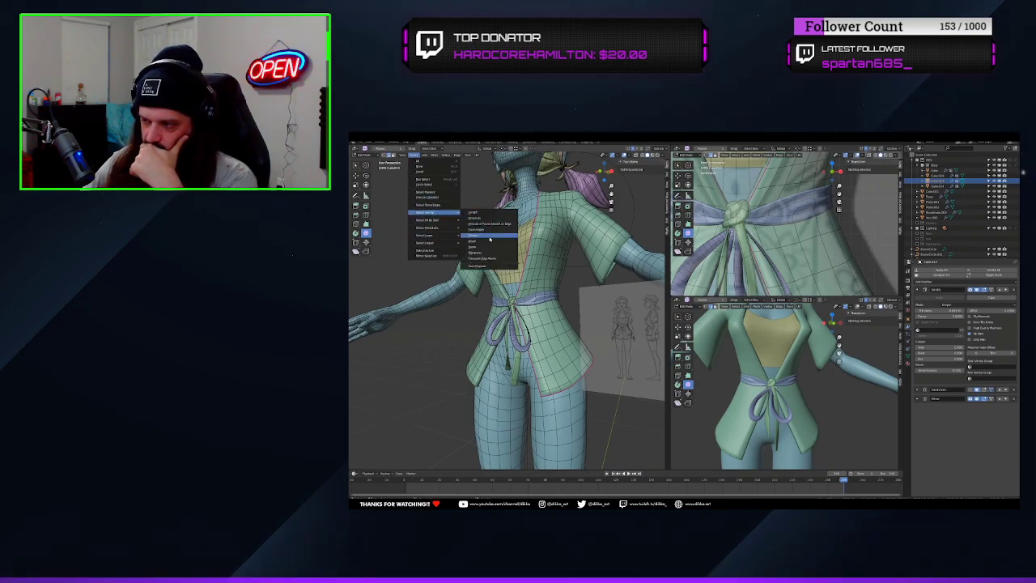
click(489, 236)
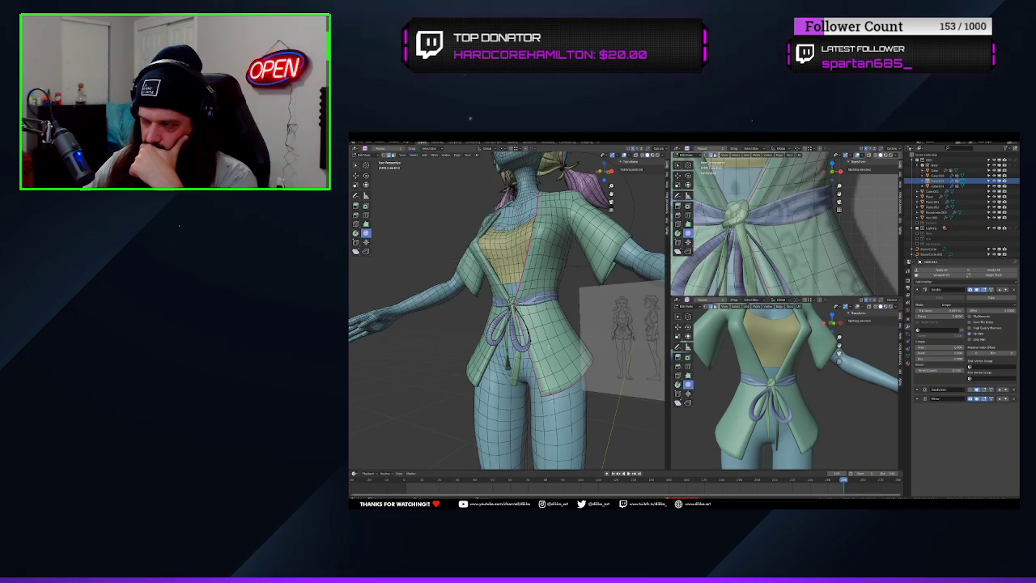
click(413, 154)
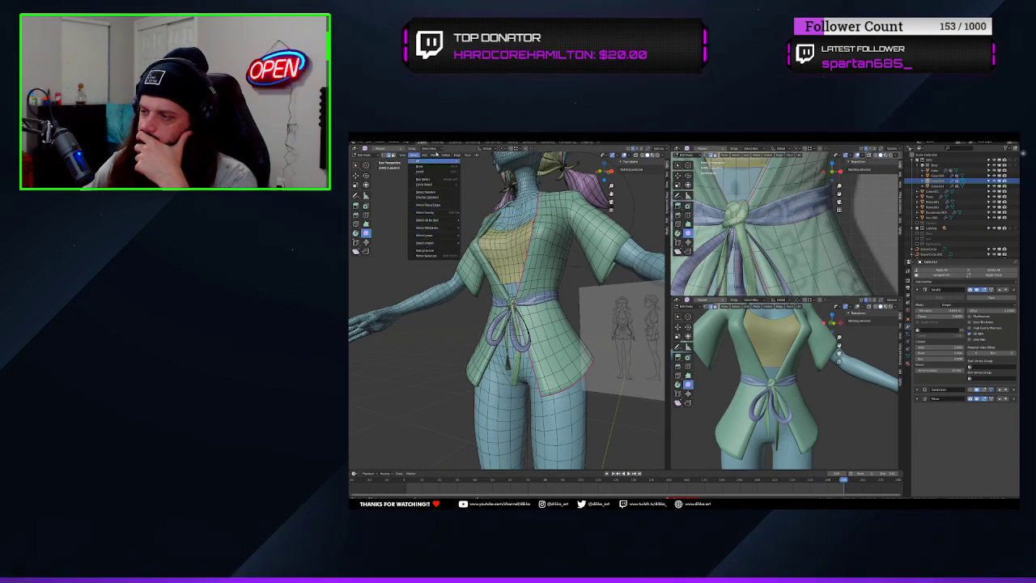
click(414, 155)
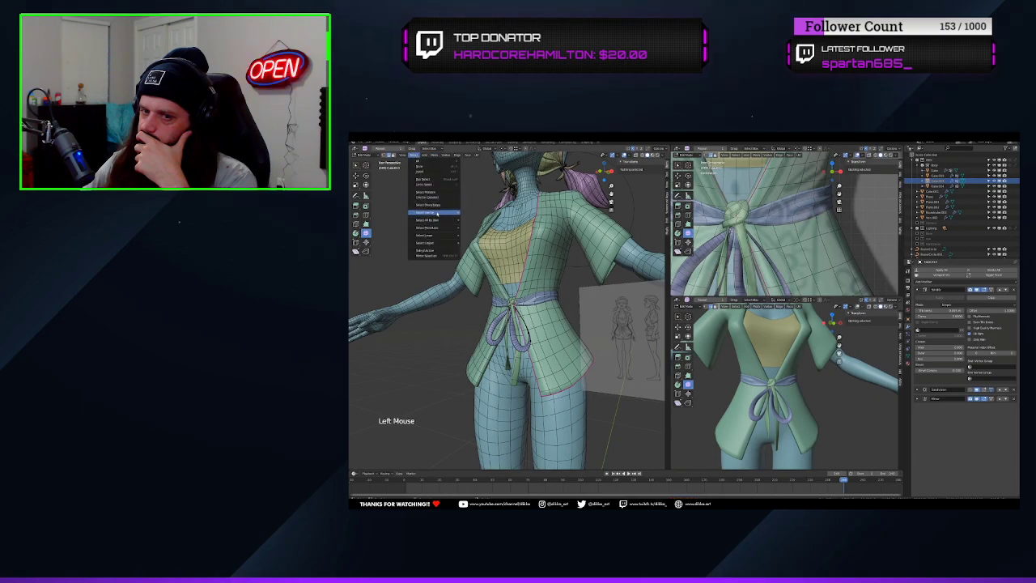
mouse_move(439, 214)
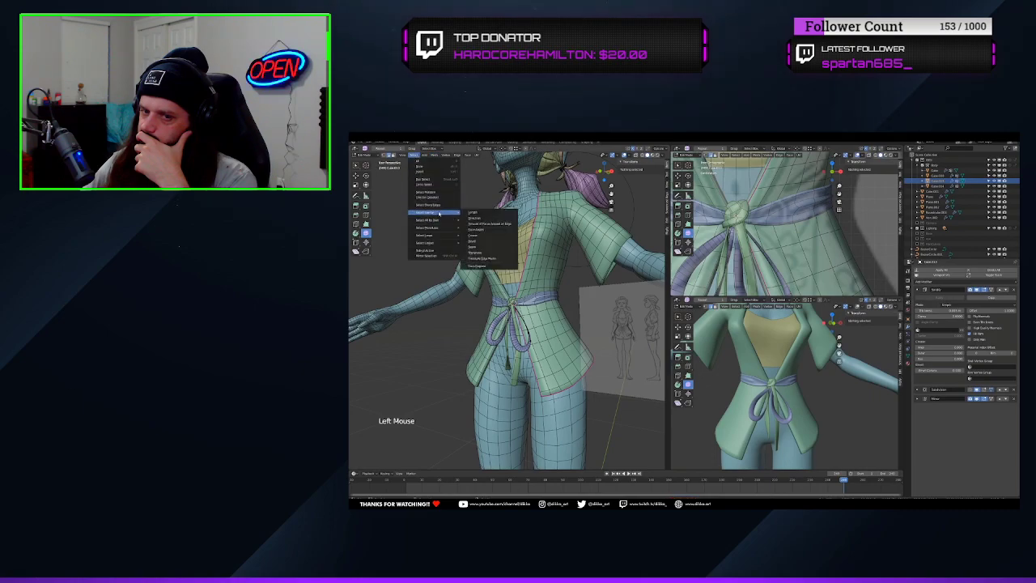
click(476, 253)
Undo the loop cut and the edge crease, going back to the selected border edges
key(ctrl+z)
key(ctrl+z)
key(ctrl+z)
key(ctrl+z)
key(ctrl+z)
key(ctrl+z)
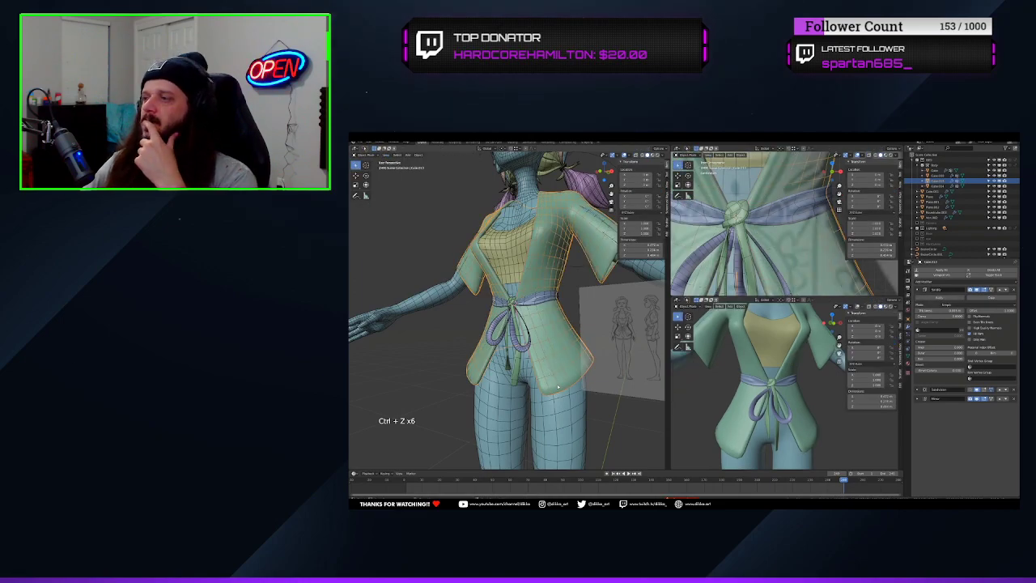
key(Tab)
key(ctrl+z)
key(ctrl+z)
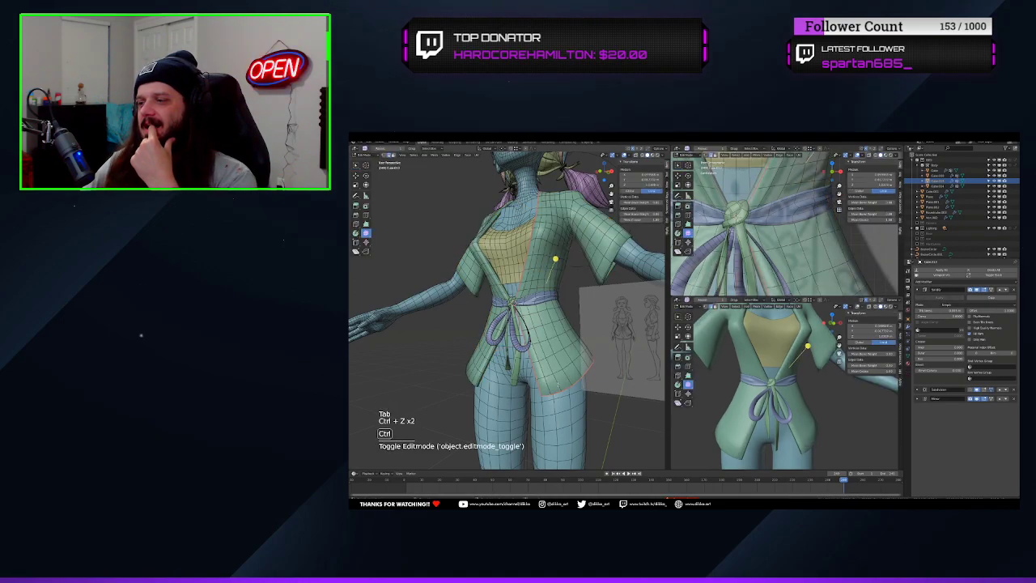
key(ctrl)
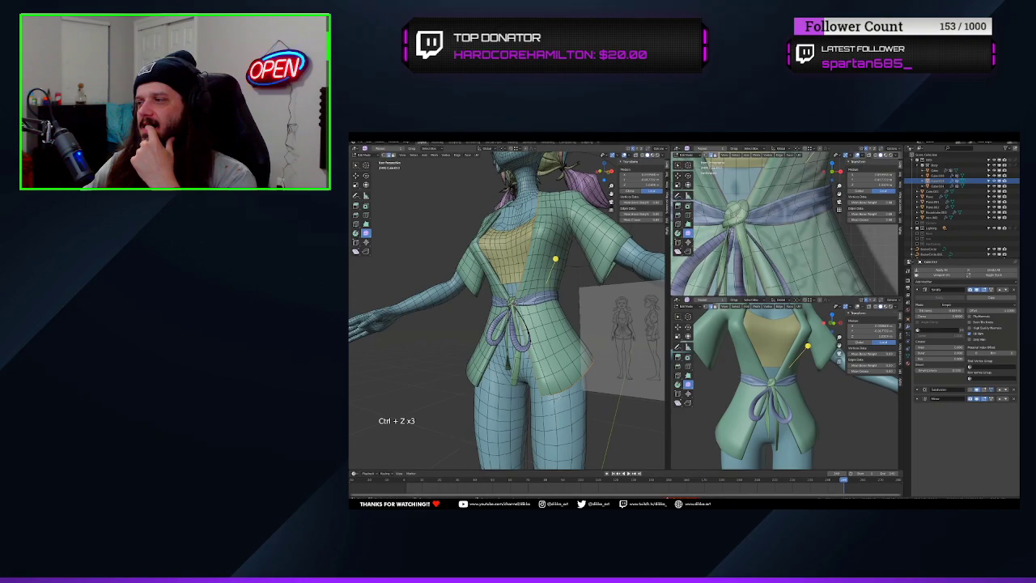
Assign an edge bevel weight to the shirt's front and hem border and to the sleeve opening loop
right_click(558, 396)
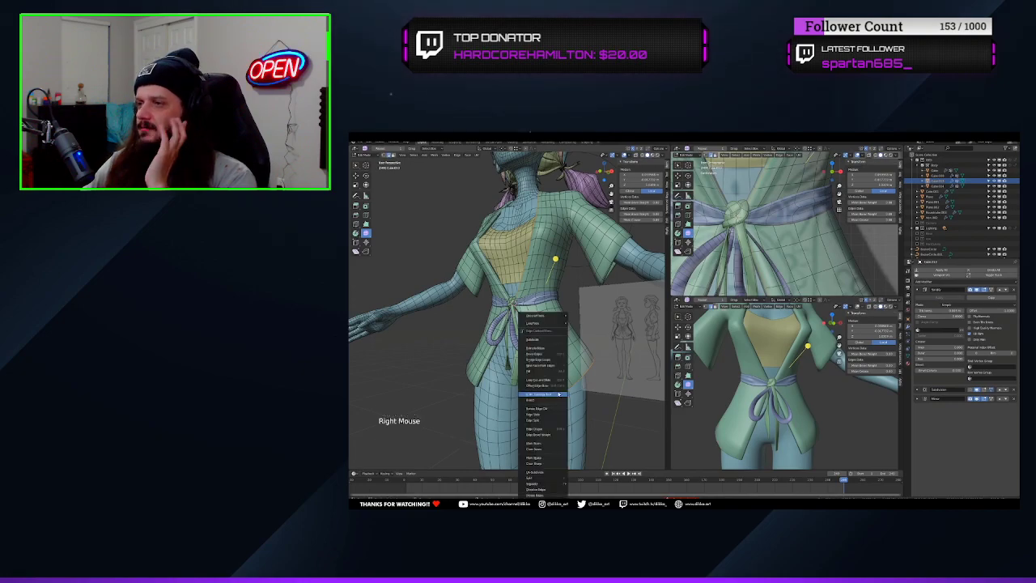
click(552, 436)
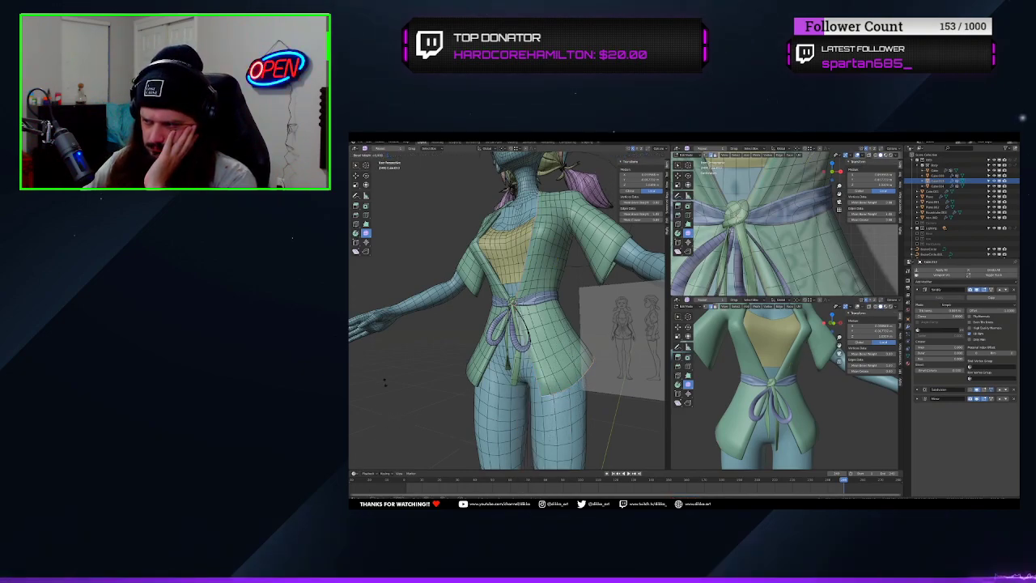
click(555, 259)
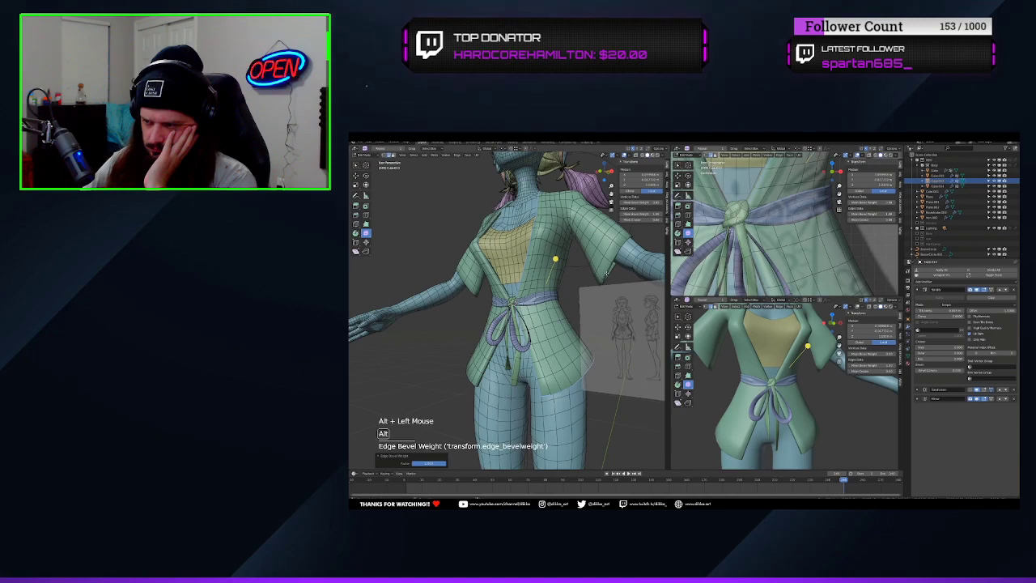
alt+click(643, 235)
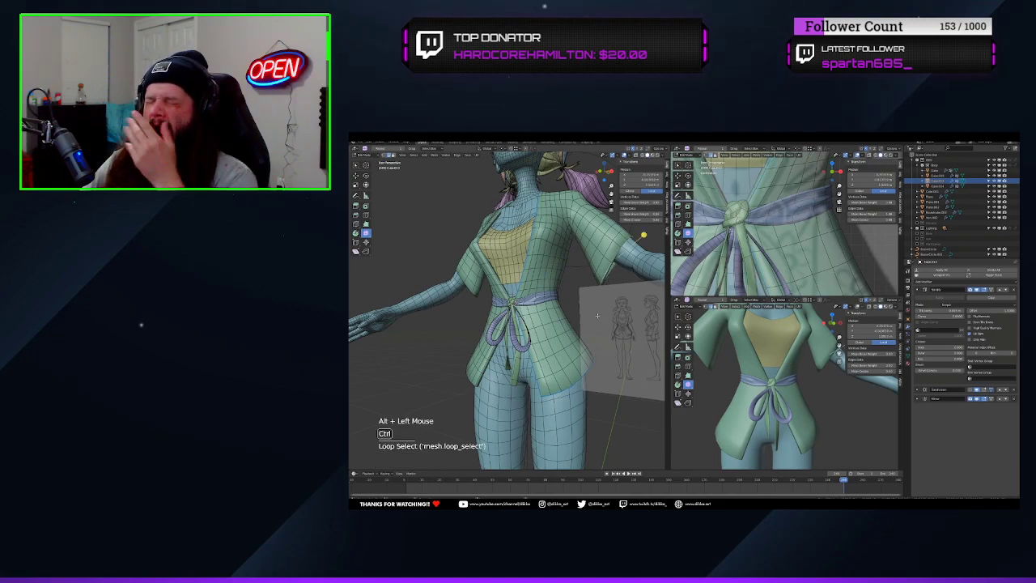
key(ctrl+e)
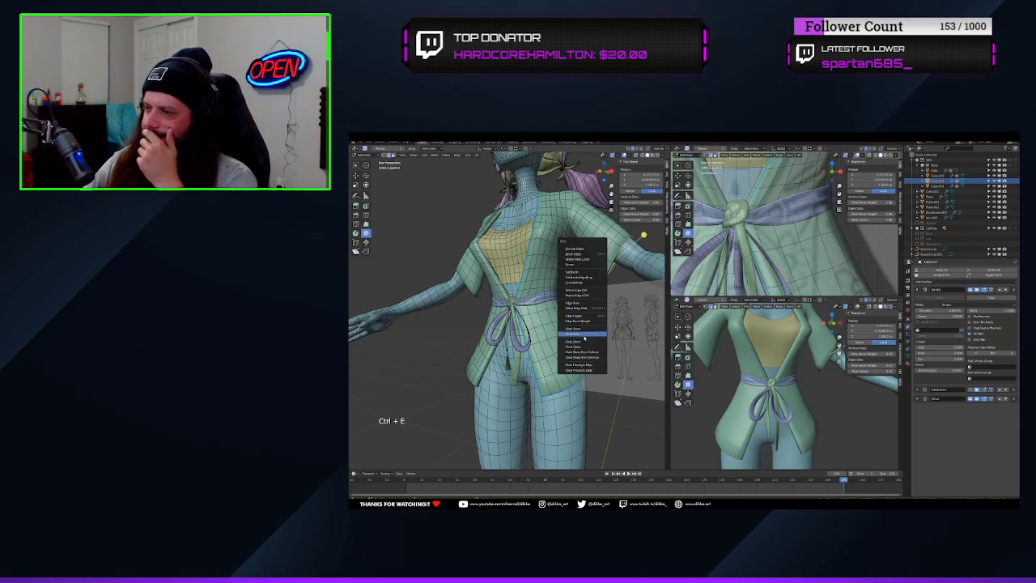
click(577, 321)
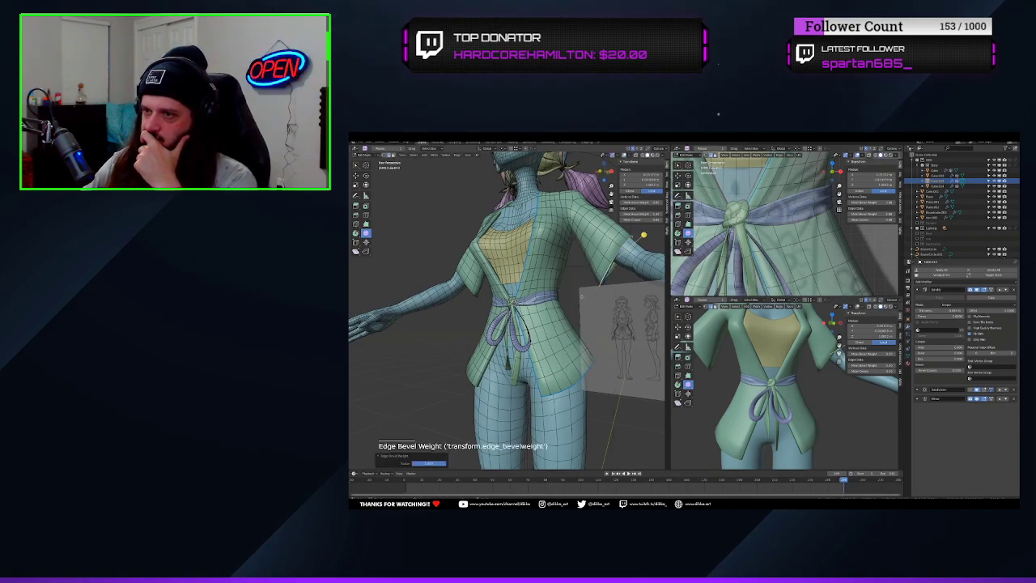
Add a Bevel modifier to the shirt and place it between Solidify and Subdivision
key(Tab)
click(931, 280)
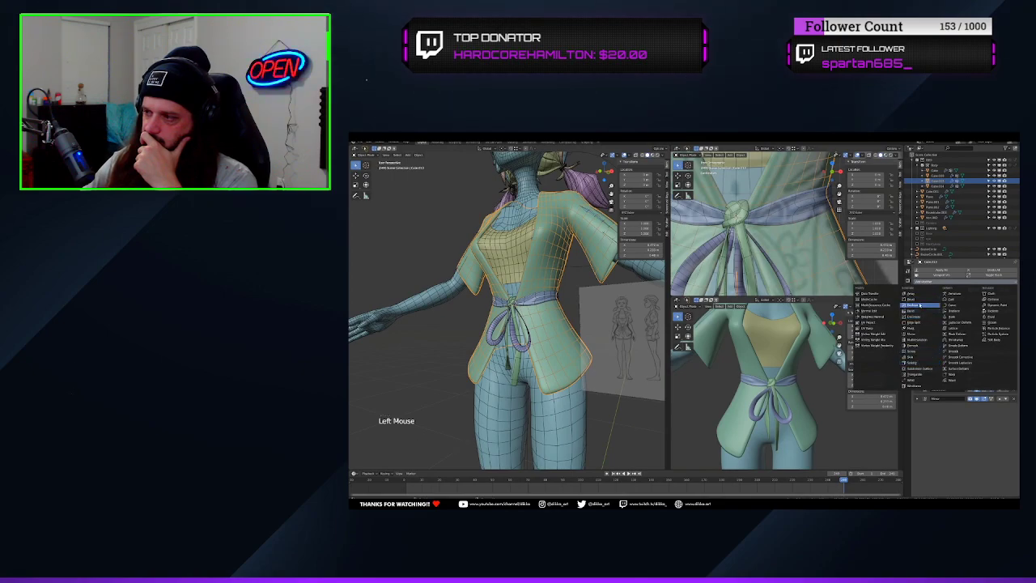
click(913, 301)
click(1003, 408)
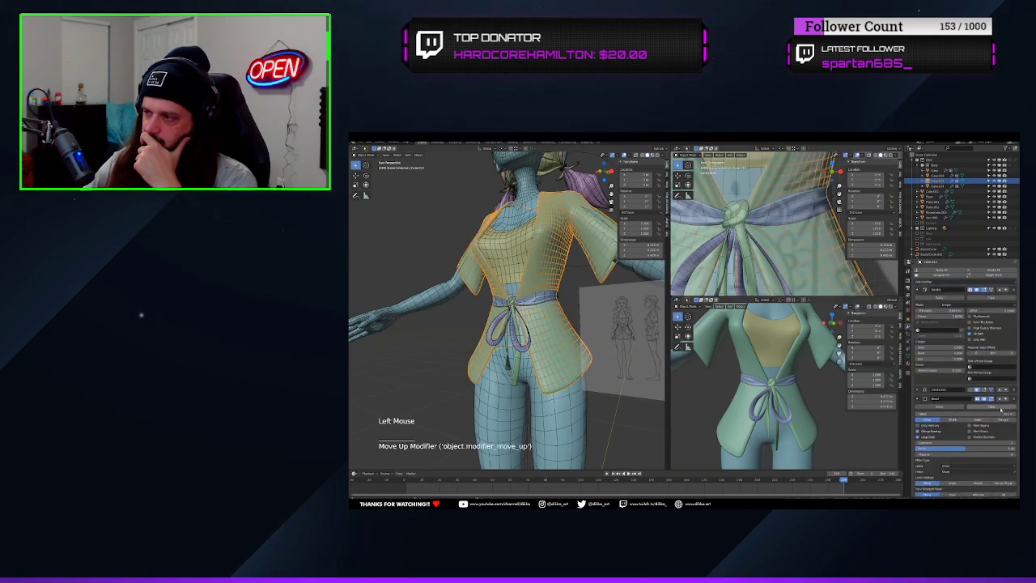
scroll(963, 462, down, 4)
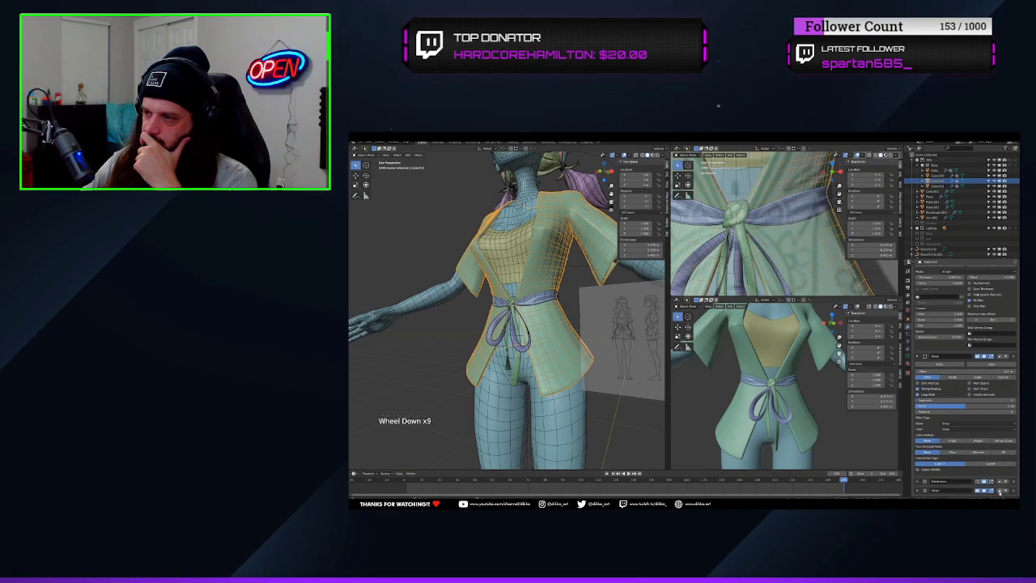
Move the Mirror modifier to the top of the shirt's stack and limit the Bevel by Weight
click(1001, 490)
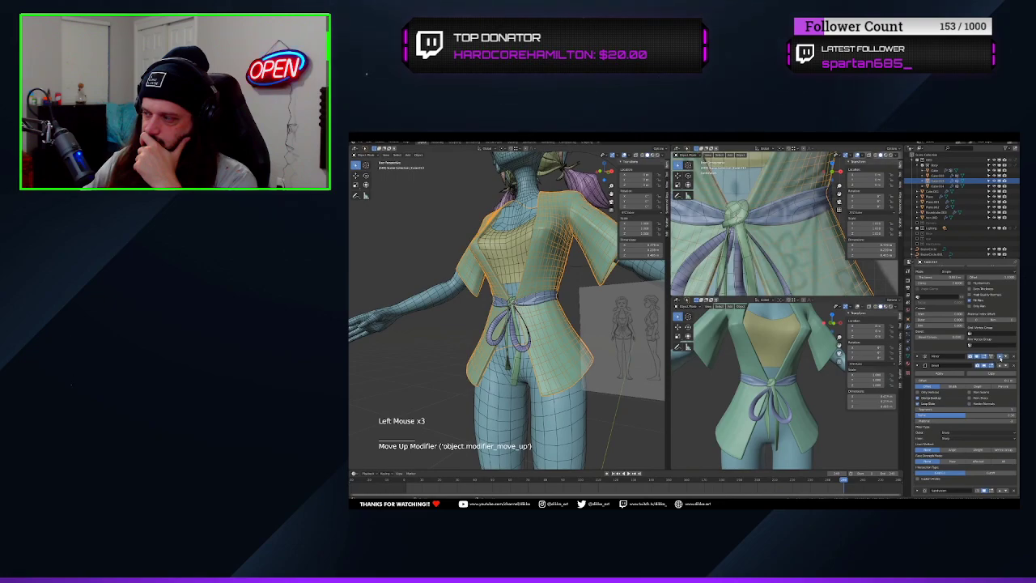
scroll(988, 327, up, 5)
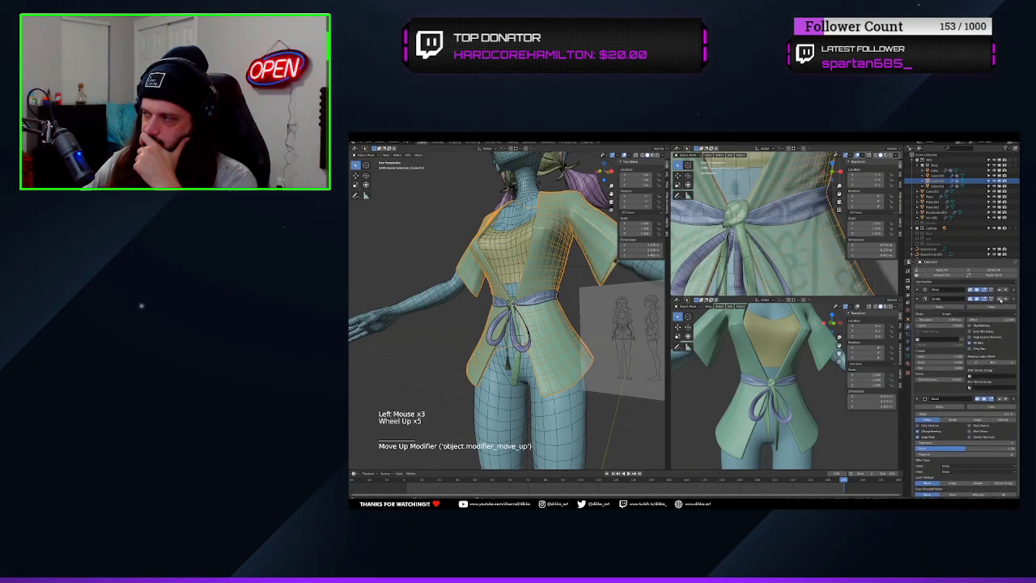
click(918, 300)
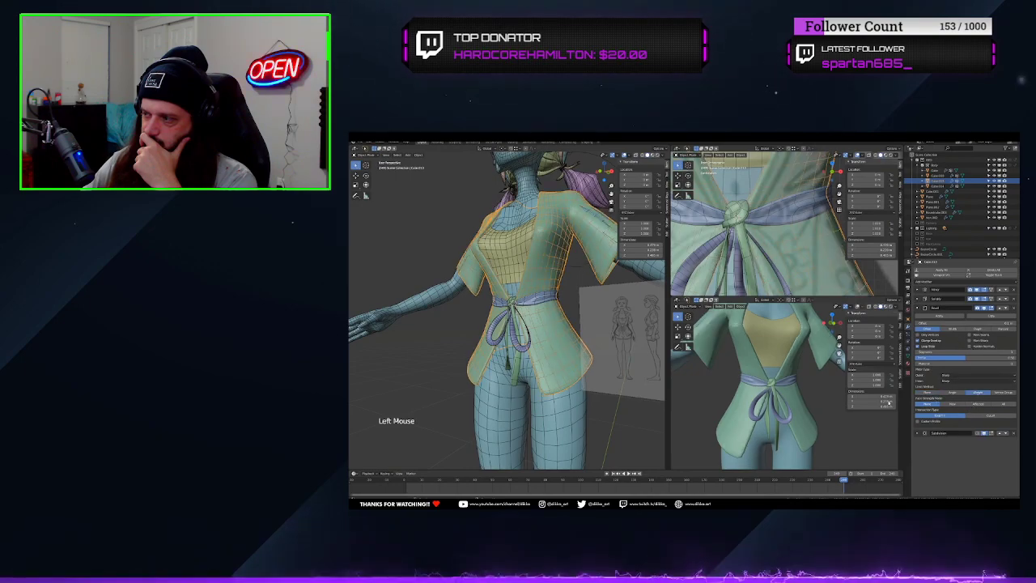
Add one more segment to the shirt's Bevel modifier and check the front opening and borders
middle_drag(542, 372, 596, 327)
scroll(558, 328, up, 2)
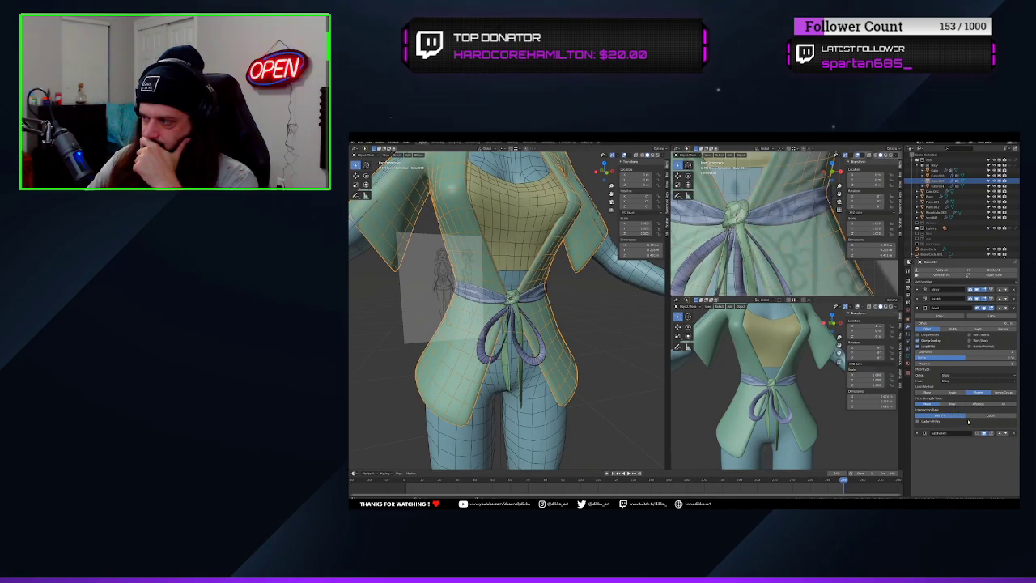
click(1015, 352)
mouse_move(566, 302)
middle_down()
mouse_move(558, 293)
mouse_move(557, 309)
middle_up()
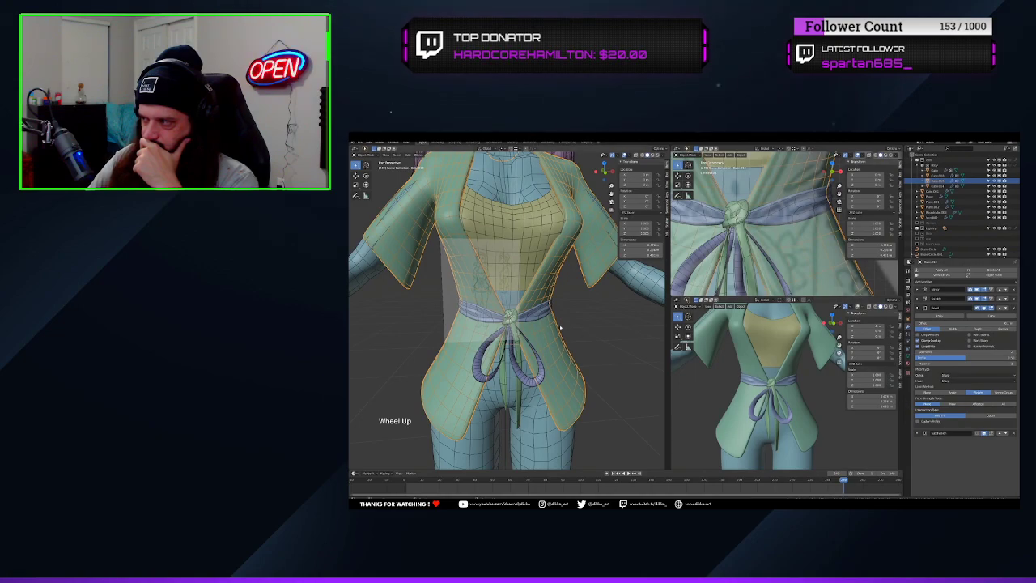
scroll(560, 327, up, 2)
mouse_move(560, 327)
shift+middle_down()
mouse_move(565, 404)
mouse_move(571, 324)
shift+middle_up()
scroll(572, 323, up, 1)
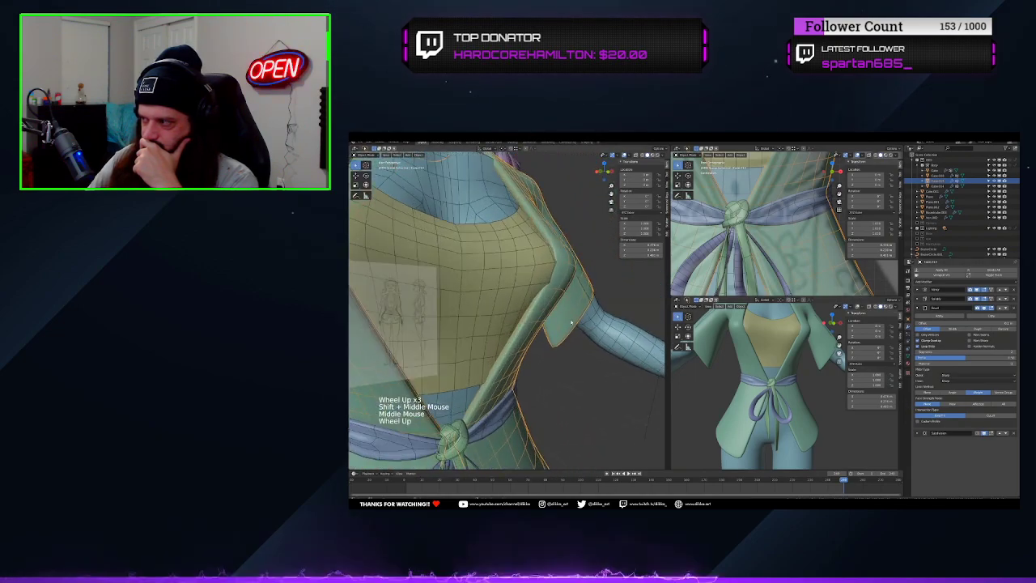
scroll(777, 351, up, 2)
Expand the shirt's Subdivision settings and try a different subdivision level on the front border
shift+middle_drag(777, 351, 929, 441)
click(916, 433)
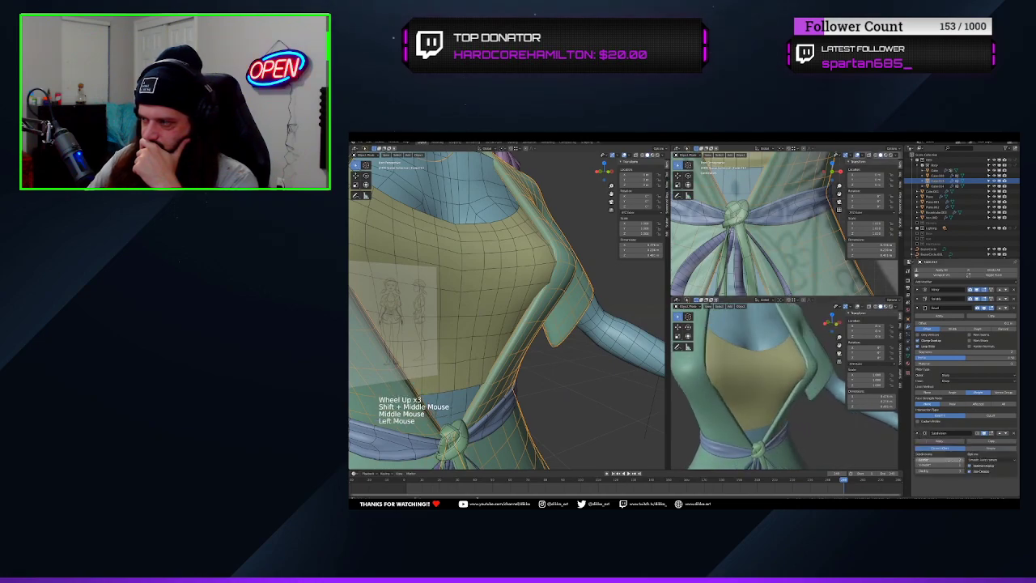
click(962, 465)
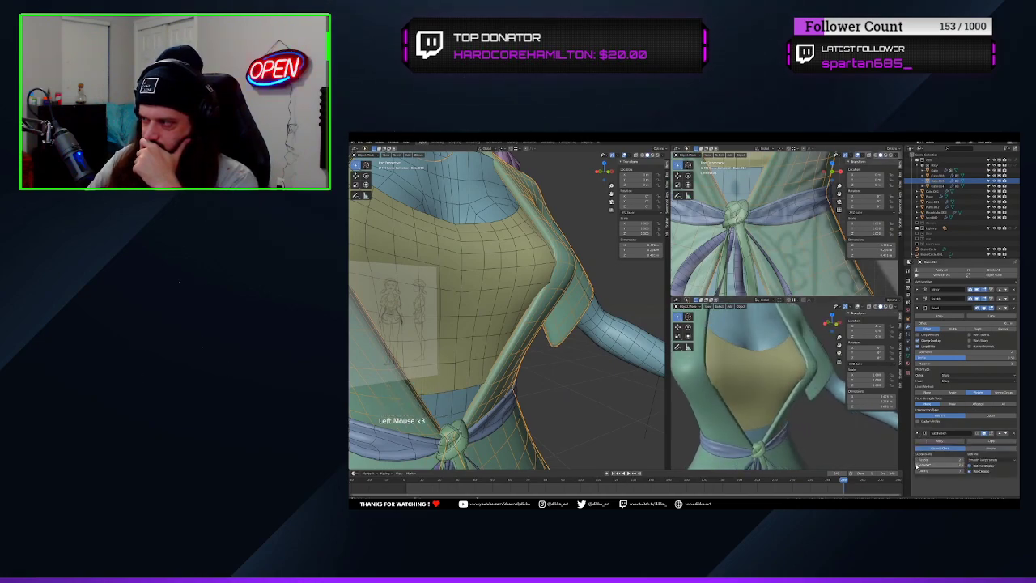
middle_drag(656, 310, 623, 332)
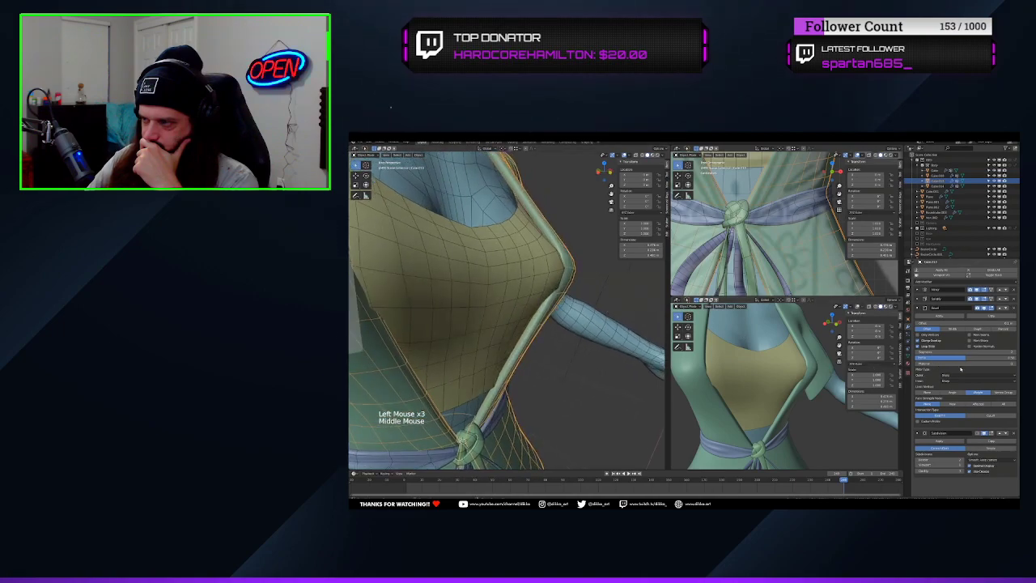
Raise the shirt bevel's profile shape close to its maximum, trying an extra segment and removing it again
click(1013, 352)
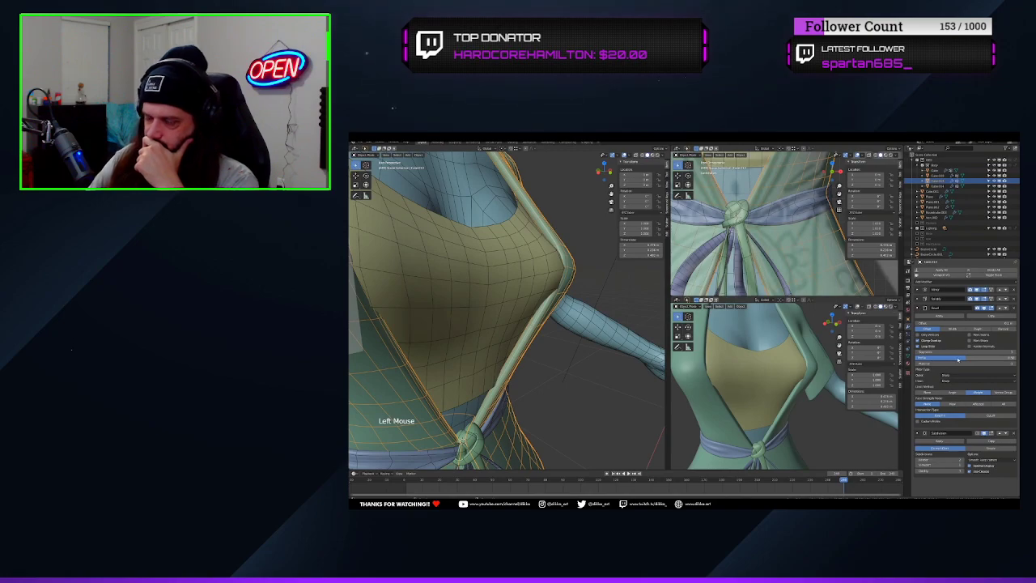
drag(960, 358, 1012, 358)
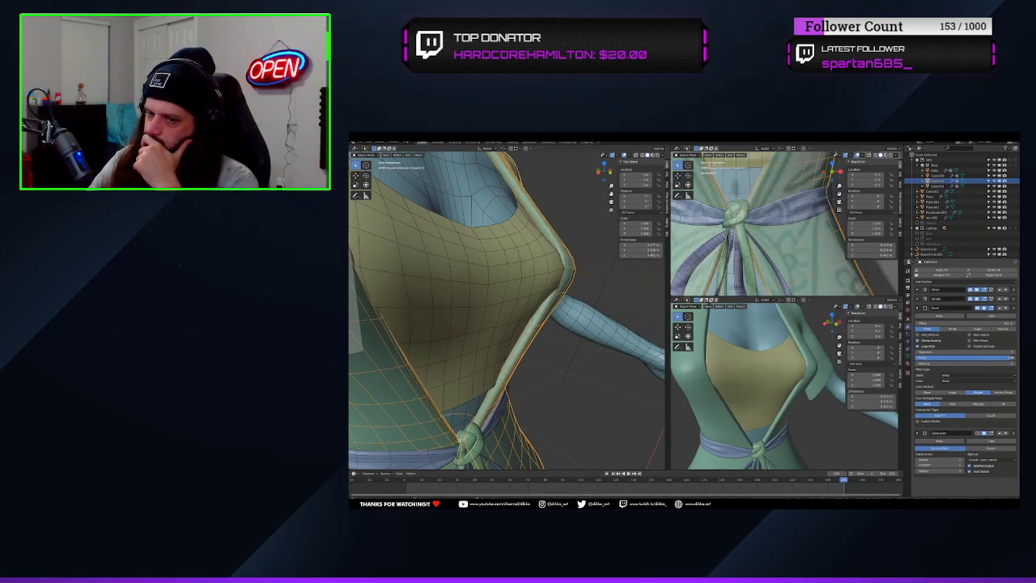
drag(931, 353, 1001, 358)
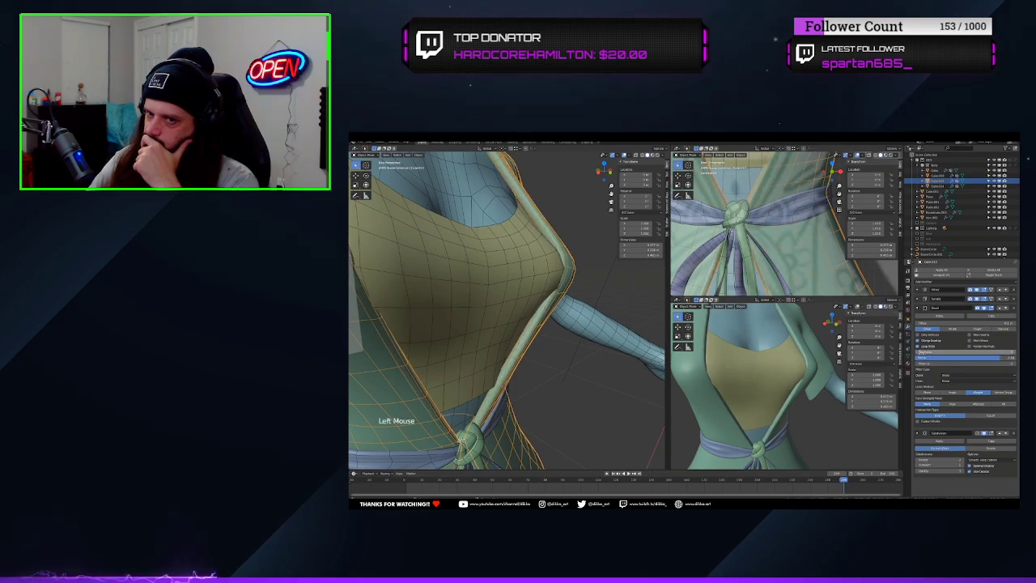
click(918, 354)
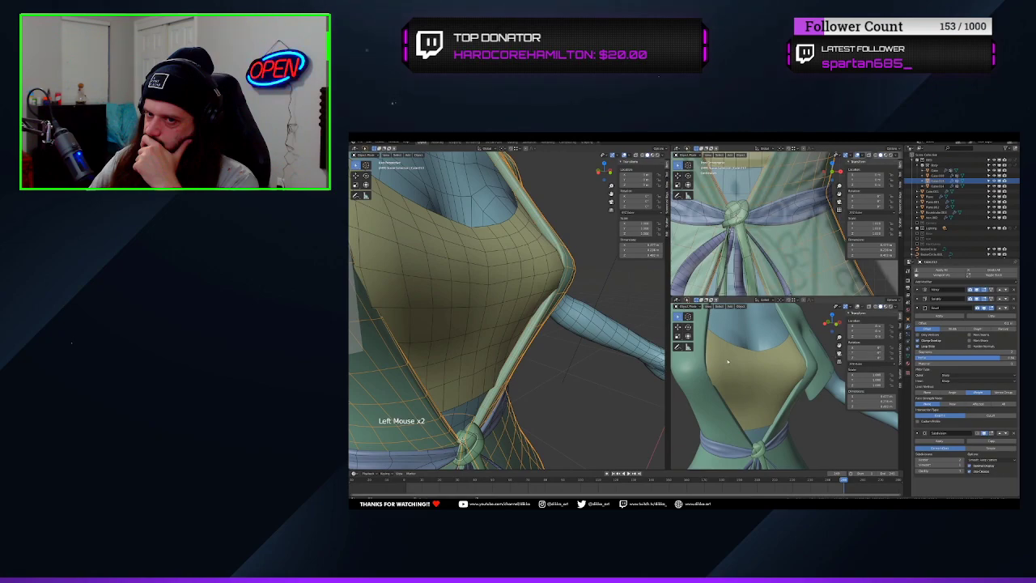
Expand the shirt's Solidify settings and slightly reduce the thickness
scroll(748, 372, down, 2)
middle_drag(721, 380, 748, 370)
middle_drag(745, 368, 722, 375)
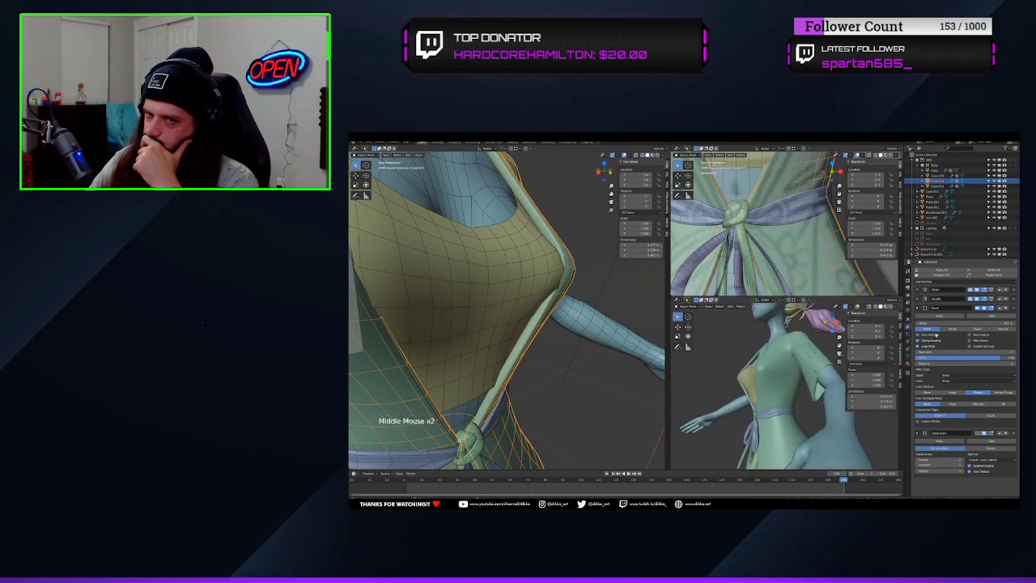
click(925, 299)
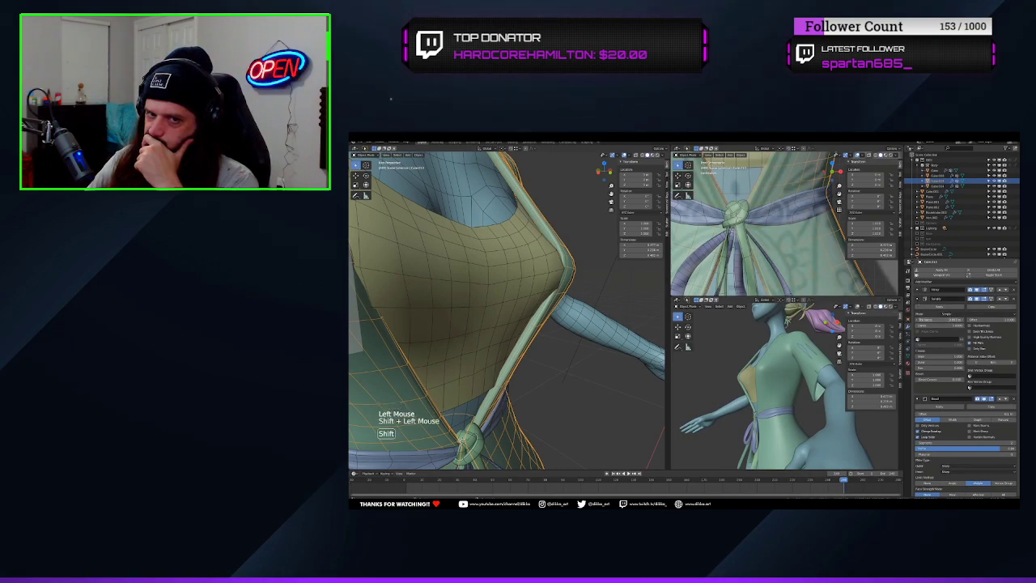
mouse_move(939, 320)
shift+mouse_down()
mouse_move(922, 320)
mouse_move(935, 319)
shift+mouse_up()
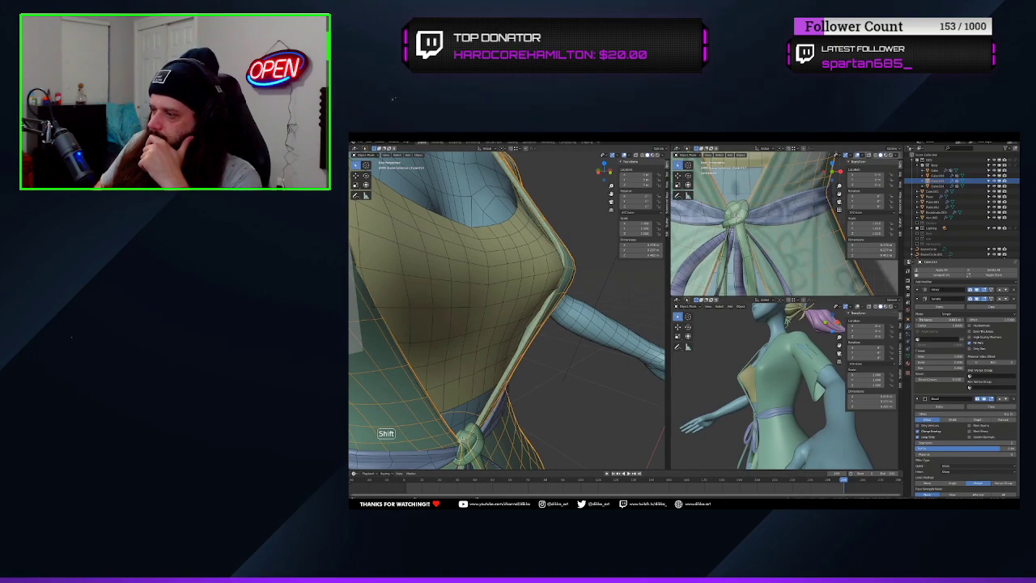
Examine the shirt's collar, shoulder, sleeve and hem from several angles for thickness and shading
middle_drag(715, 369, 784, 429)
scroll(745, 372, down, 3)
middle_drag(513, 314, 521, 332)
shift+middle_drag(521, 332, 534, 385)
middle_drag(777, 387, 800, 390)
scroll(801, 389, up, 2)
middle_drag(704, 358, 660, 340)
shift+middle_drag(583, 331, 606, 376)
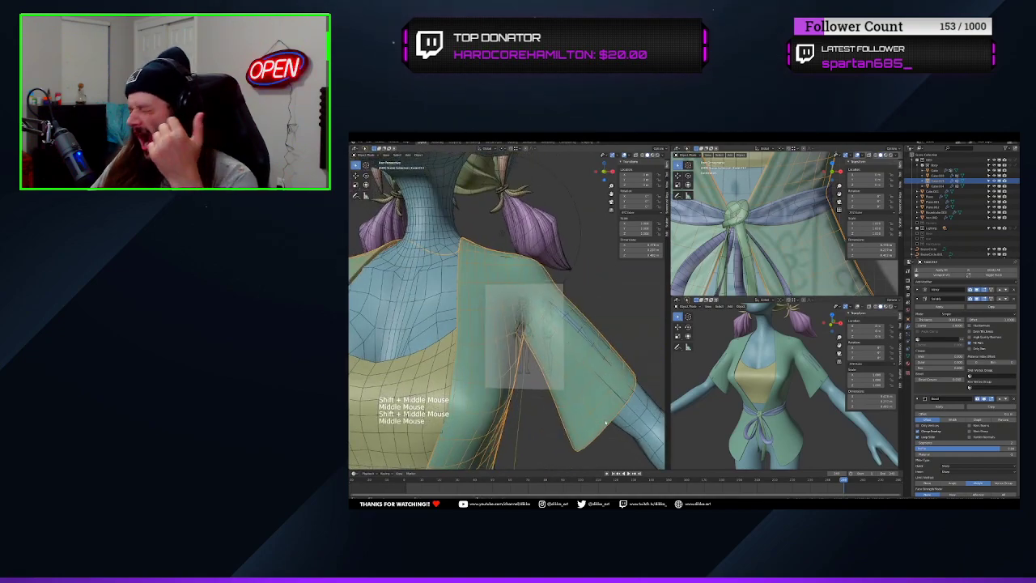
middle_drag(464, 350, 518, 340)
mouse_move(518, 339)
middle_down()
mouse_move(537, 346)
mouse_move(522, 347)
middle_up()
Hide the Subdivision effect in the viewport and slightly move the selected mesh element below the shirt's shoulder
click(920, 398)
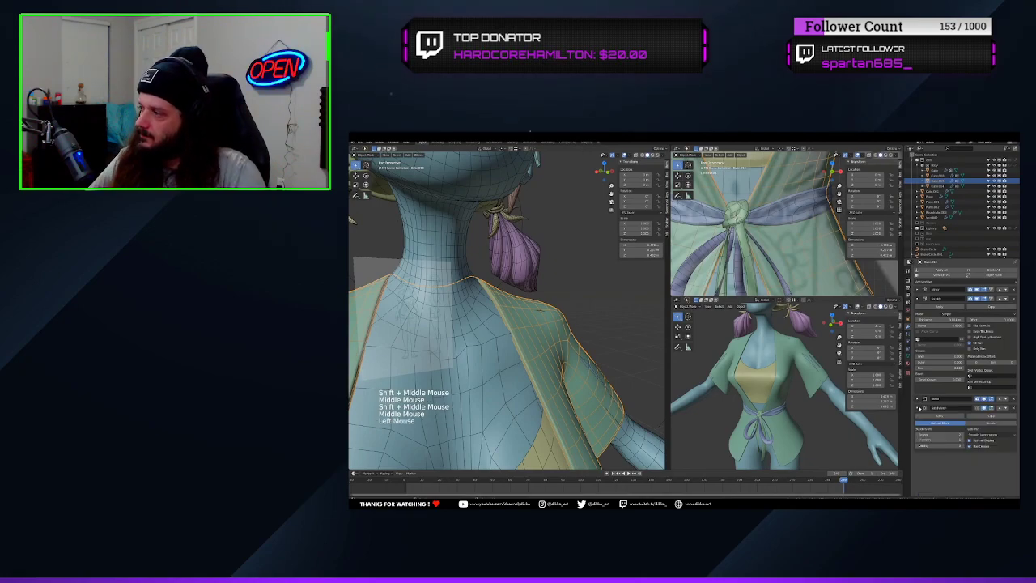
click(984, 408)
scroll(566, 357, up, 2)
middle_drag(567, 357, 564, 286)
key(Tab)
click(515, 337)
ctrl+shift+click(540, 333)
drag(522, 331, 528, 331)
middle_drag(530, 332, 559, 340)
scroll(582, 347, down, 3)
mouse_move(773, 388)
middle_down()
mouse_move(802, 390)
mouse_move(786, 384)
middle_up()
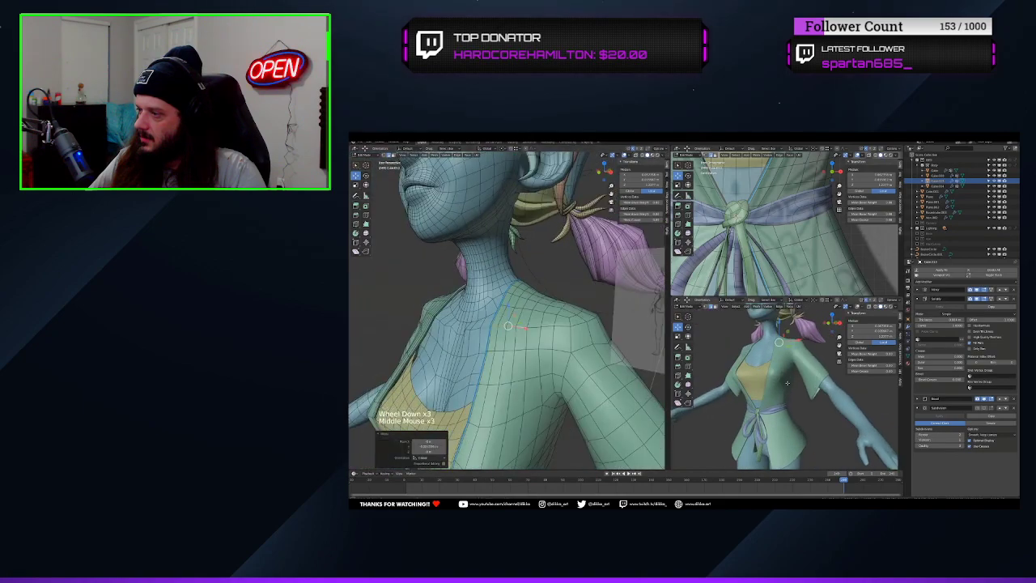
Return to Object Mode and review the whole outfit on the figure
key(Tab)
scroll(550, 368, down, 4)
middle_drag(550, 369, 567, 392)
scroll(518, 381, down, 2)
click(571, 396)
scroll(810, 404, down, 3)
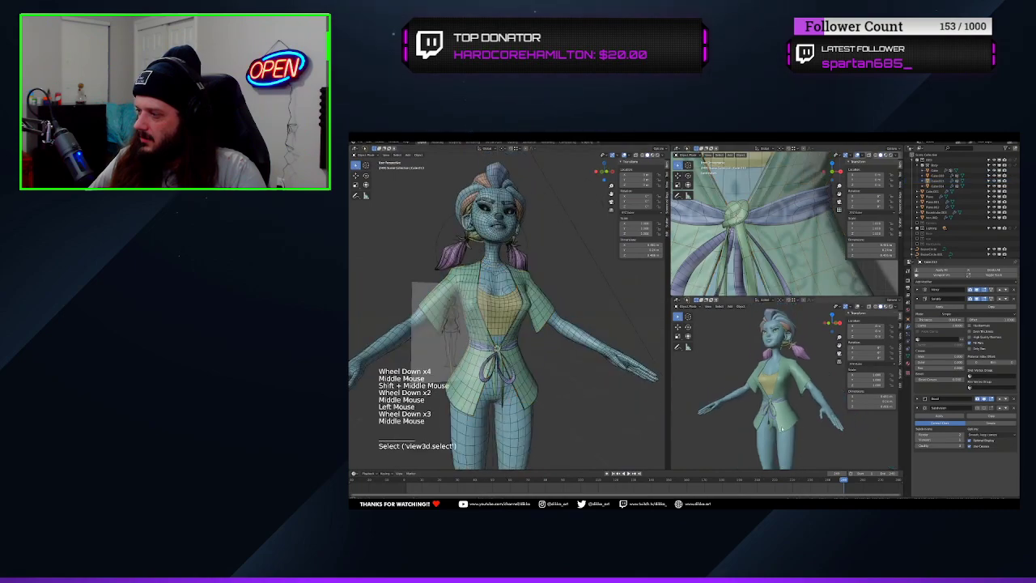
middle_drag(809, 404, 729, 407)
scroll(728, 407, up, 2)
middle_drag(729, 408, 709, 397)
scroll(567, 323, up, 3)
Select the short edge path across the shirt's upper sleeve, try an edge crease on it and undo it
middle_drag(566, 307, 495, 279)
shift+middle_drag(495, 279, 463, 348)
scroll(498, 356, up, 3)
click(518, 320)
key(Tab)
click(530, 310)
middle_drag(530, 310, 553, 372)
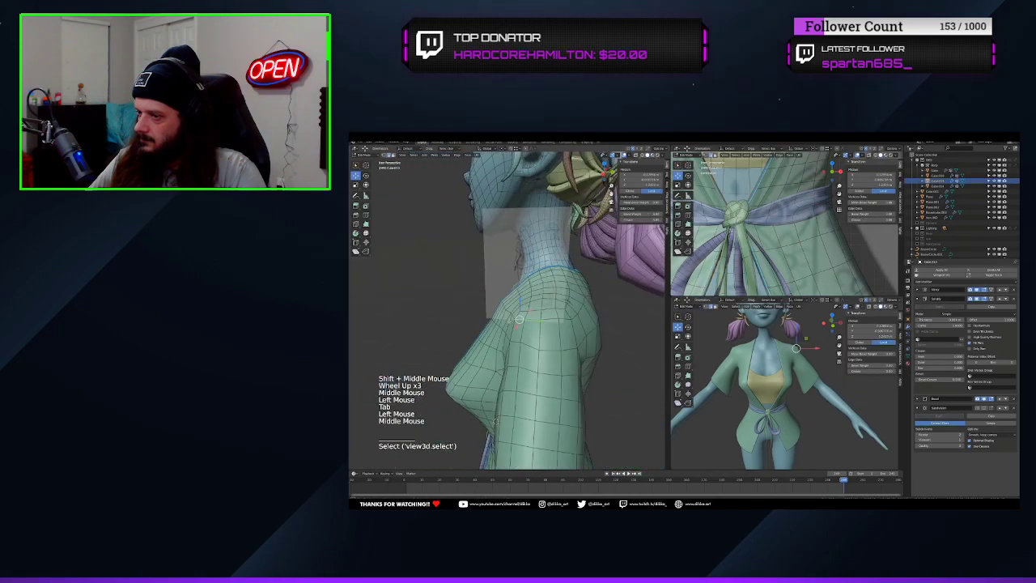
ctrl+shift+click(553, 371)
key(shift+e)
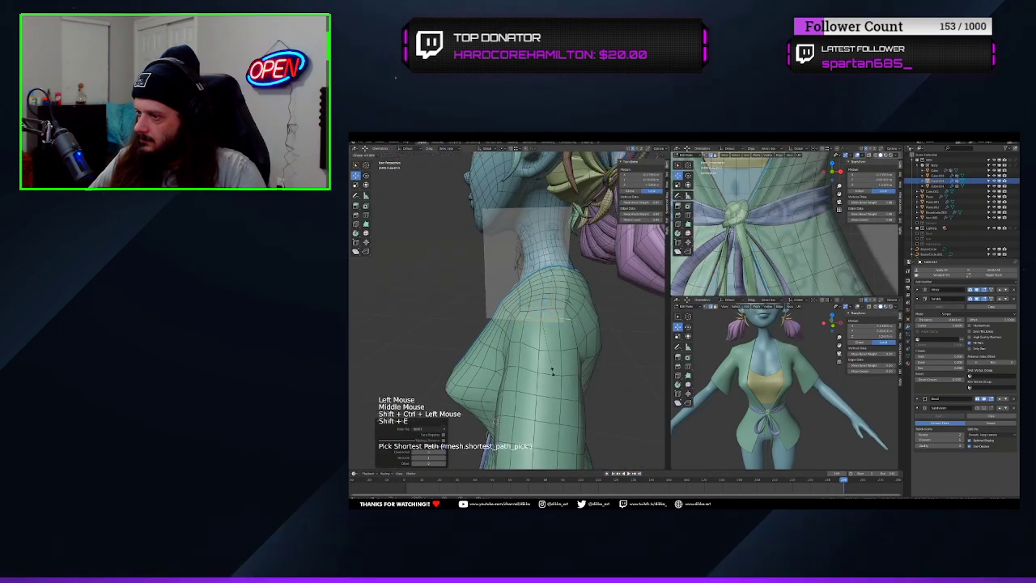
click(556, 372)
key(ctrl+z)
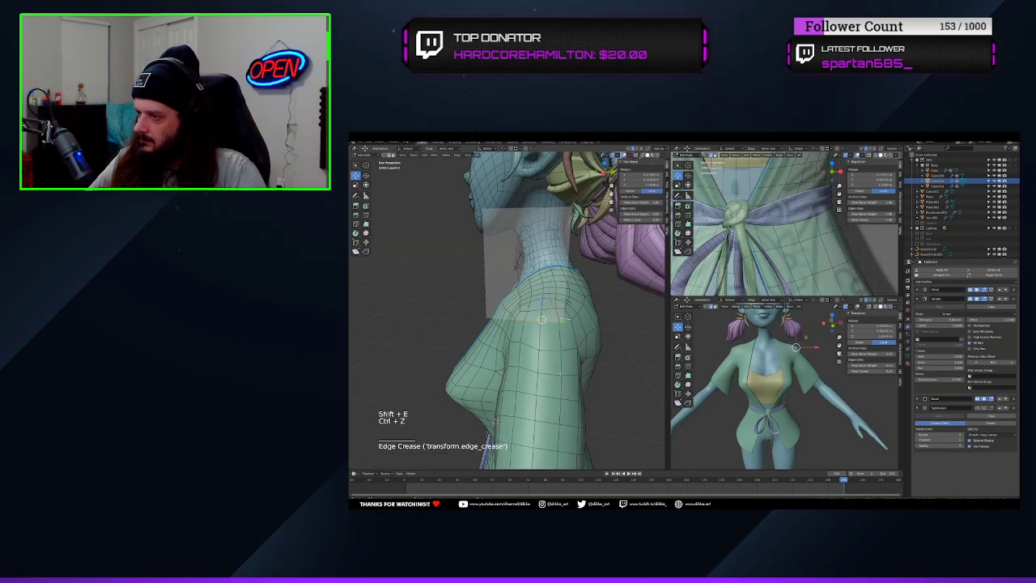
Try an edge bevel weight on the selected upper sleeve edges twice, undoing it each time
key(ctrl+e)
click(555, 369)
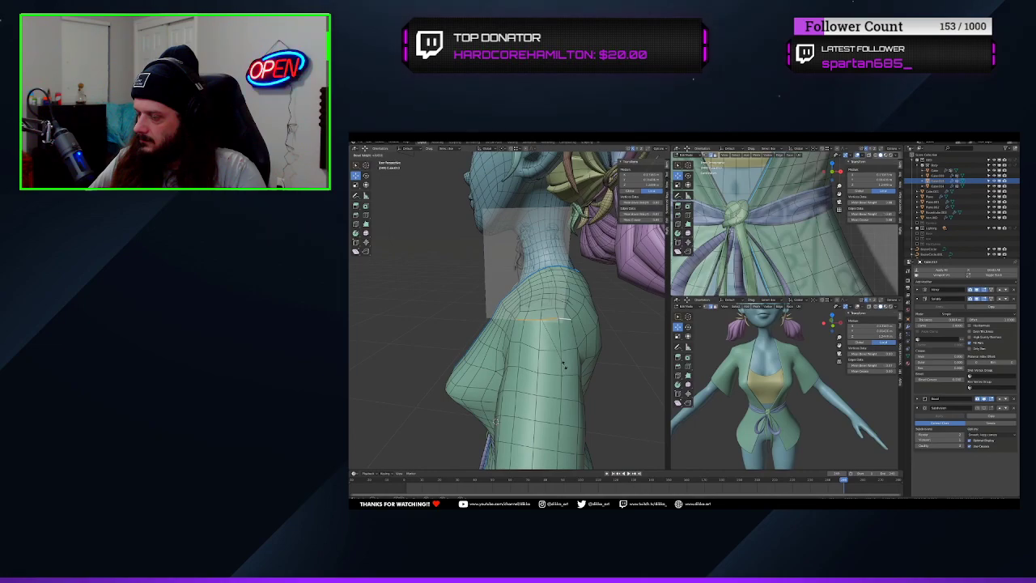
key(ctrl+z)
middle_drag(564, 364, 561, 348)
key(ctrl+e)
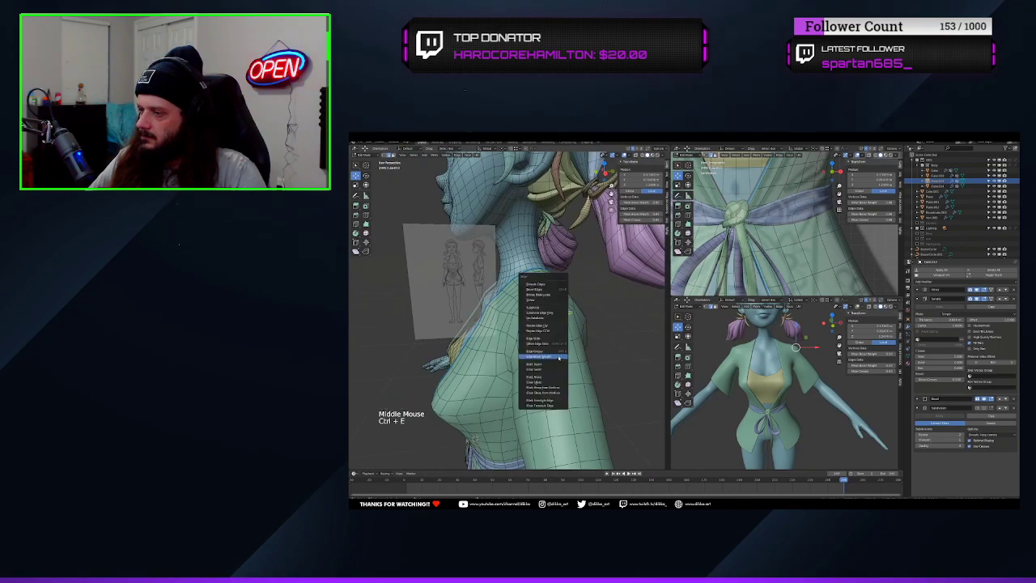
click(557, 357)
scroll(768, 380, up, 3)
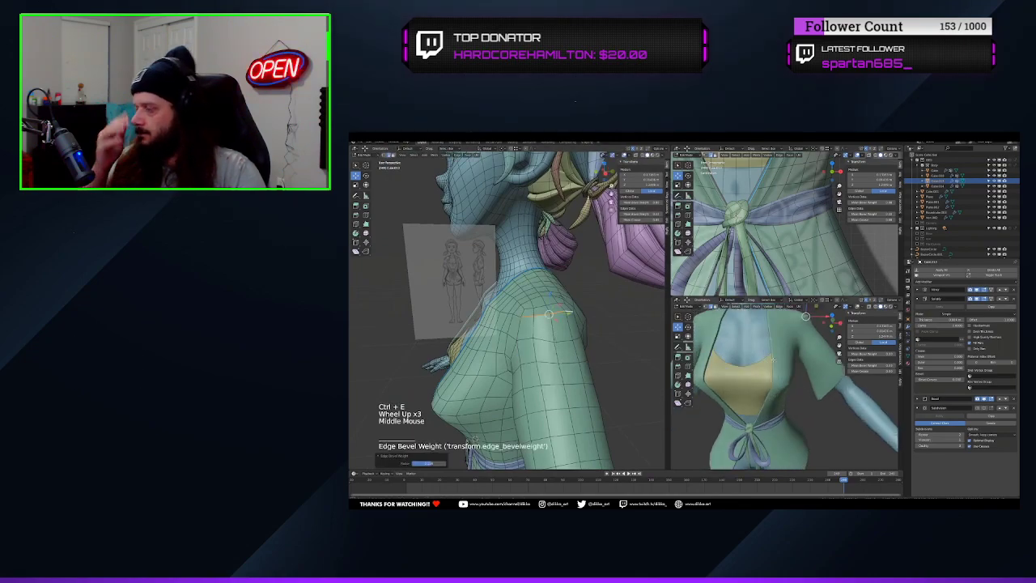
middle_drag(769, 380, 757, 391)
scroll(757, 391, up, 2)
key(ctrl+z)
Try one more edge bevel weight on the upper sleeve edges while checking the shoulder shading, and undo it
key(ctrl+e)
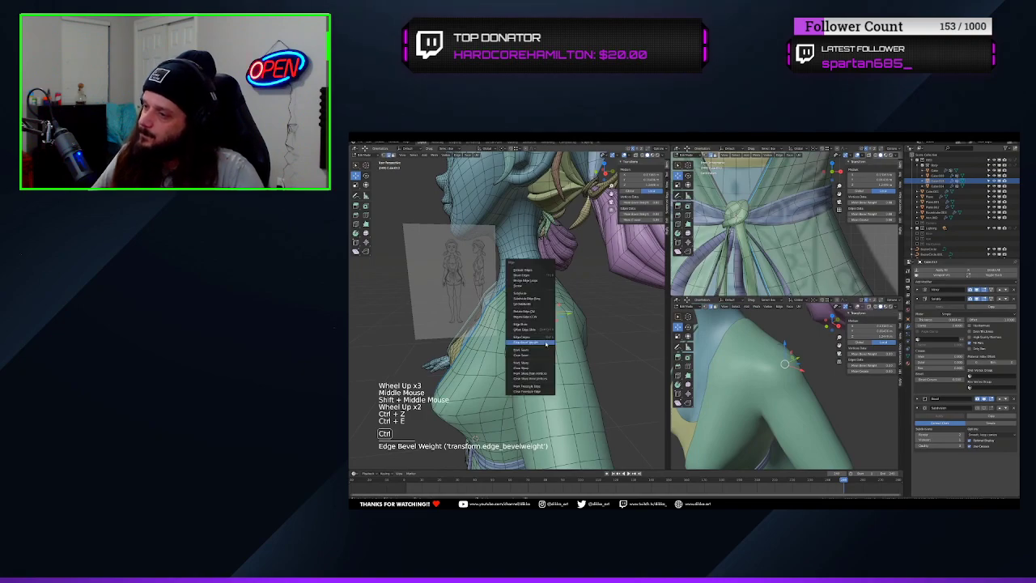
click(545, 344)
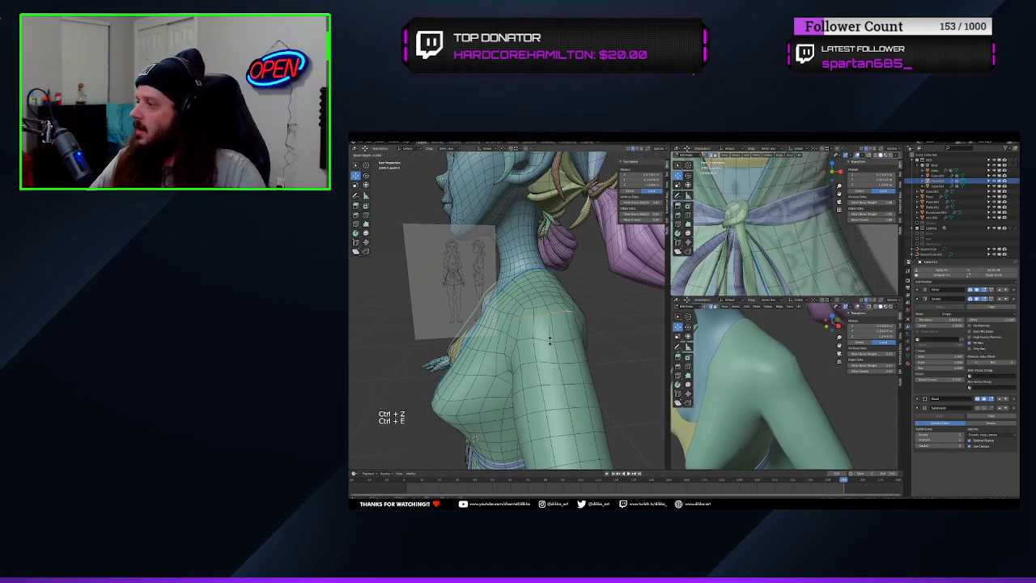
click(554, 344)
mouse_move(798, 384)
middle_down()
mouse_move(716, 389)
mouse_move(807, 394)
mouse_move(733, 375)
mouse_move(804, 392)
middle_up()
scroll(806, 394, down, 3)
key(ctrl+z)
scroll(794, 386, down, 3)
shift+middle_drag(804, 392, 789, 362)
Select the edge path running from the shirt's front border across the bust and apply an edge crease
middle_drag(526, 362, 546, 343)
scroll(538, 343, down, 1)
middle_drag(535, 344, 559, 330)
shift+middle_drag(558, 330, 411, 195)
scroll(544, 344, down, 2)
click(531, 295)
middle_drag(531, 300, 571, 317)
click(531, 307)
scroll(531, 309, up, 2)
ctrl+shift+click(567, 312)
scroll(570, 317, up, 1)
scroll(570, 317, up, 2)
key(ctrl+e)
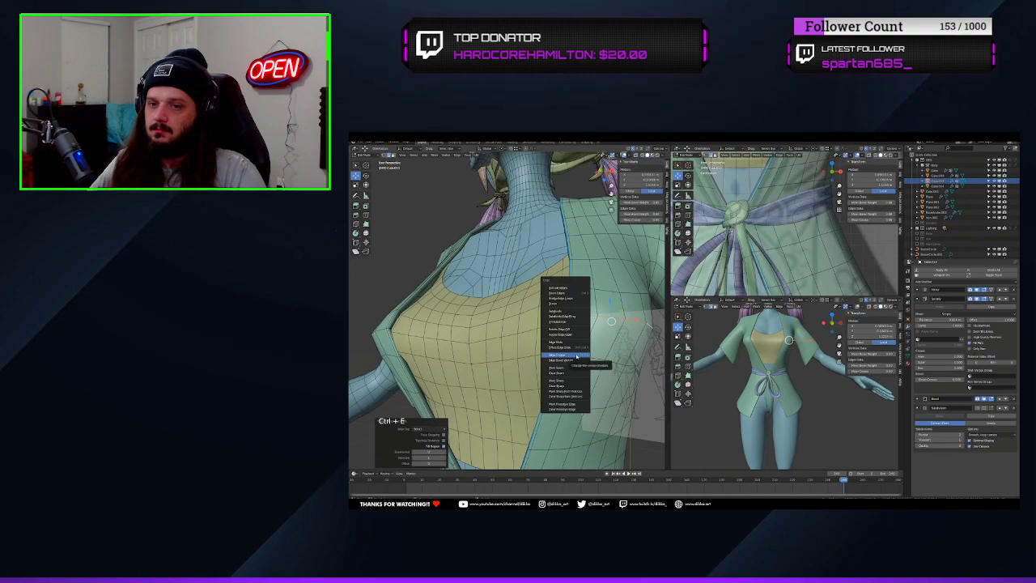
click(570, 355)
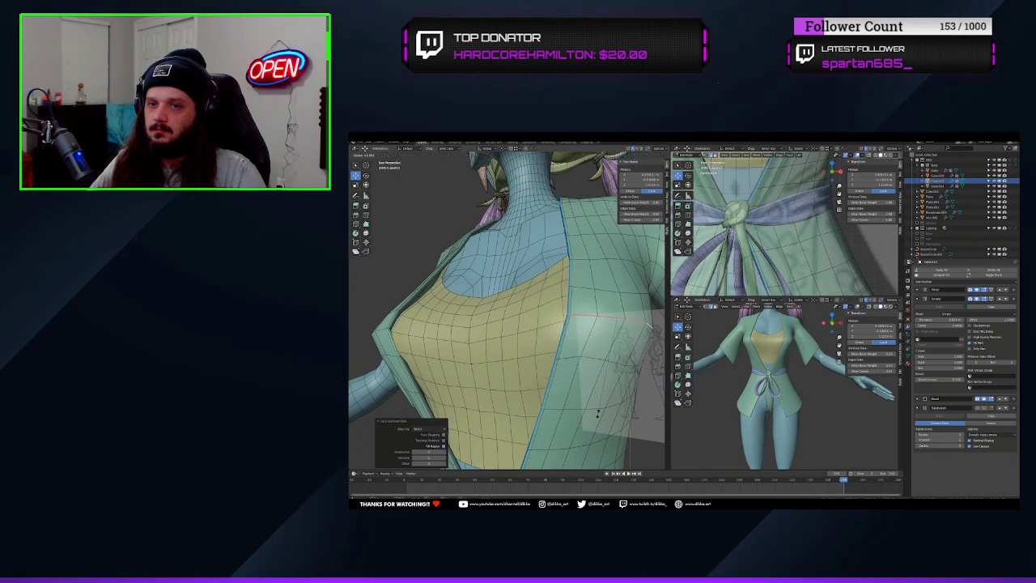
Return to Object Mode and show the shirt's Subdivision effect in the viewport again
key(Tab)
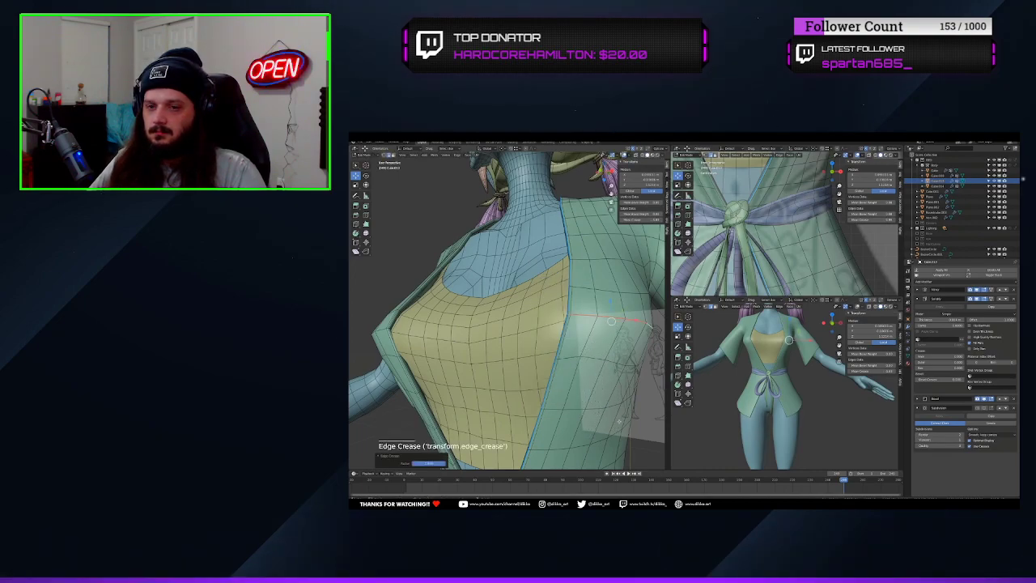
click(983, 409)
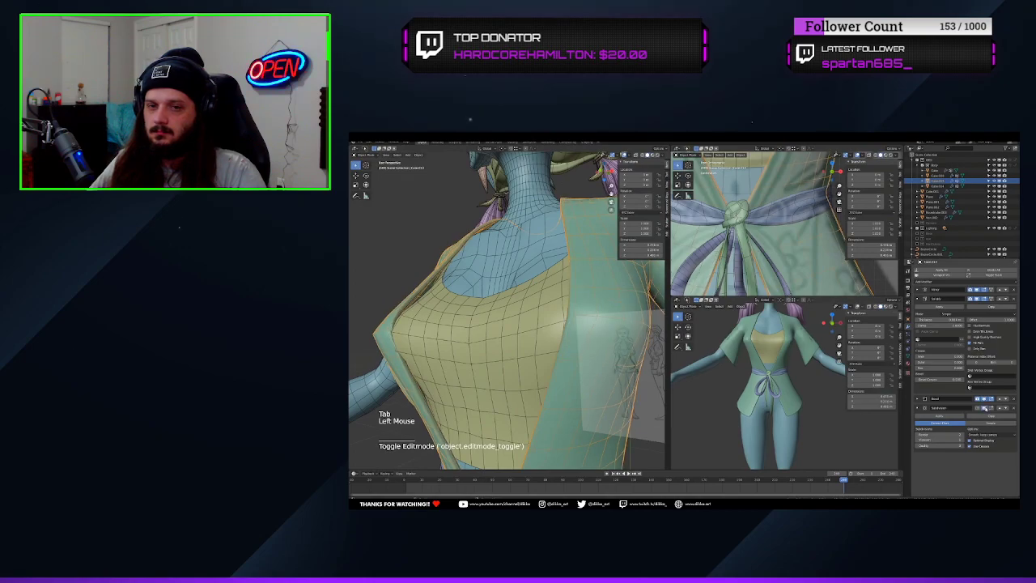
middle_drag(713, 367, 687, 368)
middle_drag(503, 331, 615, 338)
Select an edge loop at the shirt's bust, review the shirt in both views and save the file
key(Tab)
alt+click(611, 341)
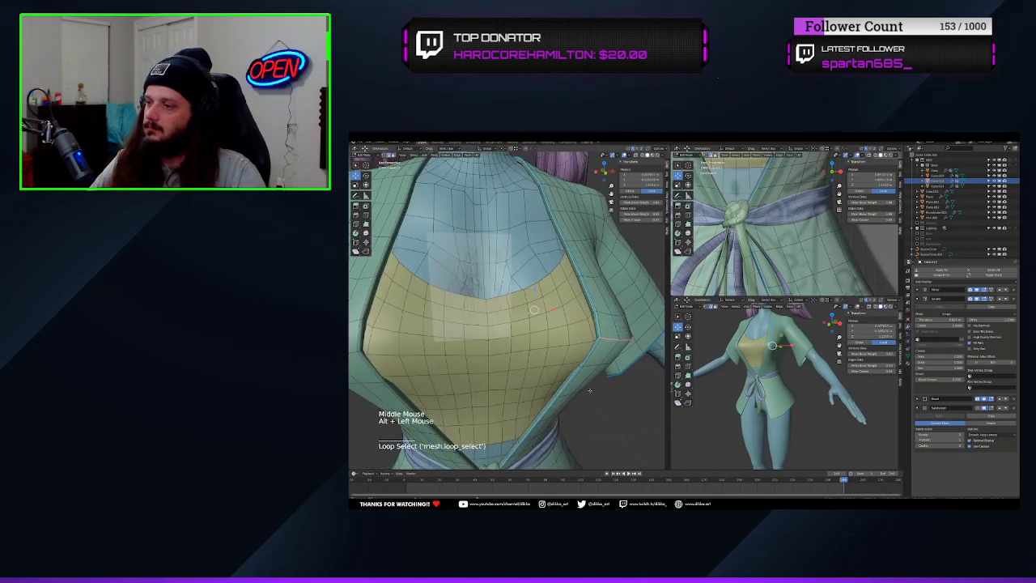
scroll(589, 390, down, 2)
middle_drag(589, 390, 567, 381)
scroll(769, 389, down, 1)
mouse_move(769, 388)
middle_down()
mouse_move(753, 397)
mouse_move(779, 409)
mouse_move(720, 402)
mouse_move(783, 385)
mouse_move(753, 389)
mouse_move(847, 393)
mouse_move(769, 388)
middle_up()
scroll(780, 409, down, 2)
key(ctrl+s)
scroll(748, 405, up, 2)
scroll(821, 227, down, 10)
scroll(826, 222, up, 7)
scroll(821, 230, down, 9)
key(ctrl+s)
Switch to editing the body mesh in front orthographic view, framing the hips and thighs over the reference
scroll(566, 348, down, 4)
shift+middle_drag(566, 356, 564, 307)
scroll(575, 308, down, 6)
middle_drag(778, 372, 765, 396)
shift+middle_drag(540, 283, 577, 348)
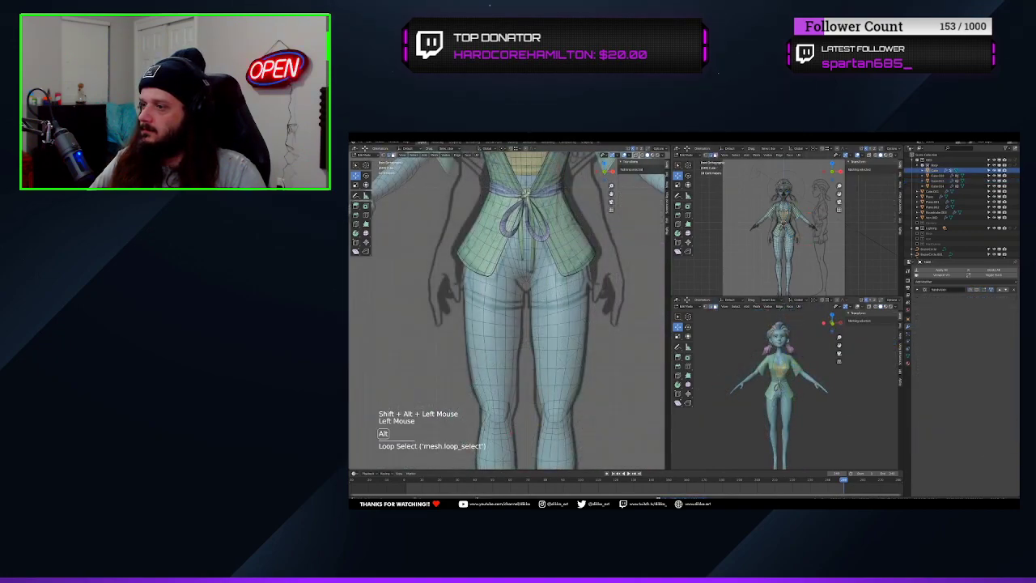
alt+shift+click(497, 306)
key(Tab)
key(Tab)
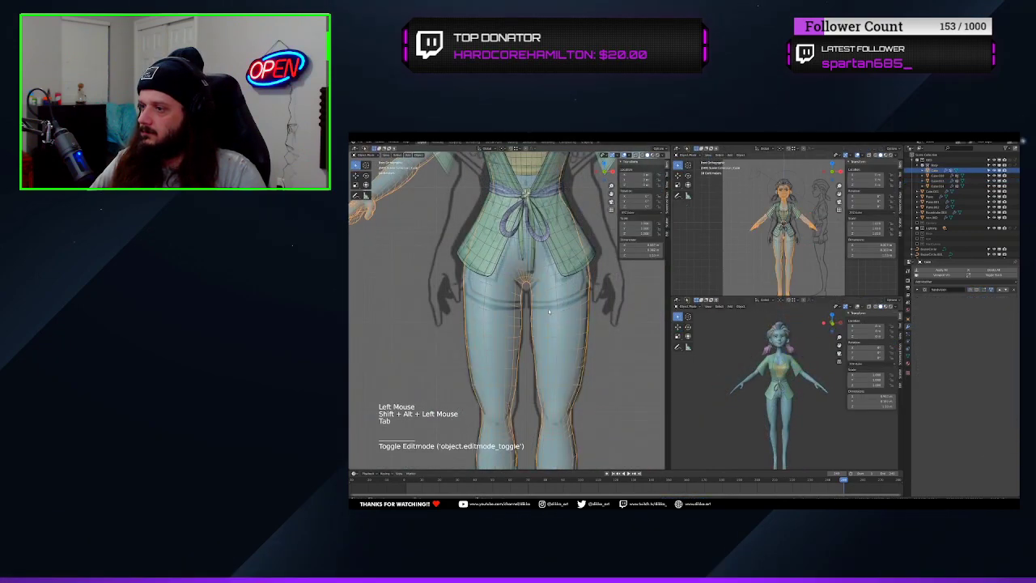
Try selecting face loops around the body's upper thighs
alt+click(558, 303)
alt+shift+click(567, 293)
alt+shift+click(558, 312)
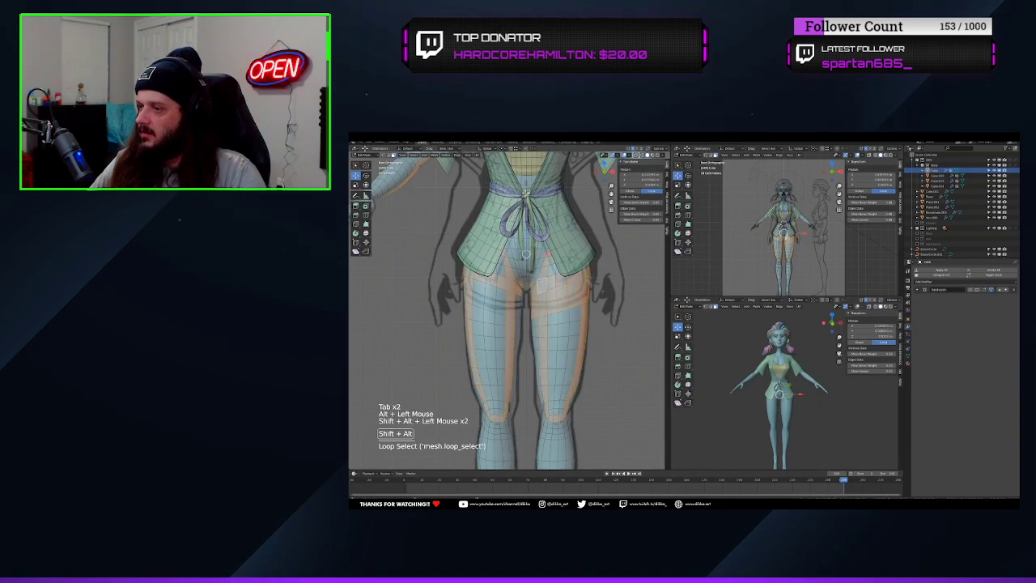
Isolate the body mesh in local view and replace the thigh loop selections with a single upper-thigh face
key(KP_Divide)
scroll(546, 285, up, 4)
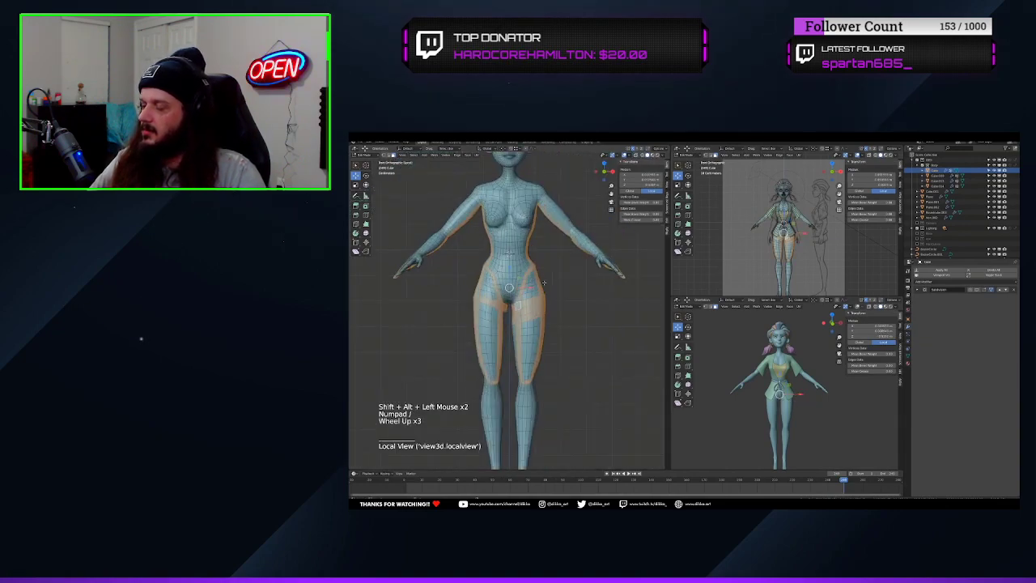
key(ctrl+z)
click(533, 309)
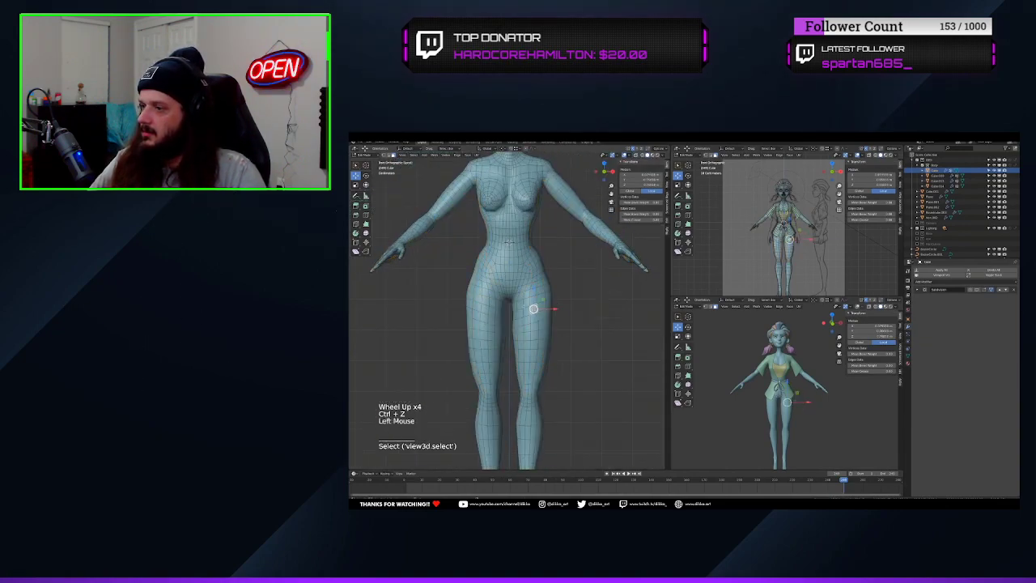
In wireframe shading, box-select the body's faces from waist to upper thighs and even out the hem selection with face loops
shift+scroll(509, 241, up, 1)
shift+middle_drag(509, 241, 511, 256)
scroll(511, 256, up, 2)
key(z)
key(b)
drag(426, 238, 591, 319)
alt+shift+click(517, 322)
key(ctrl+z)
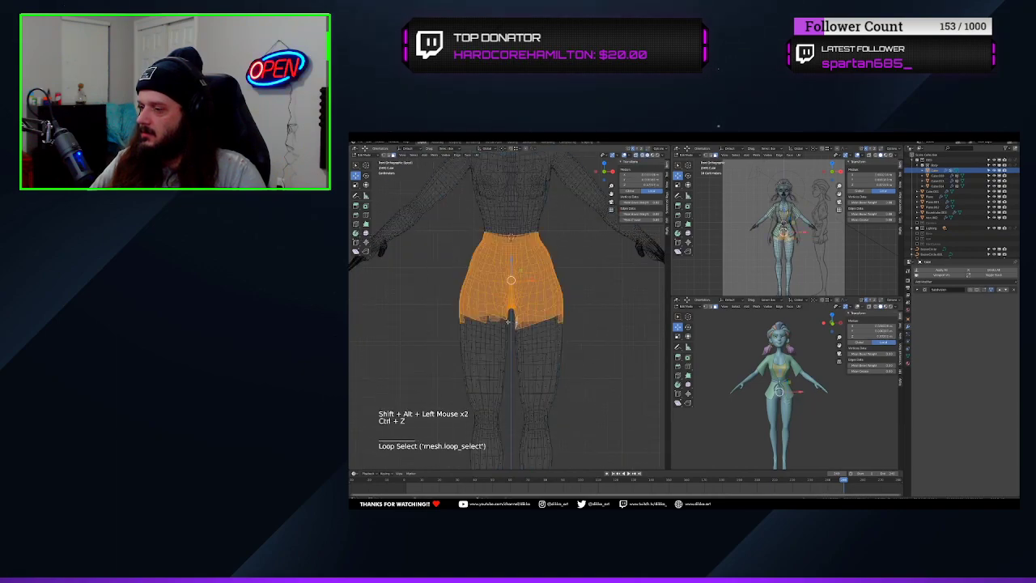
Duplicate the selected hip and thigh faces, separate them into their own object and return to Object Mode
key(shift+d)
key(p)
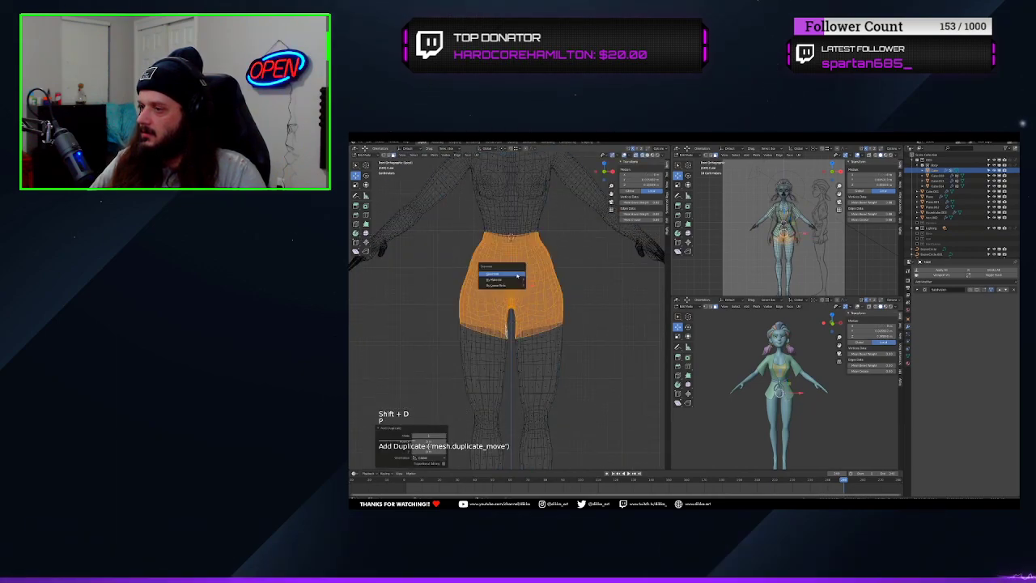
click(516, 275)
key(Tab)
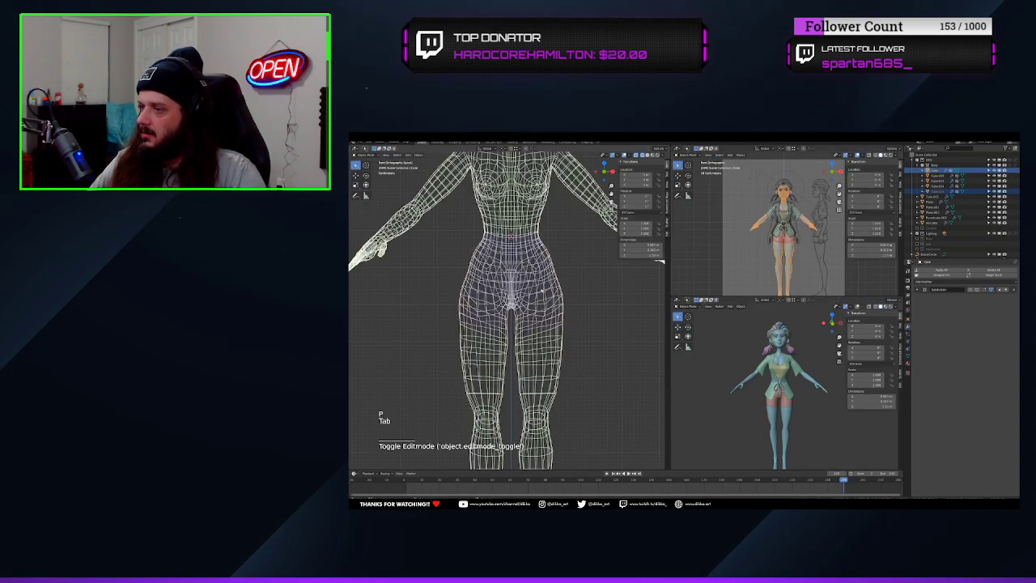
right_click(518, 275)
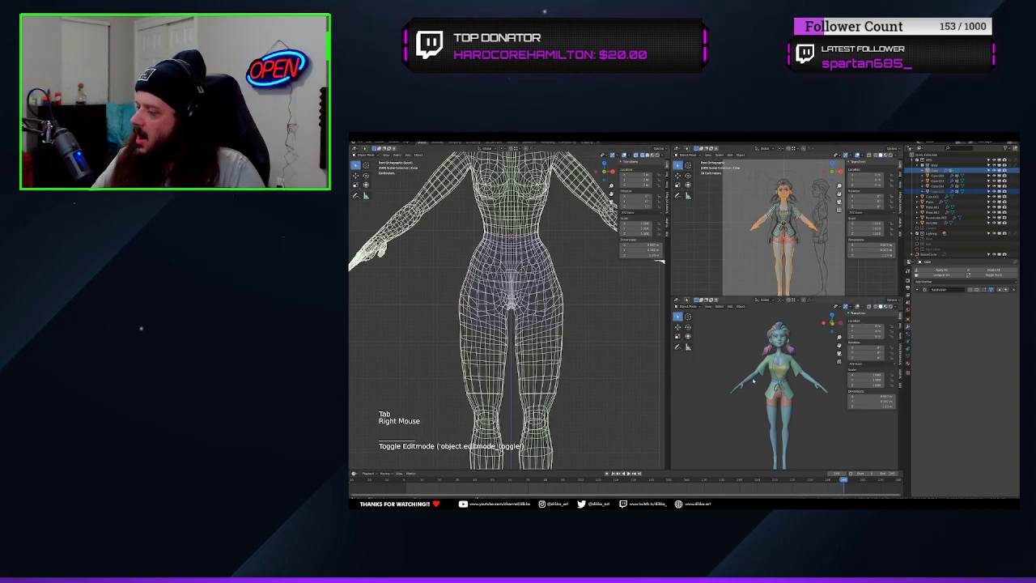
Make the separated shorts the only selected object, framing the hips in the front views
scroll(798, 249, up, 5)
scroll(799, 249, up, 1)
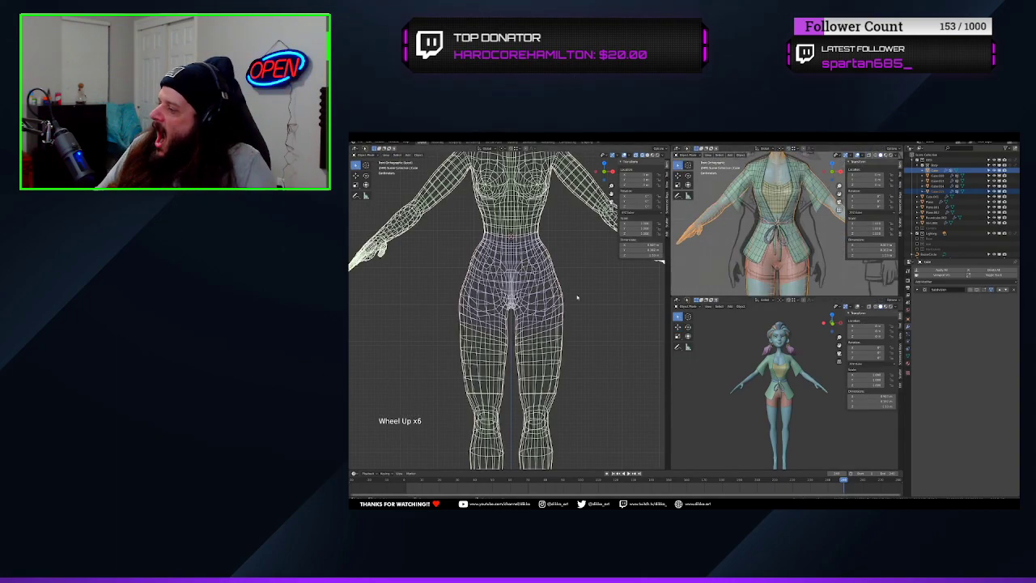
scroll(565, 308, up, 2)
right_click(576, 302)
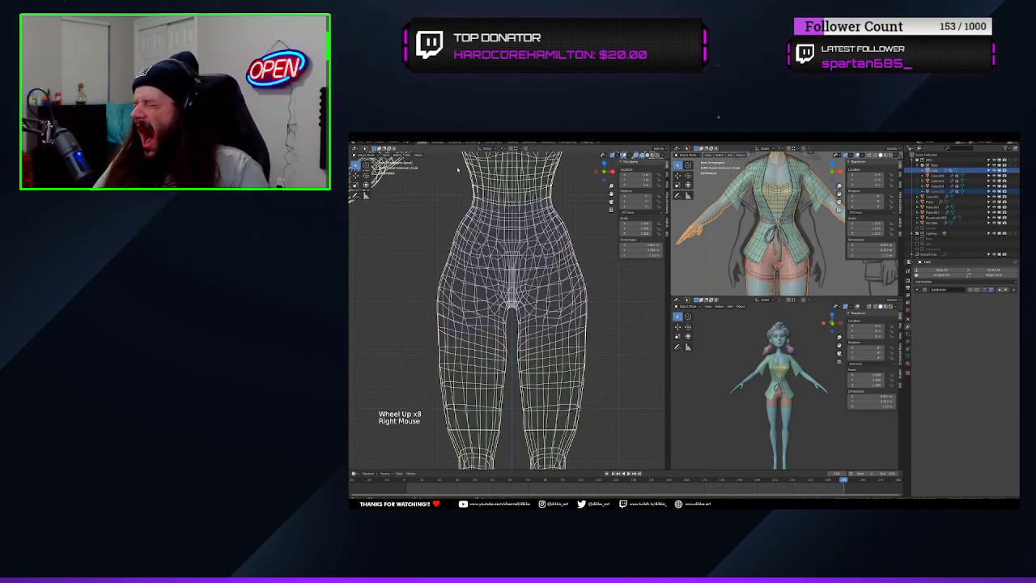
click(577, 267)
double_click(576, 265)
click(576, 265)
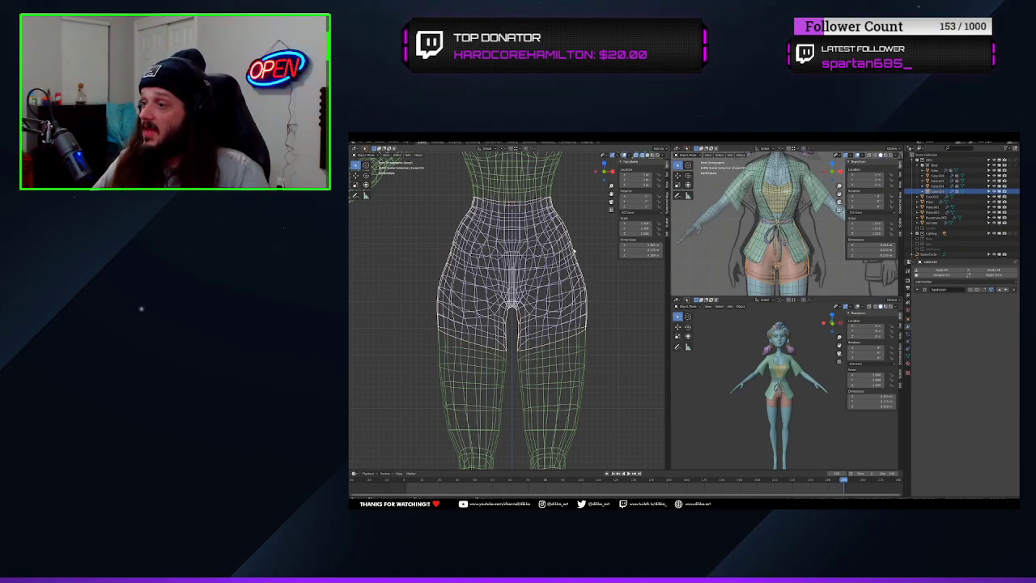
Restore solid shading and enter Edit Mode on the shorts with all their faces selected
key(Tab)
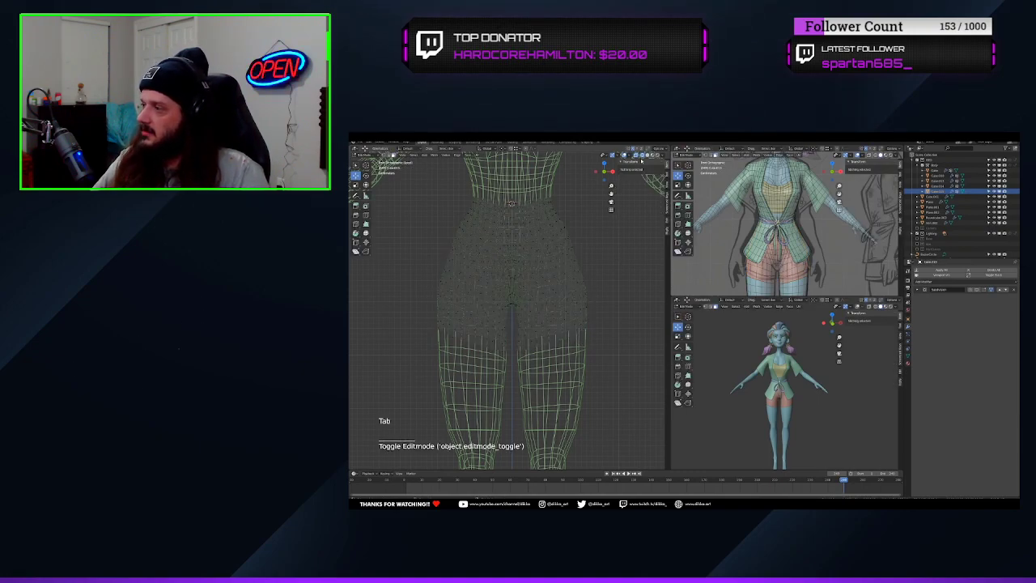
click(641, 159)
key(Tab)
key(Tab)
key(Tab)
key(Tab)
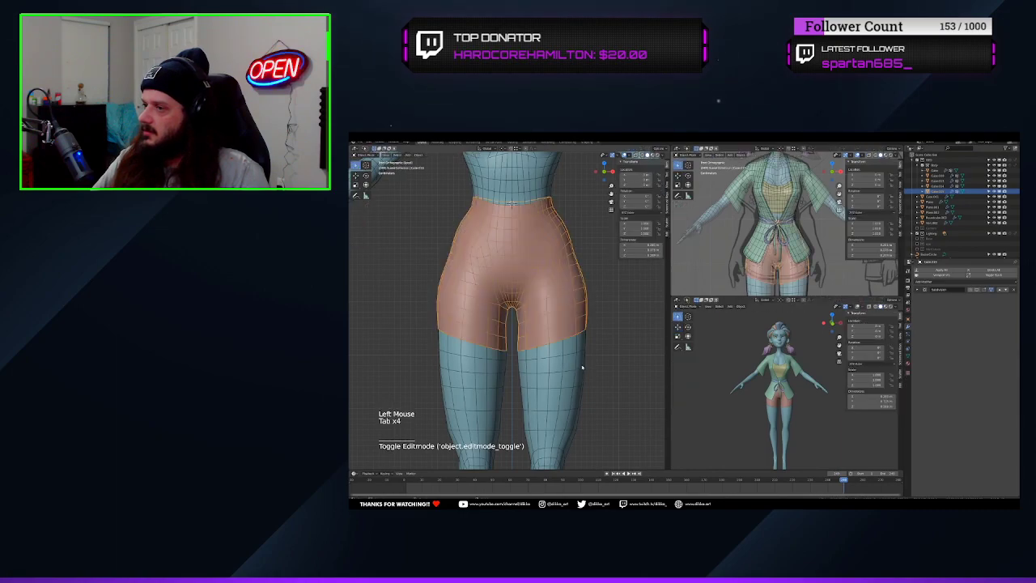
key(Tab)
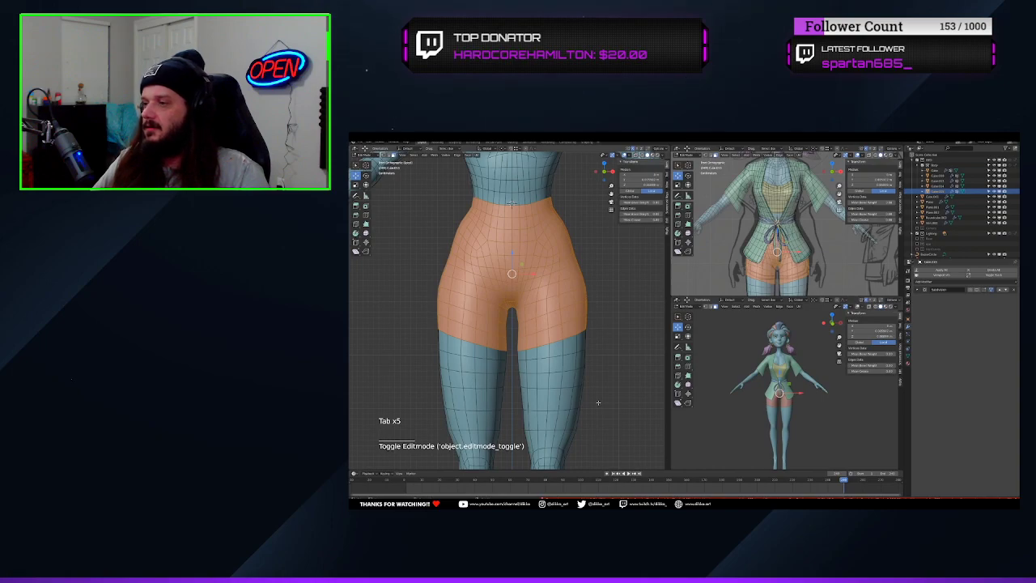
Fatten the whole shorts mesh slightly outward along its normals so it sits off the body, and deselect everything
scroll(601, 395, up, 1)
key(alt+s)
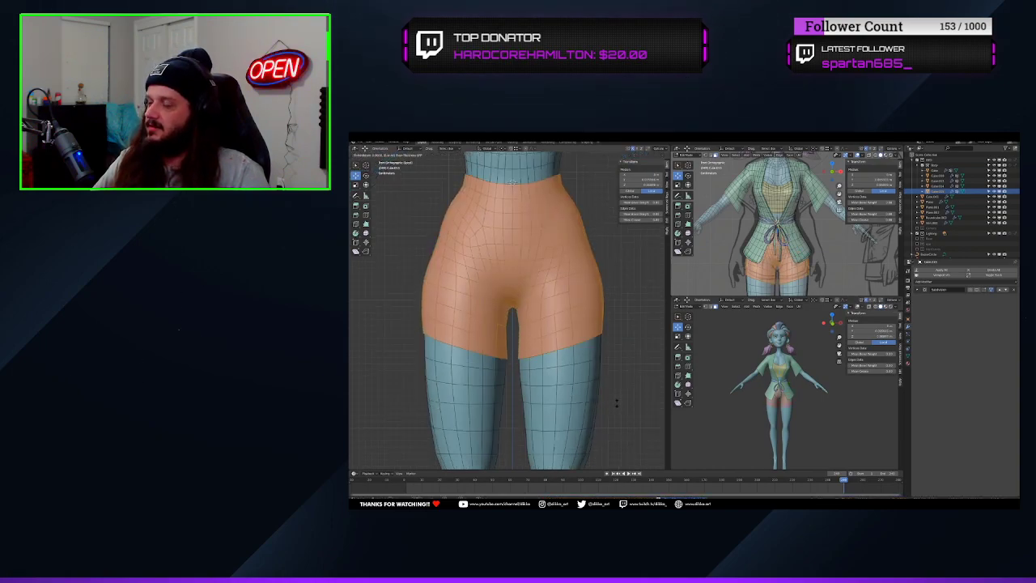
click(618, 397)
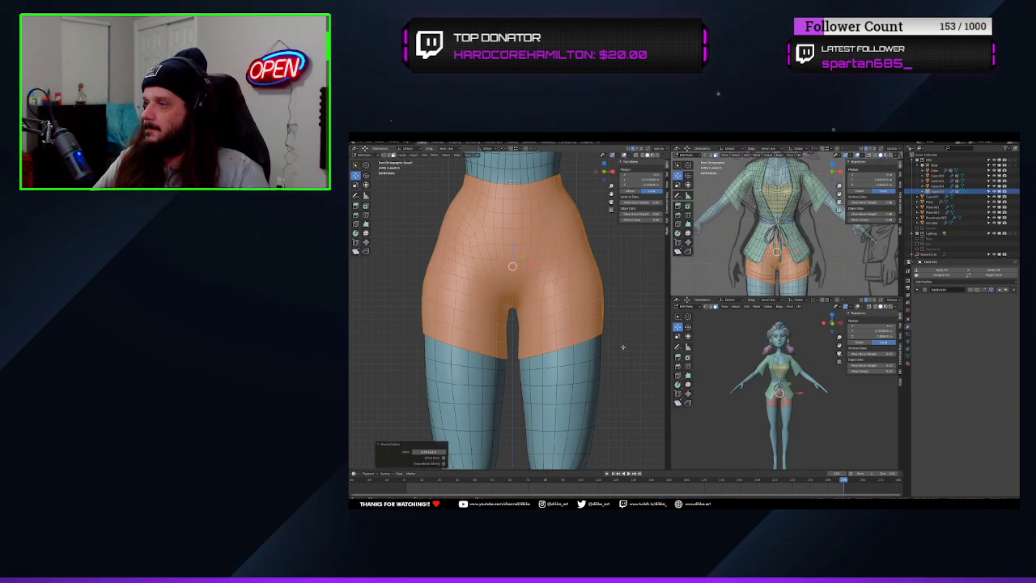
scroll(595, 352, up, 2)
key(alt+a)
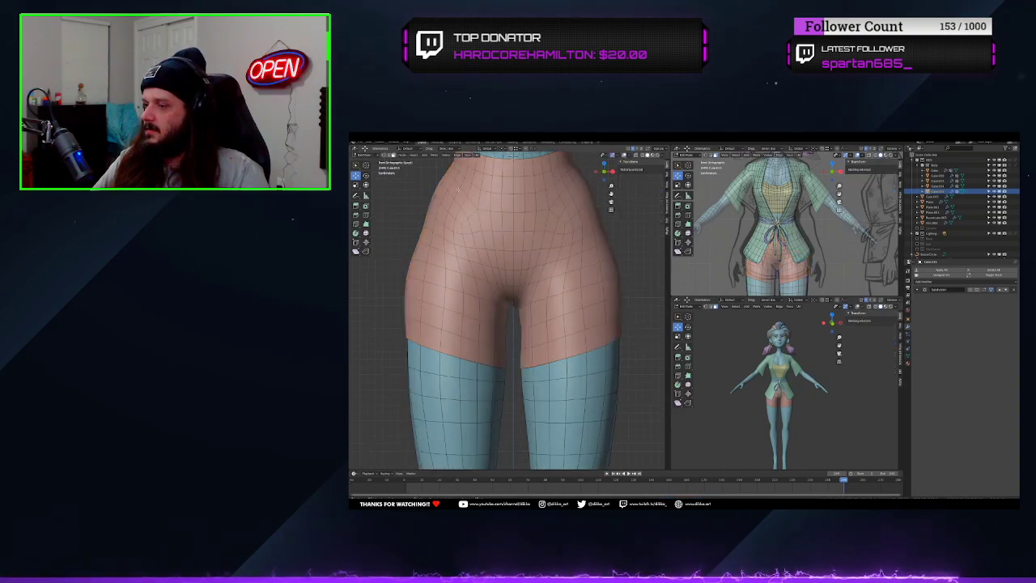
Isolate the shorts on their own in local view, seen from behind
scroll(555, 324, down, 2)
middle_drag(557, 308, 431, 286)
middle_drag(503, 281, 491, 282)
scroll(492, 282, down, 2)
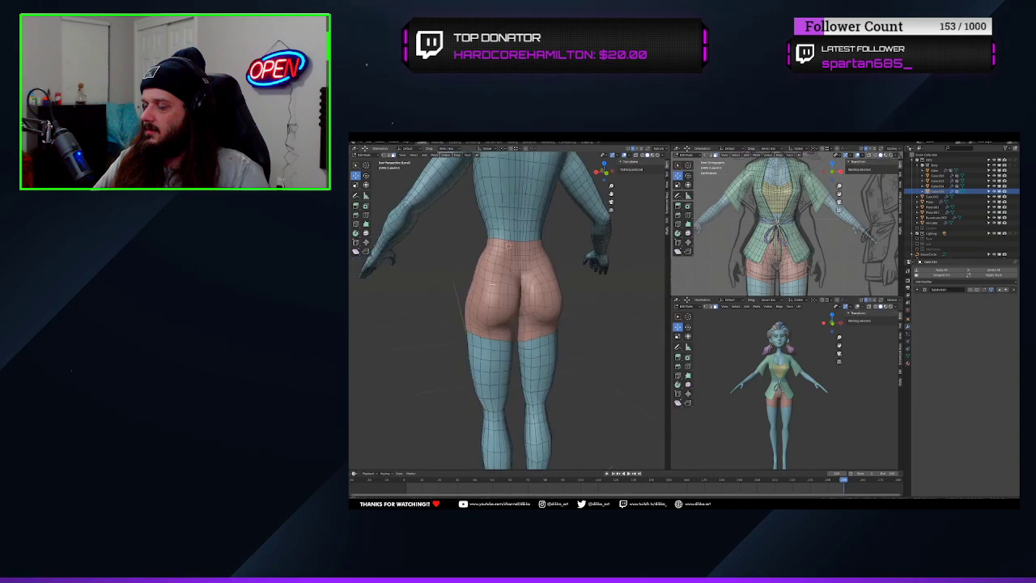
key(KP_Divide)
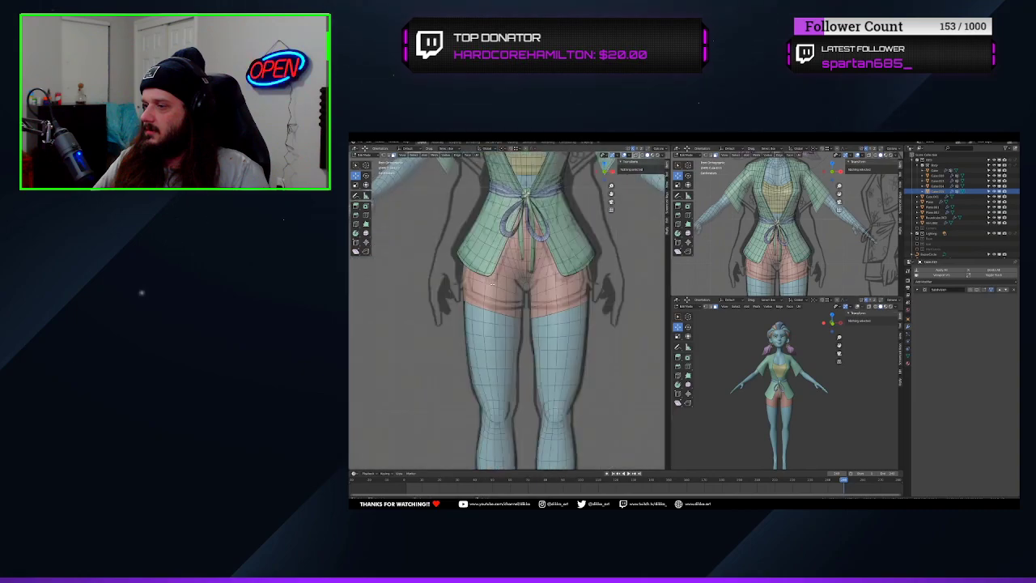
key(KP_Divide)
middle_drag(491, 283, 511, 318)
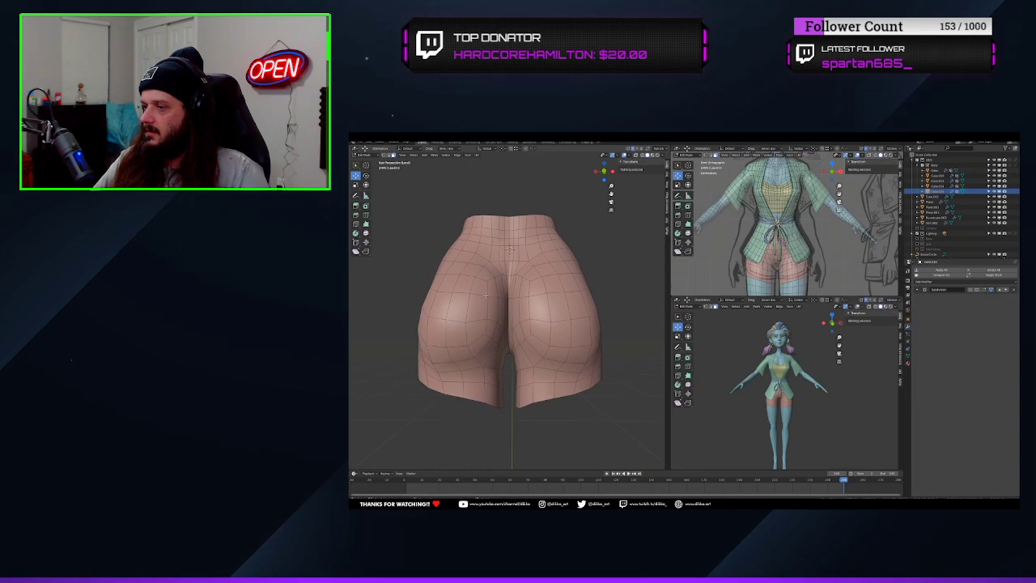
Delete the strip of faces running down one side of the shorts' centre line
click(479, 285)
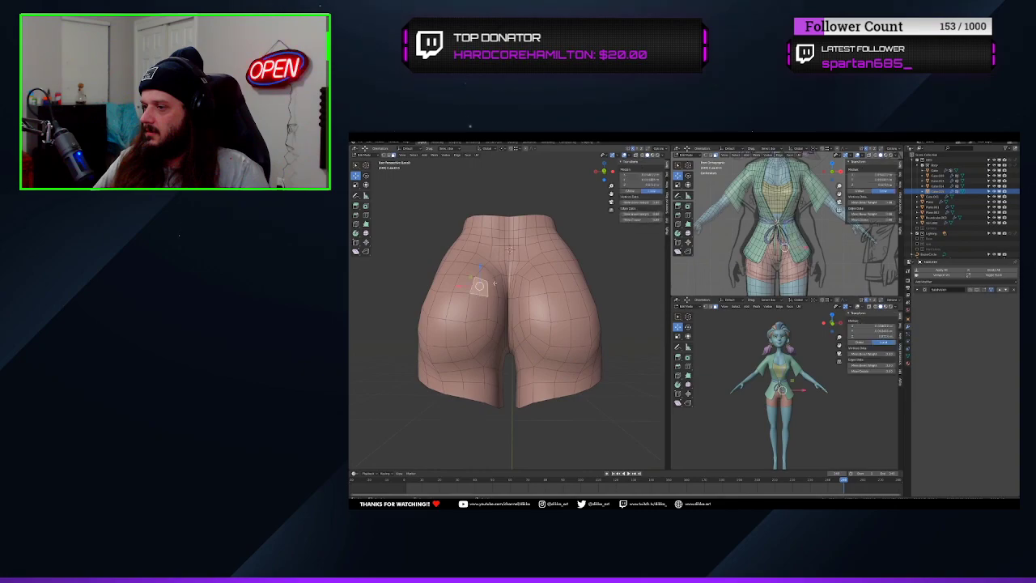
key(x)
click(510, 245)
Select the linked faces of the shorts' half on the character's right and delete them
click(547, 271)
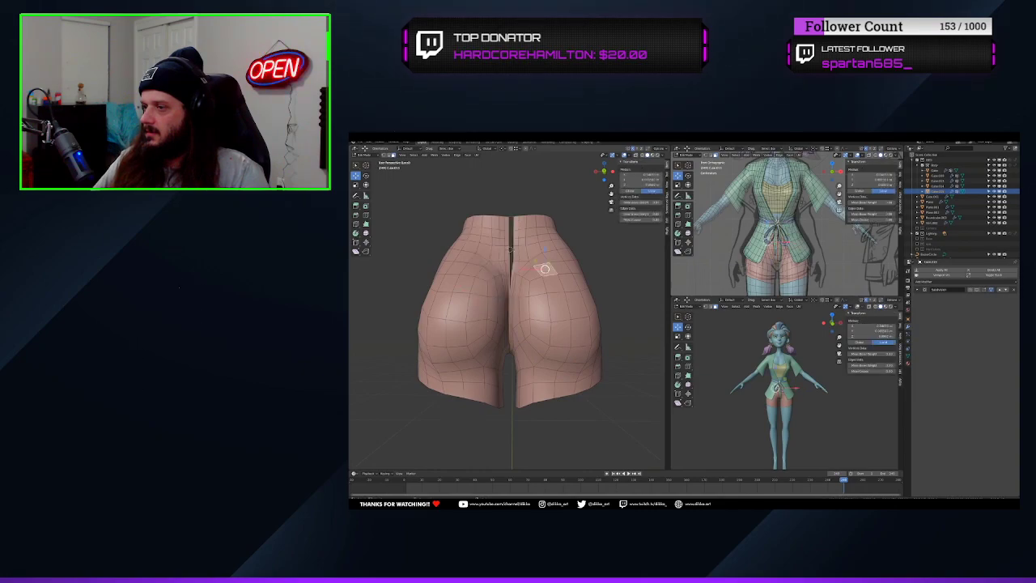
key(KP_Decimal)
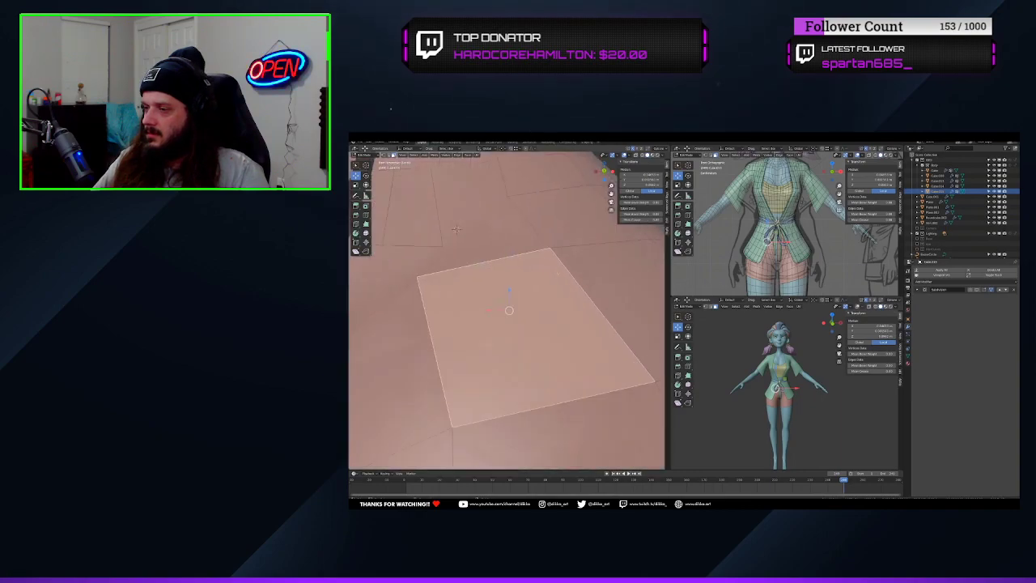
scroll(547, 270, down, 10)
key(ctrl+l)
key(x)
click(503, 316)
Add a Mirror modifier to the remaining half of the shorts and place it above the Subdivision modifier
middle_drag(503, 316, 465, 323)
scroll(485, 364, up, 2)
click(486, 401)
click(982, 282)
click(897, 331)
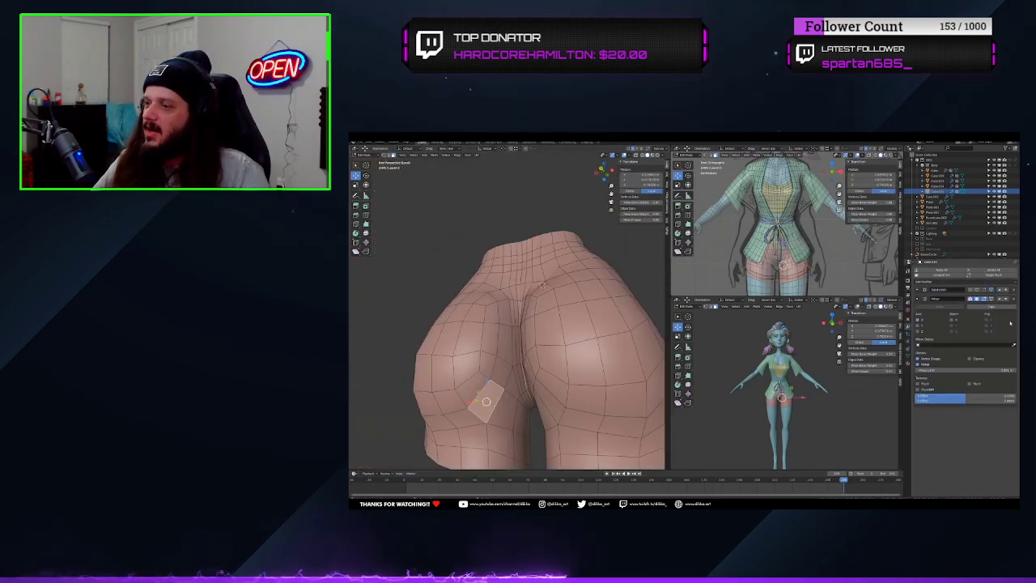
click(1000, 299)
Select the faces on the inner side of the buttock beside the rear cleft and delete them
middle_drag(518, 381, 494, 369)
shift+click(470, 358)
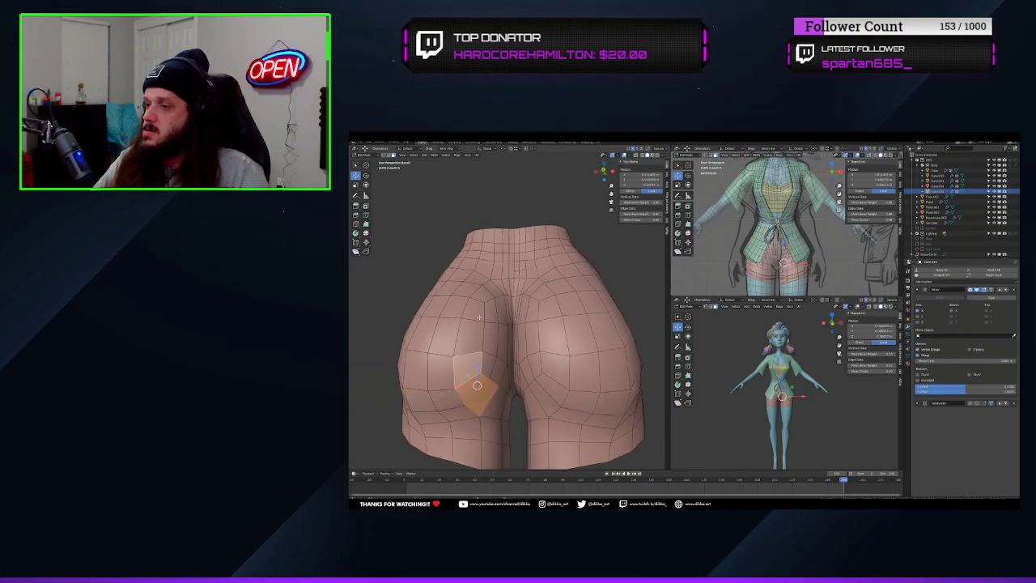
shift+click(477, 314)
shift+click(483, 295)
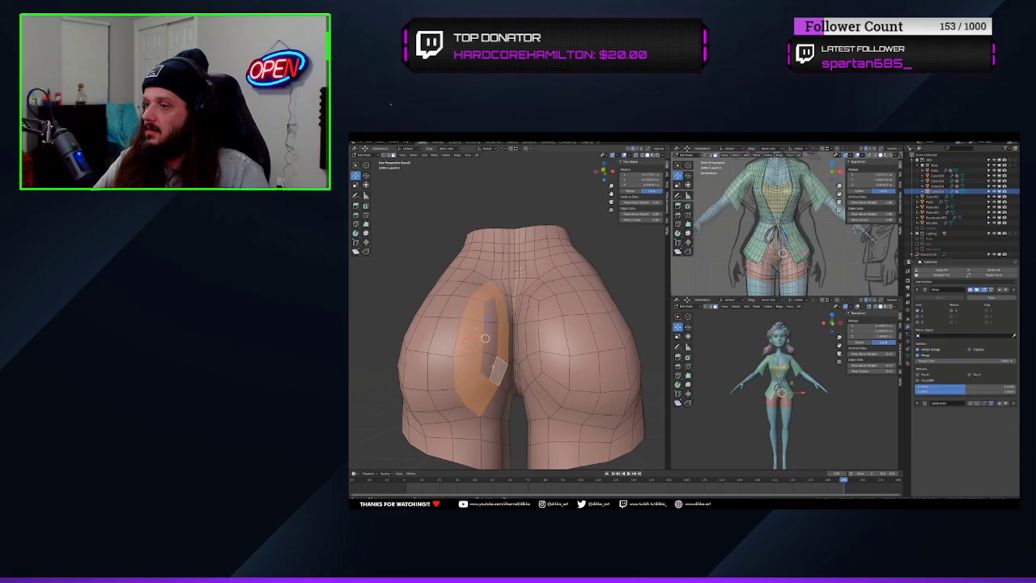
key(x)
click(491, 315)
Delete the faces joining the upper ends of the two rear openings, just below the lower back
middle_drag(490, 318, 466, 306)
click(508, 403)
shift+right_click(514, 383)
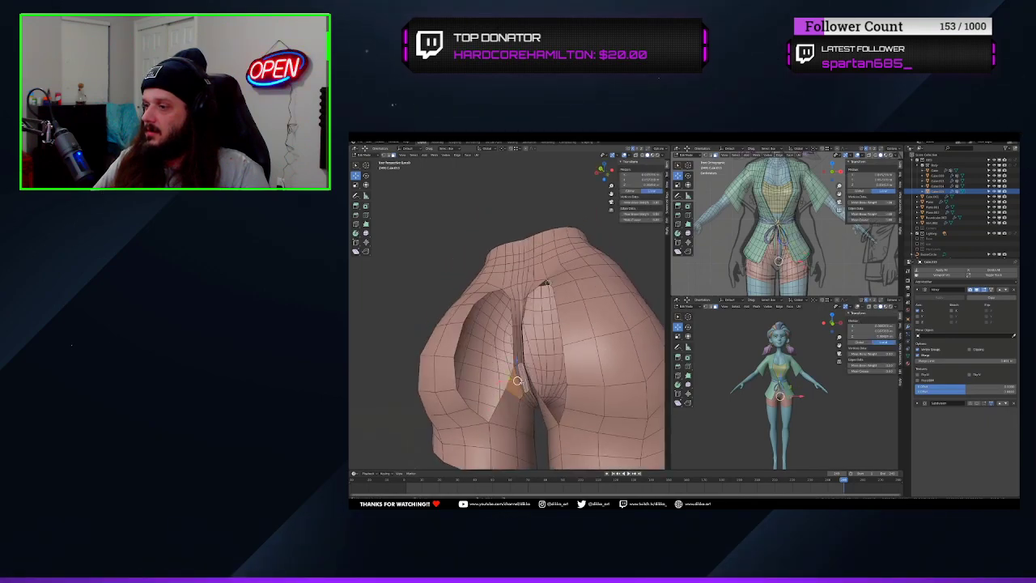
middle_drag(515, 383, 508, 328)
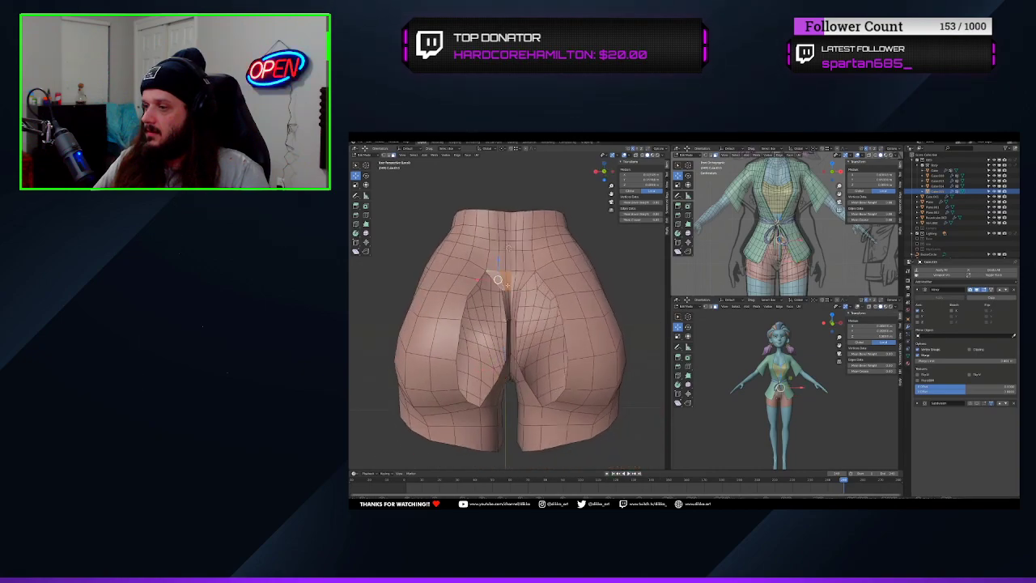
key(alt+a)
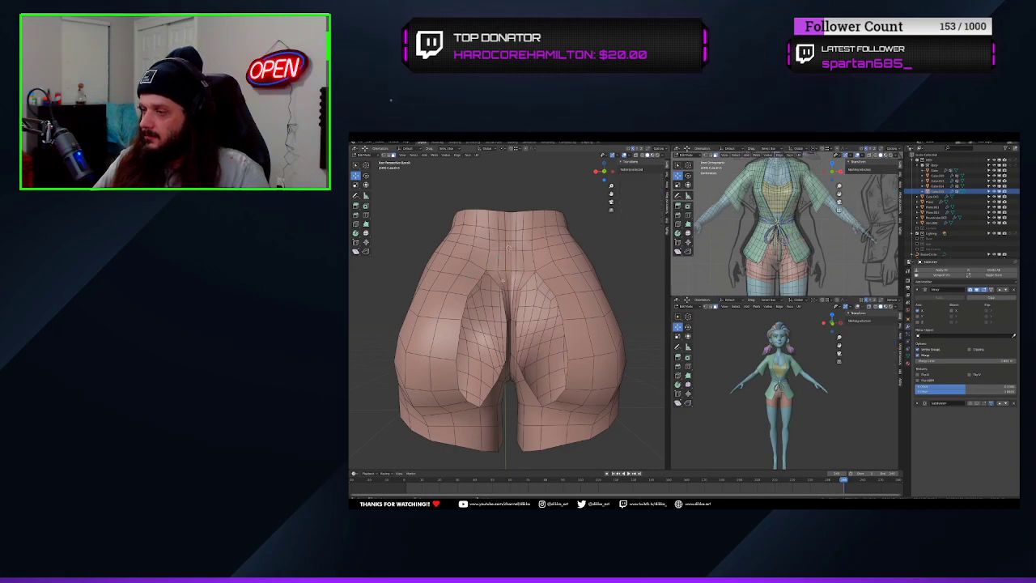
click(507, 281)
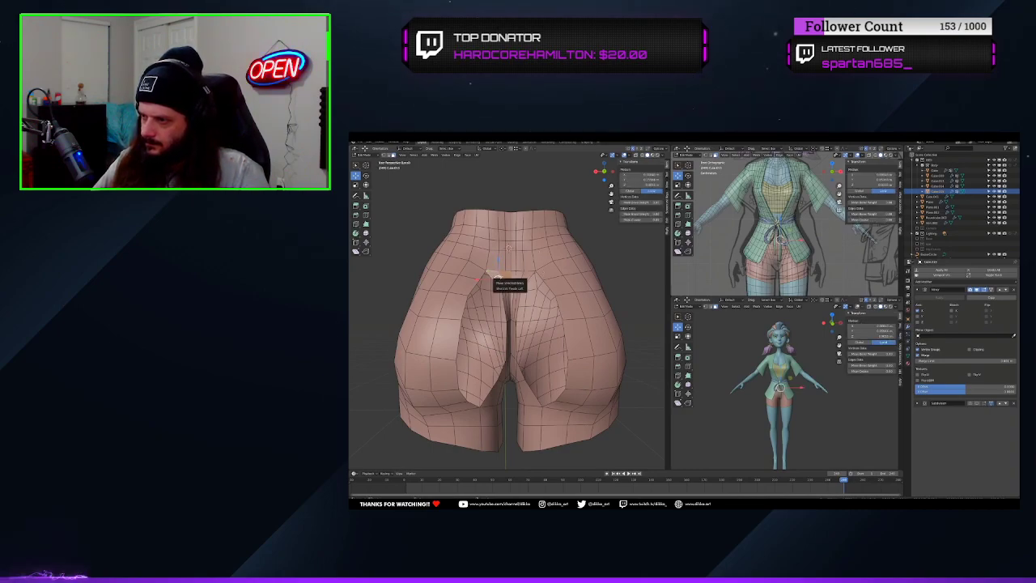
key(x)
click(500, 279)
middle_drag(509, 341, 492, 347)
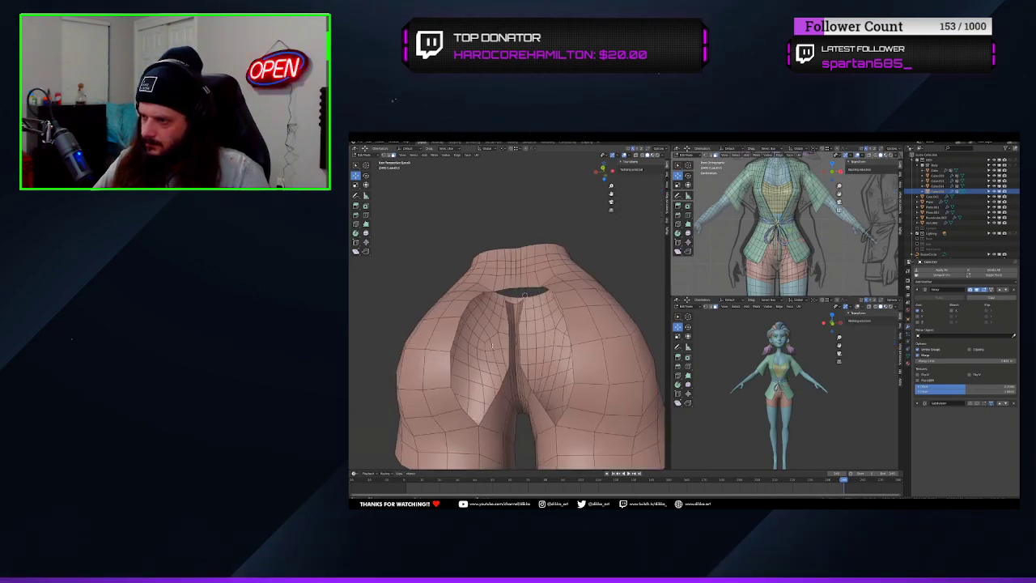
Delete the narrow strip of faces left along the centre line between the rear openings
click(511, 346)
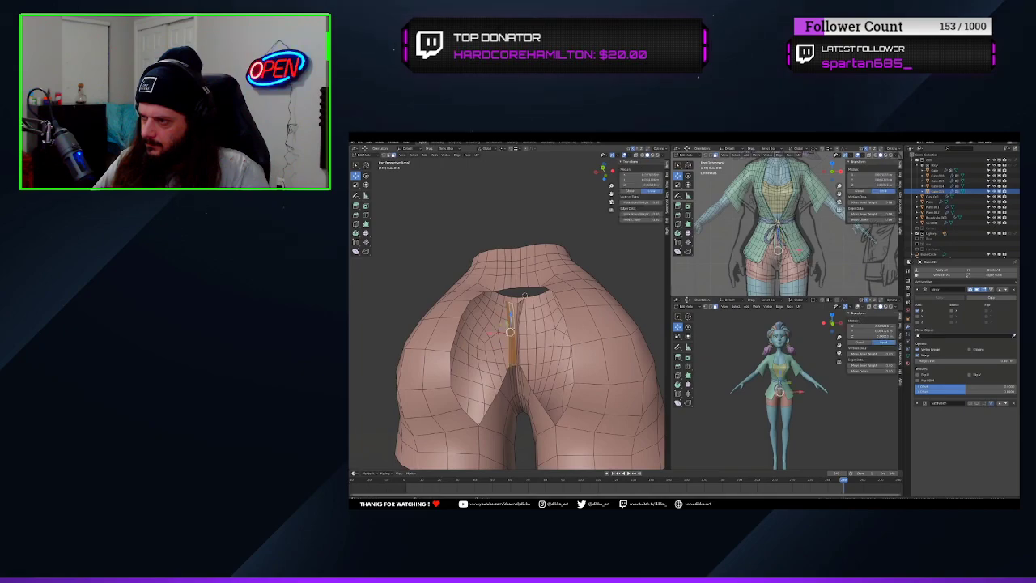
key(x)
click(511, 319)
Extrude two edges of the rear opening's rim along X to the mirror line, bridging the cleft with flat faces
middle_drag(512, 320, 441, 237)
scroll(518, 346, down, 3)
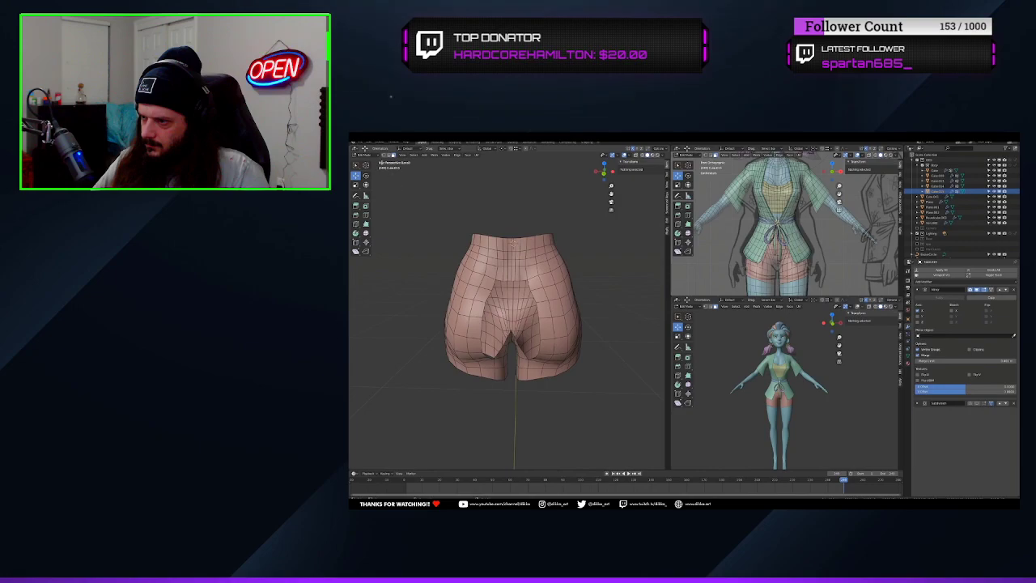
click(489, 296)
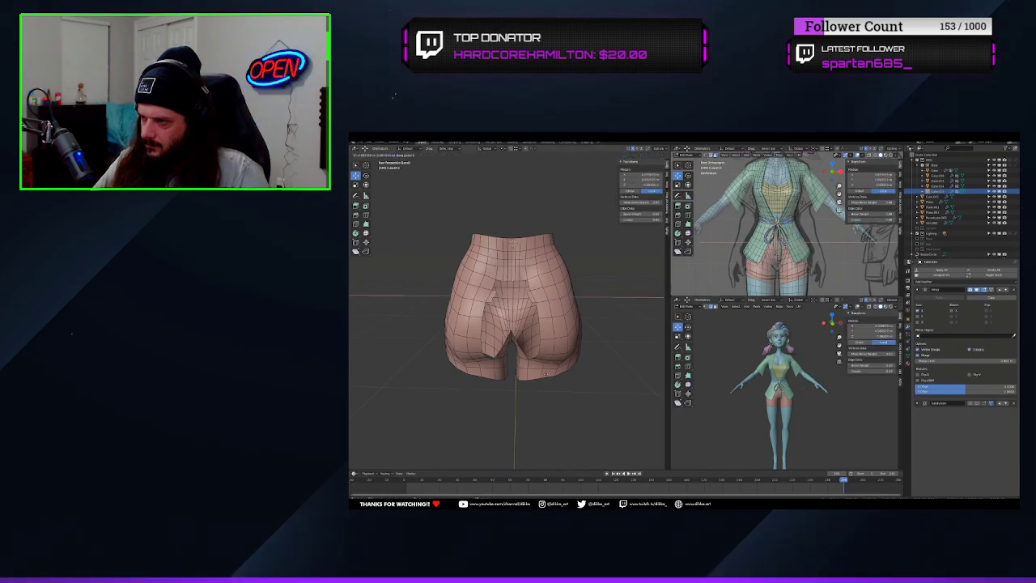
middle_drag(513, 242, 489, 309)
scroll(490, 311, up, 2)
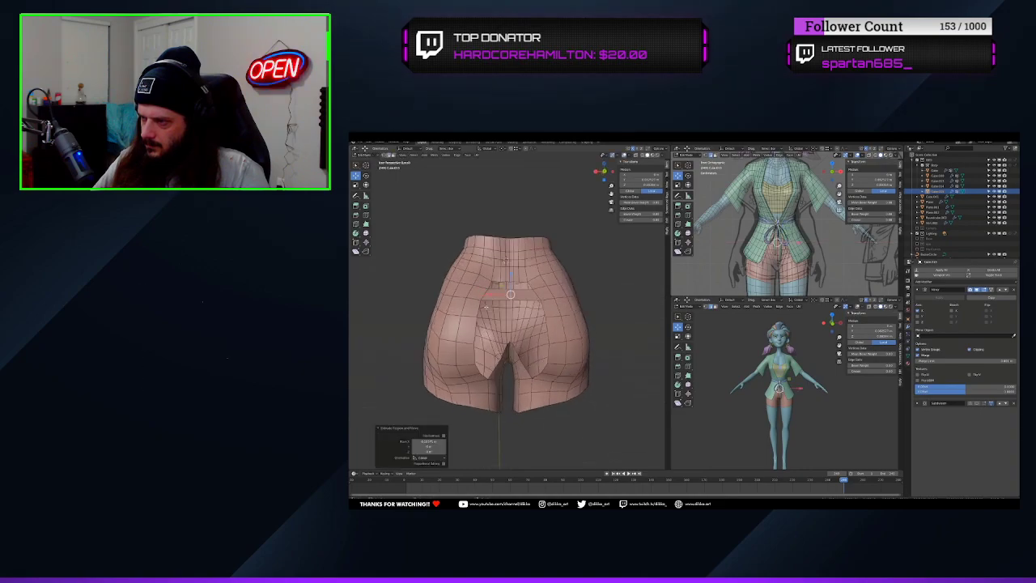
click(475, 331)
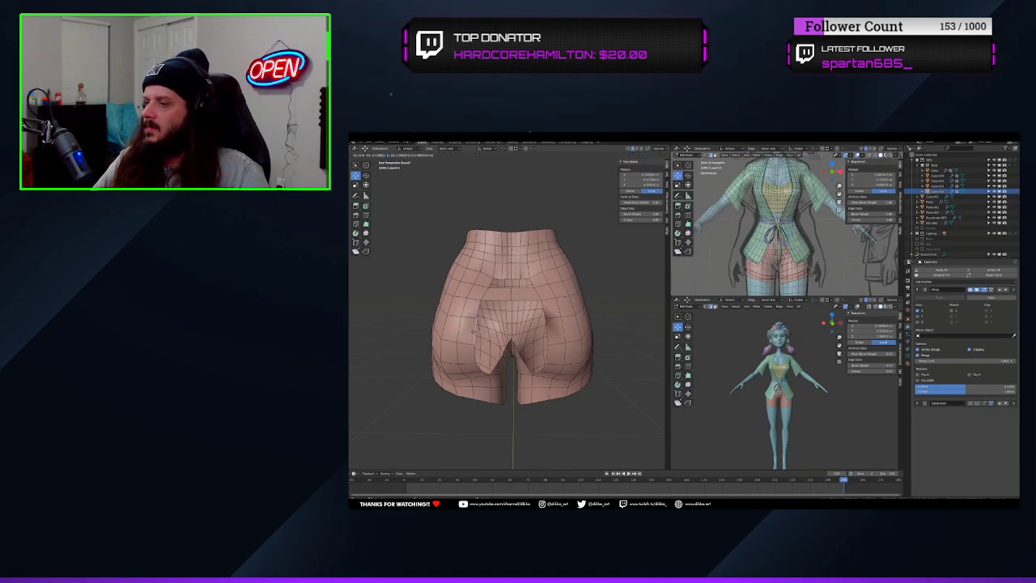
click(531, 333)
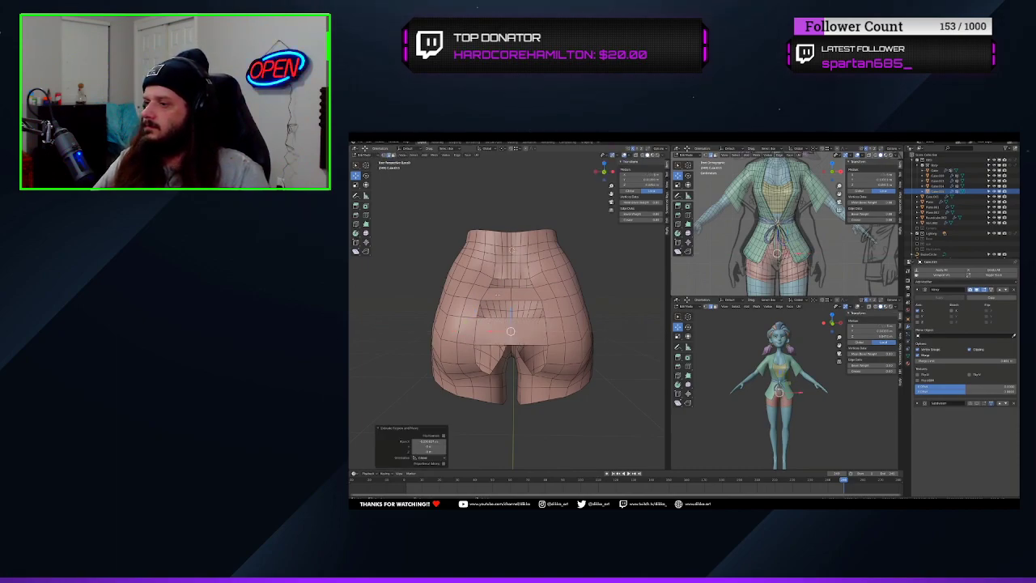
Fill the openings below the lower back with faces bridging the cleft and add a loop cut across the new patch
click(495, 305)
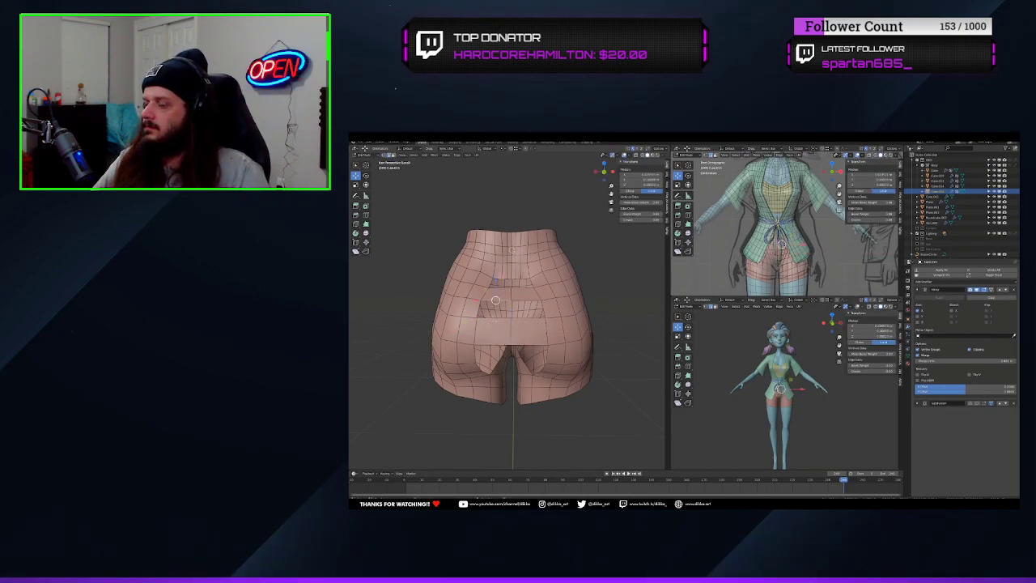
scroll(494, 309, up, 2)
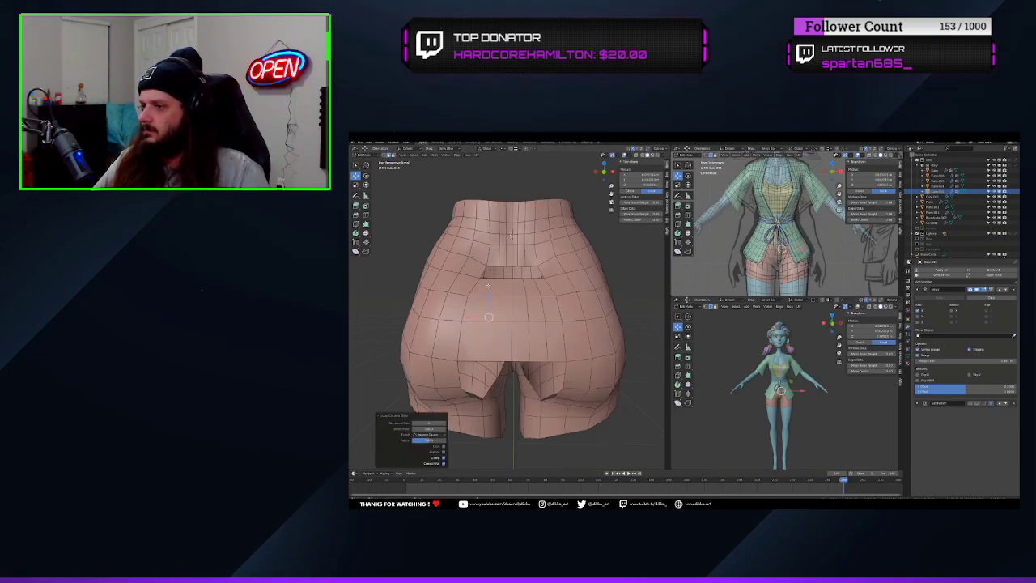
click(506, 277)
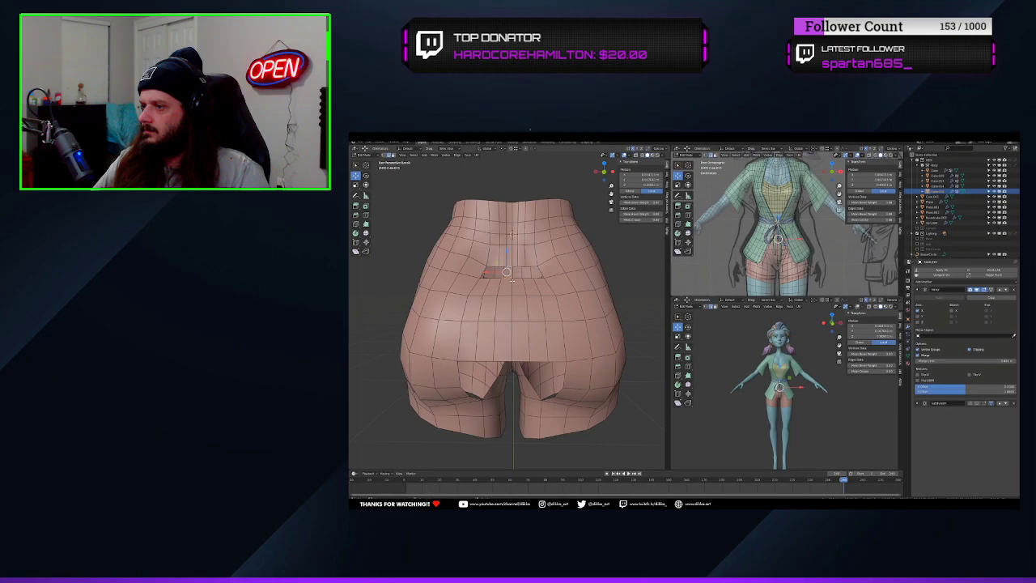
Select the leftover inner buttock faces on the side of the crotch and delete them
middle_drag(490, 376, 505, 347)
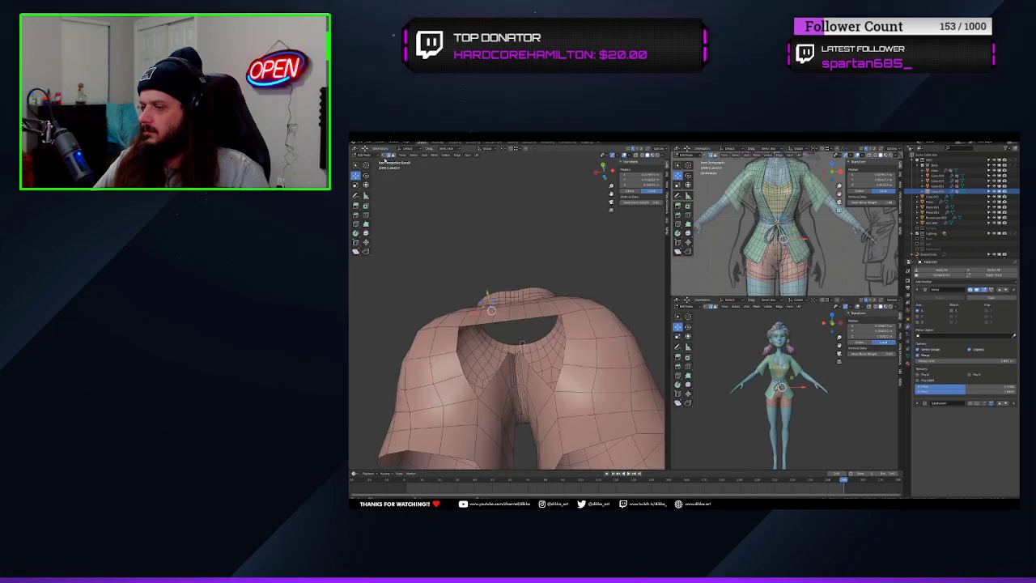
key(alt+a)
click(498, 389)
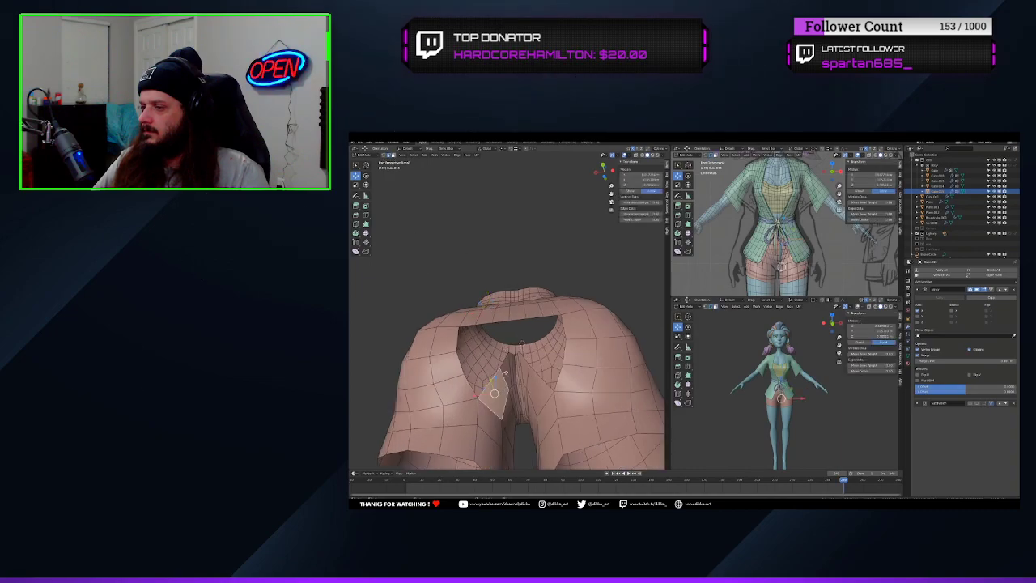
scroll(512, 371, up, 3)
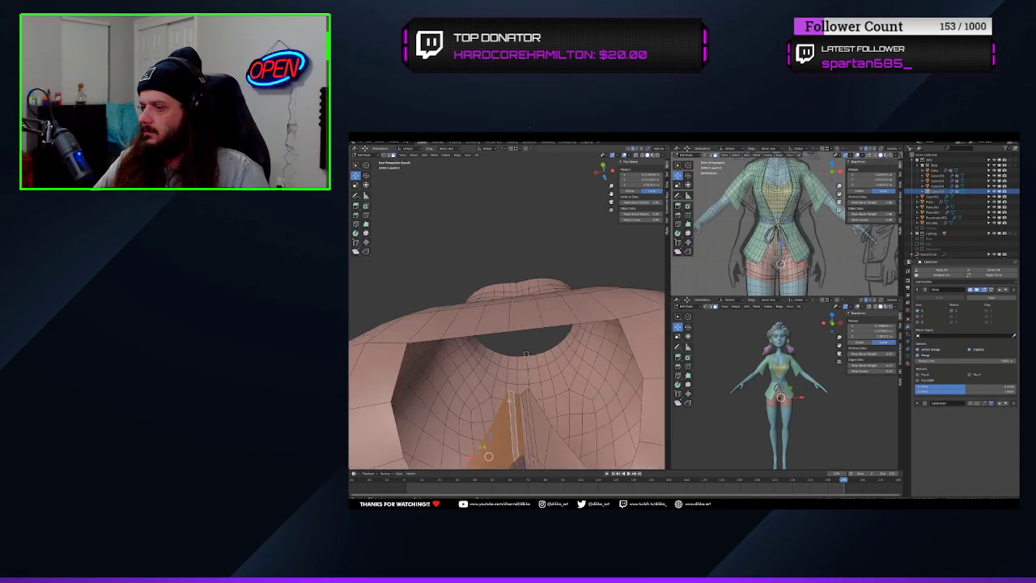
middle_drag(512, 371, 518, 356)
shift+middle_drag(518, 356, 525, 333)
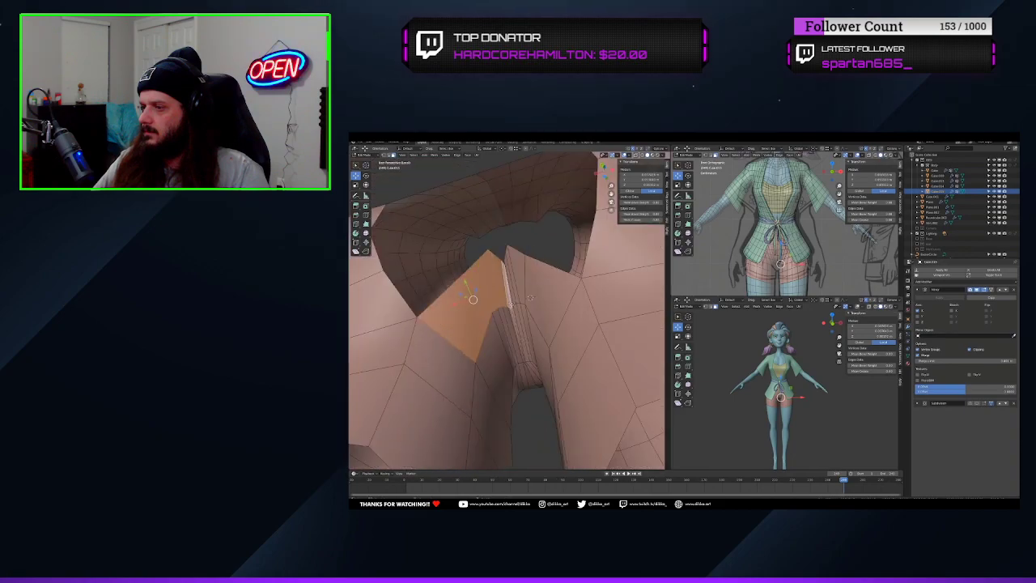
key(alt+a)
scroll(510, 323, down, 5)
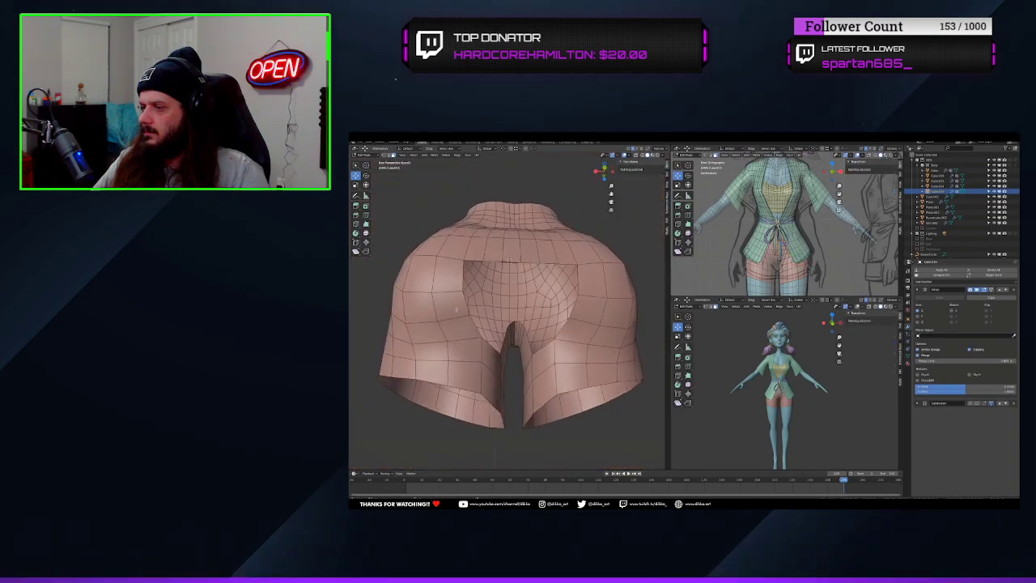
Extrude the rim edge above the crotch along X to the mirror line to bridge the lower gap
middle_drag(487, 320, 482, 334)
click(482, 333)
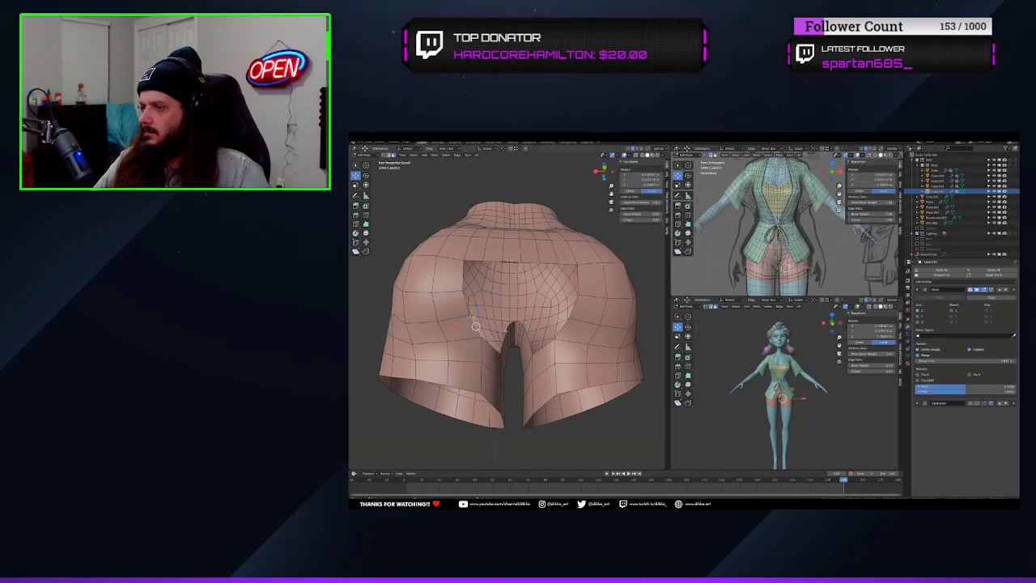
key(e)
key(x)
click(521, 333)
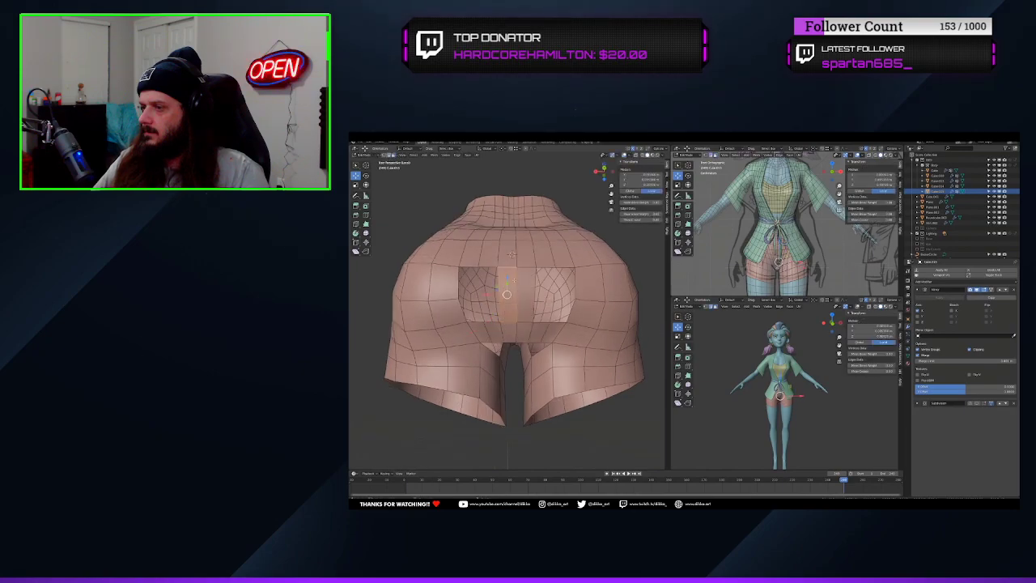
Add a loop cut to the bridging strip and close the remaining rear opening with Grid Fill
key(ctrl+r)
click(514, 281)
middle_drag(514, 281, 549, 316)
middle_drag(468, 209, 490, 218)
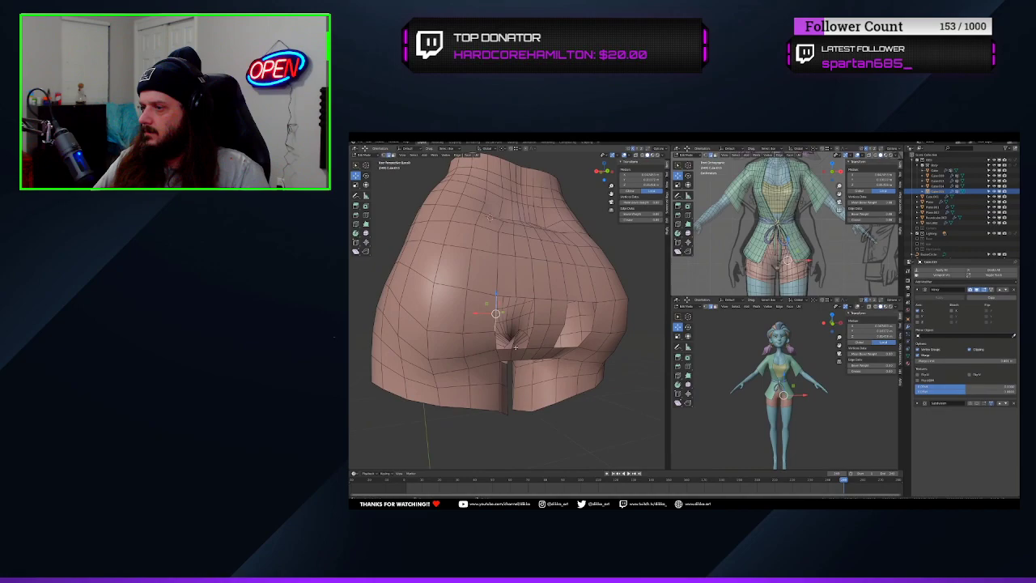
click(512, 351)
middle_drag(512, 350, 518, 284)
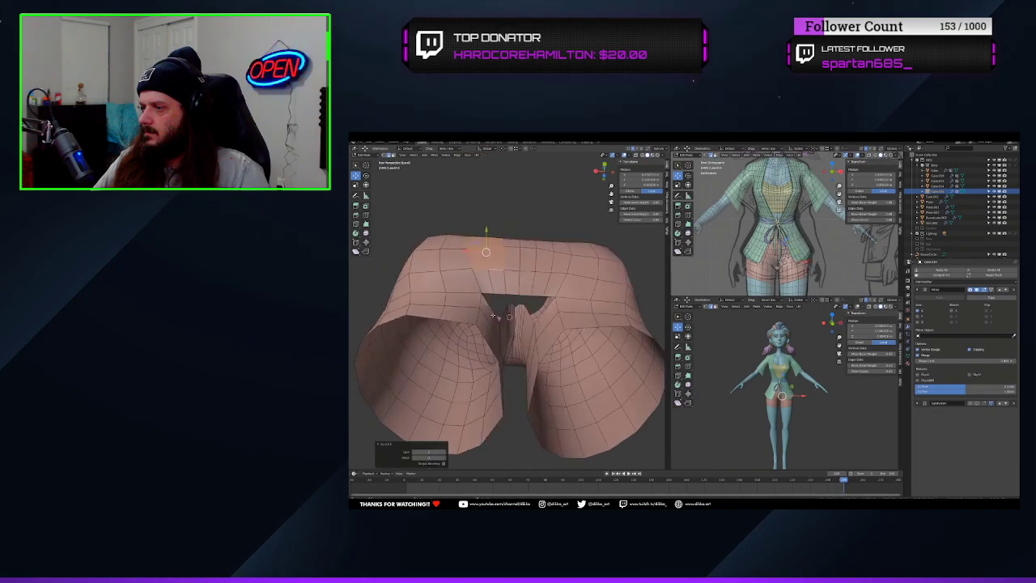
Close the gap between the legs at the crotch with faces and add a loop cut through them
scroll(523, 323, up, 5)
mouse_move(522, 324)
middle_down()
mouse_move(486, 291)
mouse_move(497, 332)
mouse_move(503, 311)
mouse_move(516, 323)
middle_up()
scroll(484, 287, down, 8)
scroll(484, 287, up, 4)
middle_drag(525, 252, 502, 357)
key(ctrl+r)
click(493, 336)
click(494, 333)
click(510, 311)
scroll(510, 311, down, 4)
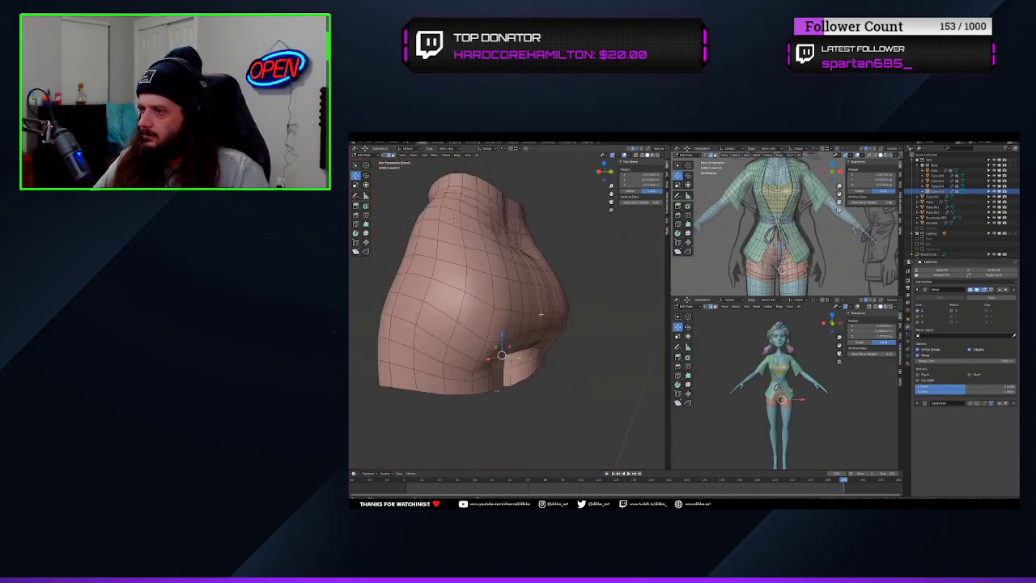
Return to Object Mode and apply the Mirror modifier on the shorts
scroll(494, 340, down, 3)
click(366, 154)
click(368, 161)
click(940, 297)
Switch to Sculpt Mode and sculpt the rebuilt rear and crotch of the shorts into a smoother shape
click(366, 155)
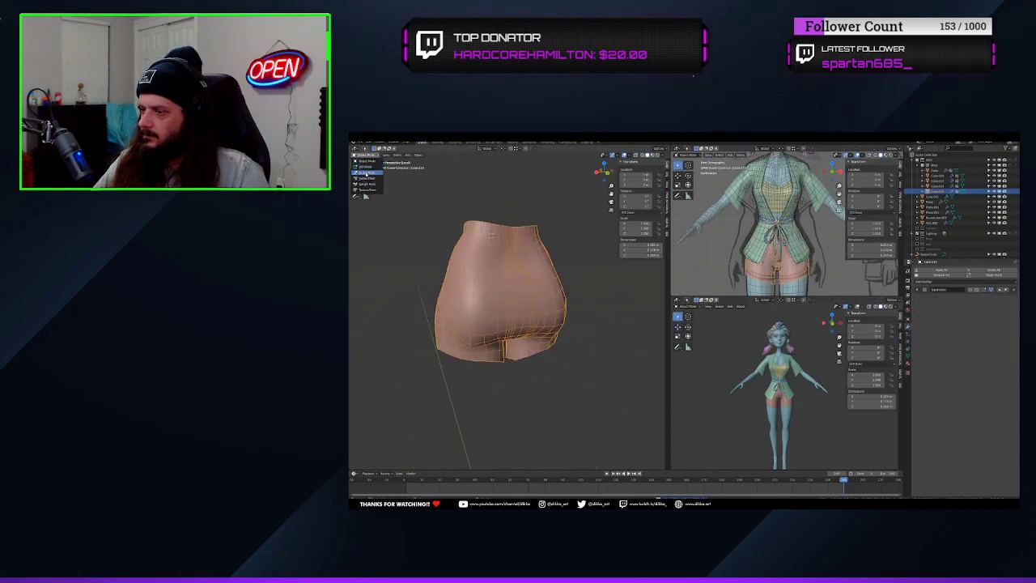
click(366, 172)
scroll(518, 300, up, 4)
middle_drag(518, 300, 513, 227)
middle_drag(513, 316, 518, 348)
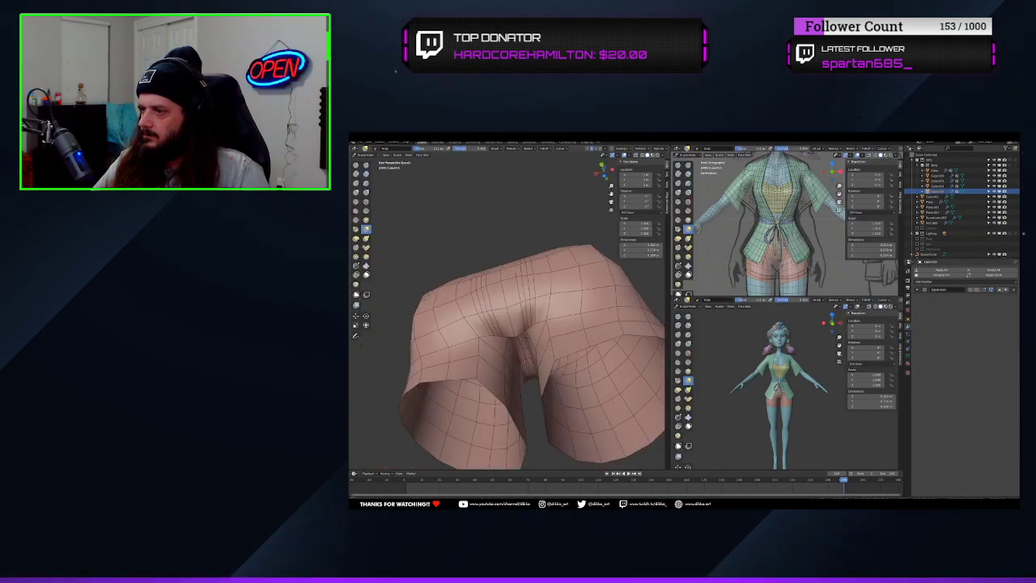
mouse_move(388, 225)
middle_down()
mouse_move(527, 355)
mouse_move(497, 314)
mouse_move(525, 360)
mouse_move(509, 347)
mouse_move(544, 297)
mouse_move(644, 298)
middle_up()
Bring back the whole character and move a point on the shorts' outer thigh toward the reference sketch in Edit Mode
scroll(520, 289, down, 2)
key(Tab)
key(KP_Divide)
click(564, 282)
key(g)
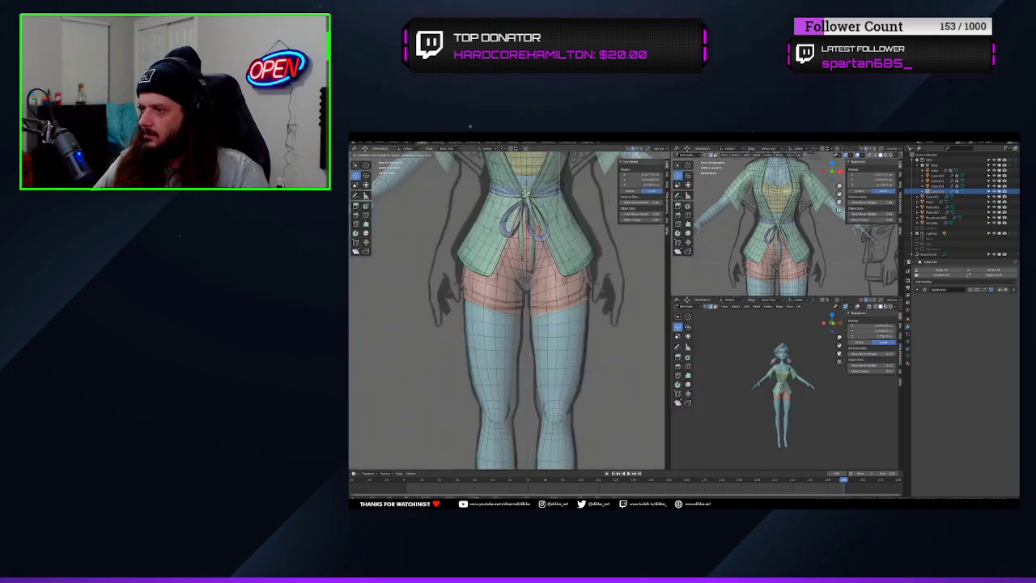
click(565, 283)
Turn on proportional editing and move the outer corner of the shorts' leg hem to match the reference sketch
scroll(564, 282, up, 2)
middle_drag(565, 283, 597, 304)
ctrl+click(522, 307)
key(o)
key(g)
click(531, 302)
click(588, 343)
scroll(597, 303, up, 2)
key(KP_Divide)
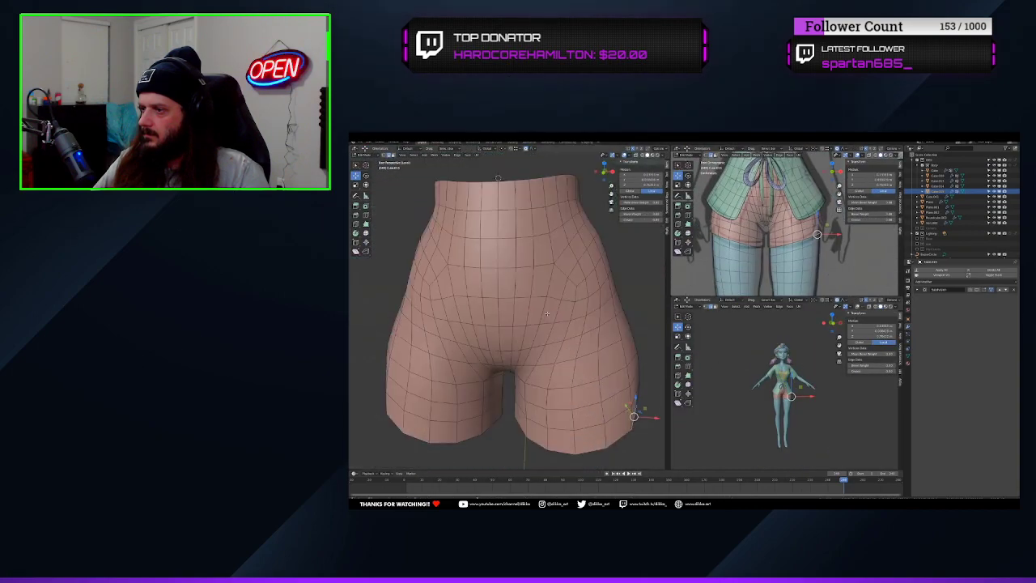
key(KP_Divide)
key(KP_1)
scroll(553, 305, up, 3)
scroll(559, 299, down, 3)
Move the green robe and its belt into a new collection named Robe and hide them
key(Tab)
click(561, 297)
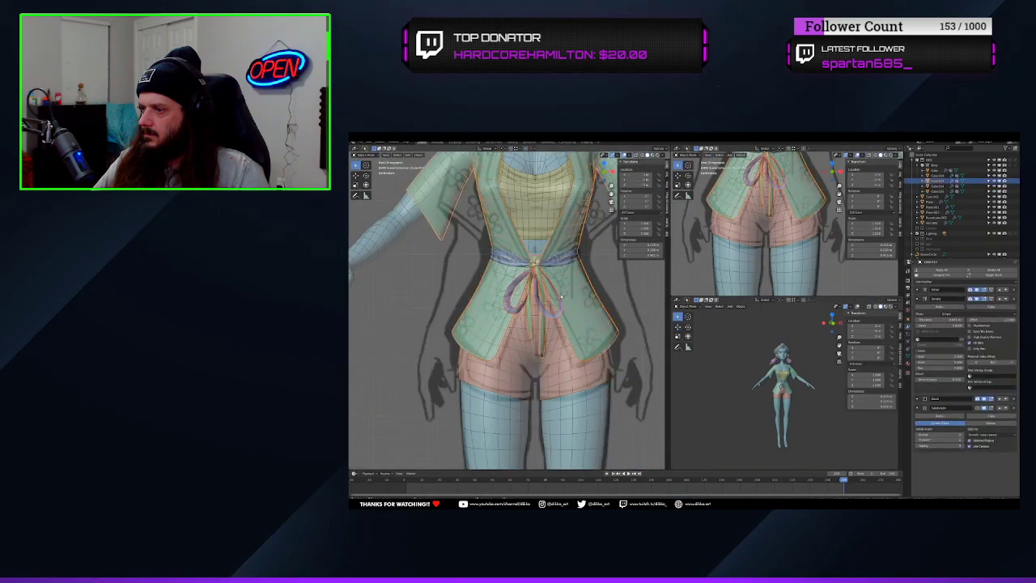
shift+click(557, 260)
key(m)
click(543, 283)
double_click(546, 279)
text(Robe)
key(Return)
key(Return)
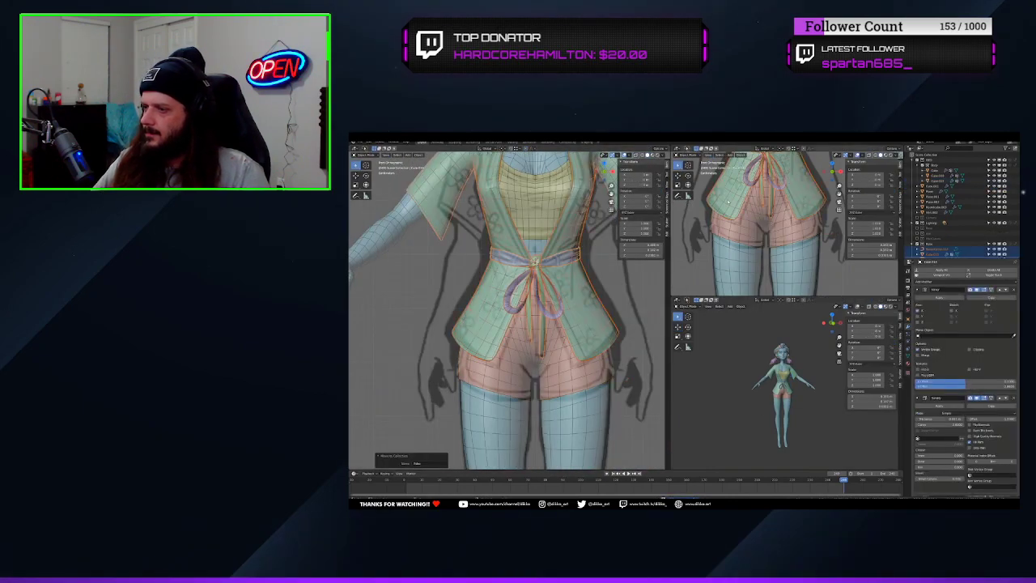
key(h)
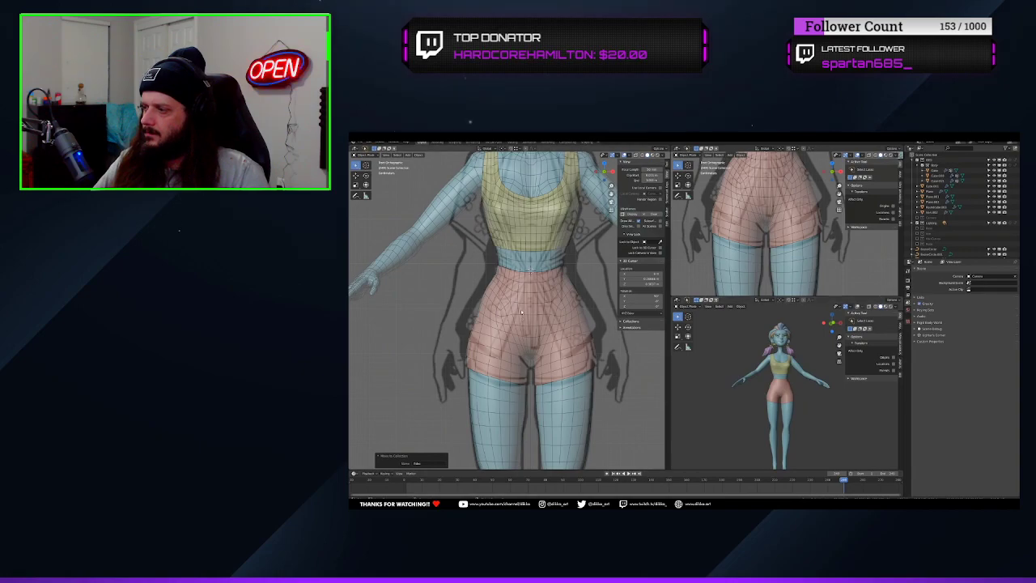
Select the ring of faces around the waistband of the shorts in Edit Mode
scroll(521, 312, up, 1)
middle_drag(748, 405, 673, 410)
scroll(696, 405, up, 1)
shift+middle_drag(543, 300, 541, 322)
click(541, 322)
key(Tab)
alt+click(545, 295)
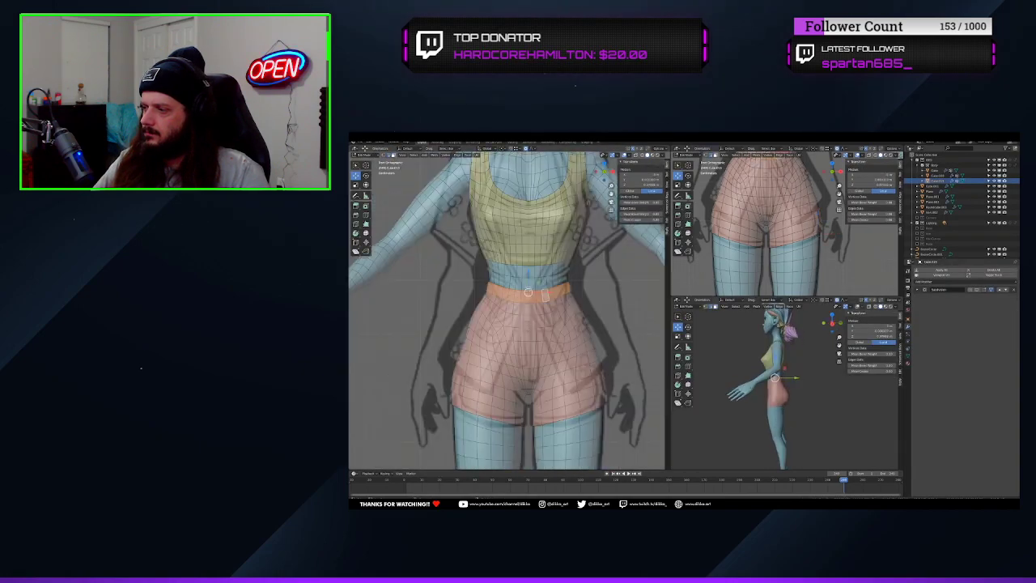
click(598, 340)
mouse_move(598, 340)
middle_down()
mouse_move(625, 333)
mouse_move(566, 324)
middle_up()
scroll(619, 334, down, 2)
Sculpt the hips and legs of the shorts to follow the reference sketch in front view
key(Tab)
click(366, 154)
click(369, 172)
middle_drag(725, 389, 797, 389)
mouse_move(534, 323)
middle_down()
mouse_move(590, 332)
mouse_move(572, 326)
mouse_move(542, 348)
mouse_move(445, 325)
mouse_move(500, 336)
middle_up()
click(357, 237)
key(KP_1)
scroll(597, 332, up, 1)
scroll(541, 346, up, 3)
key(shift+s)
drag(484, 340, 489, 383)
mouse_move(537, 391)
middle_down()
mouse_move(550, 402)
mouse_move(546, 331)
mouse_move(524, 314)
mouse_move(582, 336)
mouse_move(565, 346)
mouse_move(488, 331)
middle_up()
scroll(550, 402, up, 1)
Delete one half of the shorts and add a Mirror modifier placed above the Subdivision modifier
key(Tab)
alt+click(510, 235)
key(h)
key(l)
key(x)
key(Tab)
click(939, 281)
click(908, 331)
click(999, 297)
Slide the hem vertex on the side seam and move the vertex above it to straighten the seam
scroll(559, 342, up, 1)
scroll(502, 340, up, 1)
key(Tab)
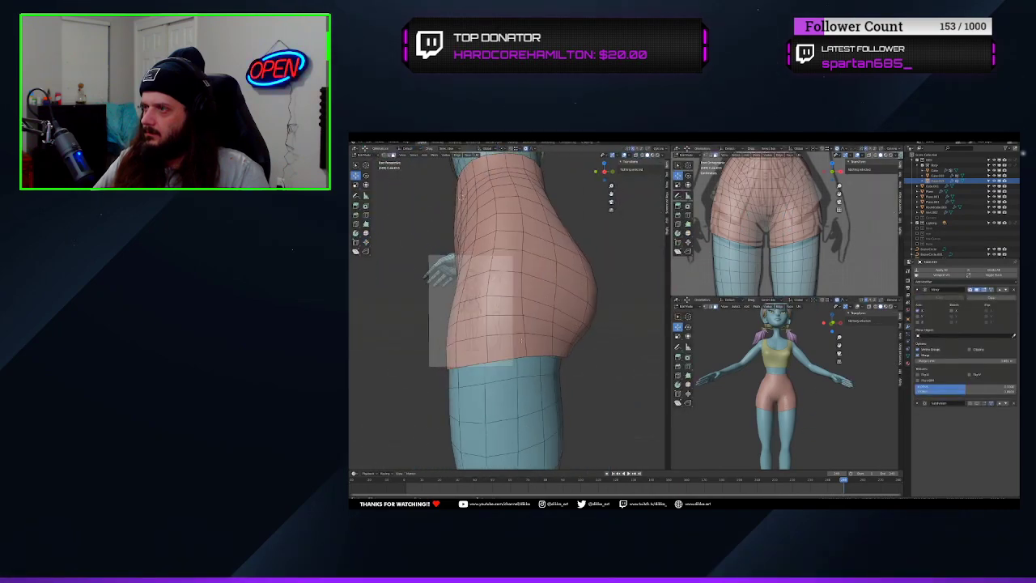
click(522, 359)
key(g)
key(g)
click(519, 314)
click(518, 297)
key(g)
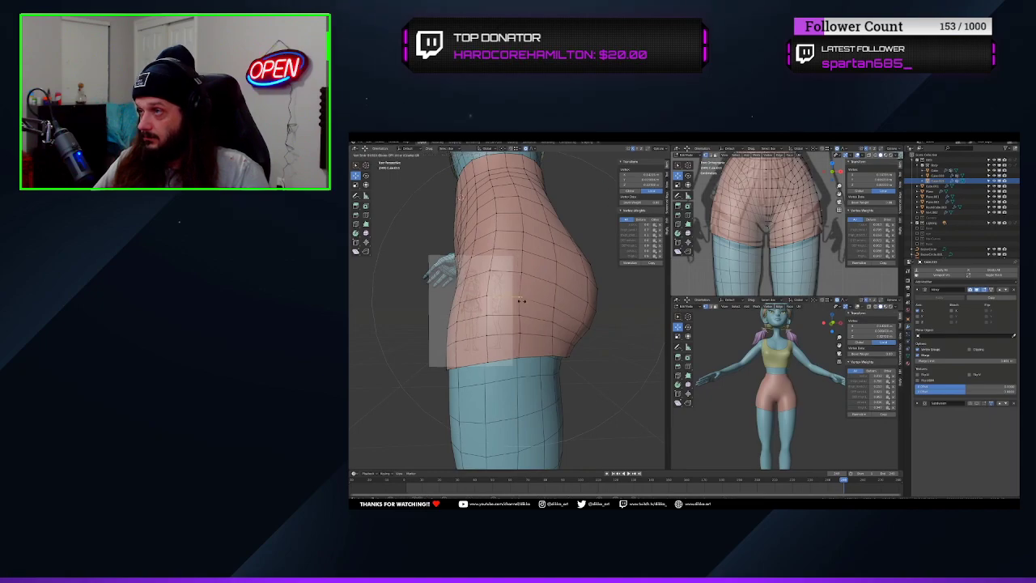
click(521, 300)
Rip the side seam's hem vertex apart along Y to open a small slit in the leg
click(520, 358)
key(v)
key(y)
click(531, 357)
click(519, 358)
Select all the faces of the shorts and try to inset them
scroll(519, 358, down, 1)
middle_drag(519, 357, 534, 387)
key(3)
click(510, 372)
key(a)
key(i)
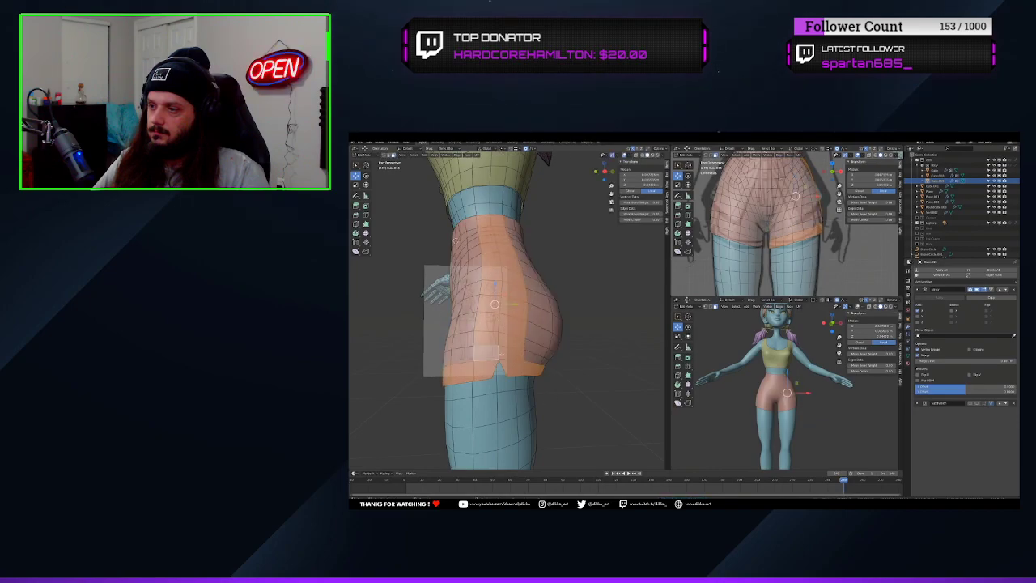
click(501, 354)
Add a loop cut running along the leg hem and around the side slit
key(2)
click(542, 397)
middle_drag(534, 388, 471, 383)
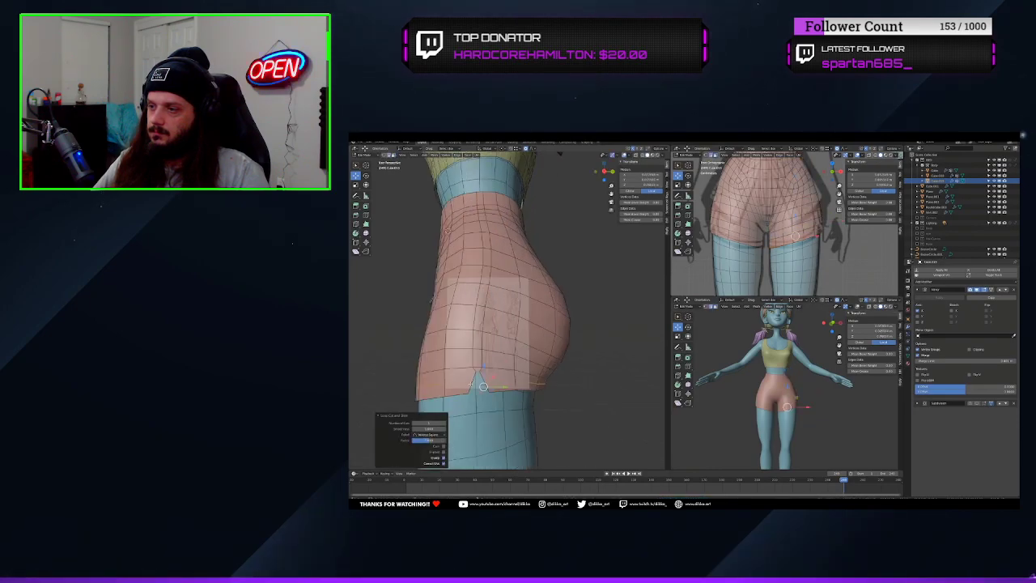
key(a)
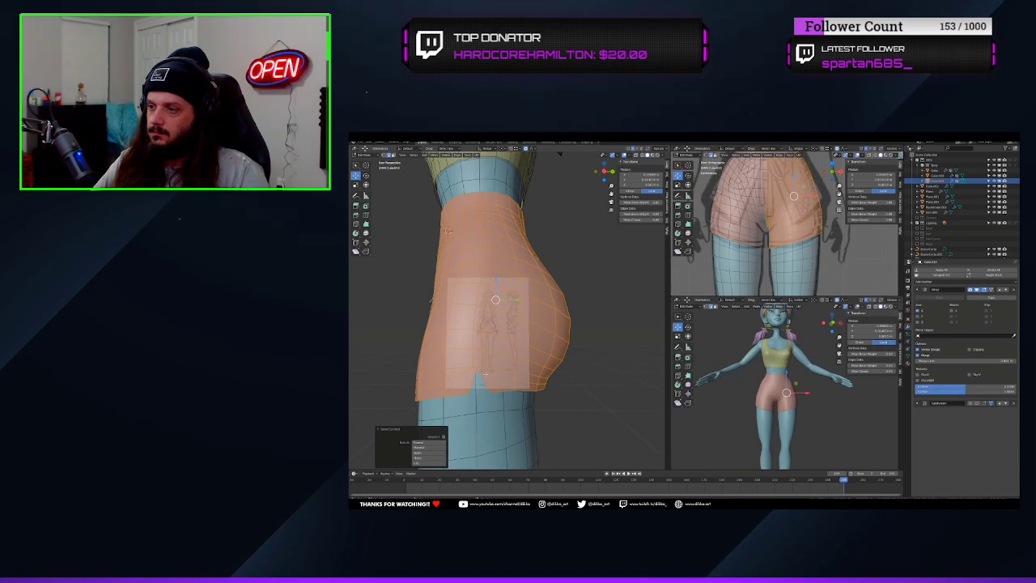
key(ctrl+Tab)
key(Tab)
click(515, 374)
key(k)
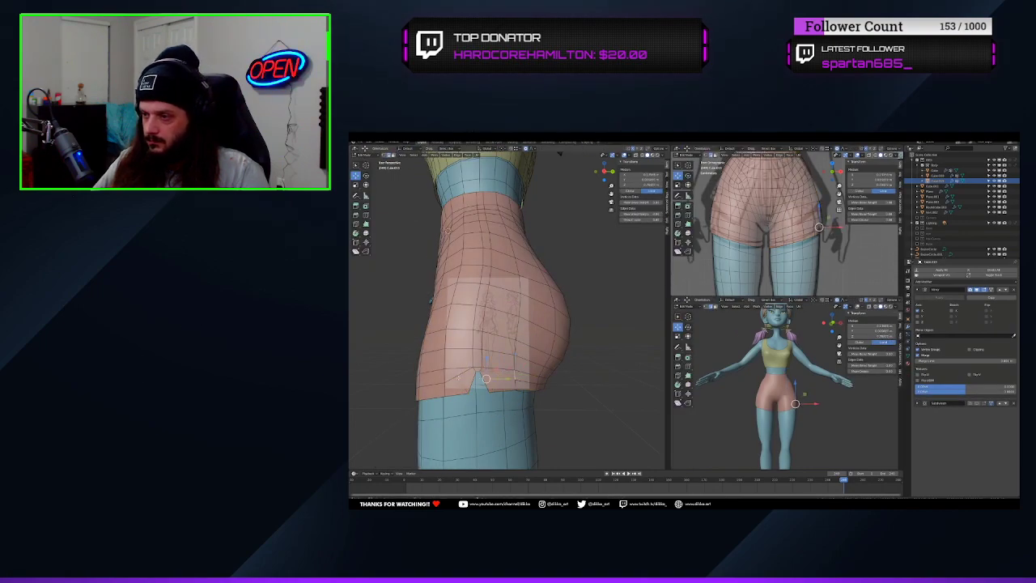
Slide the vertices beside the side slit to adjust its edges
key(1)
click(477, 373)
key(g)
key(g)
click(477, 373)
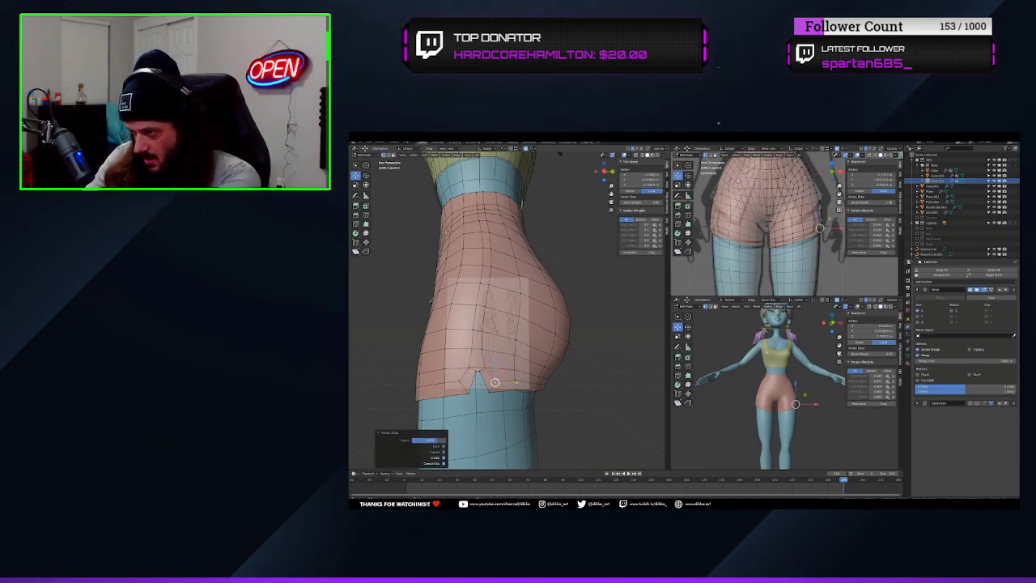
Add narrow supporting edges up the side seam from the top of the slit to the waistband
right_click(465, 358)
click(466, 361)
alt+click(540, 285)
middle_drag(477, 364, 477, 340)
Try to offset the side seam with Shrink/Fatten under proportional editing, and undo it
key(alt+s)
click(571, 437)
key(o)
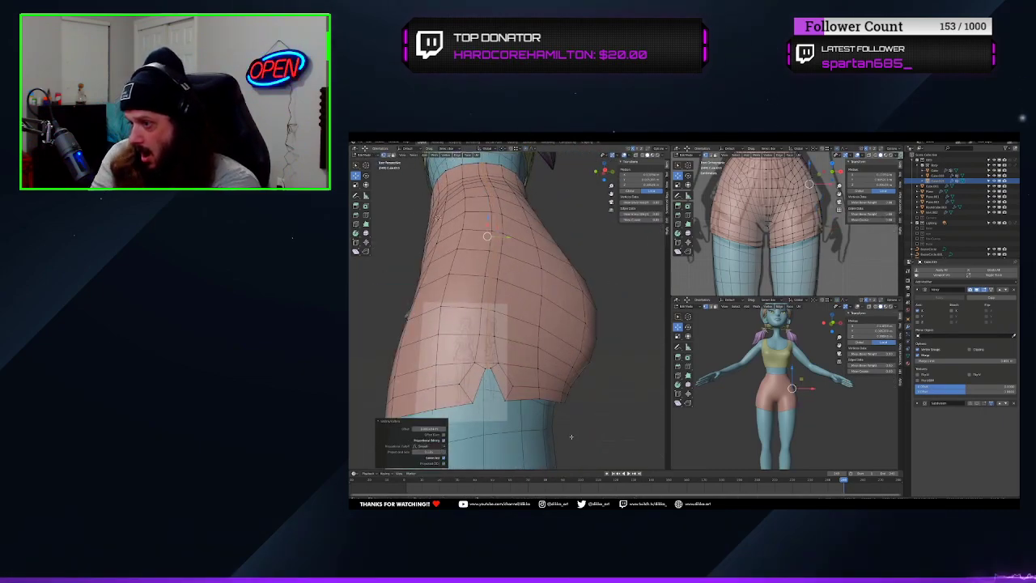
key(ctrl+z)
Try to slide the vertex at the top of the side slit, and undo the slide
scroll(485, 368, up, 2)
click(475, 400)
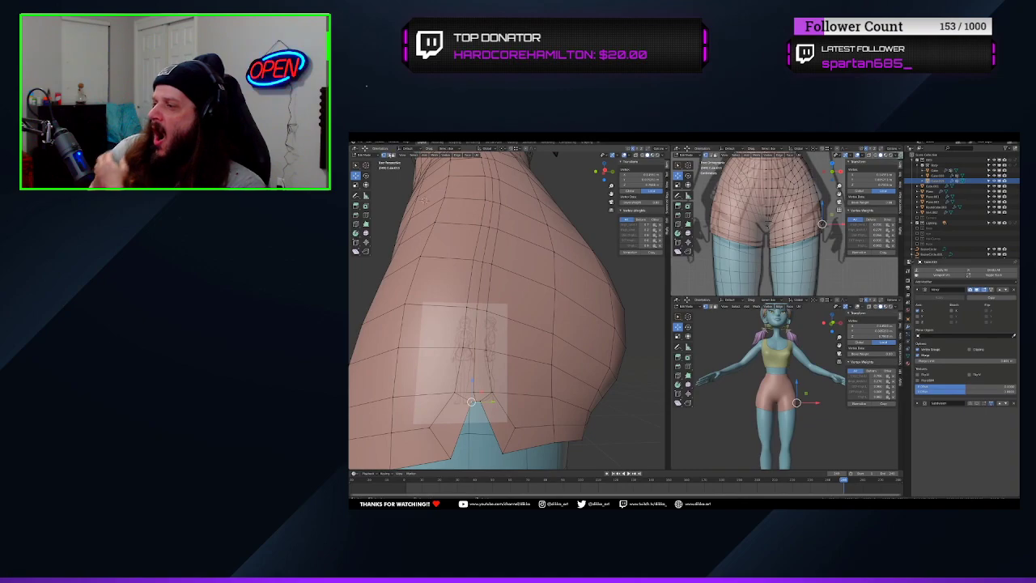
key(g)
key(g)
click(476, 398)
key(ctrl+z)
Merge the neighbouring vertices at the top of the side slit using At Last
shift+click(476, 401)
key(m)
click(491, 408)
scroll(491, 405, down, 2)
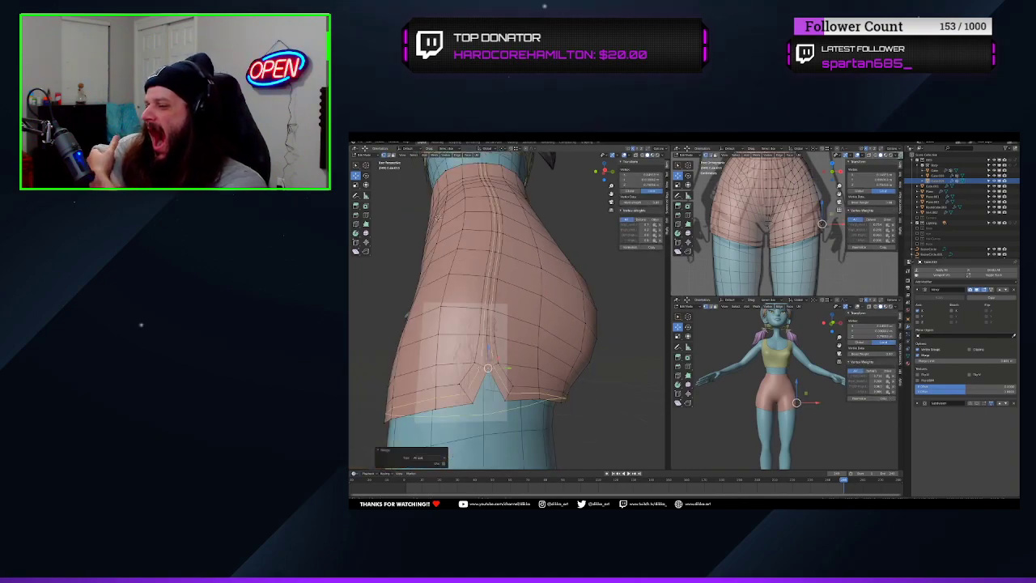
Add an edge loop along the middle of the side seam and sink it inward with Shrink/Fatten to form a groove
key(ctrl+r)
click(493, 364)
click(497, 367)
scroll(497, 367, up, 2)
alt+click(480, 367)
key(alt+s)
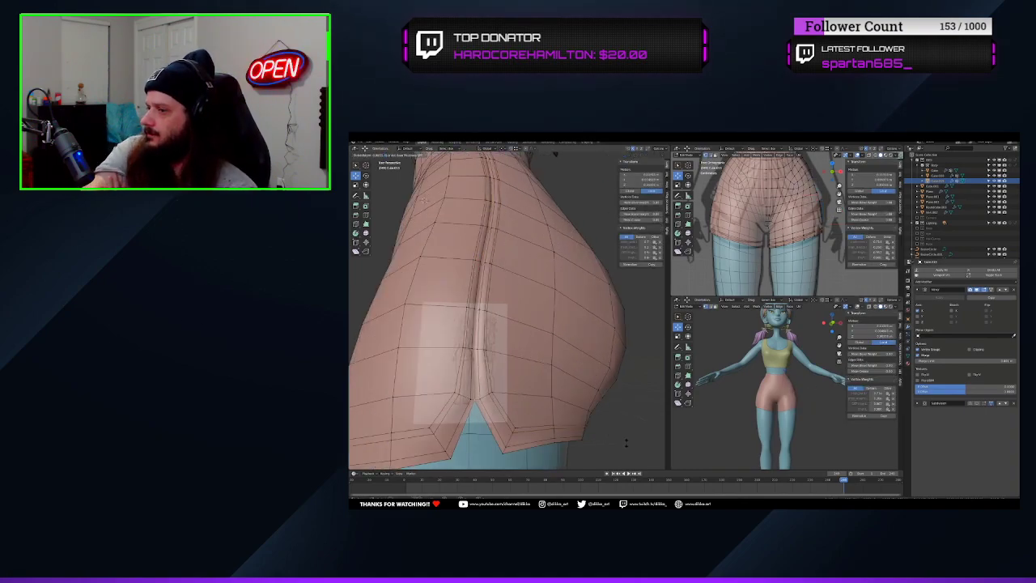
click(626, 443)
Add an edge loop along the leg hem of the shorts and offset it inward with Shrink/Fatten to crease the hem
middle_drag(744, 396, 798, 398)
middle_drag(502, 356, 579, 352)
scroll(558, 365, down, 3)
key(ctrl+r)
click(578, 409)
click(579, 411)
key(alt+s)
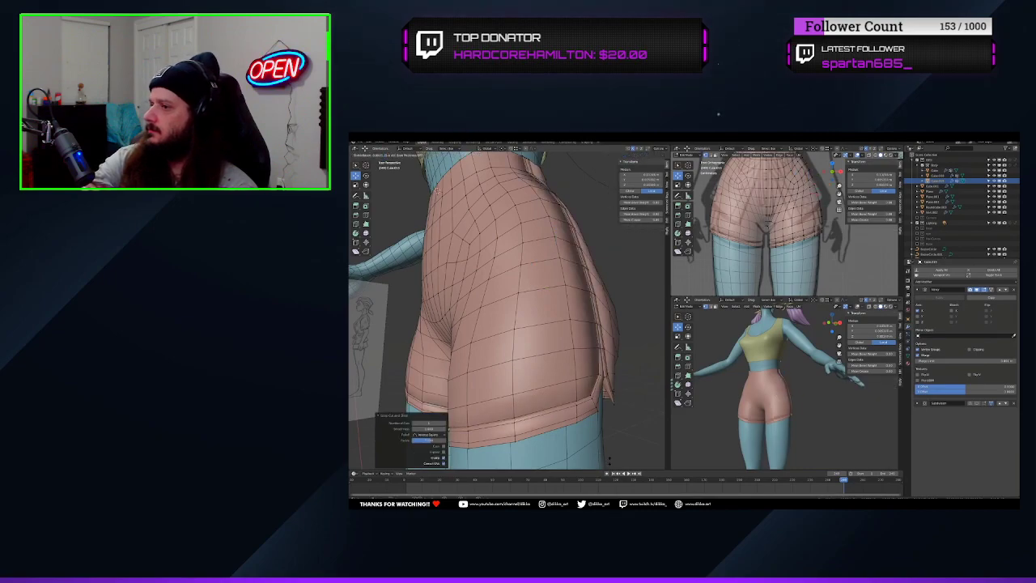
middle_drag(769, 388, 798, 384)
Offset the edge loop below the waistband inward with Shrink/Fatten to form a crease around the waist
scroll(797, 385, up, 2)
middle_drag(518, 340, 538, 318)
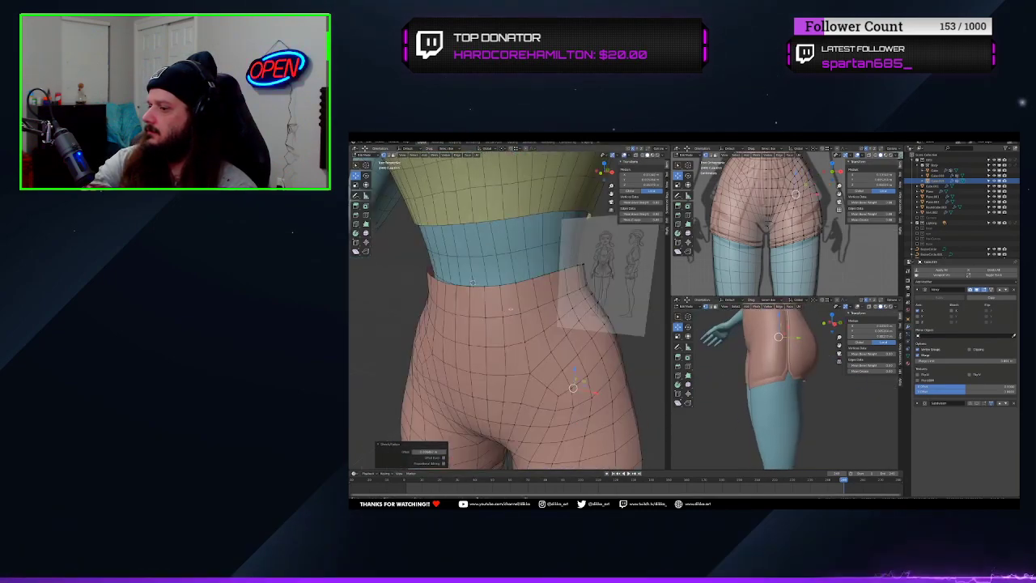
scroll(539, 318, up, 2)
key(alt+s)
click(534, 319)
middle_drag(769, 381, 781, 389)
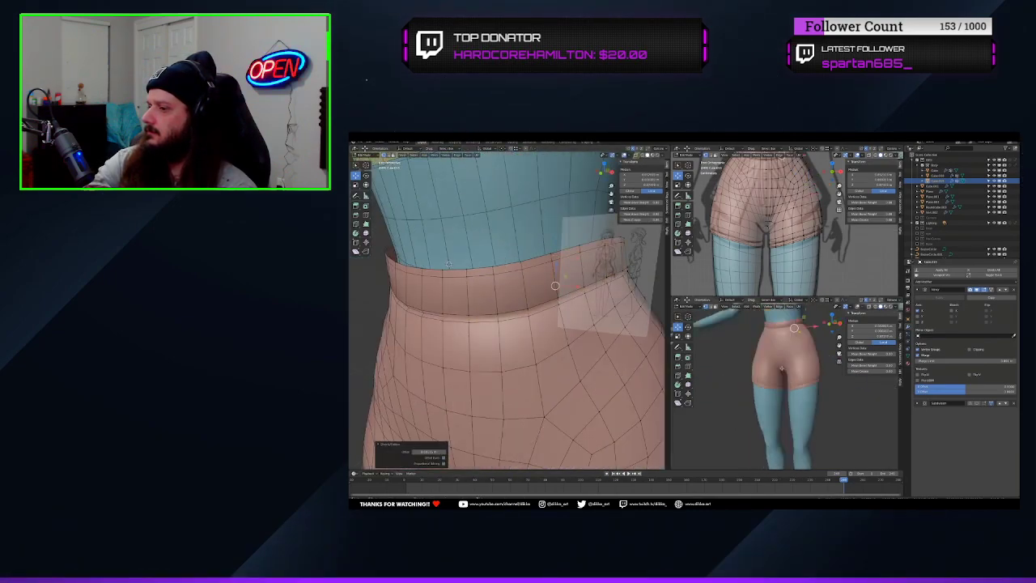
middle_drag(518, 340, 485, 336)
mouse_move(777, 380)
middle_down()
mouse_move(746, 365)
mouse_move(780, 379)
middle_up()
middle_drag(485, 336, 548, 313)
Leave Edit Mode on the shorts and switch them to Sculpt Mode
key(ctrl+Tab)
key(ctrl+Tab)
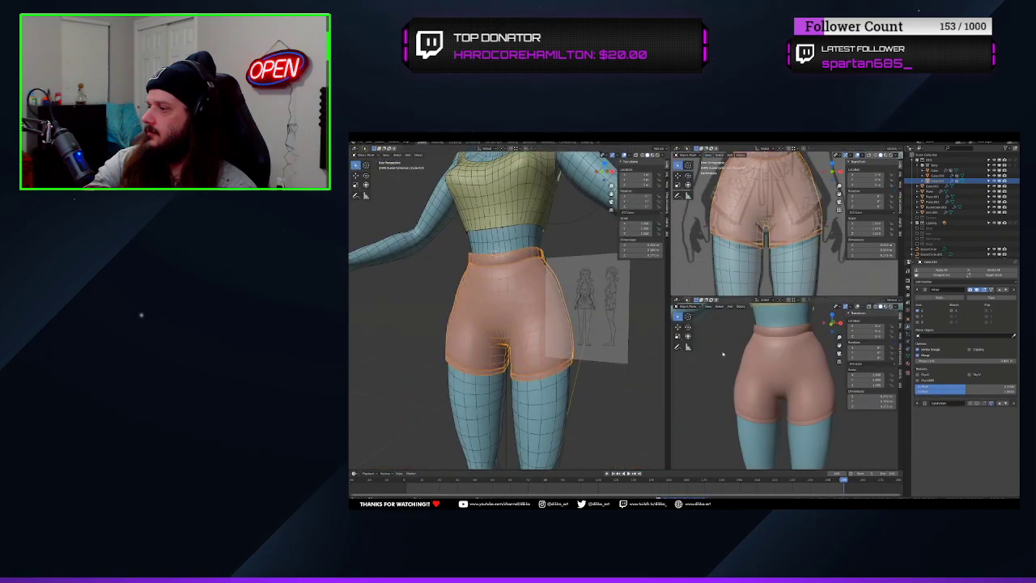
middle_drag(550, 356, 574, 364)
scroll(574, 364, down, 2)
scroll(534, 323, up, 4)
click(521, 176)
key(ctrl+Tab)
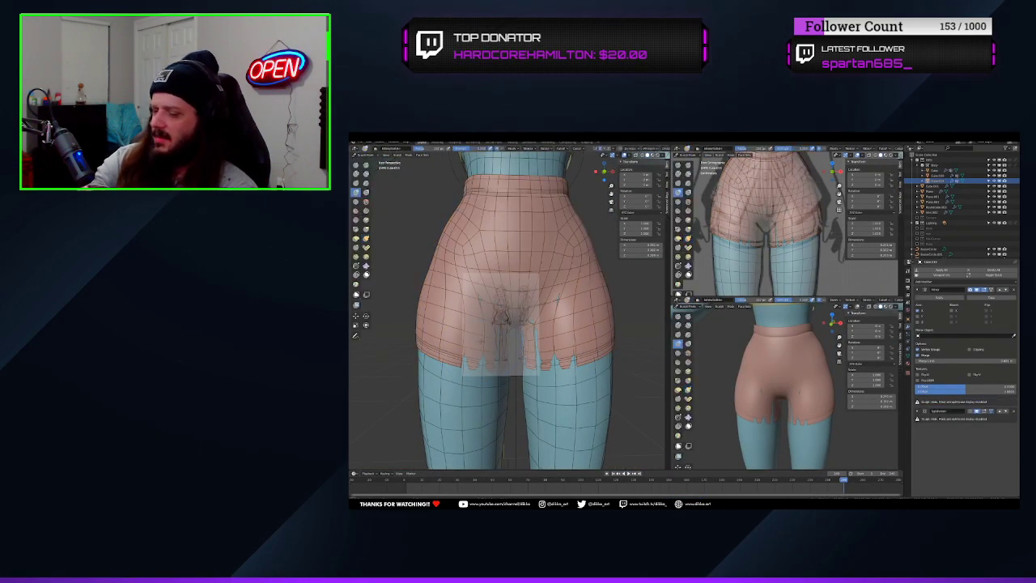
click(754, 259)
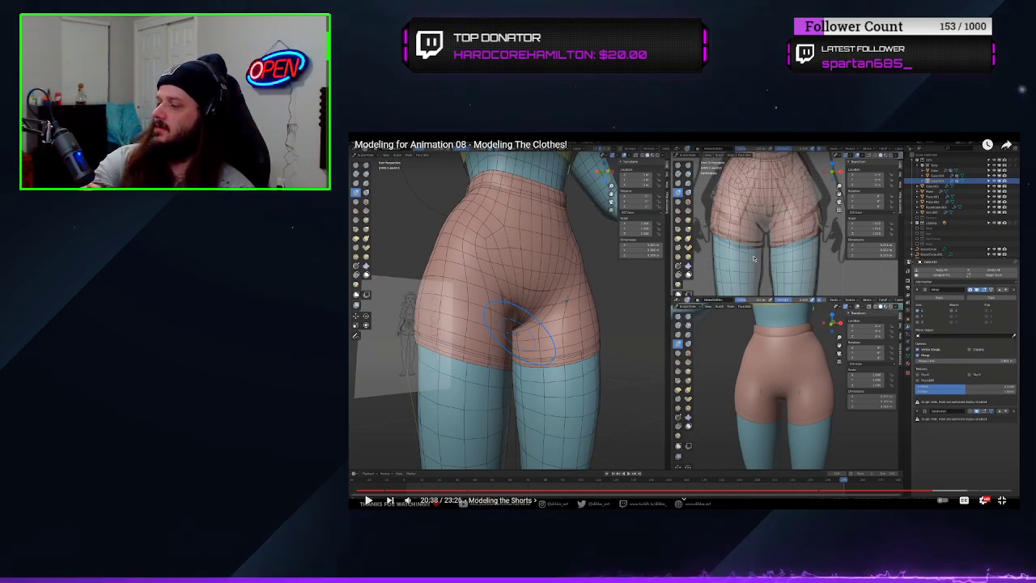
click(753, 259)
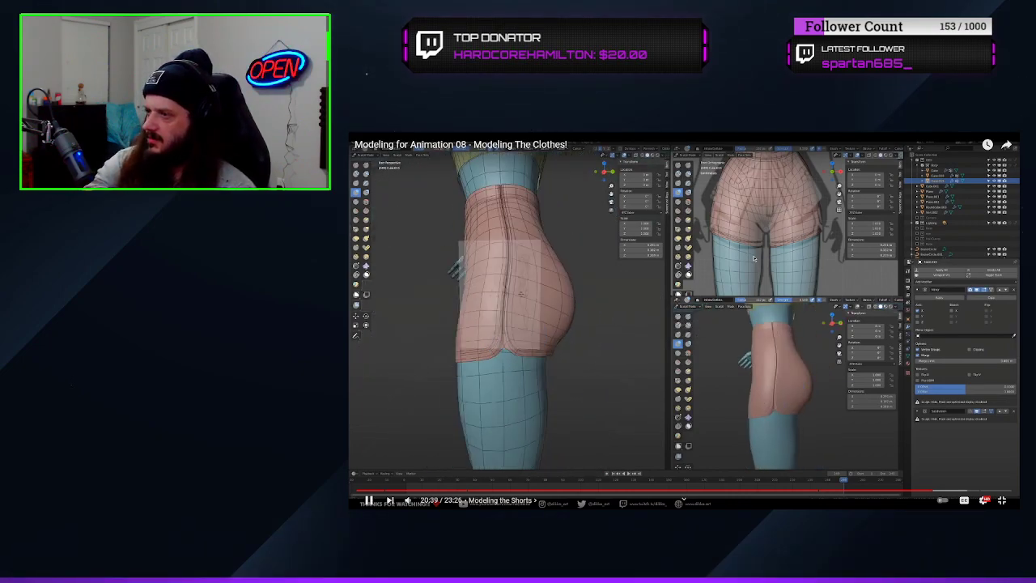
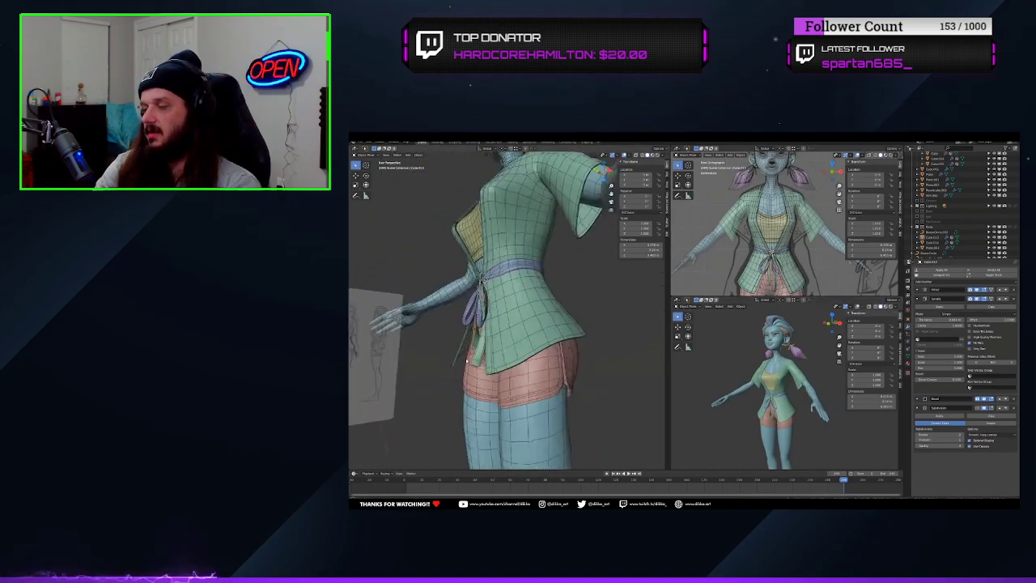
click(754, 257)
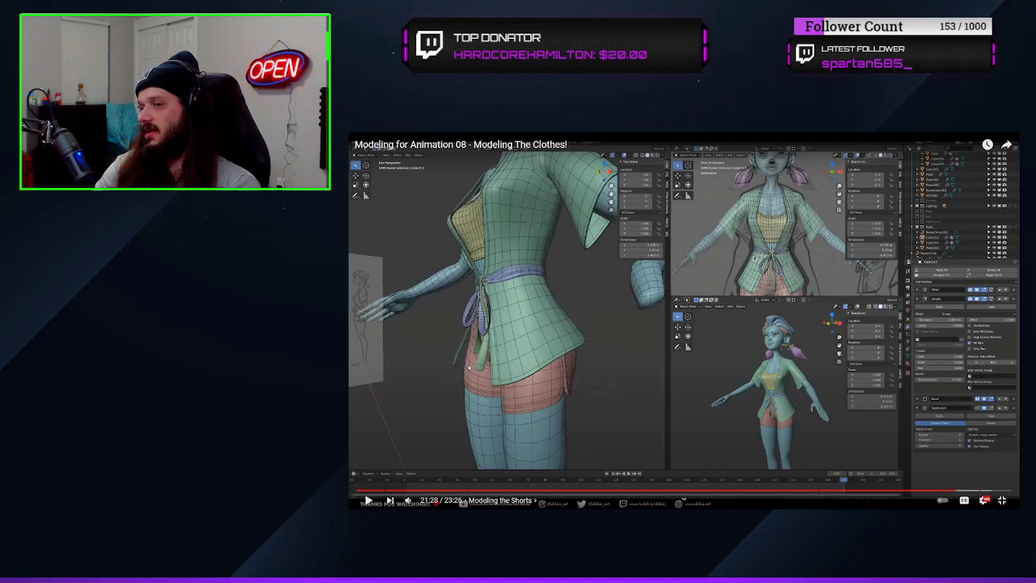
click(754, 257)
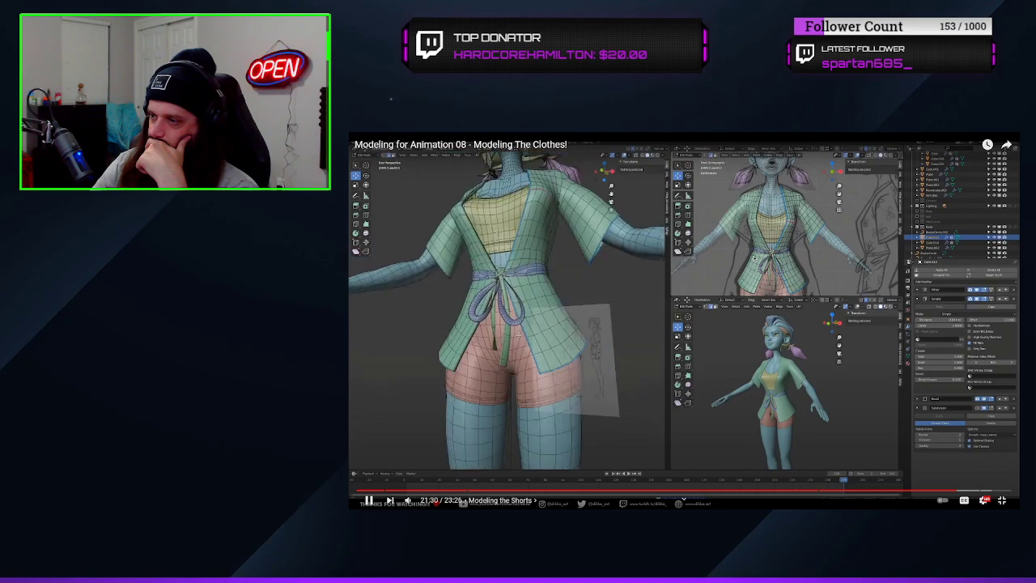
Offset the new edge loop along the robe's front opening with Shrink/Fatten to crease the trim, and leave Edit Mode
scroll(591, 419, up, 3)
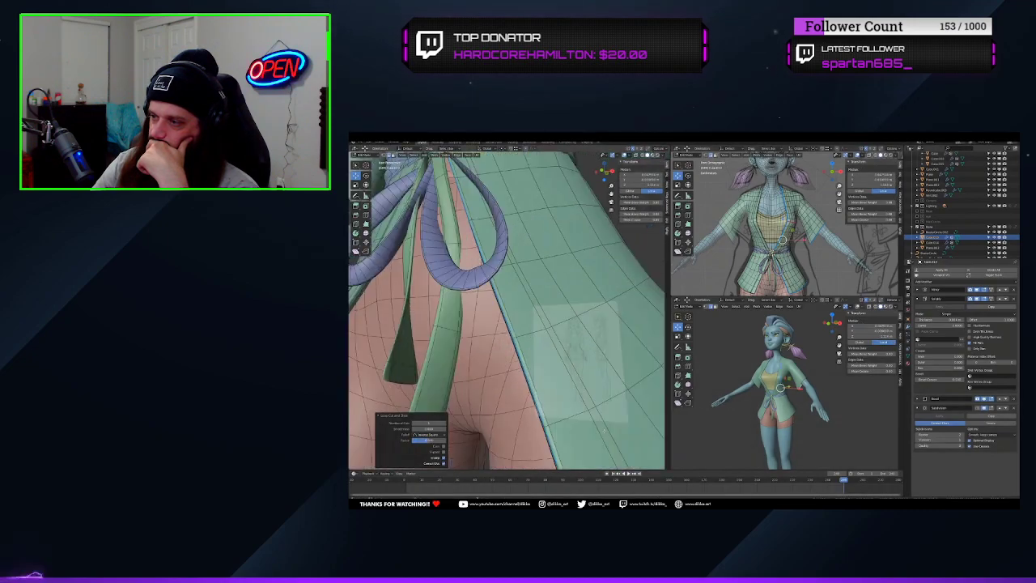
middle_drag(594, 421, 535, 421)
key(alt+s)
click(584, 437)
scroll(551, 412, down, 5)
key(Tab)
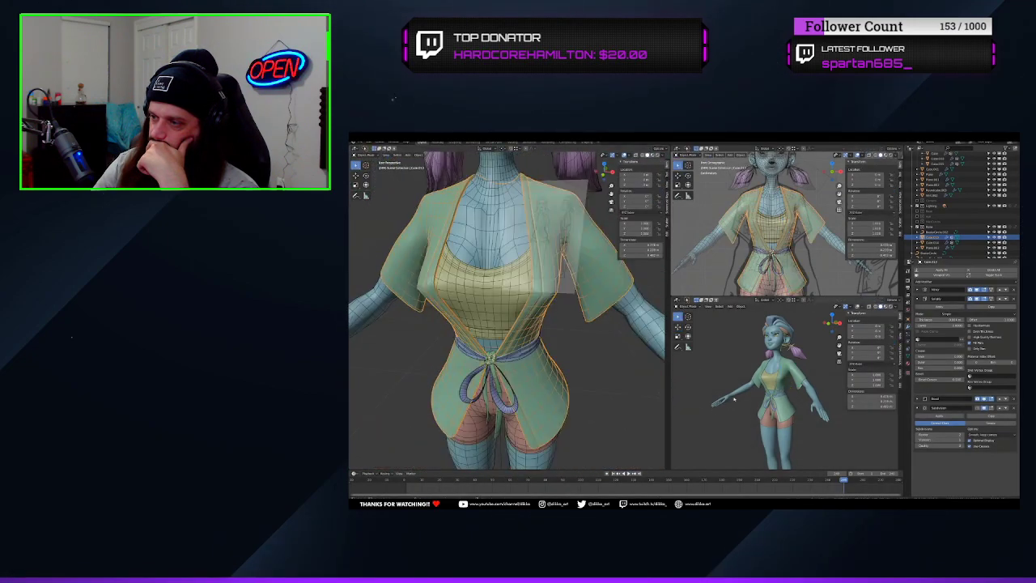
Enter Edit Mode on the robe, add an edge loop around the shoulder where the sleeve joins, and offset it with Shrink/Fatten
scroll(781, 389, up, 4)
middle_drag(789, 389, 732, 381)
shift+middle_drag(556, 243, 520, 341)
scroll(521, 341, up, 4)
scroll(521, 341, up, 2)
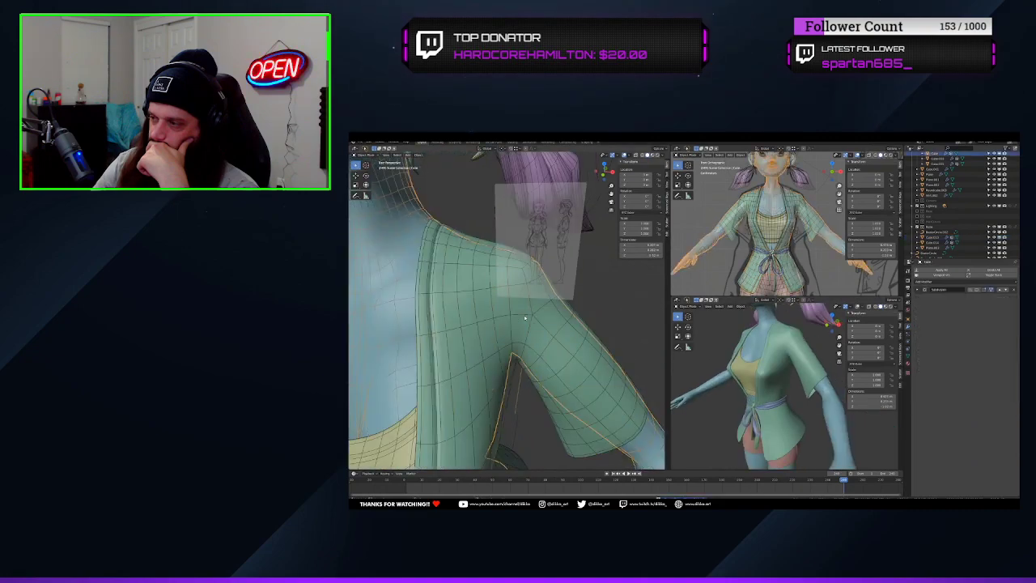
key(Tab)
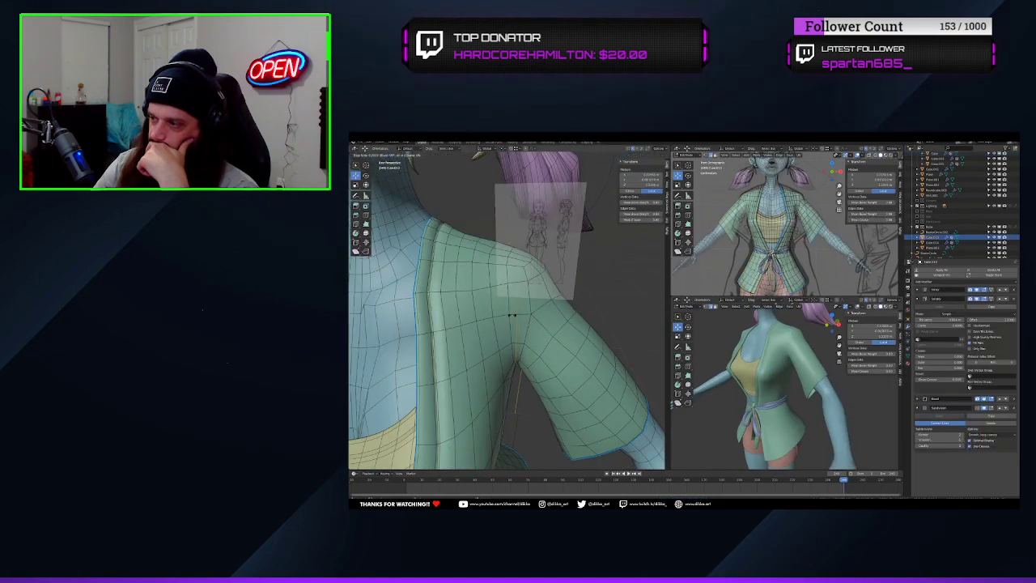
click(511, 315)
scroll(511, 315, up, 2)
middle_drag(512, 315, 517, 306)
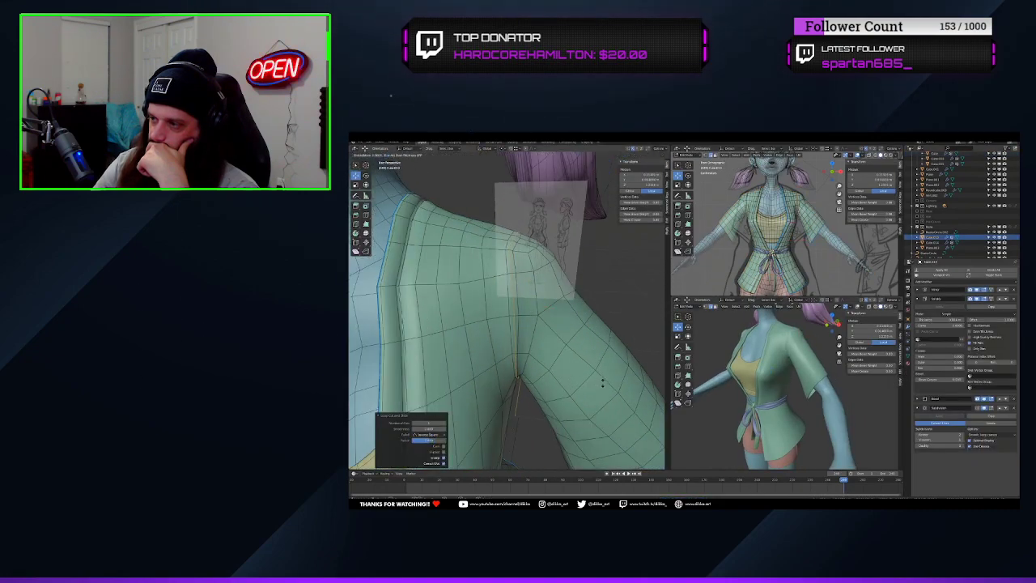
click(581, 375)
Slide the shoulder seam loop along the surface, add another edge loop beside it, and offset that loop with Shrink/Fatten
key(g)
key(g)
click(534, 321)
scroll(533, 319, up, 2)
key(ctrl+r)
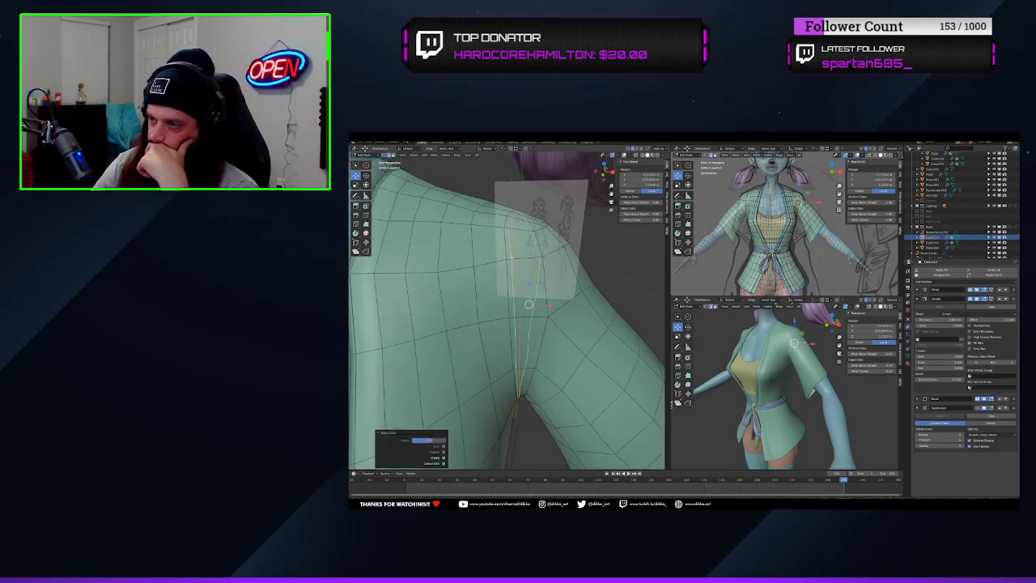
click(529, 317)
click(529, 317)
key(alt+s)
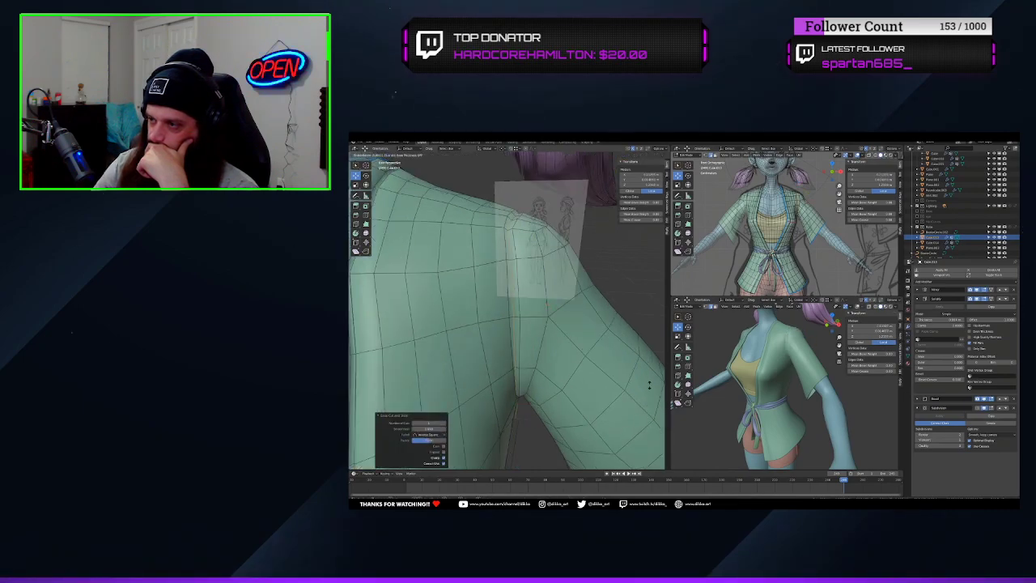
click(650, 385)
Slide the edge loop closer to the shoulder seam and adjust its depth with Shrink/Fatten to sharpen the crease, finishing in Object Mode
key(Tab)
key(Tab)
scroll(589, 385, up, 2)
middle_drag(588, 385, 522, 381)
key(g)
key(g)
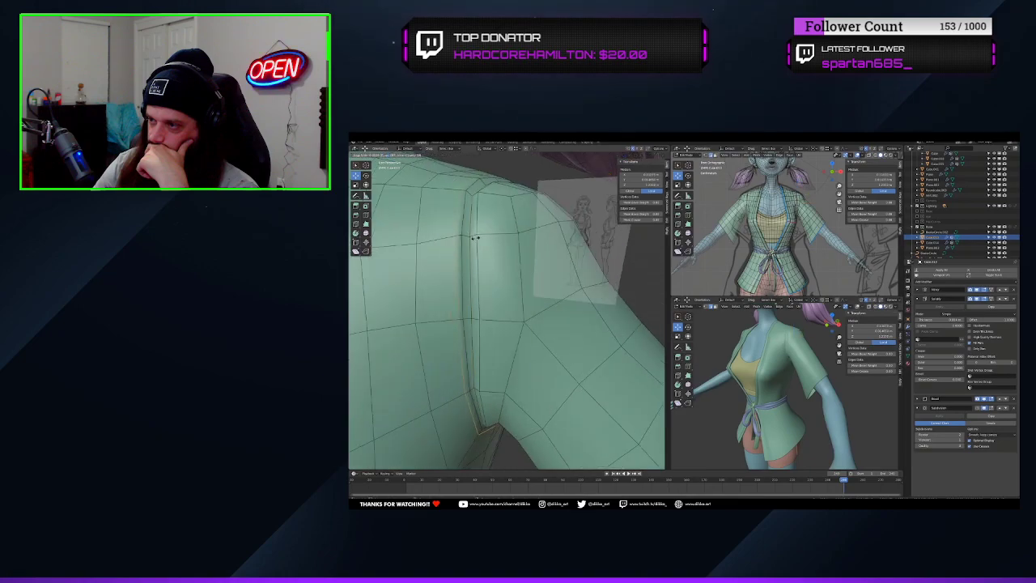
click(476, 237)
key(alt+s)
click(482, 236)
key(Tab)
Try to build a side seam on the robe from an edge loop offset with Shrink/Fatten and a second loop slid beside it
mouse_move(698, 384)
middle_down()
mouse_move(766, 389)
mouse_move(819, 318)
mouse_move(706, 374)
middle_up()
scroll(515, 387, down, 7)
mouse_move(515, 387)
middle_down()
mouse_move(522, 362)
mouse_move(521, 387)
middle_up()
key(Tab)
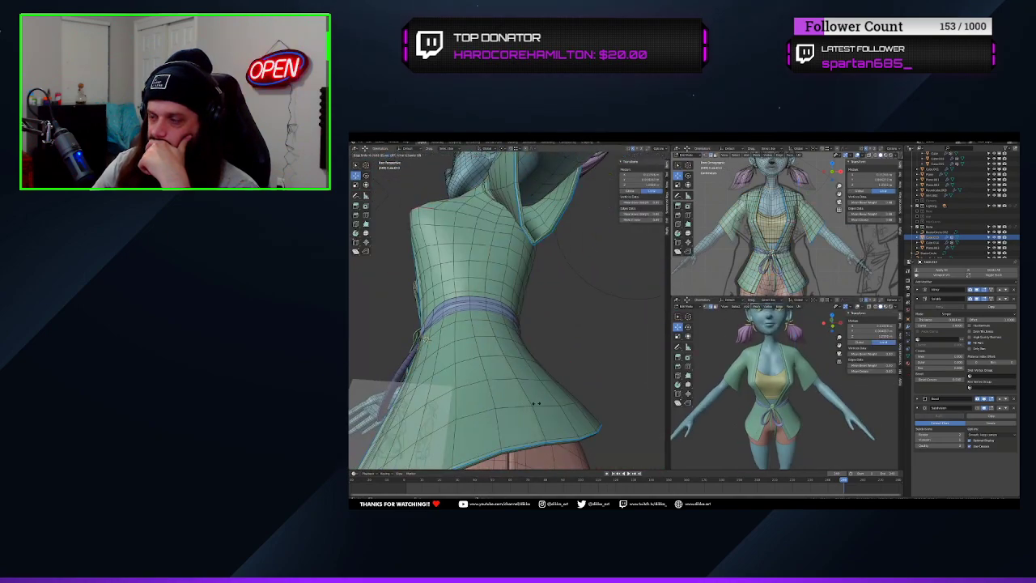
click(535, 407)
alt+click(540, 421)
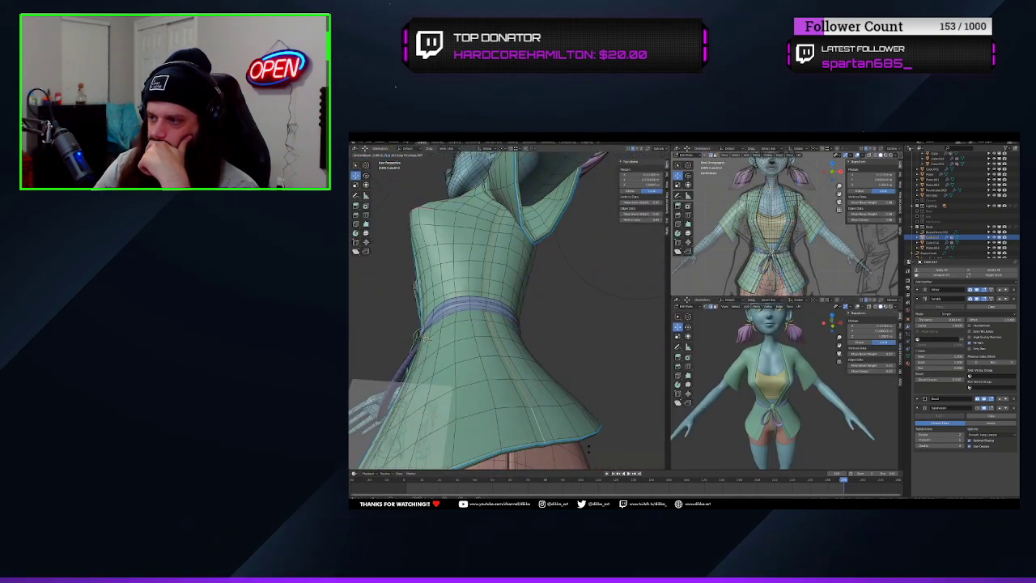
click(579, 445)
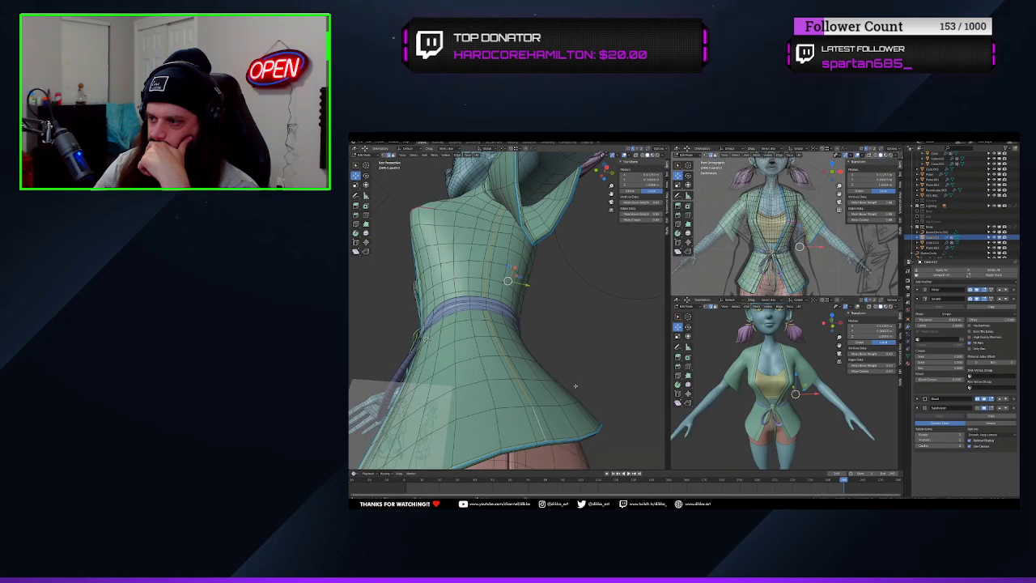
click(542, 414)
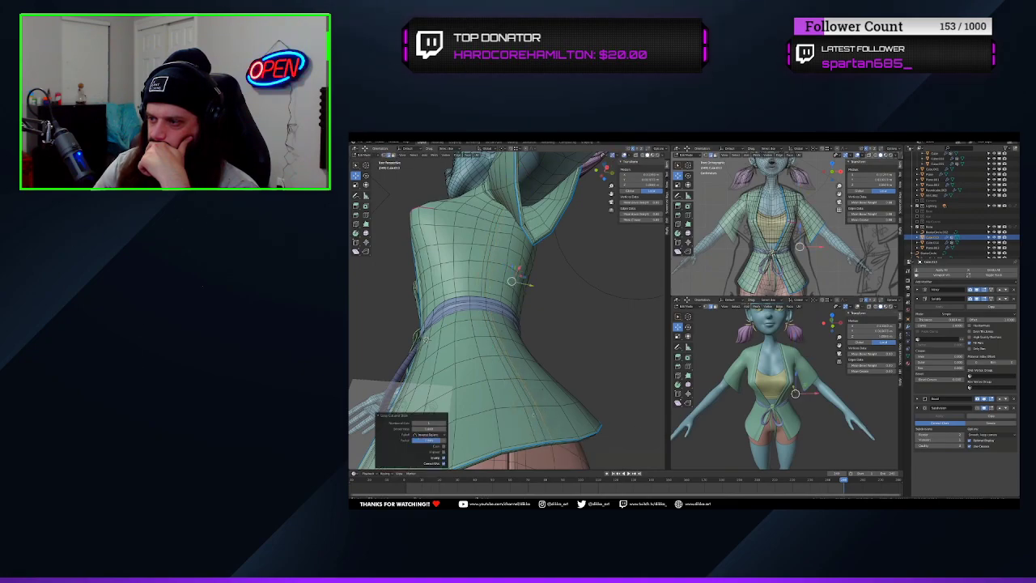
alt+click(523, 409)
key(g)
key(g)
click(524, 417)
Try to deepen the robe's side seam with Shrink/Fatten and an extra edge loop, and undo the change
middle_drag(526, 413, 558, 388)
middle_drag(817, 392, 753, 392)
middle_drag(518, 365, 485, 389)
alt+click(488, 387)
middle_drag(550, 421, 583, 435)
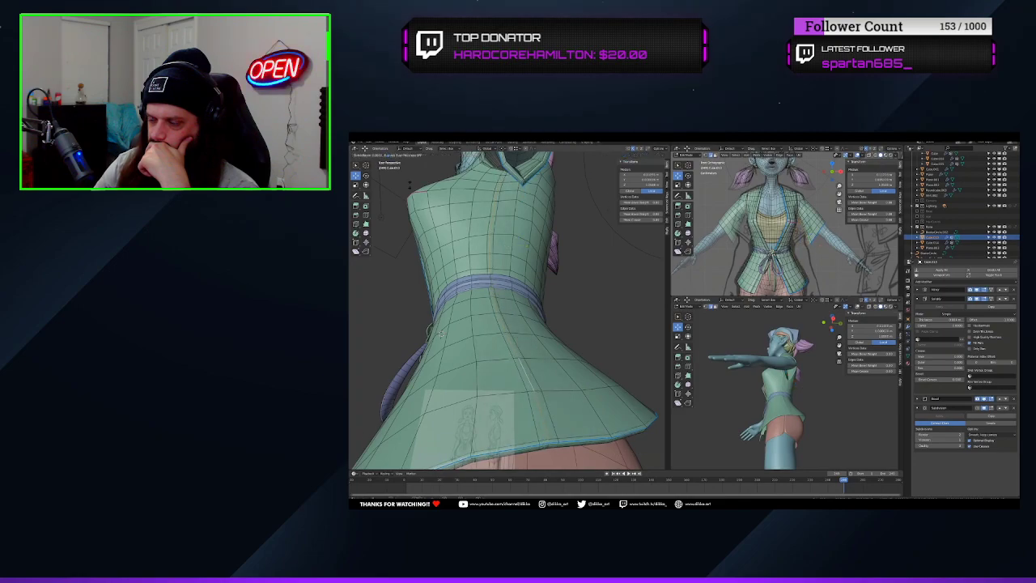
click(410, 196)
middle_drag(454, 268, 518, 356)
key(ctrl+r)
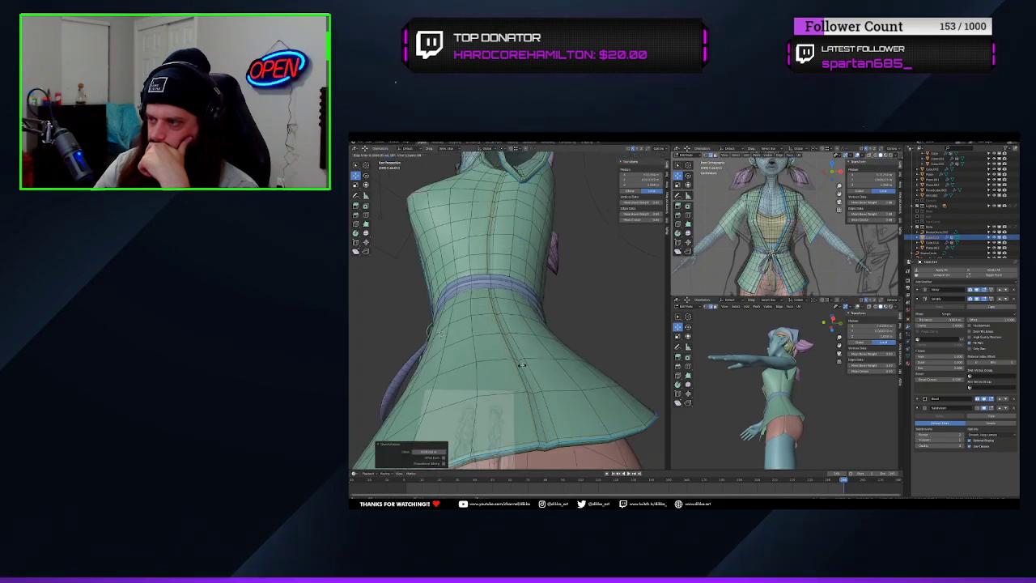
click(534, 393)
key(ctrl+z)
middle_drag(534, 392, 526, 390)
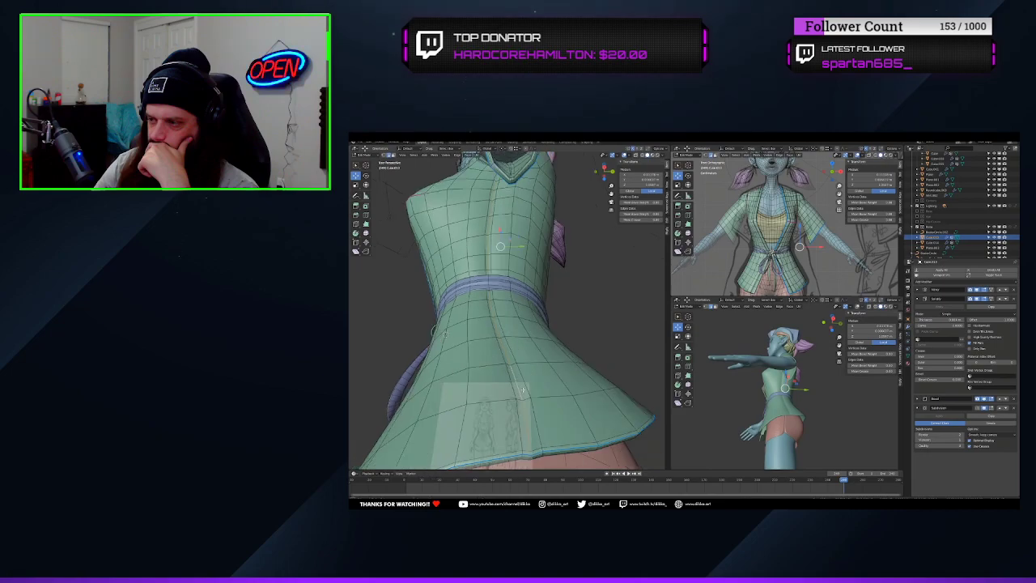
Try a single vertical edge loop down the side of the robe and offset it with Shrink/Fatten
alt+click(525, 387)
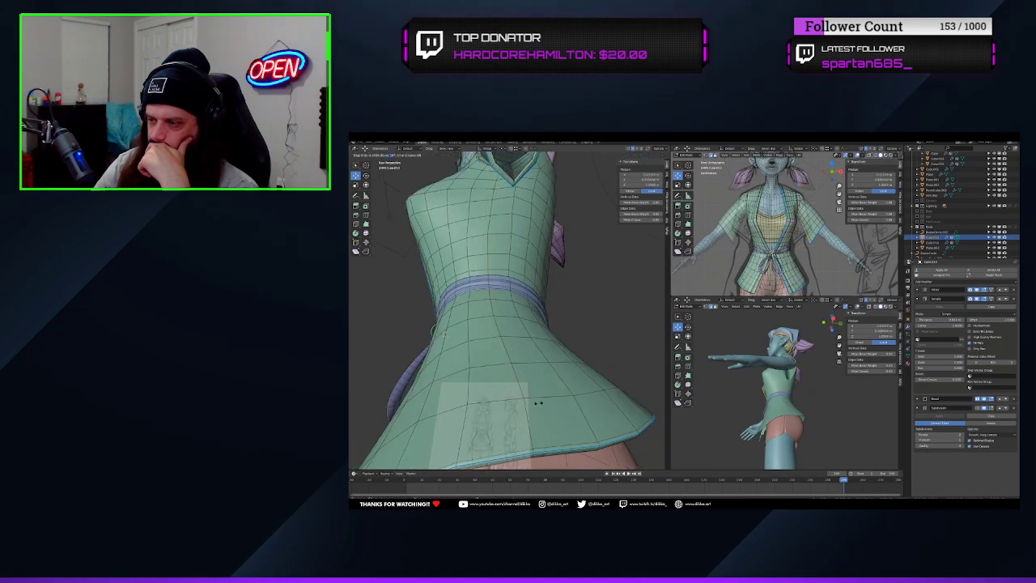
click(538, 403)
key(ctrl+r)
click(517, 399)
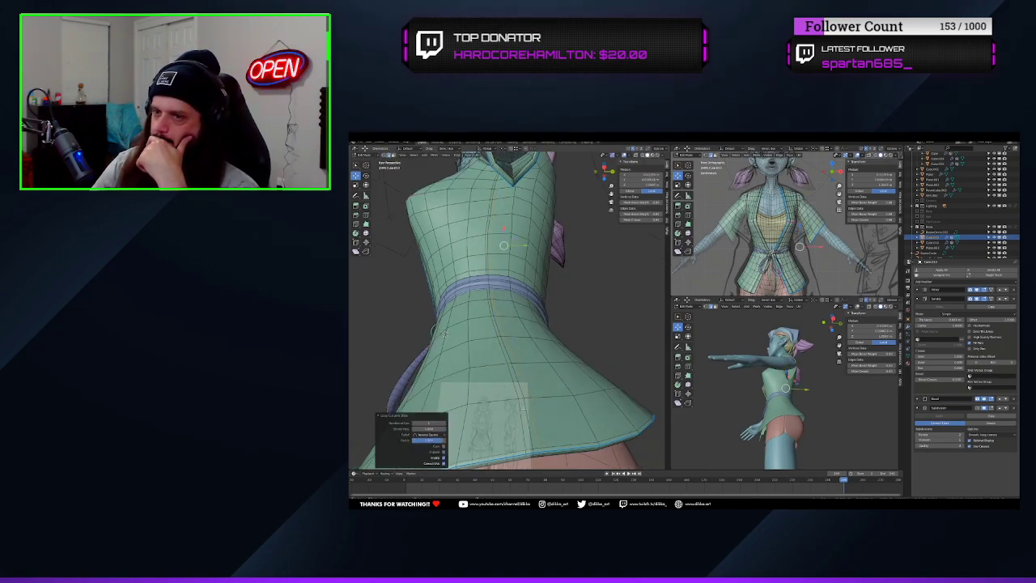
alt+click(524, 407)
key(alt+s)
click(534, 454)
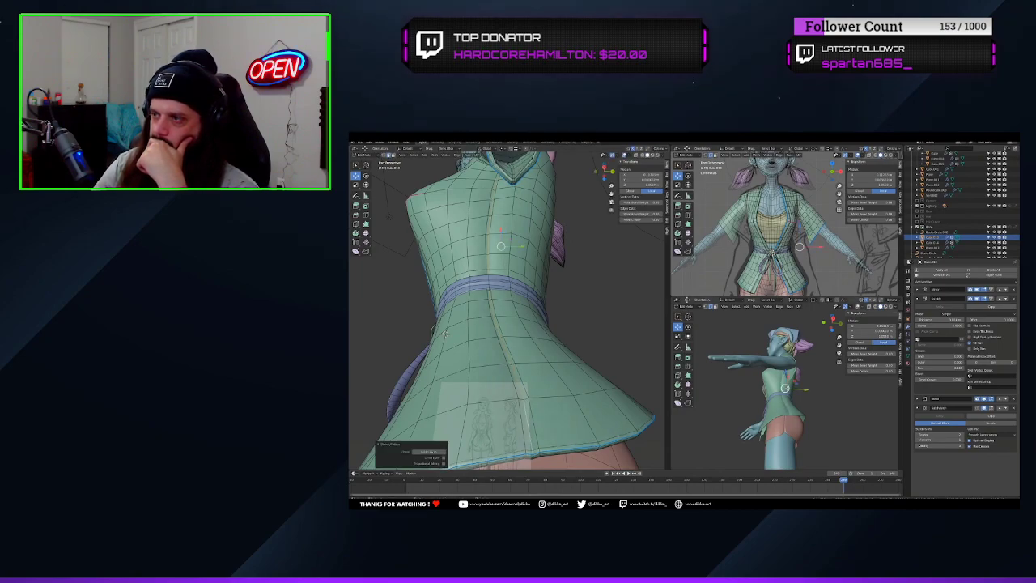
Try adding a neighbouring edge loop along the robe's side seam and reshaping the crease with Shrink/Fatten
key(ctrl+r)
click(521, 402)
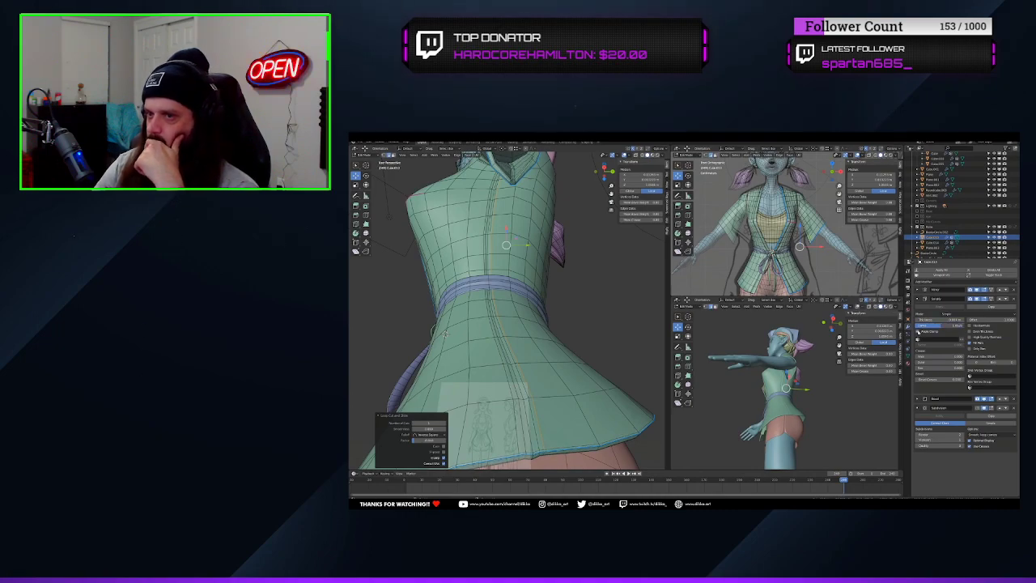
middle_drag(545, 351, 534, 368)
scroll(778, 405, up, 7)
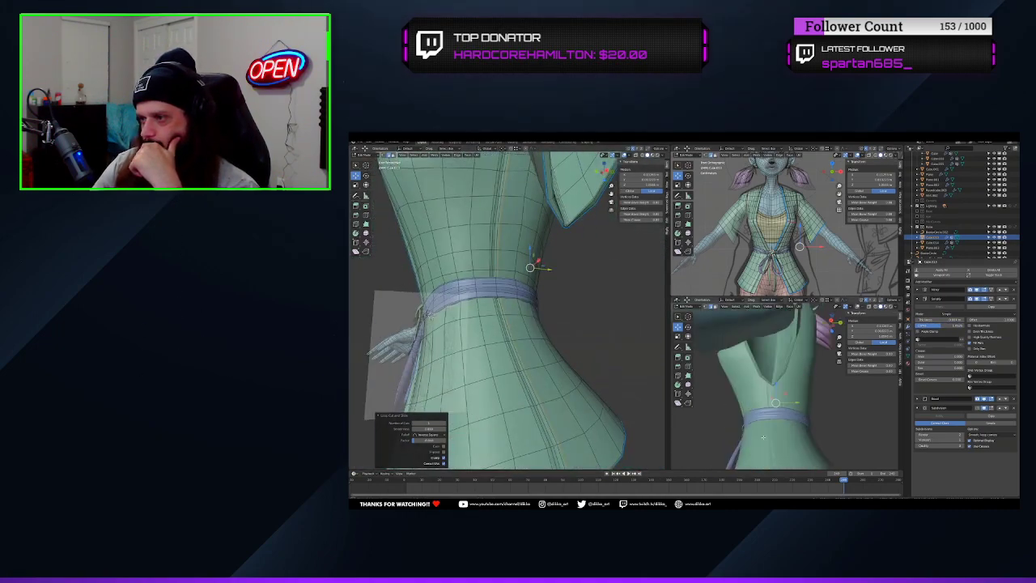
shift+middle_drag(773, 454, 783, 389)
scroll(538, 404, down, 4)
middle_drag(538, 404, 526, 348)
alt+click(508, 389)
key(alt+s)
click(603, 449)
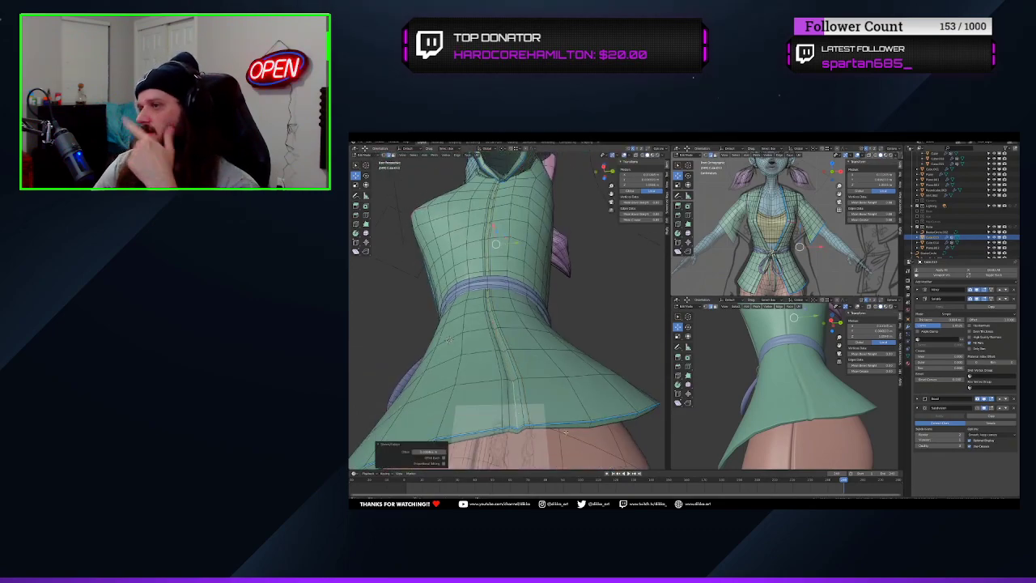
alt+click(510, 404)
key(alt+s)
click(581, 437)
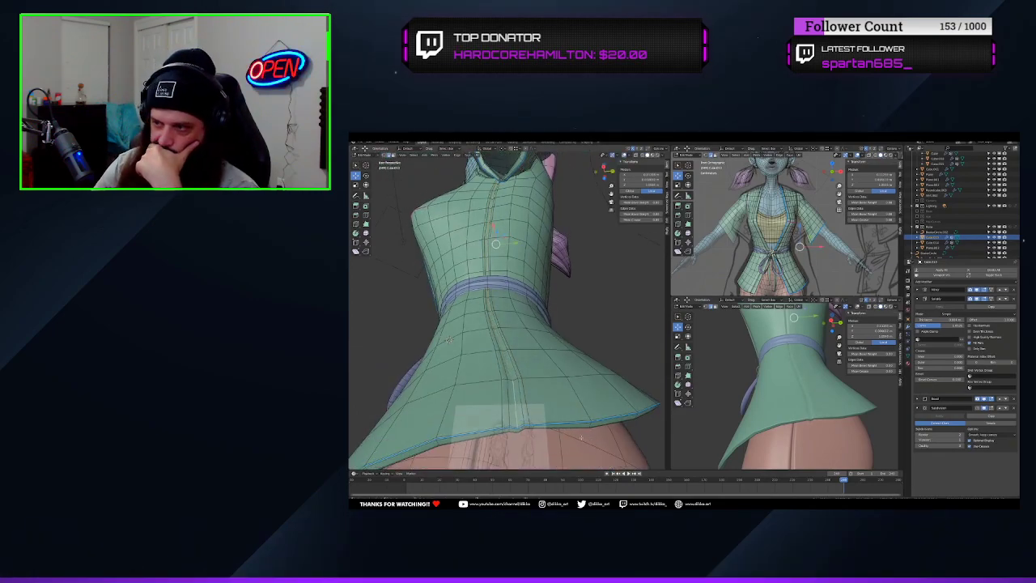
Add a vertical edge loop down the side of the robe, without sliding it, and sink it inward with Shrink/Fatten
key(ctrl+r)
click(448, 340)
right_click(448, 340)
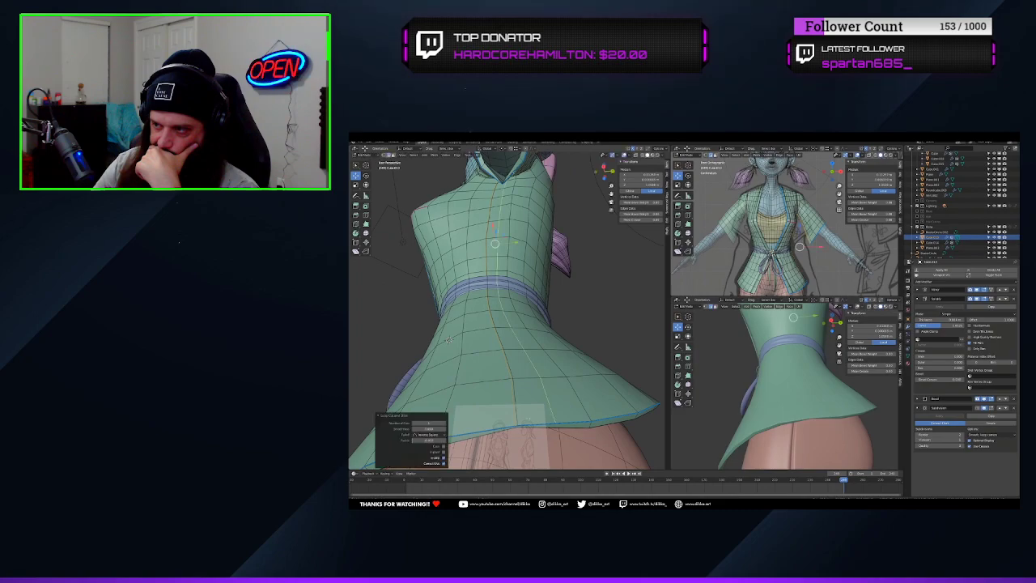
key(alt+s)
click(507, 426)
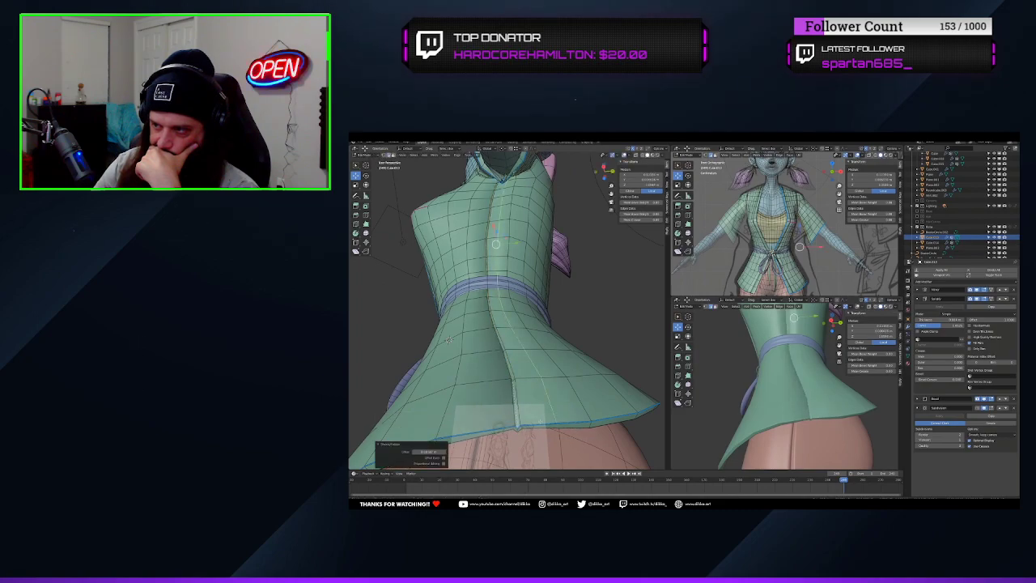
Add supporting edge loops close to the robe's side groove to tighten the seam, and leave Edit Mode
key(ctrl+r)
click(537, 429)
right_click(537, 429)
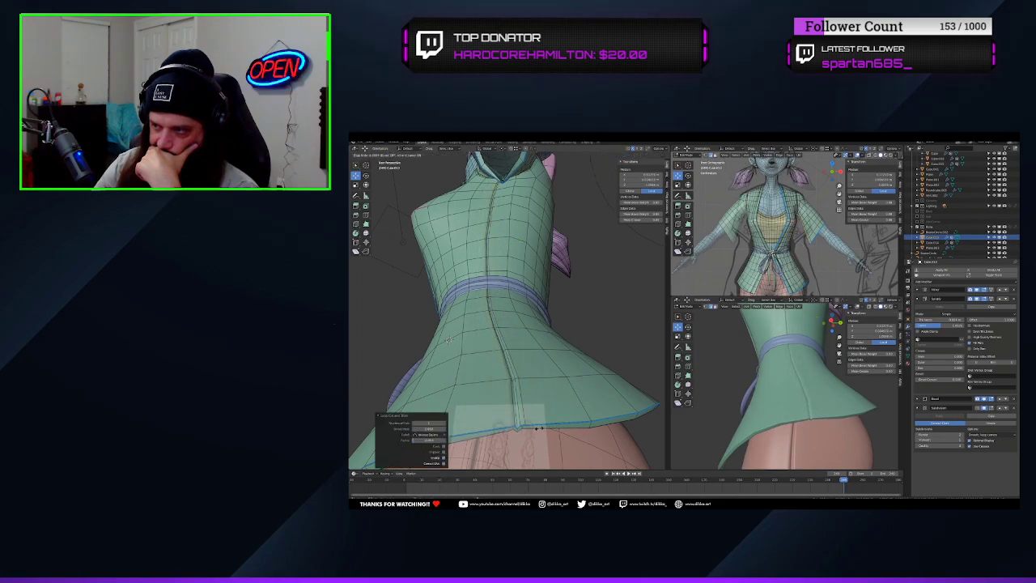
click(539, 428)
middle_drag(866, 389, 811, 403)
key(Tab)
Show the character in rendered shading and check the finished clothes from the front and through the camera
scroll(795, 403, down, 6)
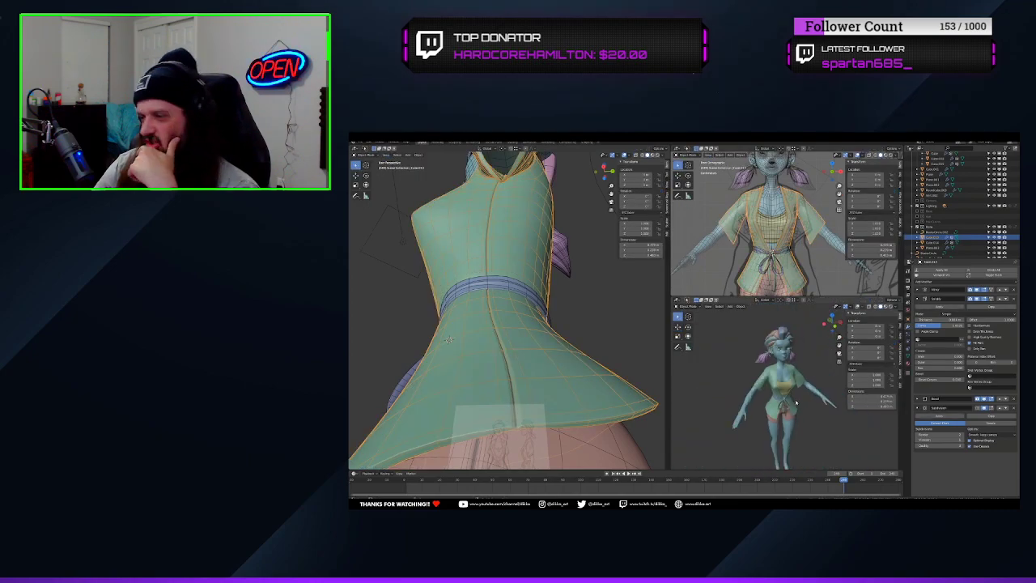
key(z)
scroll(777, 411, up, 3)
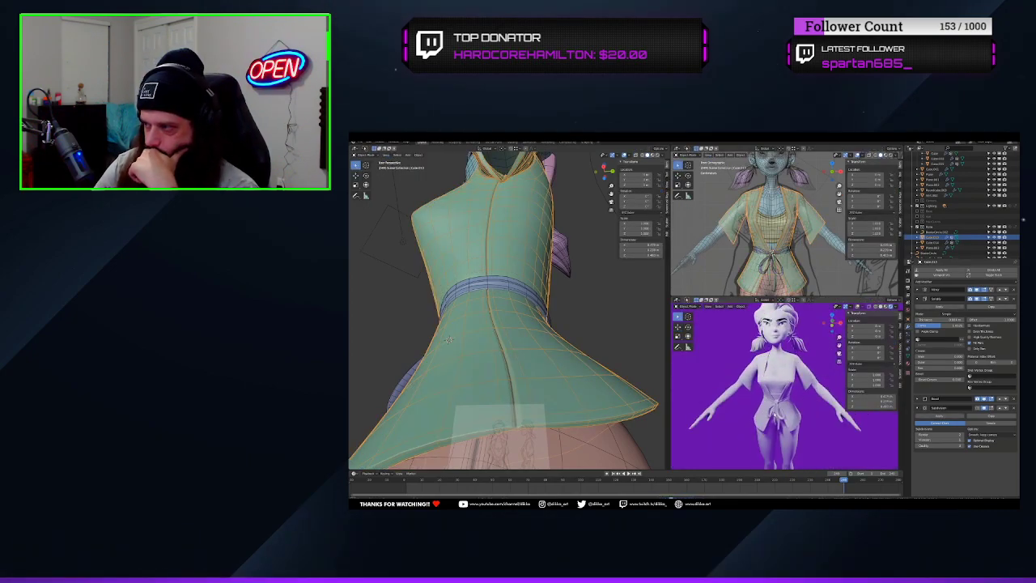
middle_drag(777, 412, 852, 408)
key(KP_0)
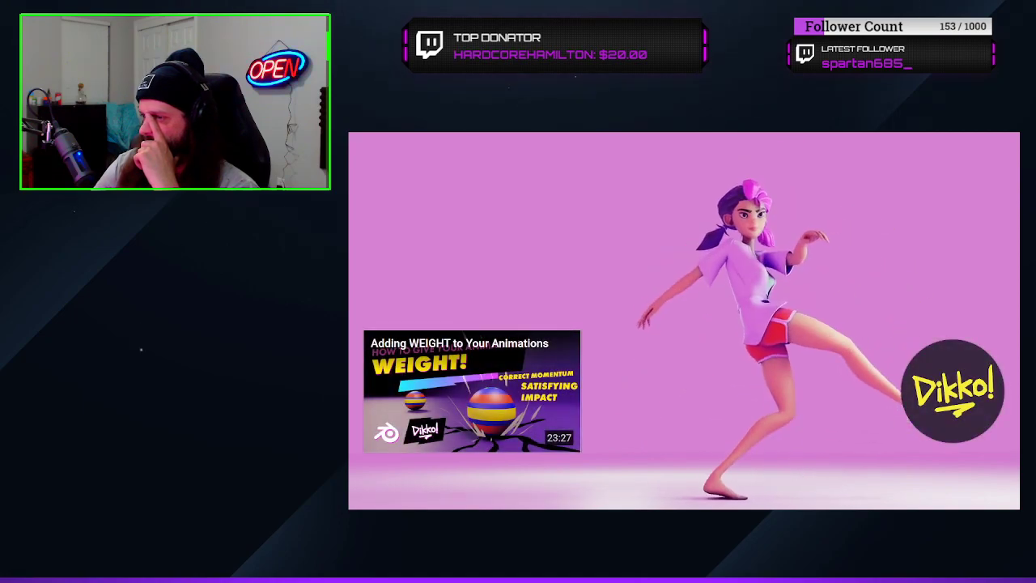
Exit full screen on YouTube and open the suggested video "Modeling for Animation 09 - Extra Bits! (Feet, Teeth, Tummy and More)"
mouse_move(801, 376)
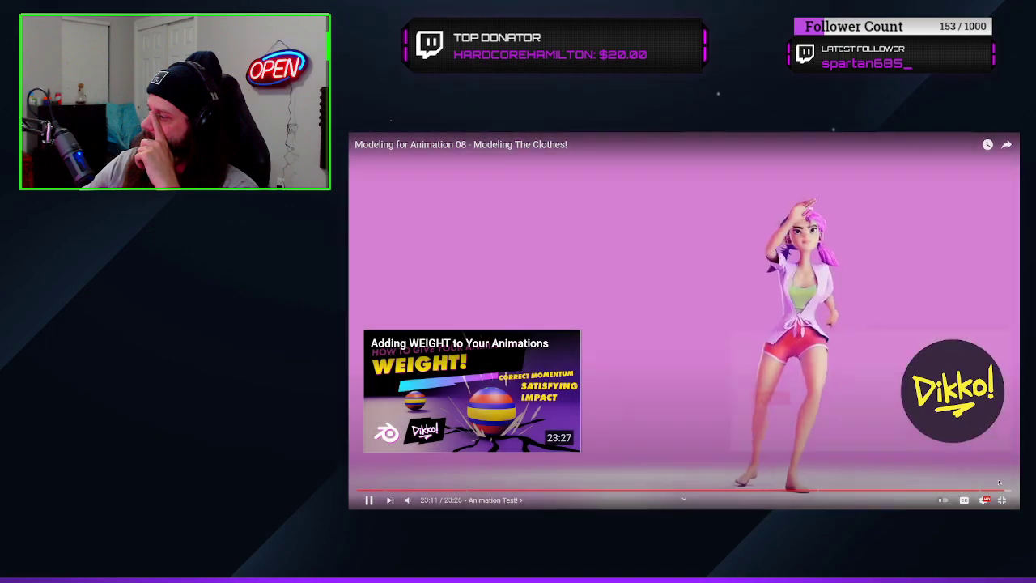
click(1003, 490)
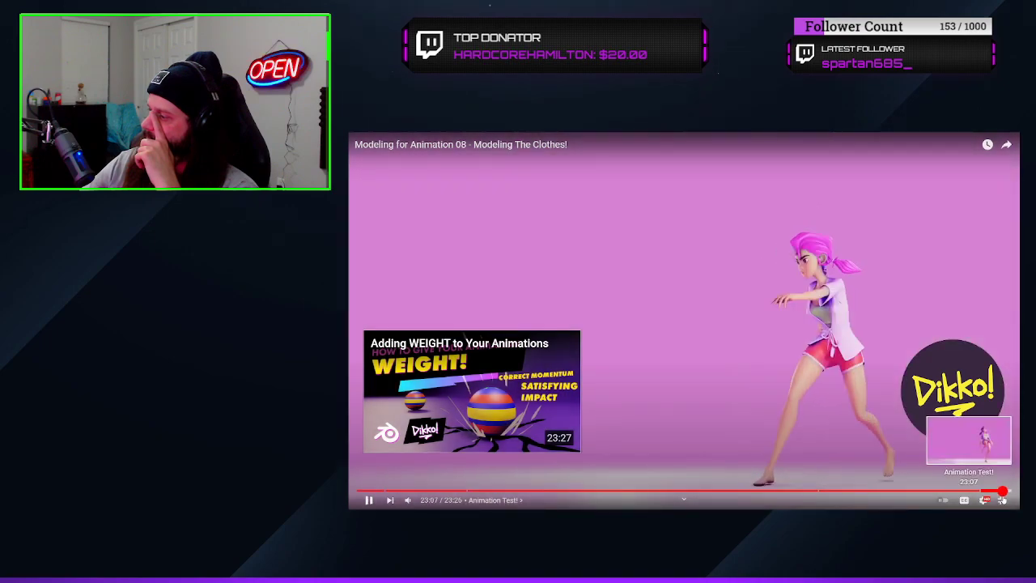
click(1003, 500)
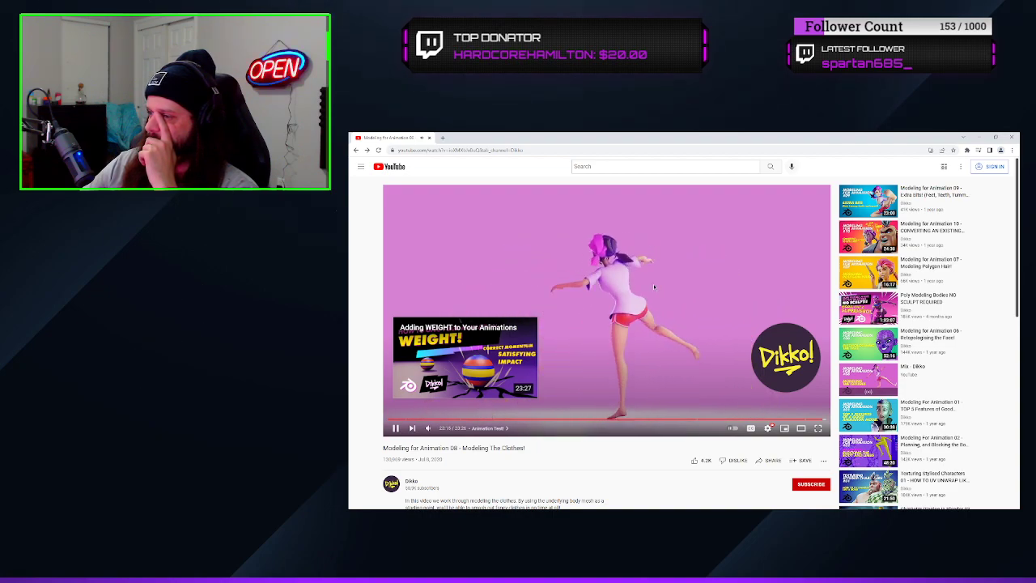
mouse_move(863, 196)
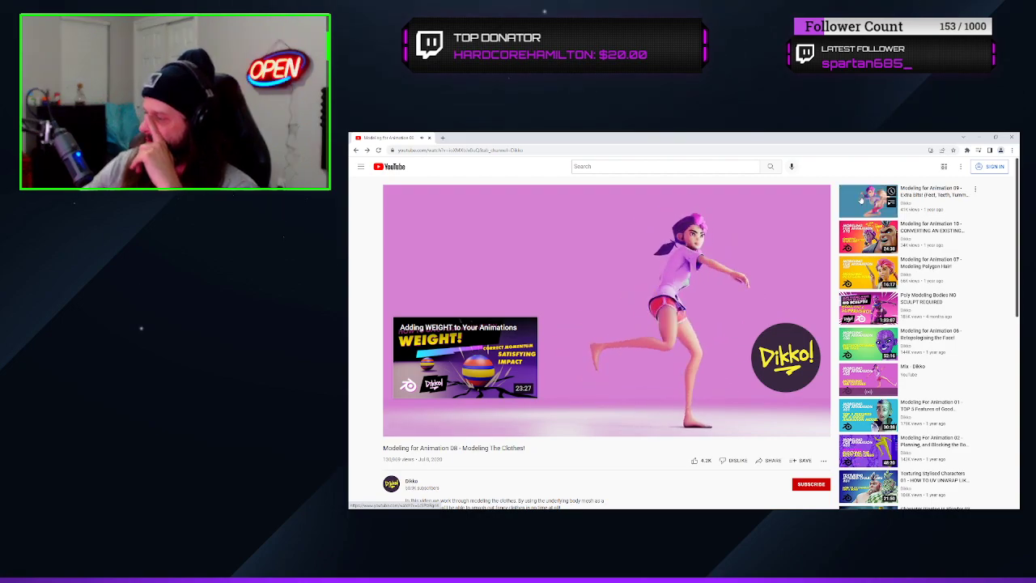
click(861, 201)
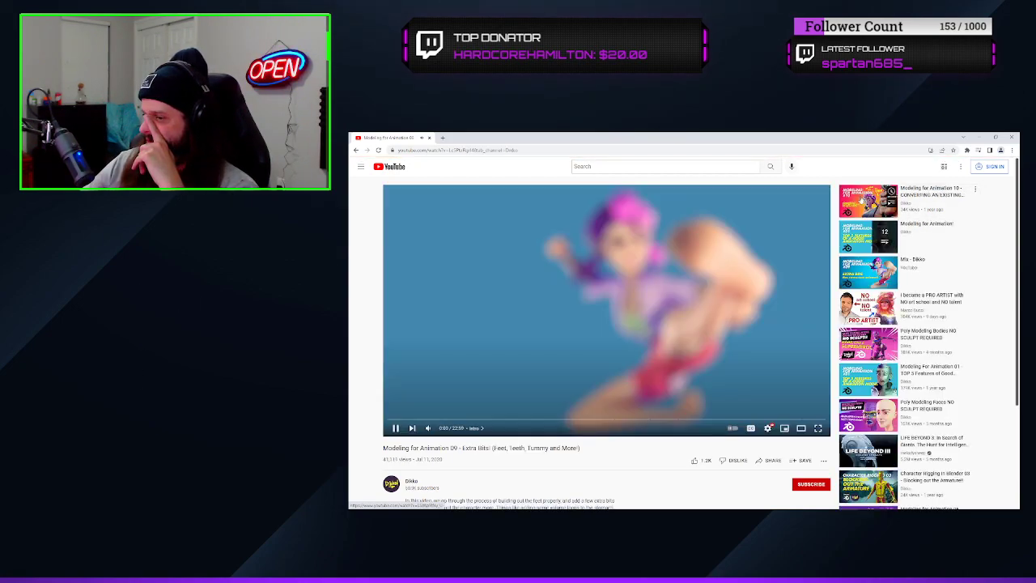
Show the tutorial video in full screen
click(818, 428)
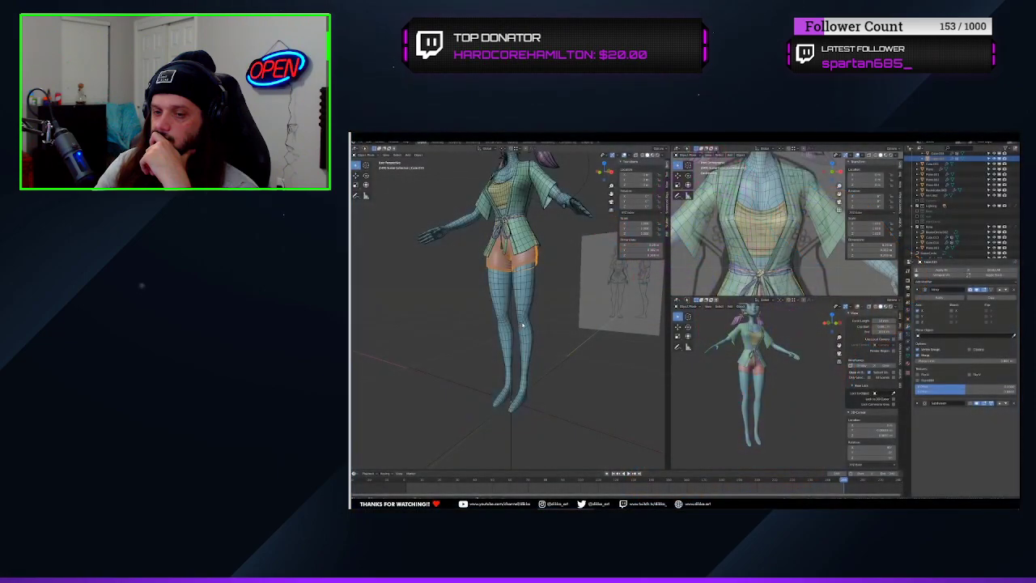
Isolate the character's body mesh in local view and enter Edit Mode on it
click(527, 297)
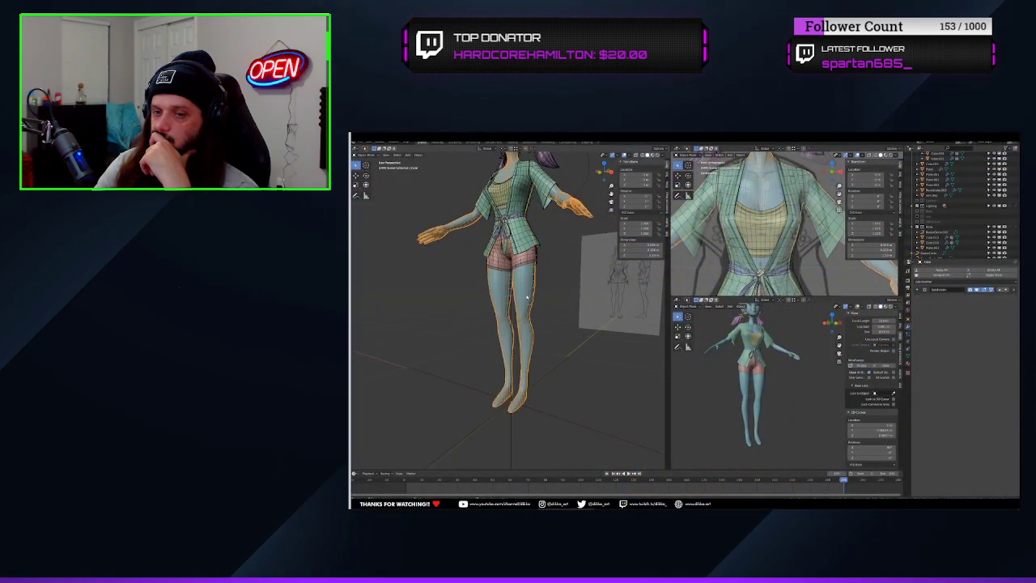
key(KP_Divide)
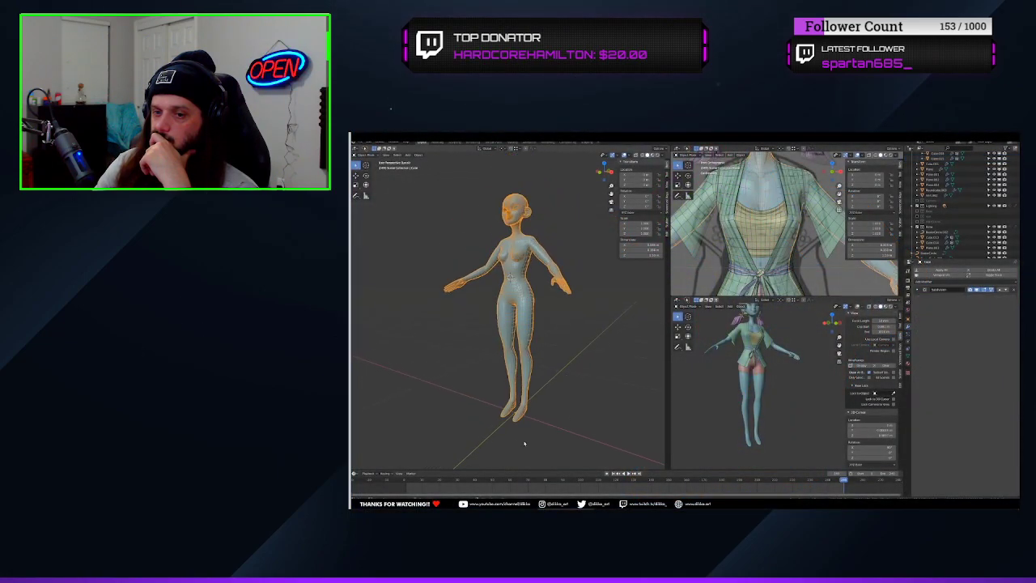
scroll(526, 444, up, 10)
right_click(557, 357)
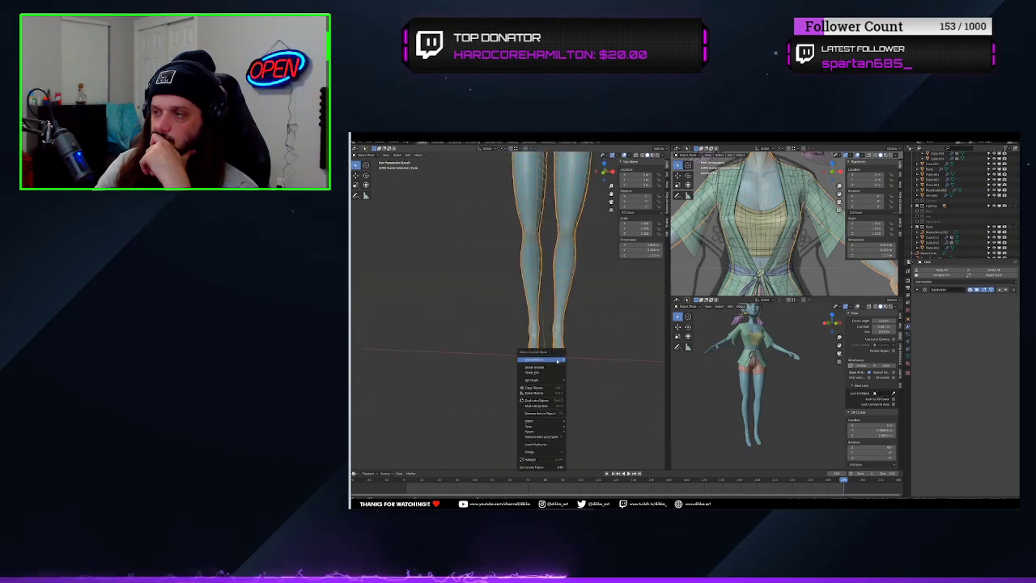
key(Tab)
right_click(556, 355)
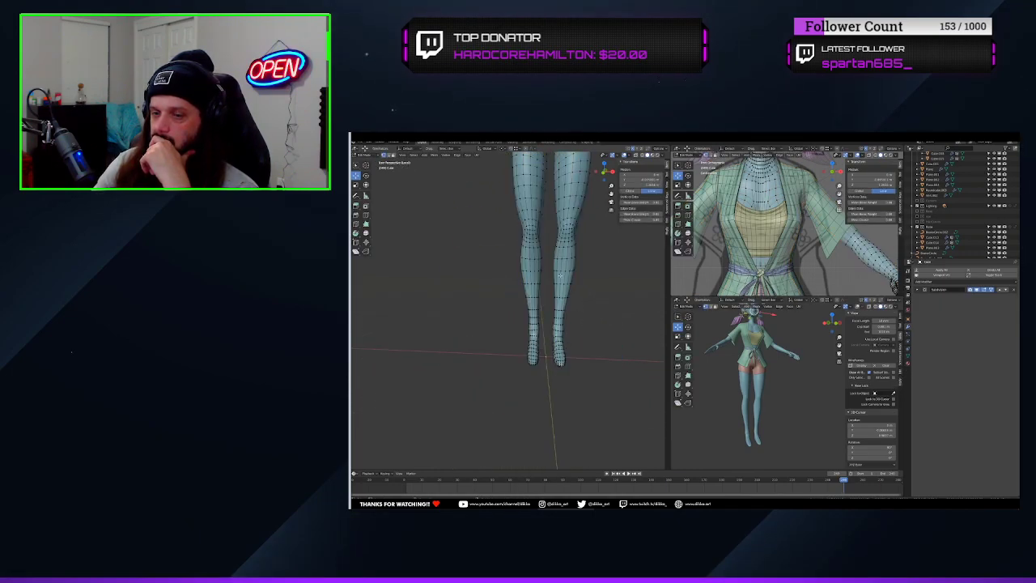
Select the face loop running down the centre of the torso and delete its faces to split the body
shift+middle_drag(556, 204, 548, 421)
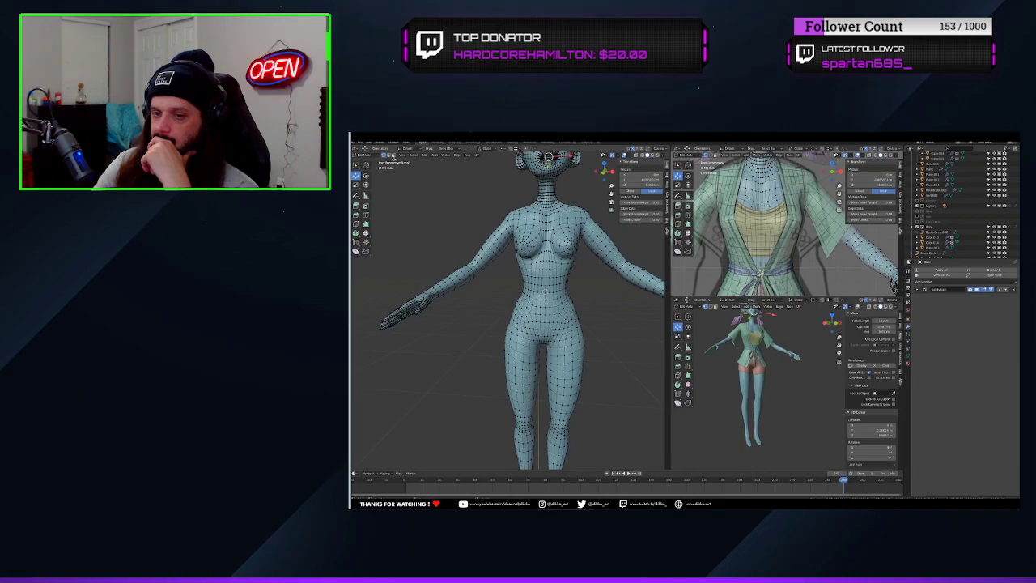
scroll(553, 288, up, 3)
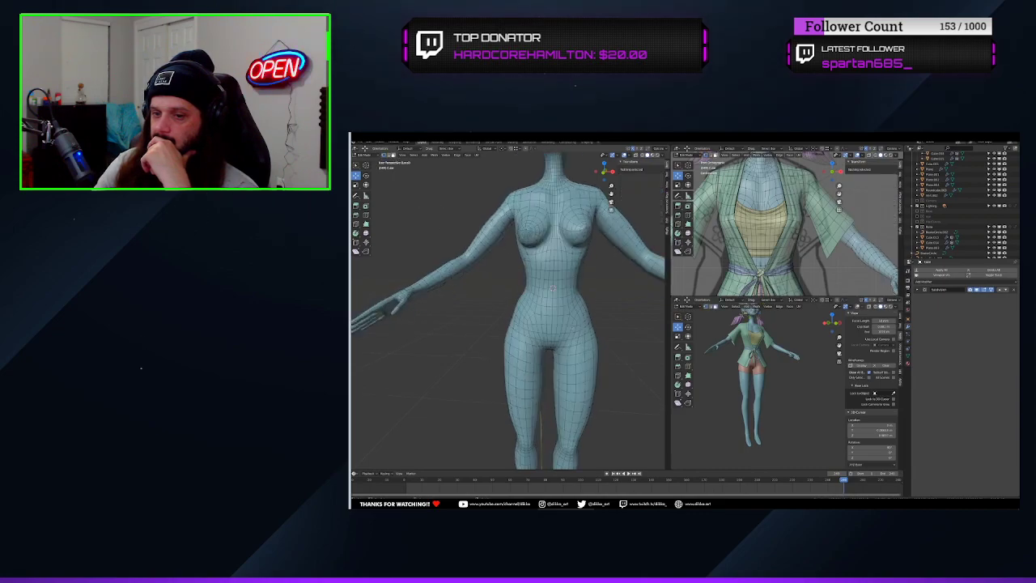
alt+click(550, 330)
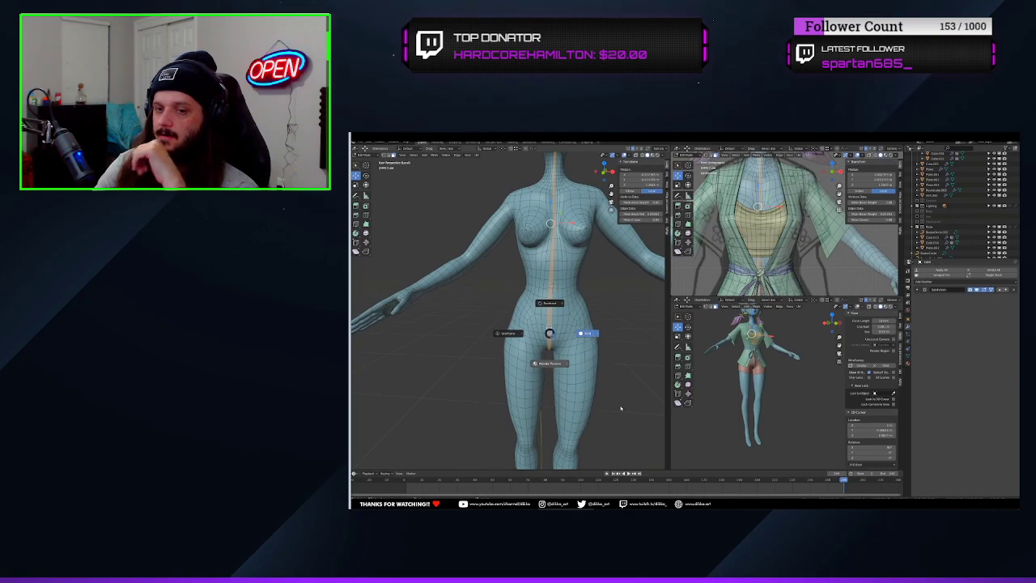
key(x)
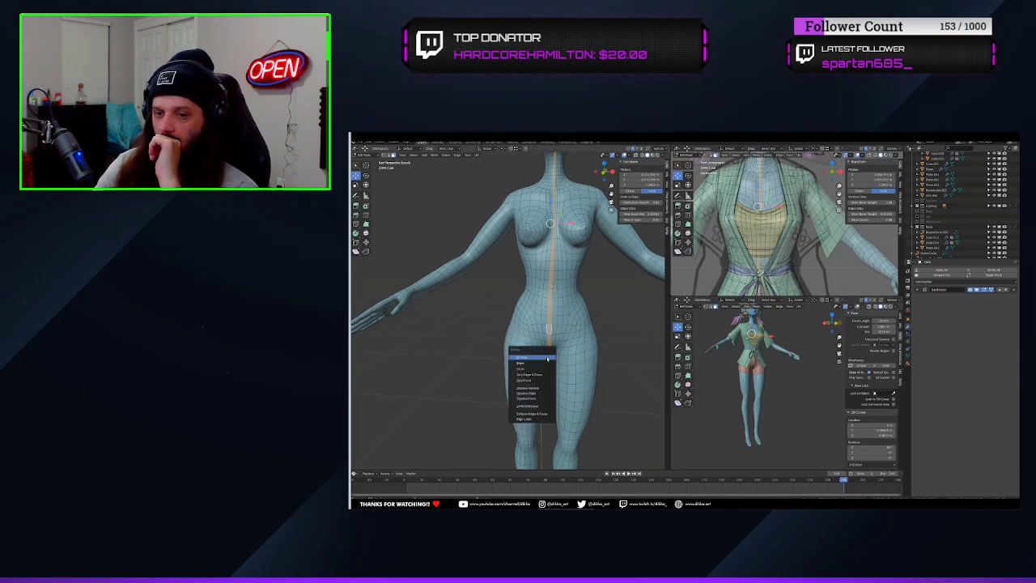
click(531, 369)
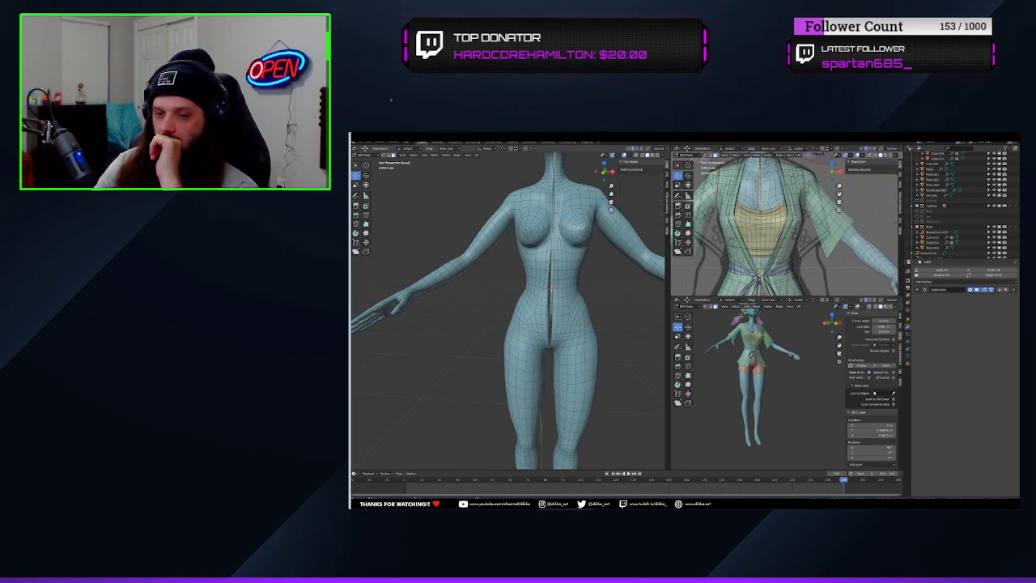
Select the linked geometry of the character's right half and delete its faces
key(l)
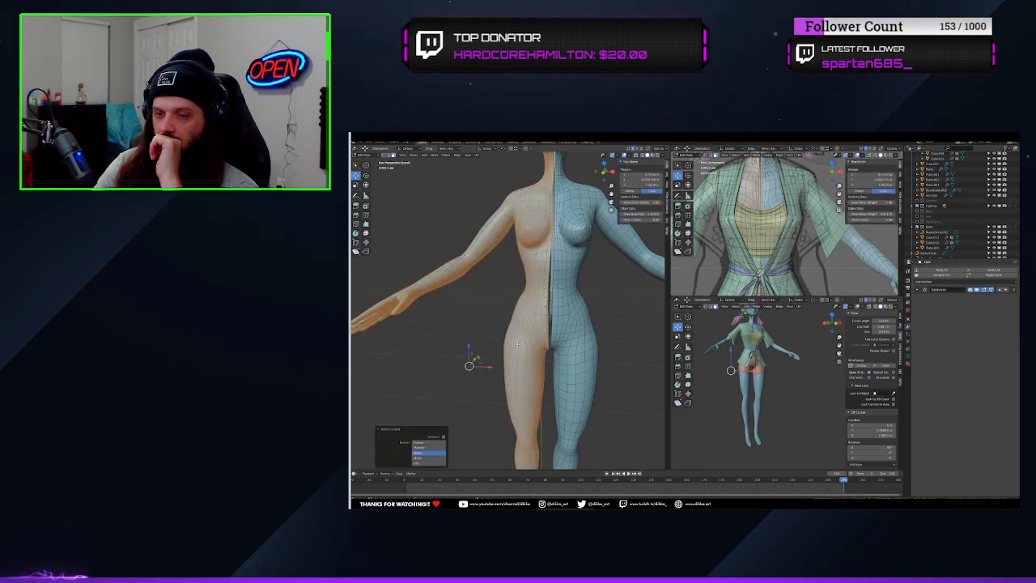
key(x)
click(517, 348)
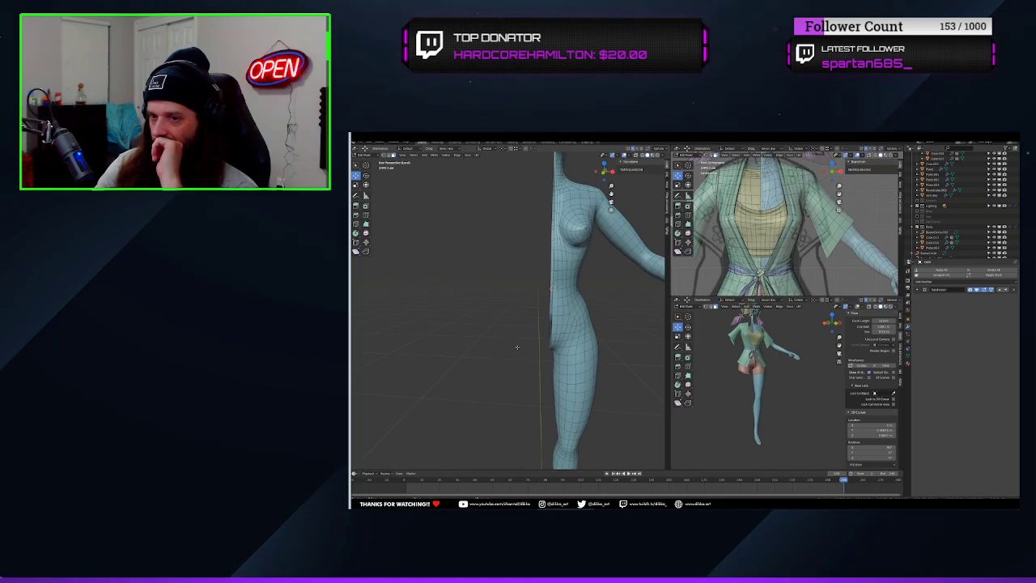
Select a face on the remaining foot and frame it so the sole is seen from below
middle_drag(517, 347, 511, 198)
scroll(570, 398, up, 3)
shift+middle_drag(570, 399, 552, 298)
right_click(522, 333)
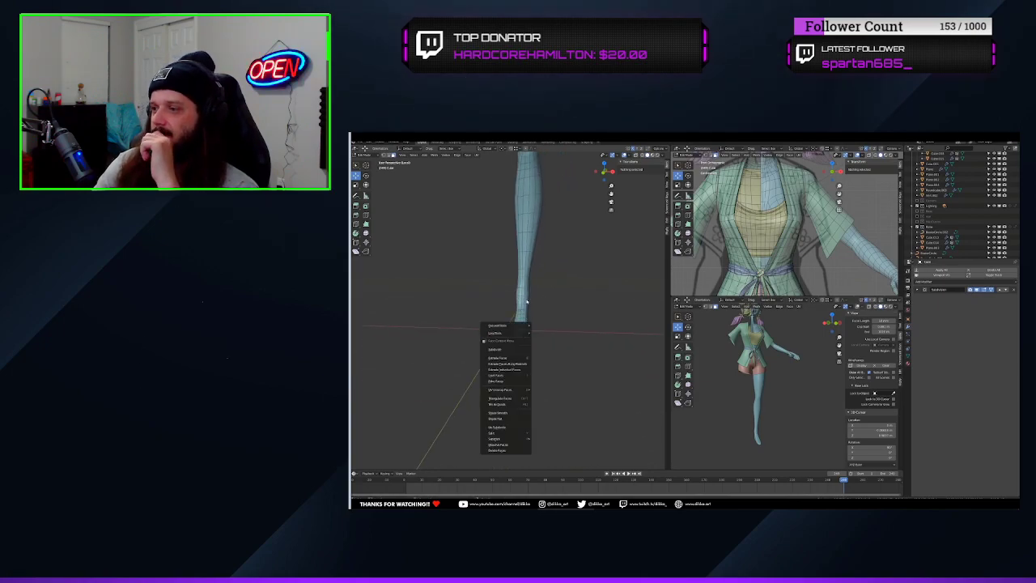
click(521, 314)
click(519, 325)
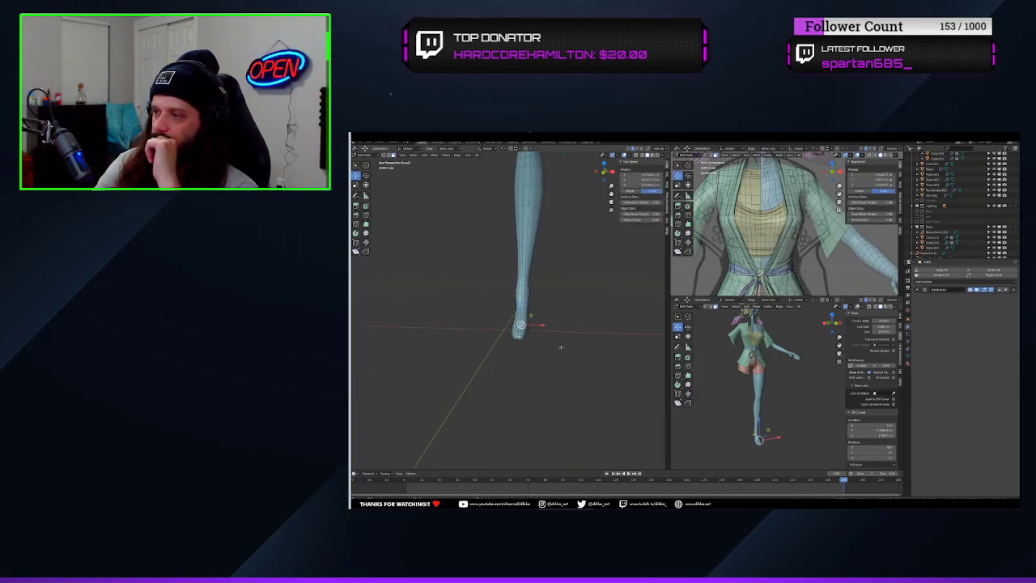
key(KP_Decimal)
scroll(547, 345, down, 6)
middle_drag(558, 343, 530, 303)
scroll(580, 298, down, 2)
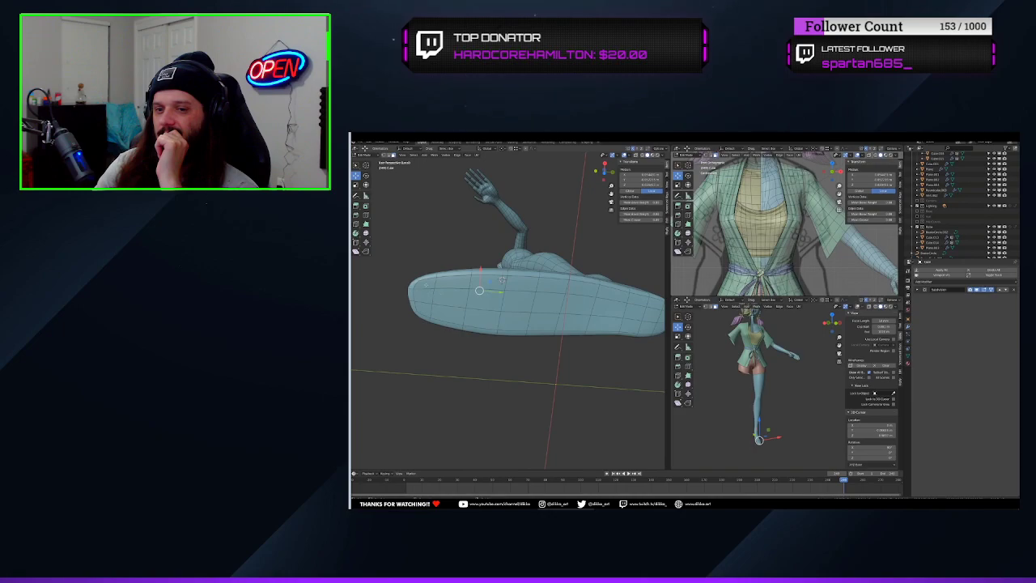
Select all the faces on the sole of the foot, from the toe end back through the heel
shift+click(426, 309)
shift+click(449, 314)
shift+click(451, 300)
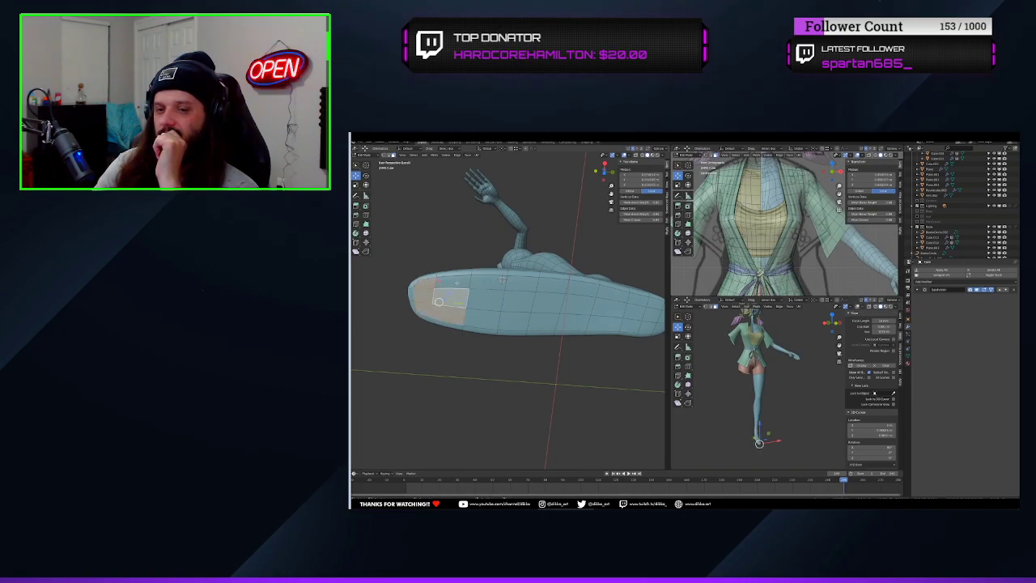
shift+click(453, 283)
shift+click(484, 283)
shift+click(487, 302)
shift+click(492, 319)
shift+click(515, 320)
shift+click(519, 303)
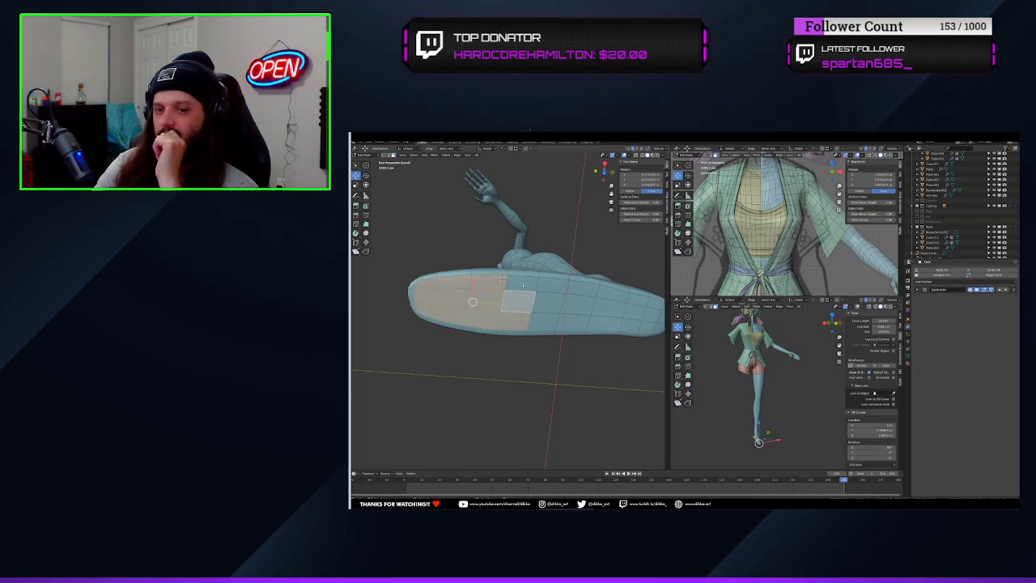
shift+click(522, 286)
shift+click(550, 286)
shift+click(550, 303)
shift+click(546, 321)
middle_drag(546, 321, 508, 319)
shift+click(509, 319)
shift+click(509, 305)
shift+click(540, 298)
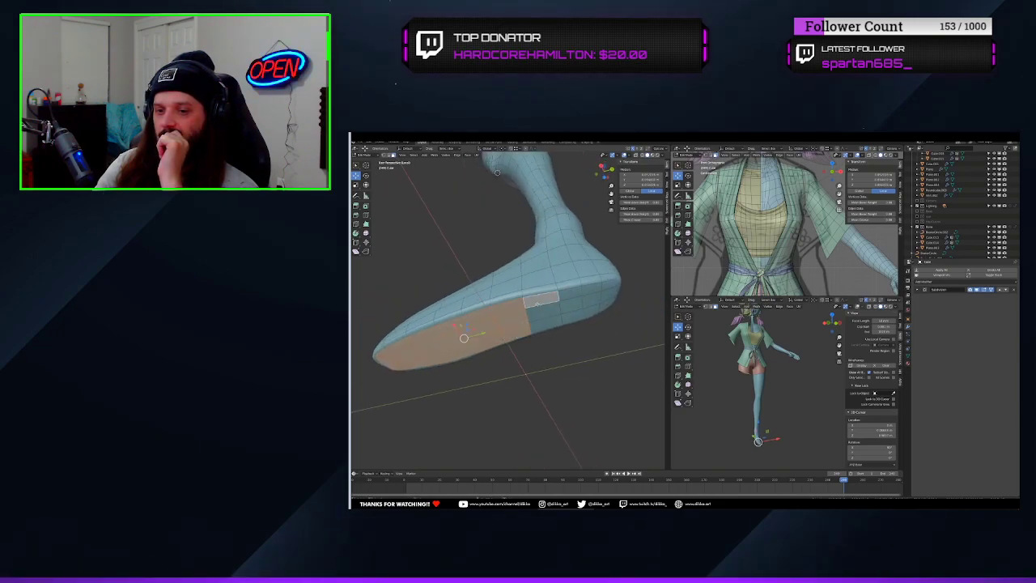
shift+click(542, 311)
shift+click(547, 322)
shift+click(570, 315)
shift+click(590, 293)
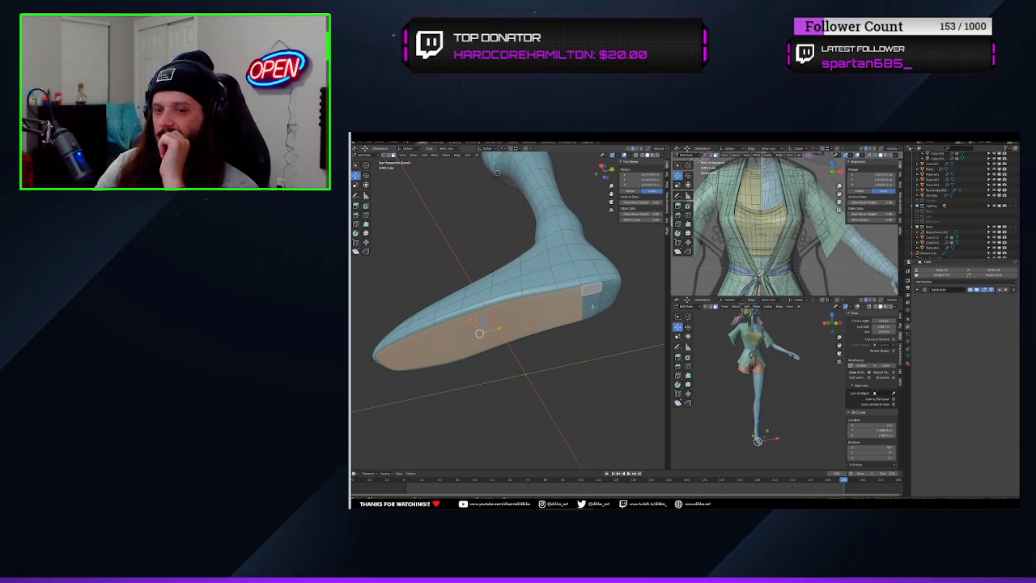
shift+click(592, 299)
shift+click(606, 306)
shift+click(609, 297)
shift+click(610, 288)
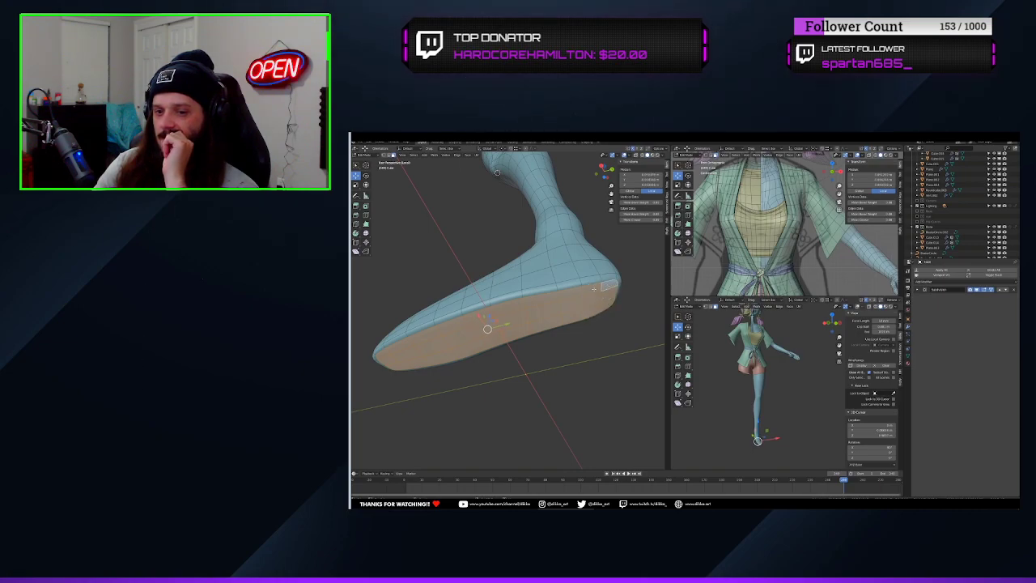
Flatten the selected sole faces by scaling them on Z, and lower them to the ground line with proportional editing
middle_drag(535, 325, 511, 352)
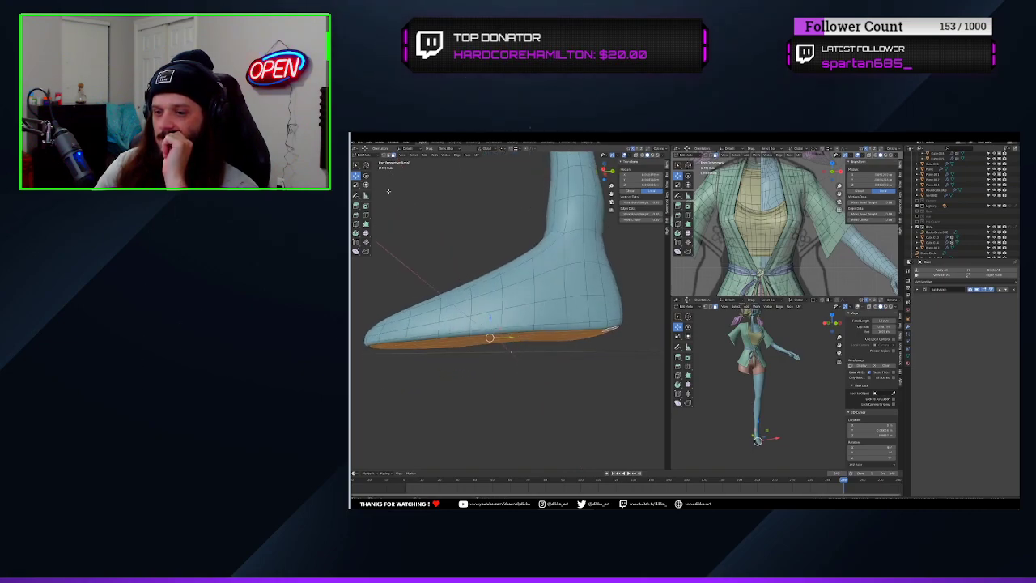
key(s)
key(z)
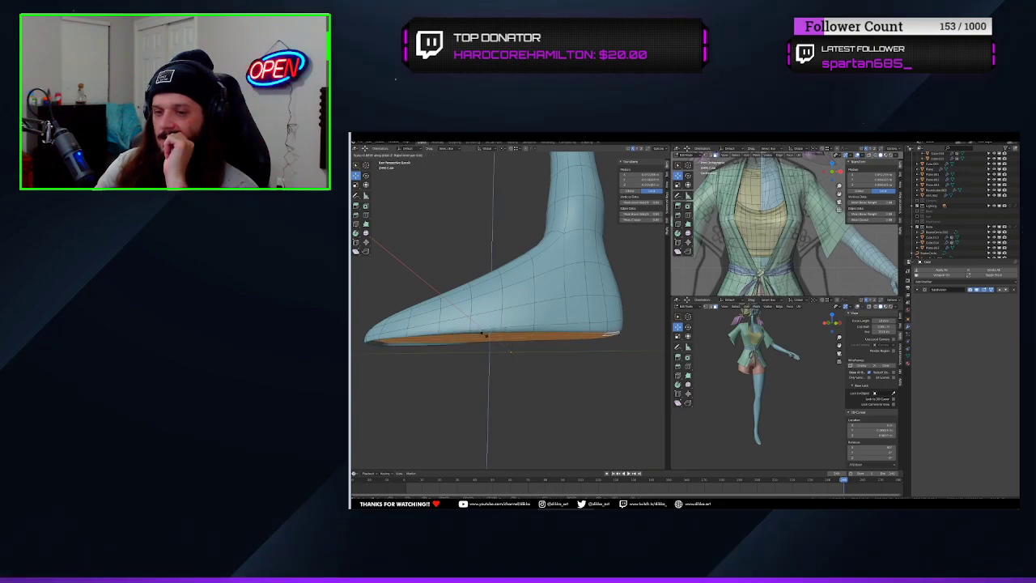
click(484, 334)
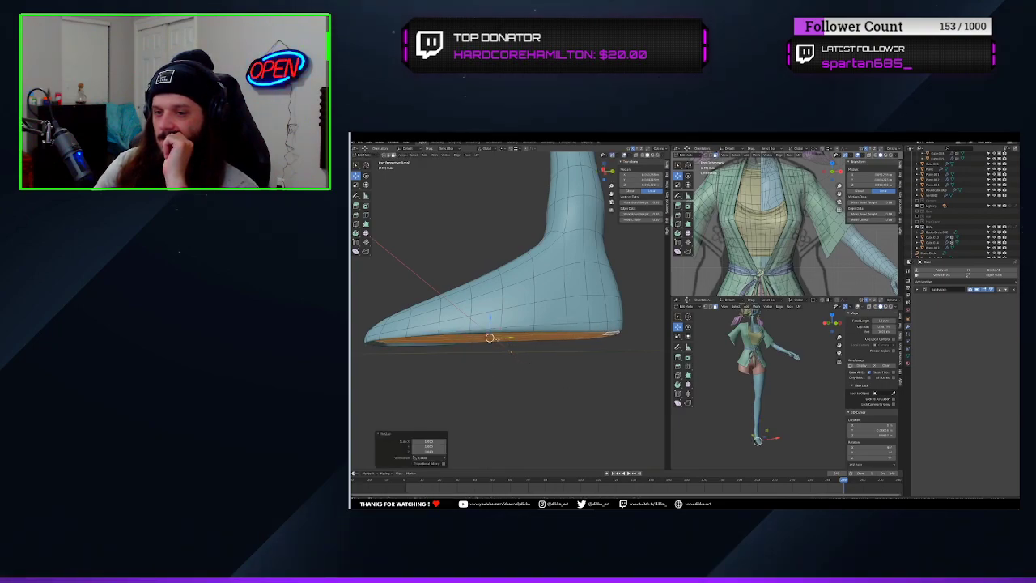
key(KP_3)
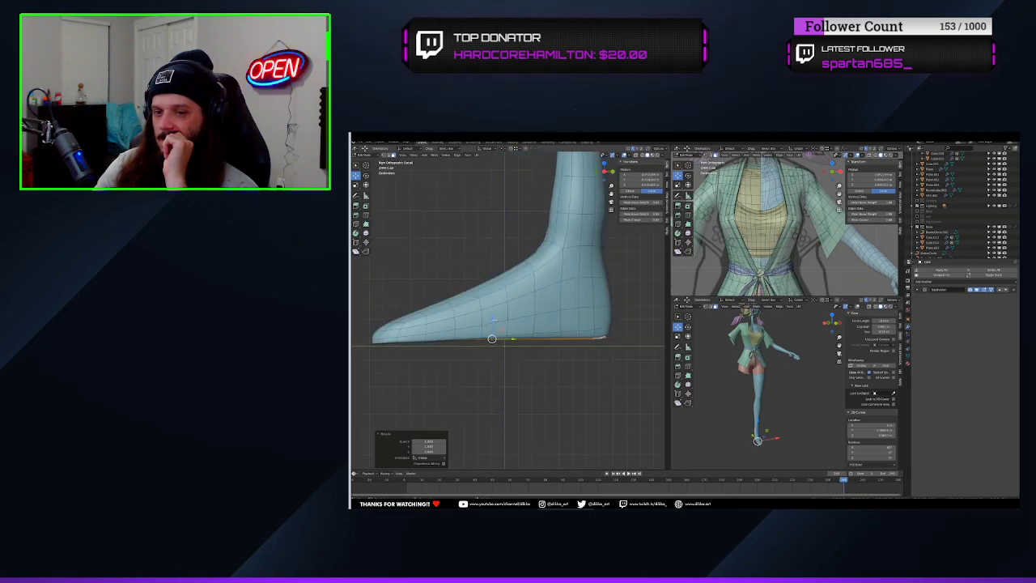
drag(491, 321, 466, 322)
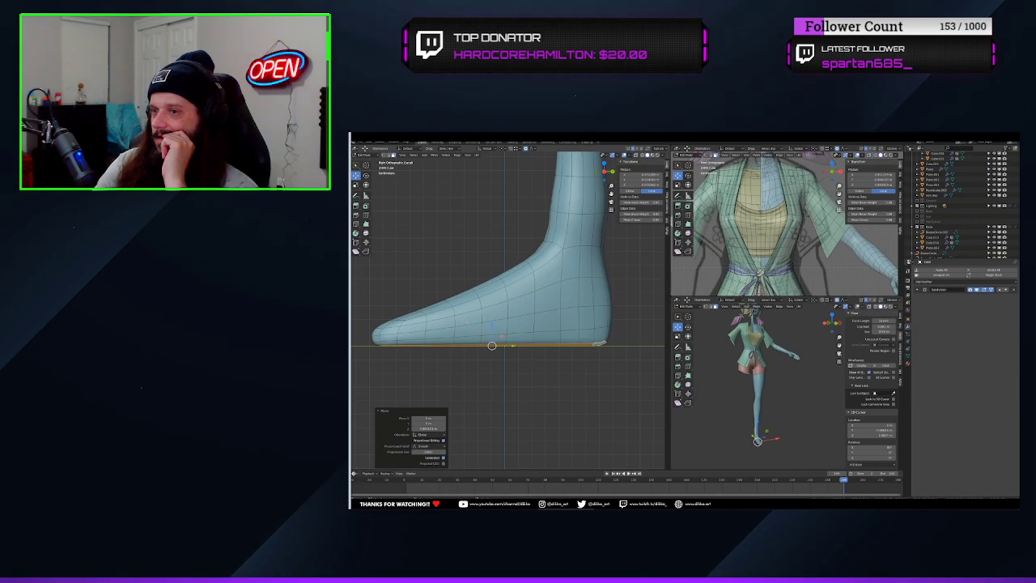
Select a face on top of the foot and turn off the Subdivision modifier's viewport display
middle_drag(469, 421, 526, 381)
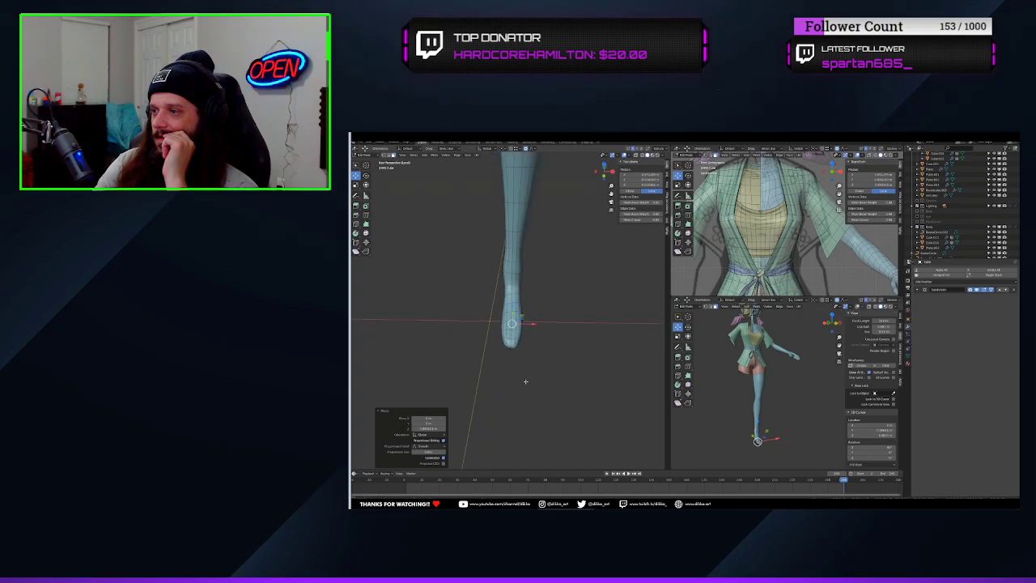
scroll(502, 394, up, 5)
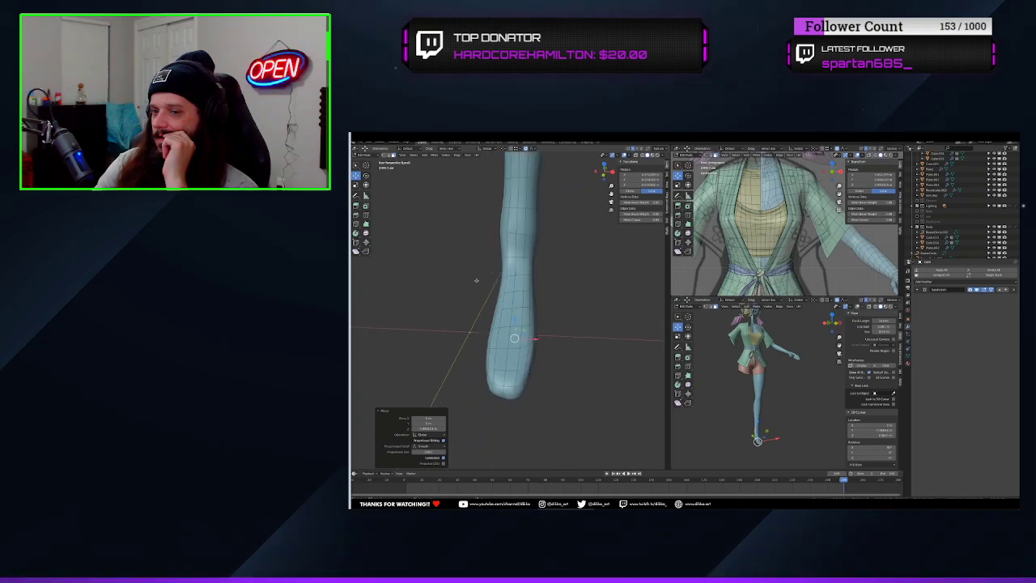
middle_drag(545, 412, 599, 374)
click(550, 387)
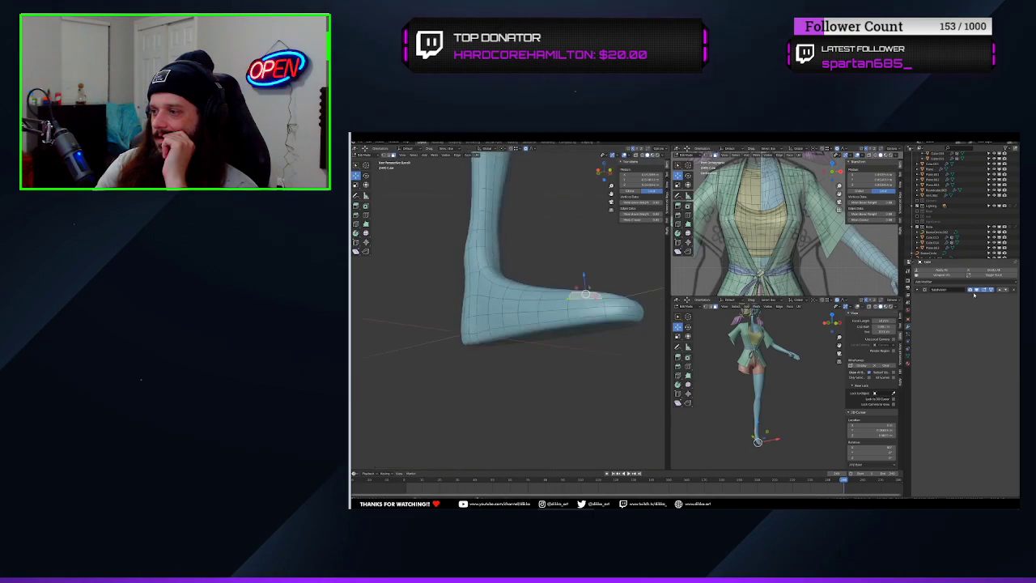
click(977, 291)
Select the side faces beside the big toe area and move them along X toward the body's centreline with proportional editing
middle_drag(518, 340, 527, 372)
shift+click(530, 333)
shift+click(530, 343)
shift+click(530, 353)
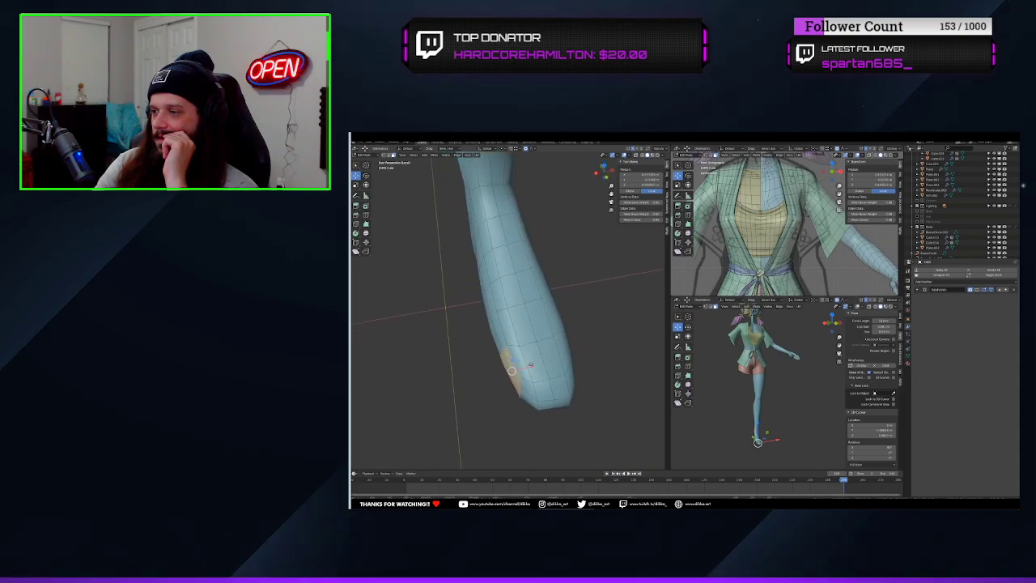
mouse_move(530, 369)
mouse_down()
mouse_move(516, 374)
mouse_move(518, 387)
mouse_up()
scroll(517, 375, up, 4)
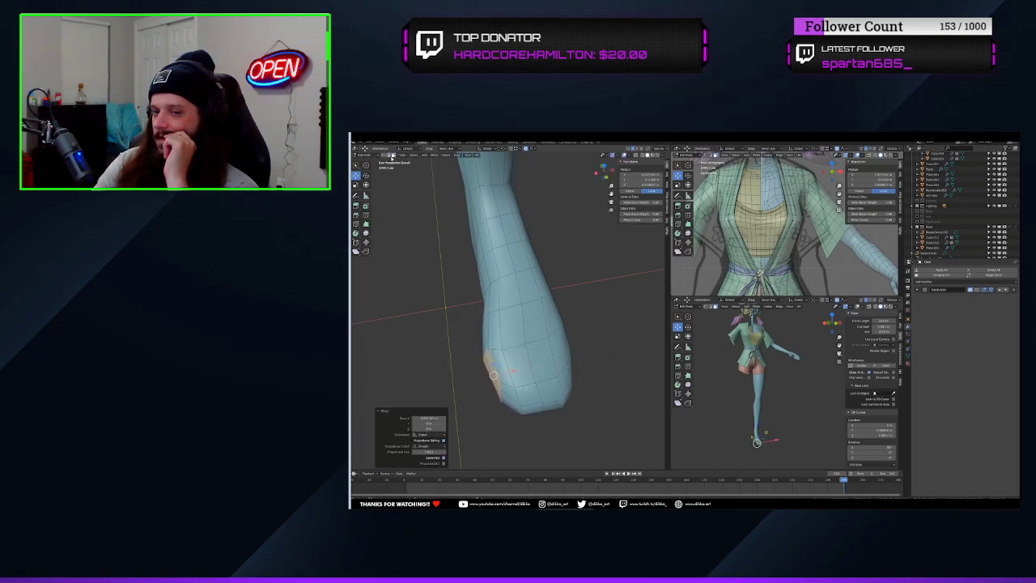
Select a path of edges under the front of the foot and shift it along X with proportional editing
click(531, 430)
middle_drag(531, 430, 530, 344)
ctrl+click(512, 254)
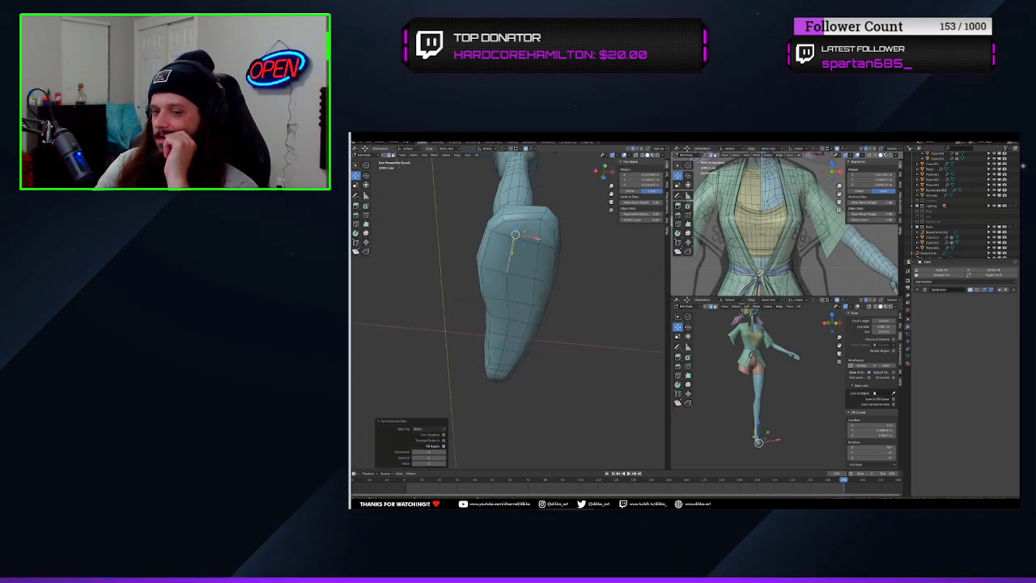
drag(537, 237, 548, 237)
middle_drag(565, 269, 560, 331)
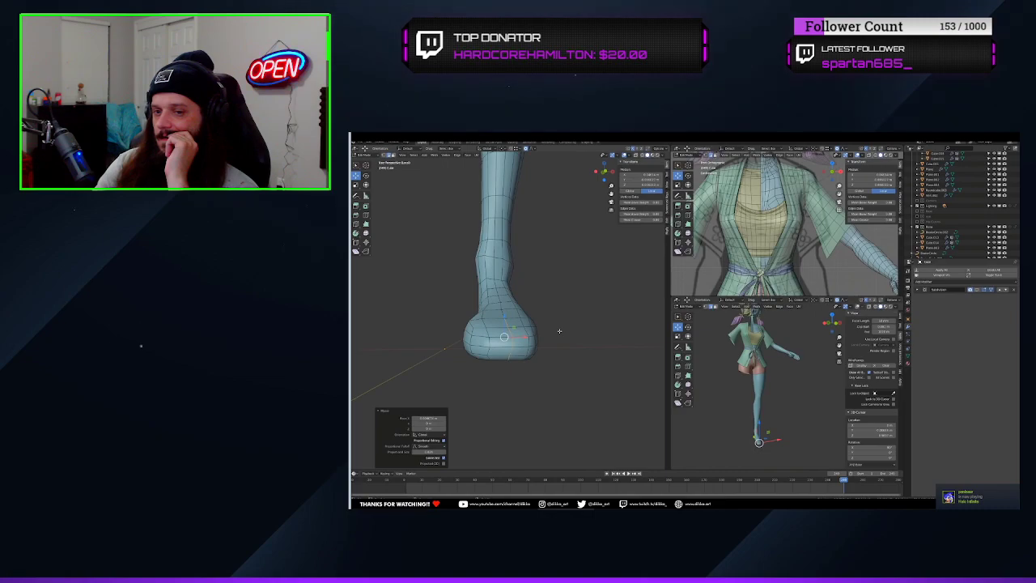
Scale the selected edges under the foot along X with proportional editing
middle_drag(559, 331, 500, 366)
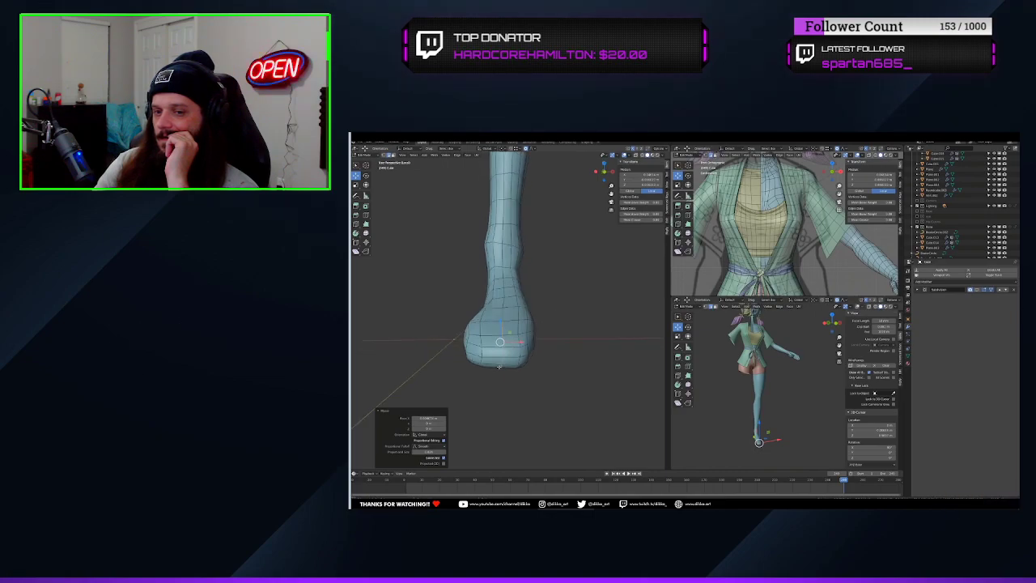
key(s)
key(x)
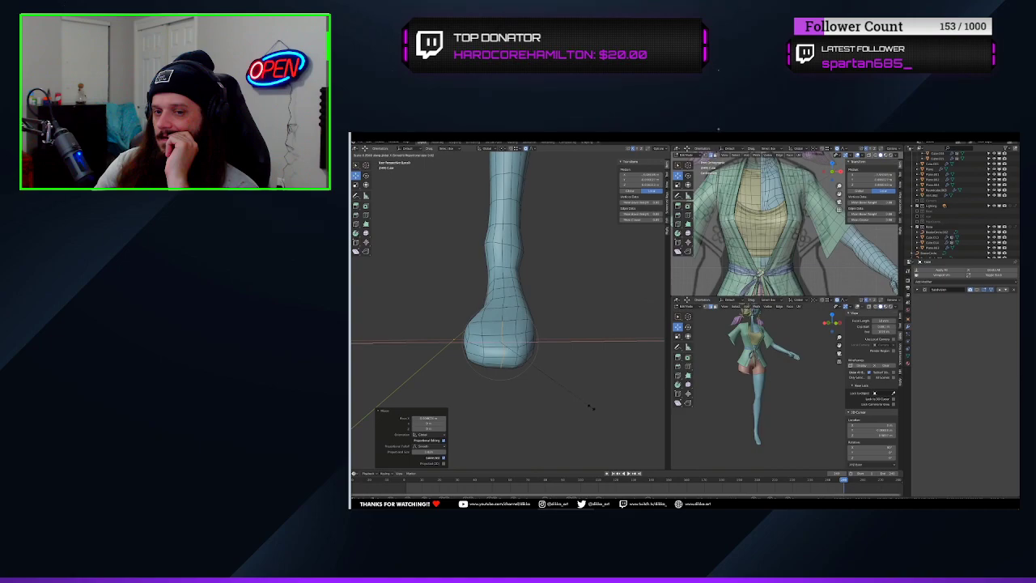
click(511, 352)
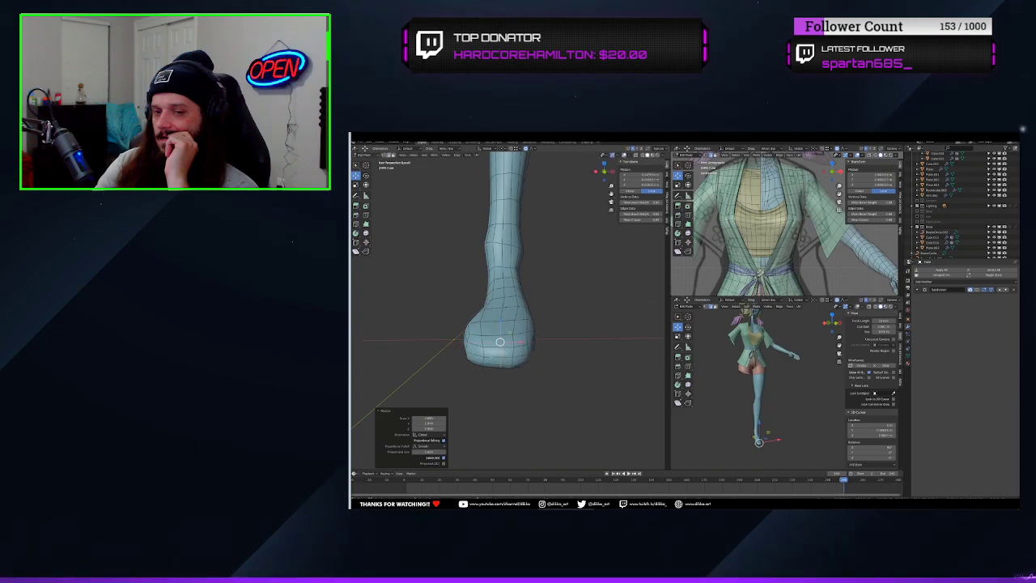
Select a path of edges lower on the front of the foot and scale it along X
middle_drag(511, 353, 527, 381)
click(503, 336)
ctrl+click(500, 334)
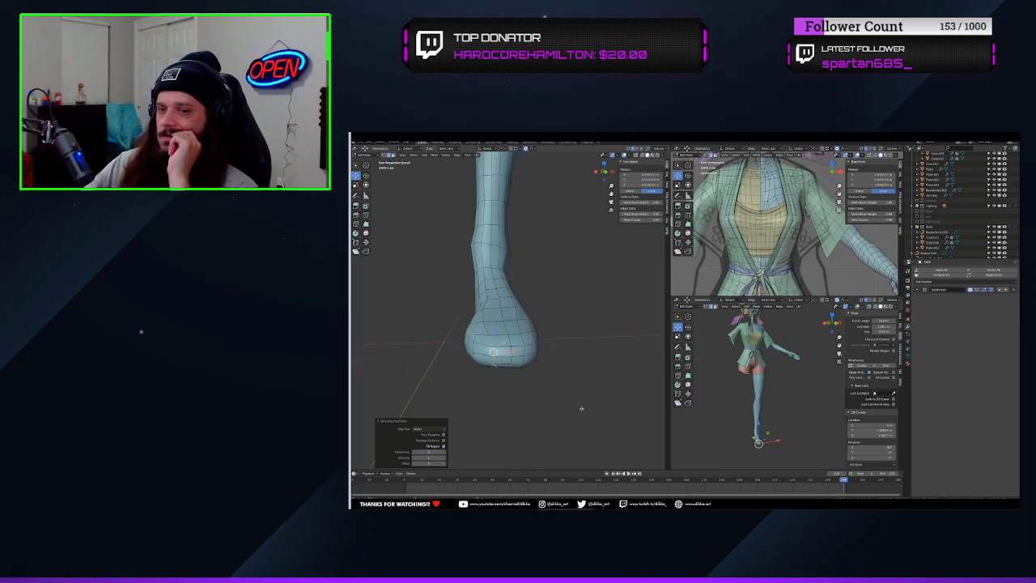
key(s)
key(x)
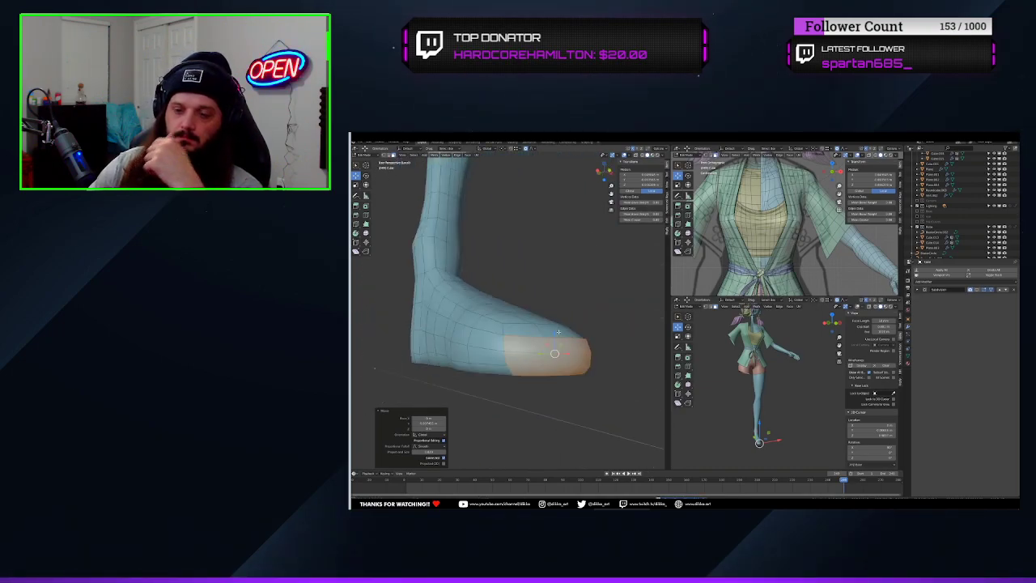
Select the four vertical edge runs across the front of the foot and bevel them into narrow strips between the toes
middle_drag(546, 335, 552, 314)
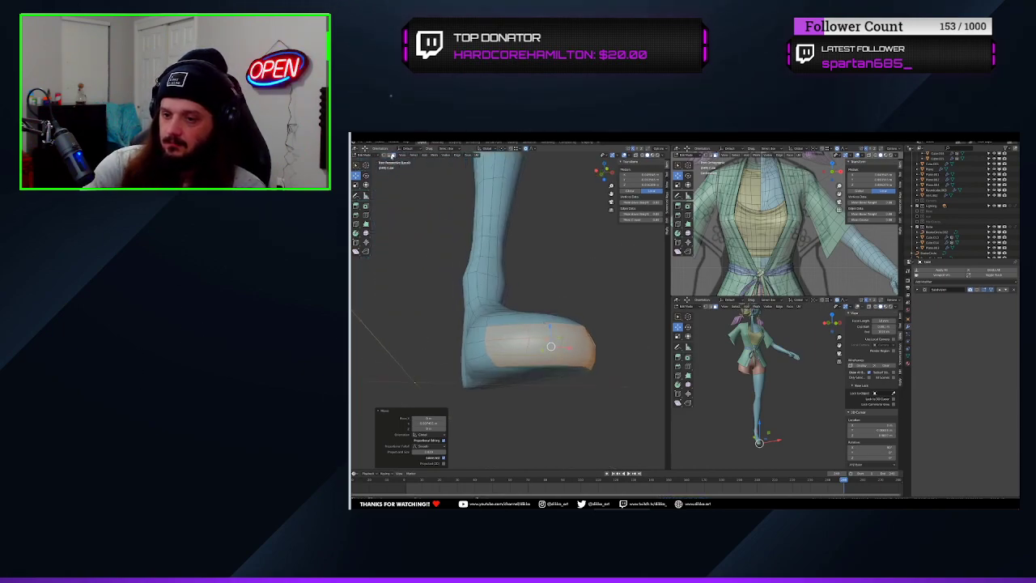
click(527, 360)
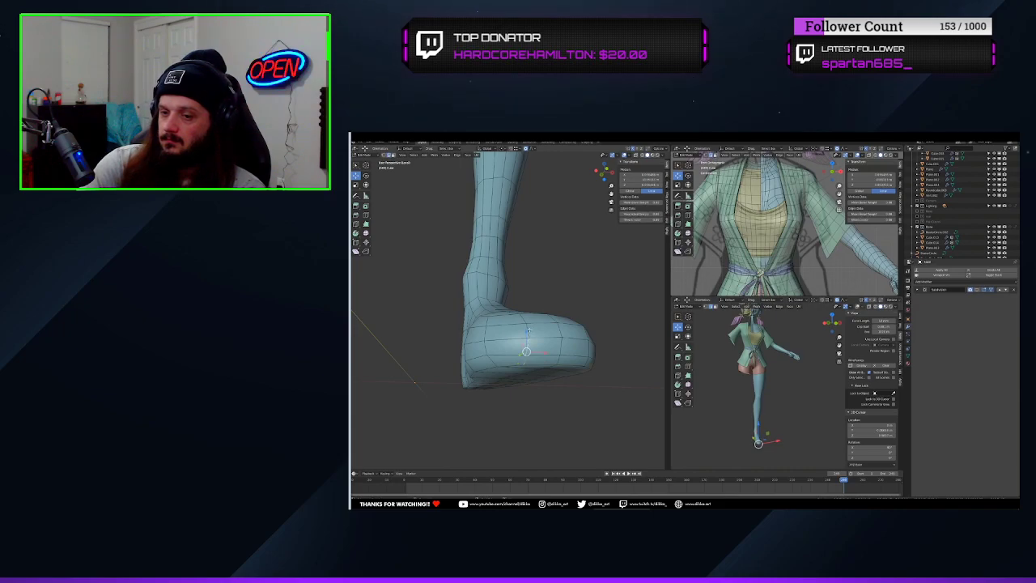
middle_drag(528, 329, 559, 412)
middle_drag(556, 362, 464, 376)
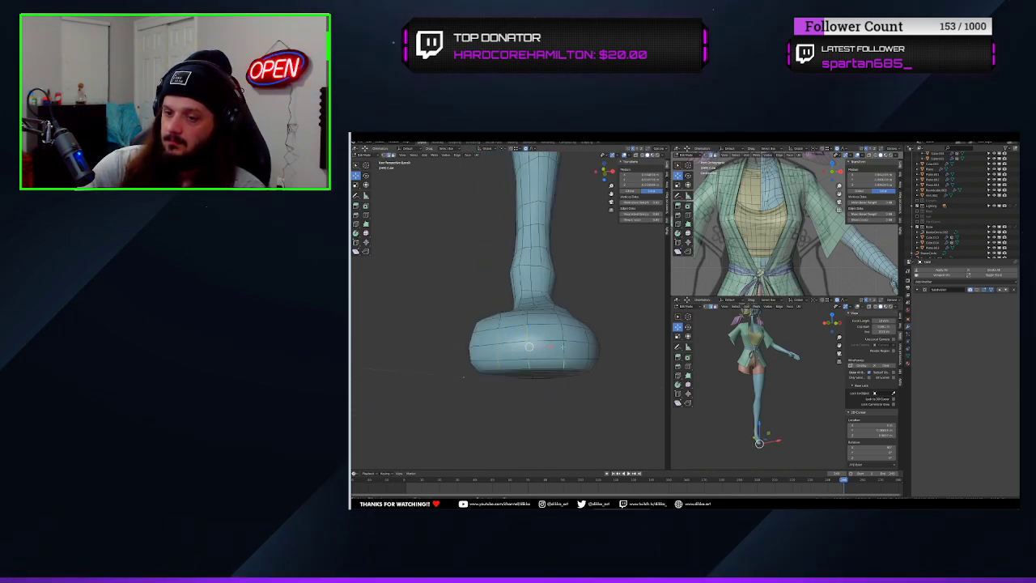
middle_drag(583, 340, 559, 368)
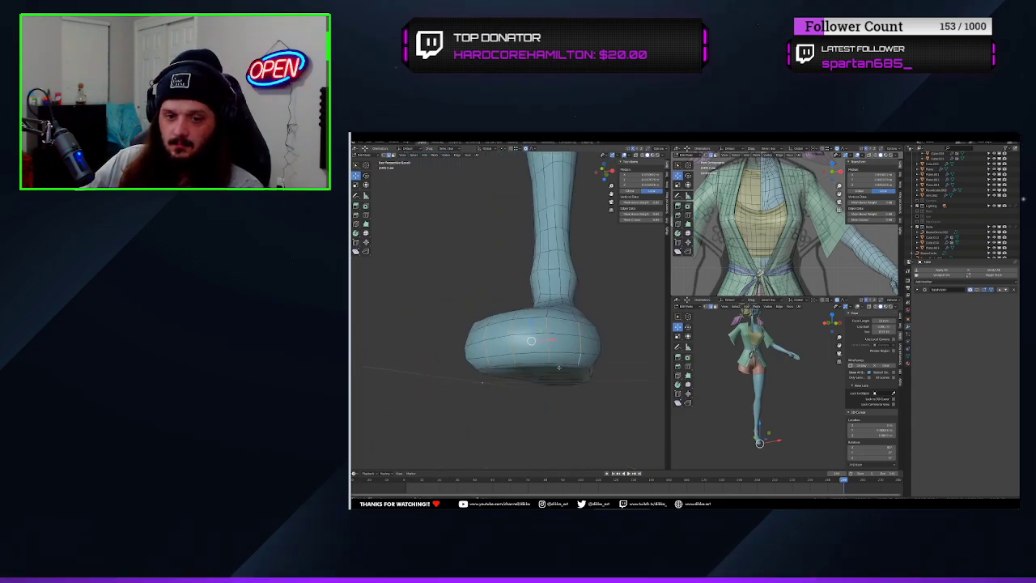
click(592, 397)
Try to move the beveled strips between the toes along Y with proportional editing
middle_drag(541, 344, 522, 373)
key(g)
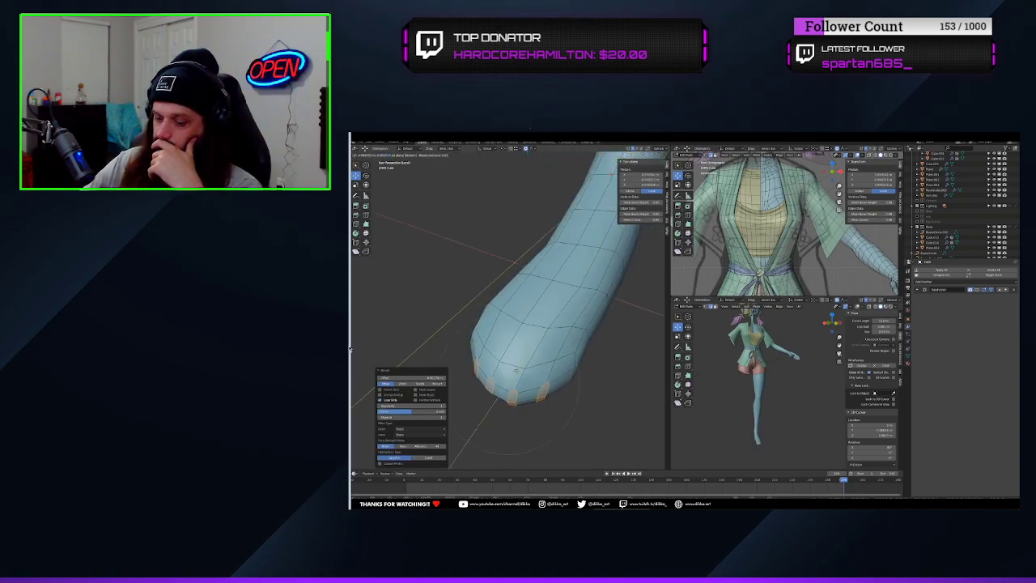
click(517, 370)
middle_drag(517, 370, 549, 347)
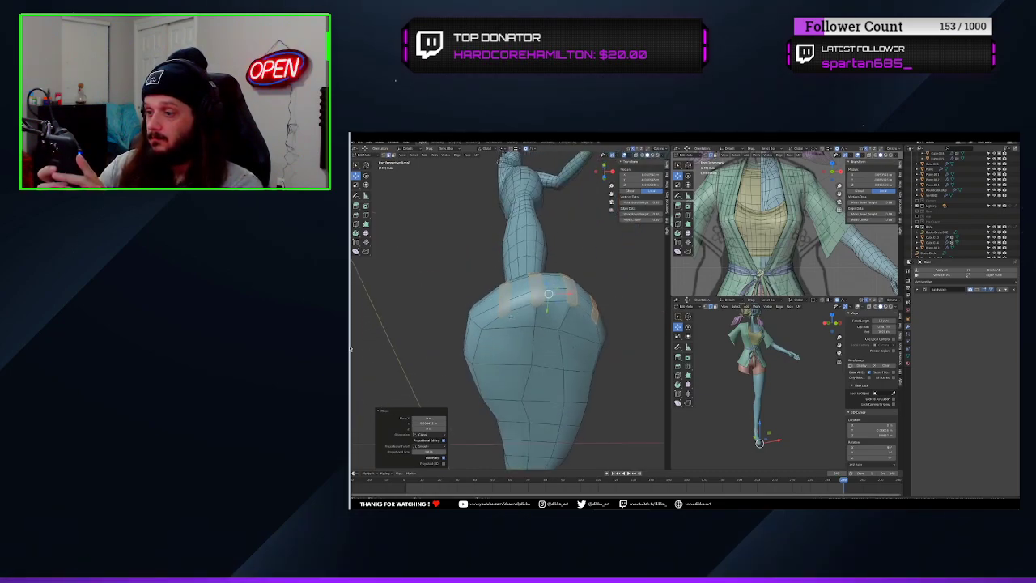
mouse_move(511, 317)
middle_down()
mouse_move(515, 265)
mouse_move(509, 303)
middle_up()
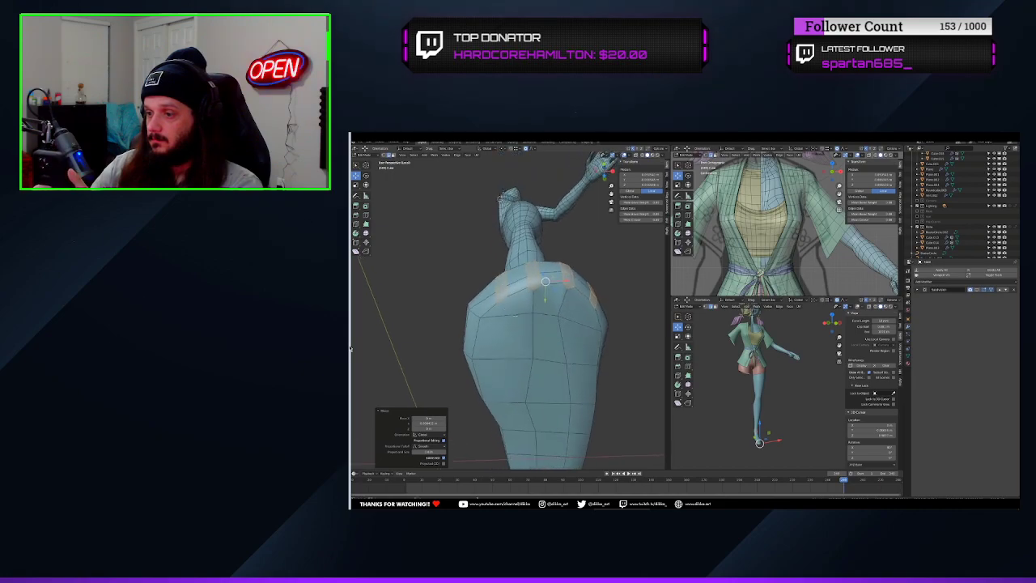
key(ctrl+z)
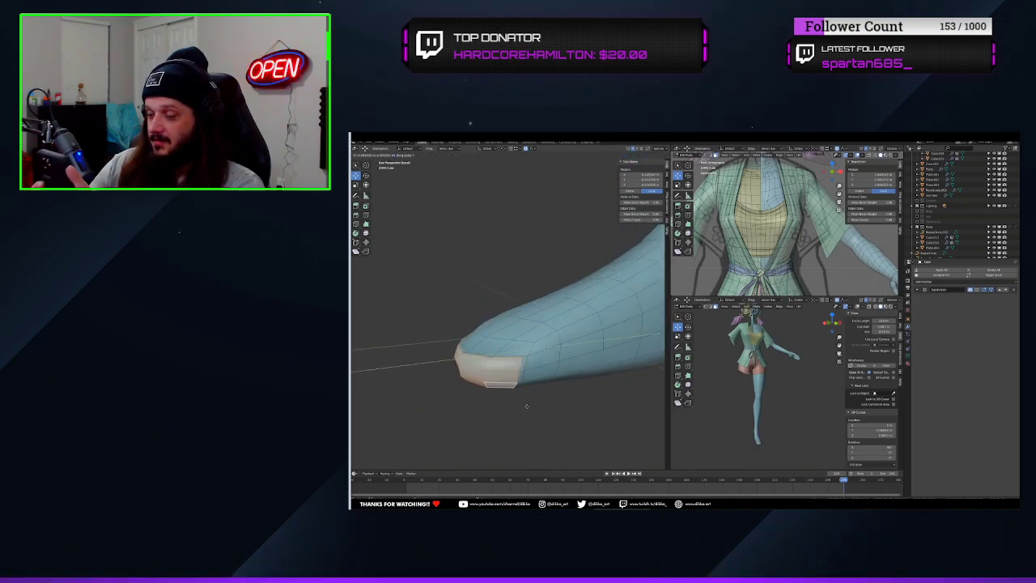
Extrude the front toe faces of the foot and move them further along Y
click(516, 411)
middle_drag(516, 411, 557, 419)
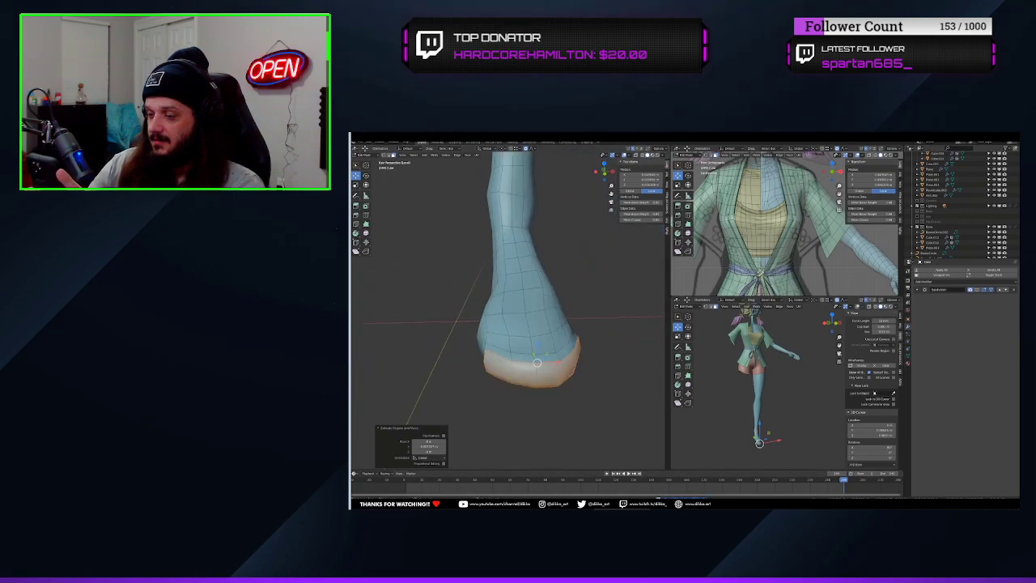
middle_drag(526, 402, 507, 344)
key(g)
key(y)
click(606, 387)
Add a loop cut on the extruded toe geometry and slide a vertex along its edge
key(ctrl+r)
click(518, 379)
click(519, 379)
click(592, 357)
scroll(567, 311, up, 3)
key(1)
click(668, 175)
click(487, 324)
key(g)
key(g)
click(494, 323)
Extrude a selected edge of the foot along Y and delete the unwanted geometry
key(2)
click(500, 311)
key(e)
key(y)
click(582, 432)
alt+click(492, 293)
key(x)
click(472, 265)
Add a loop cut and fill faces across the sole gap between the heel and the forefoot
key(ctrl+r)
click(486, 295)
scroll(506, 344, up, 2)
key(1)
click(507, 317)
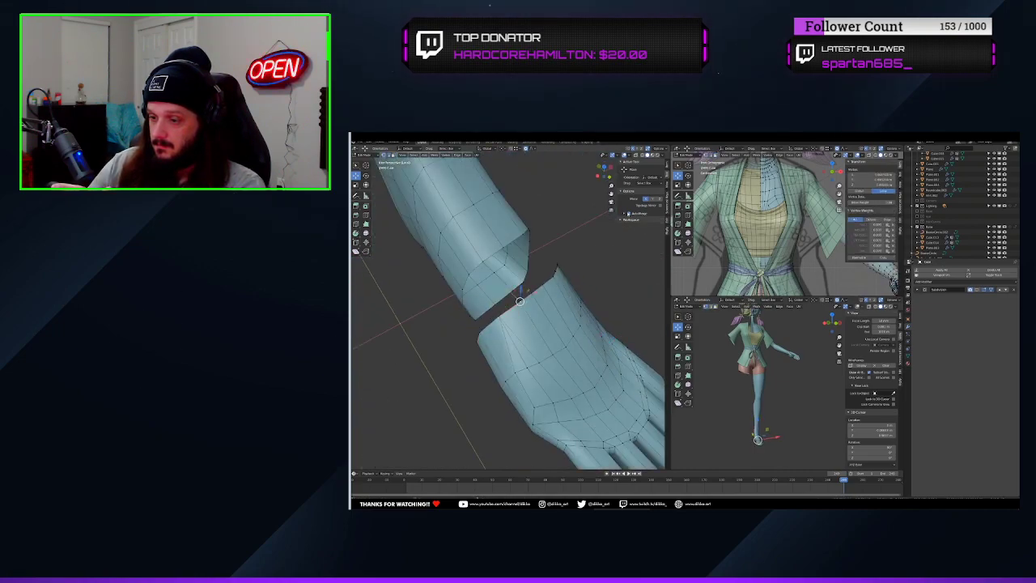
key(f)
middle_drag(559, 308, 544, 324)
click(555, 279)
key(f)
click(558, 283)
Merge pairs of vertices at center along the filled part of the sole gap
middle_drag(607, 340, 530, 339)
key(m)
click(544, 372)
shift+click(544, 360)
key(m)
scroll(539, 348, down, 2)
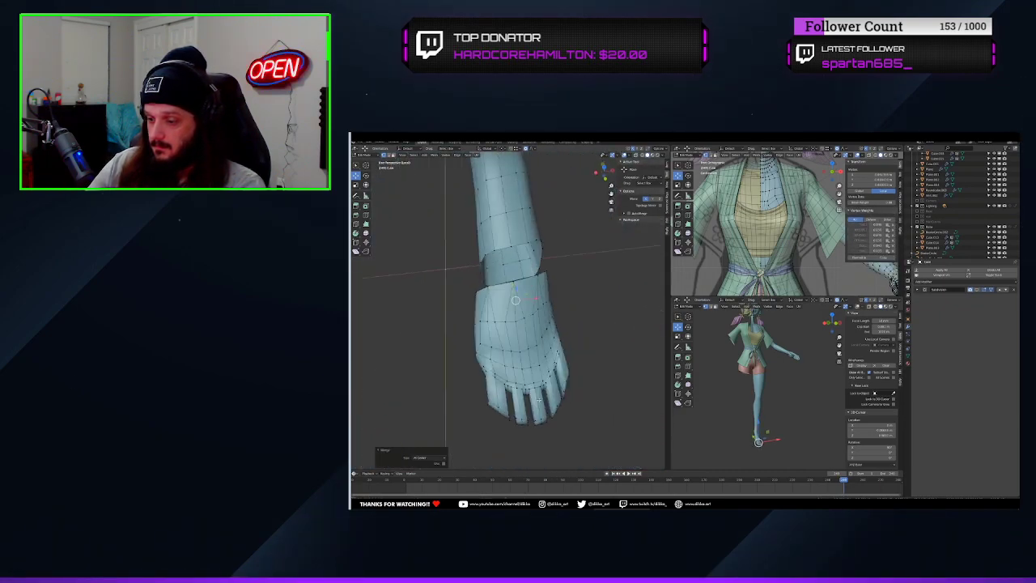
Delete the selected face beside the sole gap and add a loop cut there
middle_drag(539, 398, 481, 290)
key(3)
click(506, 279)
key(x)
key(ctrl+r)
click(502, 280)
Add another loop cut on the sole and merge the stray vertices along the gap's edge
key(m)
key(ctrl+r)
click(518, 306)
click(477, 291)
shift+click(485, 287)
key(m)
click(486, 302)
key(m)
click(510, 291)
Dissolve the surplus edge on the sole just in front of the gap
key(2)
click(496, 293)
key(ctrl+x)
middle_drag(574, 348, 617, 321)
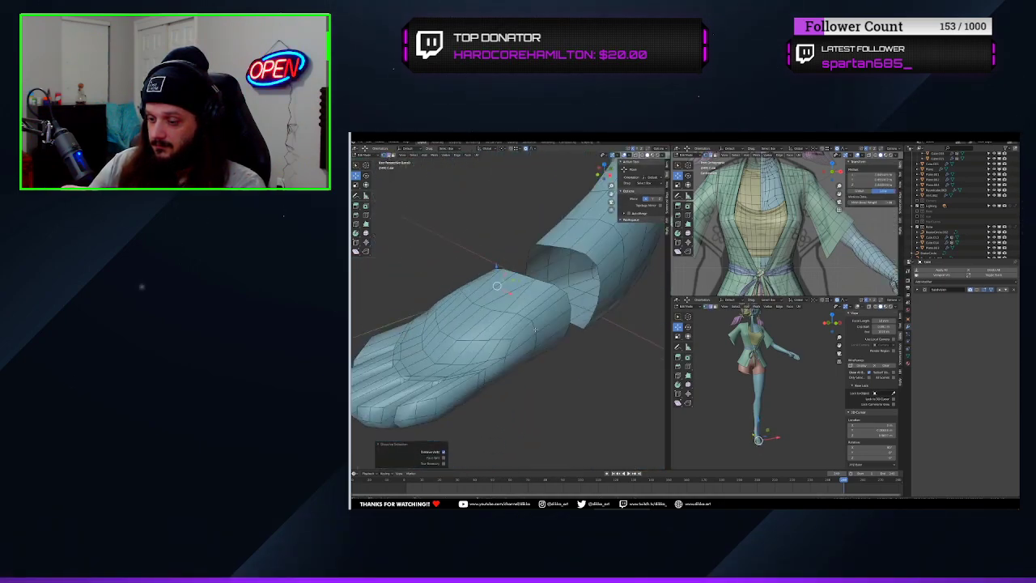
Merge the vertices at the side of the sole gap and dissolve the leftover selection
key(1)
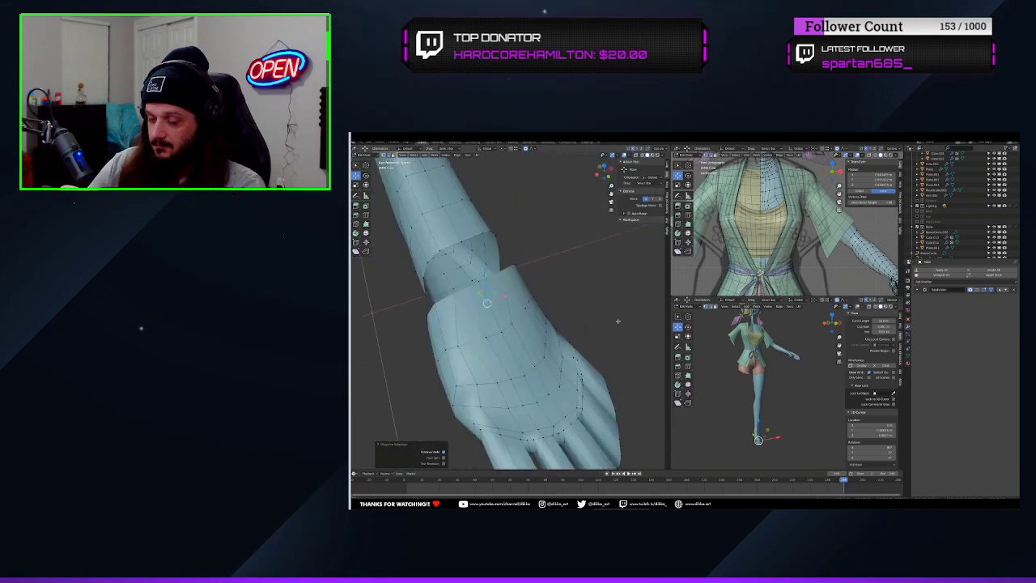
click(549, 270)
middle_drag(559, 308, 429, 224)
shift+click(532, 277)
key(m)
click(547, 296)
key(ctrl+x)
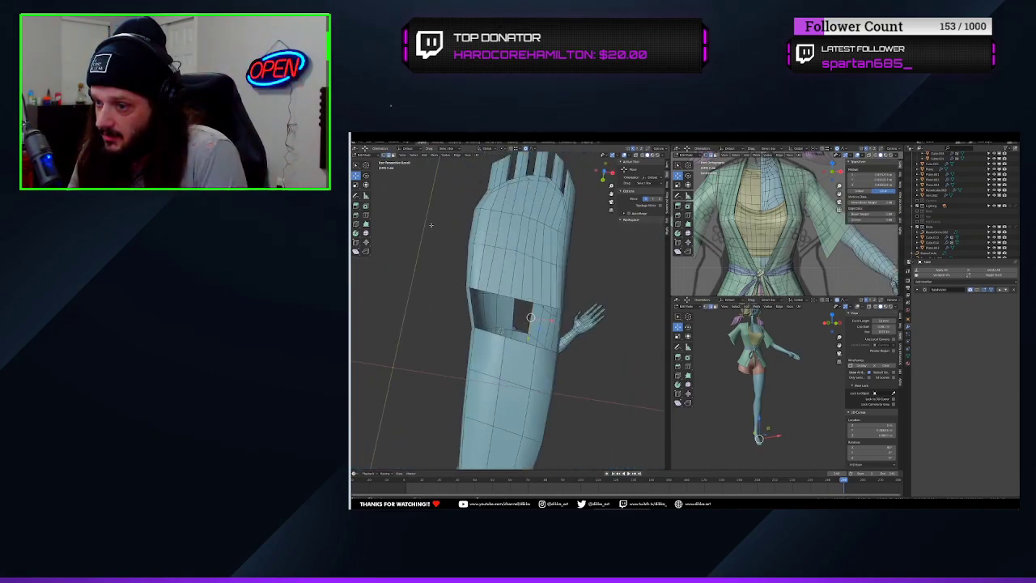
Merge the vertices at the corner of the sole gap and dissolve the extra edges beside it
key(1)
click(482, 291)
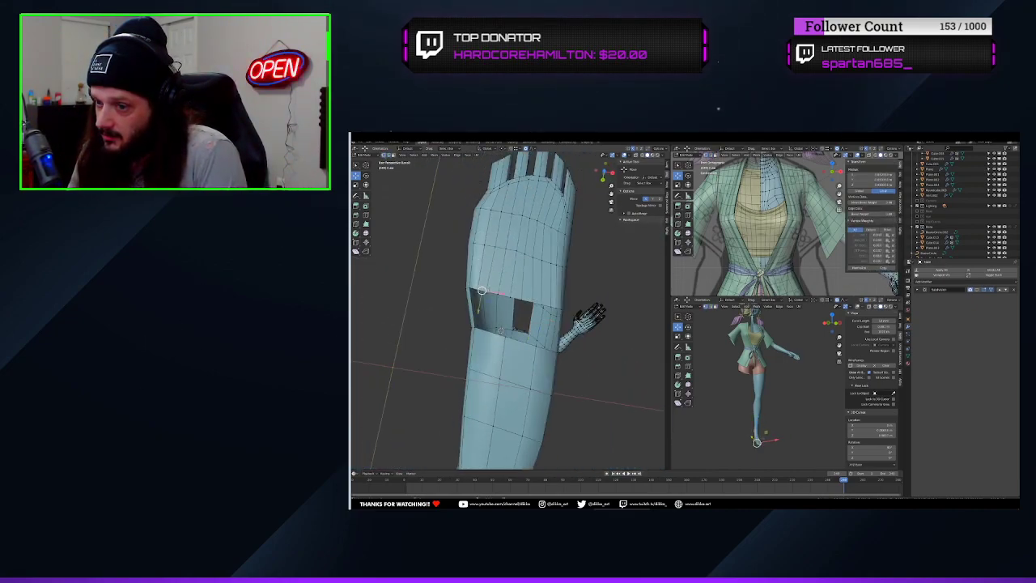
middle_drag(482, 294, 553, 311)
key(m)
key(2)
click(473, 306)
alt+click(518, 301)
key(ctrl+x)
Merge the selected vertices in the middle of the sole at center
key(1)
shift+click(511, 334)
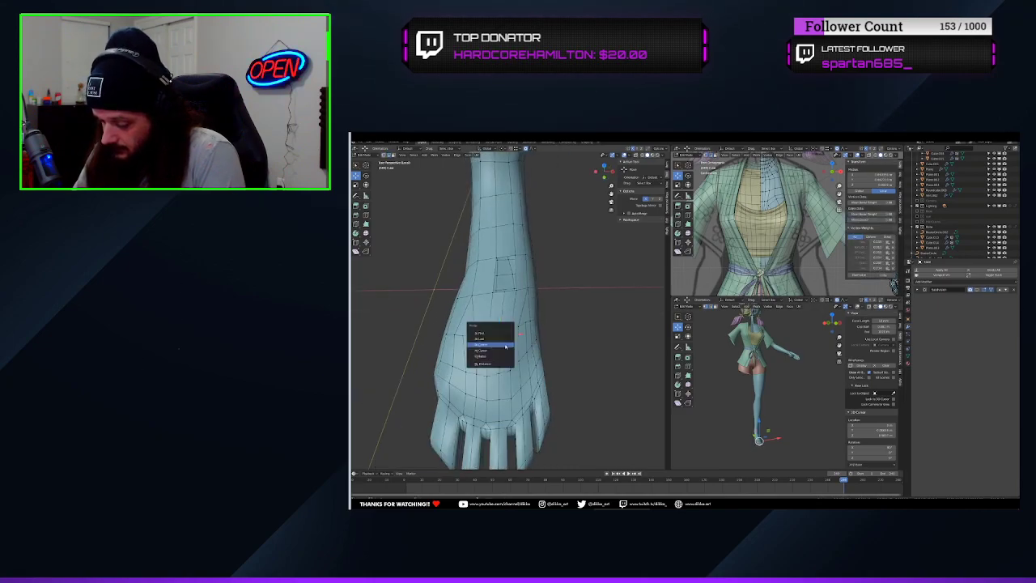
click(489, 345)
click(496, 331)
Check the edges and faces in the middle of the sole and merge the next pair of vertices there
key(2)
middle_drag(495, 331, 541, 358)
alt+click(496, 285)
key(3)
click(486, 317)
shift+click(503, 311)
key(1)
click(521, 330)
shift+click(505, 332)
key(m)
click(524, 373)
Slide a sole vertex along its edge and merge the neighbouring vertices at last
shift+click(519, 331)
key(m)
click(521, 344)
key(g)
key(g)
click(513, 336)
key(m)
click(555, 333)
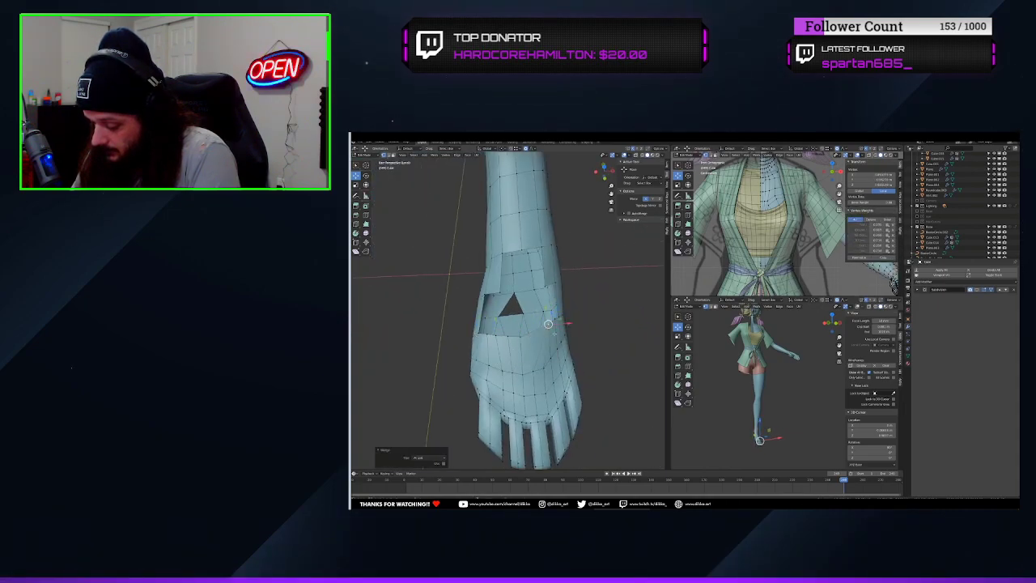
Try merging vertices beside the triangular hole in the sole and undo the last three edits
shift+click(509, 332)
key(m)
click(516, 337)
key(2)
alt+click(503, 330)
mouse_move(516, 330)
middle_down()
mouse_move(534, 327)
mouse_move(508, 327)
middle_up()
click(503, 308)
key(ctrl+z)
key(ctrl+z)
key(ctrl+z)
key(ctrl+z)
key(ctrl+z)
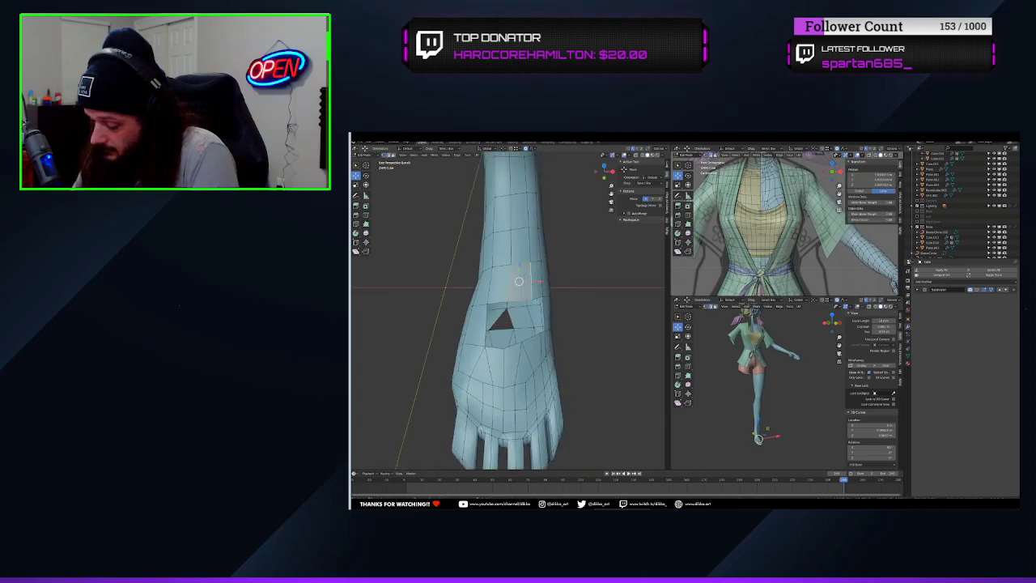
Dissolve the extra edges and a vertex around the triangular hole in the sole
middle_drag(571, 325, 534, 279)
key(2)
click(525, 324)
key(ctrl+x)
click(522, 325)
key(ctrl+x)
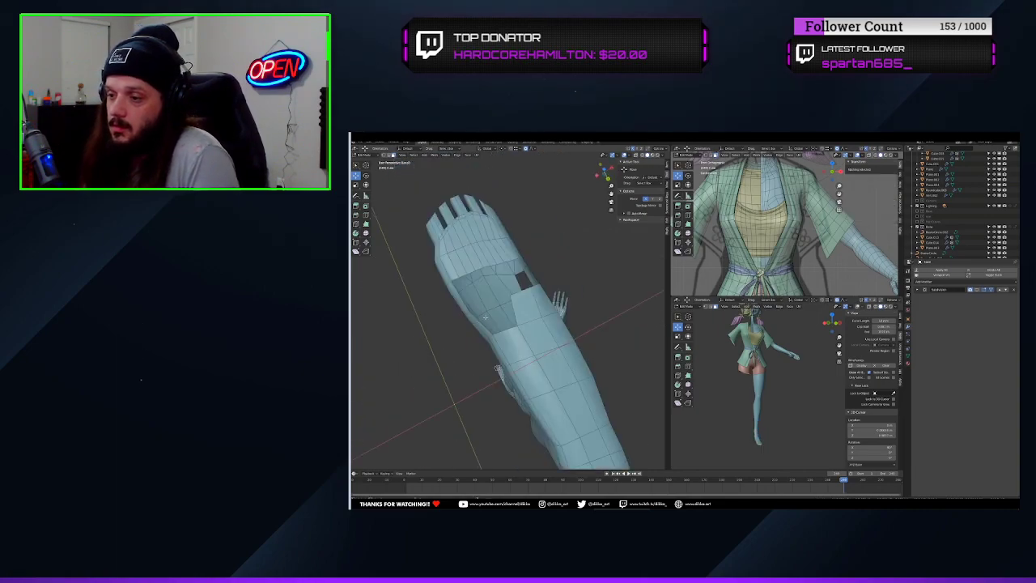
click(486, 318)
key(1)
click(527, 355)
key(ctrl+x)
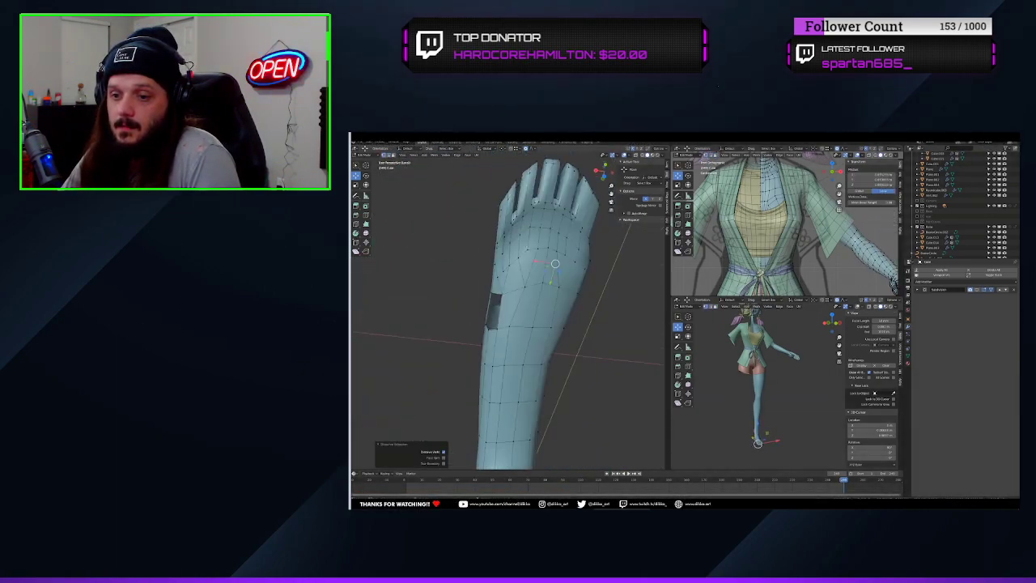
click(595, 290)
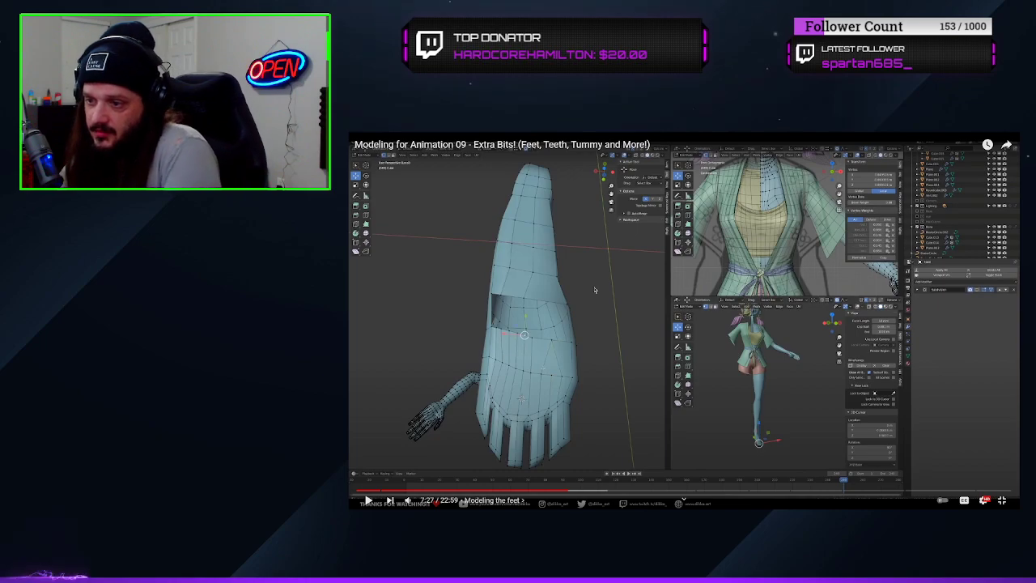
click(572, 237)
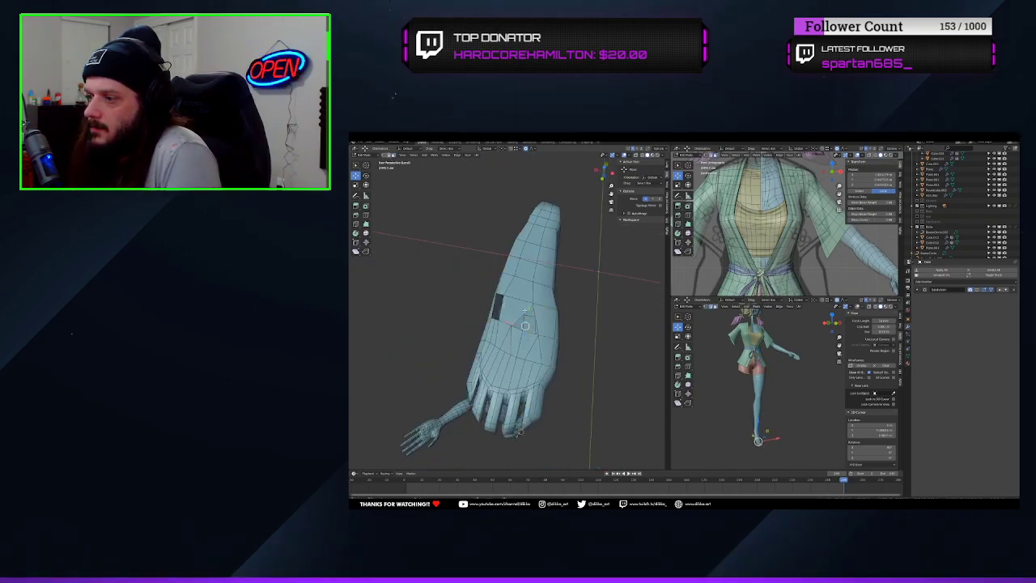
Merge the vertices at the remaining opening on the side of the sole and select the adjoining edge
mouse_move(551, 332)
middle_down()
mouse_move(486, 299)
mouse_move(478, 308)
mouse_move(559, 311)
mouse_move(504, 331)
mouse_move(552, 316)
middle_up()
key(1)
click(485, 293)
shift+click(502, 304)
key(m)
click(498, 313)
key(a)
middle_drag(523, 353, 470, 328)
key(2)
click(503, 320)
middle_drag(533, 364, 574, 235)
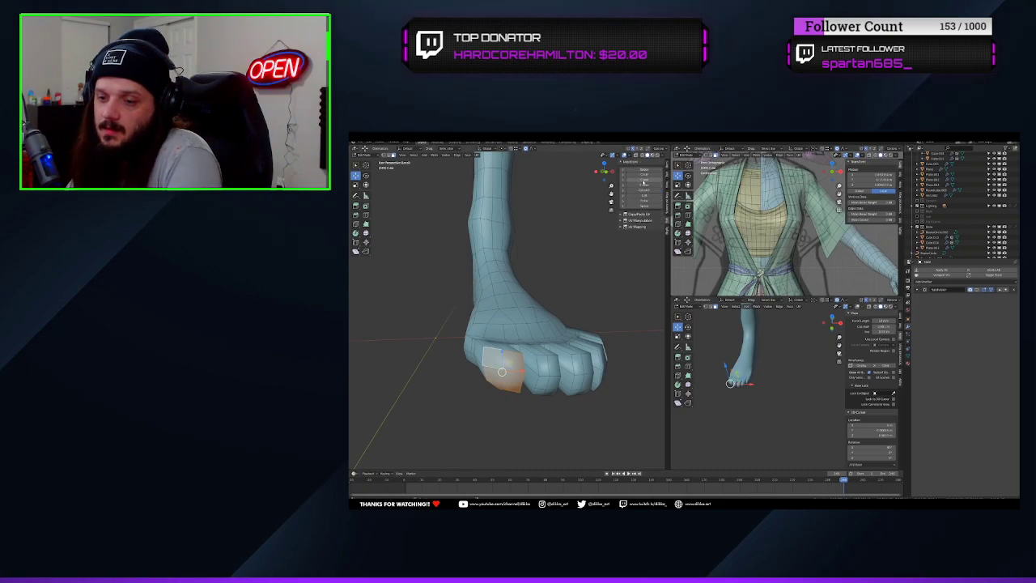
mouse_move(440, 323)
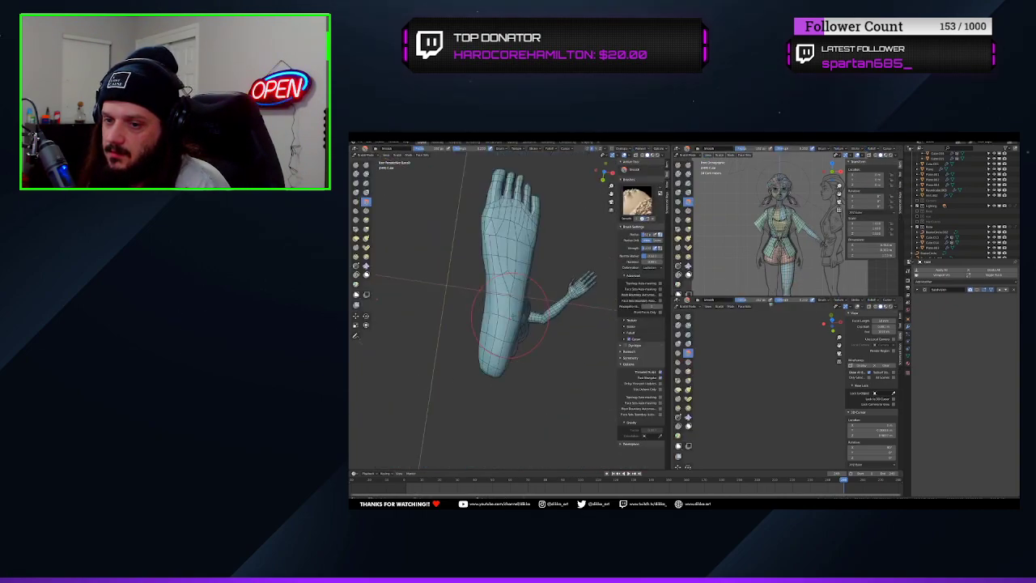
Smooth the side, heel and top of the foot with the Smooth brush in Sculpt Mode
mouse_move(534, 267)
middle_down()
mouse_move(505, 250)
mouse_move(476, 361)
mouse_move(485, 332)
mouse_move(495, 352)
mouse_move(544, 320)
middle_up()
shift+drag(544, 320, 540, 318)
mouse_move(546, 366)
middle_down()
mouse_move(488, 395)
mouse_move(551, 364)
mouse_move(527, 370)
mouse_move(490, 326)
middle_up()
key(ctrl+Tab)
click(541, 374)
scroll(514, 351, up, 2)
key(ctrl+Tab)
shift+drag(490, 326, 494, 332)
key(i)
mouse_move(534, 228)
middle_down()
mouse_move(488, 267)
mouse_move(509, 298)
mouse_move(456, 296)
mouse_move(518, 243)
mouse_move(524, 287)
mouse_move(538, 218)
mouse_move(552, 246)
mouse_move(518, 283)
middle_up()
key(g)
Adjust an edge at the toes along the Z axis and add a loop cut across one of the smaller toes
key(Tab)
click(388, 154)
alt+click(520, 268)
key(g)
key(z)
click(524, 280)
middle_drag(561, 315, 554, 324)
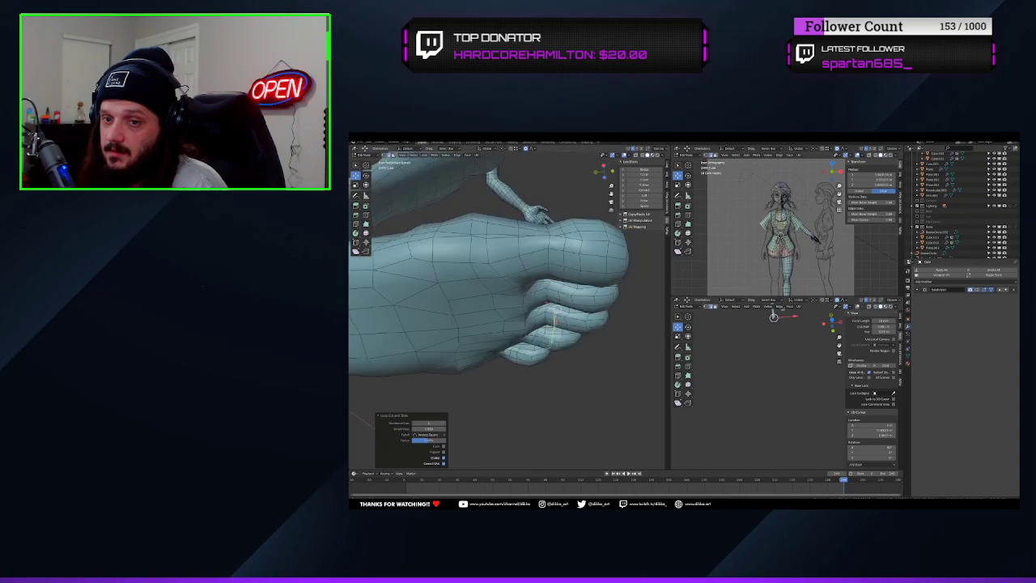
Move the selected edges at the base of the smaller toes along Z with proportional editing to refine their shape
drag(517, 264, 513, 260)
alt+click(550, 312)
middle_drag(518, 263, 558, 304)
alt+click(560, 320)
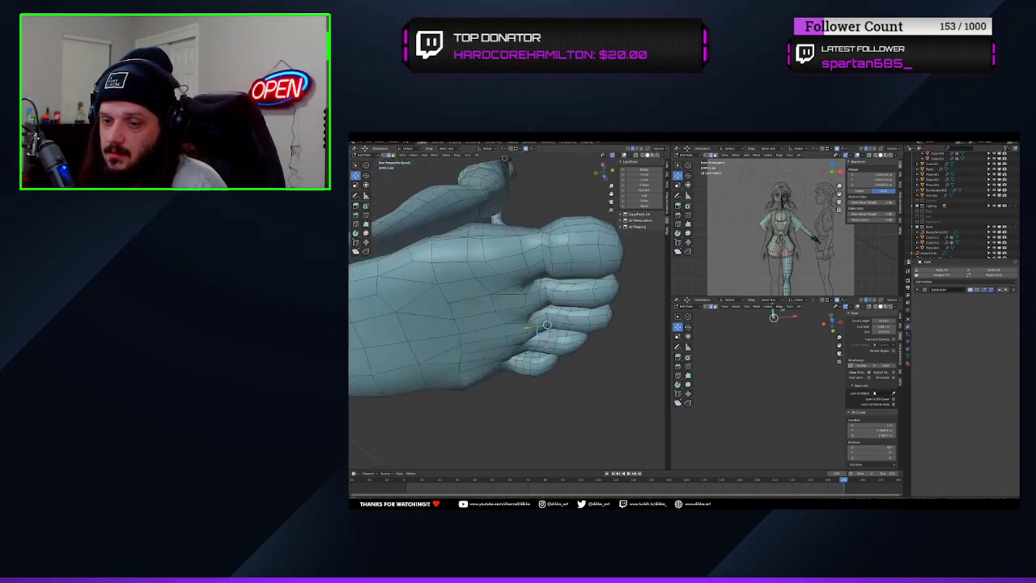
drag(562, 299, 561, 303)
middle_drag(561, 312, 561, 303)
drag(539, 333, 532, 325)
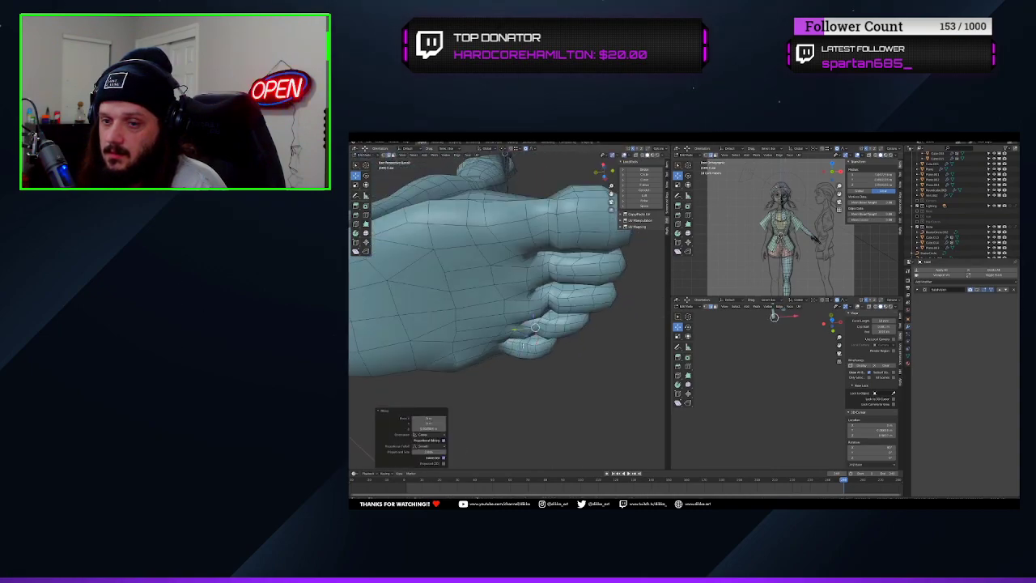
middle_drag(534, 325, 493, 283)
key(Tab)
key(Tab)
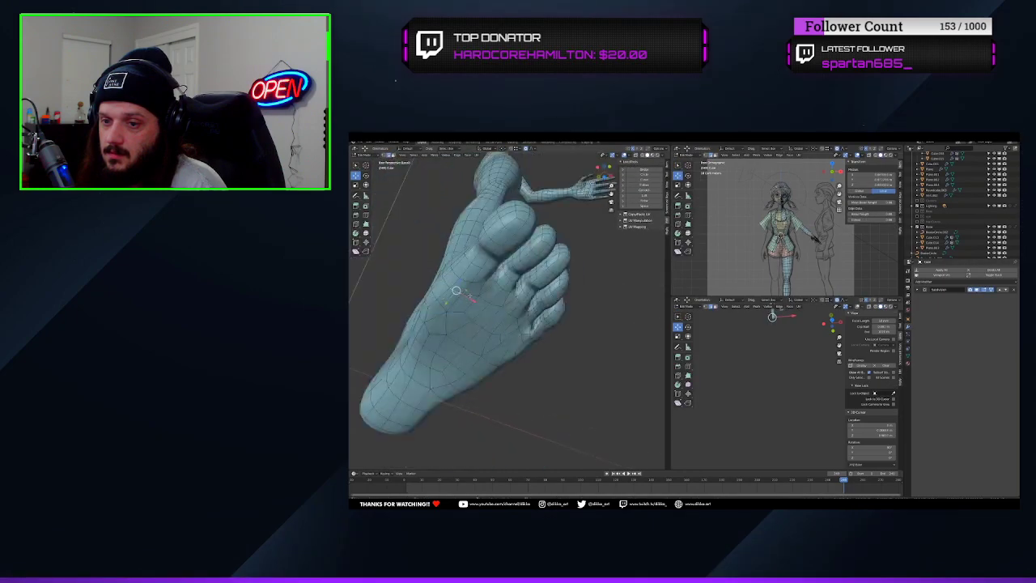
Smooth the front and underside of the toes with the Smooth brush in Sculpt Mode
drag(485, 287, 484, 293)
mouse_move(484, 293)
middle_down()
mouse_move(478, 323)
mouse_move(488, 293)
middle_up()
drag(488, 293, 486, 301)
mouse_move(519, 293)
middle_down()
mouse_move(424, 222)
mouse_move(438, 293)
mouse_move(523, 340)
middle_up()
key(ctrl+Tab)
key(shift+s)
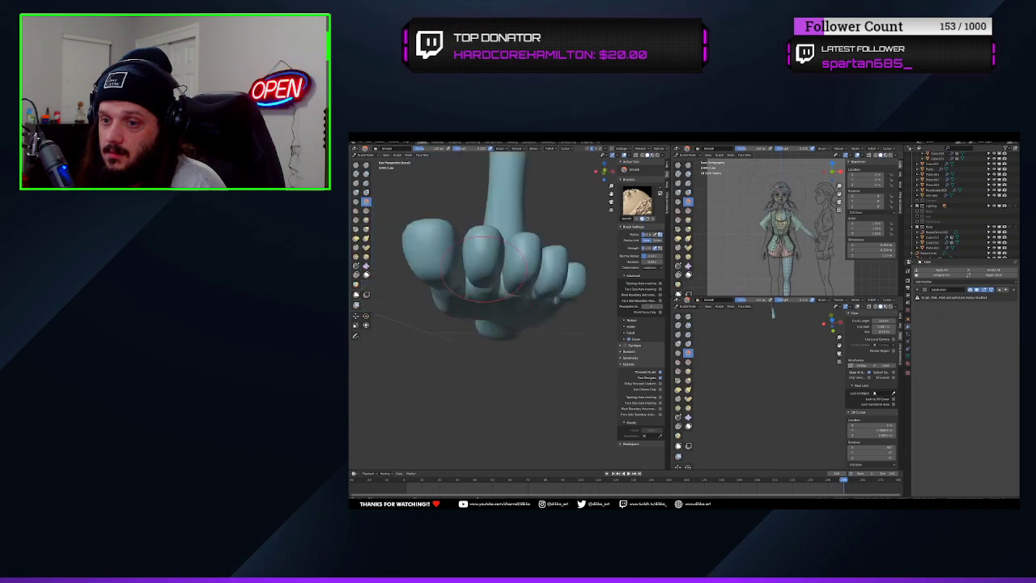
middle_drag(486, 263, 513, 282)
Move the vertices at the gap beside the big toe with proportional editing in Edit Mode
key(Tab)
drag(476, 285, 476, 290)
mouse_move(476, 289)
middle_down()
mouse_move(483, 386)
mouse_move(510, 356)
middle_up()
drag(510, 356, 510, 348)
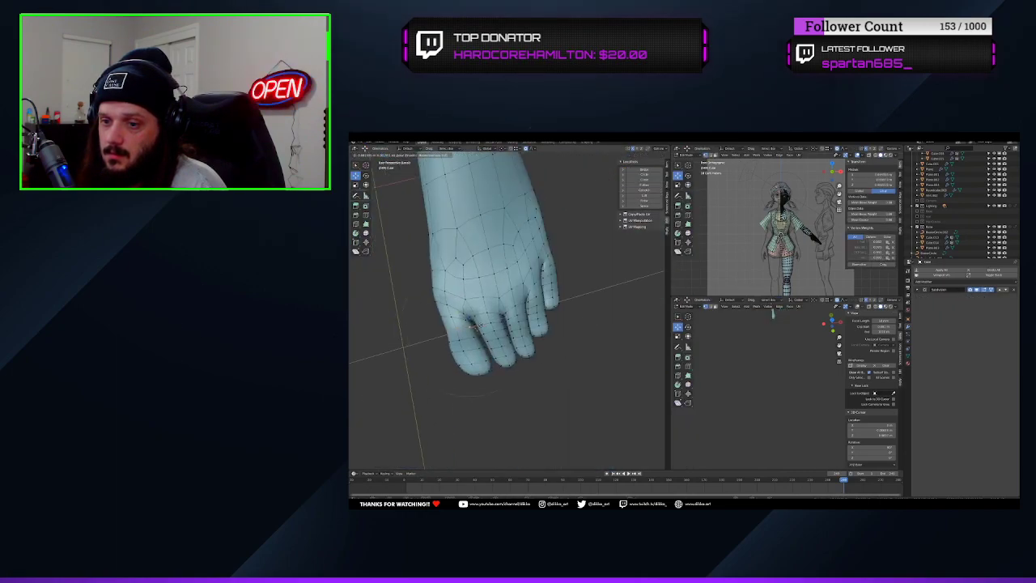
mouse_move(510, 348)
middle_down()
mouse_move(556, 320)
mouse_move(486, 369)
mouse_move(502, 340)
mouse_move(473, 316)
middle_up()
Reshape the foot and ankle silhouette with the Grab brush in Sculpt Mode
key(Tab)
key(m)
key(shift+s)
key(g)
mouse_move(469, 371)
middle_down()
mouse_move(471, 398)
mouse_move(550, 356)
middle_up()
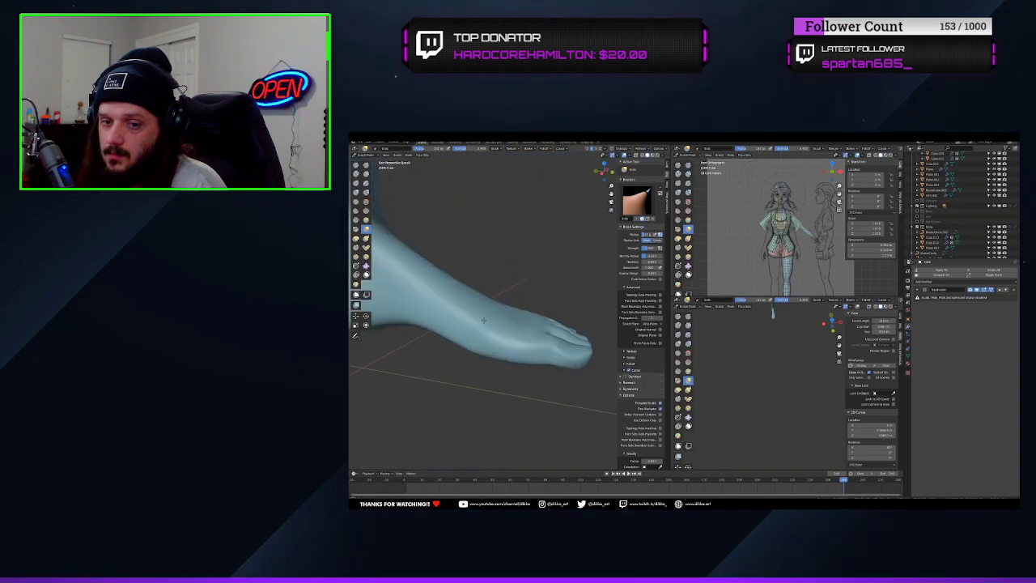
click(366, 192)
mouse_move(502, 331)
middle_down()
mouse_move(454, 373)
mouse_move(527, 340)
middle_up()
key(g)
drag(527, 340, 518, 345)
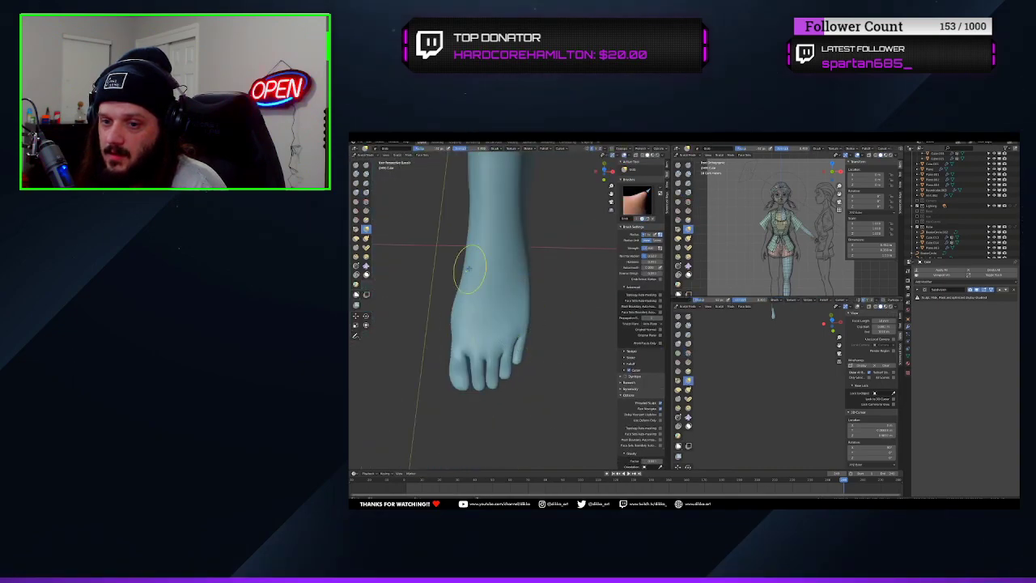
mouse_move(469, 266)
middle_down()
mouse_move(467, 393)
mouse_move(510, 371)
mouse_move(530, 314)
mouse_move(470, 291)
middle_up()
Select all the toe vertices in wireframe view, scale them along the X axis and restore solid shading
key(Tab)
key(shift+z)
drag(469, 292, 507, 333)
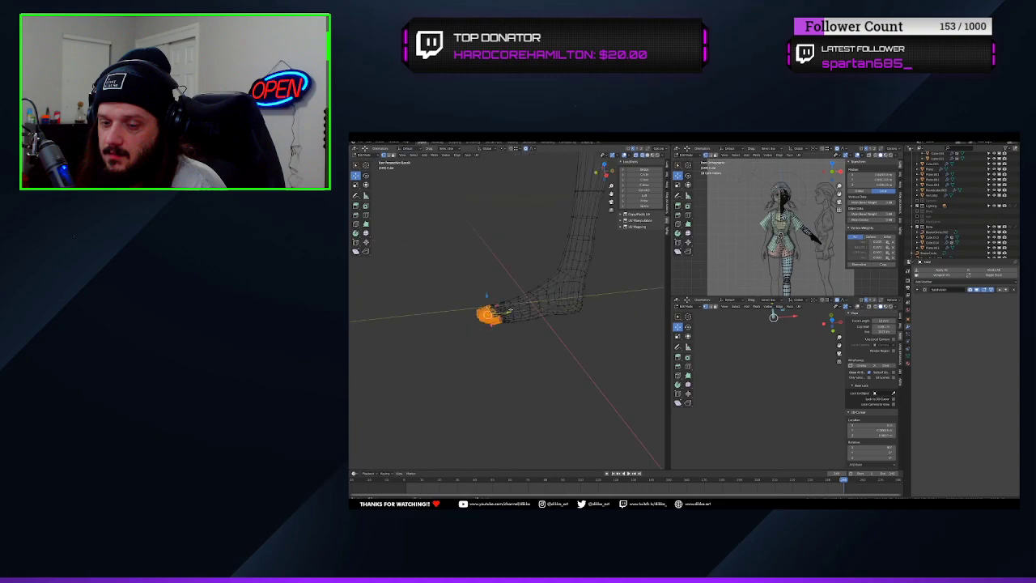
key(s)
key(x)
key(shift+z)
mouse_move(527, 351)
middle_down()
mouse_move(566, 315)
mouse_move(522, 352)
middle_up()
key(Tab)
Mirror the half body across its centre line and display the wireframe overlay on the torso
scroll(624, 300, down, 8)
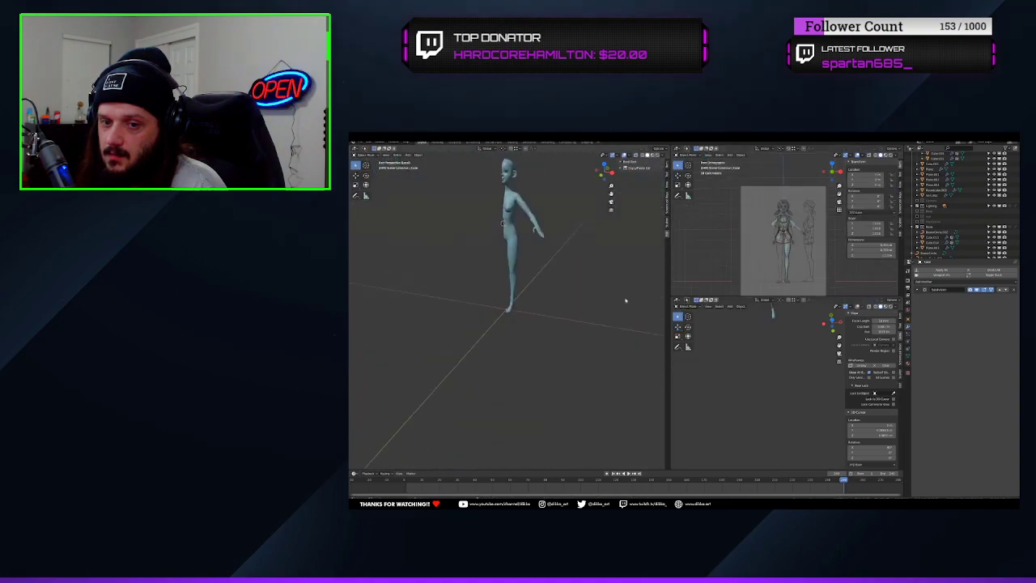
scroll(760, 243, up, 6)
scroll(483, 336, up, 8)
key(Tab)
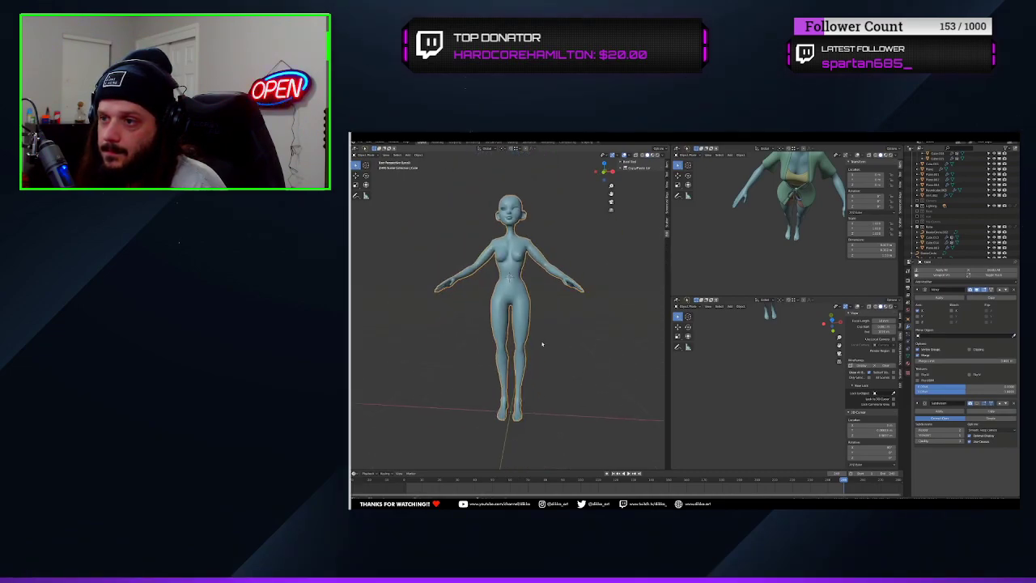
scroll(543, 344, up, 6)
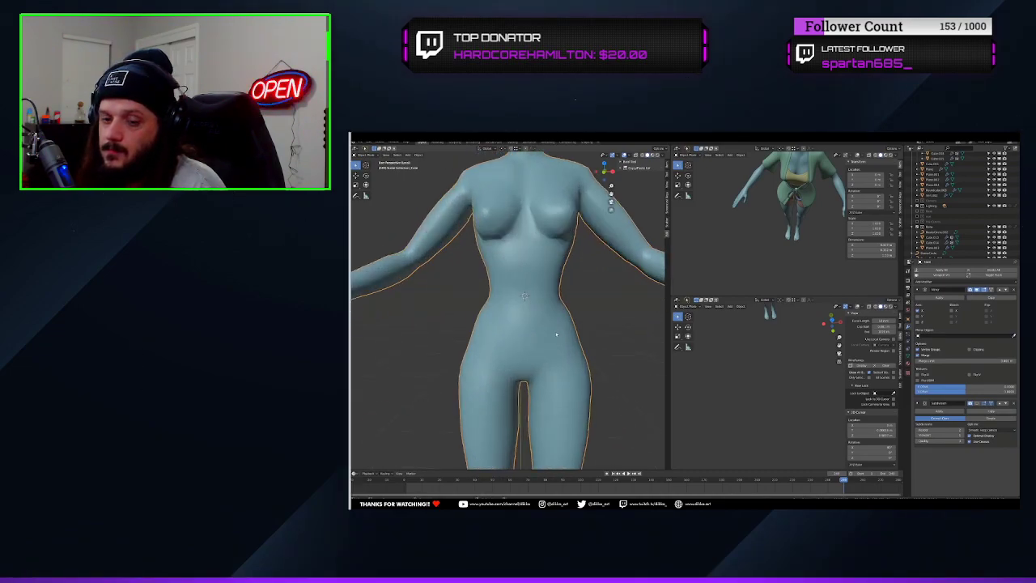
shift+middle_drag(556, 333, 572, 371)
click(662, 154)
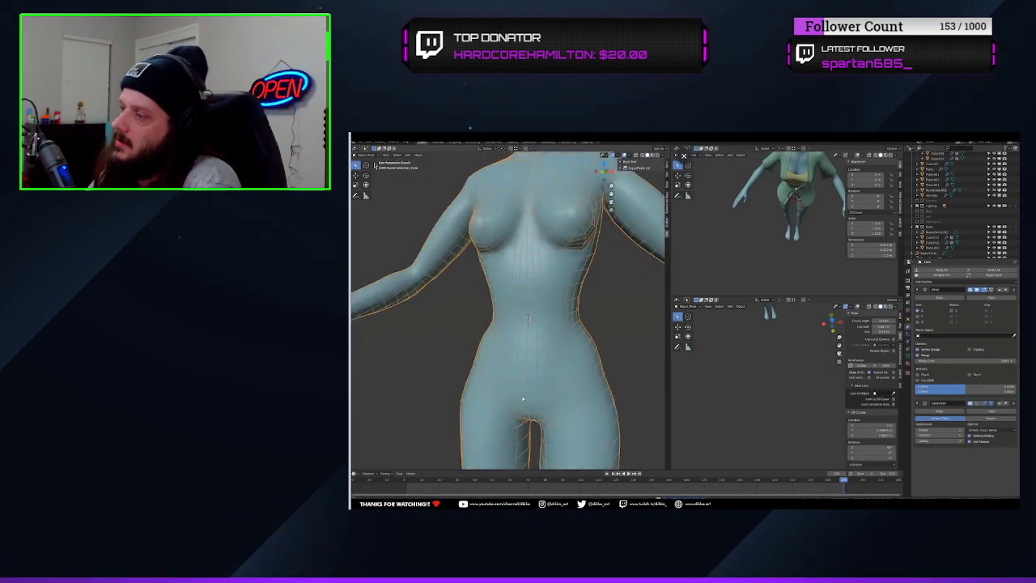
click(743, 283)
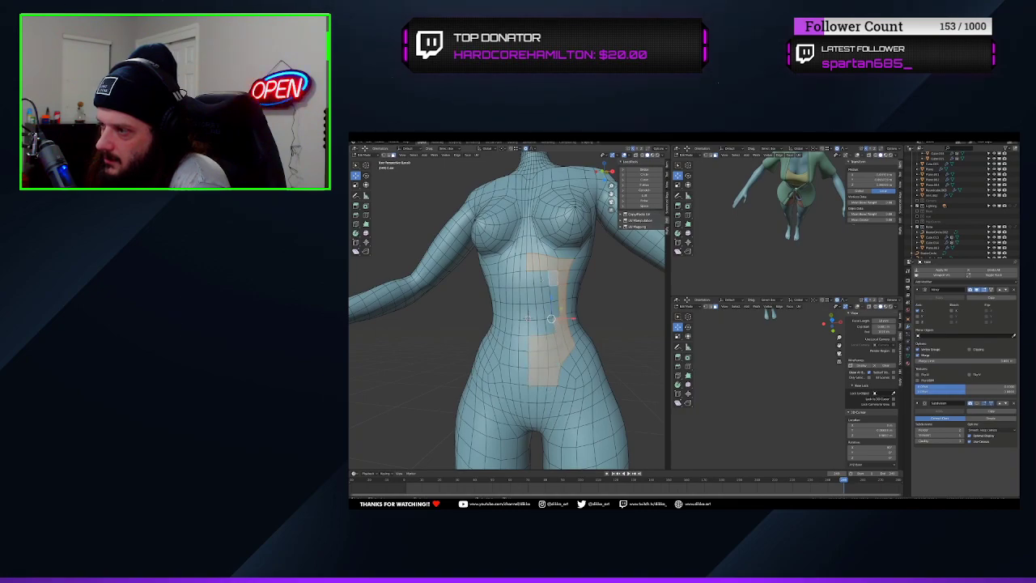
Select the remaining front abdomen faces on one half of the torso and inset the whole patch
shift+click(530, 296)
shift+click(531, 312)
shift+click(533, 326)
shift+click(543, 328)
shift+click(541, 311)
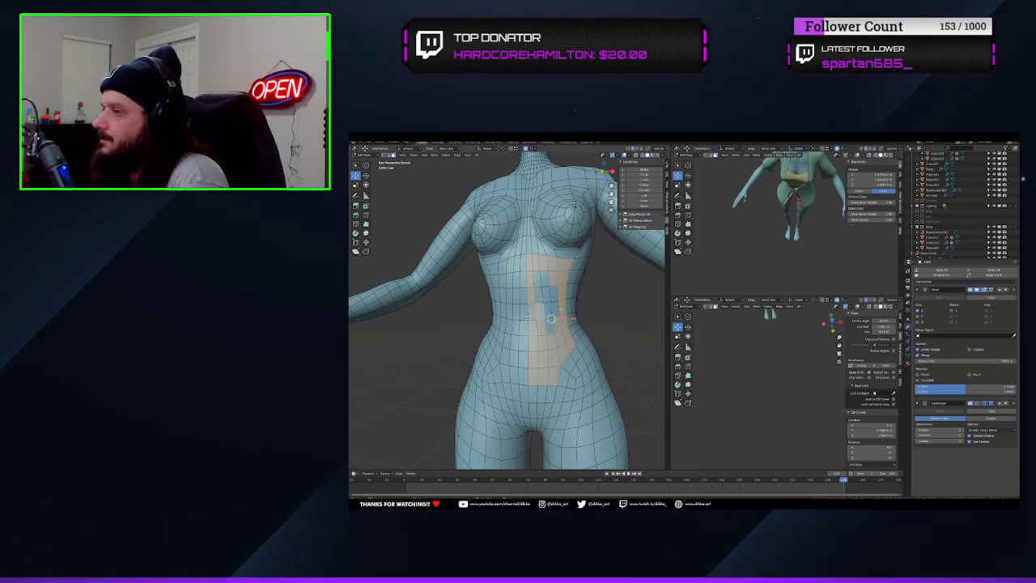
shift+click(553, 292)
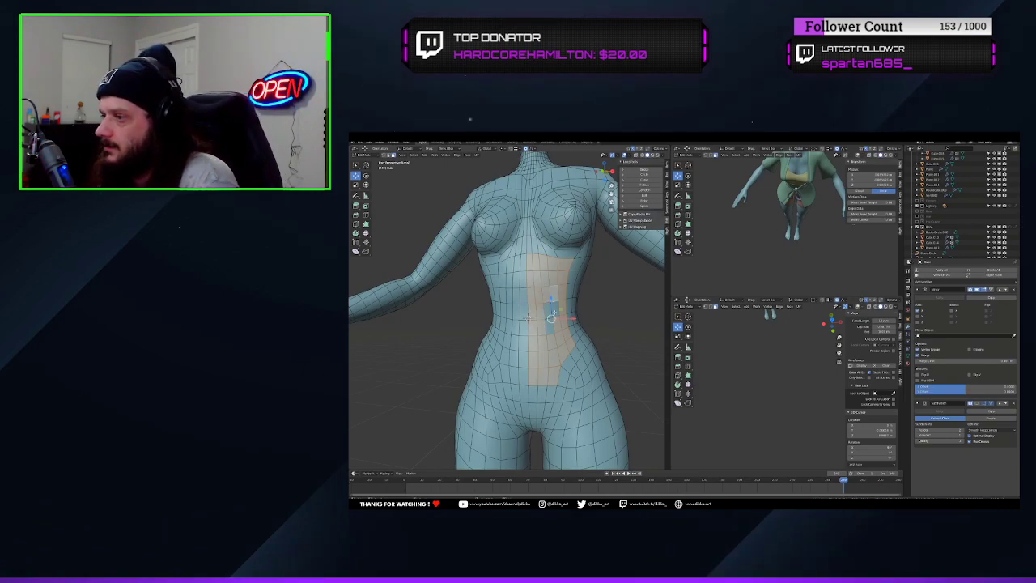
middle_drag(548, 306, 573, 325)
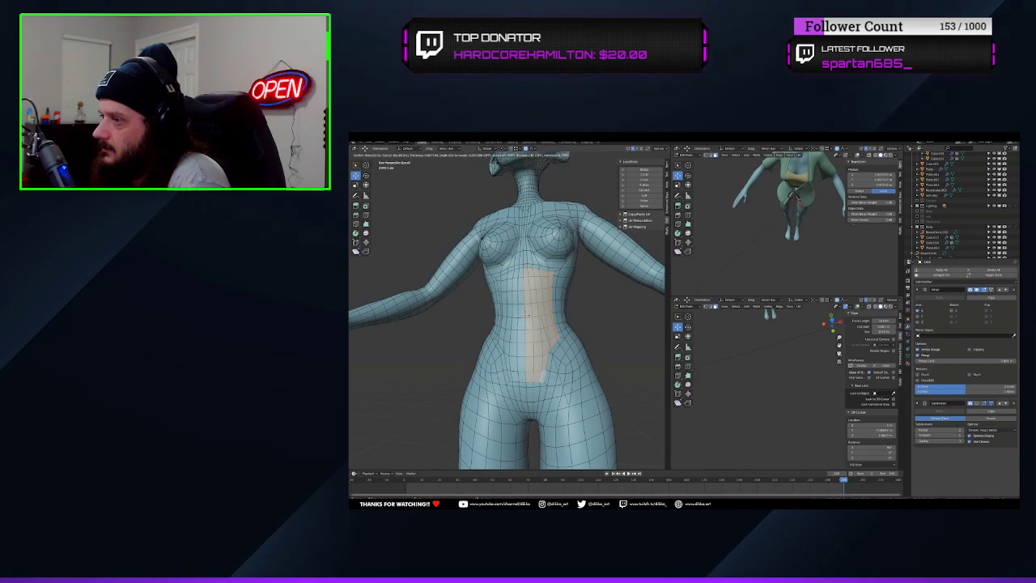
click(528, 315)
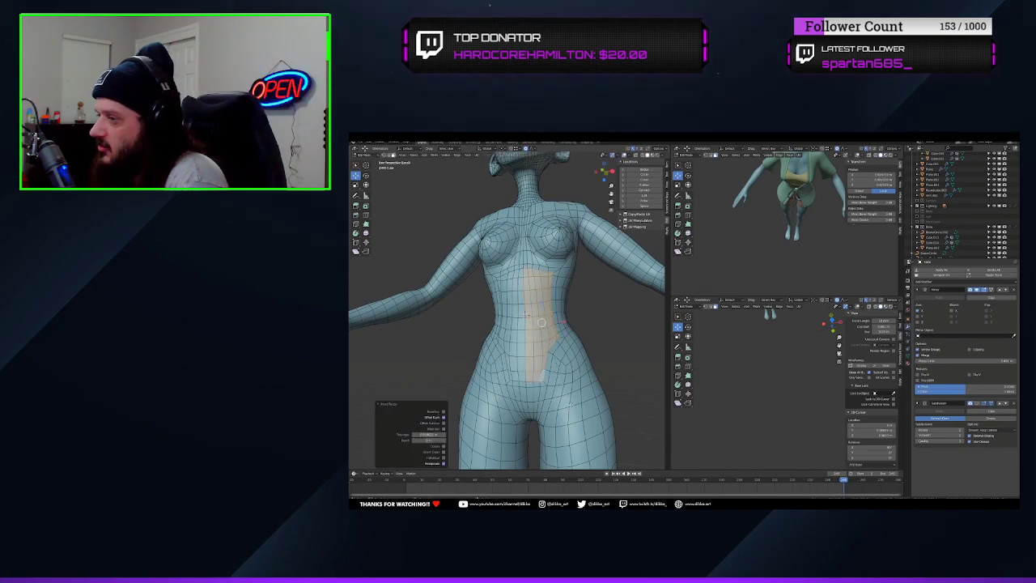
middle_drag(528, 315, 507, 306)
Relax the abdomen's topology around the inset with the Slide Relax brush in Sculpt Mode
click(361, 154)
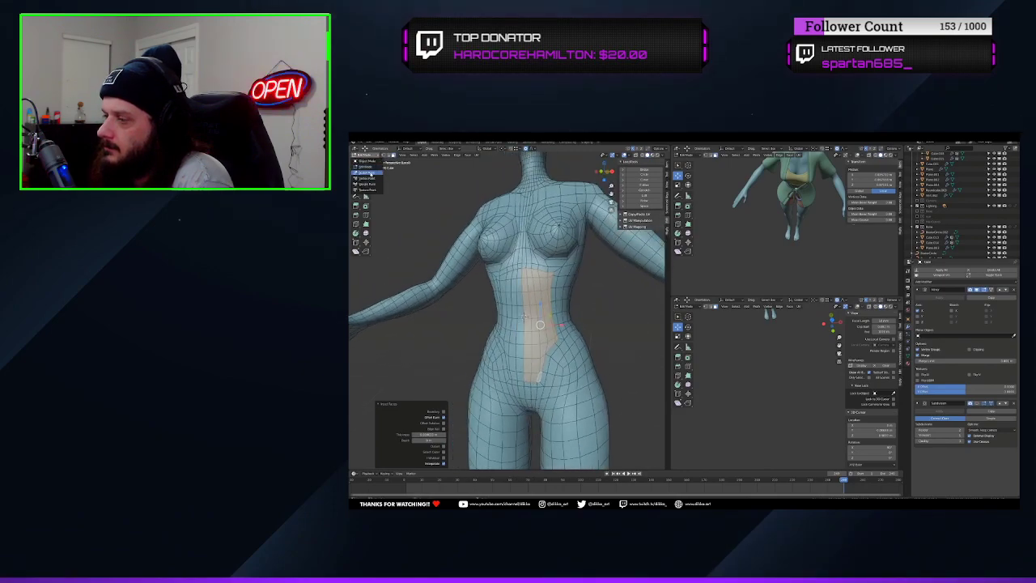
click(366, 173)
scroll(502, 307, up, 4)
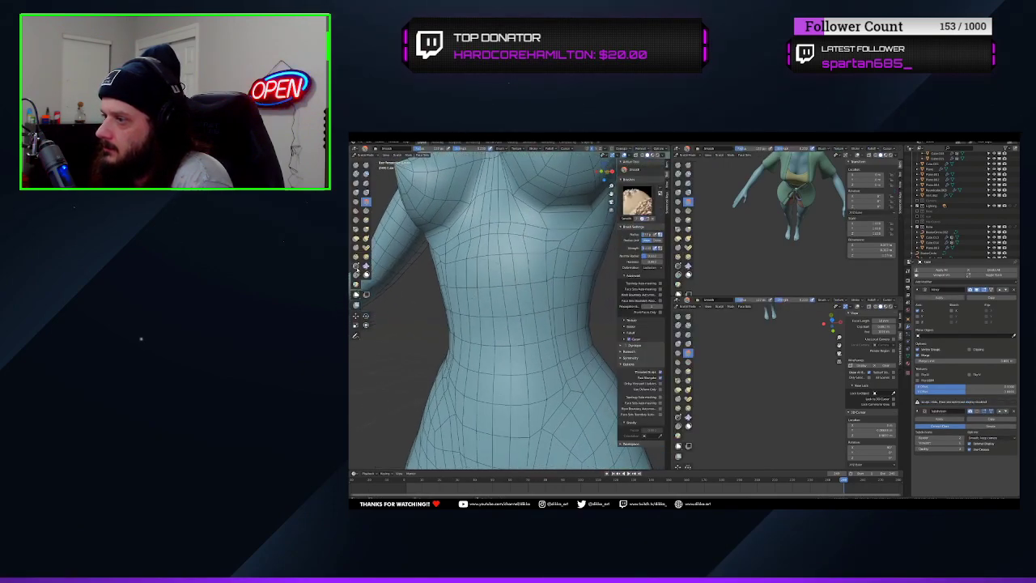
click(356, 266)
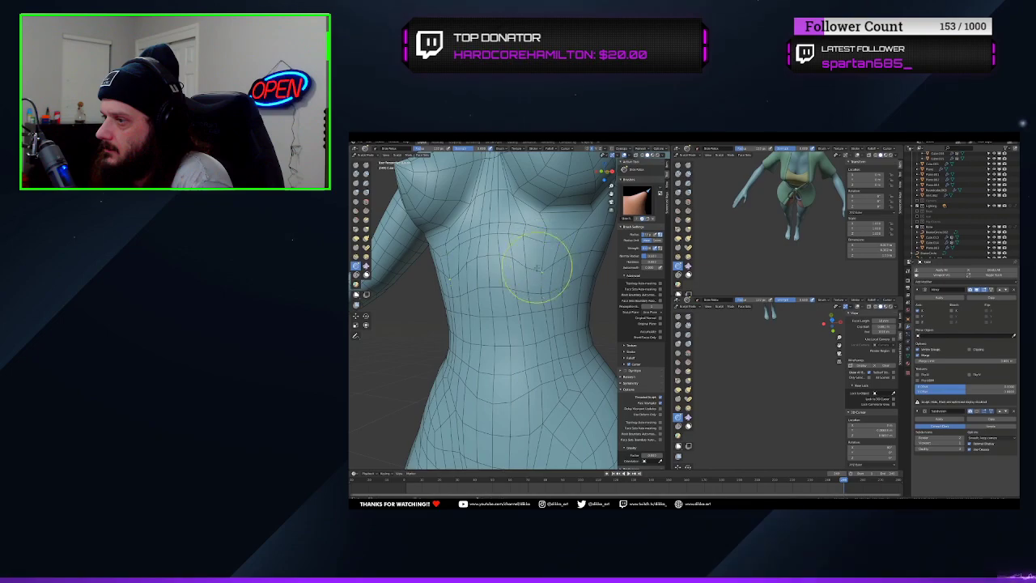
scroll(567, 236, down, 3)
middle_drag(550, 241, 414, 259)
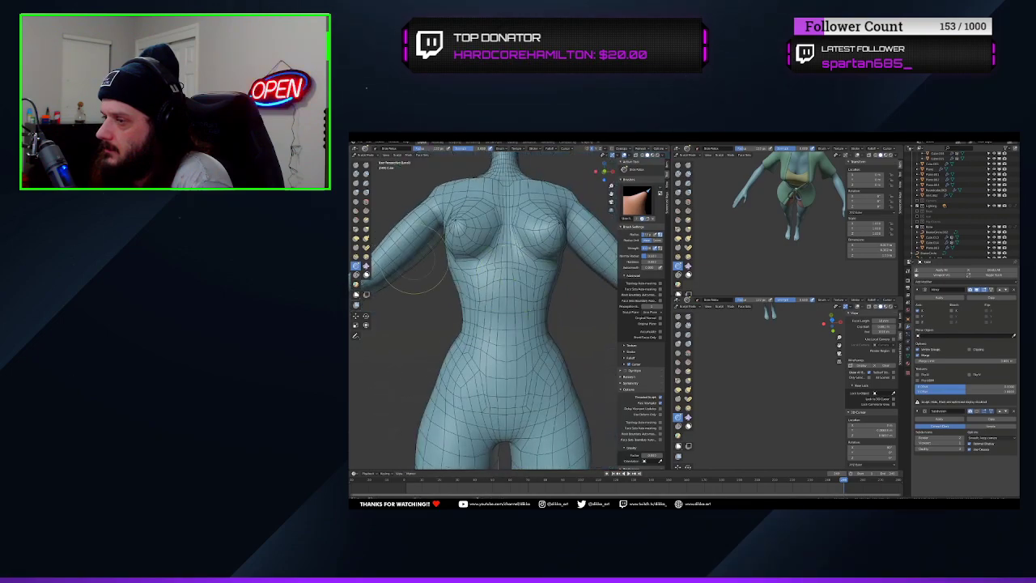
Even out the mesh over the belly, waist and ribs with the Smooth brush
click(365, 204)
scroll(488, 270, up, 2)
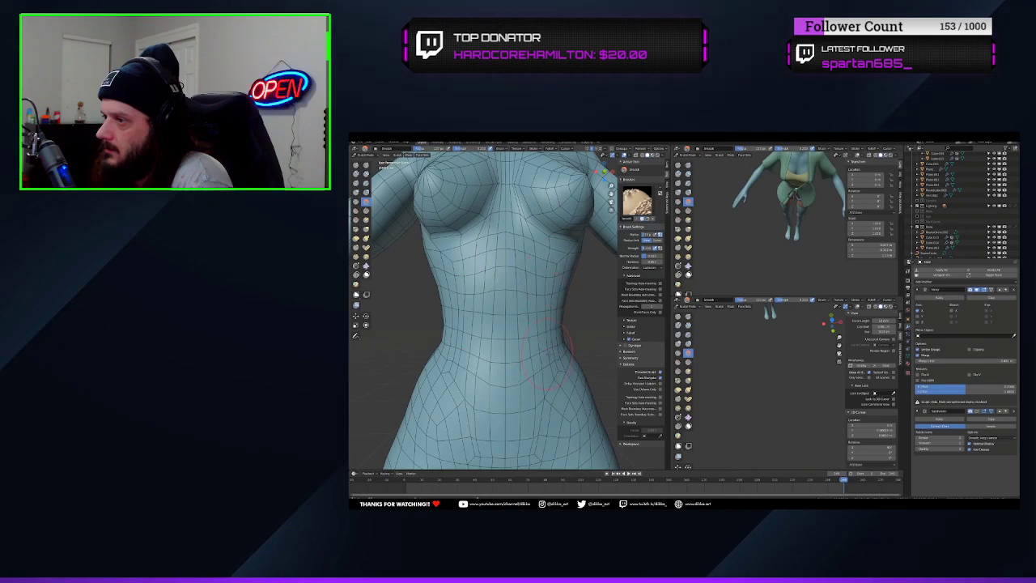
mouse_move(535, 403)
shift+middle_down()
mouse_move(519, 359)
mouse_move(479, 340)
shift+middle_up()
scroll(493, 323, down, 4)
mouse_move(542, 283)
middle_down()
mouse_move(510, 263)
mouse_move(583, 243)
mouse_move(526, 235)
middle_up()
scroll(525, 245, up, 3)
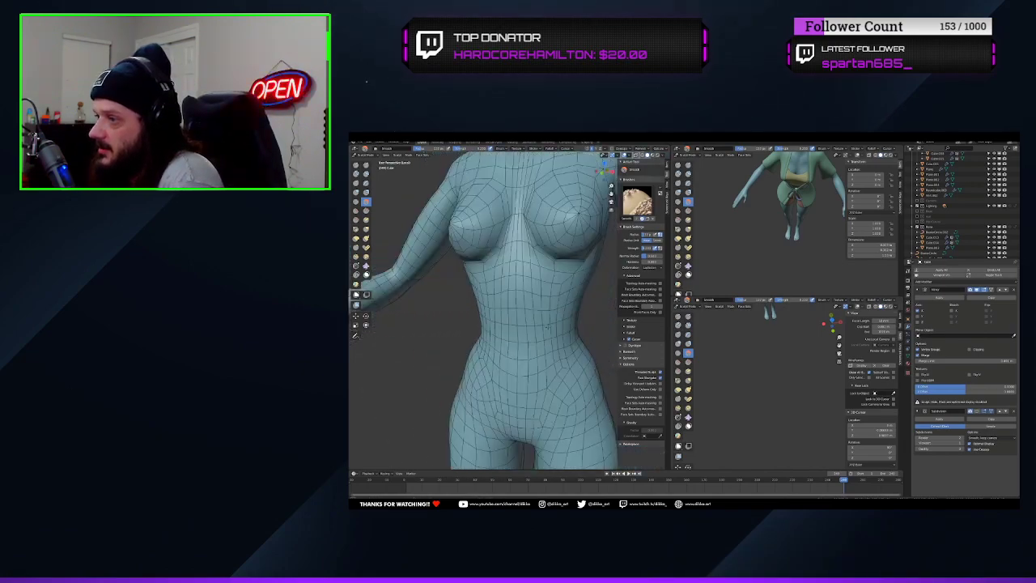
scroll(548, 327, up, 2)
mouse_move(548, 326)
middle_down()
mouse_move(531, 283)
mouse_move(544, 265)
mouse_move(465, 257)
middle_up()
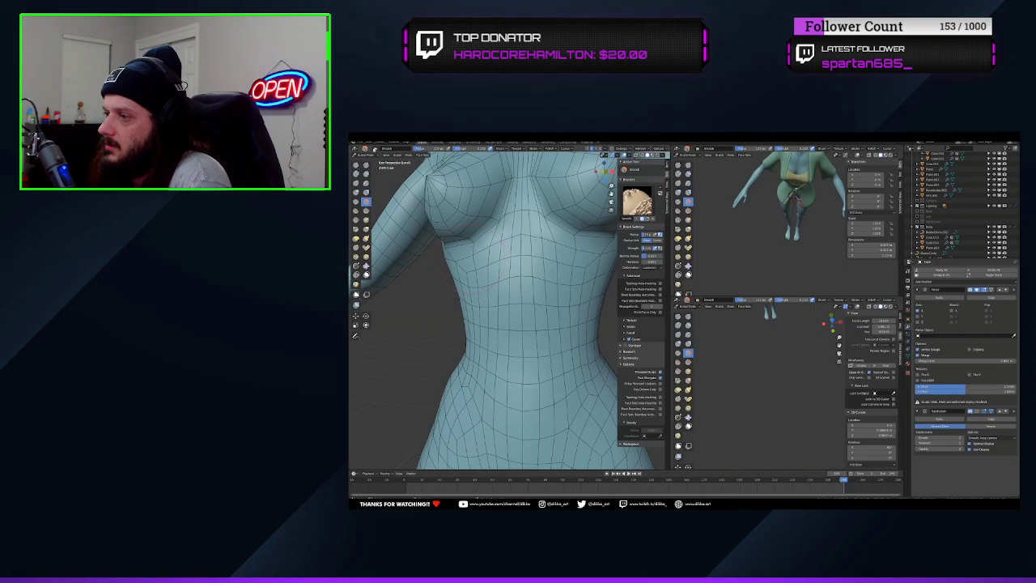
Select the edges just below the breast in Edit Mode and move them along the Y axis in side view
key(Tab)
key(alt+a)
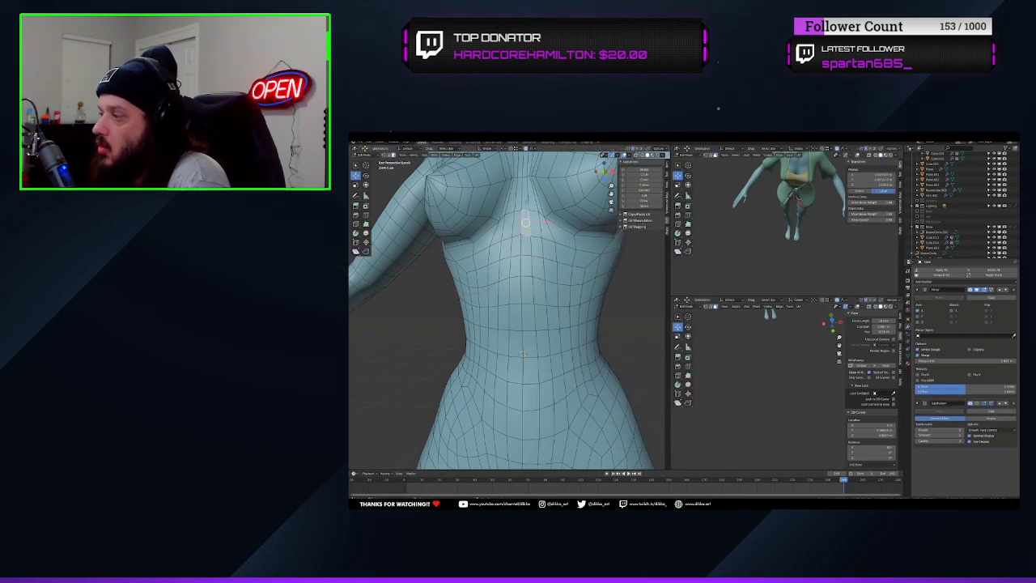
ctrl+shift+click(572, 241)
key(KP_1)
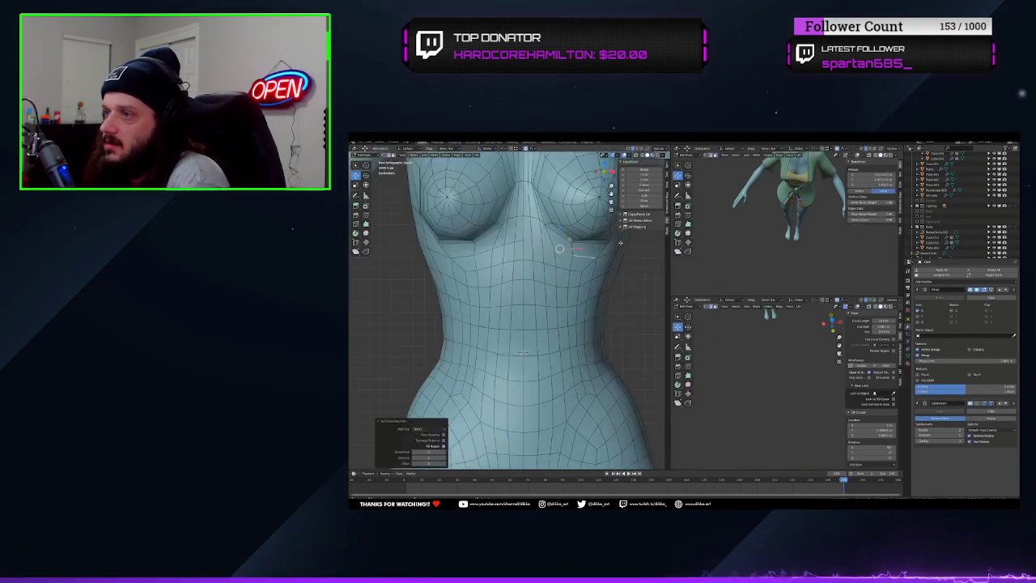
key(KP_3)
key(g)
key(y)
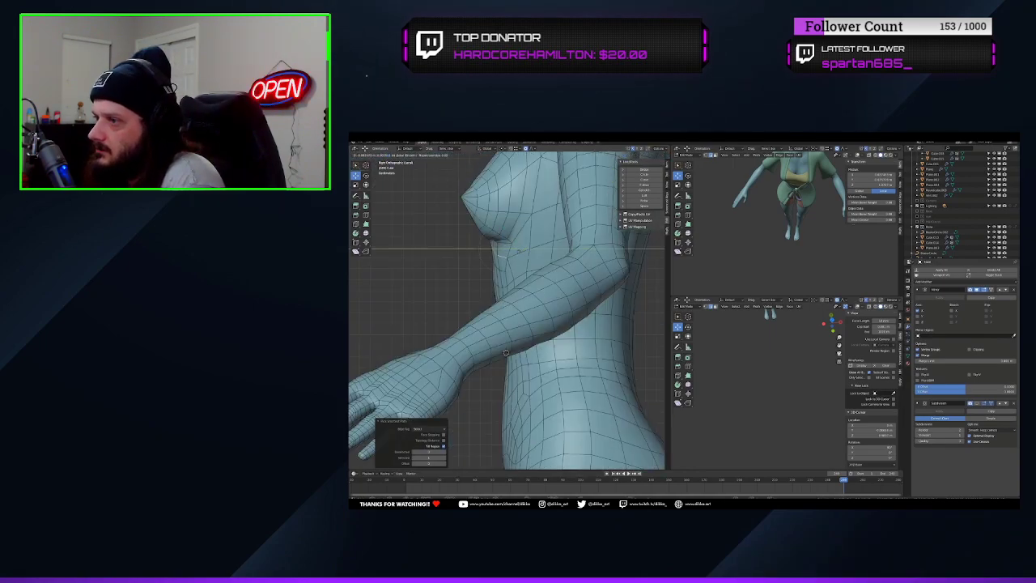
click(515, 254)
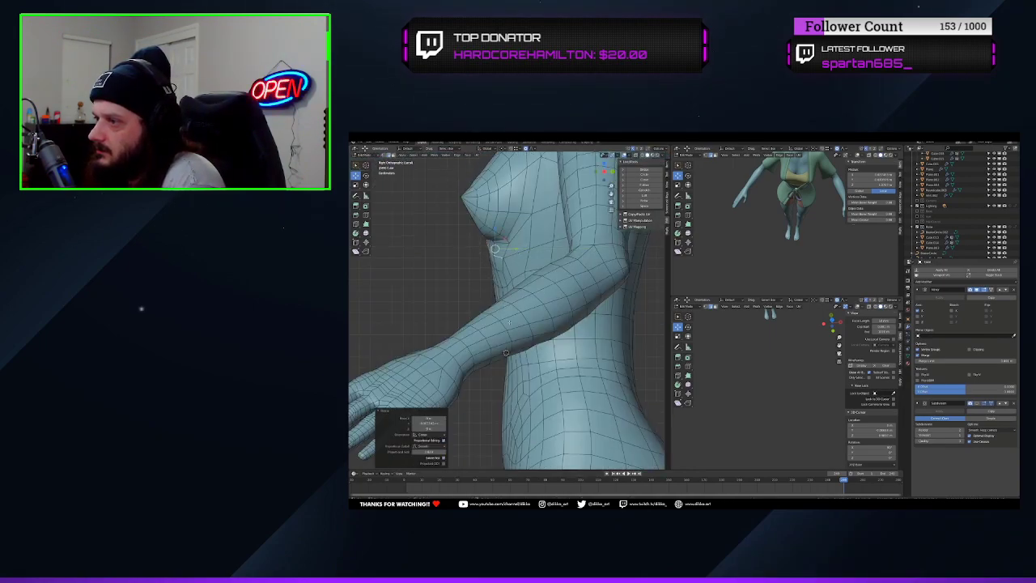
middle_drag(515, 275, 518, 344)
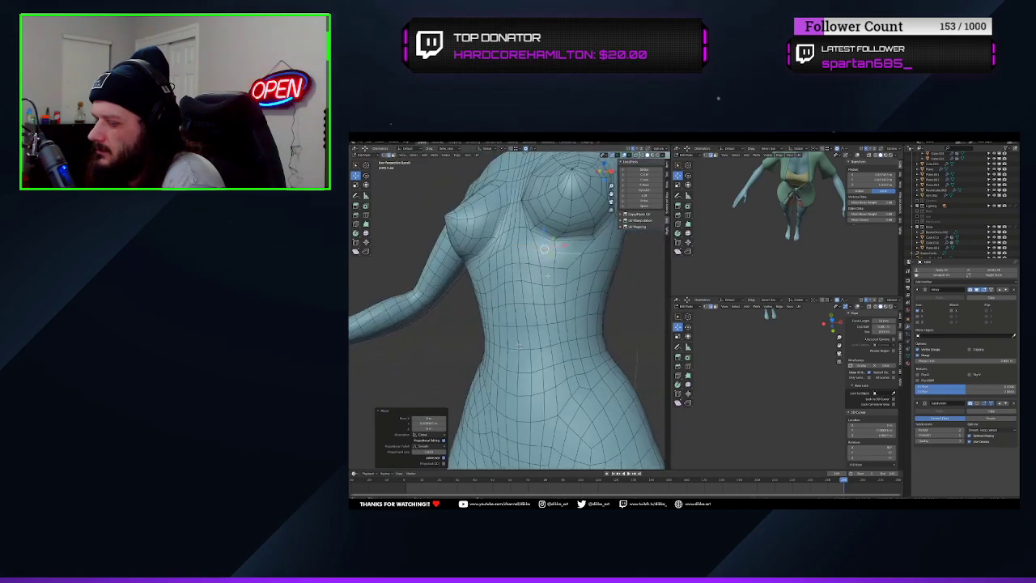
Reposition the vertices on the ribs just below the breast to define the upper edge of the abdomen
click(574, 270)
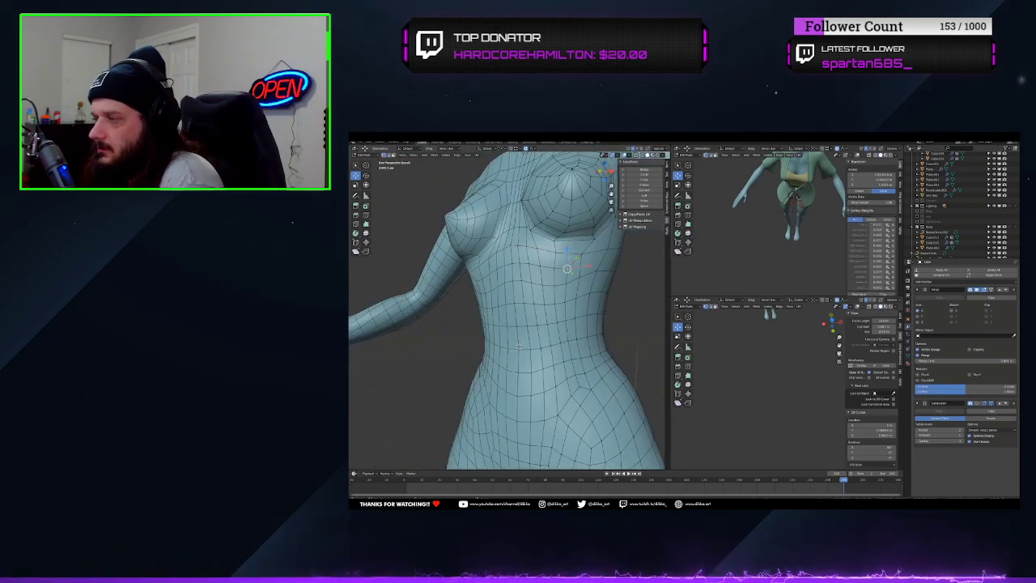
drag(566, 261, 588, 236)
click(581, 260)
middle_drag(589, 236, 569, 232)
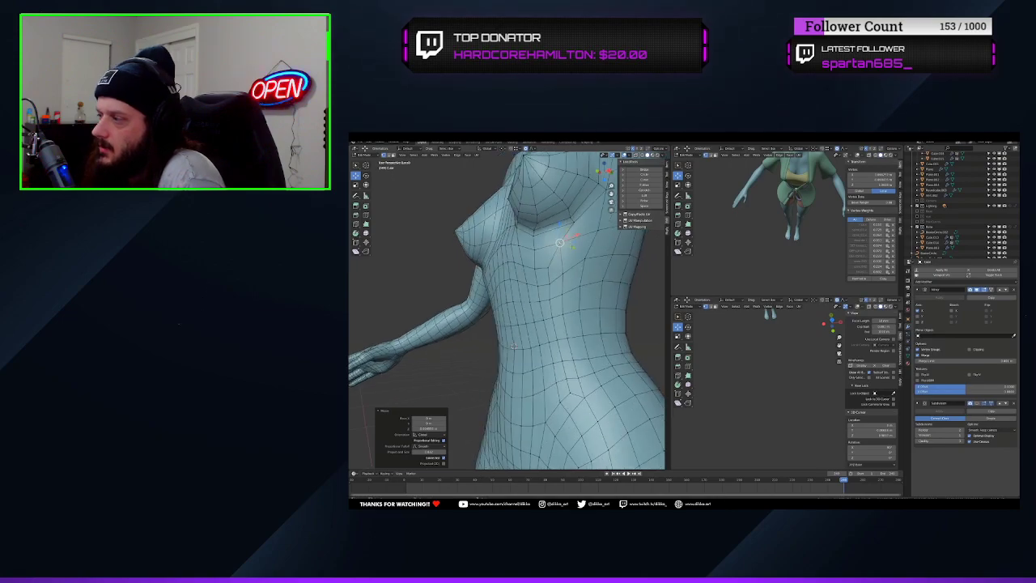
Resume the tutorial video and reposition the selected edge inside the navel
mouse_move(743, 282)
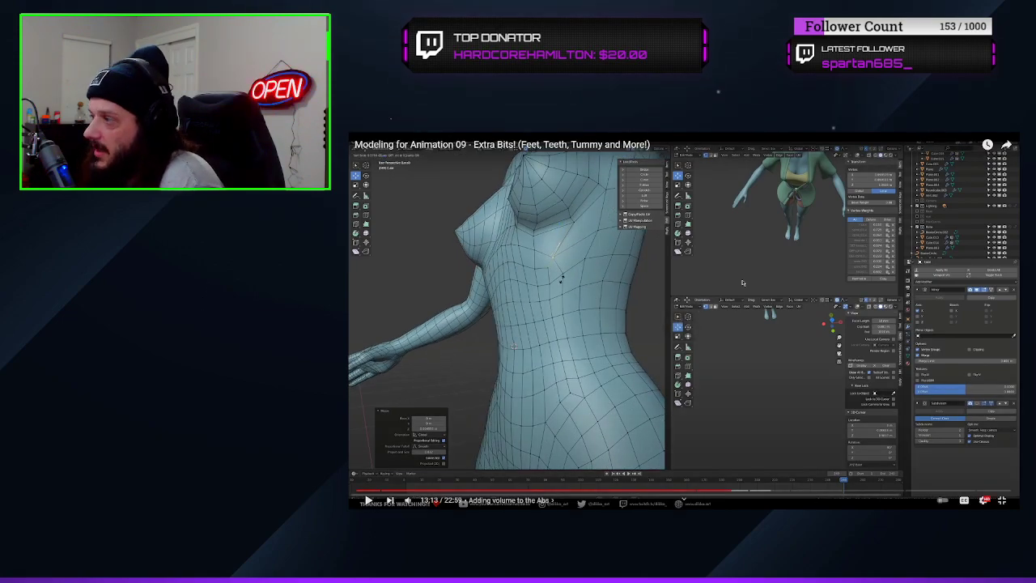
click(743, 282)
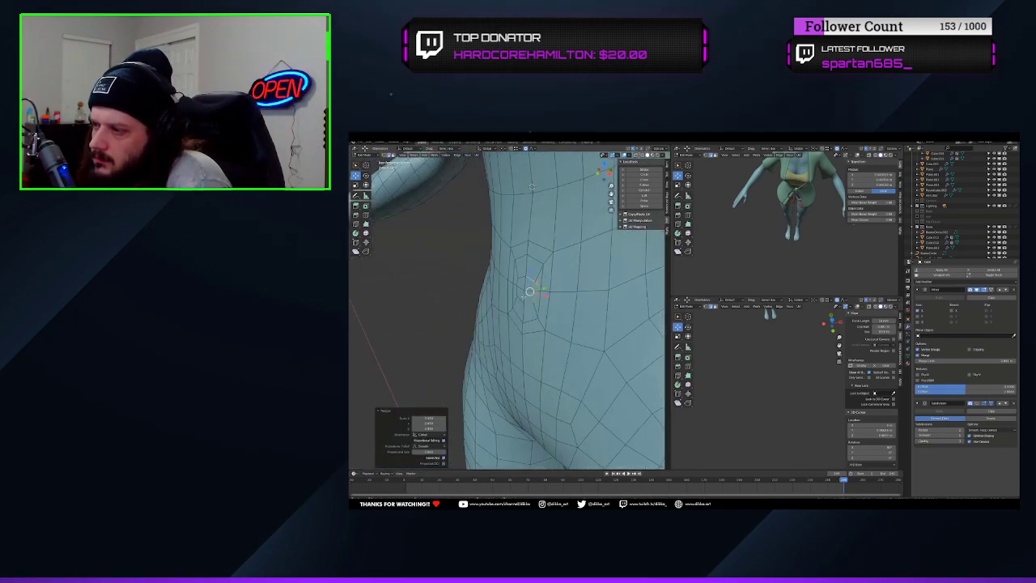
click(568, 304)
middle_drag(567, 304, 589, 298)
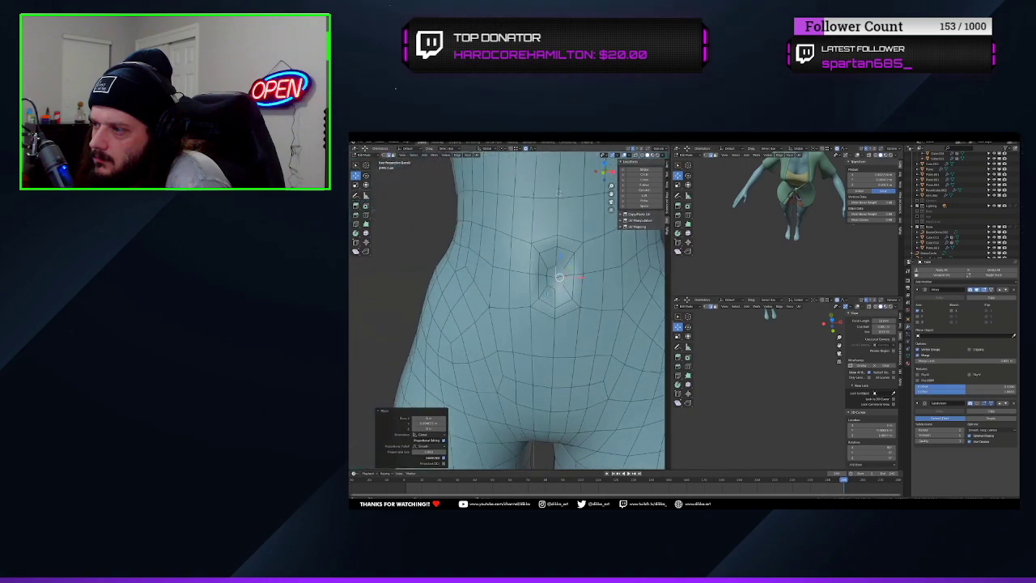
Select the navel's face ring together with the faces inside it and scale them down to make the navel smaller
key(ctrl+z)
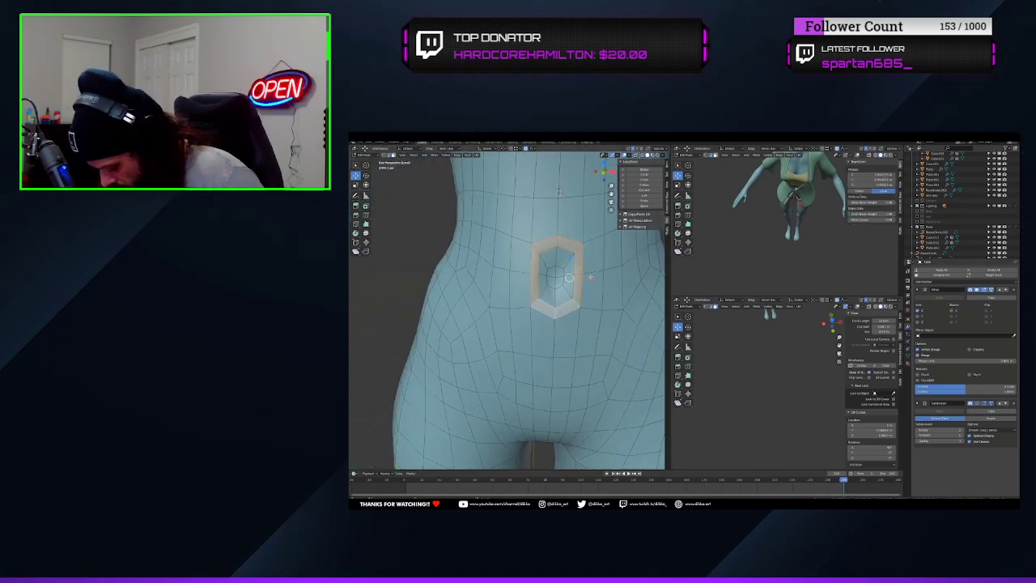
alt+shift+click(569, 292)
alt+shift+click(564, 277)
key(ctrl+z)
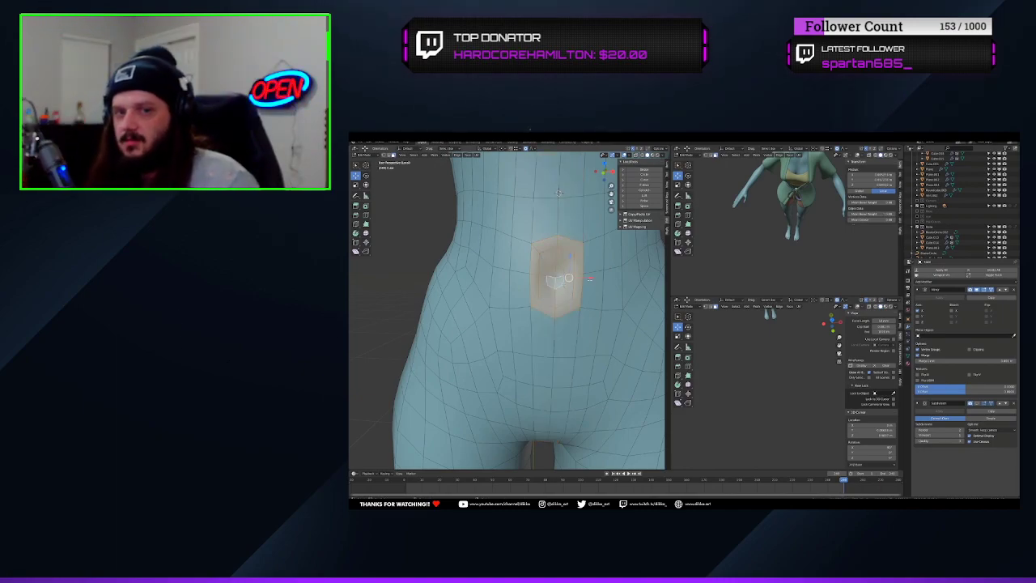
click(599, 290)
key(ctrl+z)
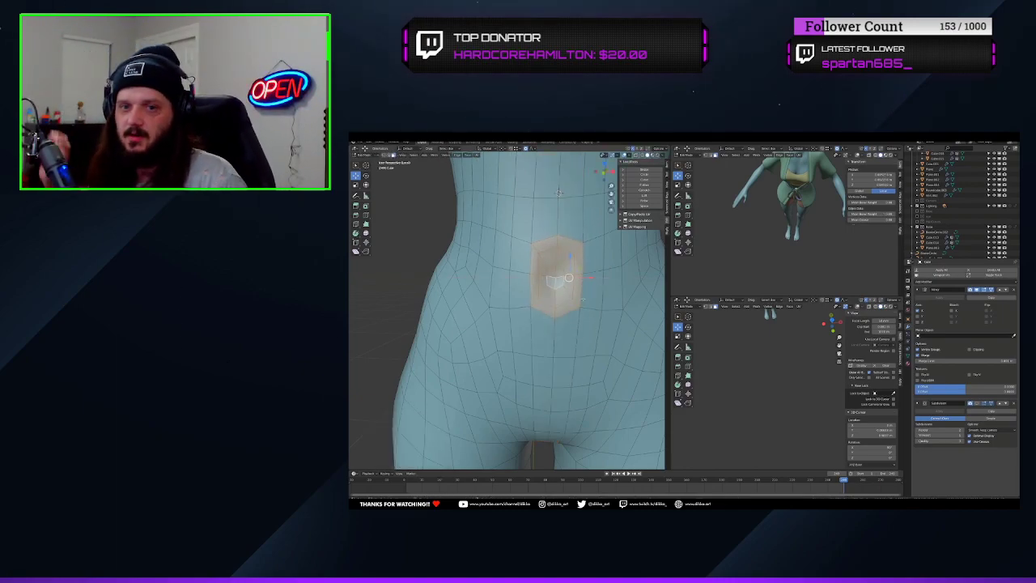
key(s)
key(x)
click(554, 334)
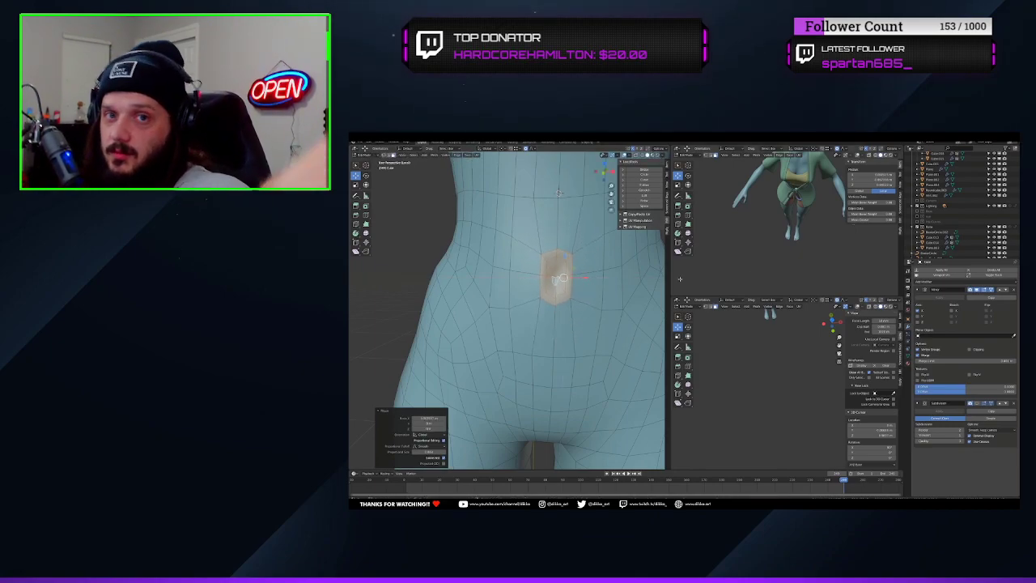
Return the body to Object Mode and turn off the Wireframe overlay to show the torso's smooth surface
middle_drag(680, 280, 681, 255)
scroll(538, 291, down, 4)
key(ctrl+Tab)
middle_drag(559, 283, 510, 279)
mouse_move(544, 197)
middle_down()
mouse_move(595, 201)
mouse_move(629, 218)
middle_up()
click(366, 154)
click(367, 162)
scroll(526, 218, down, 3)
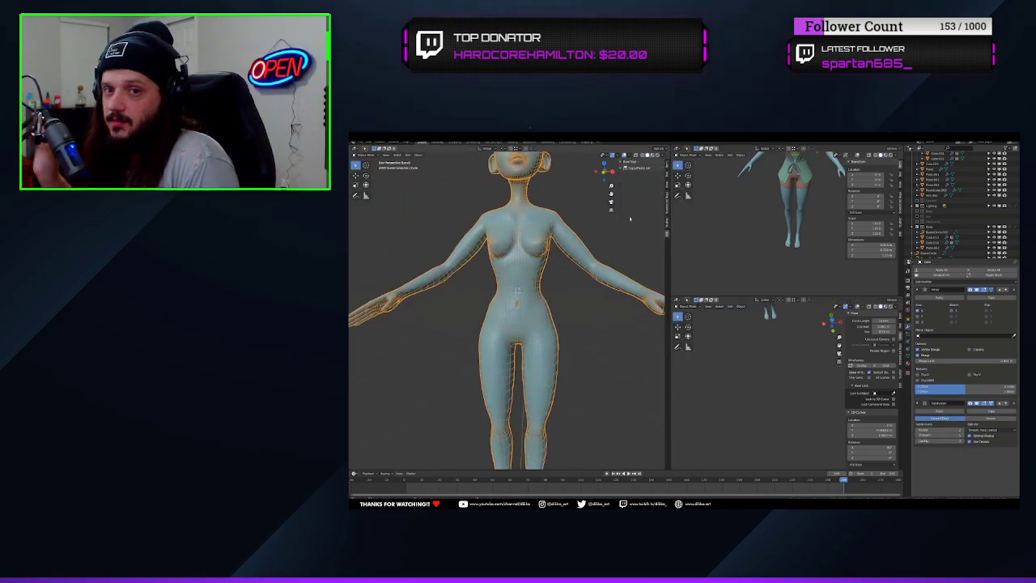
click(630, 155)
click(602, 242)
scroll(573, 328, down, 4)
middle_drag(573, 334, 505, 327)
scroll(572, 343, up, 5)
Adjust vertices around the waist and belly in Edit Mode, and return to Object Mode
key(Tab)
drag(538, 325, 522, 321)
click(513, 324)
middle_drag(522, 321, 573, 327)
middle_drag(574, 327, 530, 309)
click(527, 291)
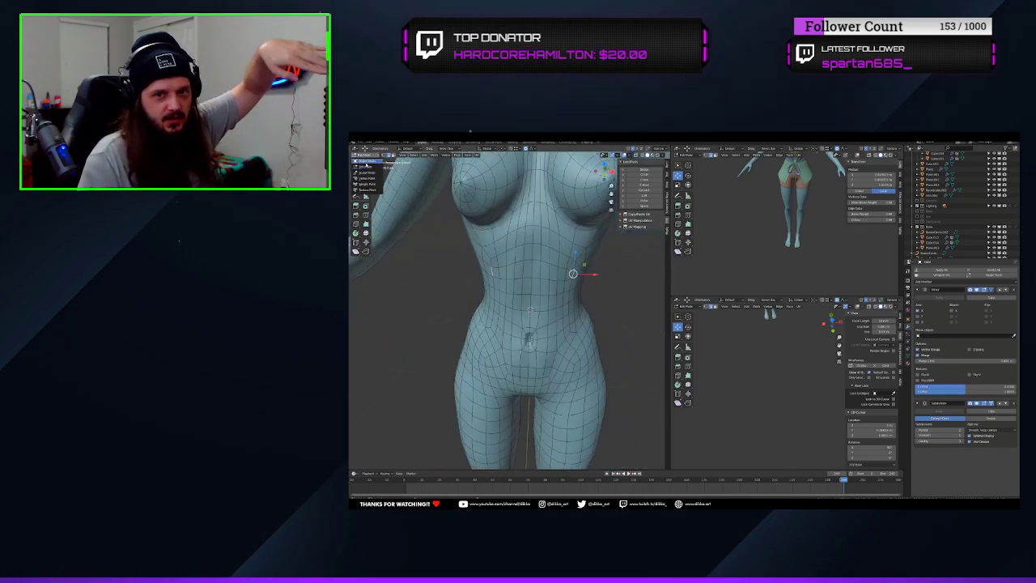
click(366, 162)
Refine the mesh around the navel in Edit Mode and even out the belly with the Smooth brush
mouse_move(566, 340)
middle_down()
mouse_move(534, 341)
mouse_move(585, 347)
mouse_move(535, 358)
mouse_move(568, 348)
middle_up()
scroll(584, 347, up, 2)
scroll(567, 345, up, 1)
key(Tab)
middle_drag(572, 288, 588, 312)
click(554, 296)
key(Tab)
scroll(587, 315, down, 2)
middle_drag(587, 356, 565, 361)
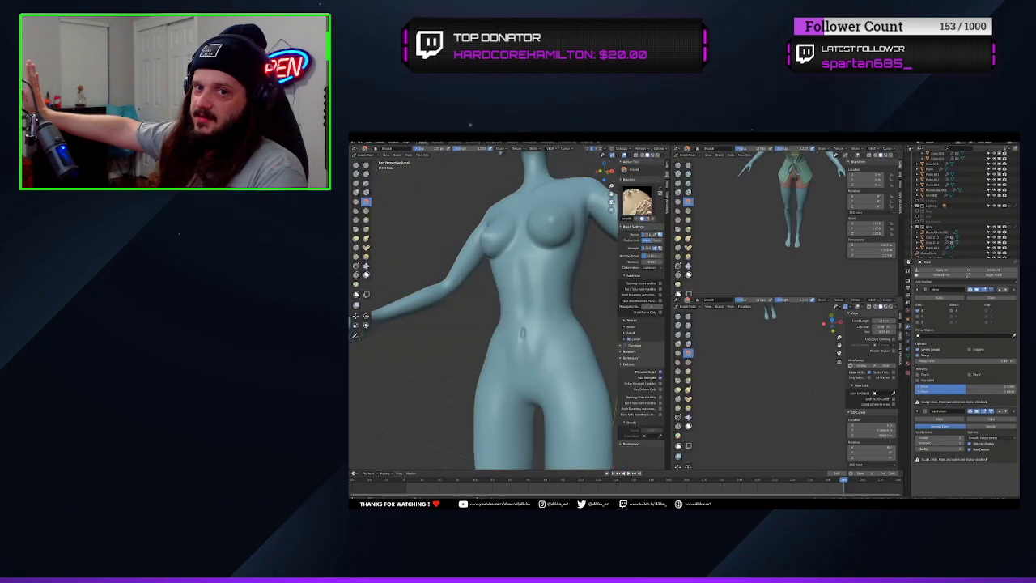
mouse_move(510, 292)
middle_down()
mouse_move(572, 307)
mouse_move(545, 362)
mouse_move(519, 368)
middle_up()
scroll(533, 372, down, 5)
scroll(520, 368, down, 3)
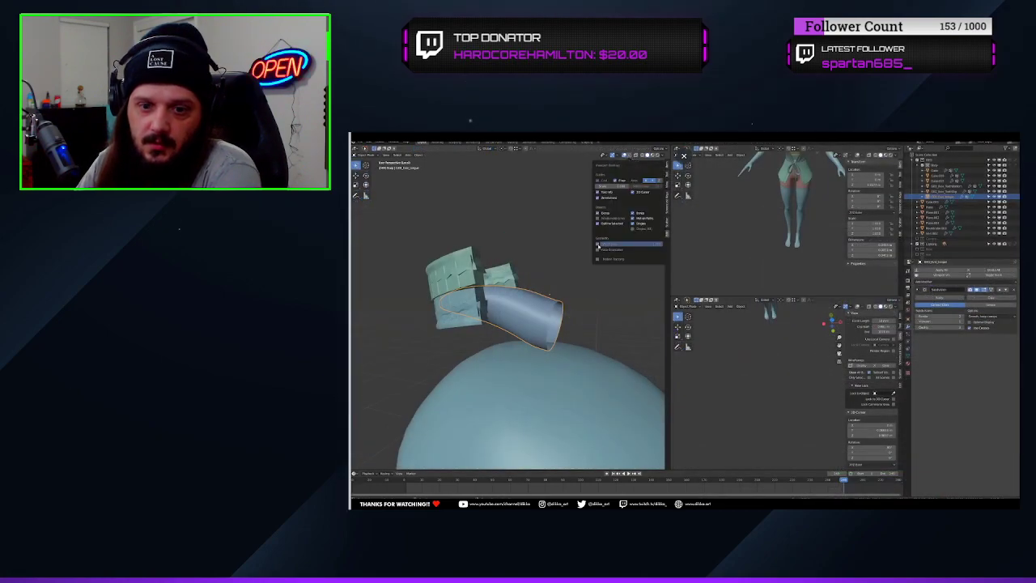
Turn on the Wireframe overlay and disable the Subdivision modifier's viewport display on the tongue and teeth pieces above the head
click(598, 244)
middle_drag(555, 295, 505, 274)
scroll(511, 329, up, 3)
click(979, 291)
click(590, 296)
click(478, 303)
click(548, 287)
scroll(504, 274, up, 1)
scroll(509, 272, down, 1)
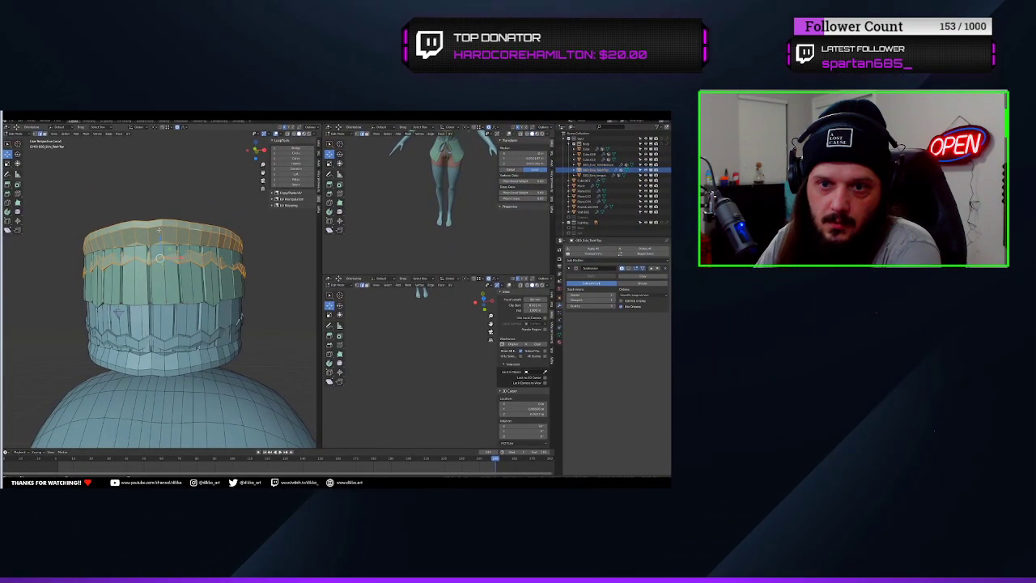
Move the upper gum geometry vertically away from the teeth to look at how the pieces are separated
key(g)
click(205, 252)
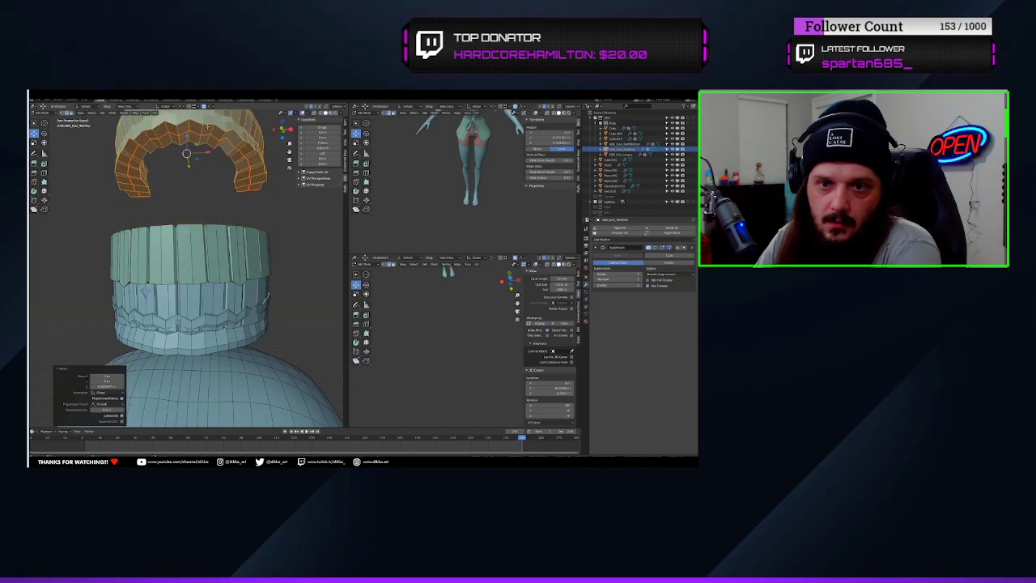
middle_drag(231, 230, 233, 327)
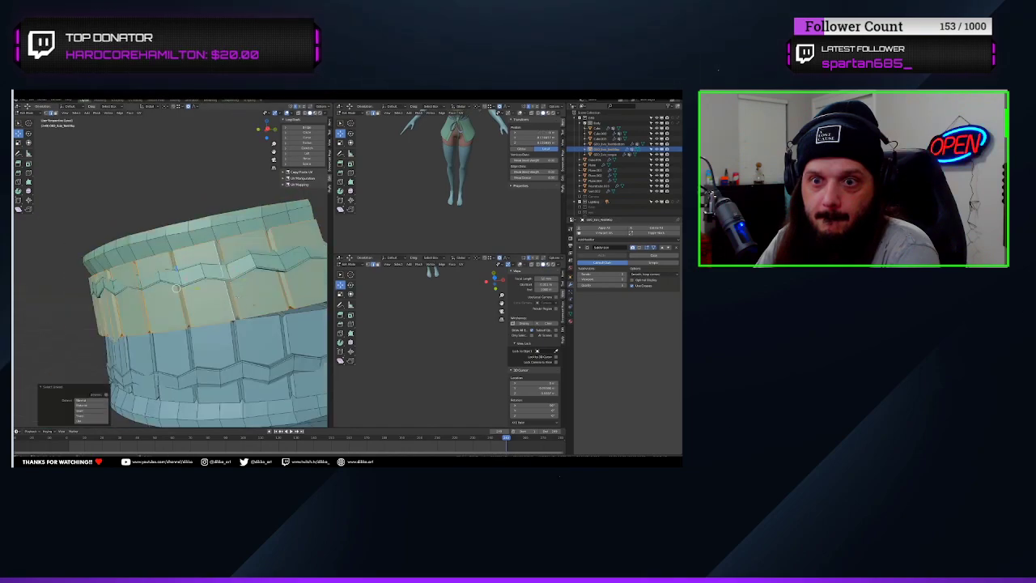
Lift the linked upper teeth out of the gum to examine them, and return to Object Mode
scroll(176, 288, down, 4)
middle_drag(176, 288, 180, 288)
drag(179, 270, 176, 107)
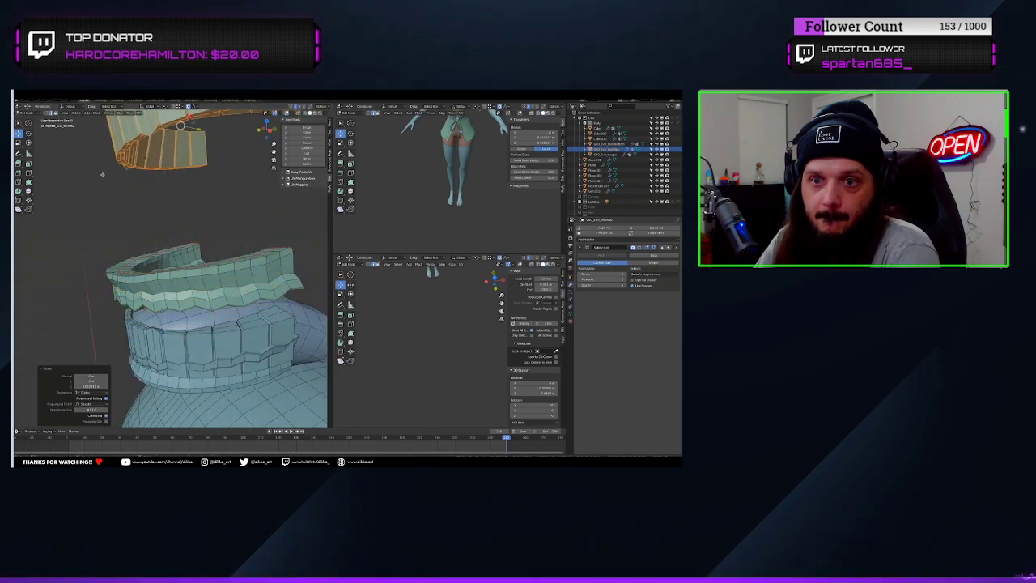
shift+middle_drag(102, 173, 145, 274)
scroll(145, 273, up, 3)
middle_drag(163, 313, 149, 366)
scroll(32, 303, down, 4)
scroll(79, 356, up, 2)
scroll(119, 276, down, 4)
key(Tab)
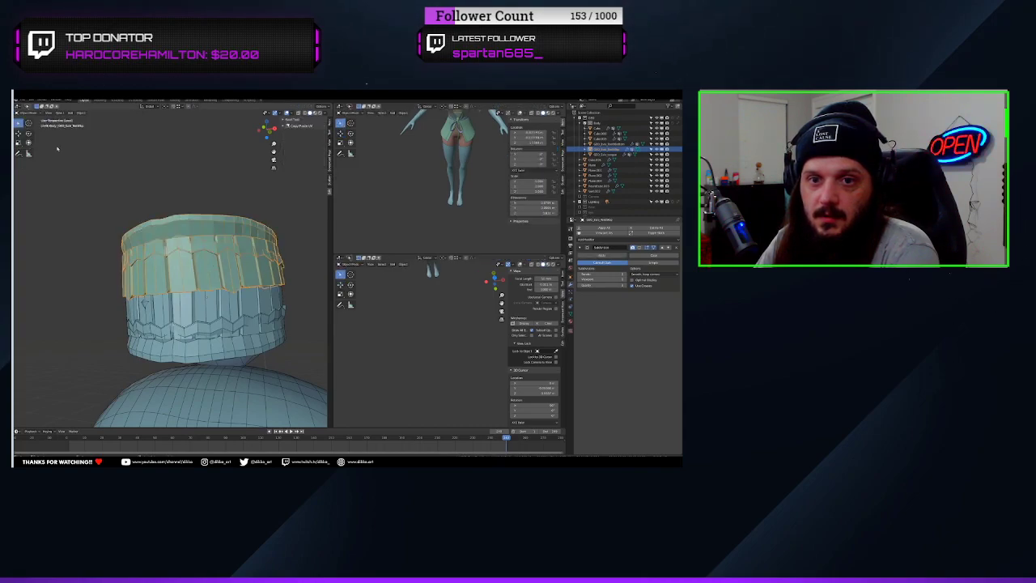
Enable the Subdivision modifier's viewport display again on the upper and lower teeth
click(639, 248)
middle_drag(311, 316, 208, 338)
click(282, 321)
click(246, 322)
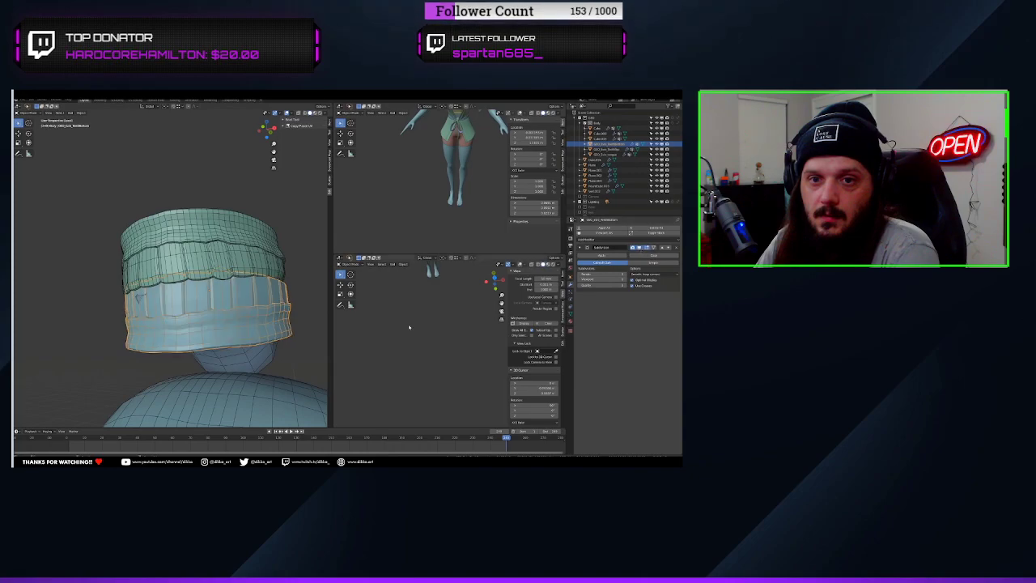
Select the teeth and tongue together and move them down into the head's mouth cavity in wireframe side view
scroll(208, 338, down, 3)
click(204, 269)
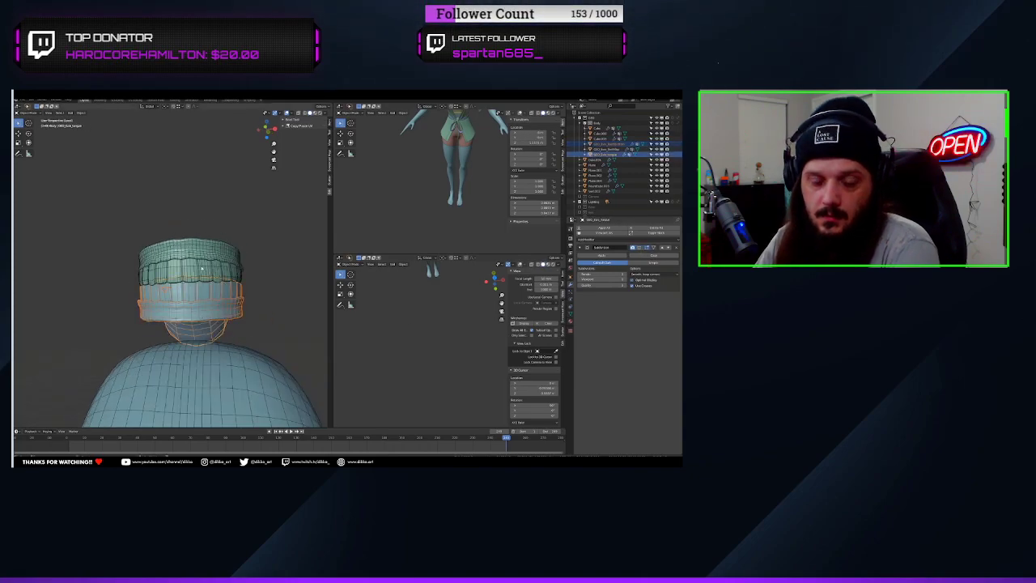
middle_drag(204, 270, 238, 192)
scroll(235, 189, up, 2)
key(z)
click(215, 228)
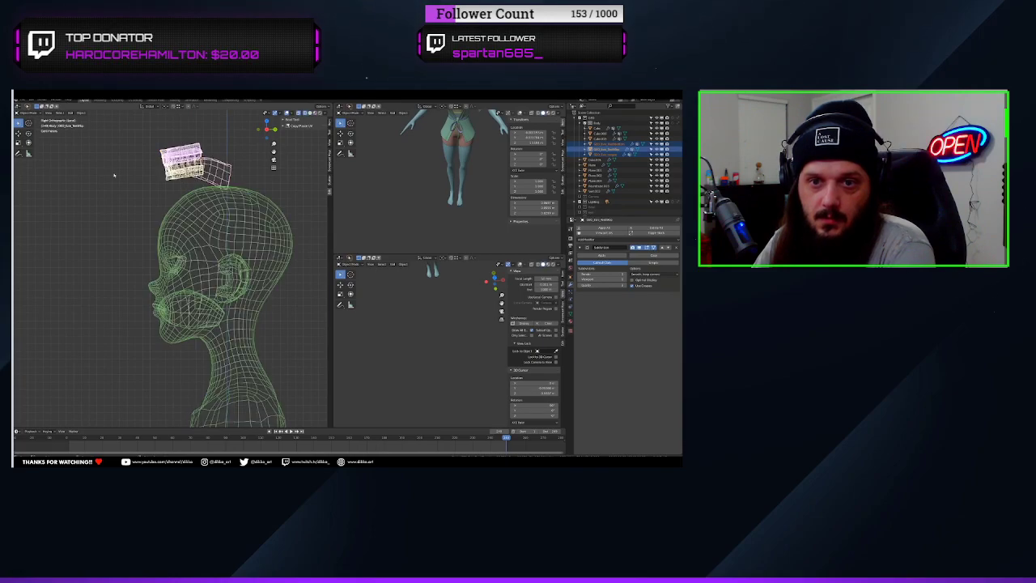
click(19, 133)
drag(214, 139, 215, 289)
scroll(216, 289, up, 4)
scroll(258, 345, up, 4)
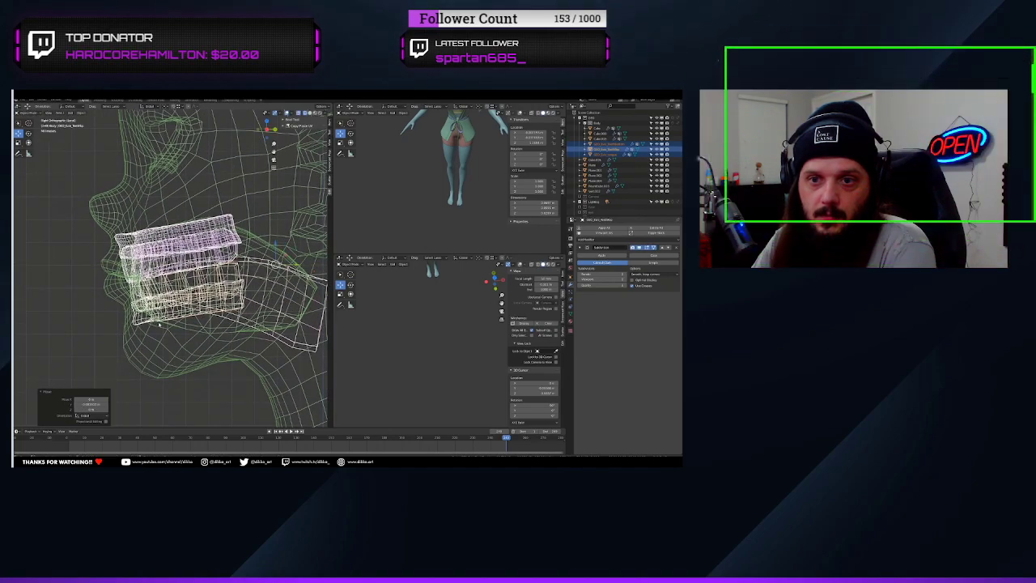
Scale the teeth and tongue down in front view to fit inside the mouth
key(KP_1)
key(s)
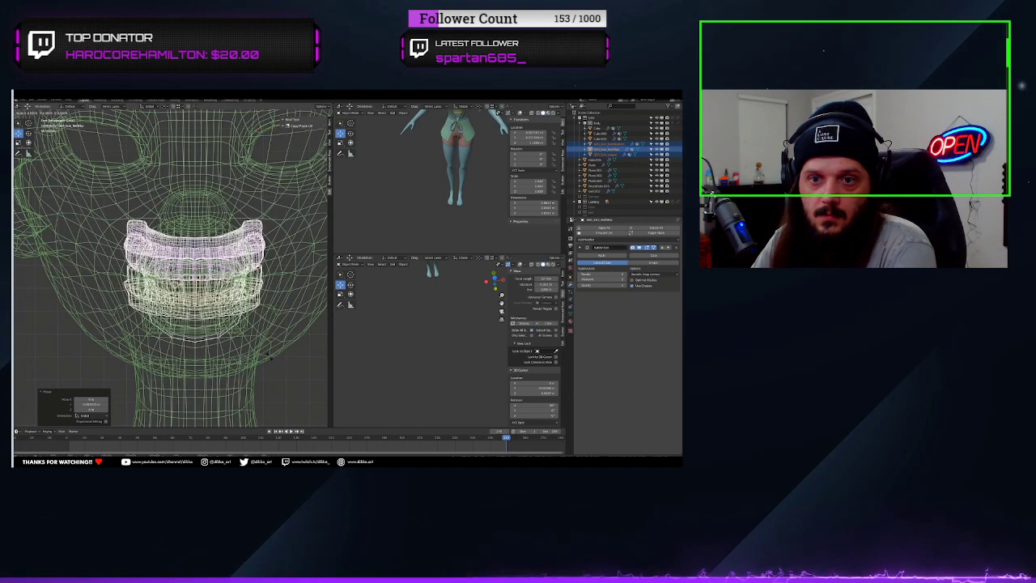
click(271, 360)
Move the teeth and tongue forward along the Y axis in side view until they sit behind the lips
key(KP_3)
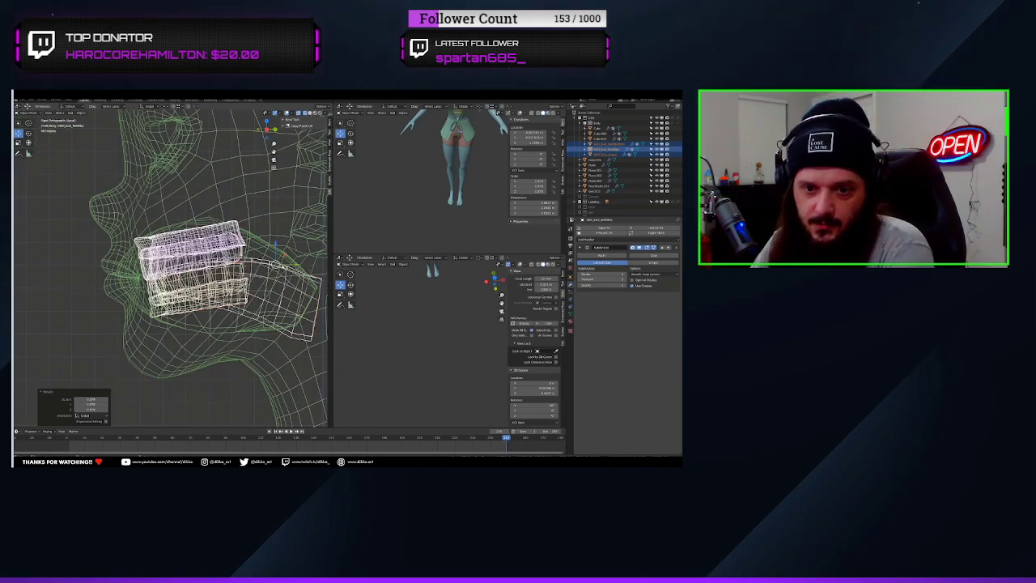
key(g)
key(y)
click(271, 271)
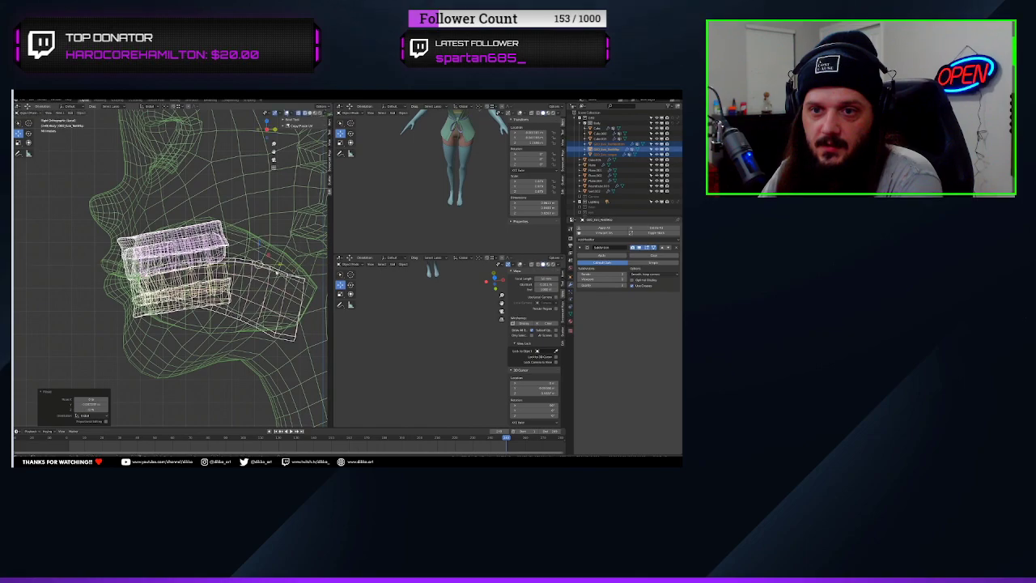
Rotate the teeth and tongue slightly in side view and adjust their position inside the mouth
key(r)
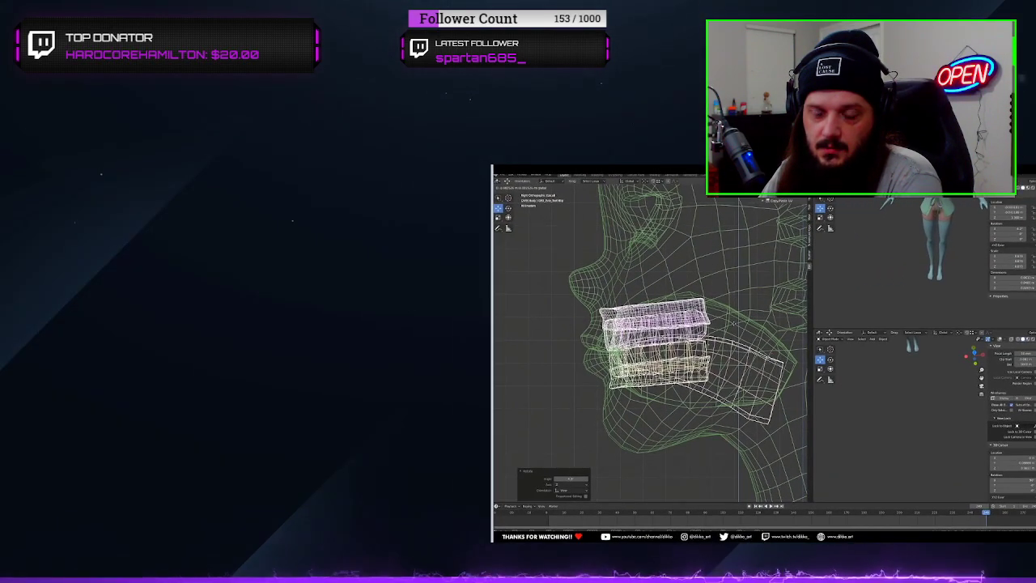
click(733, 323)
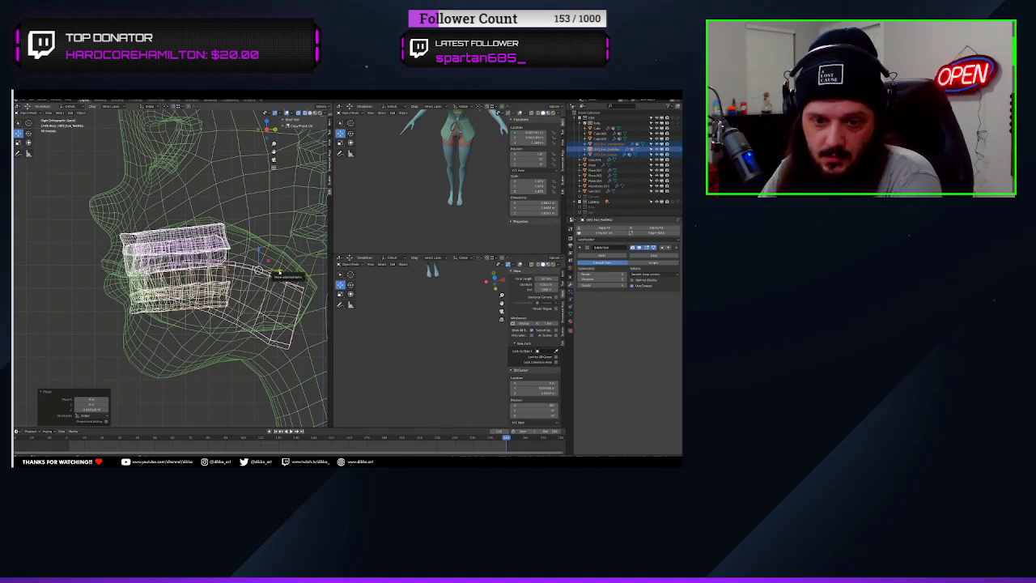
key(g)
key(y)
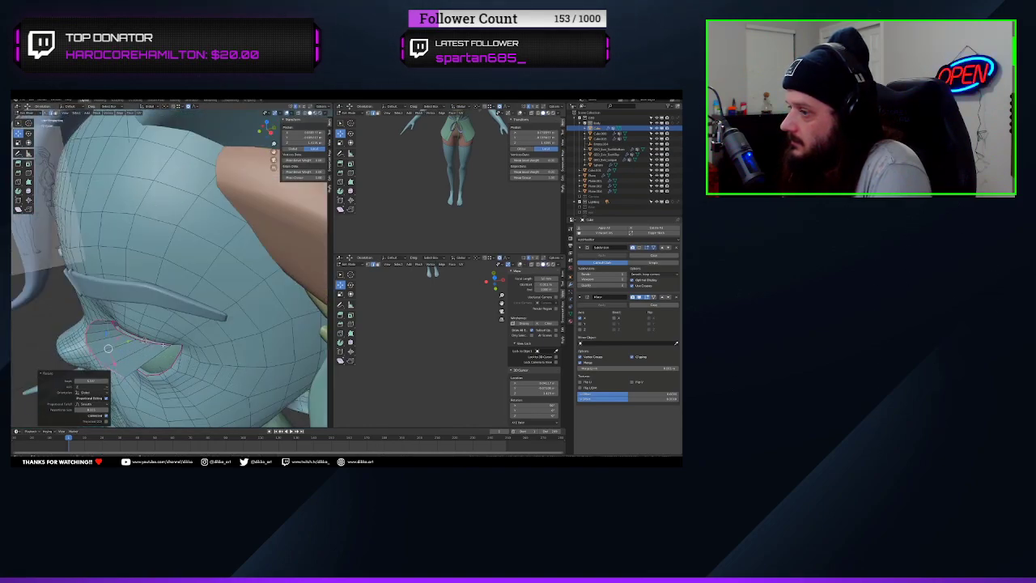
Separate the strip of faces extruded along the upper eyelid into its own eyelash object and open it in Edit Mode
mouse_move(208, 276)
middle_down()
mouse_move(198, 263)
mouse_move(167, 291)
mouse_move(203, 272)
middle_up()
scroll(202, 271, down, 6)
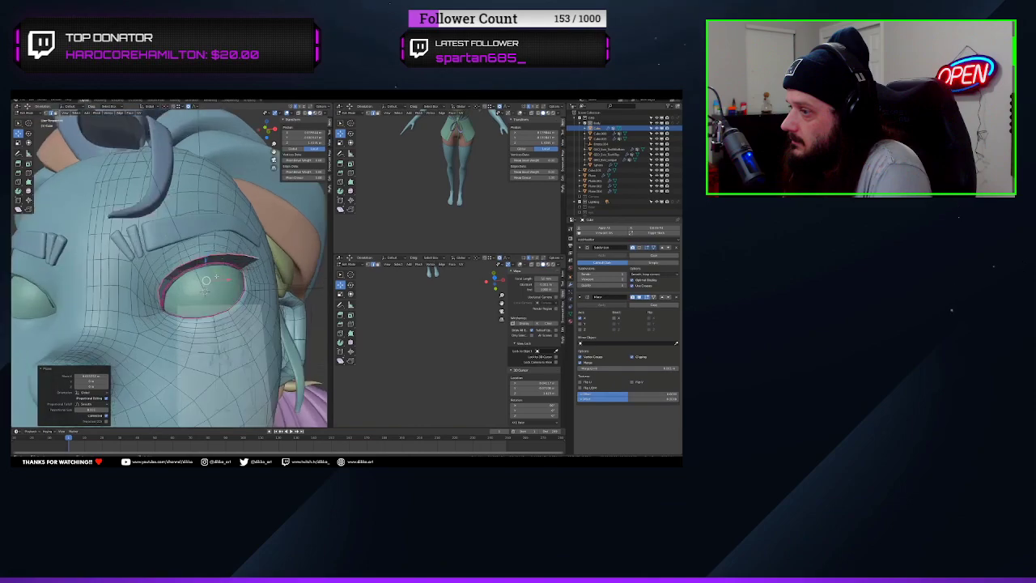
key(3)
click(212, 268)
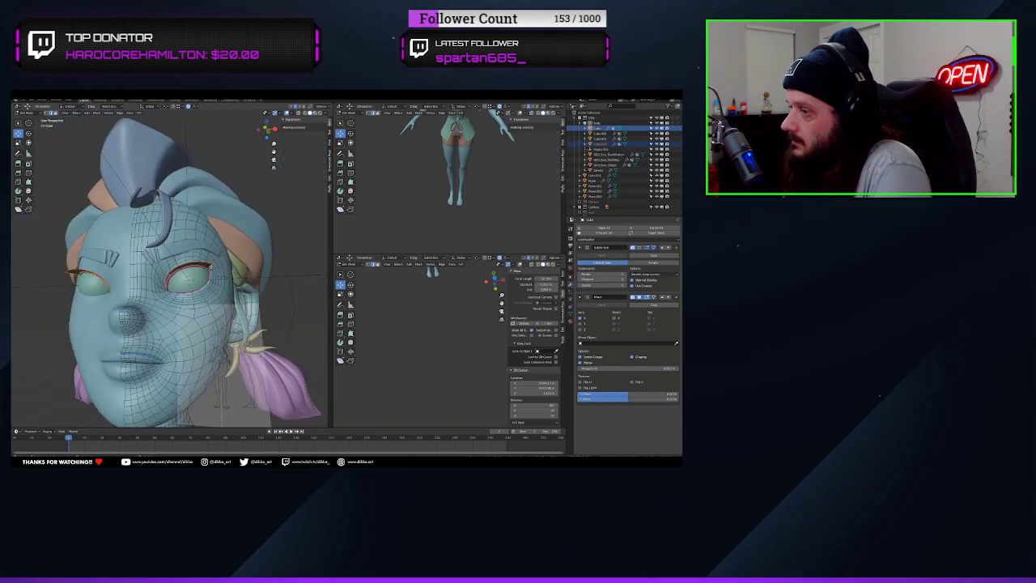
scroll(208, 269, up, 6)
middle_drag(208, 269, 172, 218)
key(Tab)
key(Tab)
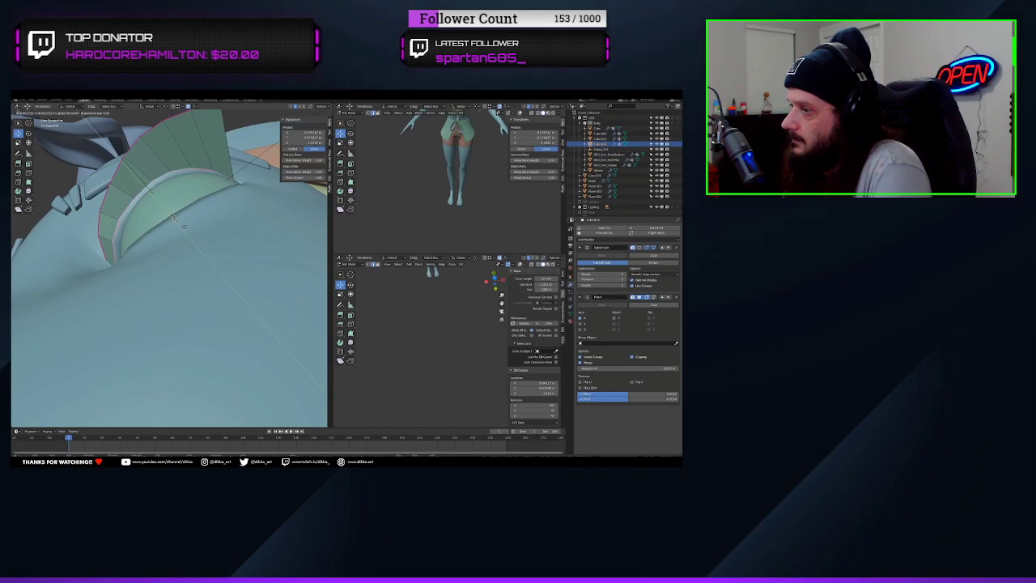
Reposition the selected part of the eyelash strip over the upper eyelid
click(185, 226)
middle_drag(185, 225, 215, 312)
scroll(188, 271, down, 5)
scroll(182, 344, up, 3)
Reshape the eyelash strip's outer edge by moving and sliding its individual vertices near the outer eye corner
key(1)
click(238, 314)
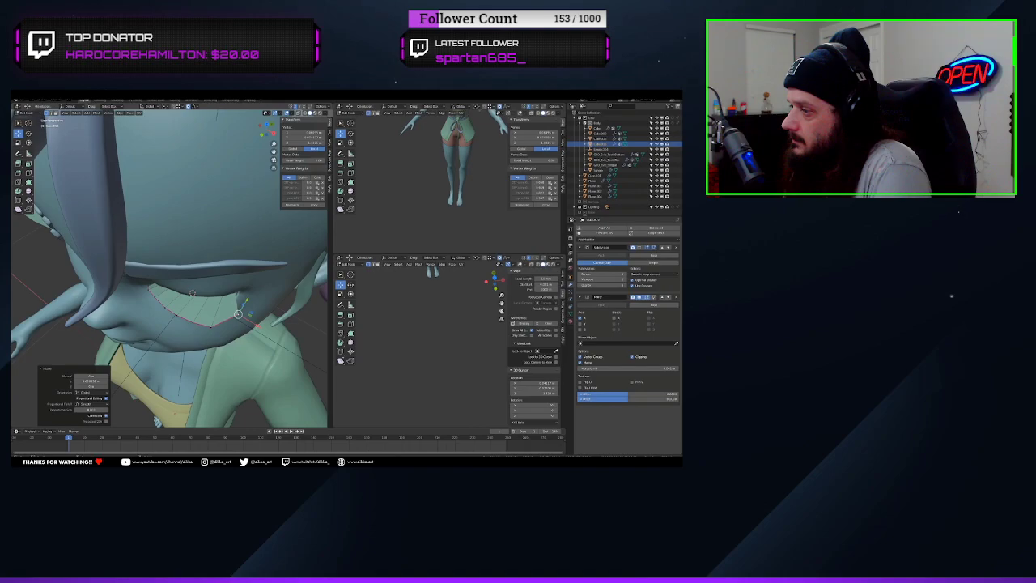
drag(243, 318, 212, 327)
click(231, 327)
click(197, 322)
key(g)
key(g)
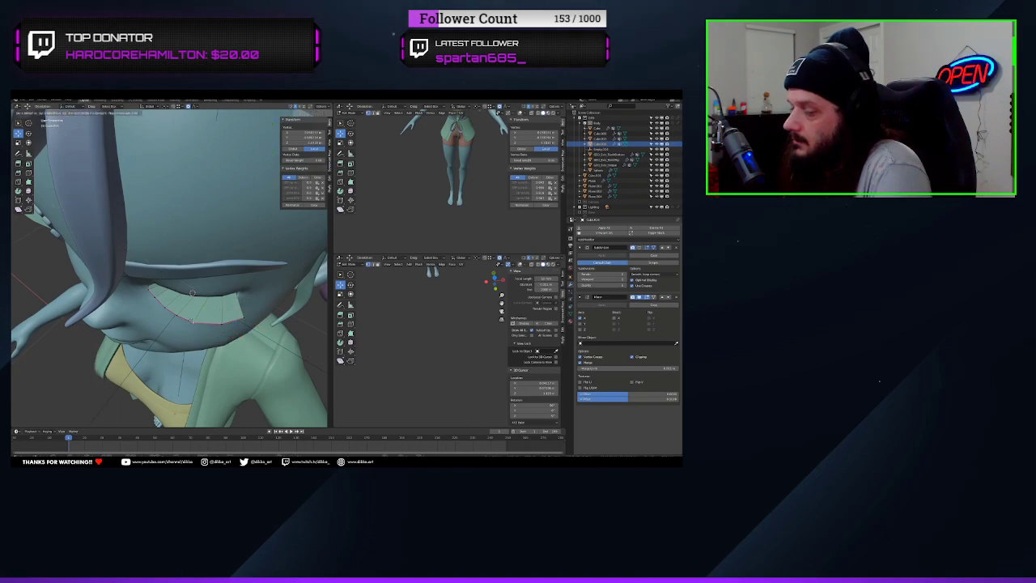
click(194, 322)
key(g)
click(196, 323)
click(222, 325)
drag(231, 310, 234, 305)
middle_drag(234, 305, 347, 112)
Add a loop cut along the length of the eyelash strip
scroll(211, 245, up, 3)
middle_drag(211, 245, 140, 300)
key(ctrl+r)
click(134, 294)
click(133, 293)
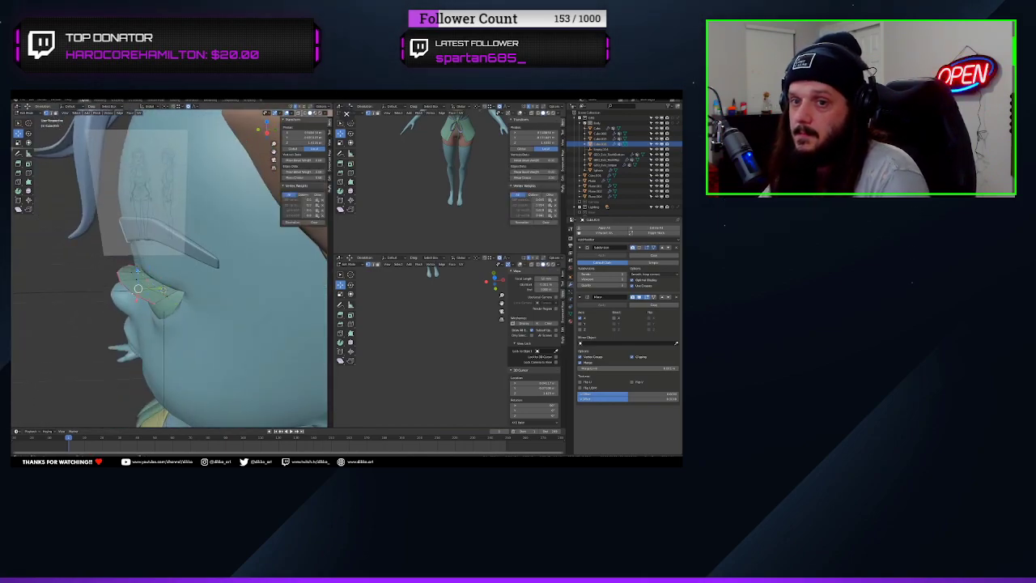
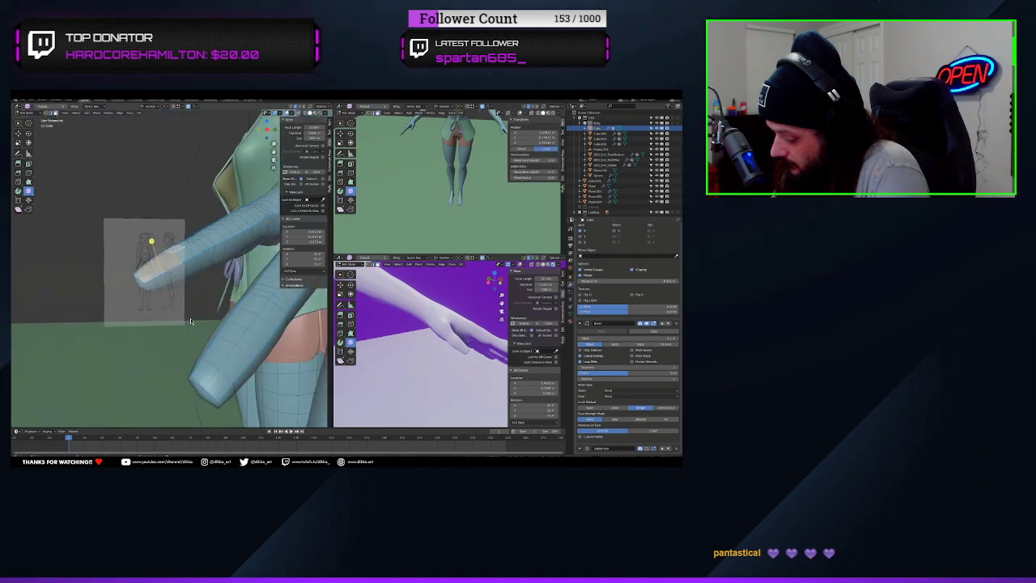
Scale the selected faces near the fingertip to refine the finger's shape
key(w)
key(r)
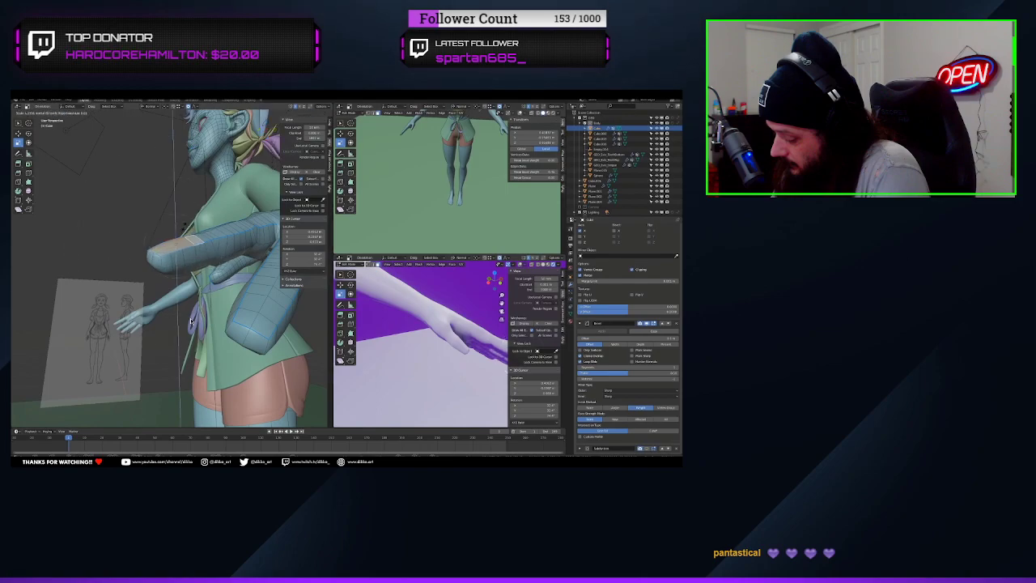
key(e)
middle_drag(190, 318, 149, 320)
key(w)
click(152, 234)
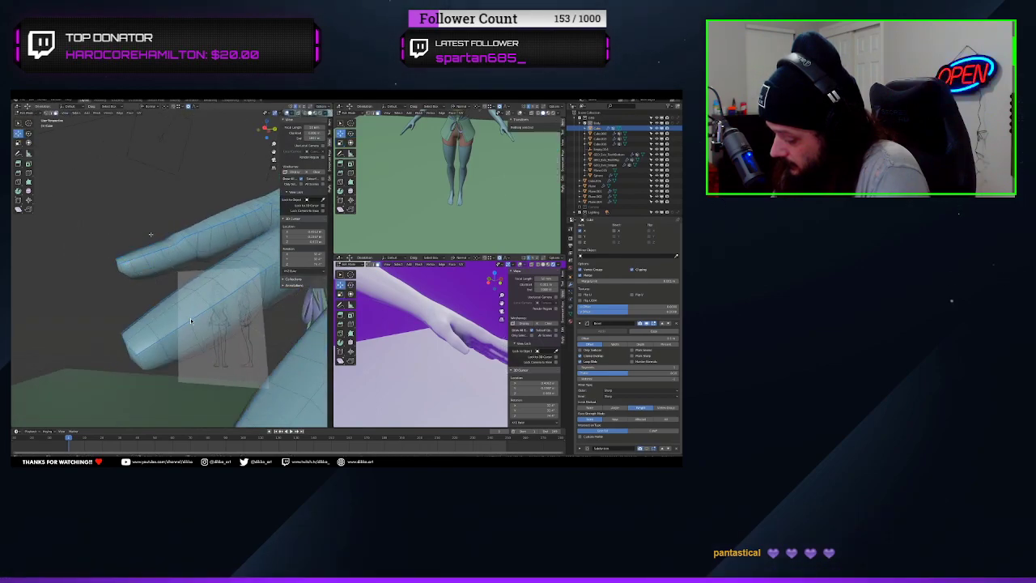
Reposition the faces along the upper side of the finger to smooth its outline
click(152, 243)
drag(140, 229, 139, 226)
middle_drag(166, 292, 180, 311)
click(160, 331)
shift+click(168, 318)
shift+click(196, 306)
Rotate the selected faces on the upper side of the finger to follow its direction
key(r)
drag(152, 291, 162, 300)
middle_drag(162, 301, 182, 242)
key(t)
click(29, 134)
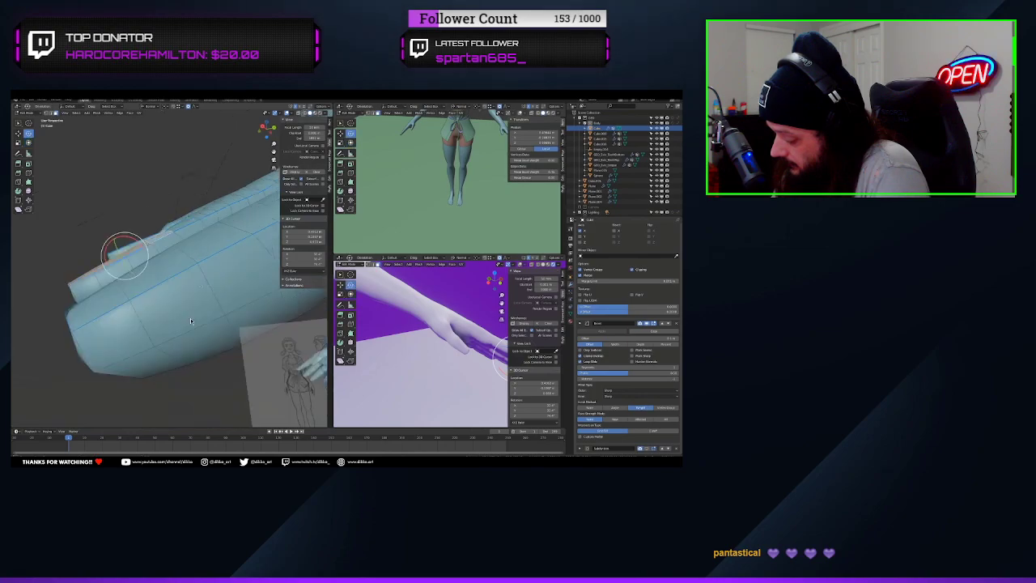
drag(144, 263, 146, 257)
click(19, 133)
Scale the strip of faces running along the fingertip with proportional editing
middle_drag(183, 243, 172, 365)
shift+click(173, 344)
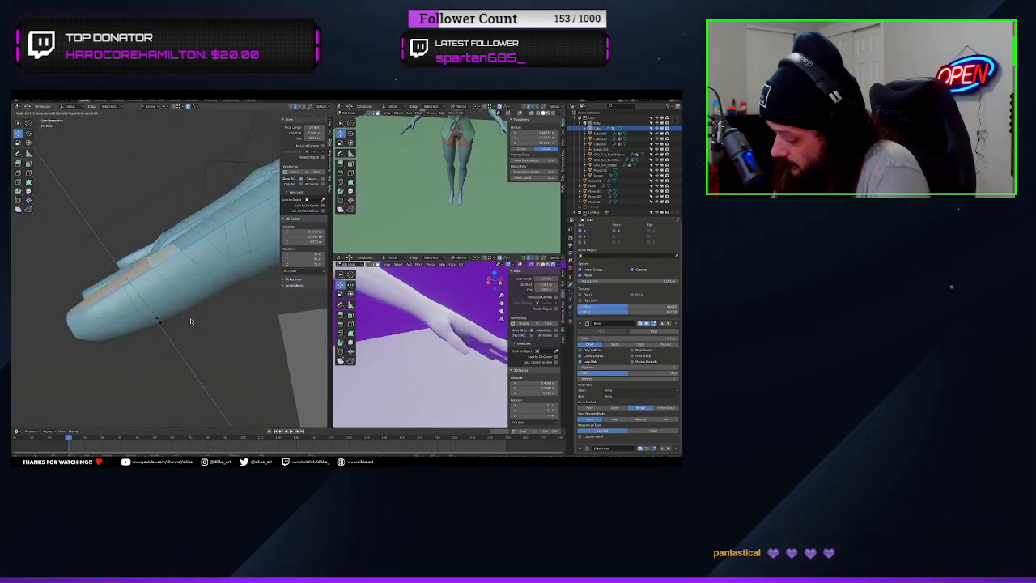
click(190, 322)
middle_drag(191, 321, 182, 292)
Move the neighbouring fingertip's faces along Z, rotate them about X and scale them along Y
click(169, 309)
key(g)
key(z)
click(190, 319)
key(r)
key(x)
click(183, 290)
key(s)
key(y)
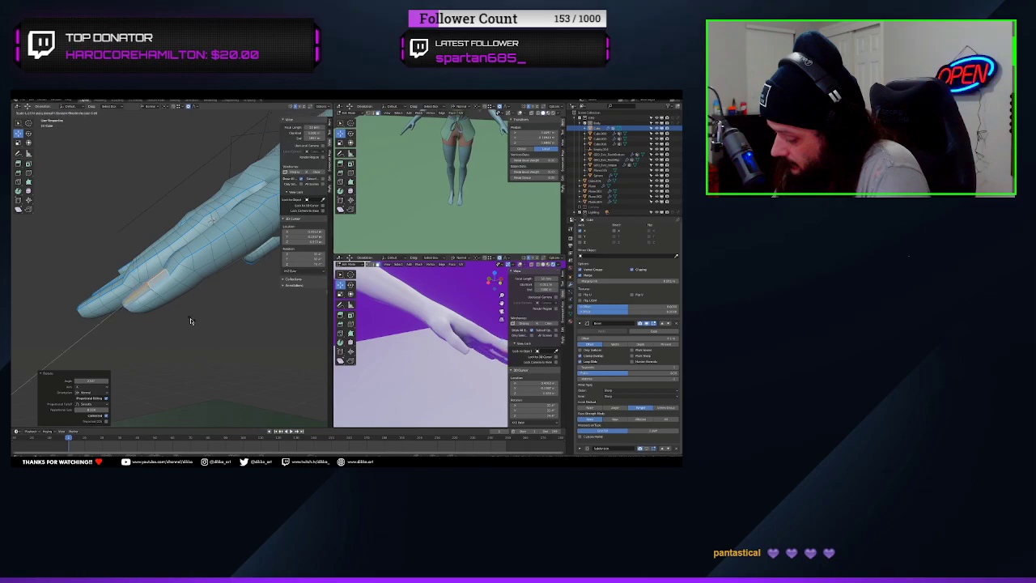
click(190, 319)
Select the faces at the tip of the hand's outermost digit and scale them along Y
scroll(190, 319, down, 2)
mouse_move(429, 348)
middle_down()
mouse_move(454, 373)
mouse_move(428, 348)
middle_up()
middle_drag(182, 290, 146, 305)
click(176, 264)
shift+click(184, 272)
shift+click(193, 275)
shift+click(201, 279)
key(s)
key(y)
click(190, 321)
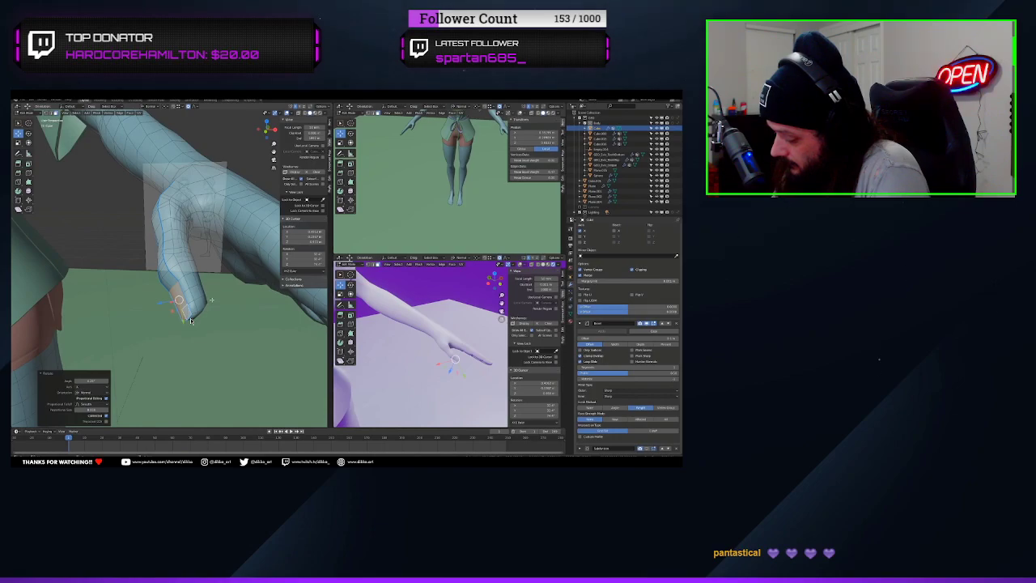
Leave Edit Mode and convert the belt's bow curve at the character's waist to a mesh
key(Tab)
scroll(212, 300, down, 4)
middle_drag(212, 299, 212, 270)
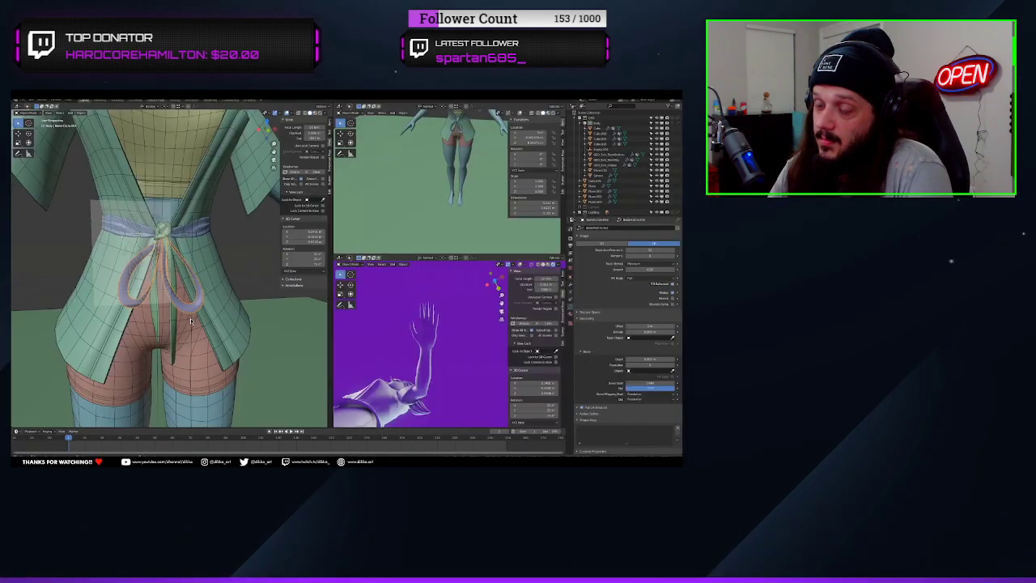
right_click(191, 321)
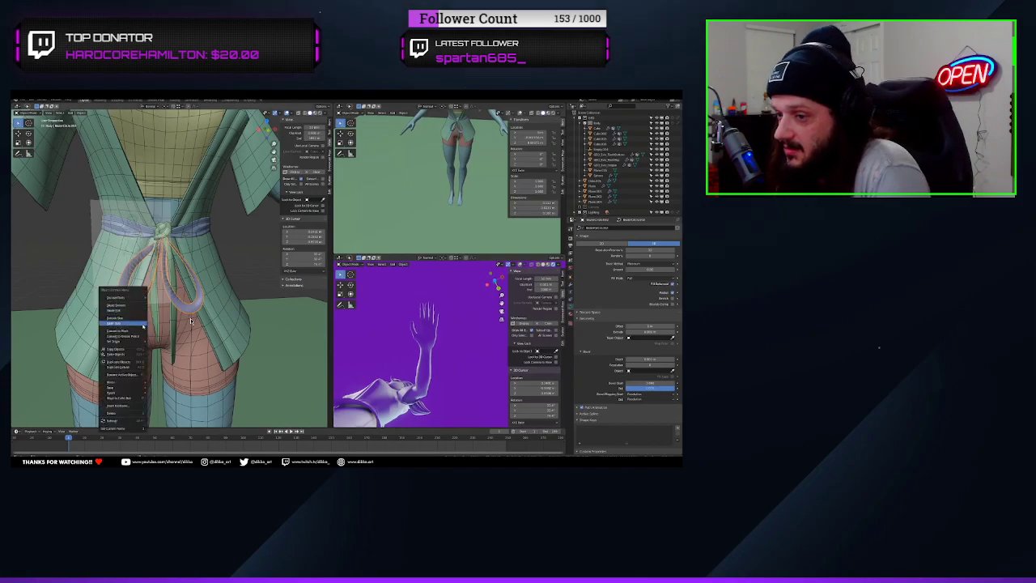
click(129, 331)
middle_drag(134, 330, 179, 357)
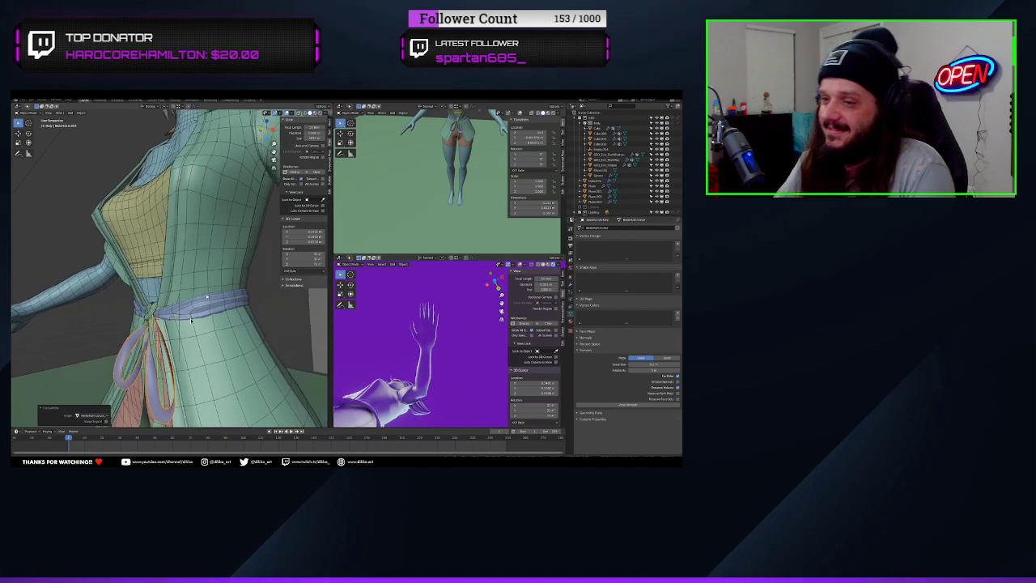
scroll(191, 321, down, 2)
Watch the final result at the end of the Modeling for Animation 09 tutorial, pausing where needed
mouse_move(453, 337)
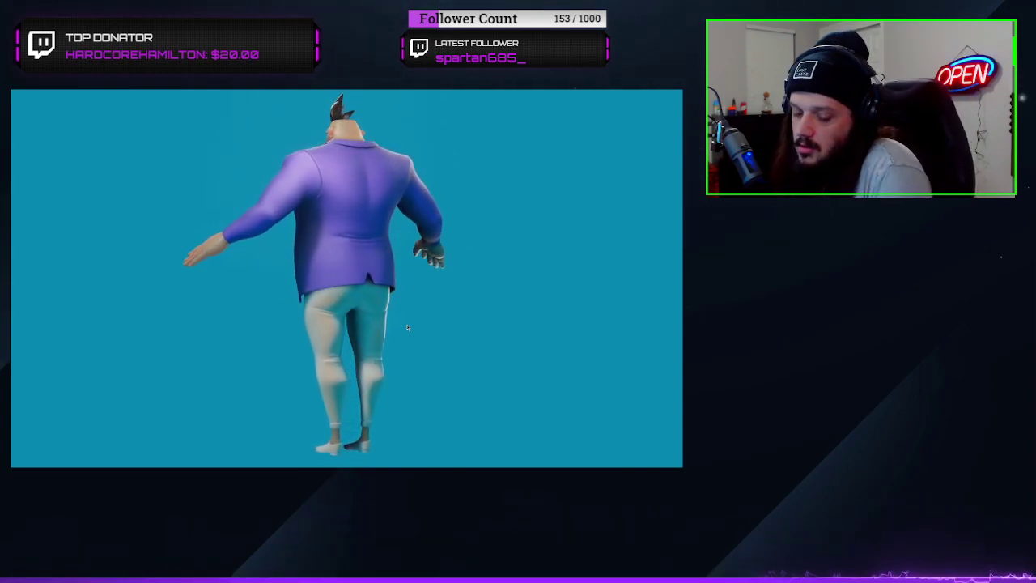
click(409, 323)
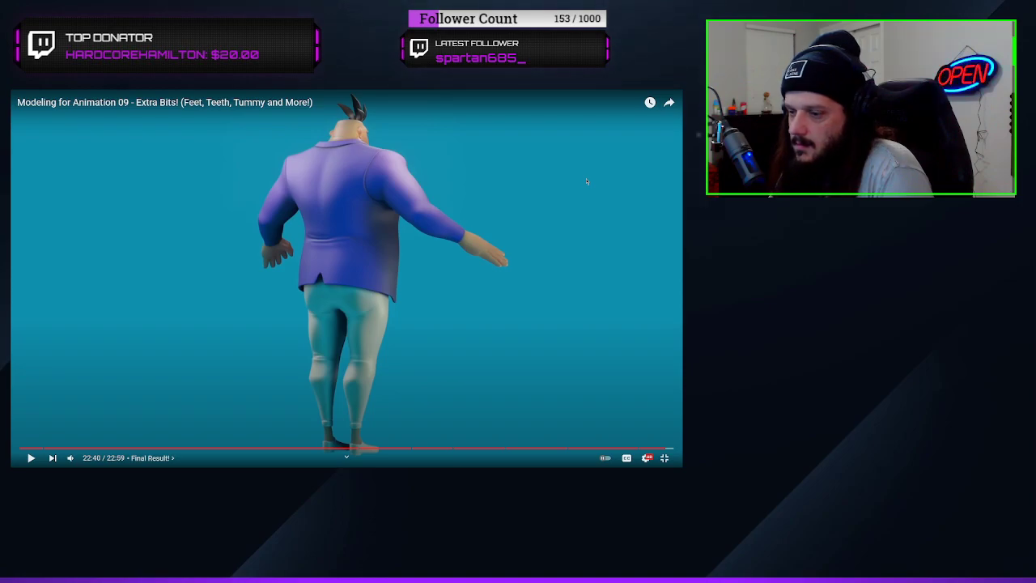
click(587, 182)
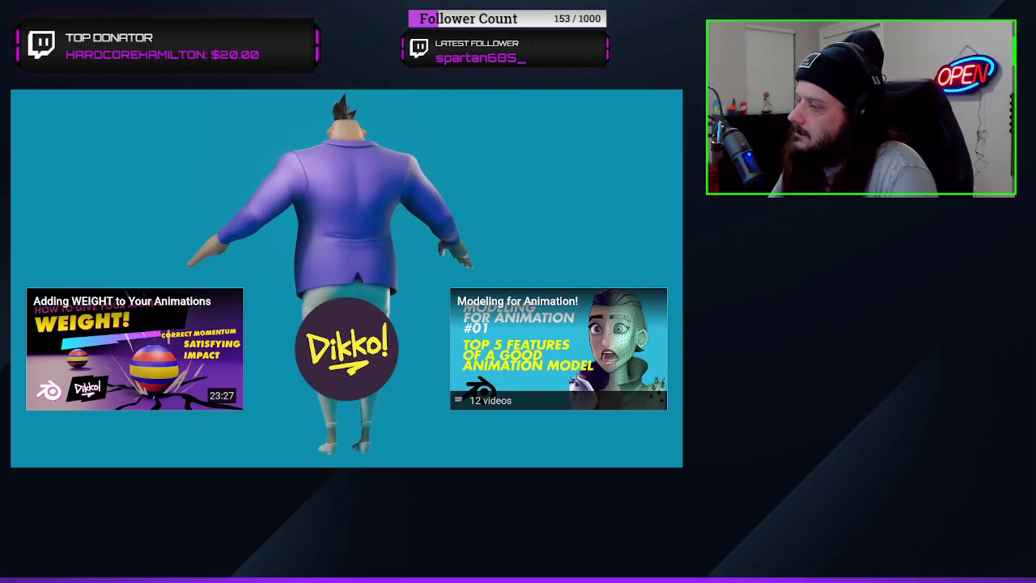
Open the YouTube tutorial "Modeling for Animation 10 - CONVERTING AN EXISTING CHARACTER INTO A NEW ONE!" in full screen
click(664, 458)
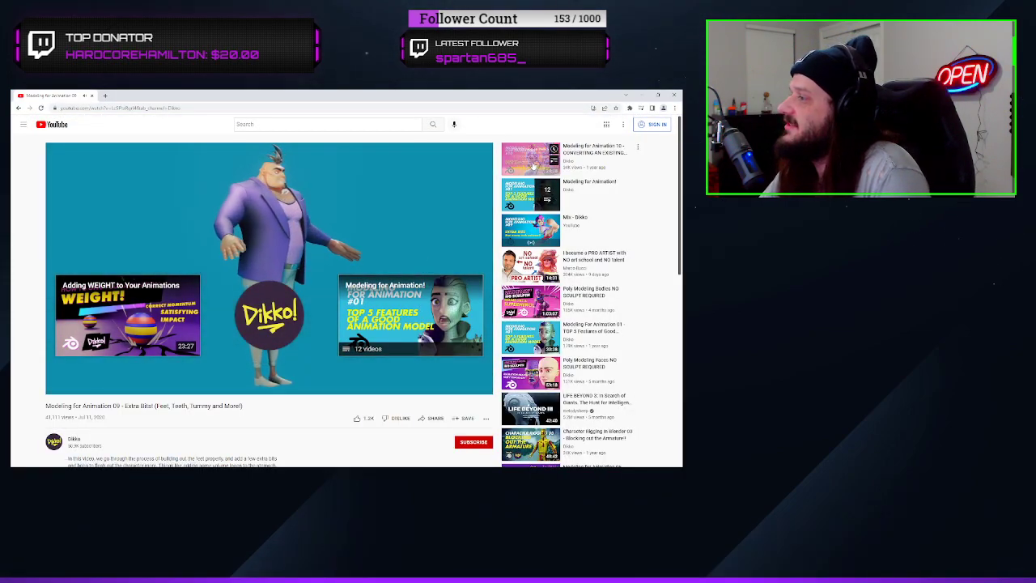
mouse_move(534, 166)
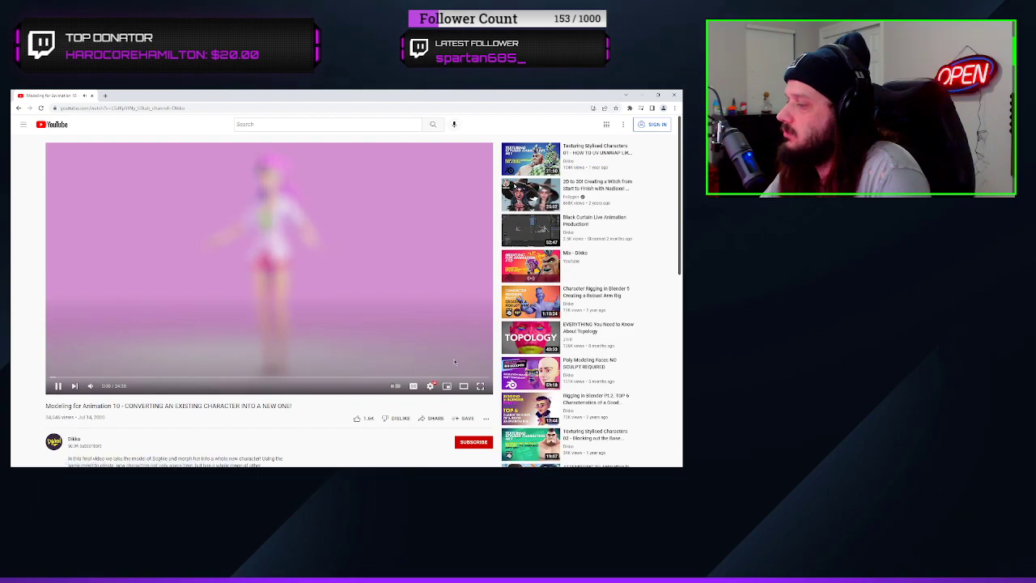
click(480, 386)
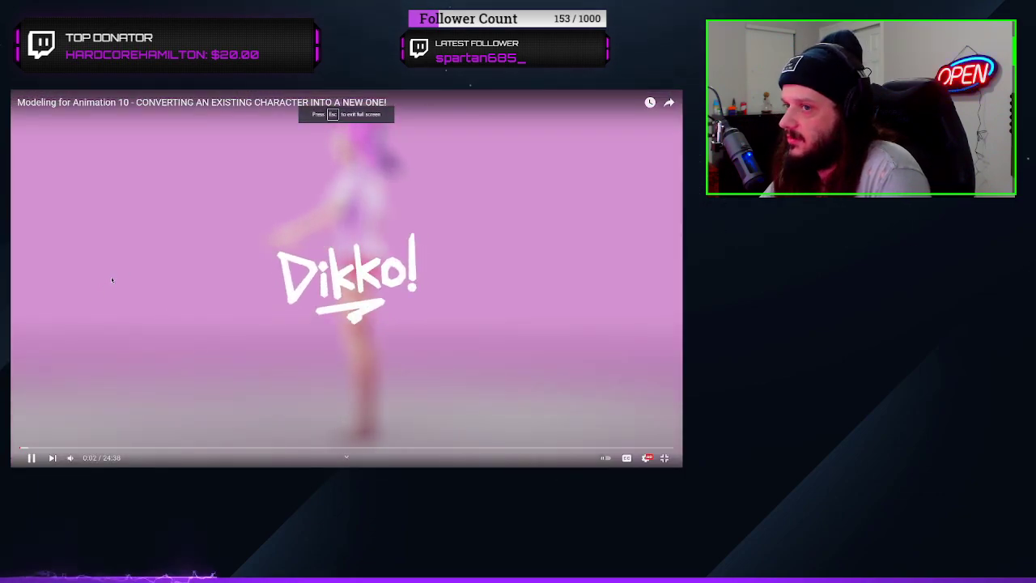
Watch the opening of the Modeling for Animation 10 tutorial, pausing and resuming where needed
click(681, 92)
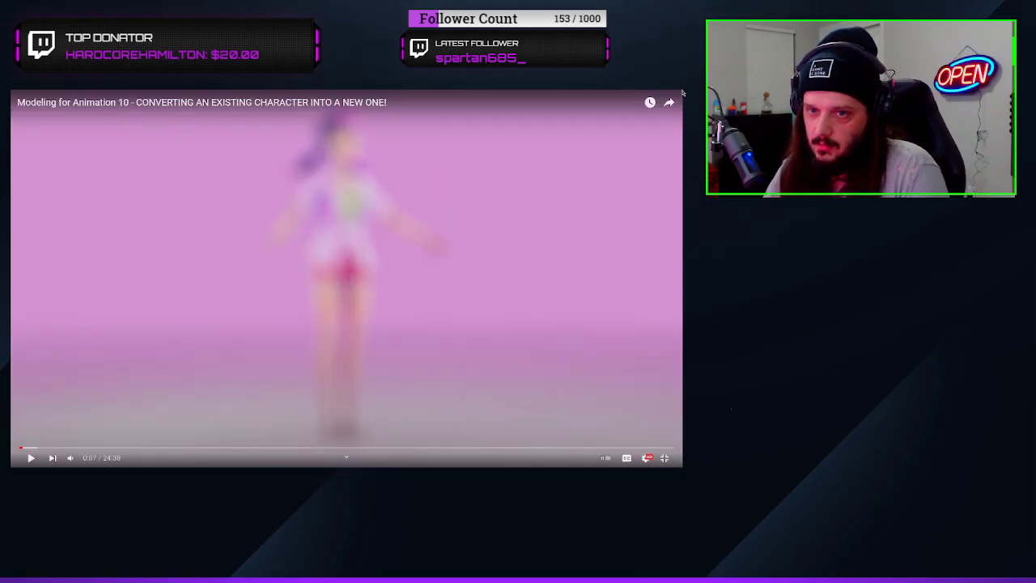
key(space)
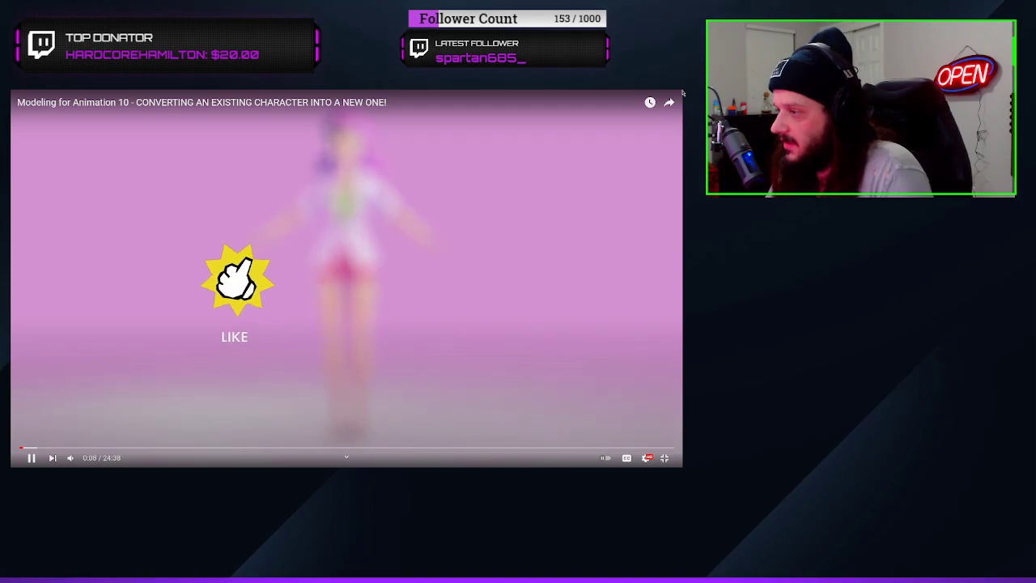
key(space)
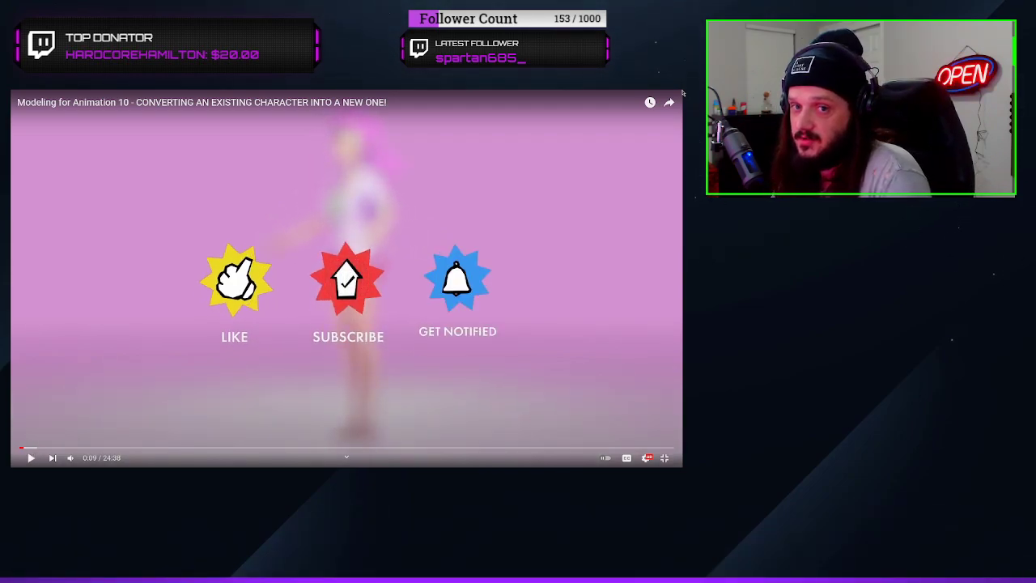
key(space)
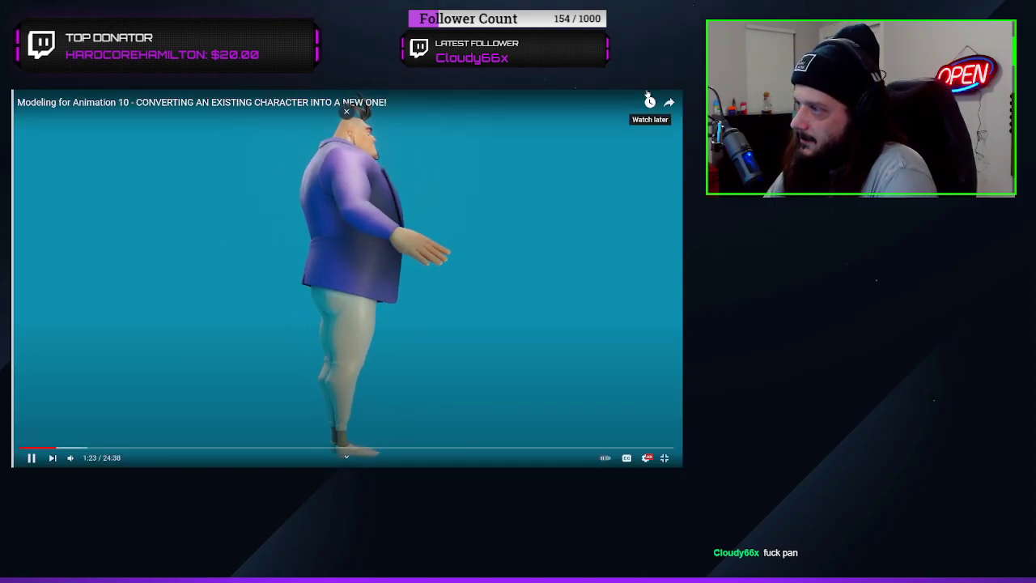
click(418, 258)
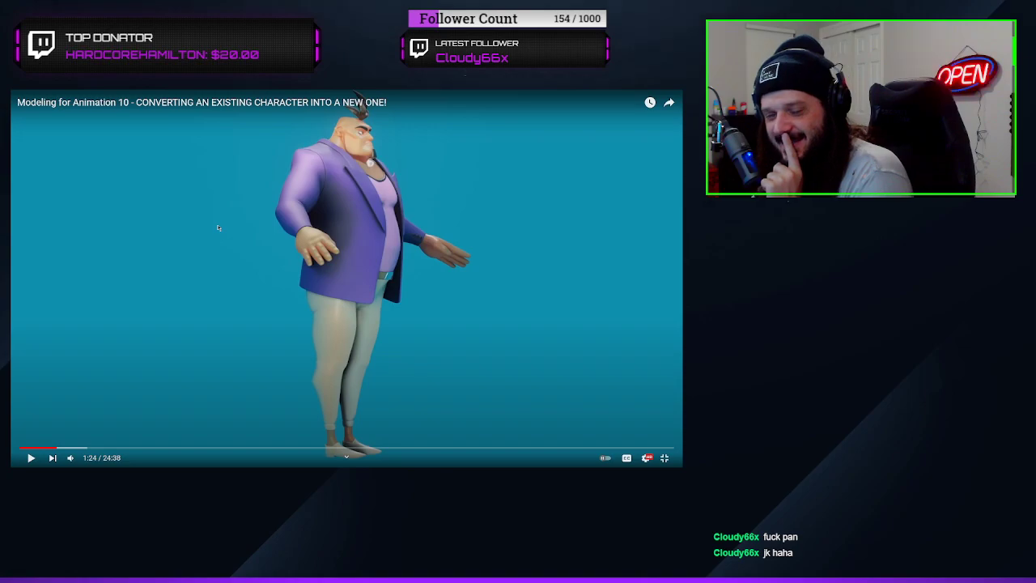
Jump the tutorial back to an earlier point and replay the introduction
click(38, 447)
click(31, 458)
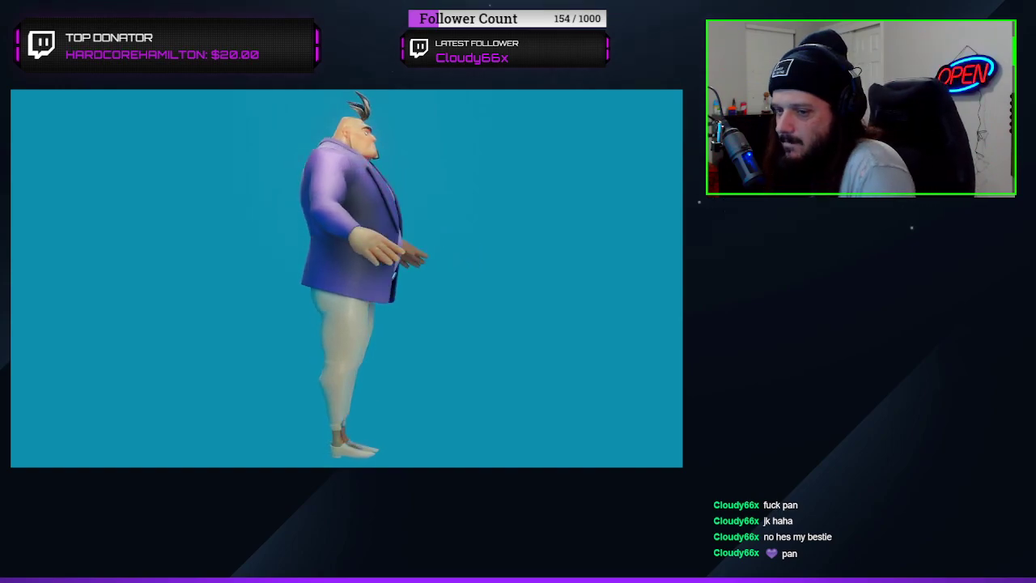
click(158, 283)
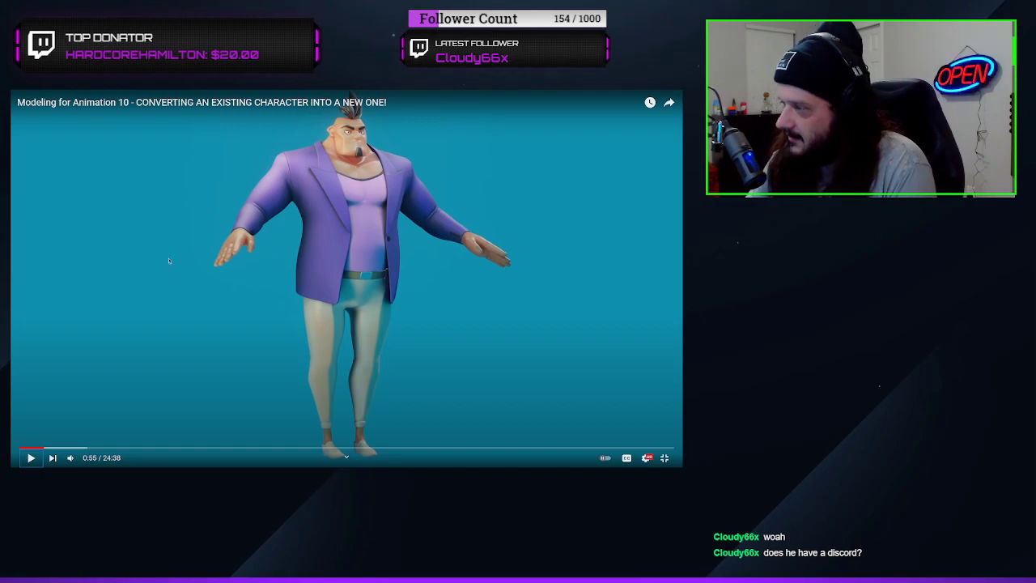
click(396, 281)
click(403, 266)
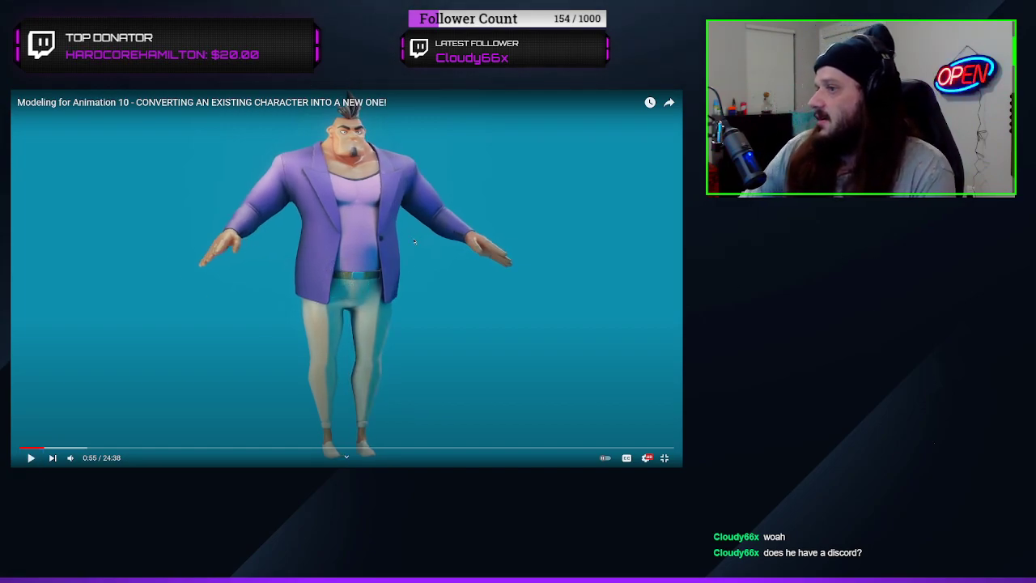
Continue through the introduction to the part where the character's parts are sorted into collections
click(414, 241)
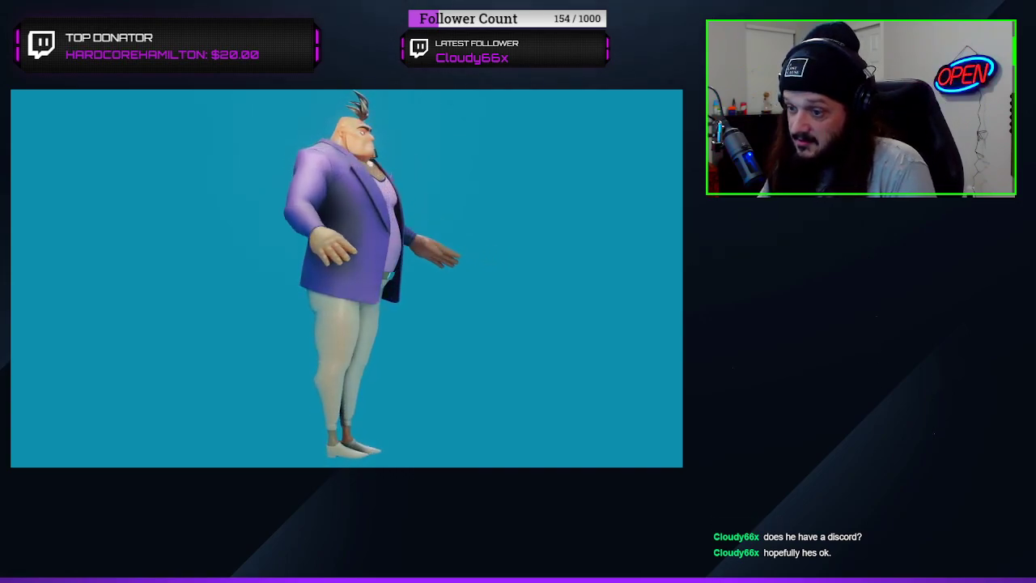
click(414, 241)
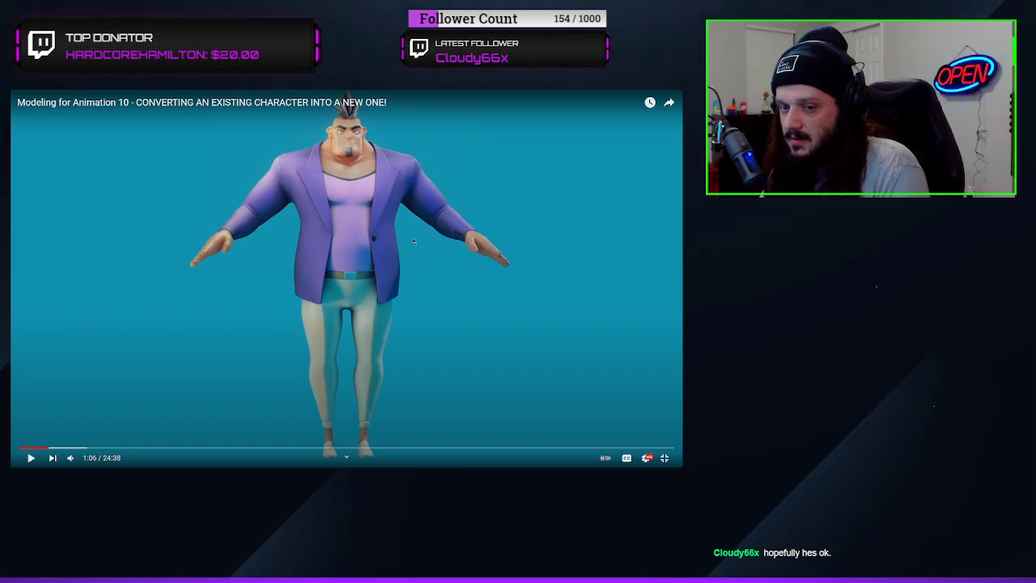
click(413, 241)
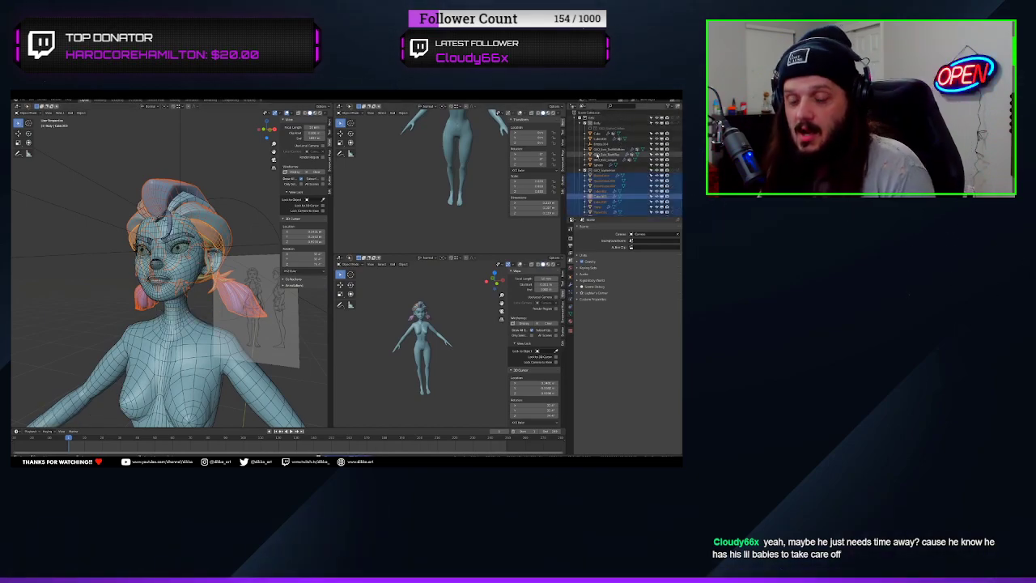
click(415, 242)
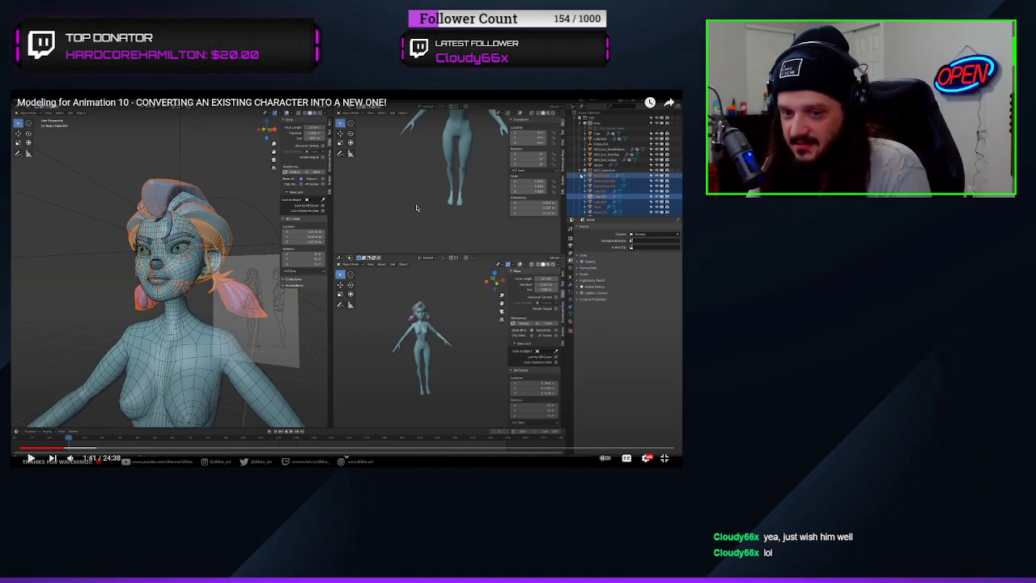
click(417, 208)
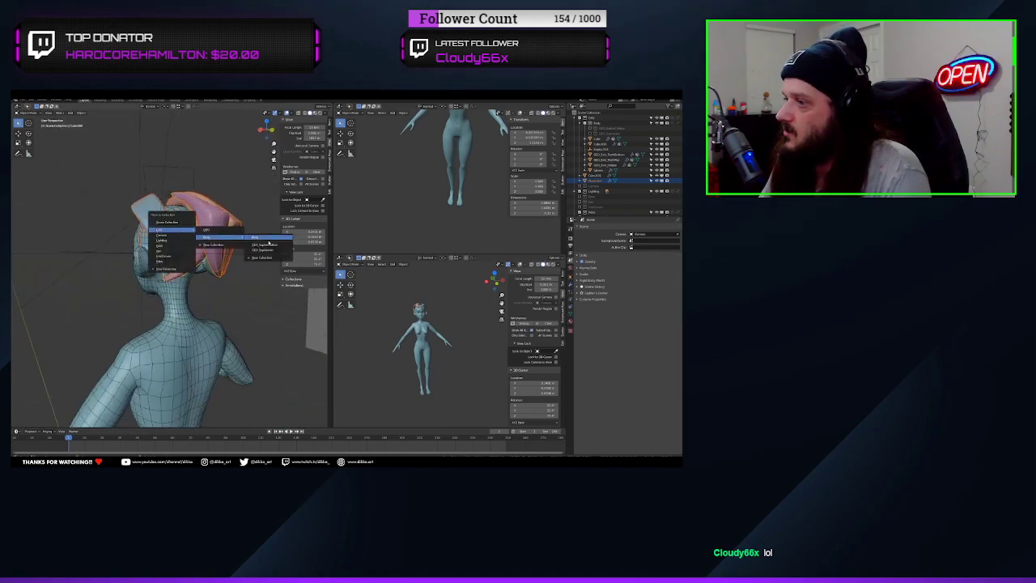
Move the hair pieces and the accessory beside the ear into a sub-collection of the character's Body collection
click(202, 260)
key(m)
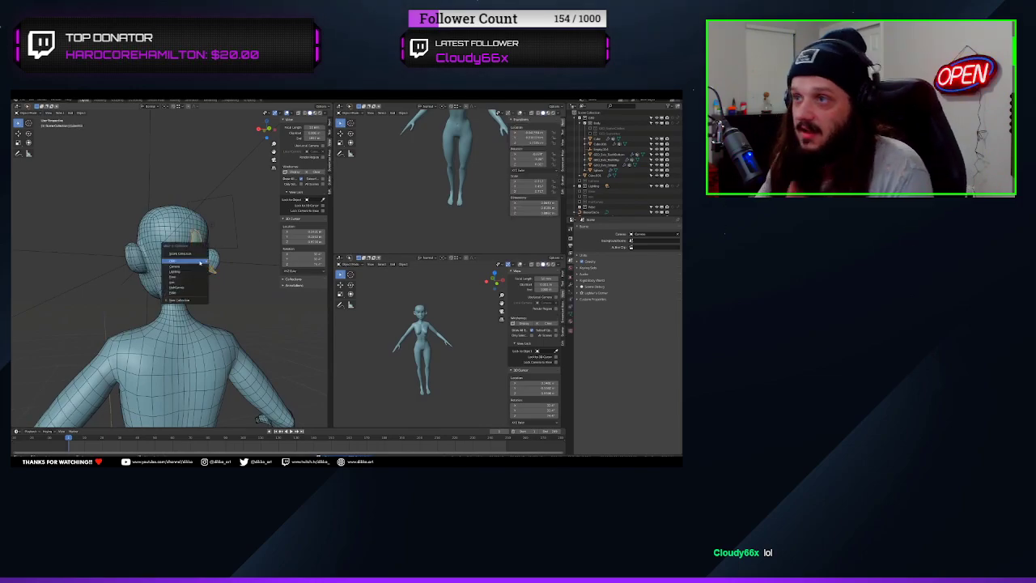
mouse_move(202, 261)
mouse_move(238, 269)
click(280, 282)
Move the eyebrows and eyelashes into a new collection named GEO_Facial and nest it inside the Body collection
middle_drag(172, 268, 212, 356)
scroll(194, 308, up, 4)
click(125, 204)
shift+click(140, 191)
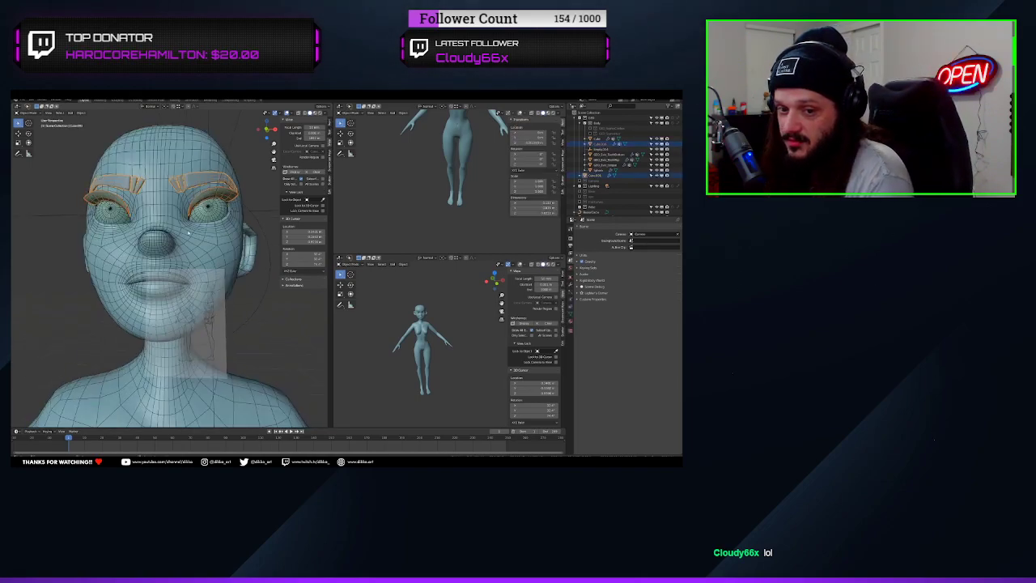
key(m)
mouse_move(162, 233)
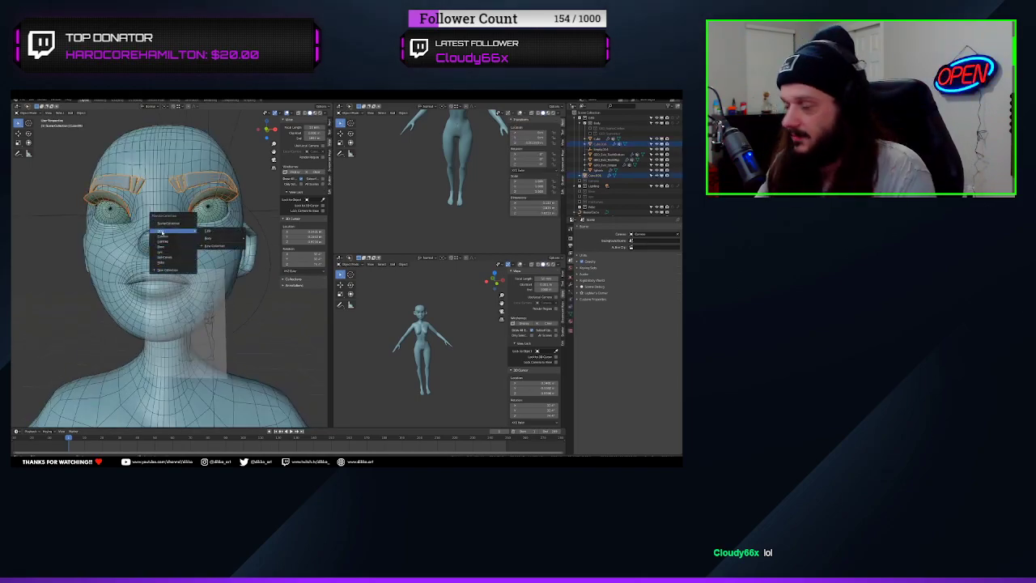
click(214, 245)
text(G)
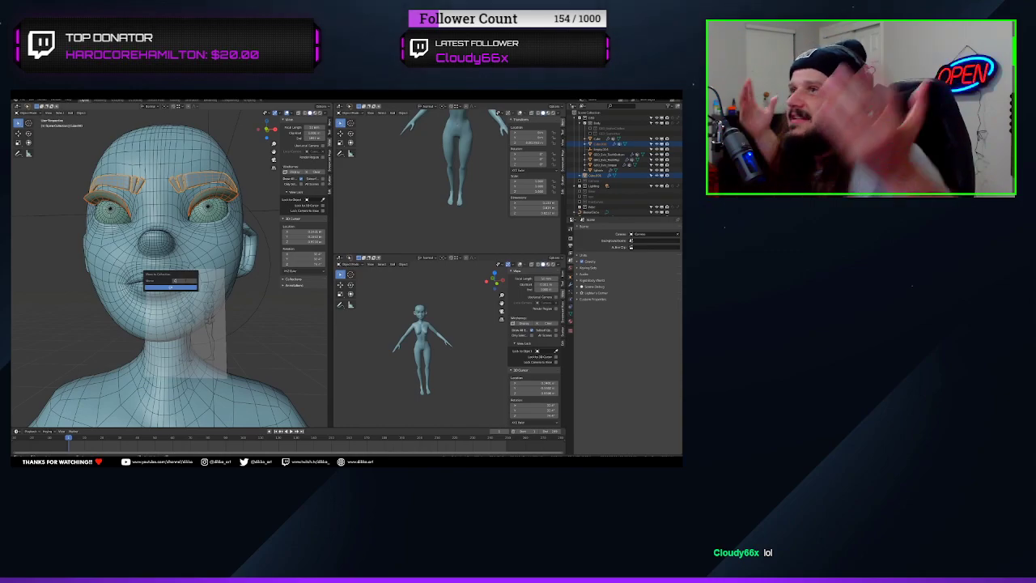
text(EO_Facial)
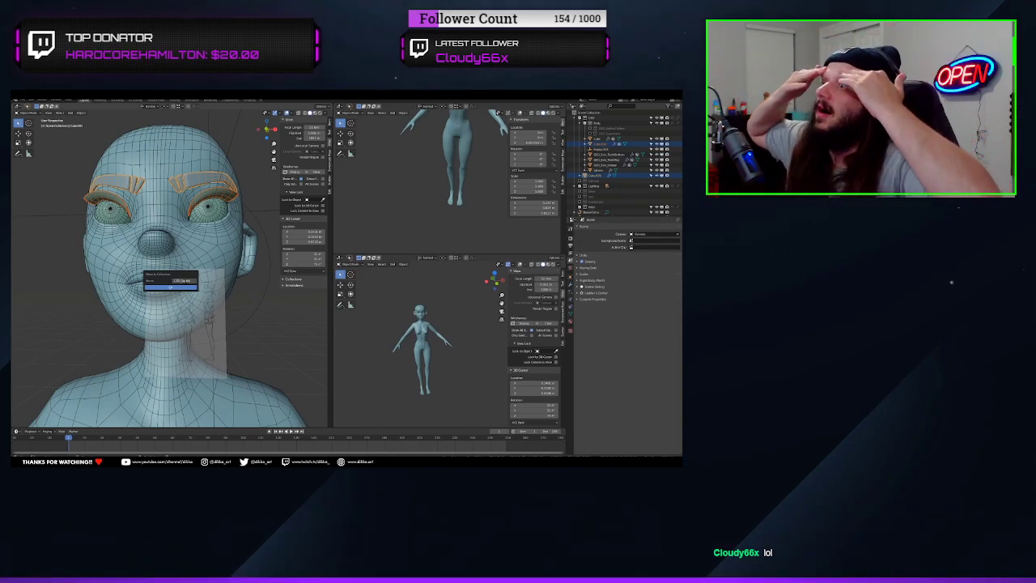
key(Return)
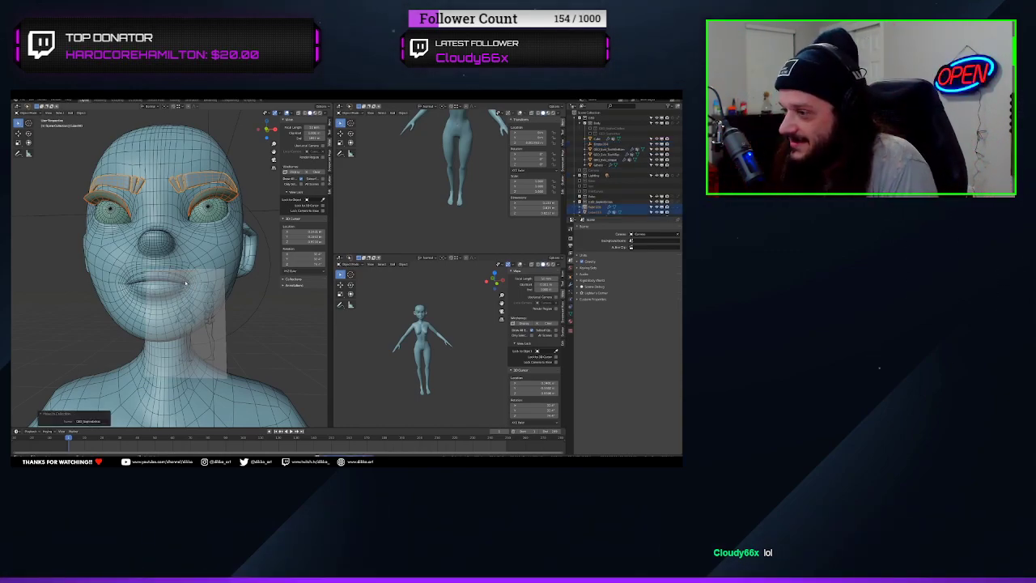
drag(600, 202, 596, 123)
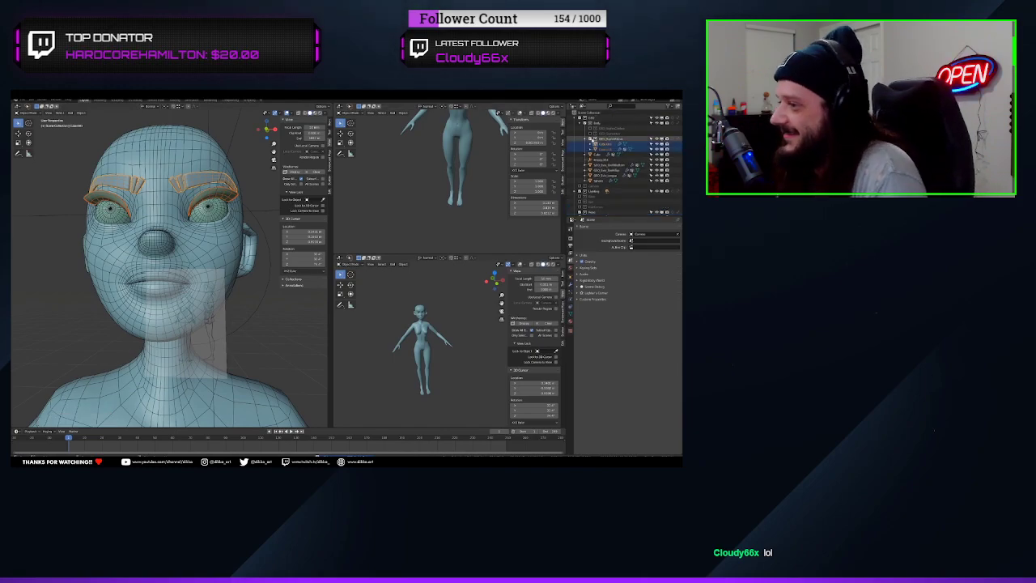
Exclude the eyebrows and eyelashes collection from the scene and move the leftover objects beside the character into another collection
click(591, 138)
scroll(203, 324, down, 5)
middle_drag(203, 324, 192, 345)
scroll(199, 337, down, 2)
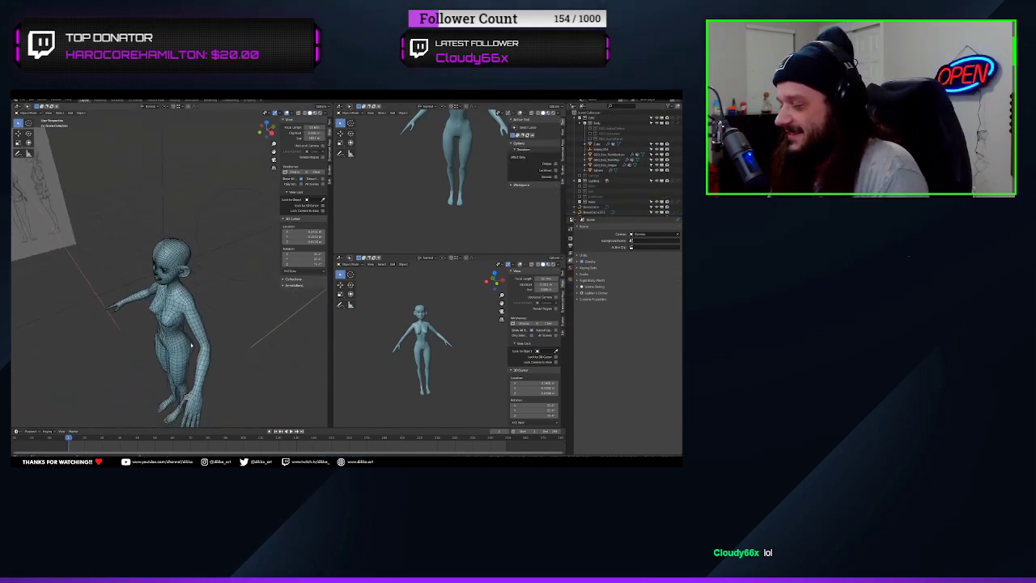
scroll(192, 340, up, 5)
click(221, 279)
shift+click(229, 266)
scroll(228, 272, down, 5)
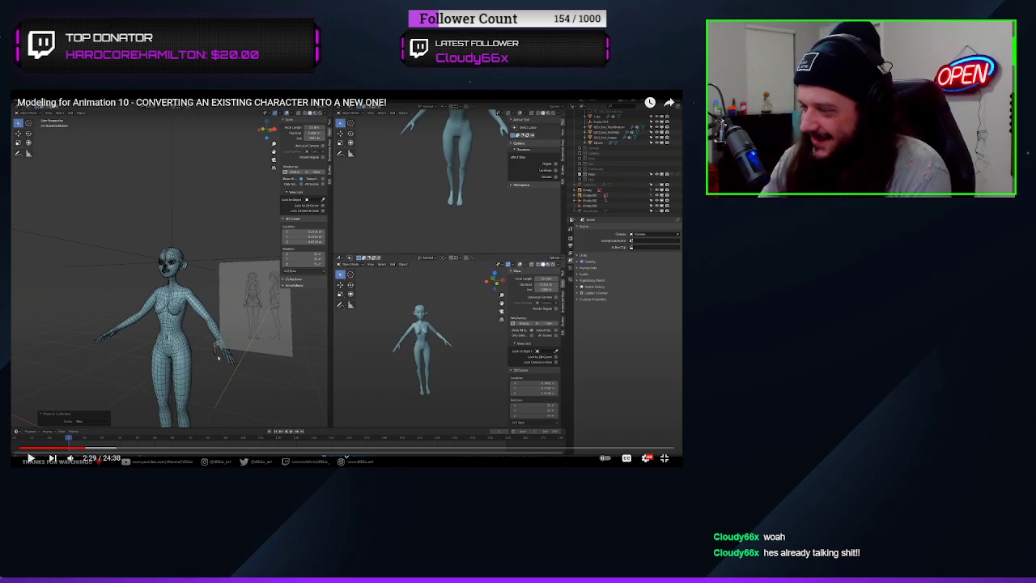
Scale the new character's front reference image and move it along Z until the drawing's feet stand on the ground line
click(224, 202)
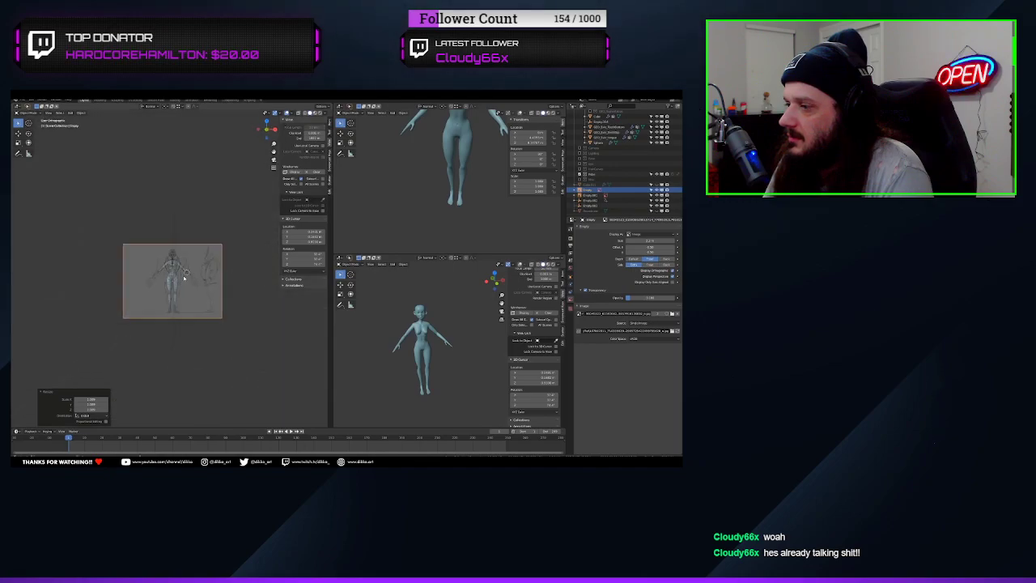
key(s)
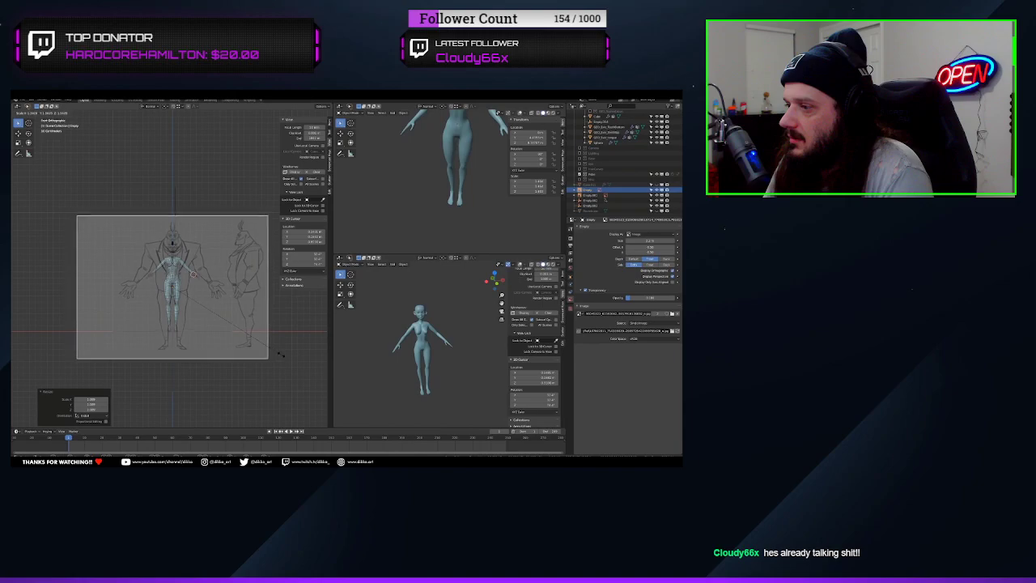
click(281, 351)
key(g)
key(z)
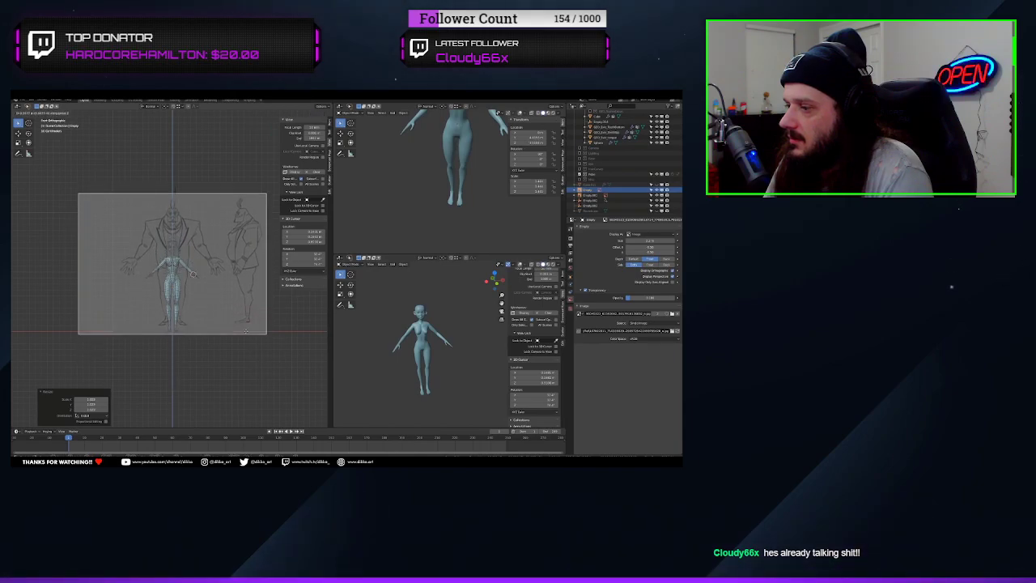
click(237, 340)
key(s)
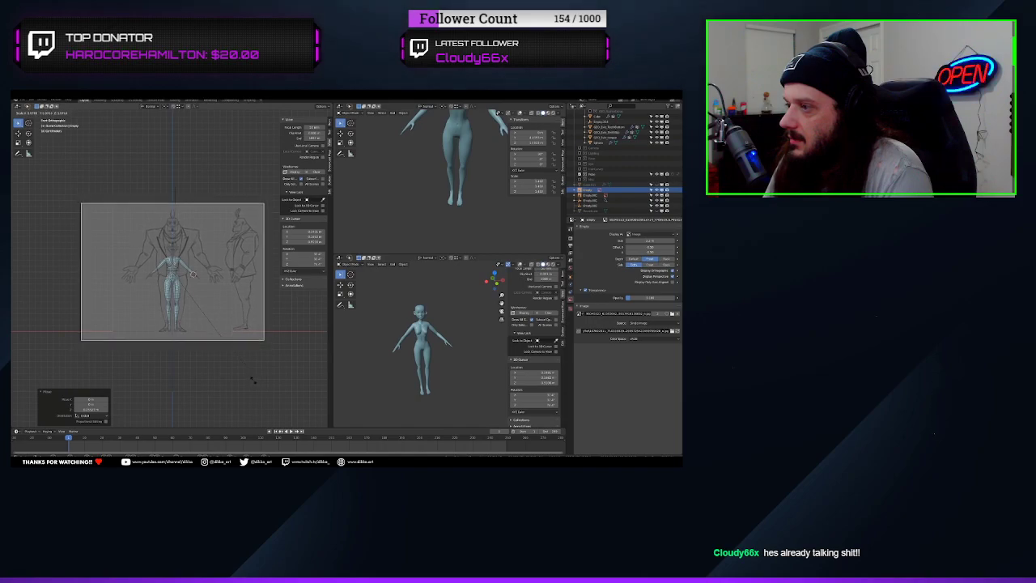
click(249, 379)
key(g)
key(z)
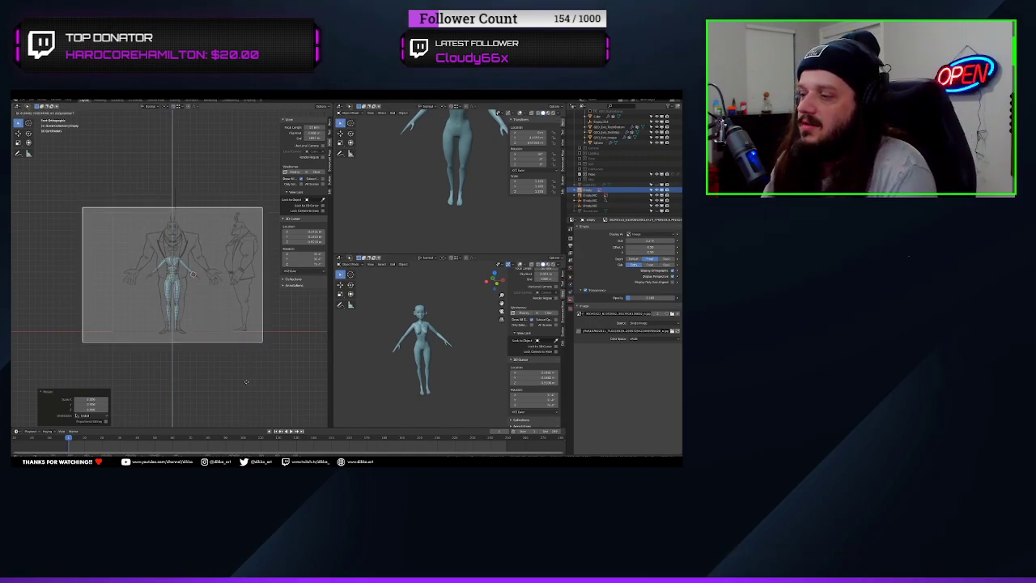
click(248, 383)
Select the old side reference image and delete it from the scene
scroll(94, 293, down, 4)
mouse_move(92, 294)
middle_down()
mouse_move(74, 305)
mouse_move(106, 280)
middle_up()
click(64, 156)
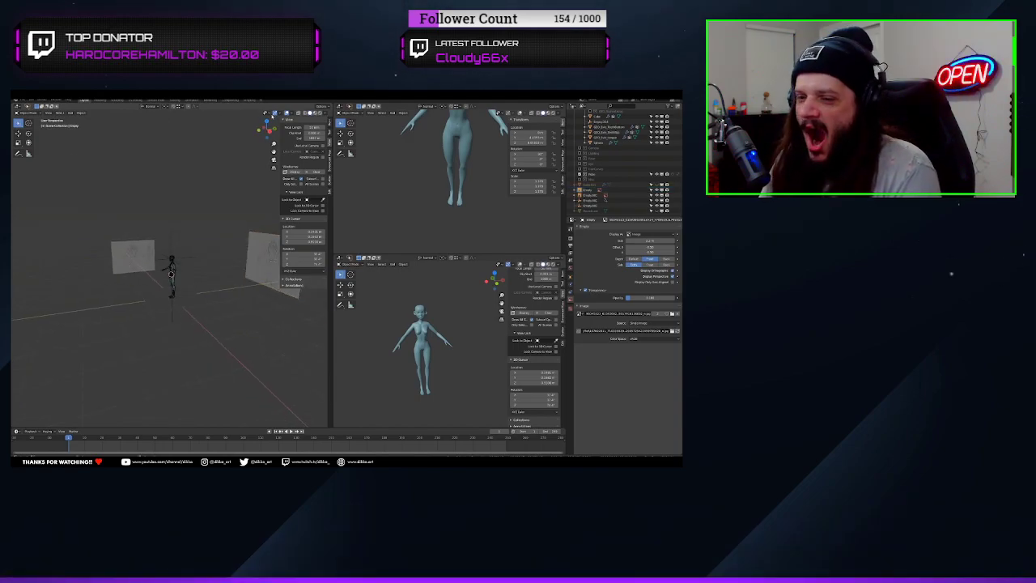
click(266, 113)
key(shift+a)
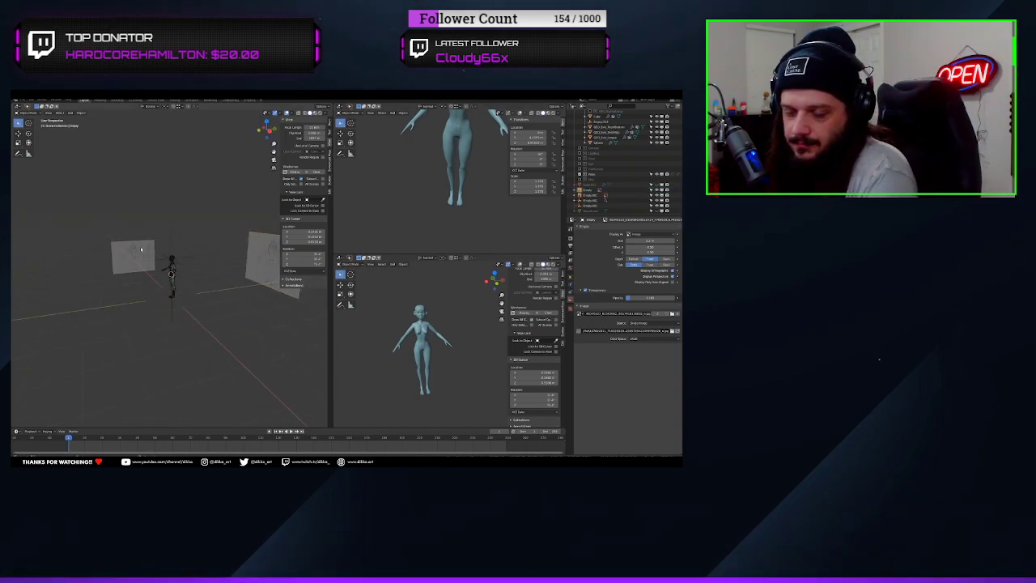
click(590, 195)
scroll(590, 184, up, 3)
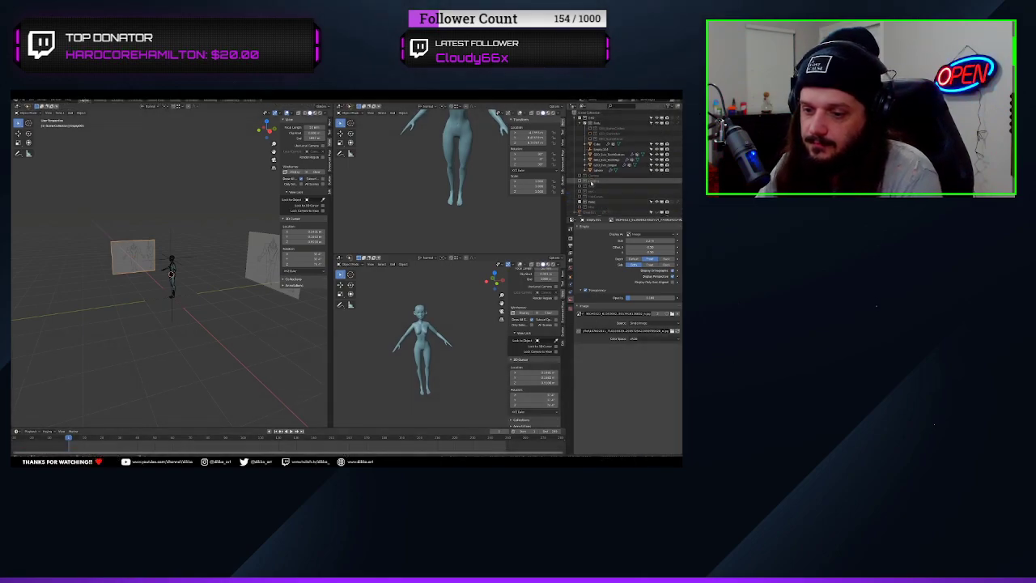
middle_drag(122, 263, 140, 264)
key(x)
click(139, 265)
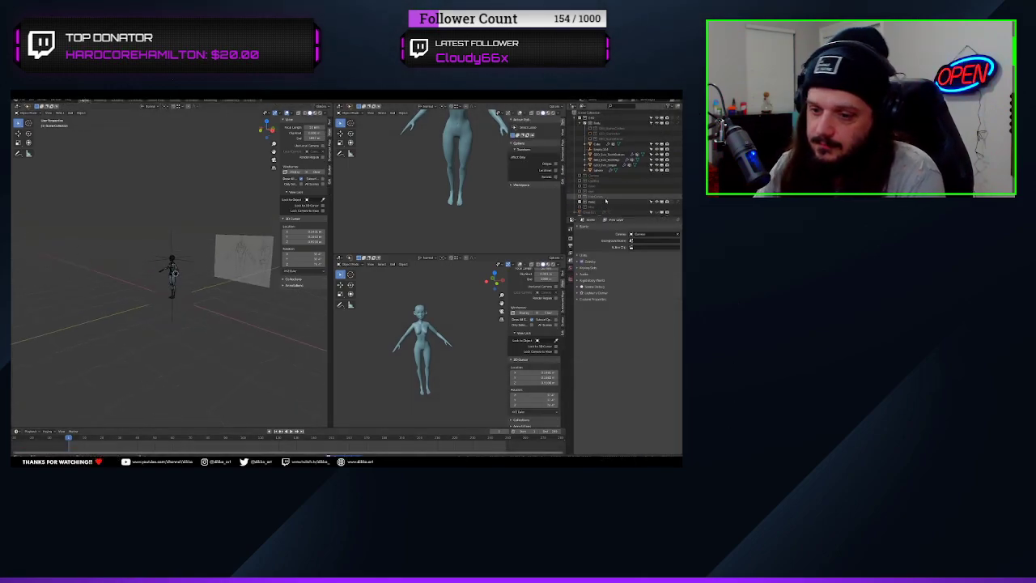
Duplicate the new front reference image in place and rotate the copy 90 degrees about Z to serve as the side reference
scroll(605, 200, down, 2)
click(599, 196)
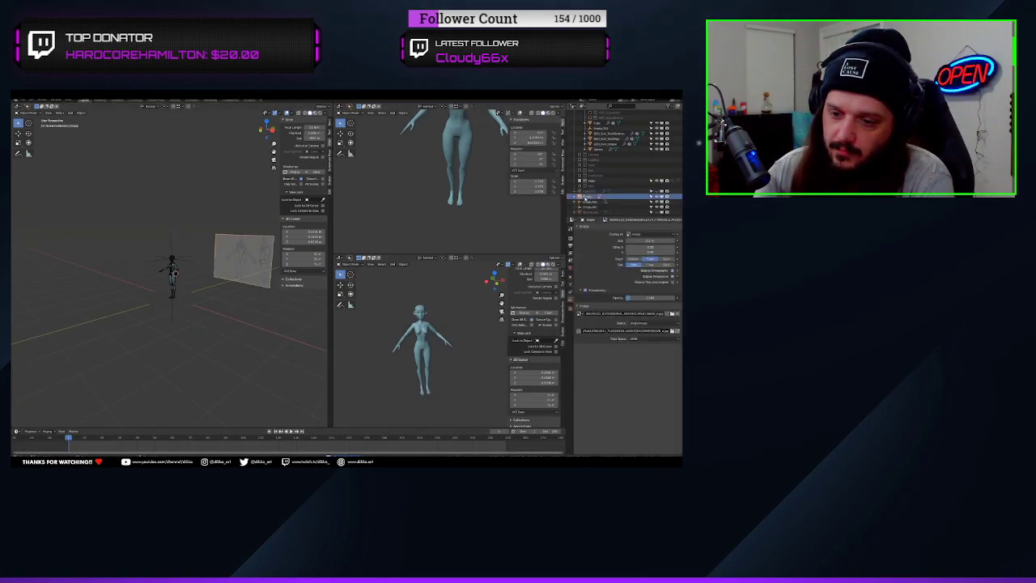
key(shift+d)
click(233, 273)
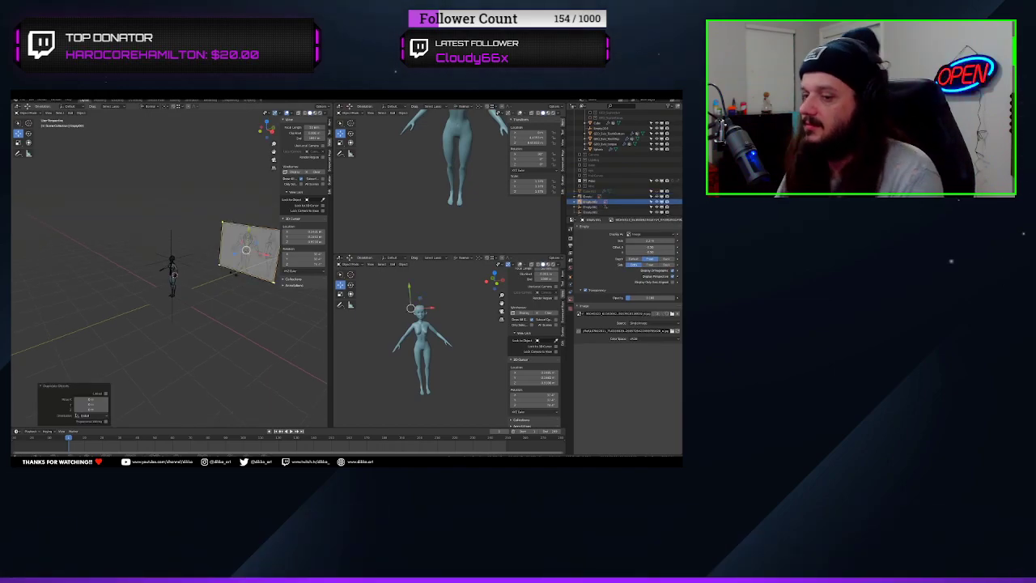
key(r)
key(z)
click(233, 273)
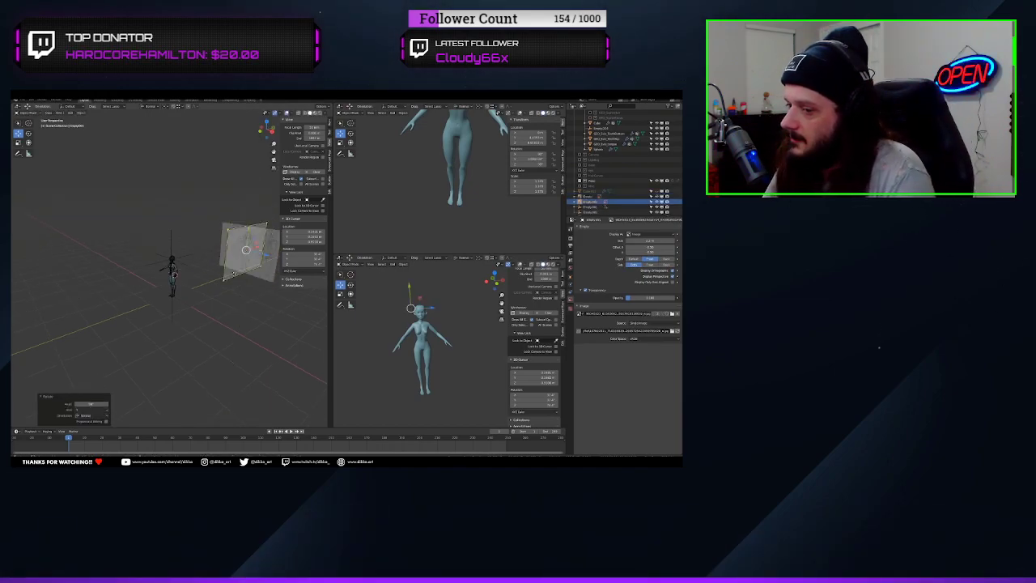
Move the rotated reference copy in the right orthographic view until its side drawing lines up with the character's body
drag(257, 247, 179, 269)
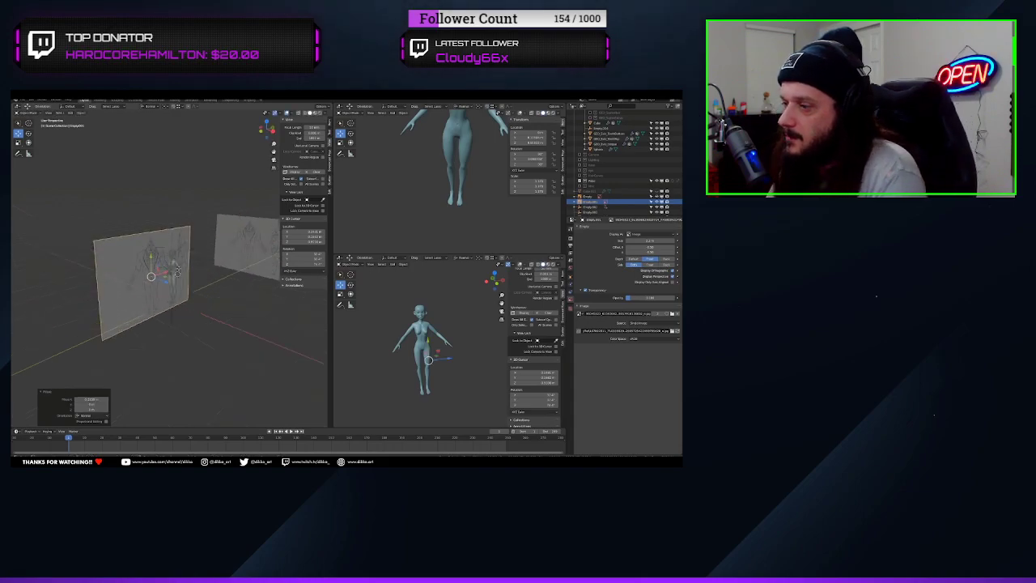
key(KP_0)
key(KP_3)
scroll(178, 269, up, 6)
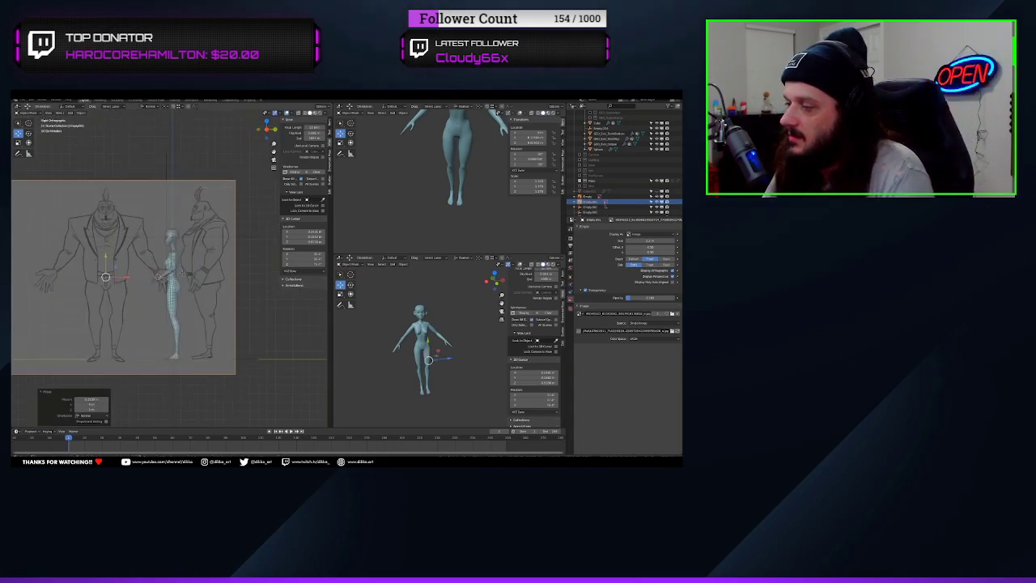
drag(77, 287, 79, 287)
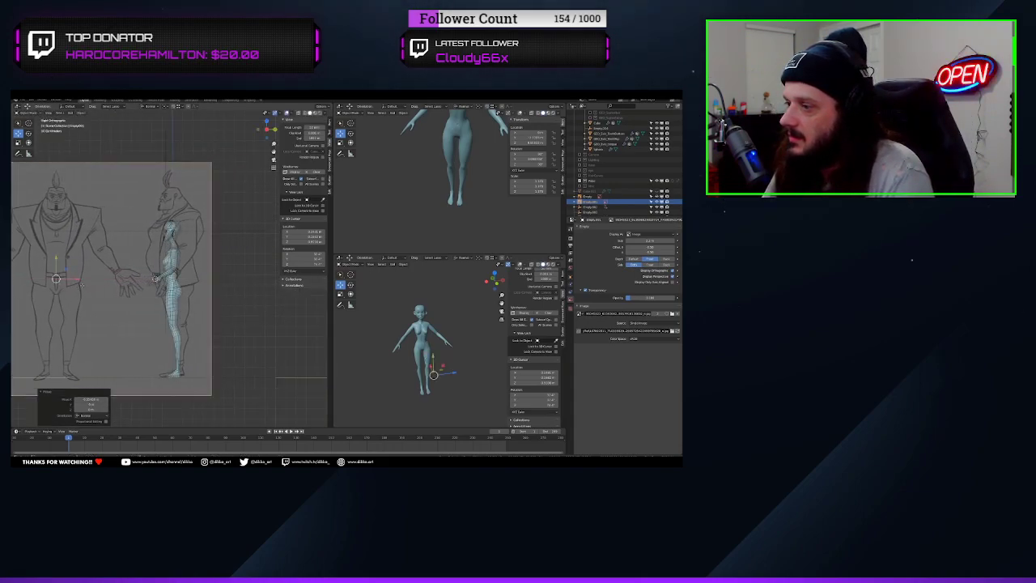
scroll(105, 297, down, 4)
scroll(111, 300, up, 4)
scroll(111, 299, down, 4)
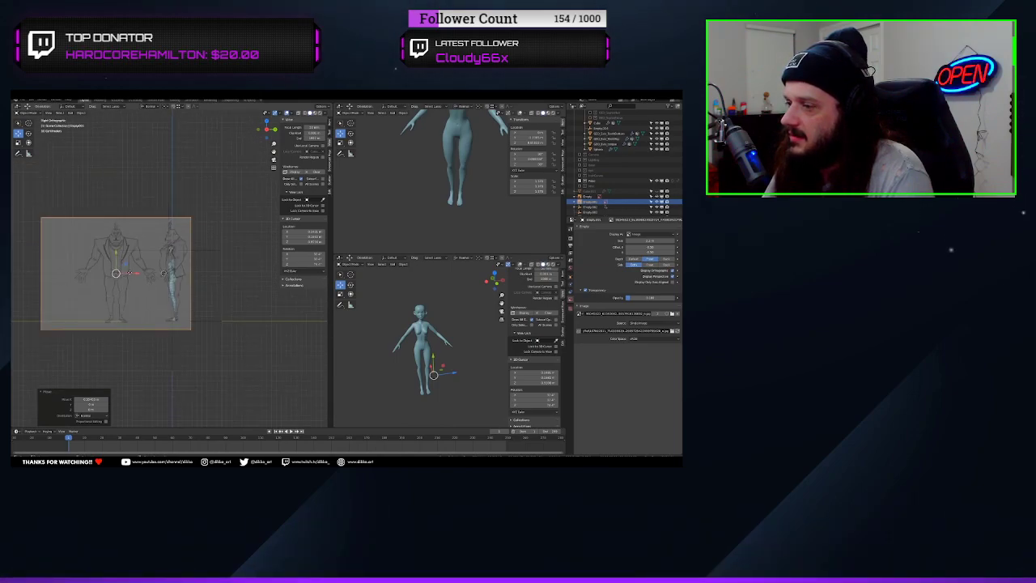
key(g)
key(x)
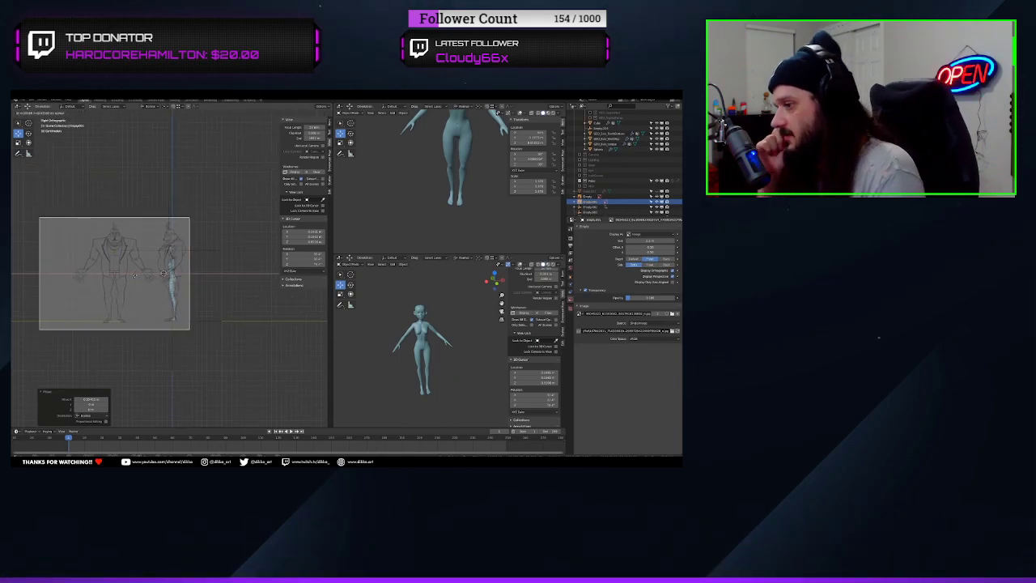
drag(134, 275, 136, 276)
Move the side reference image away from the character along its facing direction so it stands clear of the body
middle_drag(136, 277, 202, 288)
drag(195, 284, 65, 299)
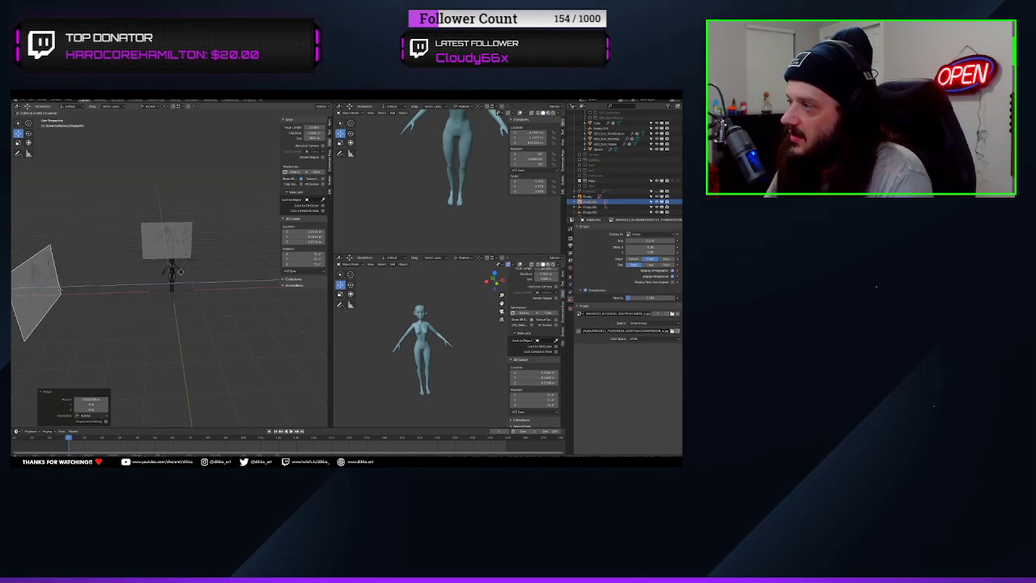
middle_drag(126, 312, 45, 136)
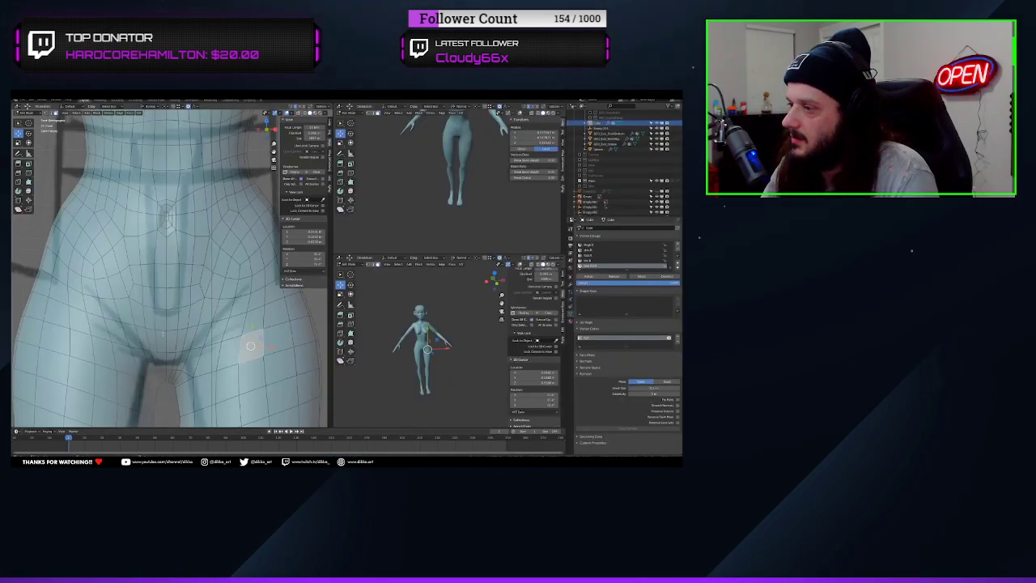
Show the body mesh's modifier stack in Object Mode and return to editing the mesh
key(Tab)
click(570, 284)
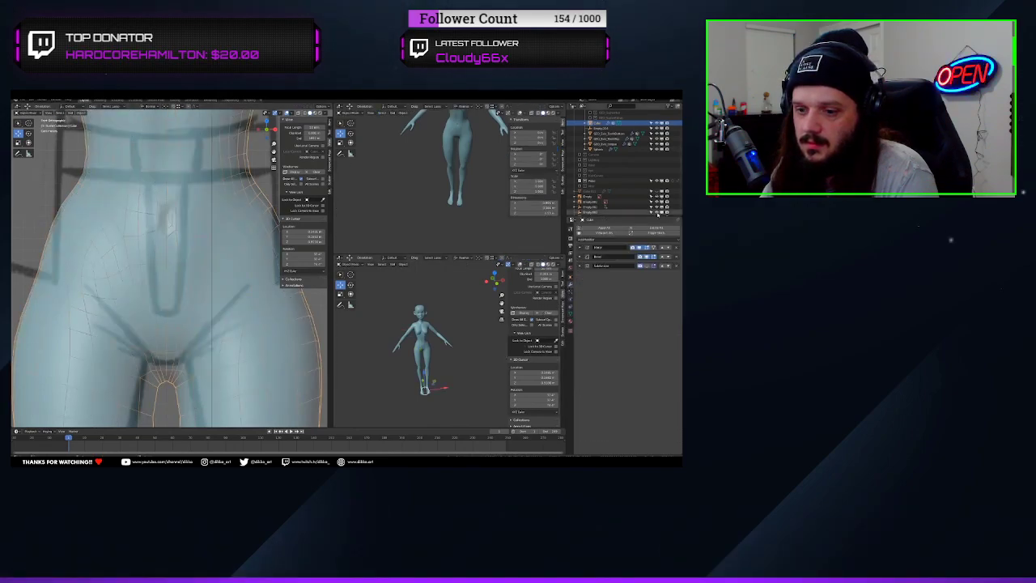
scroll(159, 366, down, 8)
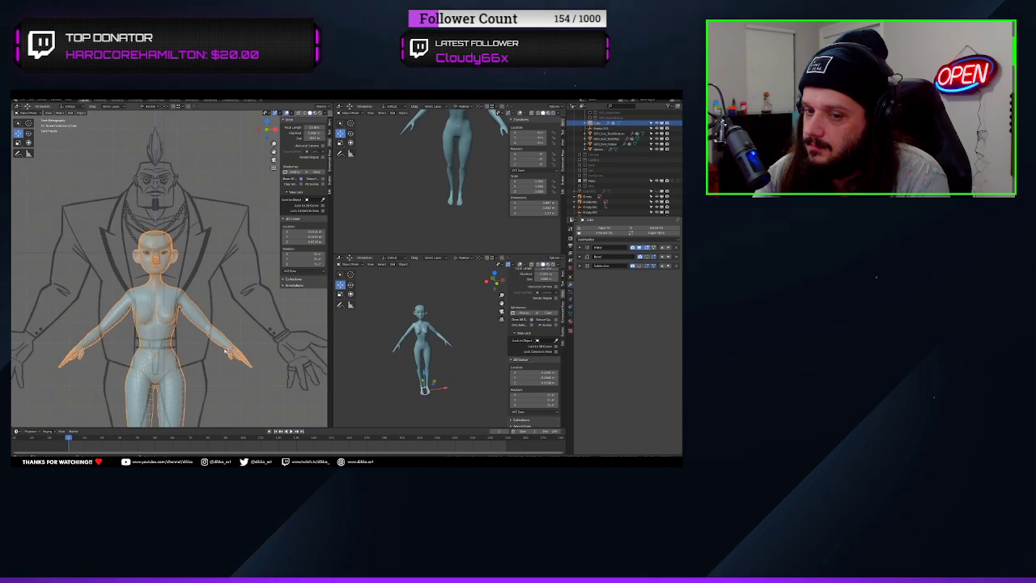
scroll(186, 249, up, 2)
shift+middle_drag(225, 350, 205, 252)
key(Tab)
Select a loop of faces on the forearm and grow the selection six times towards the upper arm and hand
click(55, 113)
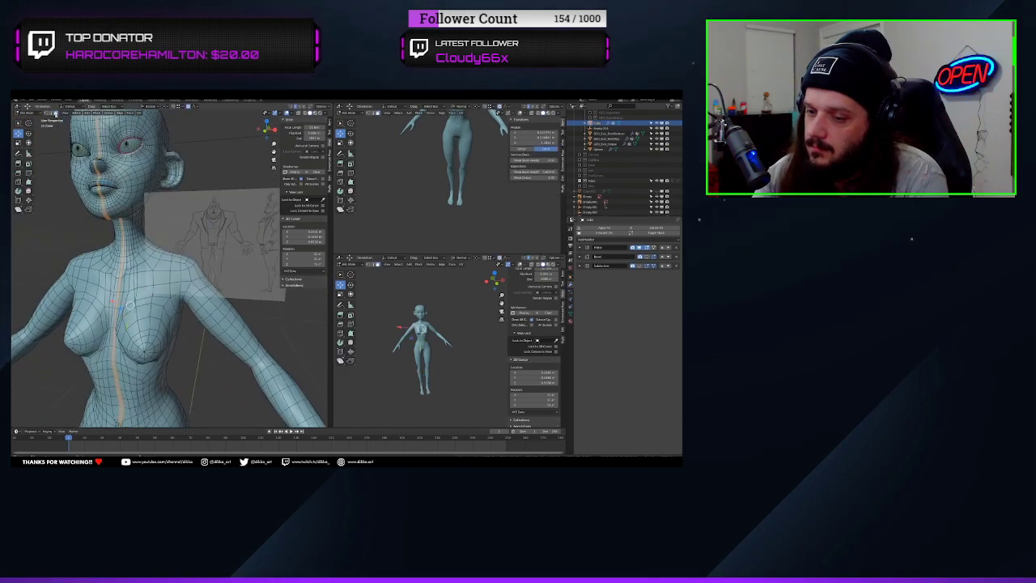
scroll(195, 255, up, 3)
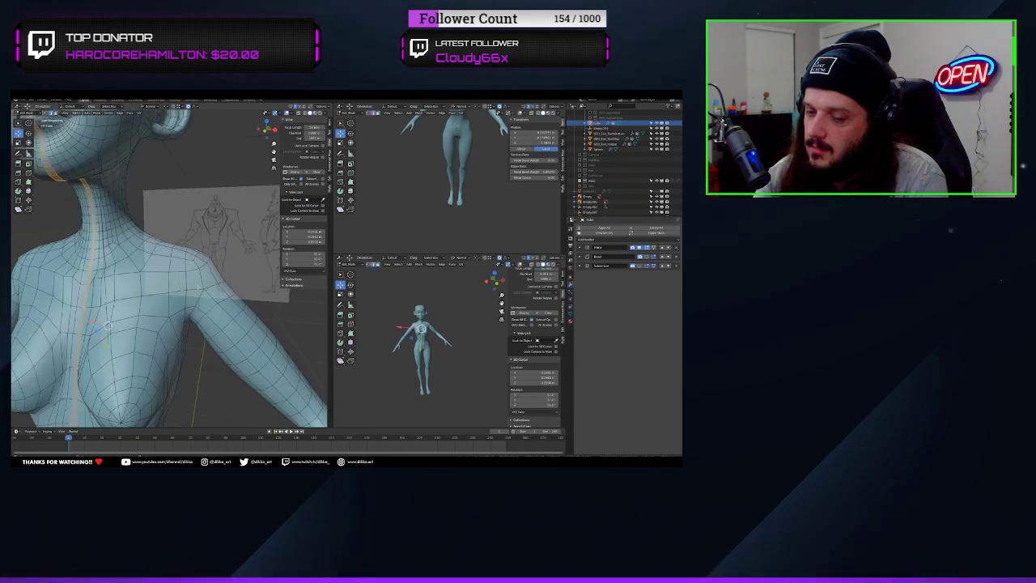
key(2)
click(199, 301)
scroll(200, 300, down, 4)
shift+middle_drag(200, 301, 203, 247)
key(3)
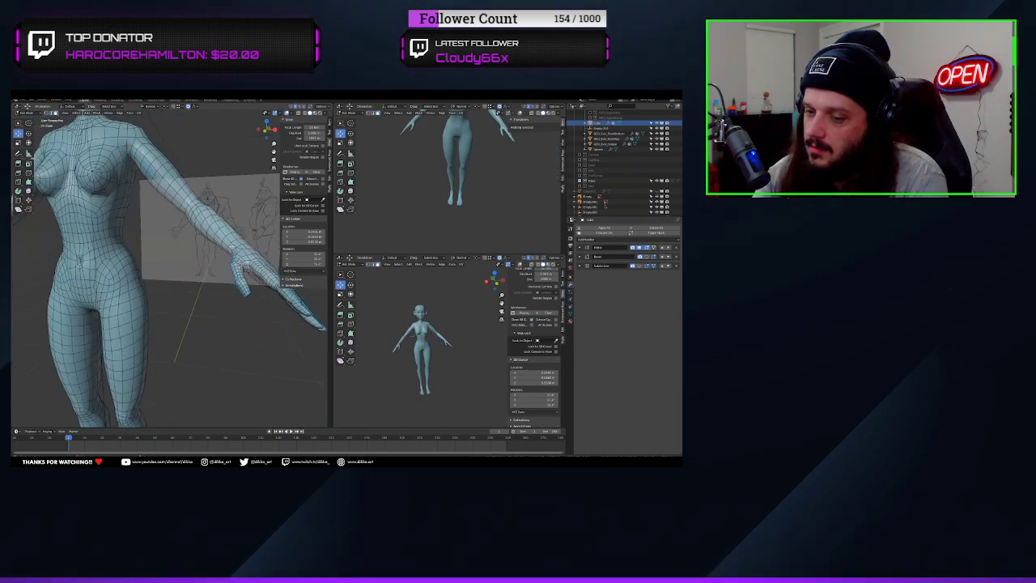
click(232, 241)
key(ctrl+KP_Add)
key(ctrl+KP_Add)
key(ctrl+KP_Add)
key(ctrl+KP_Add)
key(ctrl+KP_Add)
key(ctrl+KP_Add)
key(ctrl+KP_Add)
key(ctrl+KP_Add)
key(ctrl+KP_Add)
key(ctrl+KP_Add)
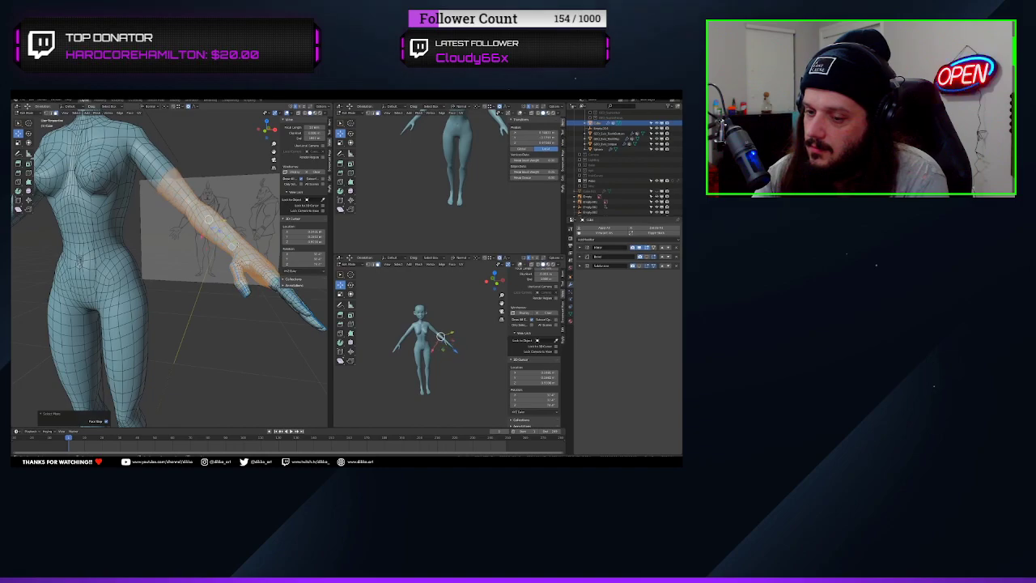
Add the whole hand and all fingers to the arm selection by box-selecting them in wireframe, then return to solid shading
middle_drag(237, 353, 211, 361)
key(z)
key(b)
drag(161, 279, 299, 387)
key(z)
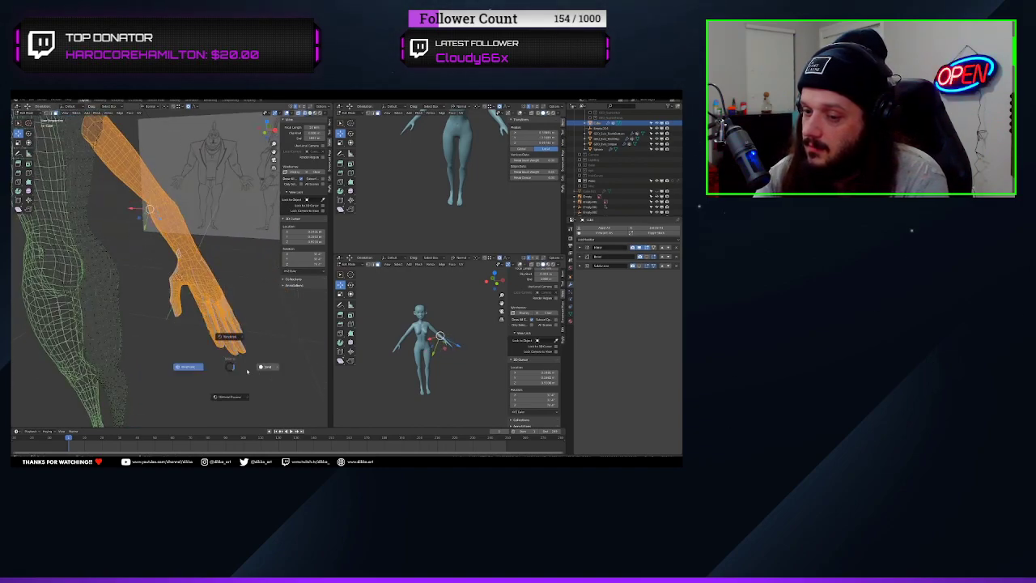
middle_drag(248, 370, 194, 356)
Split the selected arm and hand faces from the rest of the body mesh
click(119, 106)
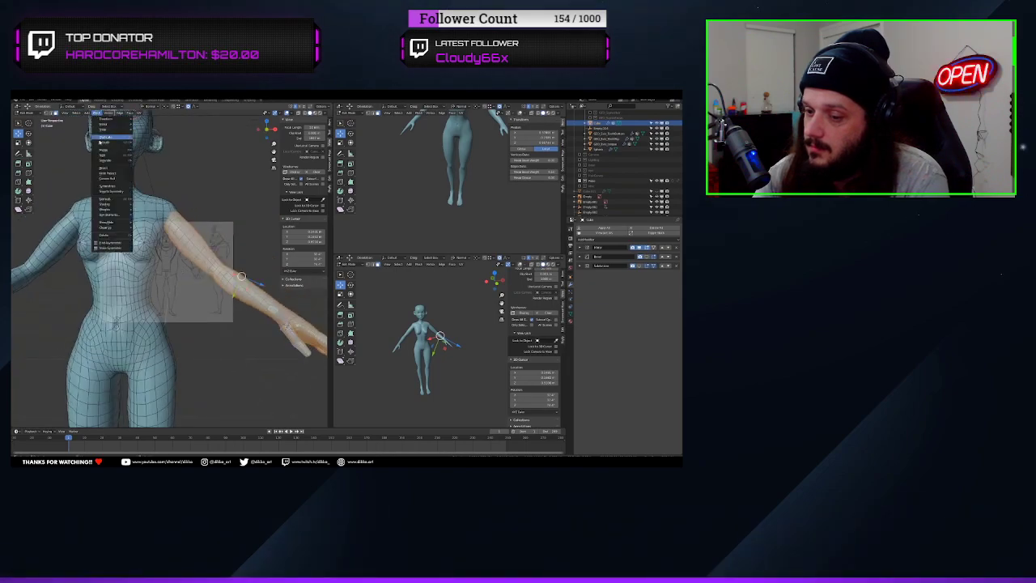
mouse_move(105, 160)
click(166, 157)
scroll(218, 286, down, 6)
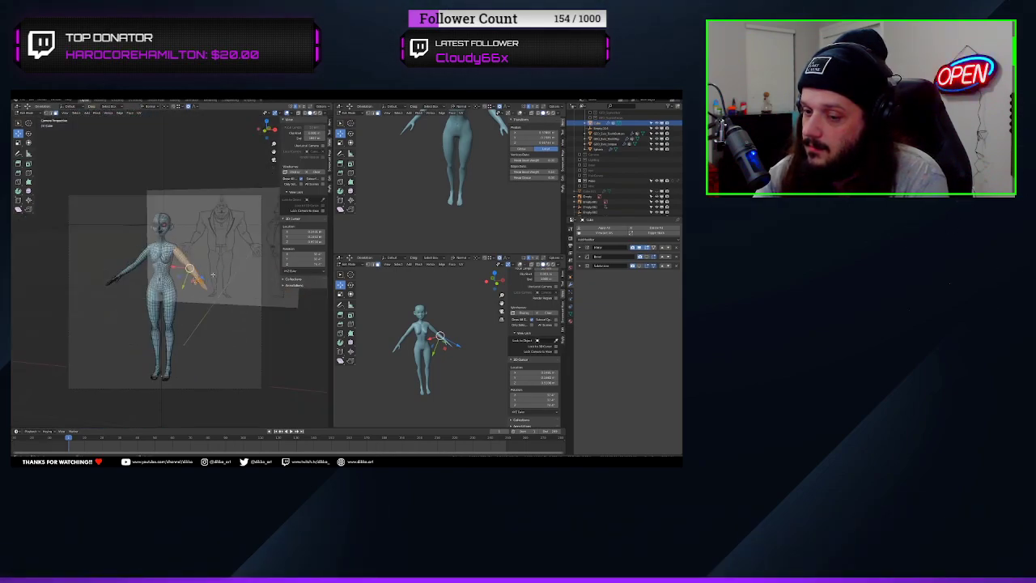
Move the detached arm outward in the front view onto the forearm and hand of the reference drawing
key(KP_1)
scroll(218, 287, down, 4)
shift+middle_drag(219, 286, 205, 298)
key(g)
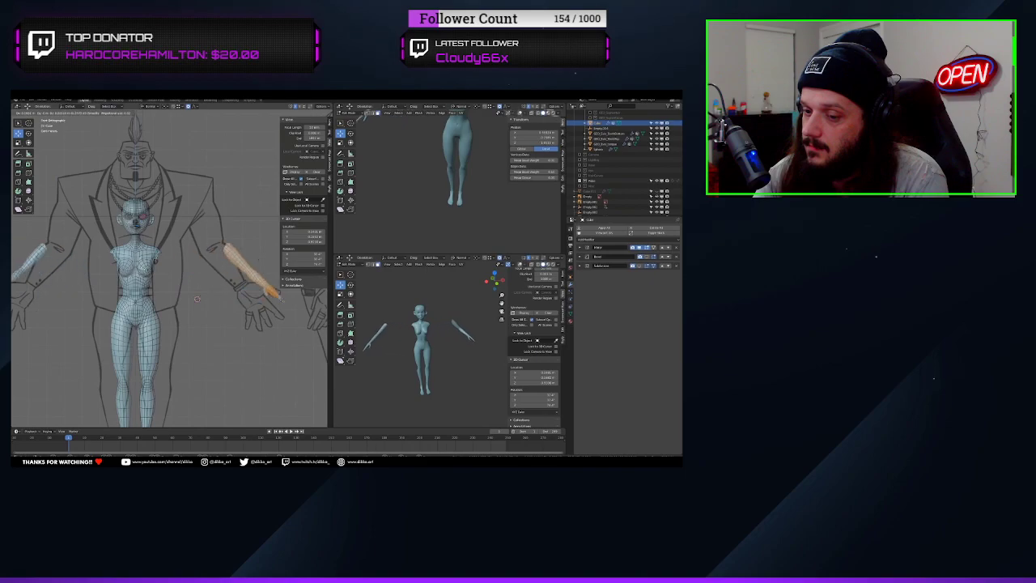
click(262, 300)
Box-select the head in wireframe and shrink the selection three times to exclude the neck
shift+middle_drag(149, 216, 191, 240)
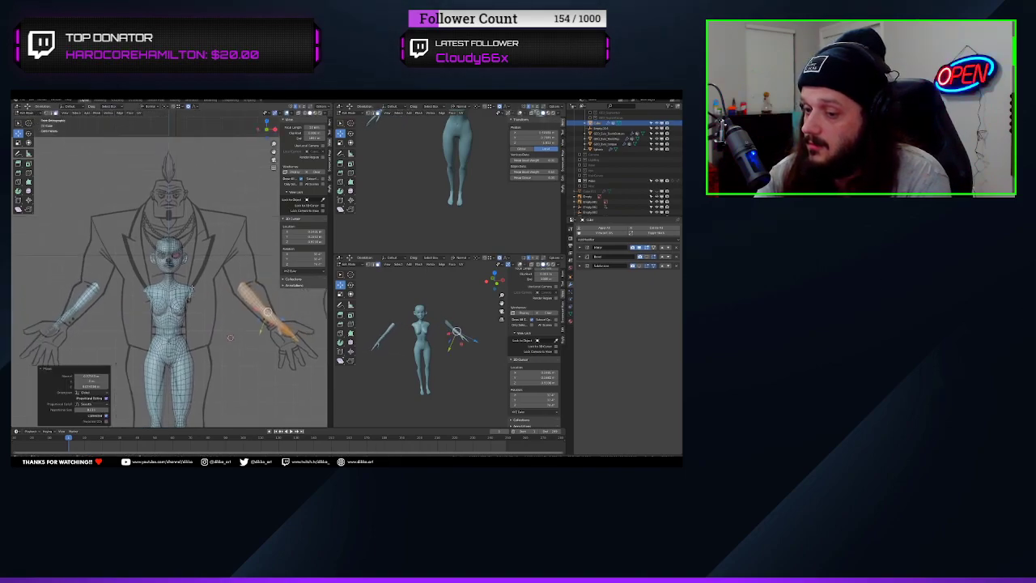
scroll(191, 240, up, 4)
click(186, 260)
key(z)
click(166, 275)
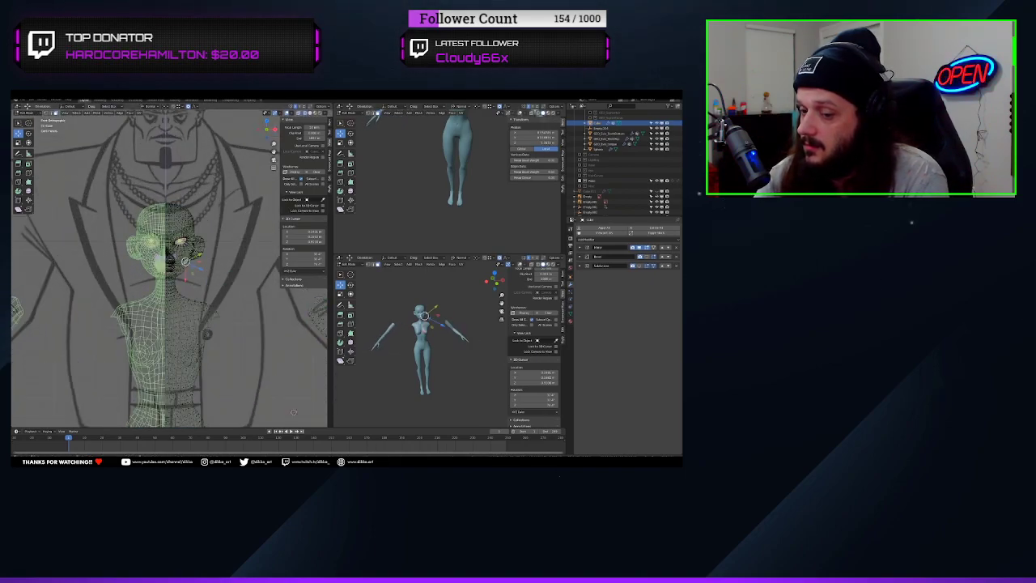
mouse_move(103, 173)
mouse_down()
mouse_move(164, 213)
mouse_move(217, 284)
mouse_up()
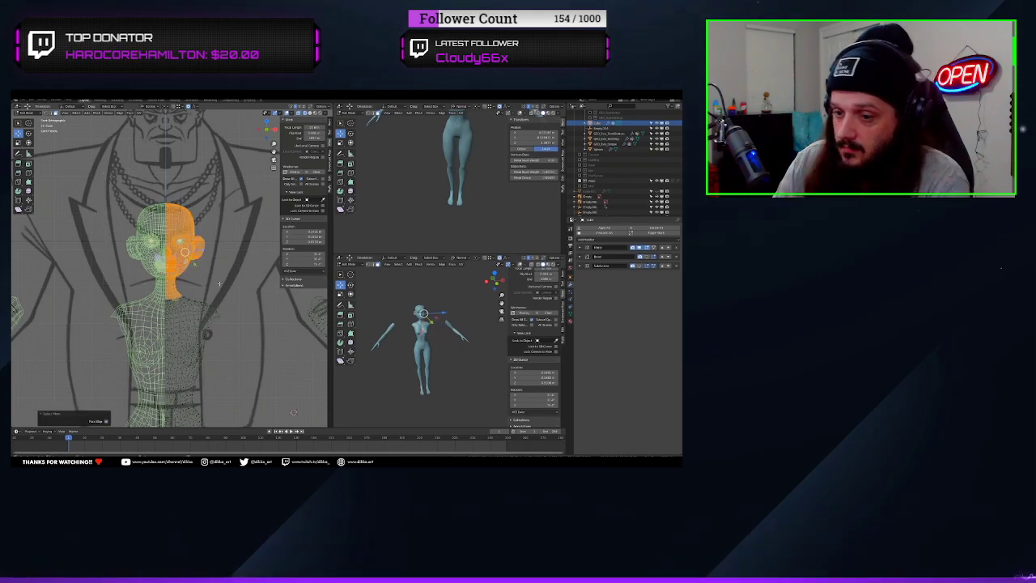
key(ctrl+KP_Subtract)
key(ctrl+KP_Subtract)
key(ctrl+KP_Subtract)
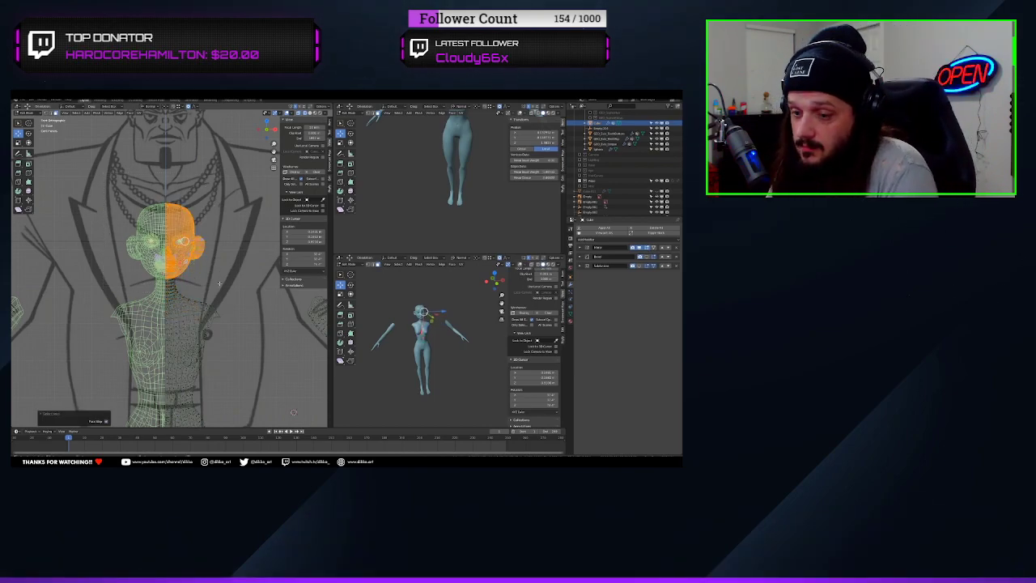
Grow the head selection to take in the whole neck down to its base, checking it in the front view
key(ctrl+KP_Add)
key(ctrl+KP_Add)
scroll(219, 284, up, 3)
middle_drag(123, 136, 62, 142)
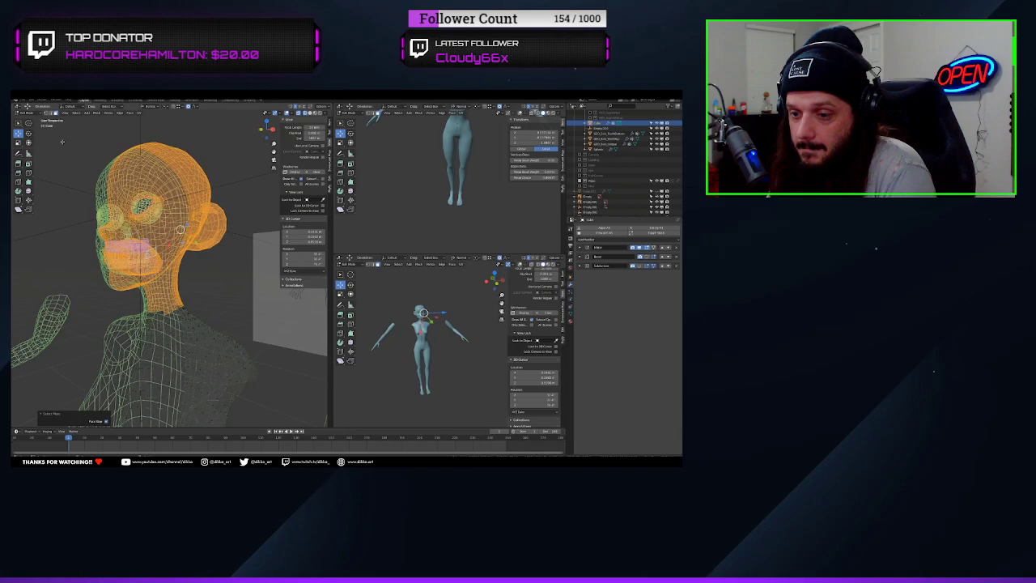
key(KP_1)
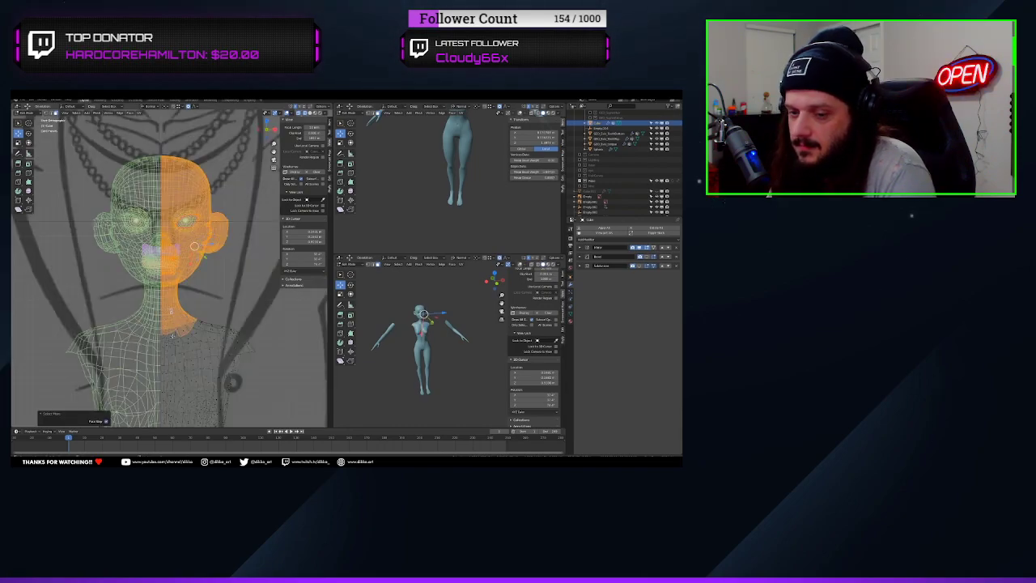
scroll(173, 335, down, 6)
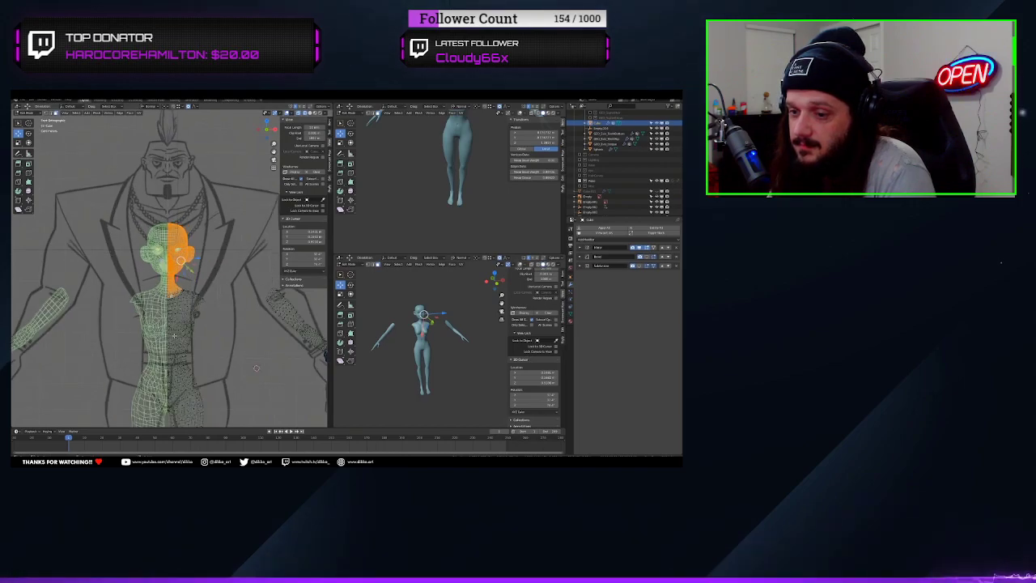
Collapse the sidebar of the front viewport to enlarge the working area
key(z)
key(Escape)
click(331, 159)
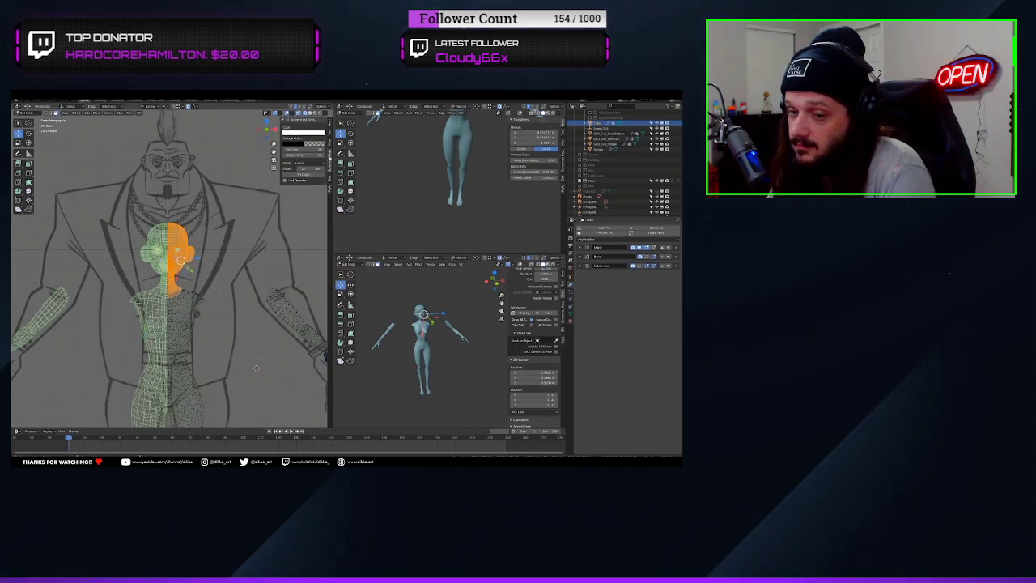
drag(280, 149, 324, 151)
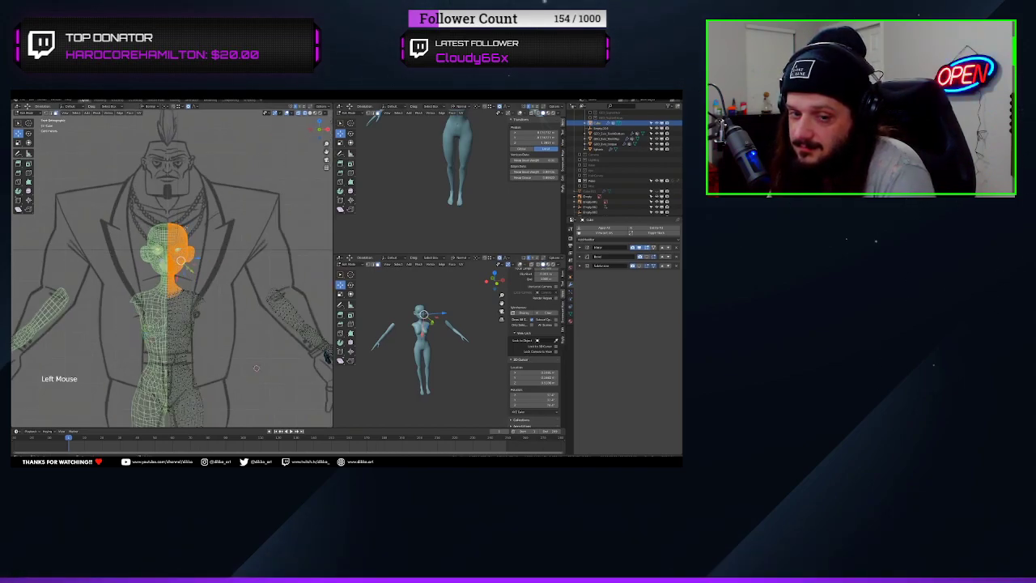
Undo the free move, set the transform orientation to Global and move the head straight up onto the reference drawing's head
key(g)
key(ctrl+z)
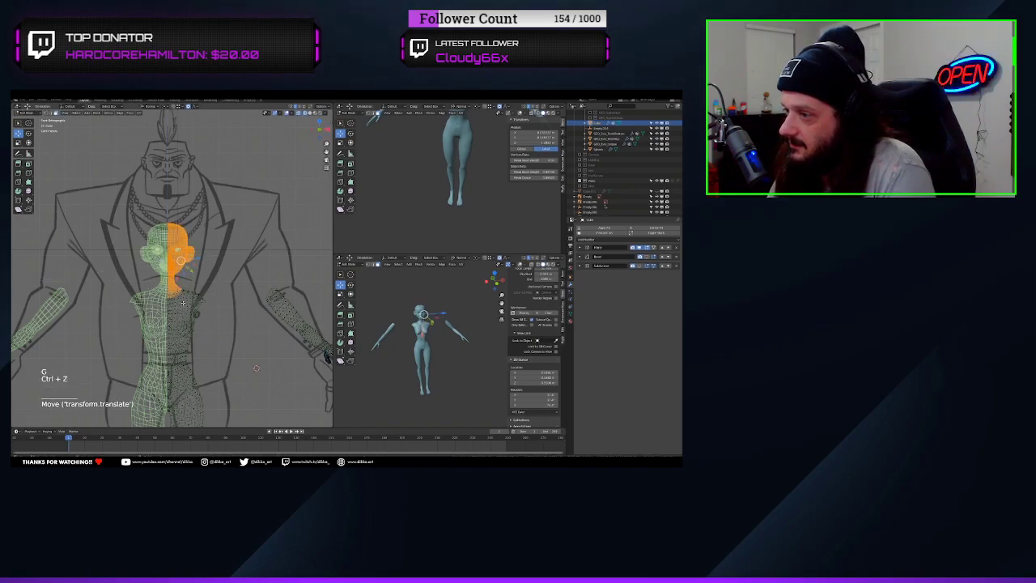
click(150, 106)
click(146, 123)
drag(194, 243, 194, 153)
Box-select the foot and lower leg up to the knee in the front wireframe view
shift+middle_drag(206, 409, 219, 271)
scroll(219, 271, up, 3)
scroll(219, 271, down, 7)
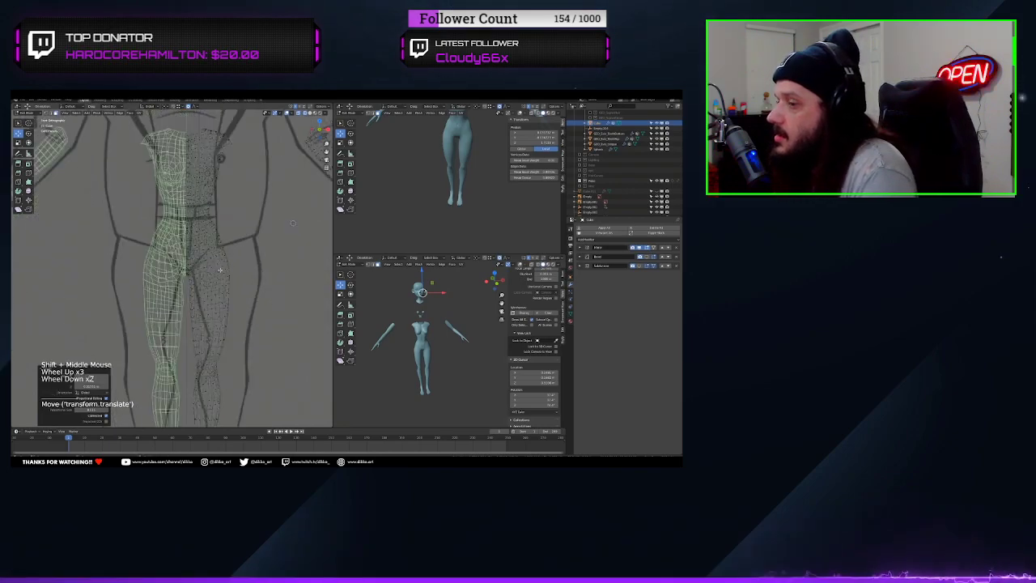
scroll(218, 271, up, 4)
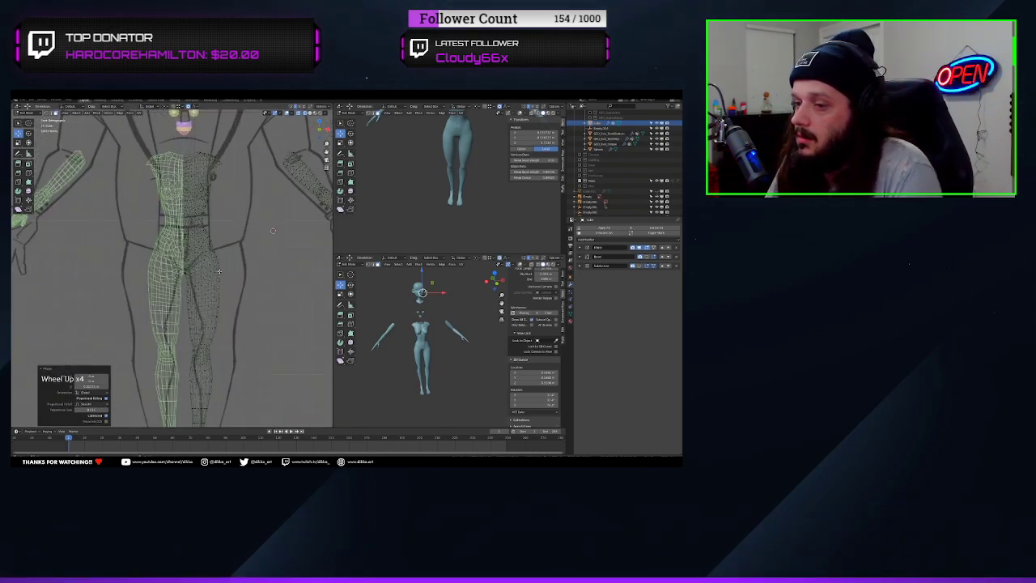
shift+middle_drag(195, 242, 184, 329)
scroll(185, 330, up, 2)
shift+middle_drag(194, 413, 188, 294)
scroll(190, 272, down, 3)
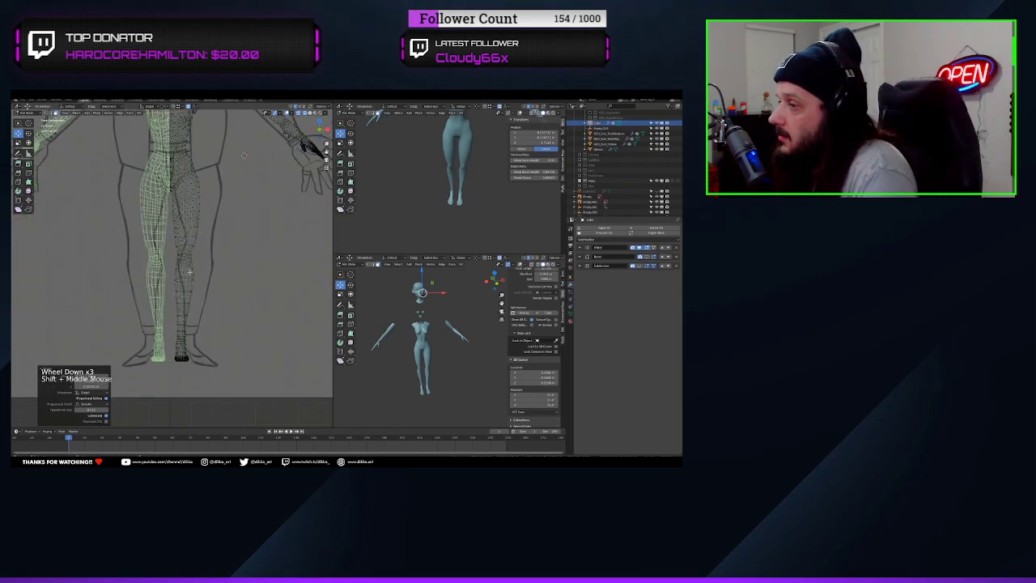
key(b)
drag(251, 377, 119, 237)
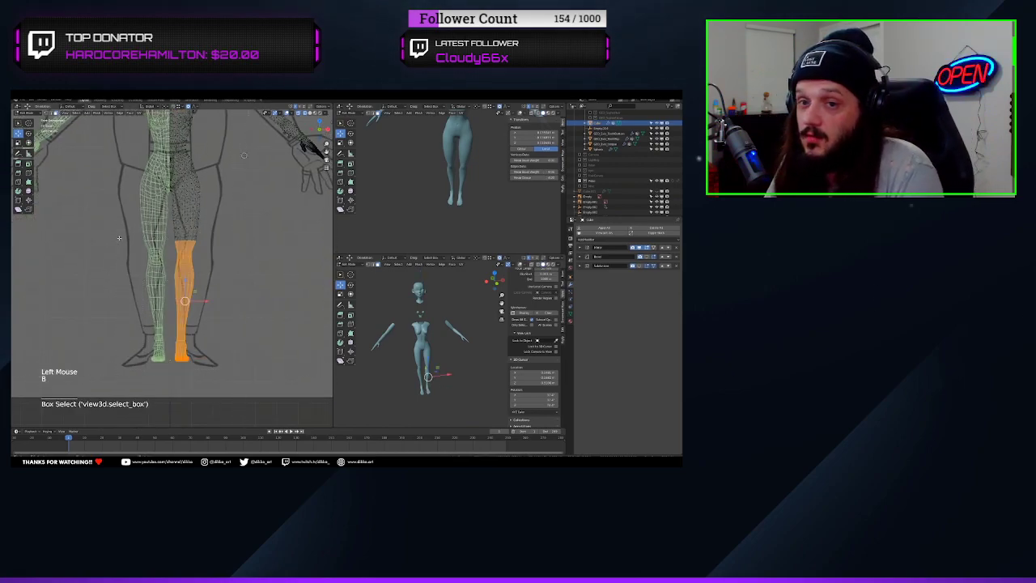
Grow the leg selection up the thigh and trim it back so it ends just below the hip
key(ctrl+KP_Add)
key(ctrl+KP_Add)
key(ctrl+KP_Add)
key(ctrl+KP_Add)
key(ctrl+KP_Add)
key(ctrl+KP_Add)
key(ctrl+KP_Add)
key(ctrl+KP_Add)
key(ctrl+KP_Add)
key(ctrl+KP_Add)
key(ctrl+KP_Add)
key(ctrl+KP_Add)
key(ctrl+KP_Add)
key(ctrl+KP_Add)
key(ctrl+KP_Add)
key(ctrl+KP_Add)
key(ctrl+KP_Add)
key(ctrl+KP_Add)
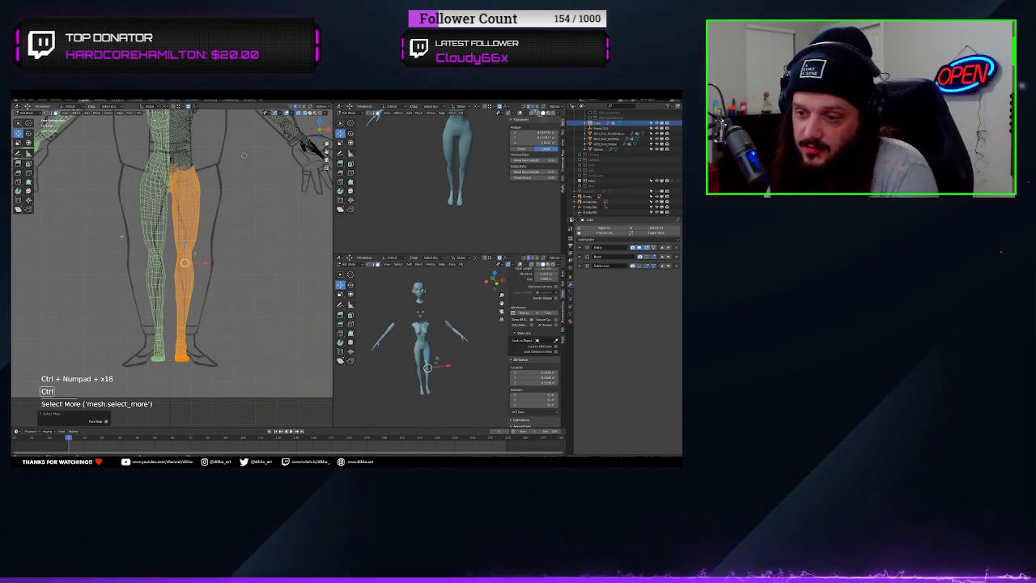
key(ctrl+KP_Subtract)
key(ctrl+KP_Subtract)
key(ctrl+KP_Subtract)
key(ctrl+KP_Subtract)
key(ctrl+KP_Subtract)
key(ctrl+KP_Subtract)
key(ctrl+KP_Add)
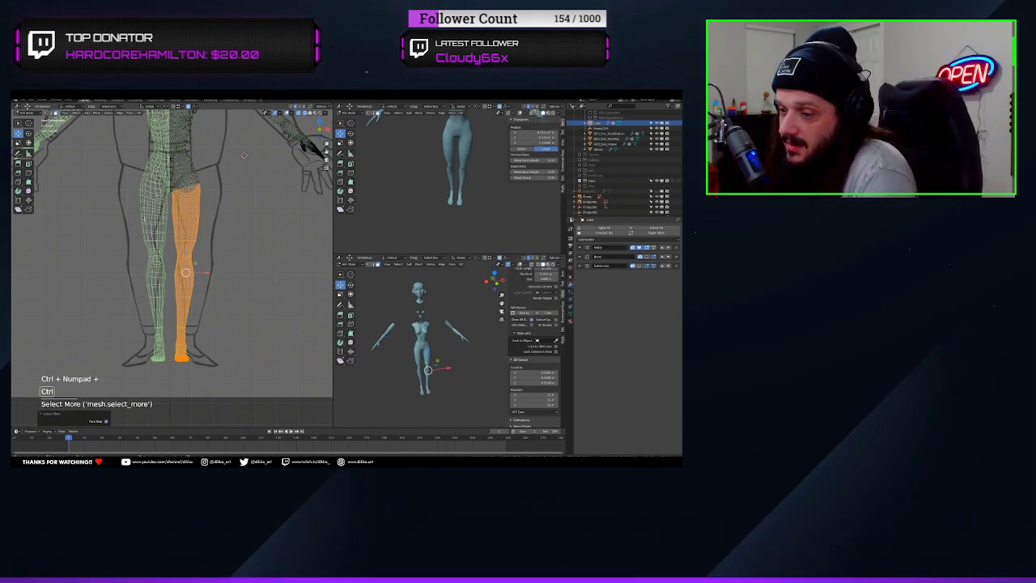
key(ctrl+KP_Subtract)
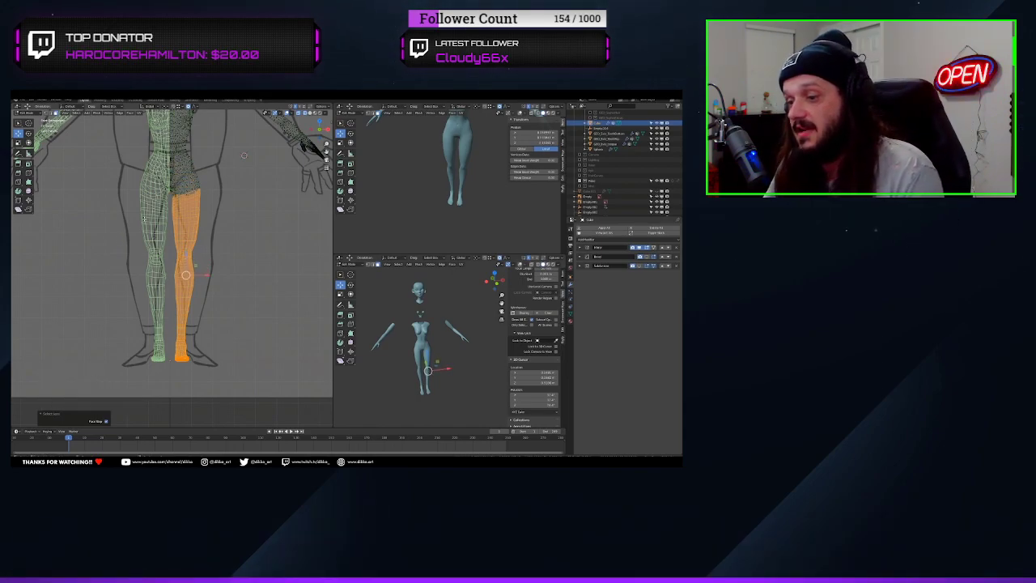
Split the selected leg from the body mesh and move it outward along X toward the reference leg
key(y)
click(212, 276)
key(ctrl+z)
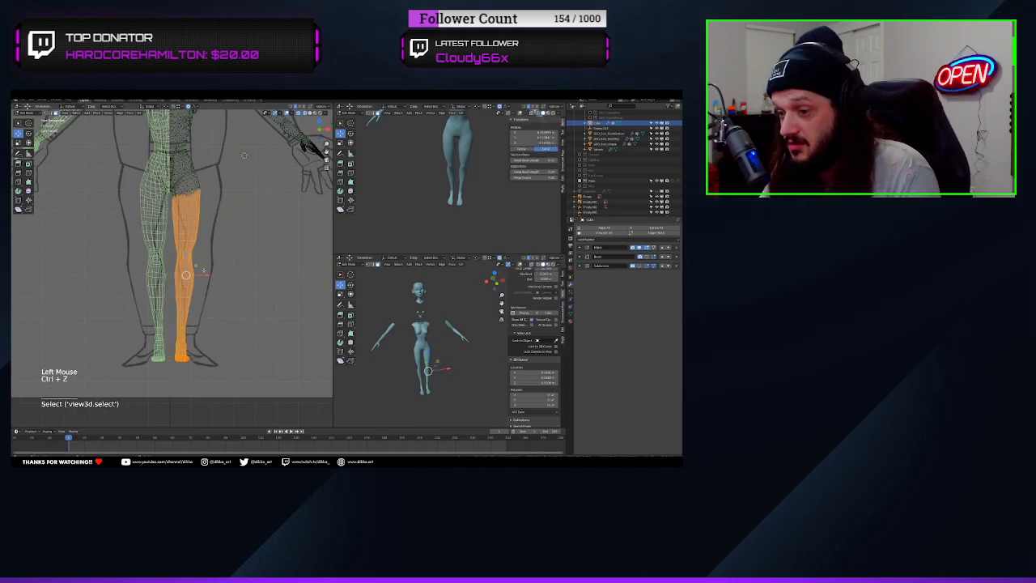
drag(208, 275, 214, 275)
Select the linked torso piece, move it up onto the chest of the reference drawing and save the file
shift+middle_drag(244, 155, 270, 285)
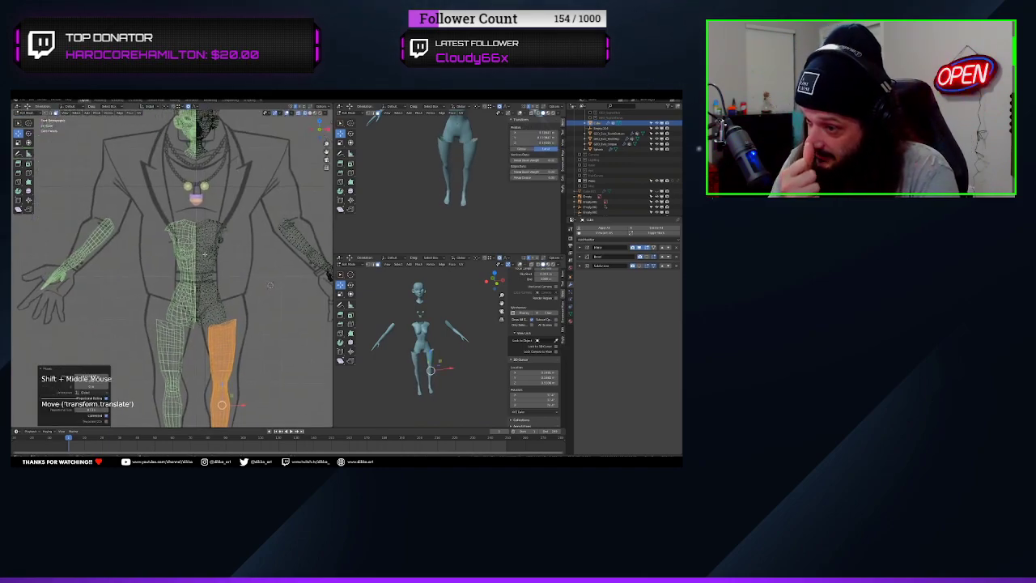
click(270, 285)
key(l)
drag(221, 263, 221, 214)
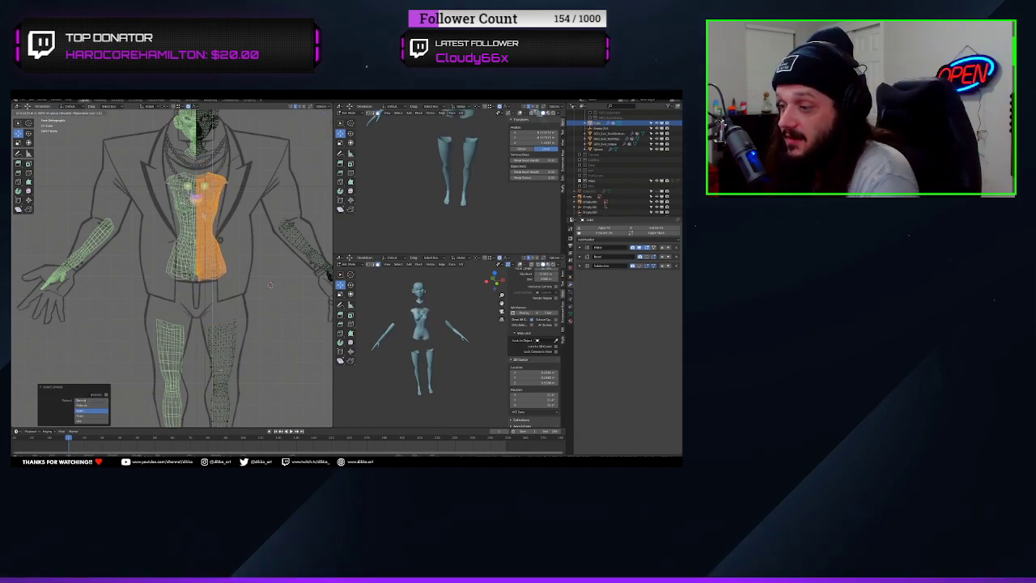
click(270, 285)
shift+middle_drag(270, 285, 275, 322)
key(ctrl+s)
scroll(208, 258, down, 1)
scroll(208, 259, up, 2)
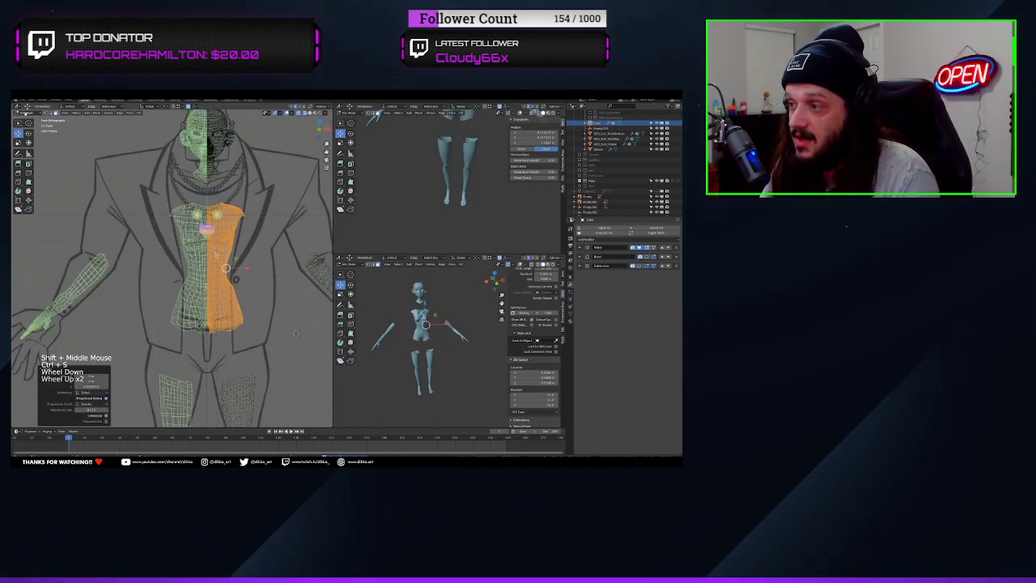
Switch to Object Mode and start selecting the mouth pieces and eyes floating in front of the torso
click(28, 113)
click(29, 120)
click(208, 227)
shift+click(207, 234)
shift+click(217, 216)
scroll(217, 217, up, 3)
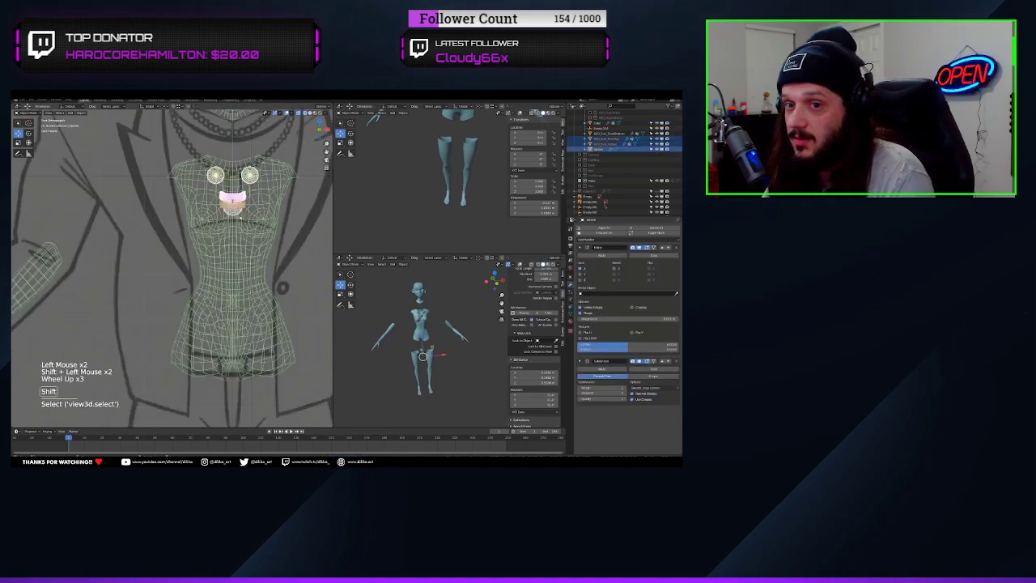
shift+click(232, 209)
middle_drag(232, 209, 190, 201)
click(203, 212)
click(636, 196)
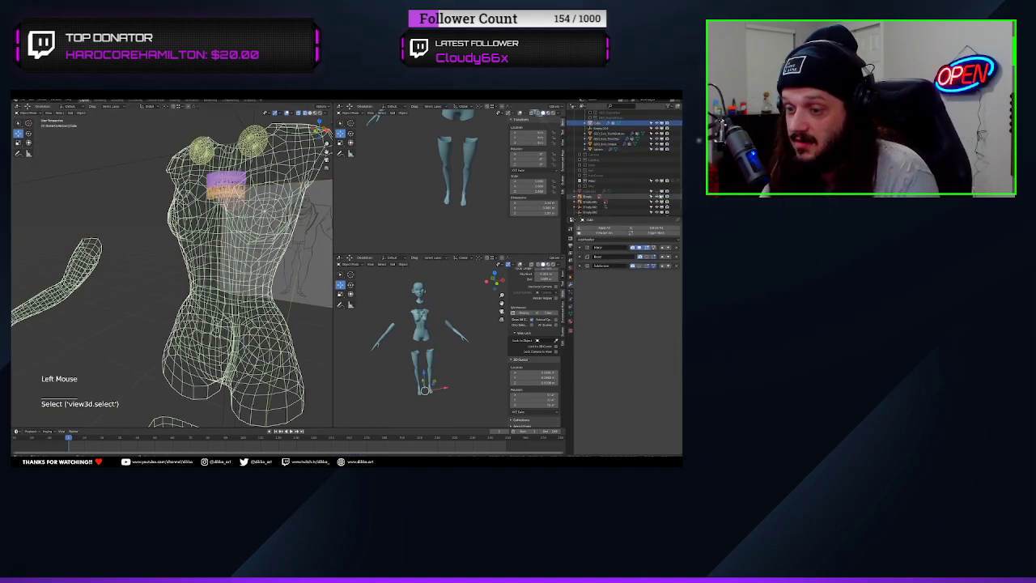
Reselect the teeth, gums, tongue and eyes together, leaving the body out of the selection
scroll(247, 174, up, 1)
click(243, 168)
shift+click(244, 149)
shift+click(269, 121)
shift+middle_drag(270, 121, 201, 241)
scroll(202, 240, up, 6)
shift+middle_drag(165, 316, 202, 268)
scroll(176, 293, down, 1)
shift+click(138, 238)
key(ctrl+z)
scroll(234, 292, down, 7)
Move the selected mouth pieces and eyes into a new collection named GEO_Teeth+Tongue
key(m)
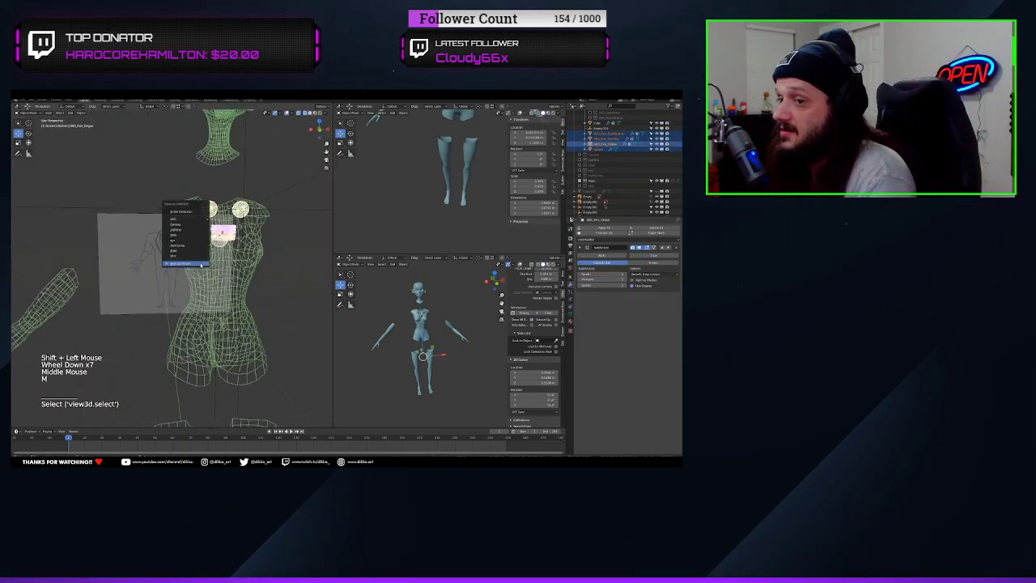
click(191, 269)
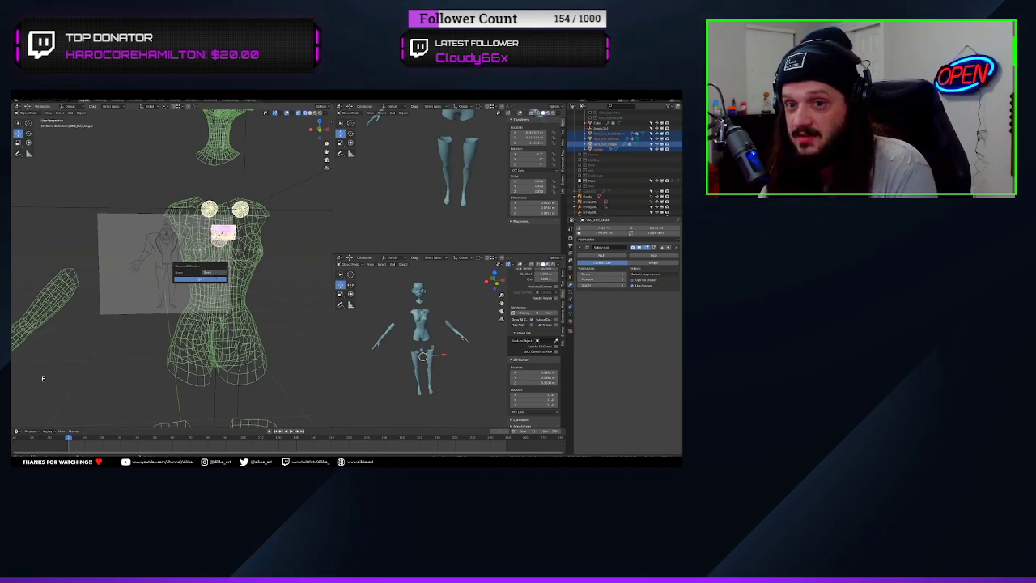
text(GEO_Teeth+Tong)
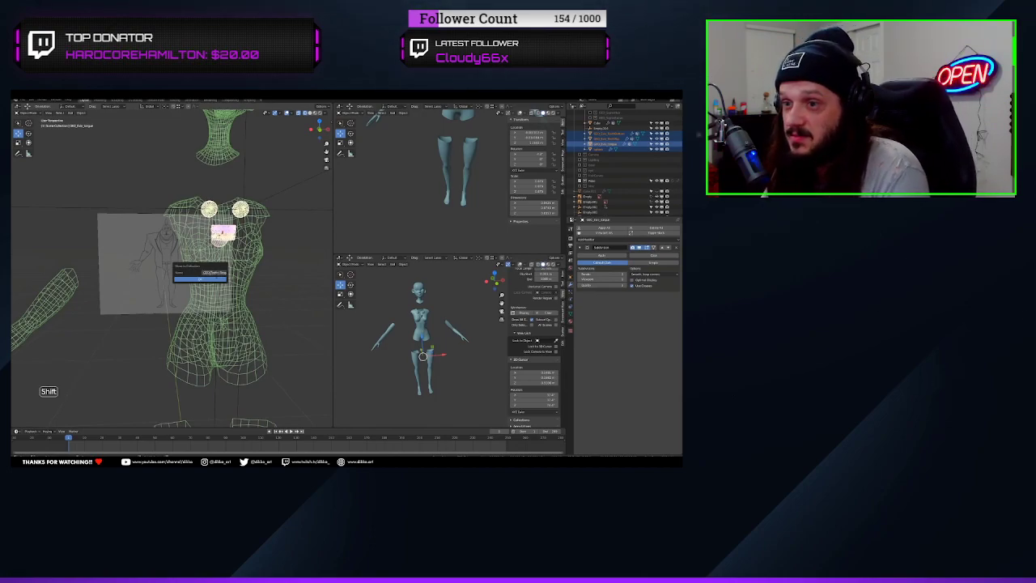
text(ue)
key(Return)
key(Return)
Nest the new teeth and tongue collection inside the body collection and exclude it from the view
scroll(607, 180, up, 3)
mouse_move(603, 192)
mouse_down()
mouse_move(621, 180)
mouse_move(602, 124)
mouse_up()
click(590, 144)
scroll(169, 266, down, 2)
Switch the main viewport from wireframe back to solid shading
mouse_move(168, 266)
middle_down()
mouse_move(228, 317)
mouse_move(58, 314)
mouse_move(220, 316)
mouse_move(162, 315)
middle_up()
key(z)
click(222, 271)
scroll(219, 279, down, 3)
scroll(227, 316, down, 3)
scroll(217, 312, up, 7)
middle_drag(162, 315, 164, 269)
Open the body mesh in Edit Mode and delete the face loop around the breast
click(169, 314)
key(KP_1)
scroll(182, 297, up, 3)
key(Tab)
click(55, 114)
scroll(203, 267, up, 1)
alt+click(216, 259)
key(x)
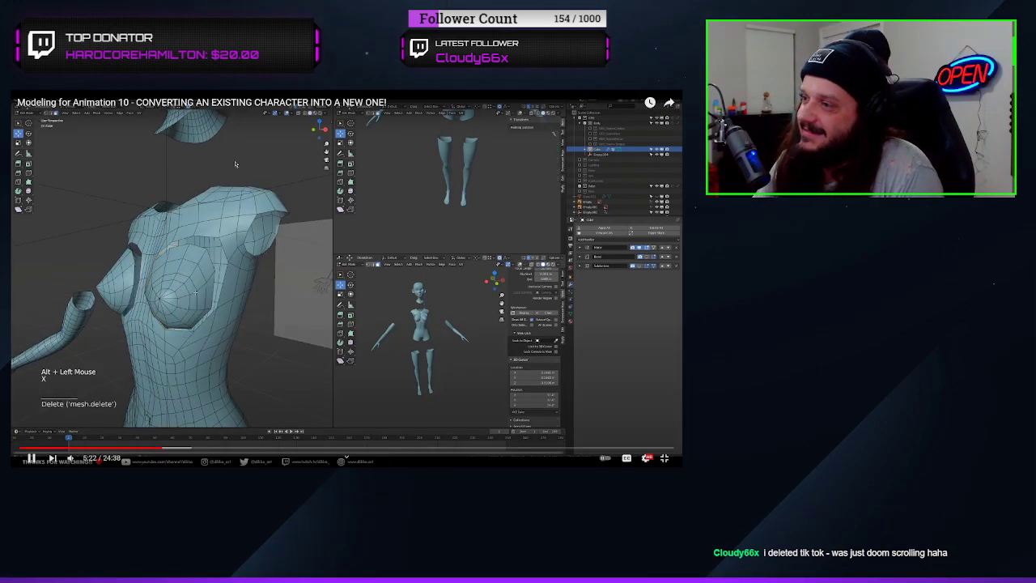
Rewind the tutorial video to 5:42 and rewatch how the chest is closed and the torso widened
click(235, 164)
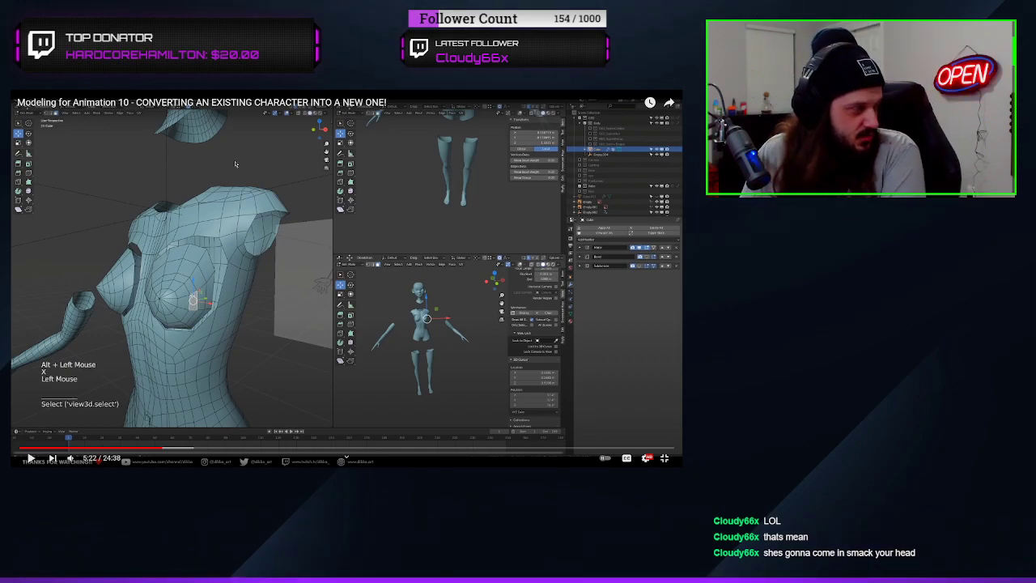
click(236, 164)
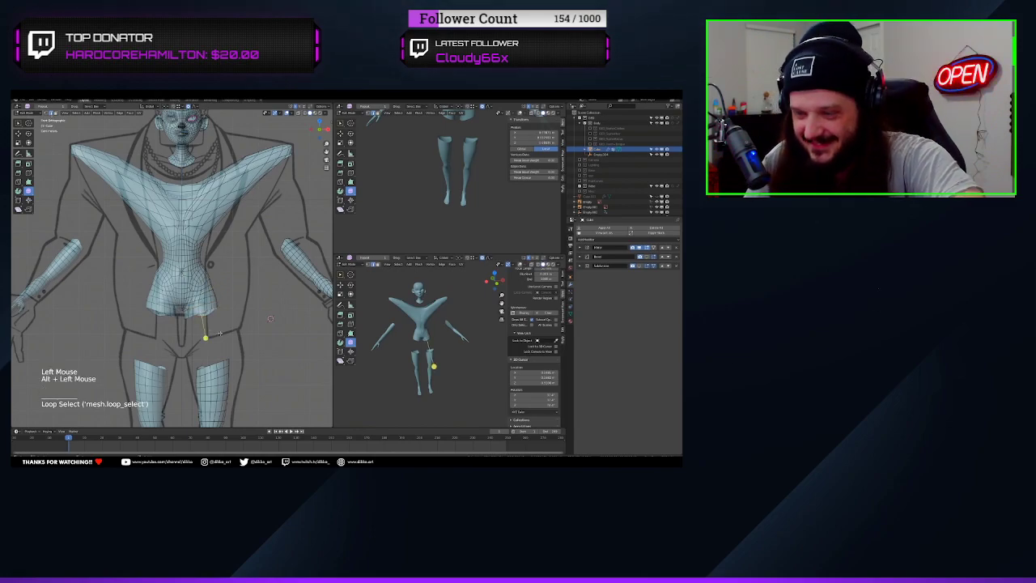
mouse_move(185, 92)
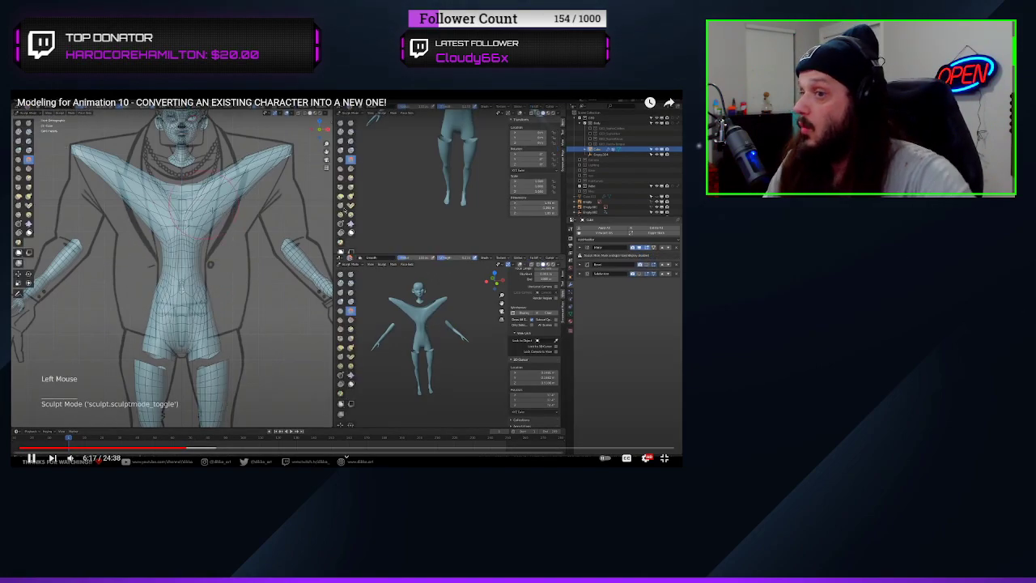
click(286, 259)
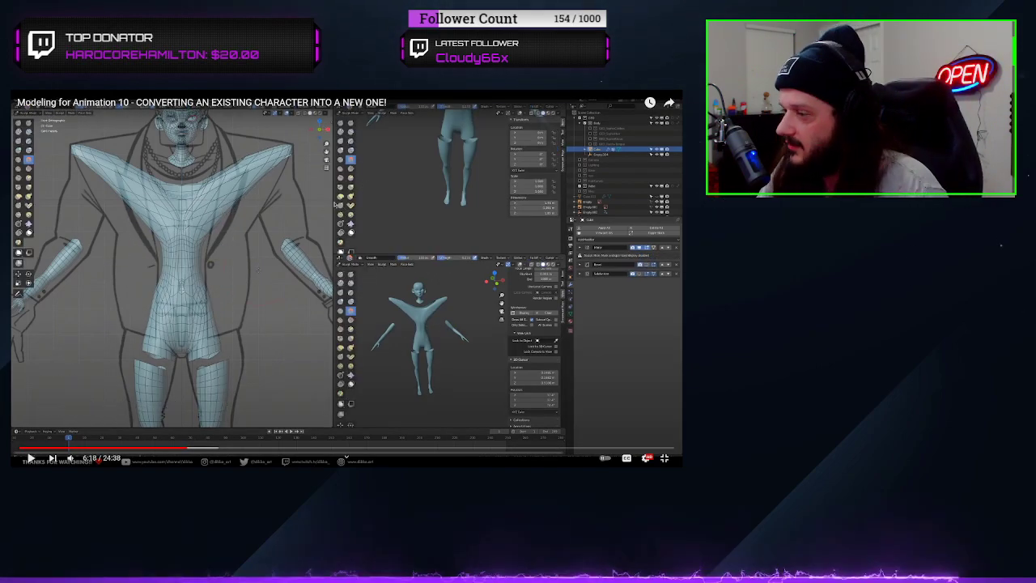
click(172, 450)
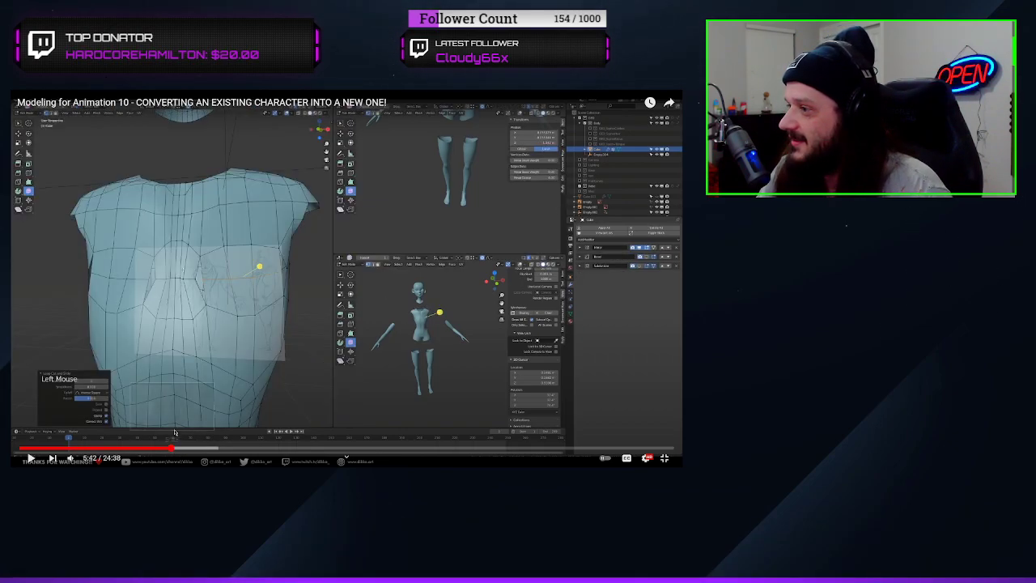
click(317, 151)
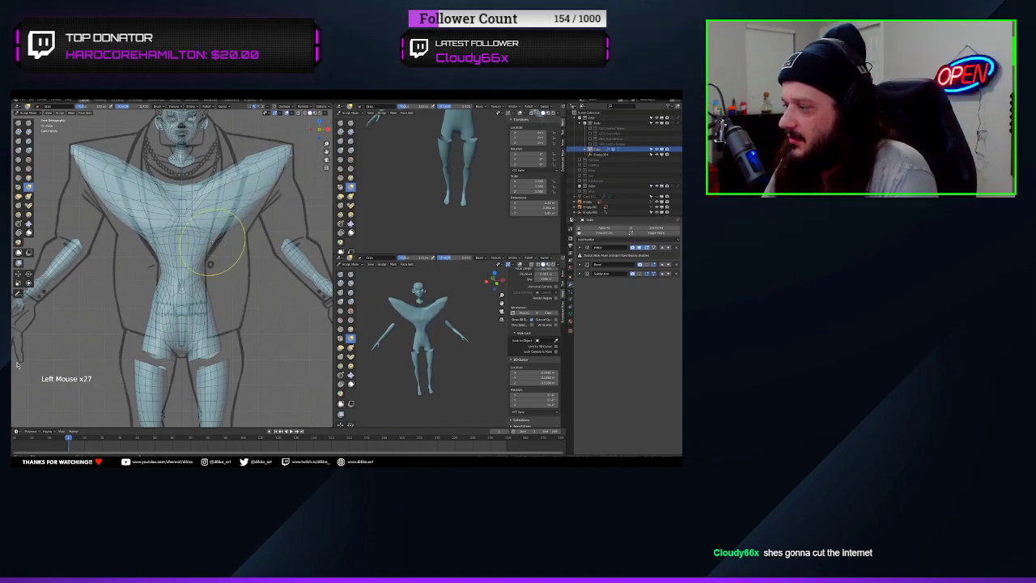
Watch the tutorial's torso sculpting and head separation, pausing and resuming playback between stages
key(space)
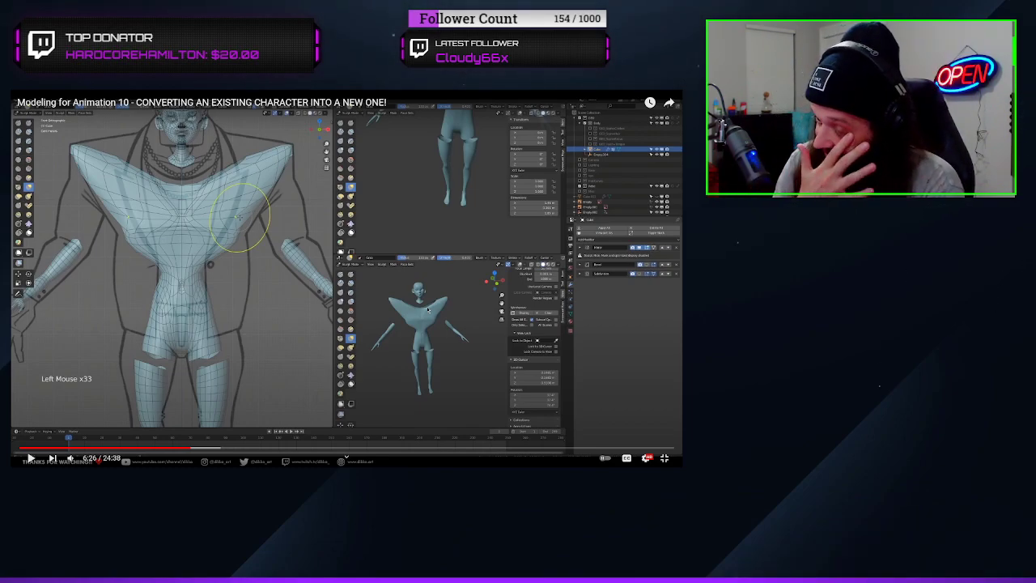
key(space)
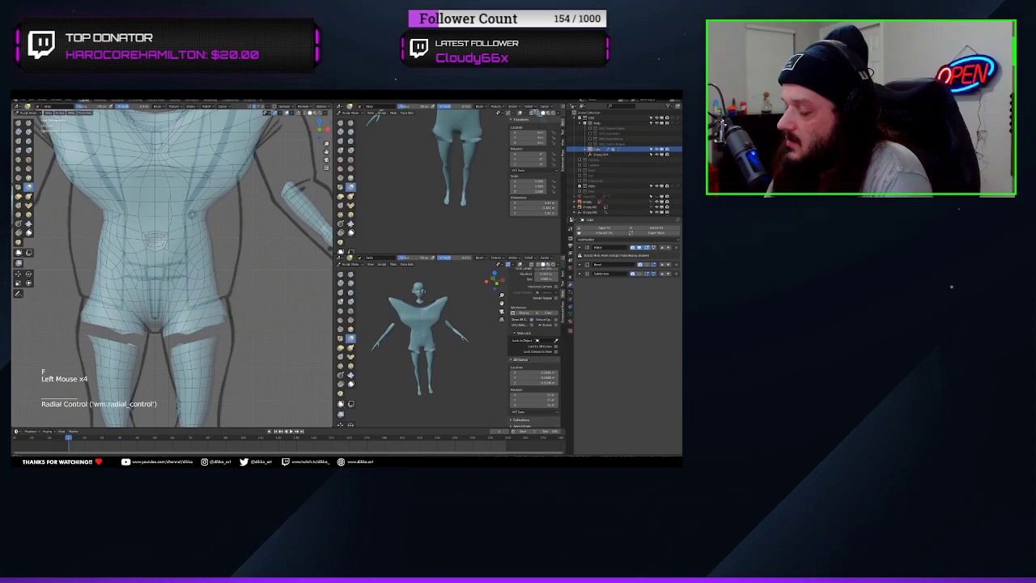
click(428, 308)
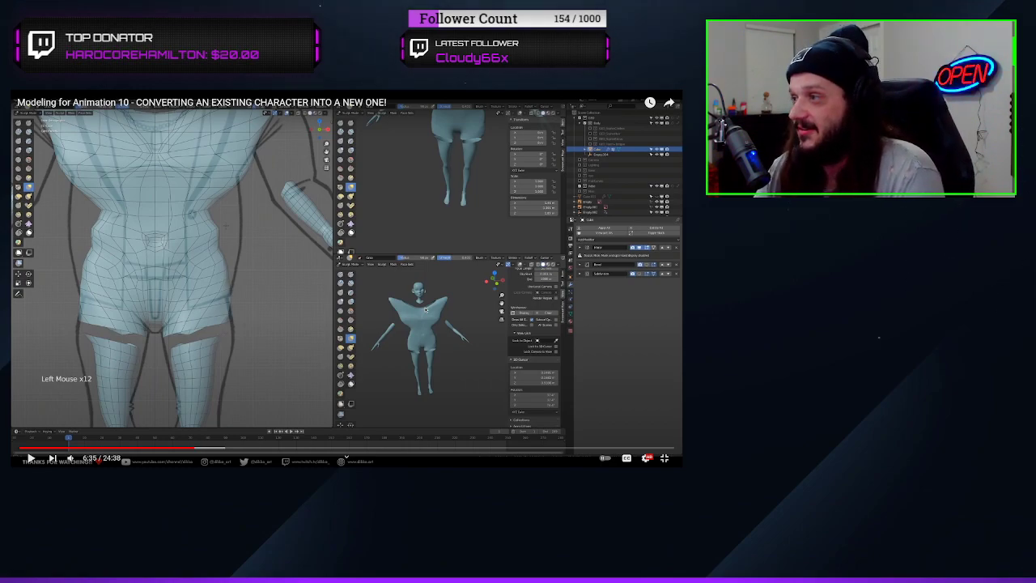
key(space)
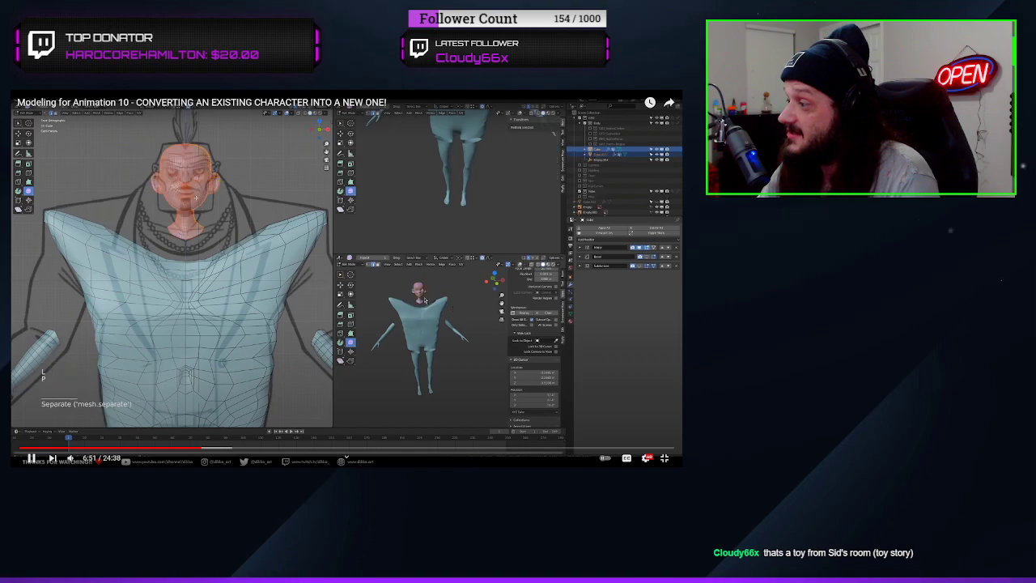
key(space)
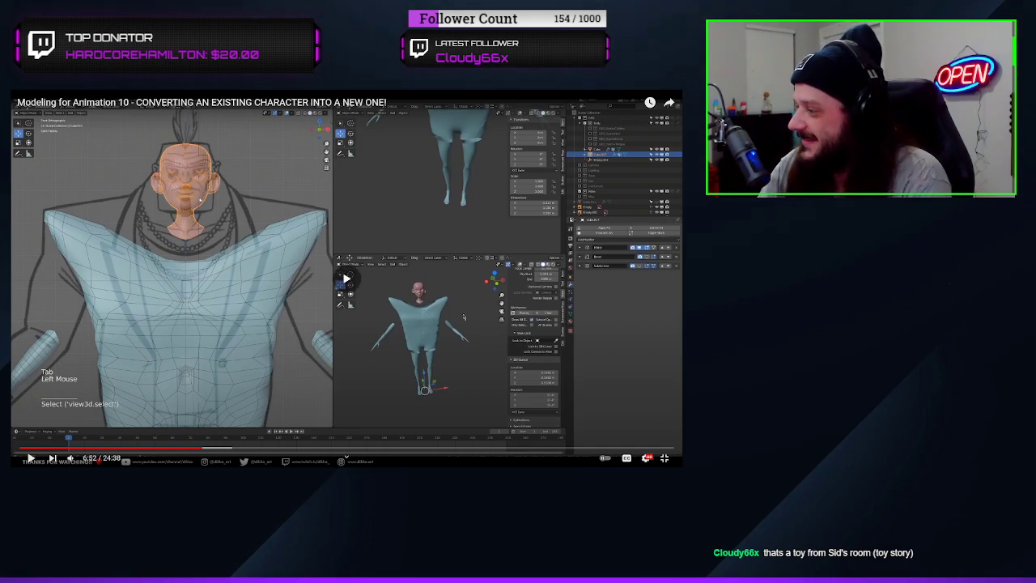
key(space)
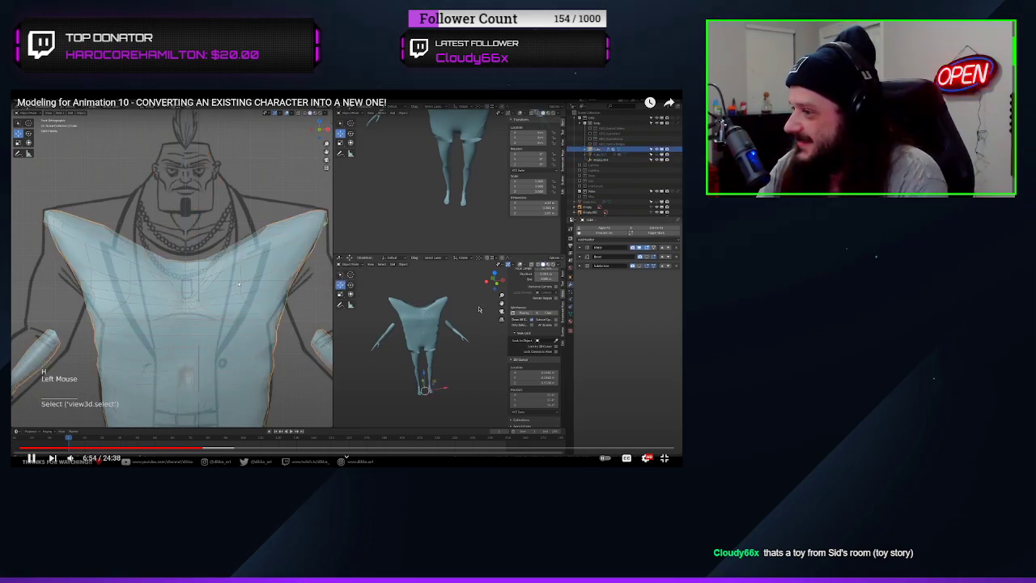
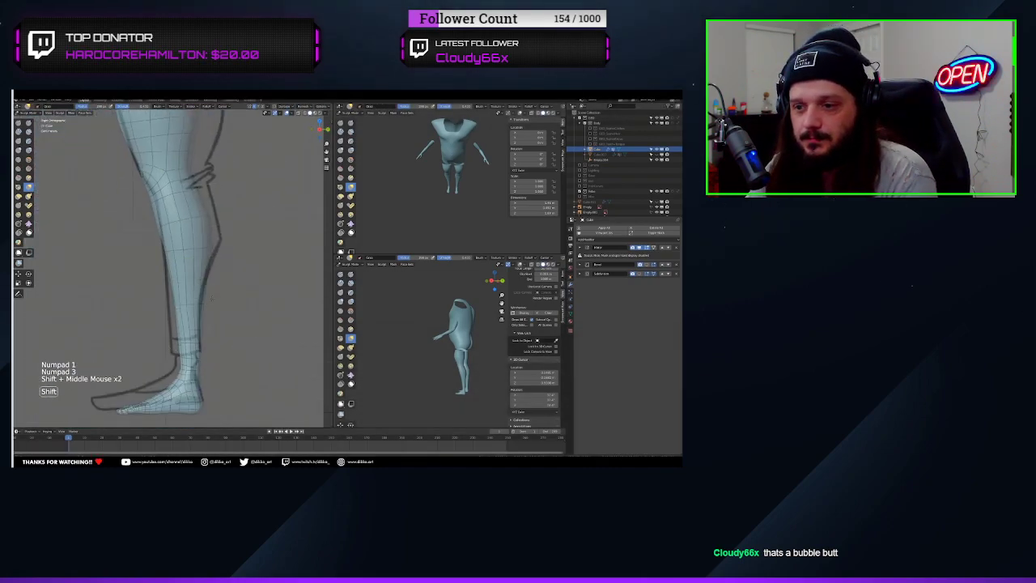
Pull the calf, knee and thigh outline to the side-view reference sketch with the Grab brush, resizing the brush between areas
drag(207, 336, 203, 336)
drag(204, 333, 202, 333)
shift+middle_drag(200, 217, 194, 299)
key(f)
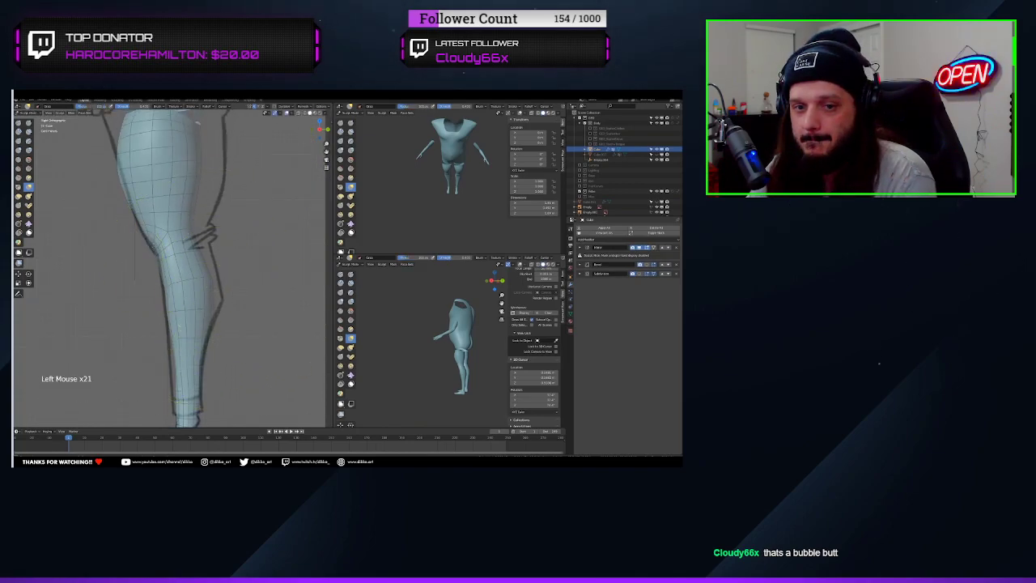
shift+middle_drag(197, 207, 195, 273)
key(f)
click(207, 270)
drag(197, 231, 202, 228)
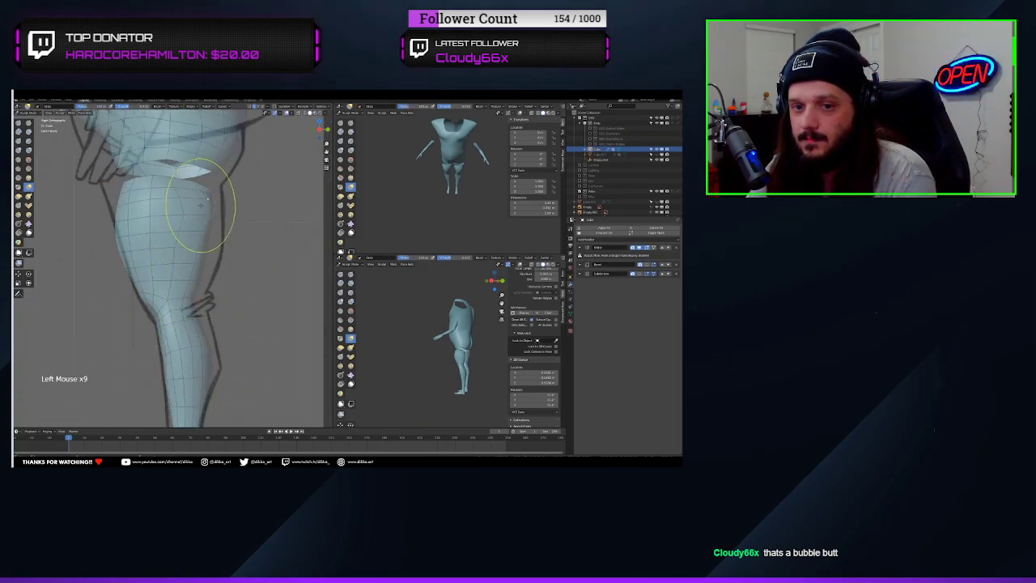
key(f)
click(216, 374)
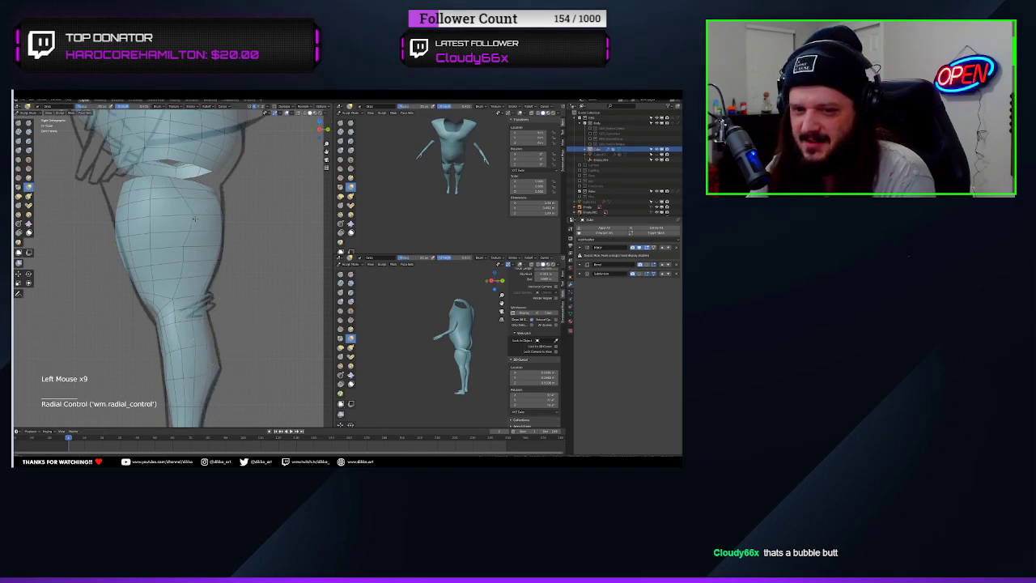
Relax the upper leg's topology with Slide Relax and build up the thigh's volume with the Blob brush
click(18, 224)
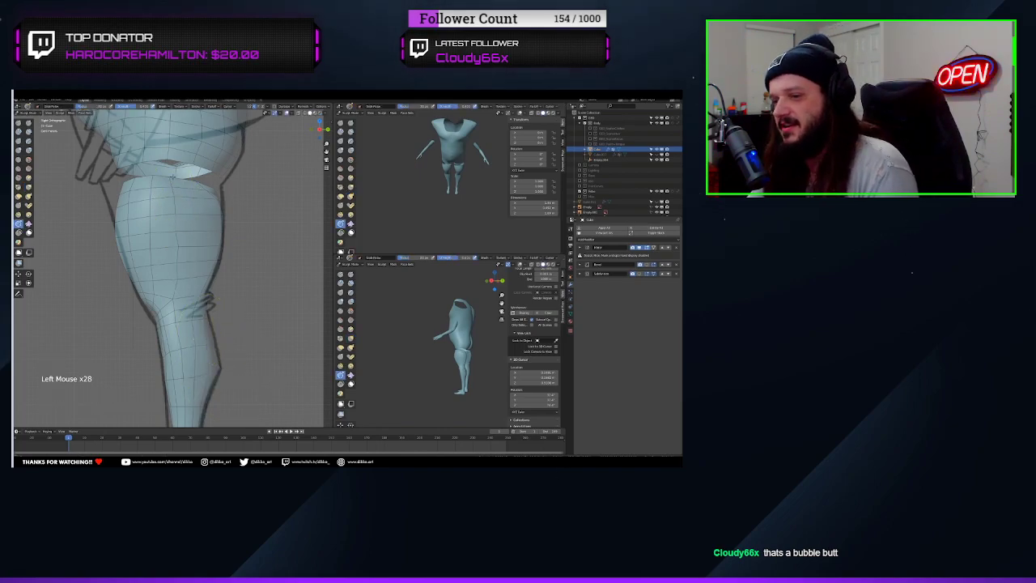
mouse_move(208, 259)
middle_down()
mouse_move(141, 279)
mouse_move(133, 271)
middle_up()
click(28, 151)
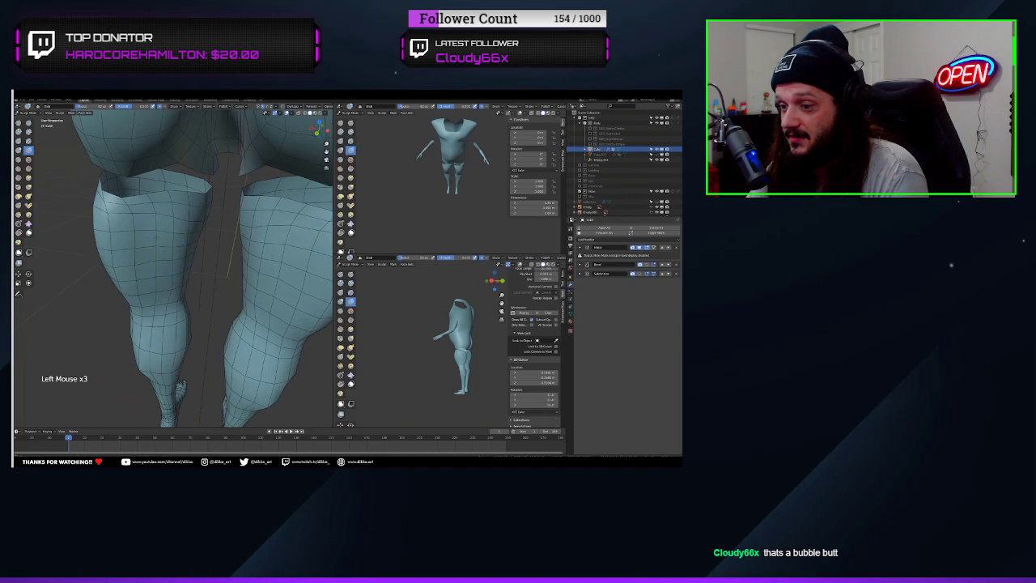
key(f)
click(157, 231)
drag(153, 223, 153, 251)
click(137, 231)
mouse_move(146, 259)
middle_down()
mouse_move(198, 255)
mouse_move(154, 259)
mouse_move(178, 247)
middle_up()
click(154, 218)
click(18, 223)
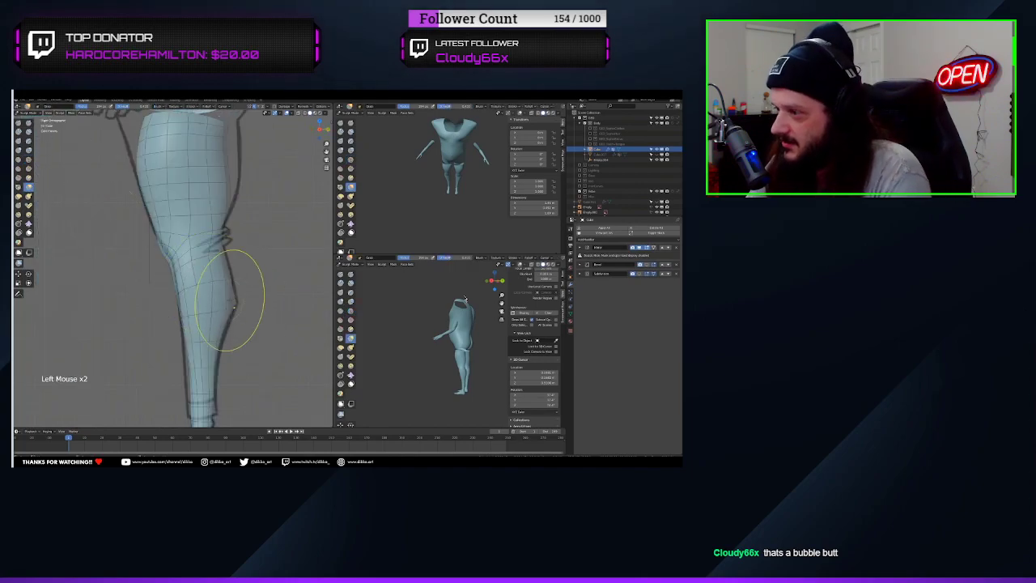
Watch the tutorial's arm separation and shoulder fitting, pausing and resuming playback
mouse_move(547, 325)
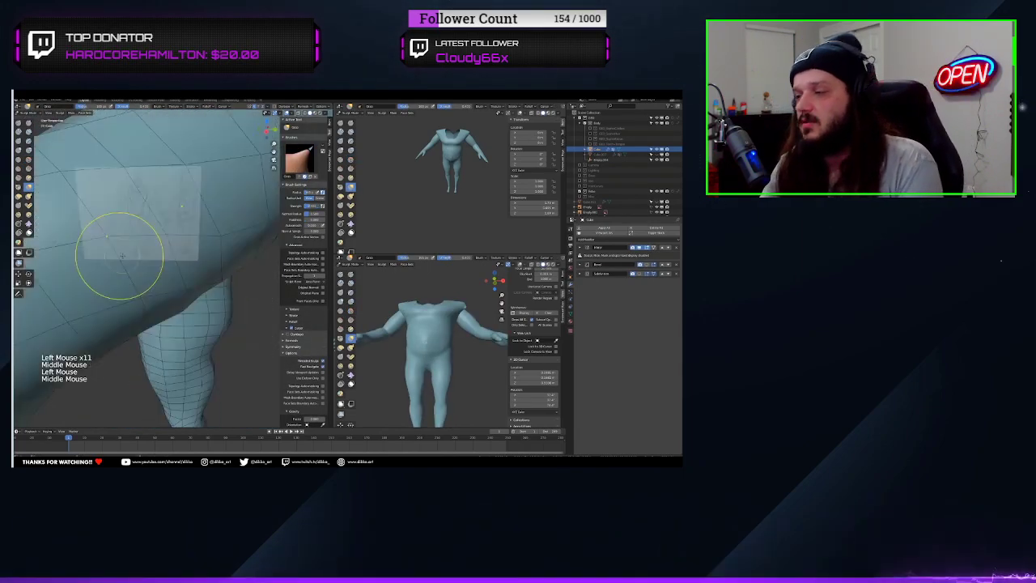
key(space)
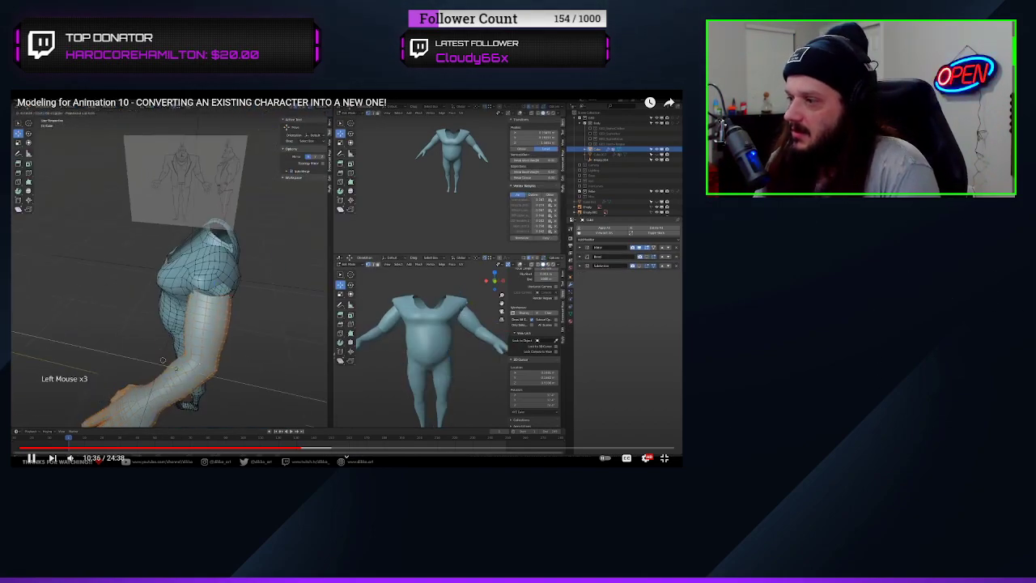
key(space)
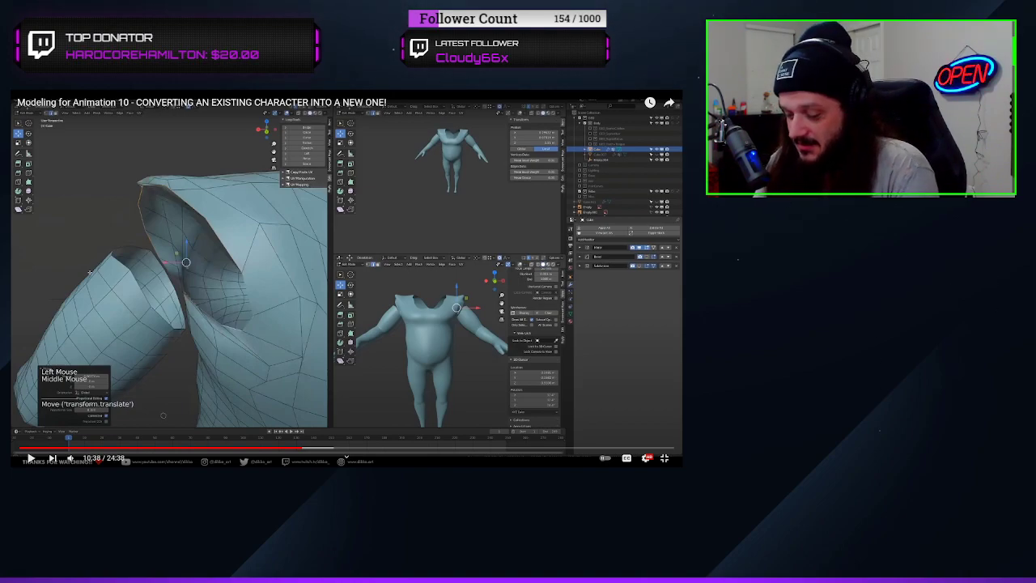
key(space)
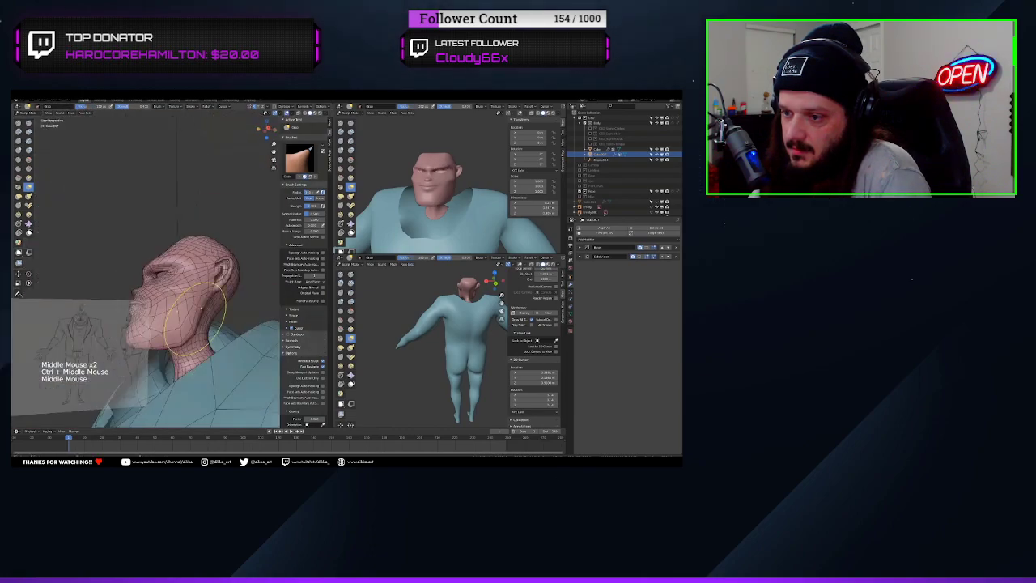
Smooth the head's jaw and neck, and pull the nose and mouth profile towards the side reference with the Grab brush
mouse_move(195, 319)
middle_down()
mouse_move(145, 267)
mouse_move(185, 238)
mouse_move(182, 275)
mouse_move(129, 283)
middle_up()
shift+drag(130, 283, 125, 286)
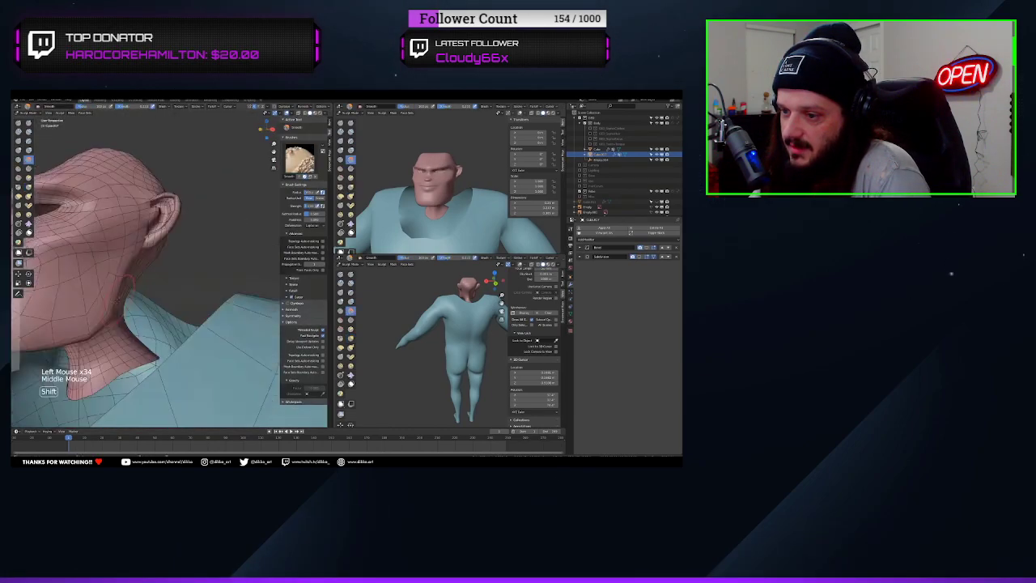
key(KP_3)
mouse_move(180, 235)
shift+middle_down()
mouse_move(174, 267)
mouse_move(170, 235)
shift+middle_up()
key(g)
drag(159, 320, 154, 324)
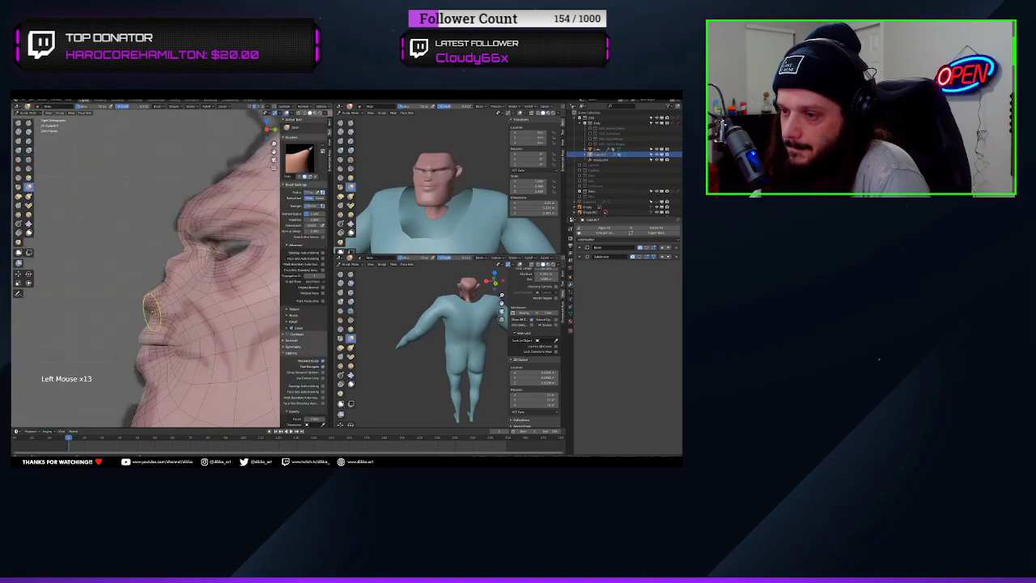
mouse_move(184, 328)
middle_down()
mouse_move(146, 308)
mouse_move(174, 324)
middle_up()
mouse_move(174, 323)
middle_down()
mouse_move(194, 348)
mouse_move(187, 292)
middle_up()
shift+drag(187, 291, 183, 300)
middle_drag(183, 300, 188, 311)
shift+drag(187, 311, 185, 303)
mouse_move(186, 304)
ctrl+middle_down()
mouse_move(174, 259)
mouse_move(130, 259)
mouse_move(158, 284)
ctrl+middle_up()
Reshape the head's side profile against the reference, alternating between the Grab and Smooth brushes
key(KP_3)
key(g)
drag(152, 277, 158, 274)
middle_drag(158, 274, 210, 283)
drag(186, 279, 183, 283)
mouse_move(182, 283)
middle_down()
mouse_move(162, 279)
mouse_move(174, 312)
middle_up()
drag(195, 312, 189, 316)
key(s)
mouse_move(190, 317)
middle_down()
mouse_move(219, 292)
mouse_move(201, 294)
mouse_move(190, 348)
middle_up()
key(g)
key(s)
drag(191, 348, 186, 340)
middle_drag(186, 324, 191, 300)
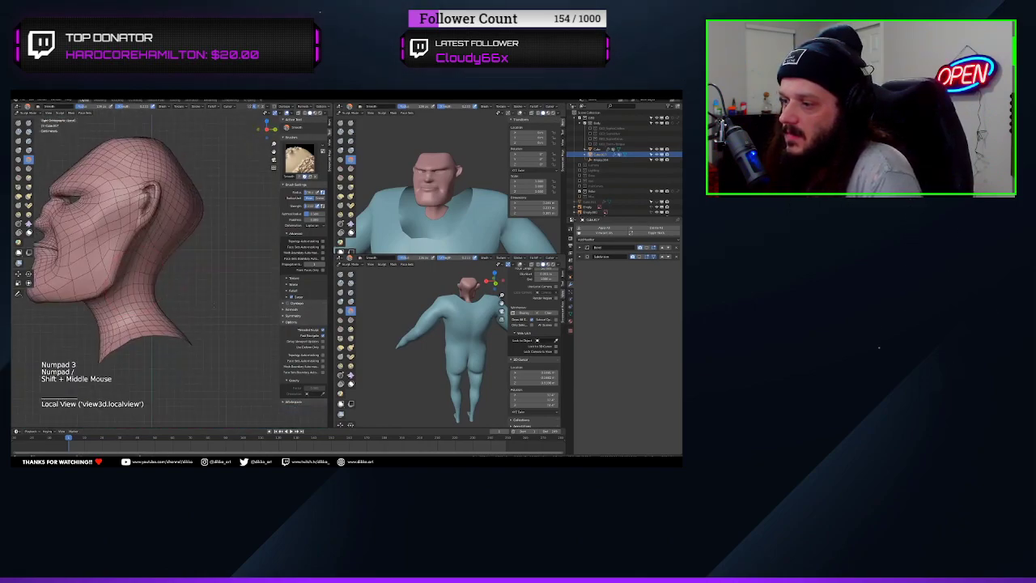
Refine the neck of the isolated head with the Grab brush and hide the body mesh
key(g)
drag(162, 283, 194, 283)
mouse_move(179, 344)
mouse_down()
mouse_move(189, 355)
mouse_move(126, 349)
mouse_move(97, 361)
mouse_up()
key(KP_Divide)
click(657, 149)
key(f)
mouse_move(243, 284)
shift+middle_down()
mouse_move(182, 280)
mouse_move(198, 316)
shift+middle_up()
mouse_move(198, 299)
middle_down()
mouse_move(235, 301)
mouse_move(194, 344)
middle_up()
Extend the neck's open edge outward in Edit Mode and scale it into a collar that covers the shoulders
key(KP_1)
key(Tab)
alt+click(200, 318)
click(274, 363)
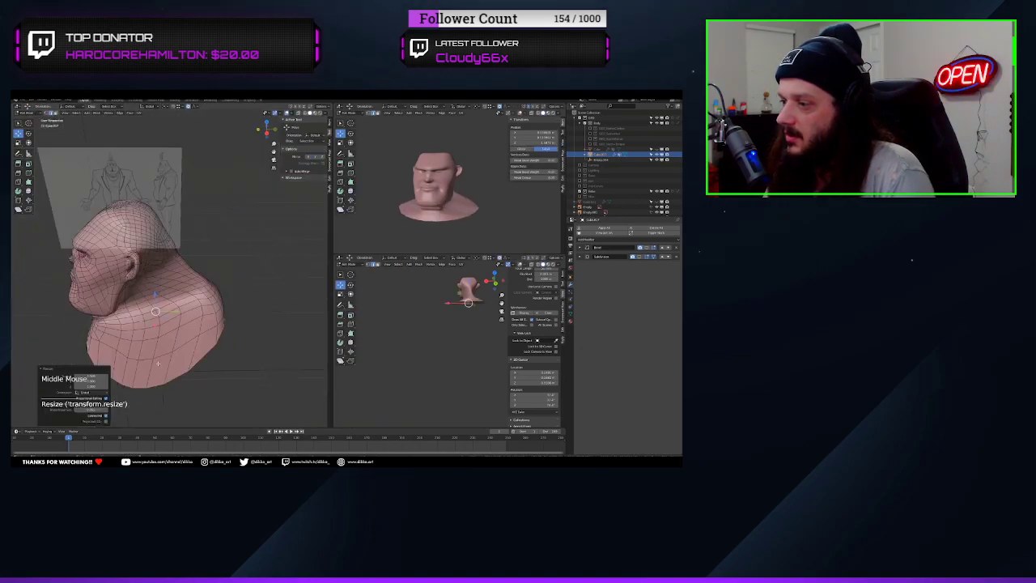
key(Tab)
Sculpt the new neck collar, building up the neck and trapezius volume with the Clay Strips brush
drag(154, 300, 166, 312)
key(g)
middle_drag(166, 323, 178, 283)
key(shift+s)
mouse_move(146, 340)
middle_down()
mouse_move(183, 310)
mouse_move(113, 324)
middle_up()
key(c)
drag(122, 267, 142, 295)
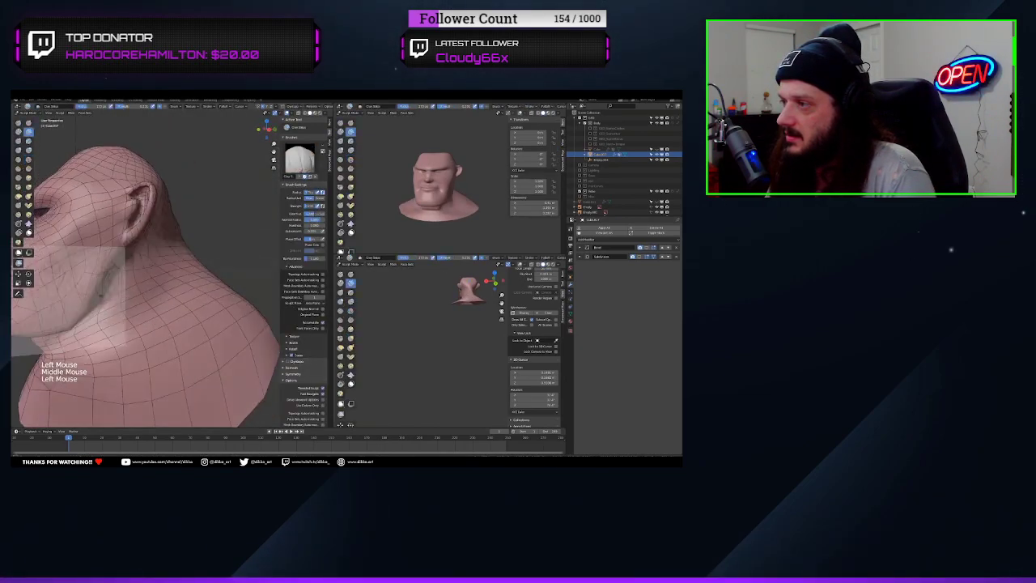
middle_drag(142, 295, 186, 283)
drag(150, 251, 166, 287)
middle_drag(186, 283, 137, 303)
drag(137, 259, 159, 280)
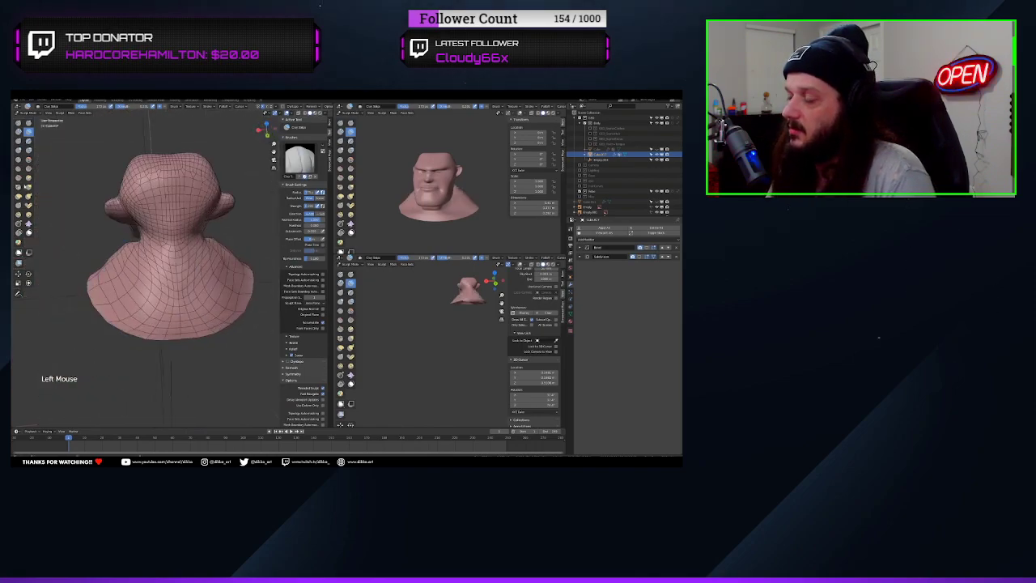
Shape the back of the neck and the shoulder slope with the Grab brush and smooth their surface
key(g)
middle_drag(190, 279, 186, 269)
drag(222, 247, 216, 257)
middle_drag(186, 275, 234, 296)
key(shift+s)
drag(138, 243, 158, 271)
middle_drag(178, 284, 121, 251)
mouse_move(162, 291)
ctrl+middle_down()
mouse_move(162, 243)
mouse_move(162, 292)
ctrl+middle_up()
middle_drag(146, 267, 194, 299)
drag(161, 267, 182, 287)
key(KP_1)
middle_drag(145, 267, 235, 284)
ctrl+middle_drag(161, 291, 162, 243)
shift+middle_drag(162, 243, 162, 283)
key(f)
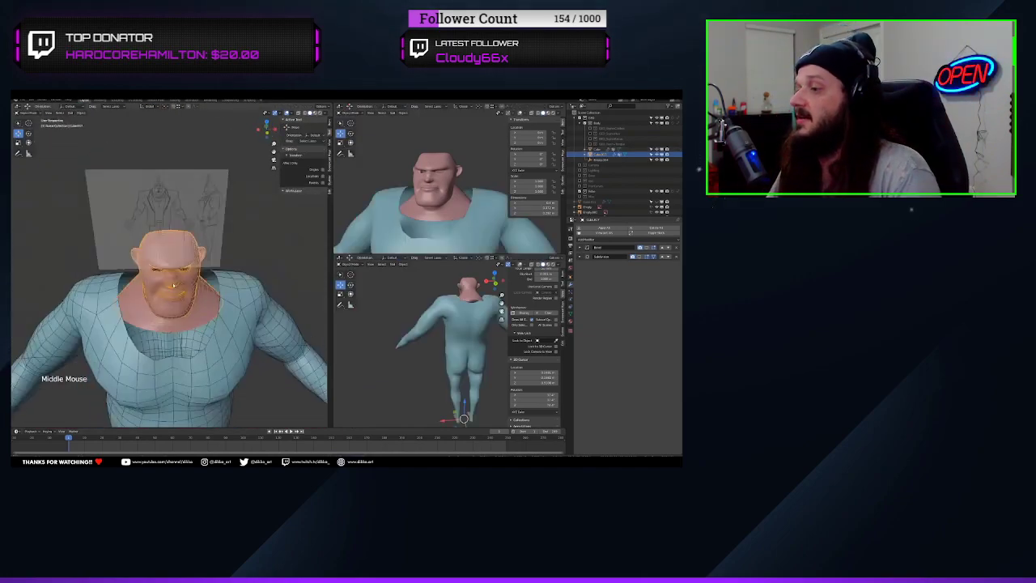
middle_drag(162, 267, 121, 275)
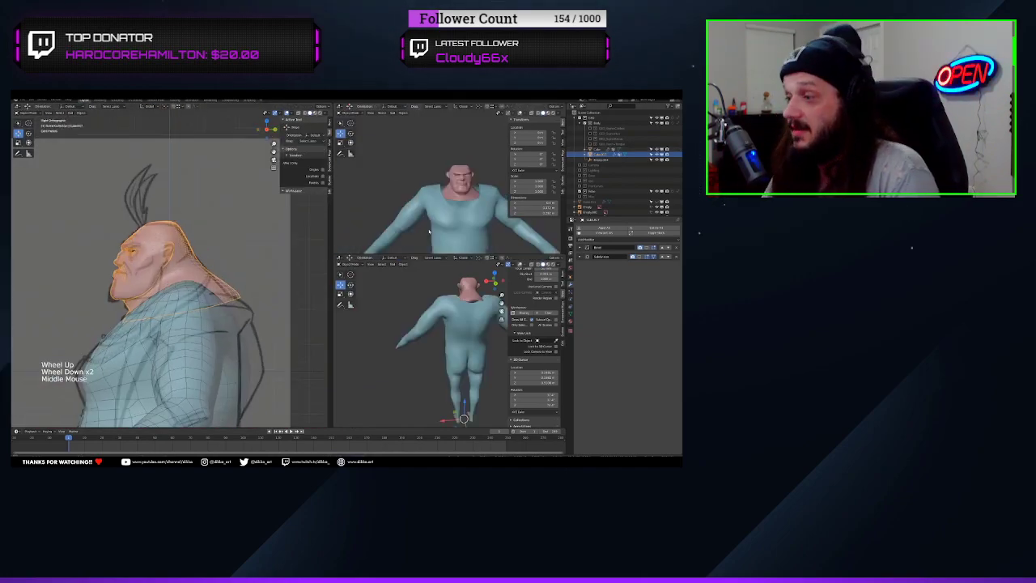
Select the head and the body in Object Mode and join them into one mesh
middle_drag(453, 194, 485, 203)
middle_drag(146, 284, 173, 322)
shift+click(203, 344)
key(ctrl+j)
Open the joined mesh in Edit Mode and delete one half along its centre loop
key(Tab)
alt+click(167, 259)
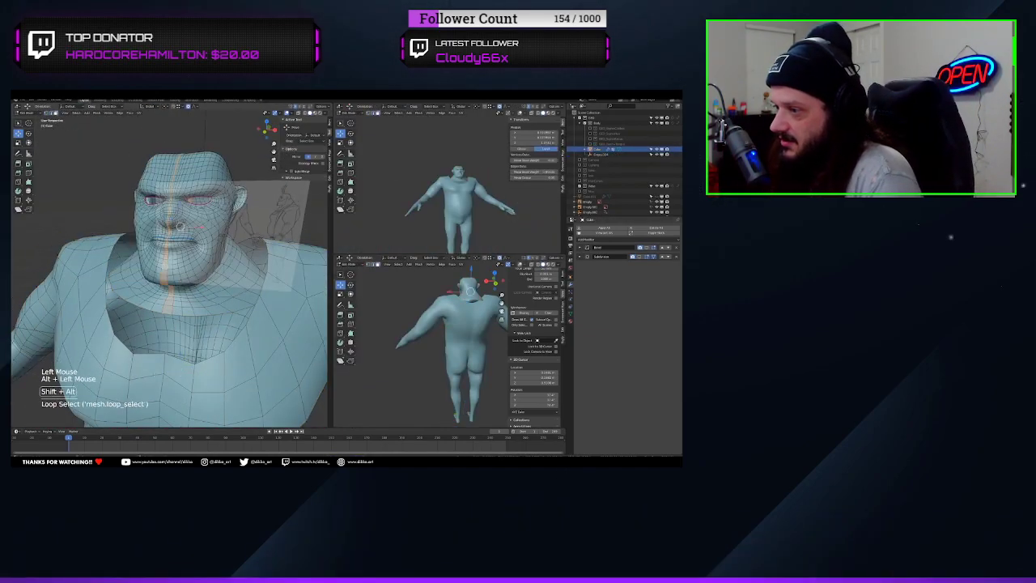
key(x)
mouse_move(174, 284)
middle_down()
mouse_move(105, 282)
mouse_move(186, 259)
mouse_move(162, 283)
mouse_move(161, 251)
mouse_move(138, 267)
mouse_move(211, 243)
mouse_move(146, 275)
mouse_move(186, 283)
mouse_move(202, 275)
mouse_move(129, 267)
middle_up()
scroll(162, 275, up, 3)
Move the vertices along the neck opening onto each other to close the gap between the head and torso
click(180, 316)
scroll(162, 267, up, 2)
click(179, 240)
key(g)
click(184, 239)
scroll(170, 267, down, 4)
key(ctrl+Tab)
drag(154, 295, 165, 322)
click(33, 113)
click(36, 124)
click(242, 236)
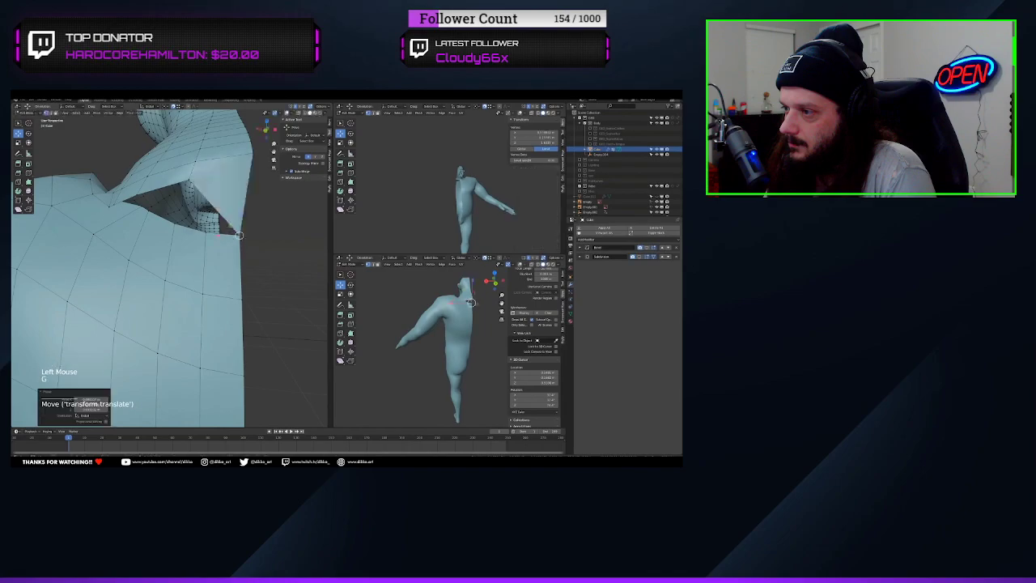
click(204, 259)
mouse_move(186, 259)
middle_down()
mouse_move(154, 276)
mouse_move(146, 235)
mouse_move(211, 275)
middle_up()
scroll(178, 267, down, 4)
Add a Mirror modifier to the half body and apply it to restore the full figure
click(32, 114)
click(35, 129)
mouse_move(145, 267)
middle_down()
mouse_move(227, 268)
mouse_move(202, 251)
mouse_move(113, 243)
mouse_move(186, 263)
middle_up()
click(626, 240)
click(558, 293)
click(661, 266)
click(647, 271)
Smooth the joined head and neck in Sculpt Mode, checking the shape in front and side views
key(KP_1)
scroll(162, 259, down, 4)
middle_drag(461, 211, 445, 214)
key(KP_1)
scroll(154, 242, up, 5)
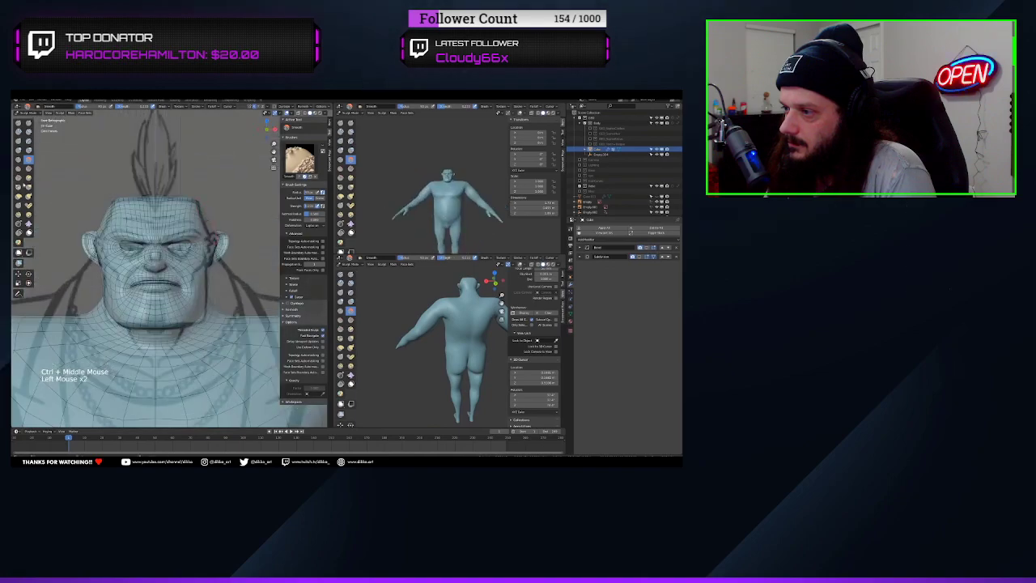
drag(154, 242, 174, 259)
middle_drag(178, 243, 138, 315)
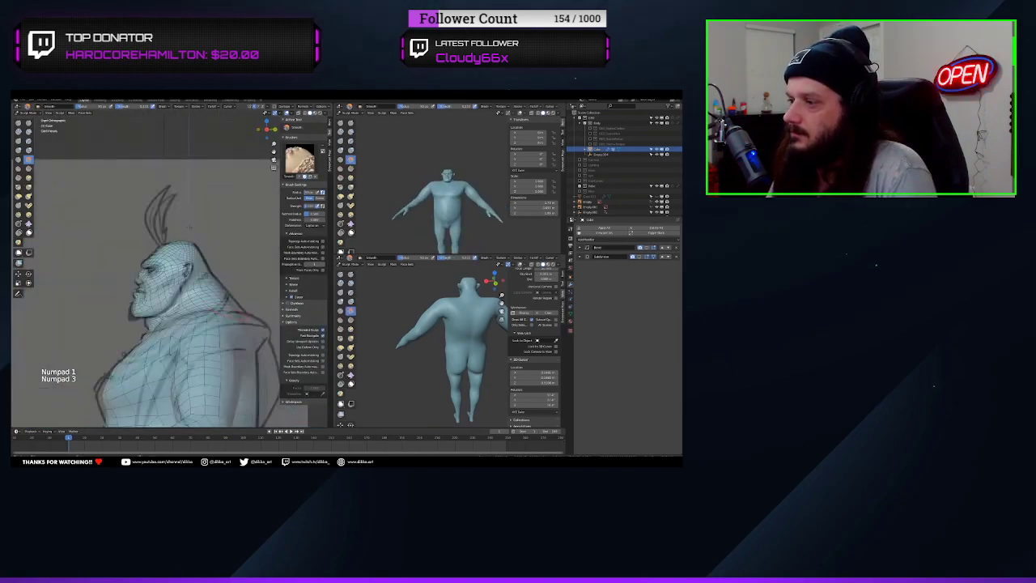
middle_drag(191, 227, 174, 307)
click(18, 169)
Adjust the head and shoulder vertices of the half mesh in Edit Mode with proportional editing
key(Tab)
scroll(202, 259, up, 4)
drag(220, 282, 228, 277)
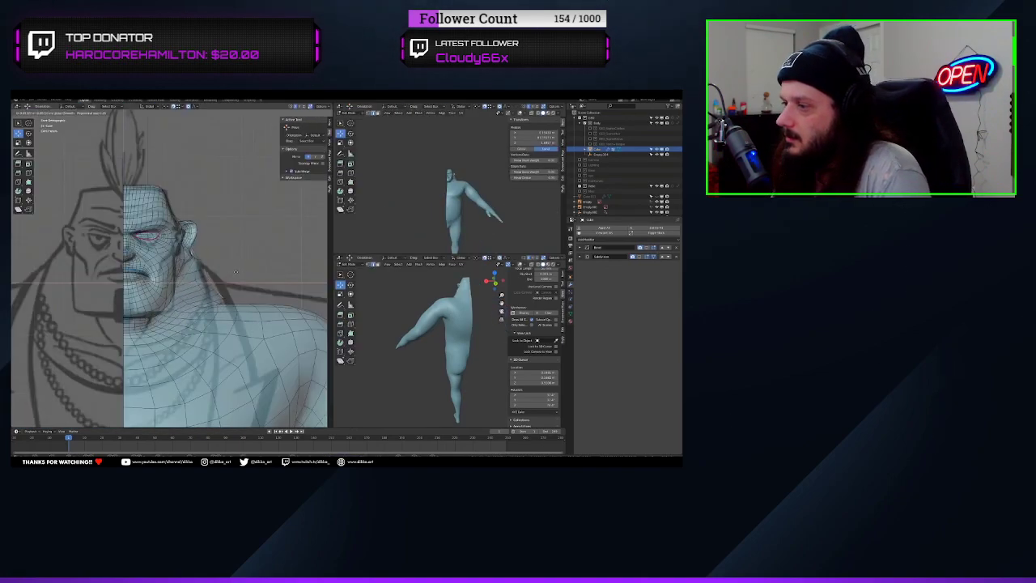
middle_drag(235, 272, 267, 259)
key(KP_1)
key(1)
middle_drag(202, 267, 251, 324)
drag(247, 388, 254, 394)
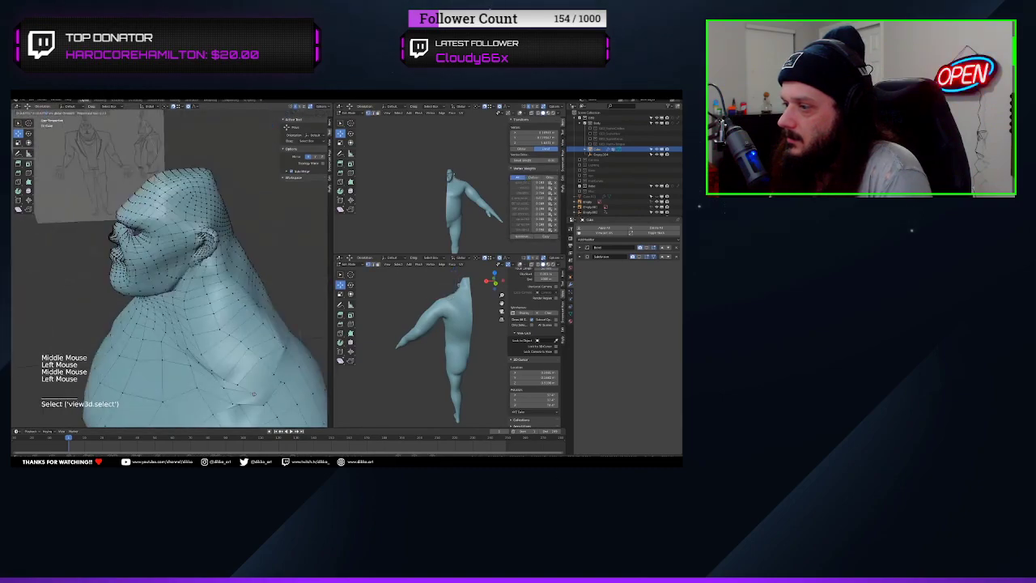
mouse_move(254, 395)
middle_down()
mouse_move(121, 295)
mouse_move(284, 251)
mouse_move(206, 297)
middle_up()
Smooth the side of the neck in Sculpt Mode and pull the shoulder line to the front reference with a larger Grab brush
key(Tab)
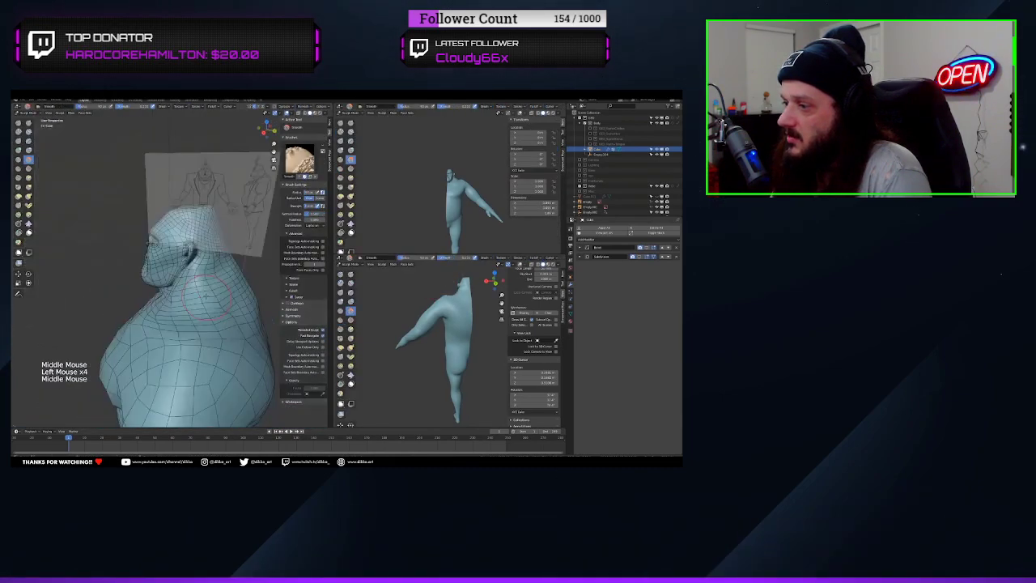
key(KP_1)
mouse_move(206, 339)
ctrl+middle_down()
mouse_move(186, 284)
mouse_move(137, 242)
ctrl+middle_up()
key(g)
drag(133, 243, 122, 240)
key(f)
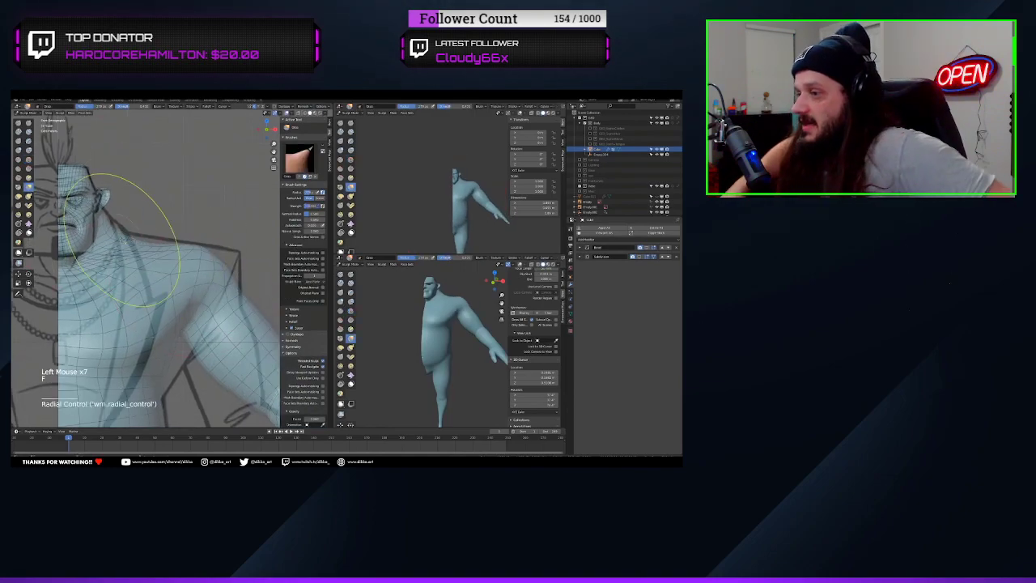
middle_drag(136, 309, 89, 301)
drag(162, 279, 171, 275)
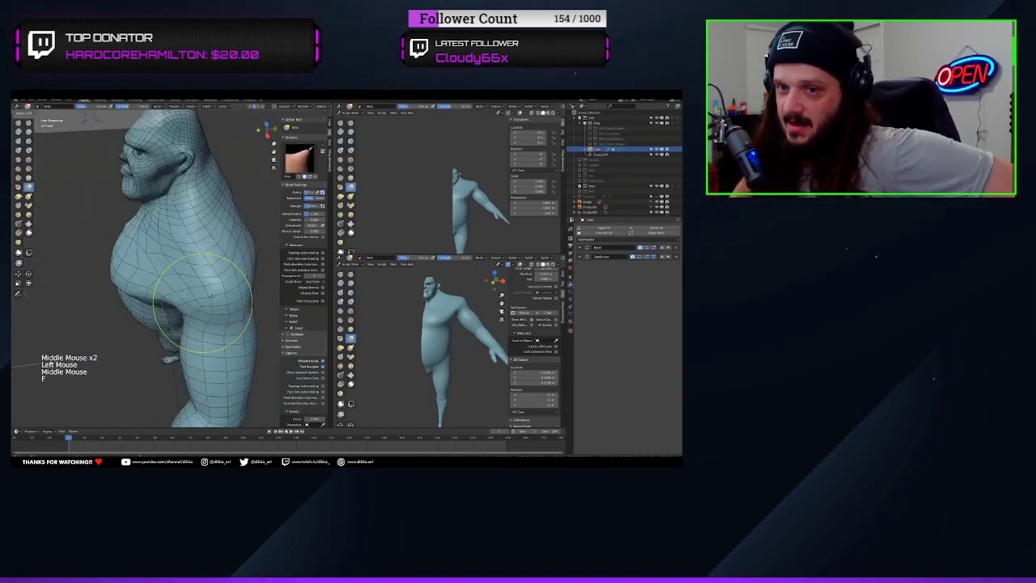
Reshape the chest and shoulder in perspective with the Grab brush and smooth the transition into the arm
middle_drag(172, 275, 146, 279)
drag(162, 243, 168, 248)
middle_drag(146, 280, 186, 275)
click(29, 160)
drag(133, 291, 149, 301)
key(KP_1)
key(KP_3)
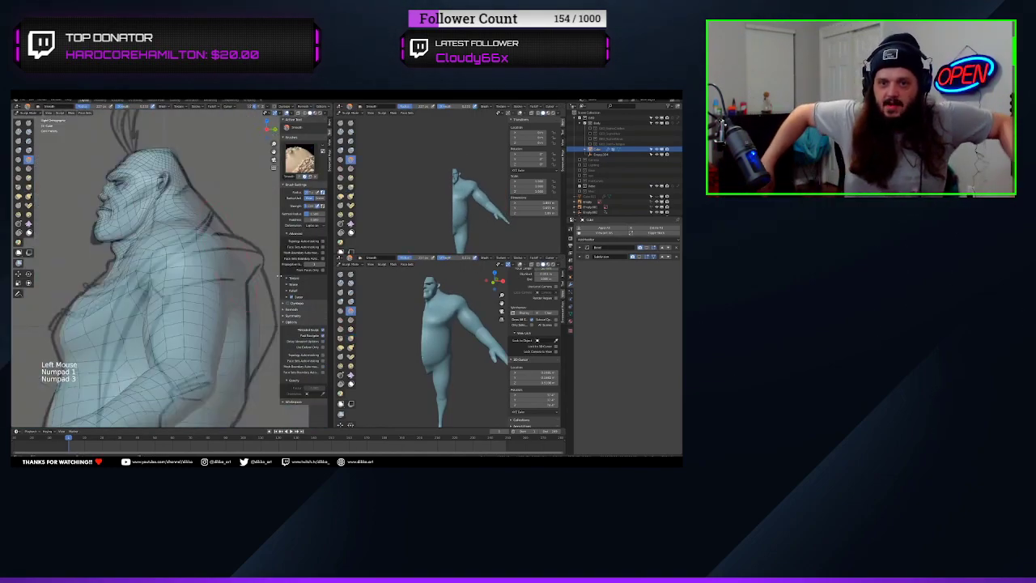
Smooth the upper back, shoulder and upper arm in side view with the Smooth brush
middle_drag(142, 266, 154, 283)
middle_drag(154, 283, 121, 280)
key(i)
drag(186, 283, 199, 289)
middle_drag(199, 289, 218, 283)
Add a Mirror modifier to the half body and pull its outline toward the front reference with the Grab brush
click(588, 240)
click(663, 265)
key(g)
key(KP_1)
mouse_move(186, 251)
shift+middle_down()
mouse_move(194, 291)
mouse_move(198, 243)
shift+middle_up()
middle_drag(198, 243, 203, 282)
drag(203, 282, 214, 320)
Refine the mirrored body's shape in front view and return the mesh to Object Mode
key(KP_1)
middle_drag(215, 319, 162, 284)
ctrl+middle_drag(162, 284, 178, 295)
drag(178, 296, 185, 289)
key(ctrl+Tab)
middle_drag(199, 308, 243, 300)
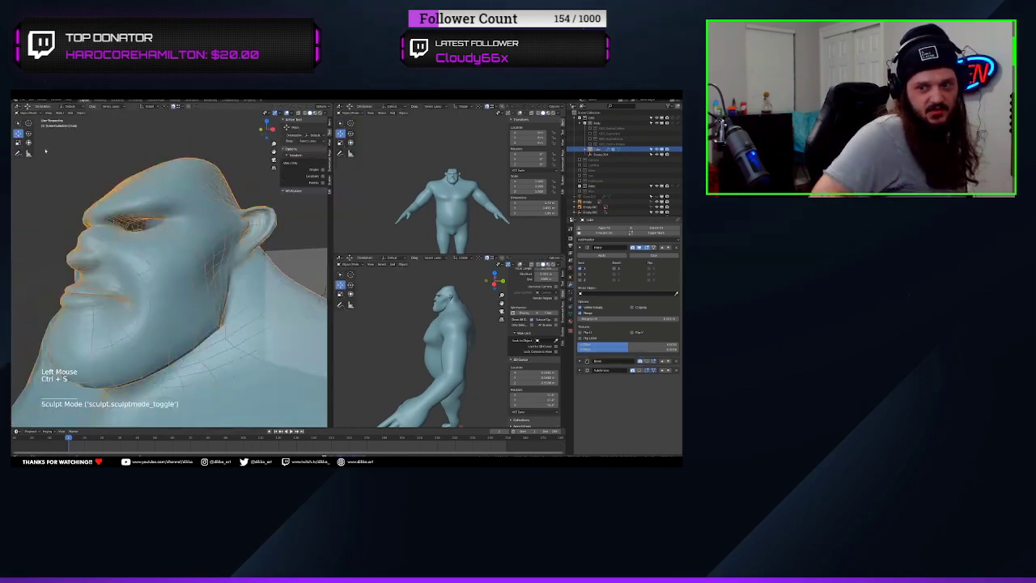
Reshape the face around the brow and eyes in Sculpt Mode from the front with a resized brush
scroll(186, 275, down, 4)
scroll(429, 348, up, 4)
mouse_move(405, 348)
middle_down()
mouse_move(454, 348)
mouse_move(408, 344)
middle_up()
scroll(178, 251, up, 6)
middle_drag(146, 247, 219, 251)
scroll(187, 247, down, 4)
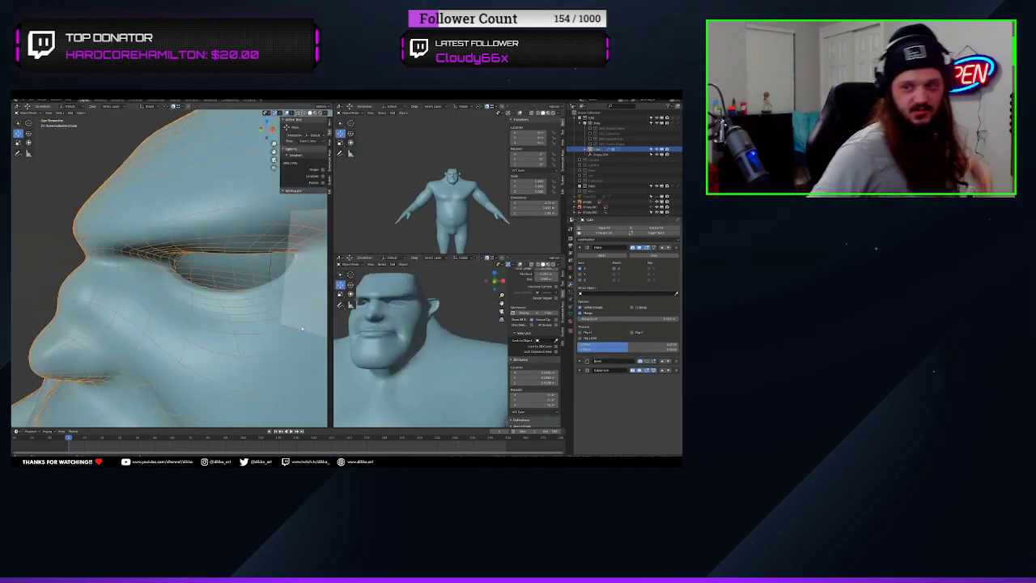
key(ctrl+Tab)
key(KP_1)
key(f)
click(162, 270)
drag(157, 267, 153, 270)
scroll(180, 259, up, 4)
mouse_move(210, 259)
middle_down()
mouse_move(175, 263)
mouse_move(210, 280)
mouse_move(174, 324)
mouse_move(166, 307)
middle_up()
Even out the forehead and brow mesh with the Slide Relax and Smooth brushes
key(f)
click(162, 340)
drag(166, 342, 161, 347)
ctrl+middle_drag(161, 348, 162, 372)
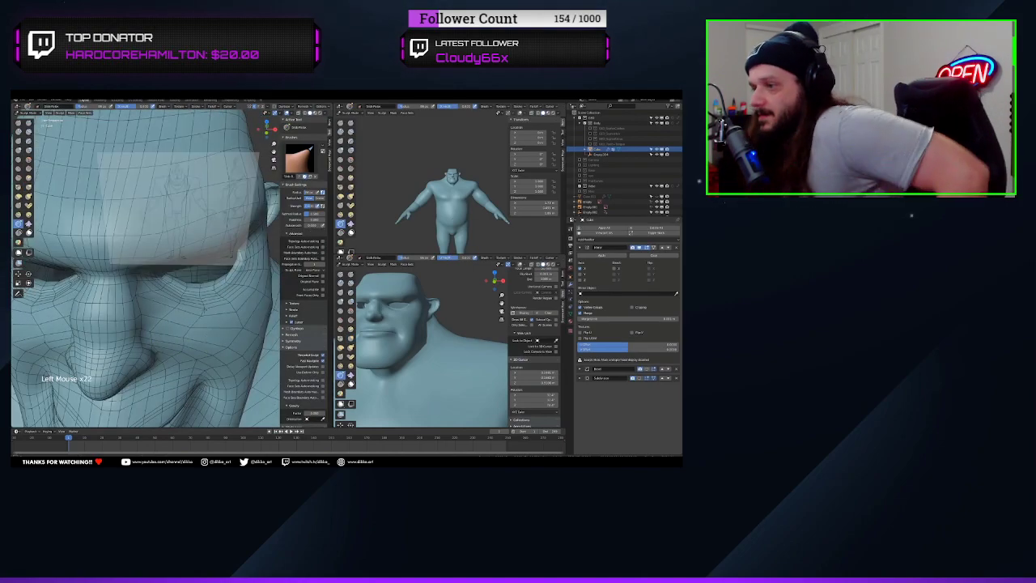
mouse_move(162, 324)
middle_down()
mouse_move(166, 356)
mouse_move(190, 308)
mouse_move(207, 324)
mouse_move(182, 348)
middle_up()
click(28, 160)
click(19, 223)
middle_drag(182, 348, 202, 324)
drag(199, 388, 207, 398)
Reshape the cheek and side of the face in perspective with the Grab brush and smooth the strokes
click(28, 187)
mouse_move(178, 307)
middle_down()
mouse_move(210, 299)
mouse_move(174, 316)
middle_up()
click(28, 160)
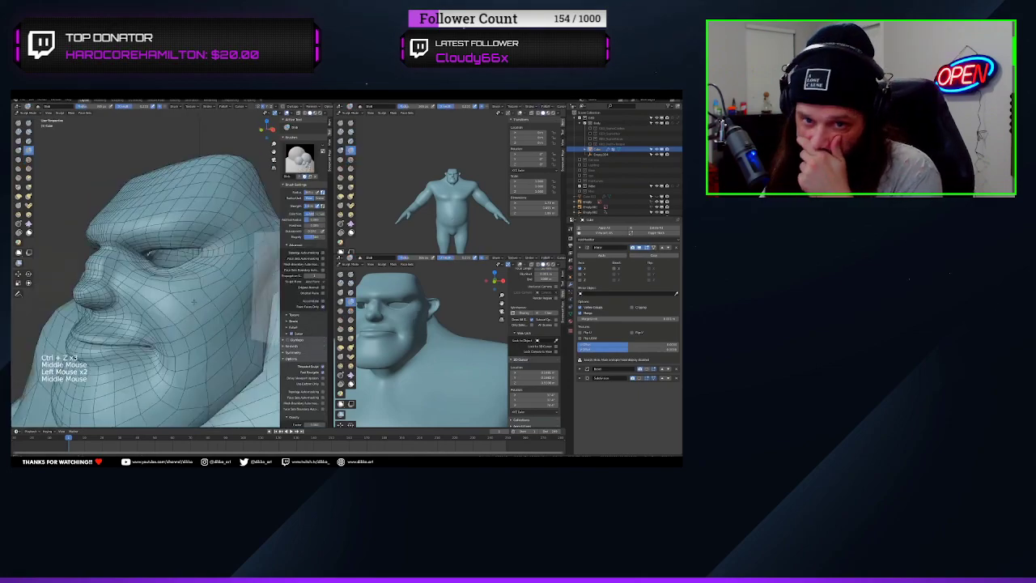
ctrl+middle_drag(429, 324, 429, 364)
middle_drag(178, 323, 174, 291)
middle_drag(429, 348, 478, 348)
mouse_move(145, 323)
middle_down()
mouse_move(178, 346)
mouse_move(194, 307)
middle_up()
Adjust the head profile in side view with a resized Grab brush and refine the face in perspective
key(g)
key(KP_3)
key(f)
ctrl+middle_drag(178, 307, 178, 348)
middle_drag(162, 324, 194, 299)
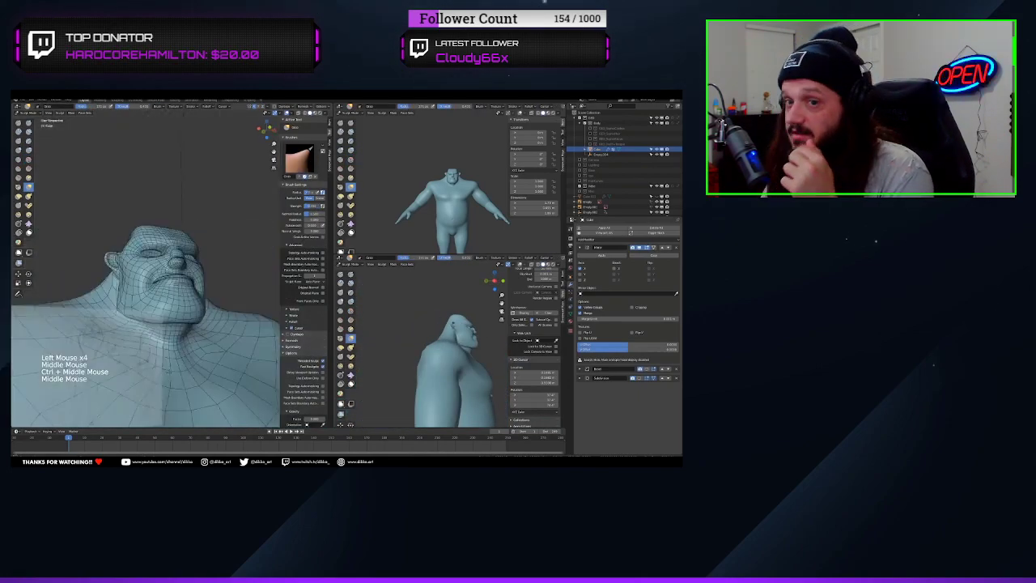
key(space)
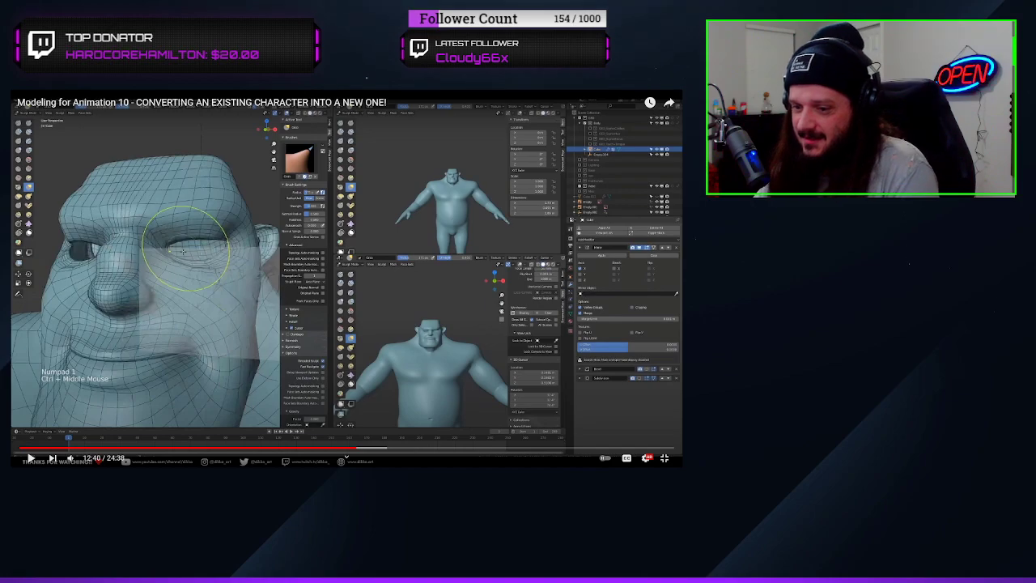
key(space)
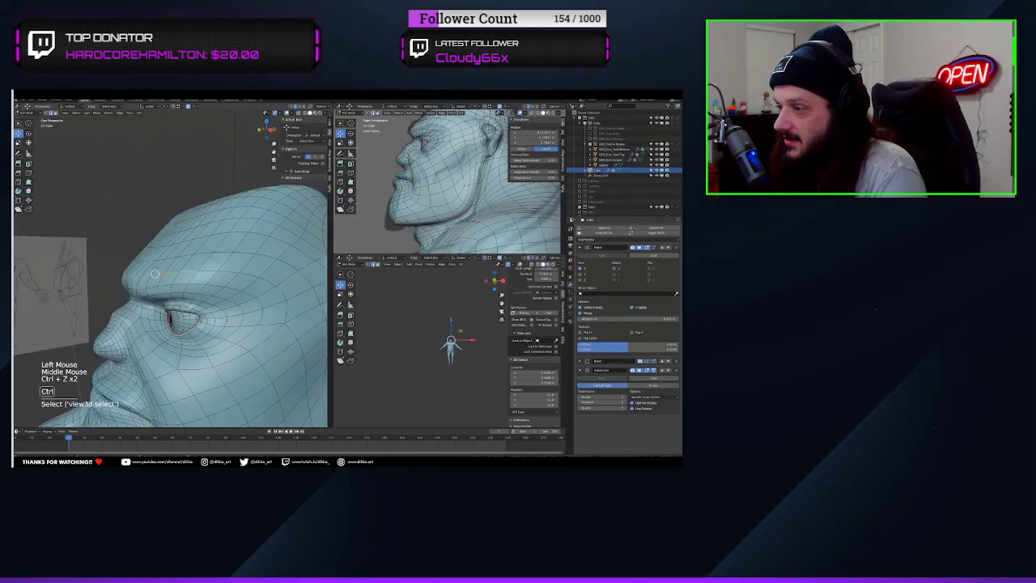
Smooth the forehead and brow ridge from above in Sculpt Mode, undoing unwanted strokes
mouse_move(145, 250)
middle_down()
mouse_move(195, 243)
mouse_move(138, 243)
mouse_move(186, 247)
mouse_move(134, 259)
mouse_move(142, 324)
middle_up()
key(ctrl+Tab)
scroll(129, 261, up, 2)
key(ctrl+z)
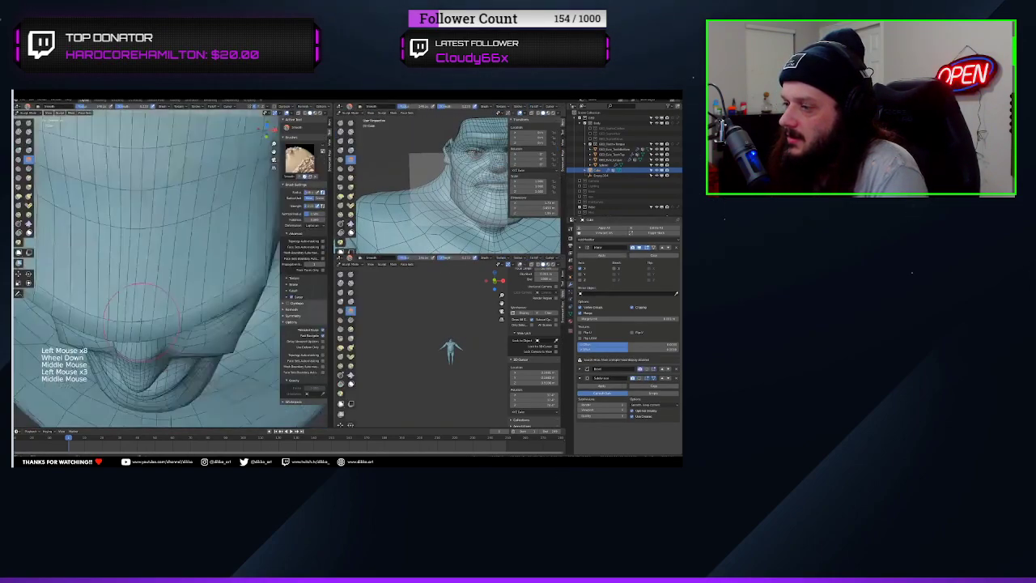
middle_drag(437, 187, 478, 190)
mouse_move(142, 316)
middle_down()
mouse_move(153, 259)
mouse_move(178, 291)
mouse_move(210, 259)
middle_up()
scroll(154, 267, down, 4)
key(ctrl+z)
drag(174, 243, 194, 251)
Slide the edges along the brow ridge in Edit Mode to sharpen the form above the eye
key(Tab)
scroll(162, 259, up, 4)
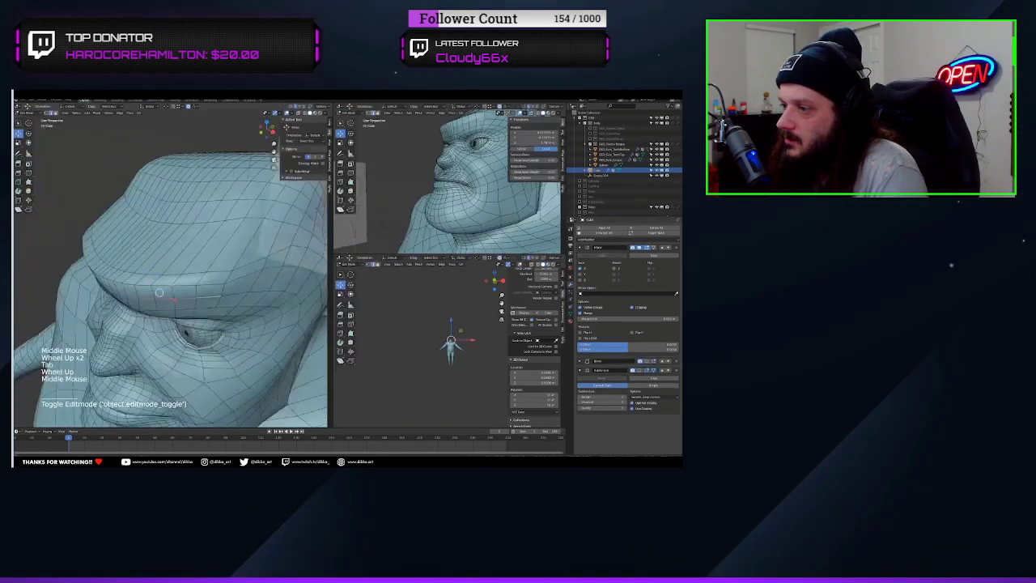
key(g)
key(g)
mouse_move(162, 251)
middle_down()
mouse_move(182, 279)
mouse_move(162, 251)
middle_up()
click(122, 267)
ctrl+click(215, 270)
middle_drag(453, 178, 477, 186)
middle_drag(161, 267, 122, 283)
scroll(453, 187, down, 3)
Apply the Mirror modifier, and smooth and rotate selected geometry around the brow and eye in Edit Mode
click(601, 255)
scroll(162, 259, up, 3)
click(111, 282)
ctrl+click(182, 316)
click(28, 191)
drag(181, 340, 199, 325)
middle_drag(121, 284, 182, 284)
click(17, 132)
middle_drag(486, 187, 462, 186)
key(r)
mouse_move(182, 283)
middle_down()
mouse_move(259, 291)
mouse_move(202, 393)
mouse_move(170, 308)
mouse_move(202, 284)
middle_up()
scroll(170, 308, down, 4)
Pull the brow and eyelids toward the front reference with the Grab brush in Sculpt Mode
key(ctrl+Tab)
middle_drag(97, 264, 186, 307)
mouse_move(186, 308)
shift+middle_down()
mouse_move(211, 333)
mouse_move(243, 266)
mouse_move(178, 275)
mouse_move(170, 308)
mouse_move(162, 227)
shift+middle_up()
key(KP_1)
key(g)
shift+middle_drag(161, 227, 81, 221)
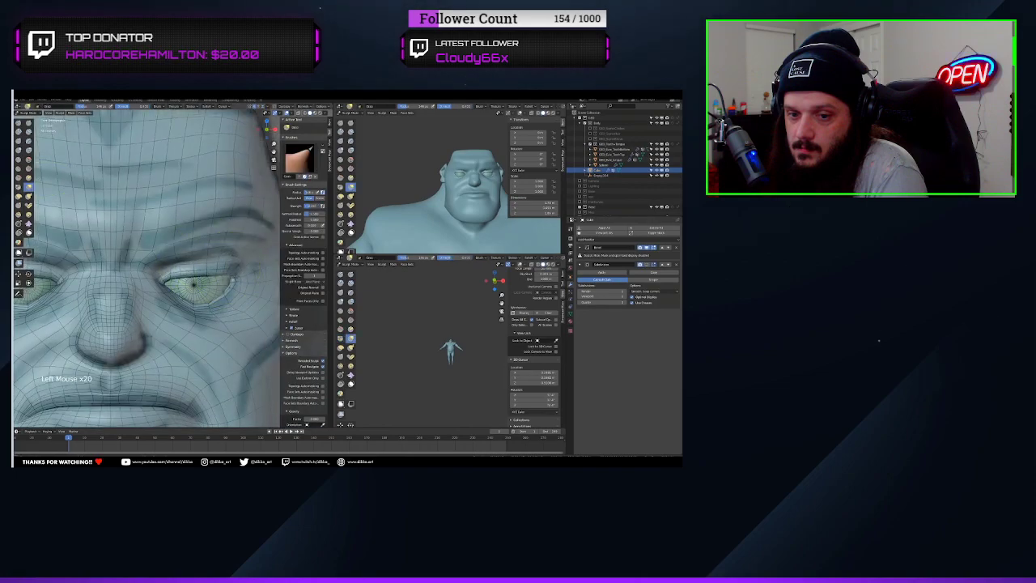
ctrl+middle_drag(178, 243, 178, 316)
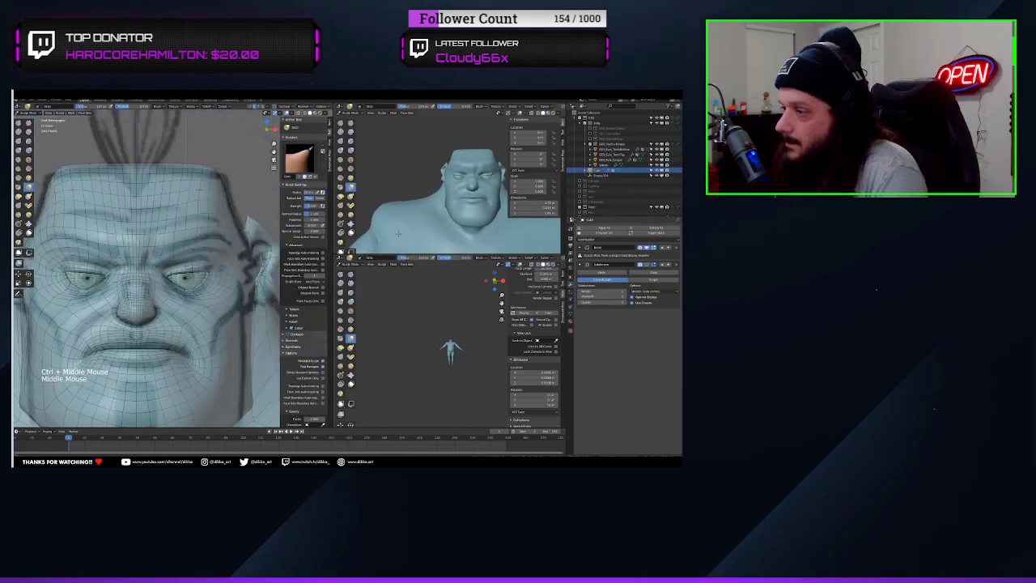
middle_drag(486, 186, 438, 186)
ctrl+middle_drag(194, 316, 231, 394)
Refine the forehead and skull in front and side views with the Flatten and Grab brushes
key(KP_1)
key(KP_3)
middle_drag(178, 243, 186, 340)
mouse_move(186, 340)
shift+middle_down()
mouse_move(194, 267)
mouse_move(162, 243)
mouse_move(181, 302)
shift+middle_up()
click(17, 168)
key(g)
key(KP_3)
drag(193, 271, 186, 263)
middle_drag(162, 310, 121, 357)
drag(121, 332, 133, 324)
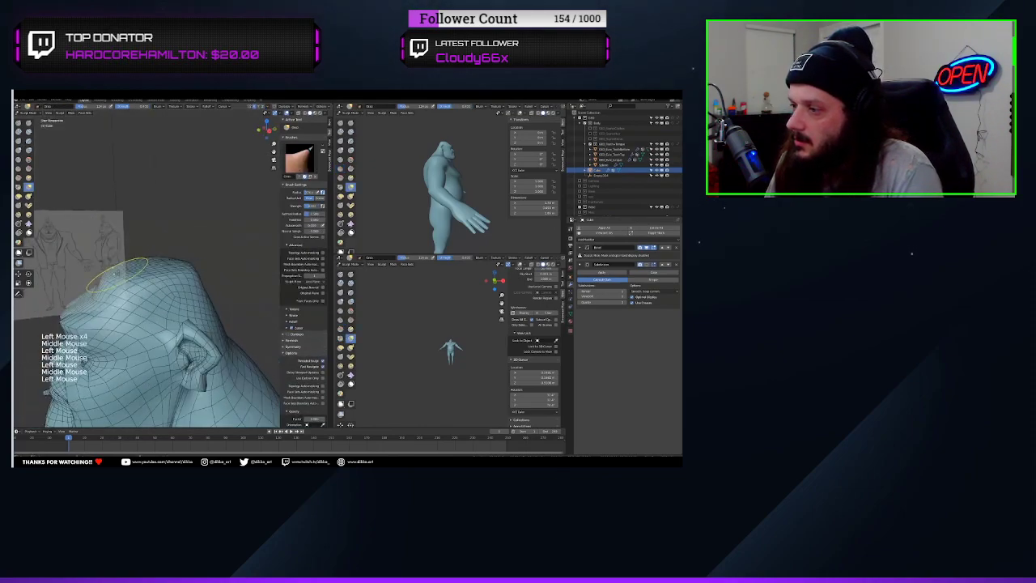
Finish the skull adjustment, return the body to Object Mode and view the head and shoulders from the front
mouse_move(134, 324)
middle_down()
mouse_move(156, 361)
mouse_move(194, 348)
mouse_move(145, 364)
middle_up()
key(Tab)
mouse_move(146, 364)
middle_down()
mouse_move(100, 420)
mouse_move(146, 397)
mouse_move(218, 324)
middle_up()
key(ctrl+Tab)
key(ctrl+Tab)
key(KP_1)
ctrl+middle_drag(409, 187, 409, 238)
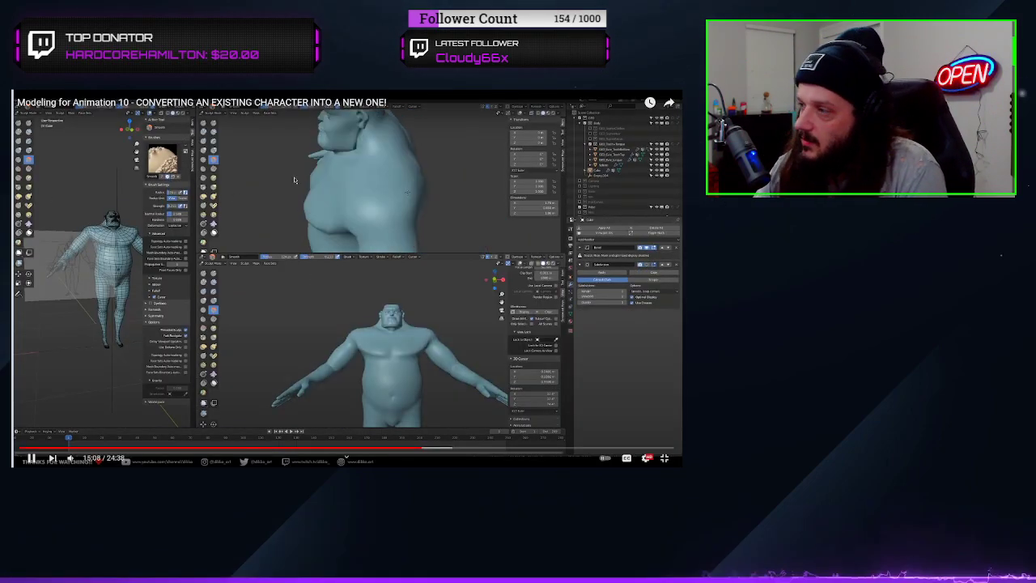
click(315, 203)
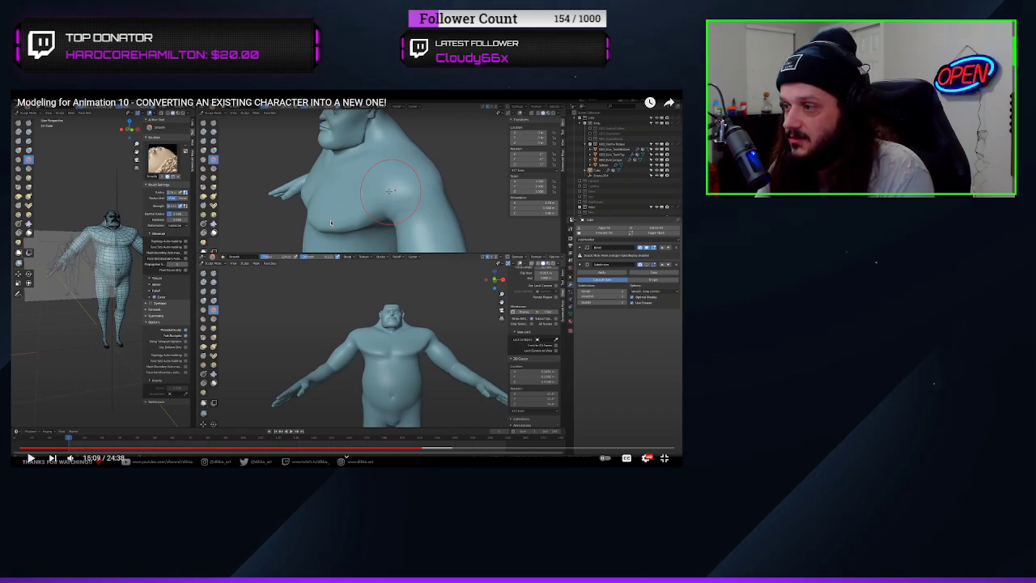
click(330, 220)
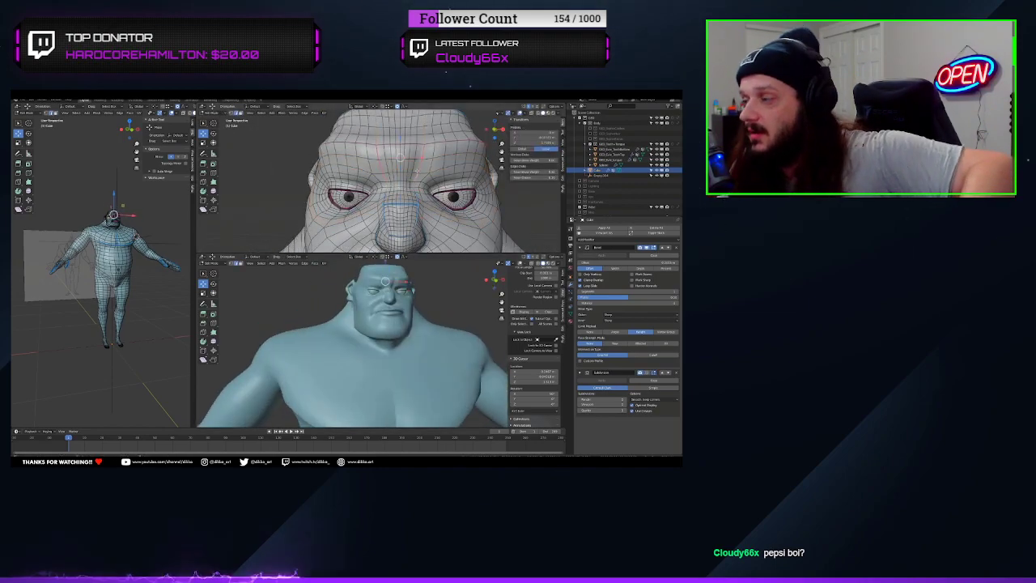
key(space)
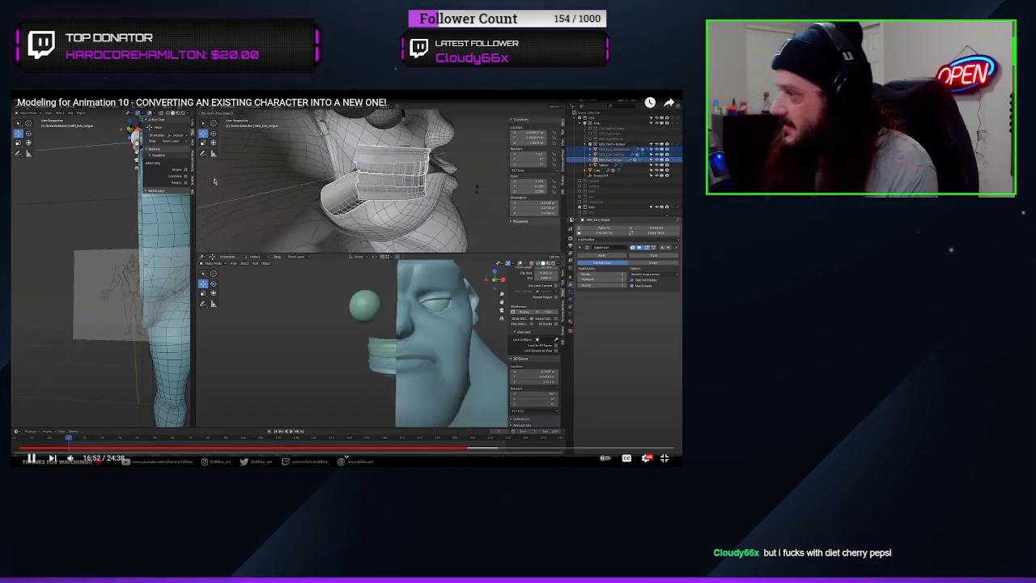
click(214, 179)
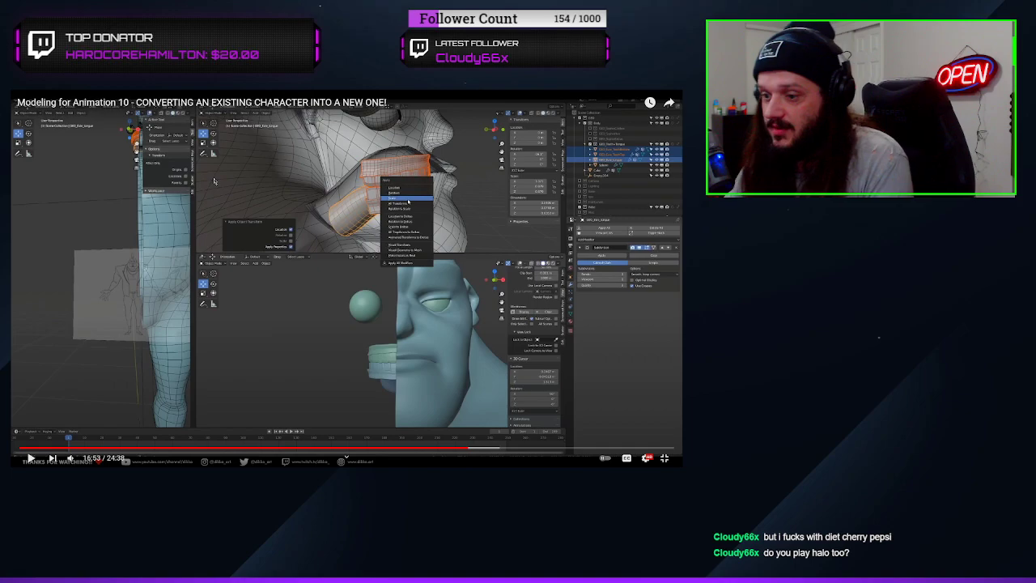
click(207, 169)
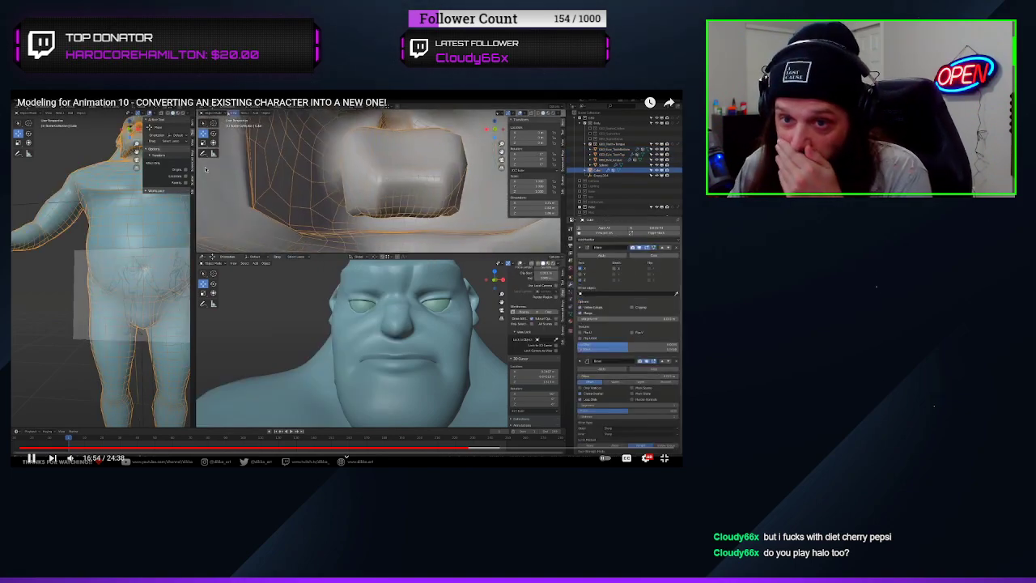
click(208, 170)
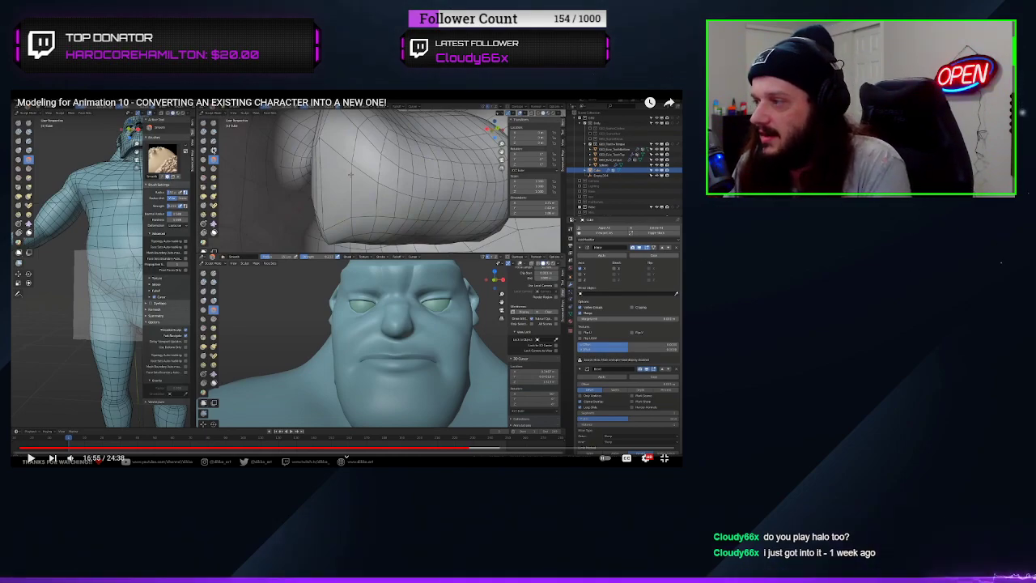
click(462, 230)
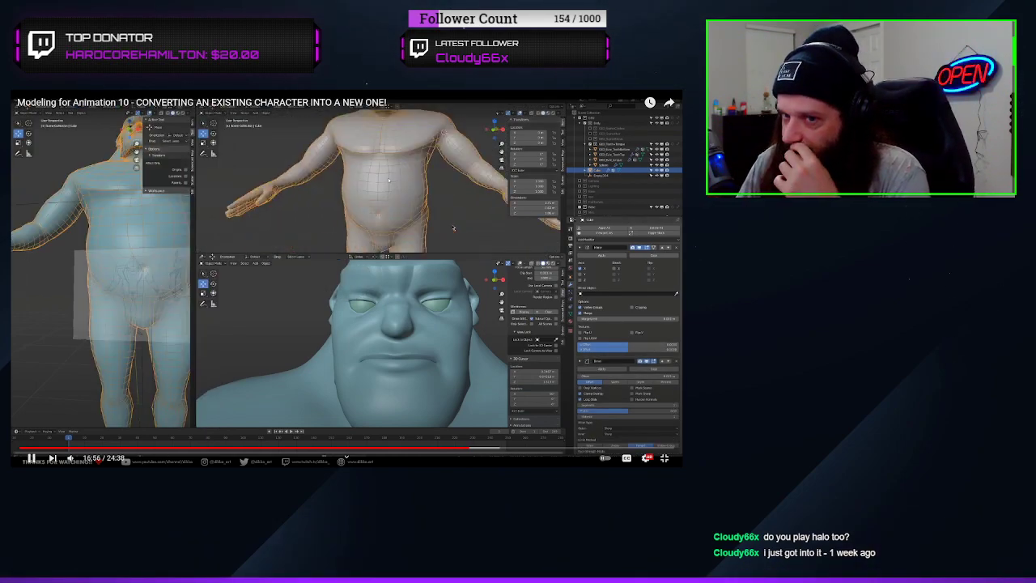
click(453, 228)
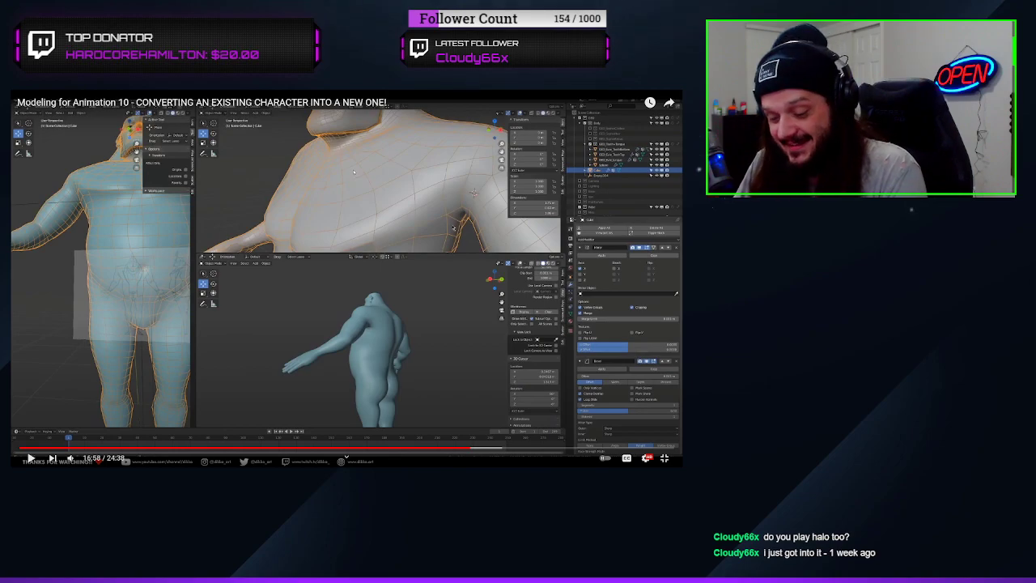
click(453, 228)
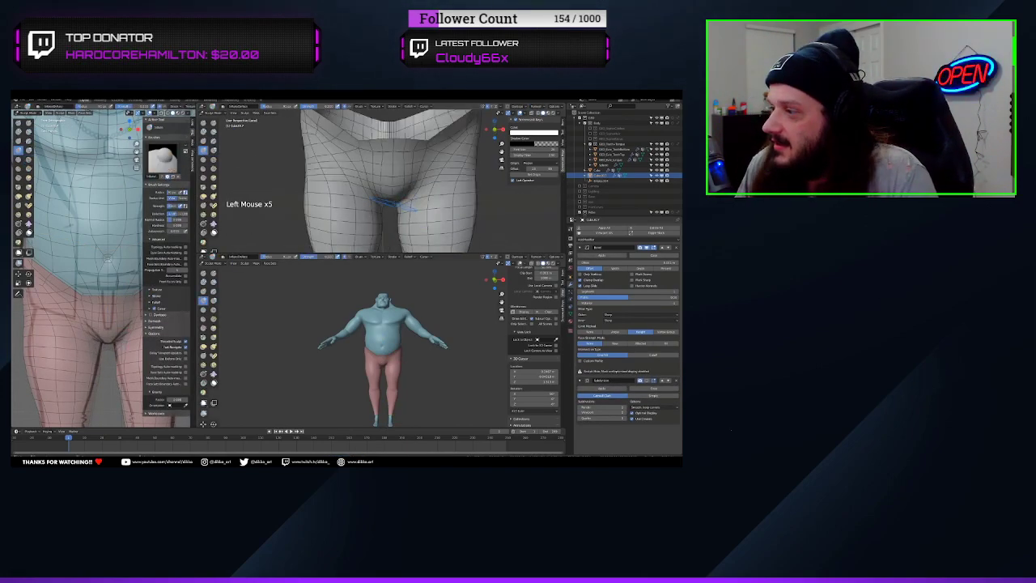
click(268, 173)
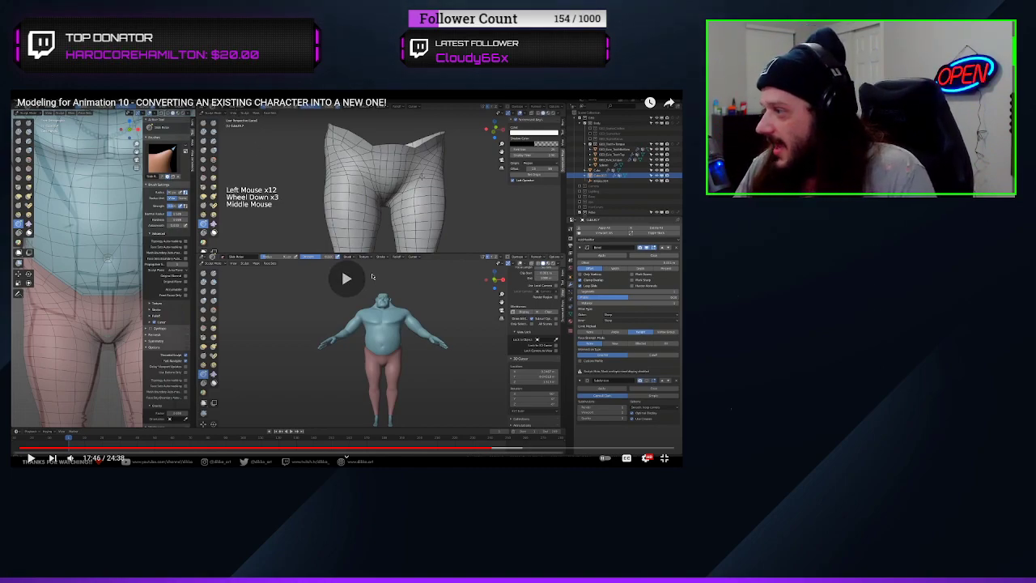
click(373, 277)
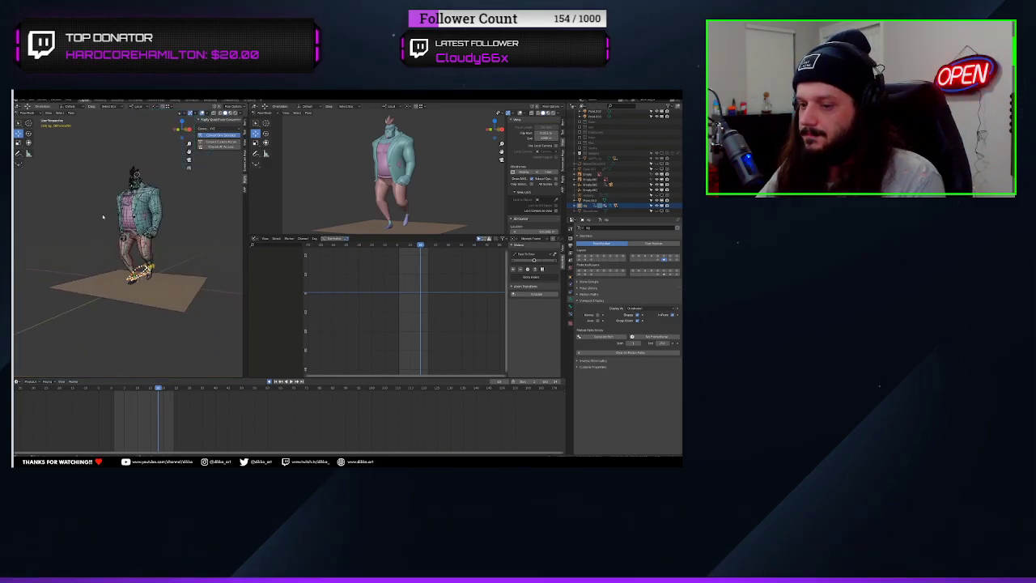
Turn off the wireframe overlay on the rigged character and enlarge the preview viewport above the graph editor
click(187, 113)
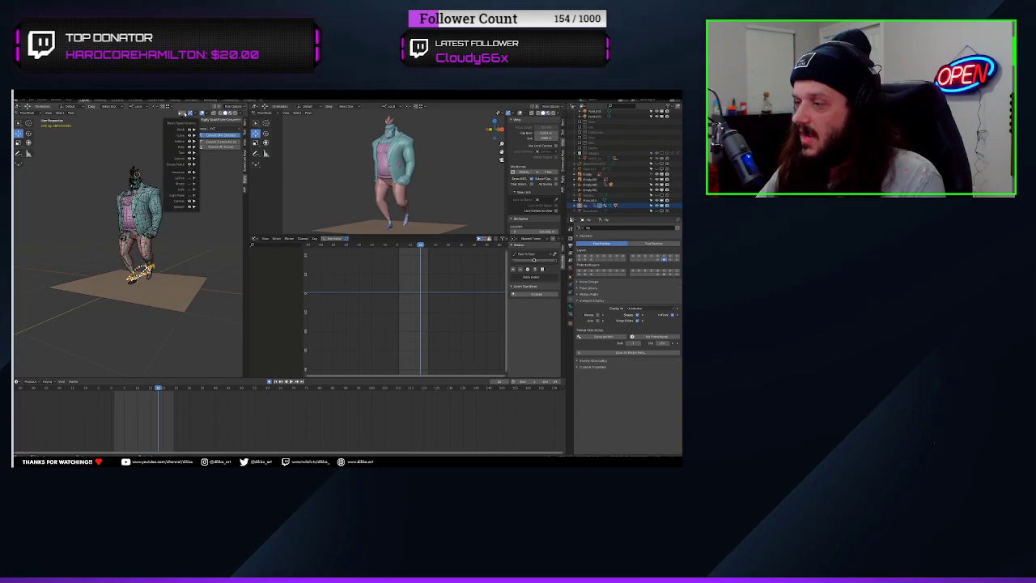
click(206, 114)
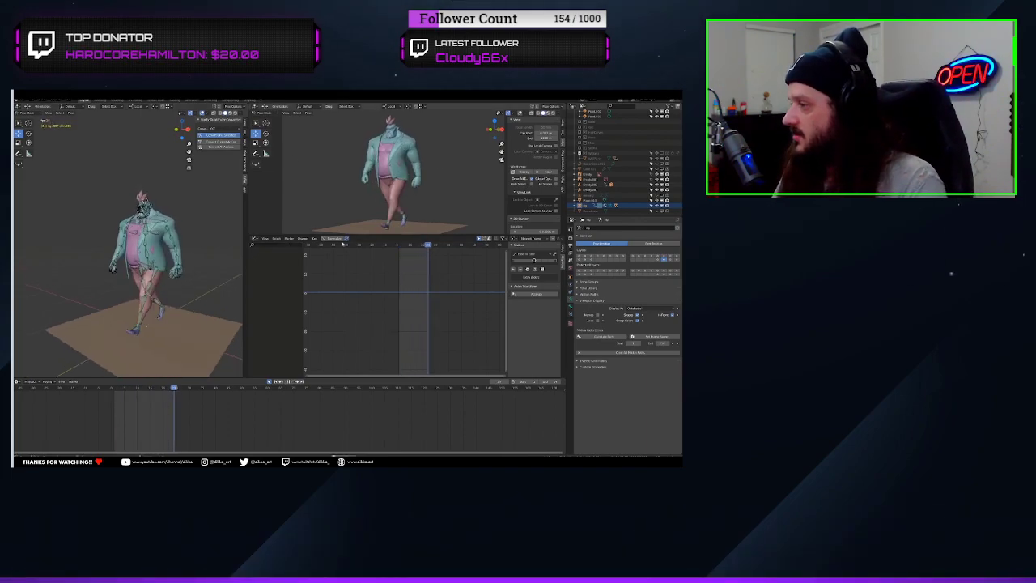
drag(354, 235, 356, 278)
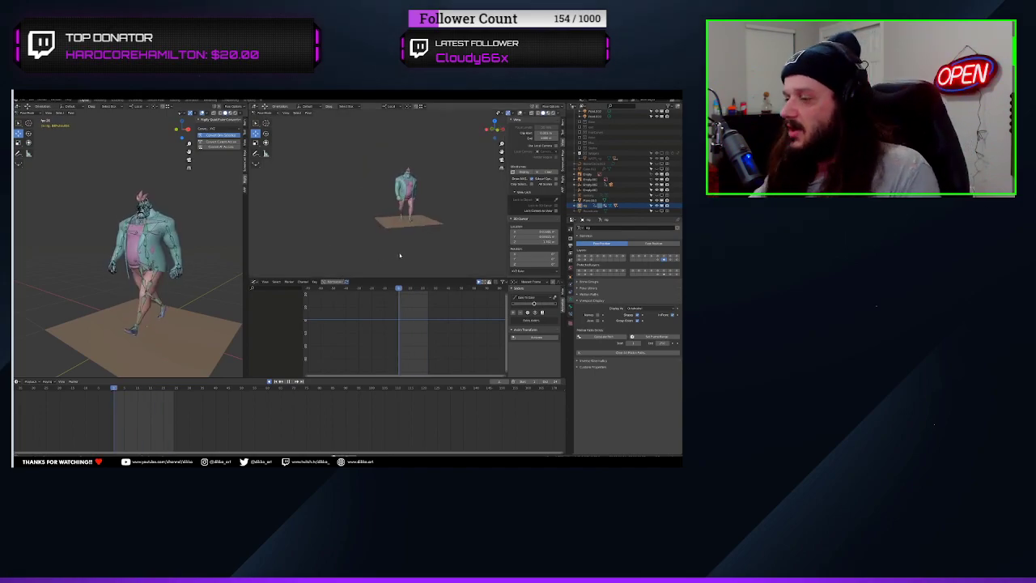
click(424, 278)
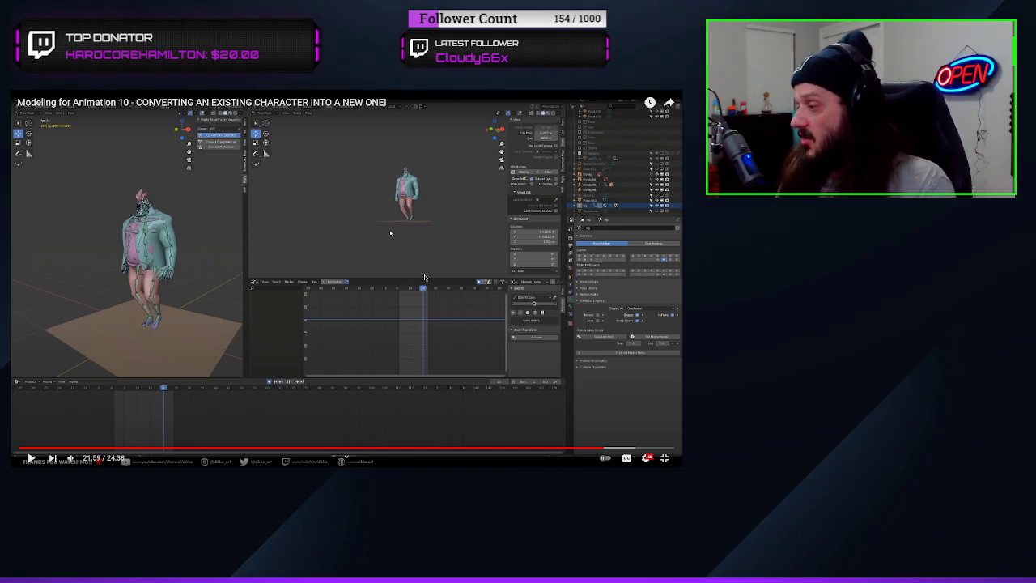
click(424, 277)
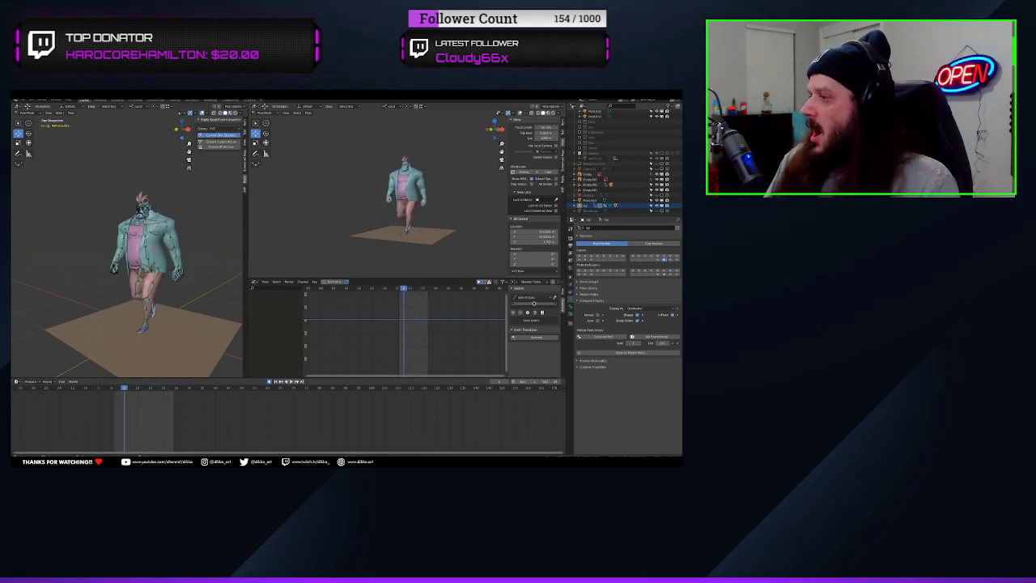
Switch to the Blender window containing the animated female character rig
mouse_move(228, 462)
click(256, 439)
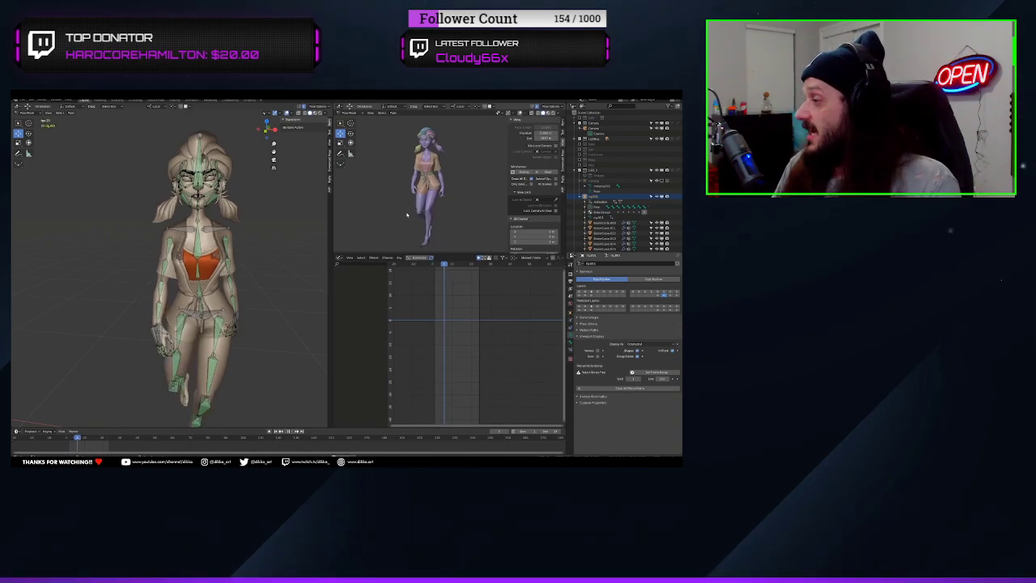
click(424, 278)
click(424, 278)
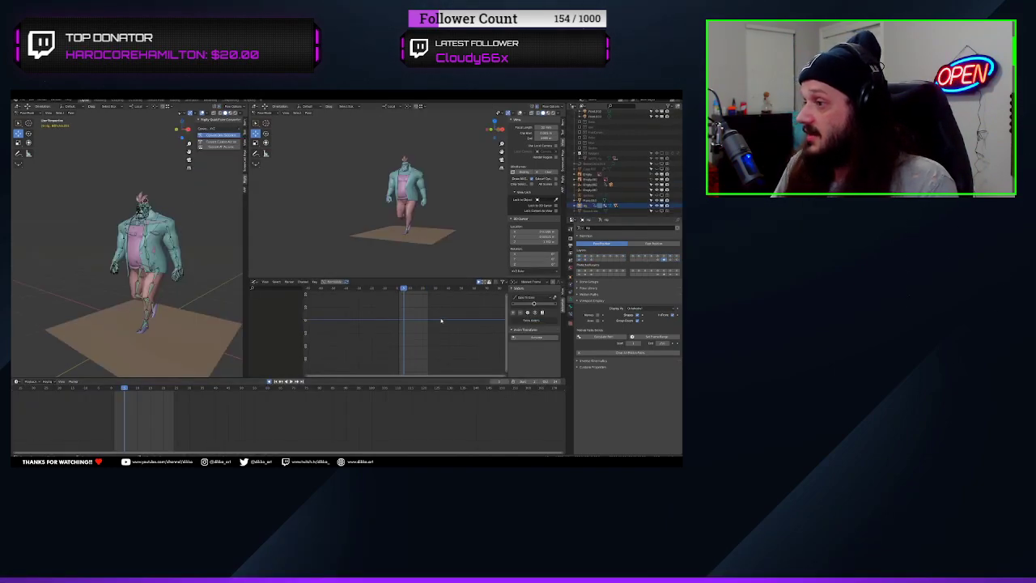
mouse_move(424, 277)
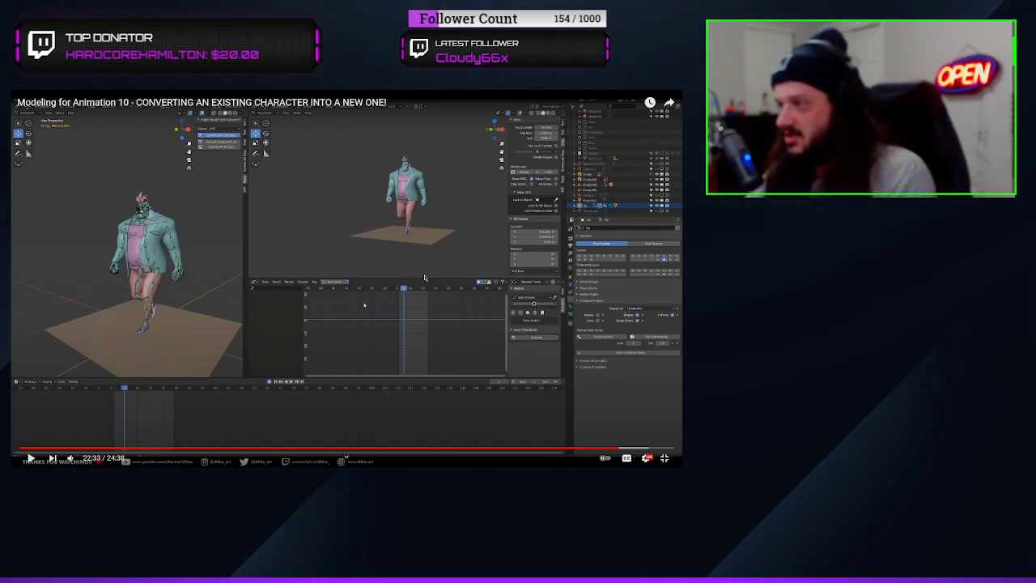
click(497, 317)
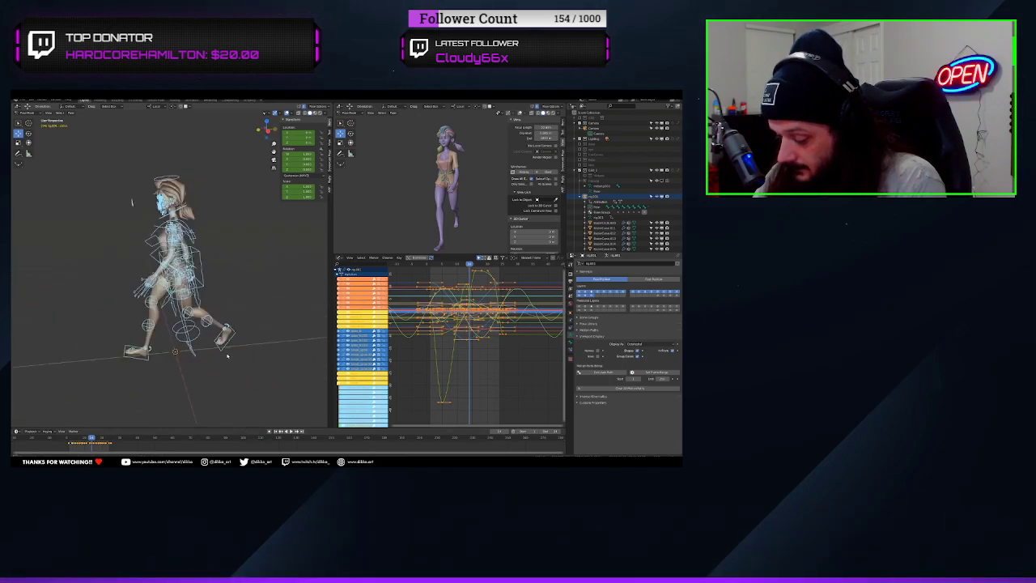
Examine the female character's rig up close while playing her walk animation, and stop the playback
scroll(286, 361, up, 3)
middle_drag(198, 324, 179, 343)
scroll(181, 356, up, 1)
key(space)
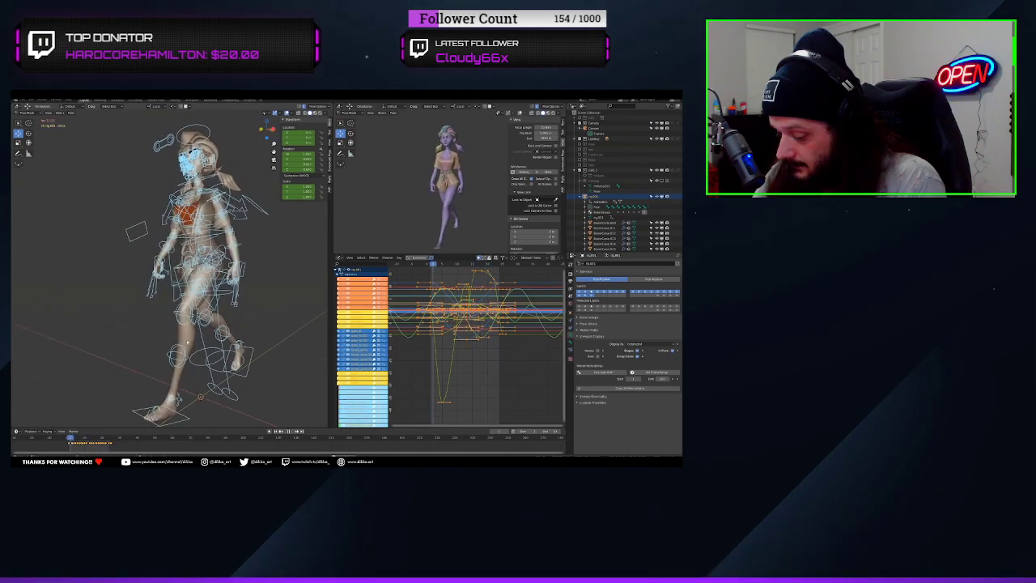
key(space)
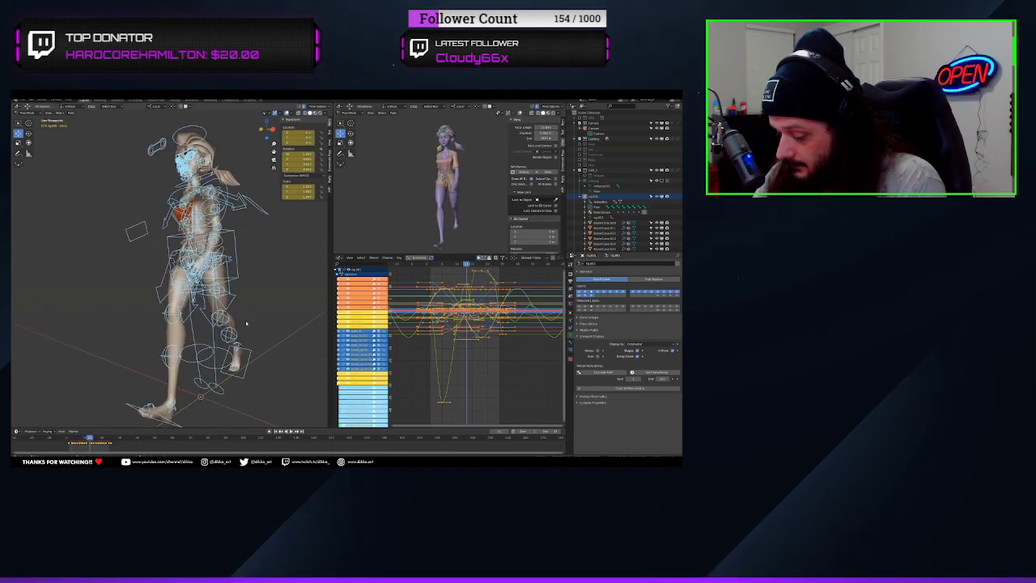
Deselect the female rig's bones, return the rig to Object Mode and play her walk animation
click(289, 331)
click(31, 114)
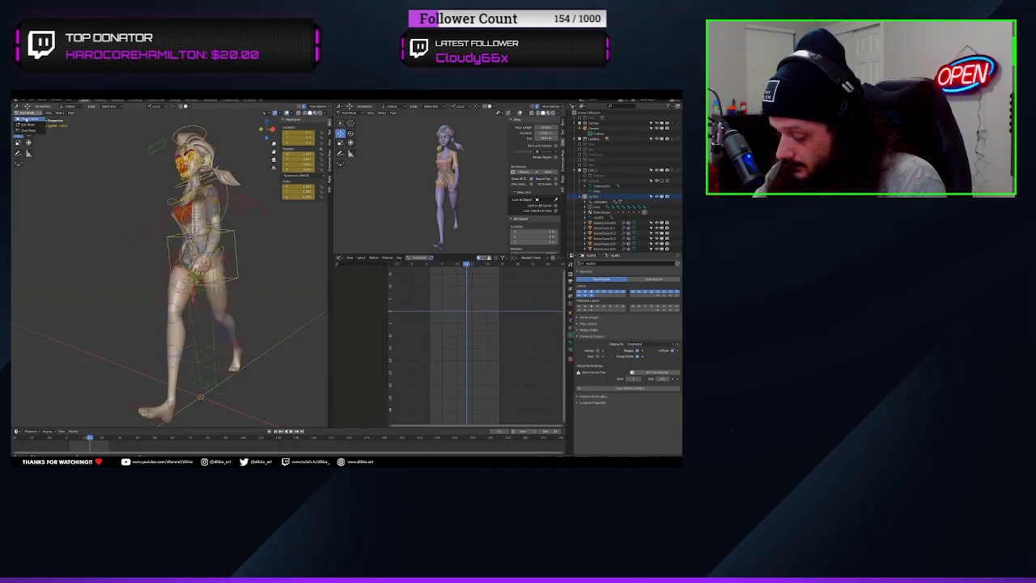
click(30, 120)
key(space)
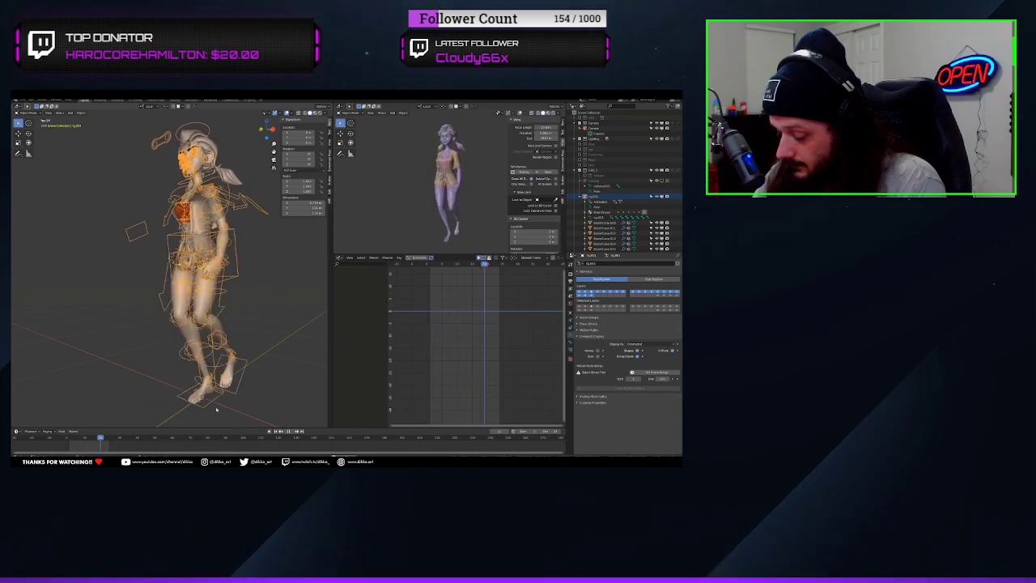
key(space)
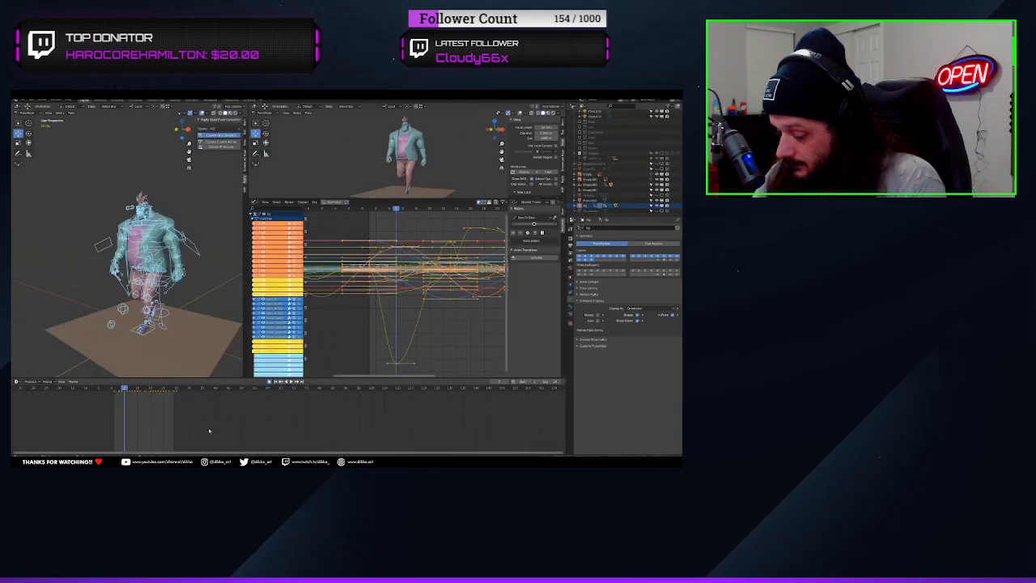
Deselect the controls of the bulky male character's rig and play his walk animation
key(alt+a)
key(space)
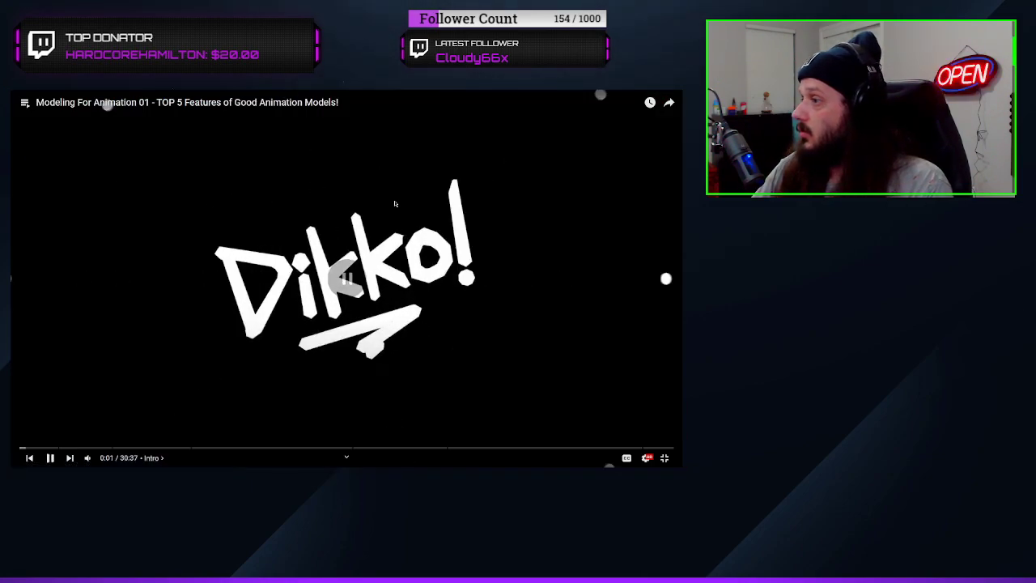
Exit the full-screen video, check the previous part 10 page and return to the Modeling For Animation 01 page
key(Escape)
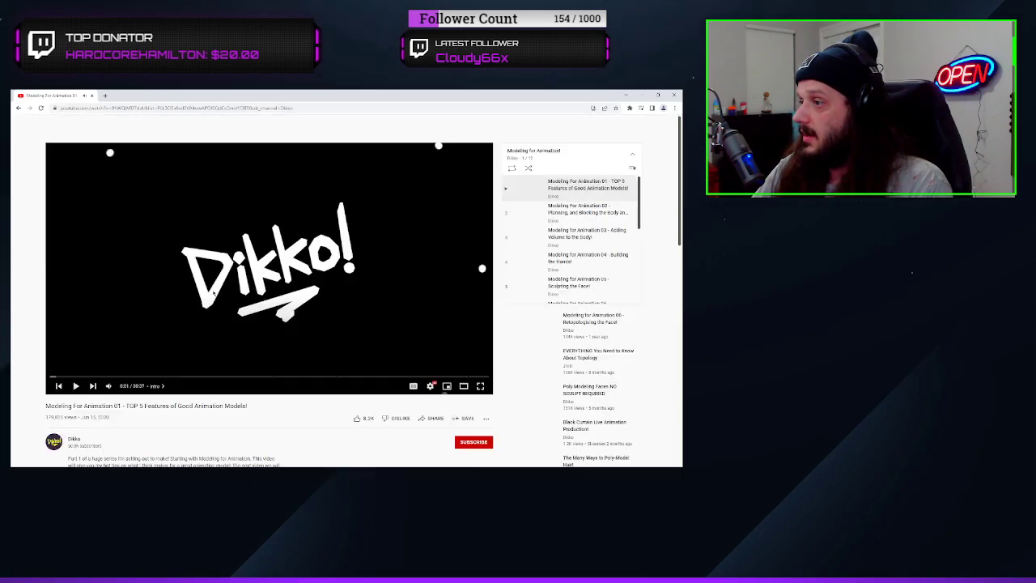
click(18, 108)
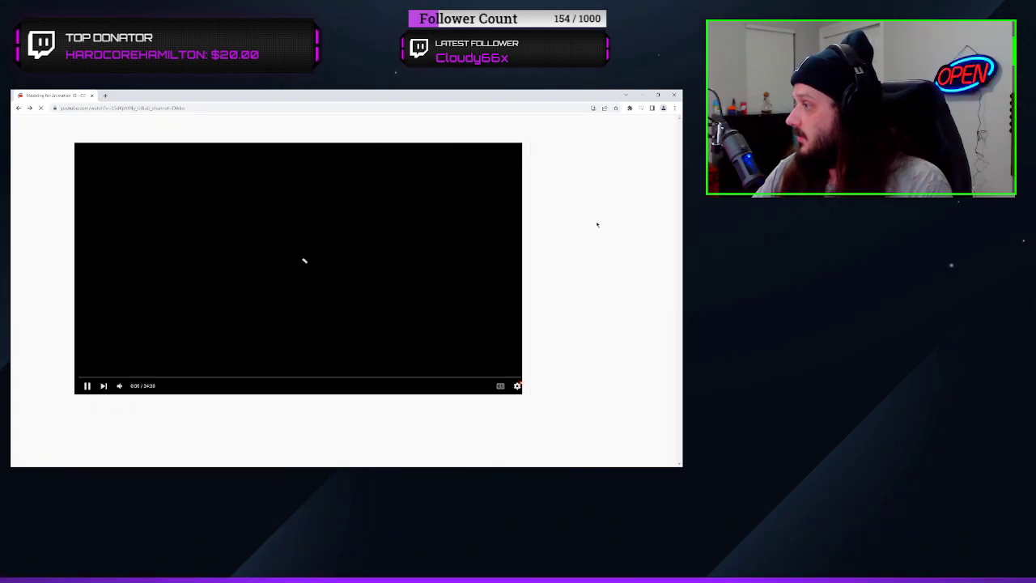
click(31, 107)
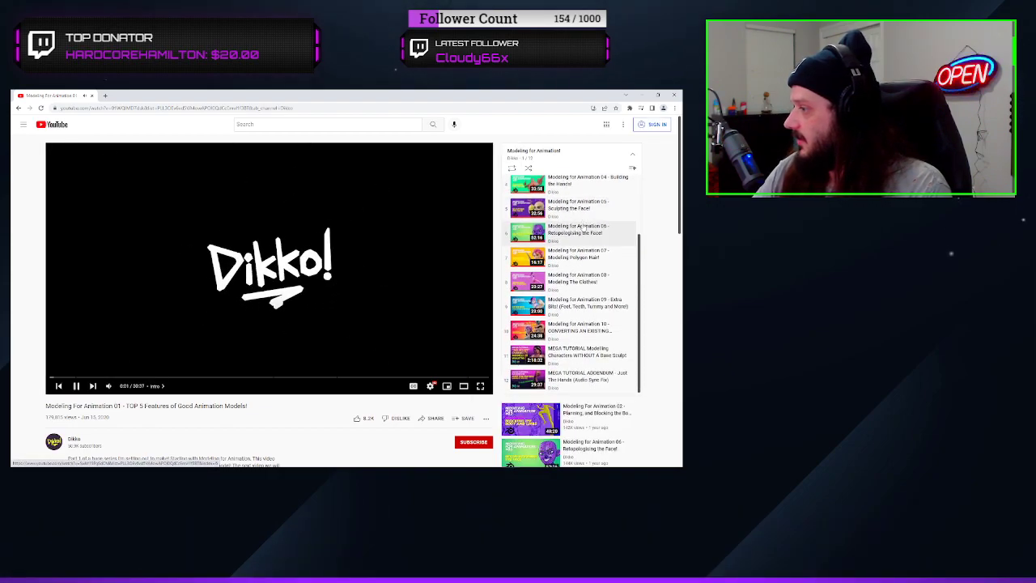
Open the video "MEGA TUTORIAL Modelling Characters WITHOUT A Base Sculpt" from the Modeling for Animation playlist
scroll(578, 221, up, 2)
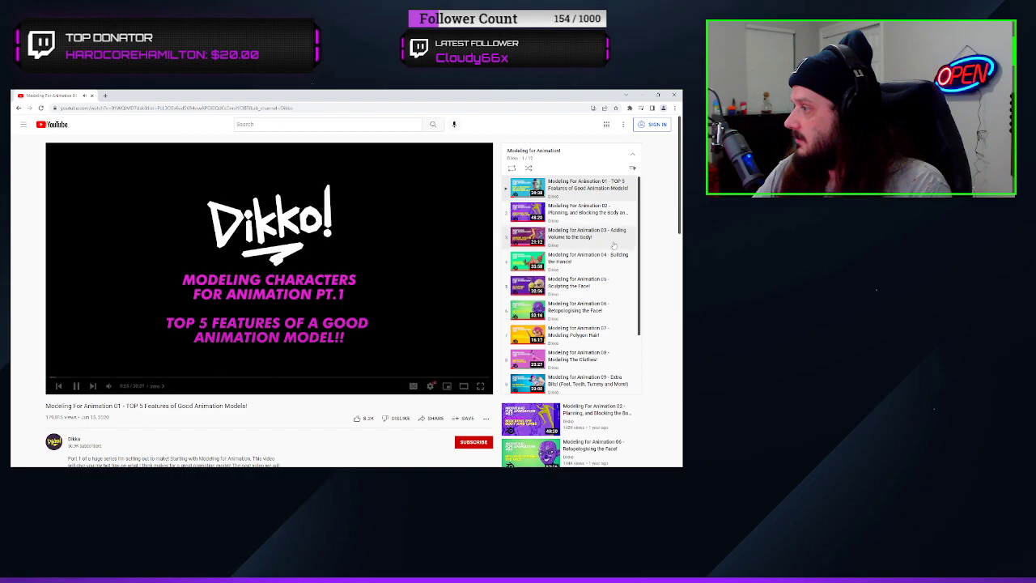
scroll(578, 235, down, 2)
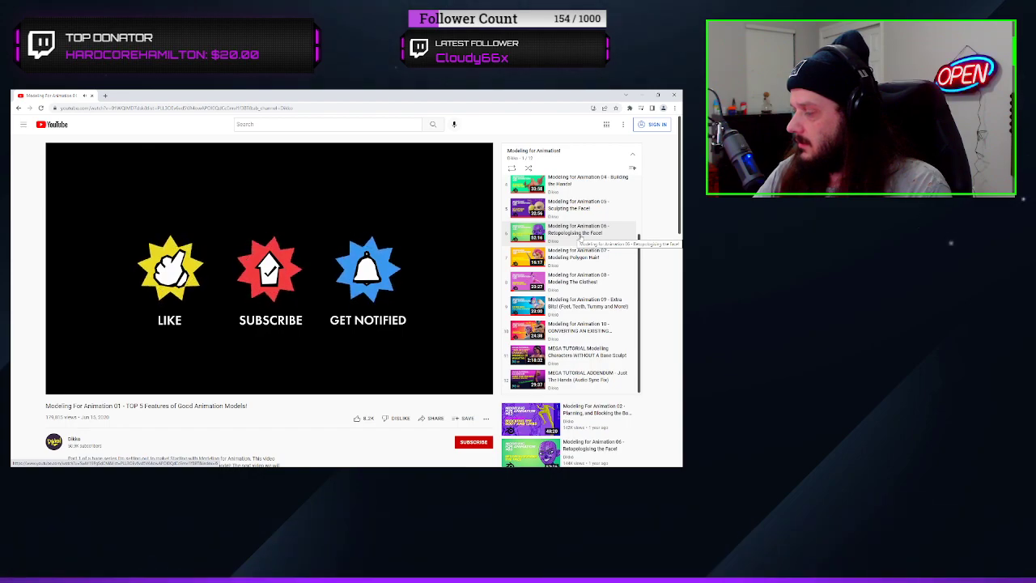
scroll(580, 238, up, 2)
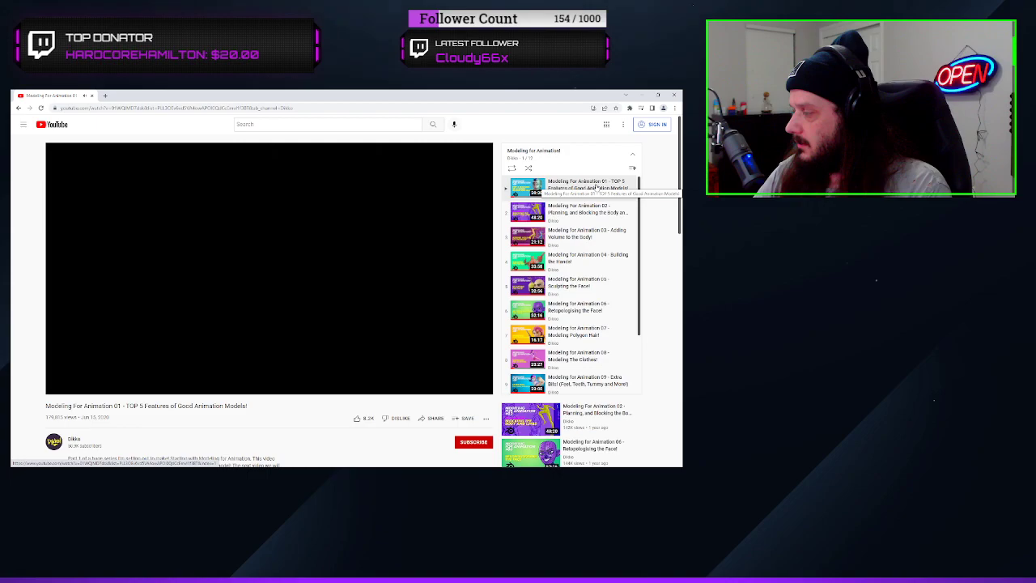
scroll(596, 187, down, 3)
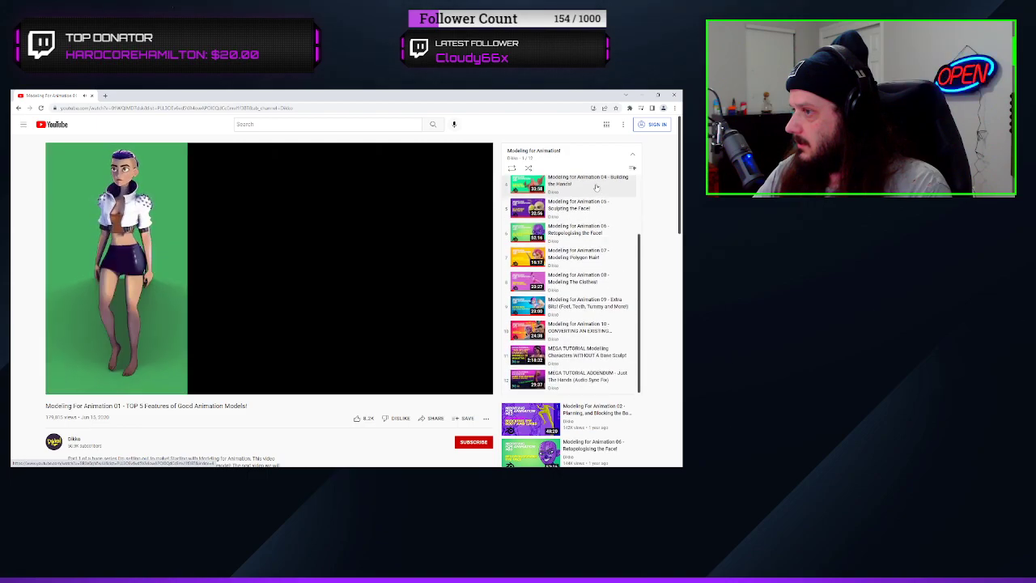
scroll(615, 198, down, 3)
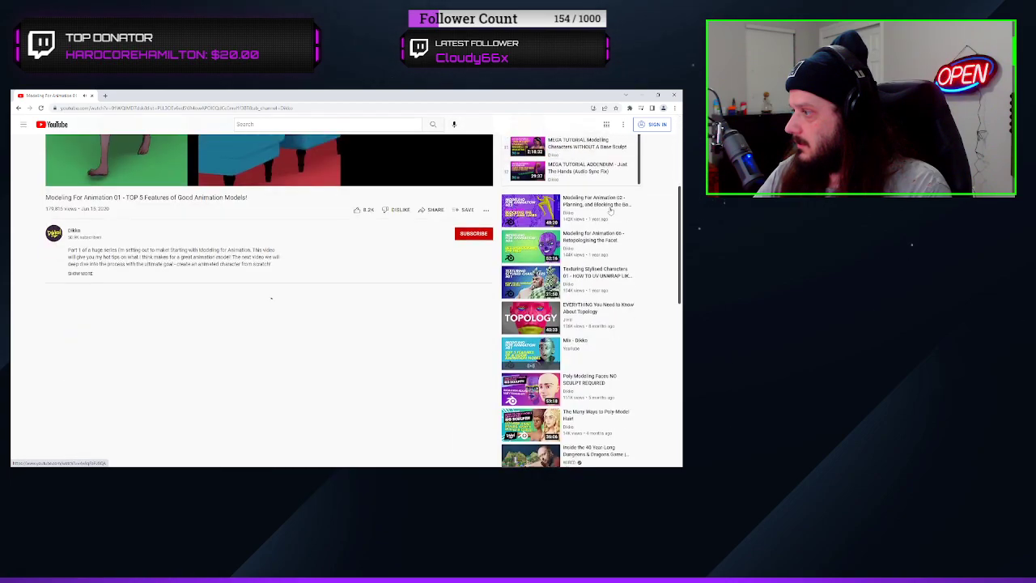
scroll(659, 204, up, 3)
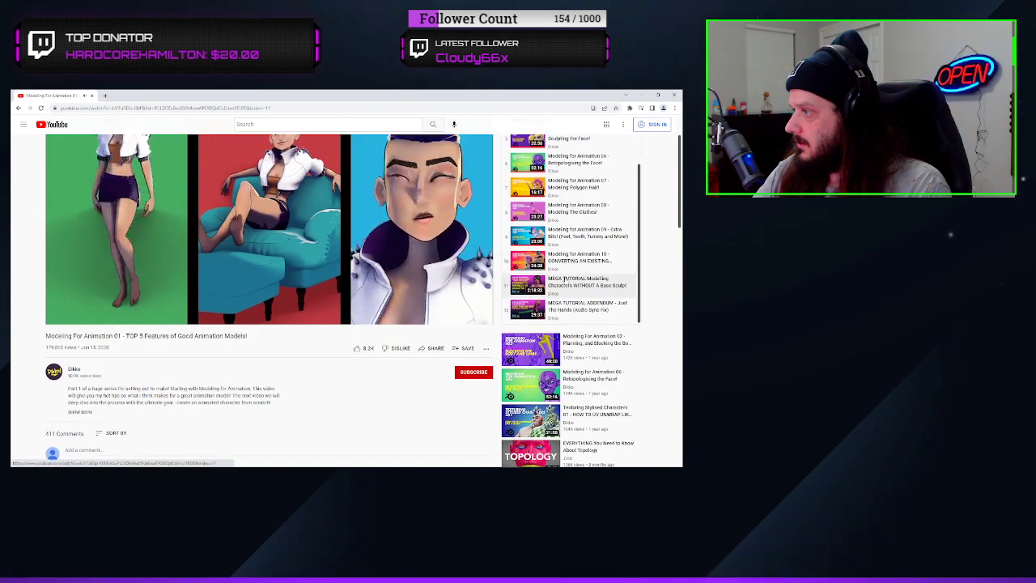
click(554, 280)
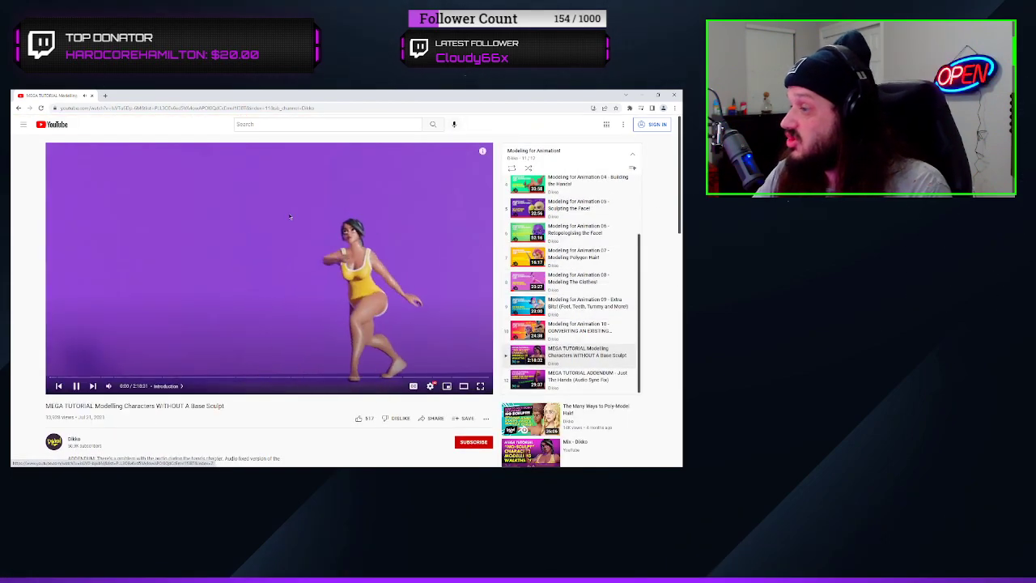
Pause and resume the MEGA TUTORIAL video, and watch it in full screen
click(290, 216)
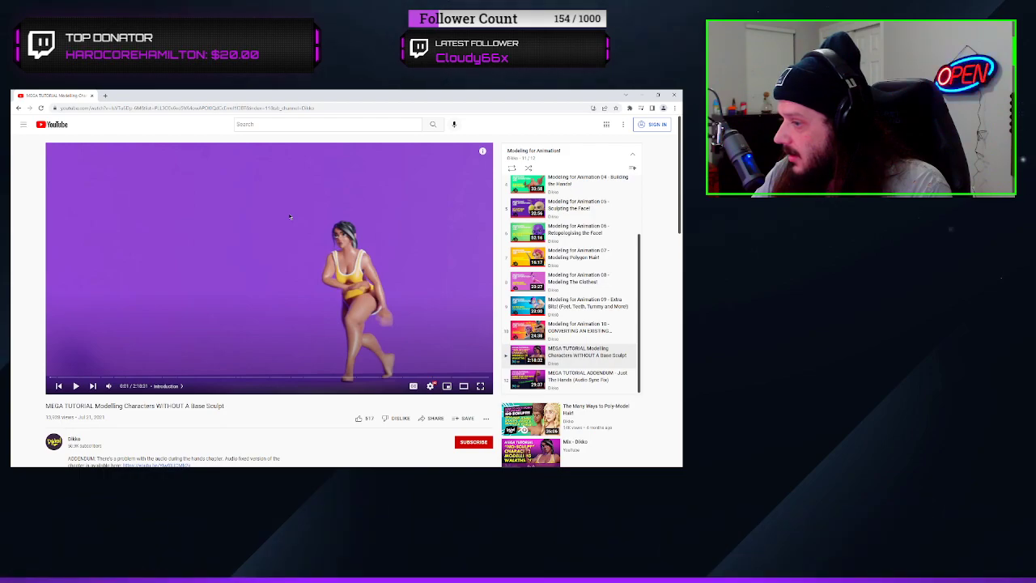
click(386, 209)
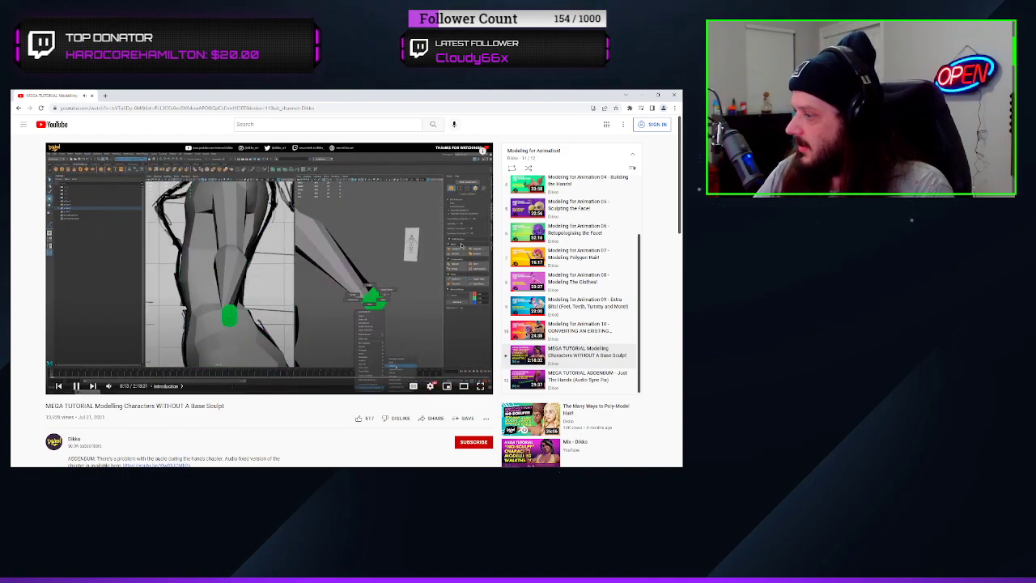
click(480, 386)
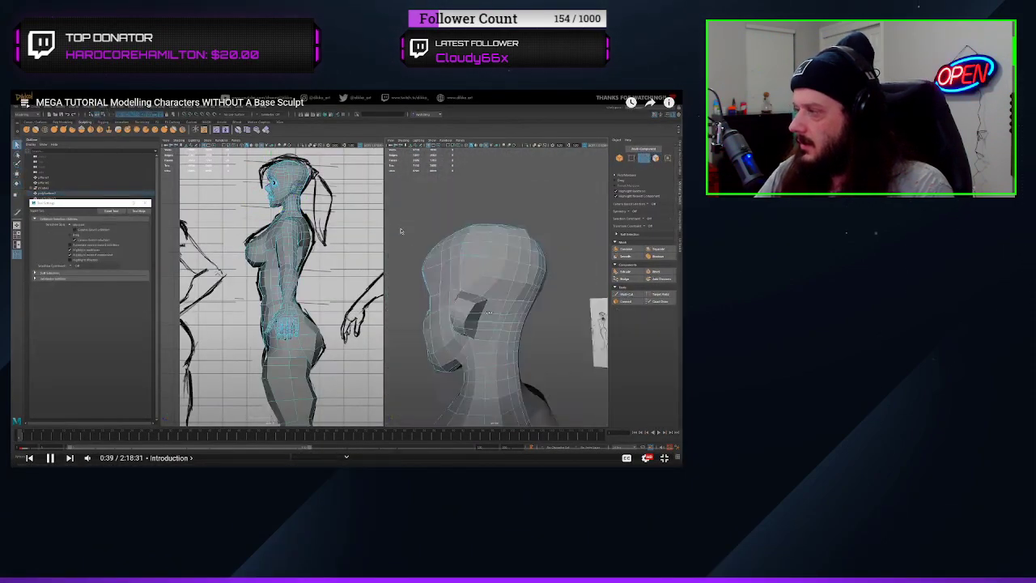
click(666, 273)
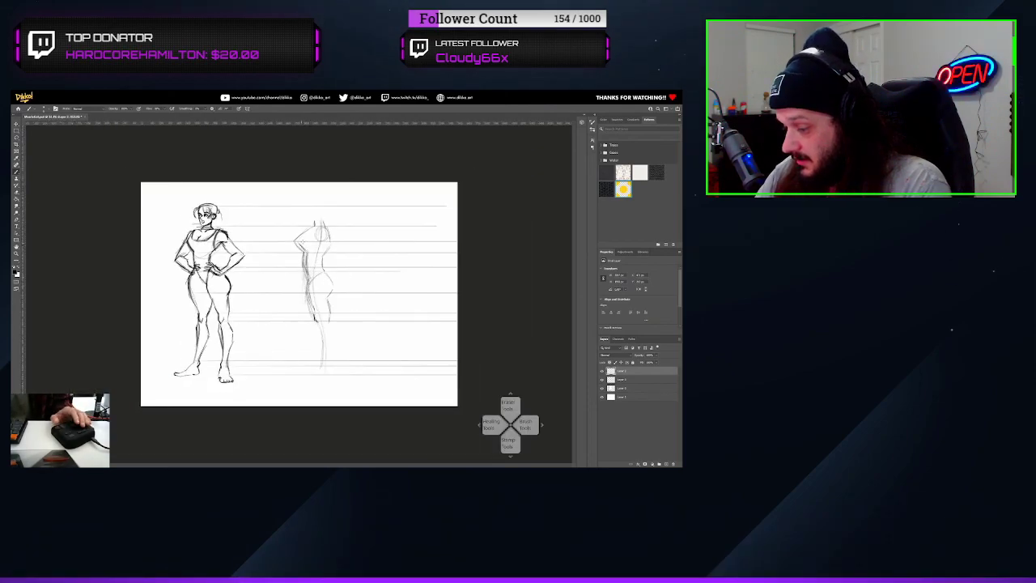
Ink the side-view figure's torso, thigh and shoulder and draw the profile head on the second layer in Photoshop
alt+scroll(314, 265, up, 3)
click(622, 380)
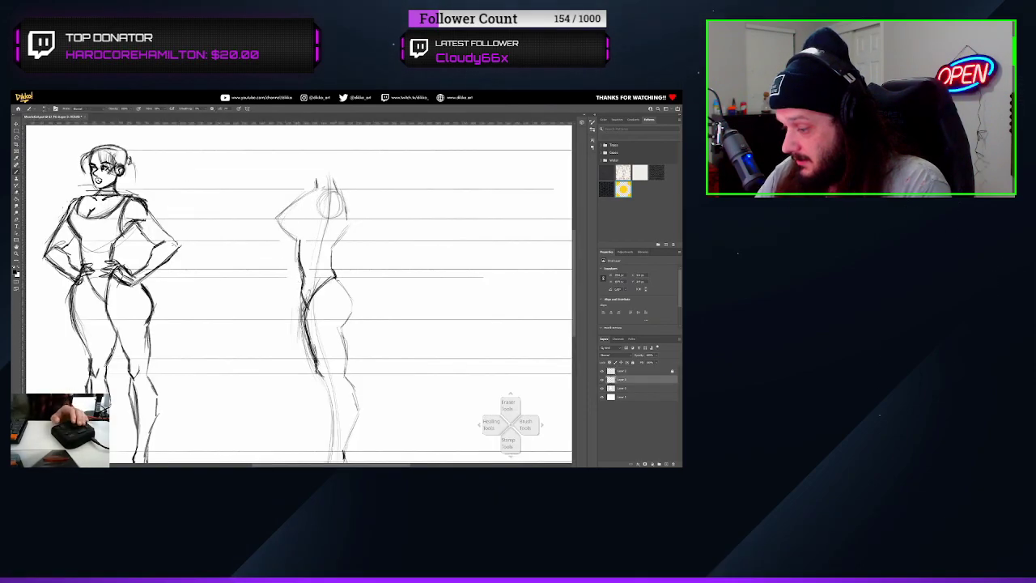
scroll(322, 243, up, 2)
drag(323, 202, 303, 219)
drag(300, 196, 333, 204)
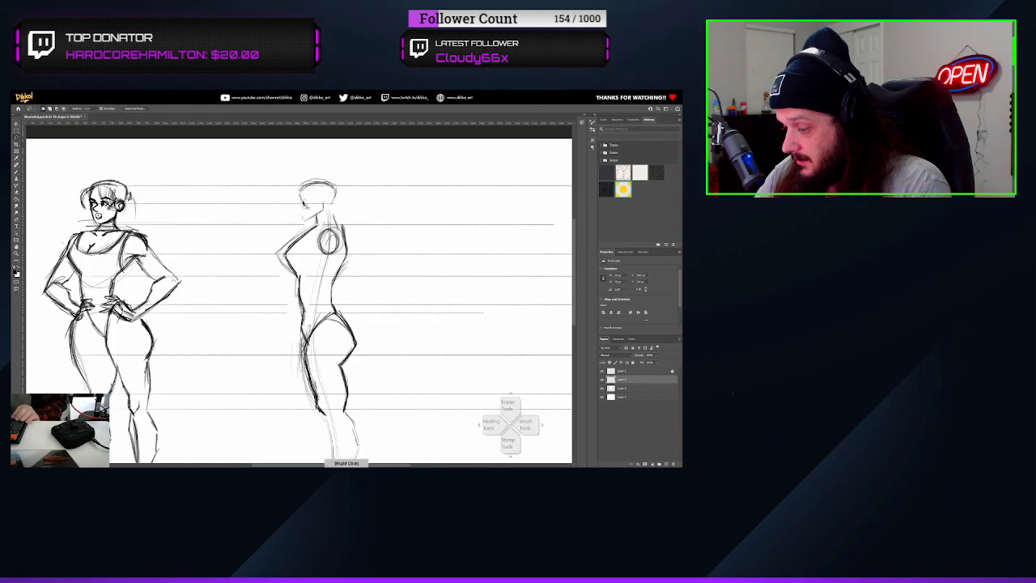
key(b)
alt+scroll(330, 203, up, 2)
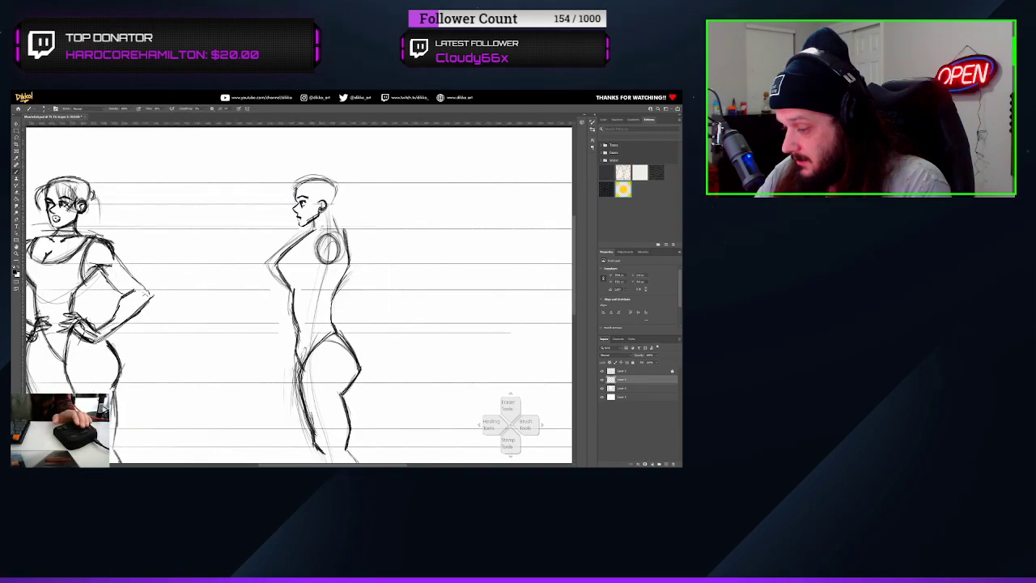
Refine the side-view figure's chest and back by erasing and redrawing the outline, and add the fringe
alt+scroll(364, 237, down, 1)
key(e)
mouse_move(356, 279)
mouse_down()
mouse_move(347, 236)
mouse_move(336, 301)
mouse_up()
key(b)
key(e)
drag(279, 241, 294, 290)
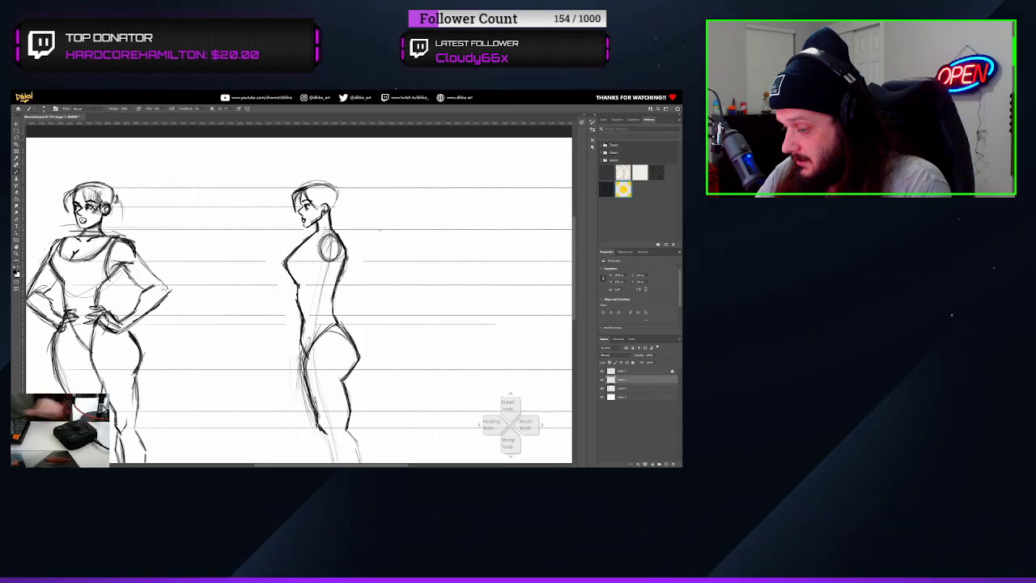
Add the ponytail and foot to the side-view figure, undoing the unwanted strokes
alt+scroll(324, 284, down, 2)
key(ctrl+z)
key(ctrl+z)
key(ctrl+z)
key(ctrl+z)
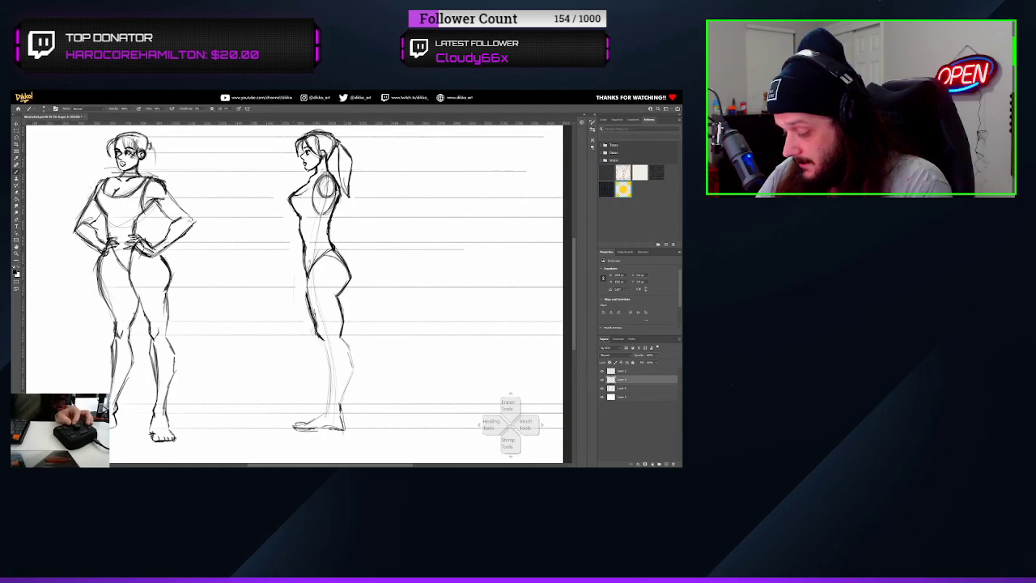
Clean up rough lines beside the side-view hips on the third layer and reselect the second layer
alt+scroll(307, 291, down, 8)
ctrl+click(639, 387)
ctrl+drag(309, 279, 281, 276)
click(639, 380)
alt+scroll(277, 271, up, 12)
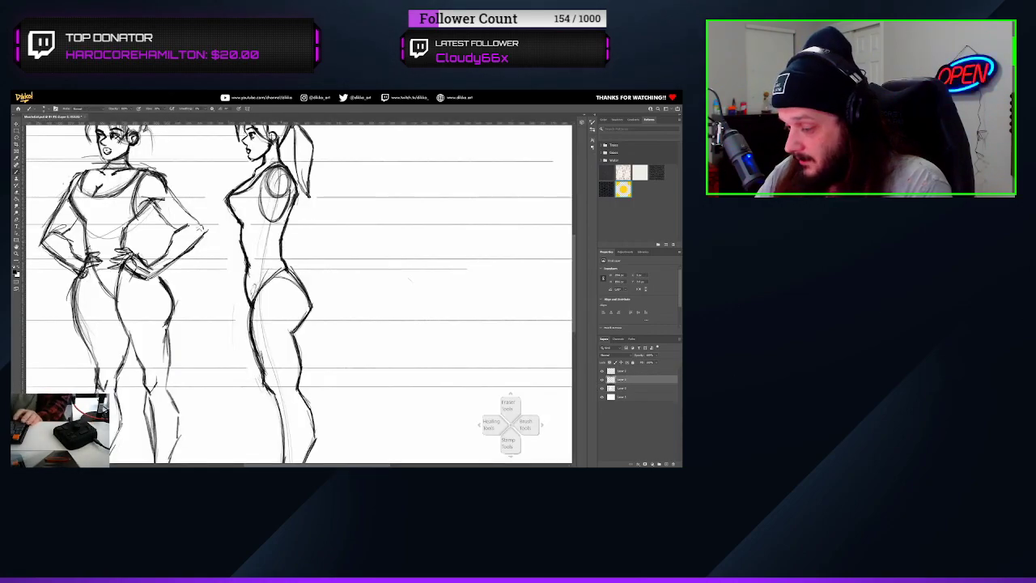
Outline the side-view figure's upper arm and shade the shoulder circle with hatching
drag(274, 171, 280, 219)
alt+scroll(245, 248, down, 8)
alt+scroll(299, 293, up, 2)
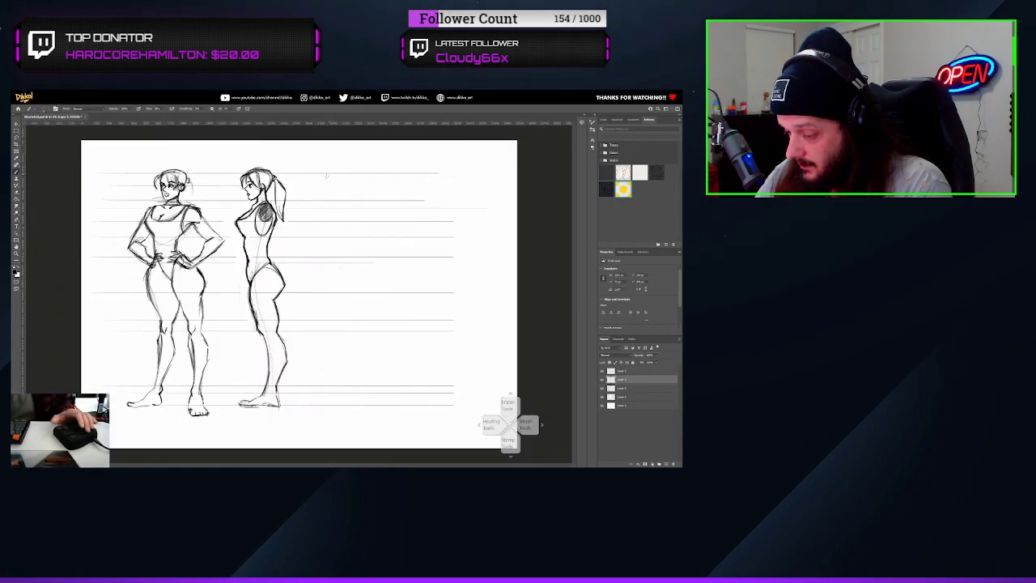
Sketch a front-view figure beside the side view, with a centre line, head, shoulders, waist, hips and thighs
mouse_move(369, 171)
mouse_down()
mouse_move(366, 200)
mouse_move(344, 210)
mouse_move(370, 236)
mouse_up()
drag(359, 237, 359, 257)
mouse_move(358, 258)
mouse_down()
mouse_move(340, 291)
mouse_move(405, 292)
mouse_up()
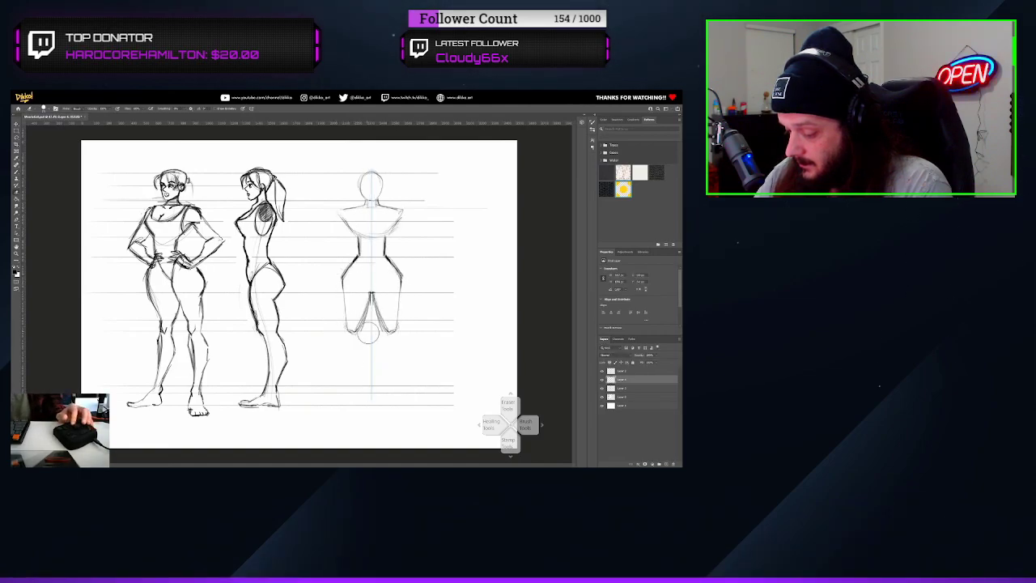
Draw the front-view figure's arms, knees and lower legs, undoing the first leg stroke
drag(347, 330, 353, 390)
key(ctrl+z)
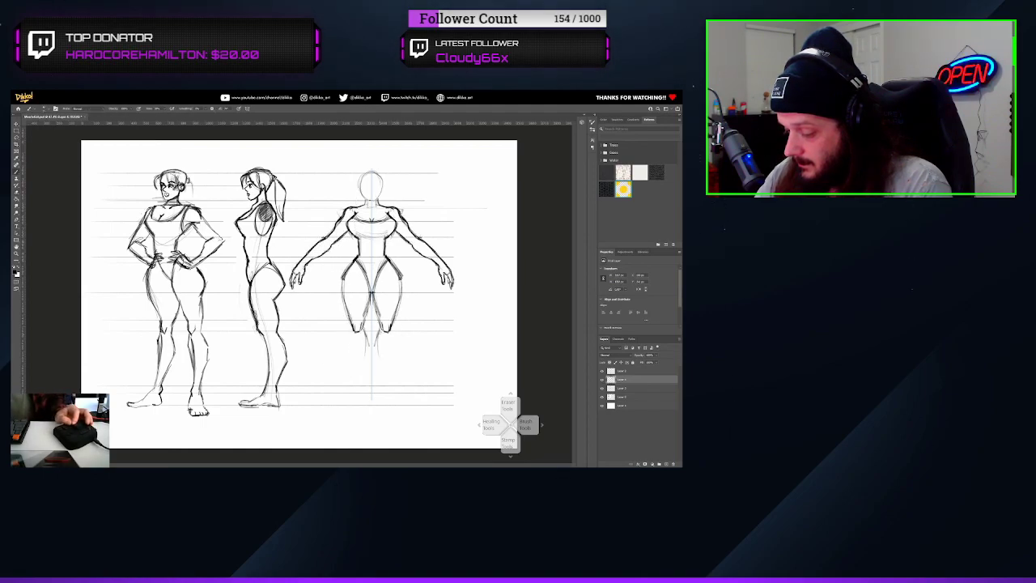
drag(351, 327, 367, 383)
drag(371, 295, 363, 326)
Scale both arms of the front-view figure down slightly with Free Transform and clear the selection
key(ctrl+t)
drag(290, 292, 294, 289)
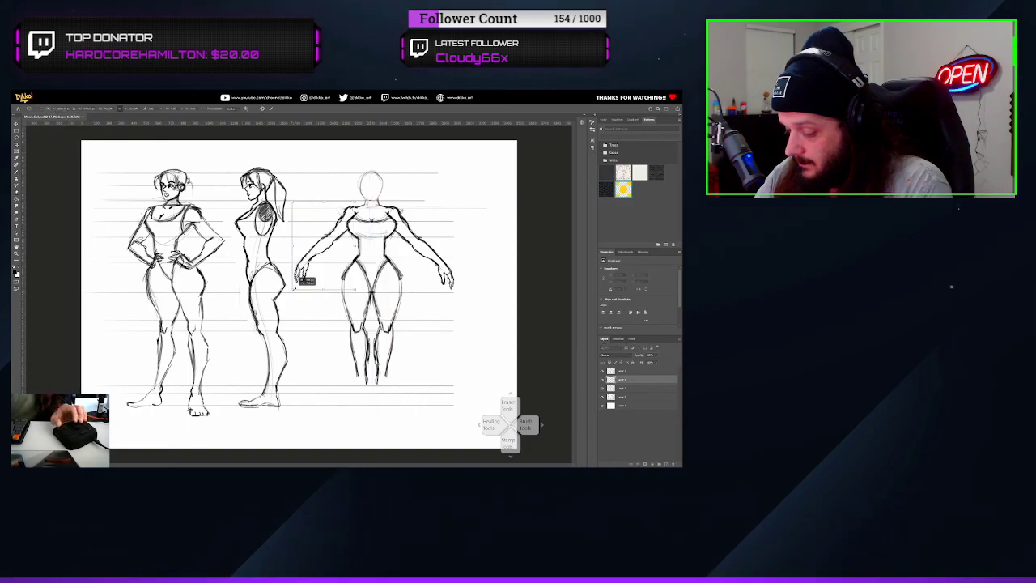
key(Return)
right_click(414, 232)
drag(393, 199, 458, 288)
click(429, 294)
key(Return)
key(ctrl+d)
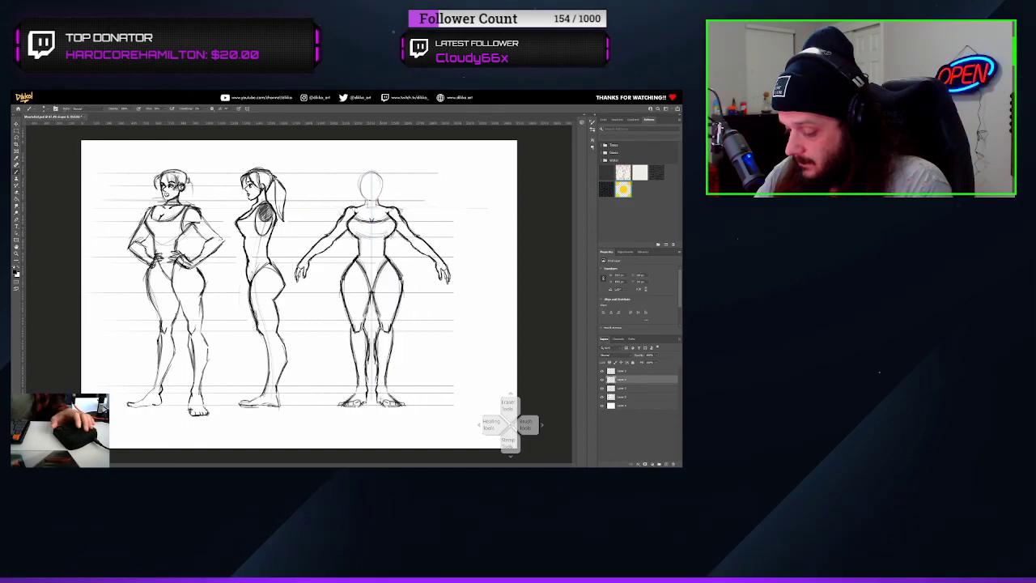
Draw the front-view figure's face, ears and hair, erasing the rough head outline
alt+scroll(384, 162, up, 3)
click(346, 212)
alt+scroll(391, 177, up, 1)
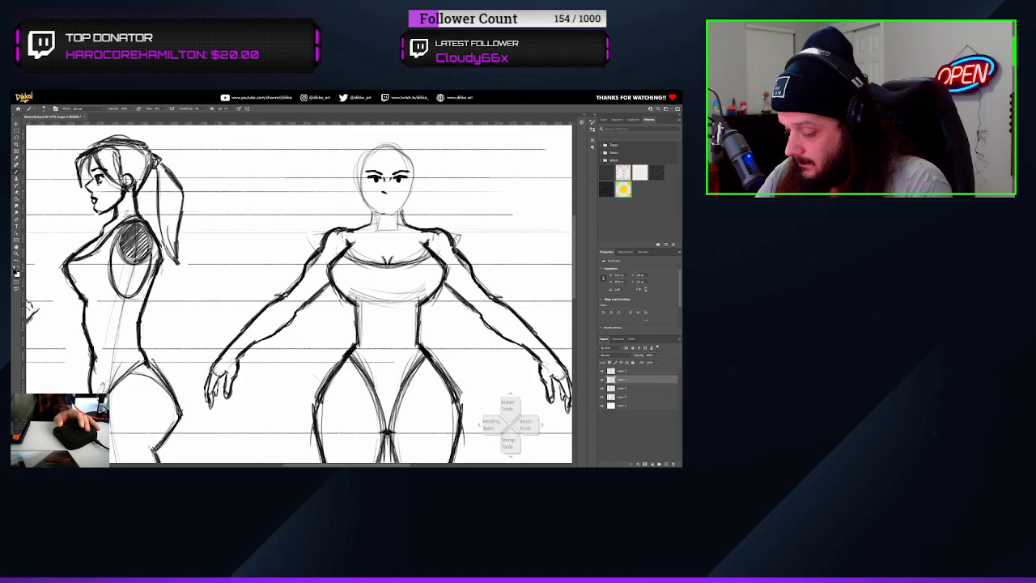
mouse_move(394, 183)
mouse_down()
mouse_move(410, 203)
mouse_move(443, 196)
mouse_up()
scroll(405, 202, left, 2)
key(e)
drag(418, 144, 443, 176)
scroll(418, 186, right, 2)
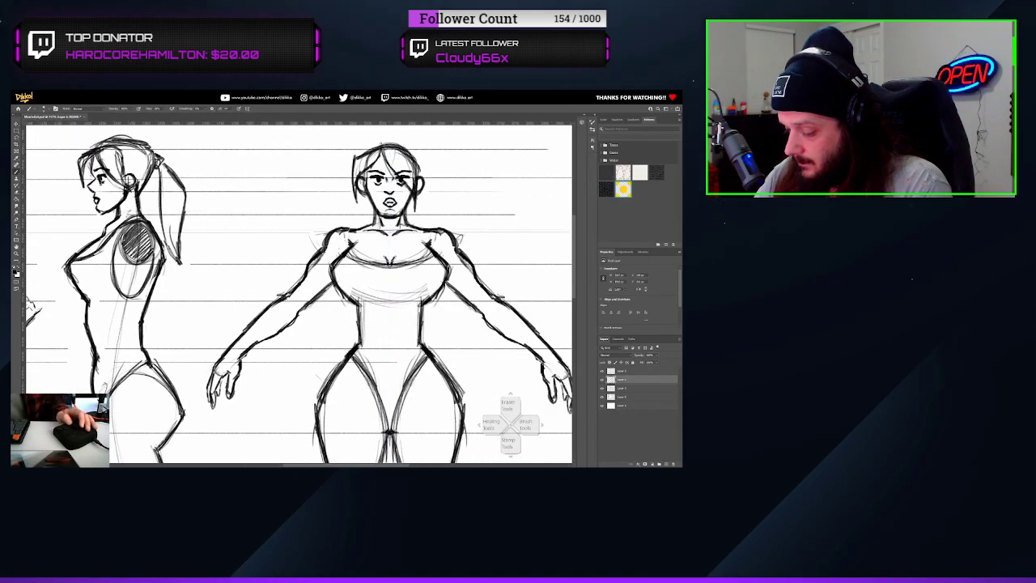
Add shading strokes to the front-view figure's chest and tidy the guide-line ends beside the figure
drag(407, 276, 381, 289)
alt+scroll(381, 259, down, 8)
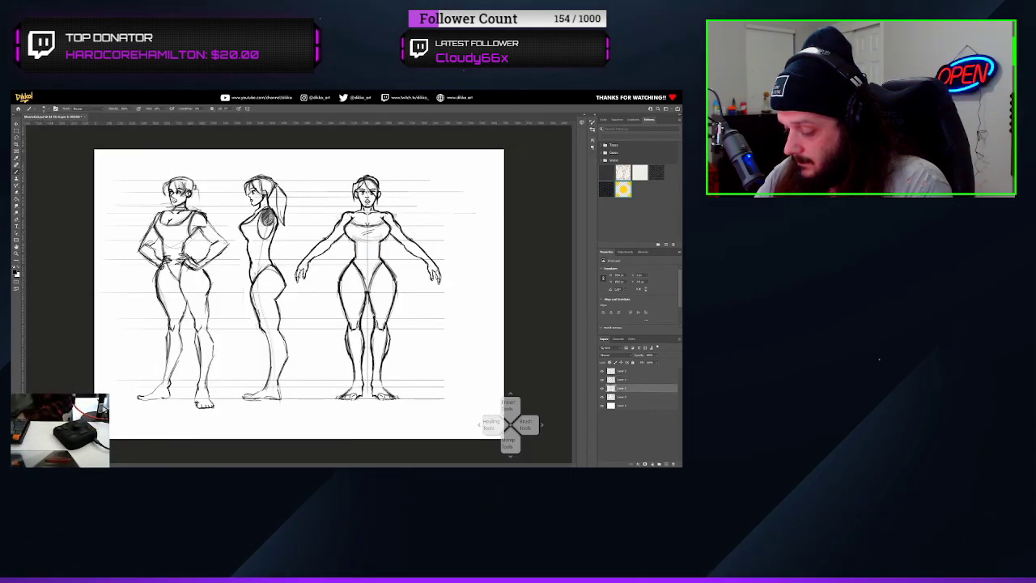
drag(450, 333, 454, 381)
click(627, 396)
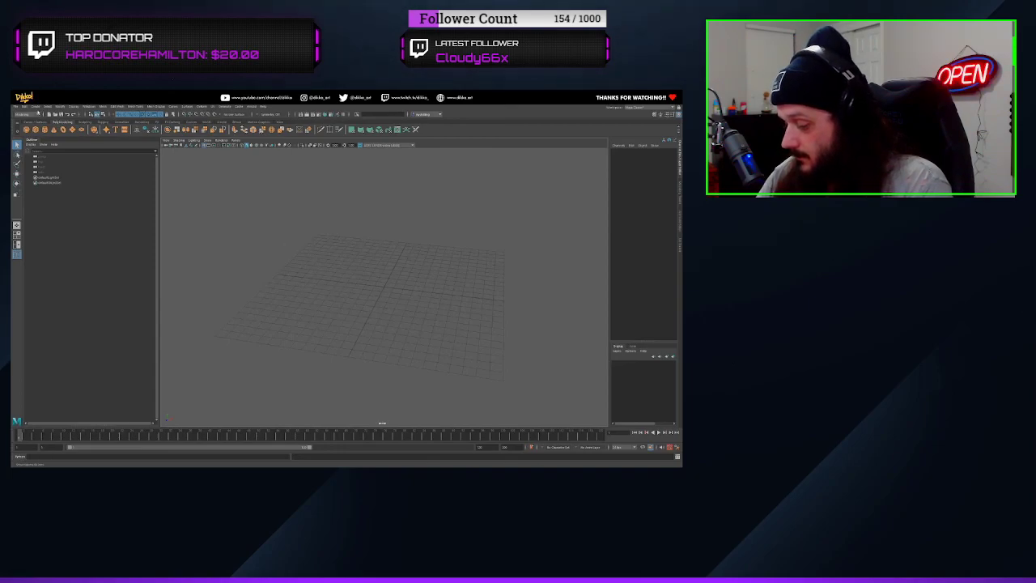
Switch to Maya and set the current project to the character's project folder
click(15, 107)
click(31, 263)
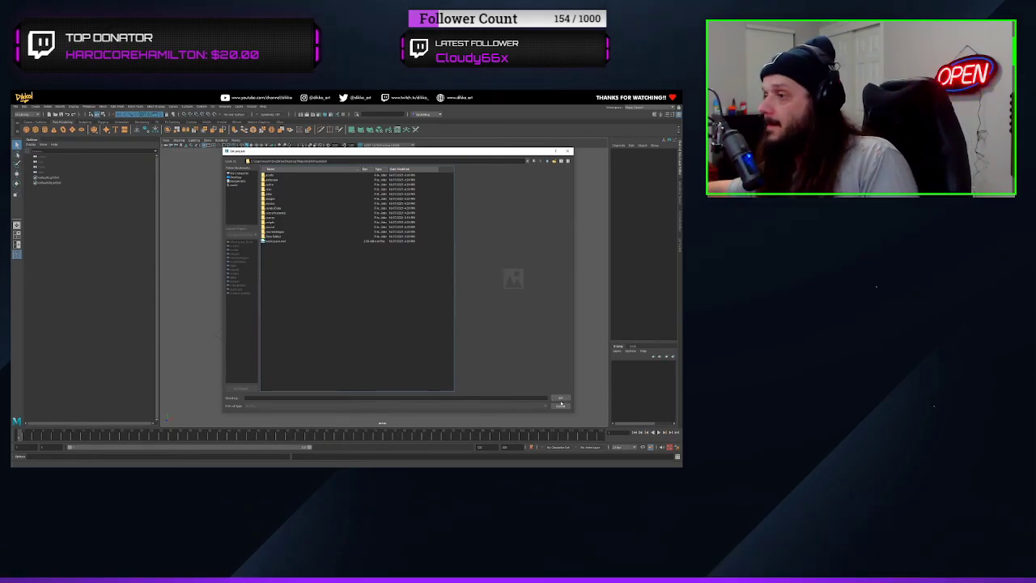
click(561, 399)
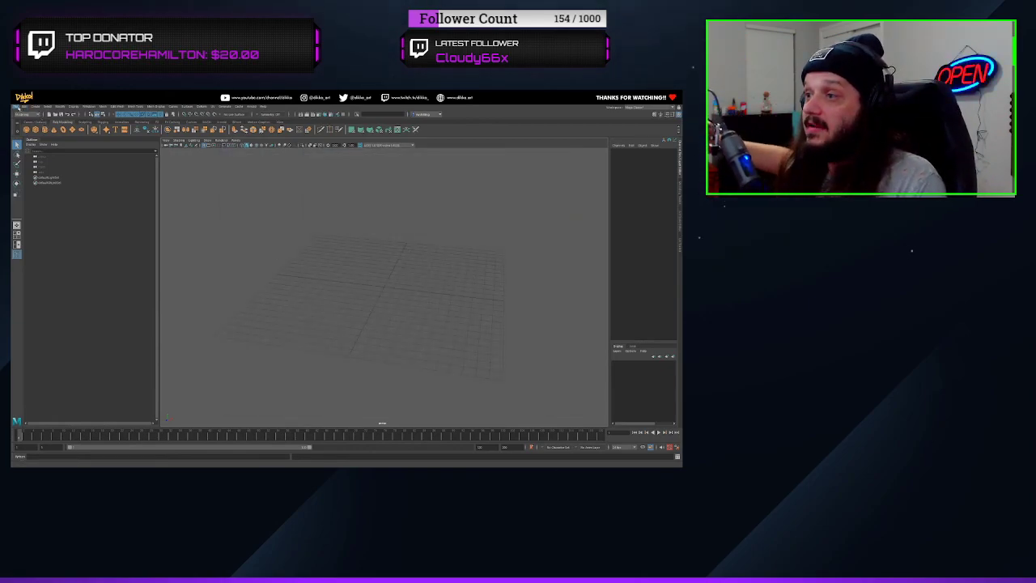
Watch the scene set-up part of the YouTube tutorial on modelling characters without a base sculpt, pausing after the plane's material assignment
click(665, 274)
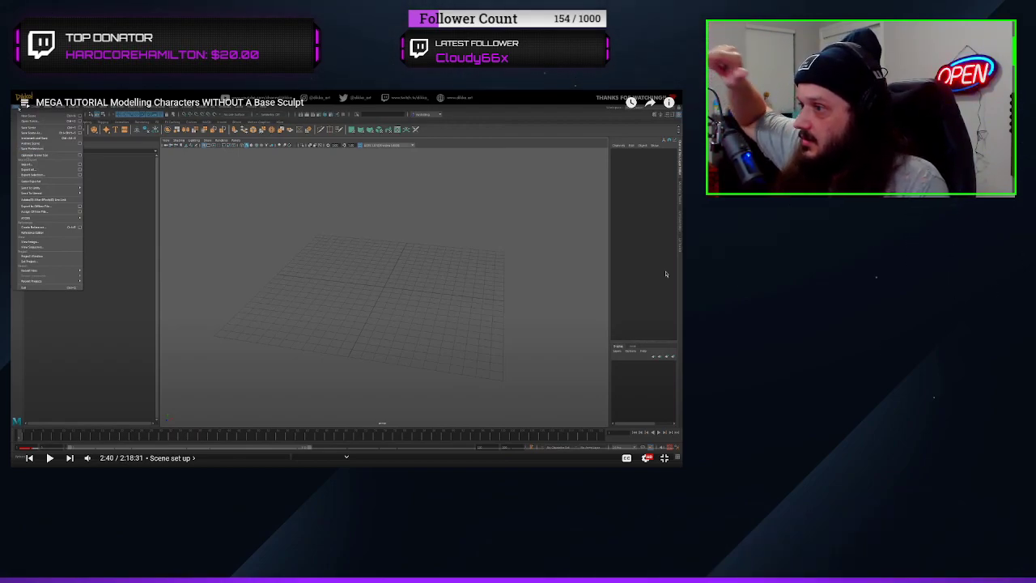
click(666, 273)
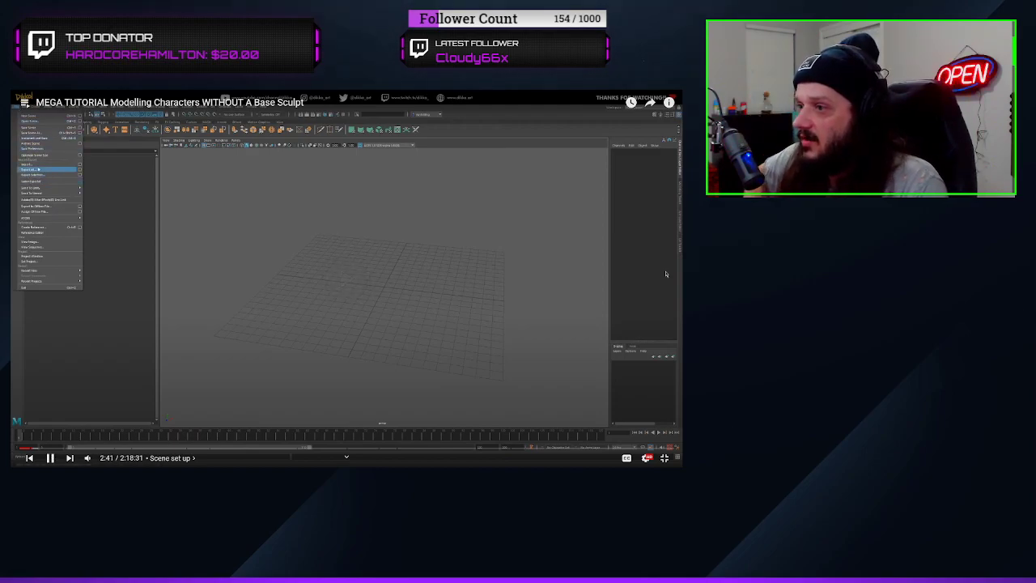
click(665, 273)
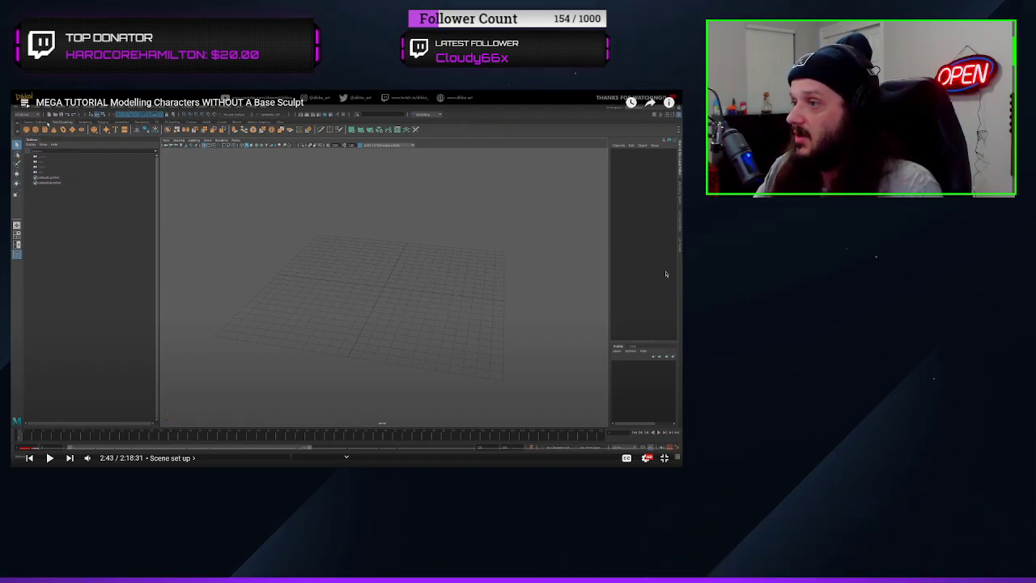
click(666, 274)
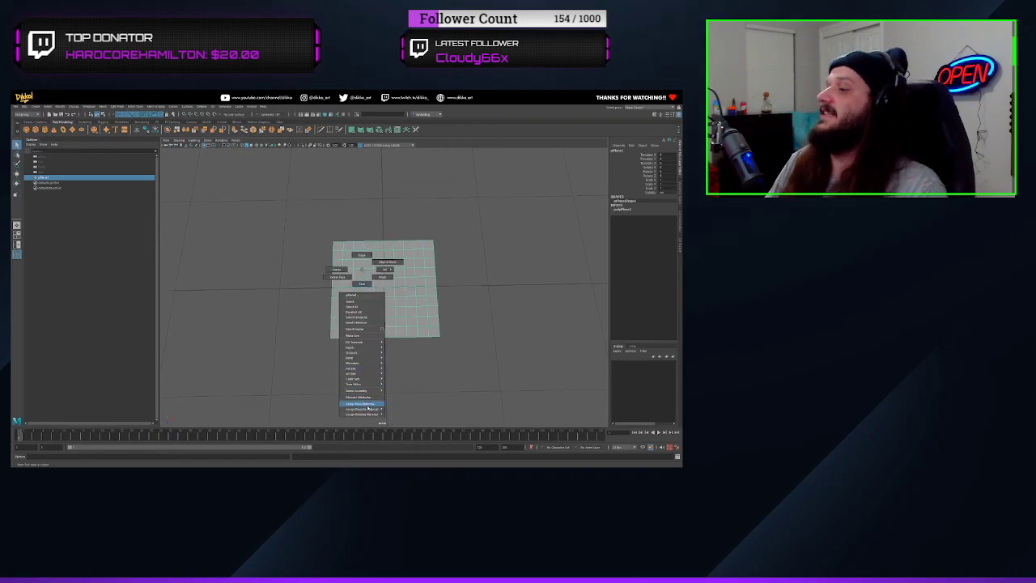
click(665, 273)
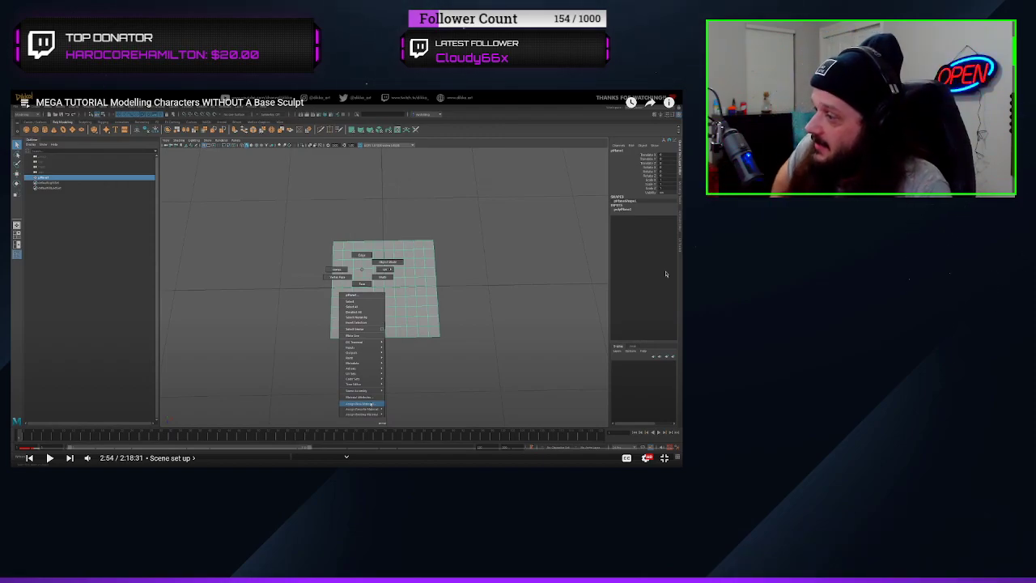
click(666, 274)
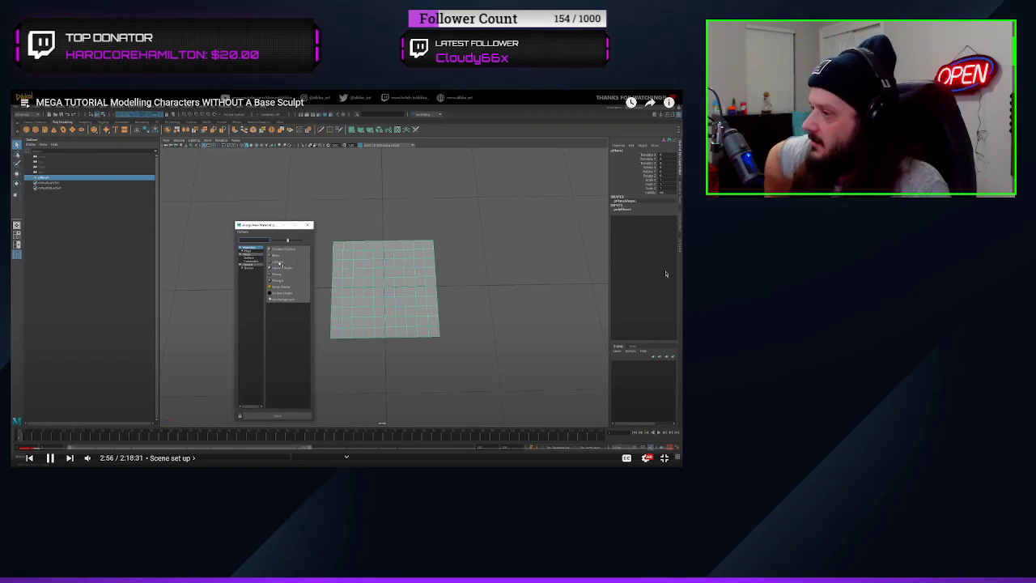
click(665, 274)
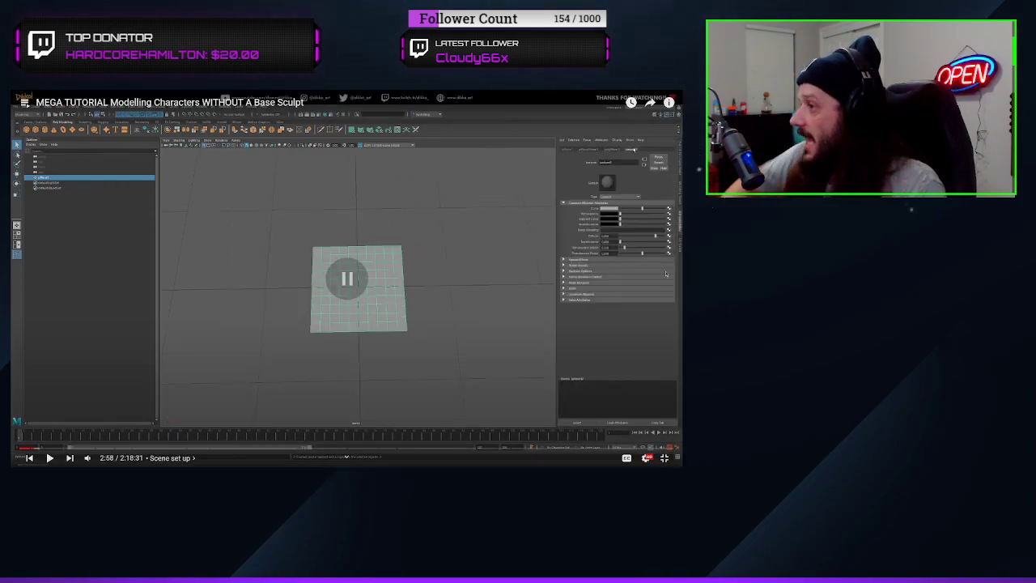
Exit the tutorial video's full-screen view and close the browser window
click(664, 457)
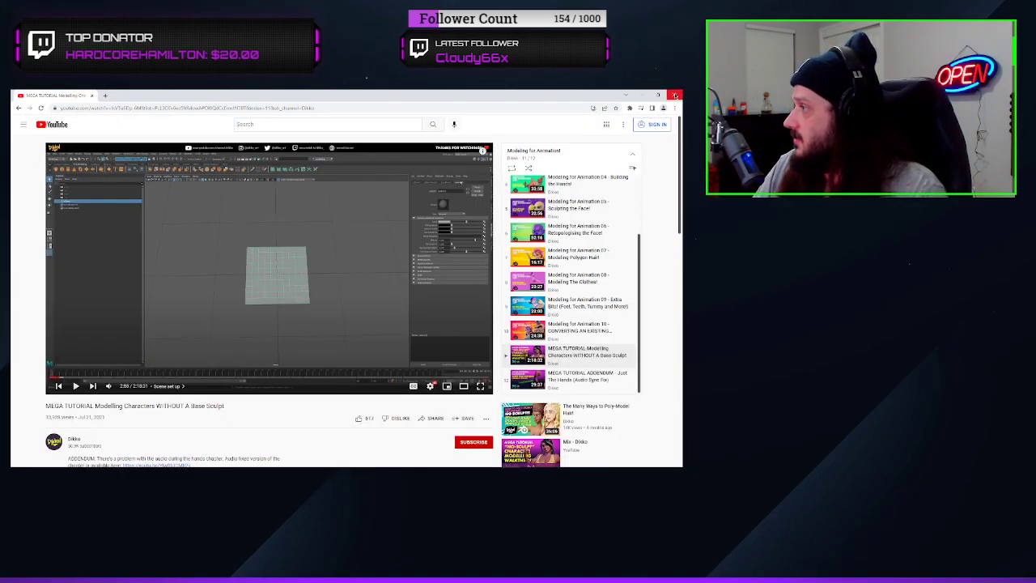
click(673, 95)
right_click(215, 262)
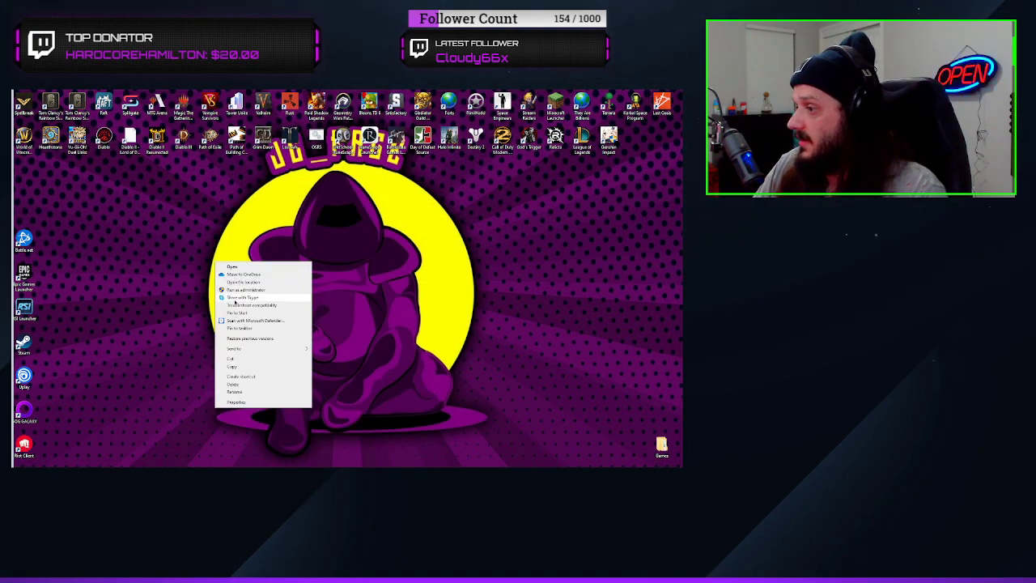
right_click(134, 191)
click(158, 211)
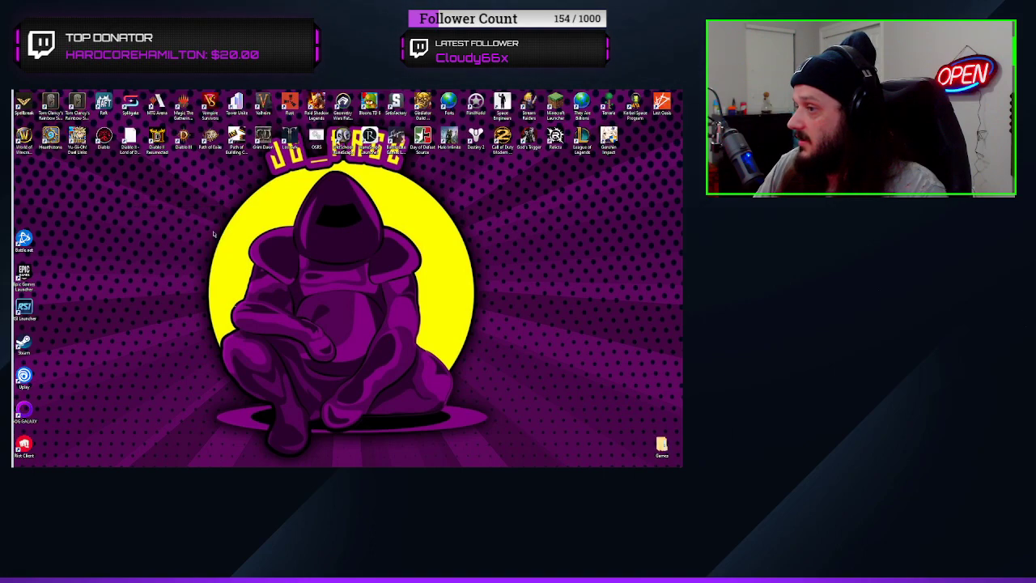
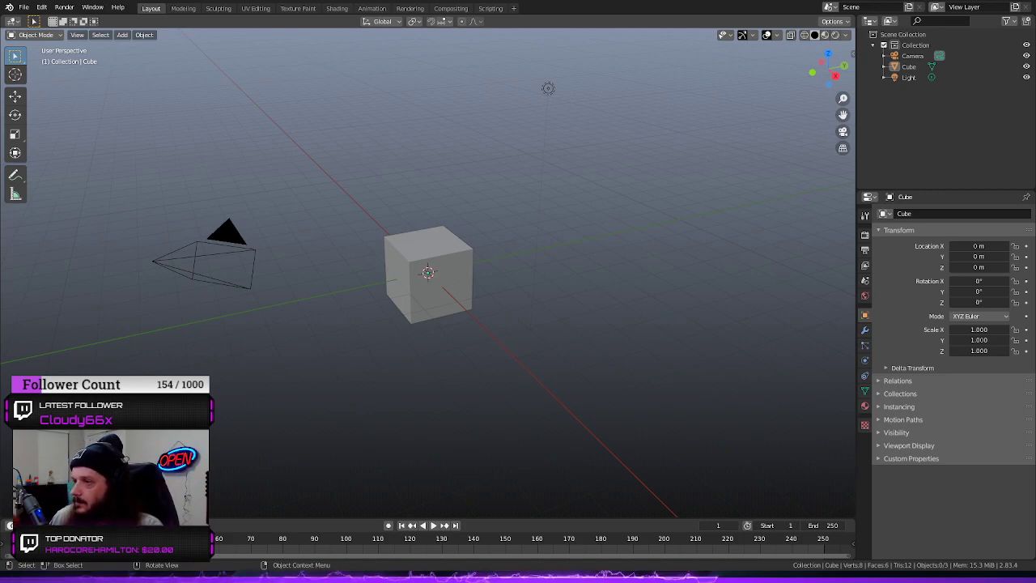
Switch to Blender and open the saved scene that holds the character's reference images and torso mesh
click(24, 8)
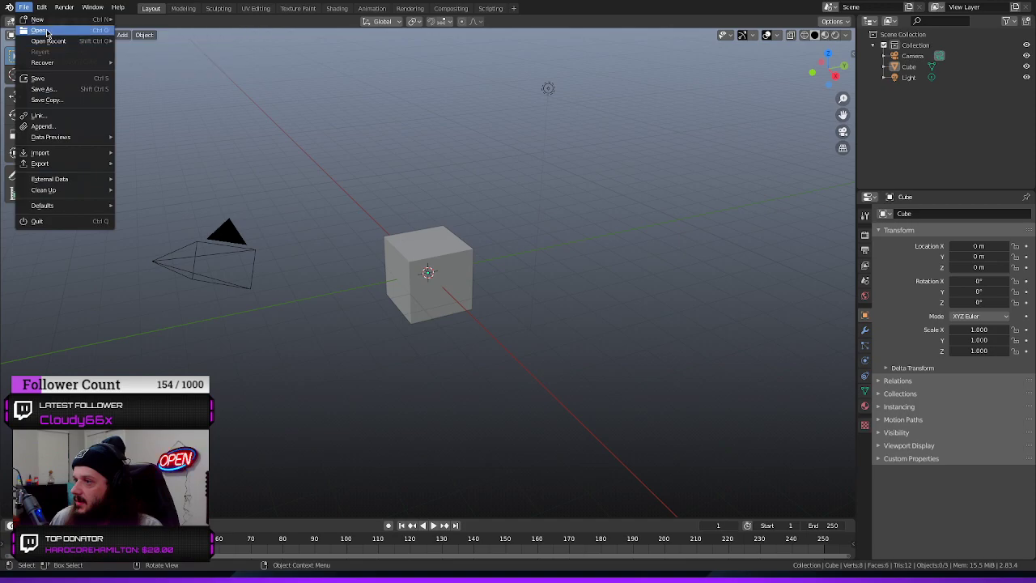
click(47, 31)
click(537, 304)
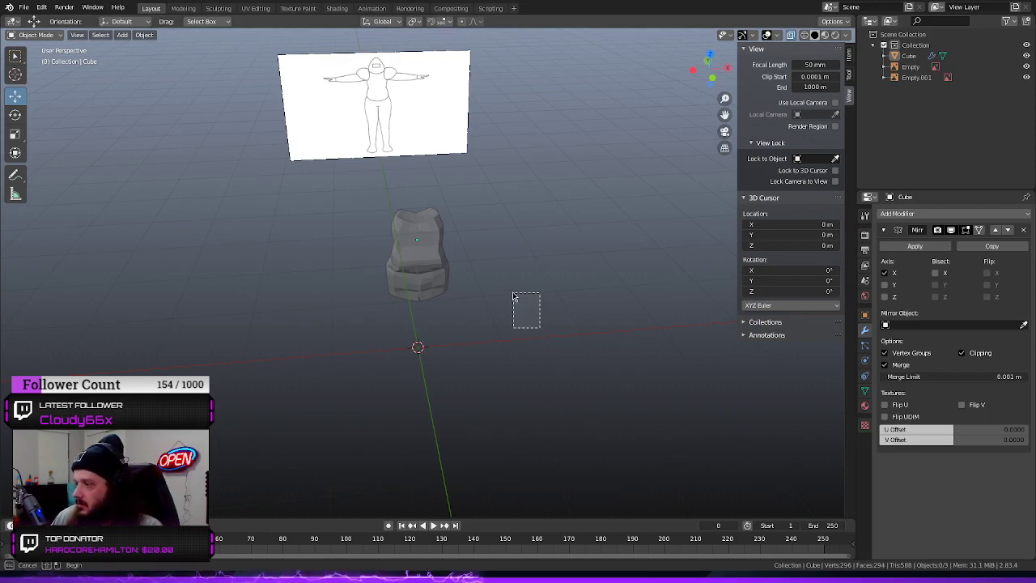
Delete the old torso mesh from the scene, keeping only the two reference image empties
middle_drag(527, 291, 421, 284)
scroll(544, 299, up, 4)
click(403, 275)
key(Delete)
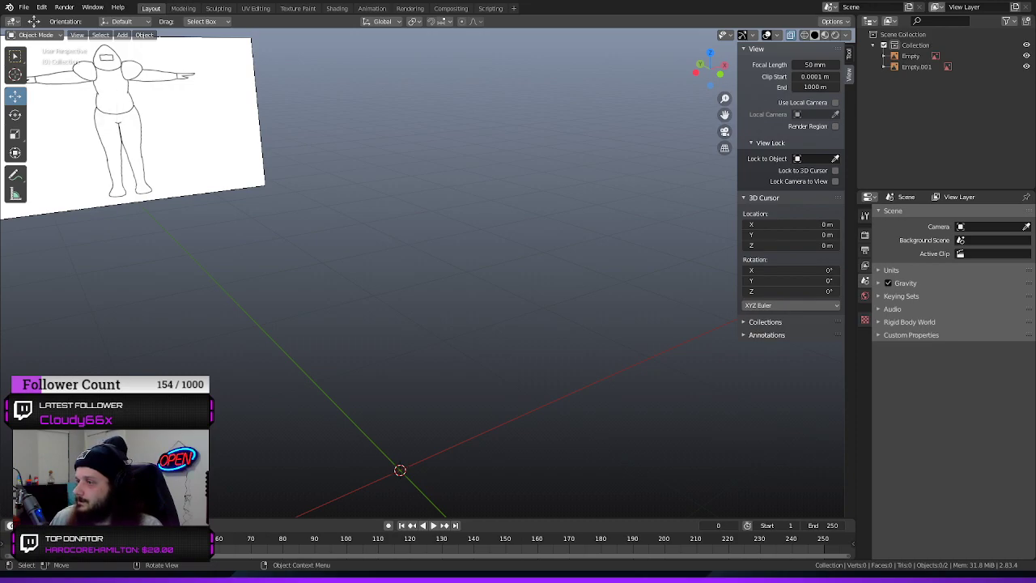
Add a new cube mesh at the world origin, working in the front orthographic view of the character reference
middle_drag(583, 340, 494, 324)
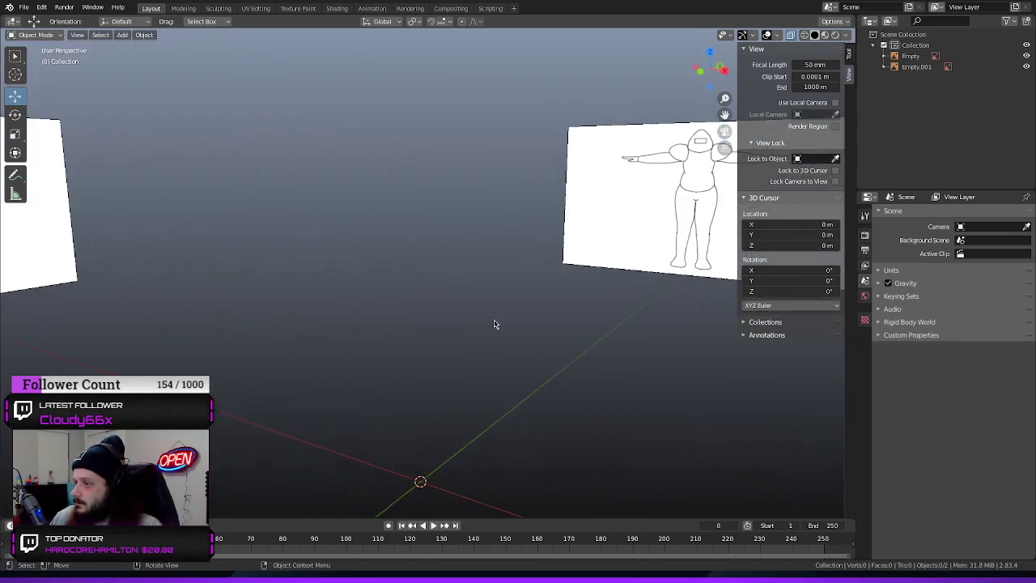
key(KP_1)
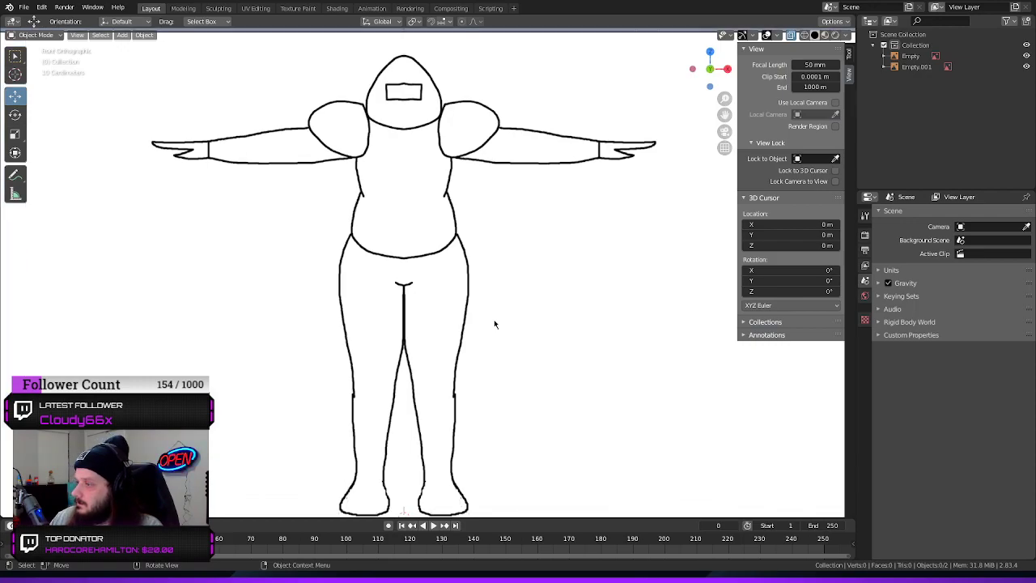
scroll(495, 324, down, 4)
scroll(453, 282, up, 4)
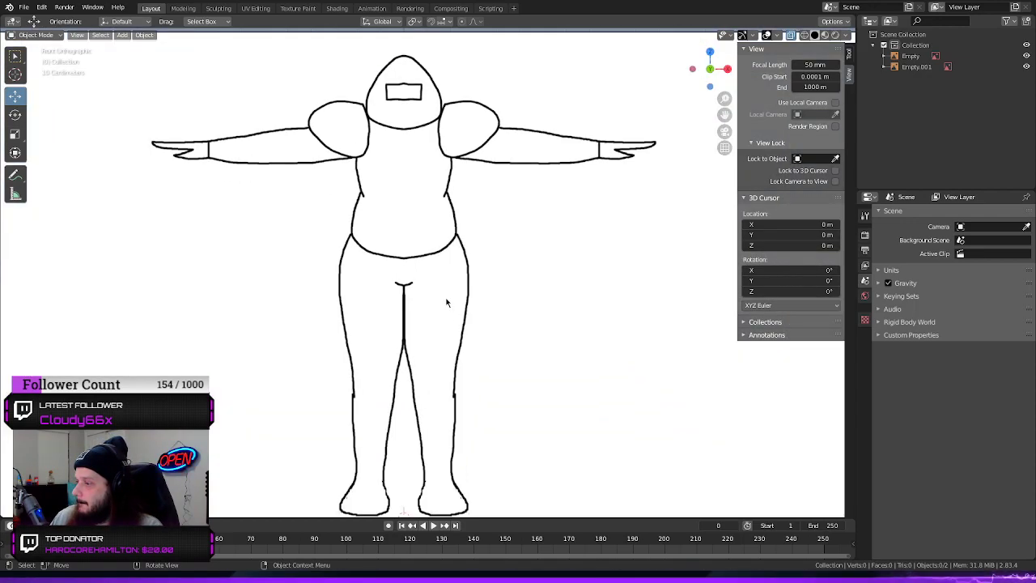
scroll(447, 300, down, 1)
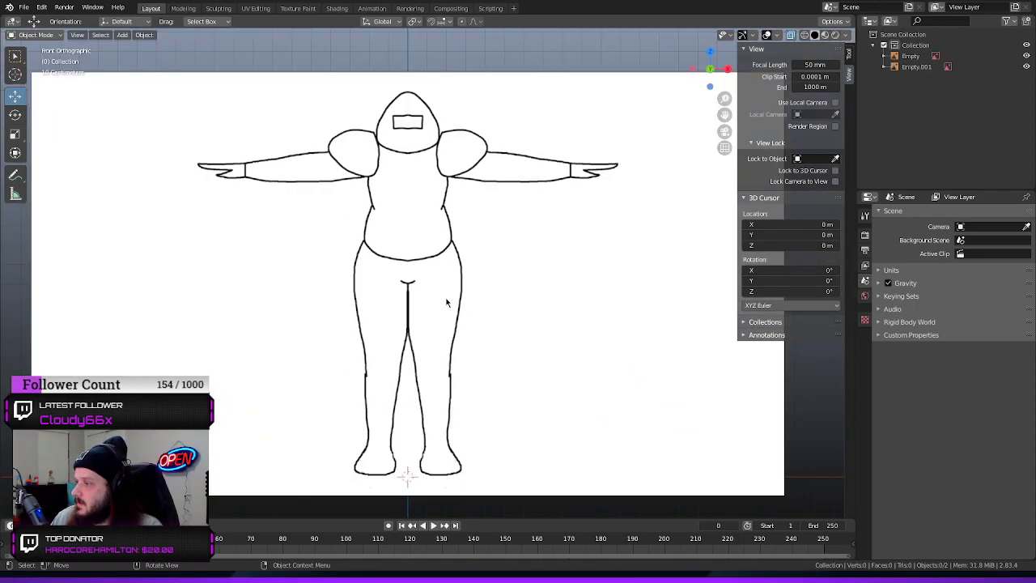
click(122, 35)
mouse_move(144, 58)
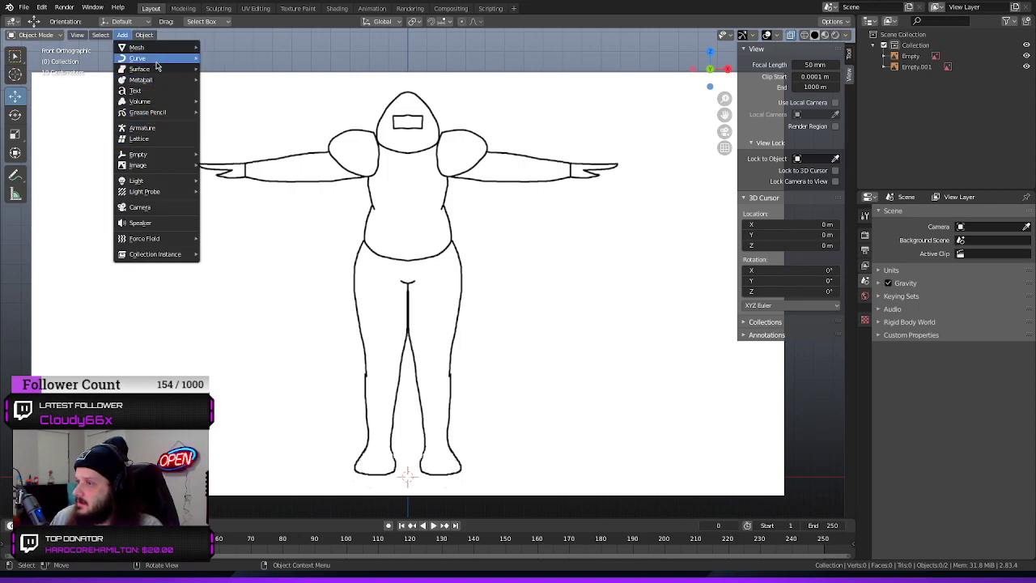
click(232, 59)
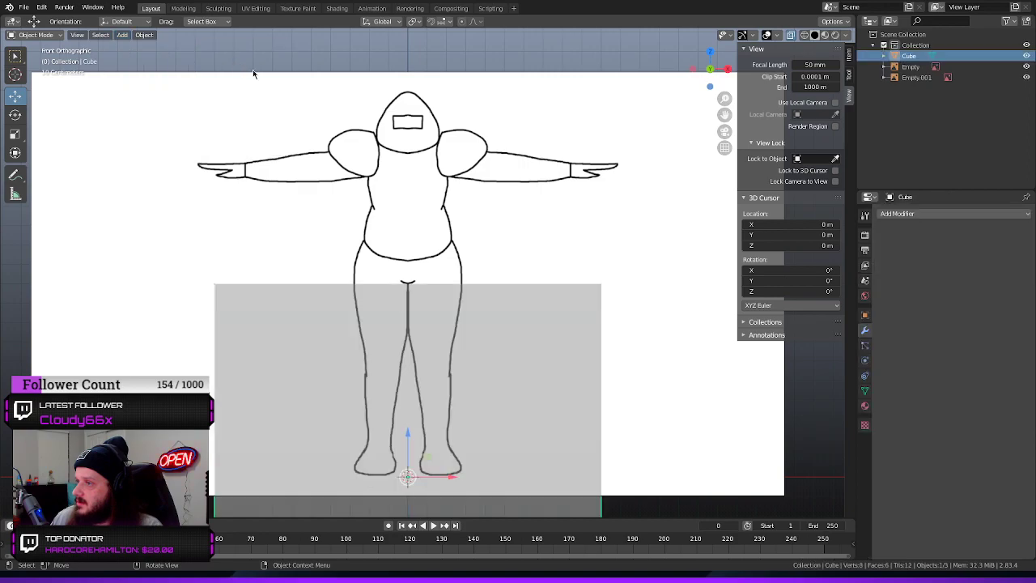
Raise the cube about 1 m along Z so its base meets the feet, and compare it with the side and front references
key(g)
key(z)
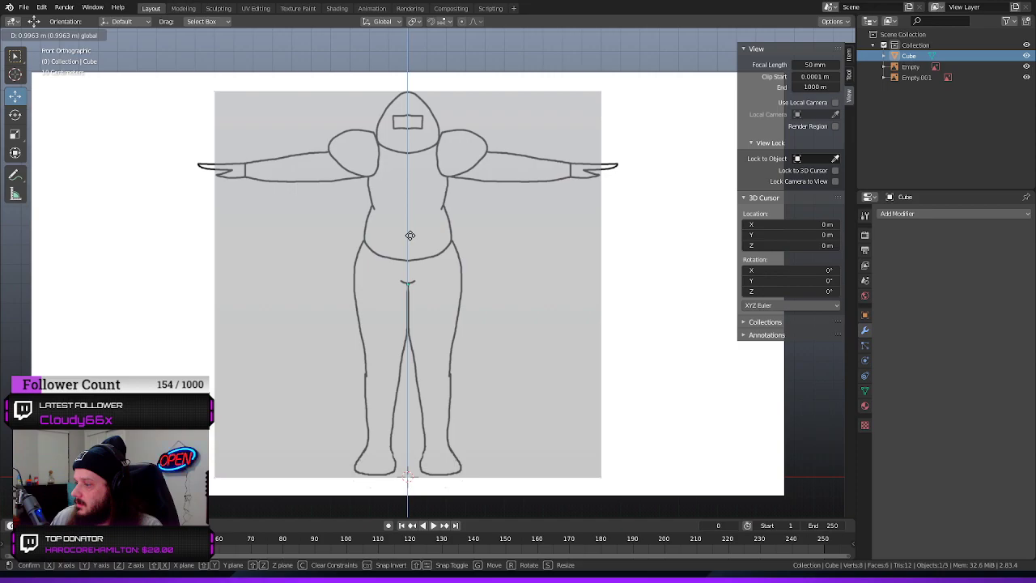
click(413, 234)
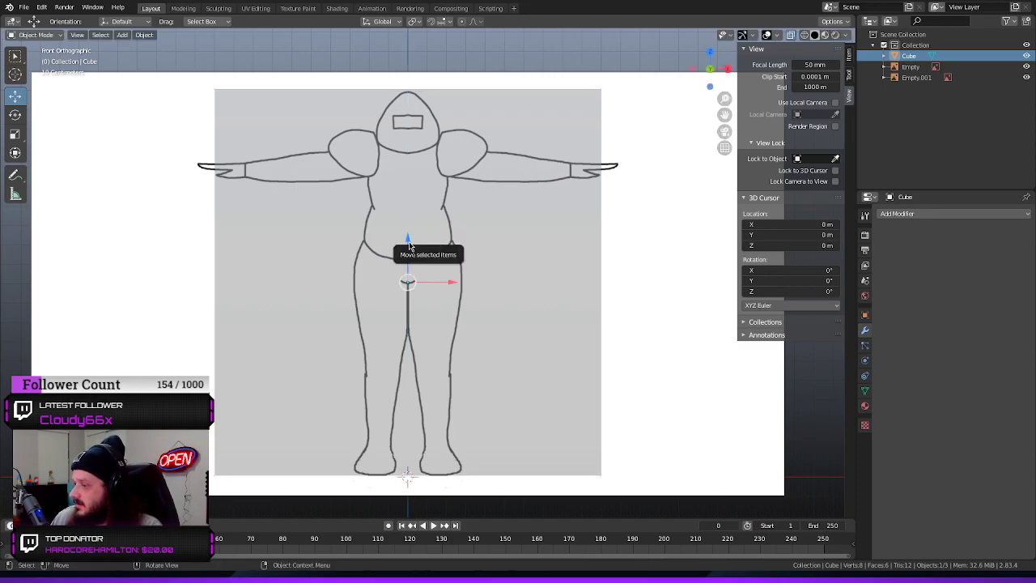
click(409, 245)
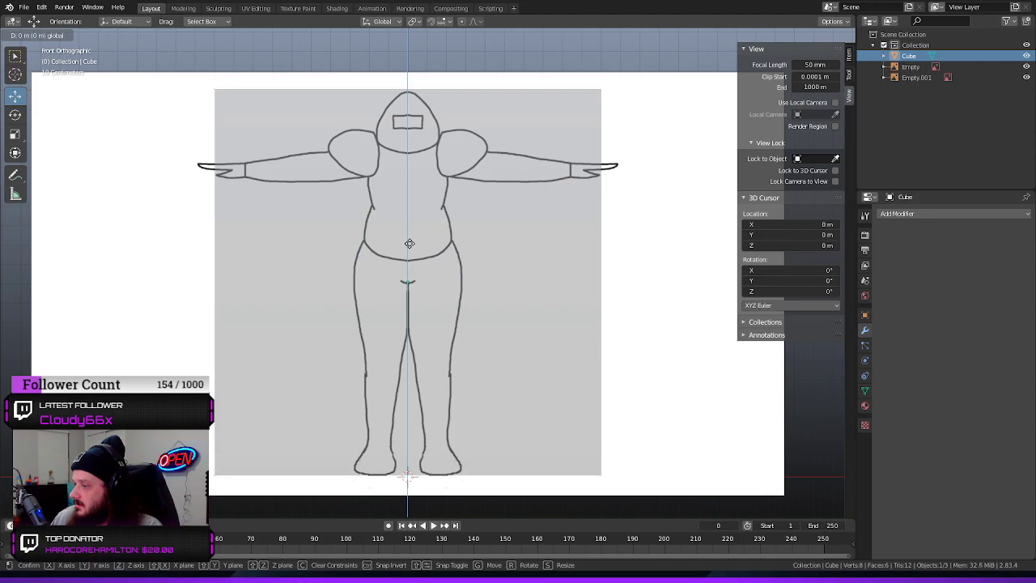
key(KP_2)
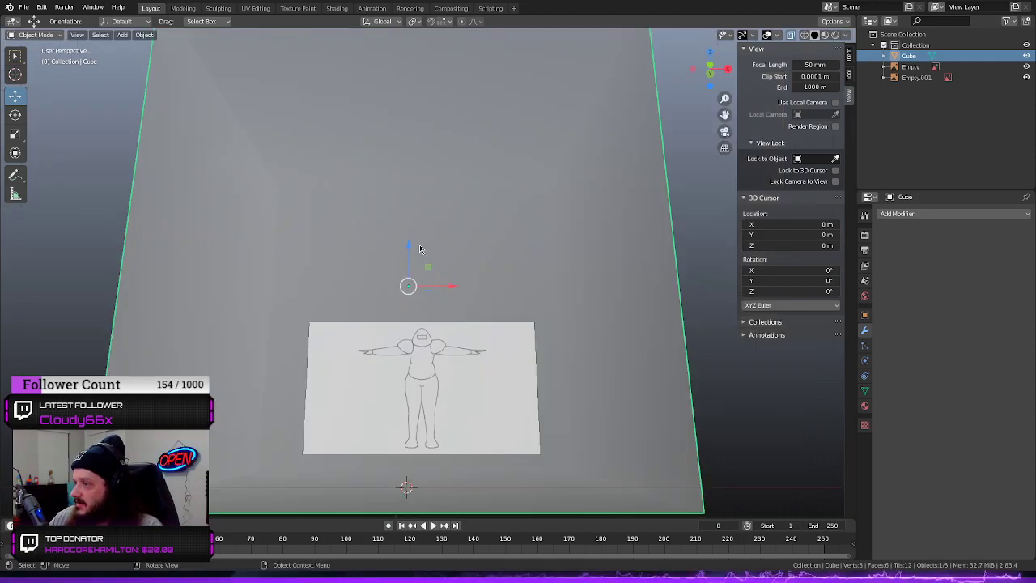
key(KP_3)
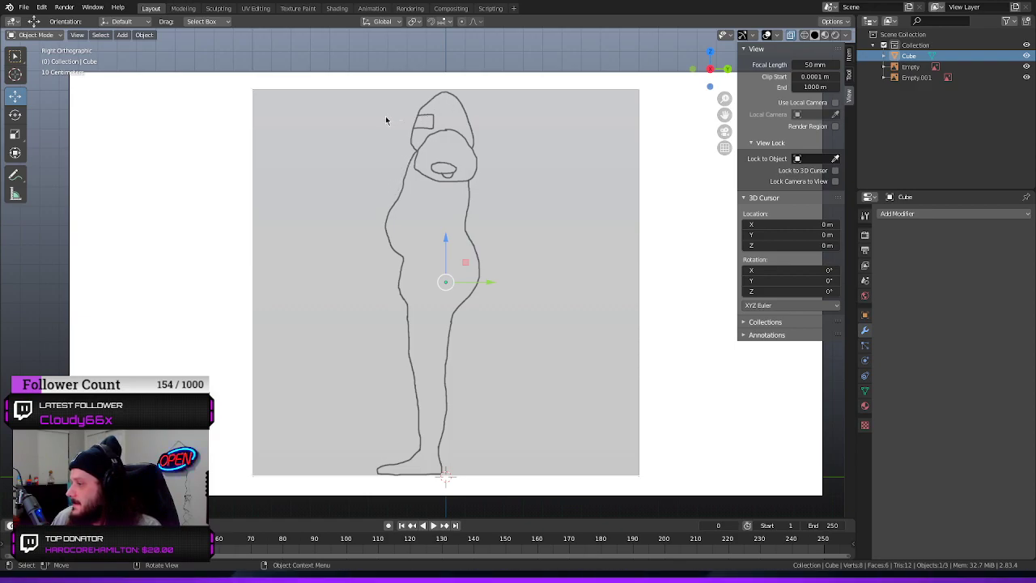
key(KP_1)
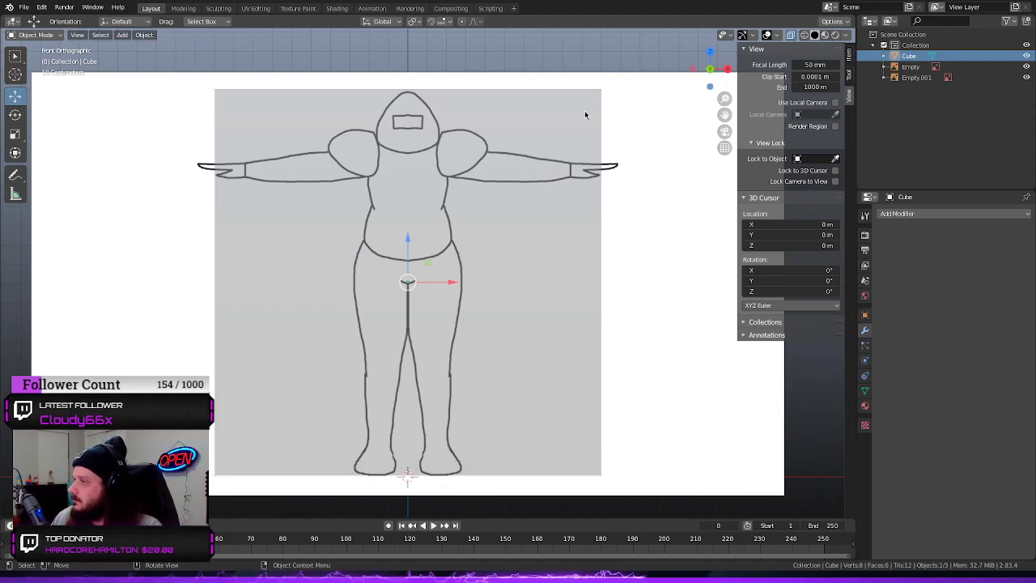
Show the restriction toggles in the Outliner and make both reference image empties, Empty and Empty.001, unselectable
click(438, 180)
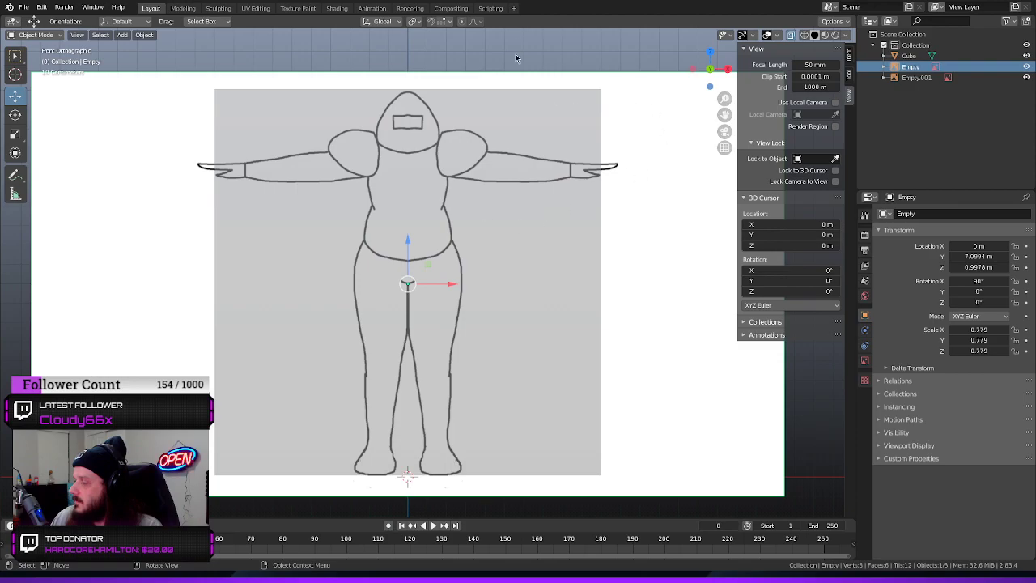
middle_drag(680, 170, 598, 94)
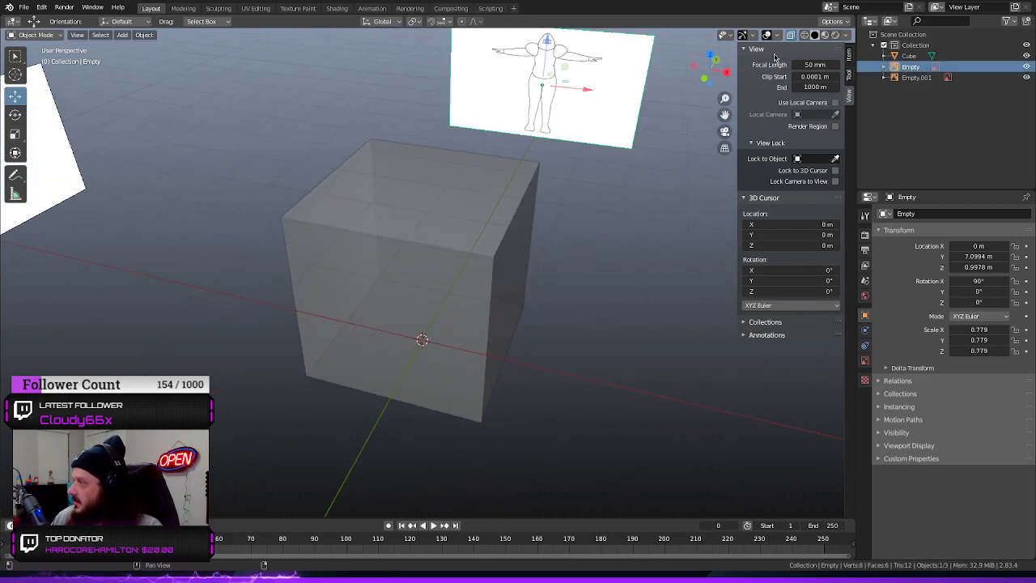
click(1008, 22)
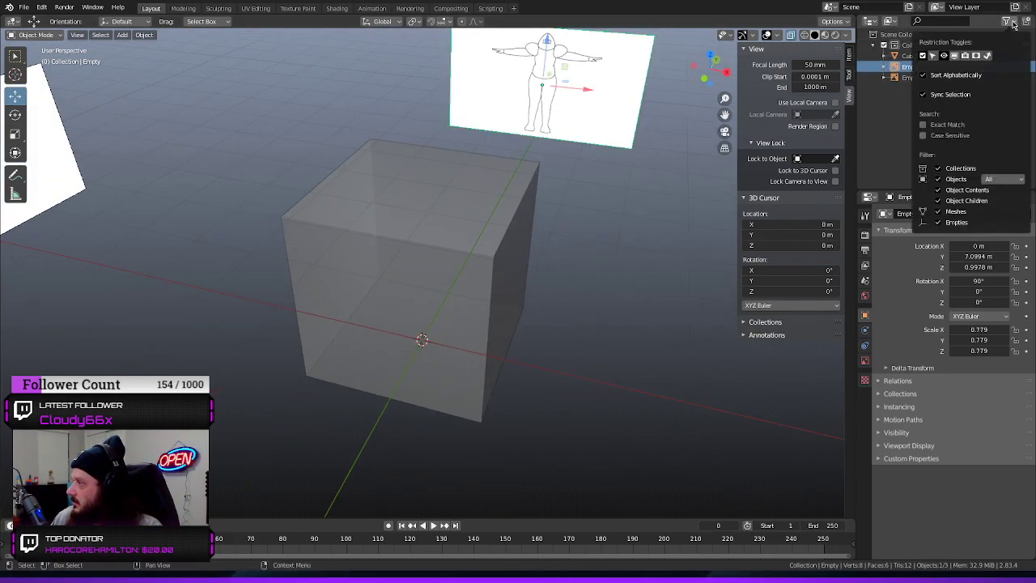
click(989, 56)
click(913, 68)
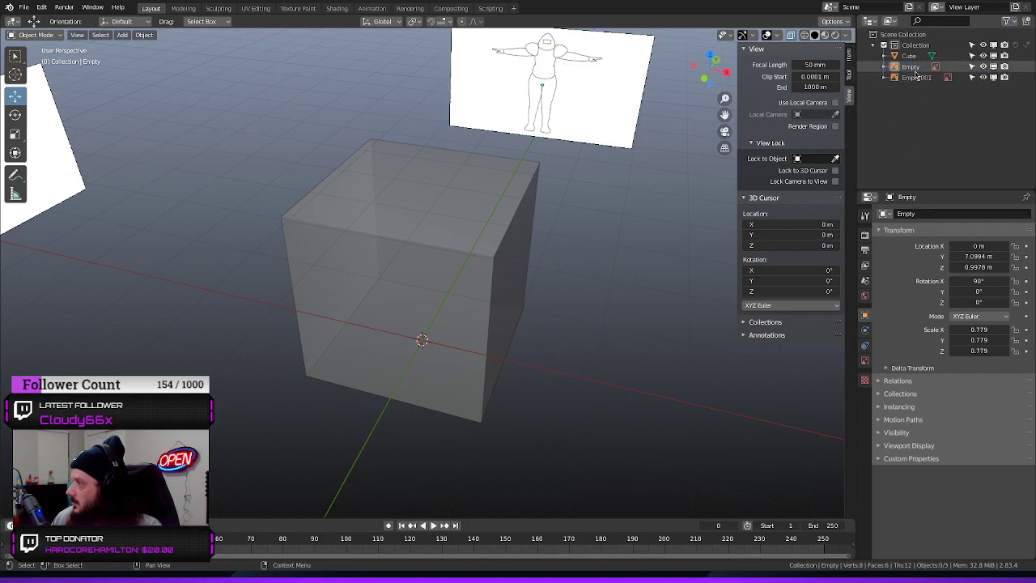
click(912, 69)
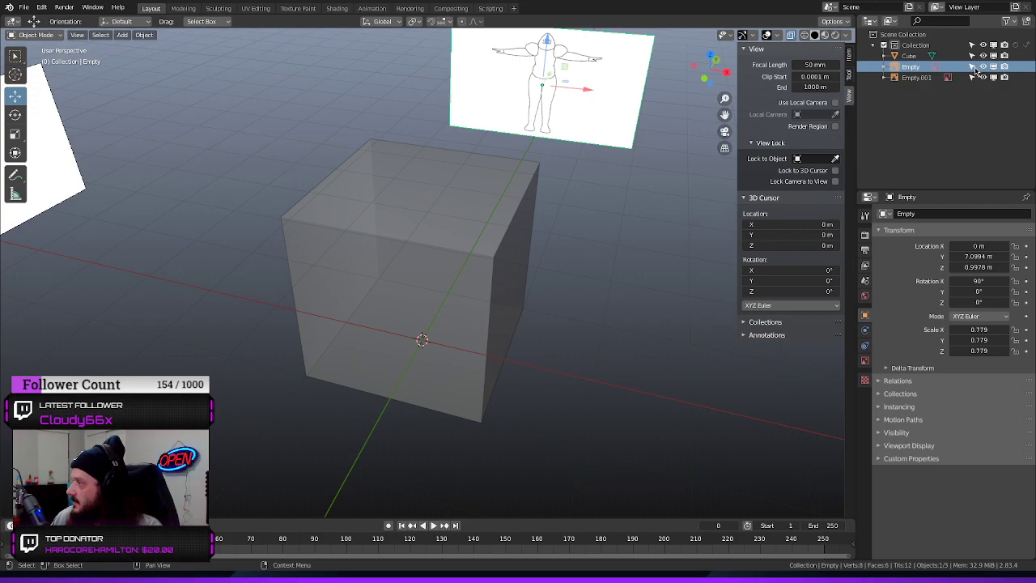
click(972, 67)
click(906, 78)
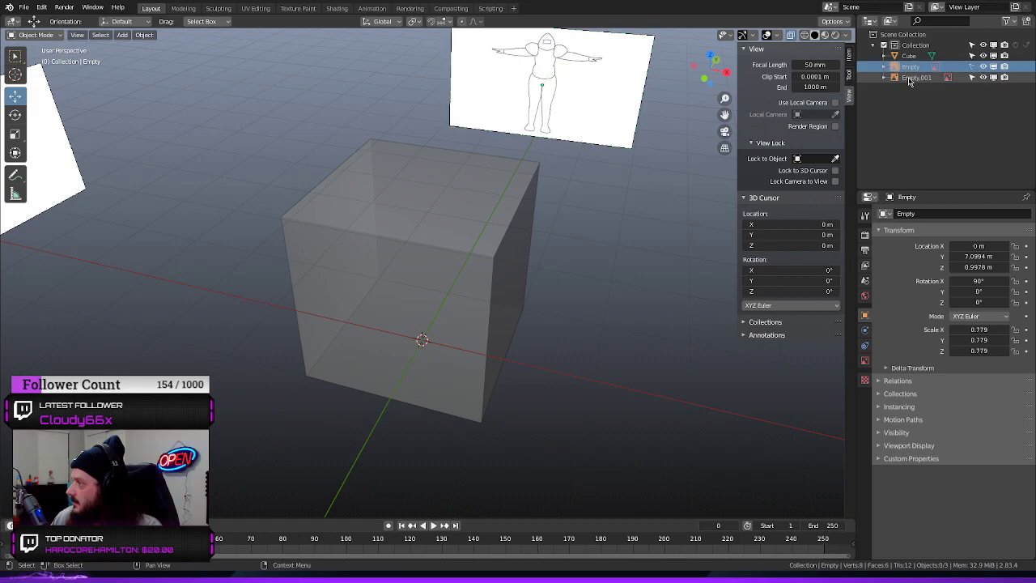
click(972, 77)
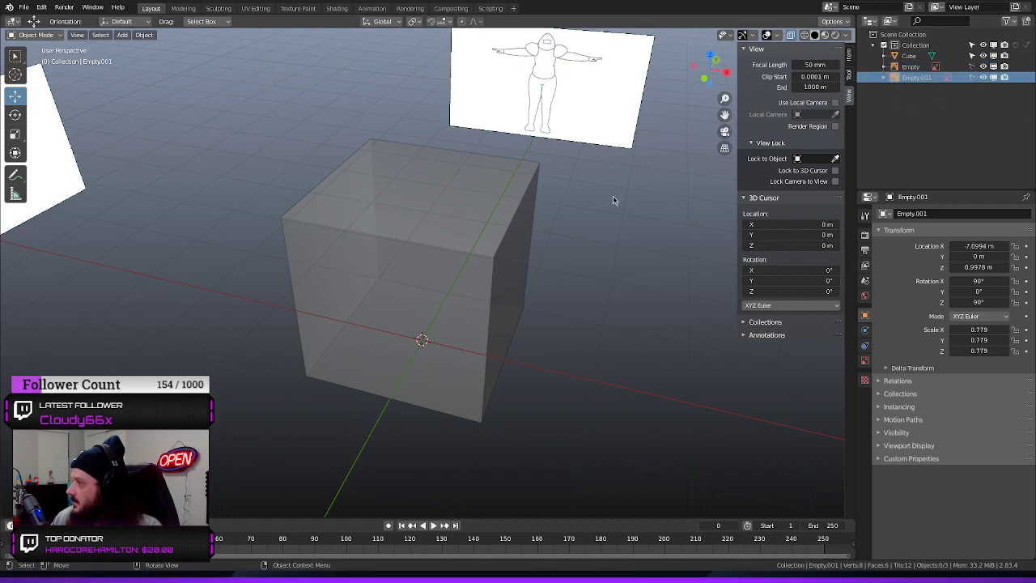
Select the cube in the front orthographic view and switch it to Edit Mode
key(alt+z)
mouse_move(601, 152)
middle_down()
mouse_move(597, 192)
mouse_move(578, 168)
mouse_move(670, 161)
middle_up()
key(KP_1)
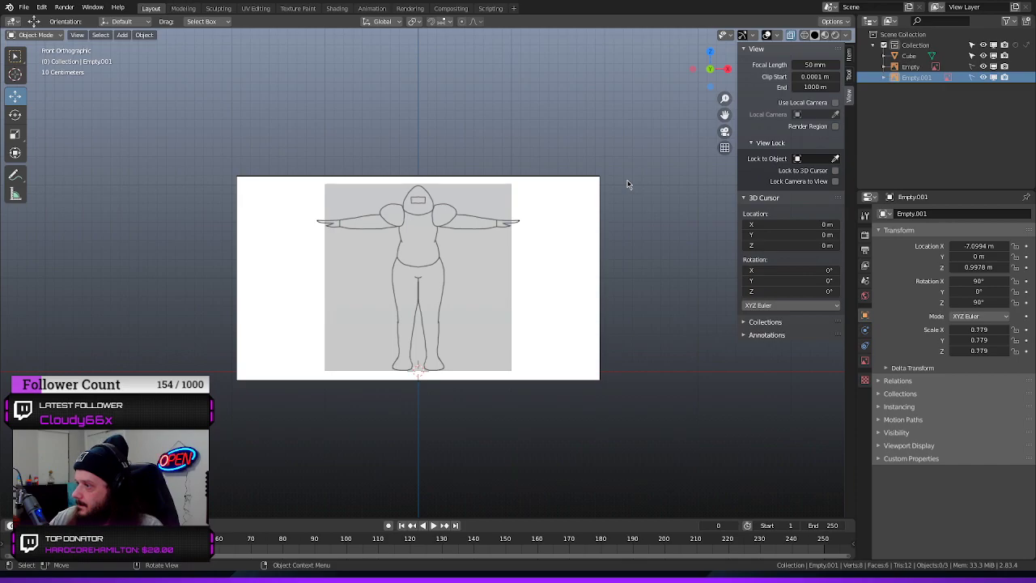
scroll(462, 185, up, 4)
scroll(461, 185, up, 1)
click(444, 257)
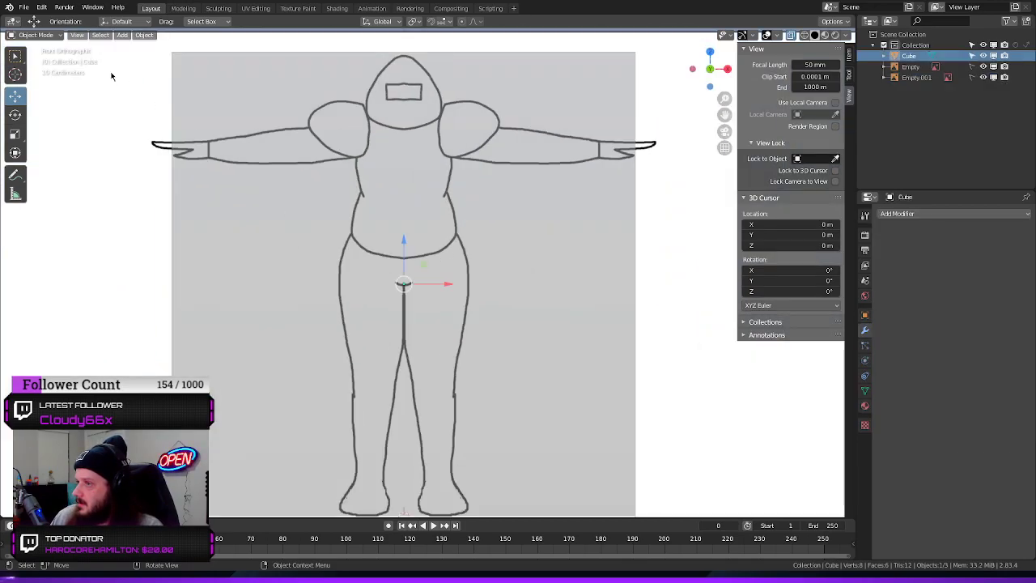
click(36, 35)
click(36, 50)
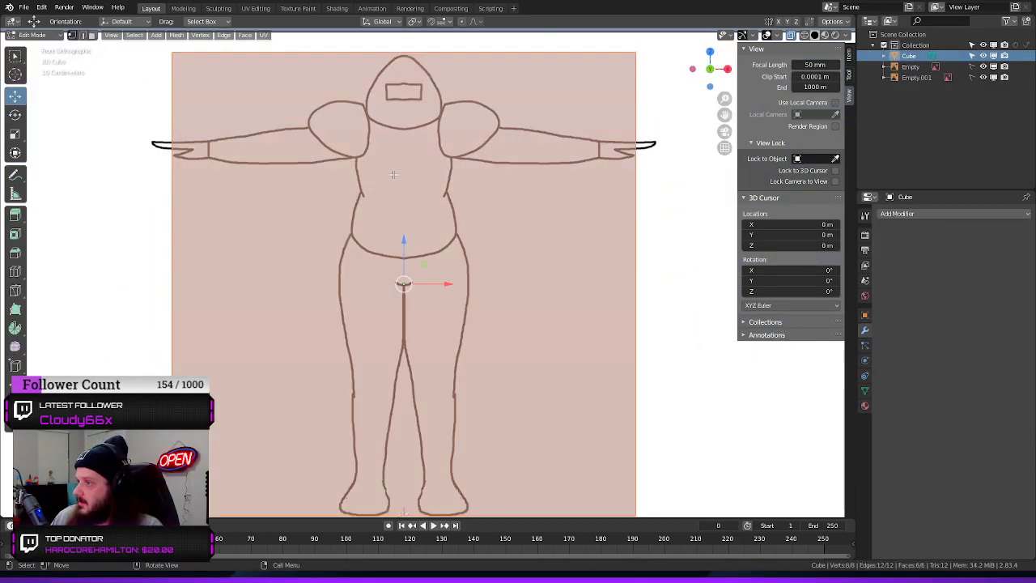
Scale the cube's whole mesh down to the character's hip width and move it up along Z over the torso
scroll(393, 174, down, 2)
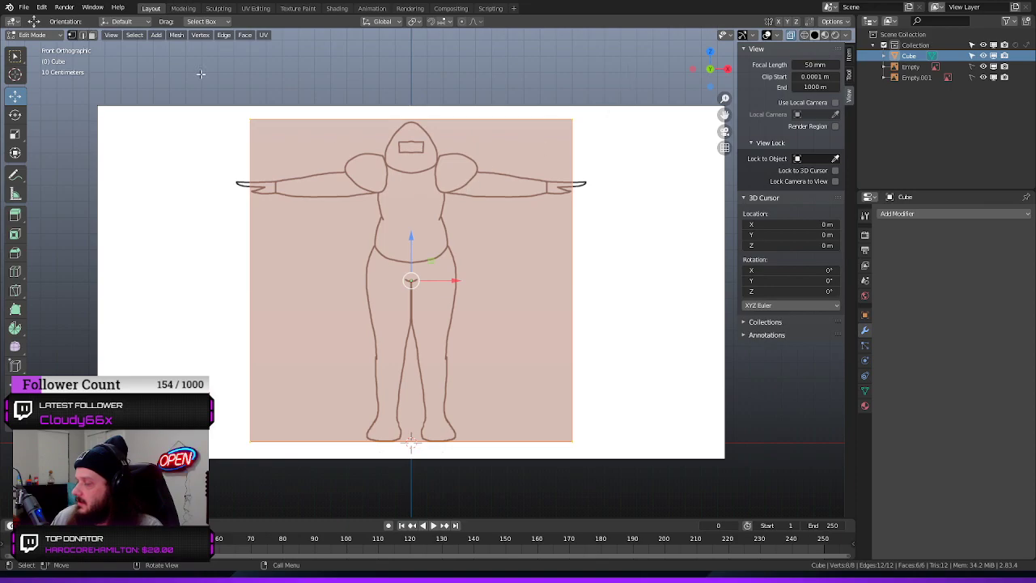
drag(630, 88, 165, 471)
key(s)
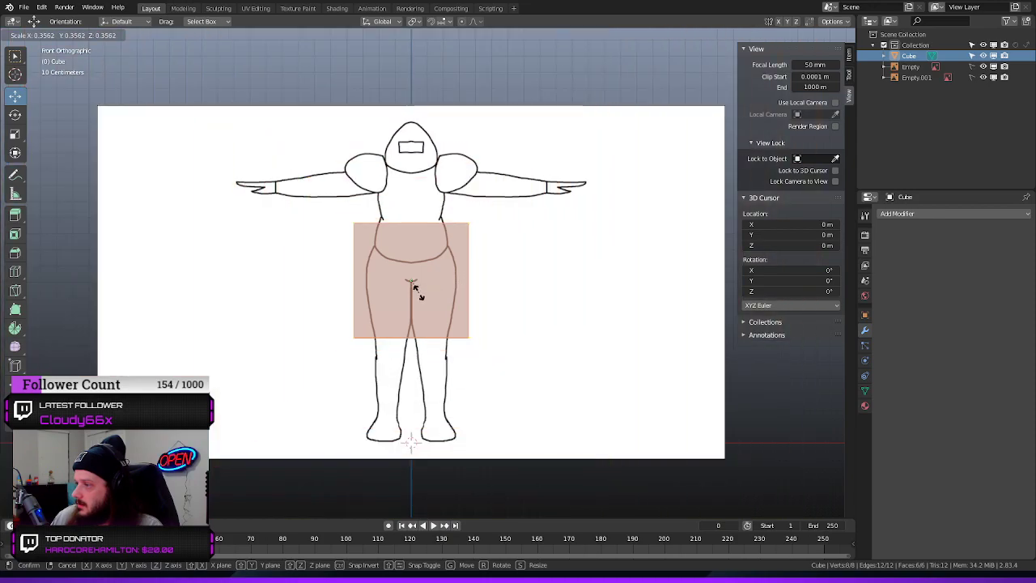
click(410, 285)
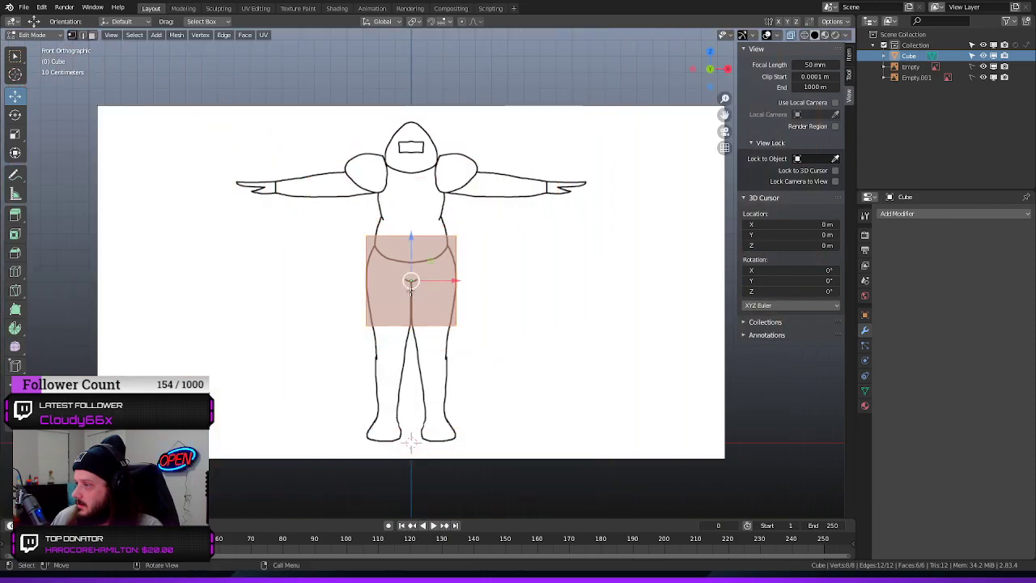
drag(410, 237, 409, 171)
Check the cube against the torso from the top and front views and deselect all of its geometry
scroll(416, 210, up, 9)
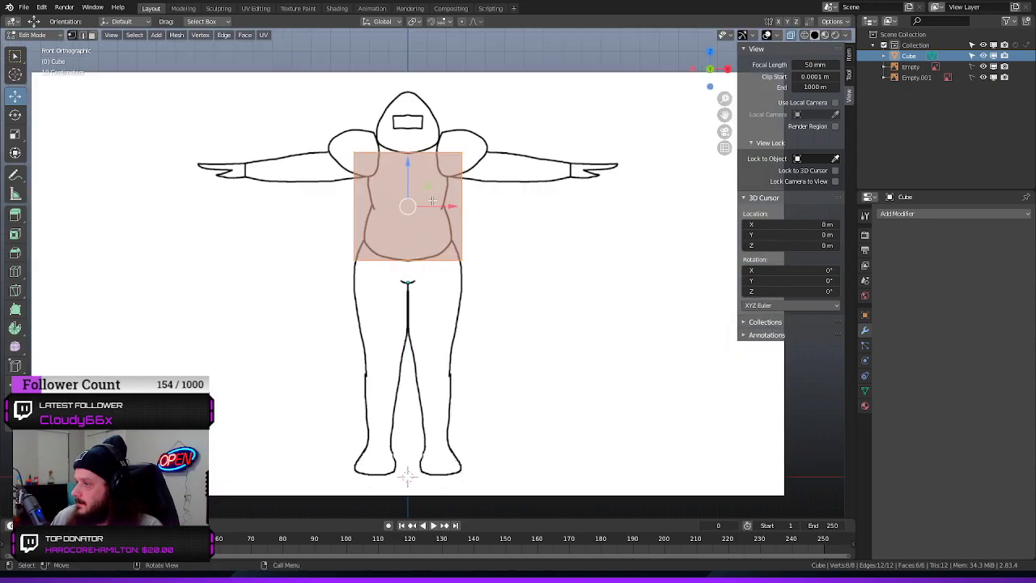
scroll(416, 211, down, 4)
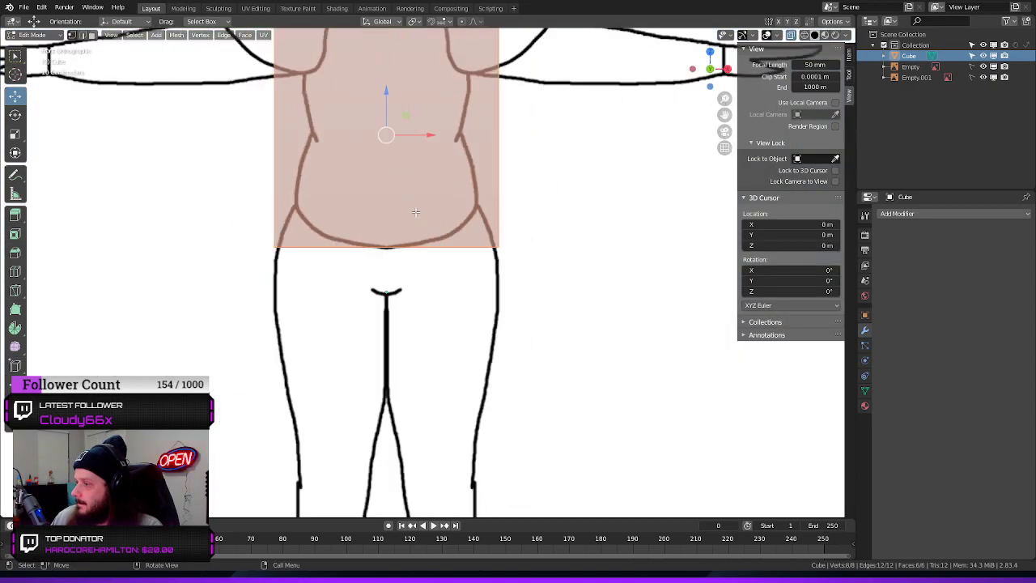
alt+middle_drag(424, 205, 405, 194)
scroll(460, 205, down, 8)
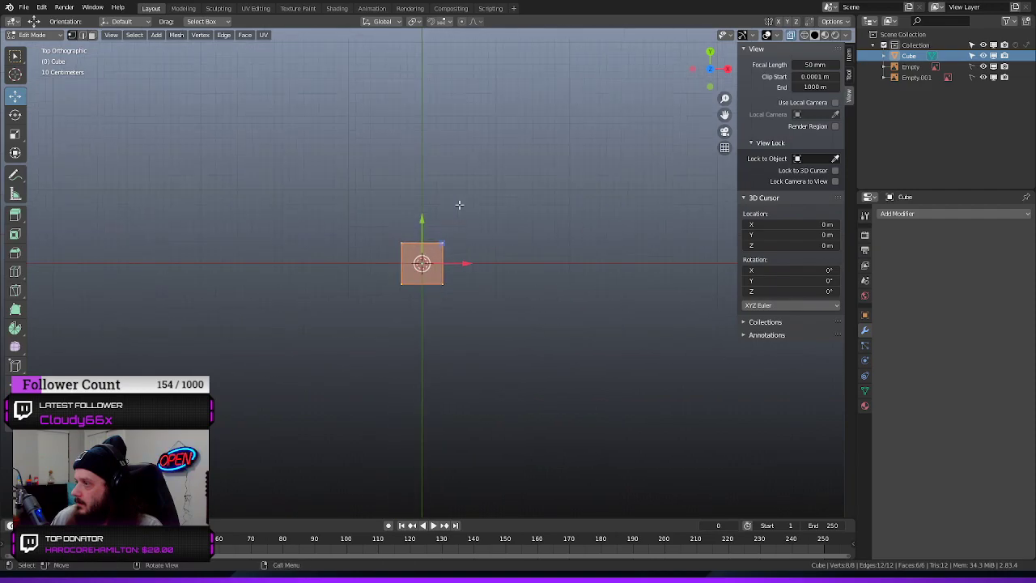
scroll(459, 204, up, 8)
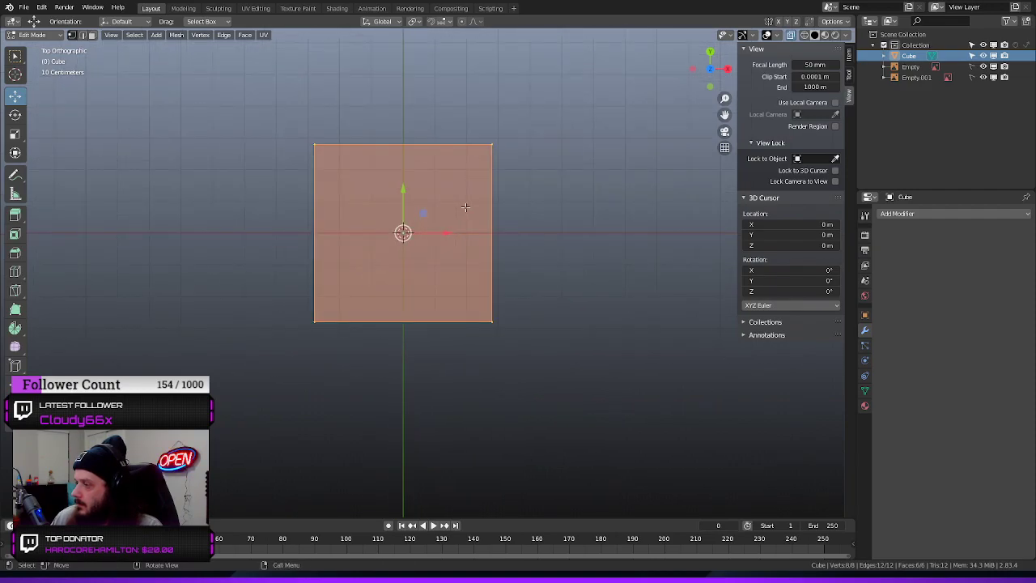
key(KP_1)
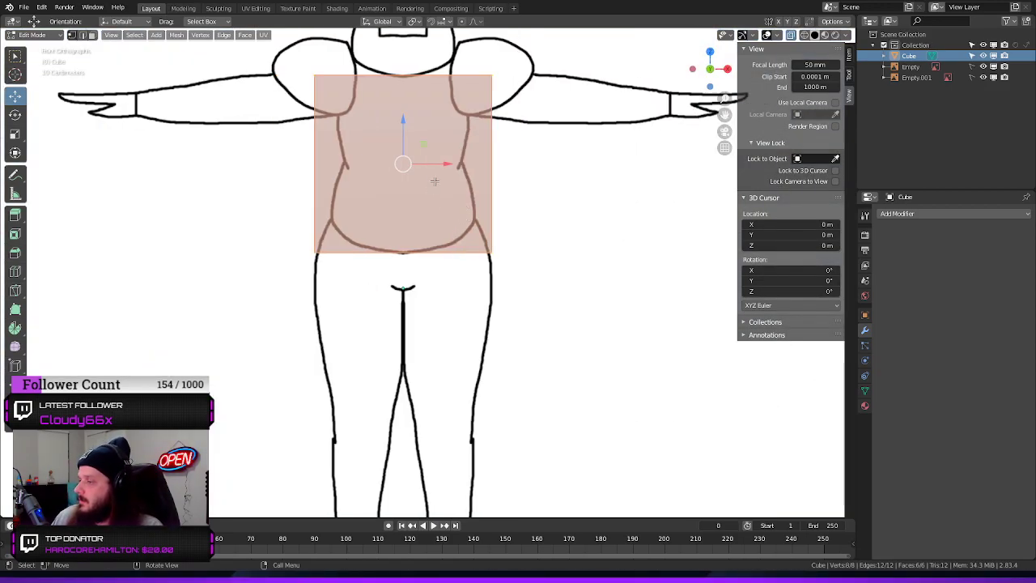
shift+middle_drag(435, 181, 452, 278)
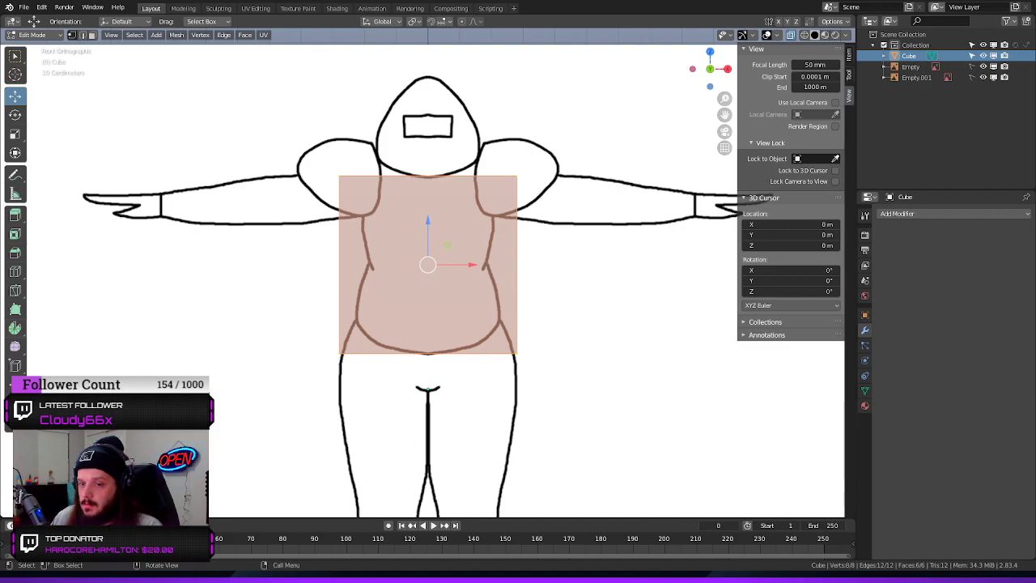
key(alt+a)
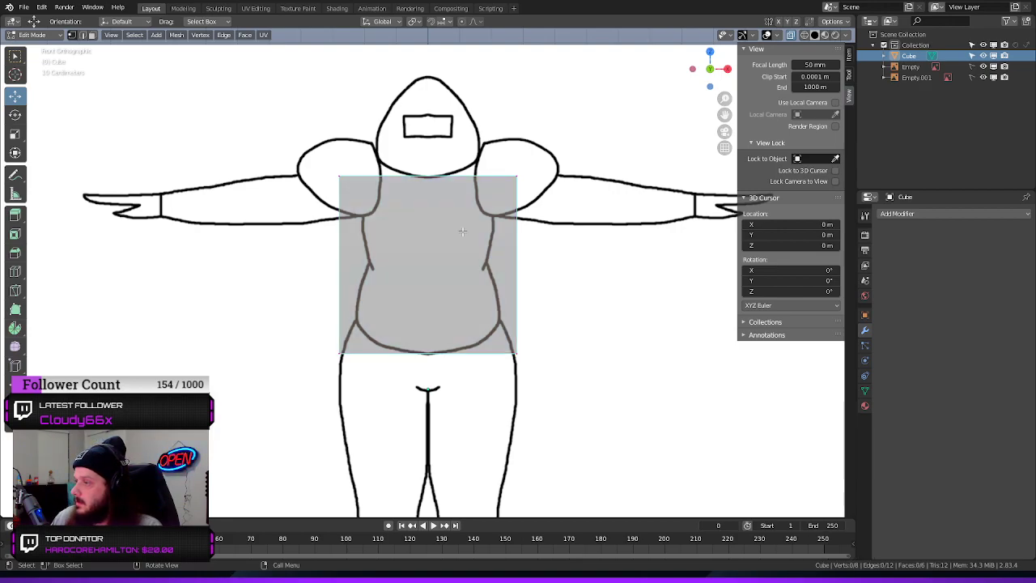
click(361, 194)
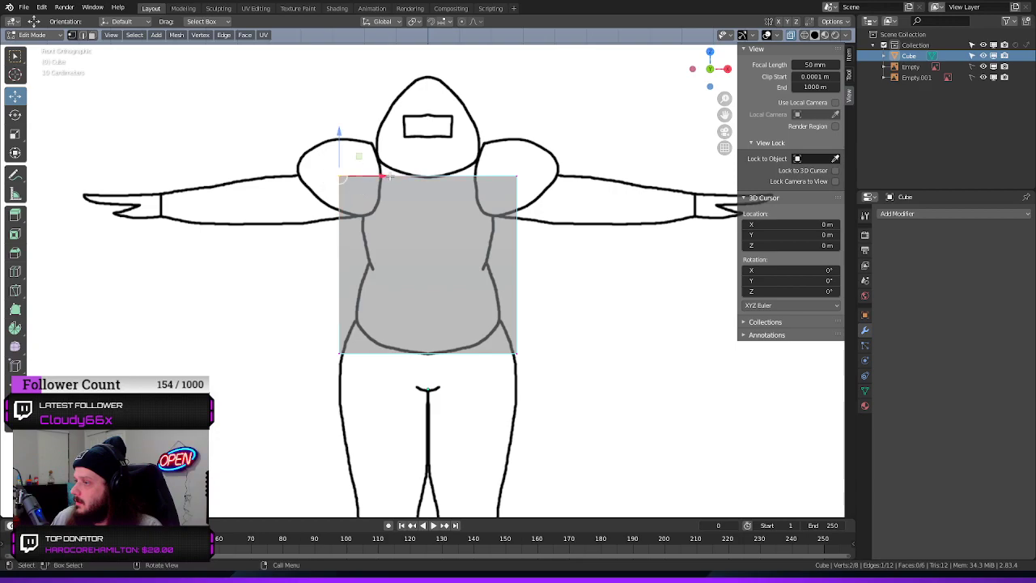
drag(569, 153, 479, 207)
key(alt+a)
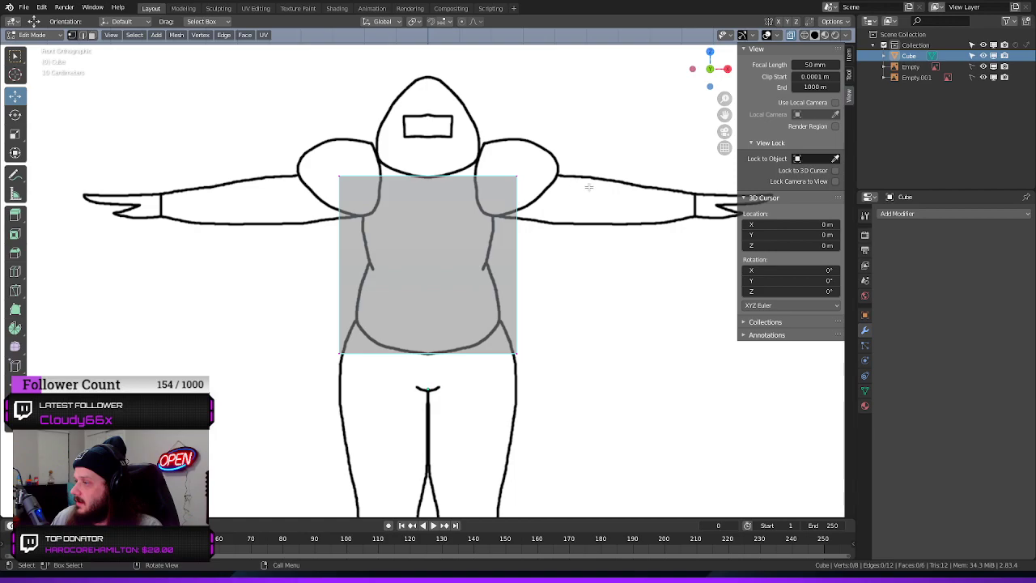
Box-select the four vertices of the cube's negative X side and try moving them along X
middle_drag(590, 187, 582, 249)
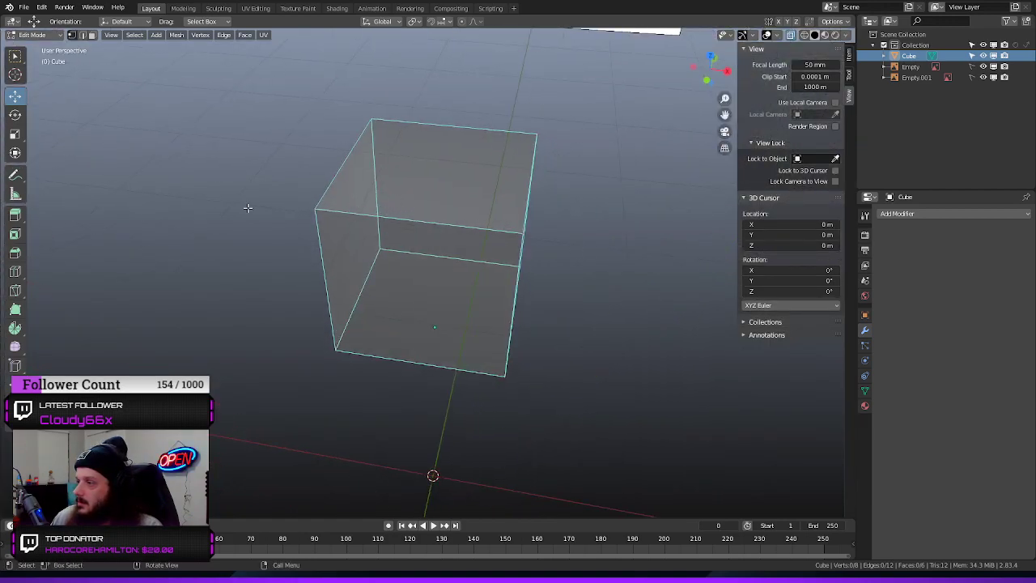
middle_drag(248, 208, 393, 168)
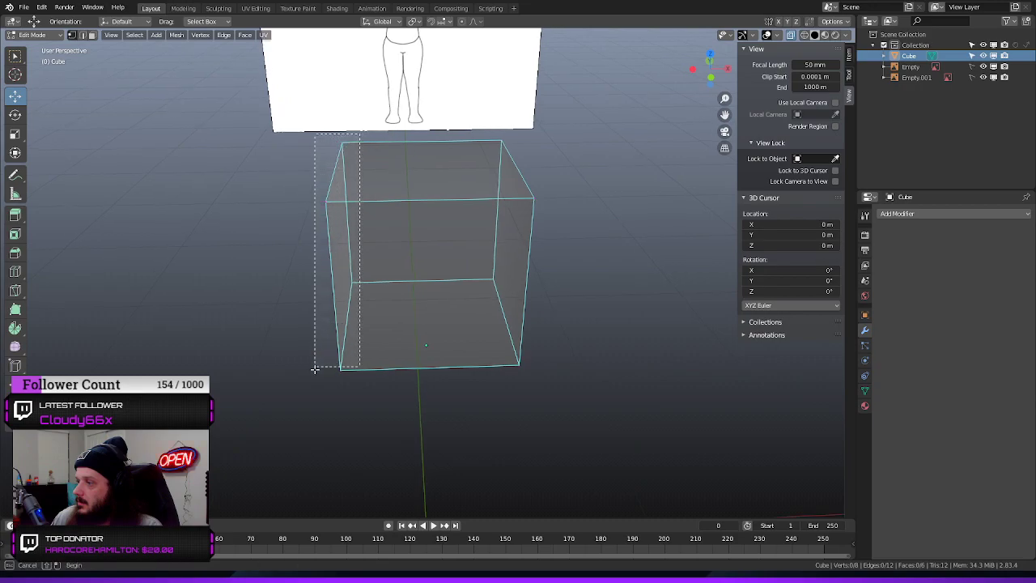
click(333, 340)
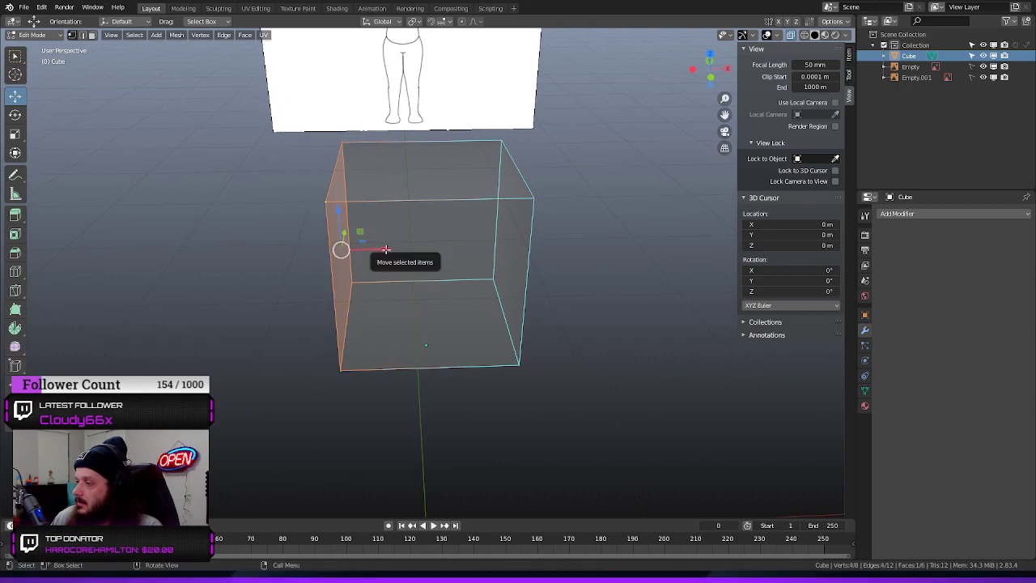
drag(342, 248, 411, 249)
key(Escape)
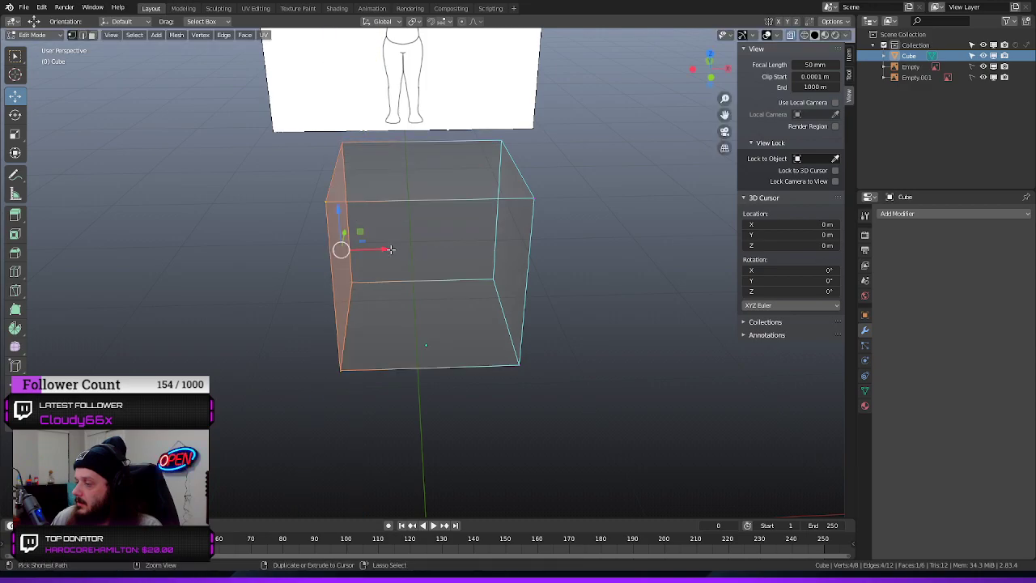
ctrl+drag(386, 249, 416, 247)
middle_drag(289, 269, 357, 275)
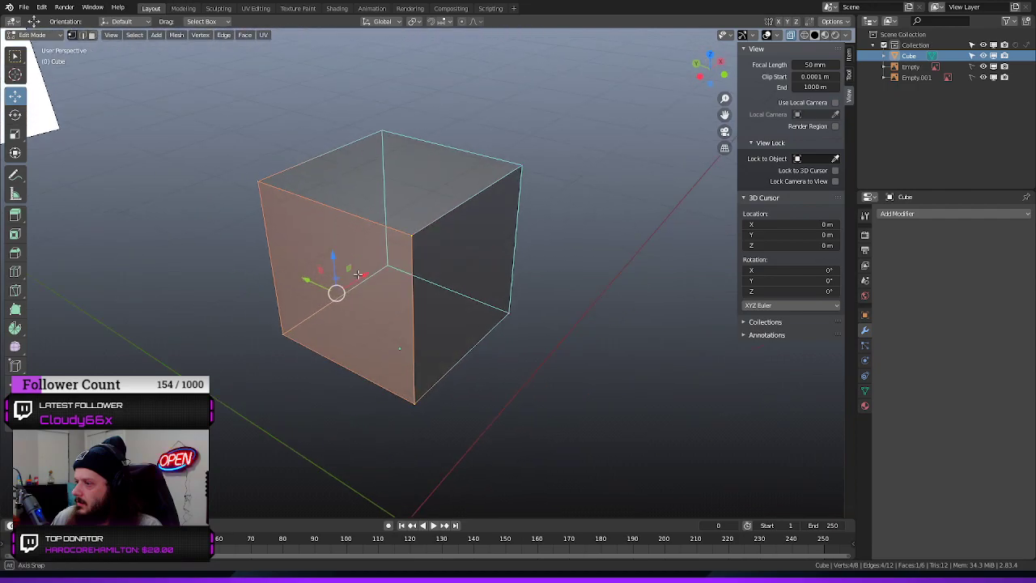
drag(364, 275, 415, 285)
key(Tab)
right_click(509, 338)
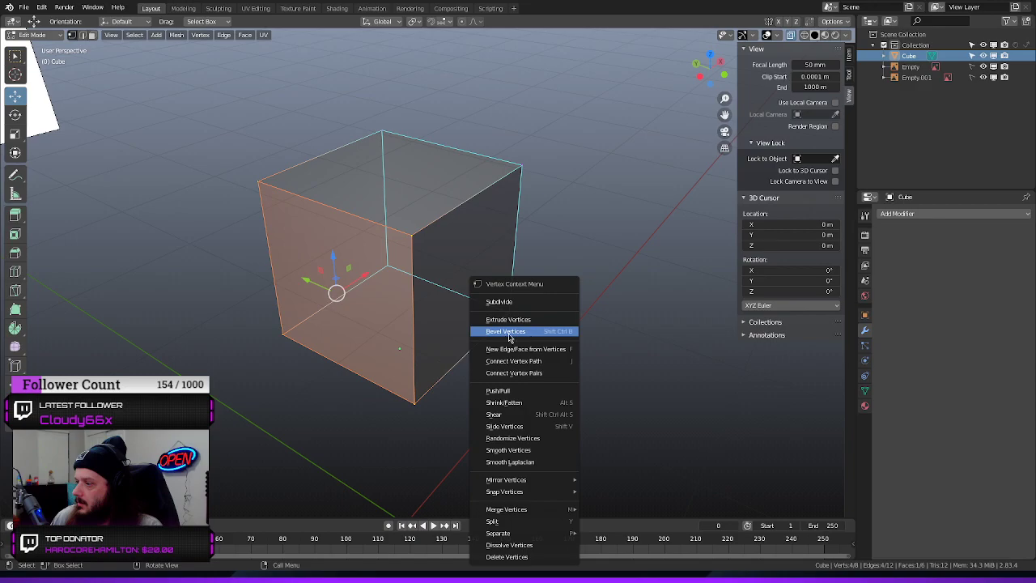
Switch to face selection and try sliding the selected side face inward along X
click(92, 35)
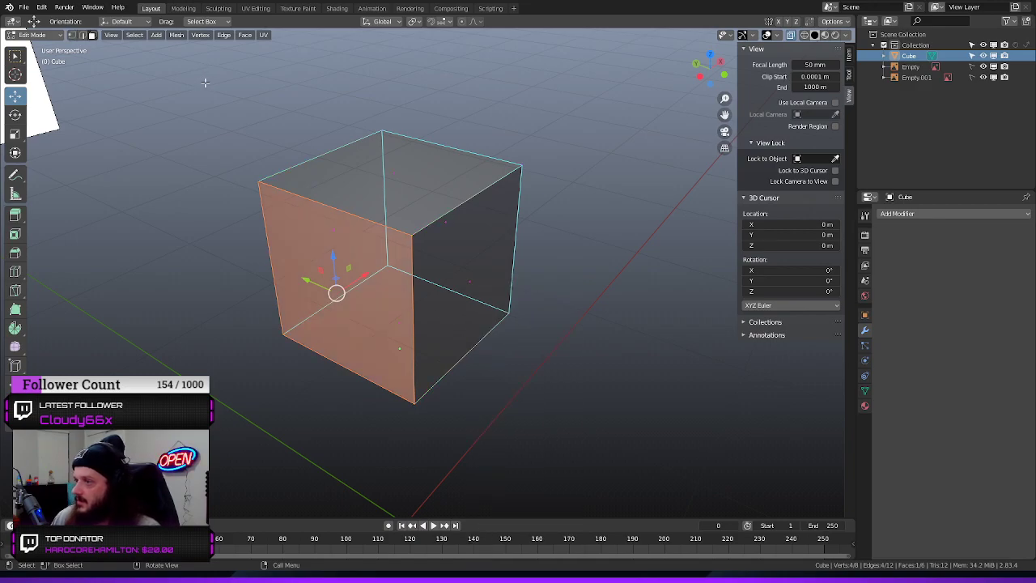
drag(364, 275, 437, 283)
middle_drag(437, 283, 441, 252)
drag(413, 240, 138, 259)
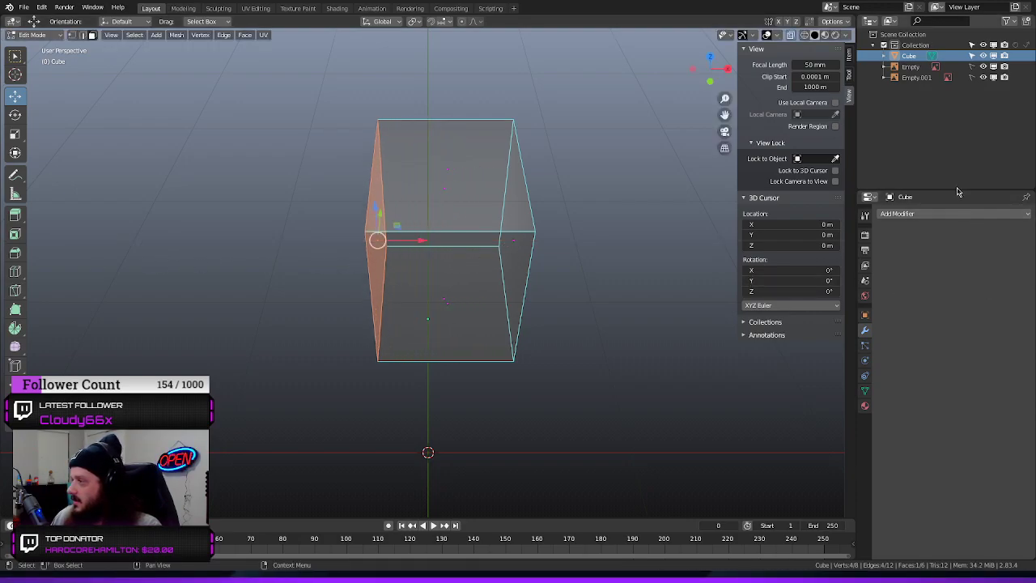
drag(419, 242, 387, 259)
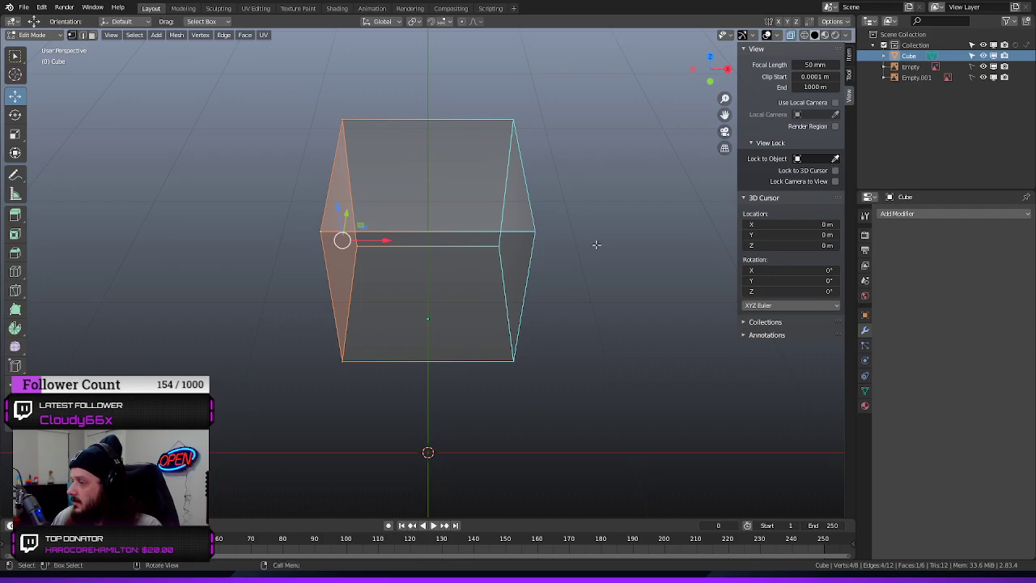
Deselect everything and add one centred vertical loop cut that splits the cube into two halves along X
key(alt+a)
click(83, 34)
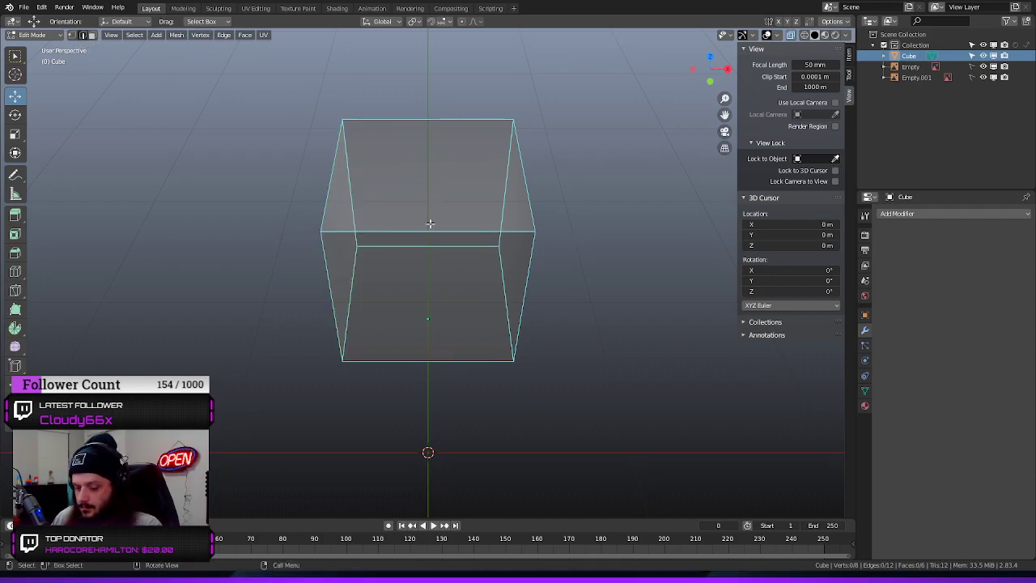
key(ctrl)
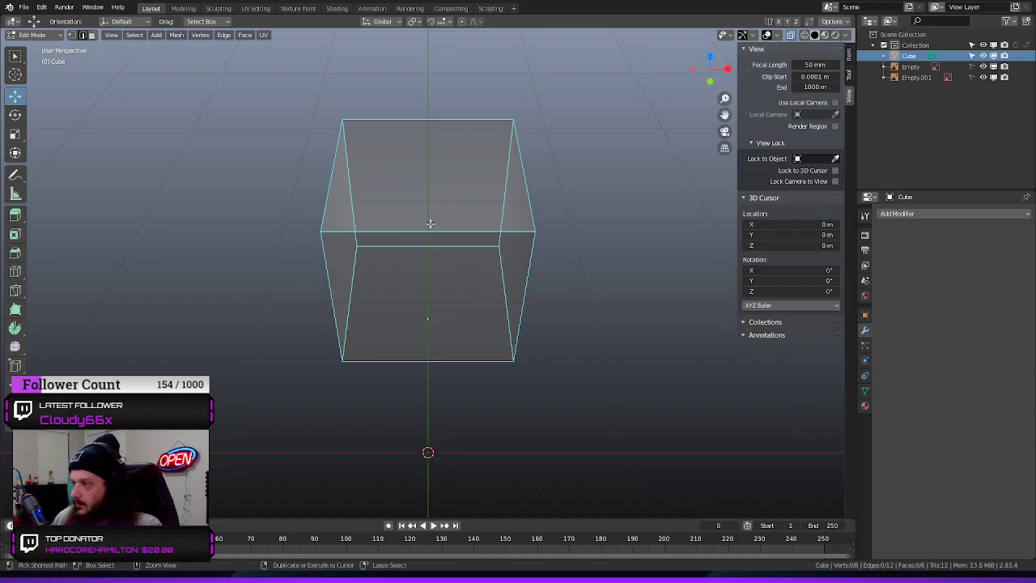
key(ctrl+r)
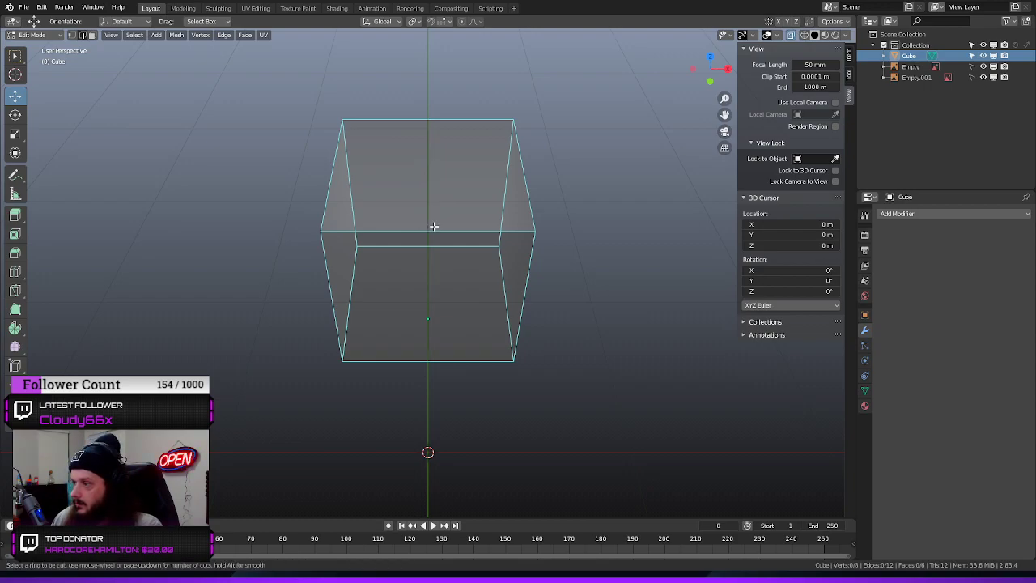
click(436, 235)
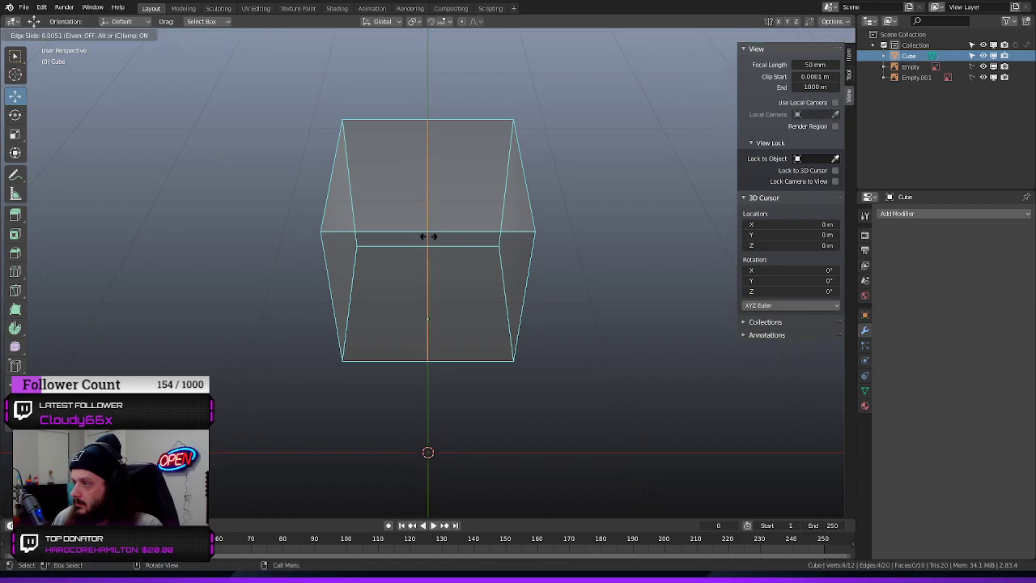
click(429, 243)
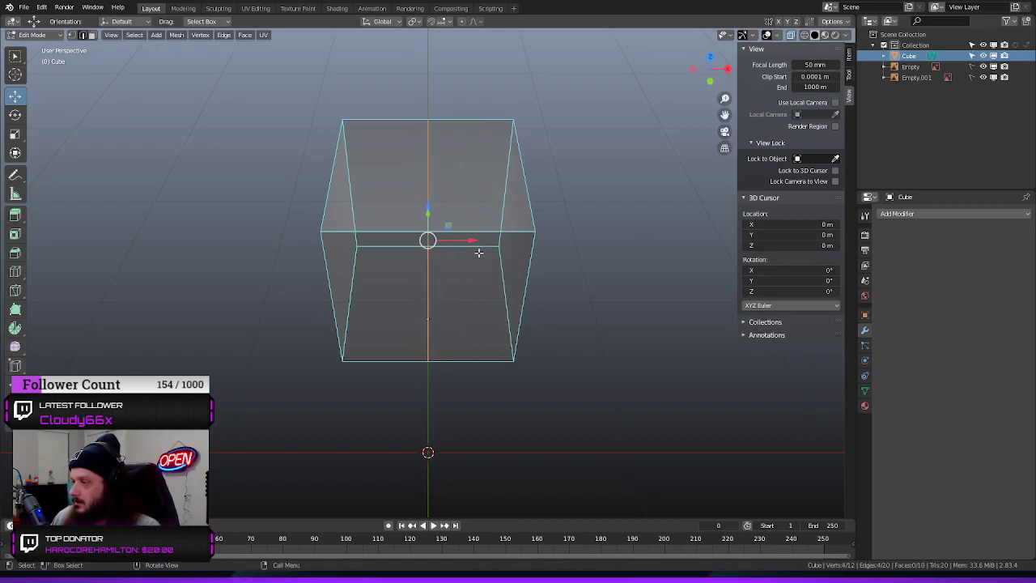
Select all faces of the cube's half on the negative X side and delete them
middle_drag(520, 247, 541, 252)
click(663, 232)
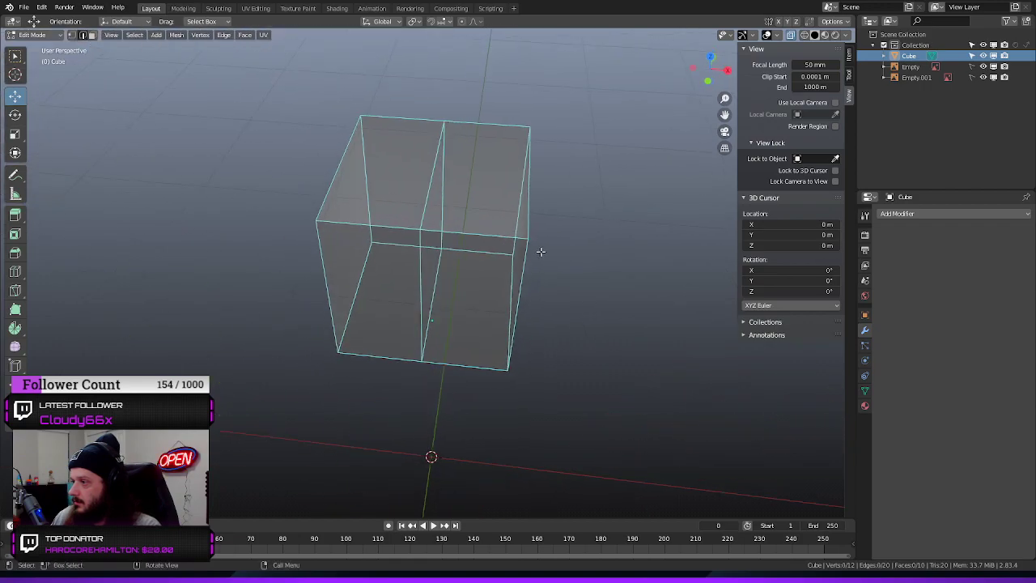
middle_drag(328, 235, 231, 245)
drag(348, 113, 298, 405)
middle_drag(268, 375, 242, 340)
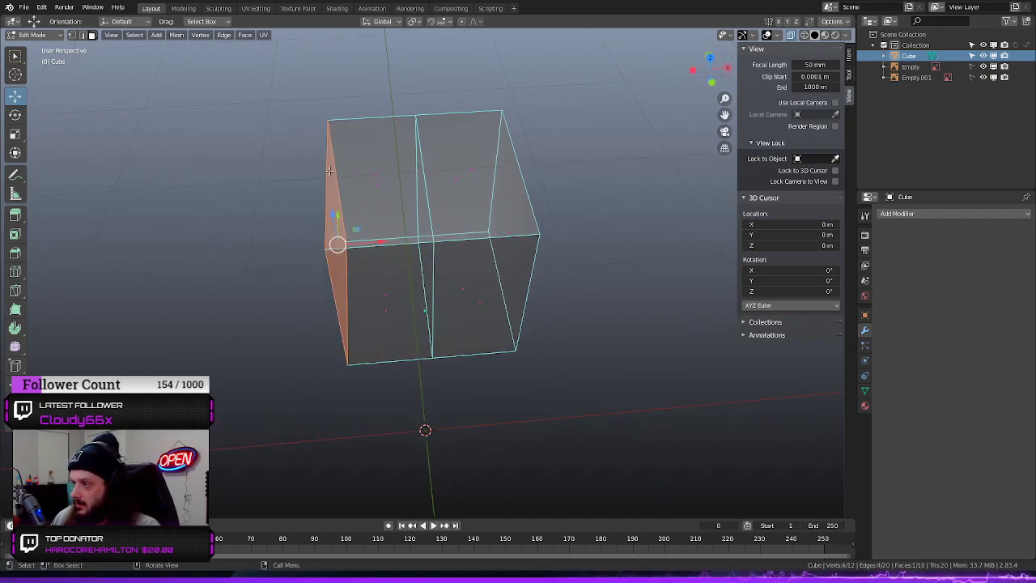
drag(368, 99, 258, 444)
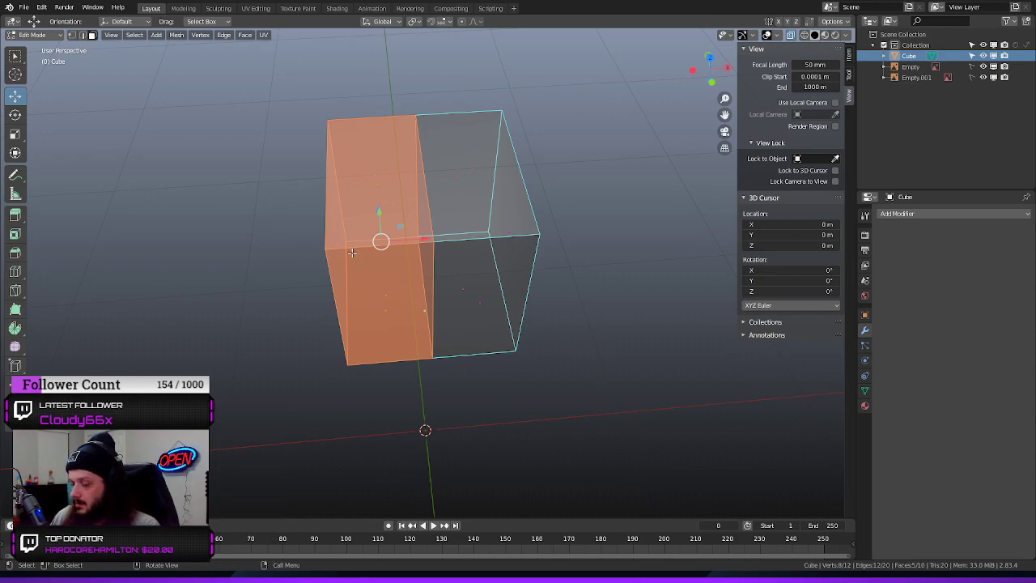
key(x)
click(319, 278)
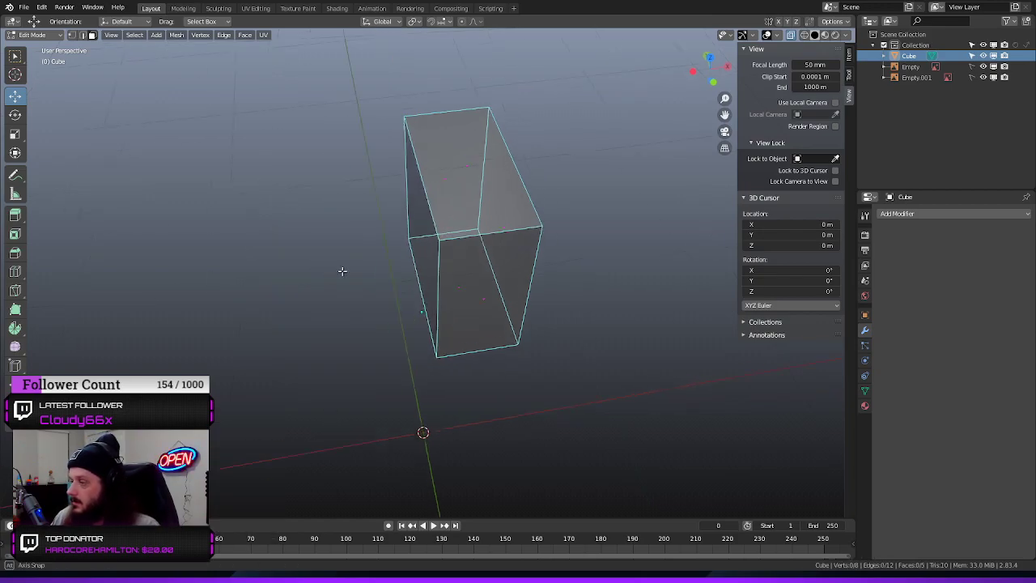
Add a Mirror modifier on the X axis to the remaining half of the cube
middle_drag(343, 271, 326, 236)
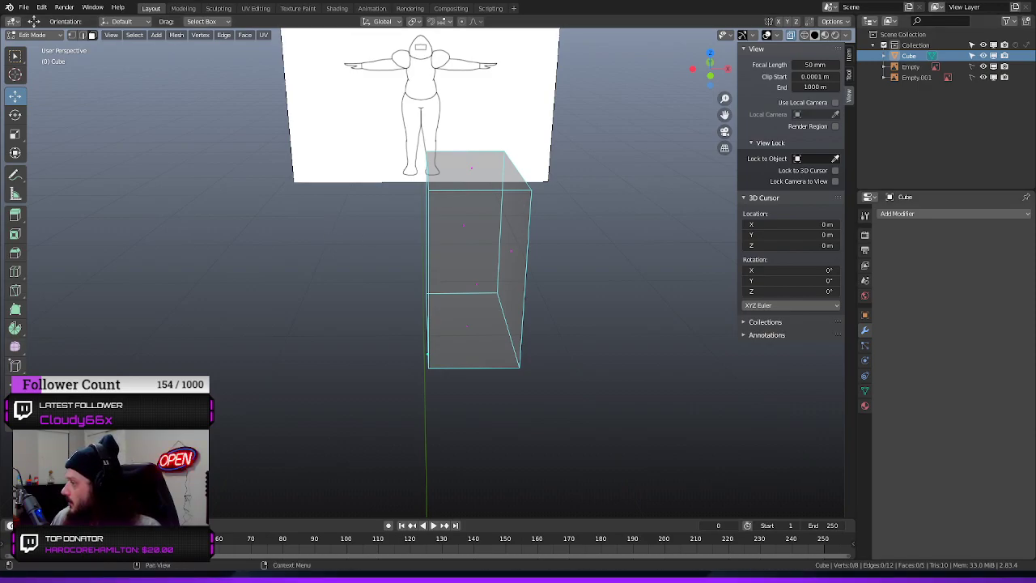
click(902, 213)
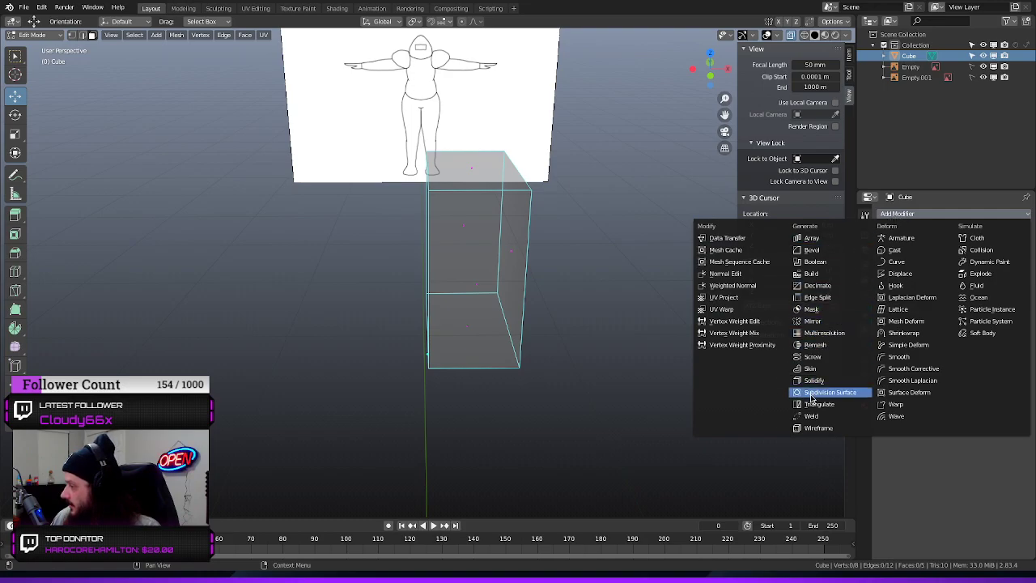
click(817, 323)
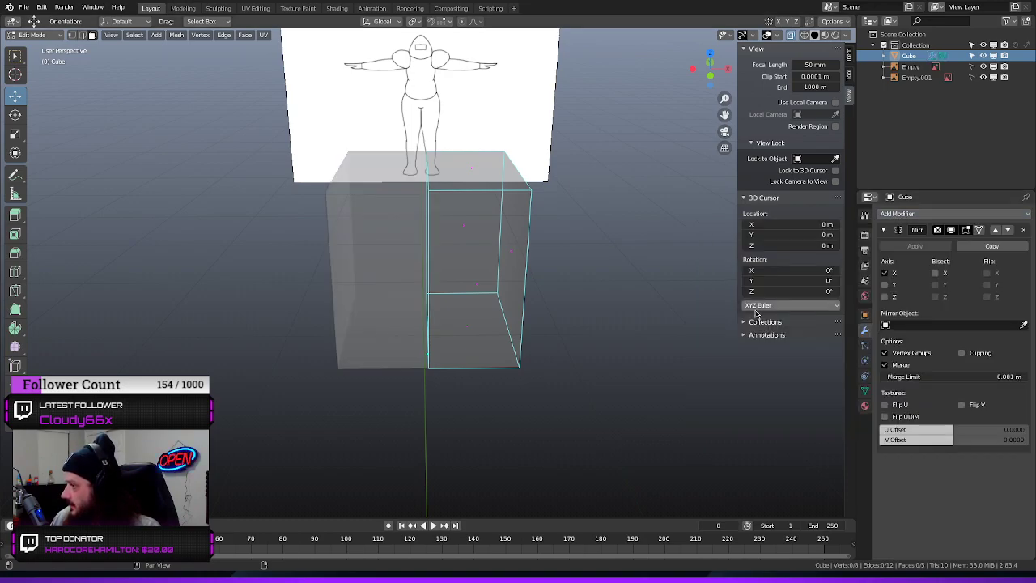
Select the upper outer edge of the mirrored half, try moving it along X and undo the move
middle_drag(564, 215, 561, 167)
drag(550, 139, 491, 217)
key(g)
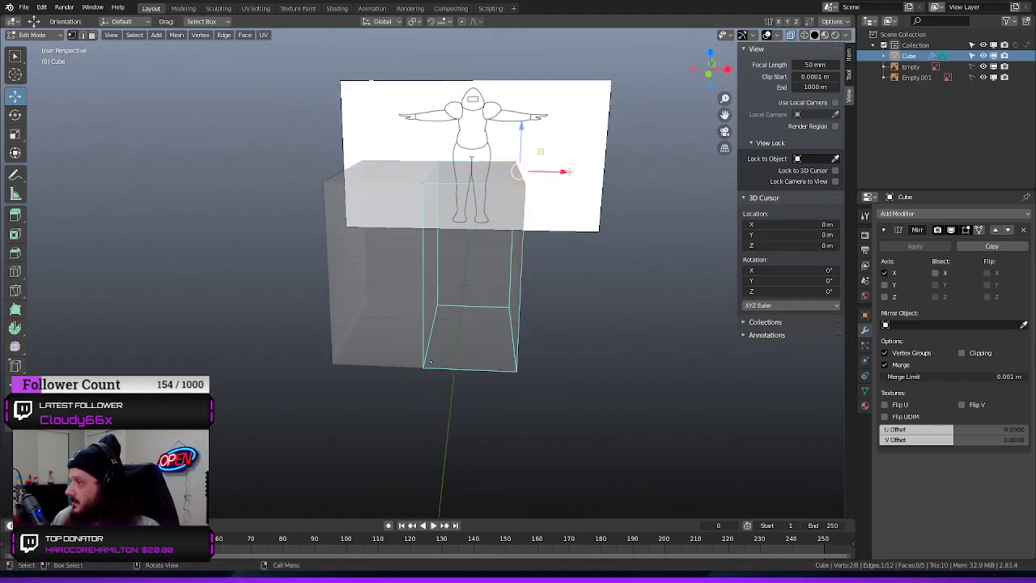
key(x)
click(607, 219)
key(ctrl+z)
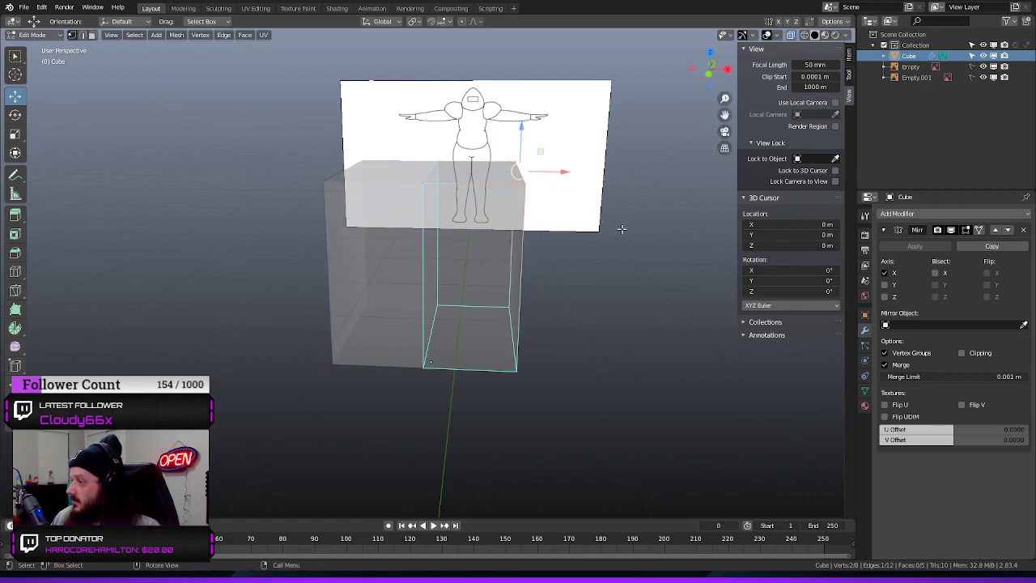
In the front view, move the upper outer edge of the half cube inward along X and slightly up along Z at the shoulder
middle_drag(597, 270, 601, 258)
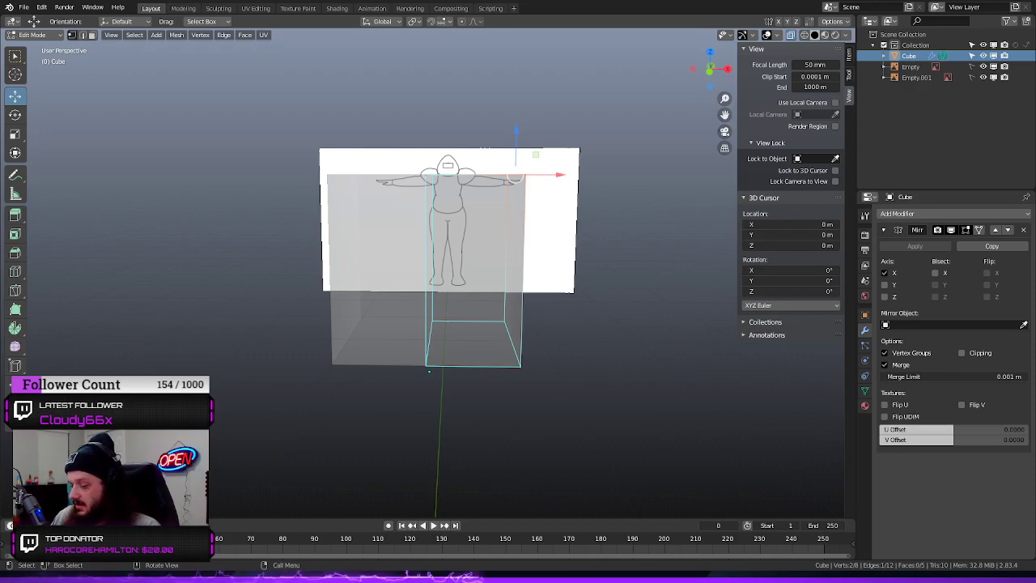
key(KP_1)
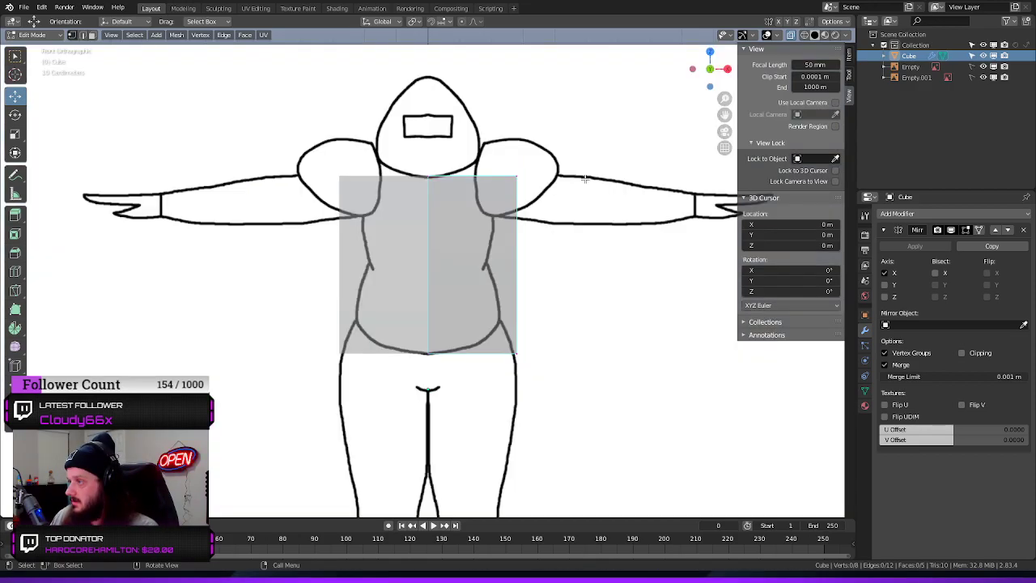
click(506, 176)
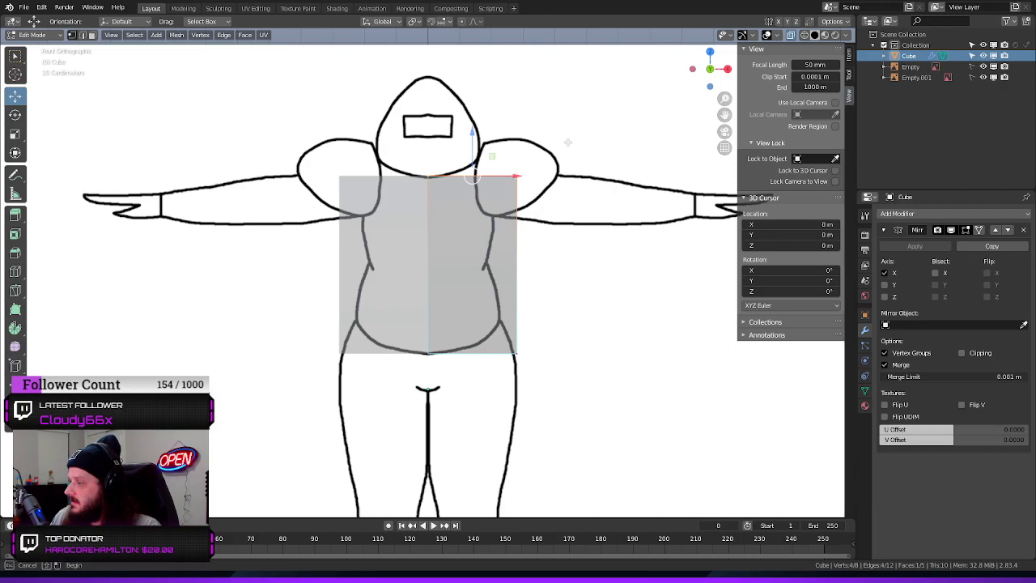
click(486, 200)
drag(632, 109, 372, 257)
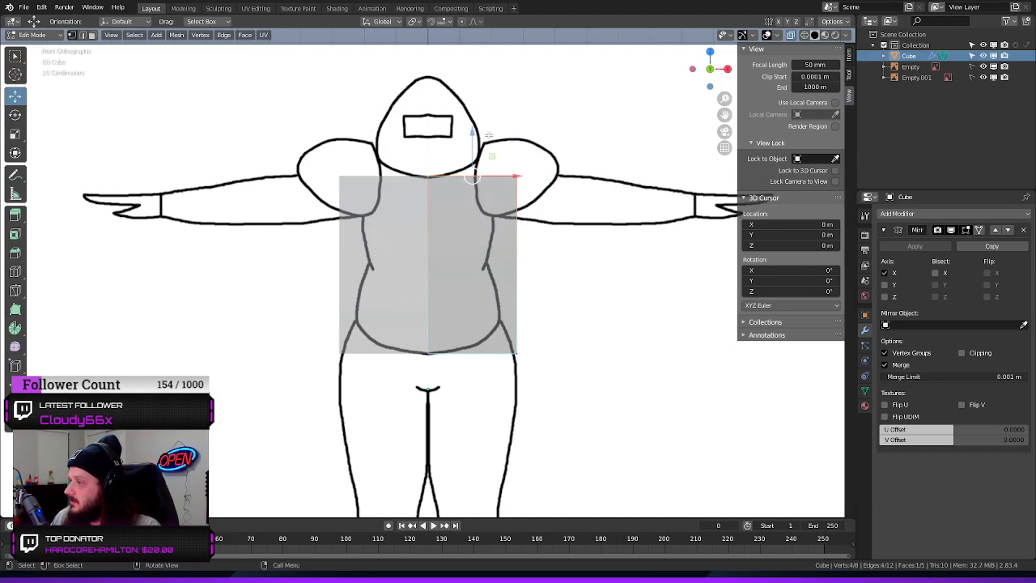
drag(558, 200, 488, 139)
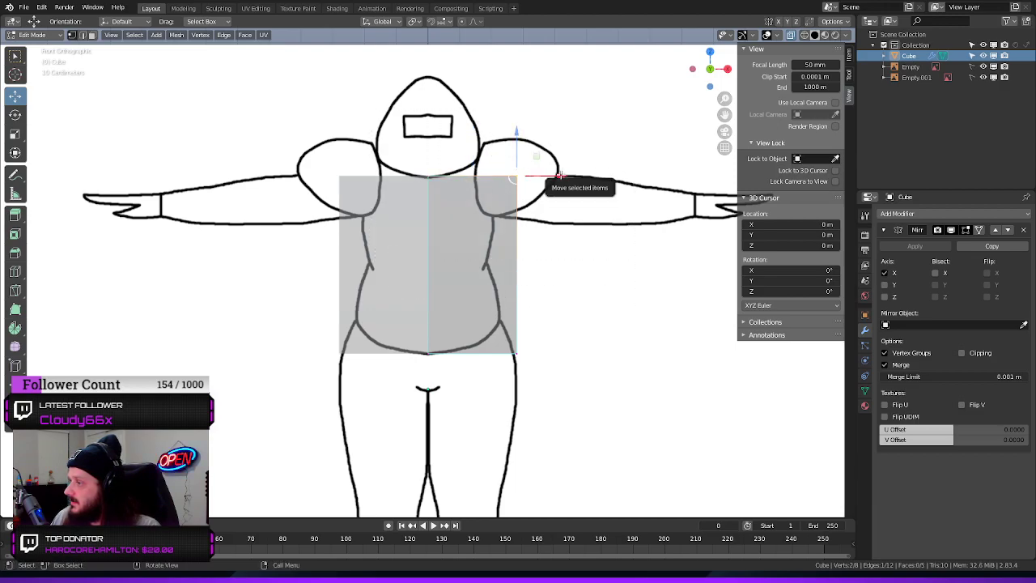
drag(557, 175, 534, 175)
drag(494, 136, 486, 115)
Move the lower outer edge up along Z and inward along X to the belly outline, then deselect it
drag(557, 320, 502, 366)
drag(517, 306, 511, 269)
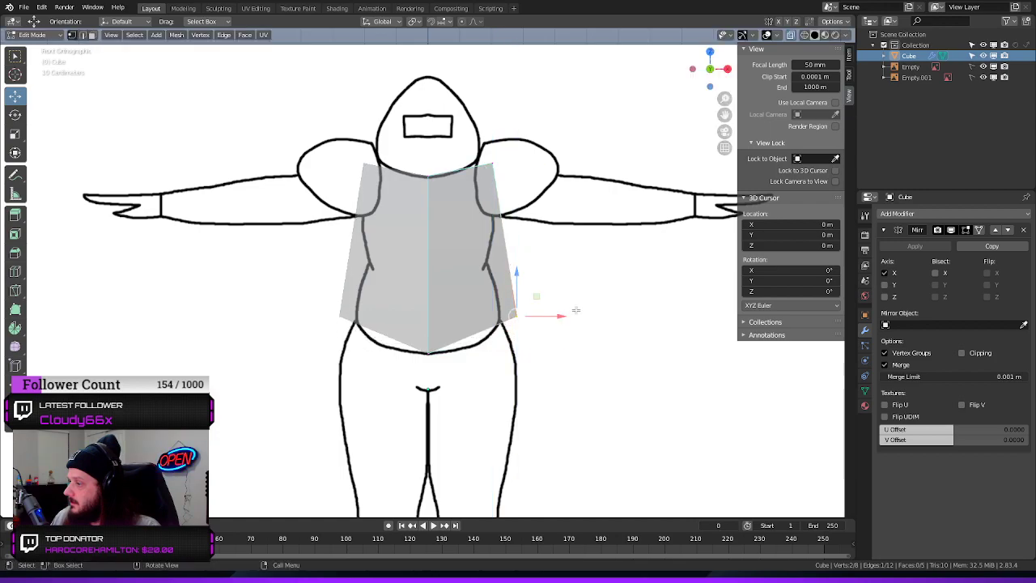
drag(571, 318, 539, 314)
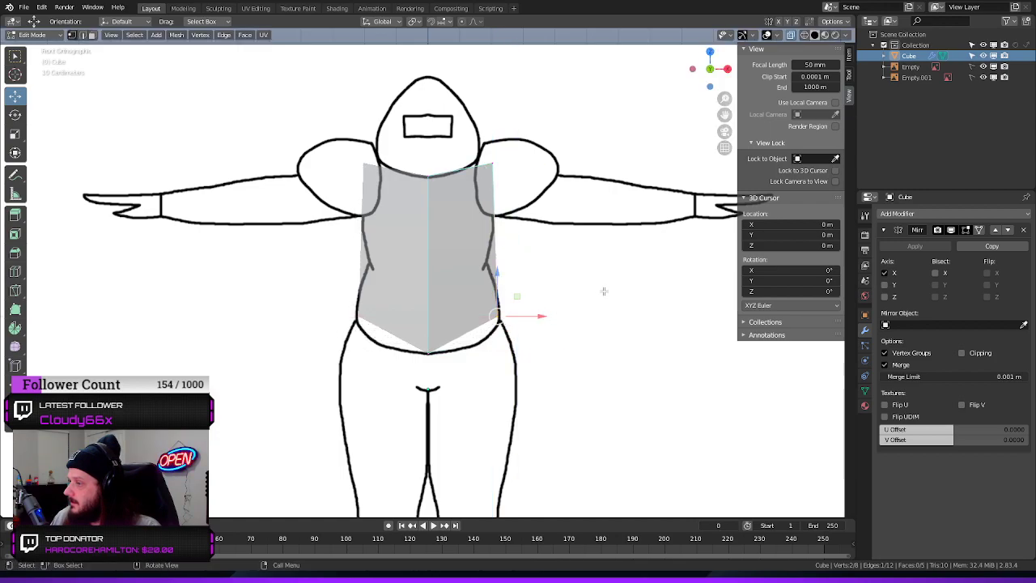
click(610, 276)
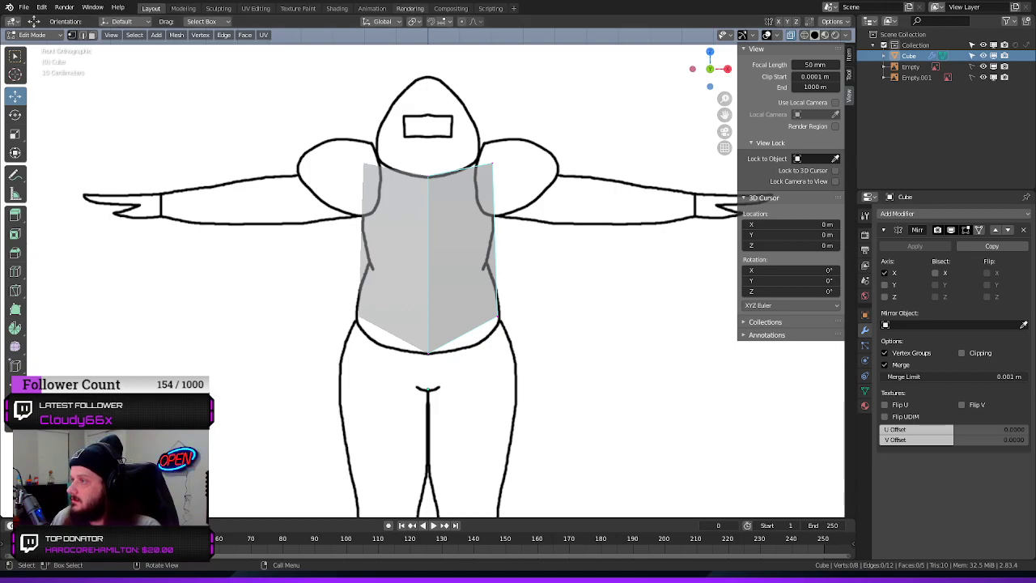
Add a vertical loop cut through the mirrored half, slid slightly toward the body's centre line
middle_drag(514, 224, 340, 213)
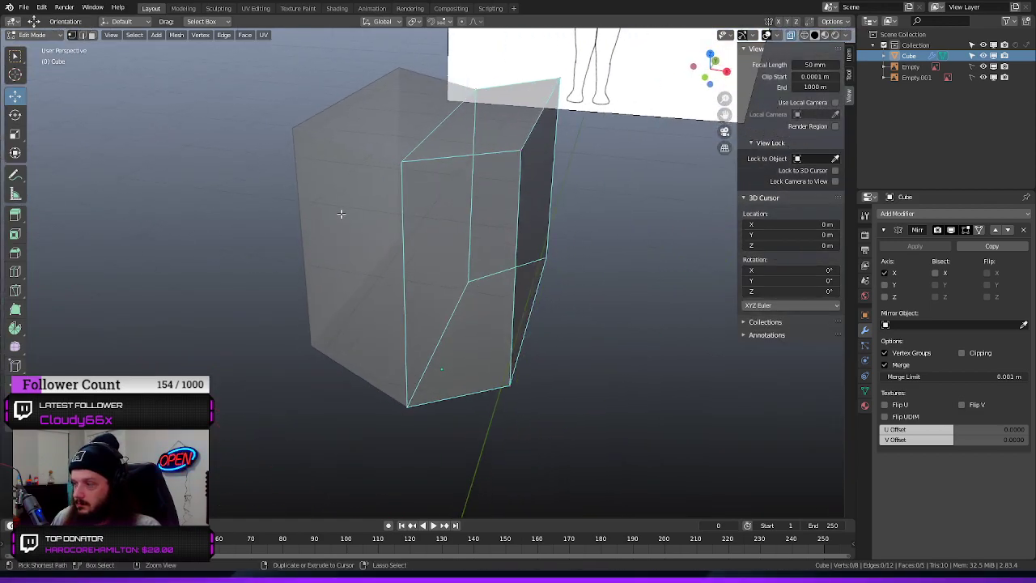
key(ctrl+r)
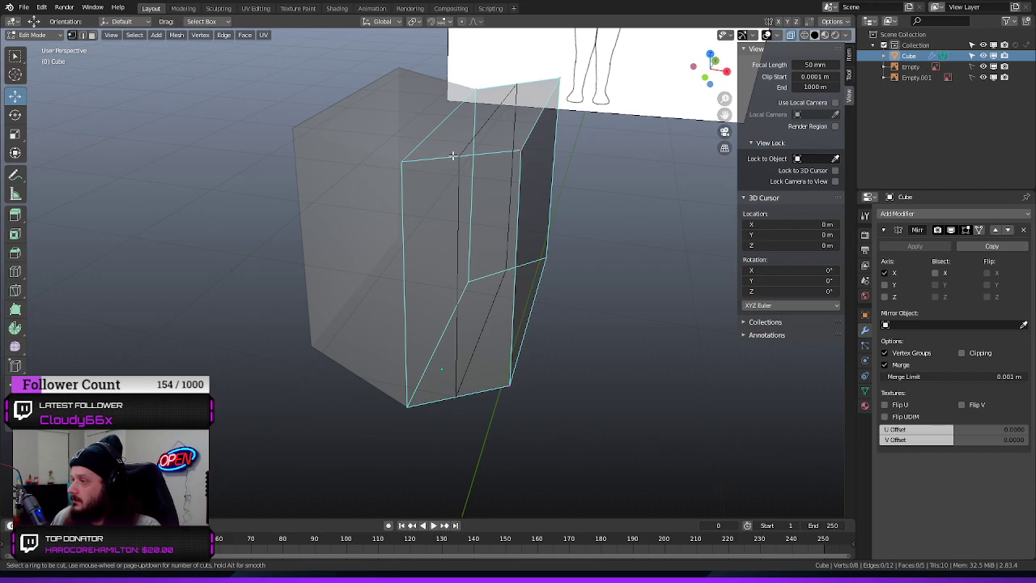
click(453, 154)
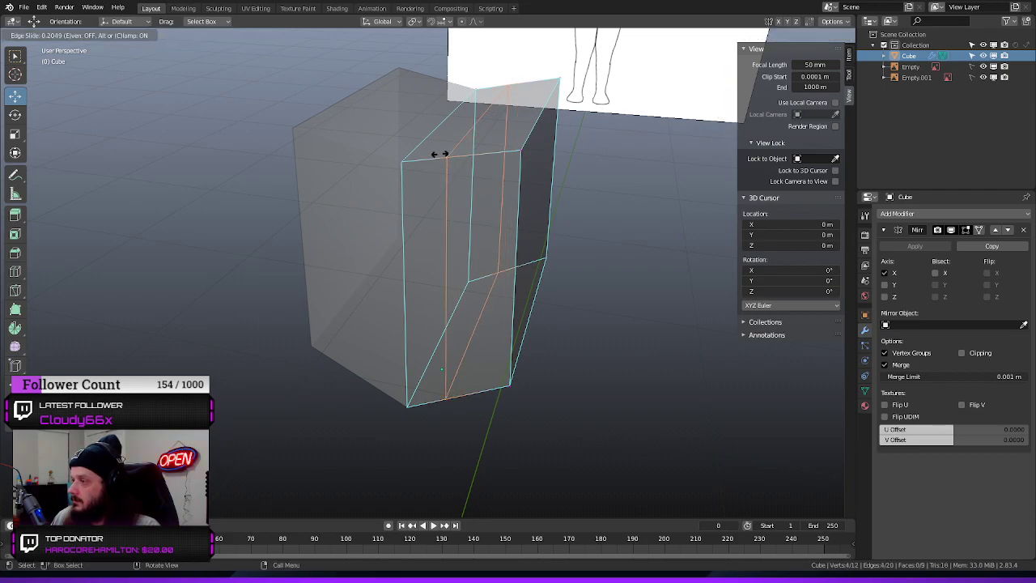
click(441, 154)
Add a second vertical loop cut through the half, slid close to the mirror centre line
middle_drag(637, 176, 572, 186)
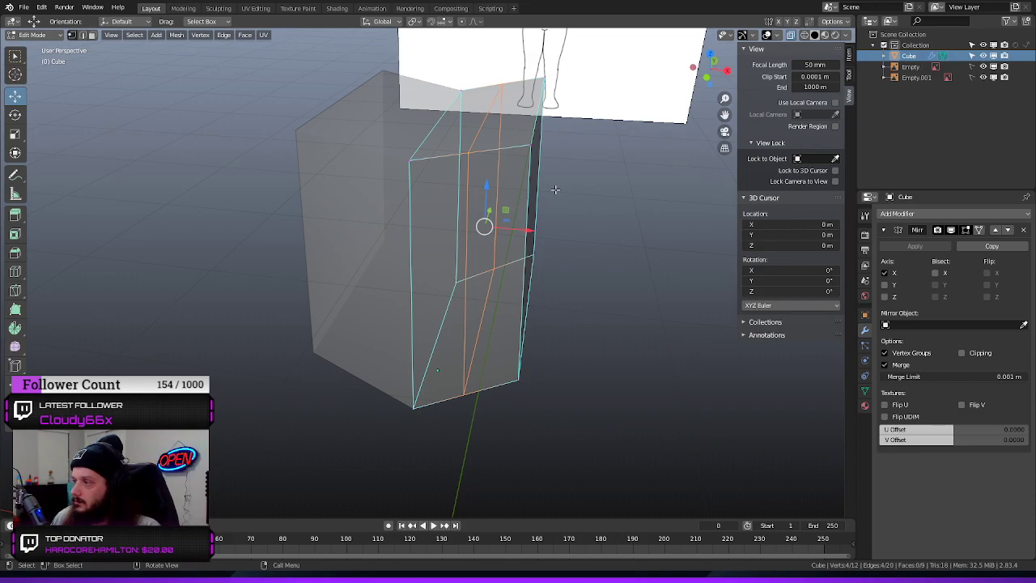
mouse_move(566, 190)
middle_down()
mouse_move(598, 175)
mouse_move(586, 192)
middle_up()
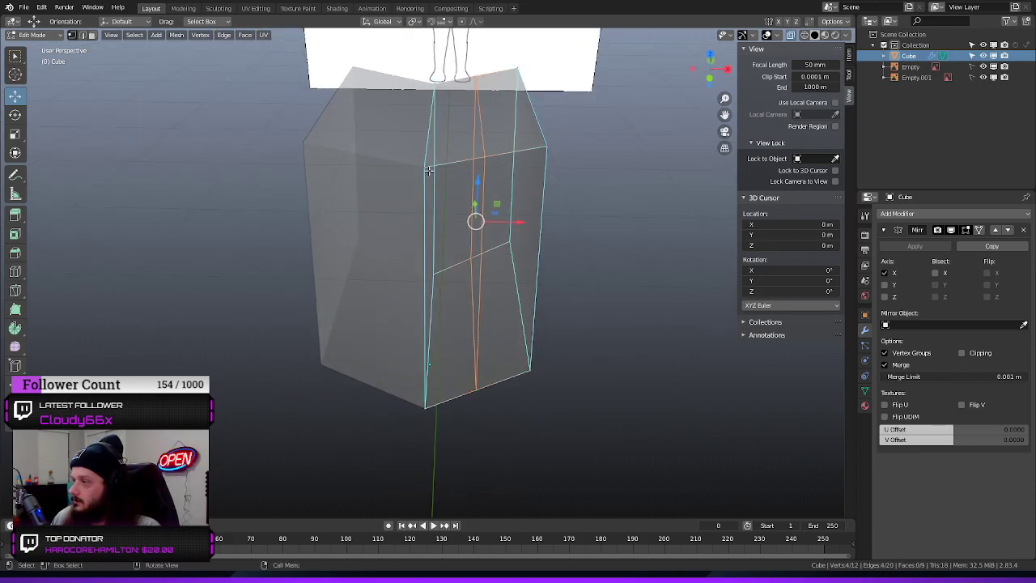
key(ctrl+r)
click(450, 156)
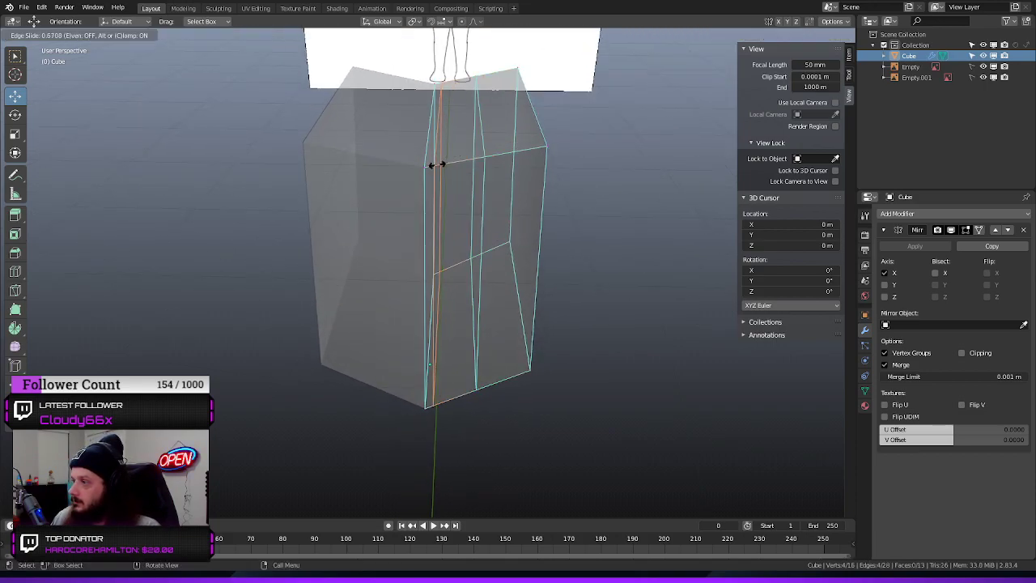
click(435, 162)
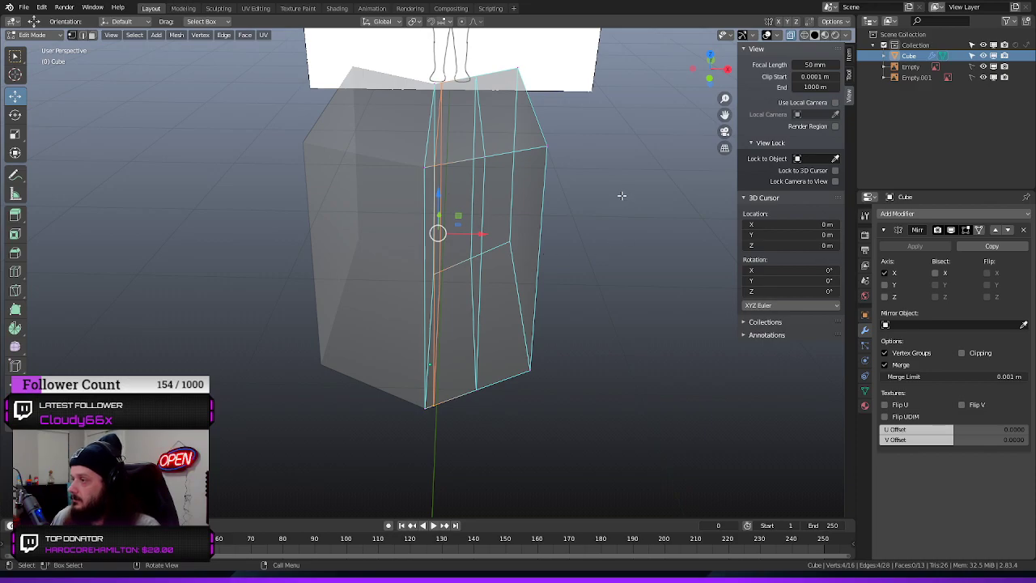
In the front view, move the upper outer edge inward along X to where the neck meets the shoulder outline
mouse_move(621, 195)
middle_down()
mouse_move(619, 172)
mouse_move(620, 187)
middle_up()
key(KP_1)
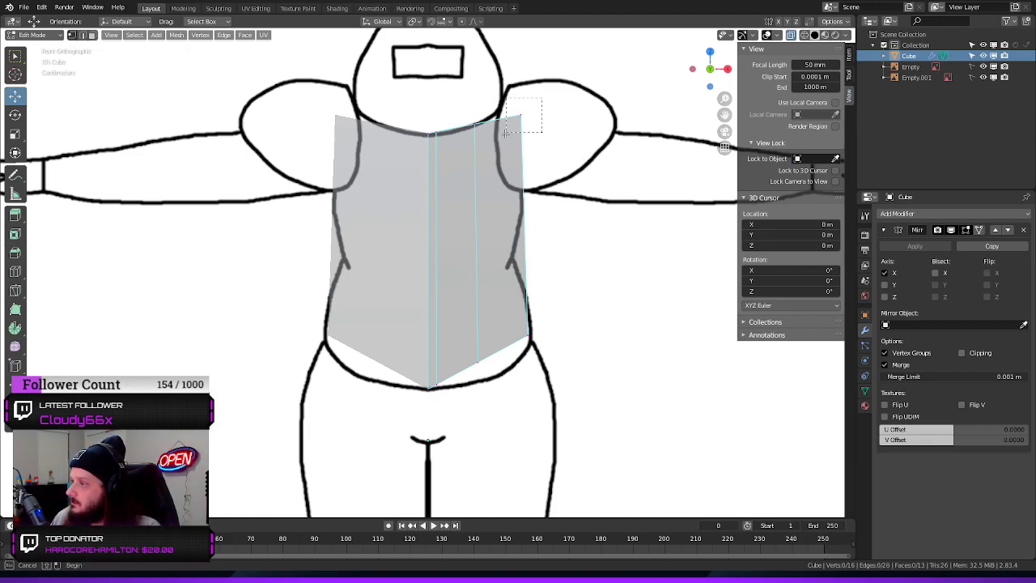
key(g)
key(x)
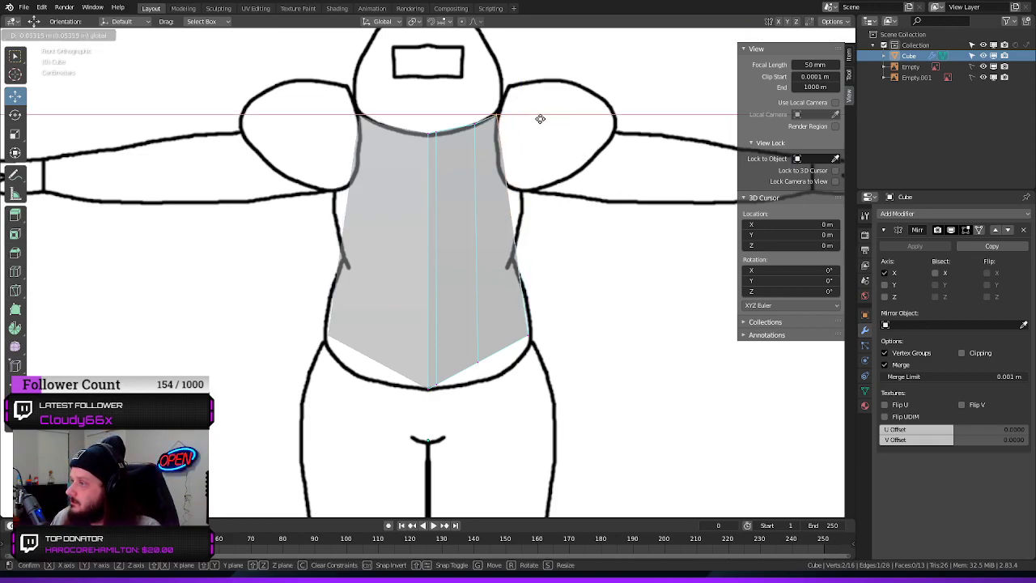
click(539, 118)
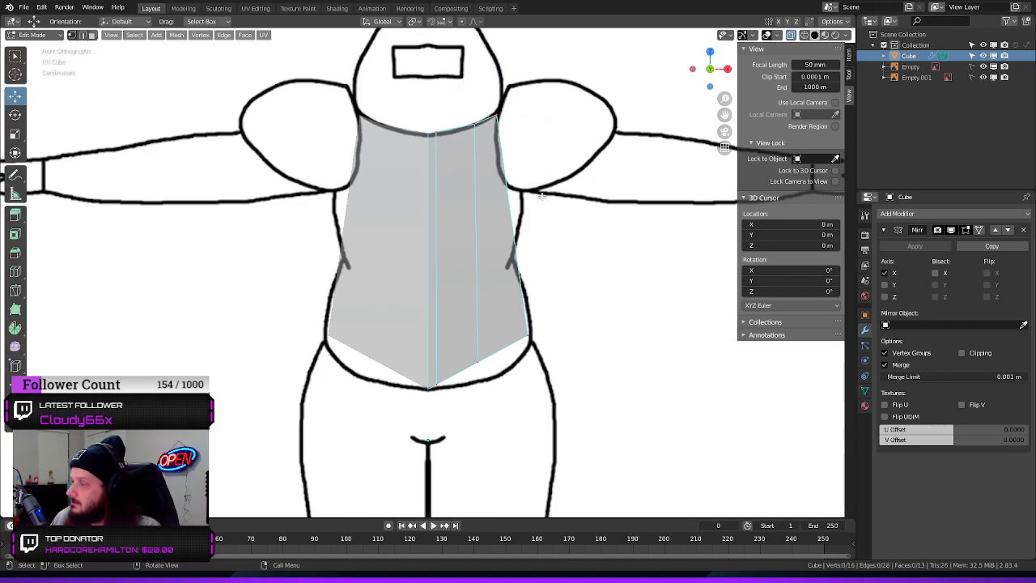
Add a horizontal loop cut just below the armpit and move its outer edge outward along X to the torso outline, then deselect it
key(ctrl+r)
click(502, 192)
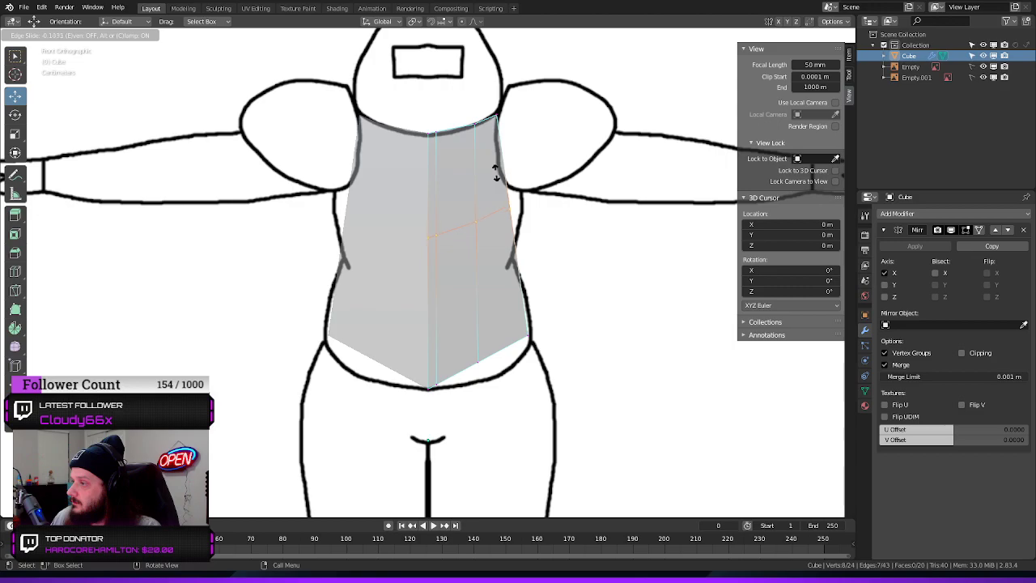
click(495, 166)
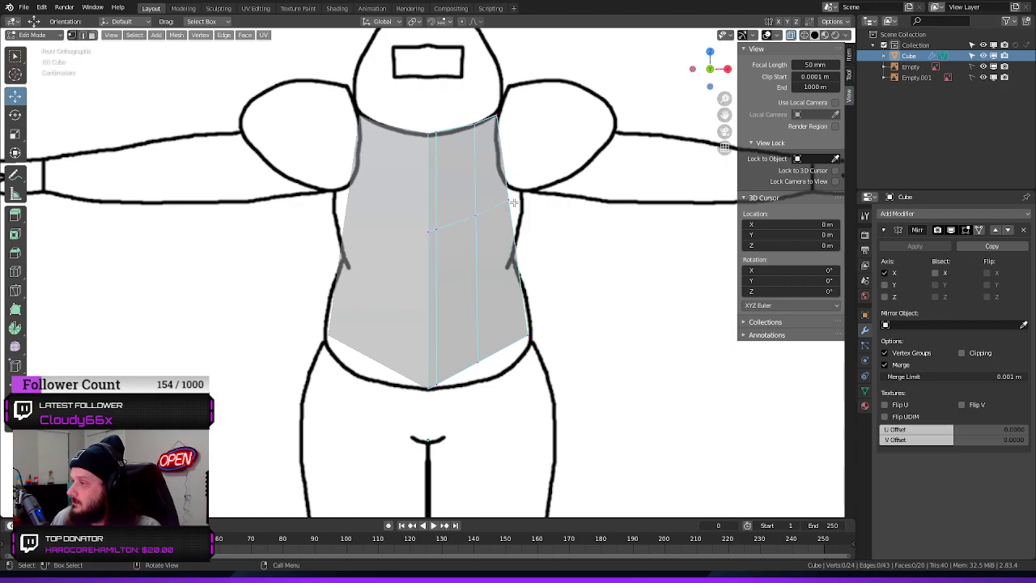
drag(540, 173, 497, 220)
key(g)
key(x)
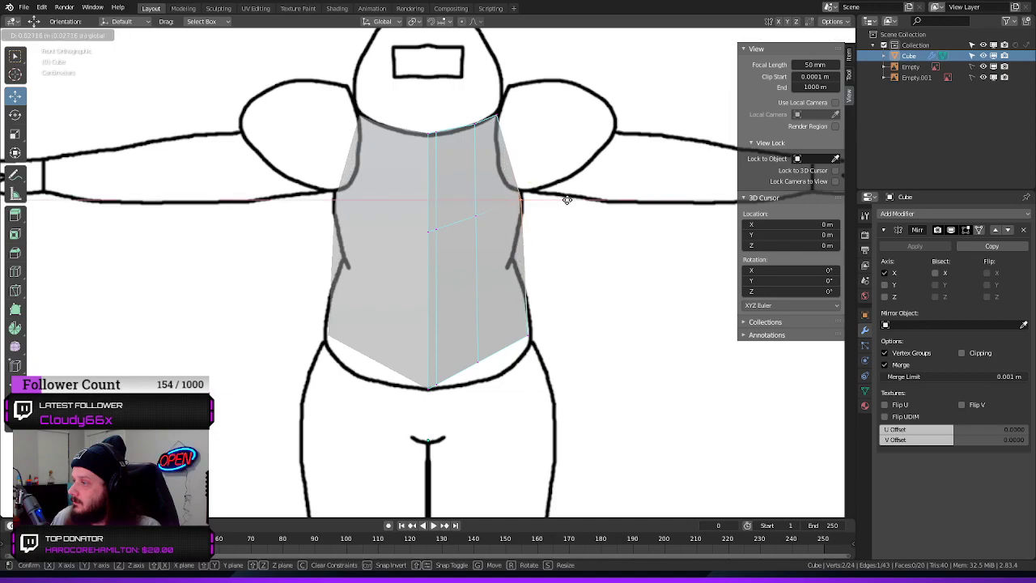
click(566, 199)
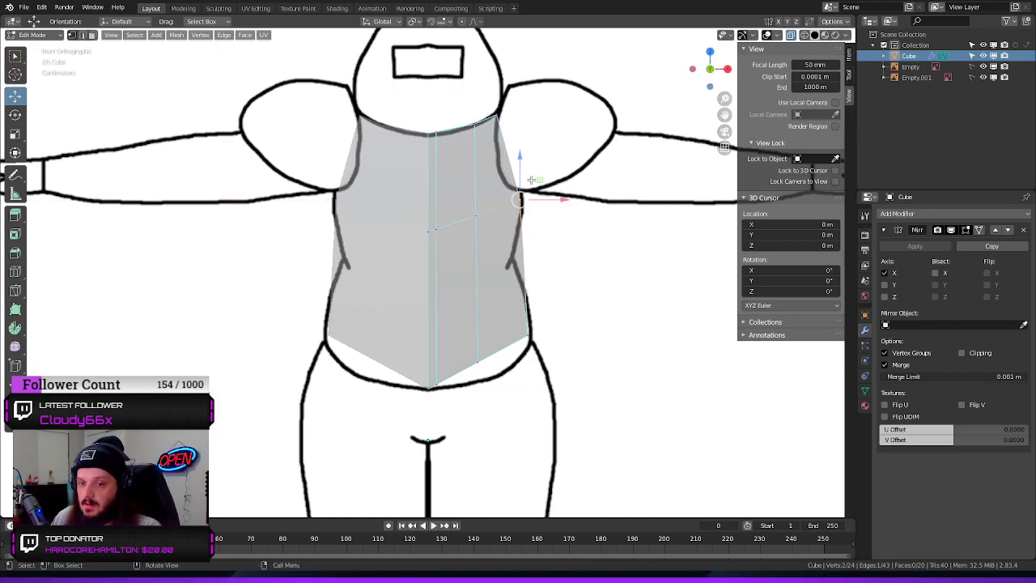
drag(593, 265, 628, 241)
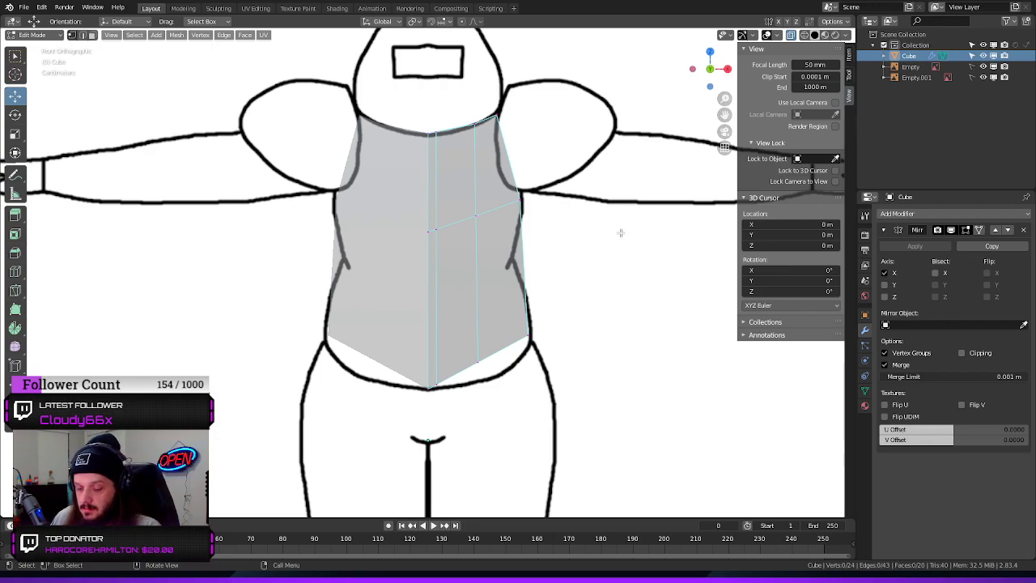
Add a horizontal loop cut at the waist crease and move its outer edge inward along X to the outline, then deselect it
key(ctrl+r)
click(519, 271)
click(498, 252)
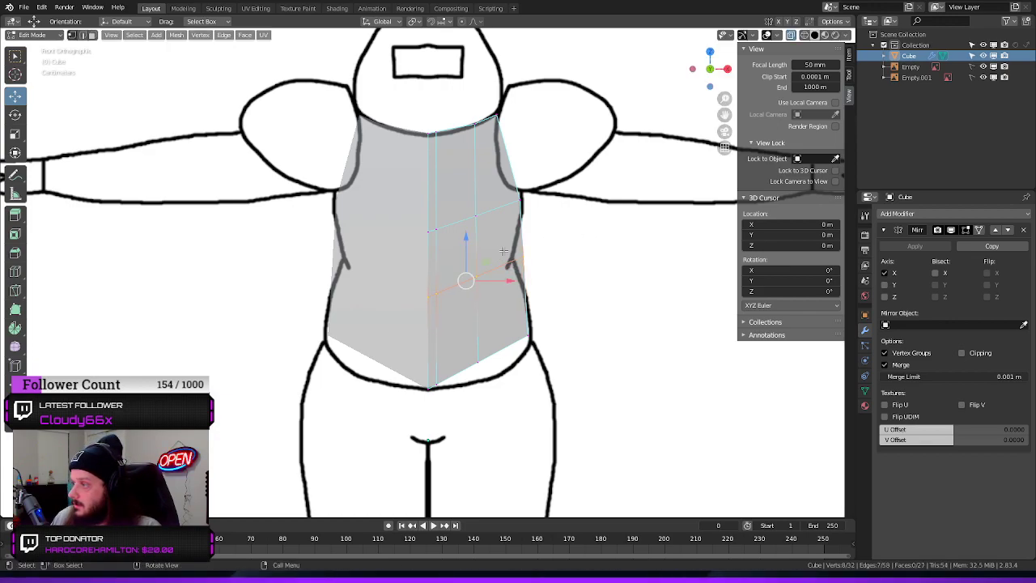
drag(577, 240, 549, 261)
drag(511, 212, 512, 217)
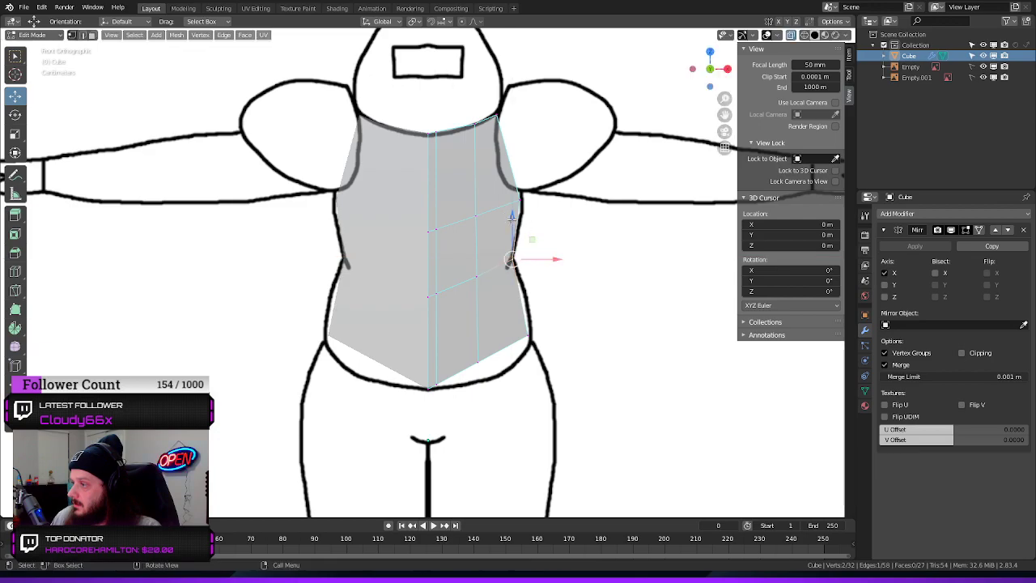
key(alt+a)
Add a horizontal loop cut between the waist and the bottom, and move its outer edge outward along X to the belly outline
key(ctrl+r)
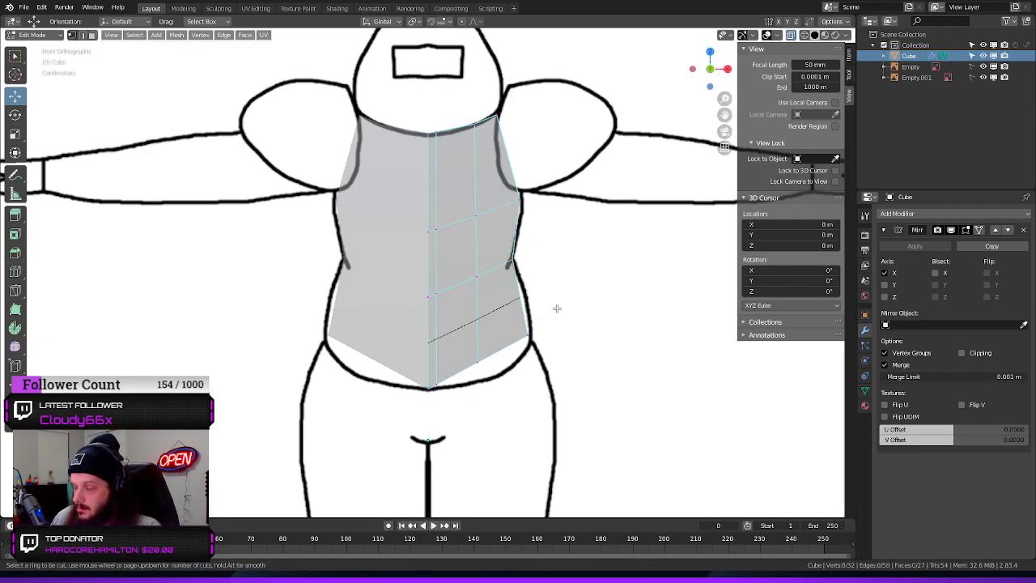
click(521, 302)
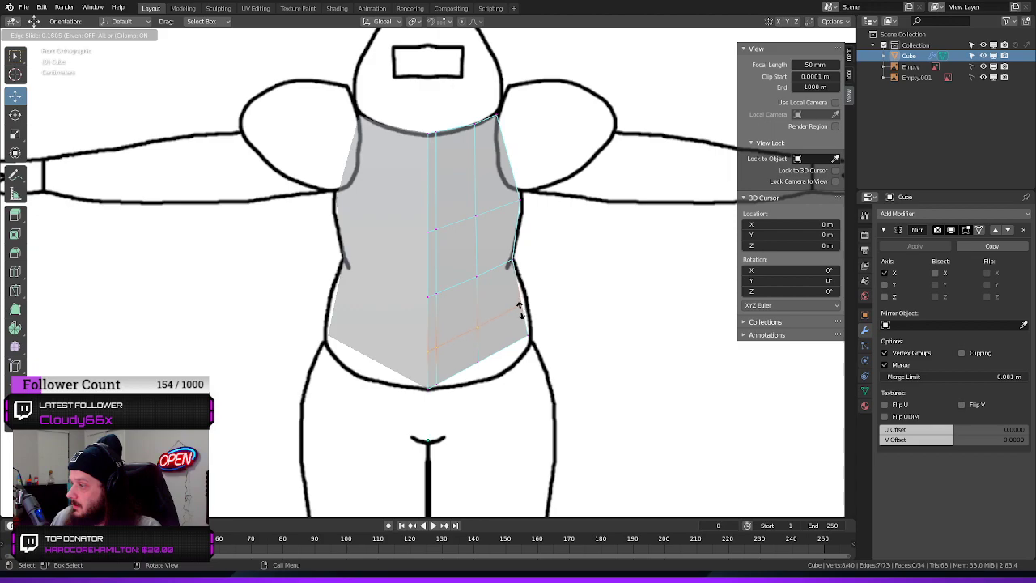
click(521, 314)
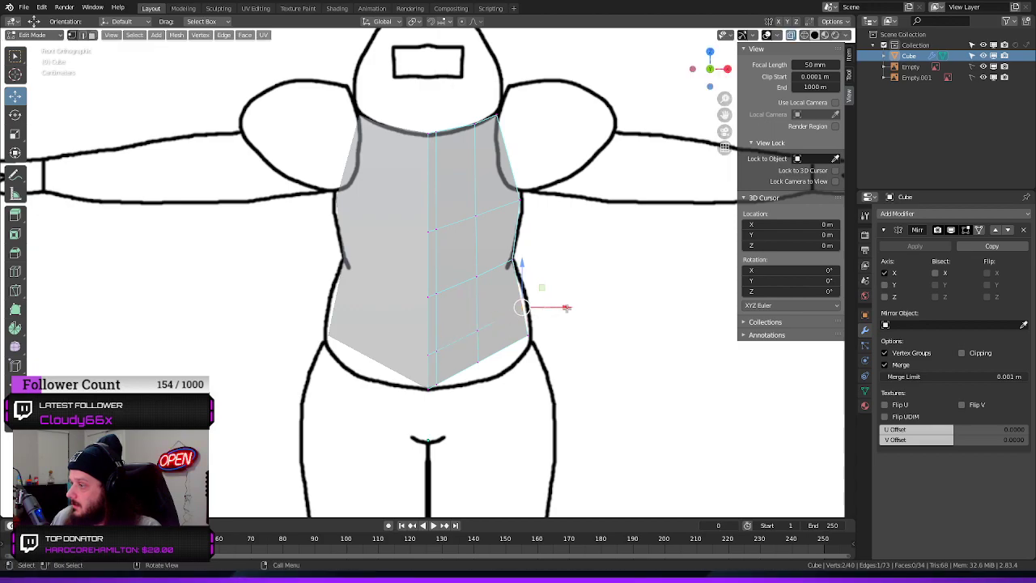
key(g)
key(x)
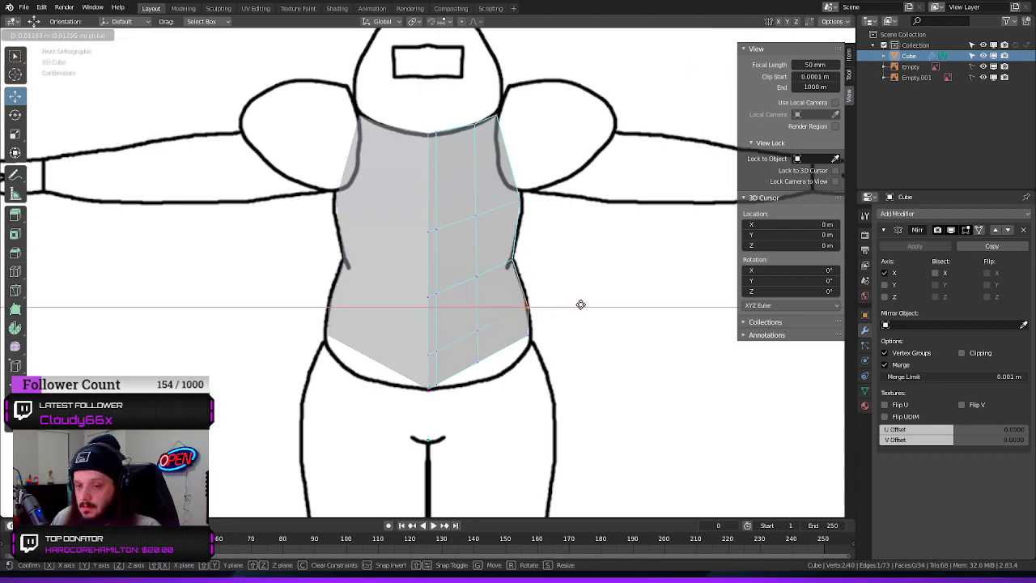
click(580, 304)
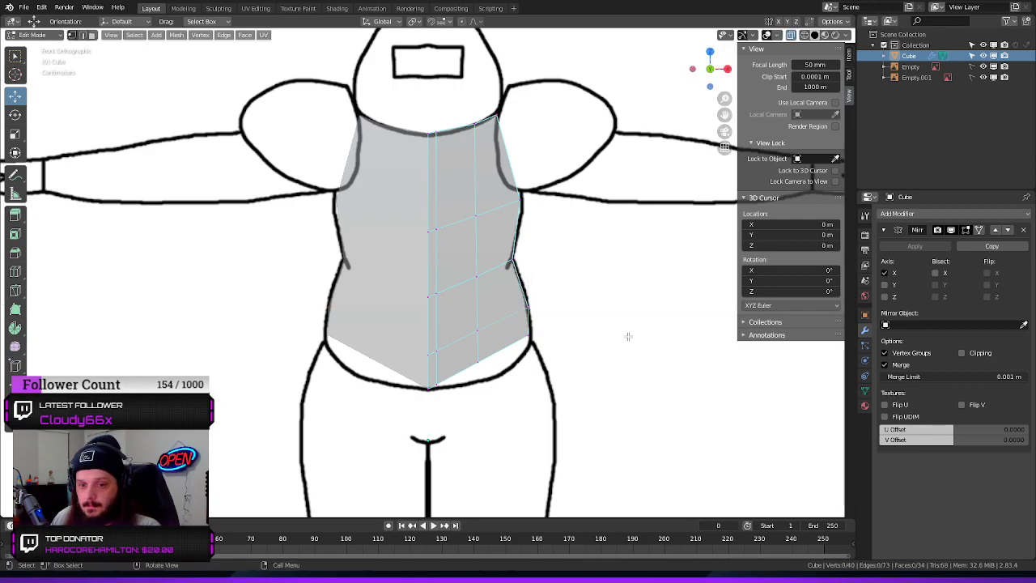
scroll(614, 308, down, 2)
scroll(637, 291, up, 3)
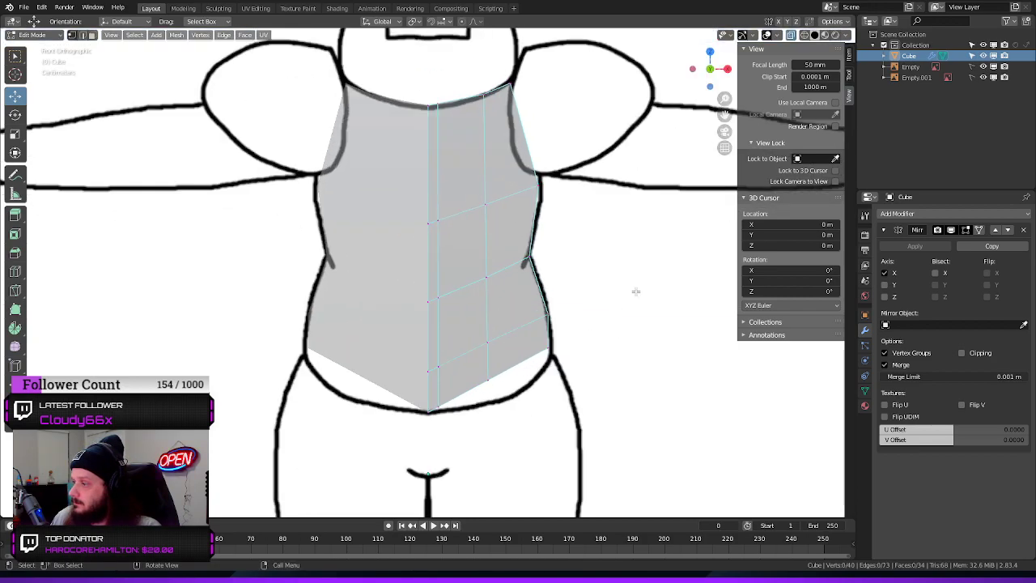
scroll(620, 259, up, 1)
scroll(629, 294, down, 2)
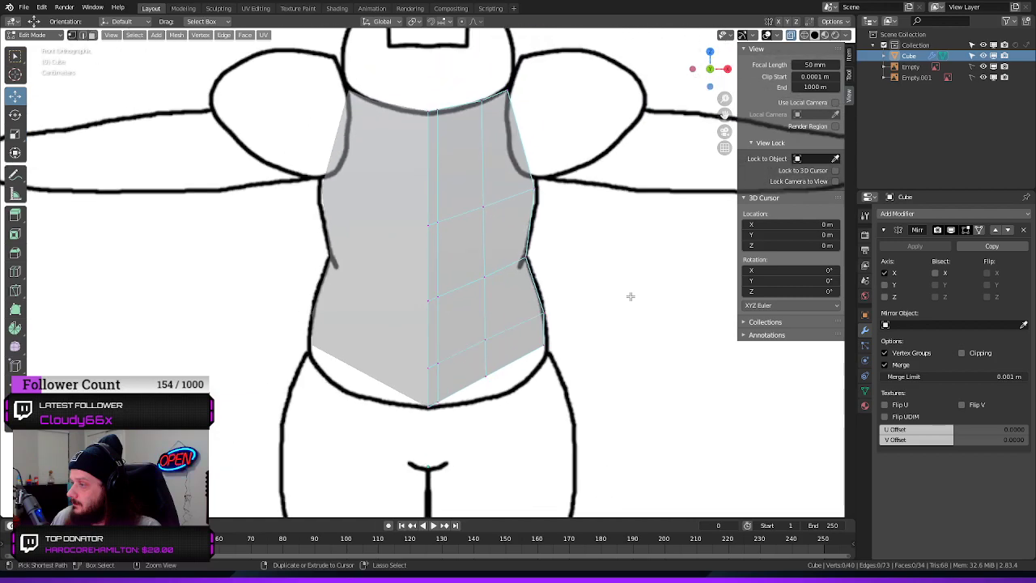
Move the bottom edges of the two vertical loop cuts down along Z onto the curved belly outline
shift+middle_drag(613, 271, 555, 200)
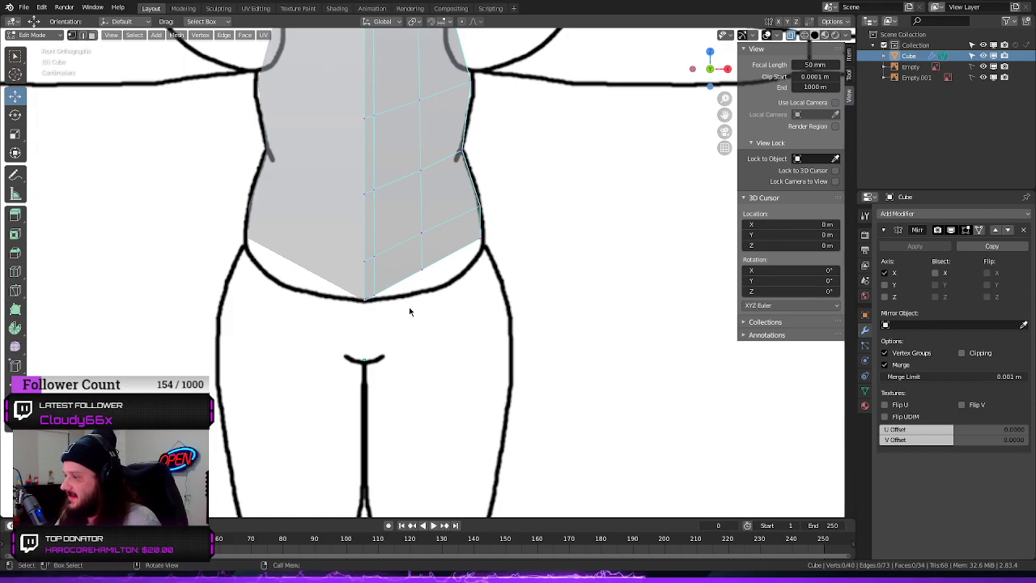
drag(394, 290, 355, 308)
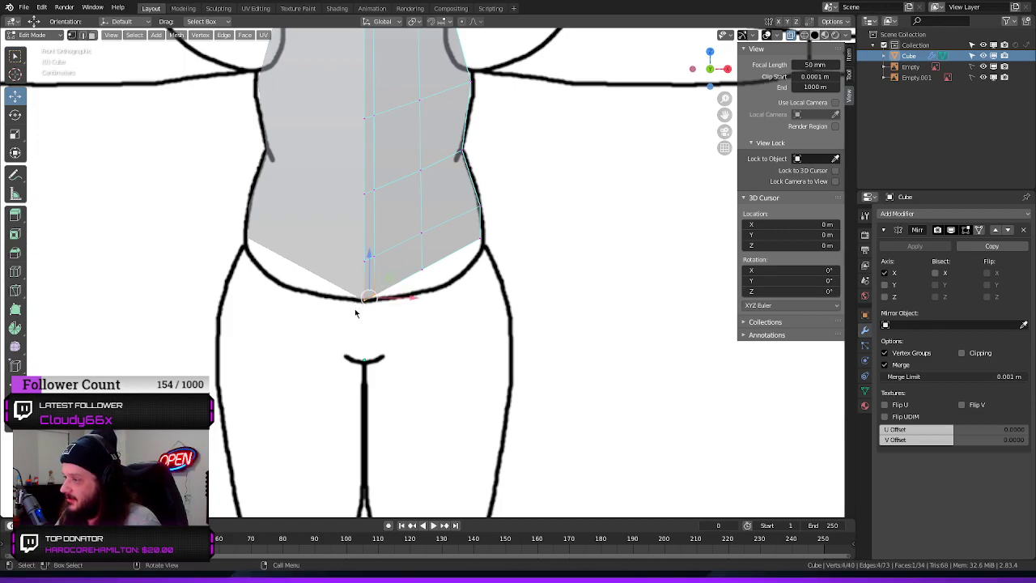
key(g)
key(z)
click(374, 257)
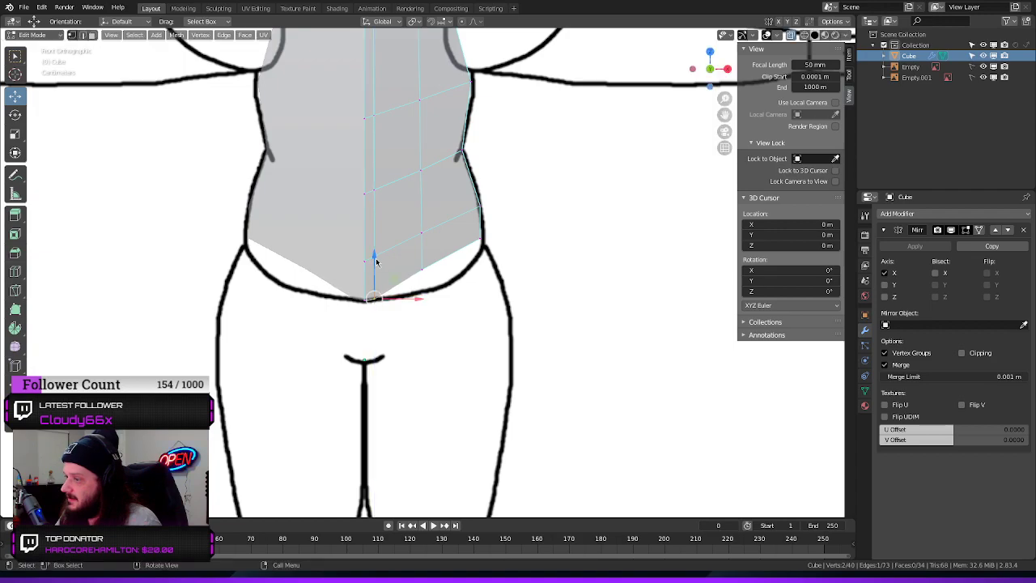
click(421, 266)
key(g)
key(z)
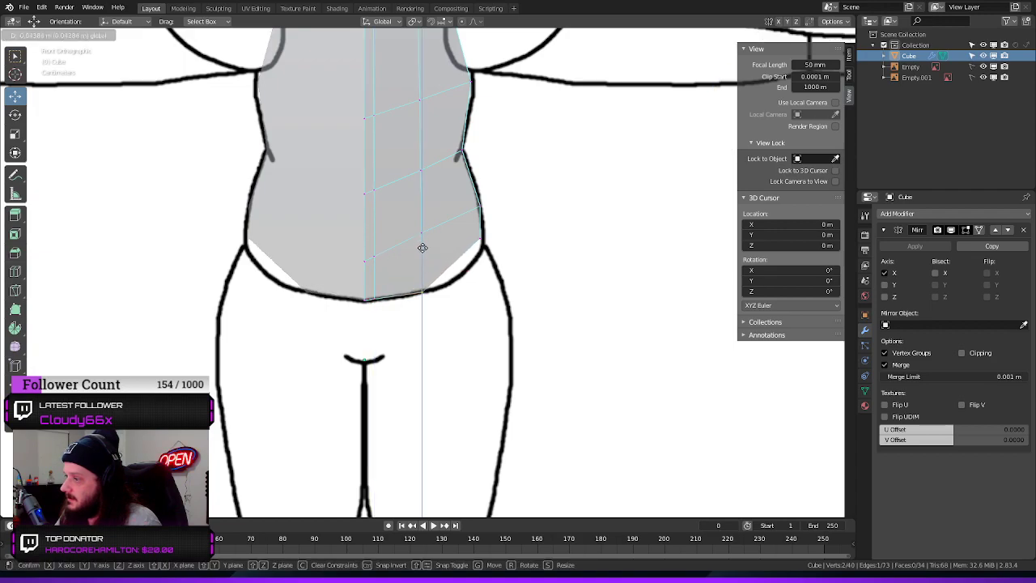
click(422, 247)
Add a vertical loop cut near the torso's outer side and move its bottom edge down along Z onto the belly outline
key(ctrl+r)
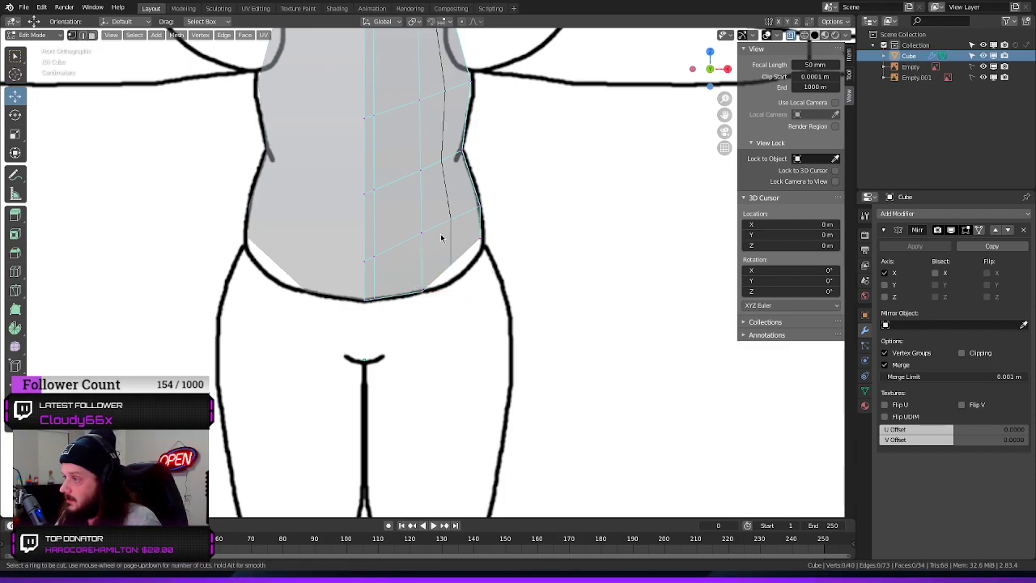
click(440, 236)
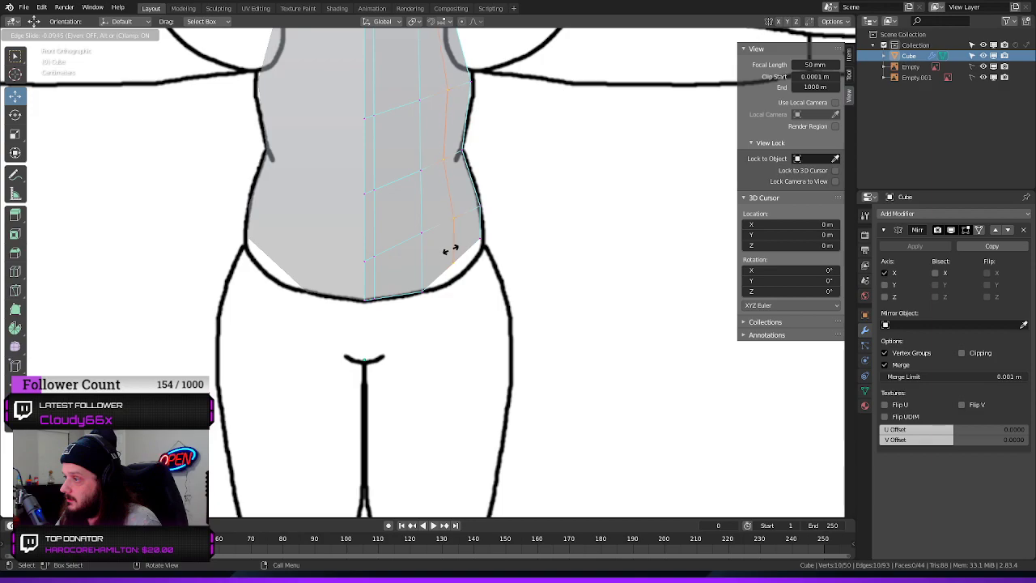
click(451, 253)
click(473, 272)
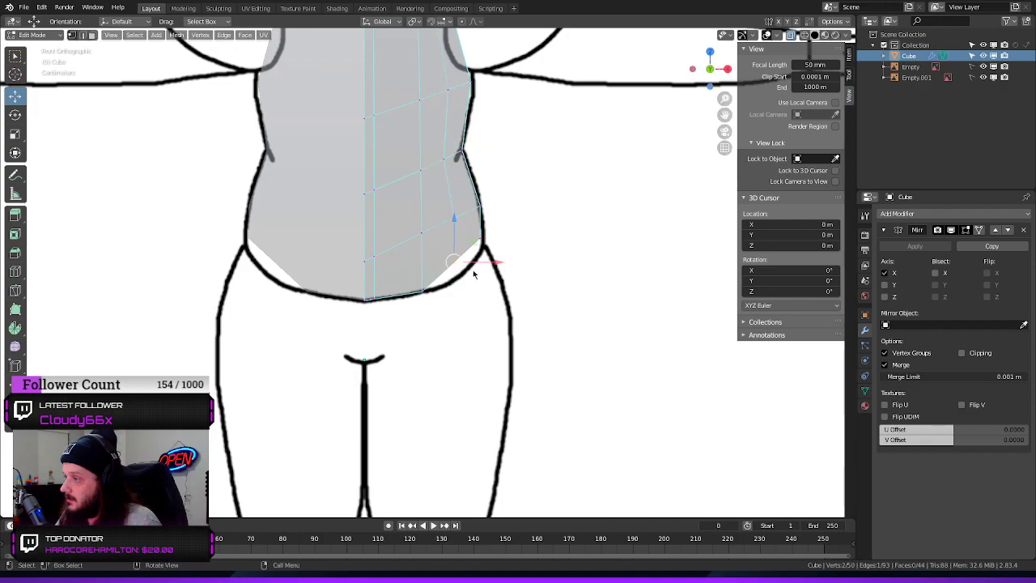
drag(456, 229, 455, 234)
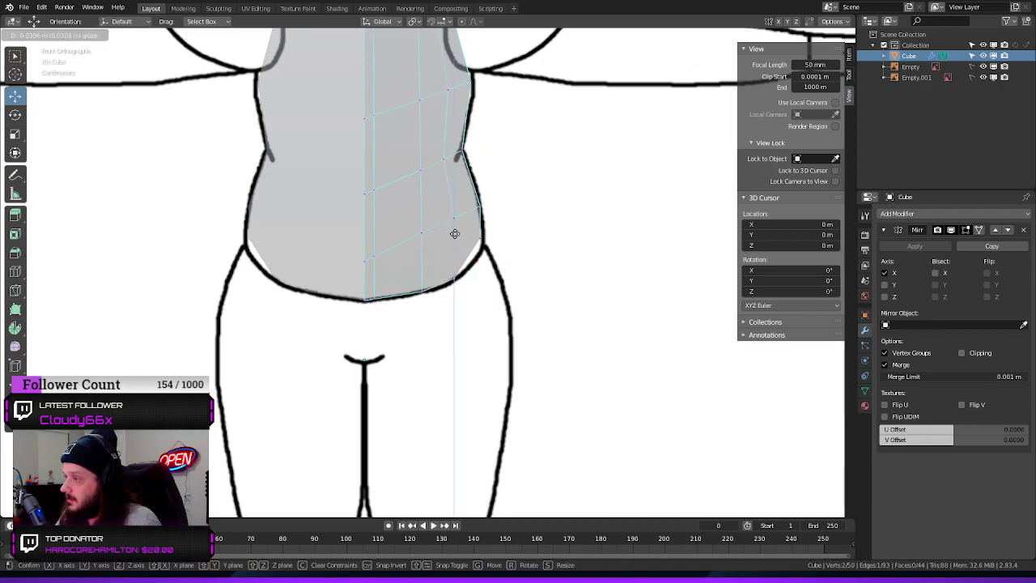
click(455, 234)
scroll(579, 230, up, 1)
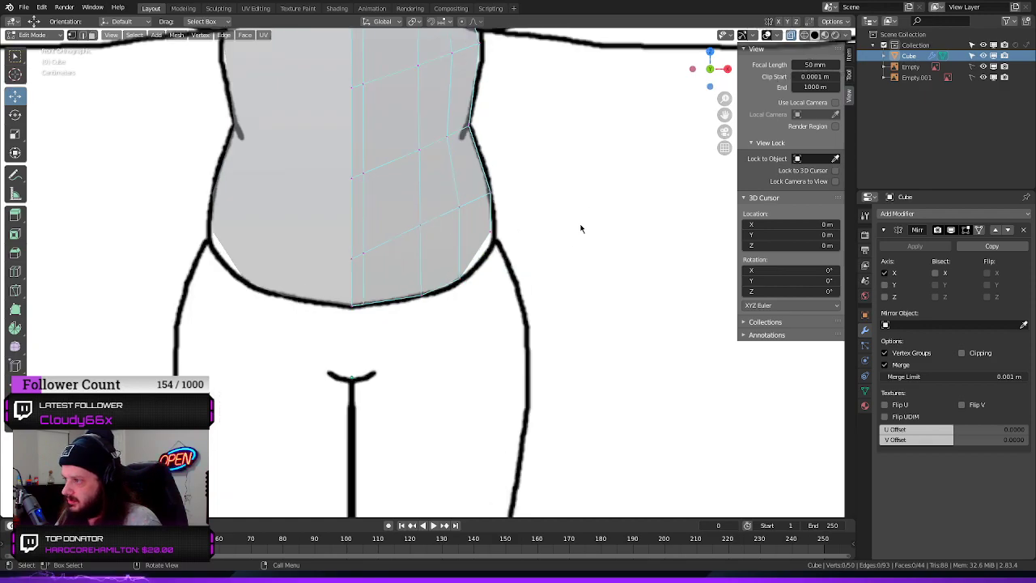
scroll(581, 229, down, 4)
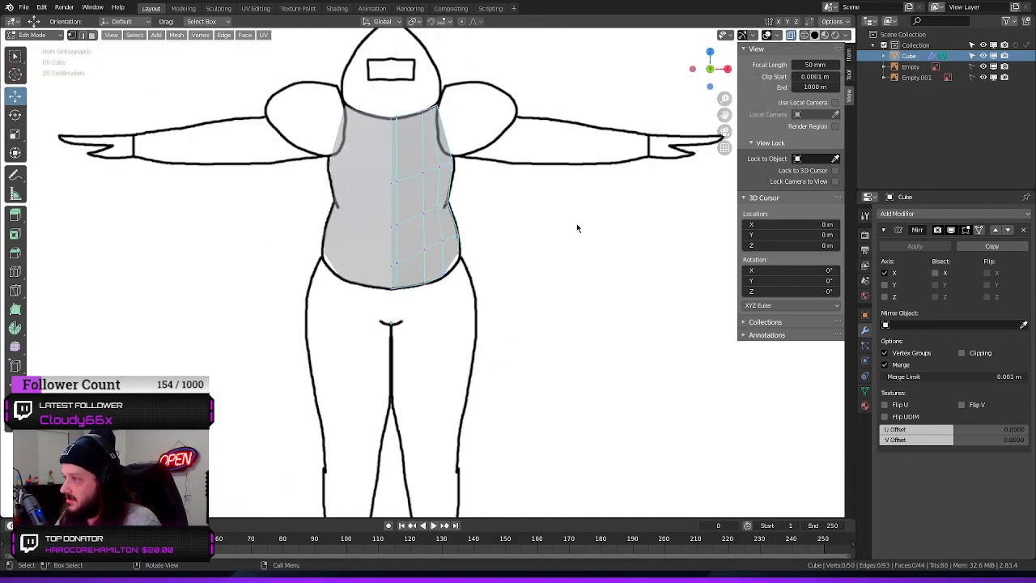
scroll(574, 225, up, 5)
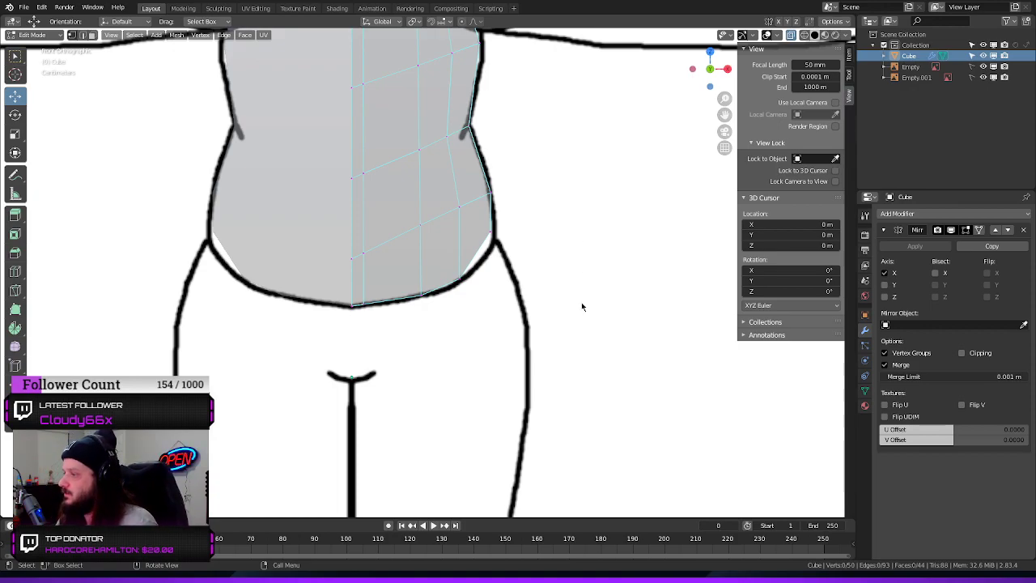
Add one more vertical loop cut beside the torso's outermost edge and fit its bottom edge to the belly outline along Z and X
key(ctrl+r)
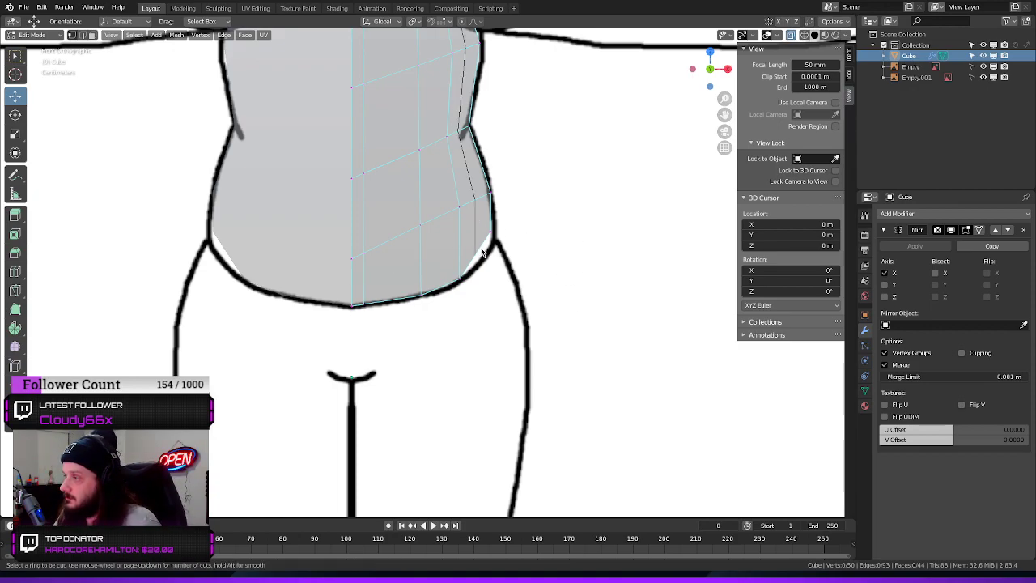
click(481, 252)
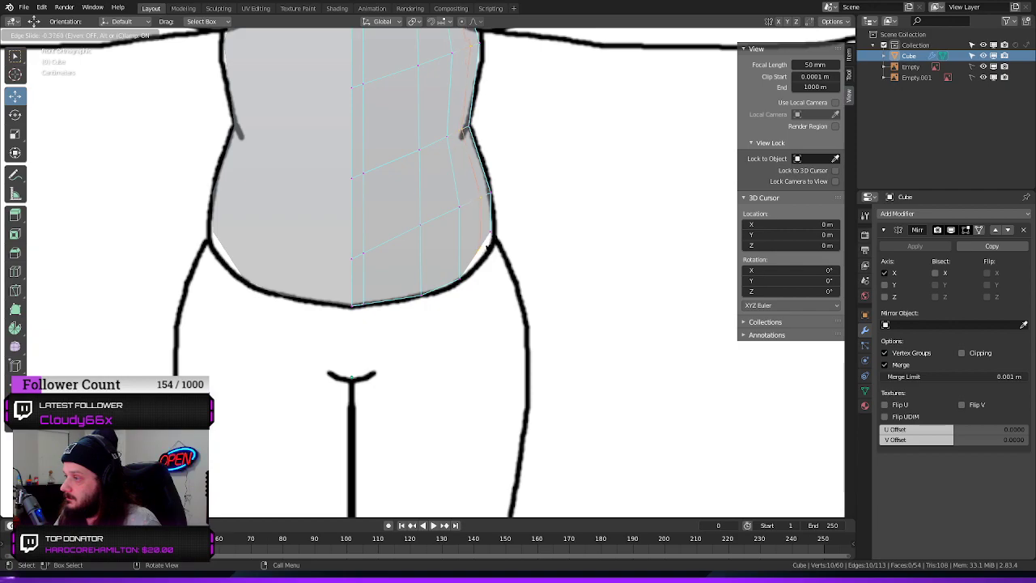
click(501, 254)
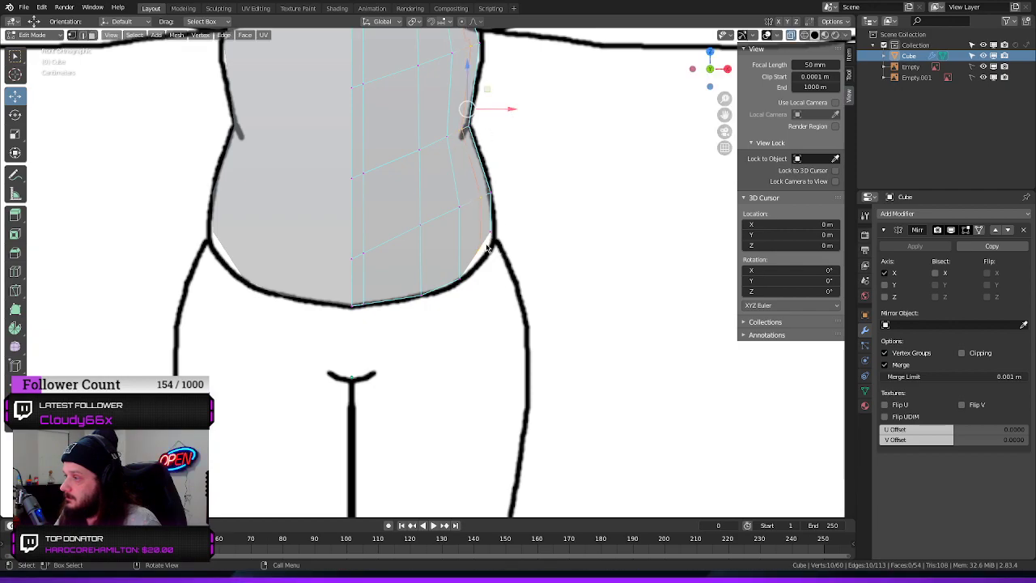
click(485, 247)
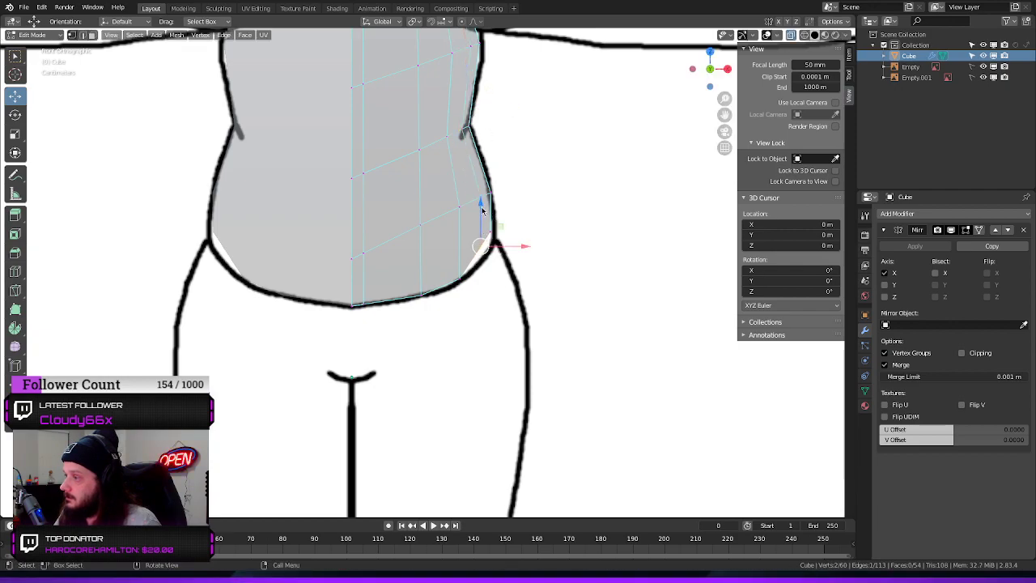
mouse_move(482, 210)
mouse_down()
mouse_move(484, 220)
mouse_move(493, 199)
mouse_up()
drag(538, 240, 542, 240)
click(560, 253)
Move the torso's top outer corner edge up along Z and outward along X to where the neckline meets the shoulder
scroll(564, 255, up, 4)
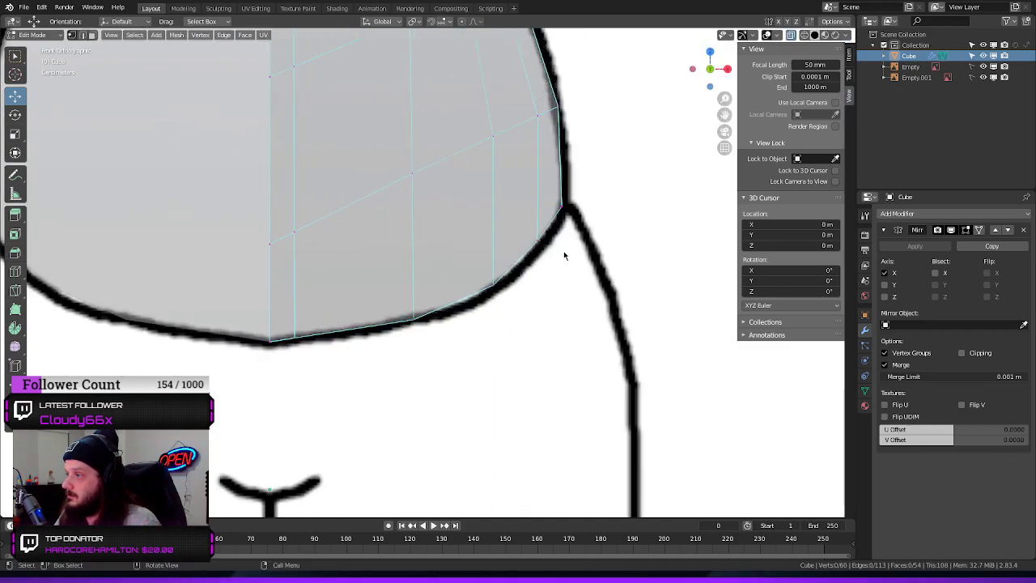
scroll(564, 257, down, 7)
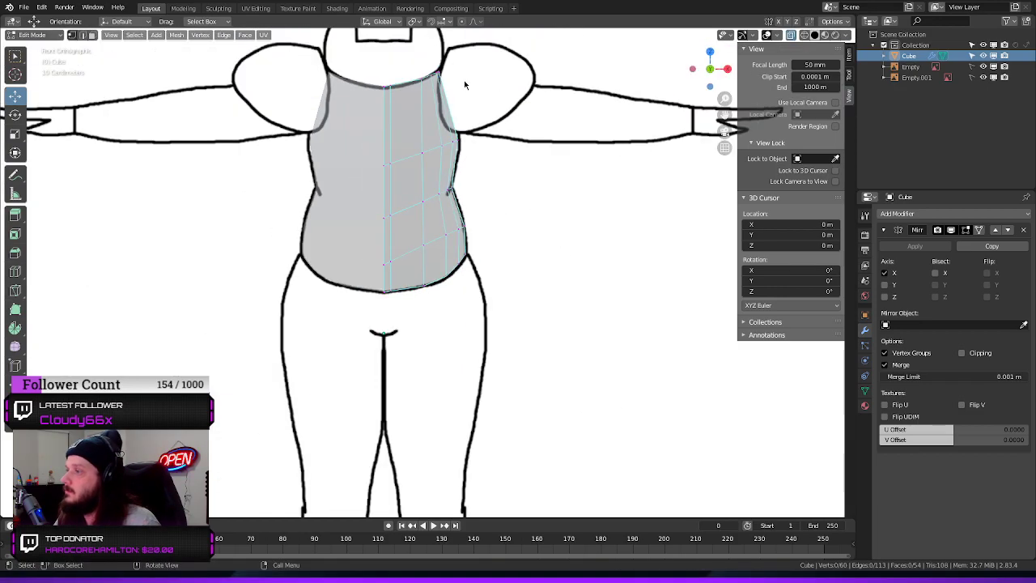
scroll(490, 109, up, 5)
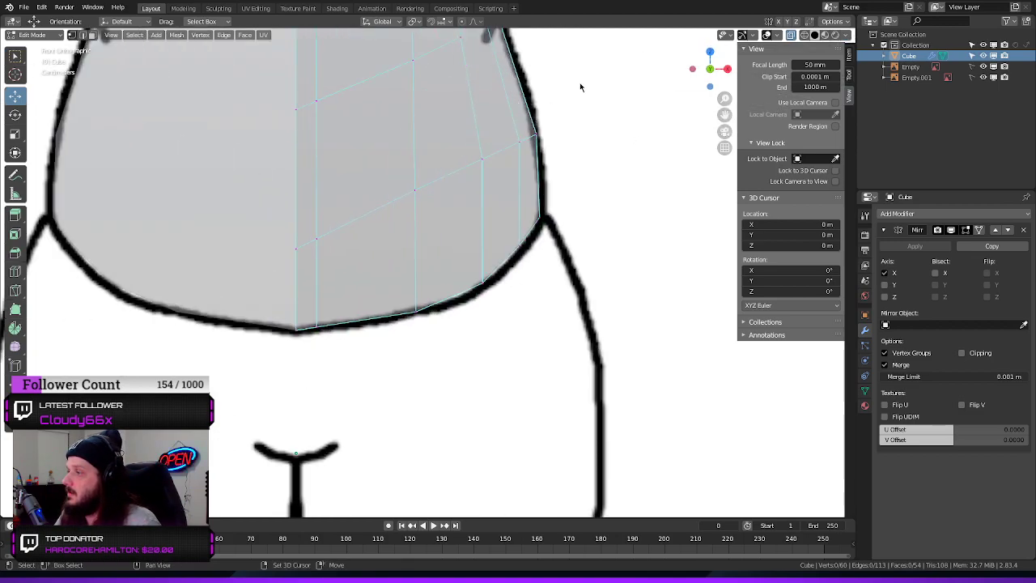
shift+middle_drag(579, 84, 605, 293)
shift+middle_drag(558, 115, 561, 288)
shift+middle_drag(567, 93, 560, 196)
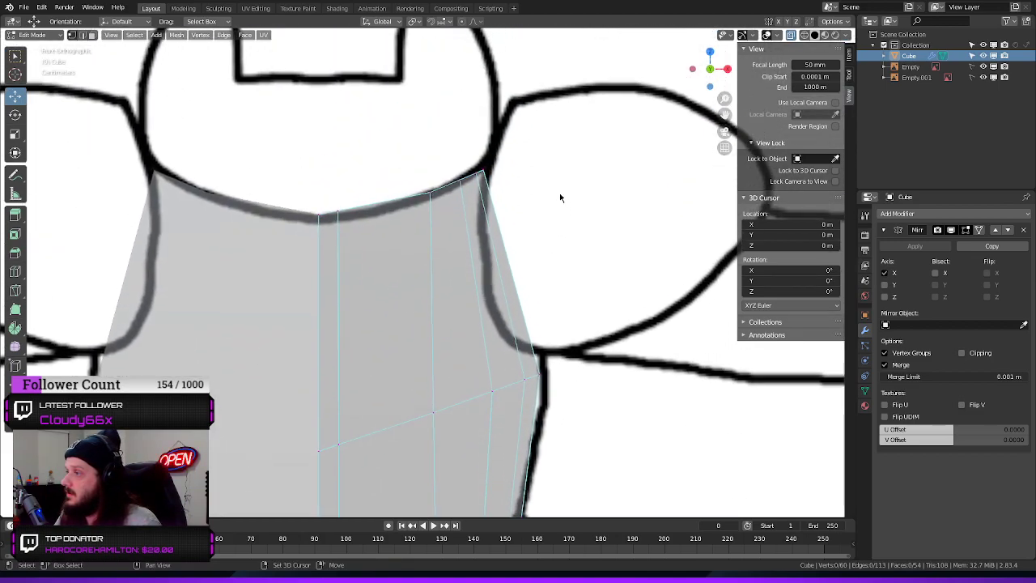
click(497, 175)
drag(482, 126, 483, 118)
mouse_move(527, 162)
mouse_down()
mouse_move(553, 159)
mouse_move(531, 154)
mouse_up()
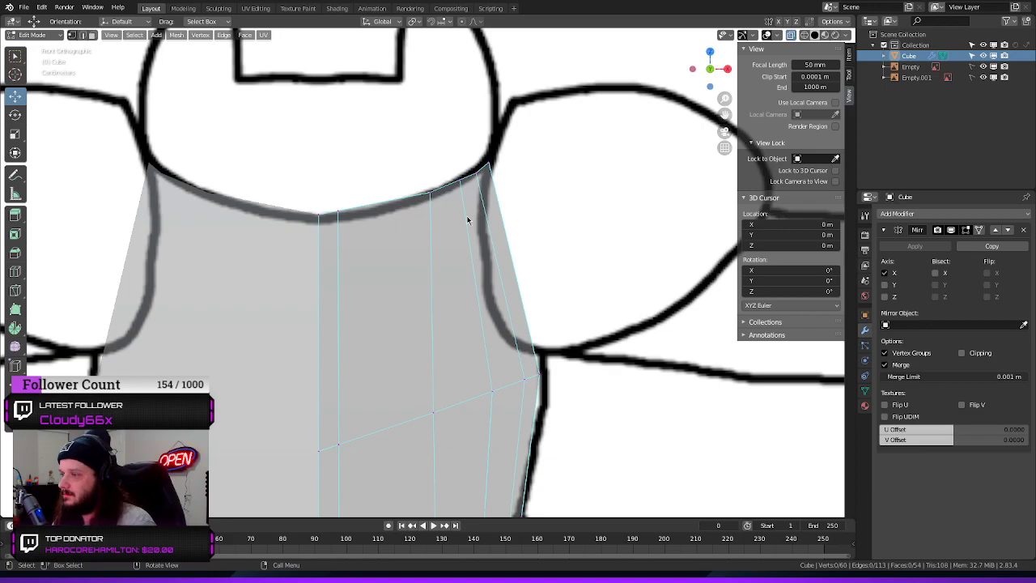
Move the top edge of the middle vertical loop inward along X and fit it to the neckline along Z
scroll(535, 184, down, 4)
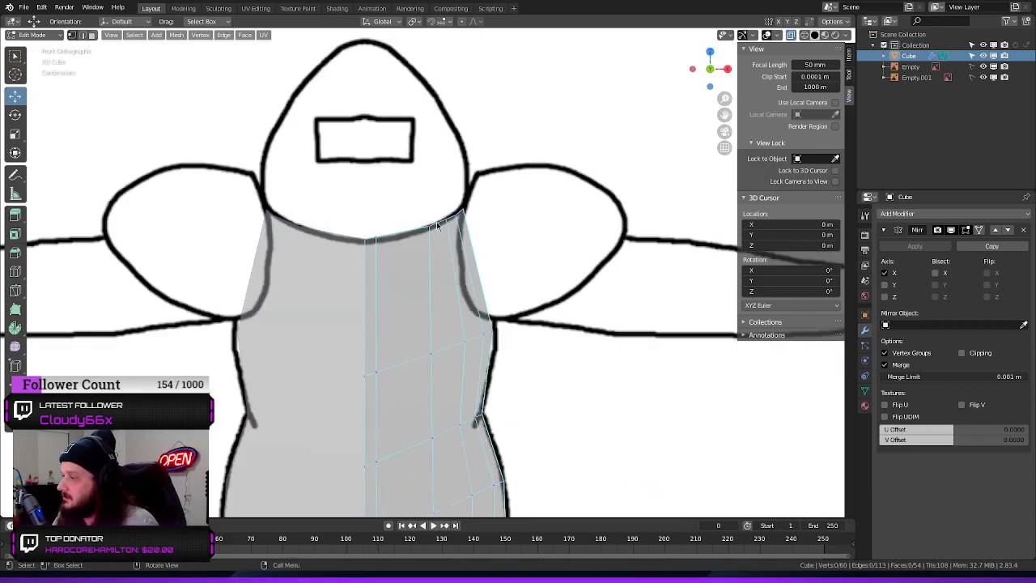
click(405, 247)
drag(476, 230, 460, 231)
drag(411, 185, 374, 195)
click(377, 242)
Shift the top edges of the vertical loops nearest the shoulder along X and Z to follow the neckline curve
click(441, 223)
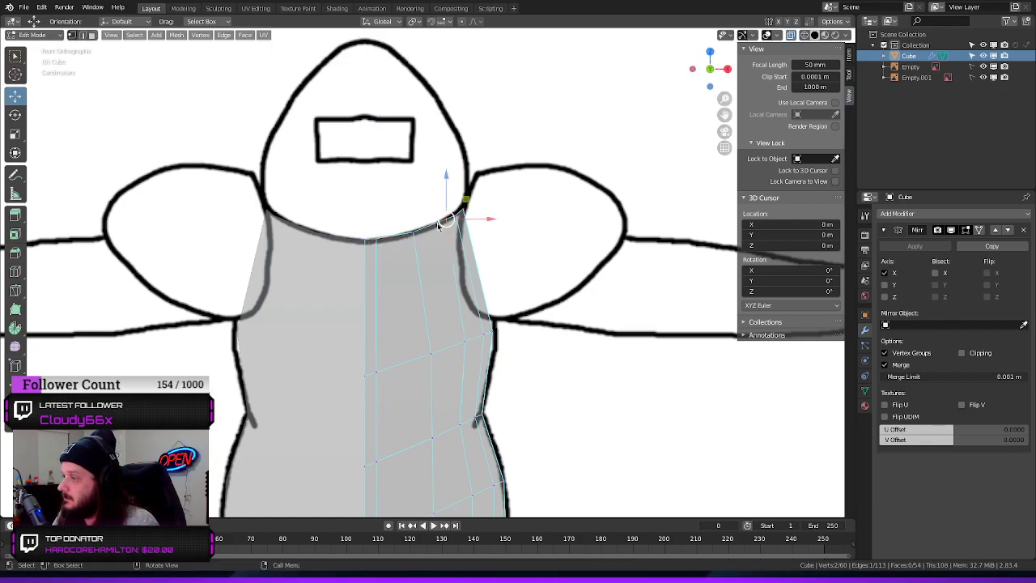
drag(484, 219, 475, 223)
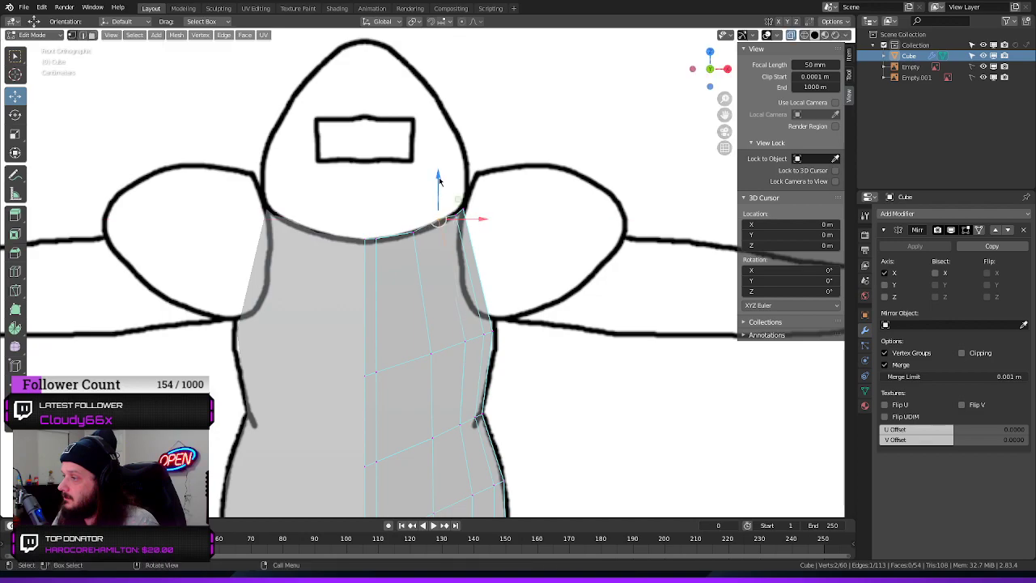
drag(439, 180, 466, 214)
click(457, 216)
key(ctrl+z)
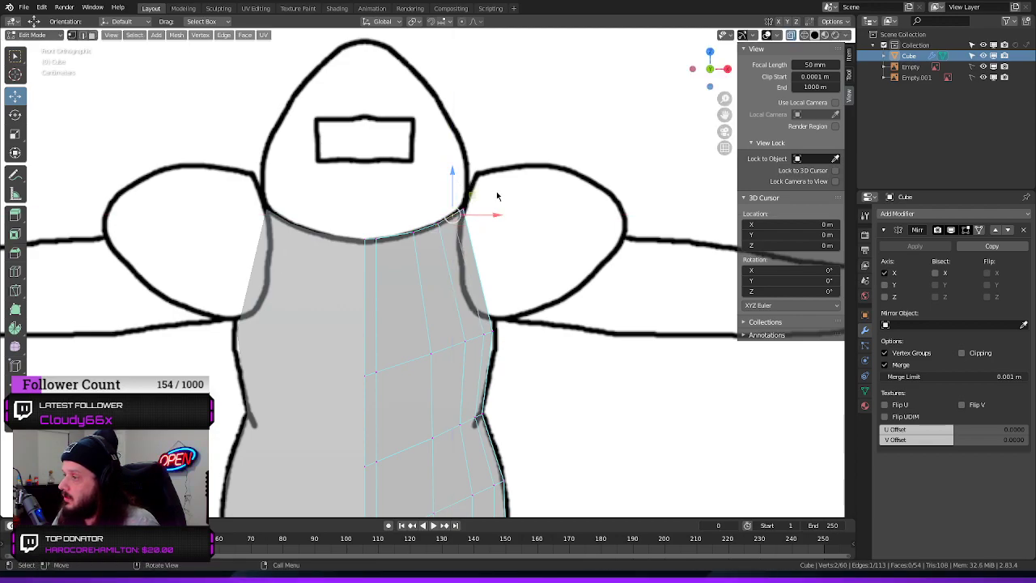
drag(463, 172, 465, 166)
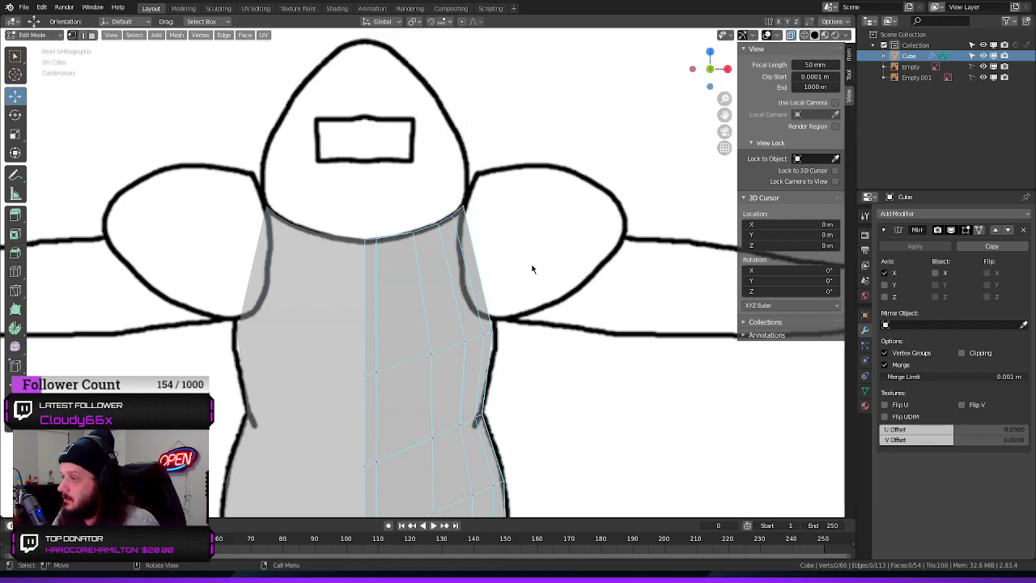
Move the chest-level edges of the three outer vertical loops inward along X to even out their spacing
drag(447, 333, 411, 368)
drag(477, 354, 461, 353)
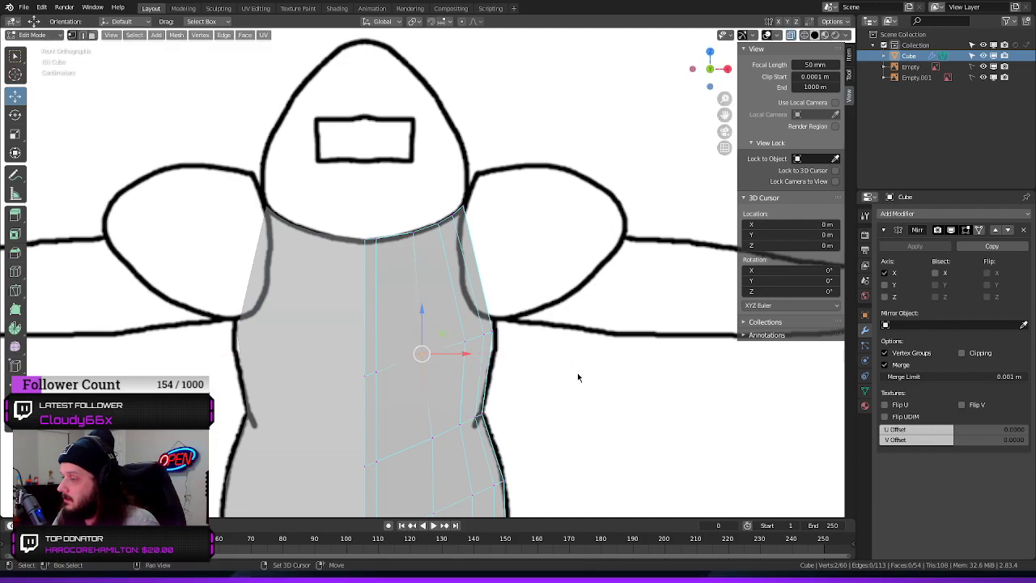
shift+middle_drag(577, 376, 493, 175)
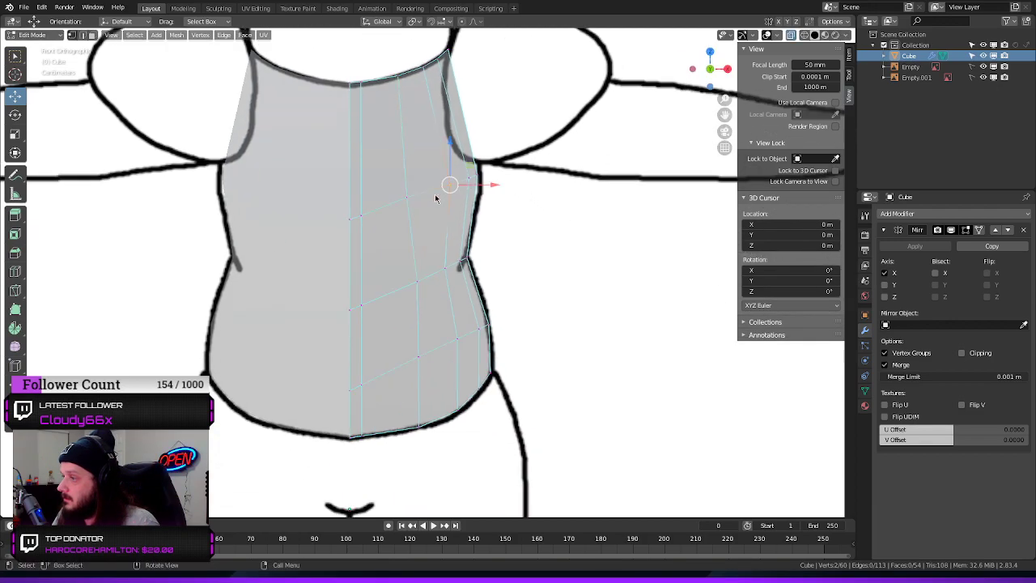
mouse_move(495, 186)
mouse_down()
mouse_move(471, 185)
mouse_move(503, 178)
mouse_up()
click(527, 231)
drag(429, 173, 455, 202)
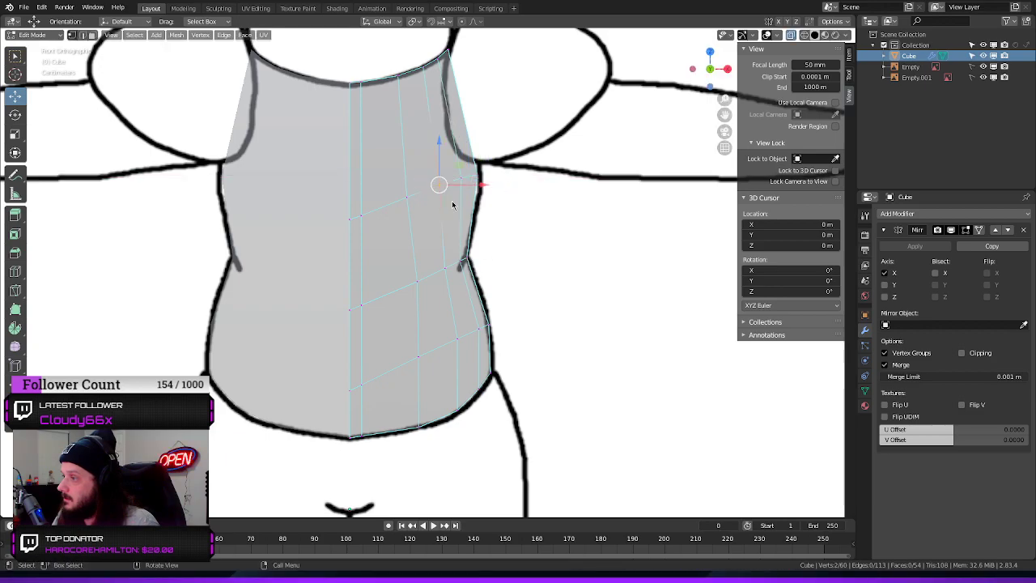
click(502, 259)
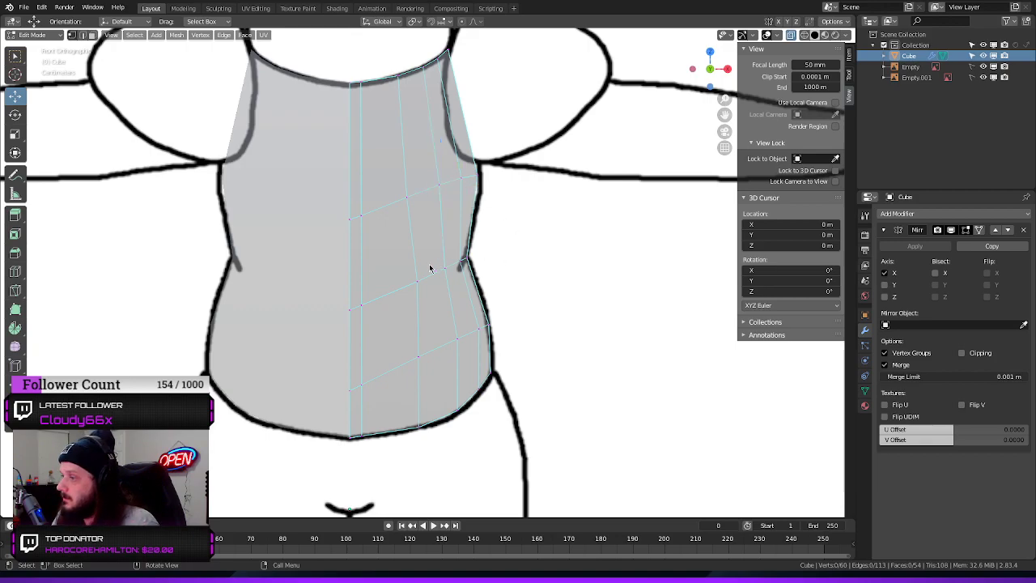
Move the middle loop's waist-level edge and the three outer loops' belly-level edges slightly inward along X
drag(430, 268, 444, 284)
click(417, 358)
drag(470, 362, 462, 338)
click(459, 336)
key(ctrl+z)
click(544, 310)
click(573, 298)
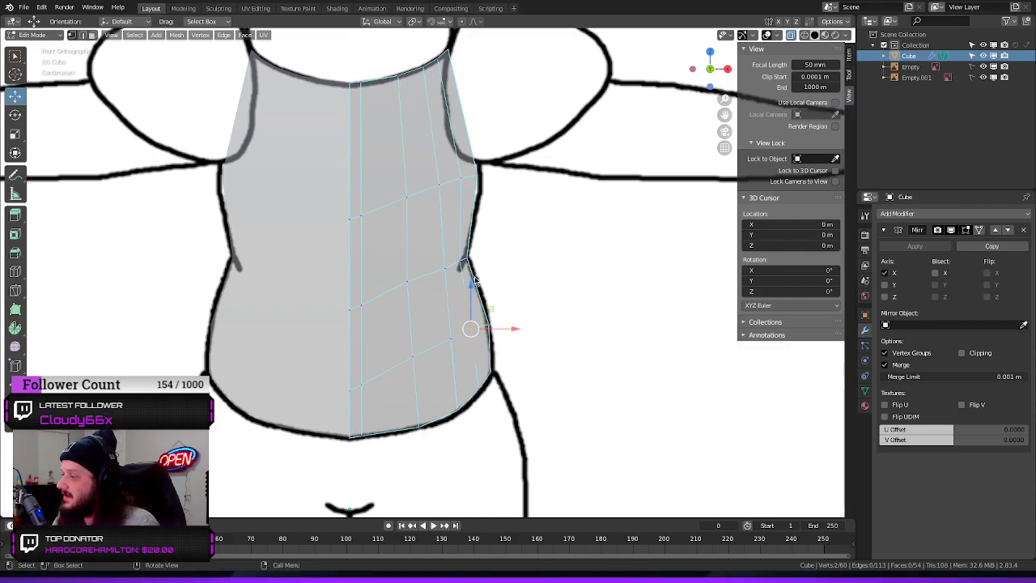
Lower the three outer loops' belly-level edges and the middle loop's waist-level edge slightly along Z
drag(470, 298, 469, 289)
click(537, 305)
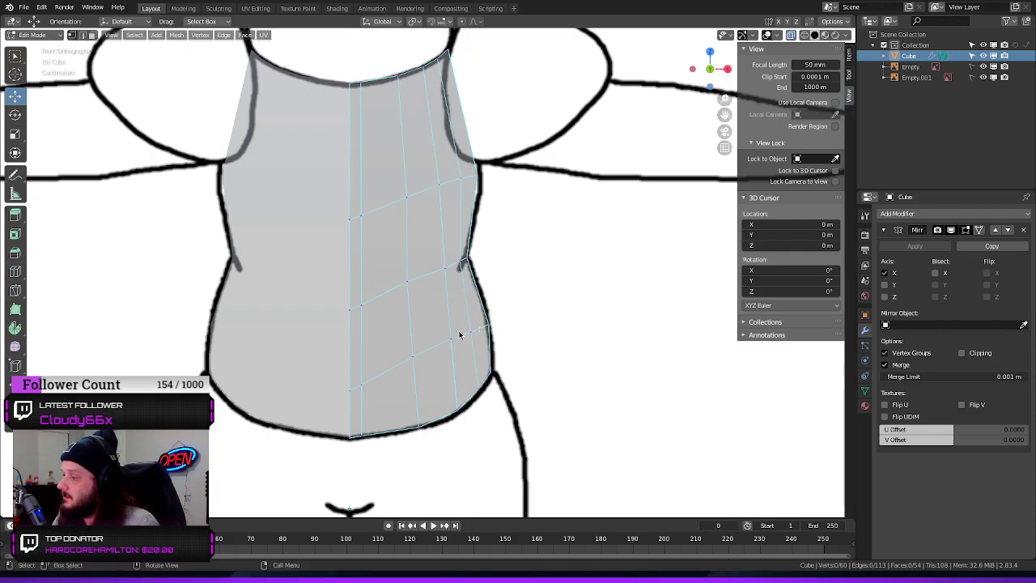
drag(460, 331, 444, 345)
click(412, 357)
drag(413, 310, 413, 316)
click(553, 328)
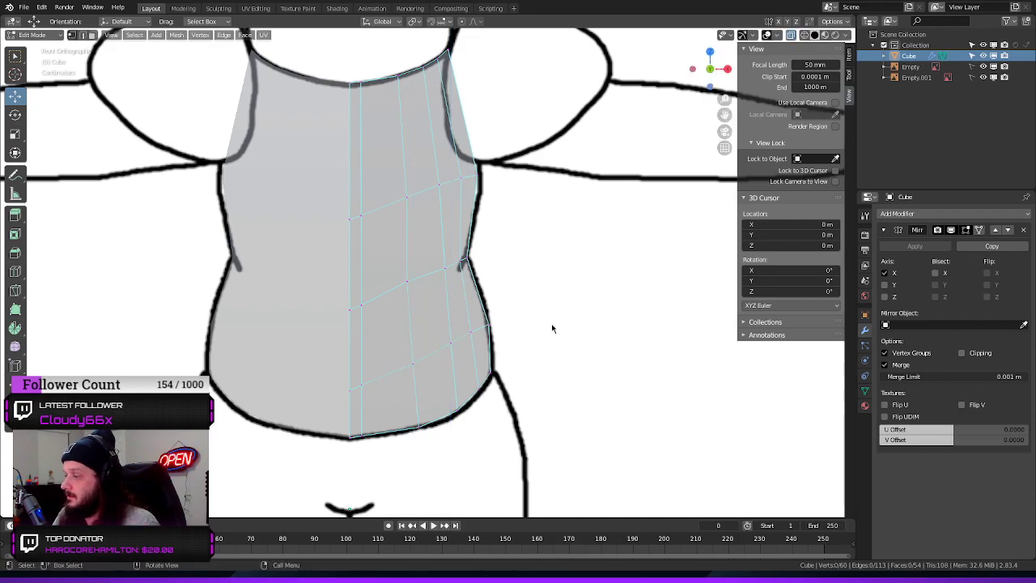
click(407, 283)
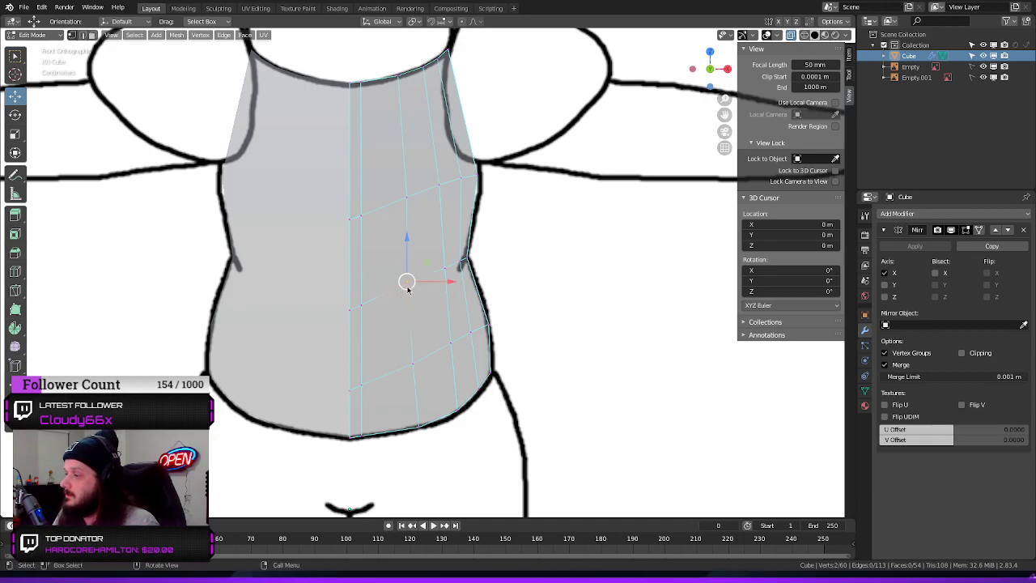
drag(407, 246, 406, 247)
click(468, 239)
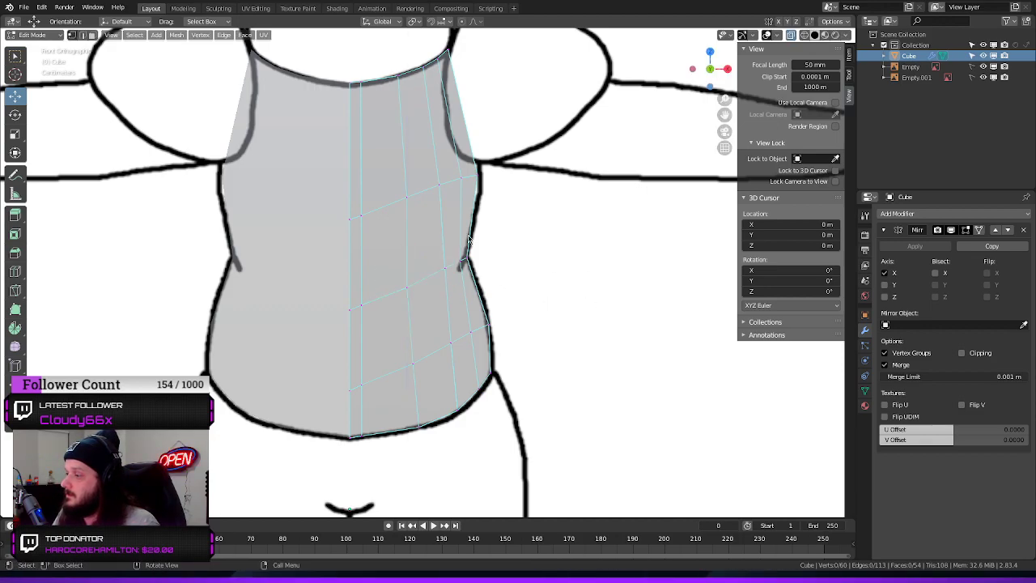
In the right side view, select all vertices on the torso's back and move them inward along Y to the back outline
scroll(588, 252, down, 4)
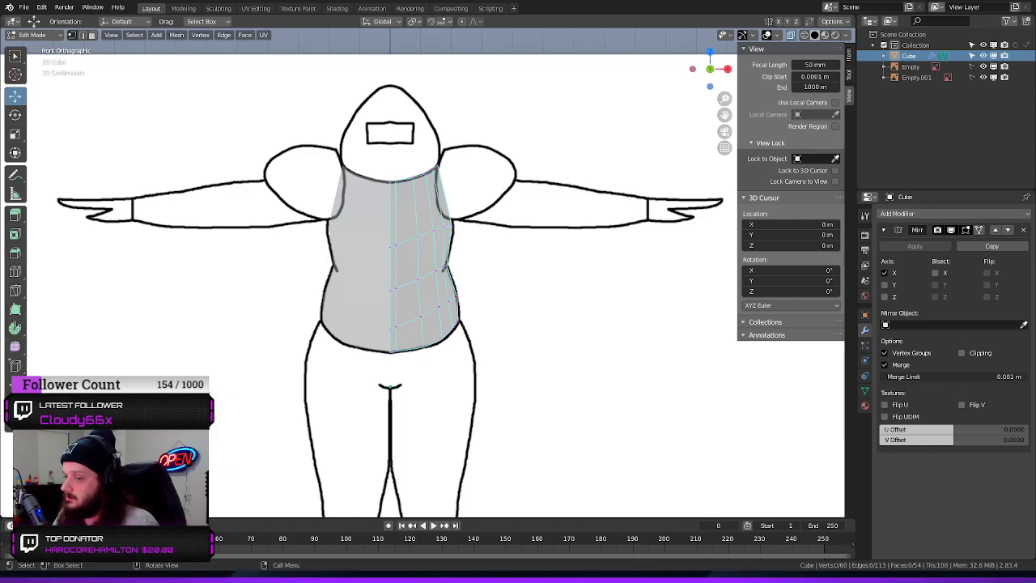
middle_drag(388, 380, 525, 314)
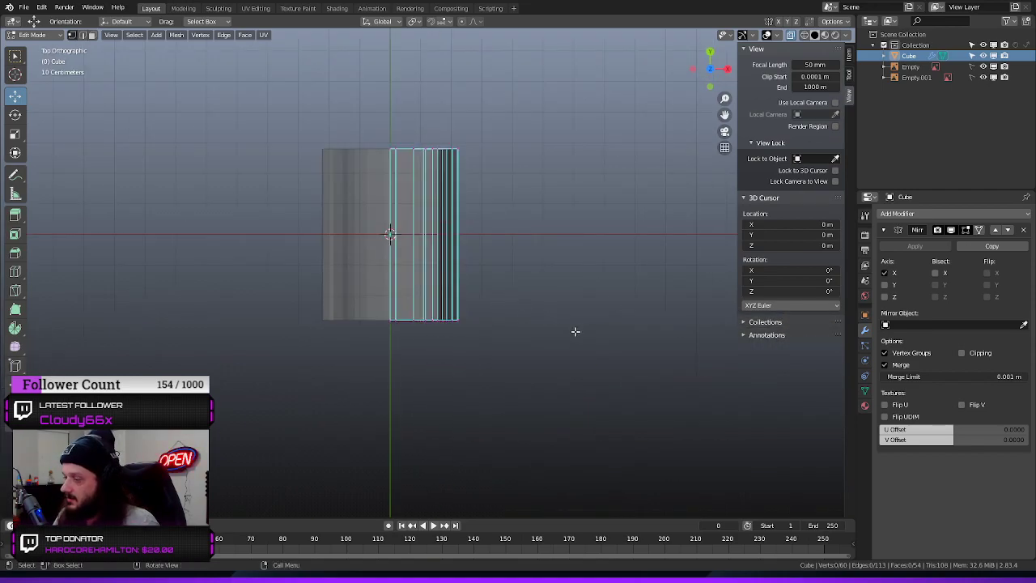
key(KP_1)
middle_drag(574, 322, 454, 319)
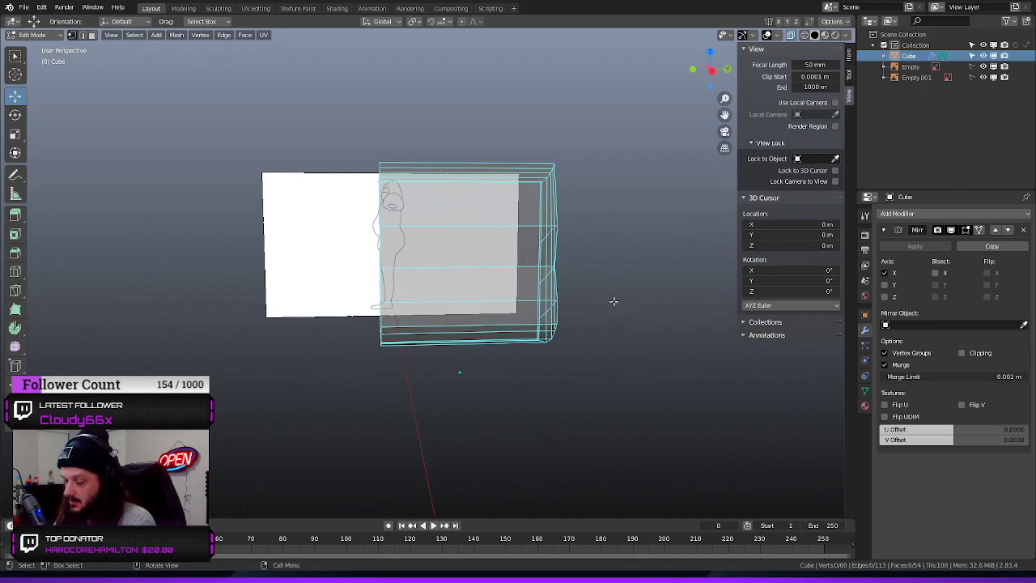
key(KP_1)
key(KP_3)
drag(623, 136, 510, 351)
drag(597, 268, 546, 276)
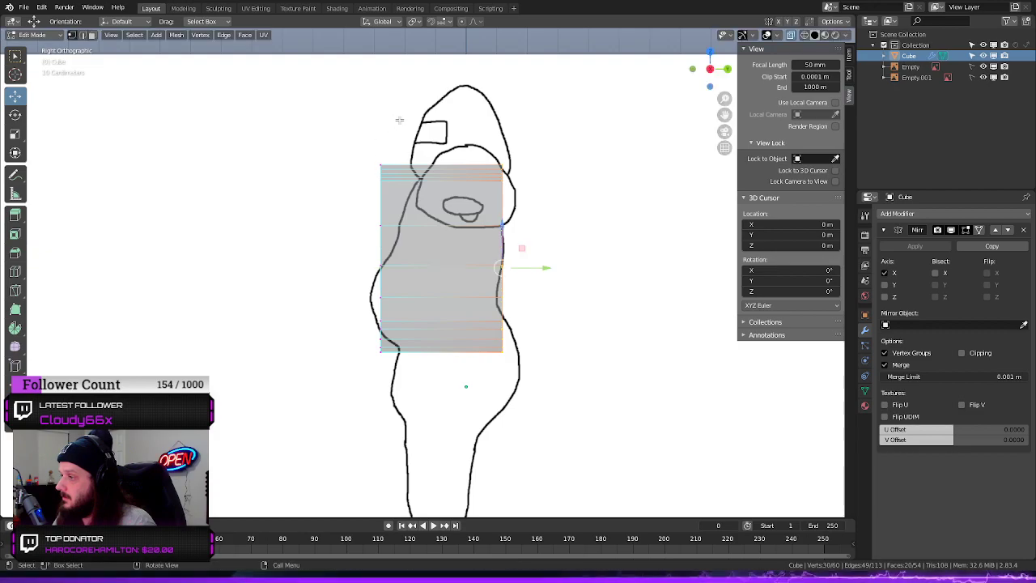
Move the neckline's front vertices back about 0.12 m along Y onto the side reference's outline at the neck
drag(403, 120, 365, 201)
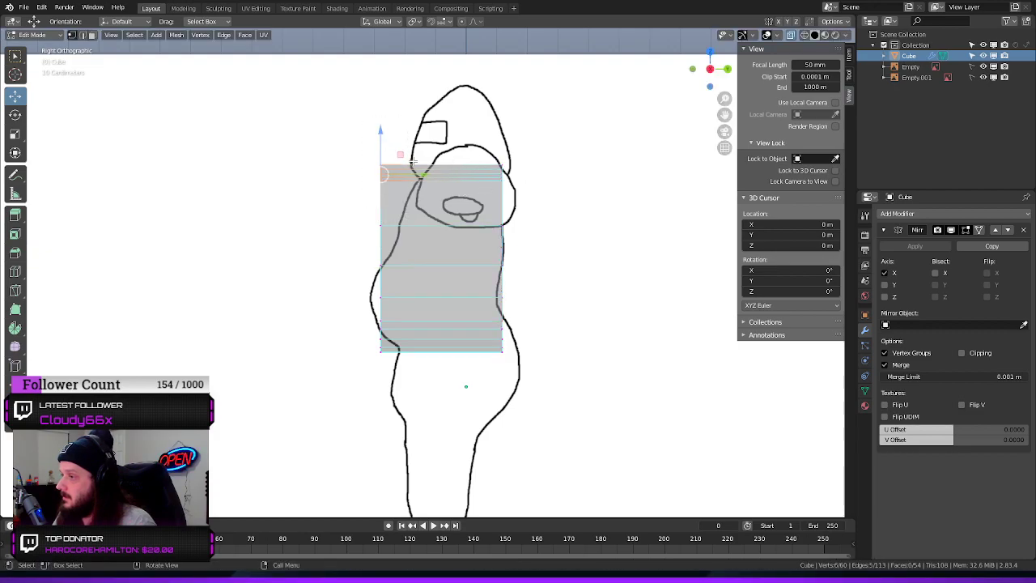
drag(421, 175, 463, 182)
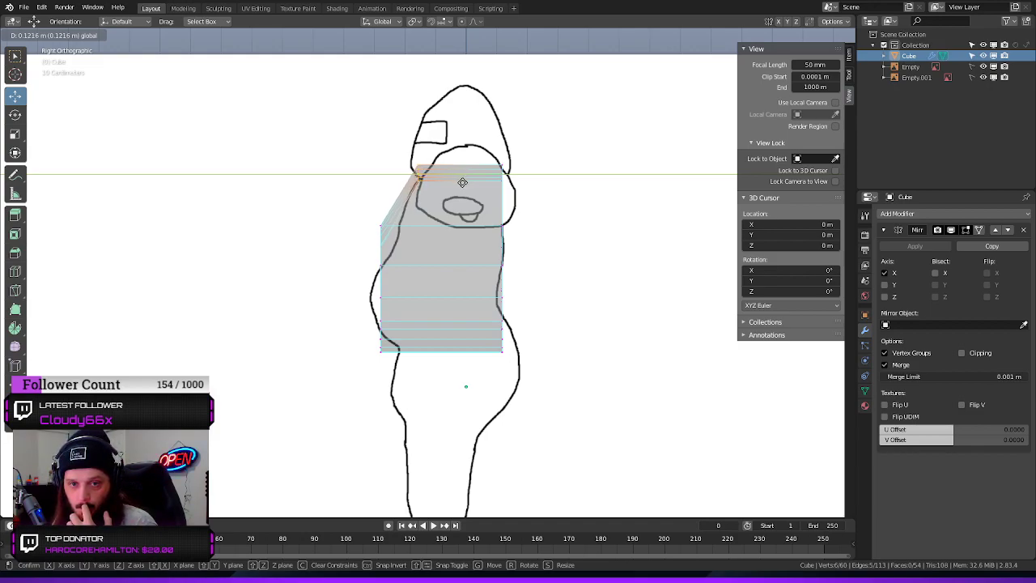
drag(462, 182, 462, 182)
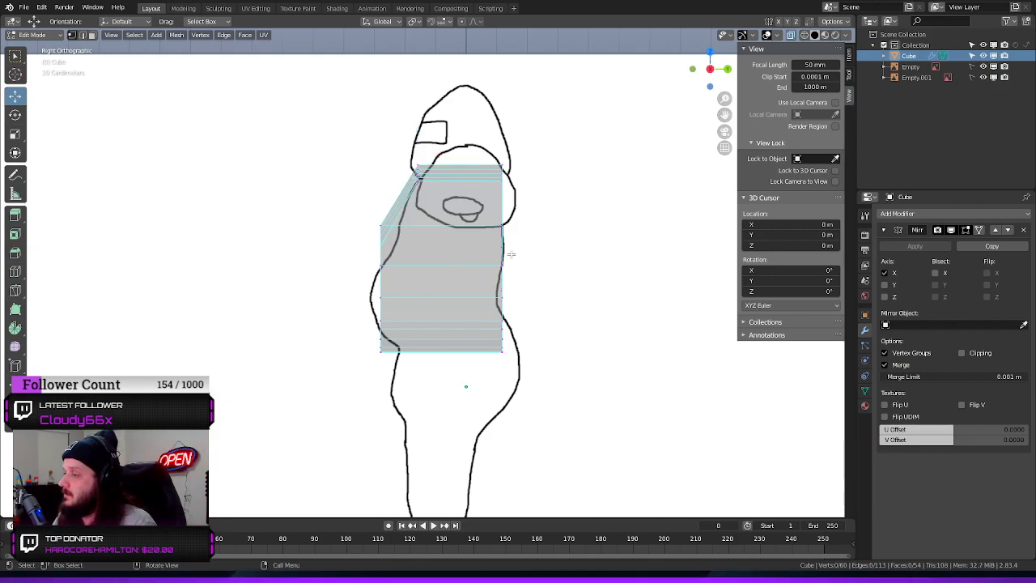
scroll(544, 227, up, 5)
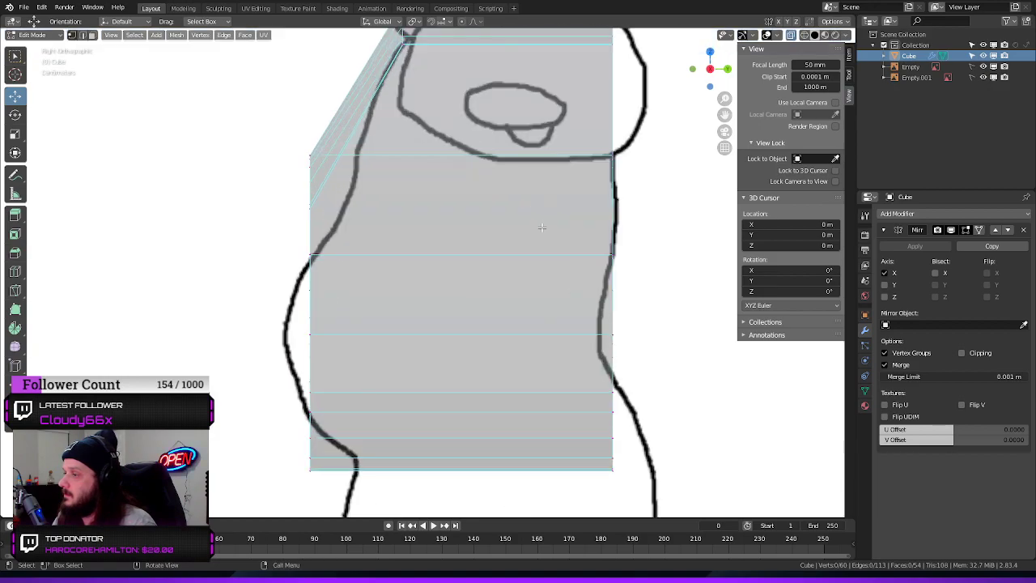
shift+middle_drag(290, 165, 324, 225)
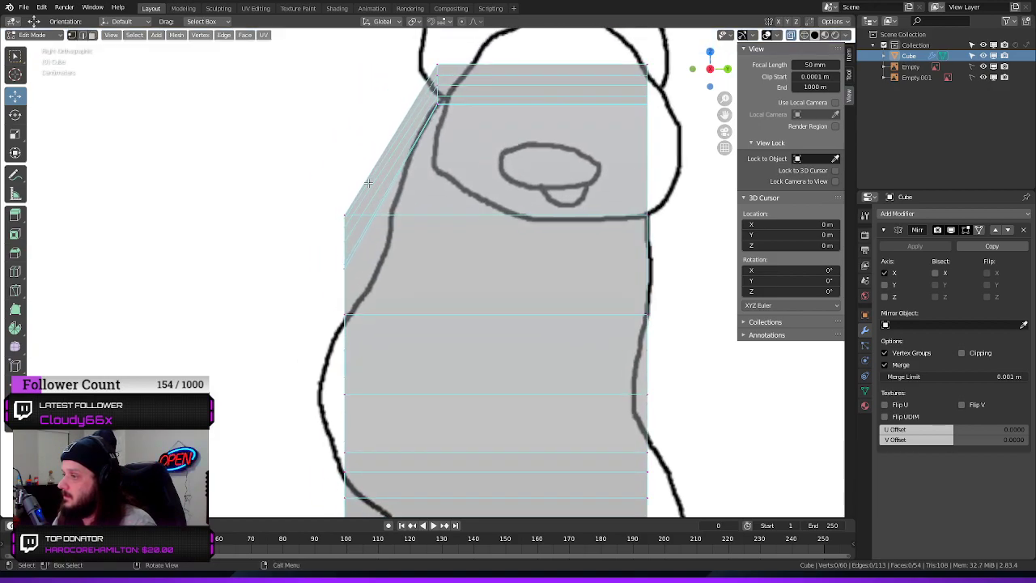
drag(372, 166, 304, 267)
drag(388, 233, 432, 241)
key(ctrl+z)
Select the whole chest-level row of front vertices and move it back along Y onto the side reference's chest outline
drag(287, 178, 395, 273)
drag(389, 235, 438, 241)
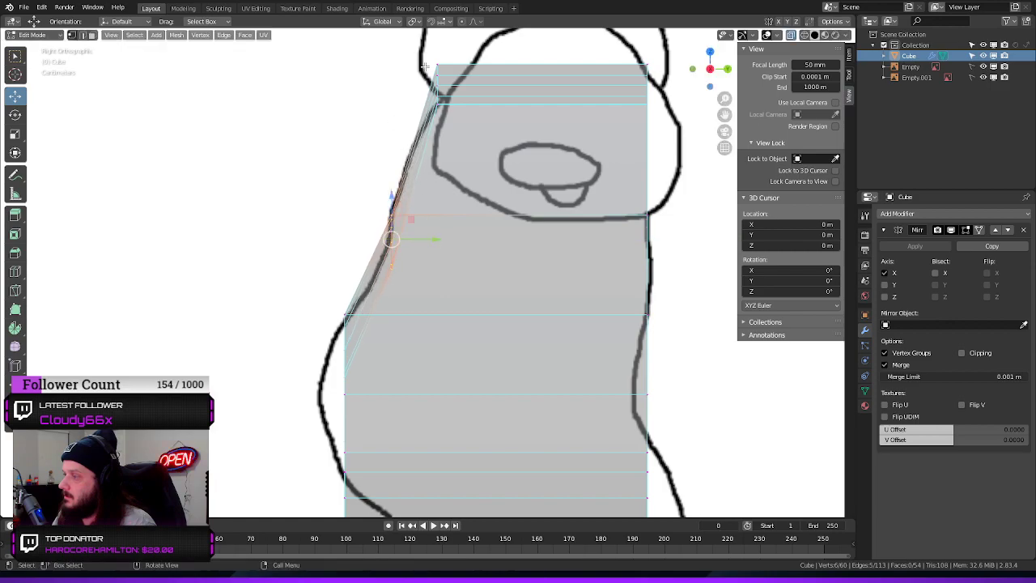
middle_drag(362, 103, 488, 148)
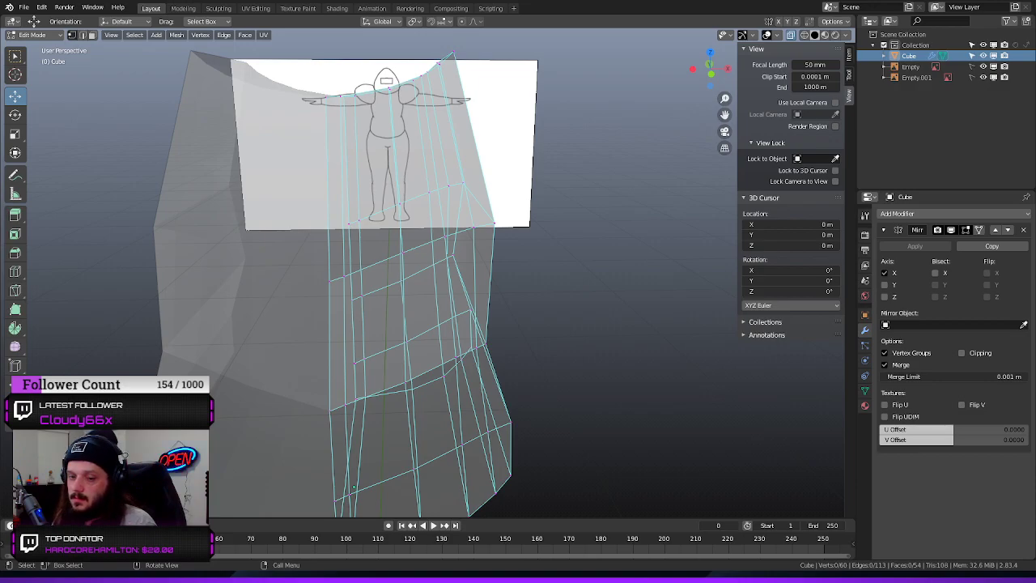
scroll(604, 222, down, 6)
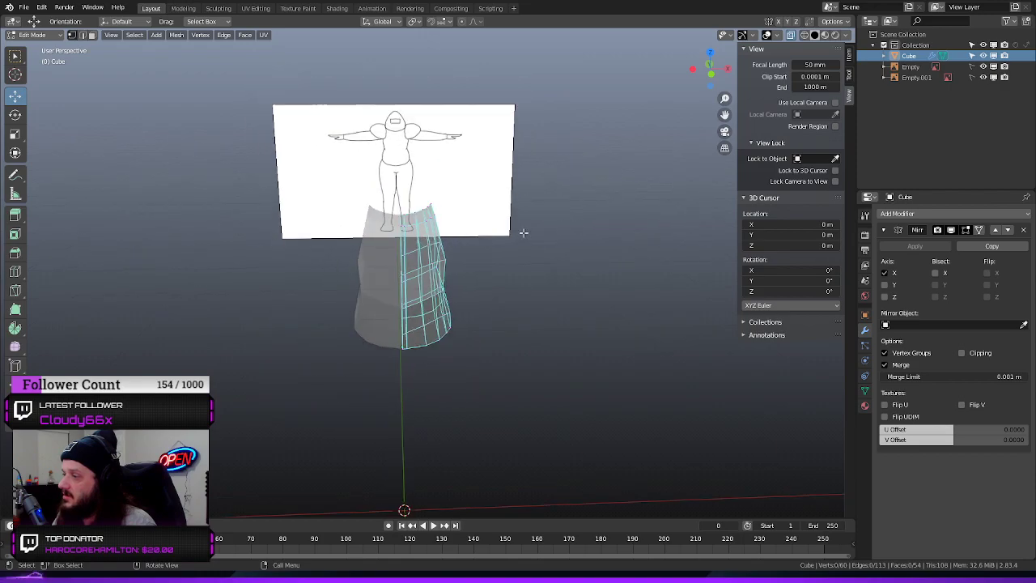
Select the whole torso mesh and delete all of its faces
drag(523, 233, 513, 309)
middle_drag(550, 319, 507, 331)
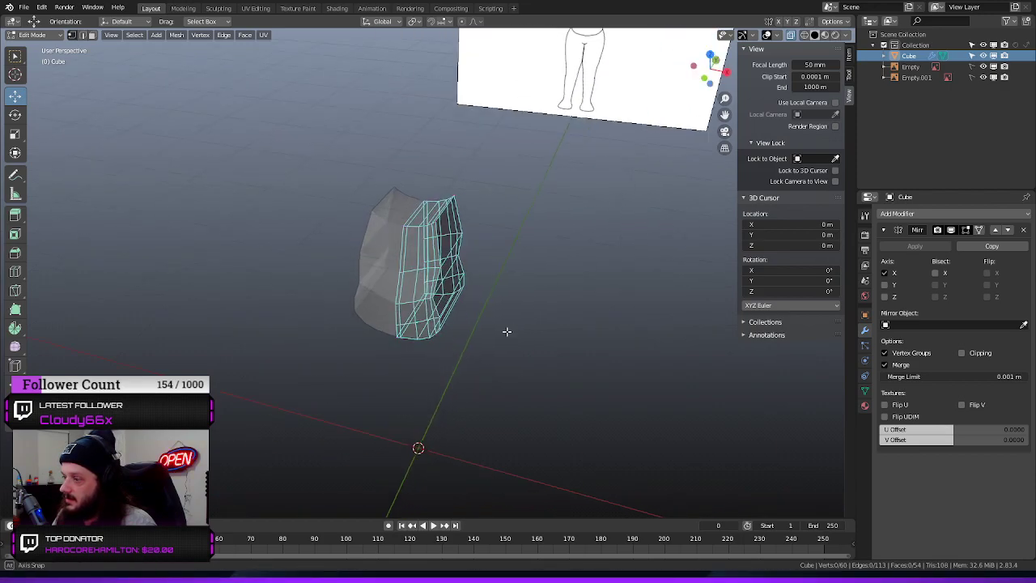
drag(499, 186, 331, 403)
key(x)
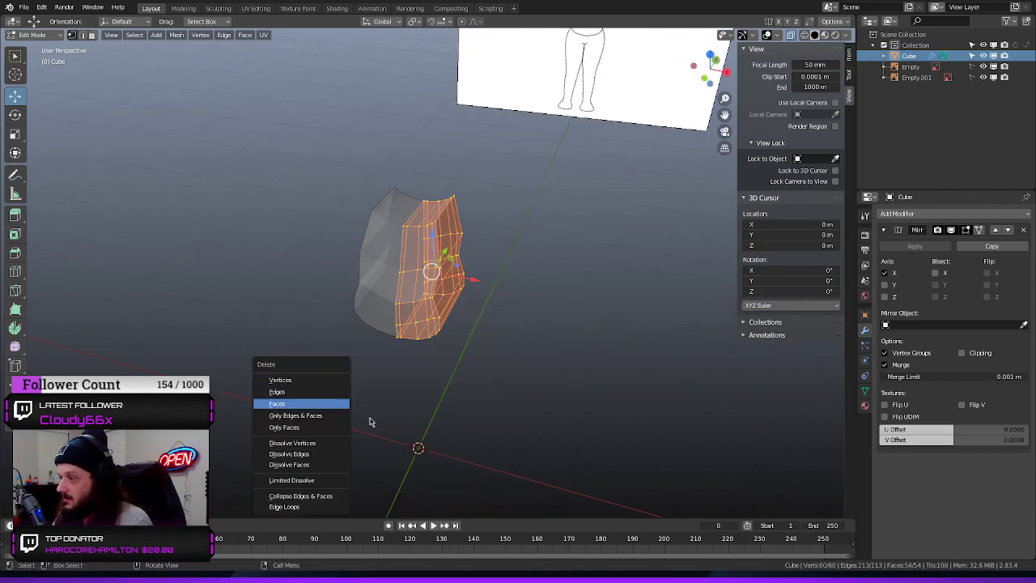
click(288, 402)
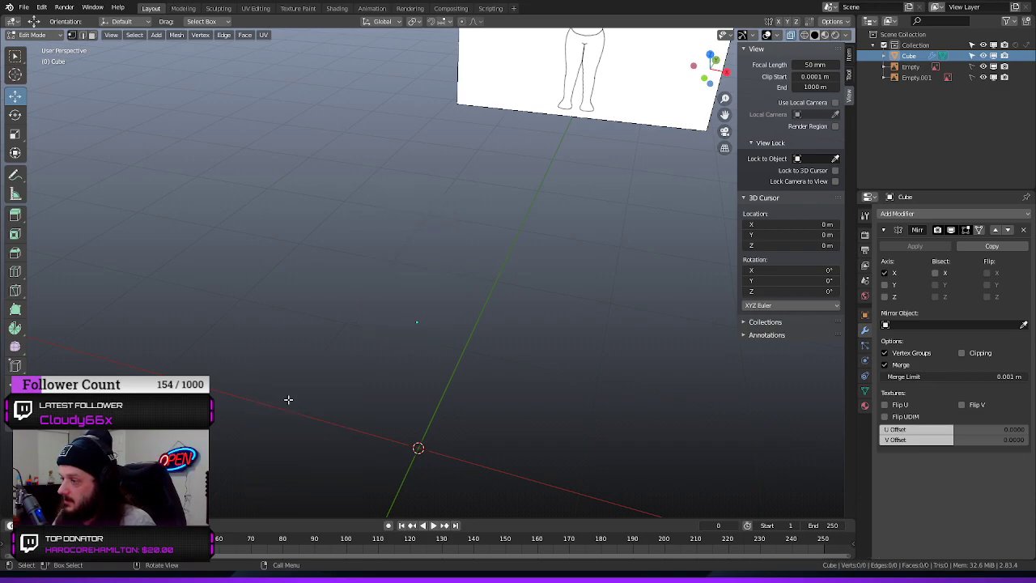
Try to delete the point that remains in the viewport as a leftover vertex
middle_drag(423, 324, 474, 297)
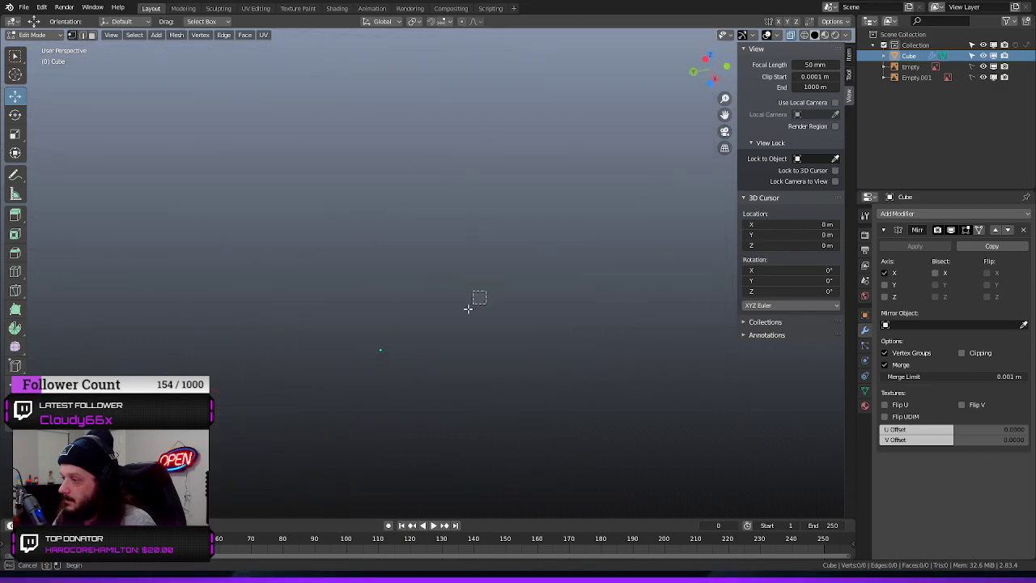
key(x)
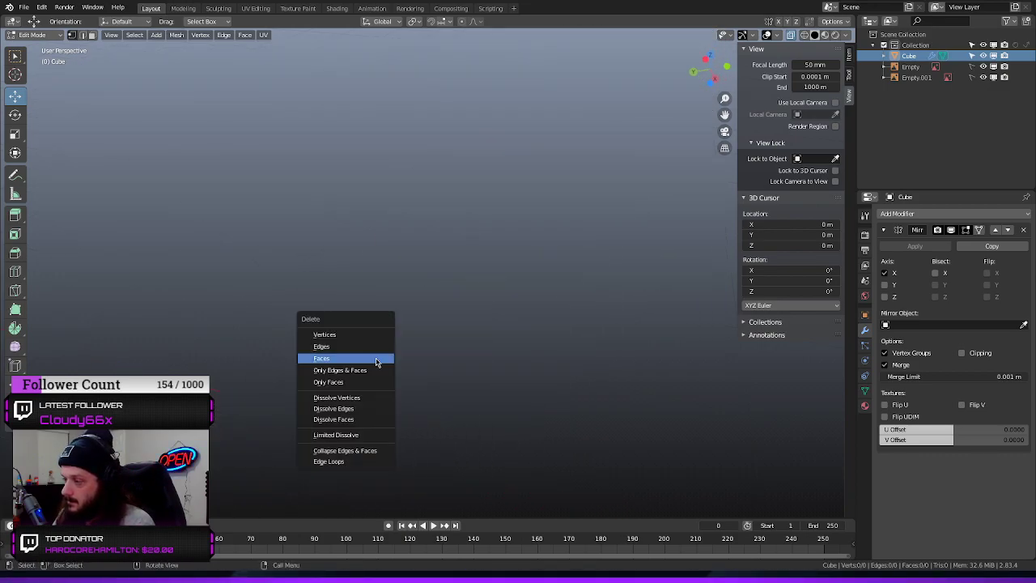
click(359, 335)
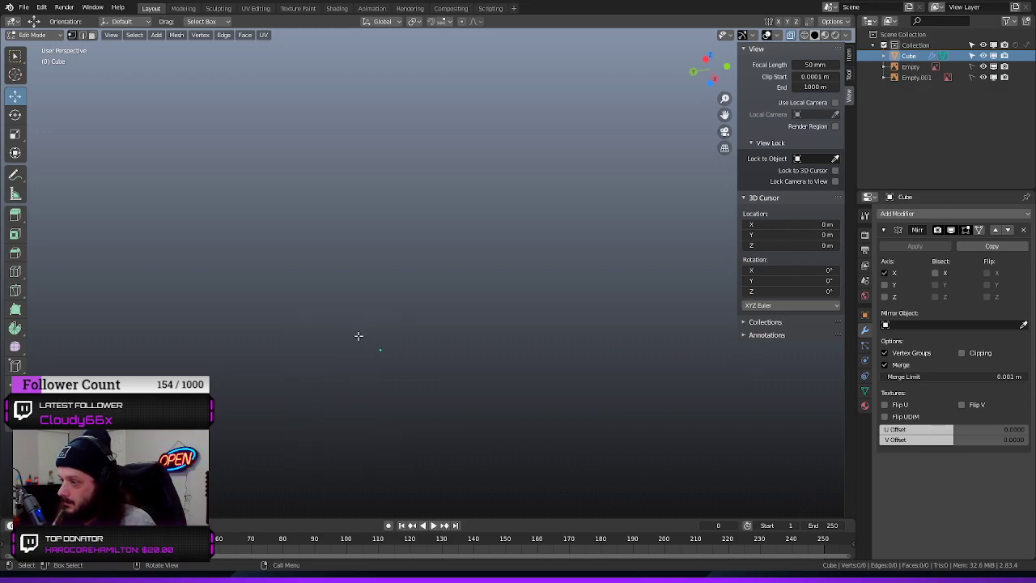
Add a new cube to the emptied mesh at the world origin
middle_drag(431, 326, 373, 446)
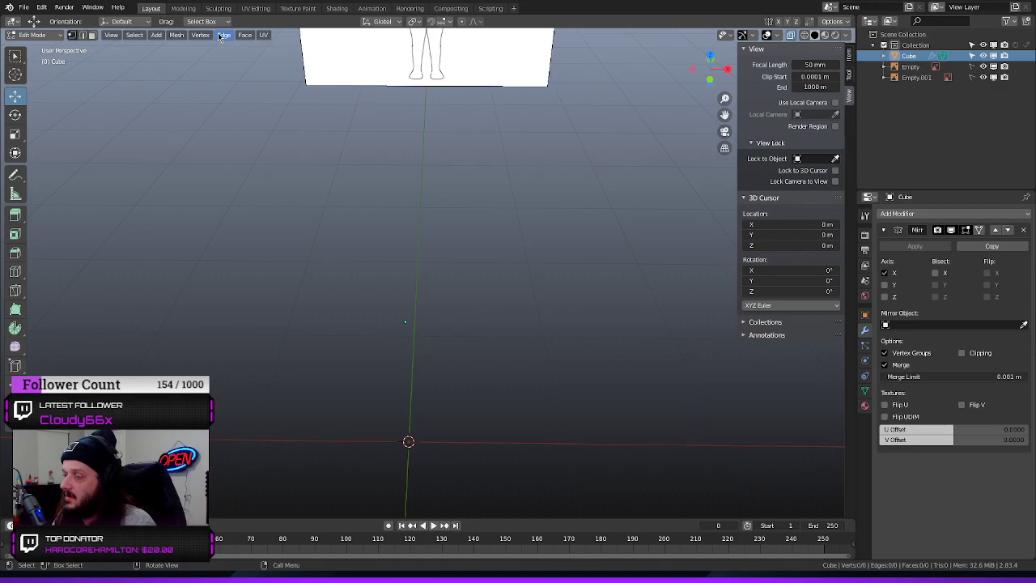
click(176, 35)
mouse_move(195, 52)
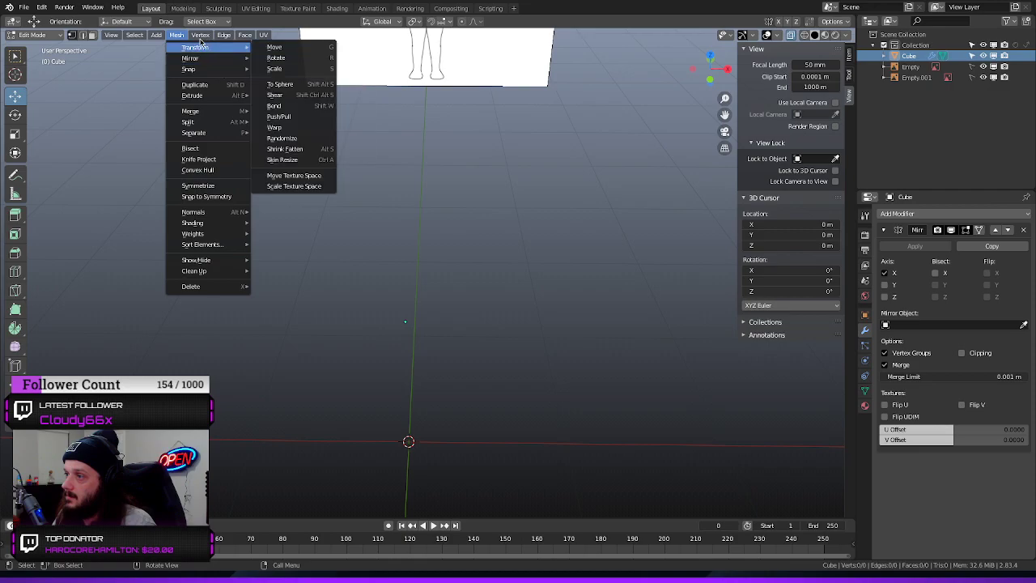
click(157, 35)
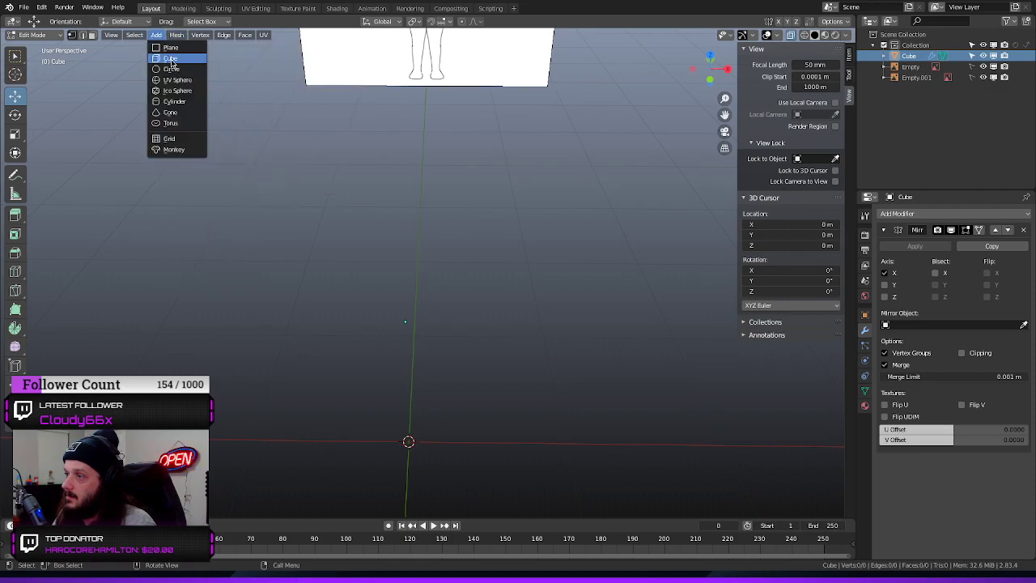
click(188, 61)
scroll(406, 267, down, 3)
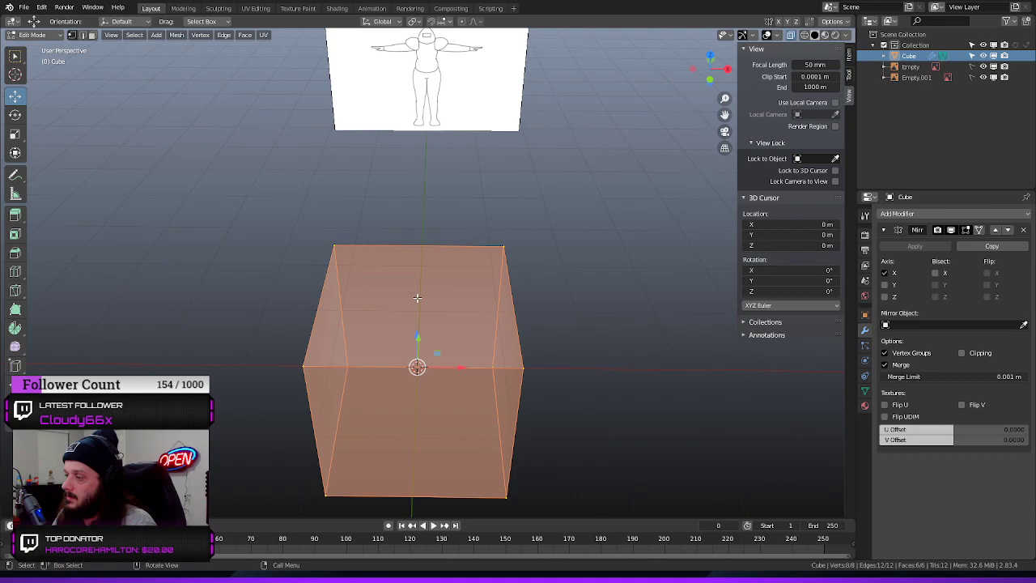
Cut a single centred loop down the middle of the cube, dividing it across X without sliding
key(ctrl+r)
click(389, 353)
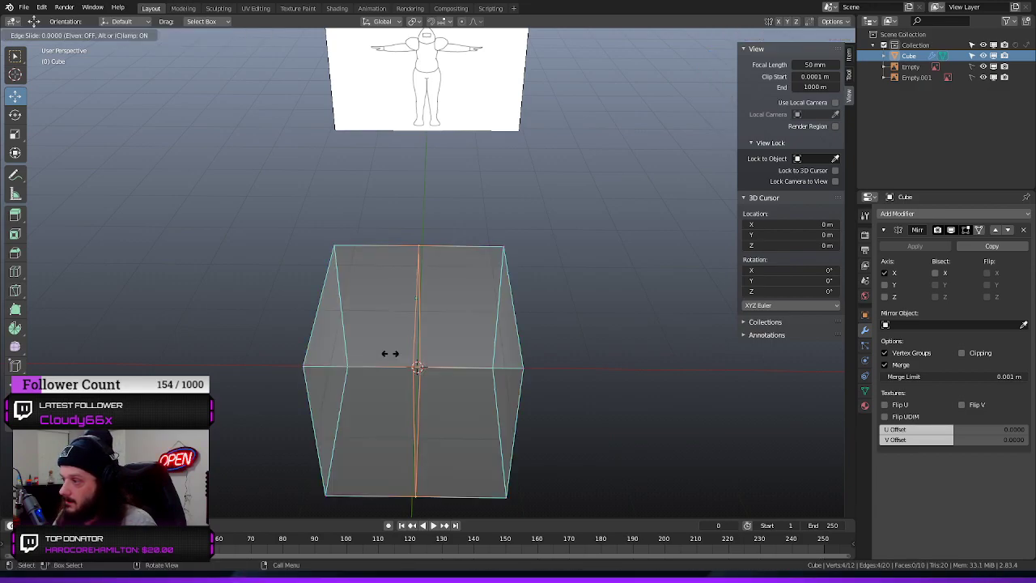
right_click(386, 348)
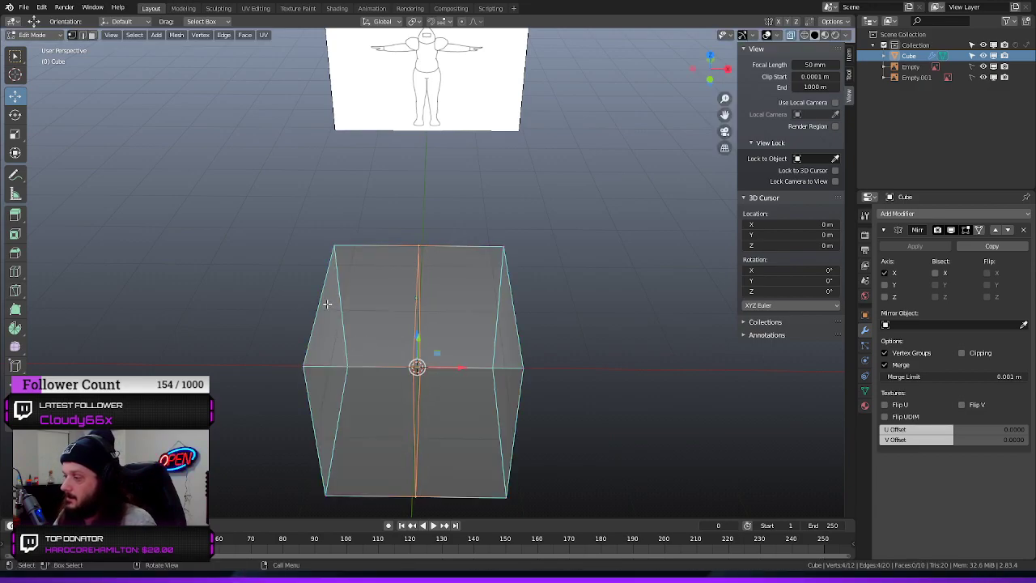
Select the faces of the cube's negative-X half and delete them, keeping the center loop
drag(377, 203, 263, 485)
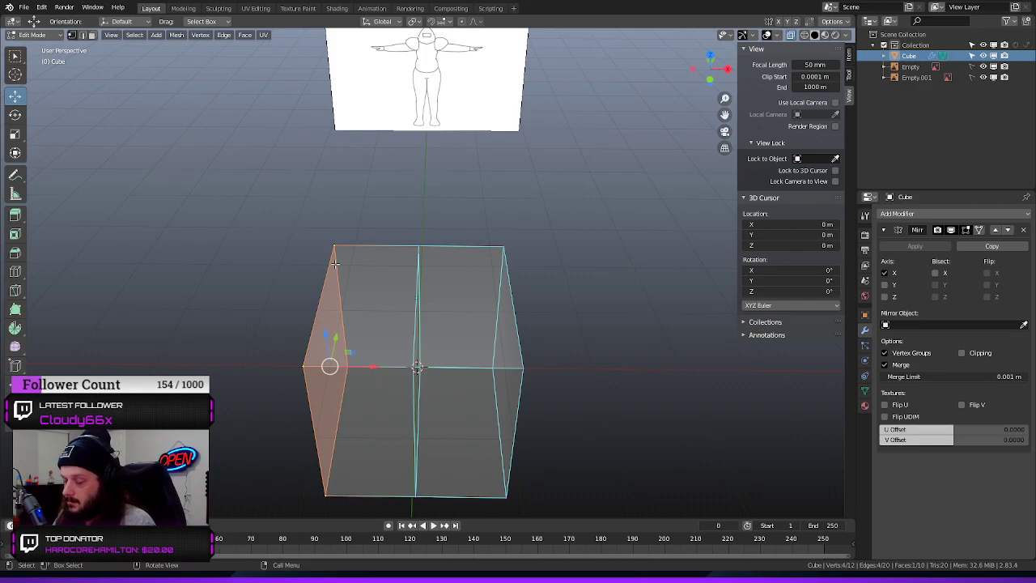
drag(383, 202, 261, 502)
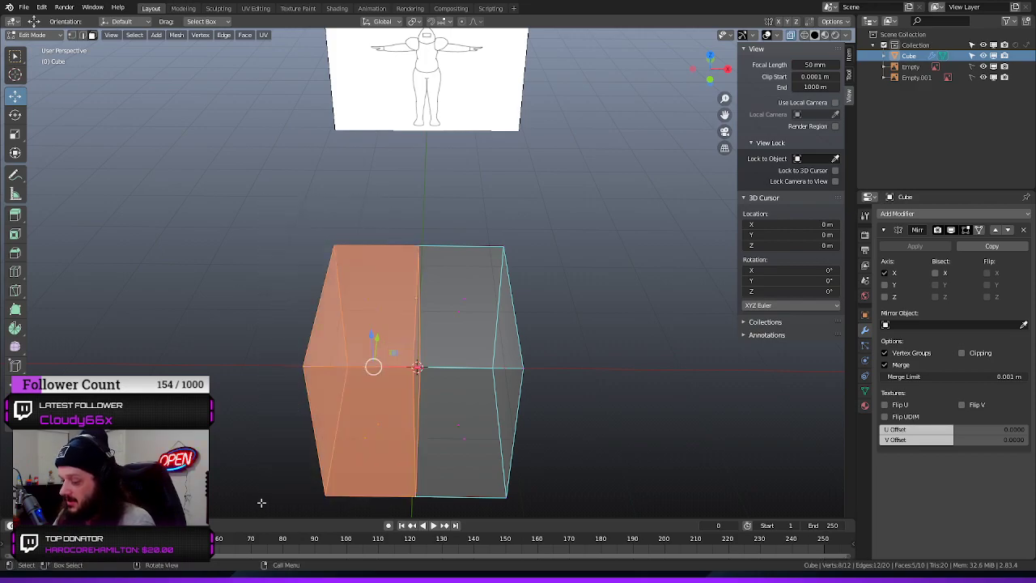
key(x)
click(234, 442)
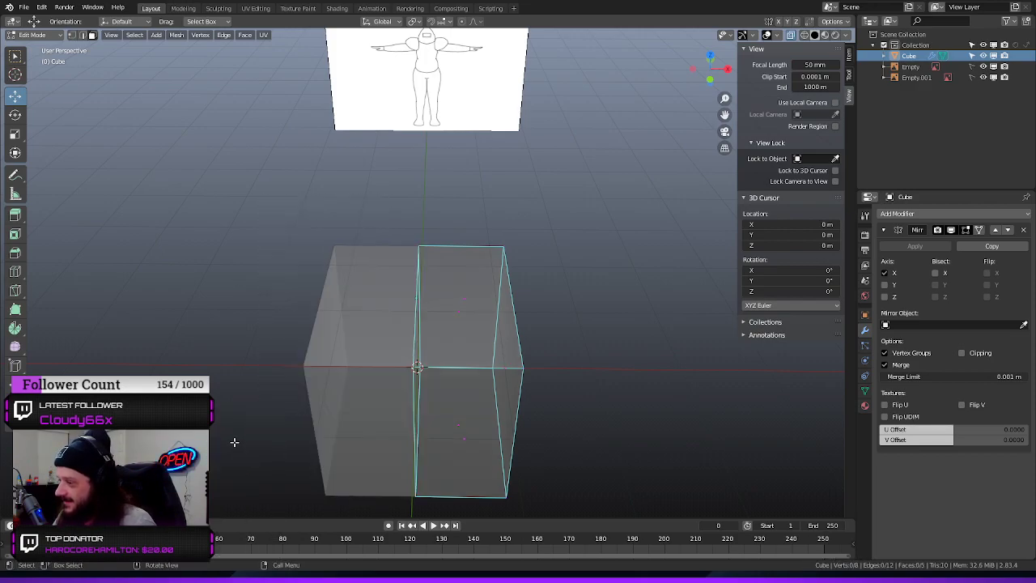
Collapse the Mirror modifier's settings
middle_drag(400, 326, 283, 329)
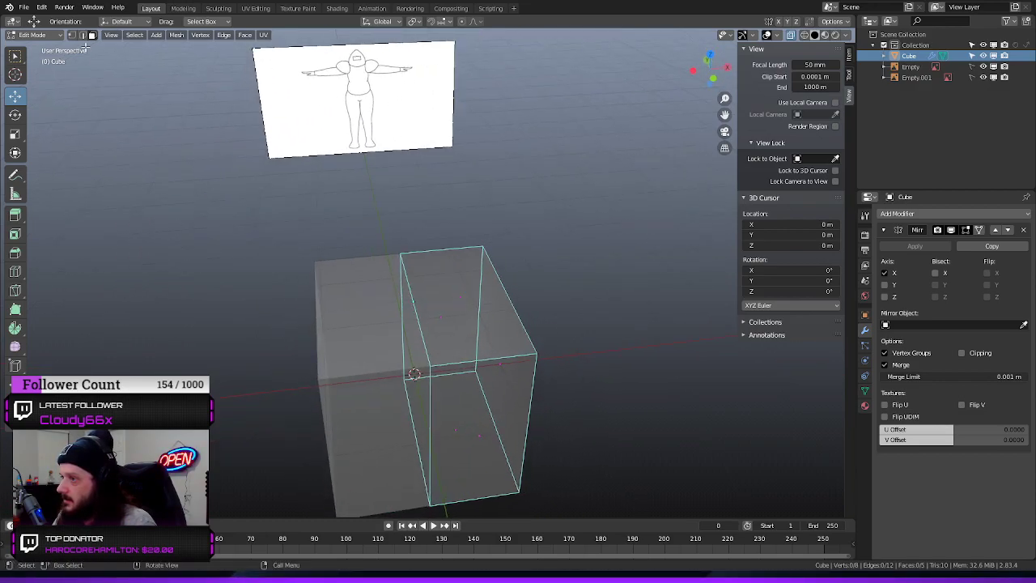
middle_drag(375, 371, 356, 314)
middle_drag(245, 273, 266, 335)
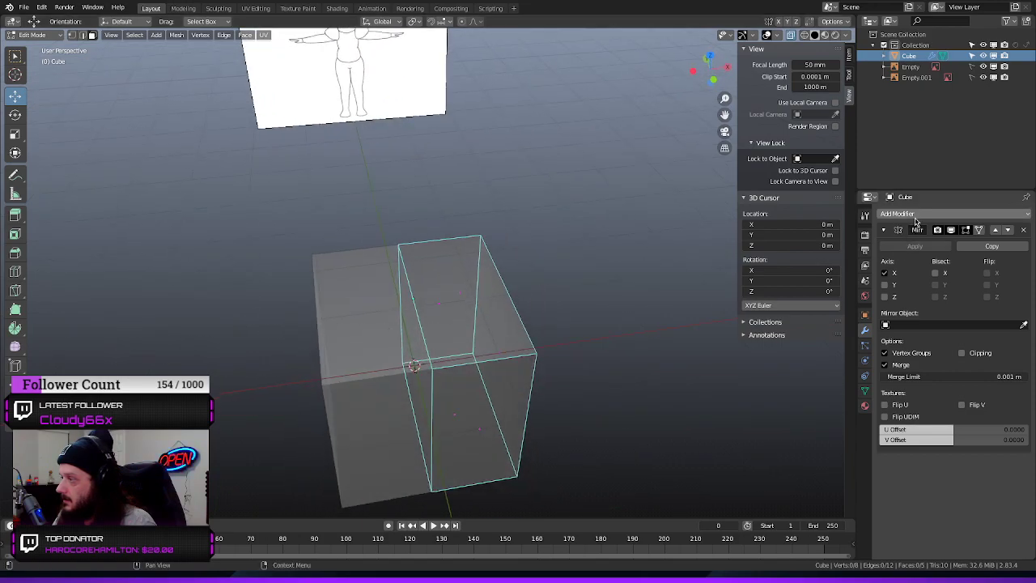
click(921, 214)
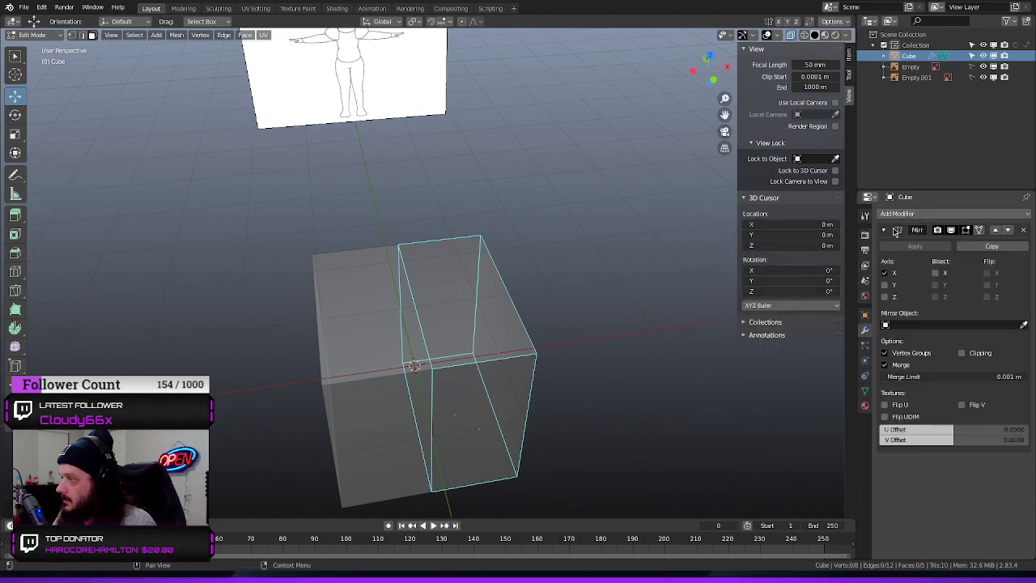
click(883, 230)
Select the whole half cube and move it up along Z until its top edge meets the base of the neck in the front view
middle_drag(569, 324, 558, 305)
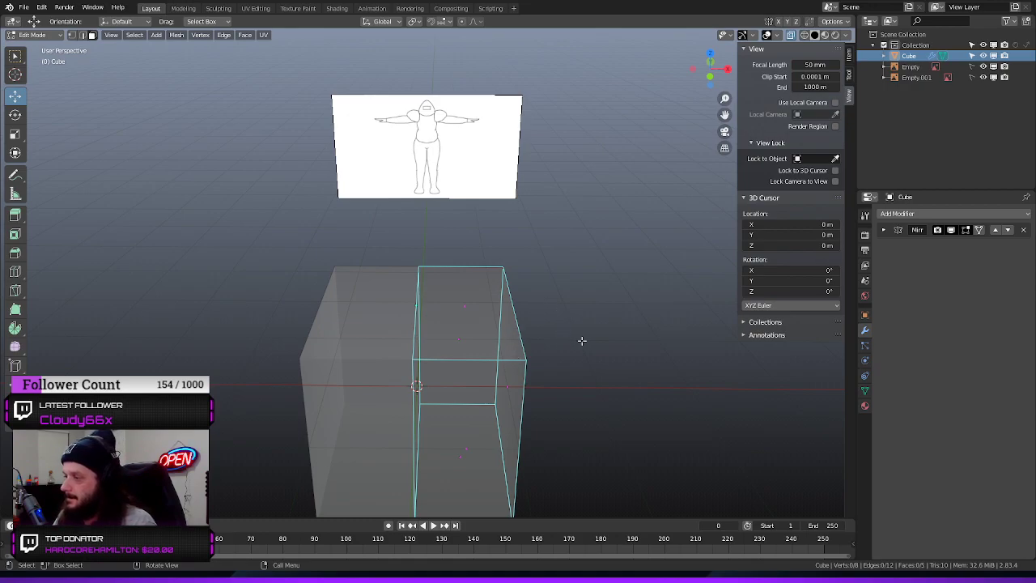
scroll(566, 316, down, 2)
key(a)
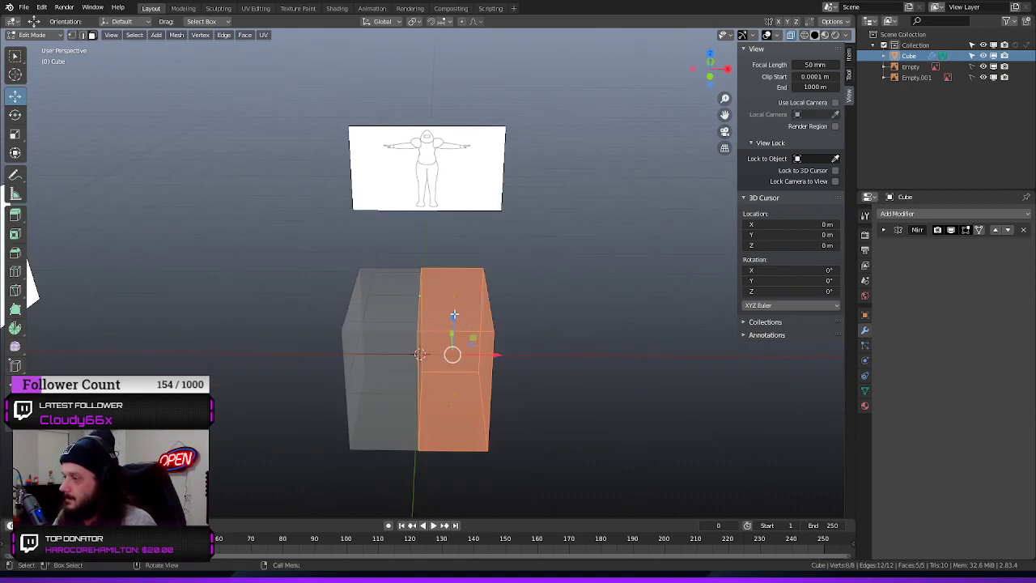
drag(454, 314, 458, 209)
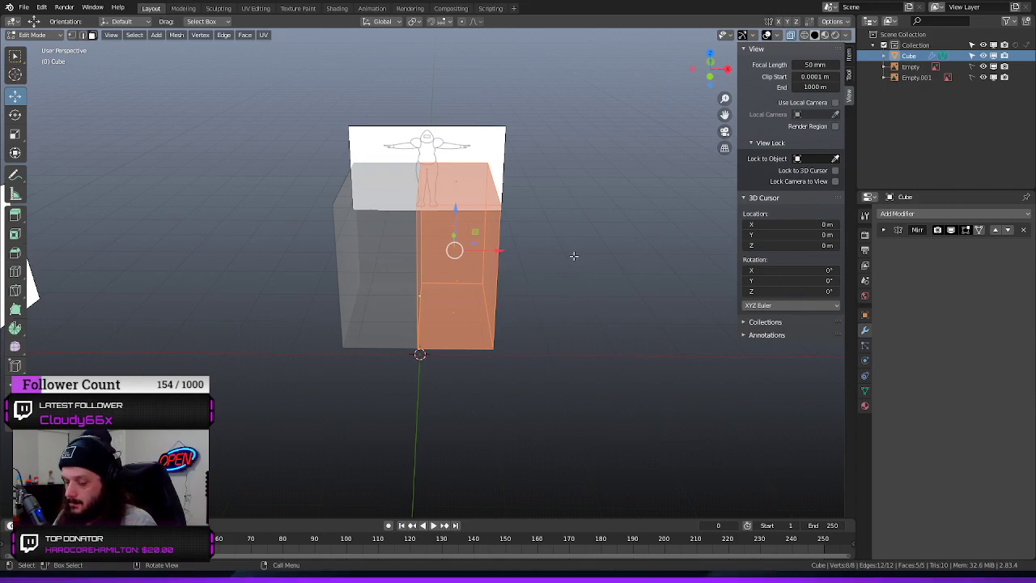
key(KP_1)
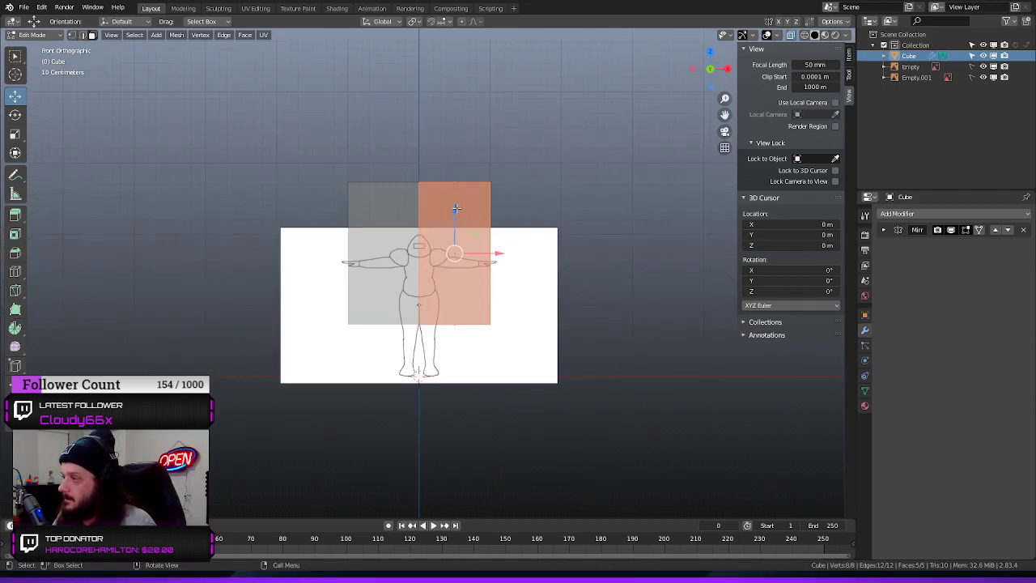
key(g)
key(z)
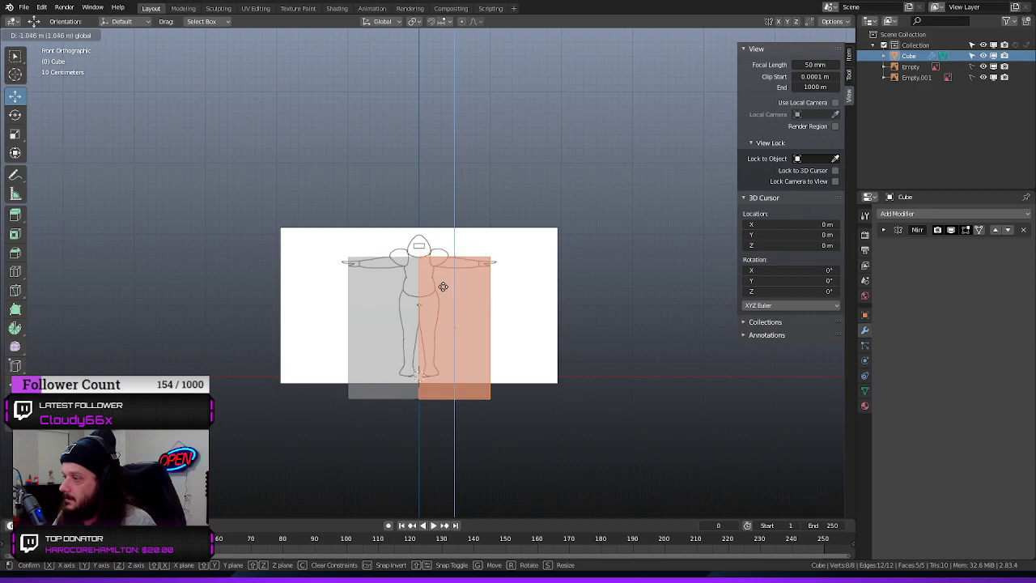
click(444, 287)
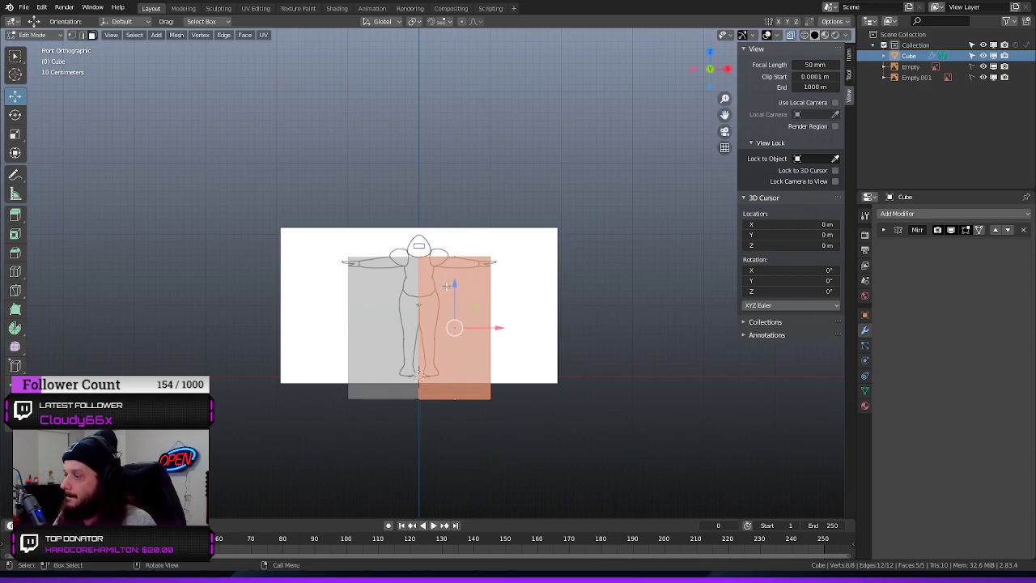
Select the half cube's upper outer edge and move it inward along X to where the neck meets the shoulder
scroll(460, 274, up, 10)
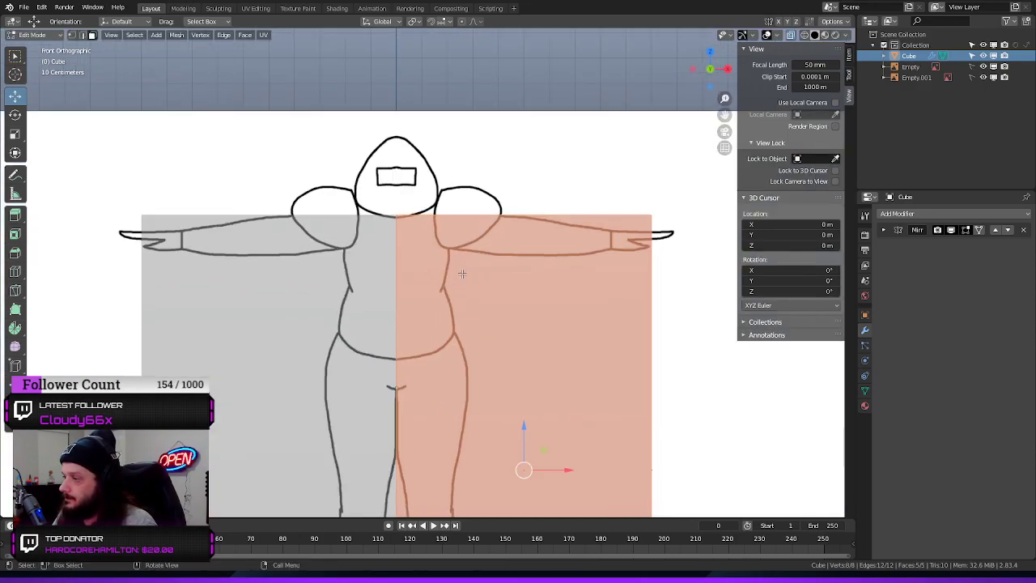
scroll(460, 273, down, 5)
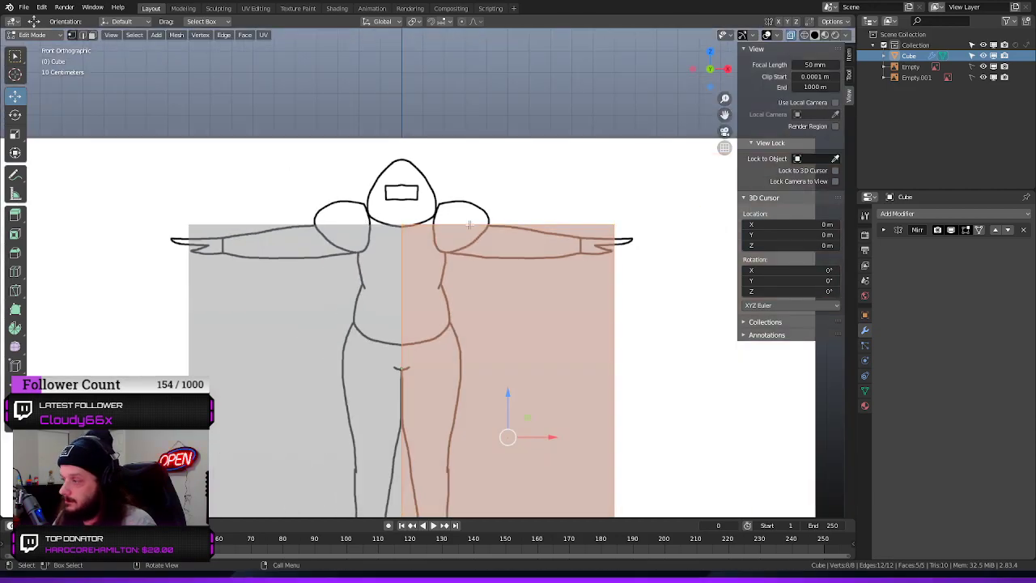
scroll(628, 203, down, 1)
click(573, 255)
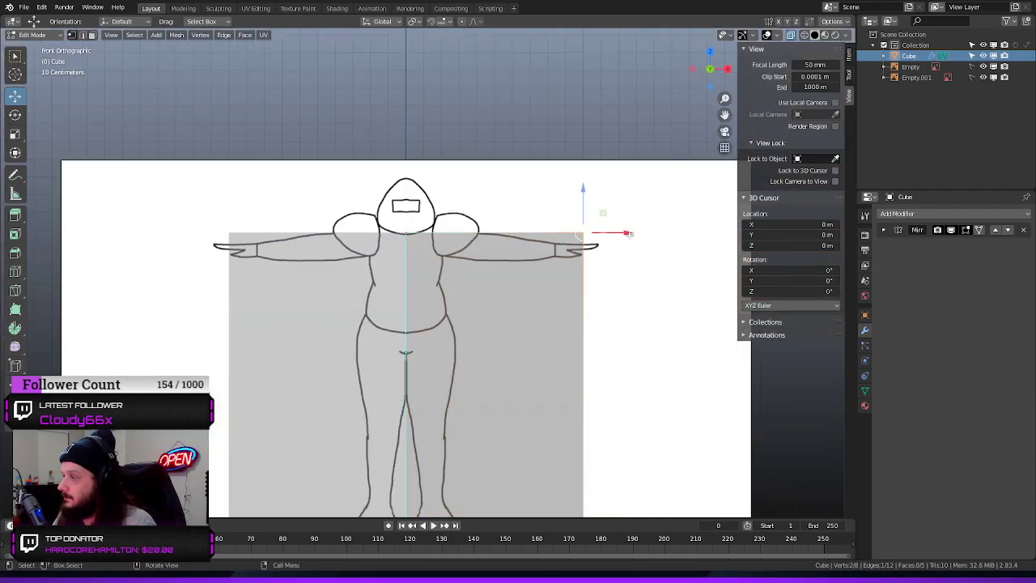
drag(628, 233, 473, 247)
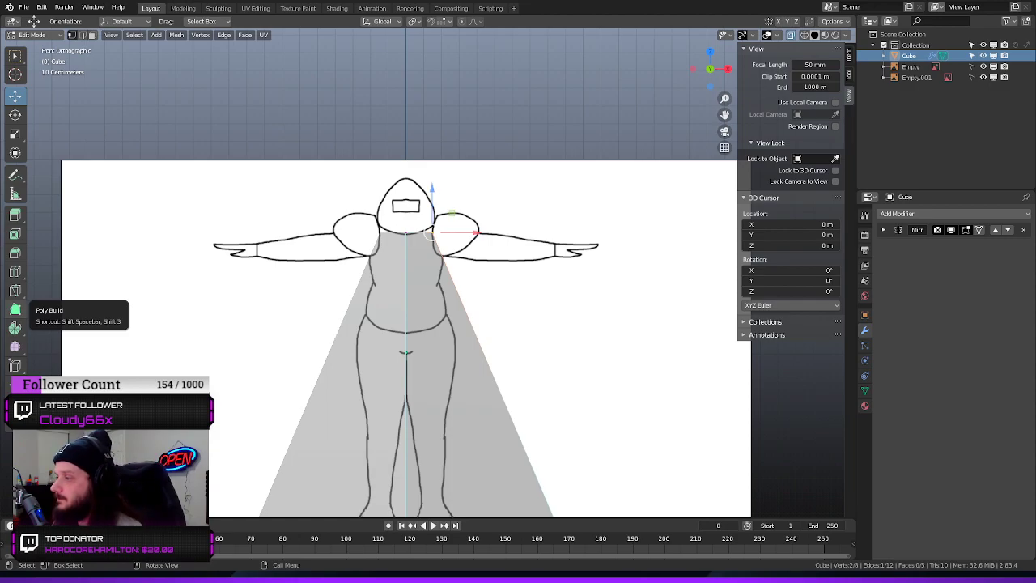
Raise the half cube's bottom vertices along Z to armpit level and move its lower outer edge inward along X to the torso's side
scroll(444, 279, down, 2)
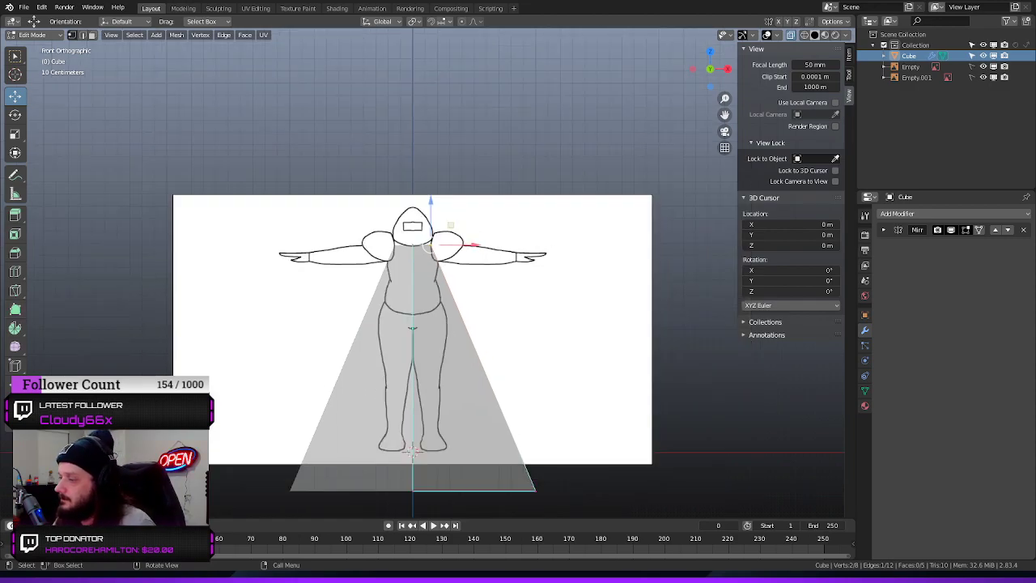
drag(574, 449, 459, 511)
drag(600, 436, 398, 529)
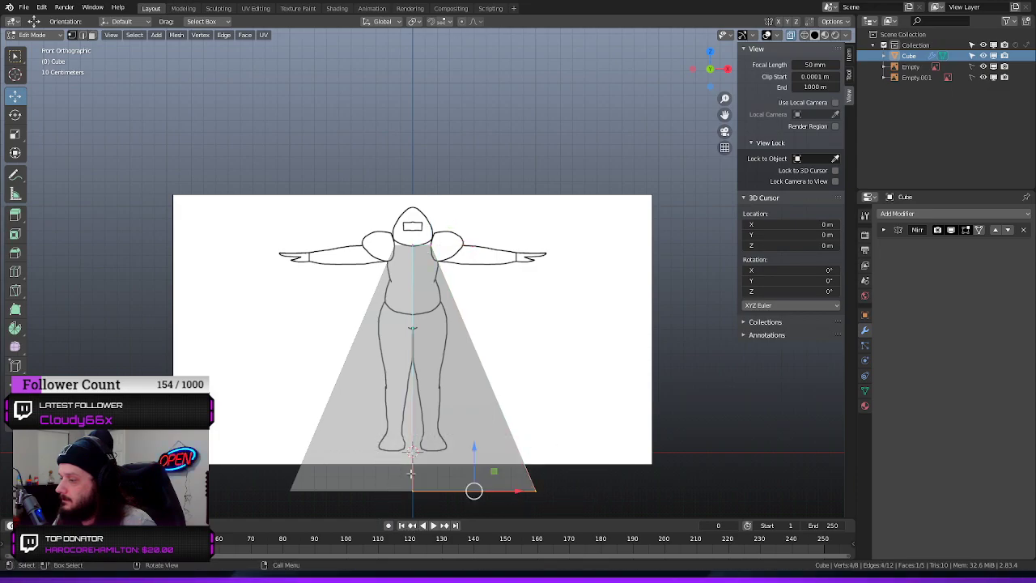
drag(478, 433, 474, 216)
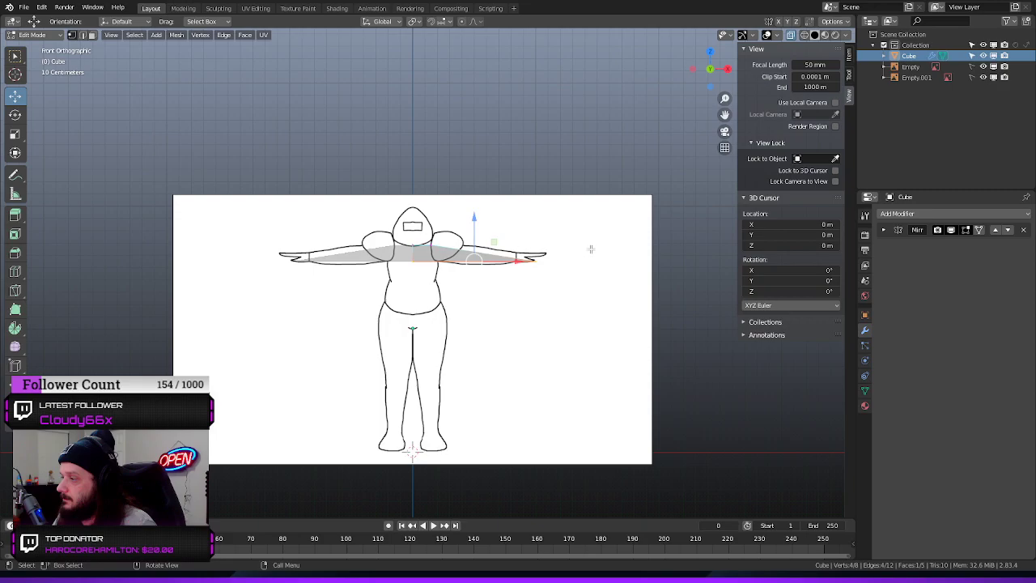
click(539, 274)
drag(582, 260, 479, 273)
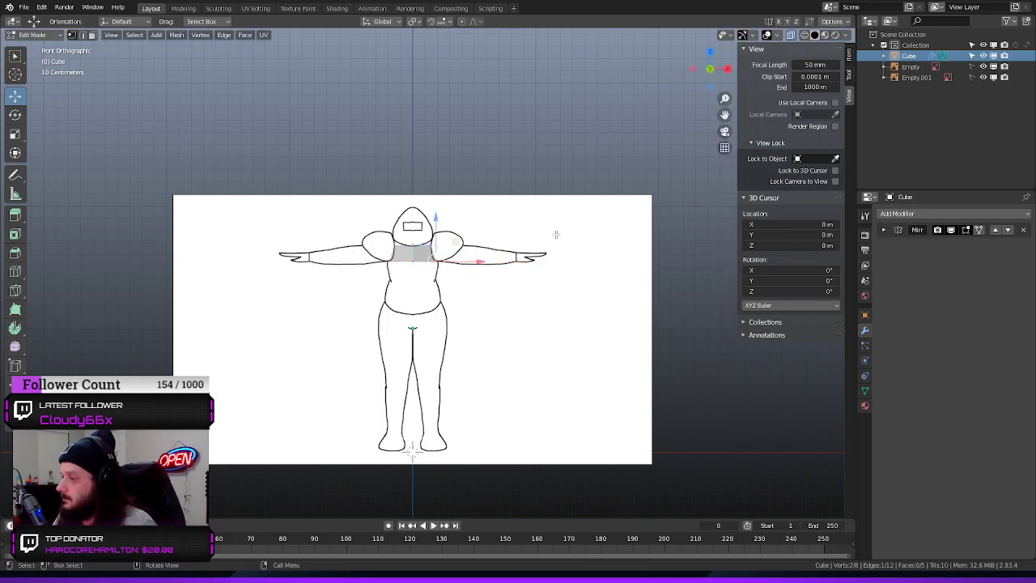
In the right side view, move the block's back vertices inward along Y to the upper back outline
key(KP_3)
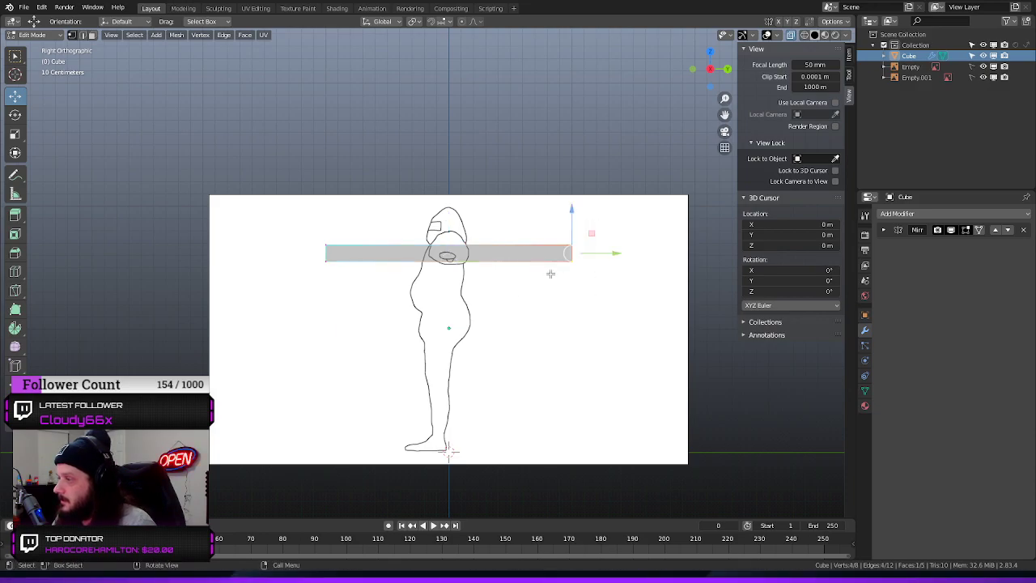
drag(617, 254, 506, 263)
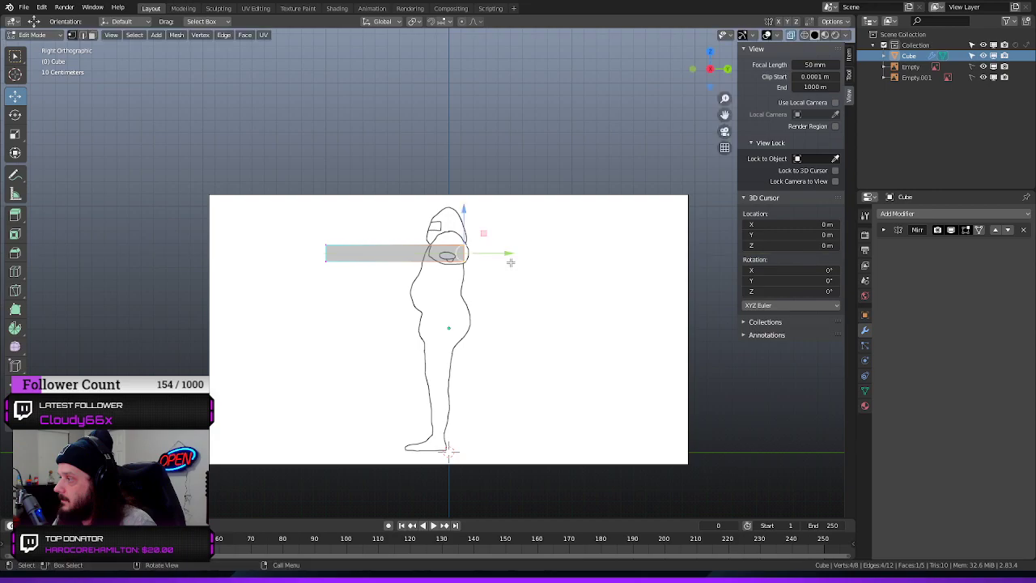
Enable Clipping on the Mirror modifier and move the block's front vertices inward along Y to the upper chest outline
click(883, 230)
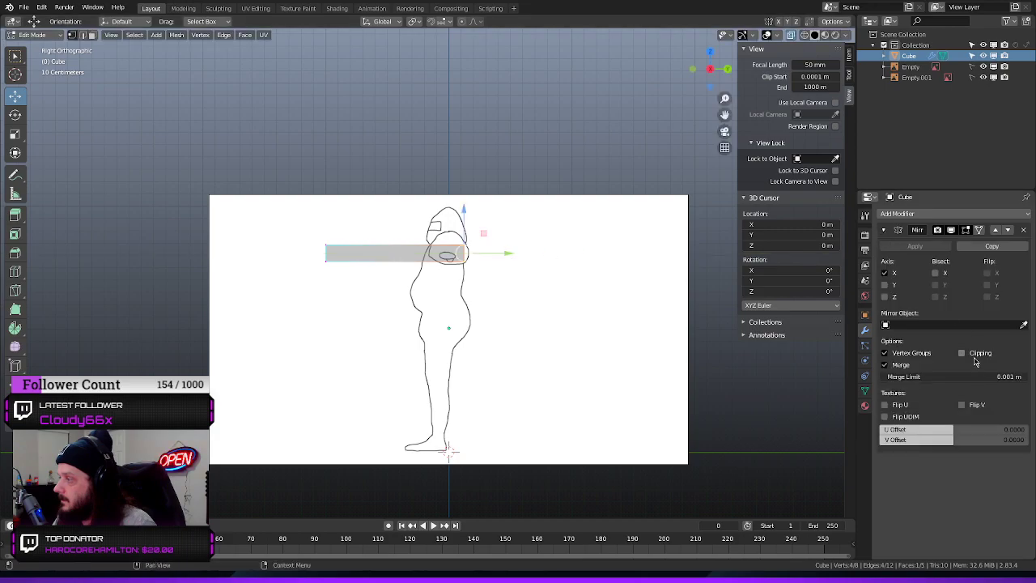
drag(375, 215, 301, 280)
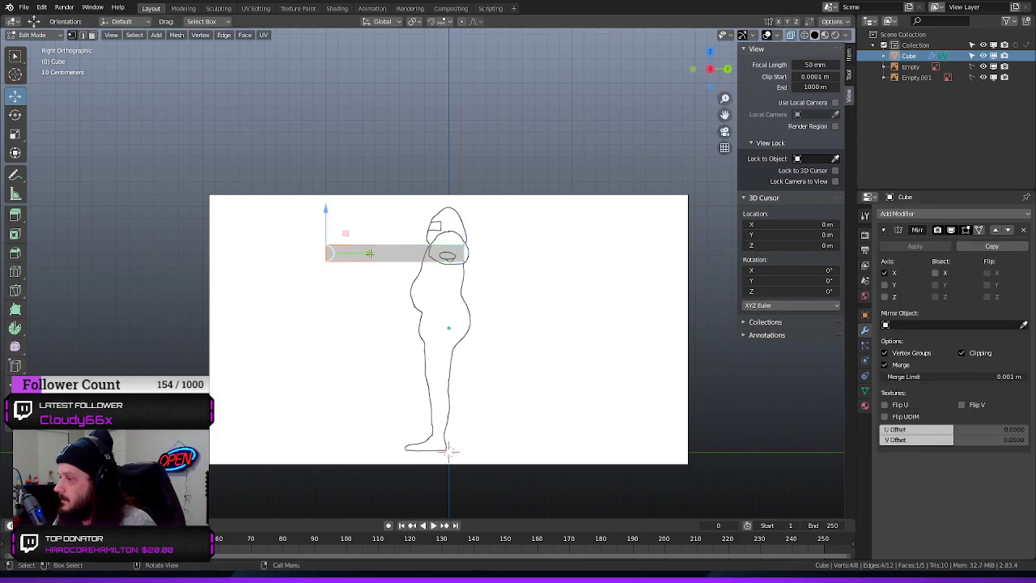
drag(369, 253, 467, 263)
In the side view, move the block's upper front edge back along Y to the neck base and raise its upper back edge along Z
scroll(465, 259, up, 10)
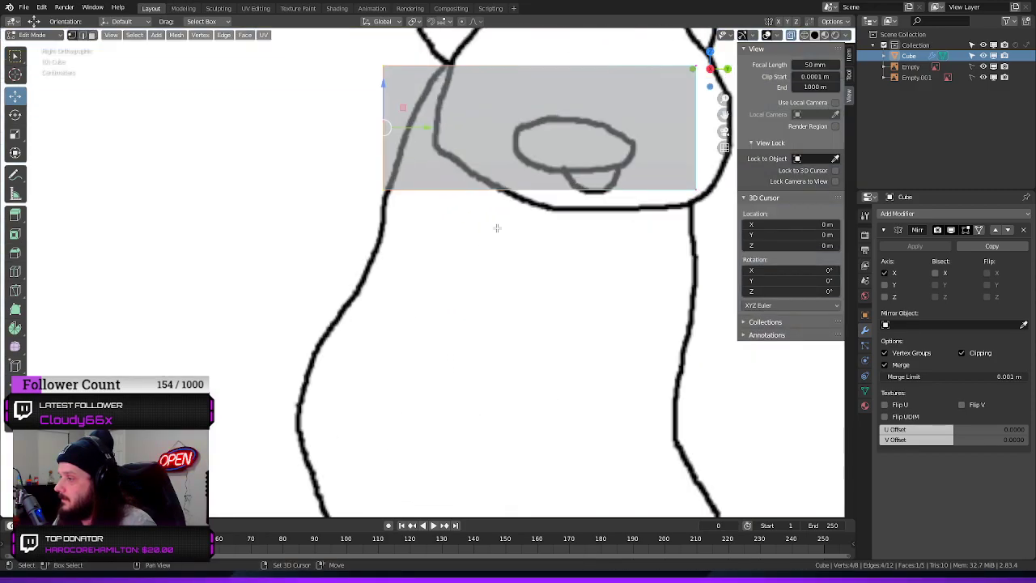
shift+middle_drag(497, 229, 416, 354)
drag(381, 131, 224, 240)
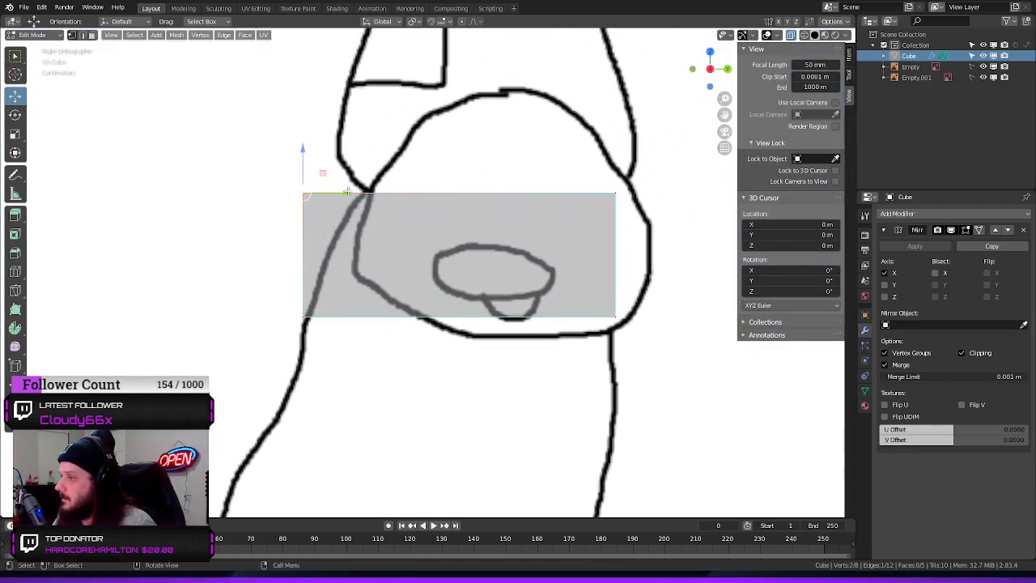
drag(346, 191, 410, 197)
click(245, 255)
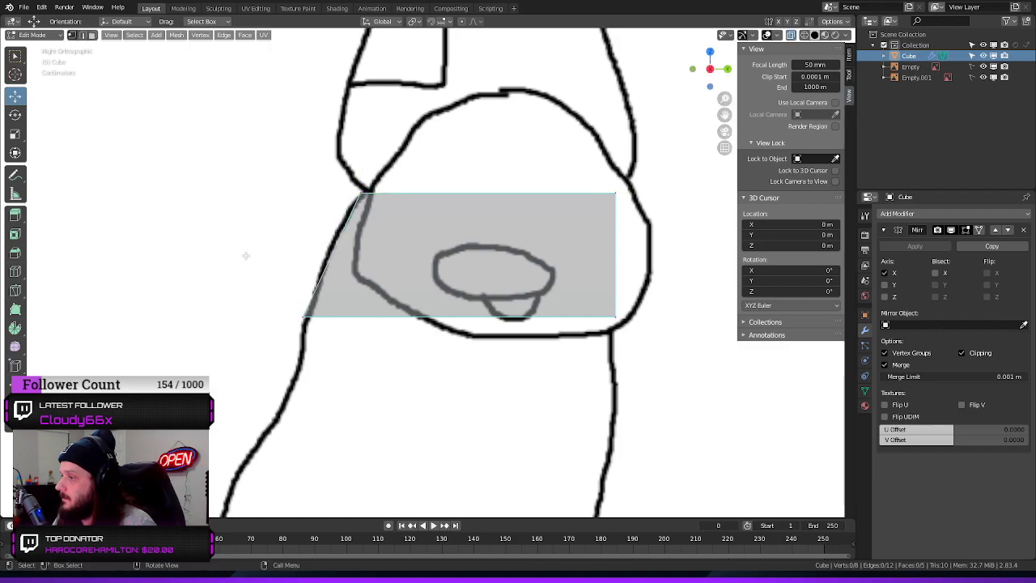
drag(655, 192, 588, 205)
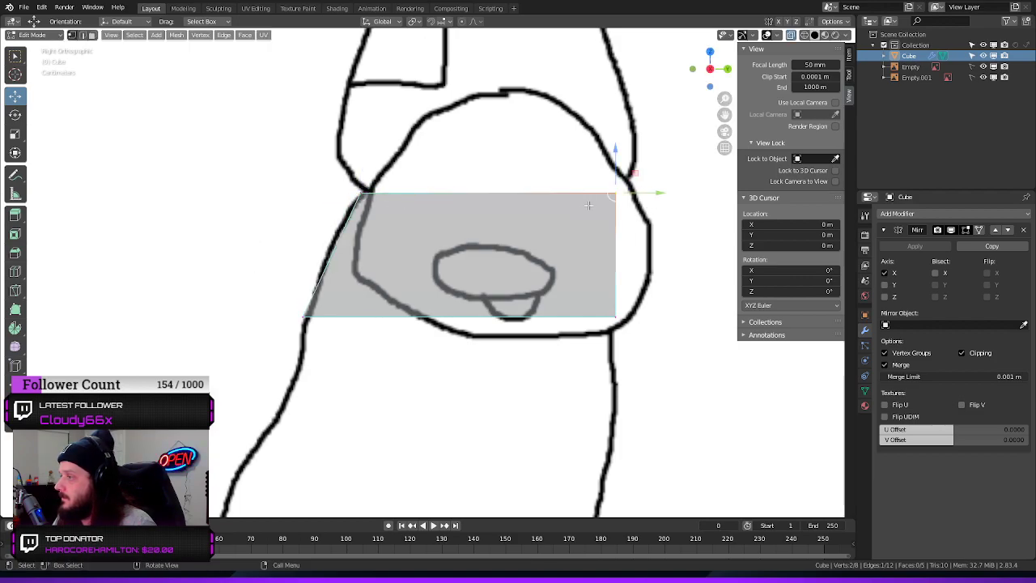
mouse_move(615, 150)
mouse_down()
mouse_move(604, 93)
mouse_move(627, 151)
mouse_move(615, 108)
mouse_move(625, 137)
mouse_up()
Lower the block's bottom back and bottom front edges along Z to the underside of the shoulder, fitting the back edge to the outline
drag(665, 293, 587, 344)
drag(614, 272, 602, 298)
drag(659, 337, 656, 338)
click(304, 317)
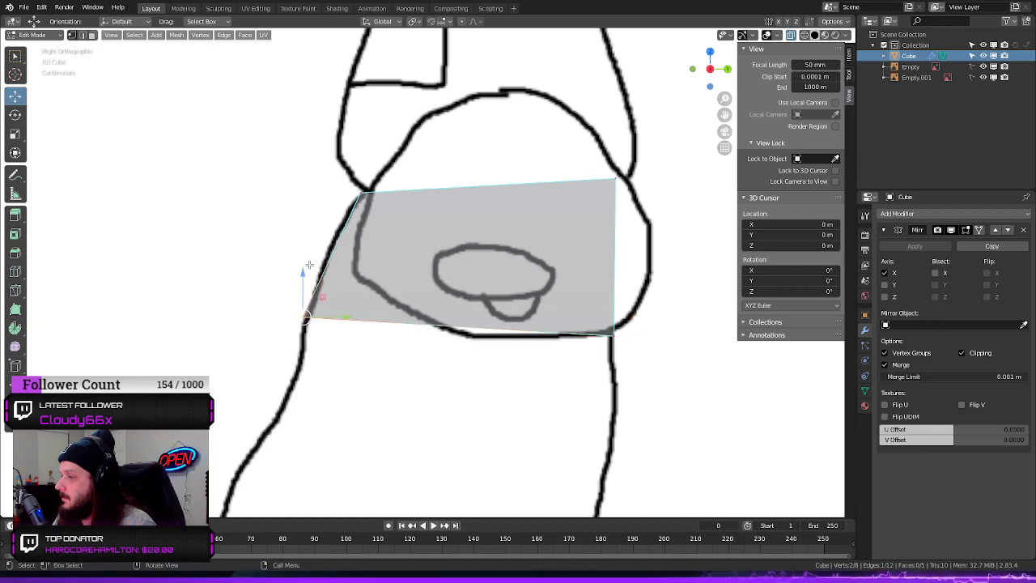
drag(302, 266, 307, 293)
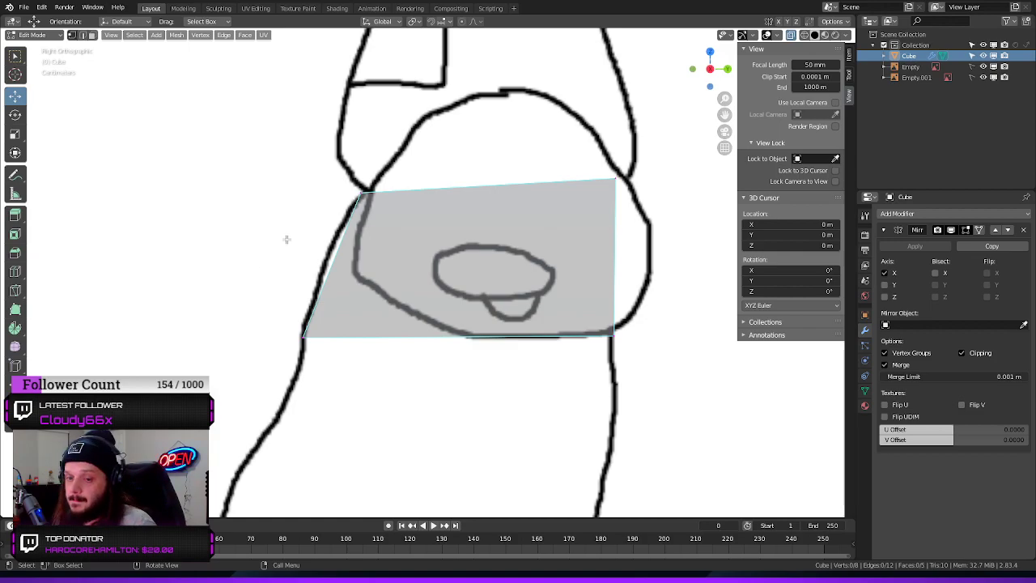
Add a lengthwise loop cut to the half block and slide it close to the mirror centre line
middle_drag(311, 246, 394, 254)
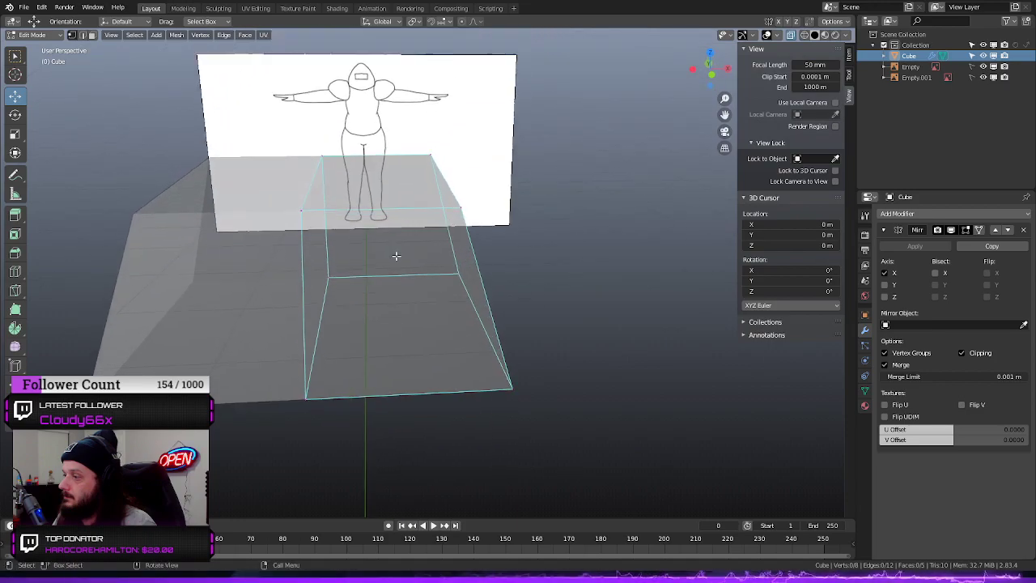
key(ctrl+r)
click(368, 233)
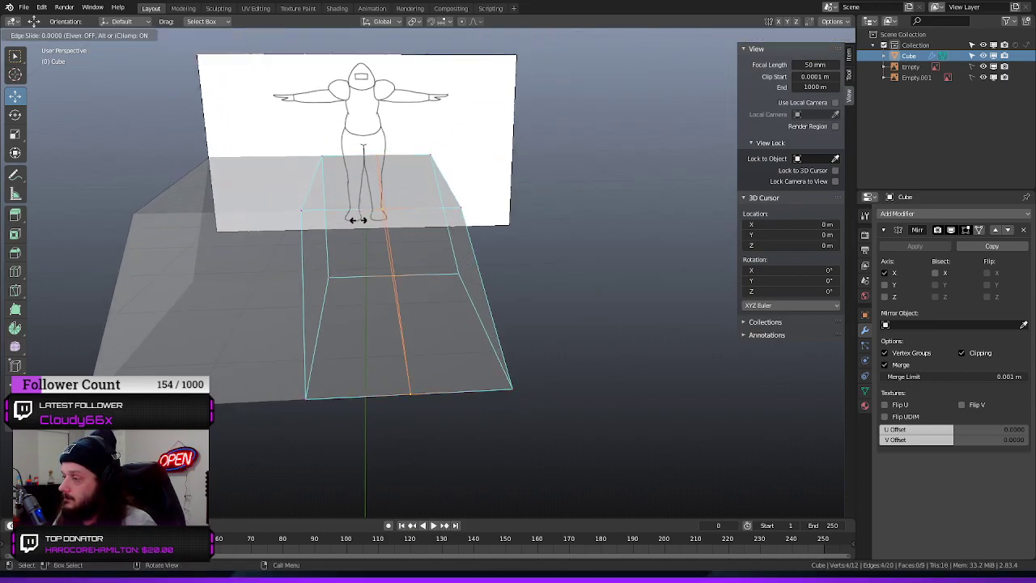
click(288, 231)
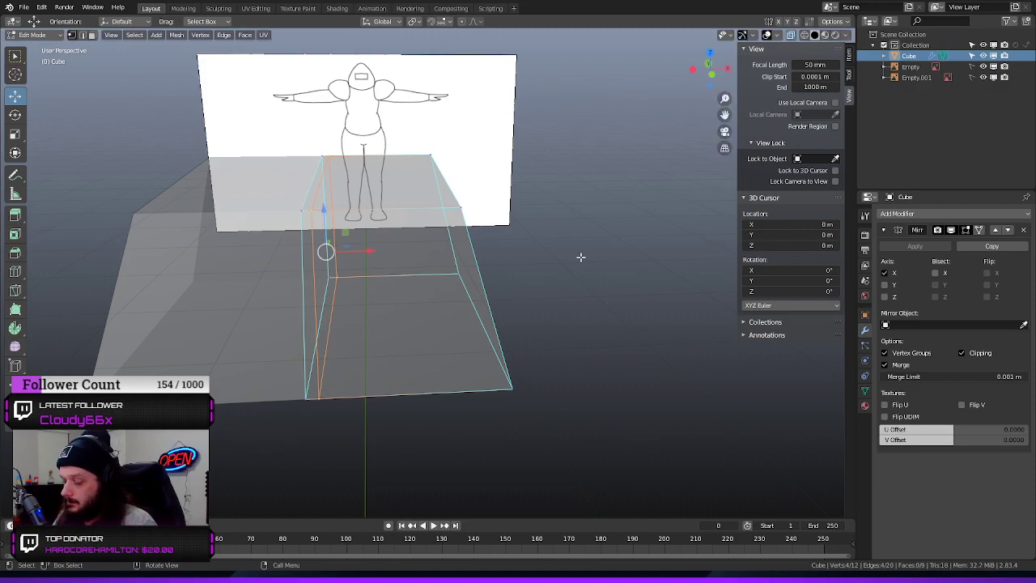
key(alt+a)
Try to extrude the block's two bottom faces by 131 m, and undo the extrusion
middle_drag(606, 277, 592, 231)
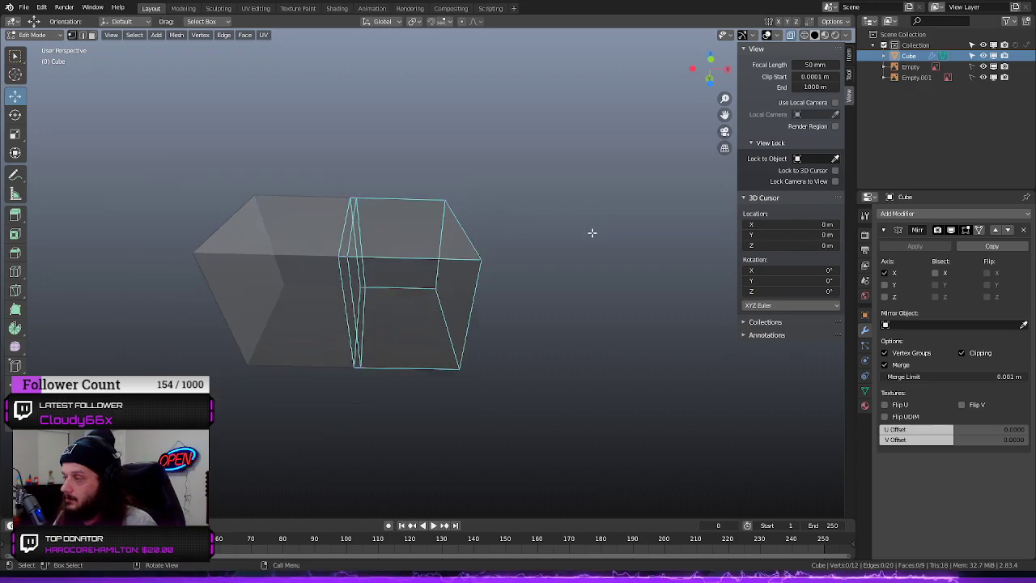
middle_drag(550, 272, 551, 242)
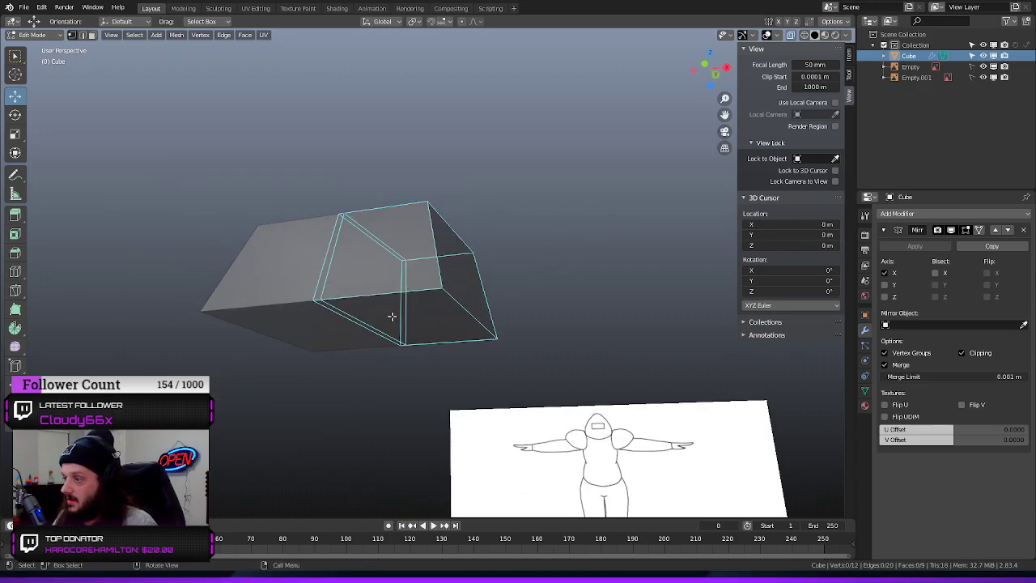
middle_drag(391, 313, 359, 331)
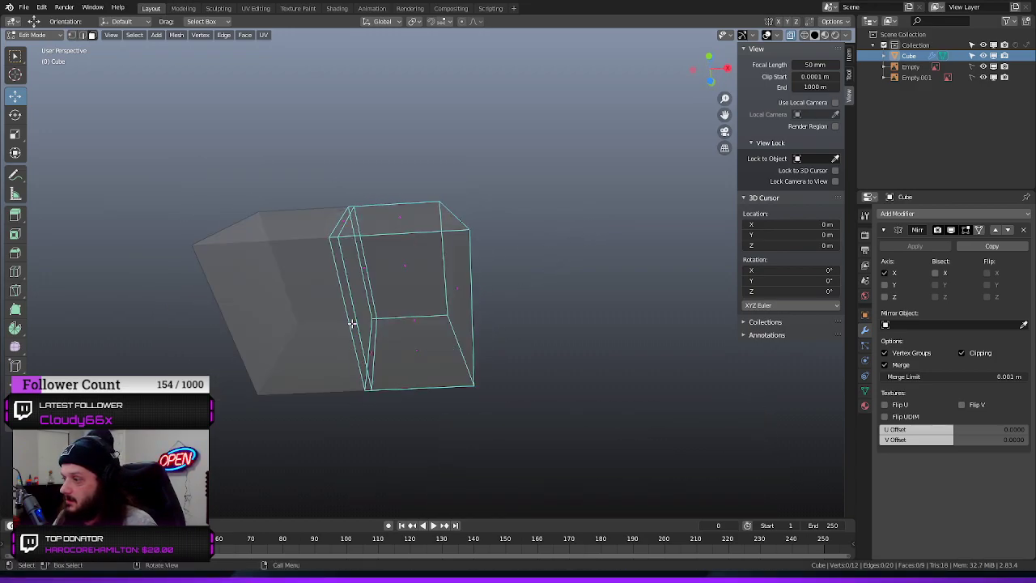
click(352, 322)
shift+click(400, 324)
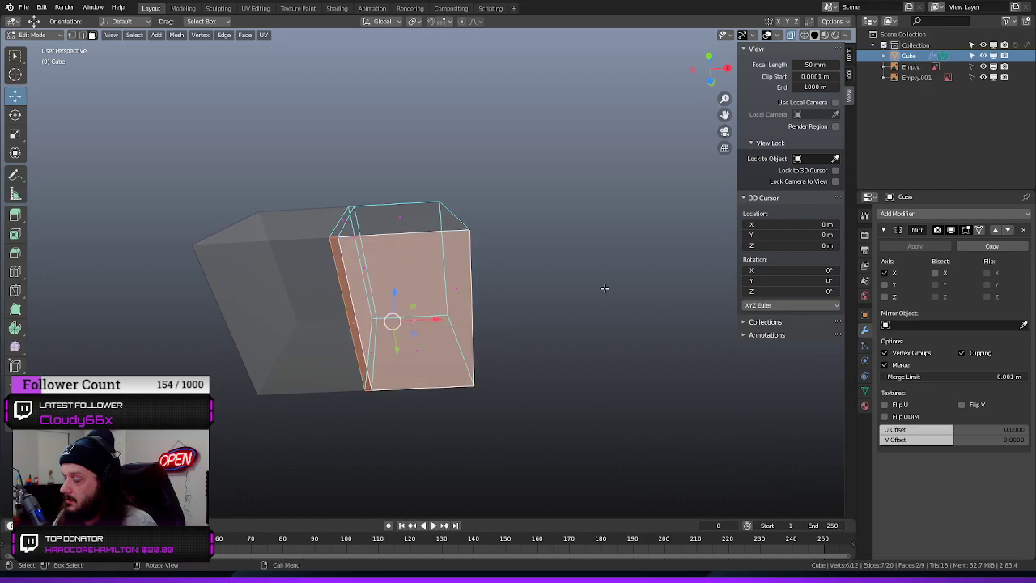
middle_drag(605, 288, 610, 329)
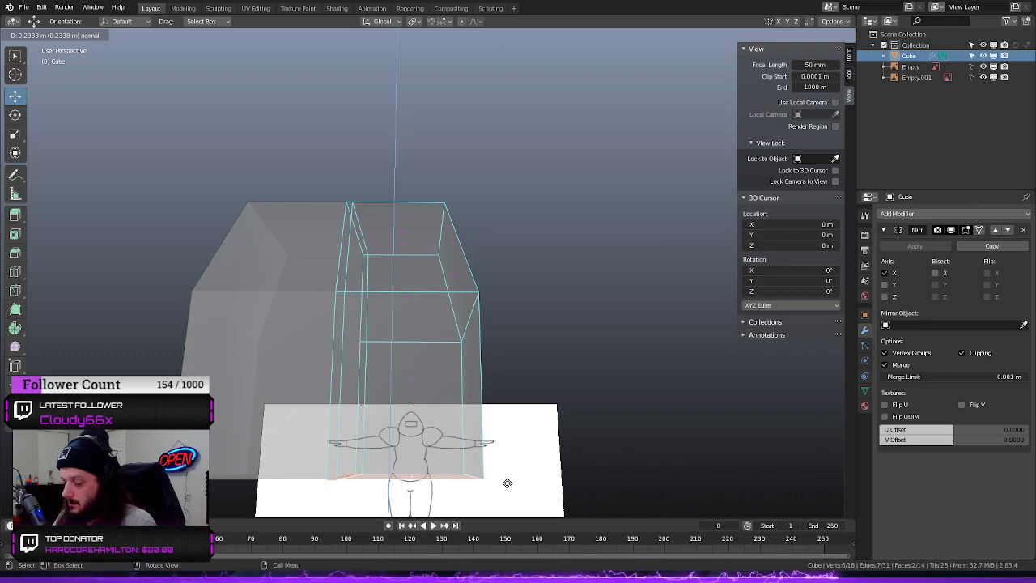
text(13)
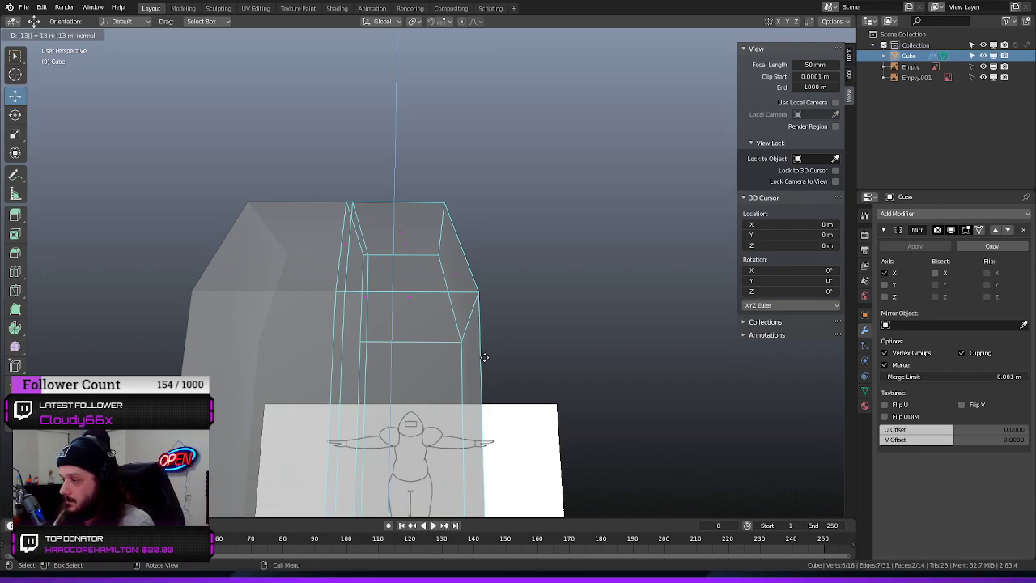
text(1)
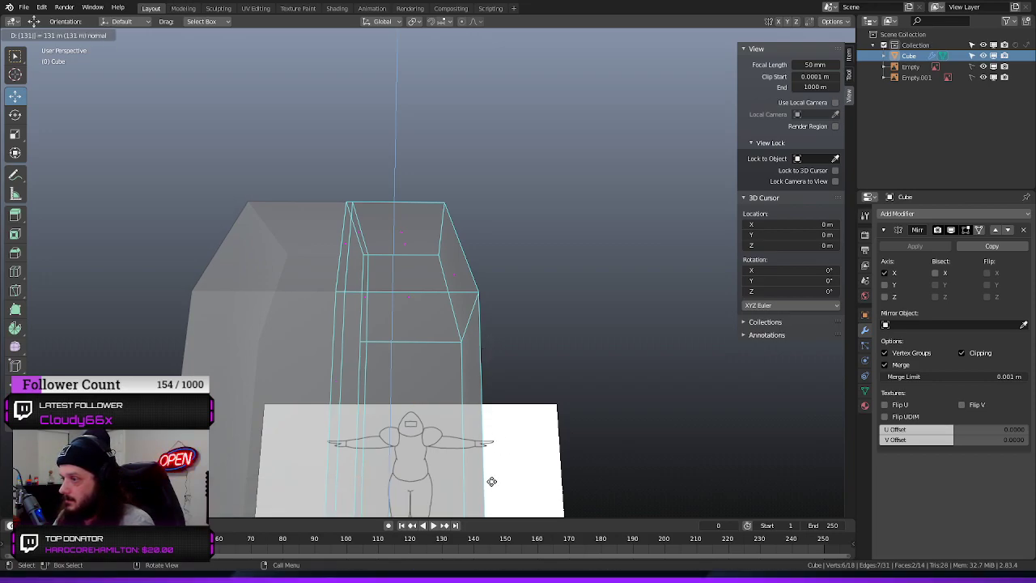
key(Return)
middle_drag(534, 315, 498, 423)
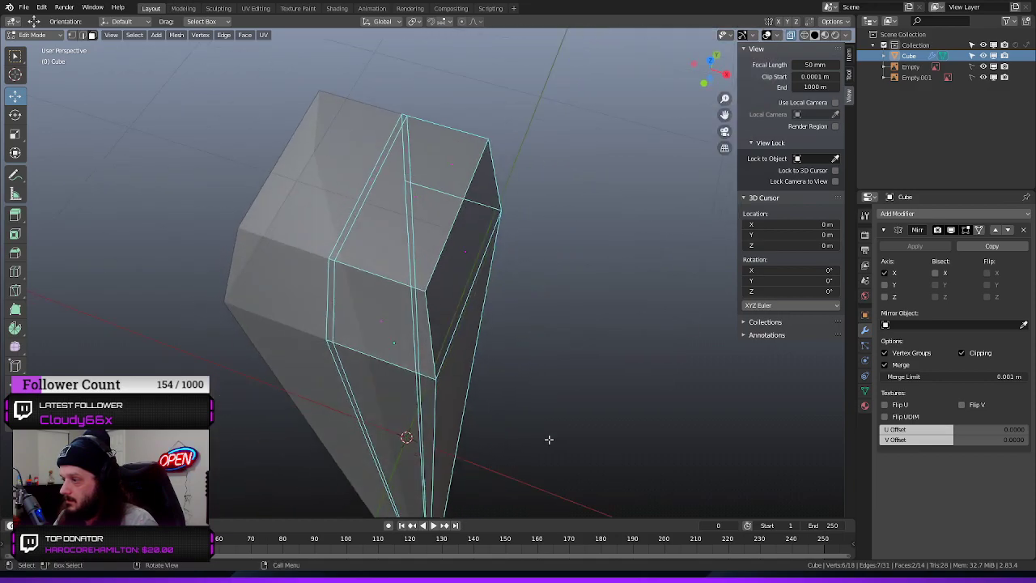
middle_drag(545, 386, 532, 301)
key(ctrl+z)
In the front view, move the block's lower outer edge outward along X to the torso's side outline
key(KP_1)
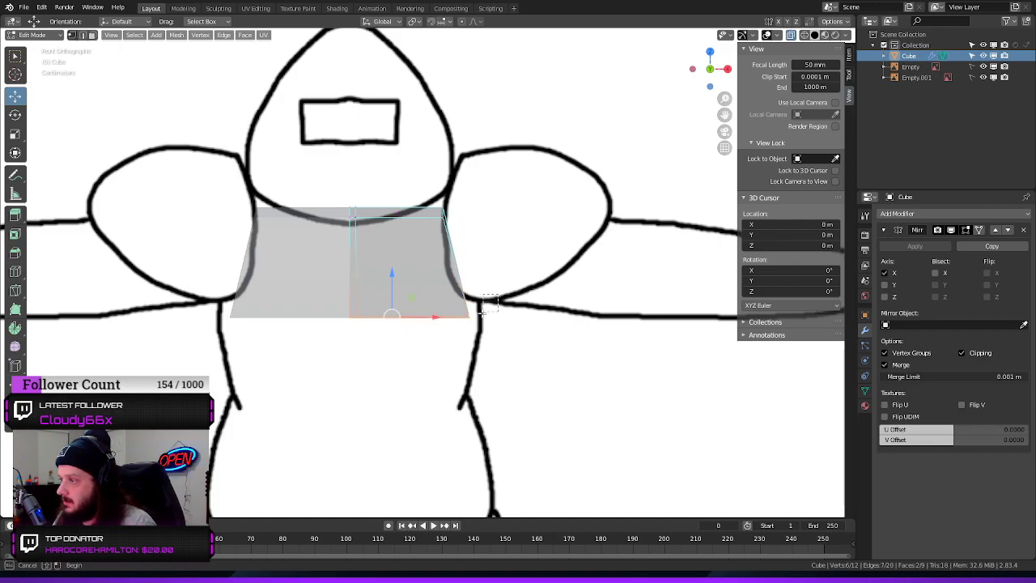
key(g)
key(x)
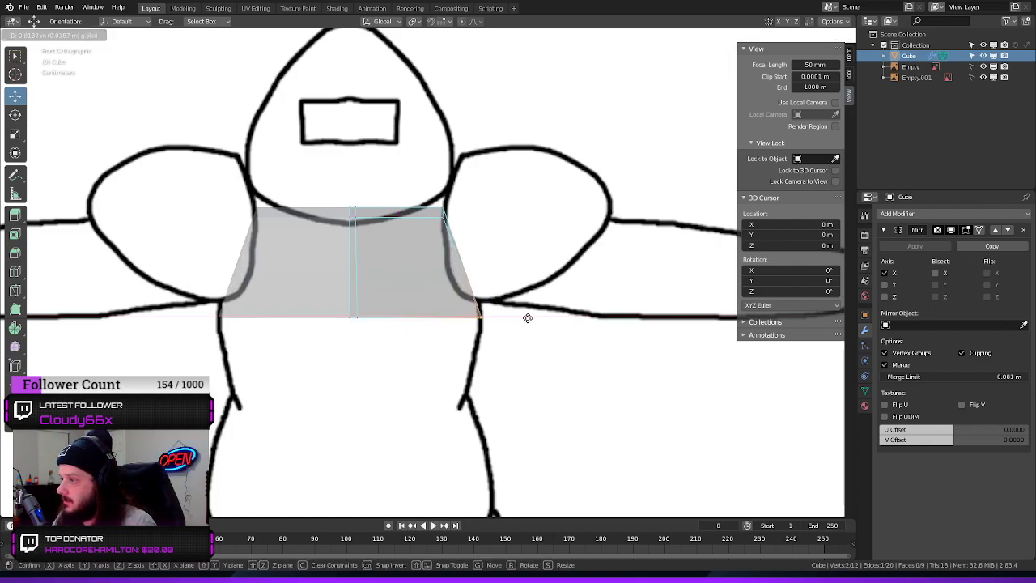
drag(528, 318, 527, 317)
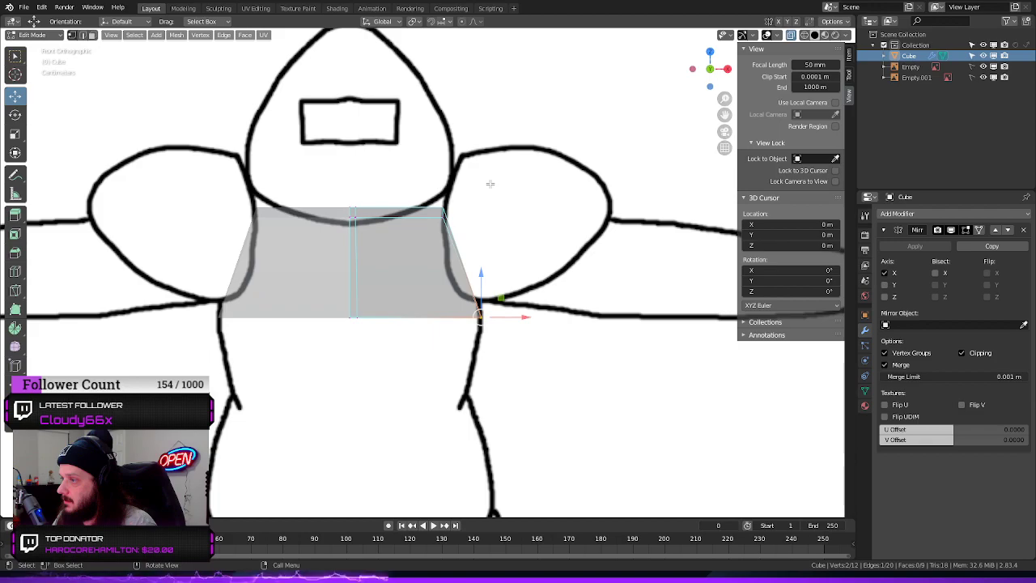
Move the block's upper outer edge outward along X into the shoulder and raise it along Z above the centre
drag(484, 183, 518, 215)
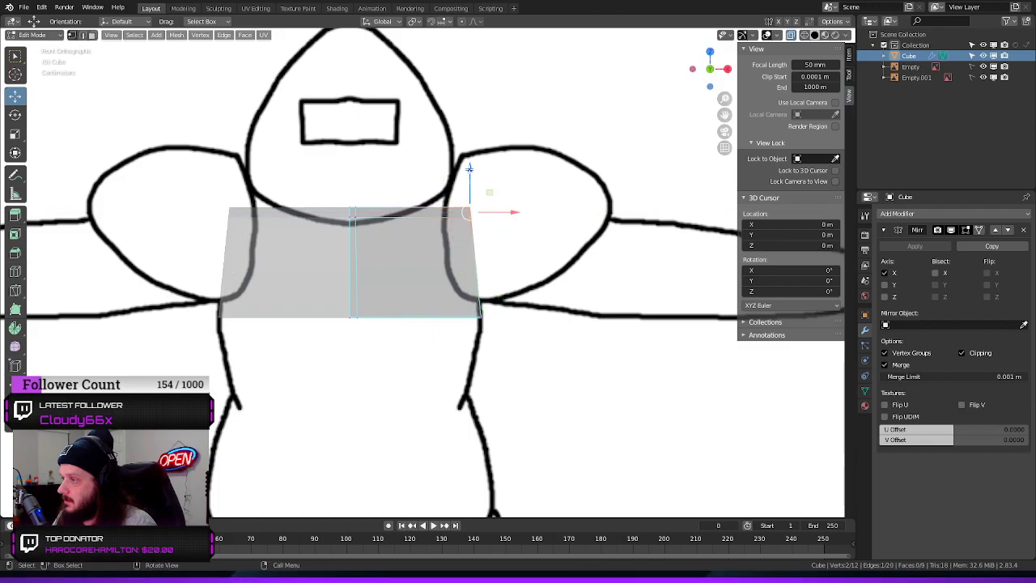
drag(469, 167, 467, 142)
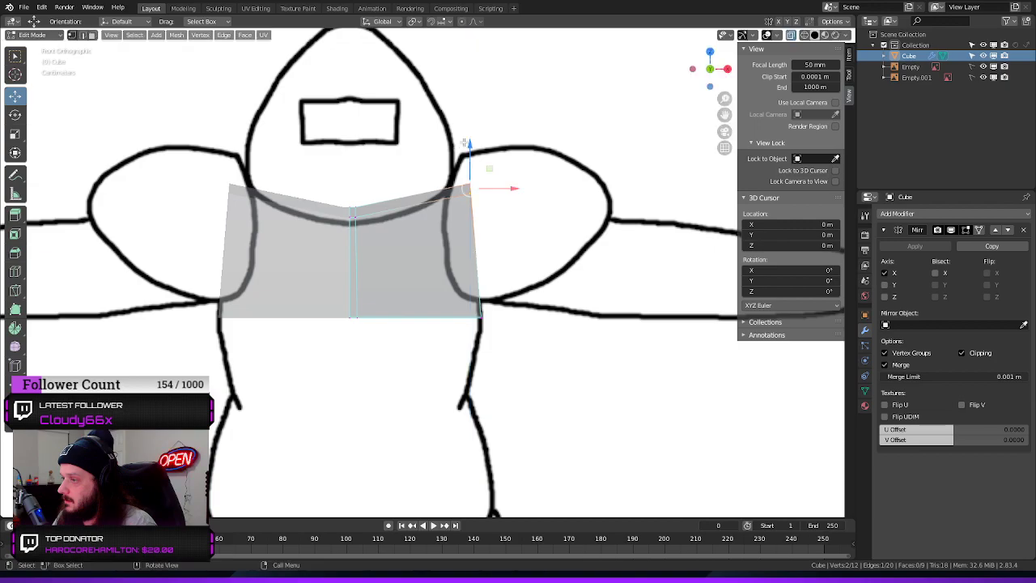
click(578, 348)
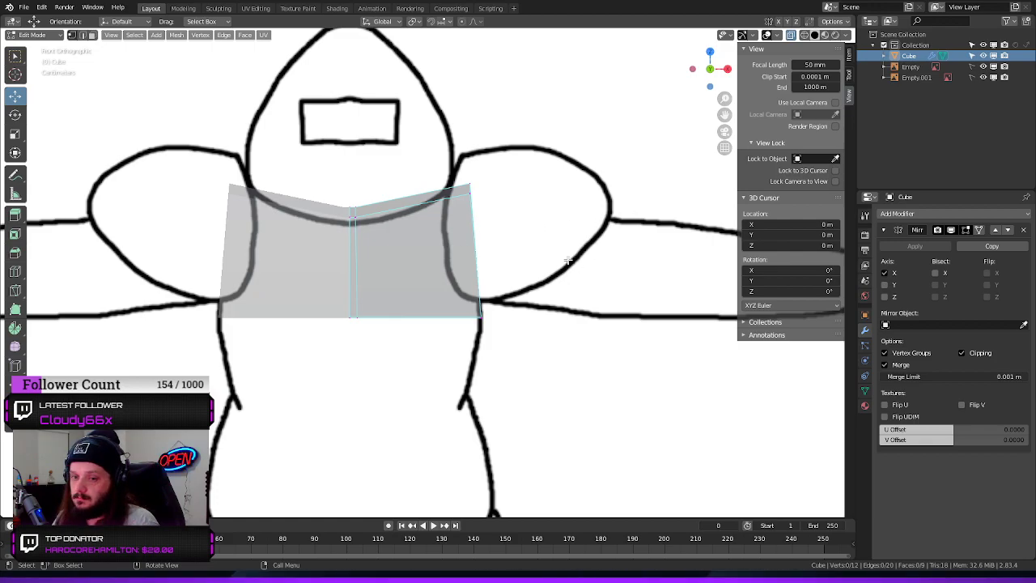
middle_drag(590, 271, 559, 246)
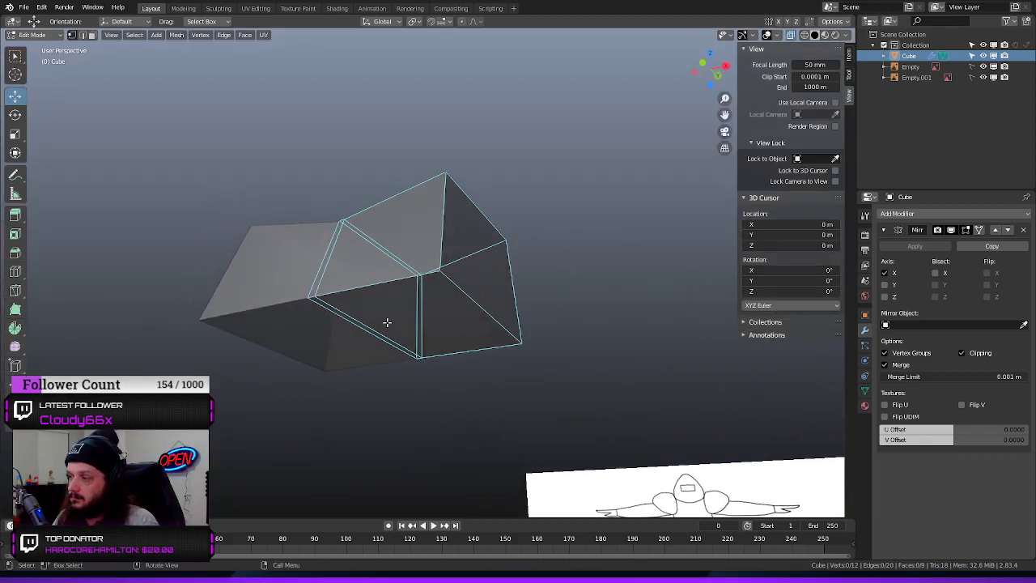
mouse_move(348, 391)
middle_down()
mouse_move(333, 386)
mouse_move(344, 381)
middle_up()
click(420, 323)
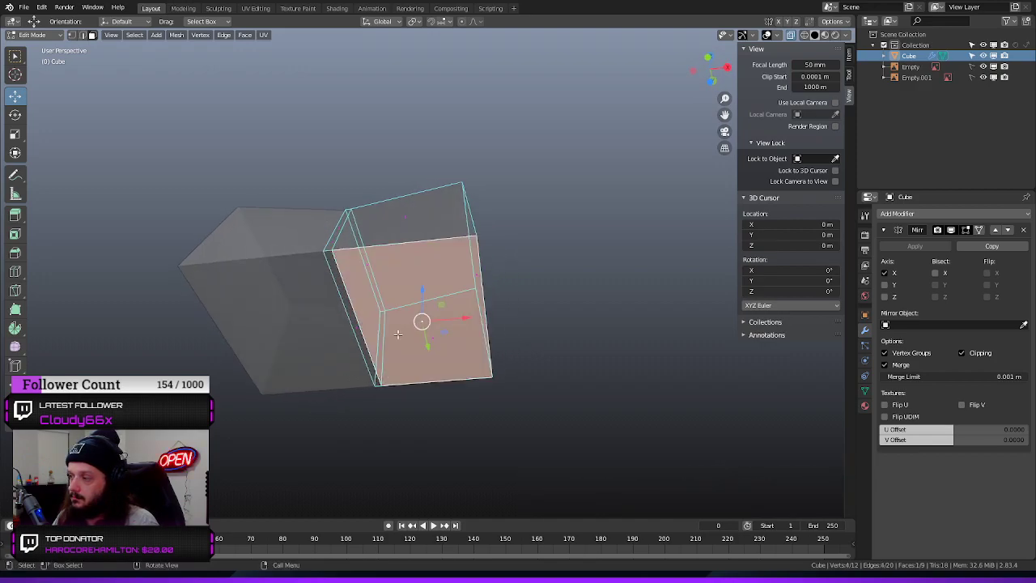
shift+click(353, 326)
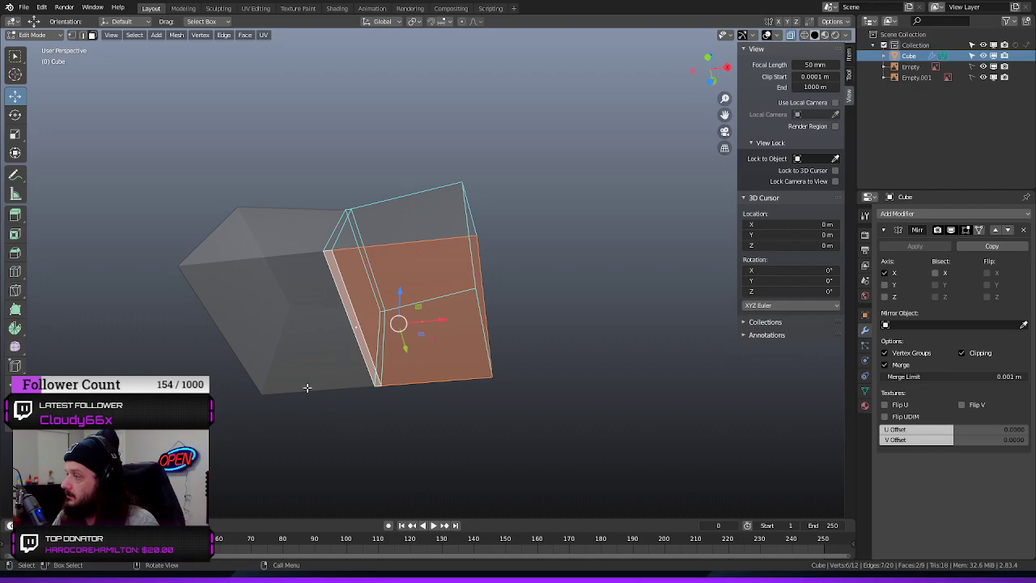
click(587, 248)
drag(551, 157, 289, 407)
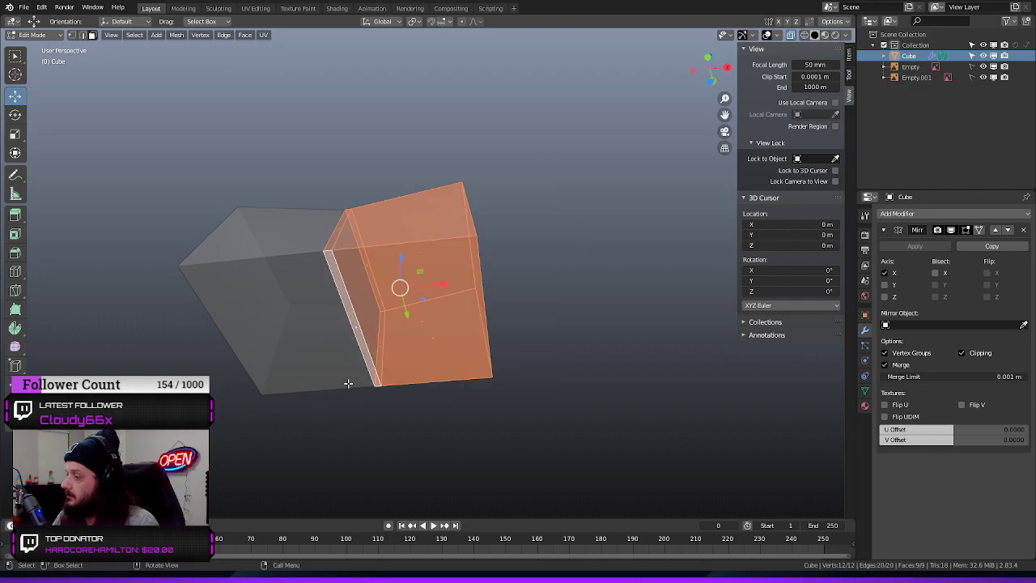
click(590, 303)
Check the median coordinates of the whole mesh in local and global space
click(848, 55)
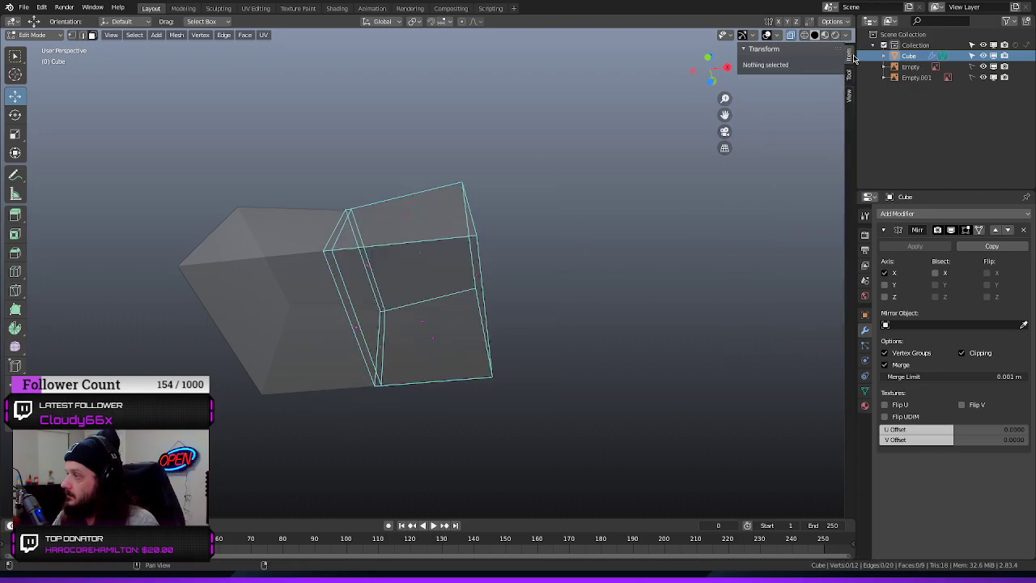
key(a)
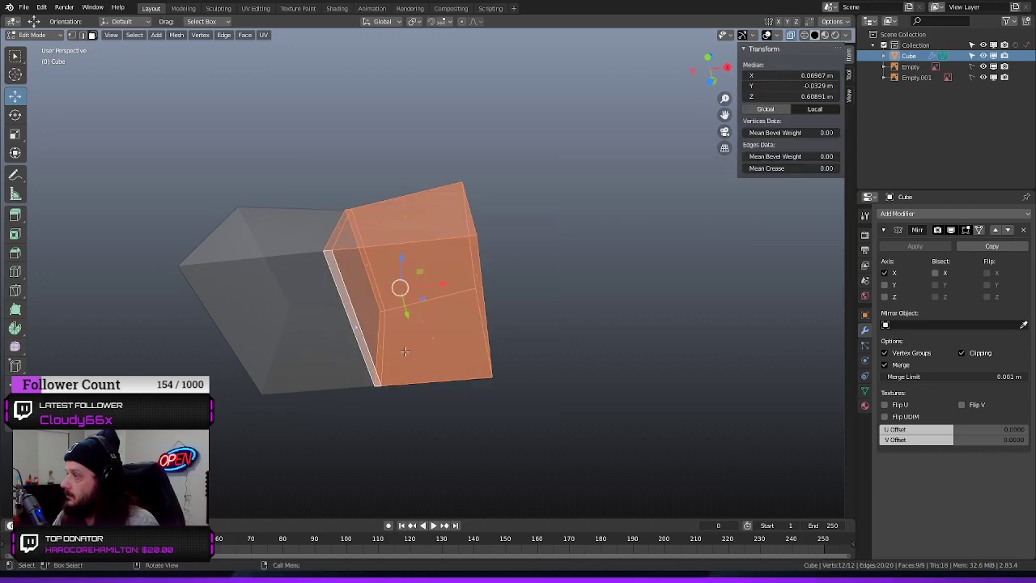
click(537, 277)
key(a)
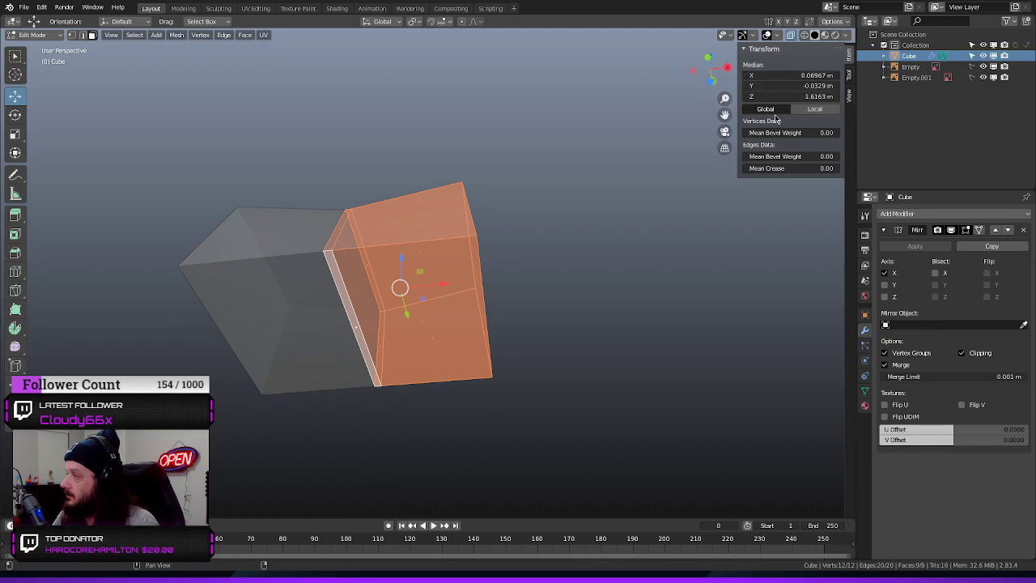
click(850, 95)
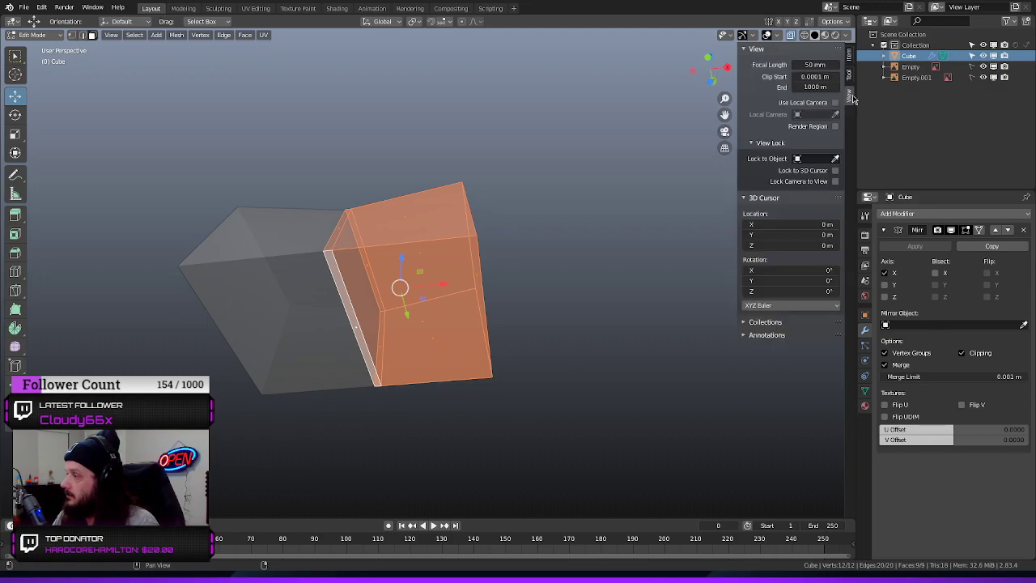
key(alt+a)
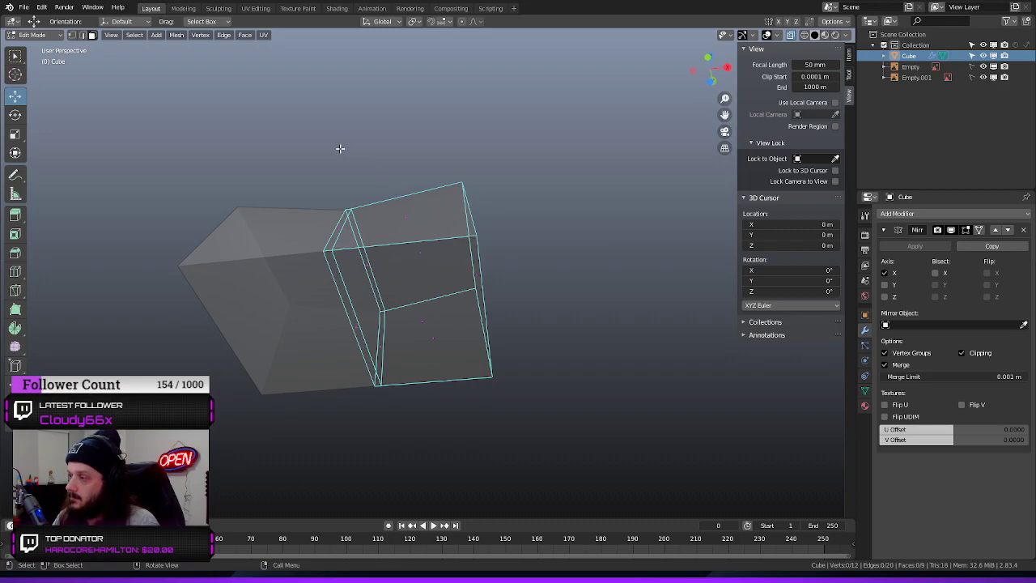
middle_drag(340, 148, 358, 204)
middle_drag(503, 229, 442, 222)
scroll(454, 268, up, 4)
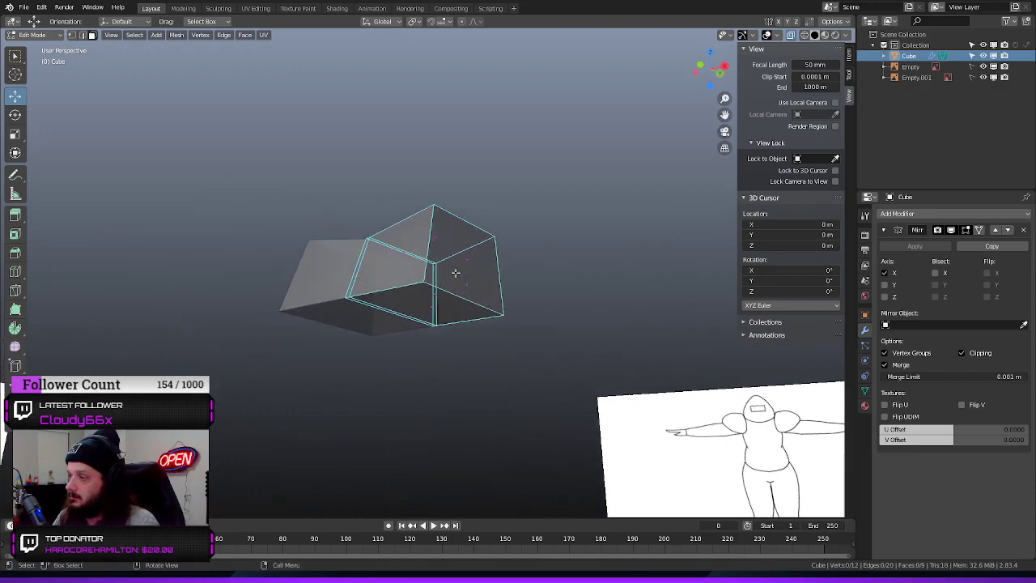
Extrude the block's two bottom faces about 0.13 m straight down to the reference's waist line
middle_drag(330, 364, 345, 338)
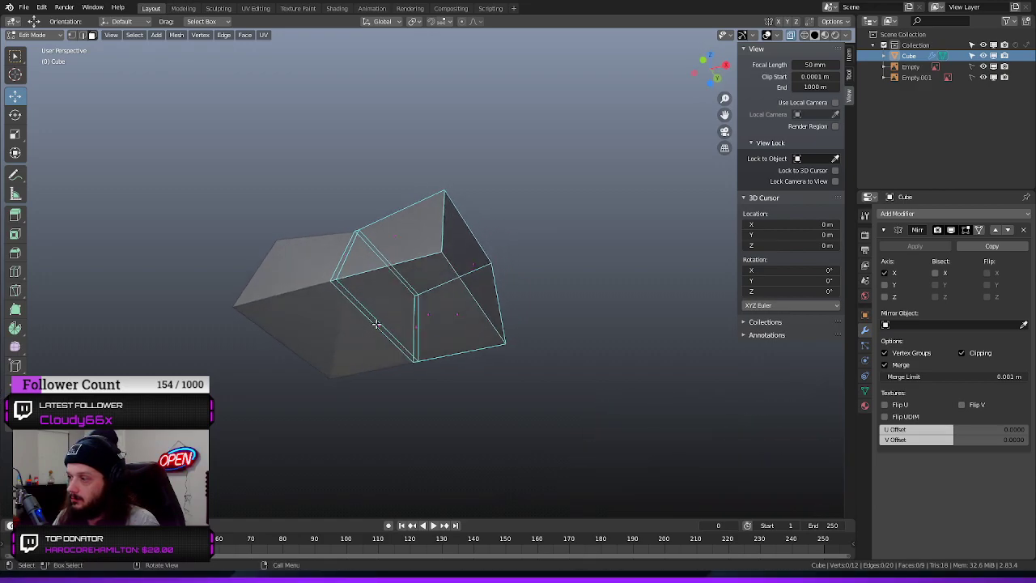
click(377, 324)
shift+click(493, 351)
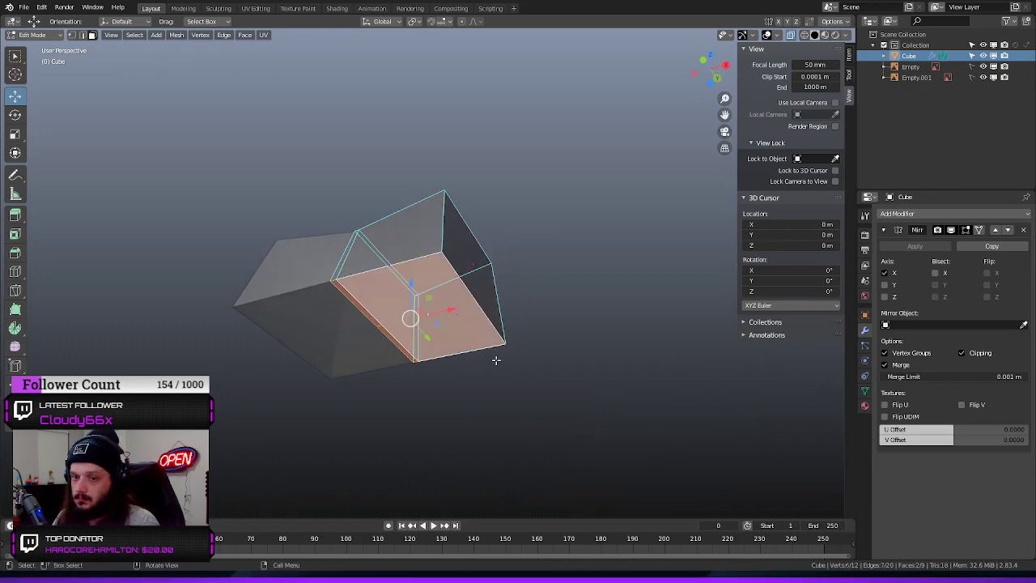
key(KP_1)
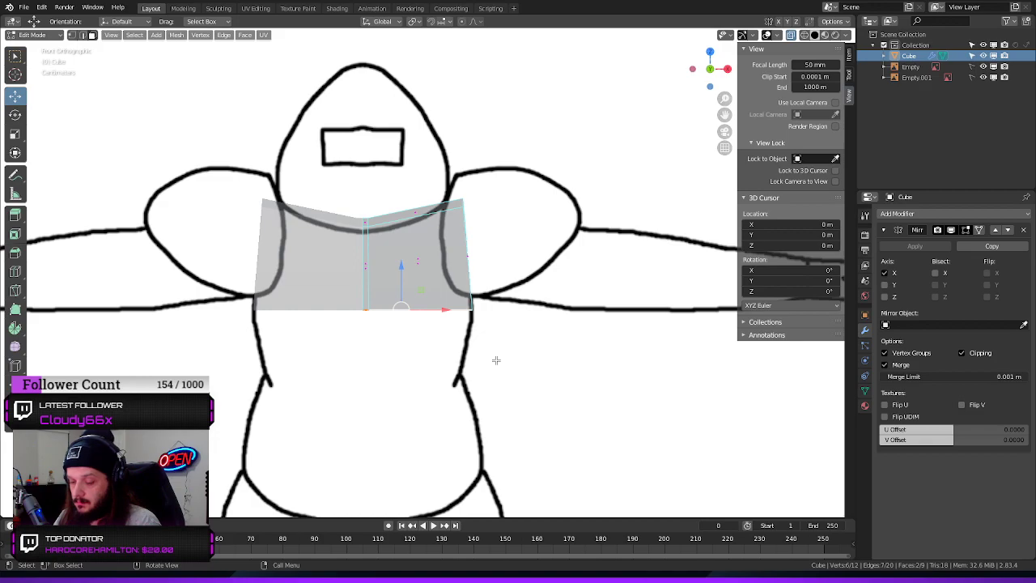
key(e)
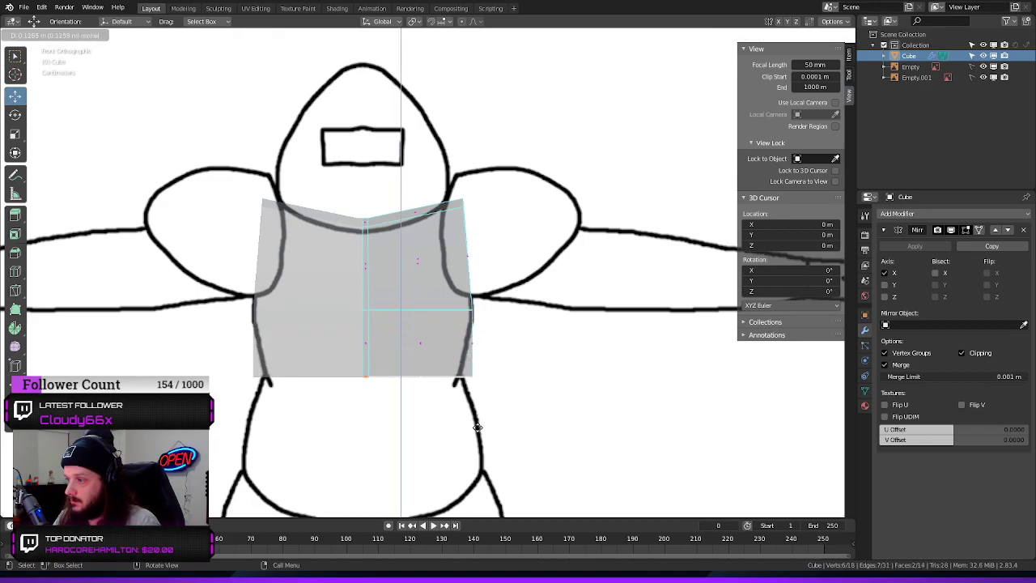
click(476, 432)
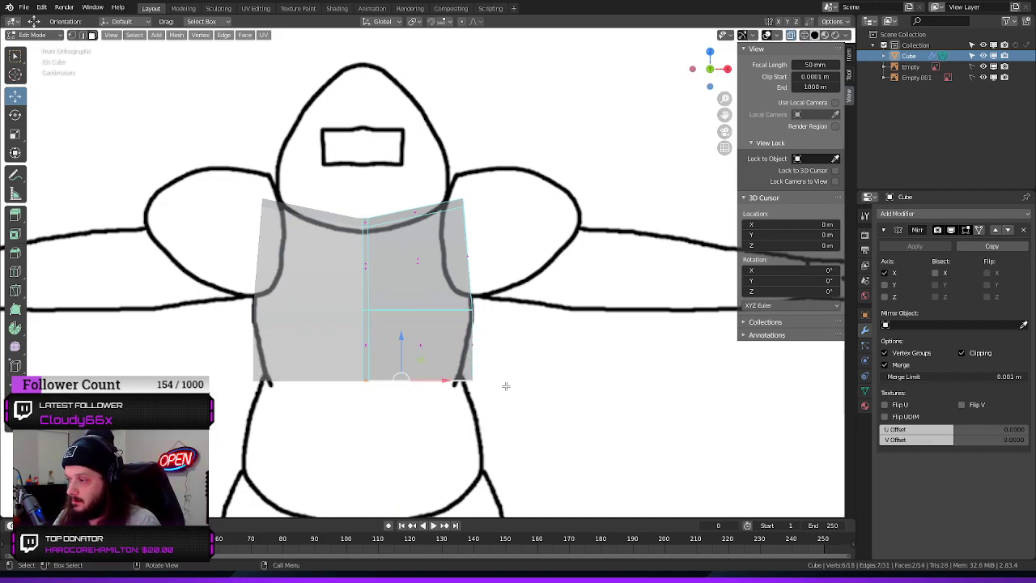
Move the lower outer edge of the new section inward along X to the reference's waist outline
drag(486, 377, 354, 416)
click(532, 346)
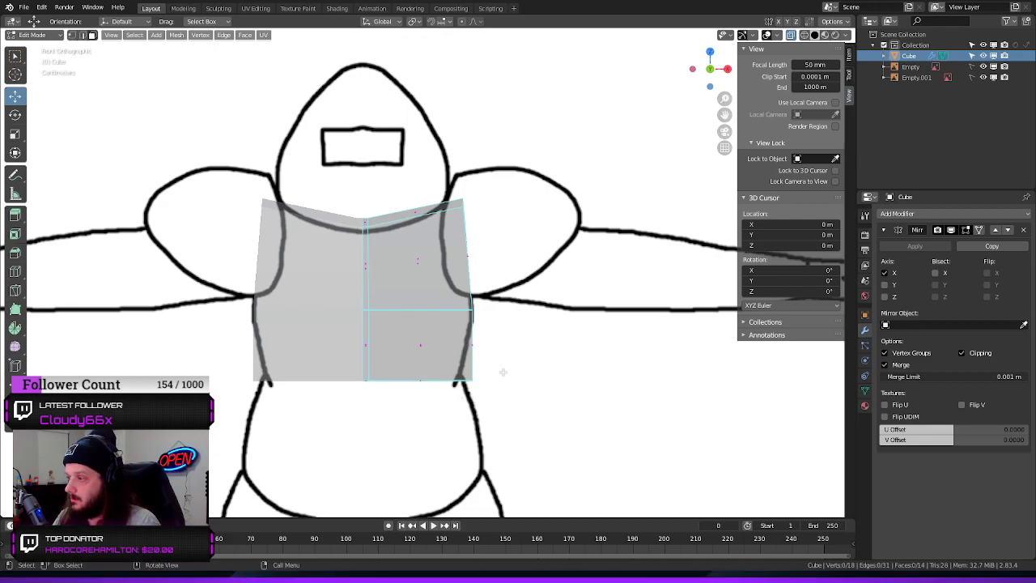
drag(502, 366, 444, 407)
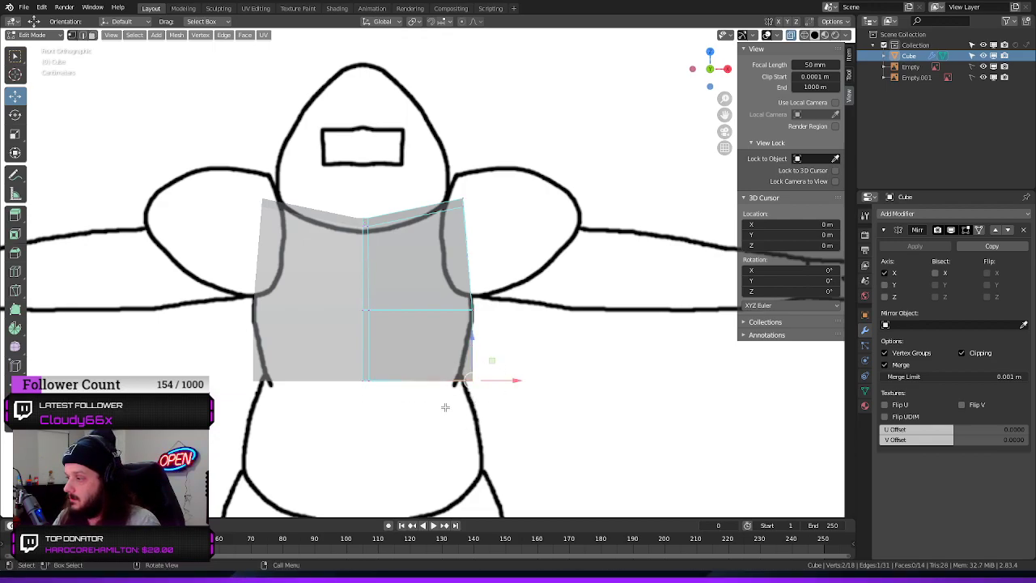
drag(520, 380, 502, 382)
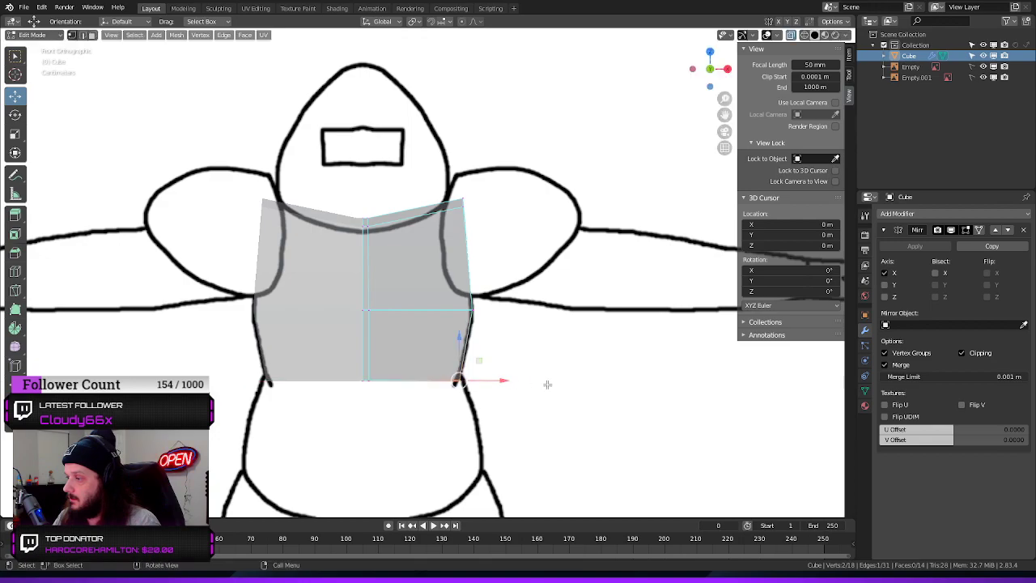
Select the two bottom faces at the torso's waist
scroll(553, 369, down, 1)
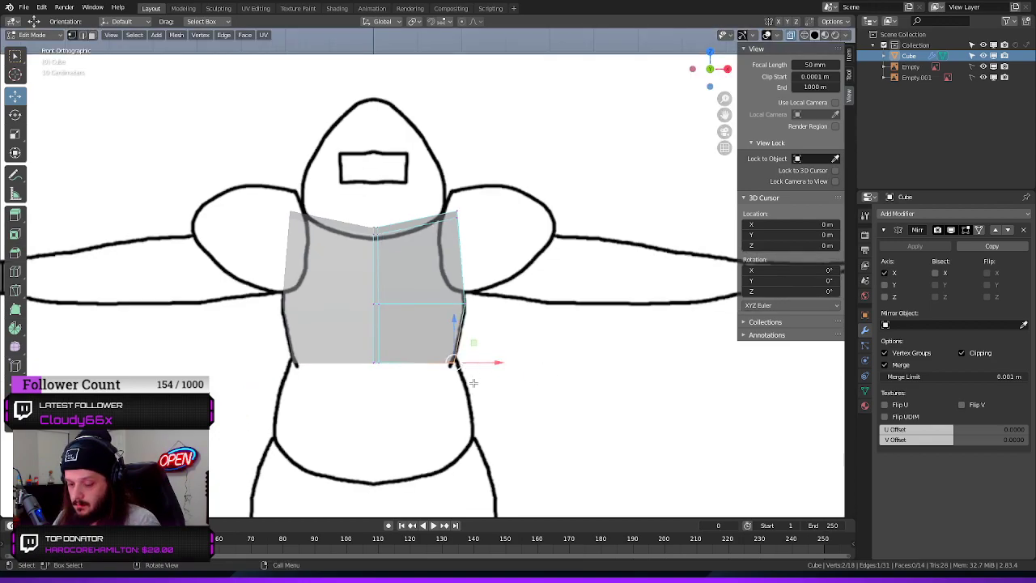
key(3)
drag(430, 348, 357, 388)
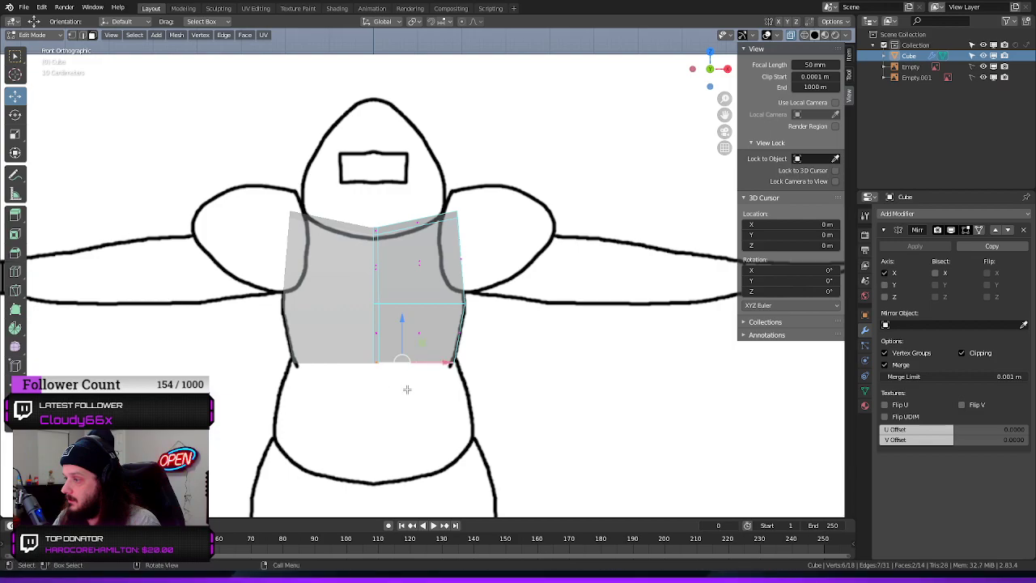
key(e)
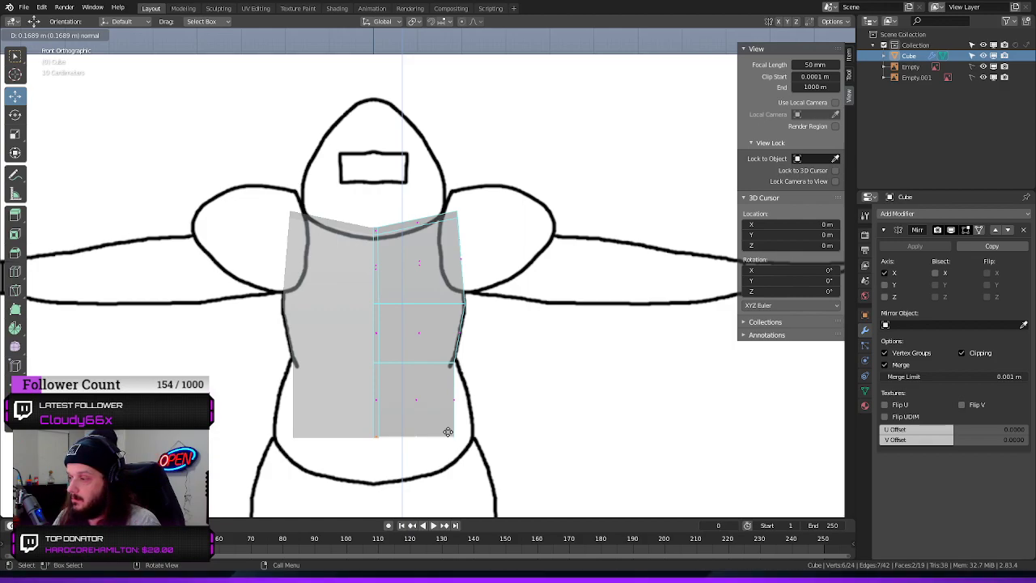
key(shift+y)
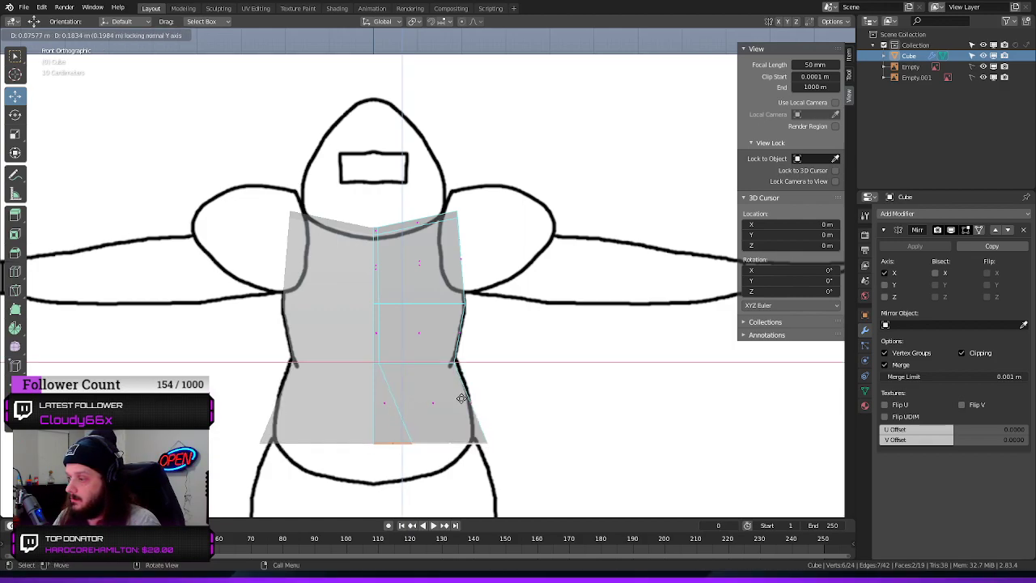
click(430, 389)
key(ctrl+z)
In the front view, extrude the bottom faces about 0.17 m down and move their outer edge outward along X to the hip outline
middle_drag(520, 407, 543, 259)
key(KP_1)
key(e)
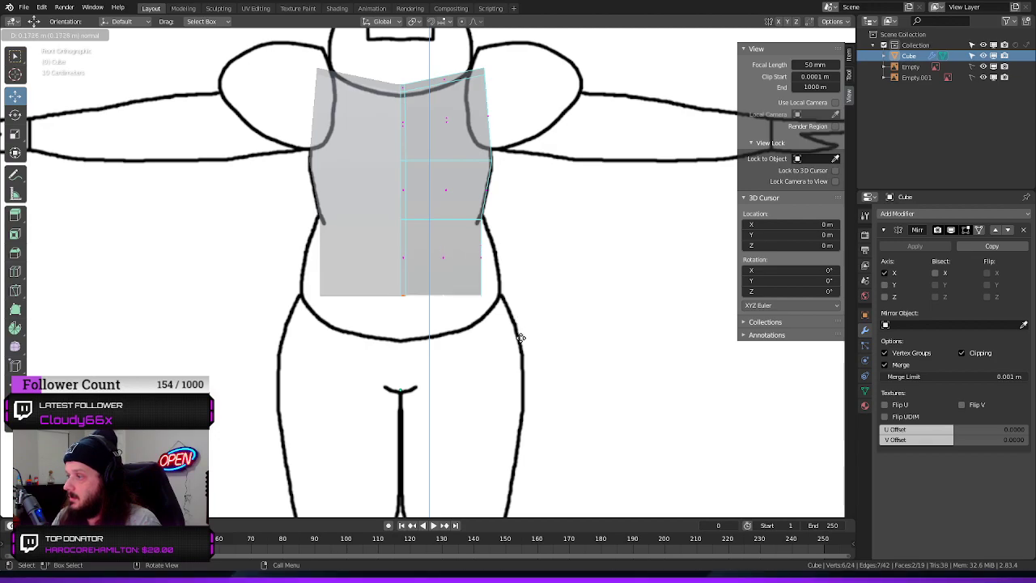
click(518, 340)
key(2)
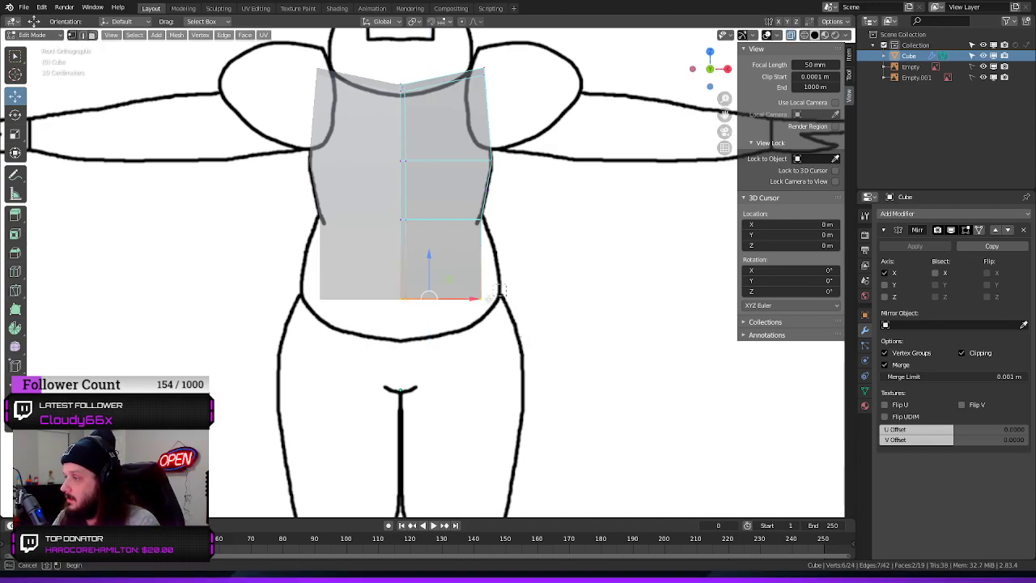
click(515, 305)
Extrude the two bottom faces about 0.2 m down to the crotch line of the front reference
drag(525, 298, 398, 333)
key(3)
key(e)
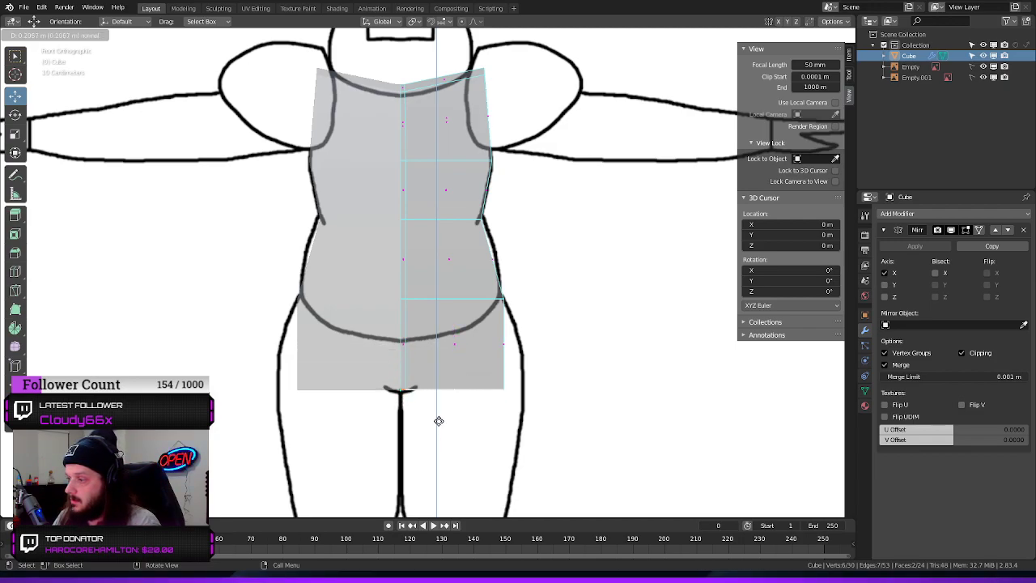
click(439, 420)
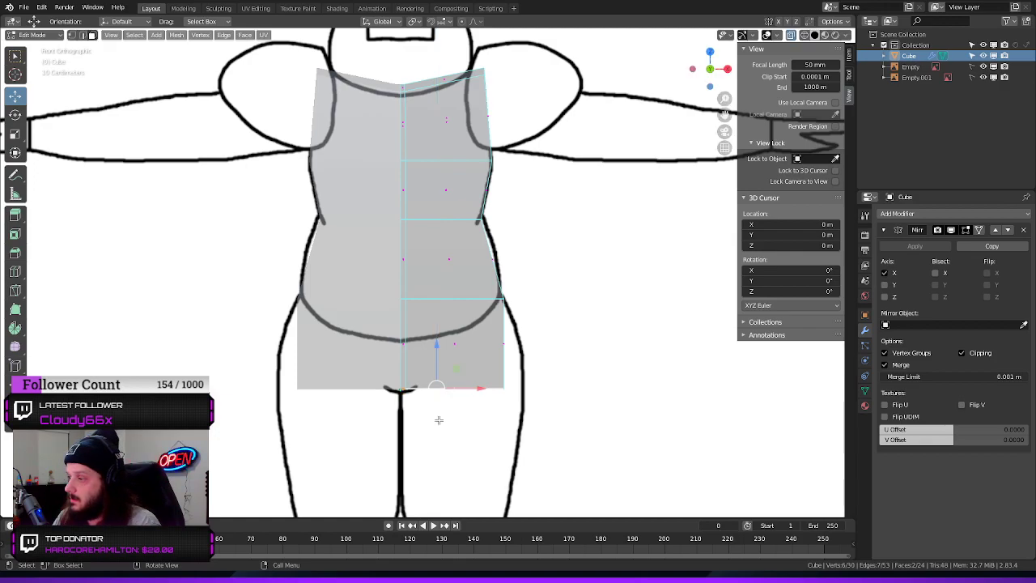
Move the pelvis section's lower outer edge outward along X to the thigh outline and raise it along Z above the crotch
click(487, 415)
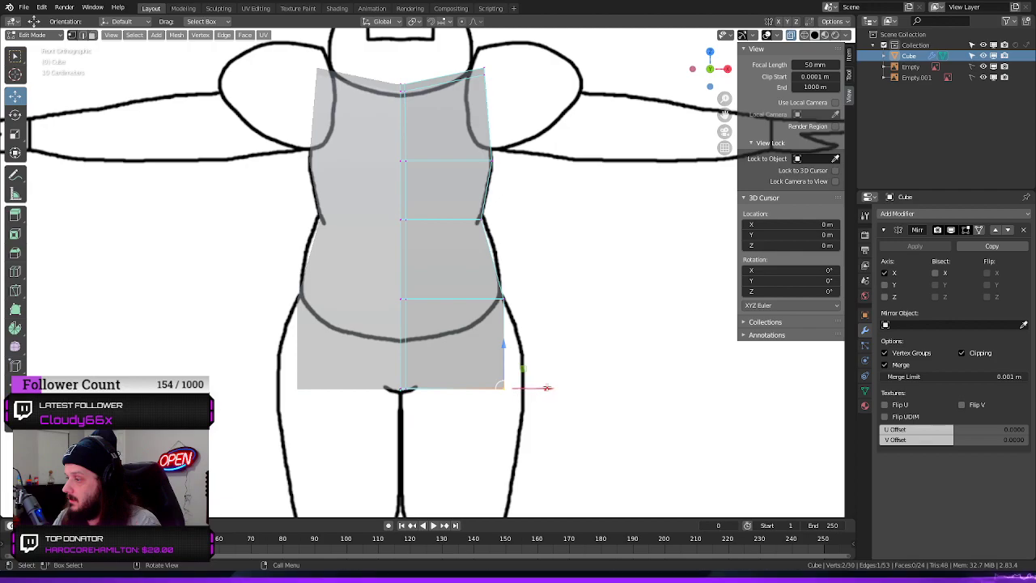
drag(542, 369, 480, 411)
drag(548, 388, 571, 383)
drag(523, 344, 518, 308)
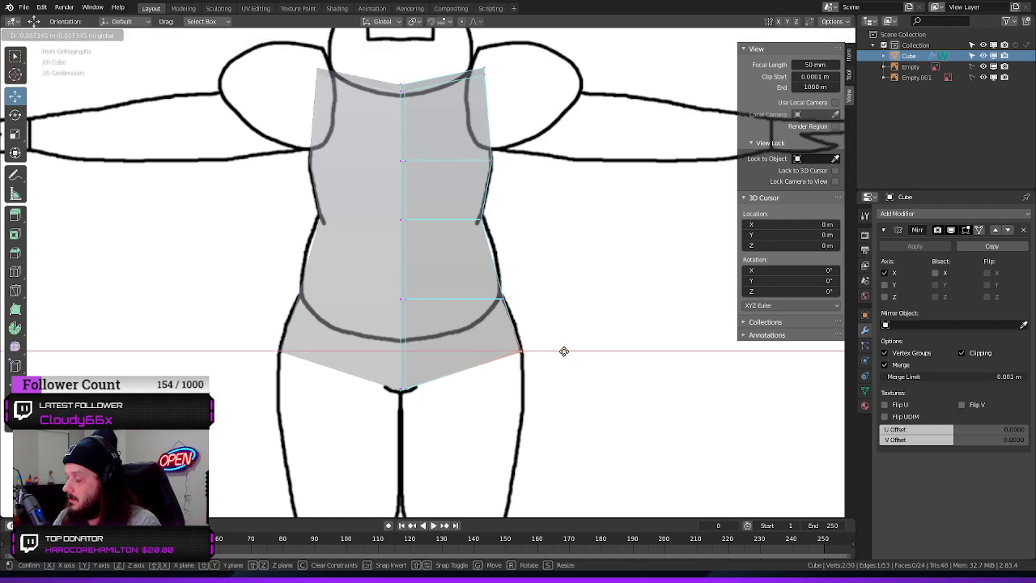
click(520, 304)
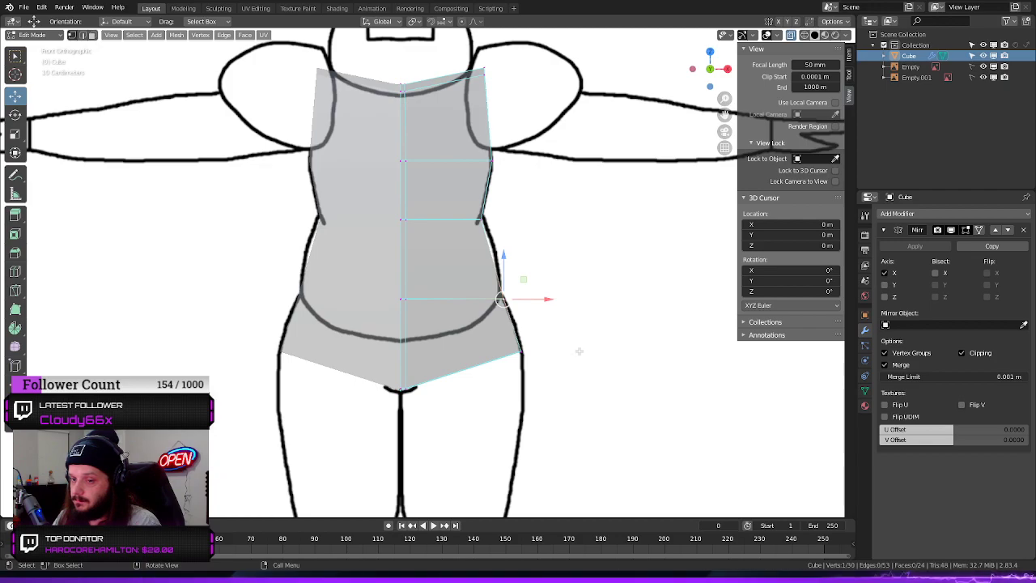
drag(504, 257, 502, 238)
key(ctrl+z)
Raise the pelvis section's lower outer edge further along Z and pull it slightly inward along X onto the thigh outline
drag(562, 331, 498, 397)
mouse_move(522, 301)
mouse_down()
mouse_move(508, 287)
mouse_move(513, 297)
mouse_up()
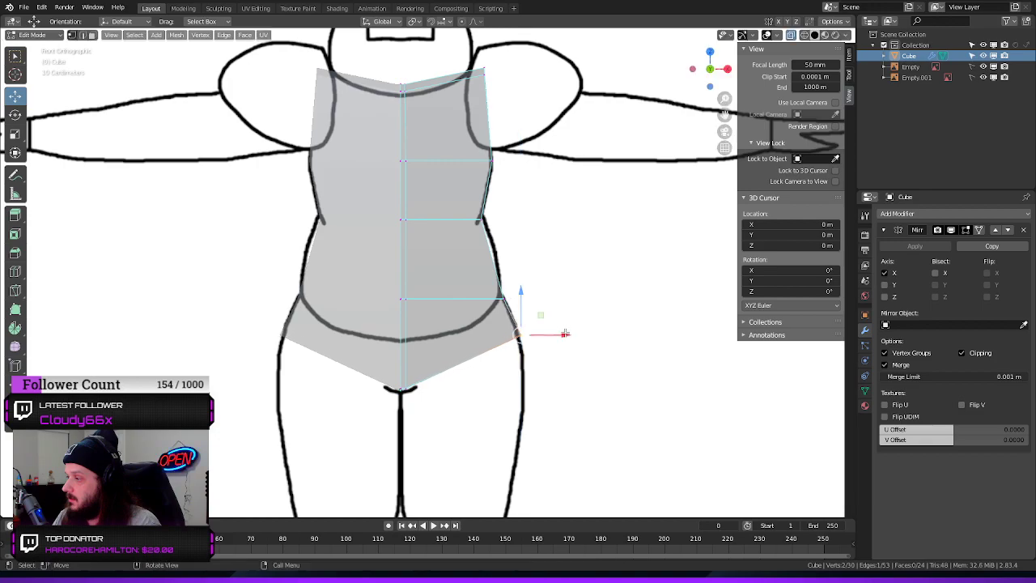
drag(565, 334, 561, 333)
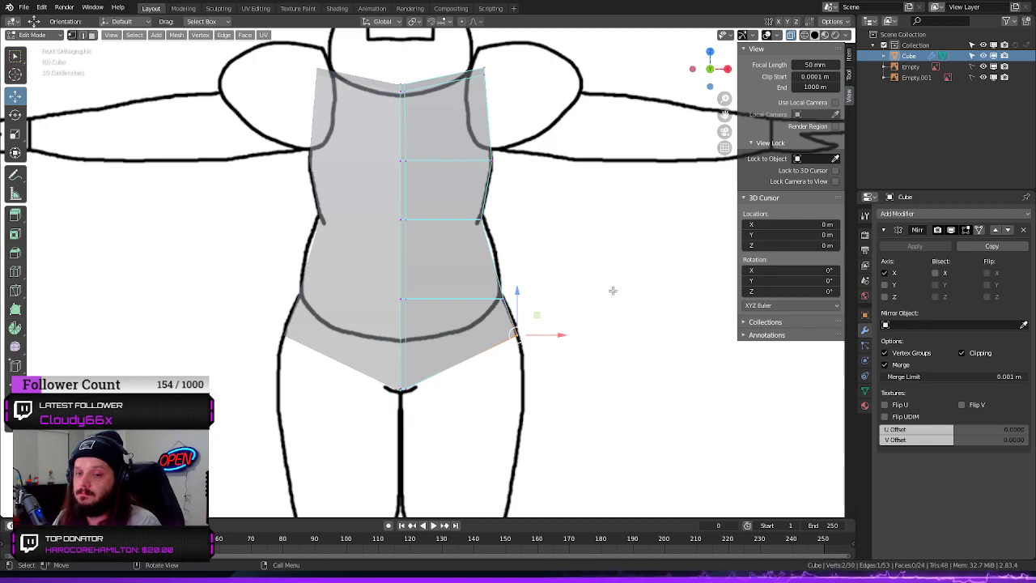
click(643, 234)
In the side view, move the front waist vertices forward along Y to the belly outline
middle_drag(606, 233, 615, 310)
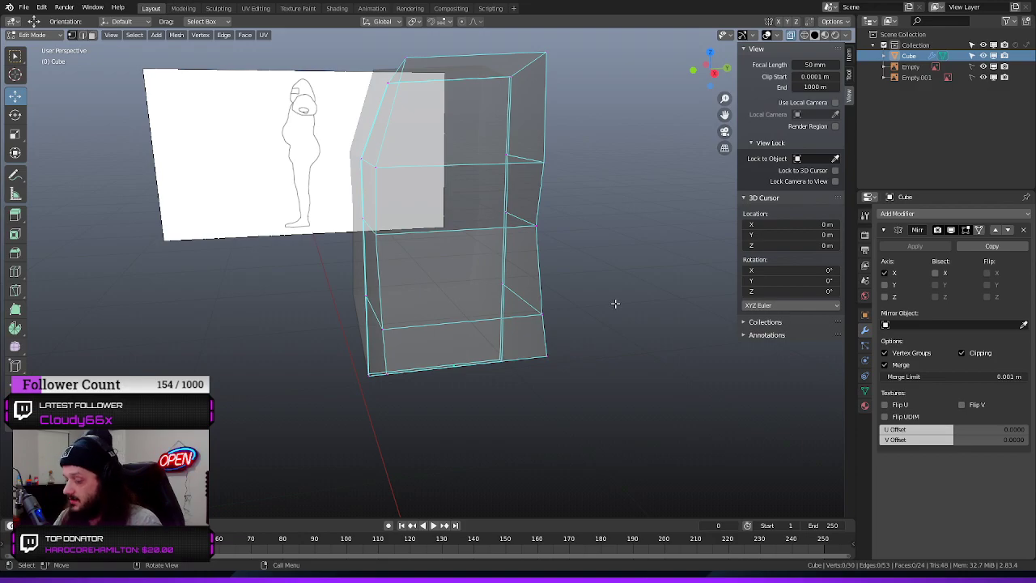
key(KP_1)
key(KP_3)
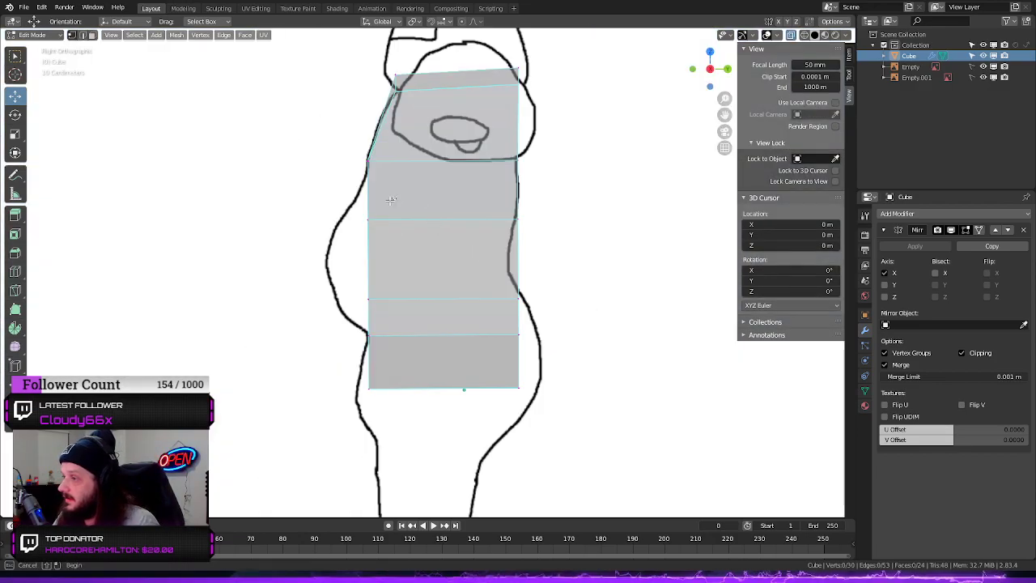
drag(391, 199, 329, 236)
drag(412, 219, 384, 222)
Try to move the front hip-level vertices forward along Y toward the belly outline, and undo the move
drag(390, 258, 341, 322)
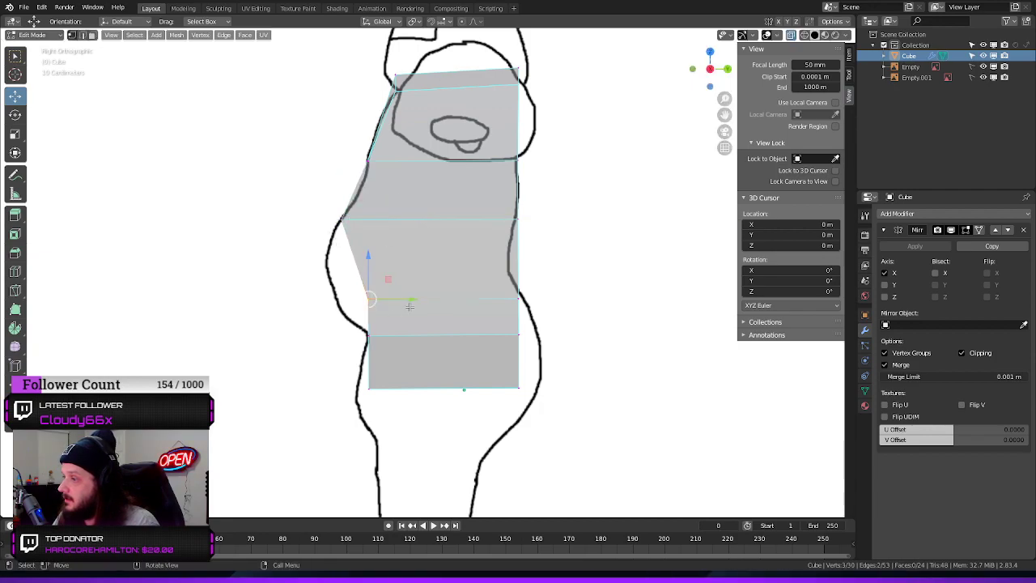
drag(408, 302, 380, 296)
key(ctrl+z)
middle_drag(380, 296, 403, 321)
middle_drag(418, 324, 540, 337)
key(ctrl+z)
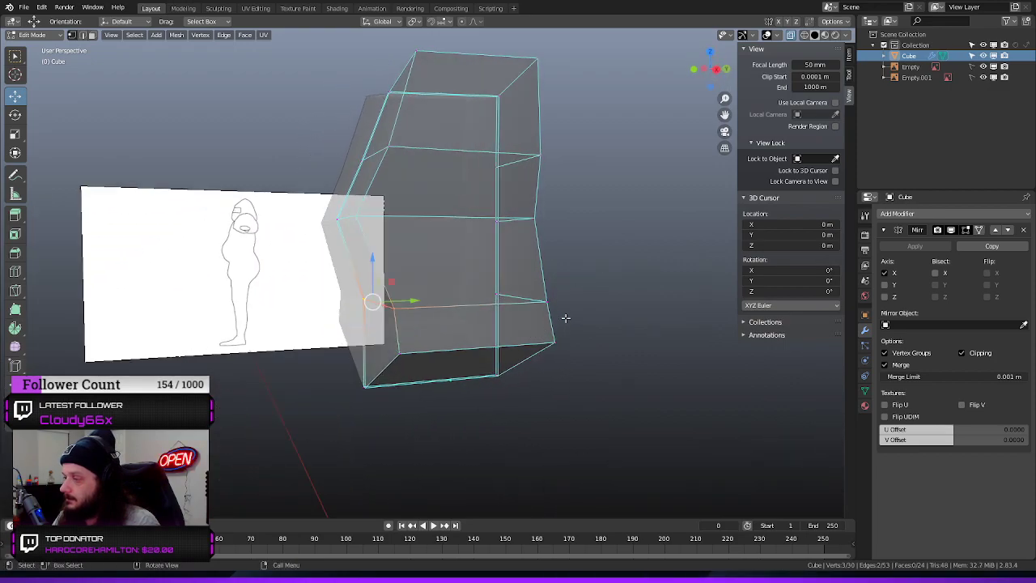
Try again in the side view to move the three selected hip-level vertices onto the lower belly outline, and undo it
key(KP_3)
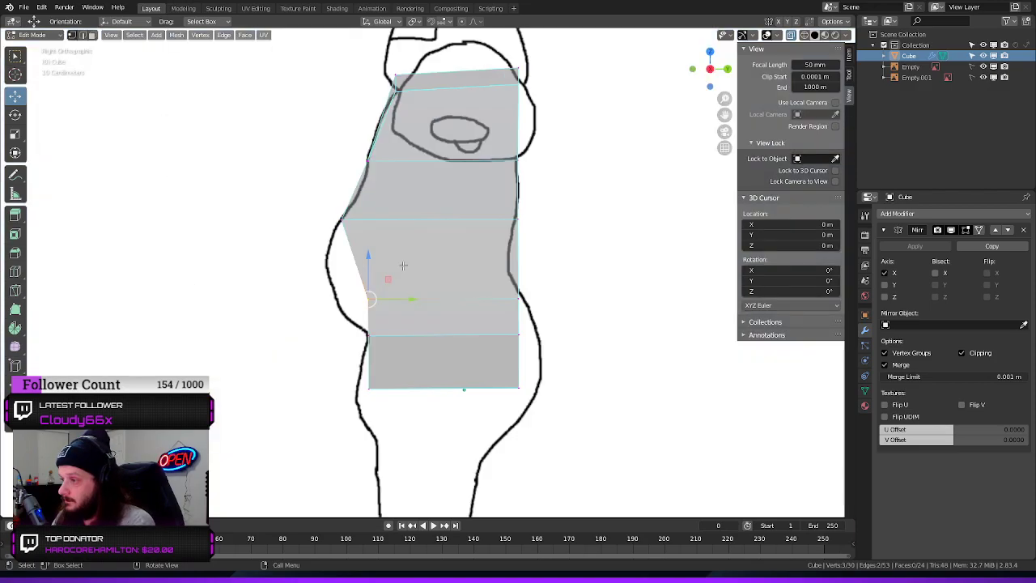
drag(410, 299, 375, 300)
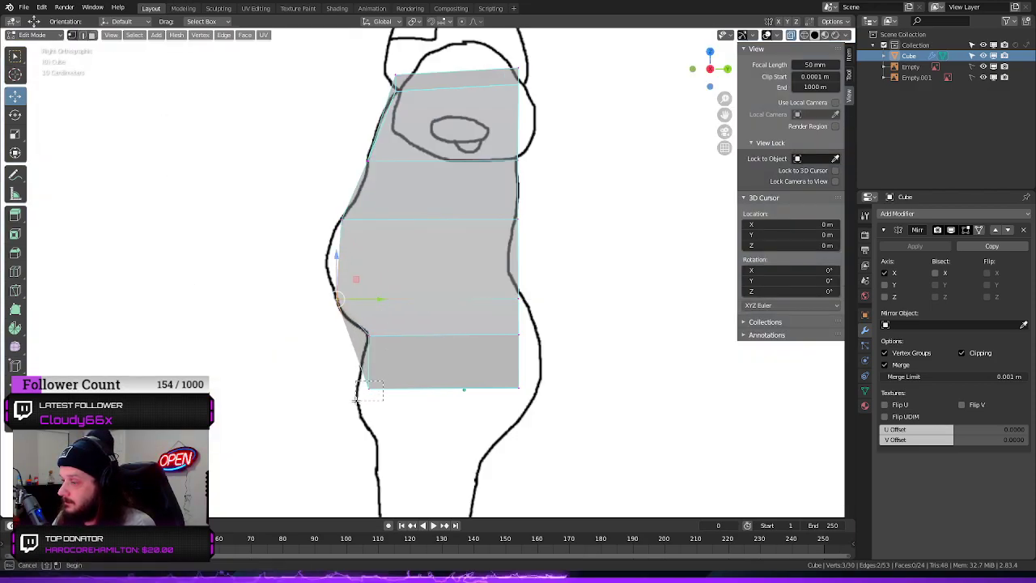
key(alt+a)
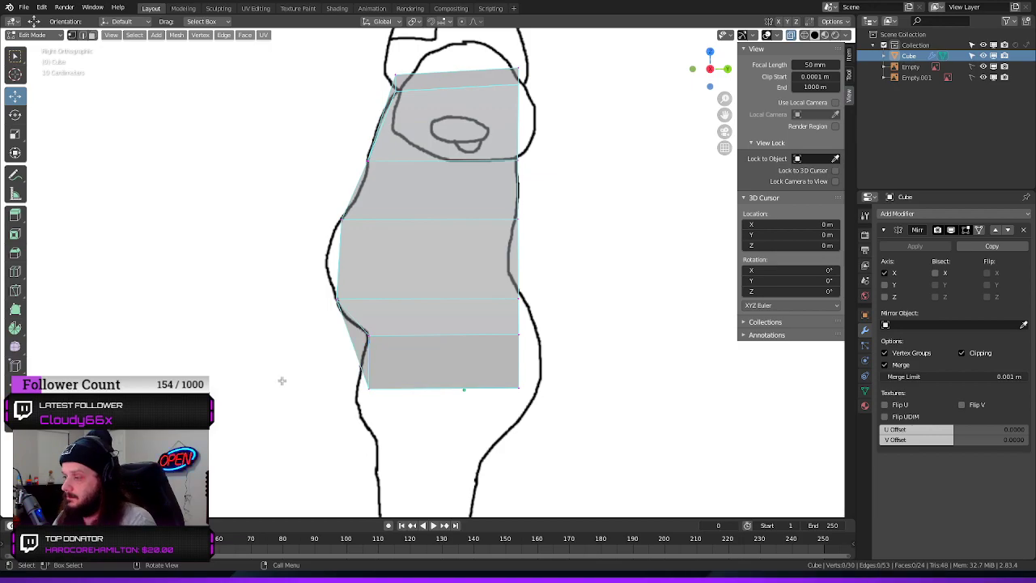
key(ctrl+z)
key(ctrl+z)
key(ctrl+z)
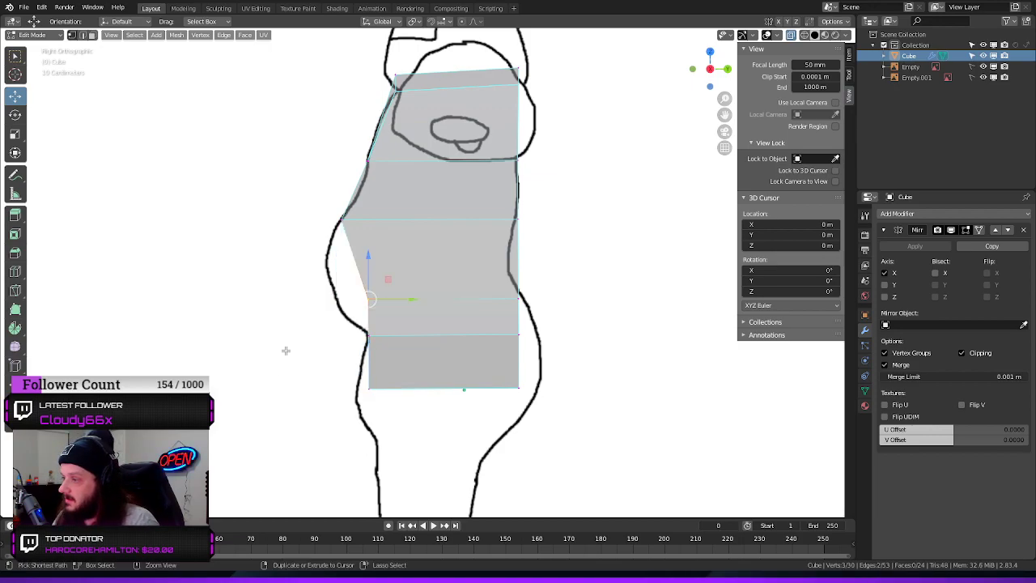
Inspect the selected hip-level vertices from an angle, try moving them along Y once more, and undo the change
middle_drag(262, 333, 405, 289)
drag(405, 289, 317, 323)
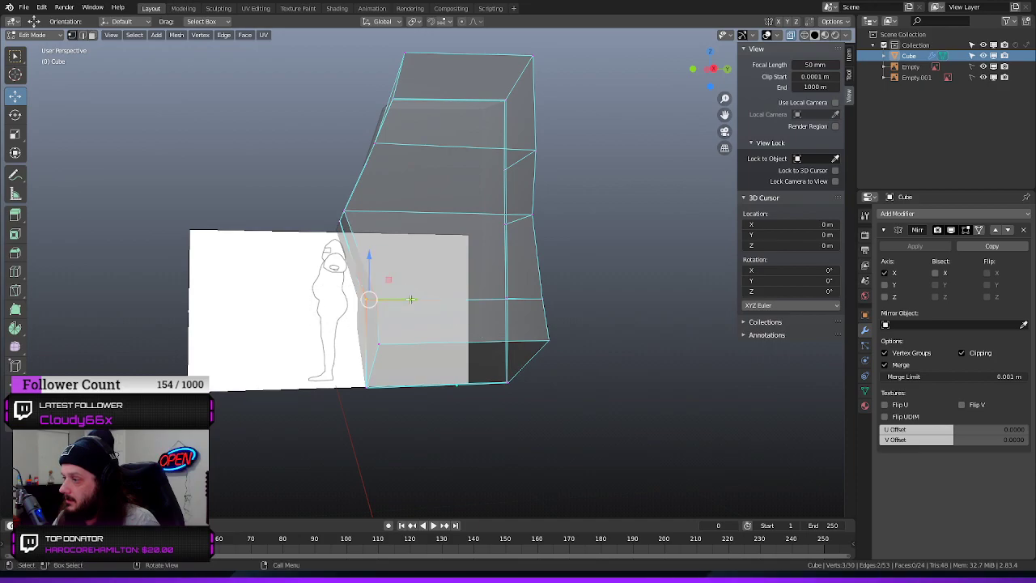
drag(416, 298, 389, 306)
key(KP_3)
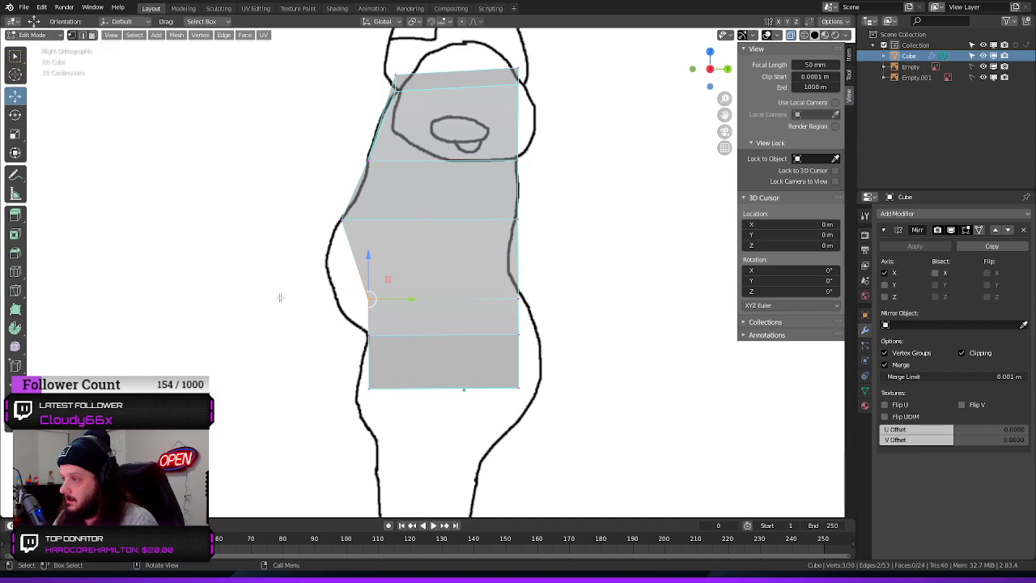
drag(413, 298, 394, 306)
key(ctrl+z)
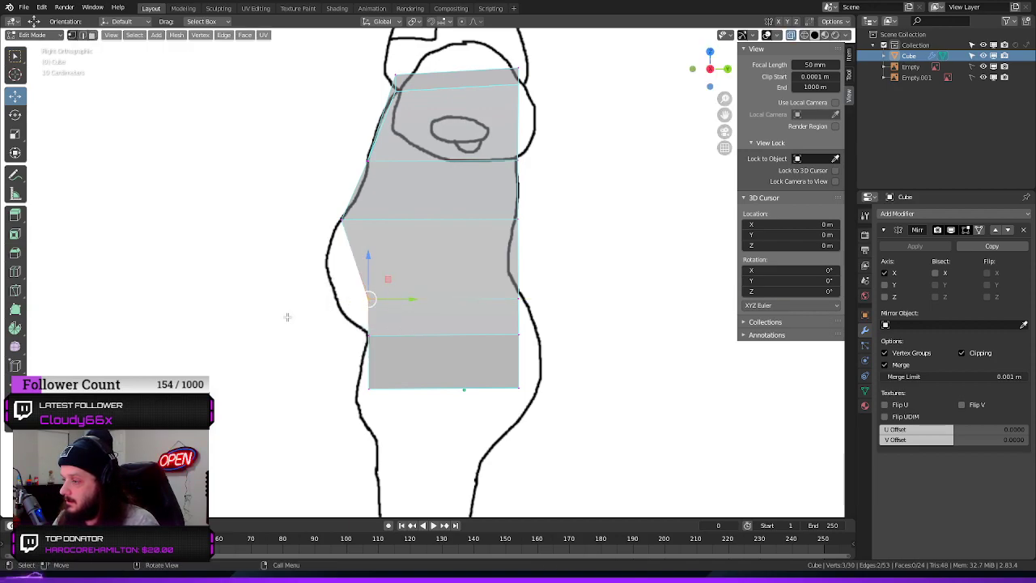
middle_drag(275, 346, 361, 322)
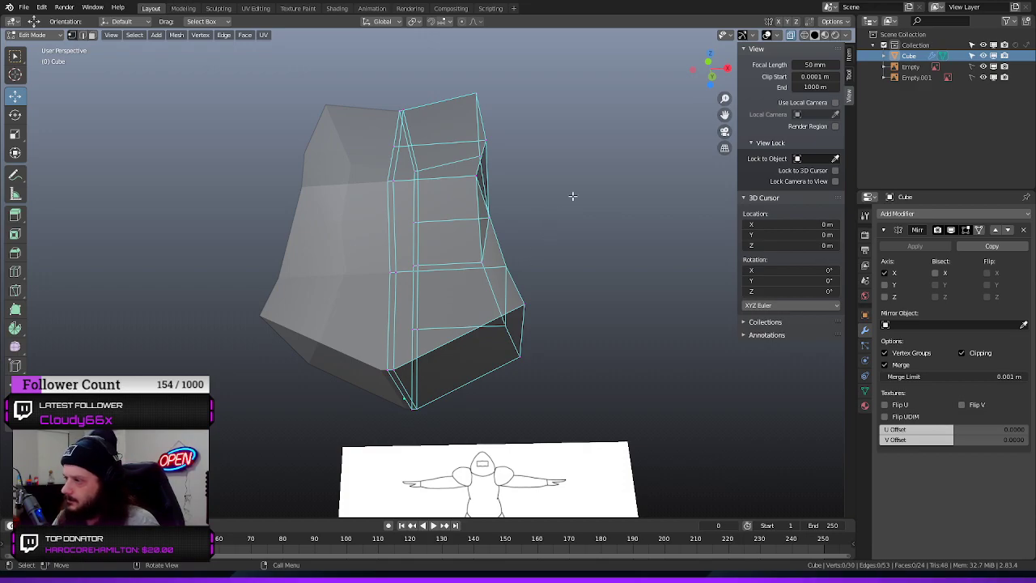
middle_drag(541, 151, 401, 189)
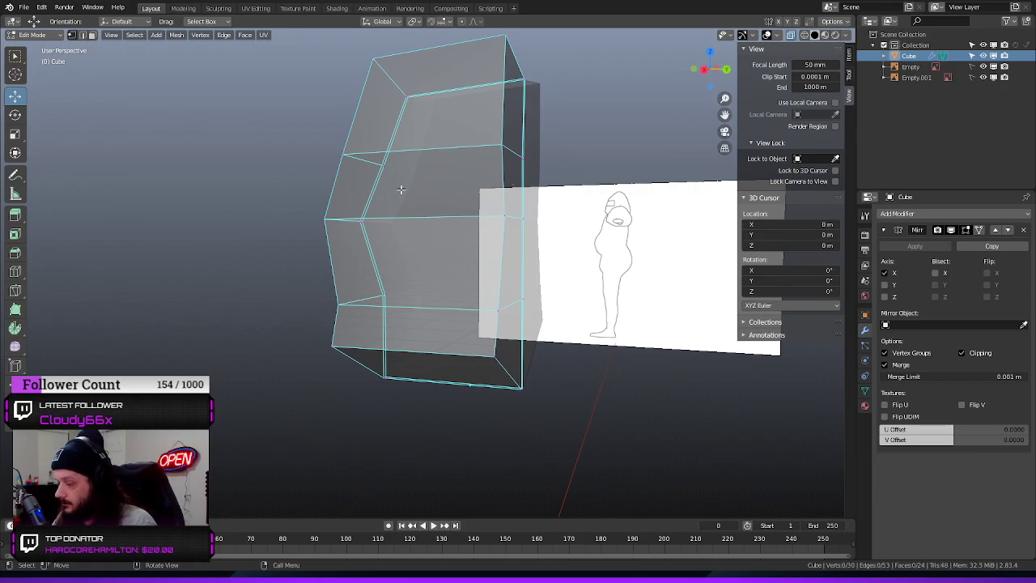
key(KP_3)
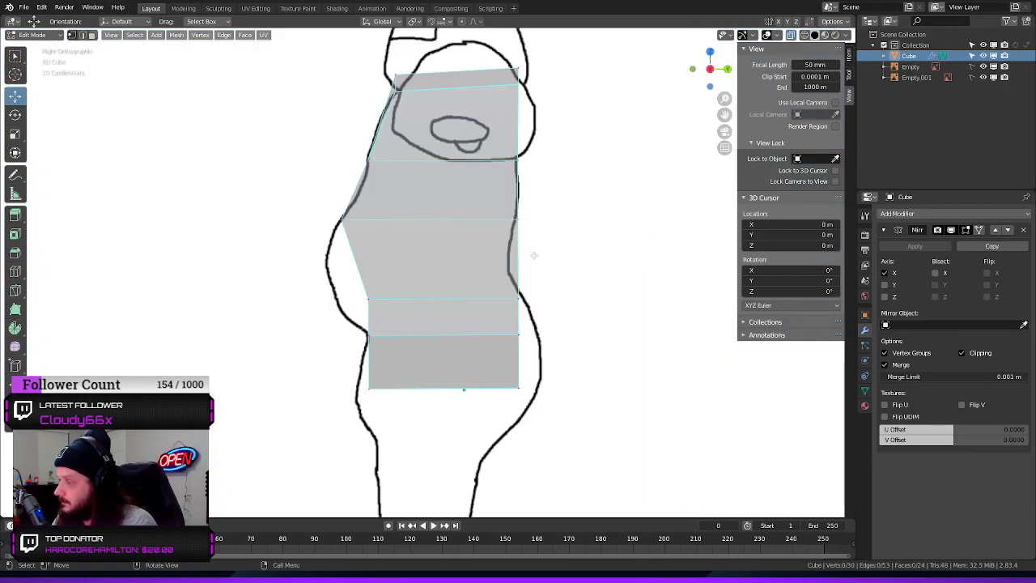
Add a horizontal loop cut across the waist section and move its back vertices inward along Y to the lower-back outline
key(ctrl+r)
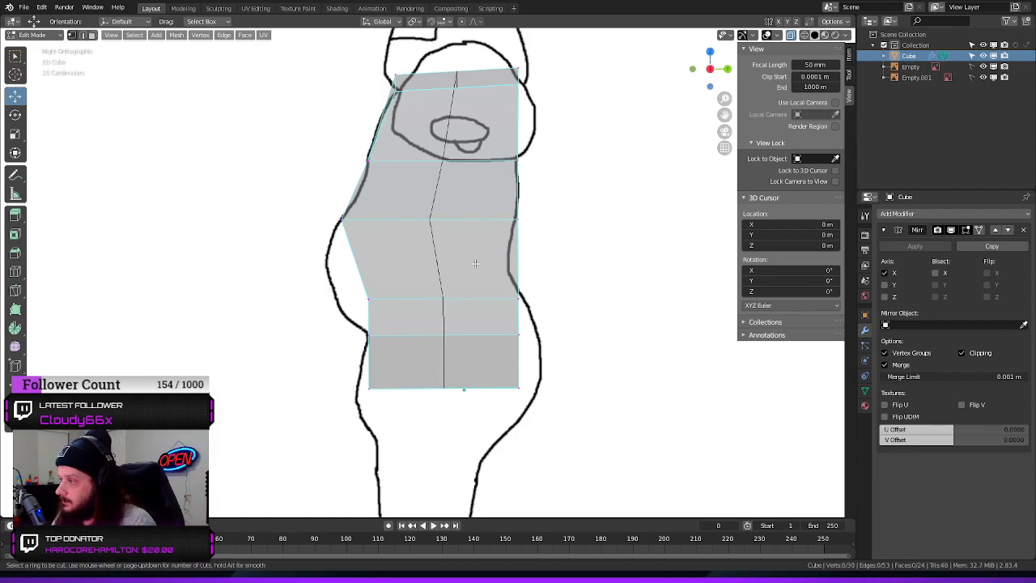
click(500, 257)
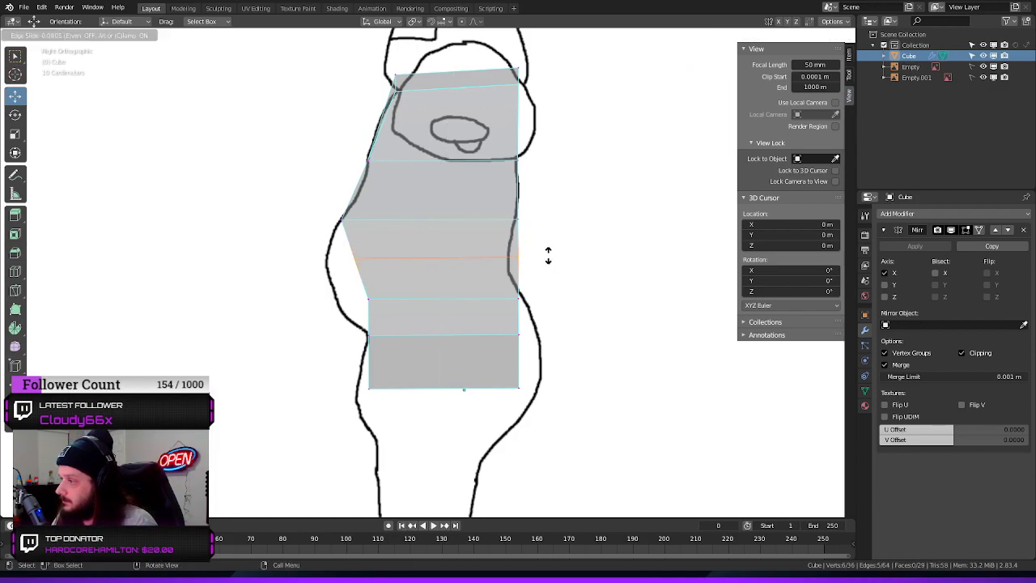
click(548, 255)
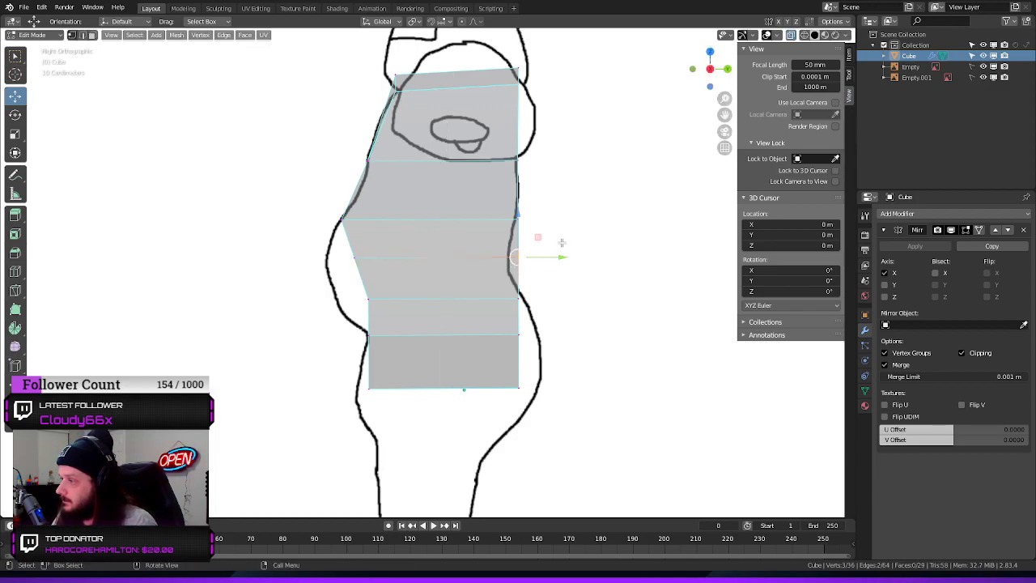
click(569, 240)
drag(565, 256, 548, 260)
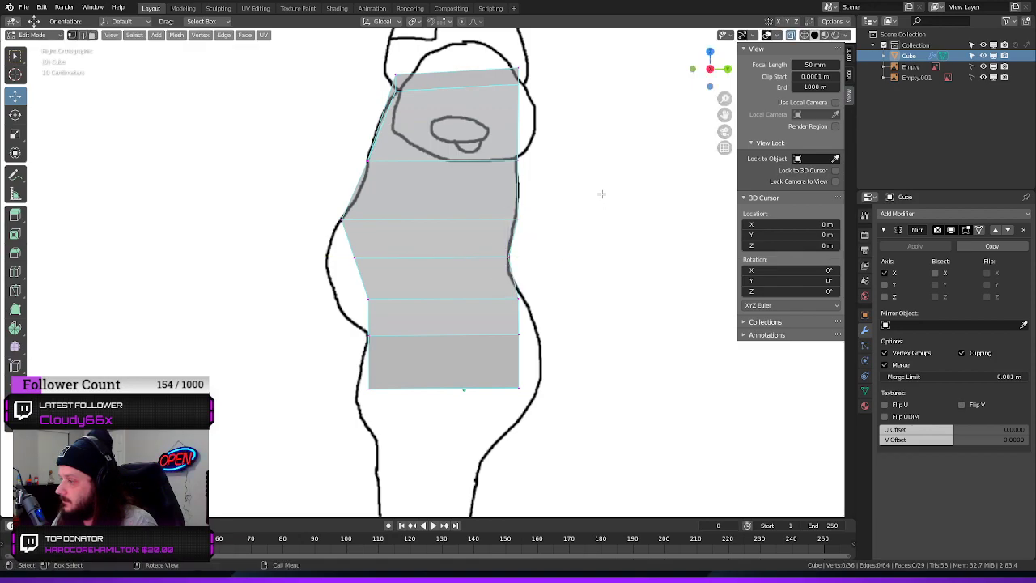
In the side view, move the back vertices of the three lowest rows outward along Y to the buttock outline
click(549, 293)
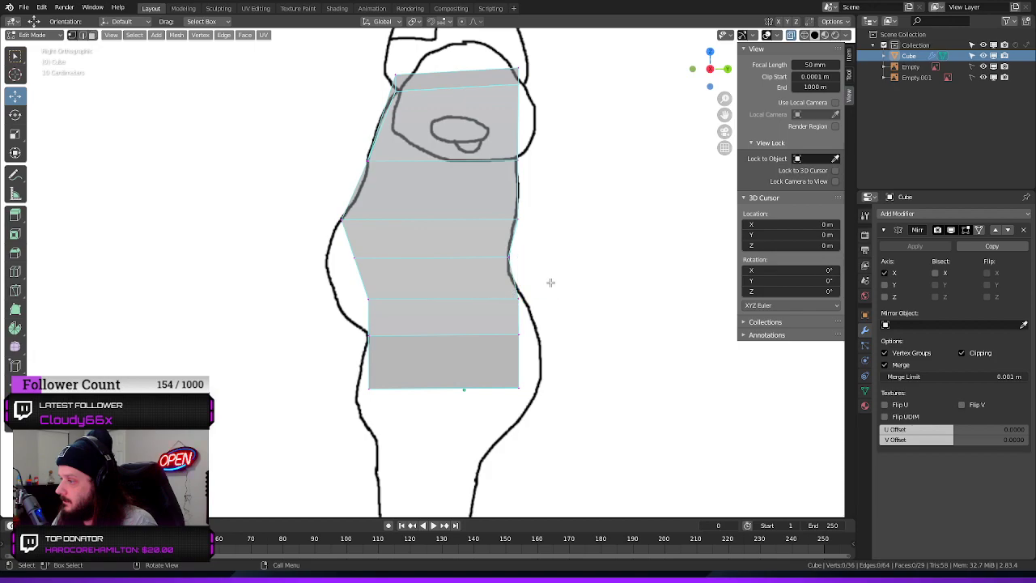
click(541, 303)
drag(563, 299, 490, 350)
drag(570, 336, 589, 335)
drag(538, 376, 502, 400)
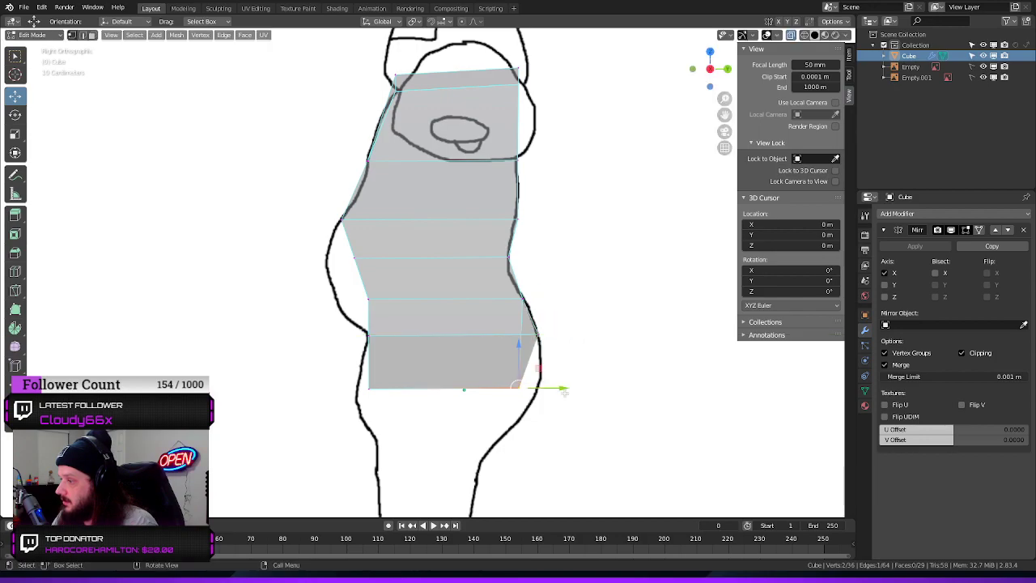
drag(568, 386, 586, 382)
Move the front vertices of the bottom edge and the two belly rows forward along Y to the side reference outline
drag(385, 375, 403, 393)
click(370, 300)
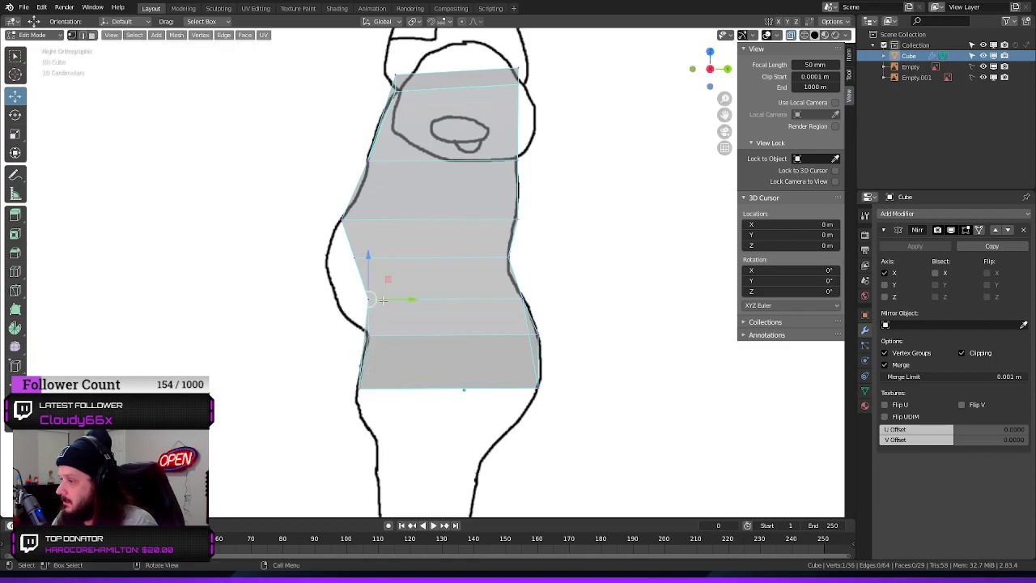
drag(411, 300, 378, 301)
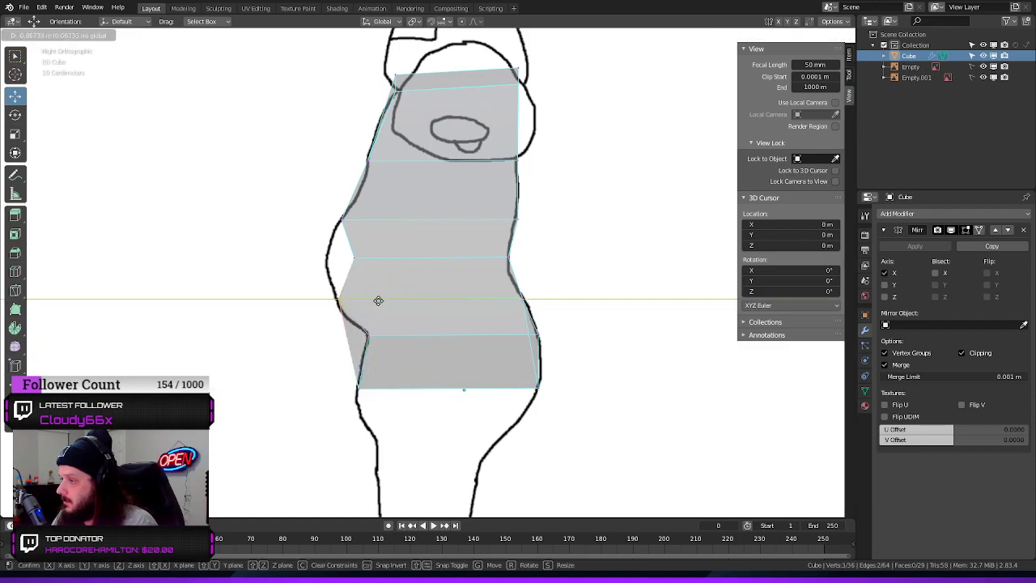
click(378, 301)
click(391, 263)
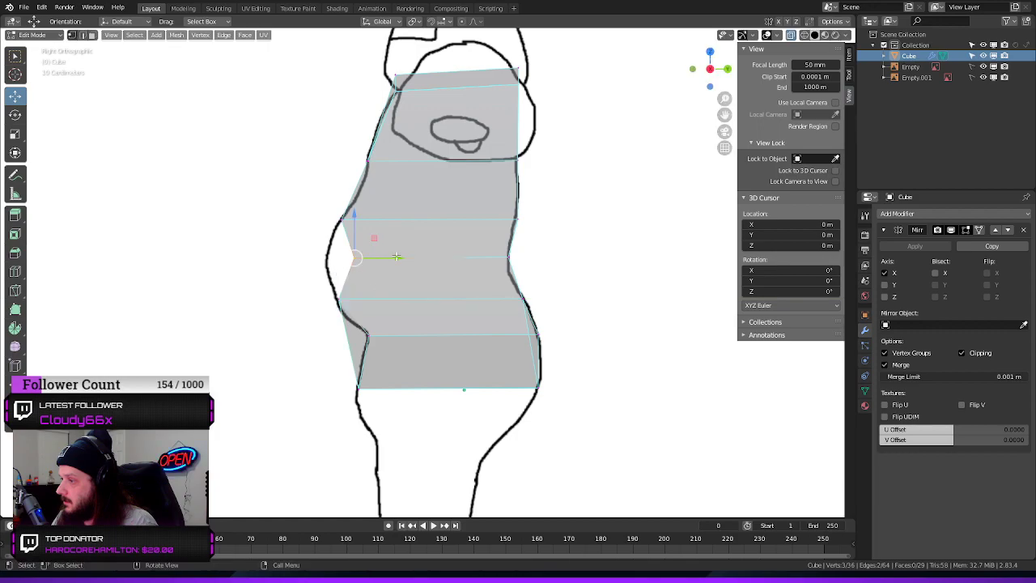
drag(396, 257, 360, 262)
click(366, 263)
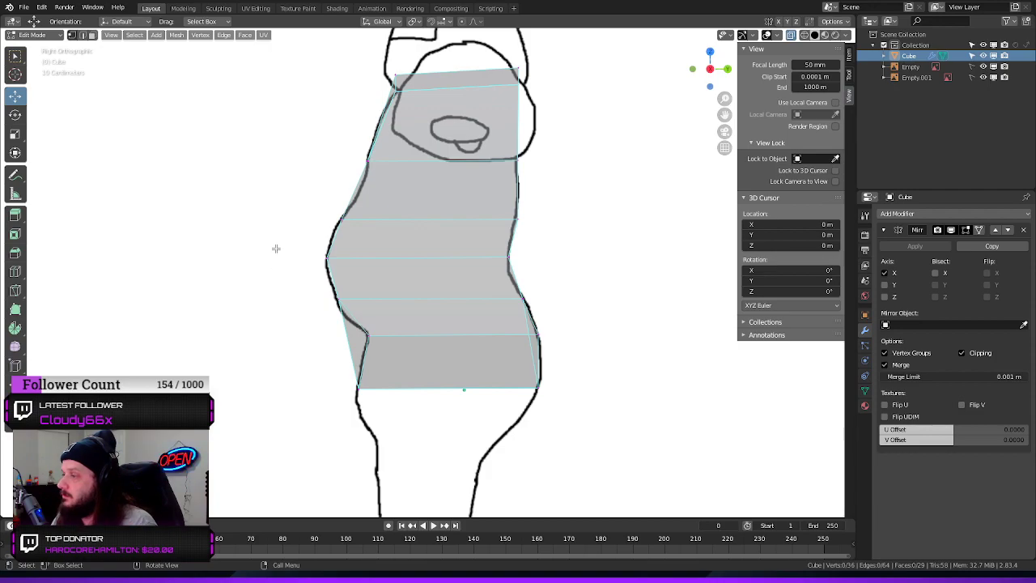
Add a vertical loop cut through the middle of the torso's side, running from shoulder to pelvis, and deselect it
middle_drag(276, 249, 348, 220)
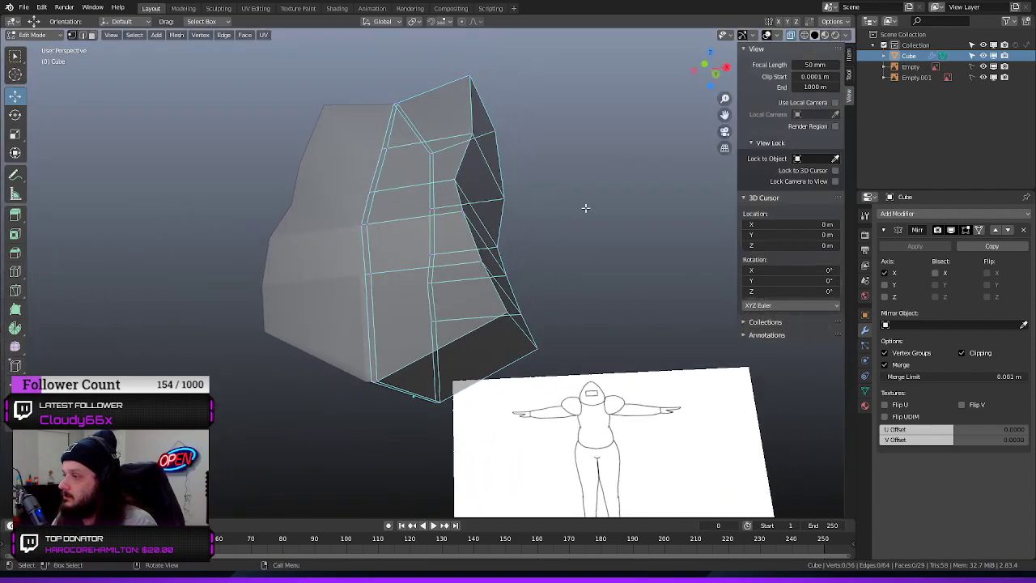
middle_drag(585, 208, 490, 251)
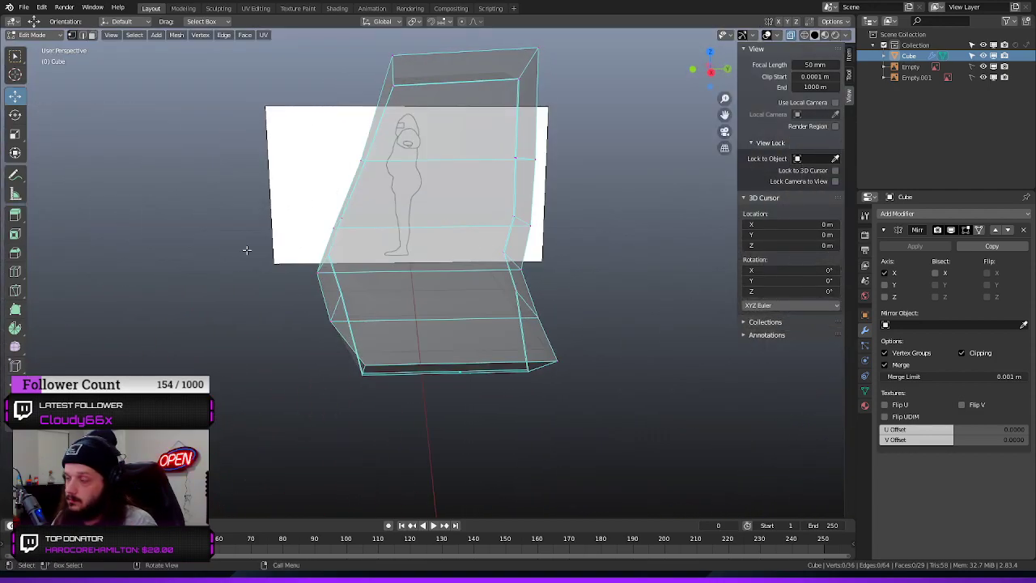
key(ctrl+r)
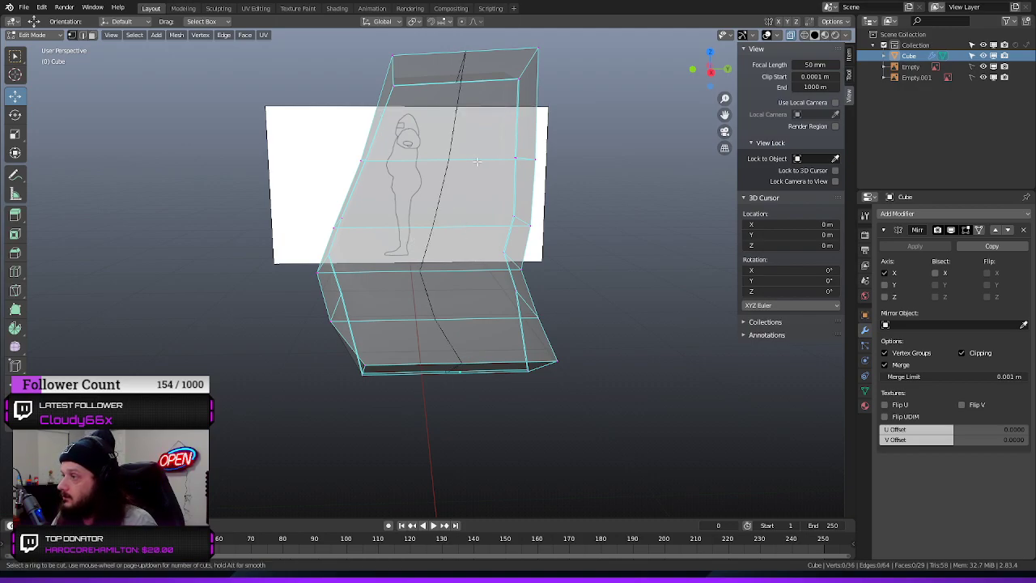
click(477, 161)
click(478, 187)
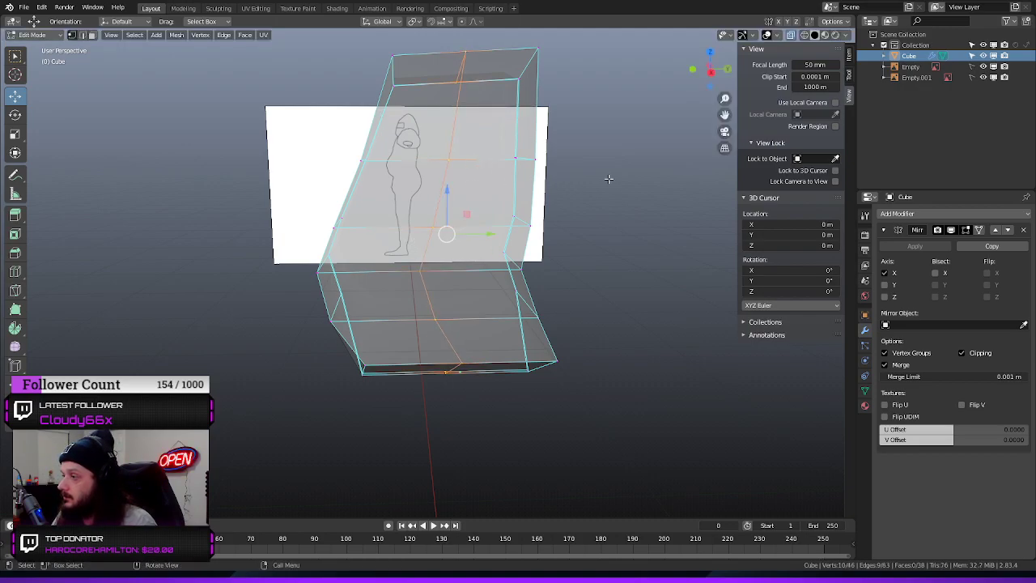
middle_drag(615, 227, 661, 229)
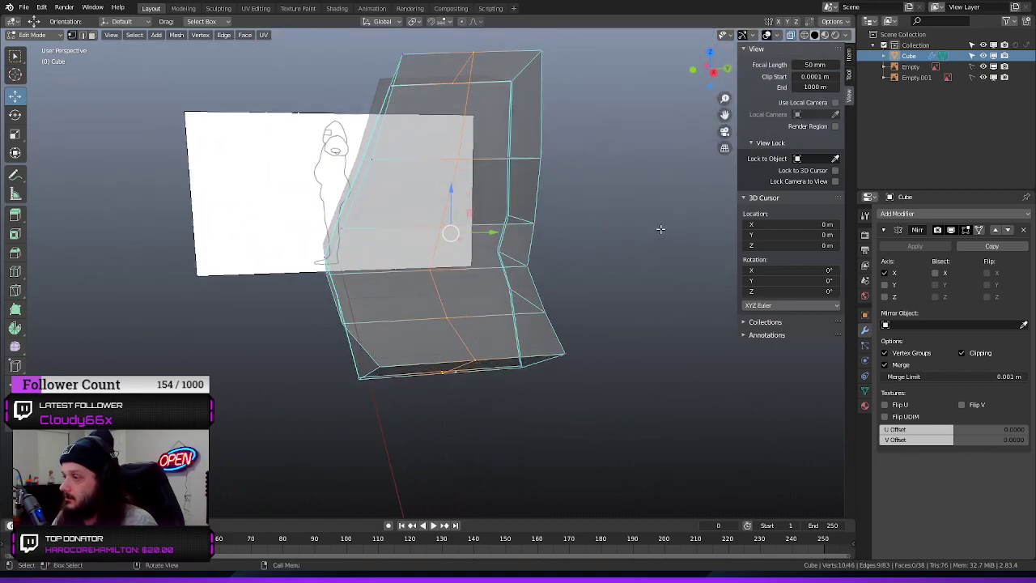
key(alt+a)
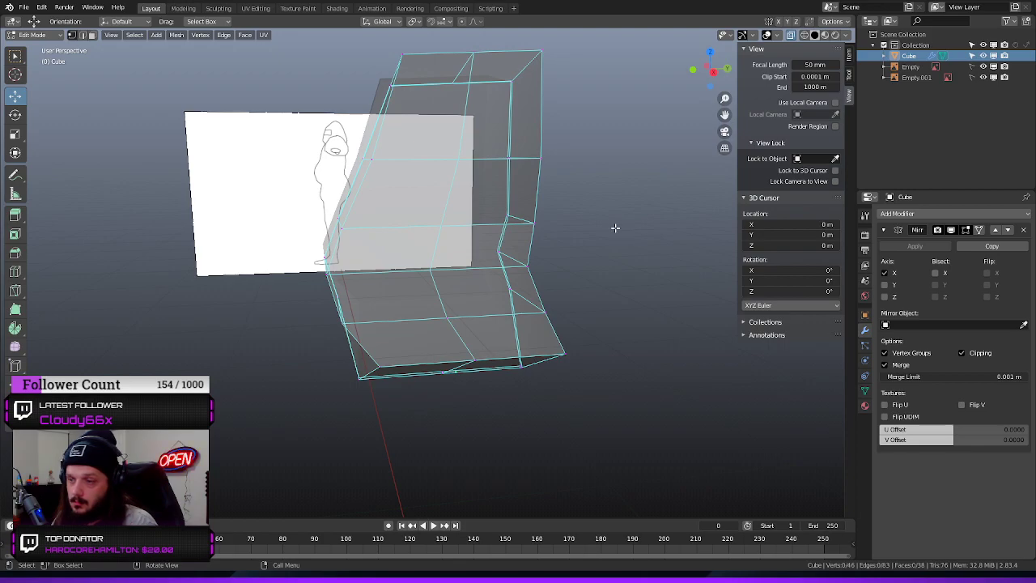
Try moving the vertical side loop outward along X, and bring it back in to the torso outline in the front view
middle_drag(616, 227, 594, 186)
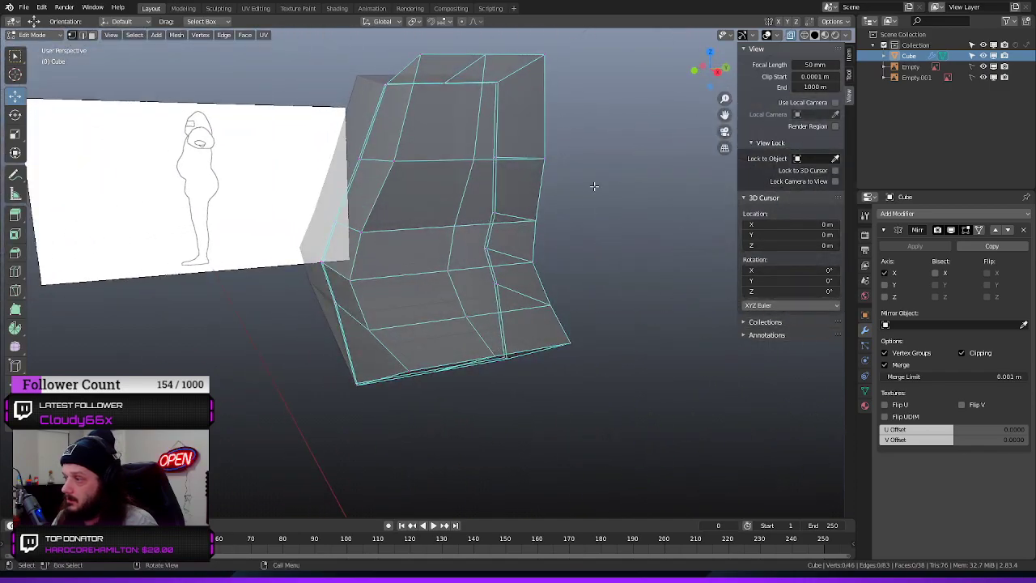
click(464, 195)
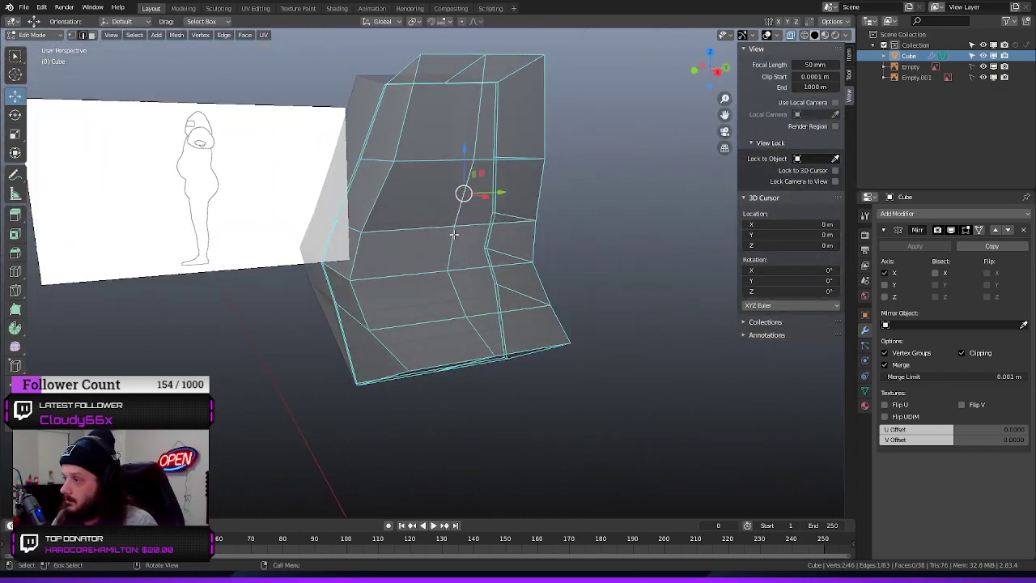
alt+click(451, 245)
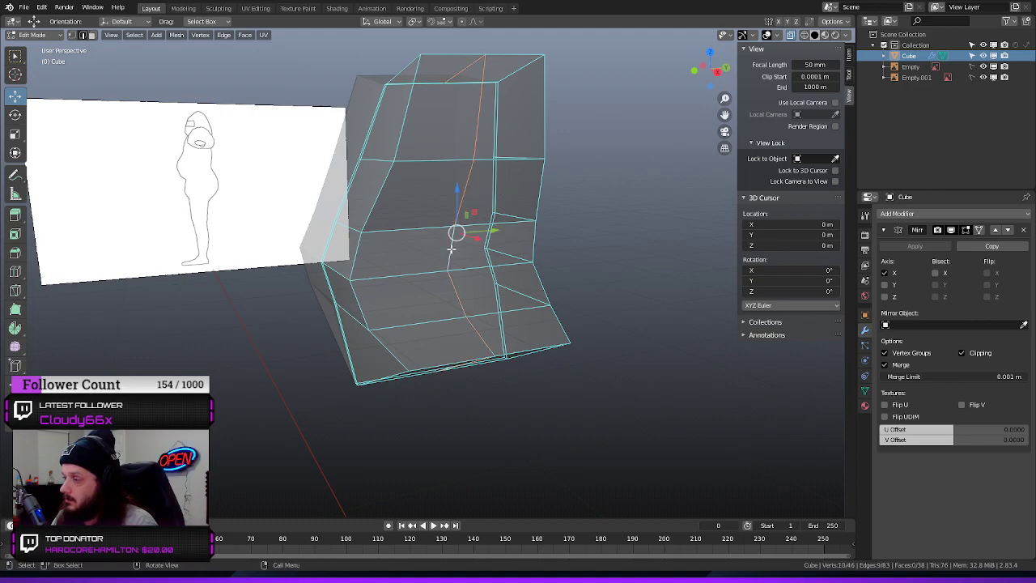
mouse_move(473, 239)
mouse_down()
mouse_move(497, 251)
mouse_move(488, 252)
mouse_up()
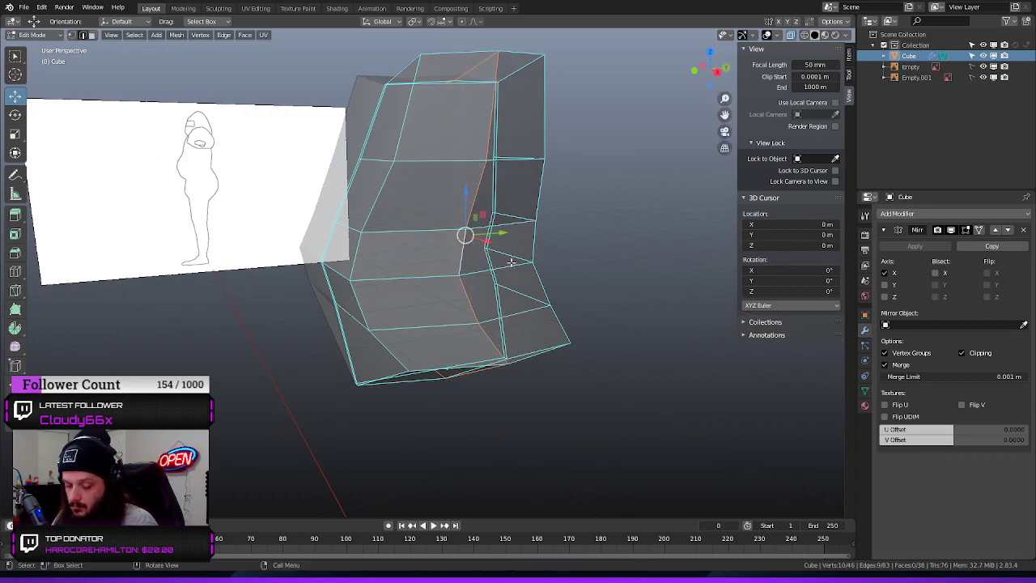
key(KP_1)
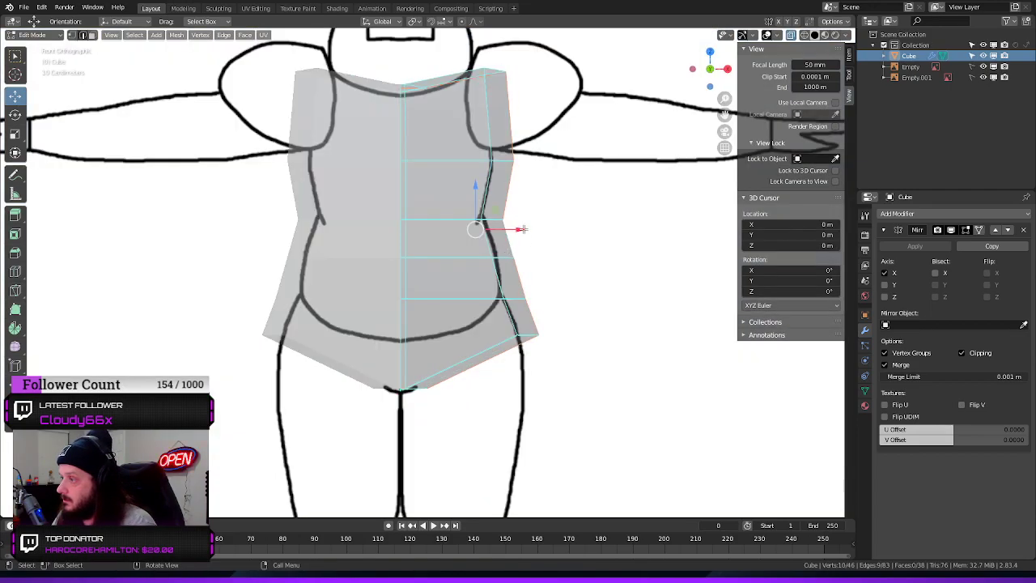
drag(522, 229, 500, 229)
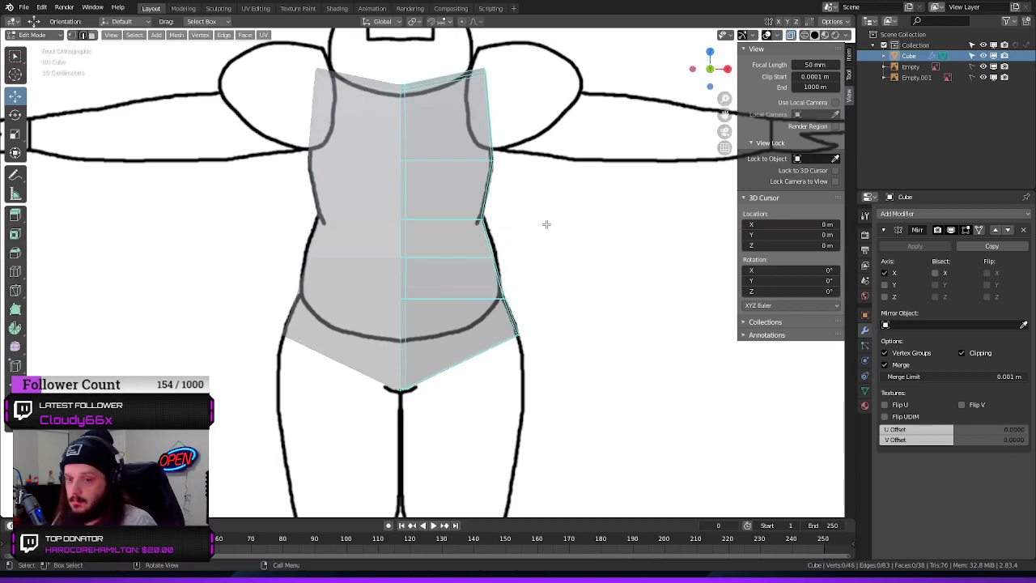
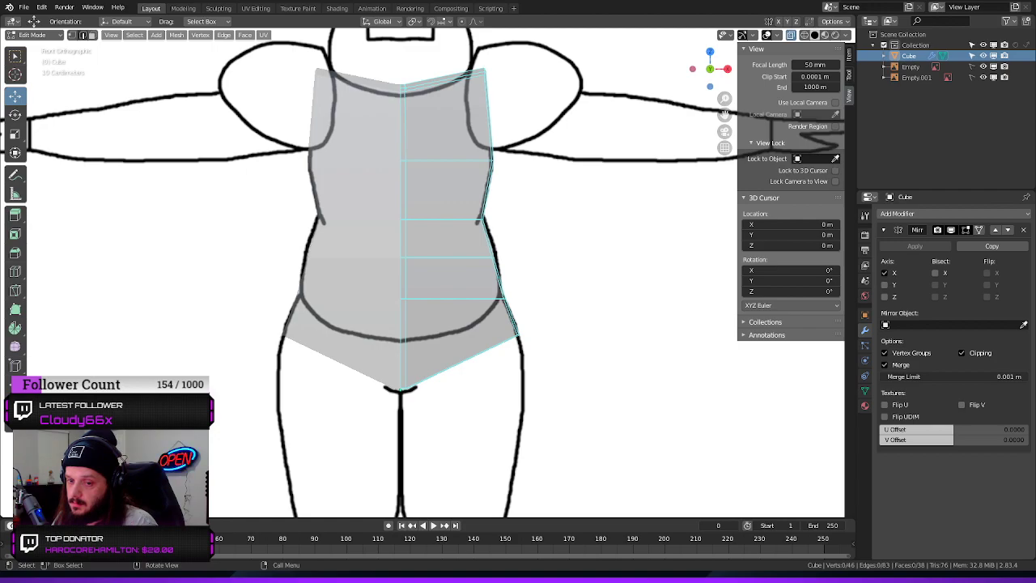
Add a horizontal loop cut around the upper chest of the torso, halfway between the top and the next loop
middle_drag(453, 207, 492, 208)
key(ctrl+r)
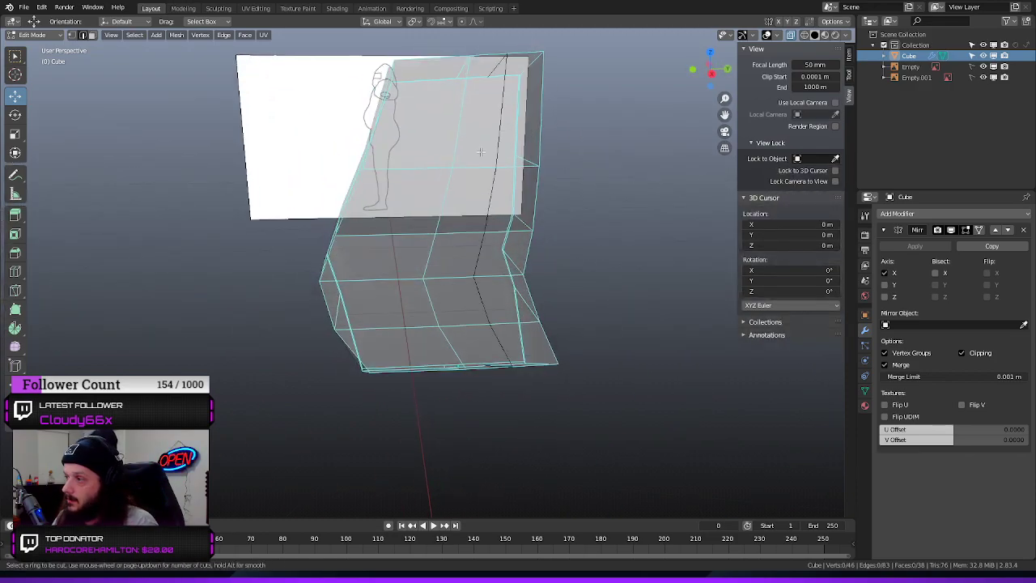
click(470, 111)
right_click(469, 110)
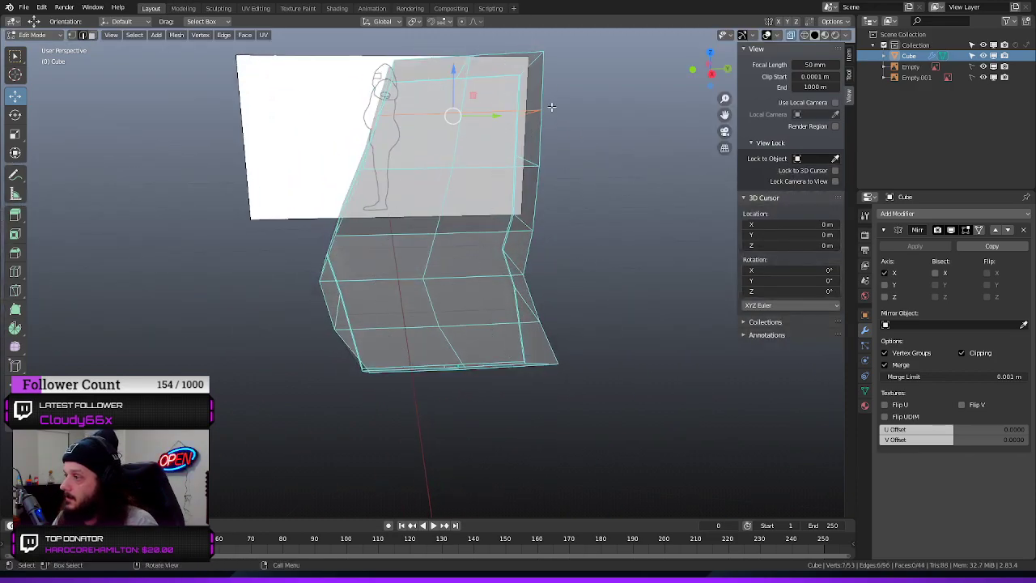
Inspect the torso mesh against the side and front reference drawings and from several perspective angles
middle_drag(618, 107, 228, 122)
key(KP_3)
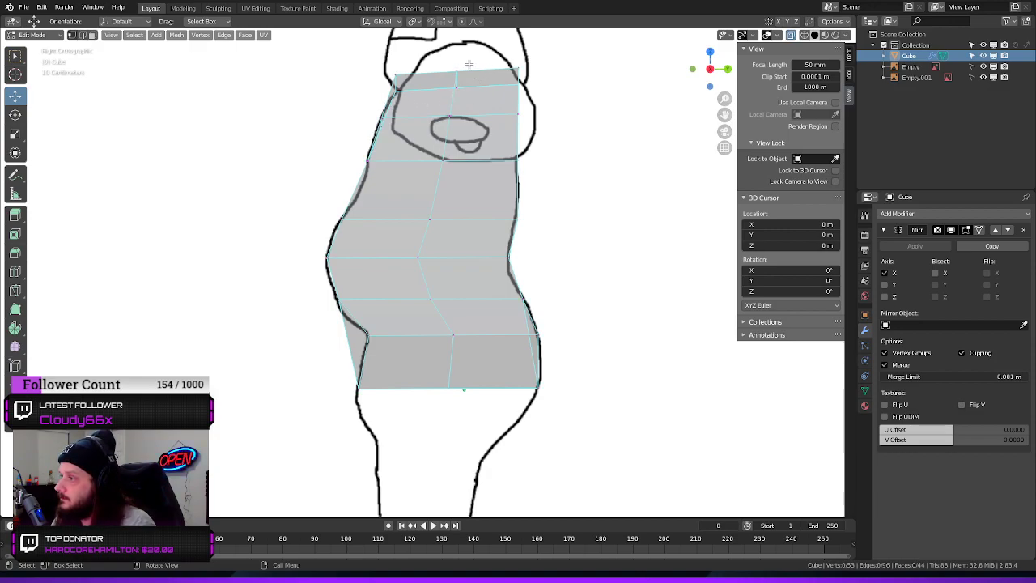
click(447, 89)
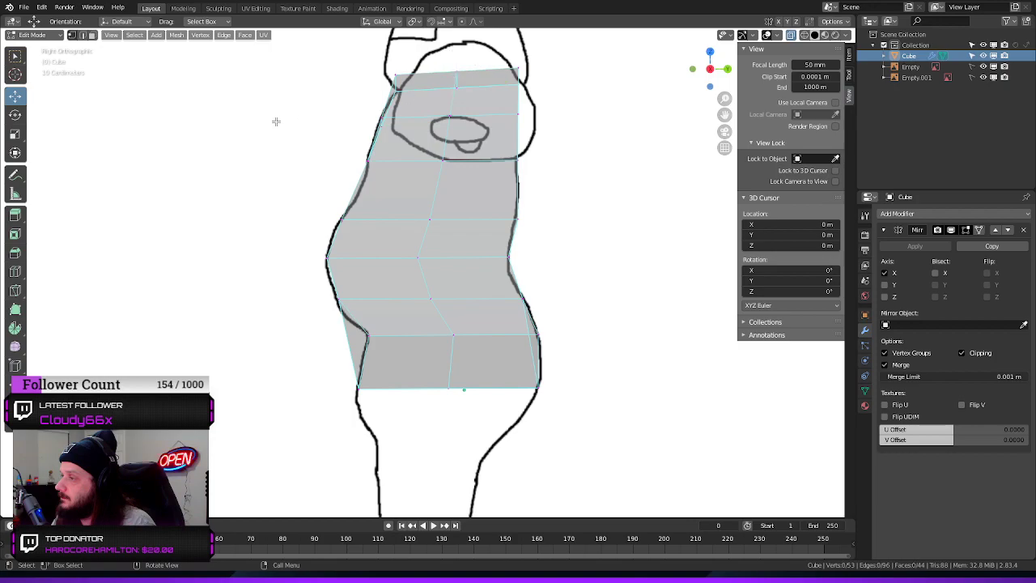
middle_drag(276, 118, 348, 135)
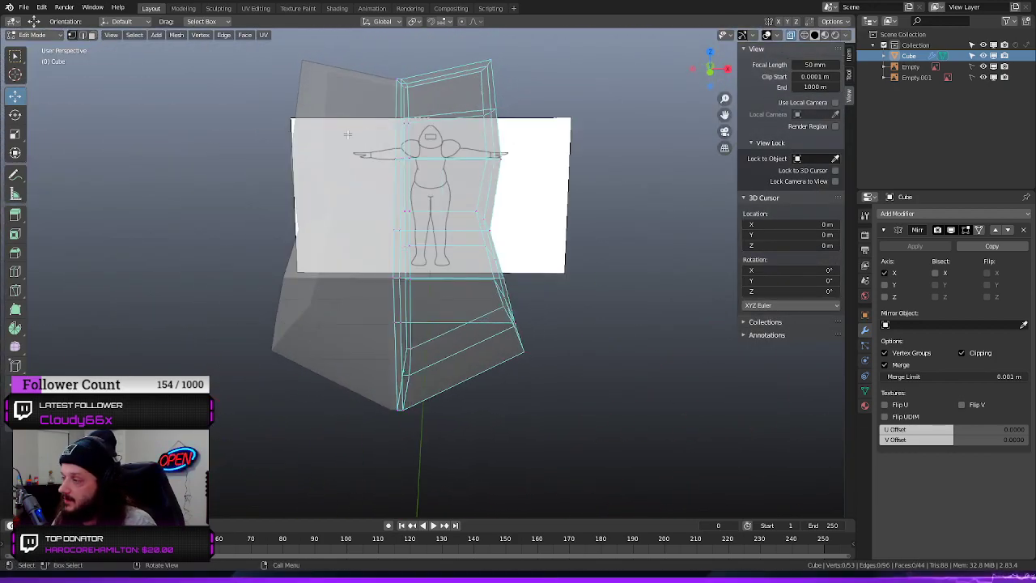
middle_drag(213, 154, 174, 114)
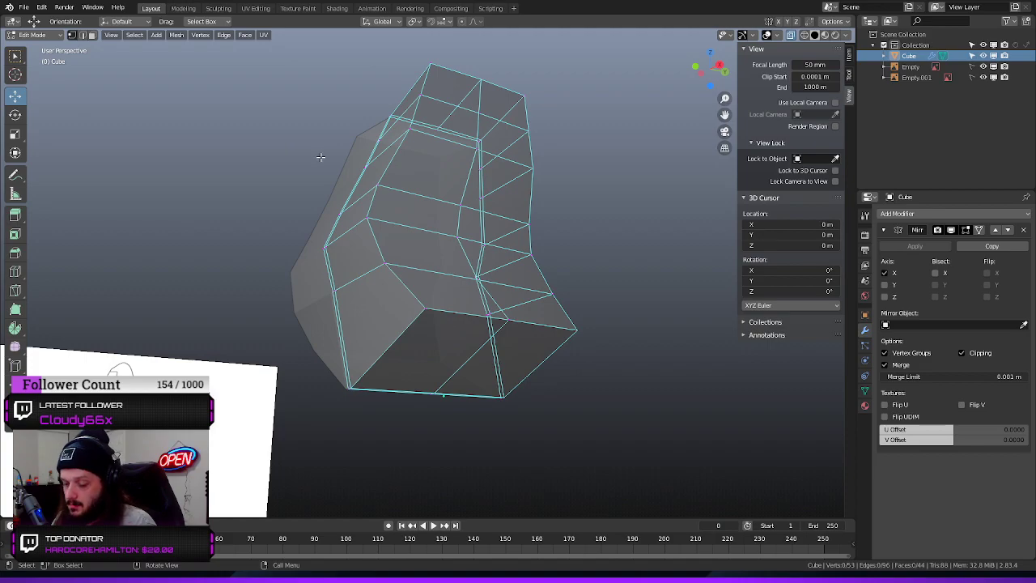
middle_drag(320, 157, 291, 161)
key(KP_1)
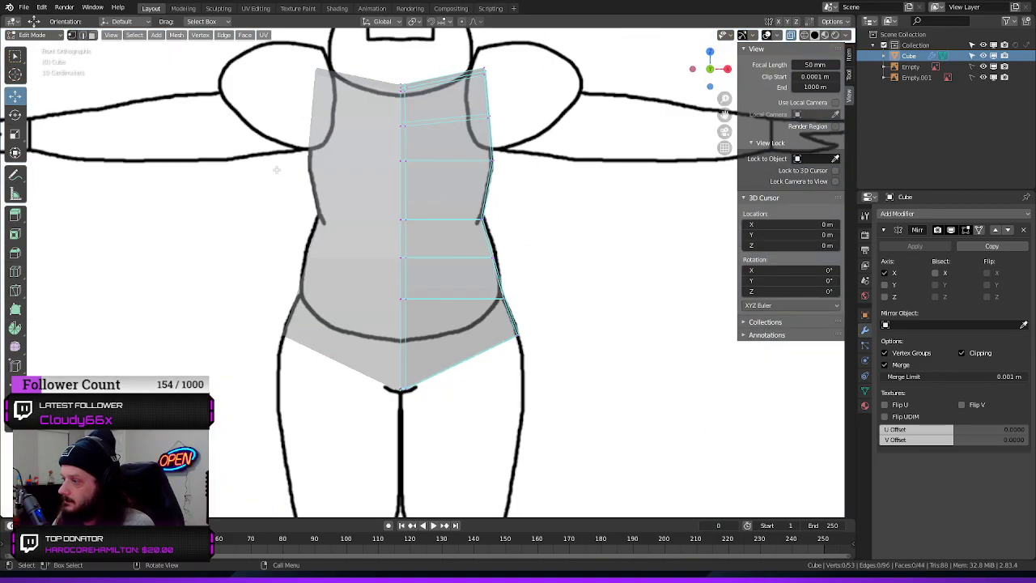
key(KP_3)
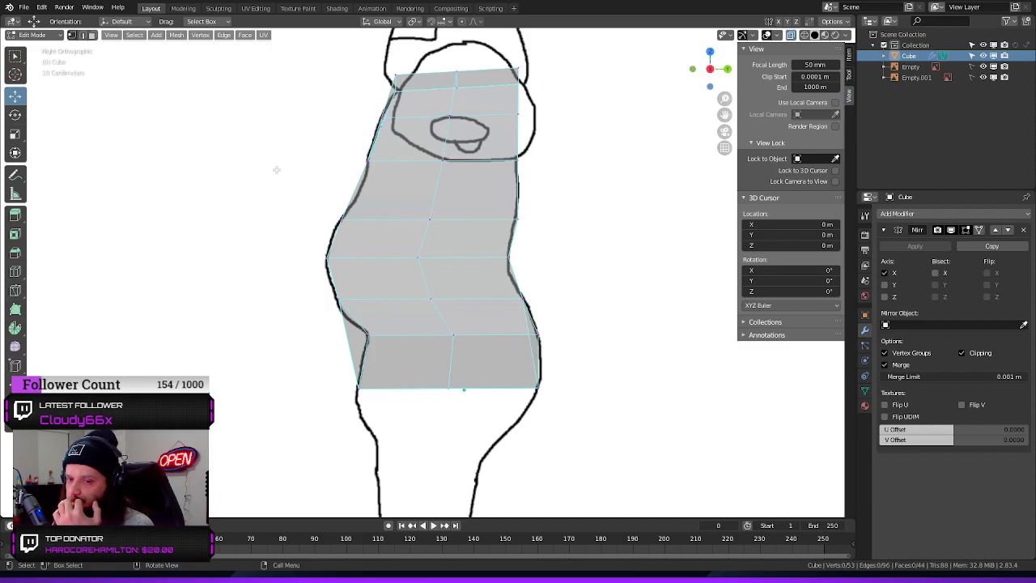
middle_drag(620, 188, 535, 229)
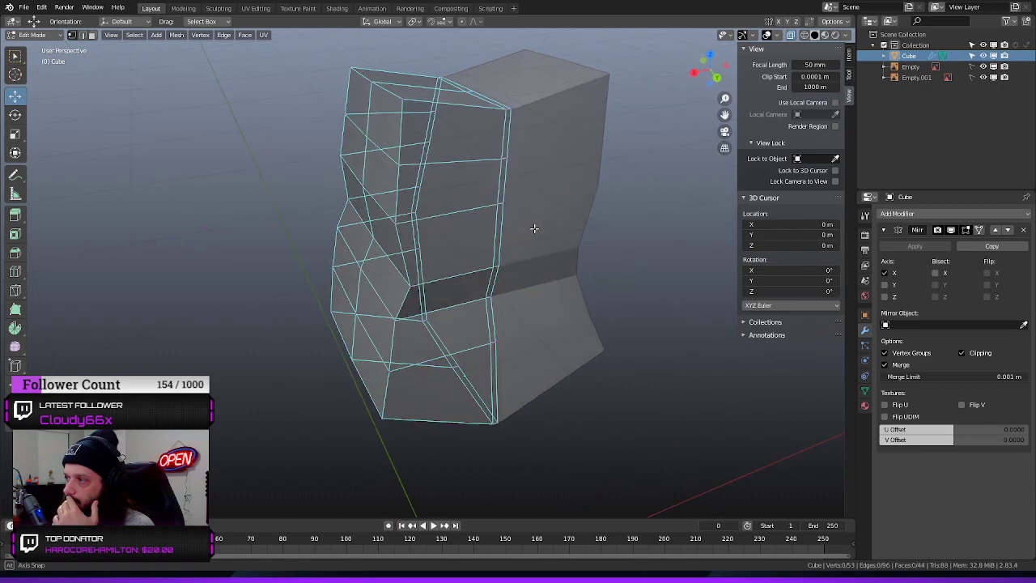
Try to move the centre vertices on the upper back of the torso, and undo the move
drag(522, 151, 482, 167)
key(g)
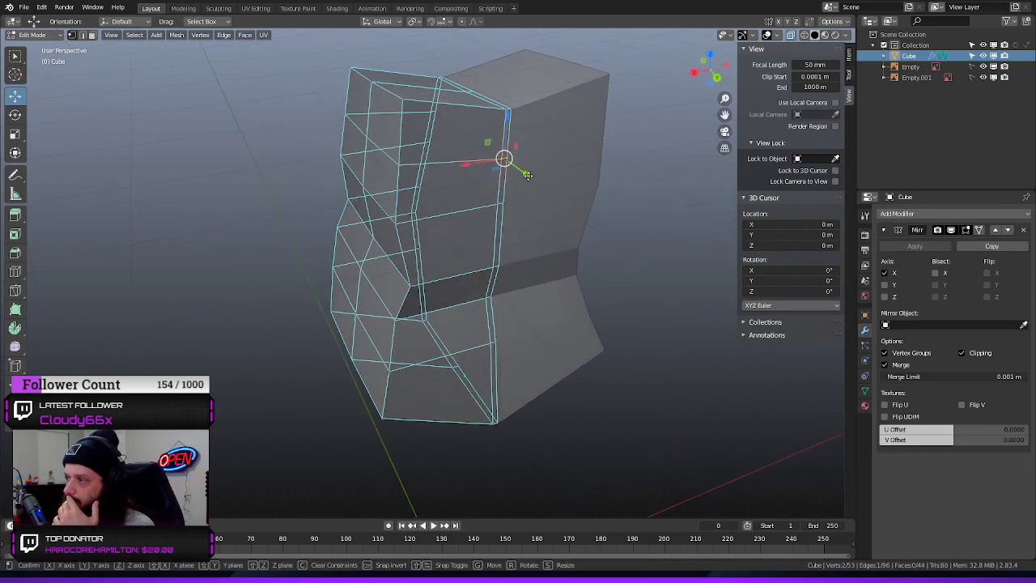
drag(535, 186, 535, 187)
key(ctrl+z)
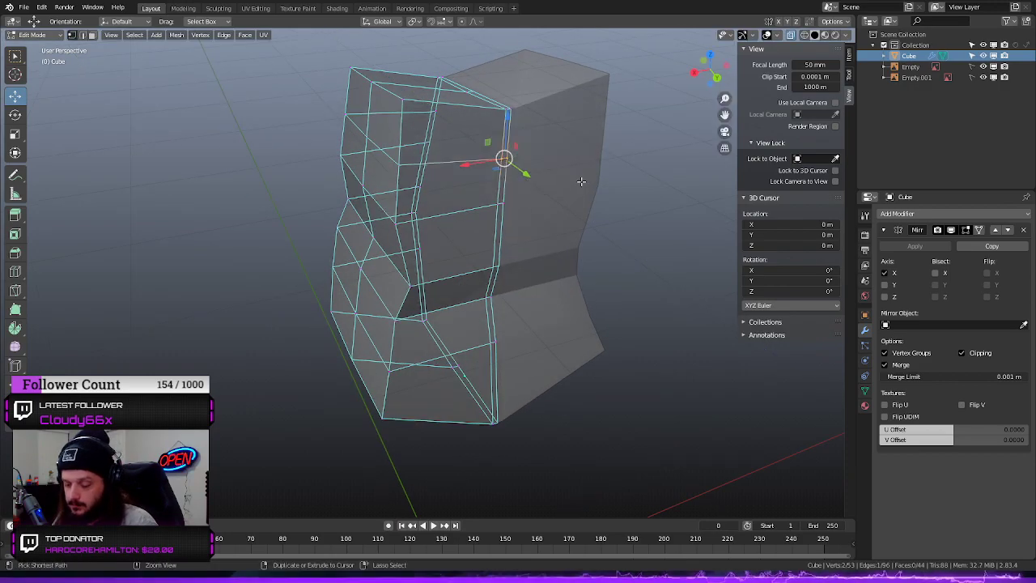
Move the off-centre vertex in the middle of the torso's top surface outward along the X axis
click(651, 185)
middle_drag(651, 185, 374, 189)
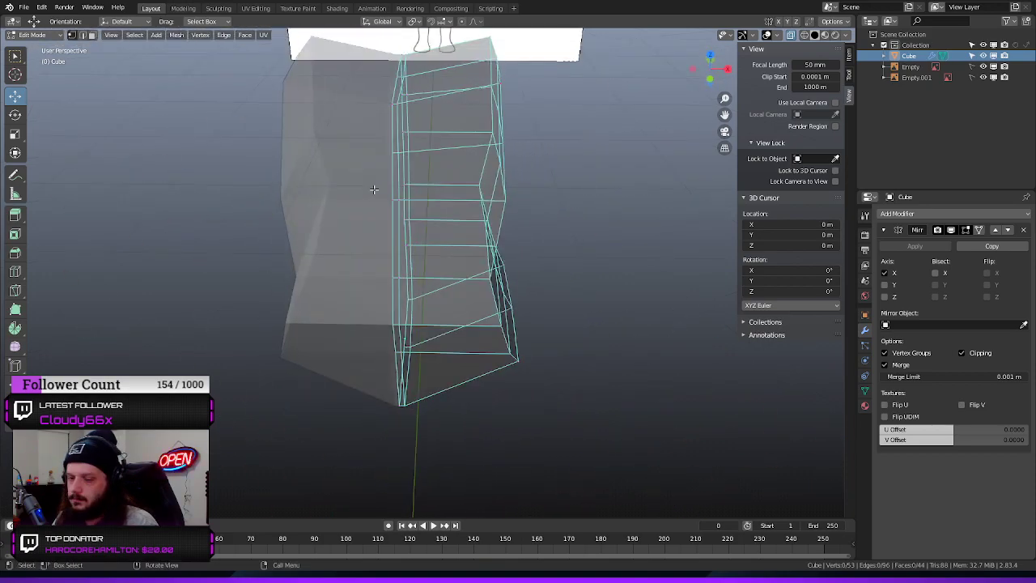
middle_drag(475, 134, 511, 171)
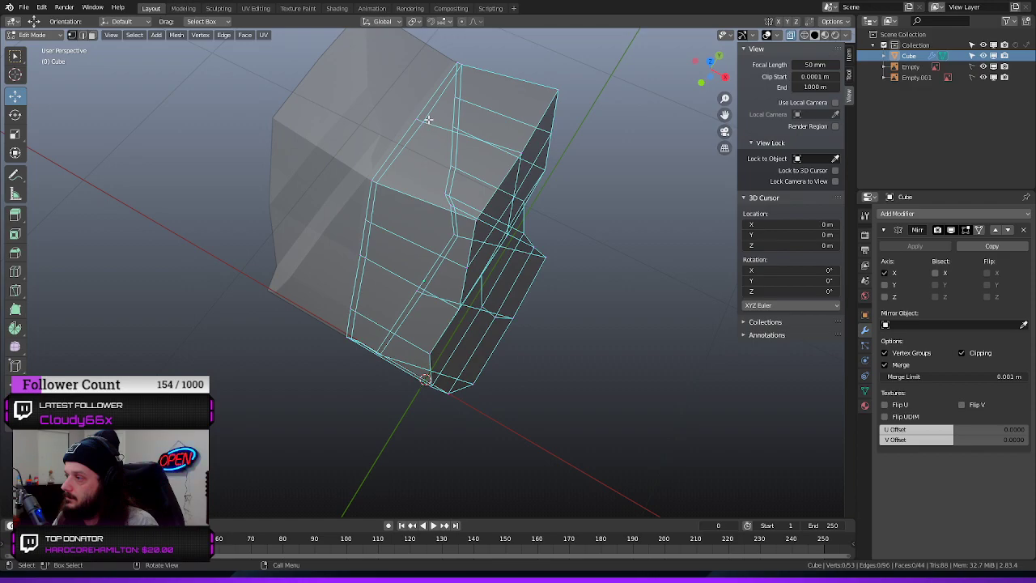
key(b)
drag(421, 122, 449, 130)
key(g)
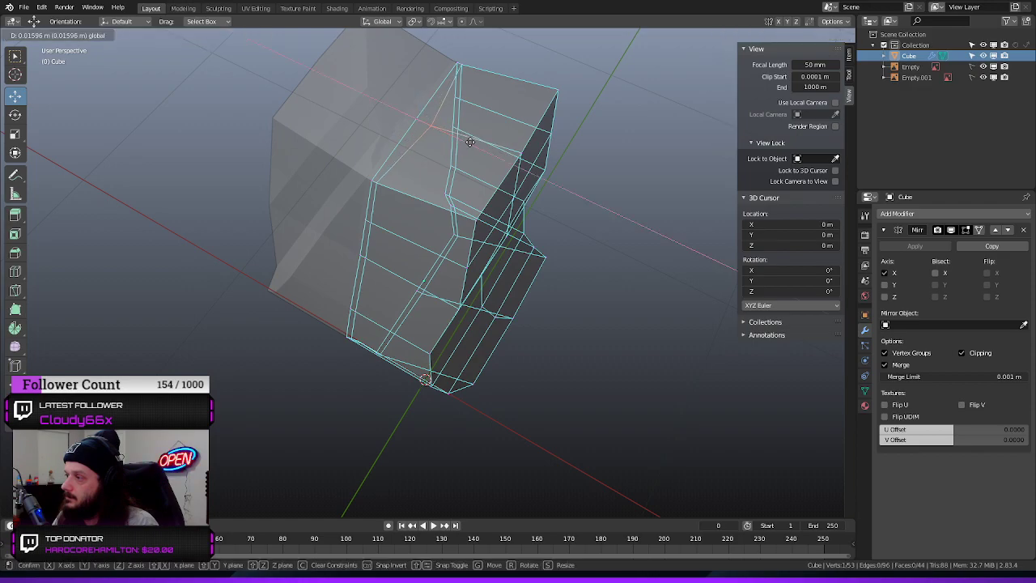
click(482, 146)
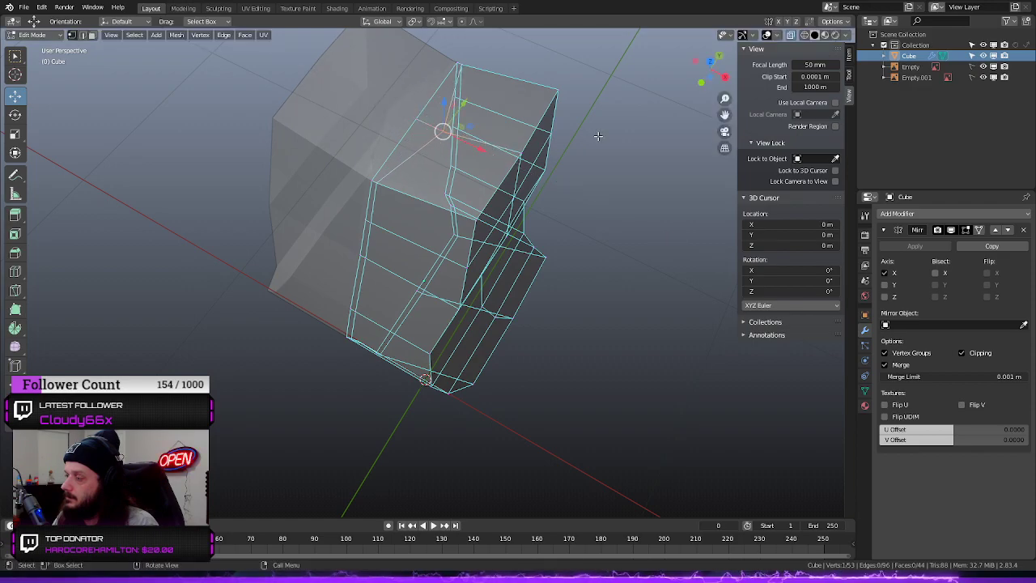
Move the same middle top vertex about 0.084 m further outward along X to widen the neck base
drag(566, 144, 630, 129)
mouse_move(633, 130)
middle_down()
mouse_move(702, 91)
mouse_move(640, 123)
middle_up()
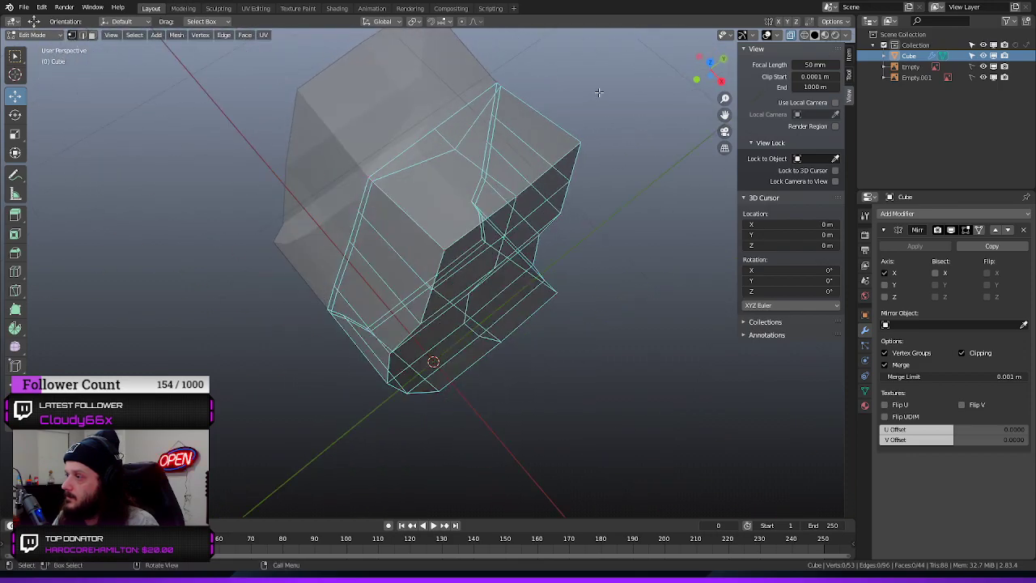
middle_drag(599, 92, 440, 178)
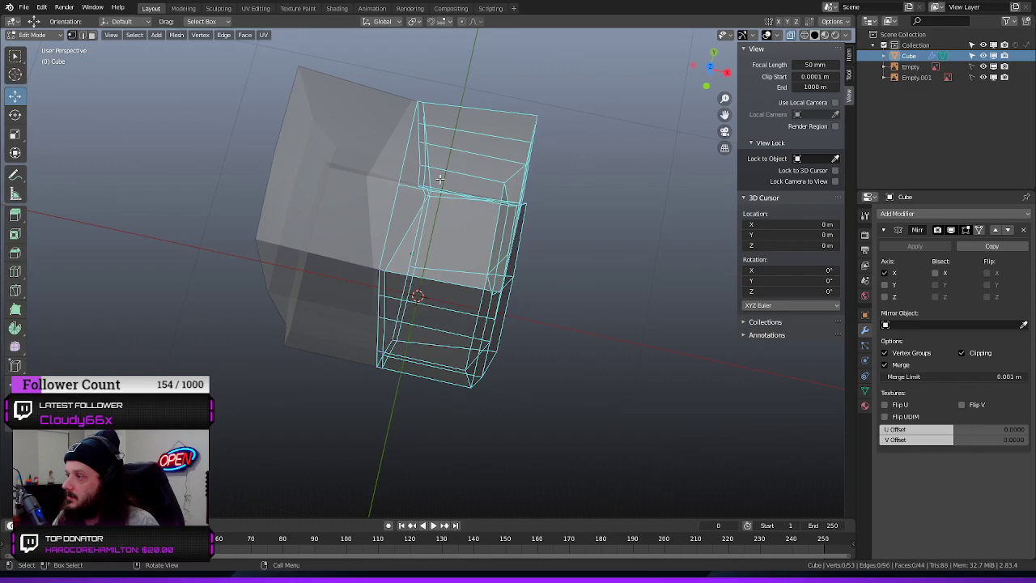
middle_drag(503, 185, 645, 136)
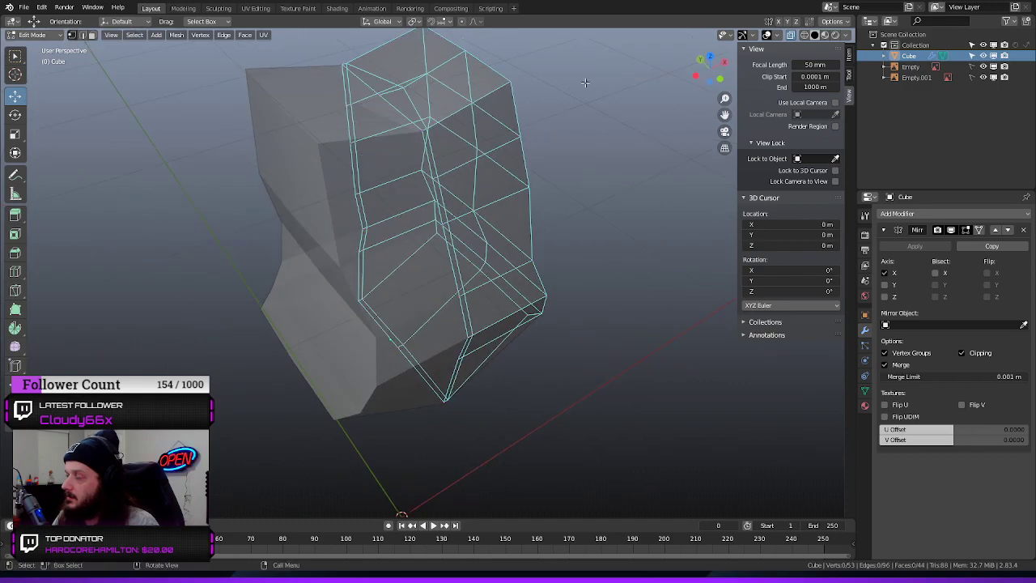
middle_drag(593, 69, 596, 96)
click(402, 119)
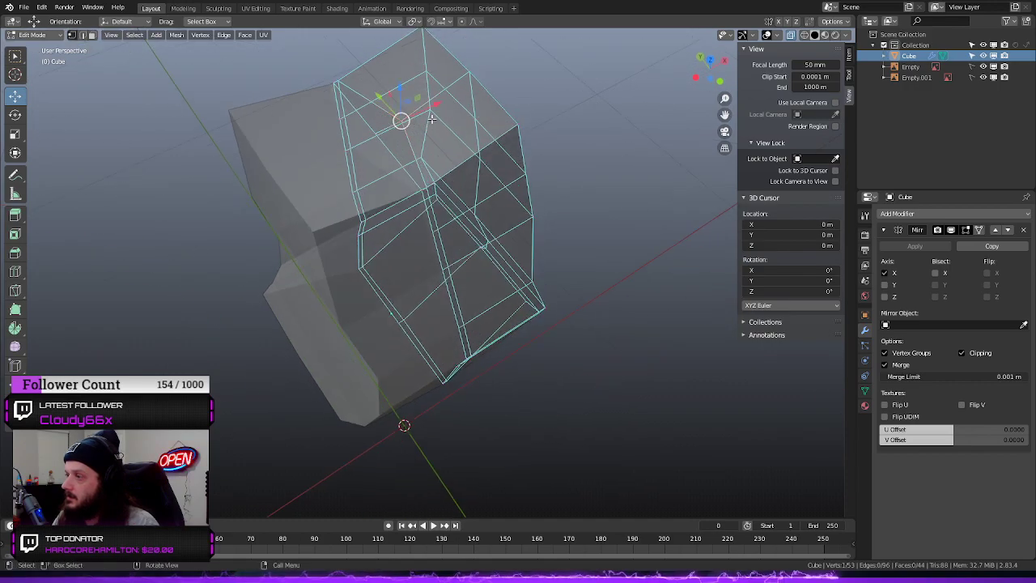
key(g)
key(x)
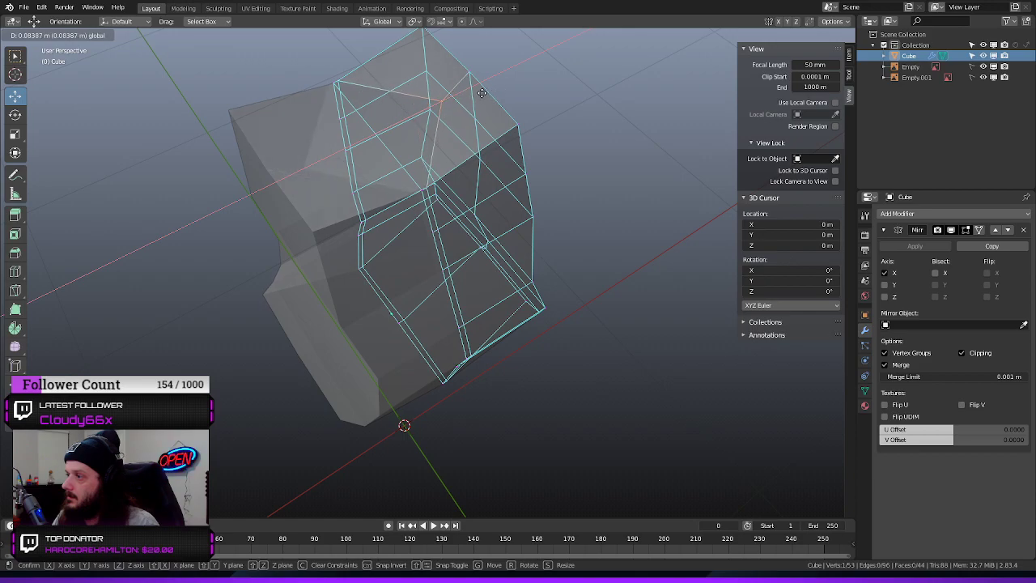
click(482, 93)
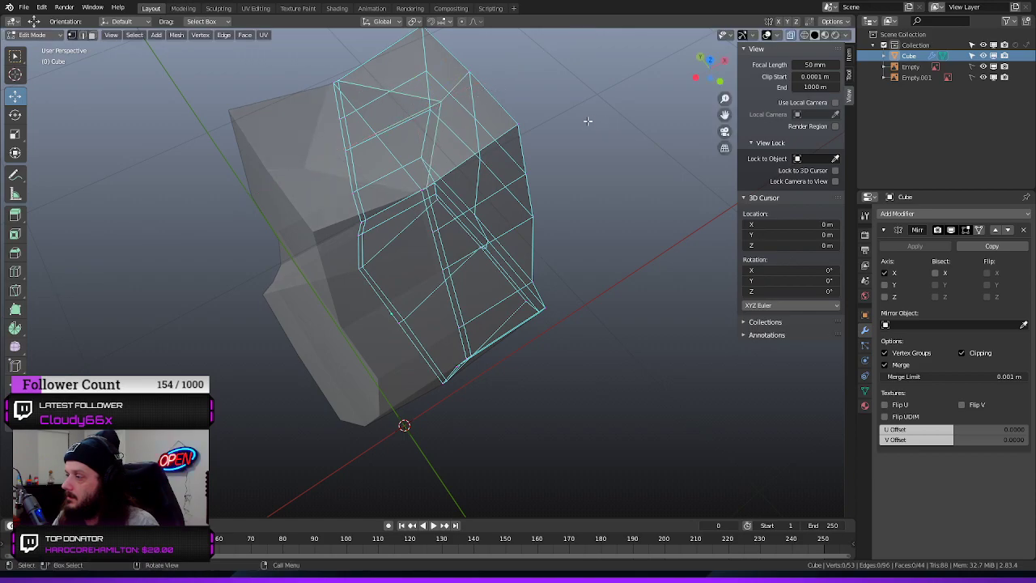
Move the outer front corner vertex of the torso's top inward to round the shoulder
middle_drag(570, 118, 535, 199)
drag(541, 268, 506, 240)
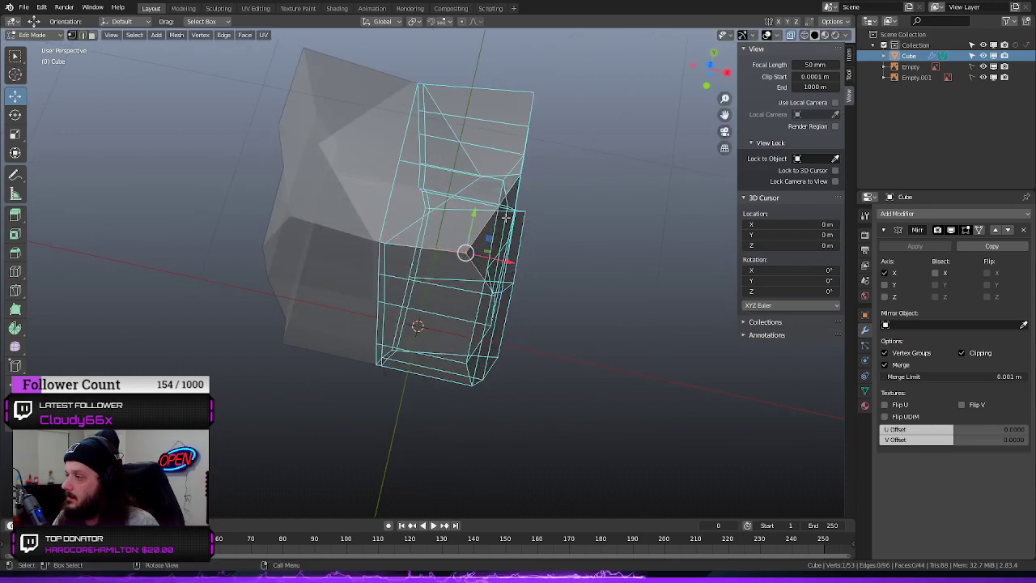
middle_drag(473, 212, 465, 166)
drag(441, 147, 463, 143)
middle_drag(632, 175, 613, 219)
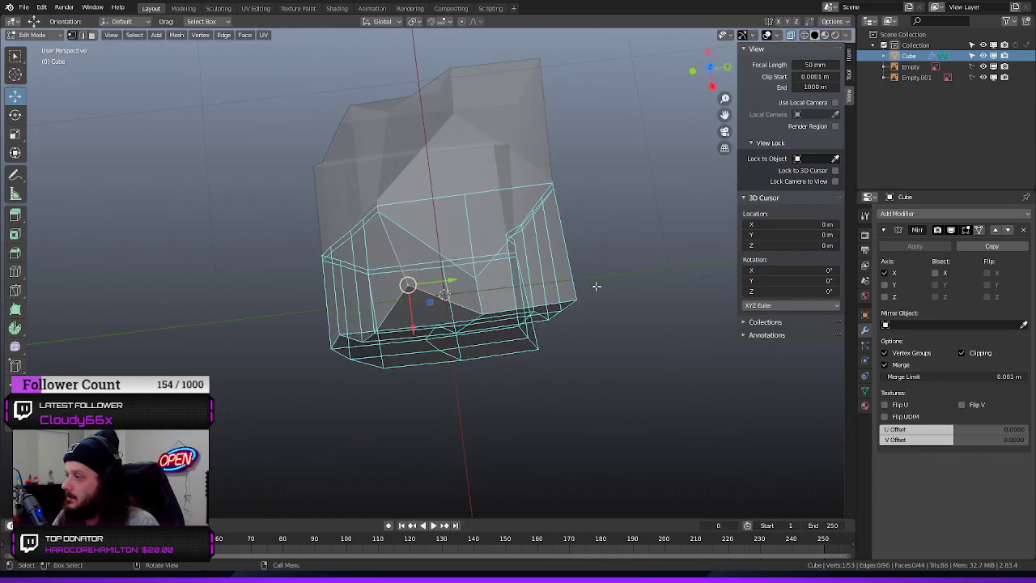
Move the outer back corner vertex of the torso's top inward to round the shoulder
click(577, 302)
drag(602, 295, 551, 312)
drag(534, 351, 525, 312)
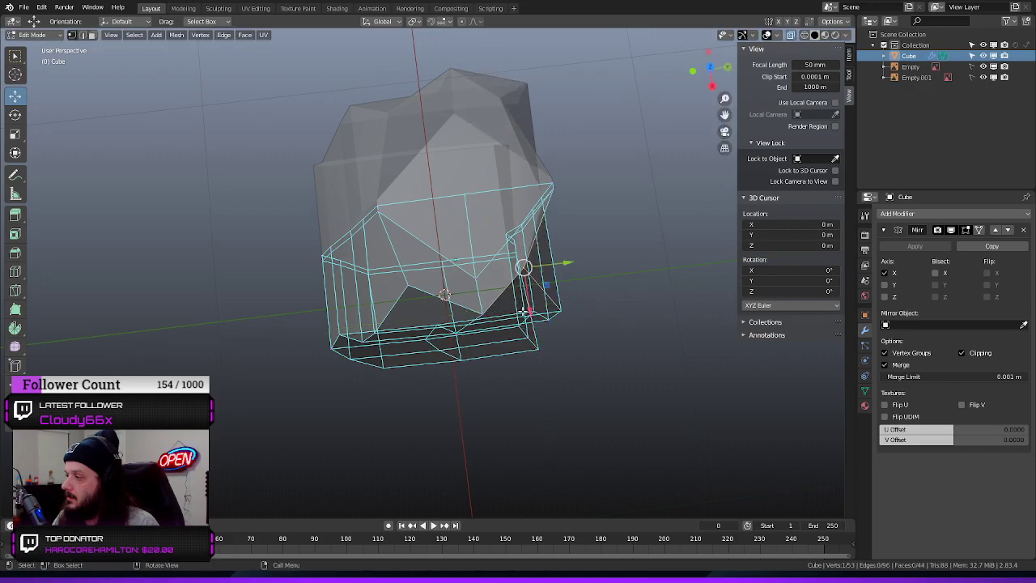
Extrude the two inner top faces beside the centre line upward to form the neck
middle_drag(244, 314, 283, 224)
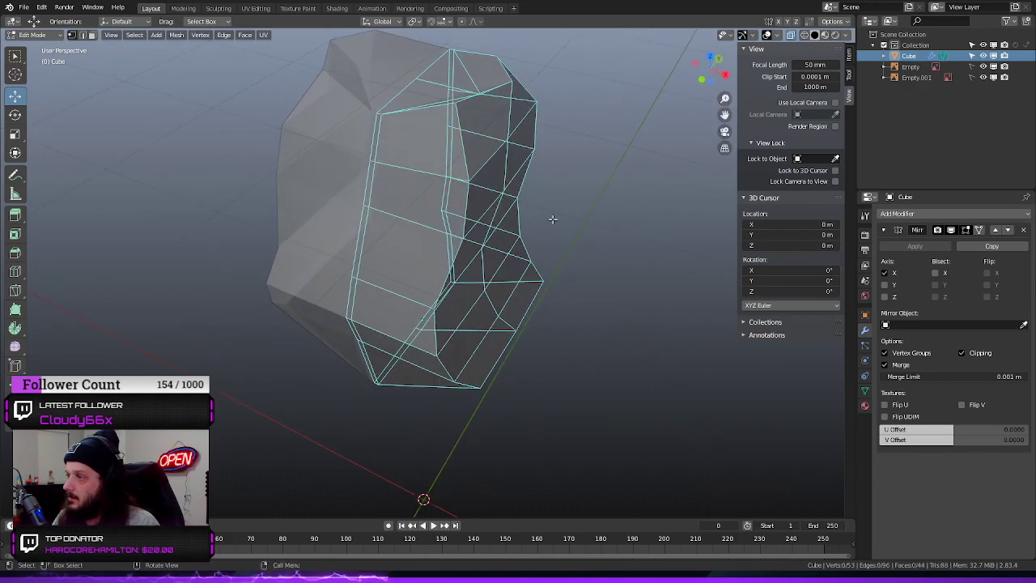
mouse_move(548, 220)
middle_down()
mouse_move(627, 134)
mouse_move(671, 116)
mouse_move(663, 120)
middle_up()
key(KP_3)
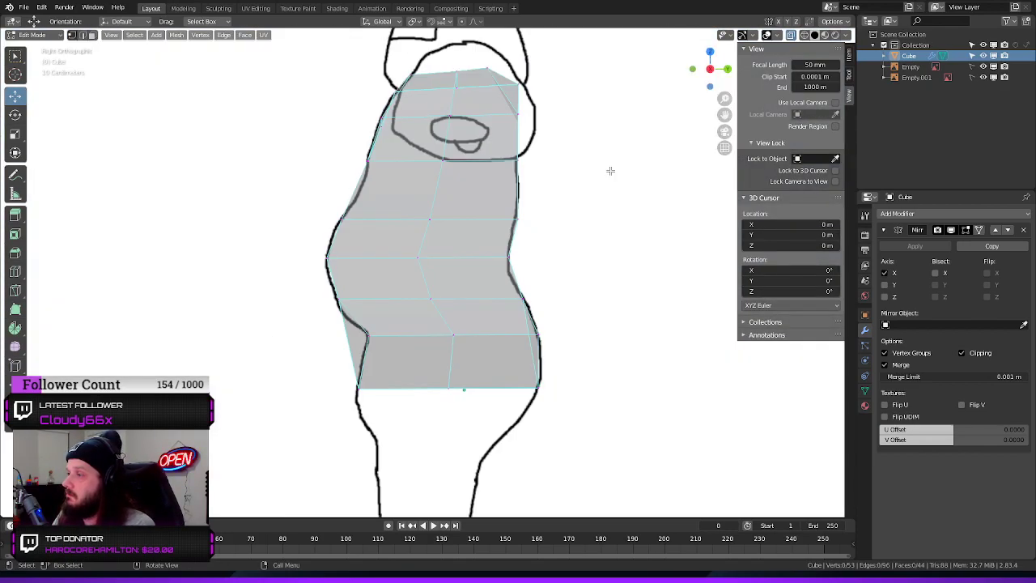
key(KP_1)
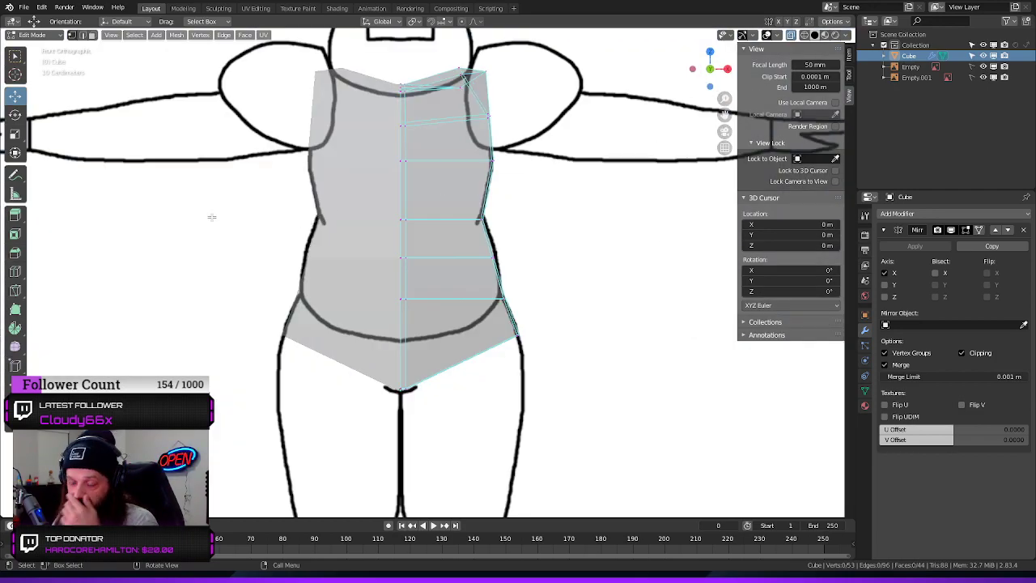
mouse_move(642, 164)
middle_down()
mouse_move(596, 194)
mouse_move(596, 268)
middle_up()
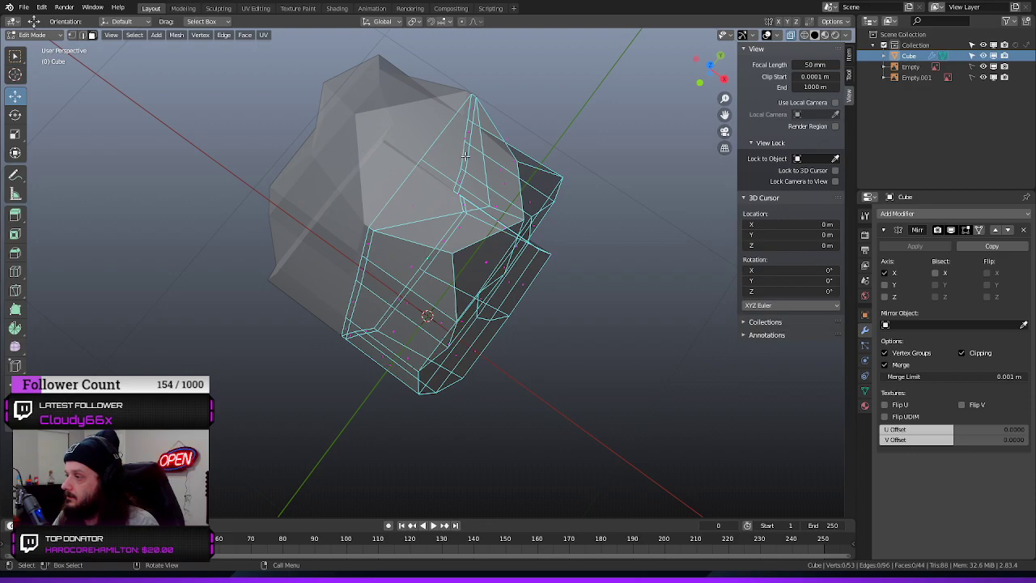
click(413, 207)
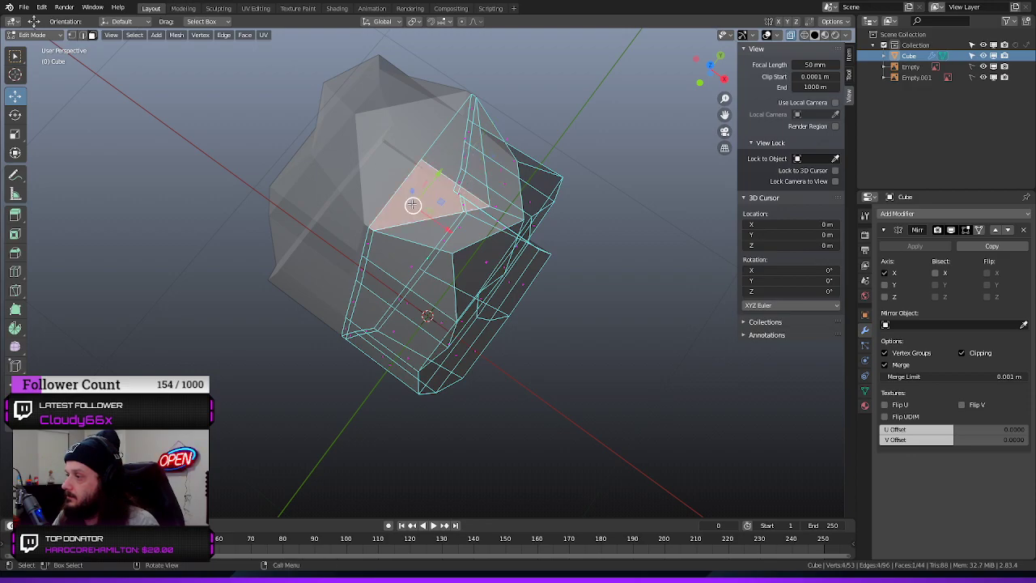
drag(585, 119, 615, 104)
click(465, 138)
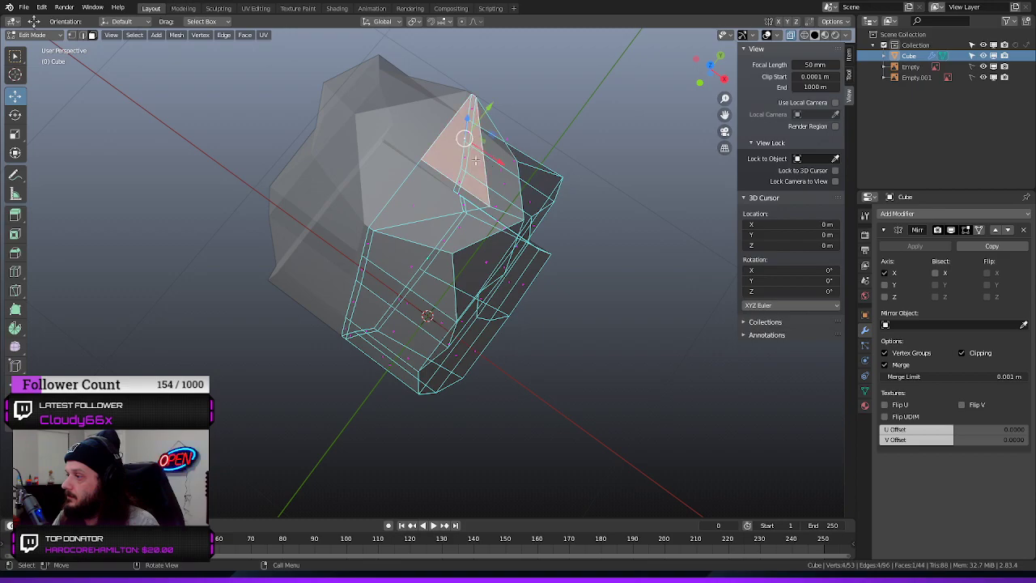
shift+click(412, 205)
middle_drag(184, 250, 243, 194)
key(e)
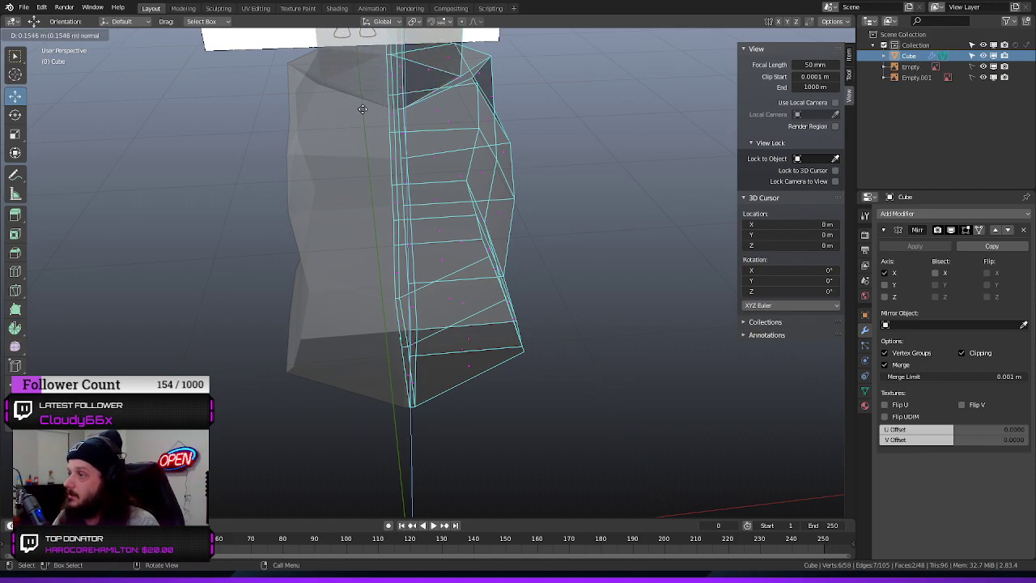
click(382, 86)
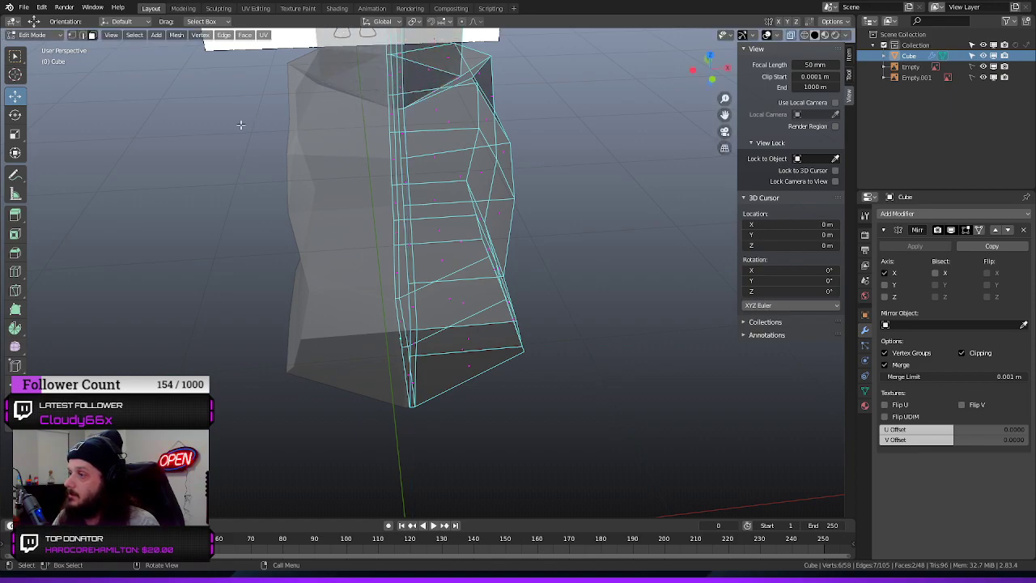
Raise the extruded neck's top faces further along the Z axis
middle_drag(238, 122, 126, 135)
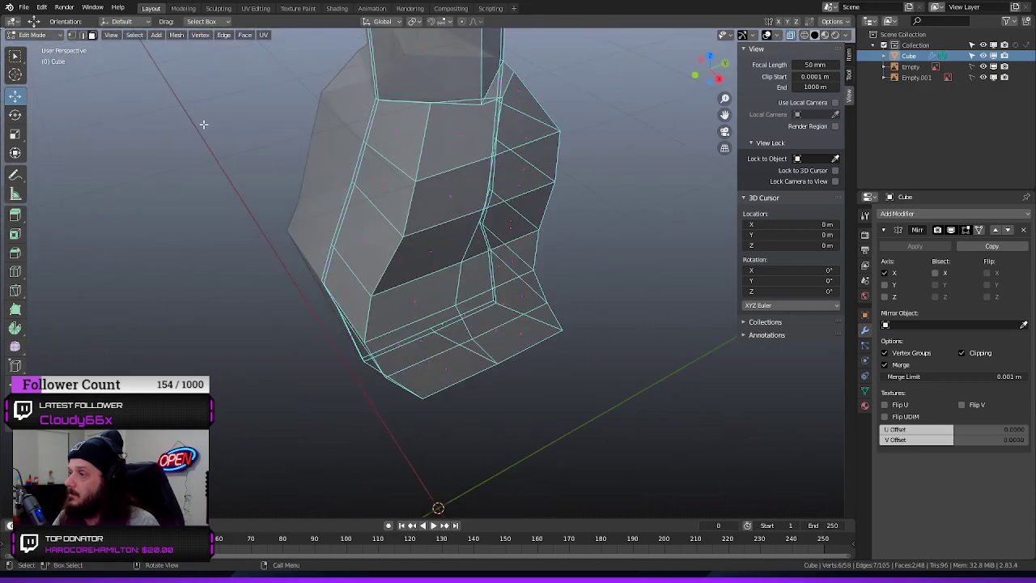
scroll(234, 138, down, 3)
middle_drag(235, 139, 404, 110)
key(e)
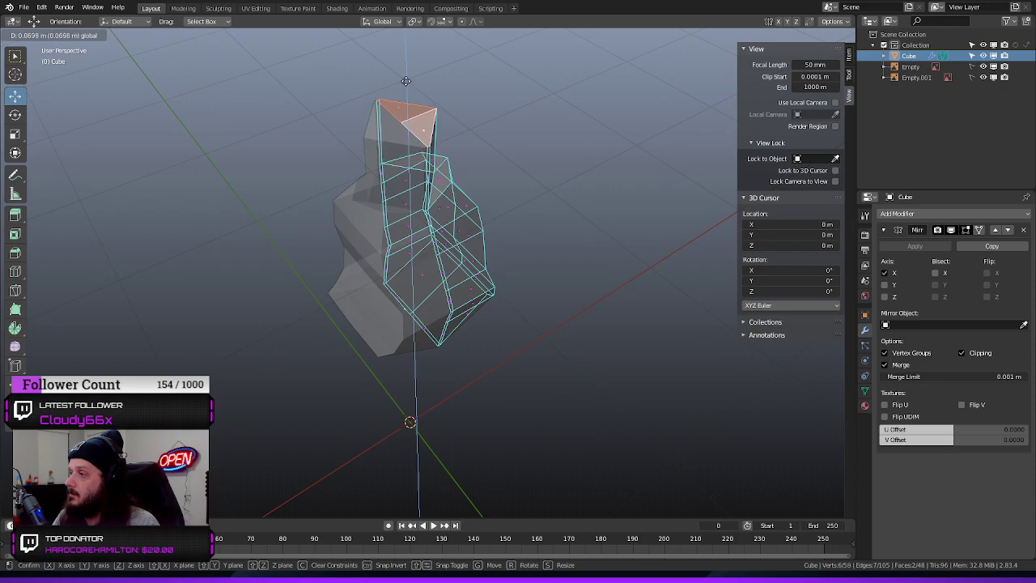
click(414, 64)
Scale down the extruded top faces so the column tapers toward the top of the head
click(518, 113)
middle_drag(517, 135, 486, 105)
drag(467, 65, 371, 100)
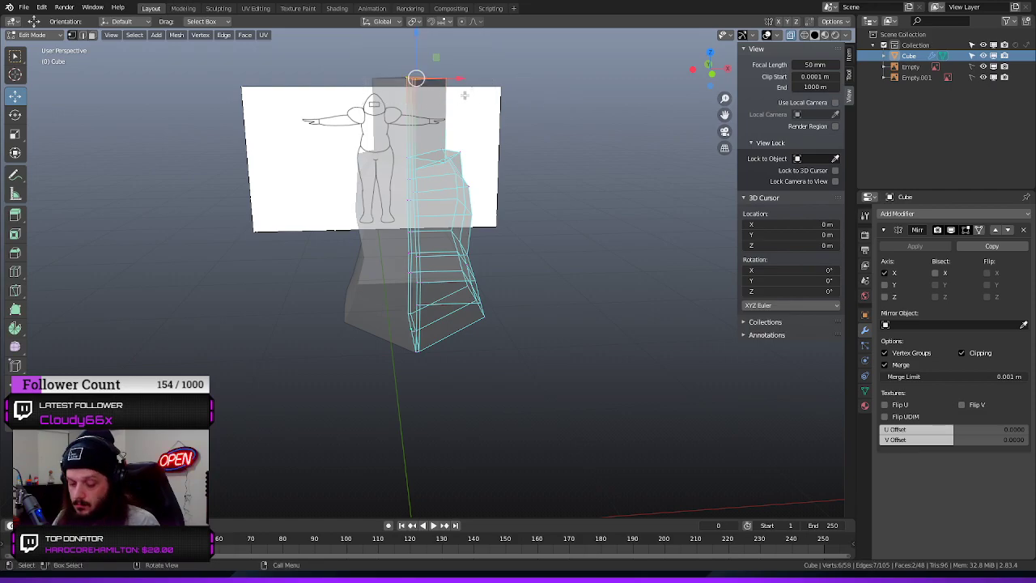
key(s)
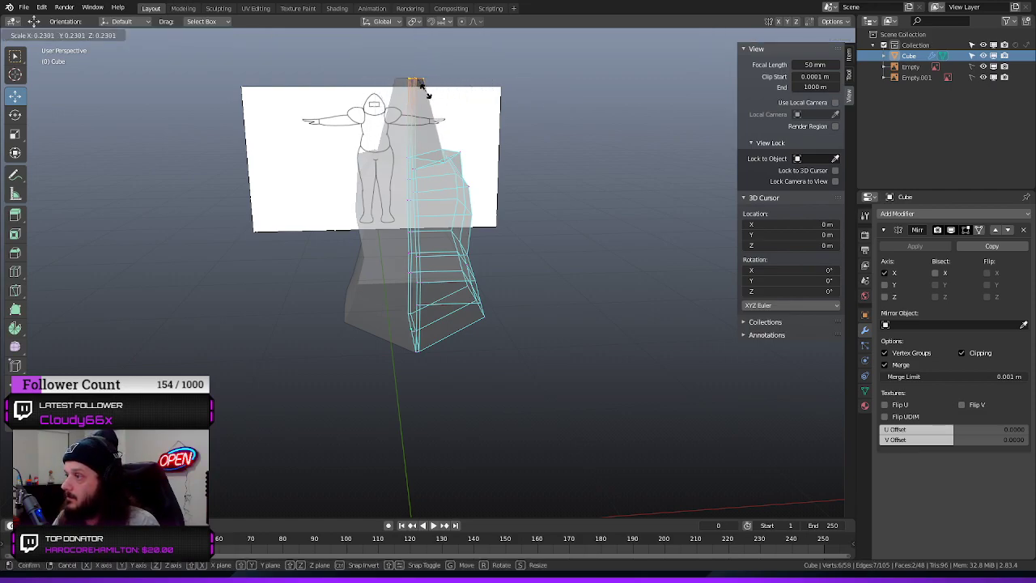
click(437, 91)
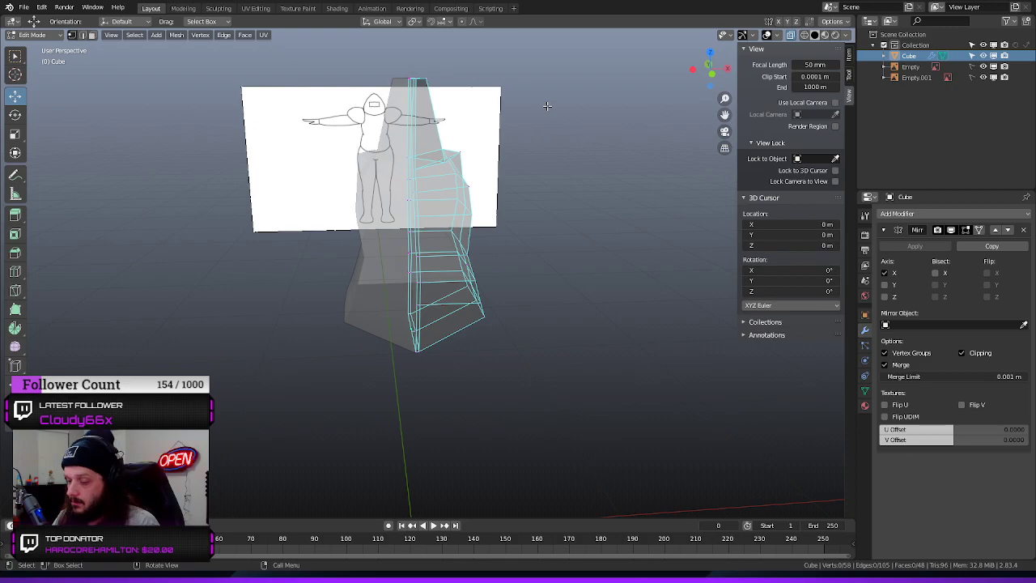
Lower the head's top vertices slightly along Z to fit the front reference drawing
key(KP_1)
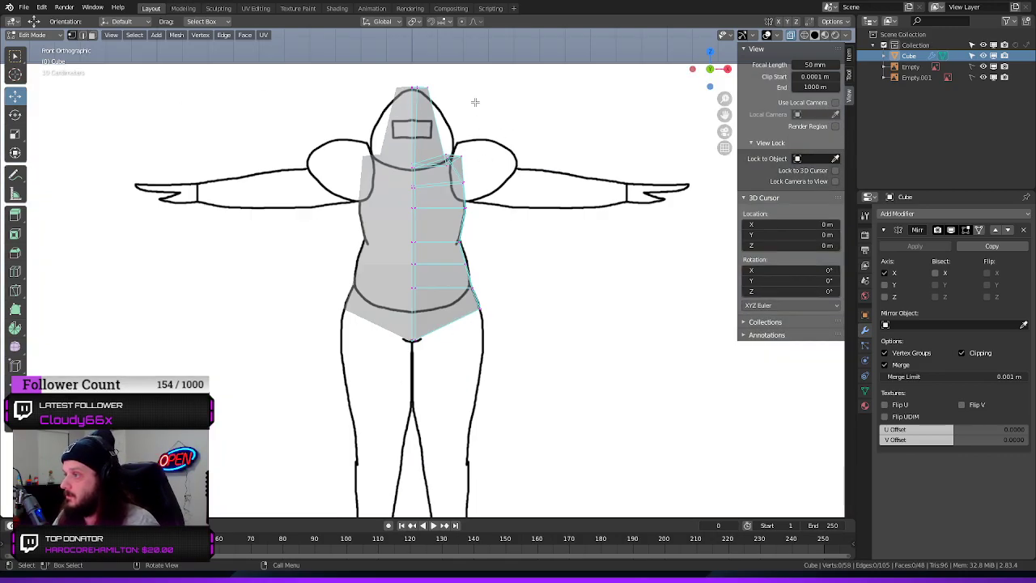
drag(453, 75, 377, 99)
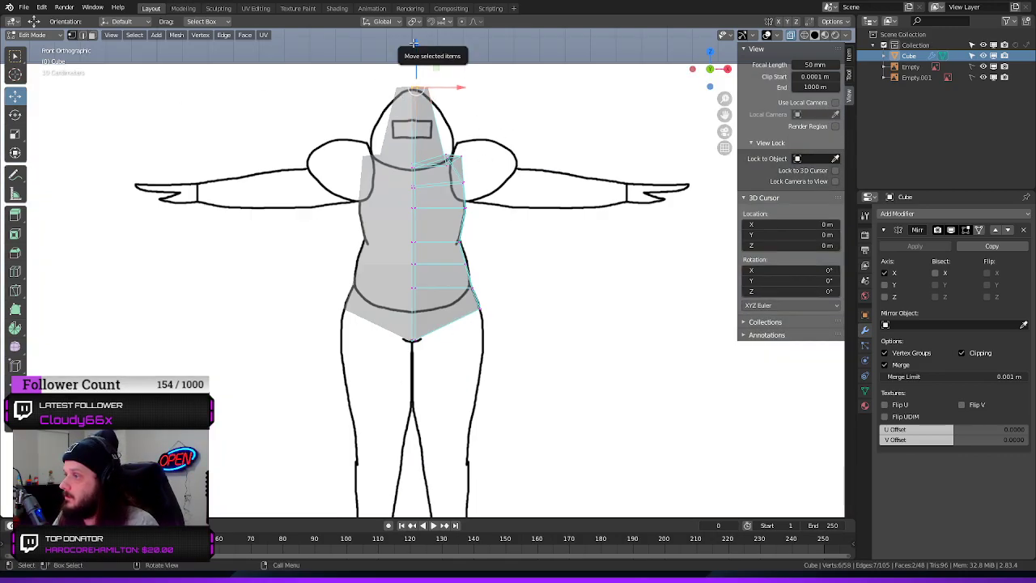
drag(420, 52, 427, 55)
click(498, 92)
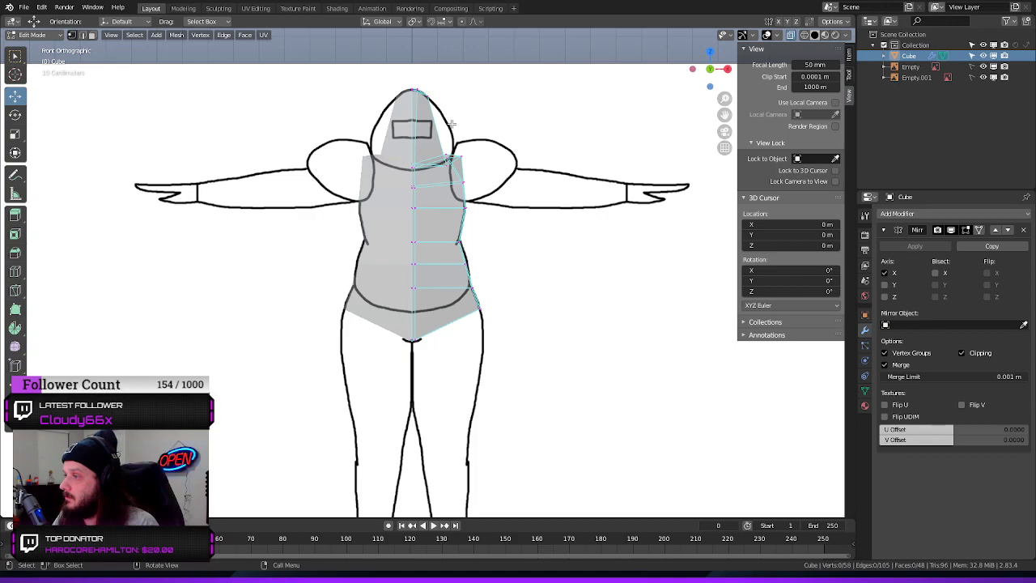
Add a loop cut across the upper head and move its outer vertices outward to the front reference outline
key(ctrl+r)
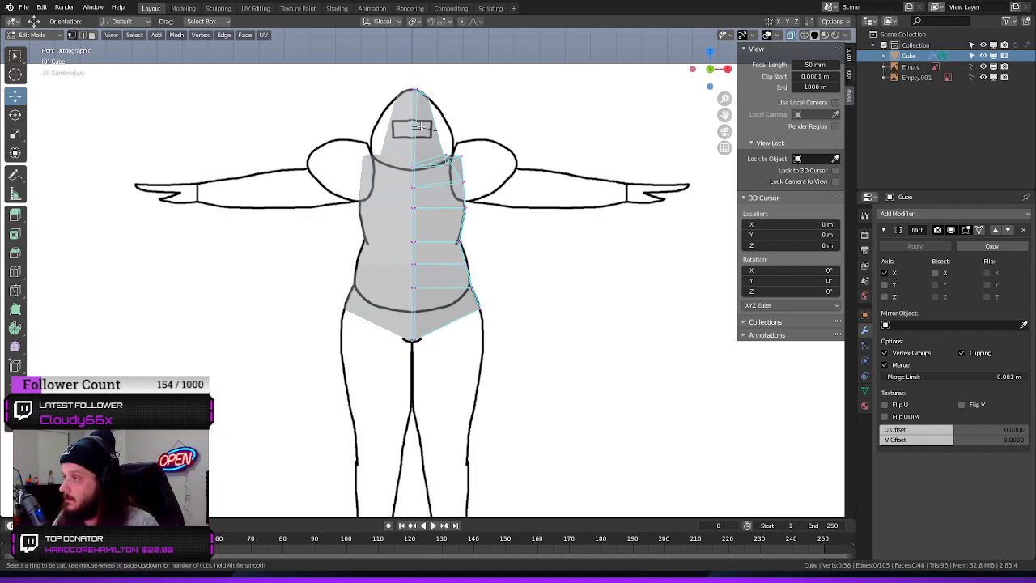
click(421, 127)
click(419, 109)
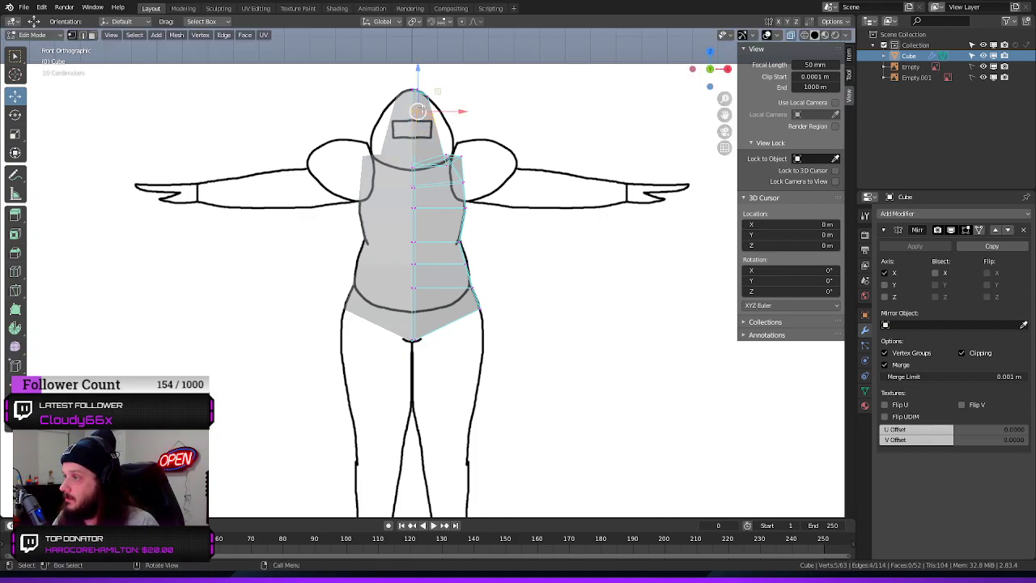
drag(516, 92, 490, 109)
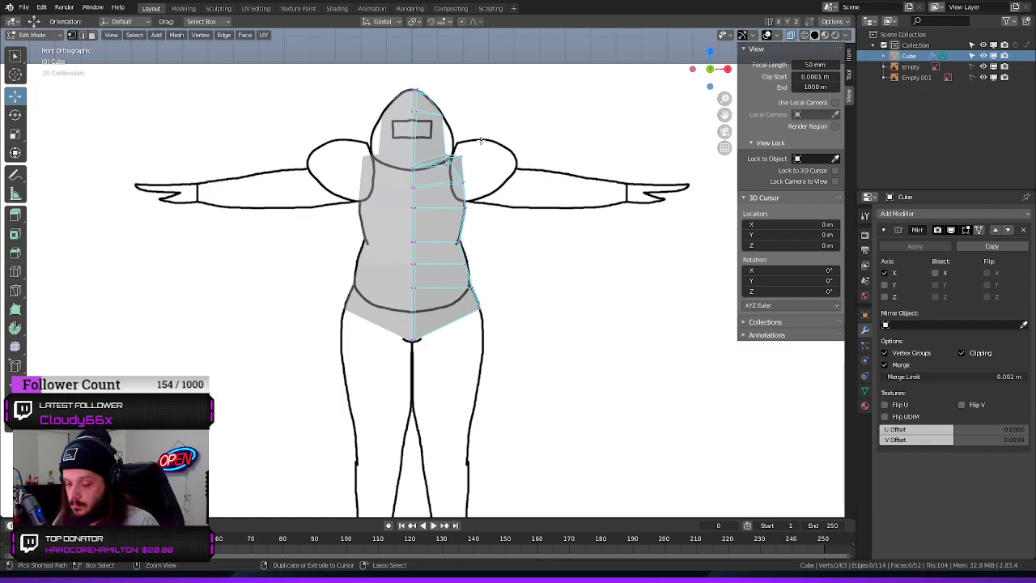
Add a second loop cut across the middle of the head and move its outer vertex outward along X to the reference outline
key(ctrl+r)
click(438, 135)
click(472, 123)
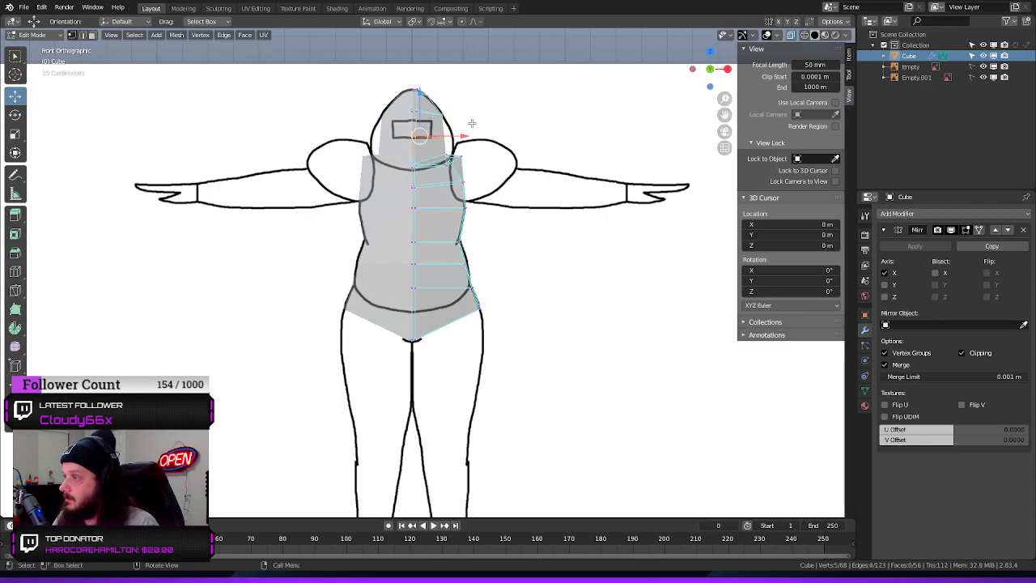
click(442, 140)
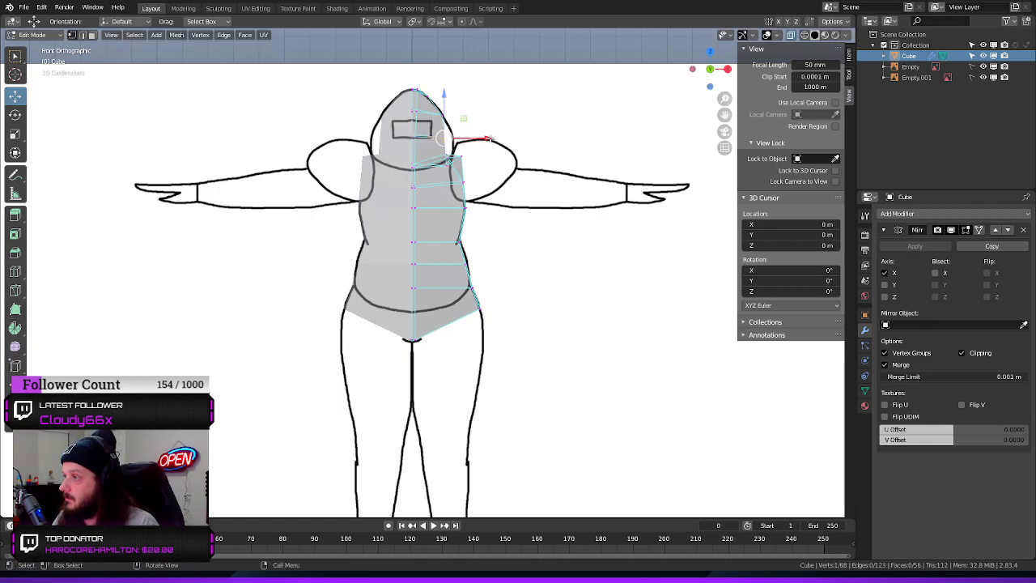
drag(484, 136, 495, 139)
mouse_move(558, 139)
middle_down()
mouse_move(664, 149)
mouse_move(559, 158)
middle_up()
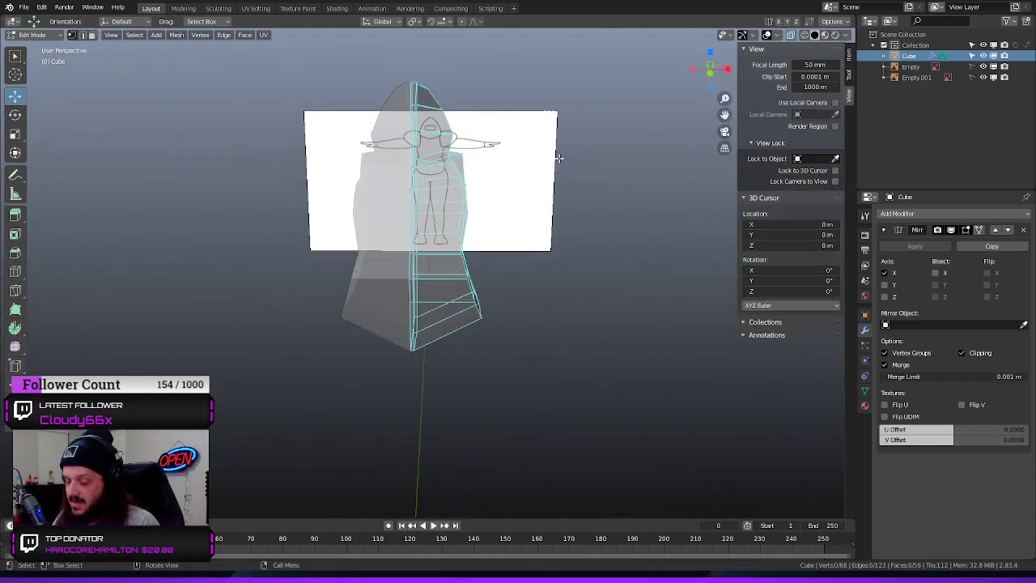
Move the head's top, front and back vertices onto the side reference outline
key(KP_1)
key(KP_3)
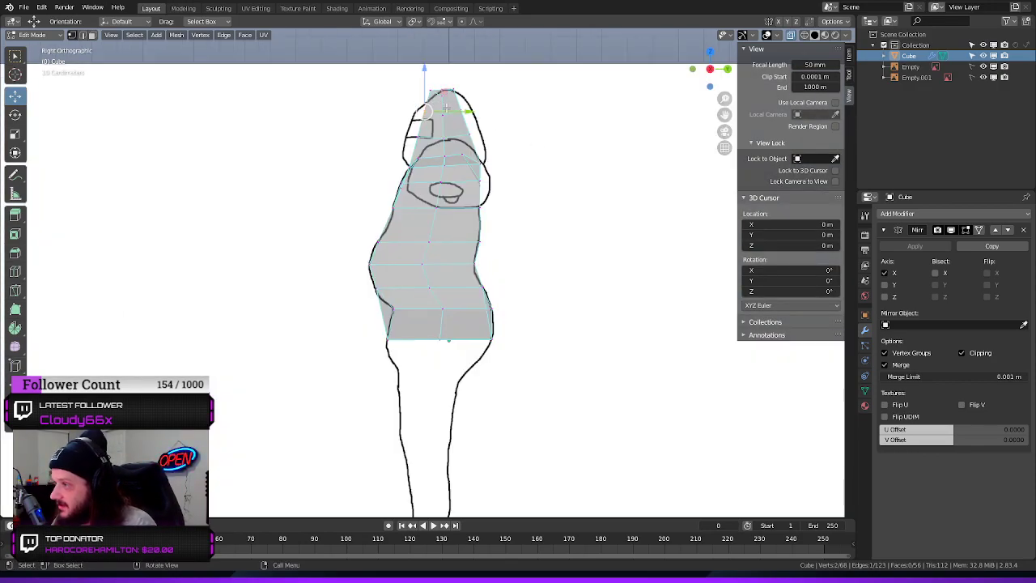
drag(468, 110, 455, 116)
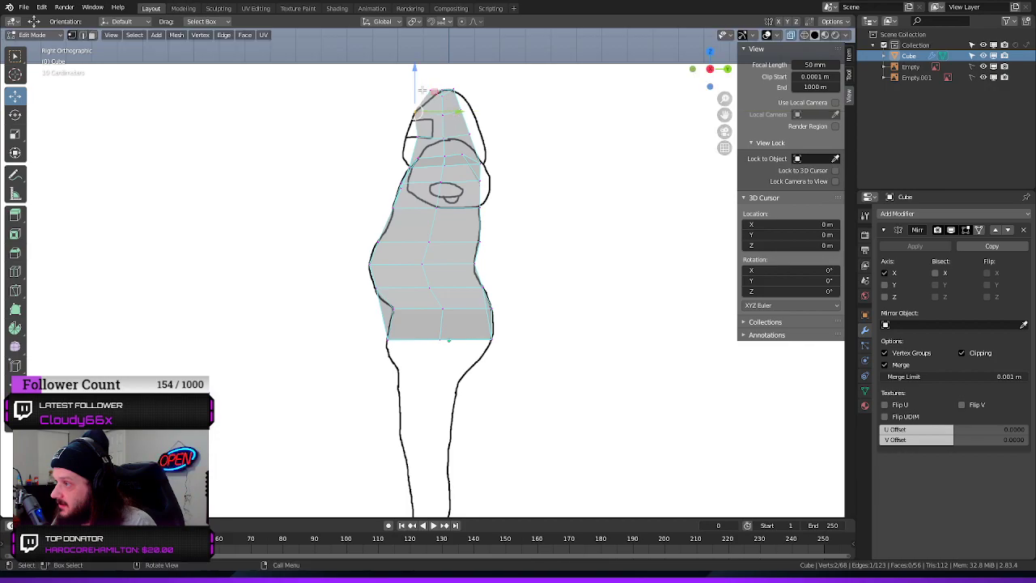
drag(437, 81, 422, 98)
drag(429, 52, 431, 63)
drag(480, 98, 522, 133)
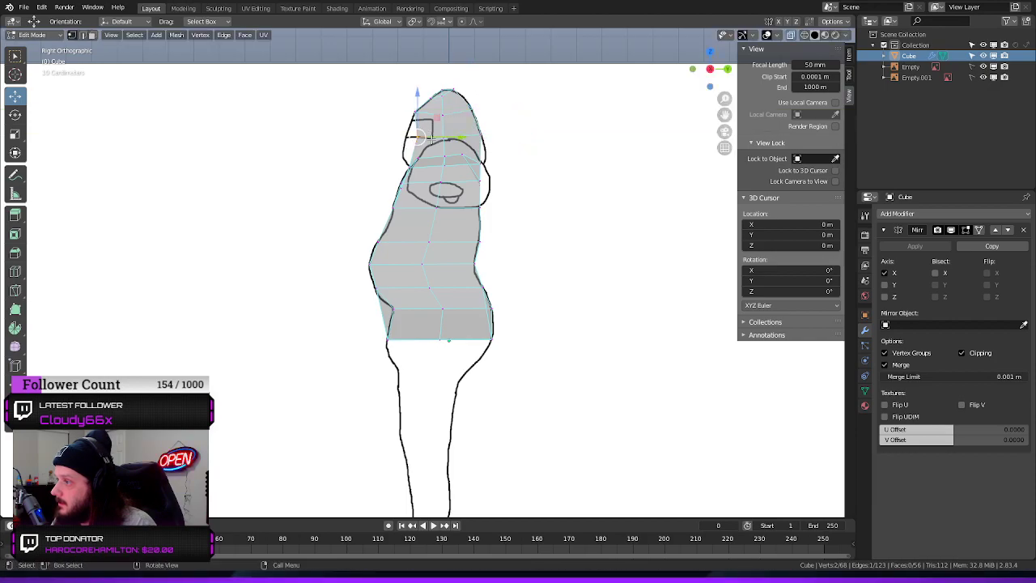
drag(455, 138, 448, 135)
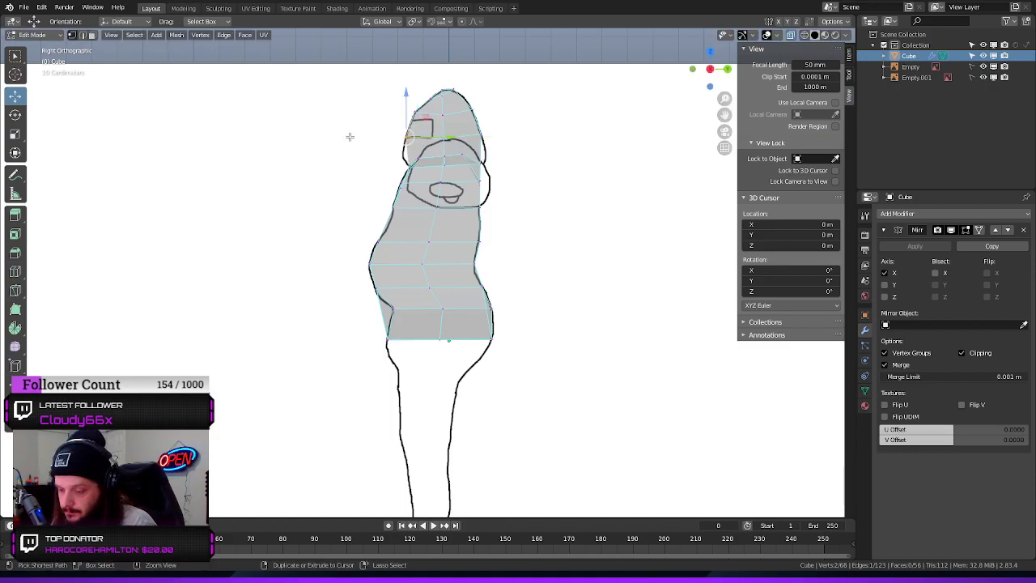
Add a loop cut near the base of the head and move its front vertices forward to the side reference outline
key(ctrl+r)
click(411, 148)
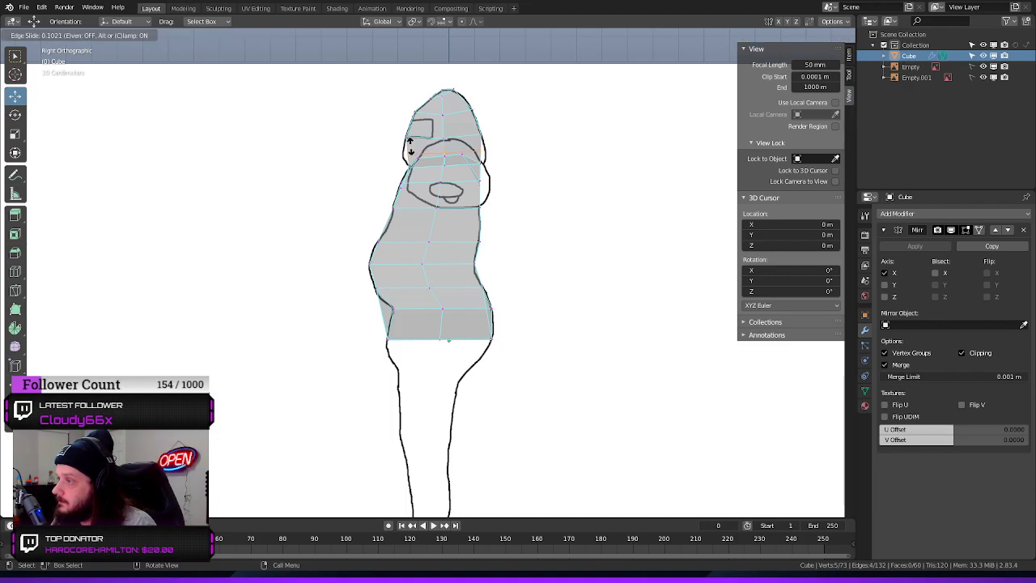
click(410, 147)
click(376, 149)
drag(379, 148, 530, 151)
Lower the base loop's back vertices along Z and shift them along Y to match the side reference outline
click(502, 149)
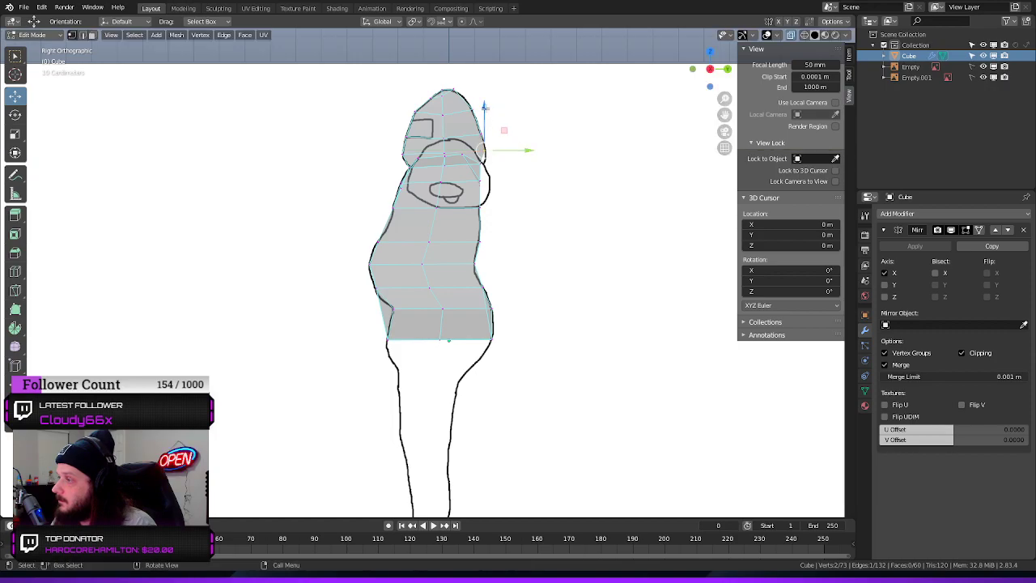
drag(484, 107, 491, 120)
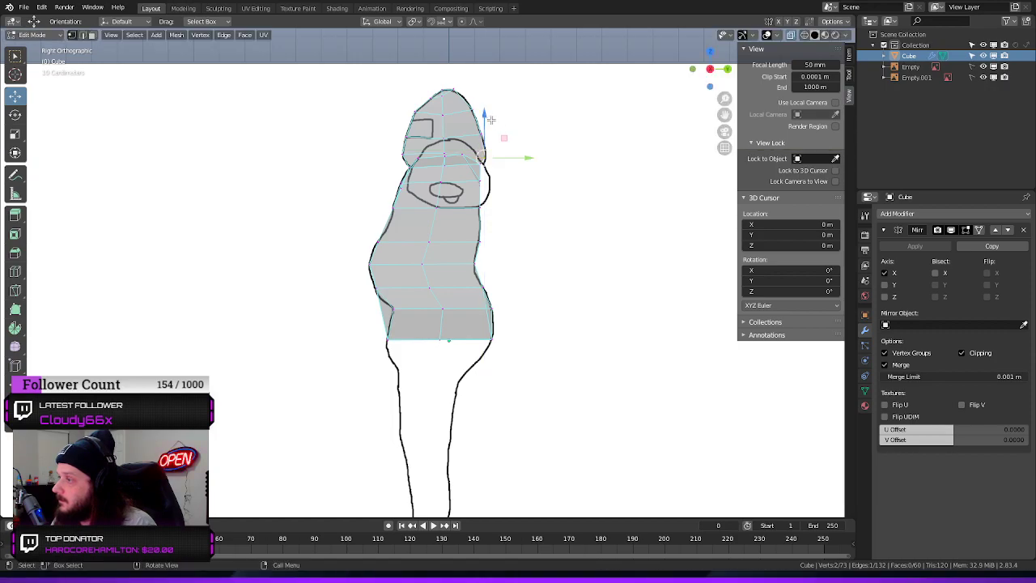
drag(530, 158, 534, 154)
Move the outer vertex of the head's base loop outward along X to the front reference outline
middle_drag(546, 121, 445, 183)
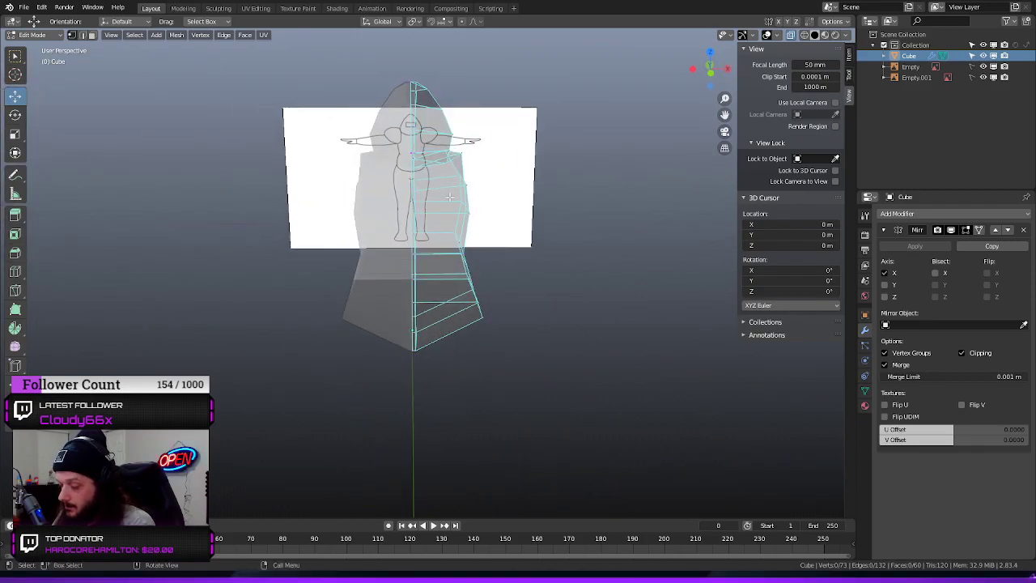
key(KP_1)
click(454, 150)
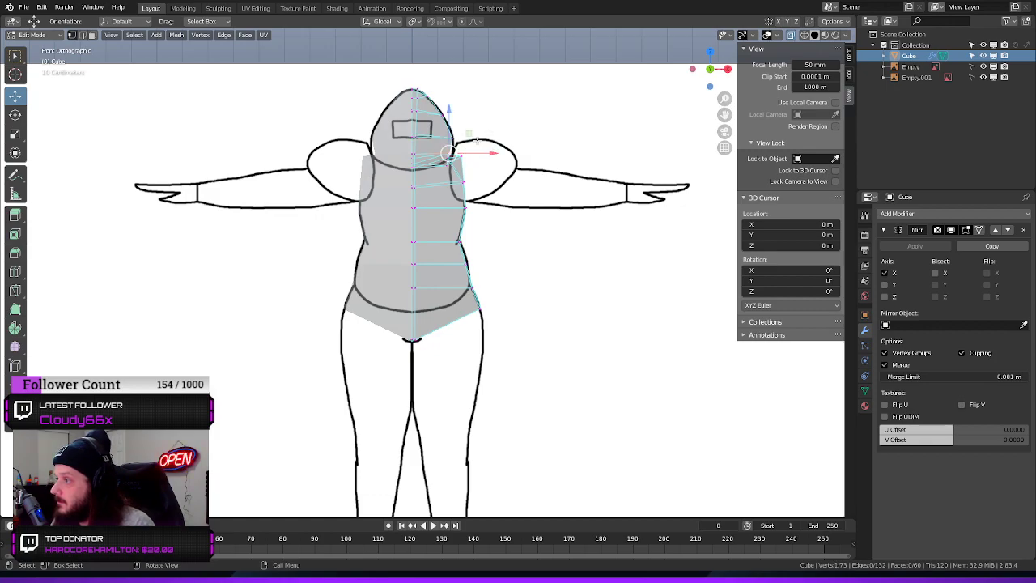
scroll(480, 151, up, 4)
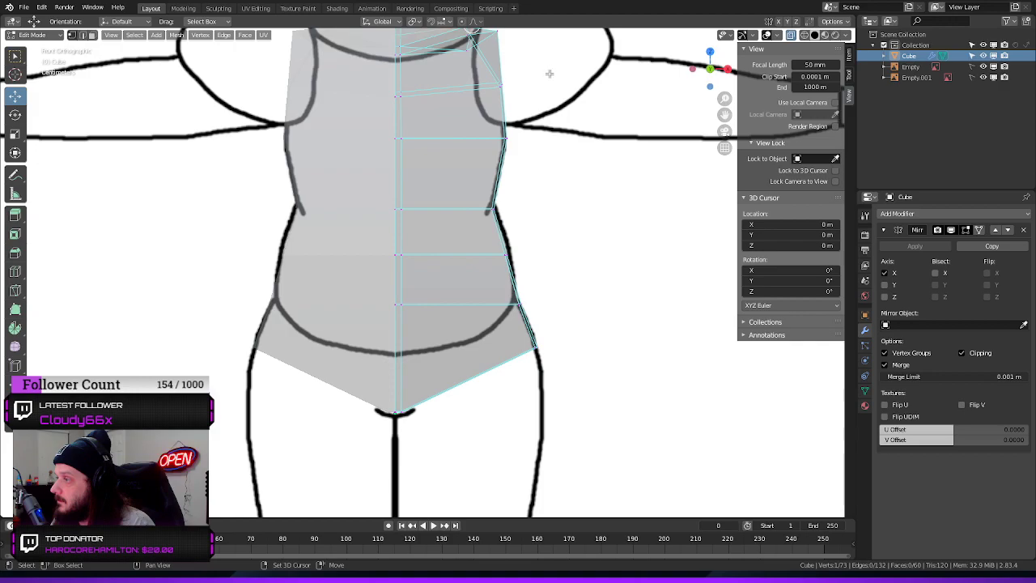
shift+middle_drag(550, 74, 463, 261)
scroll(461, 250, up, 6)
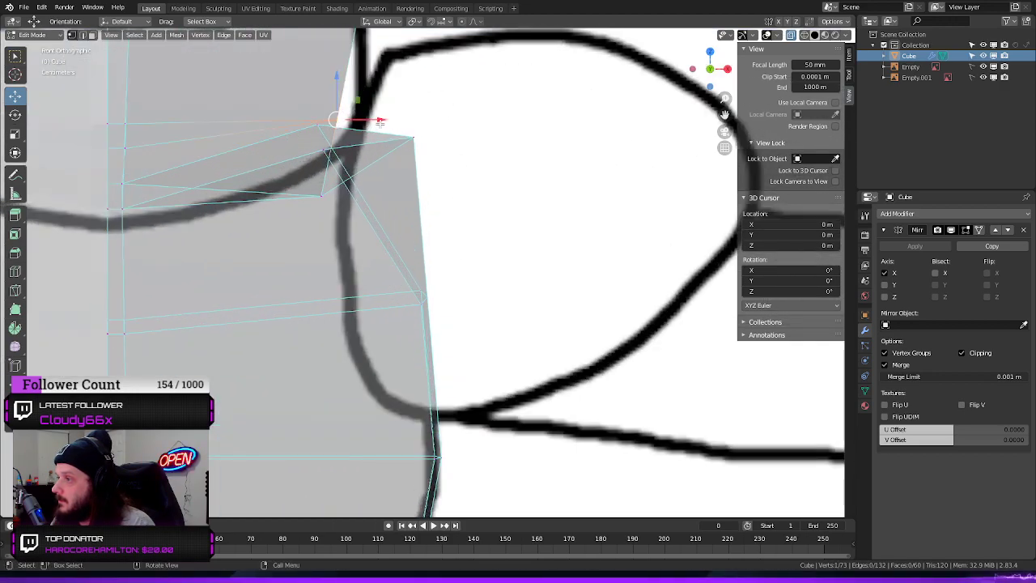
key(g)
key(x)
click(406, 119)
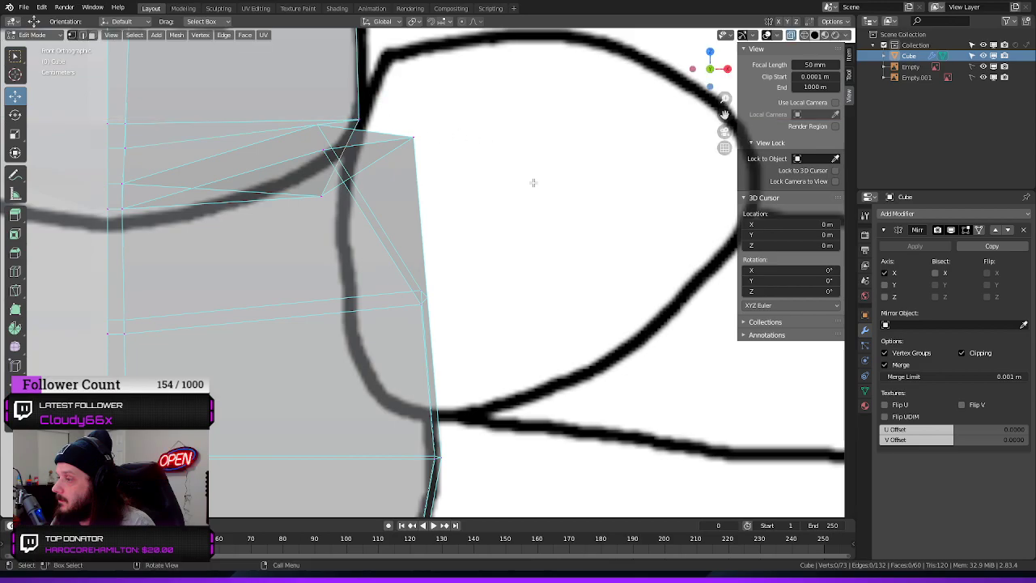
middle_drag(474, 158, 522, 212)
scroll(478, 203, down, 2)
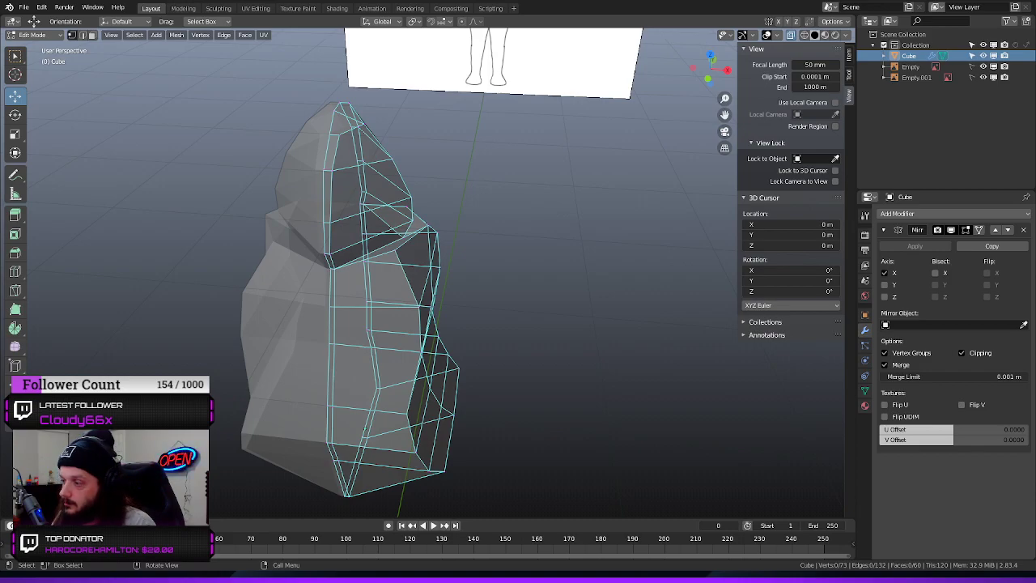
middle_drag(567, 275, 515, 322)
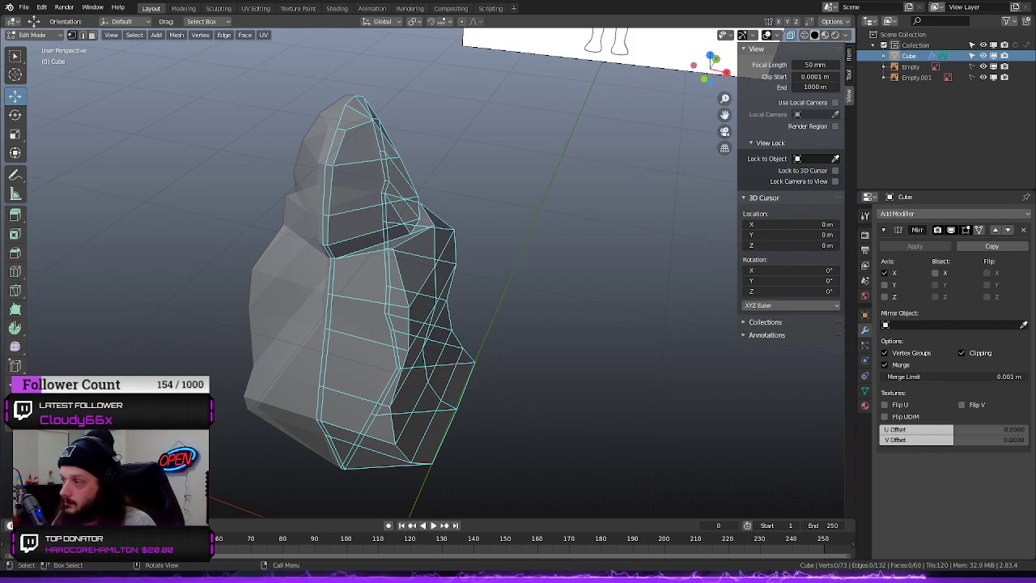
middle_drag(517, 291, 428, 257)
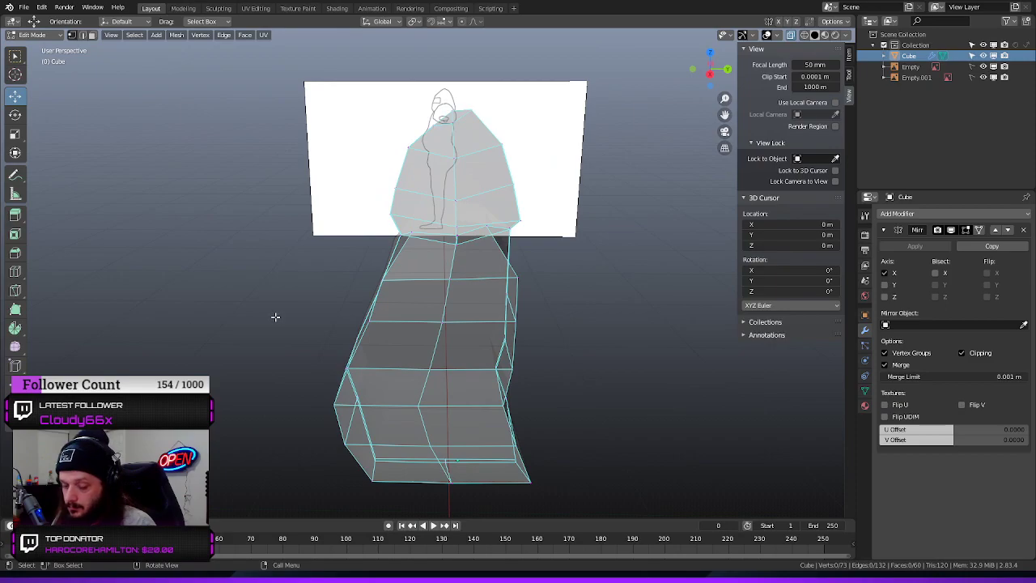
click(427, 258)
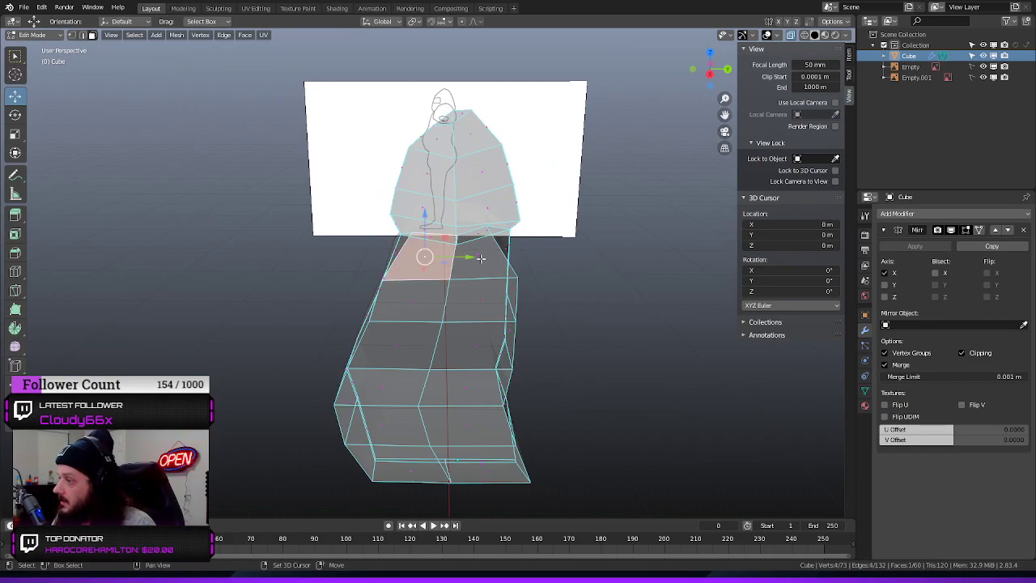
shift+click(481, 271)
shift+click(477, 298)
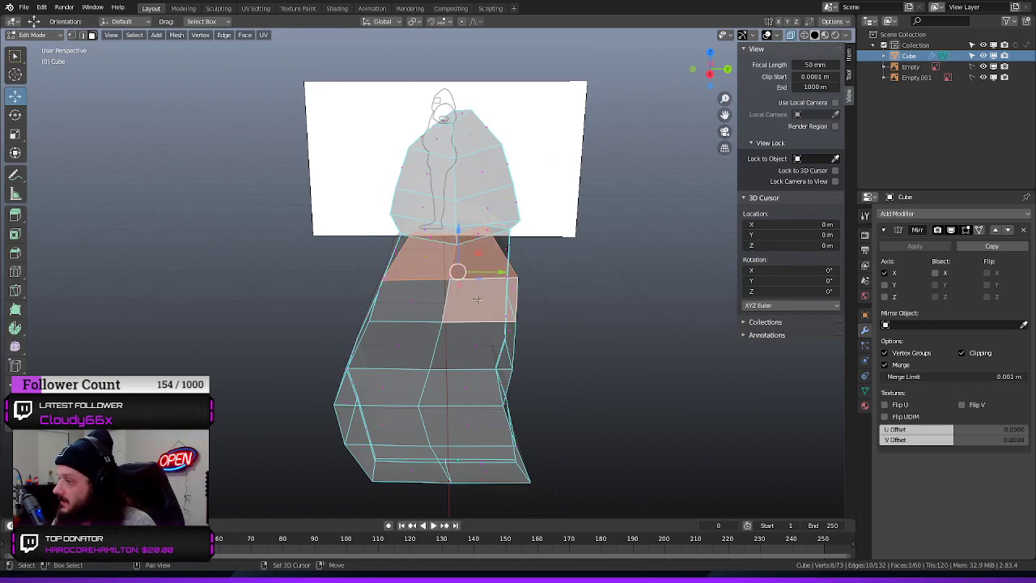
shift+click(411, 301)
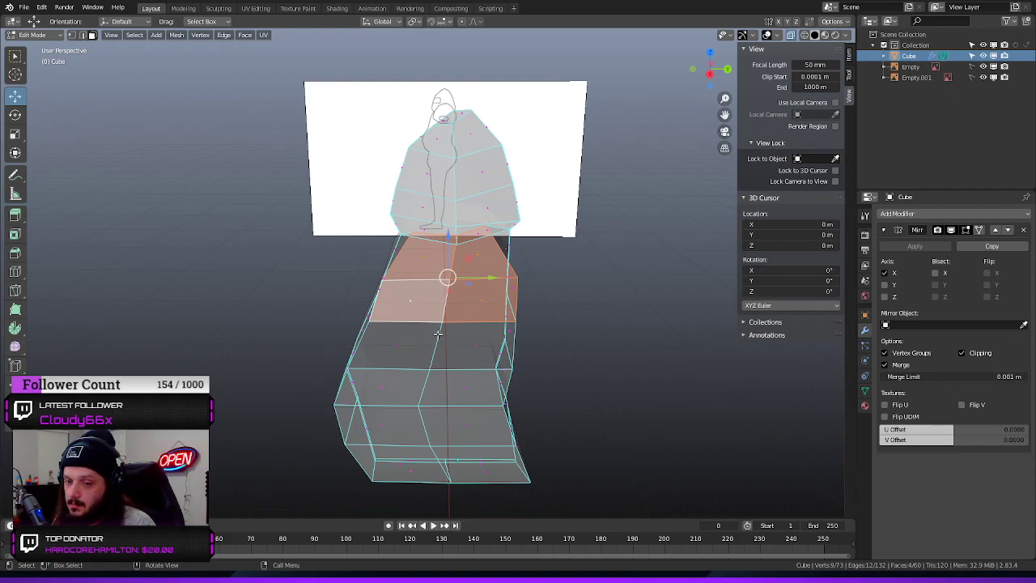
click(554, 282)
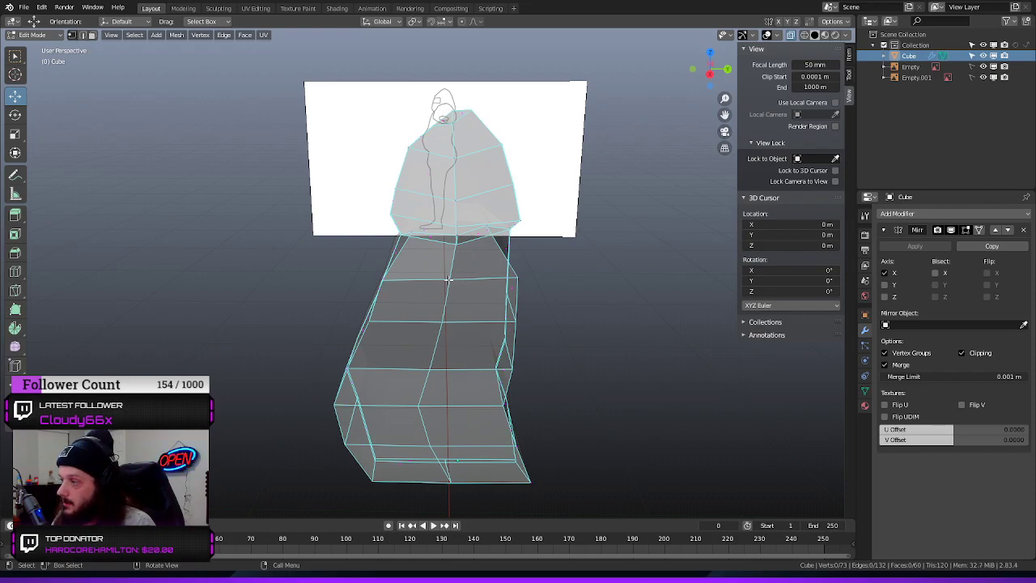
Try to rip the vertex between the four upper side faces of the torso sideways, and undo the rip
key(v)
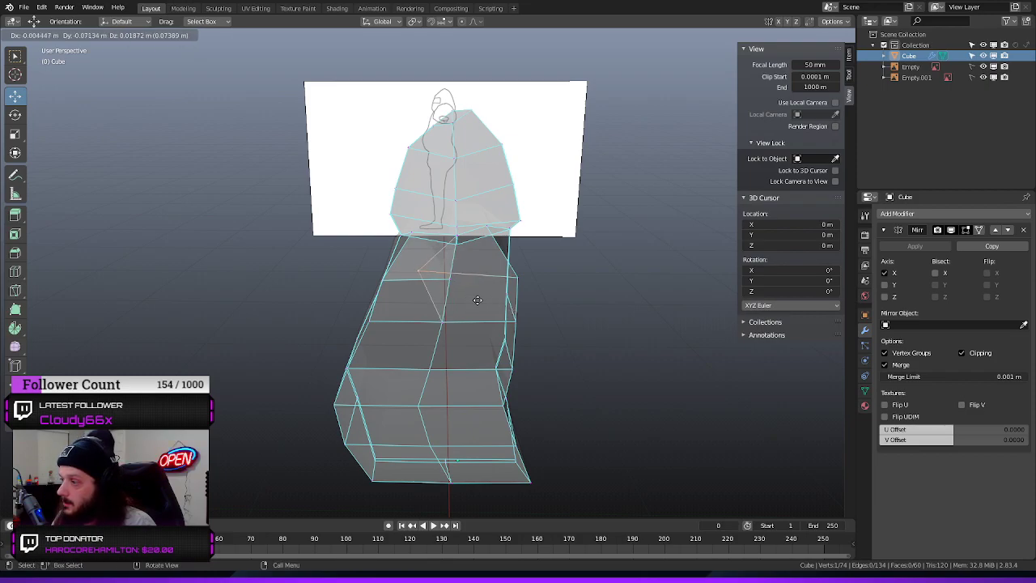
click(515, 310)
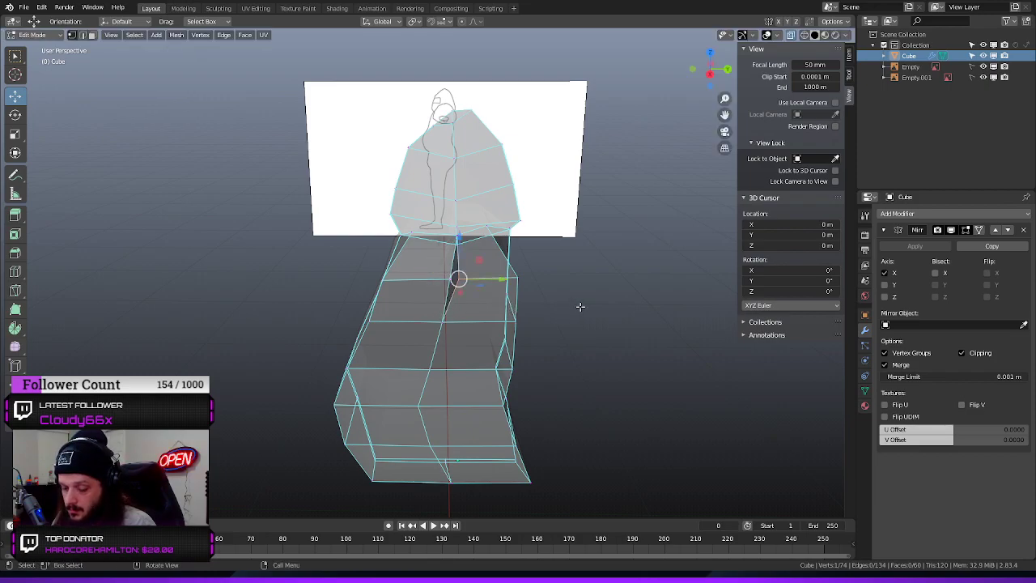
key(ctrl+z)
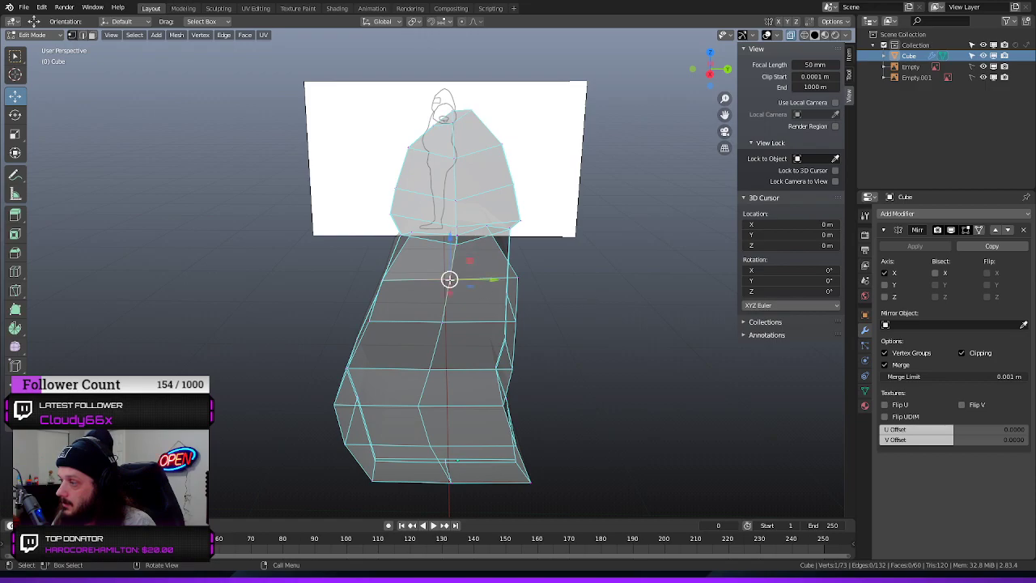
Rip the vertex between the four upper side faces upward, then lower and shift its lower counterpart to form a diamond-shaped arm opening
key(v)
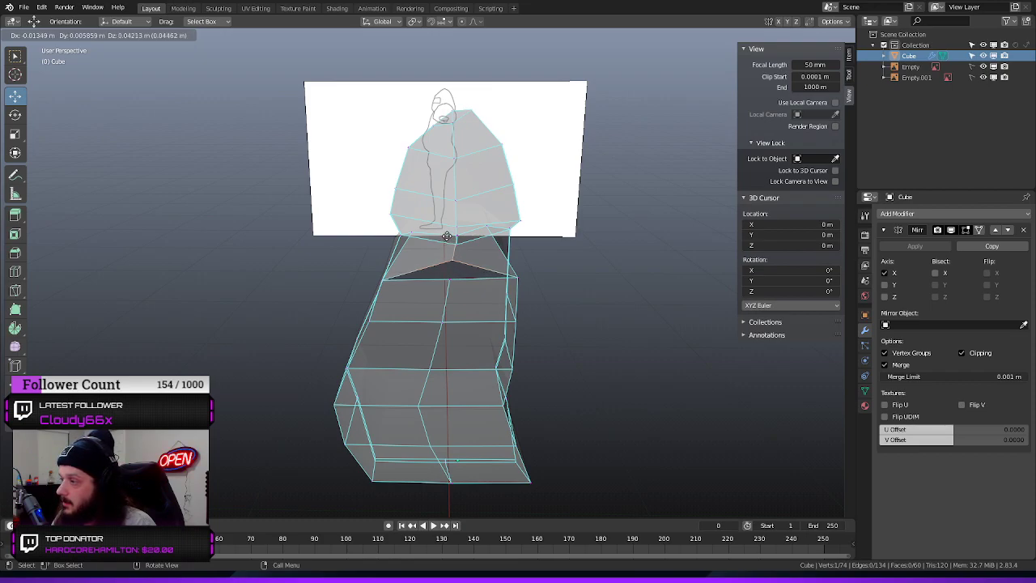
click(446, 234)
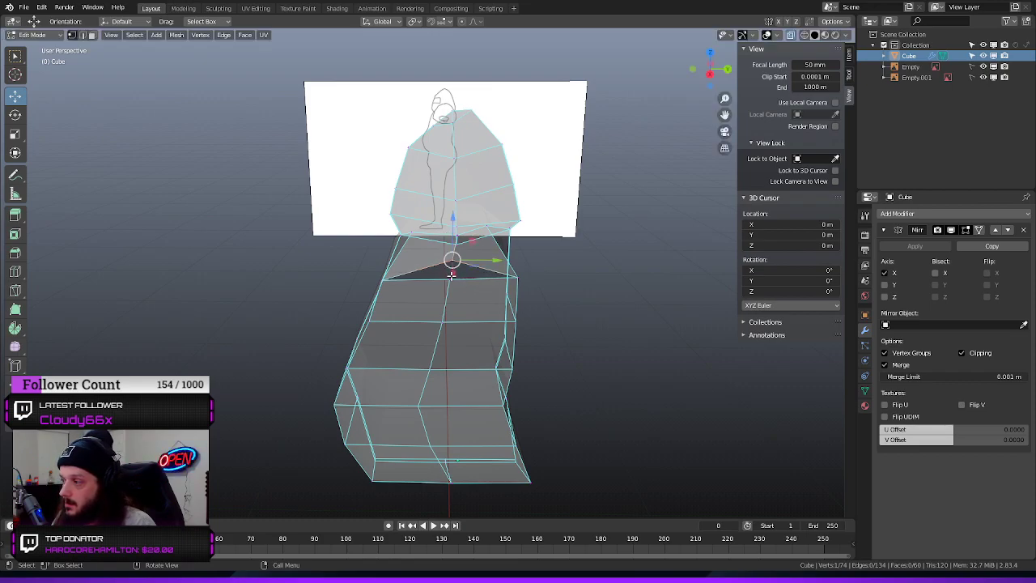
drag(450, 240, 450, 276)
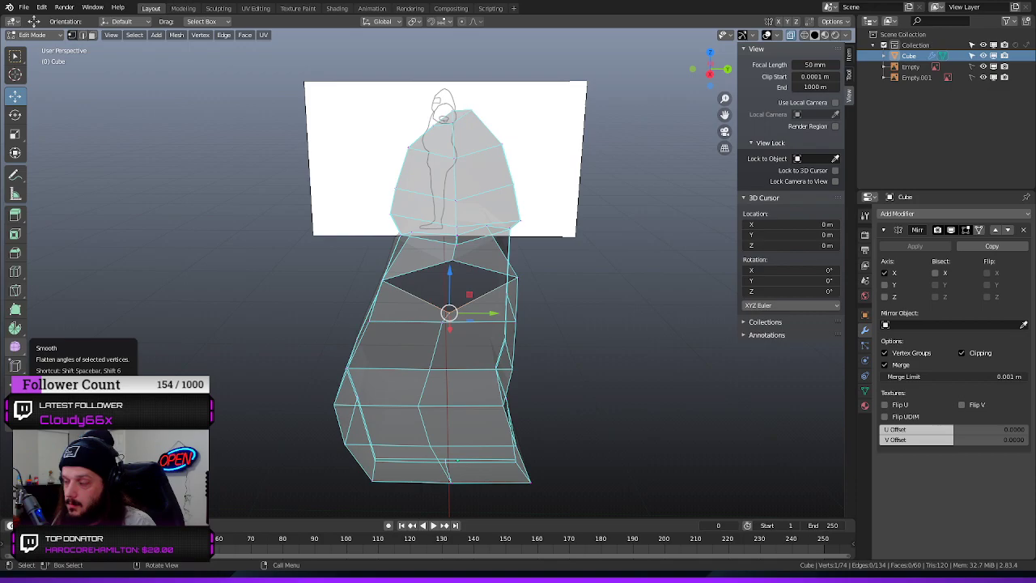
middle_drag(218, 285, 235, 267)
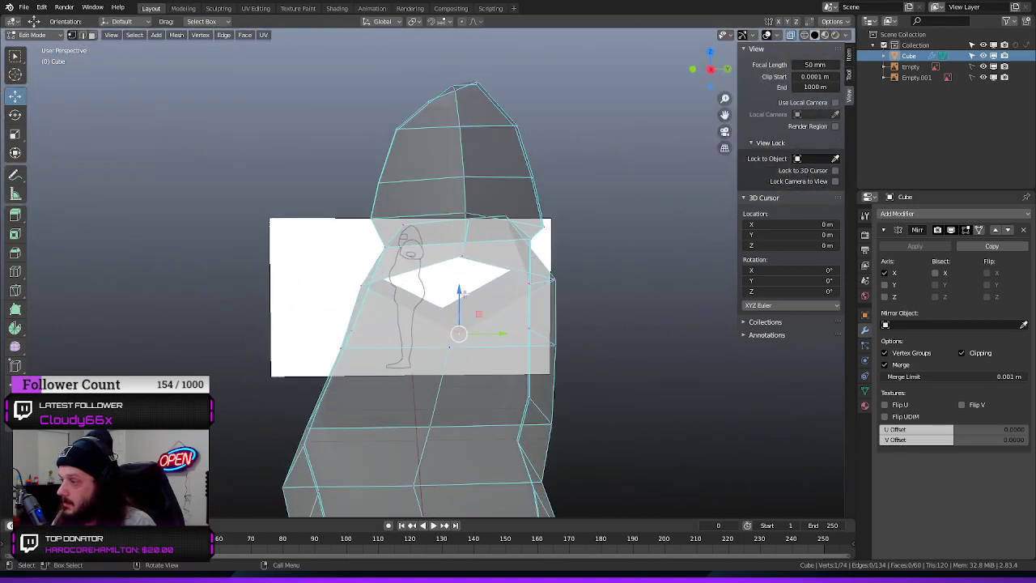
drag(463, 295, 456, 275)
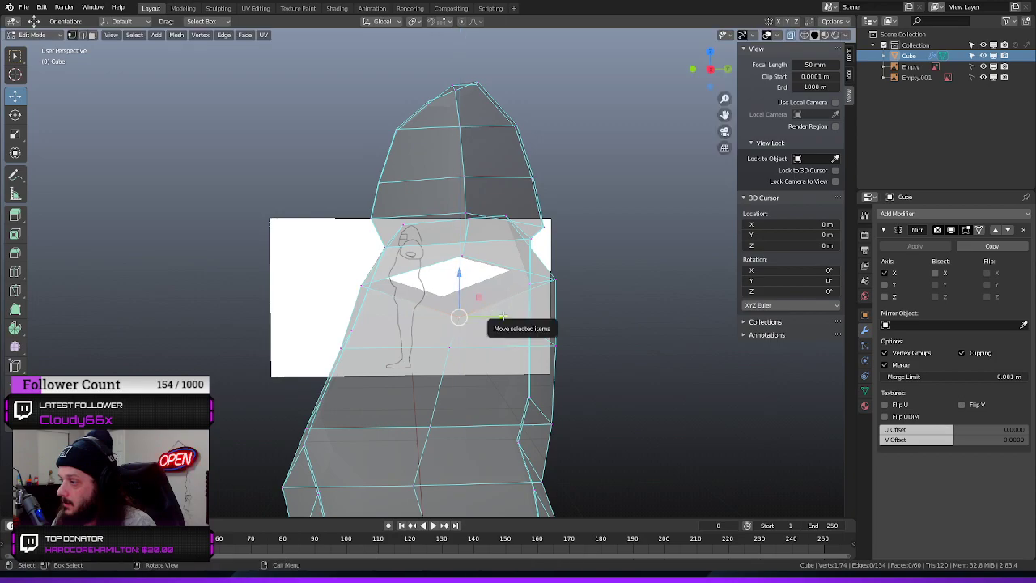
drag(503, 316, 490, 309)
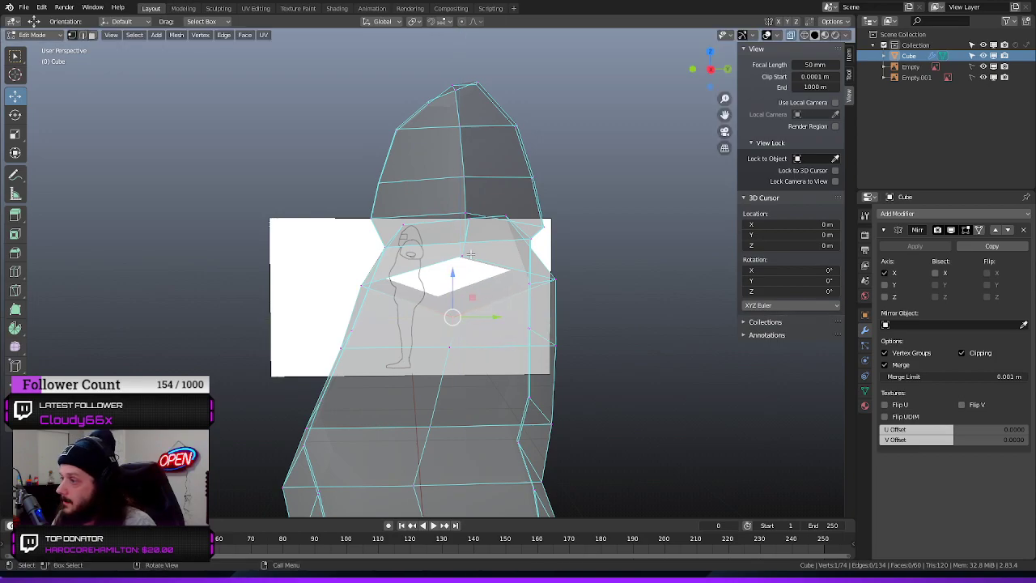
Move the upper vertex of the arm opening outward along X and adjust its height along Z
mouse_move(470, 254)
middle_down()
mouse_move(394, 321)
mouse_move(472, 259)
middle_up()
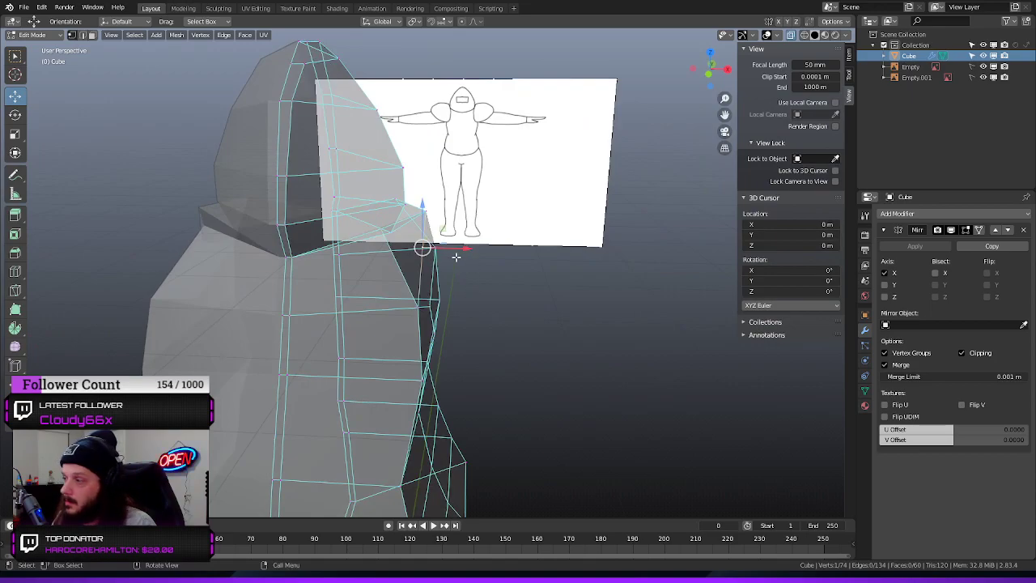
drag(466, 249, 518, 251)
drag(467, 206, 469, 196)
In front view, lower the opening's protruding vertex slightly and move the shoulder vertex beside the neck inward along X to the head outline
middle_drag(532, 300, 417, 292)
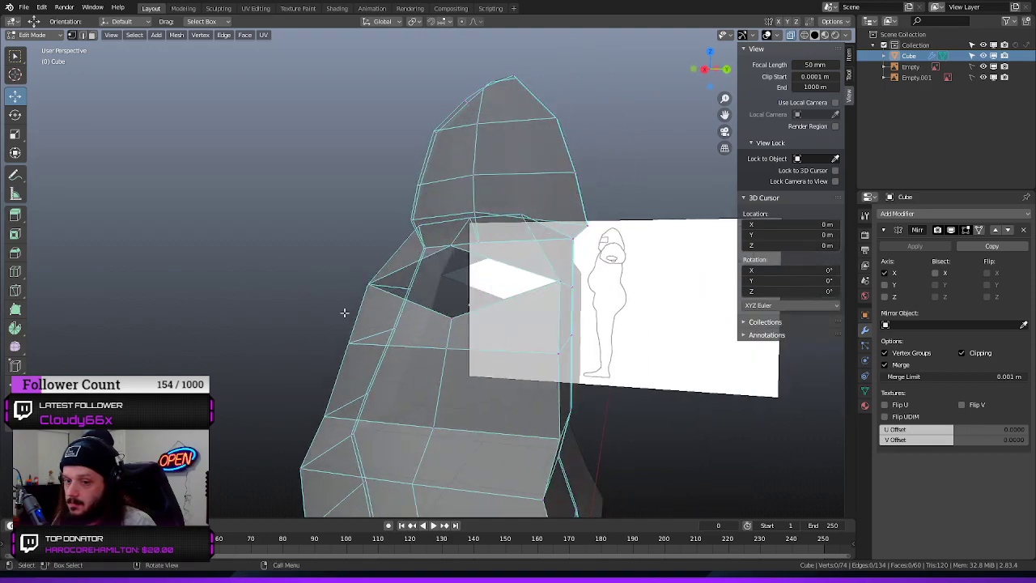
middle_drag(273, 308, 590, 319)
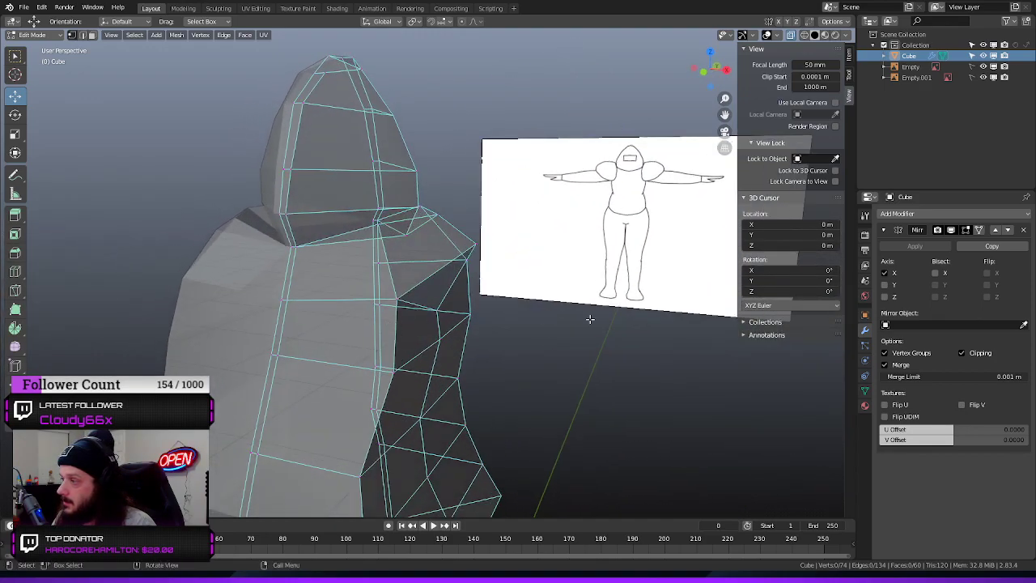
key(KP_1)
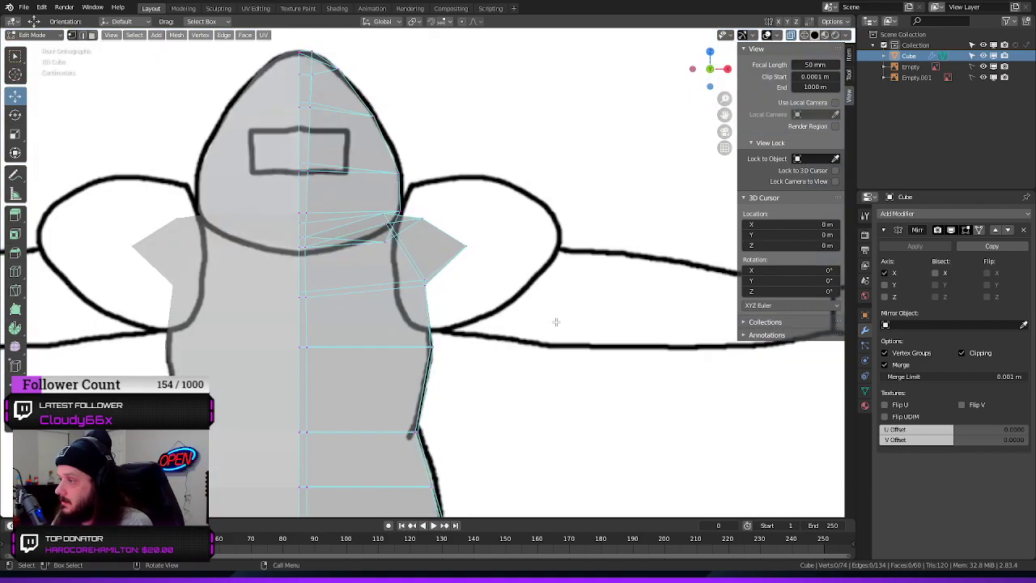
key(g)
key(z)
click(462, 202)
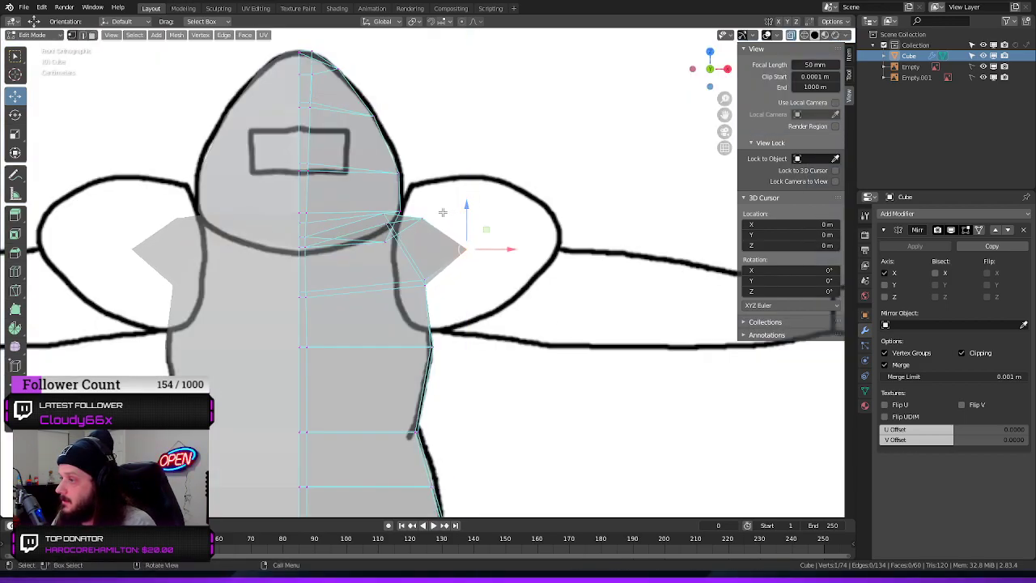
drag(462, 218, 452, 220)
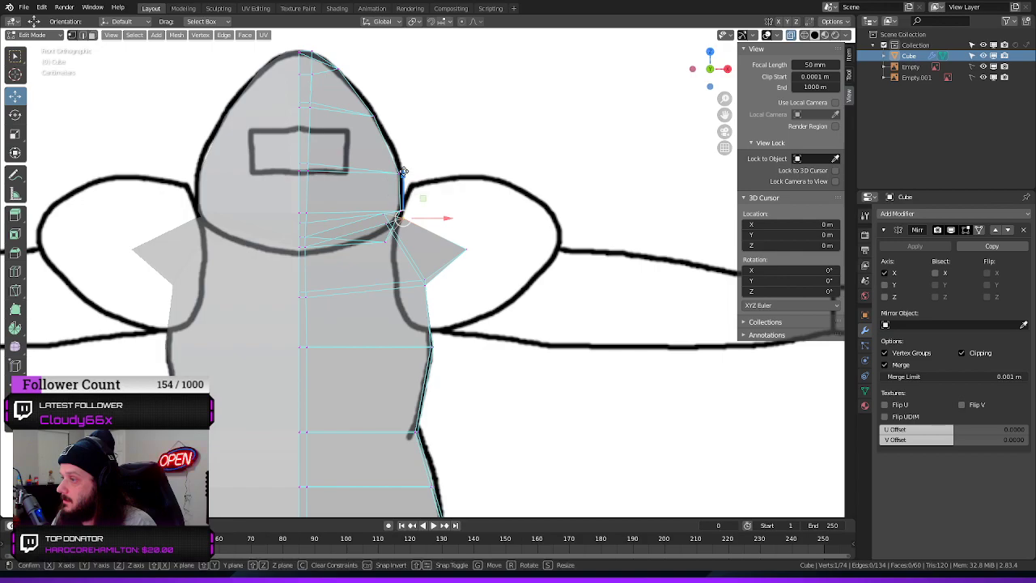
click(508, 204)
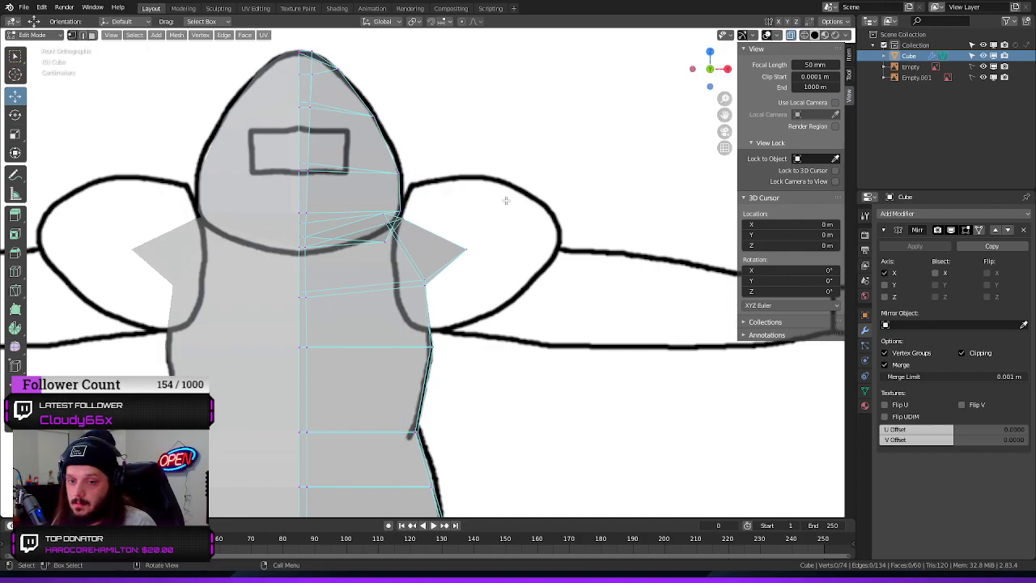
Select the two side faces directly above the arm opening in face mode
middle_drag(505, 200, 477, 181)
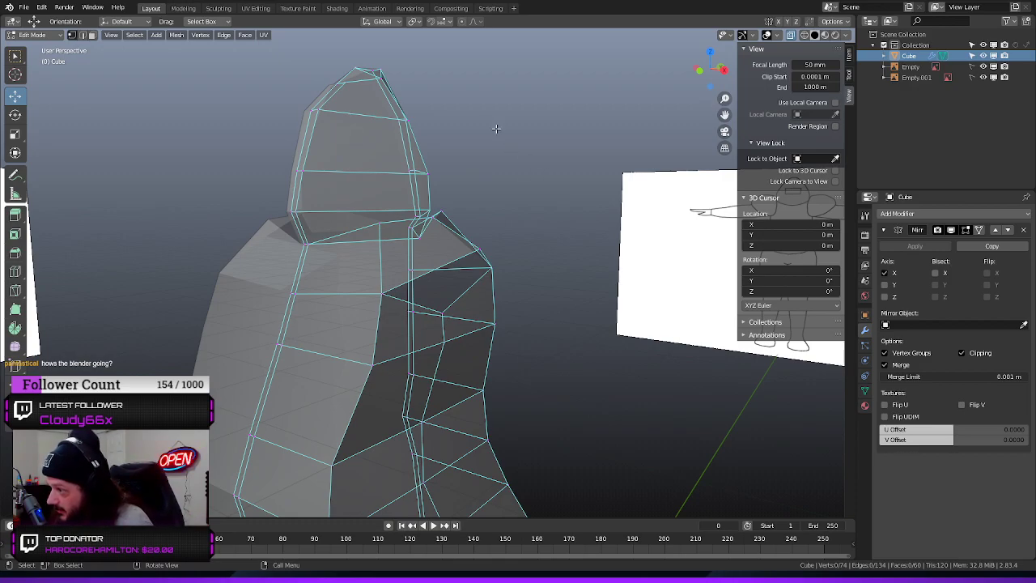
middle_drag(496, 129, 497, 212)
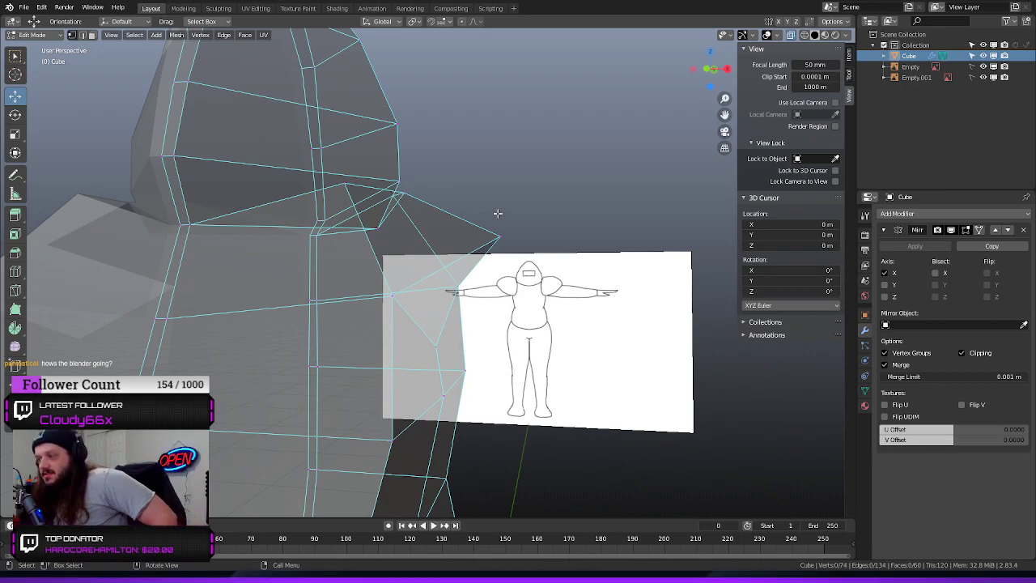
middle_drag(486, 168, 597, 331)
middle_drag(580, 273, 632, 262)
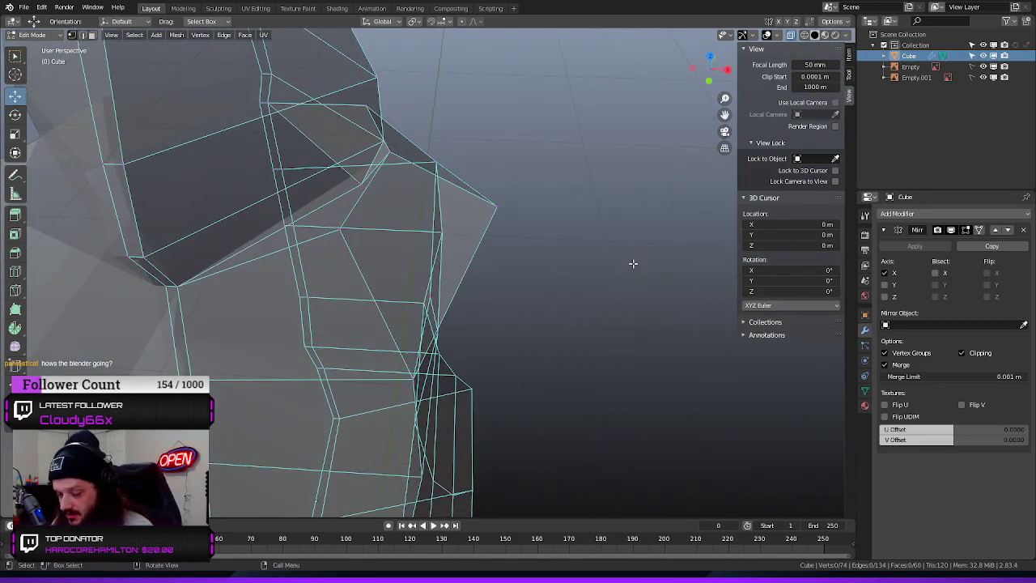
middle_drag(624, 192, 441, 206)
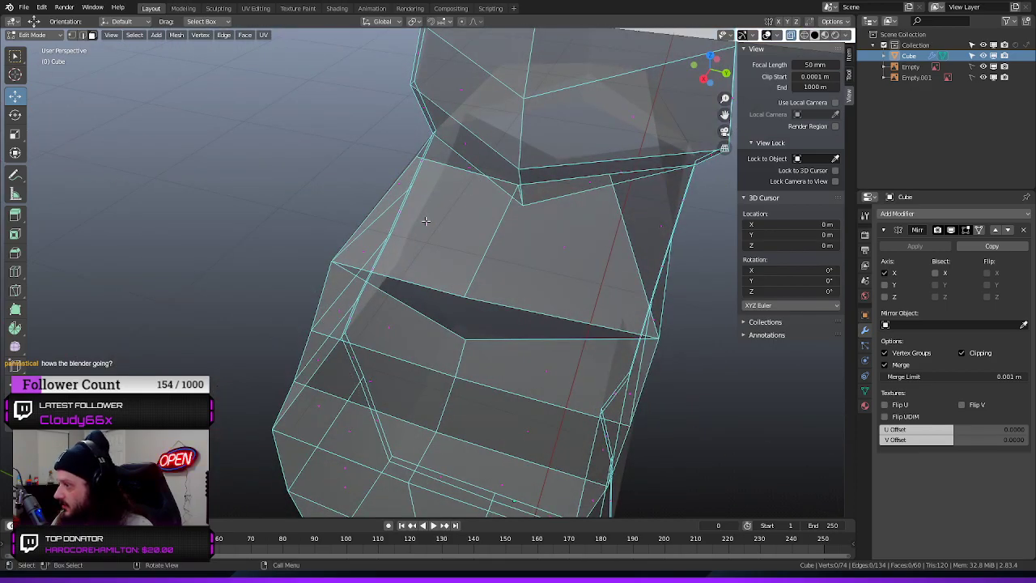
click(426, 220)
shift+click(562, 246)
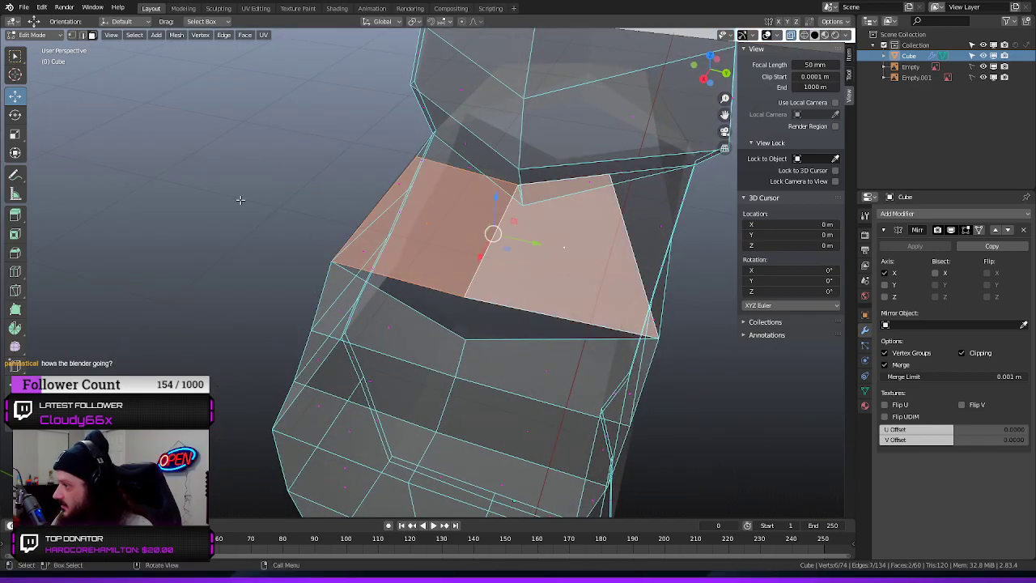
middle_drag(240, 199, 382, 195)
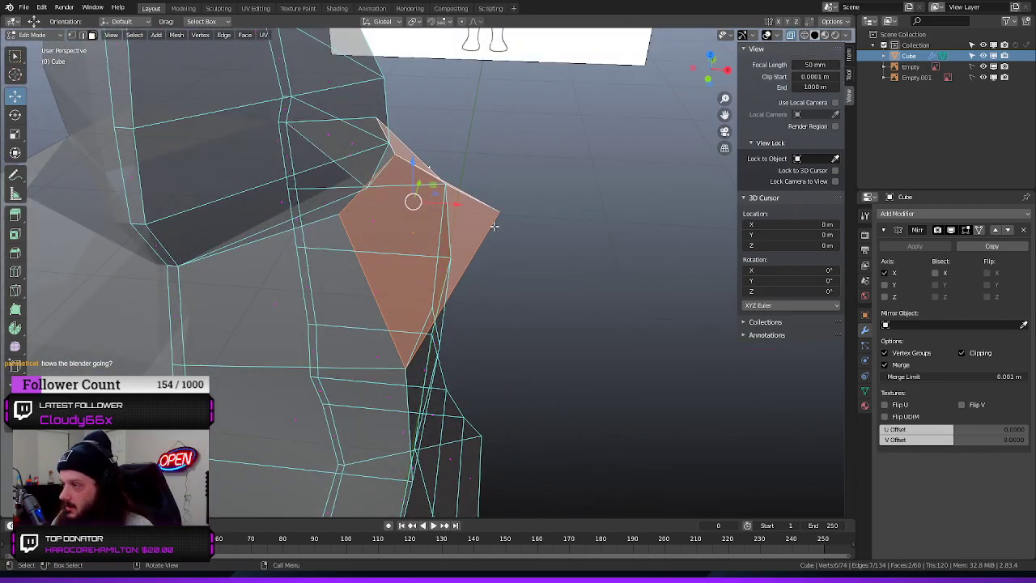
Try to extrude the two selected faces along their normals, and undo the extrusion
key(e)
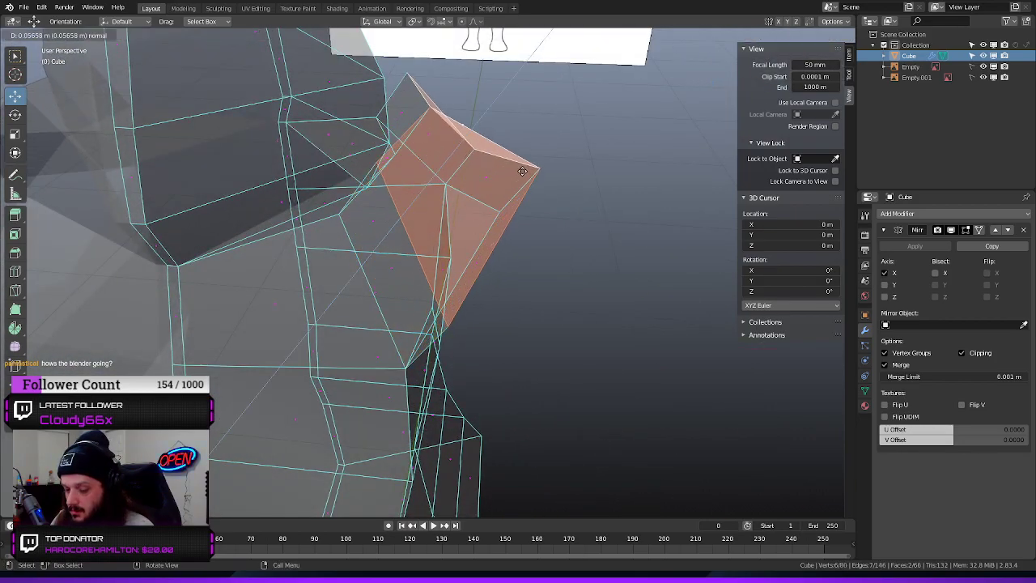
click(522, 171)
mouse_move(582, 242)
middle_down()
mouse_move(541, 228)
mouse_move(567, 231)
middle_up()
key(ctrl+z)
Extrude the two faces in front view, then move them outward along X and down along Z into the shoulder outline
key(KP_3)
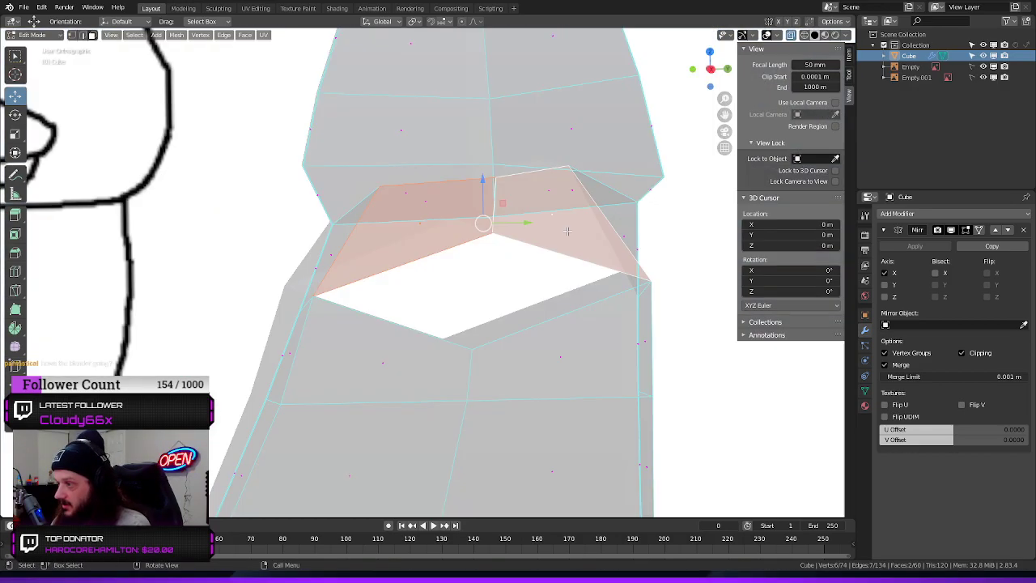
key(KP_1)
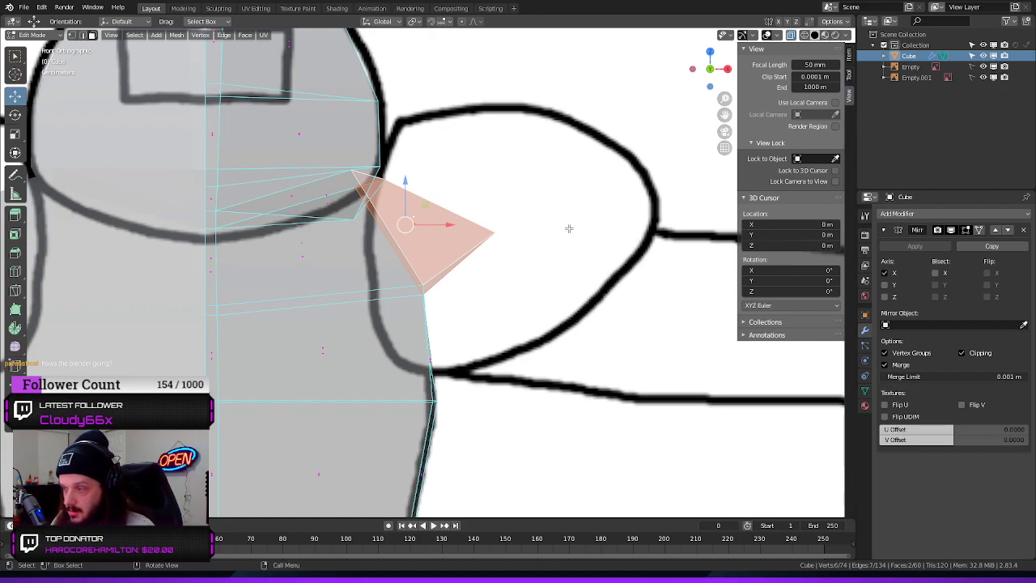
key(e)
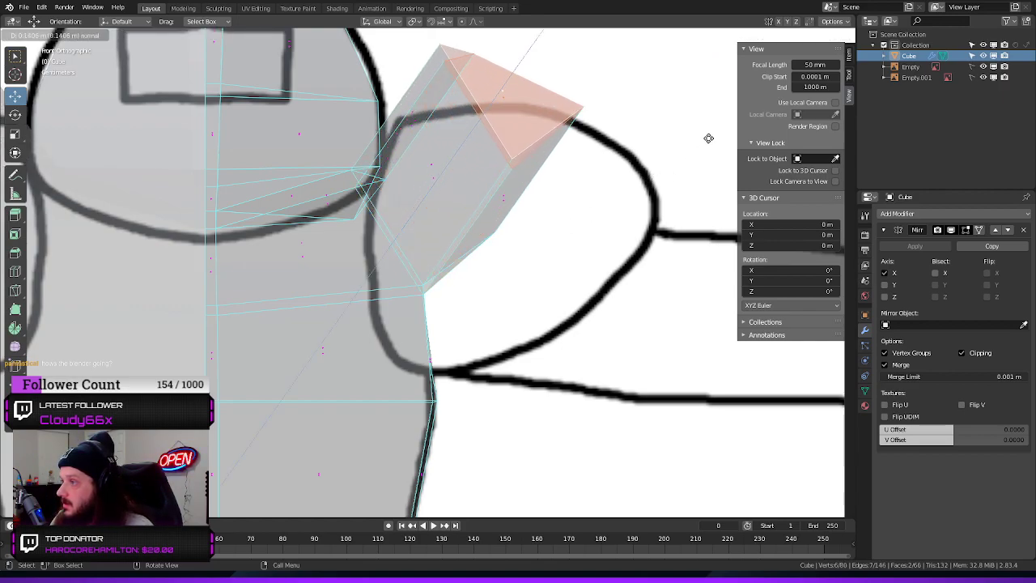
click(686, 167)
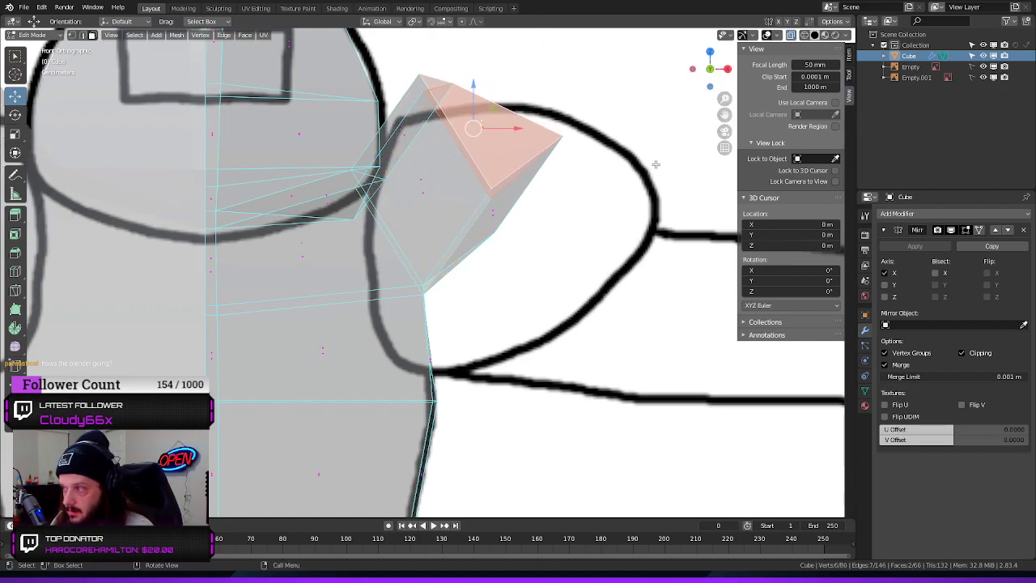
drag(517, 127, 615, 134)
drag(568, 91, 565, 118)
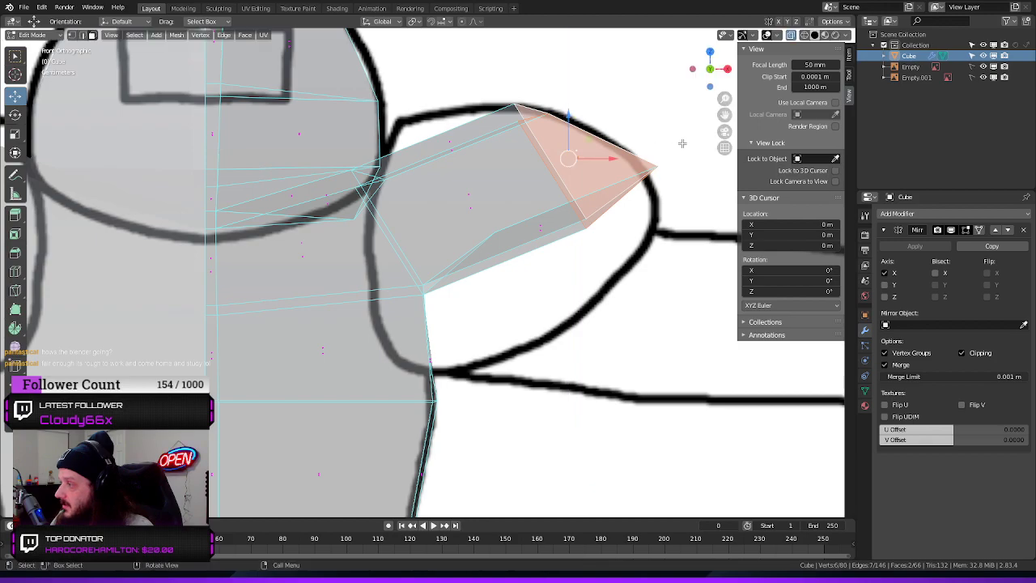
Move the upper outer vertices of the extruded shoulder along X onto the front reference outline
click(677, 151)
click(654, 167)
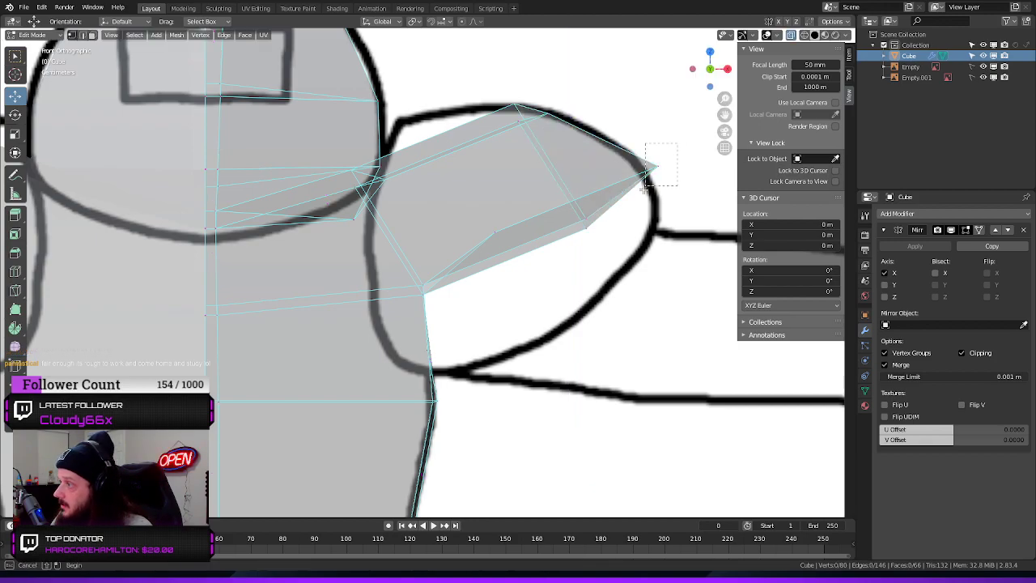
key(g)
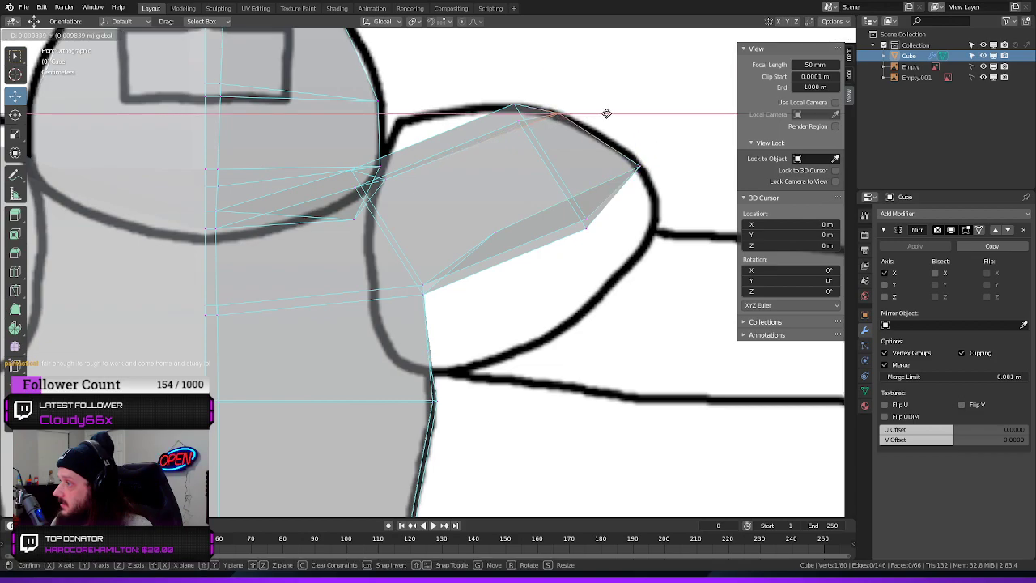
click(605, 114)
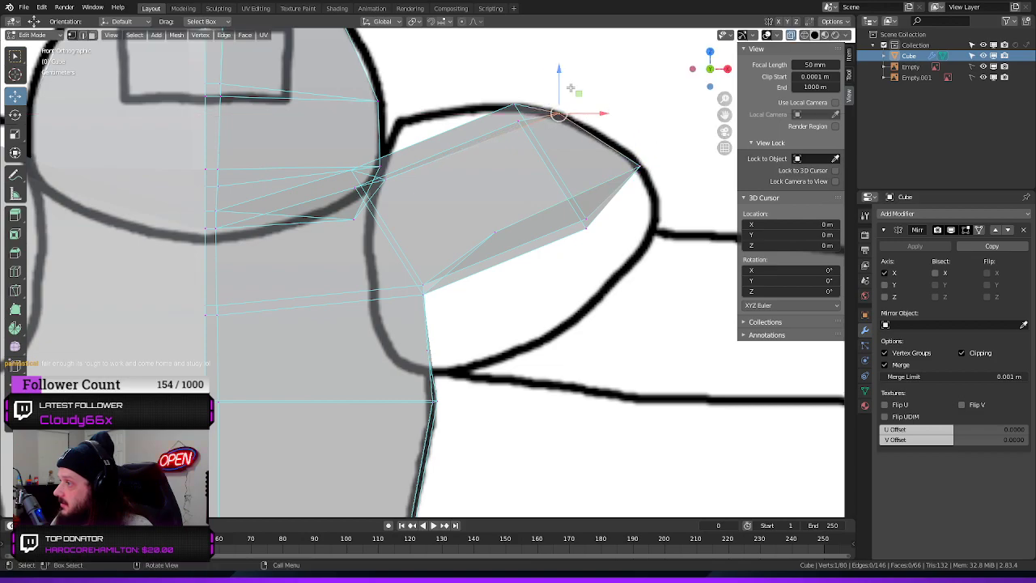
Add a loop cut around the extruded shoulder and slide it toward the torso
key(ctrl+r)
click(458, 153)
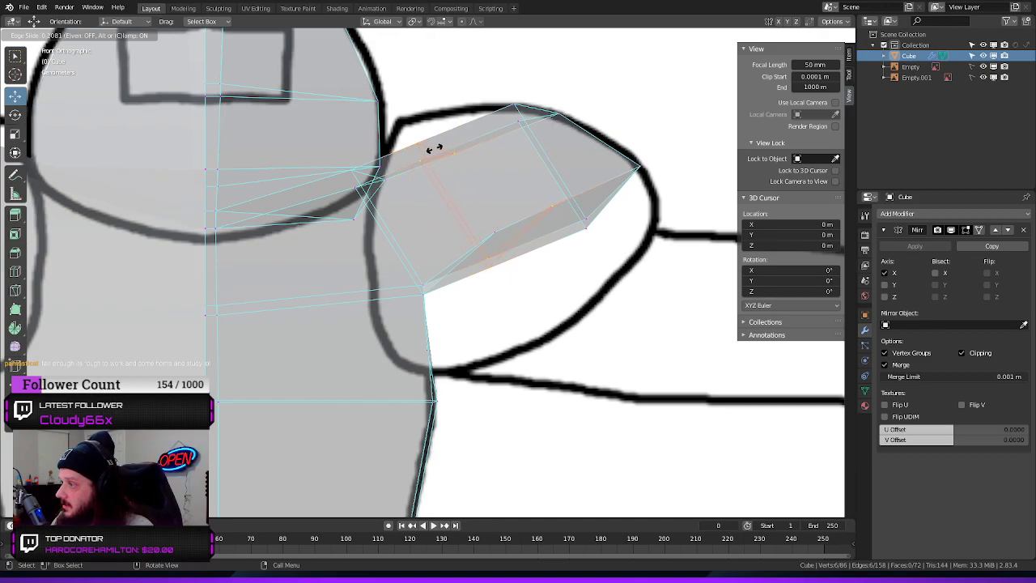
click(434, 148)
click(571, 267)
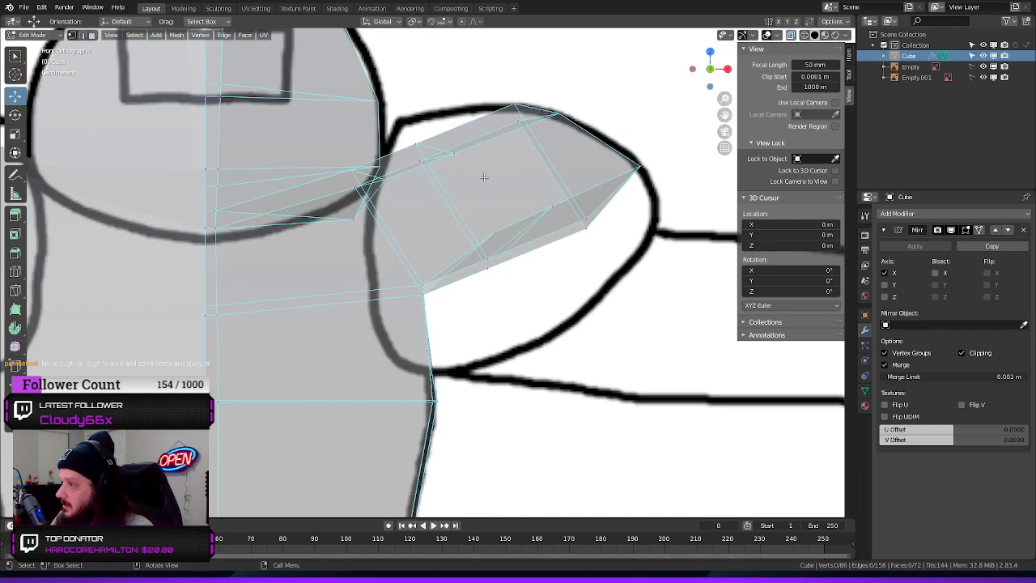
Move the upper vertices of the new shoulder loop up and inward to the reference outline's inner corner
drag(466, 135, 411, 172)
drag(431, 109, 464, 126)
drag(422, 83, 421, 87)
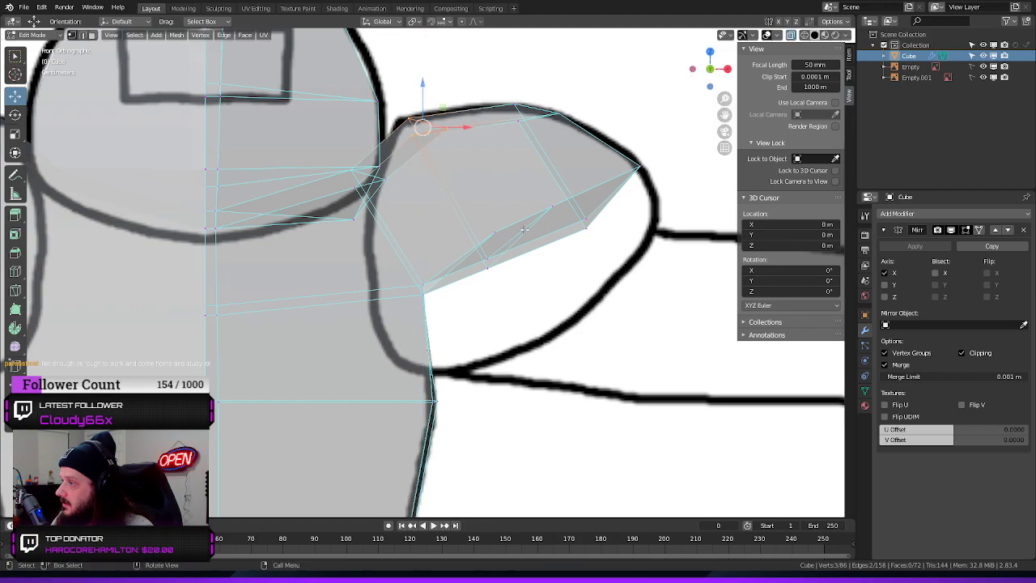
Move the shoulder's lower end vertices outward along X to the outline, and lower the loop's bottom vertices along Z to the reference
click(586, 225)
drag(636, 227, 699, 227)
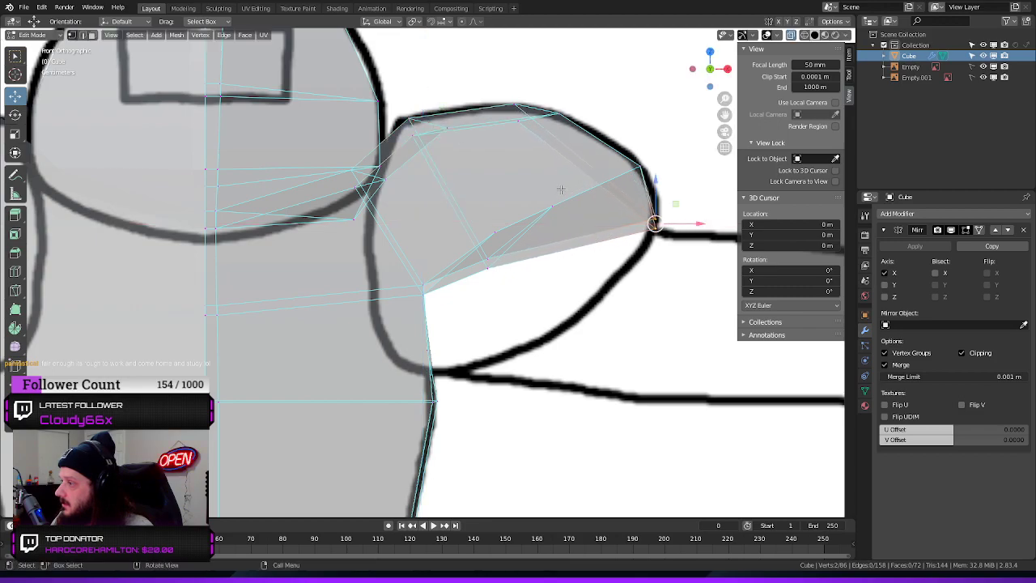
click(490, 284)
drag(487, 220, 512, 321)
Lower the armpit vertices along Z and move them inward along X to the base of the shoulder outline
click(387, 320)
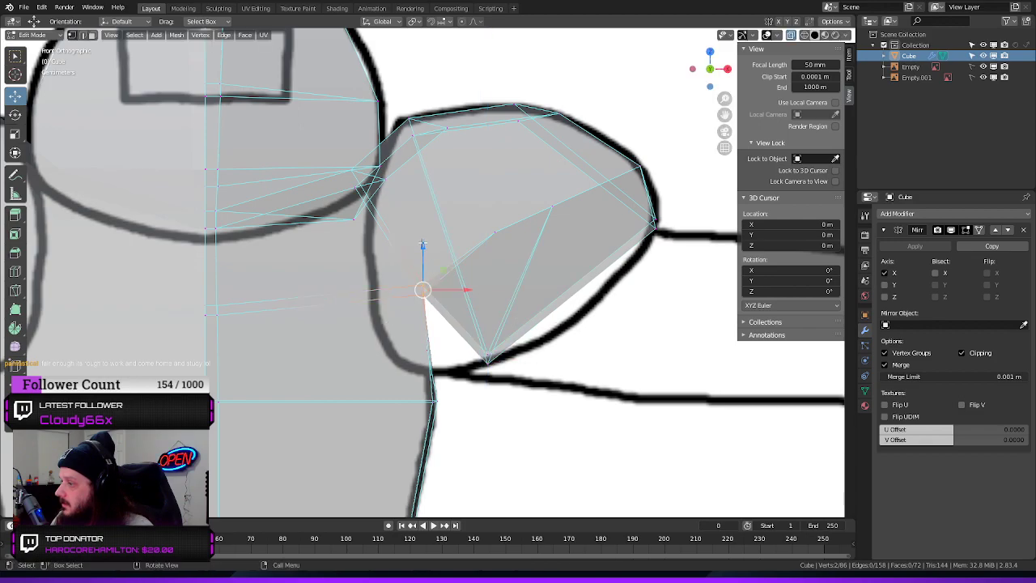
drag(422, 242, 424, 325)
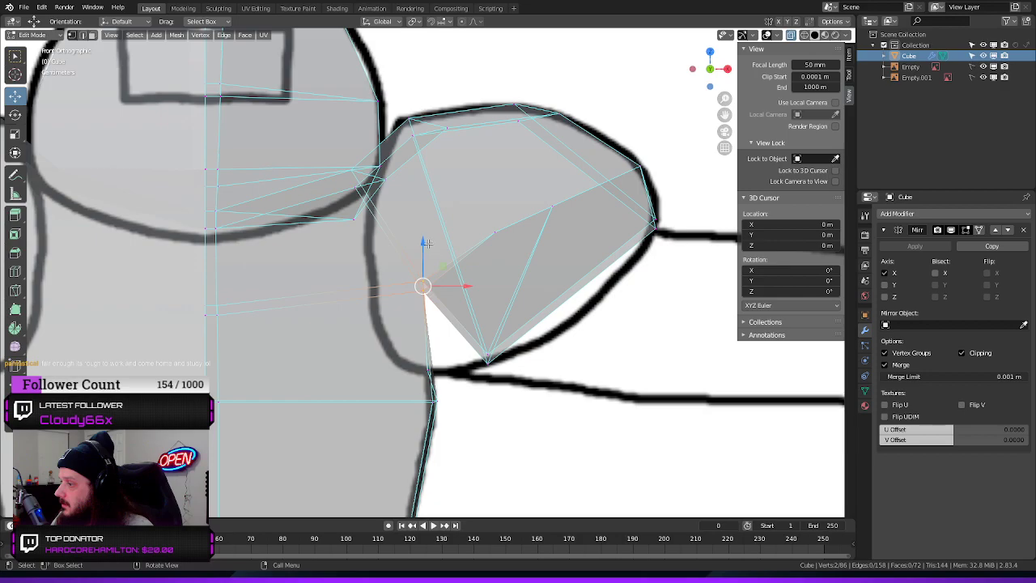
drag(426, 243, 421, 317)
drag(469, 364, 441, 363)
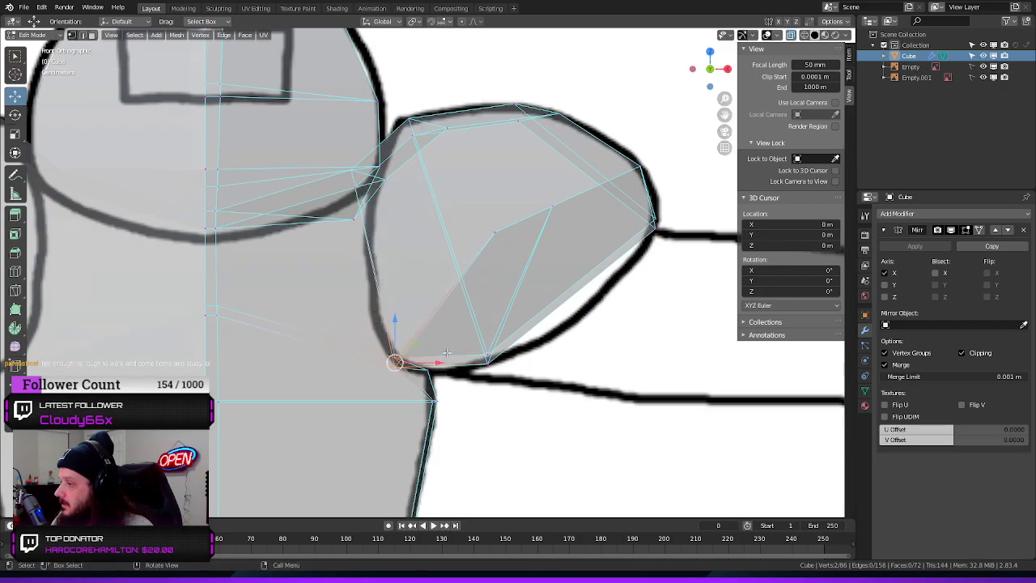
Raise the armpit vertices slightly along Z, and move the shoulder's lower vertices inward along X and down to the outline
drag(394, 320, 396, 320)
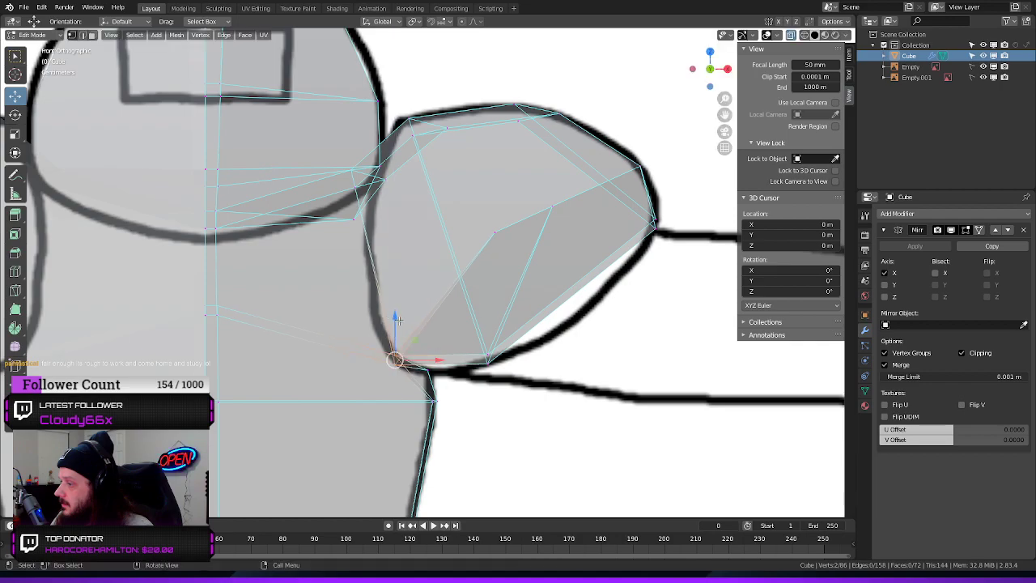
click(443, 370)
click(427, 369)
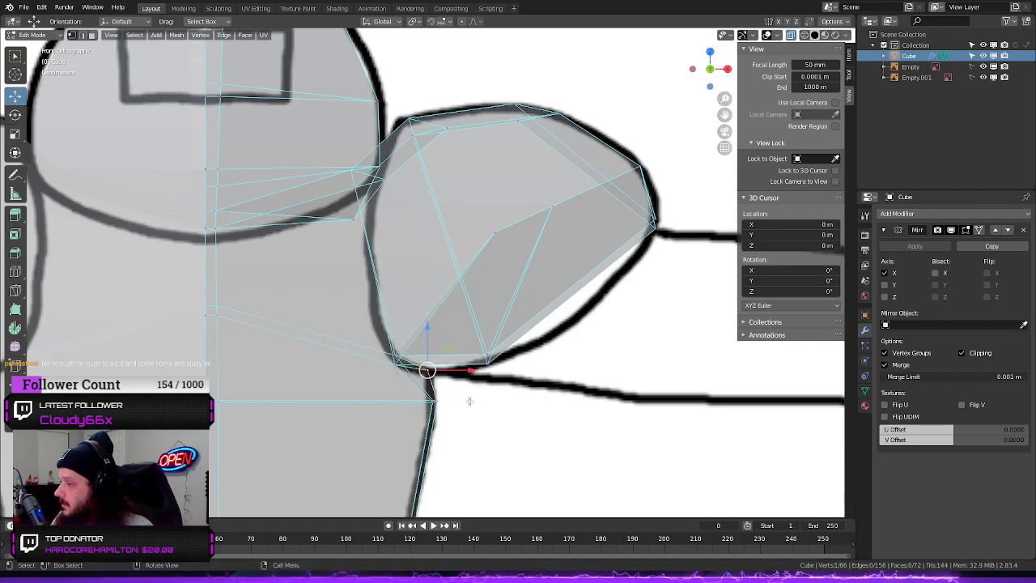
drag(424, 325, 508, 353)
key(x)
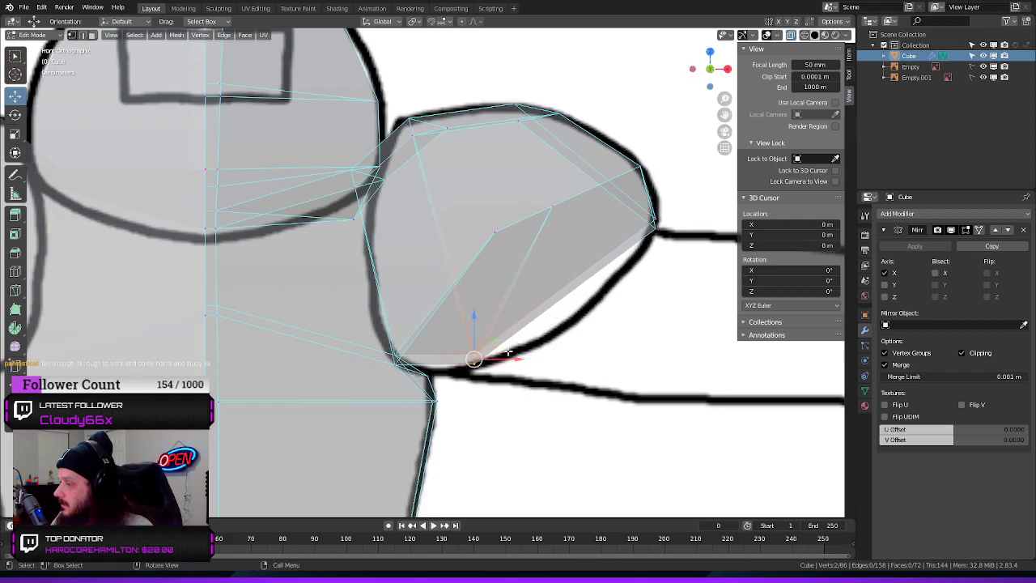
drag(473, 314, 474, 325)
click(588, 364)
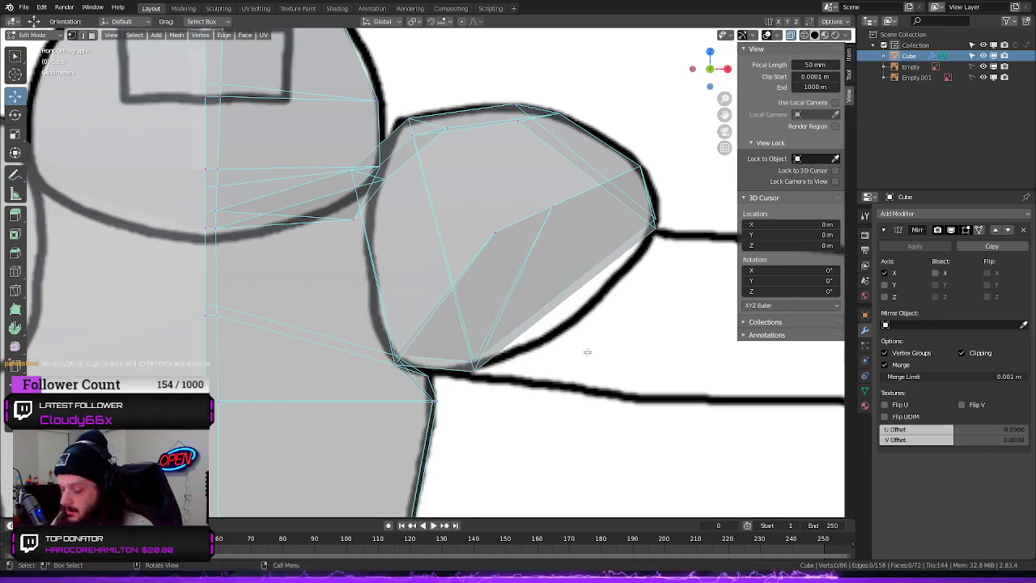
Add a loop cut across the outer half of the shoulder and lower its bottom vertices along Z to the reference outline
key(ctrl+r)
click(569, 274)
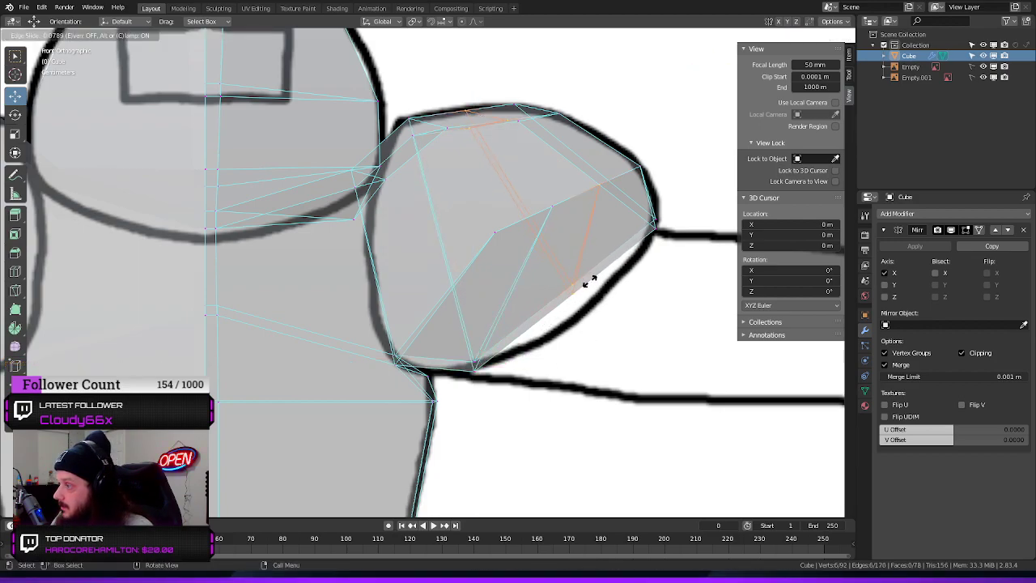
drag(591, 279, 570, 284)
click(574, 278)
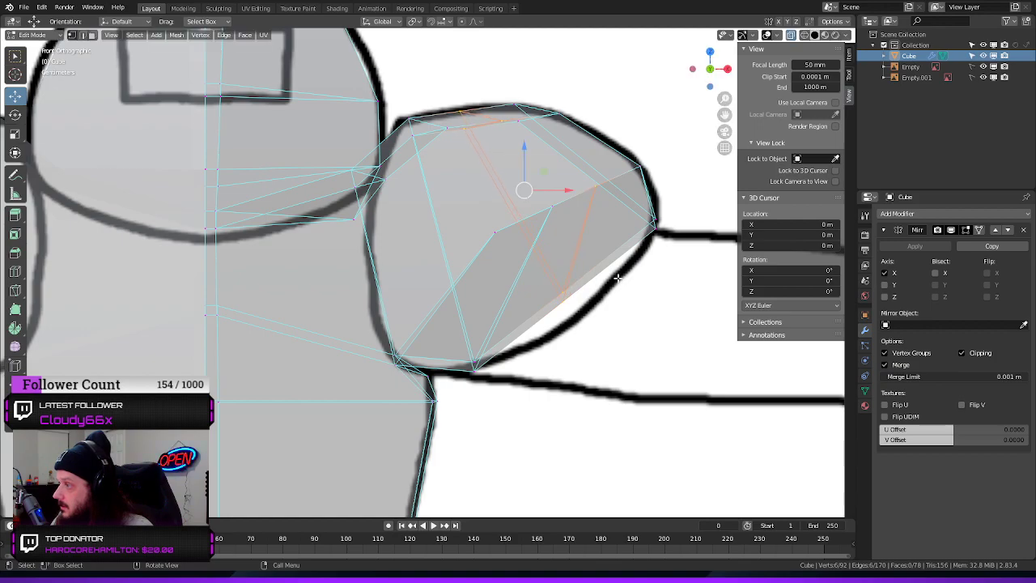
key(g)
key(z)
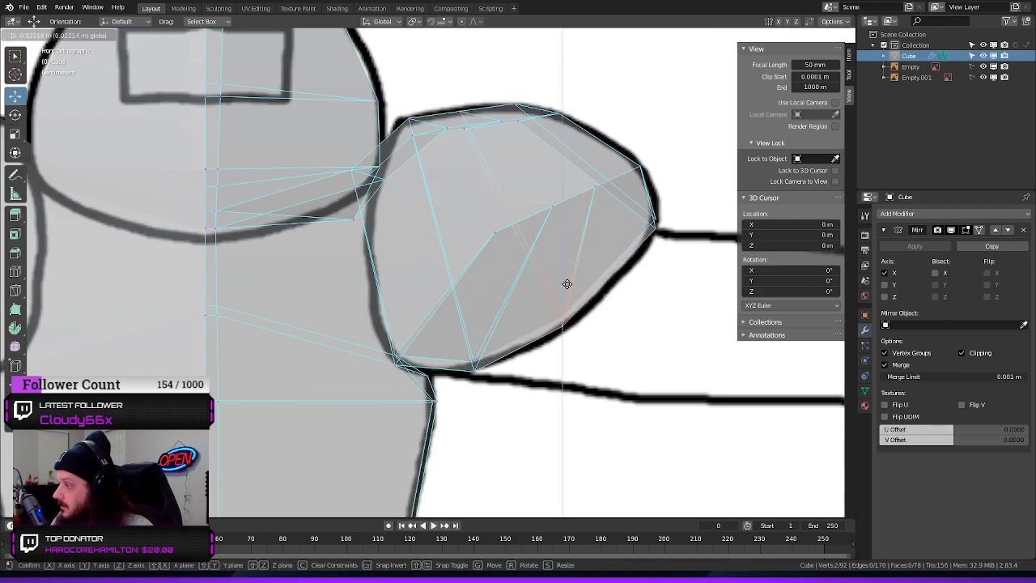
click(567, 282)
drag(609, 322, 612, 325)
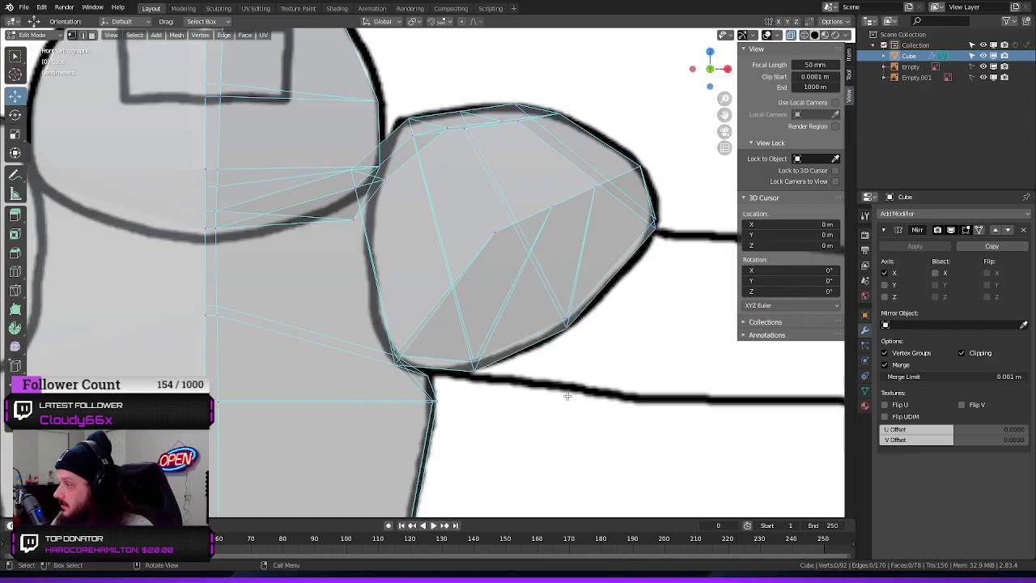
In the right side view, move the shoulder's upper rear vertices back along Y and down to the reference outline
middle_drag(568, 397, 578, 357)
middle_drag(500, 379, 510, 372)
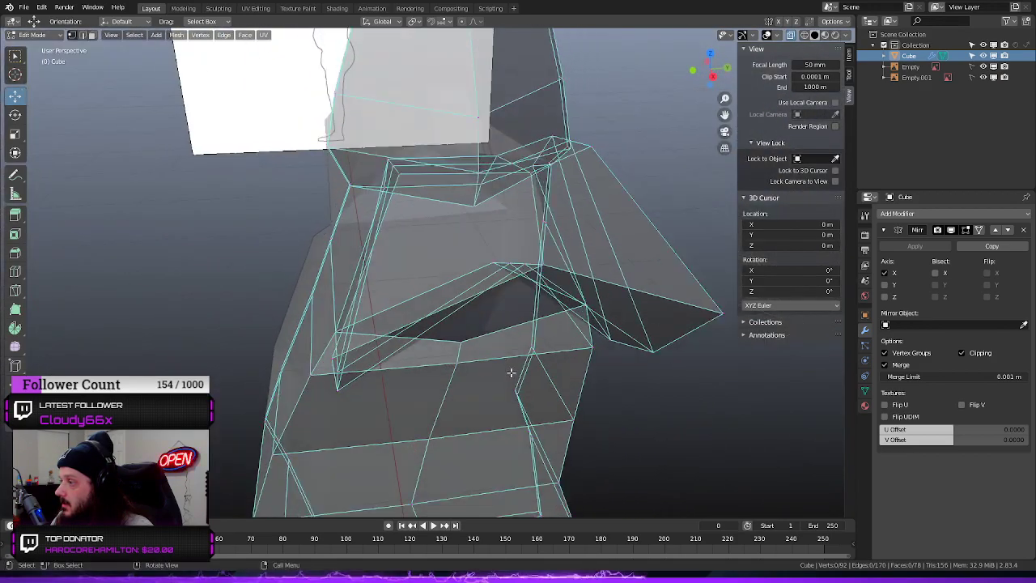
scroll(604, 324, down, 2)
middle_drag(718, 271, 642, 251)
mouse_move(263, 281)
middle_down()
mouse_move(255, 268)
mouse_move(270, 266)
middle_up()
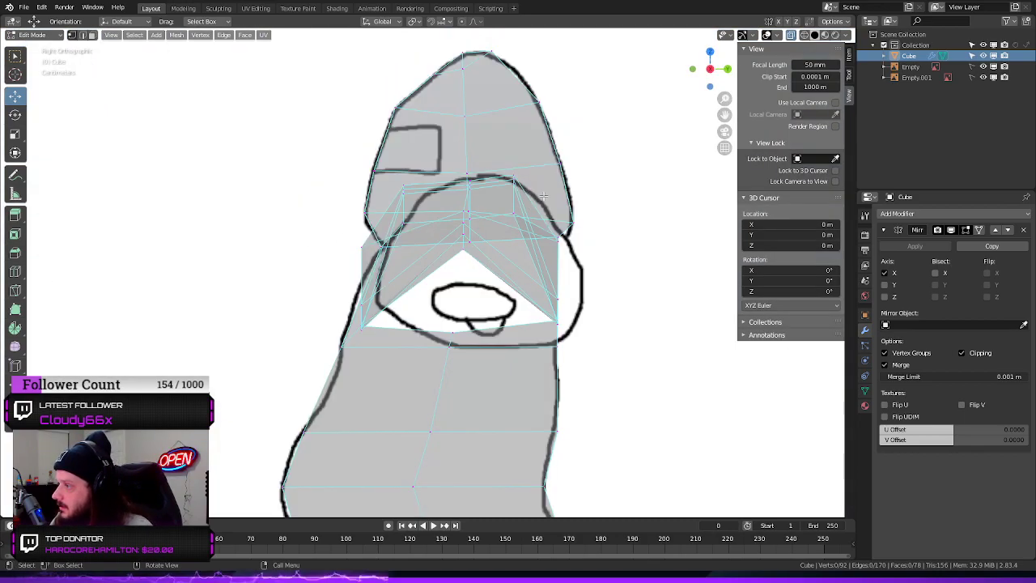
drag(529, 173, 503, 189)
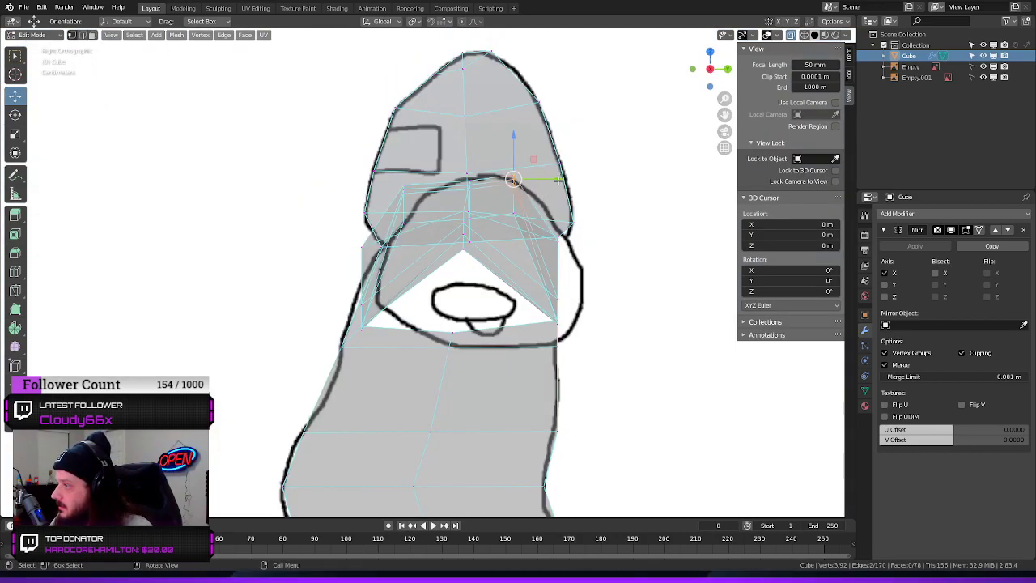
key(g)
key(y)
click(571, 183)
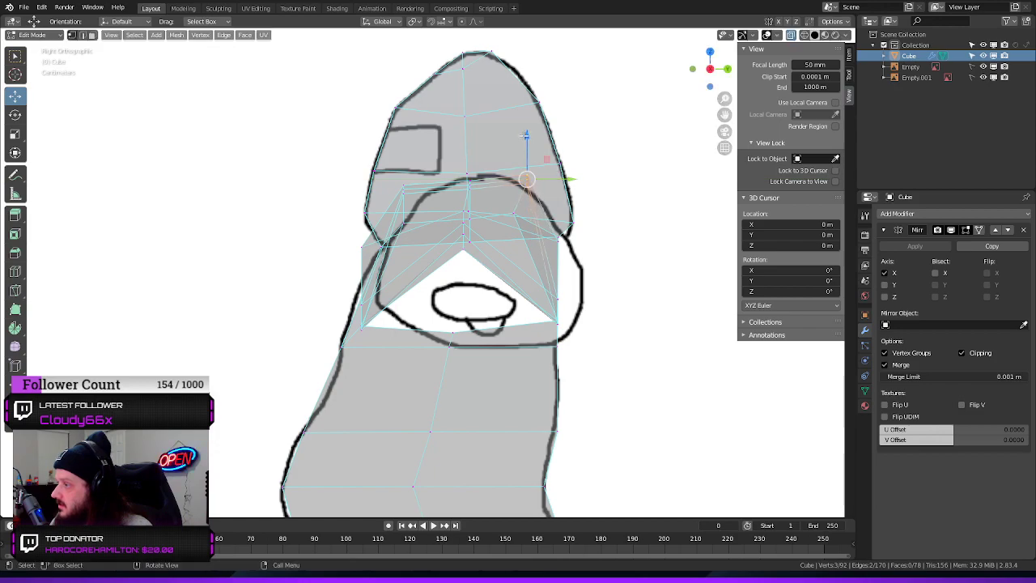
key(g)
click(525, 148)
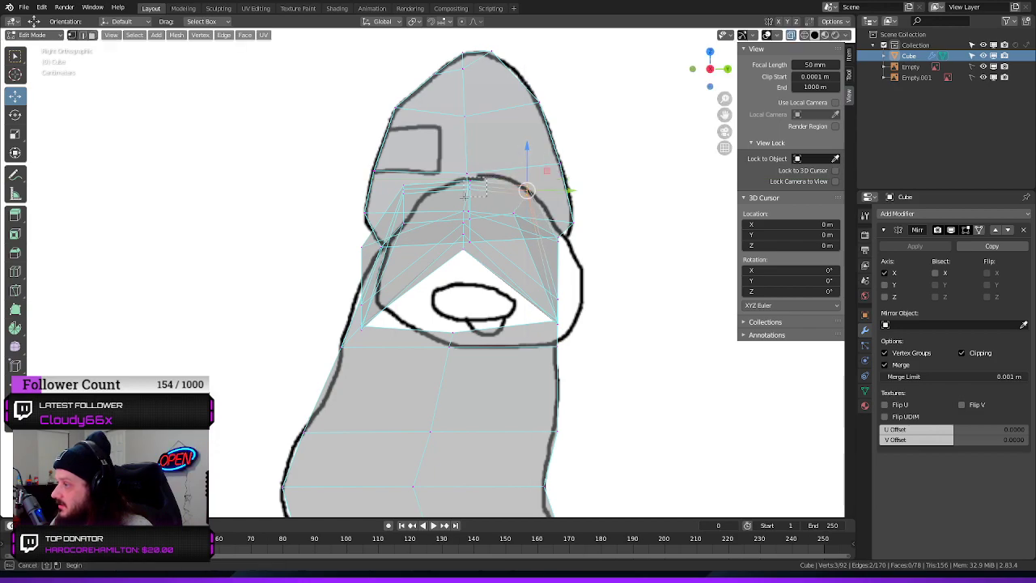
Shift the shoulder's top-centre vertices back along Y, and move the upper front vertices back along Y onto the outline
click(482, 175)
drag(468, 141, 468, 139)
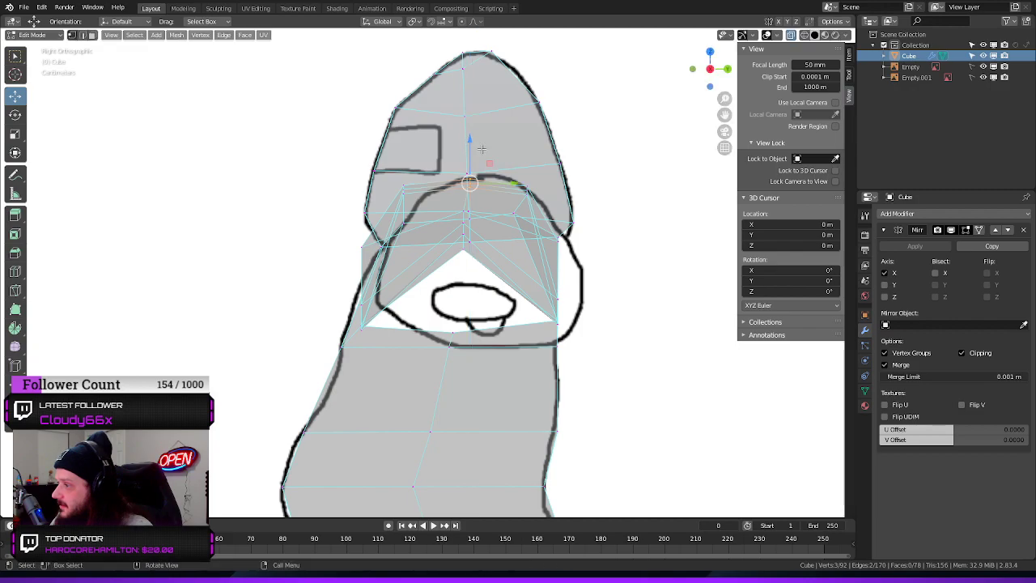
drag(515, 187, 520, 185)
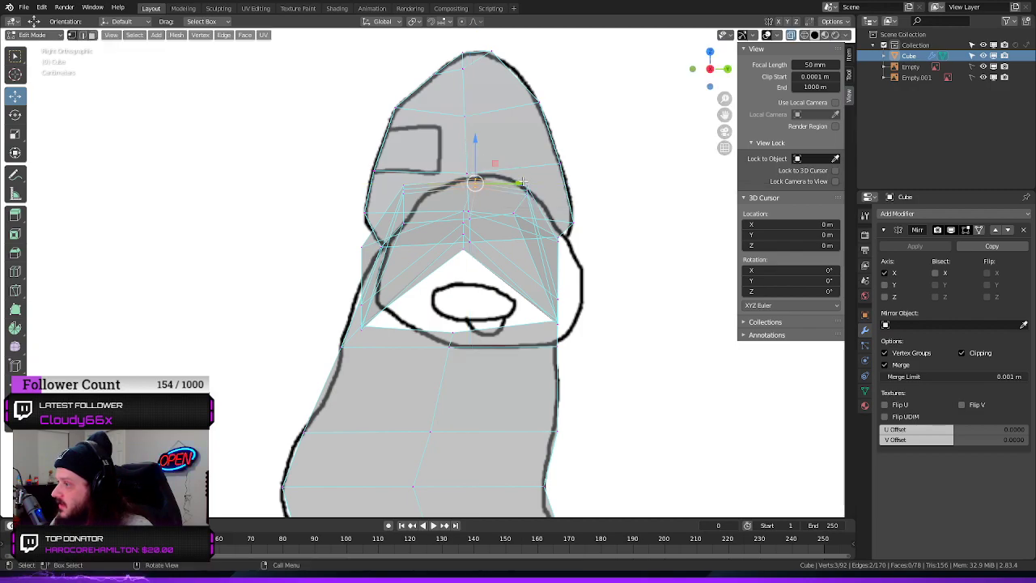
click(472, 142)
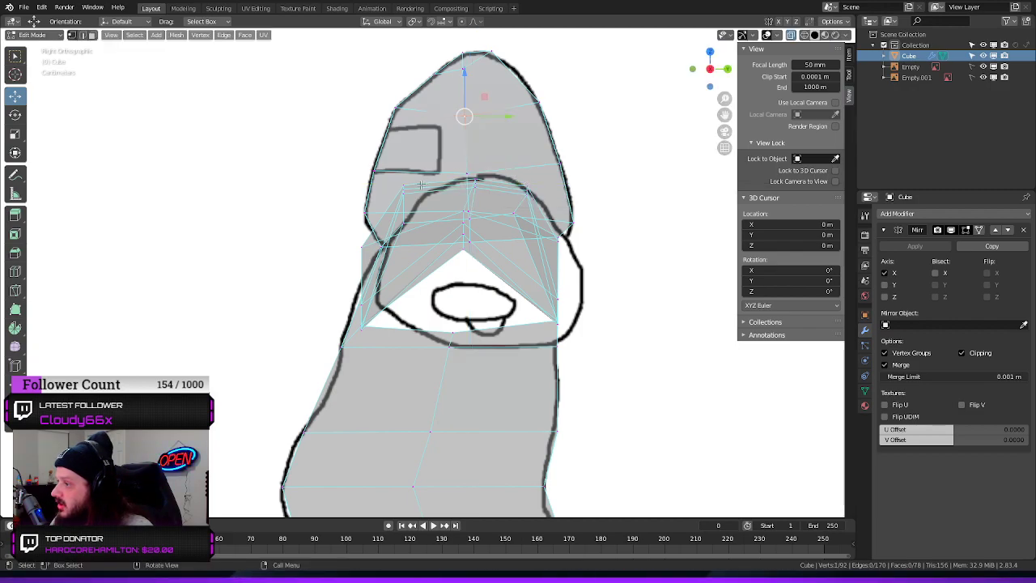
drag(421, 183, 481, 190)
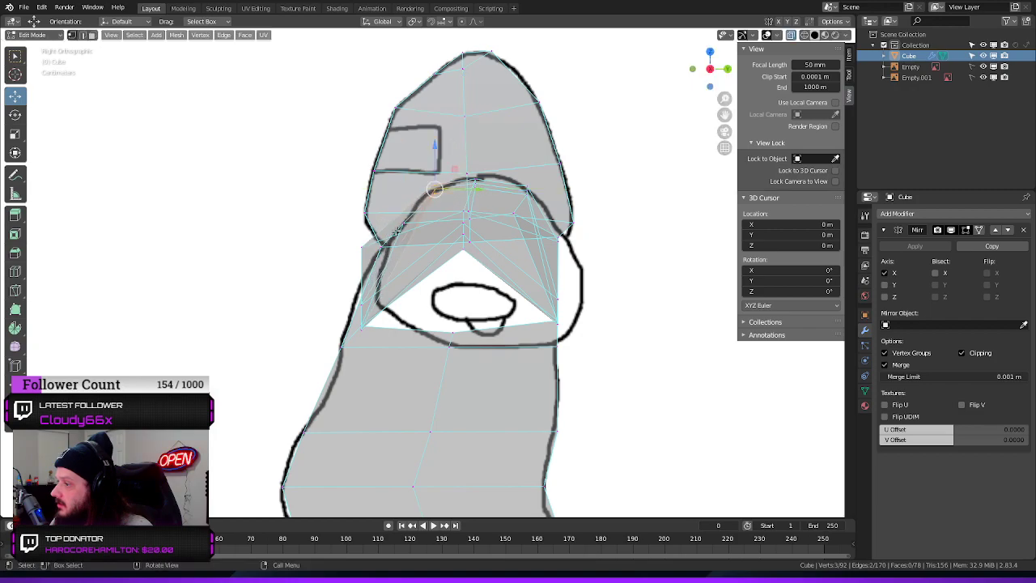
Move the shoulder's front vertices back along Y to the side outline and adjust the lower front corner's height
click(357, 256)
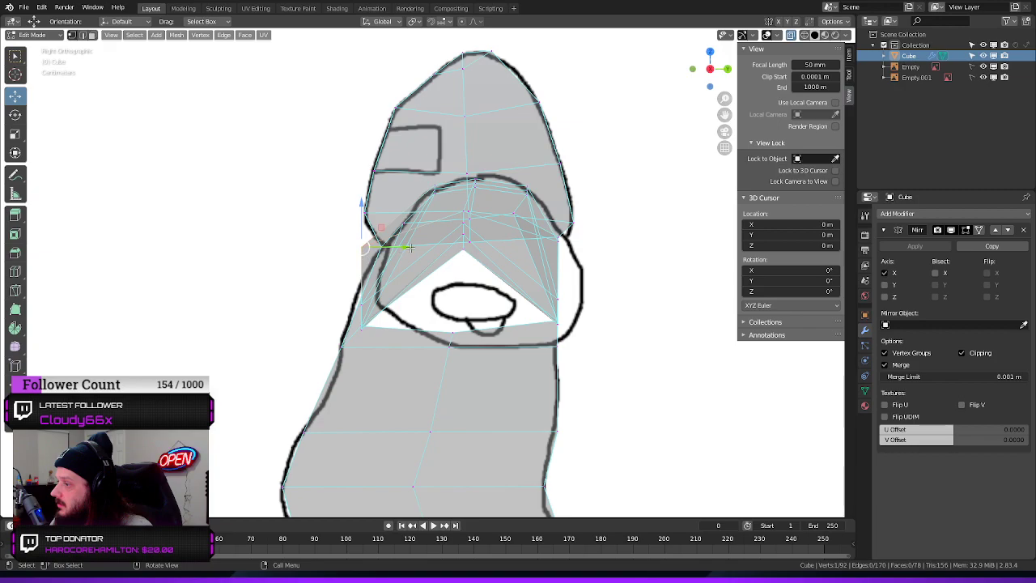
drag(411, 248, 431, 246)
drag(322, 292, 456, 327)
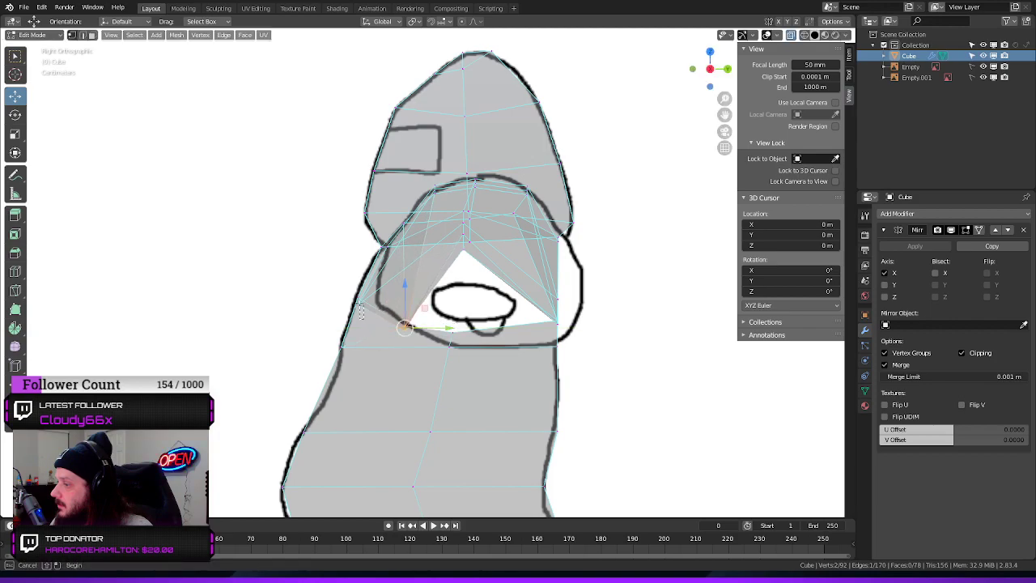
click(359, 305)
drag(400, 303, 420, 301)
drag(373, 257, 374, 256)
click(393, 340)
drag(405, 288, 406, 285)
Lower the torso vertex beneath the armpit, and move the shoulder's underside vertices down to the bottom of the side outline
click(450, 336)
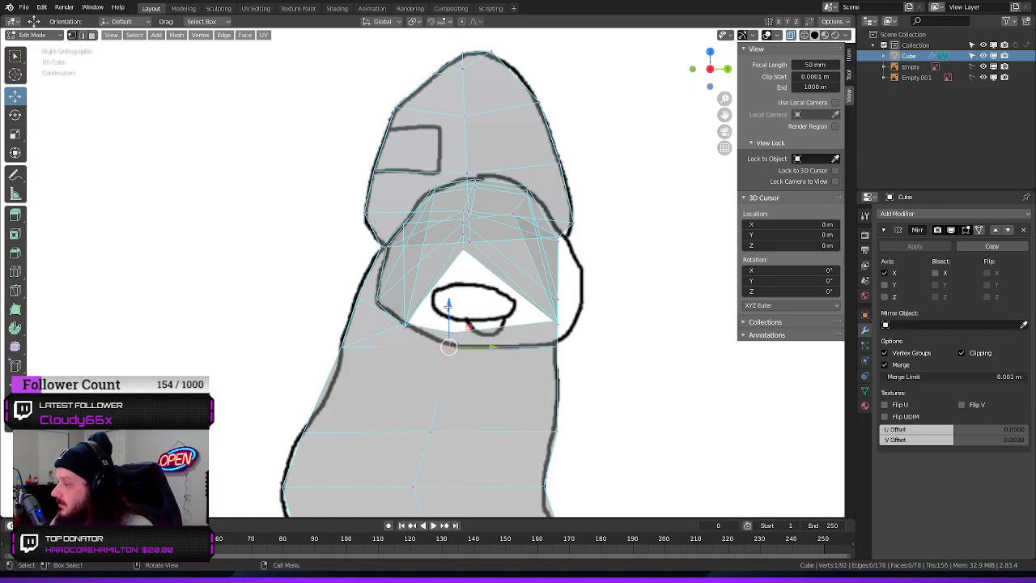
drag(449, 306, 448, 338)
click(454, 332)
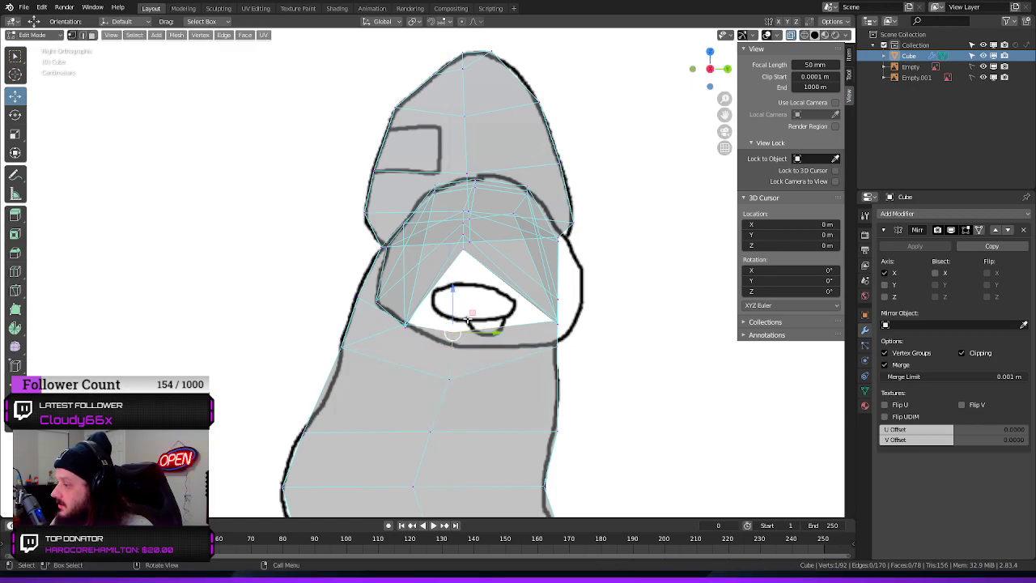
drag(452, 289, 454, 308)
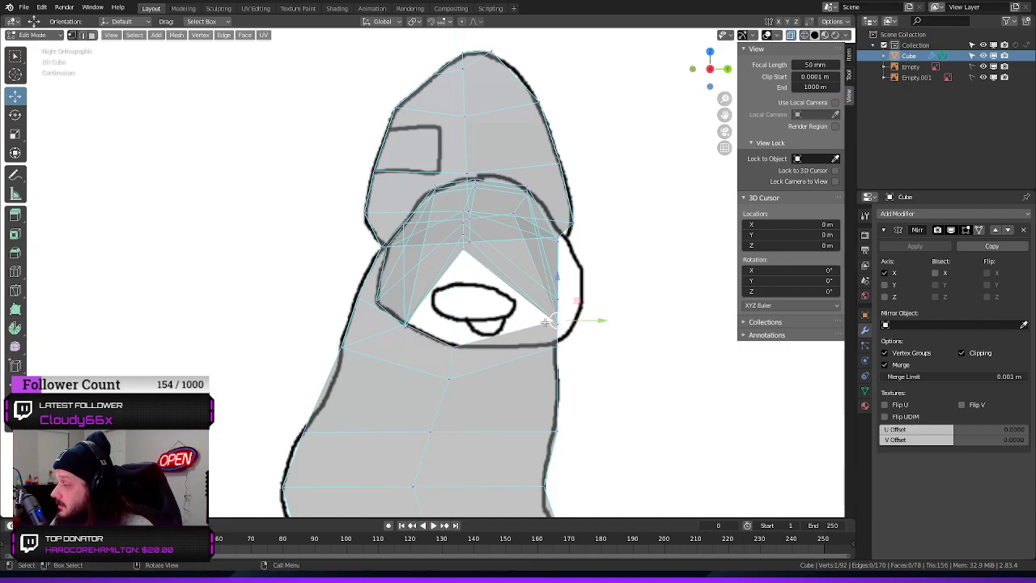
drag(557, 276, 570, 344)
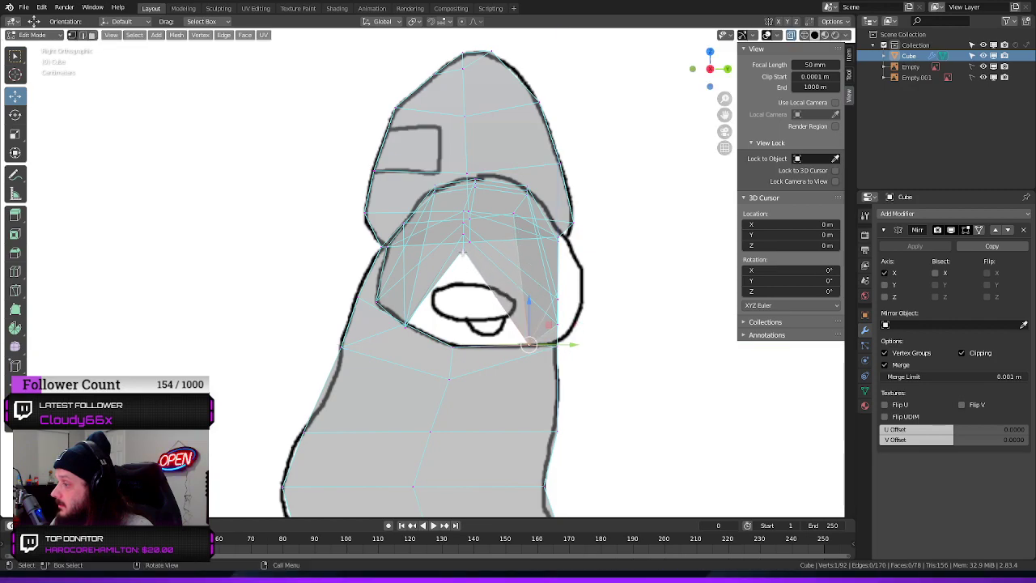
drag(463, 206, 461, 305)
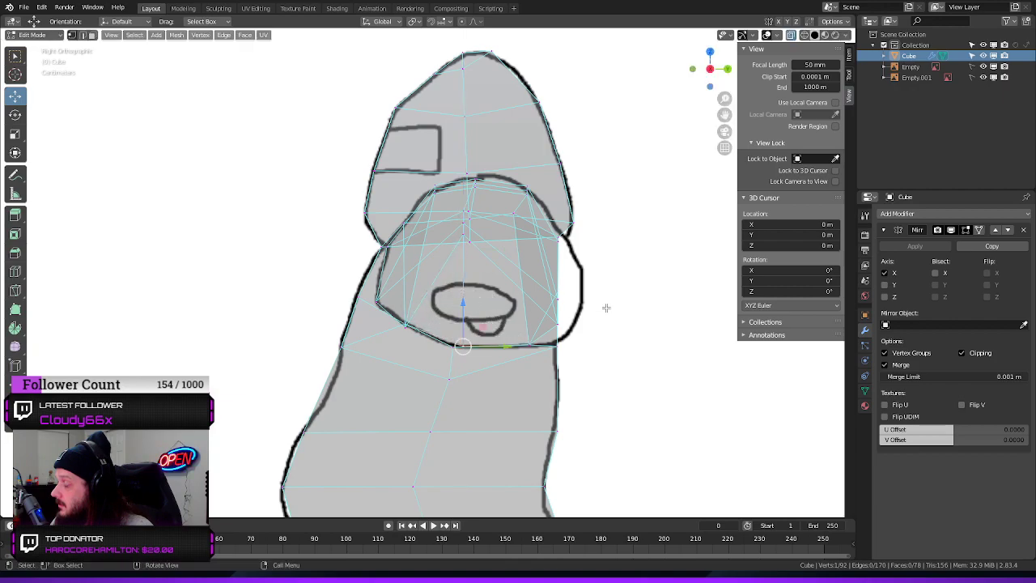
Move the shoulder's rear vertices back along Y to the side outline and adjust the lower rear corner's height
click(579, 293)
drag(599, 295, 628, 293)
click(559, 237)
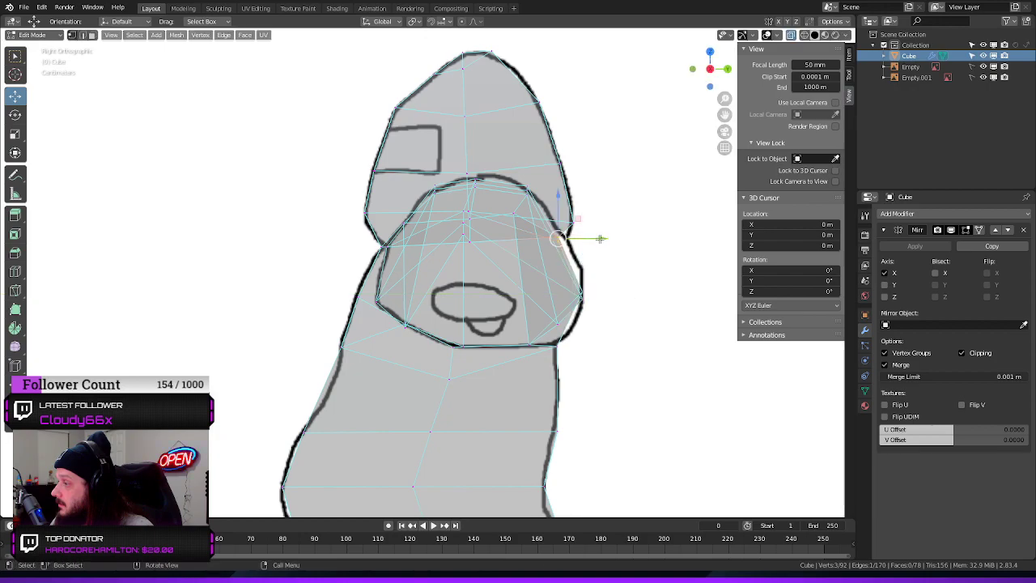
drag(600, 239, 612, 239)
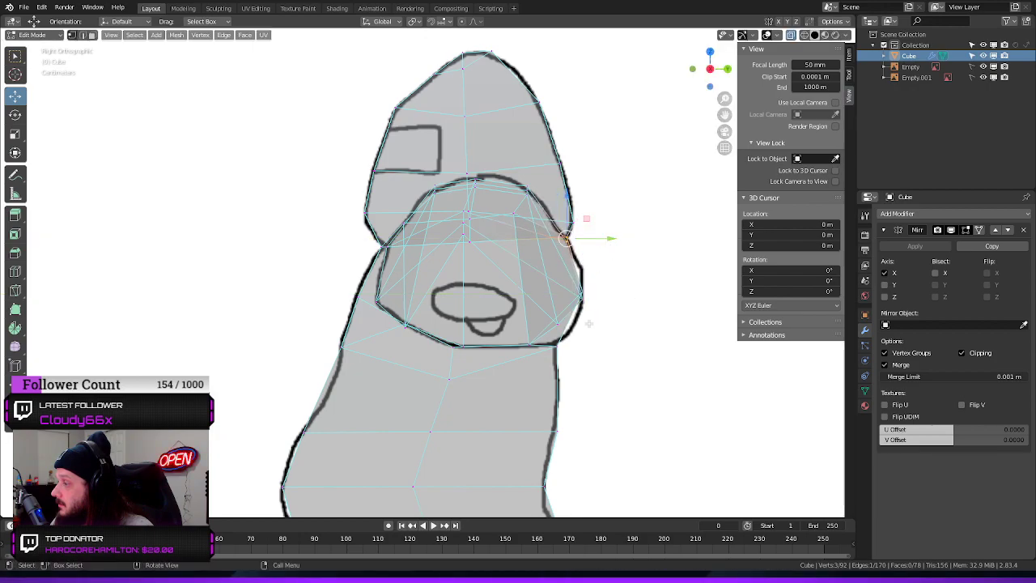
click(559, 324)
drag(604, 324, 617, 323)
drag(573, 283, 569, 287)
Lower the two inner front vertices of the shoulder's underside along Z and move them outward
middle_drag(640, 241, 606, 370)
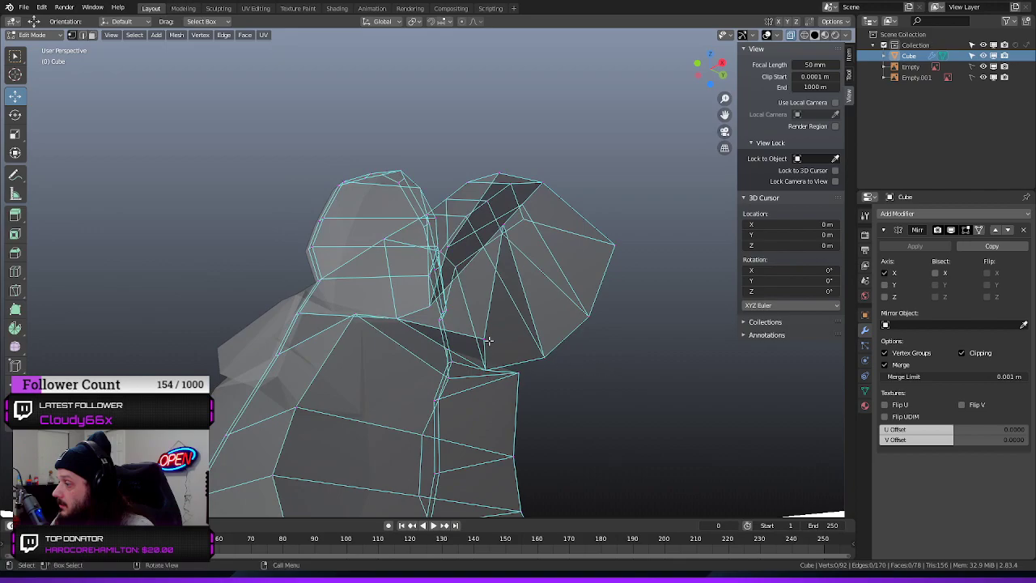
middle_drag(482, 303, 509, 278)
drag(480, 261, 479, 249)
middle_drag(546, 238, 556, 174)
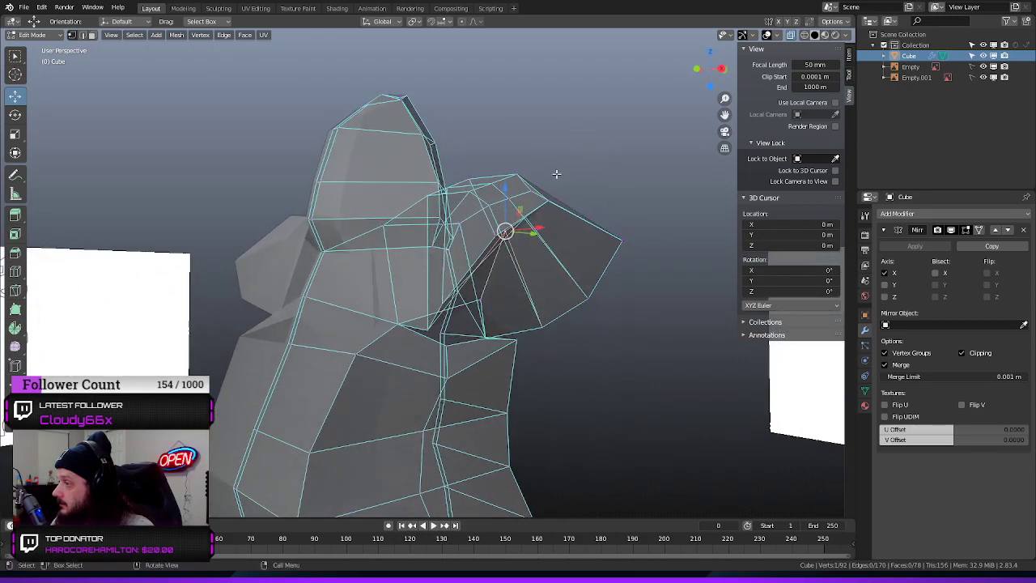
drag(504, 187, 505, 212)
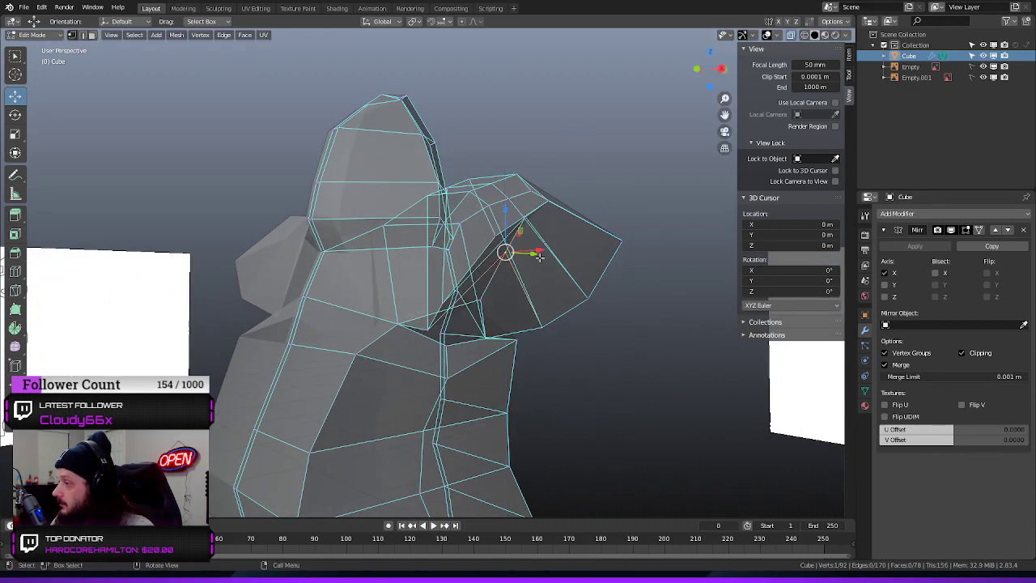
drag(539, 256, 572, 258)
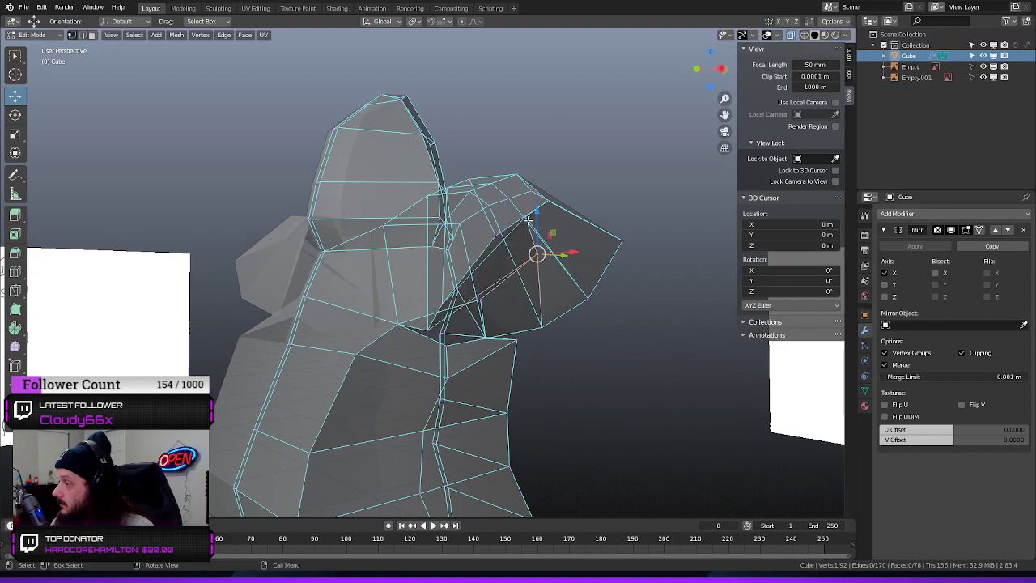
click(528, 220)
drag(525, 175, 526, 189)
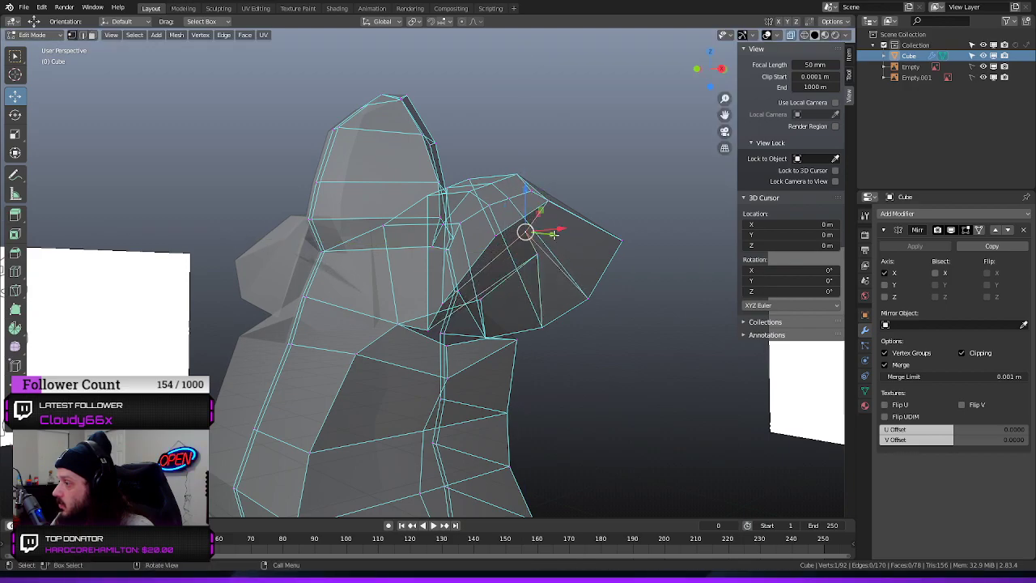
drag(559, 230, 593, 228)
Lower the inner rear vertex of the shoulder's underside along Z and move it outward along X
middle_drag(635, 314, 554, 261)
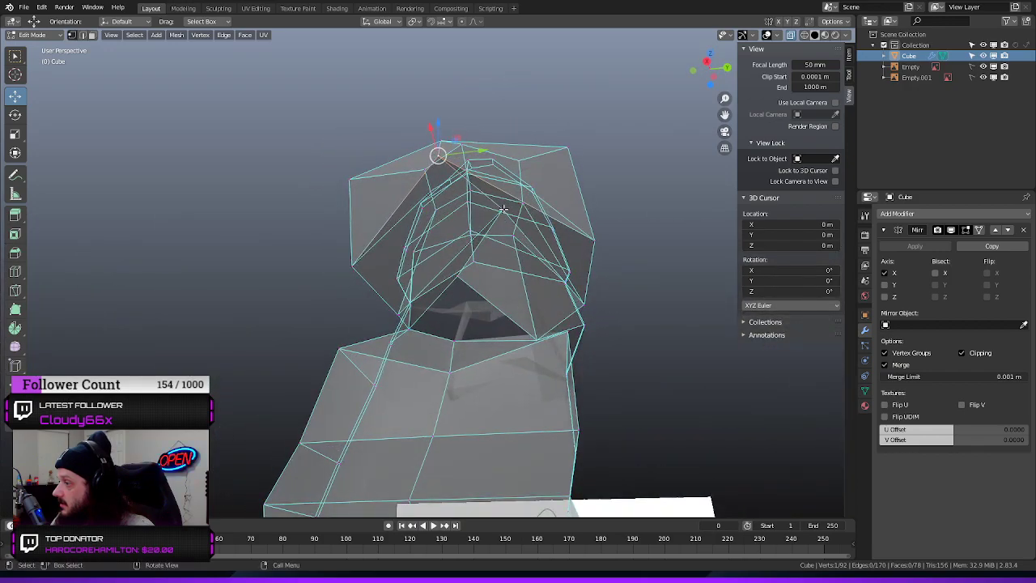
drag(550, 208, 502, 214)
middle_drag(630, 291, 595, 316)
drag(408, 192, 406, 224)
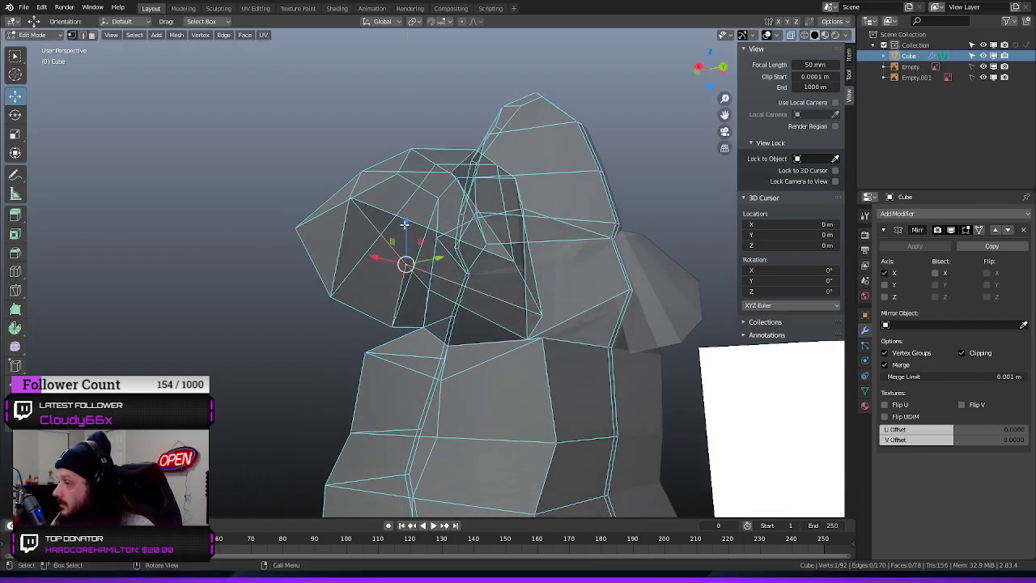
drag(374, 257, 337, 259)
Raise the vertices along the top of the shoulder in Z to meet the front reference outline
middle_drag(266, 289, 442, 288)
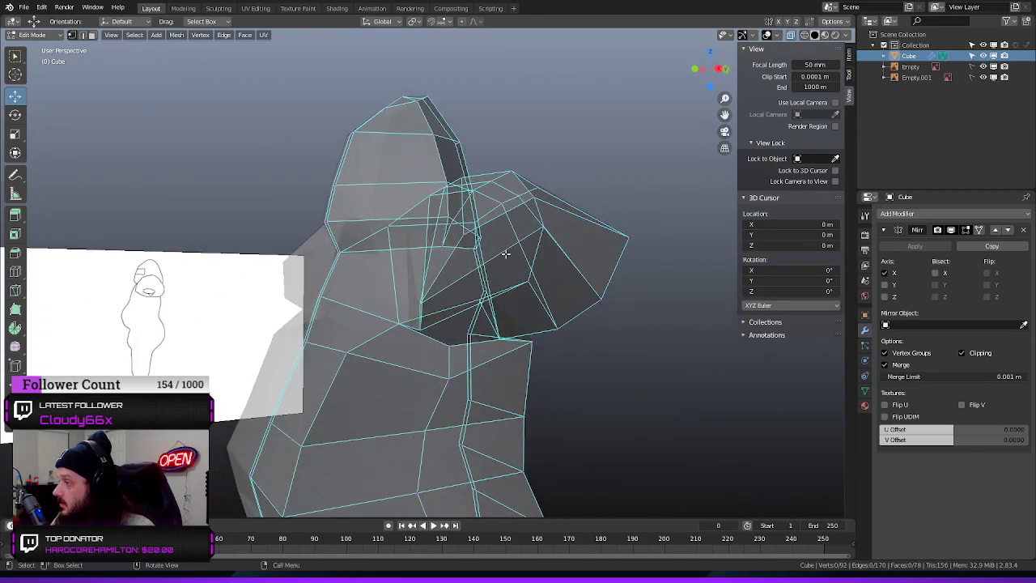
click(545, 226)
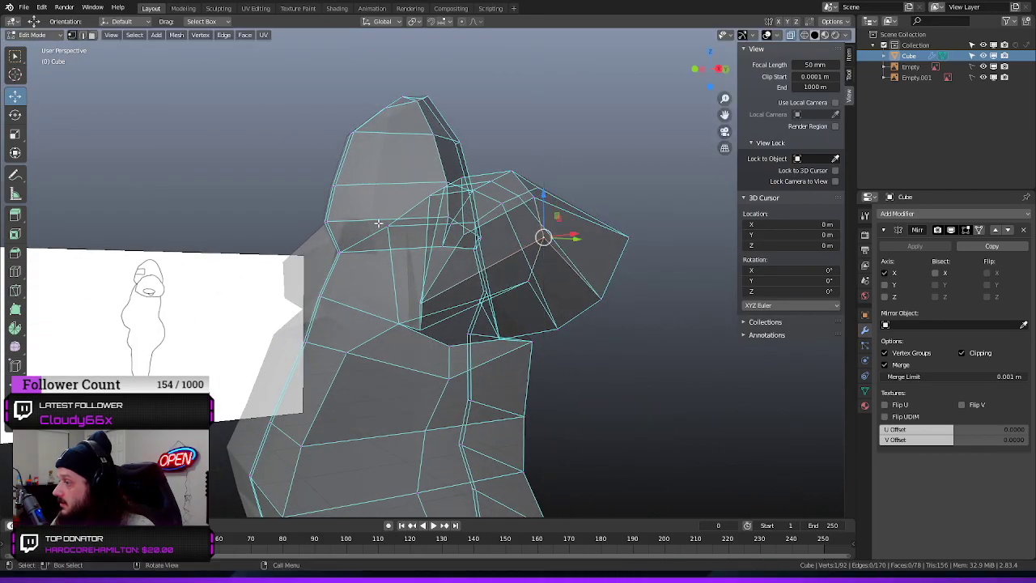
middle_drag(545, 227, 516, 275)
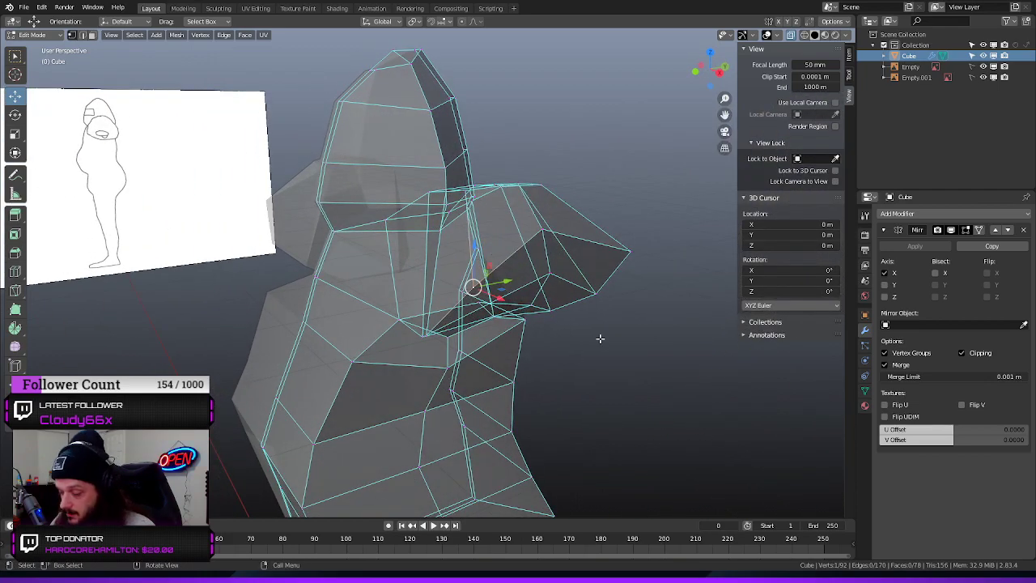
key(KP_1)
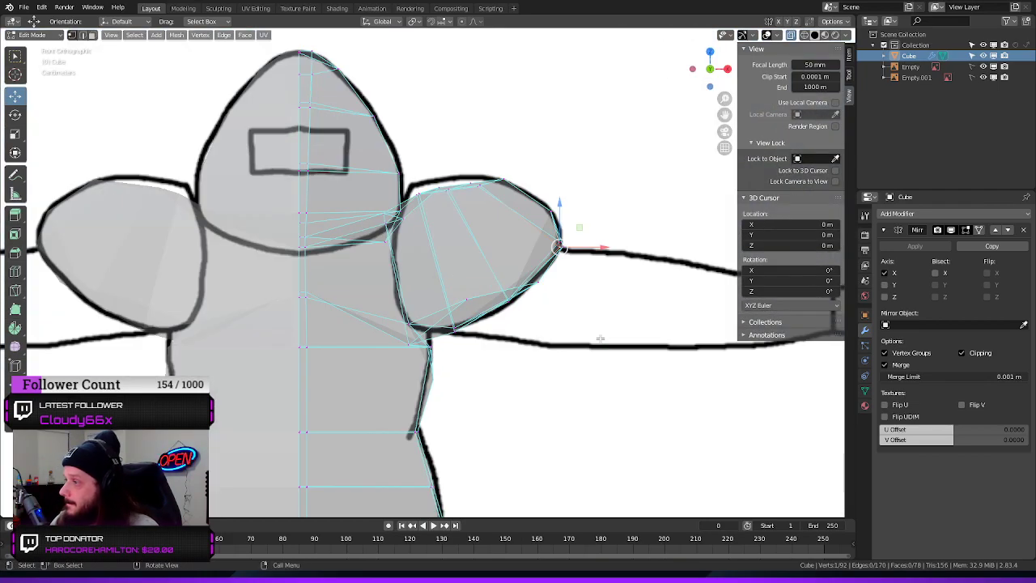
drag(485, 175, 404, 212)
drag(448, 142, 446, 134)
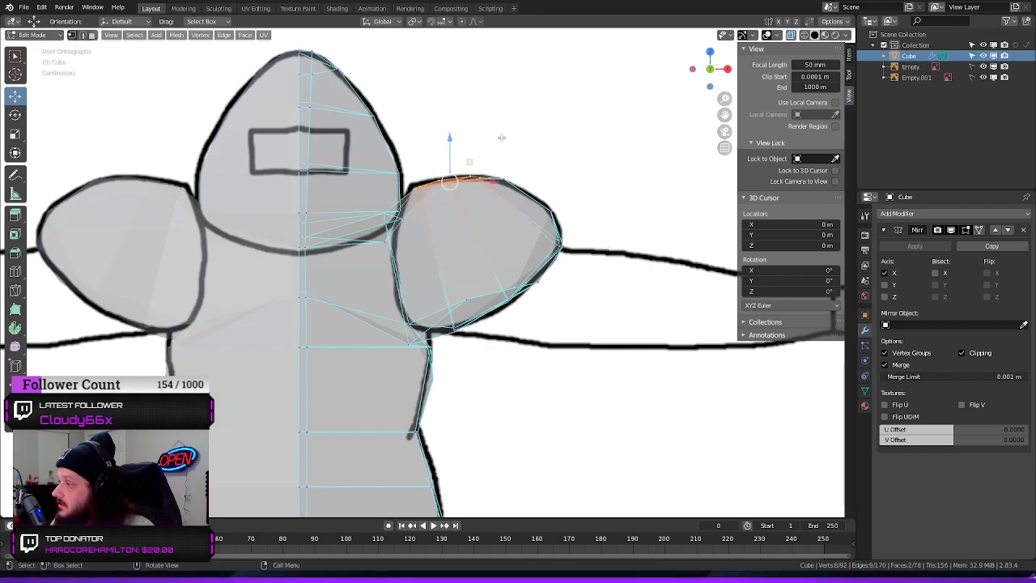
click(578, 137)
Shift the torso's rear armpit vertex beneath the shoulder sideways to adjust the torso opening
key(KP_3)
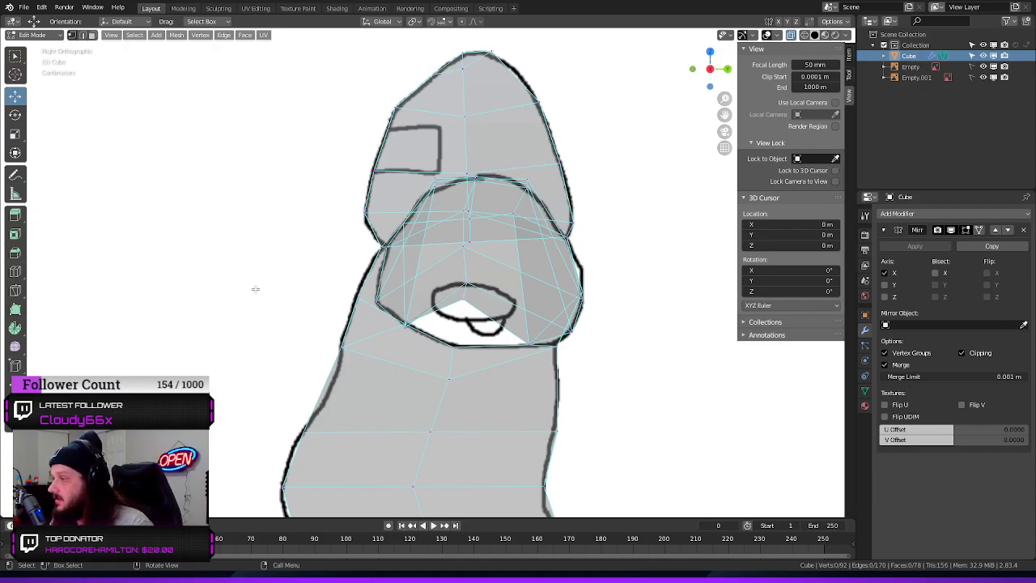
middle_drag(255, 289, 371, 294)
mouse_move(608, 222)
middle_down()
mouse_move(298, 259)
mouse_move(328, 217)
mouse_move(279, 182)
middle_up()
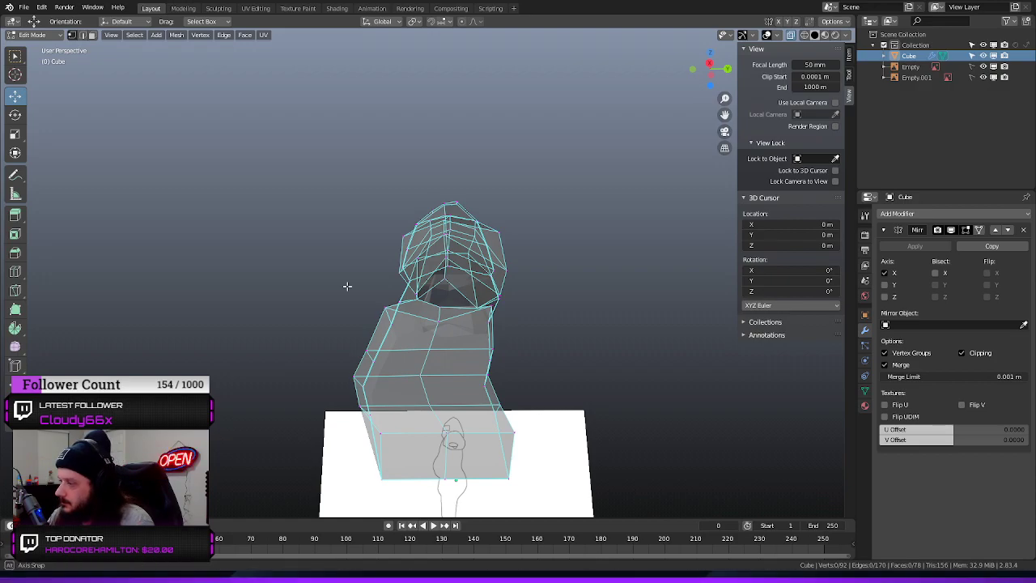
mouse_move(347, 287)
middle_down()
mouse_move(381, 288)
mouse_move(319, 302)
mouse_move(346, 290)
middle_up()
scroll(424, 334, up, 4)
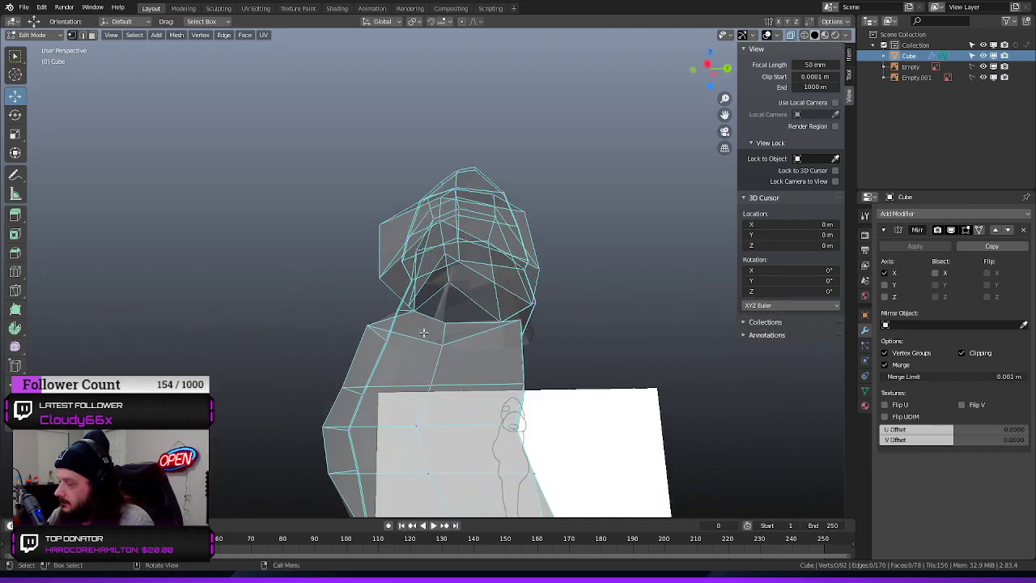
middle_drag(253, 292, 267, 272)
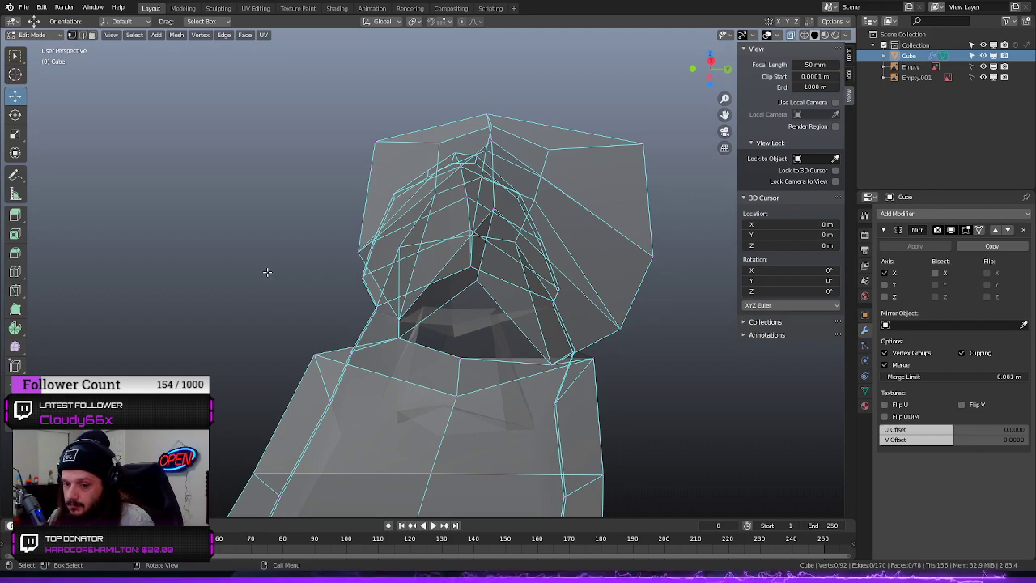
middle_drag(624, 340, 588, 382)
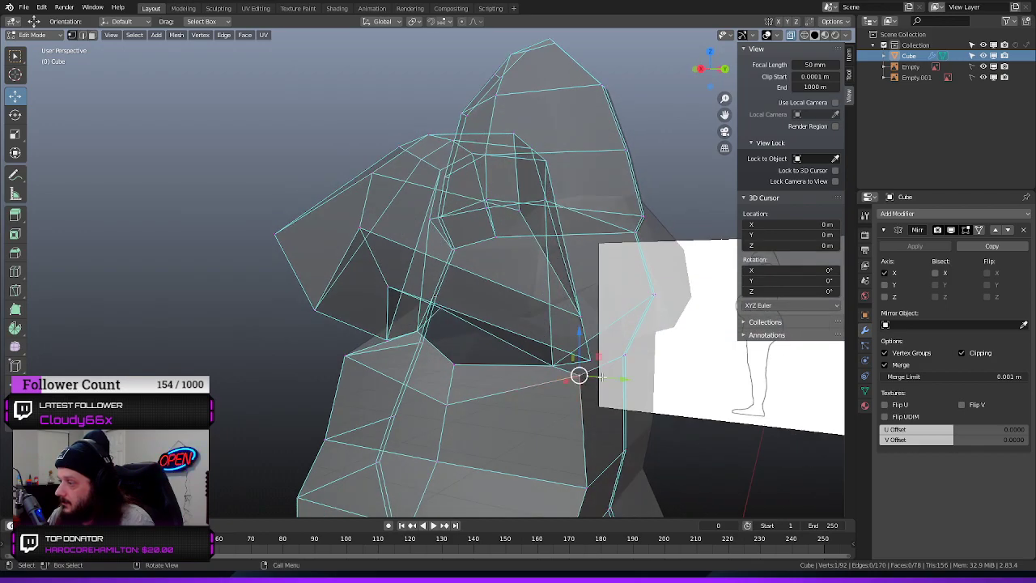
drag(578, 332, 615, 402)
middle_drag(709, 399, 454, 413)
key(g)
key(y)
click(602, 389)
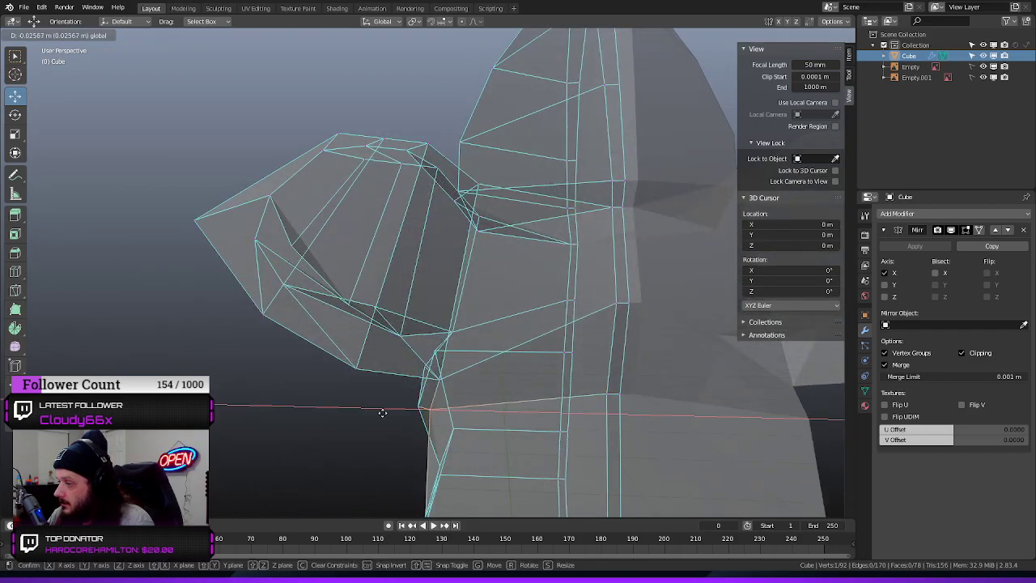
Try to extrude the shoulder's lower rear vertex down toward the torso, then undo the extrusion
middle_drag(293, 442, 399, 421)
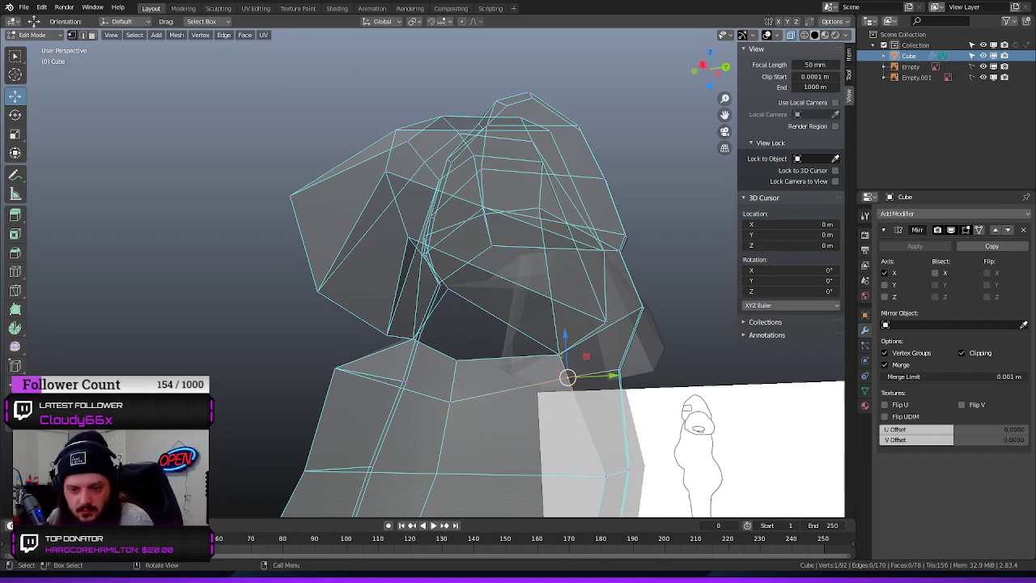
middle_drag(227, 321, 246, 329)
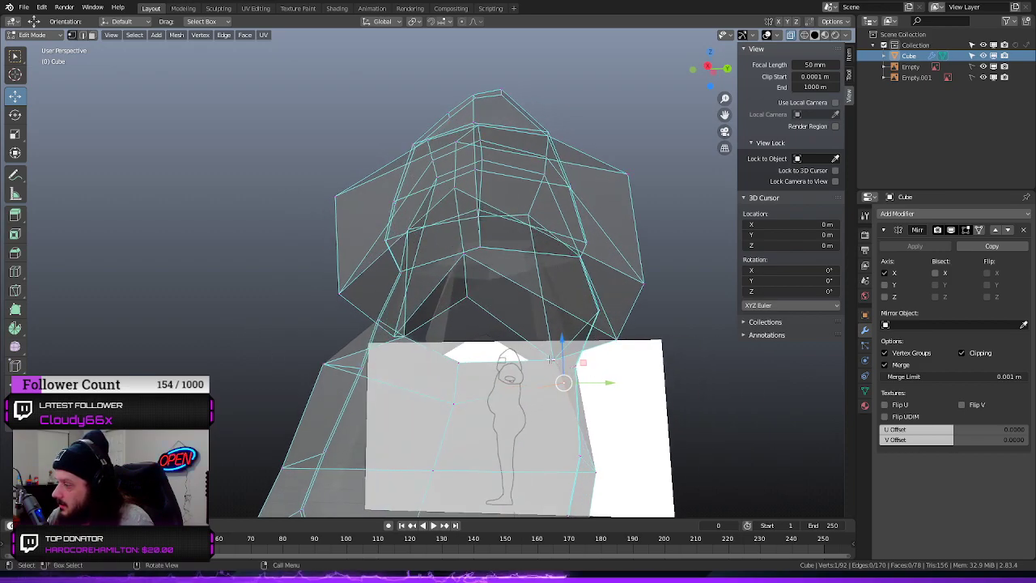
drag(564, 382, 553, 359)
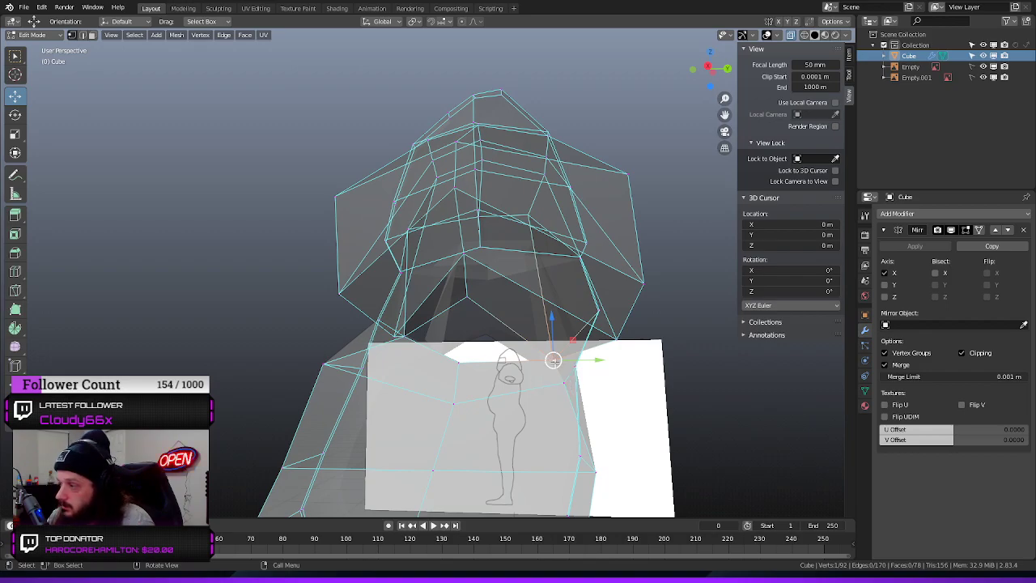
key(e)
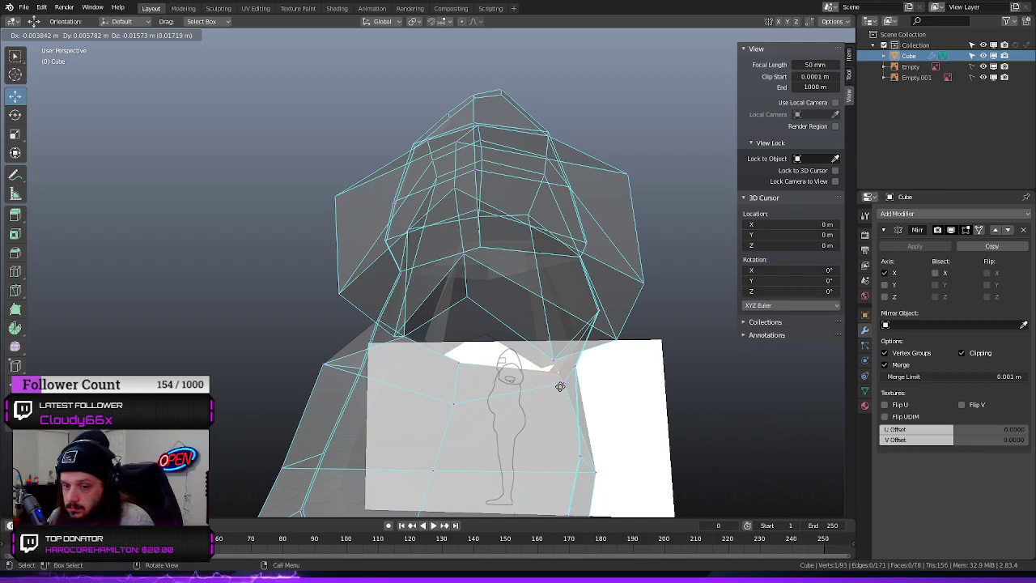
click(560, 386)
key(ctrl+z)
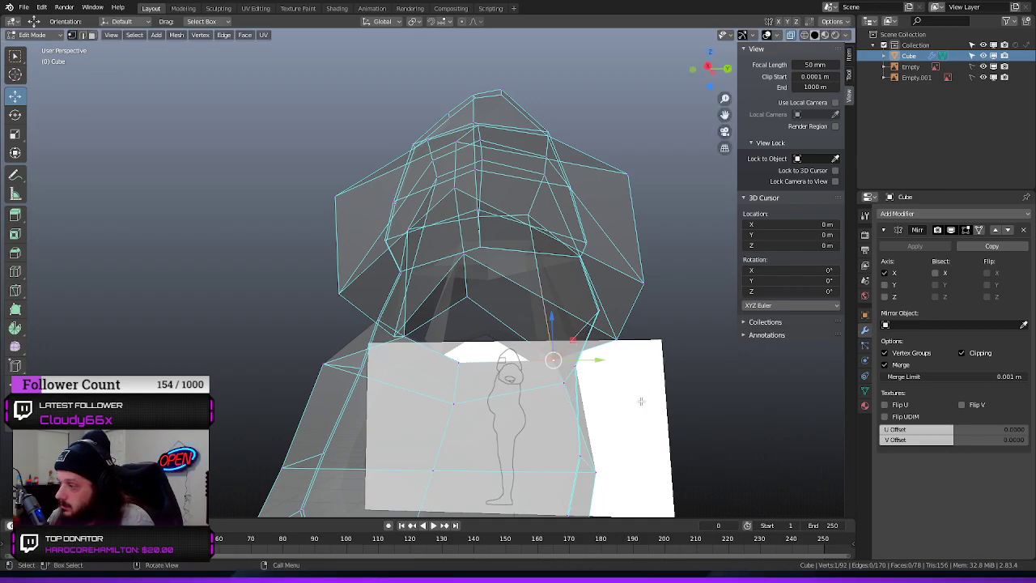
Try to rip the upper back edge between armpit and spine and pull it downward, then undo it
middle_drag(636, 393, 617, 400)
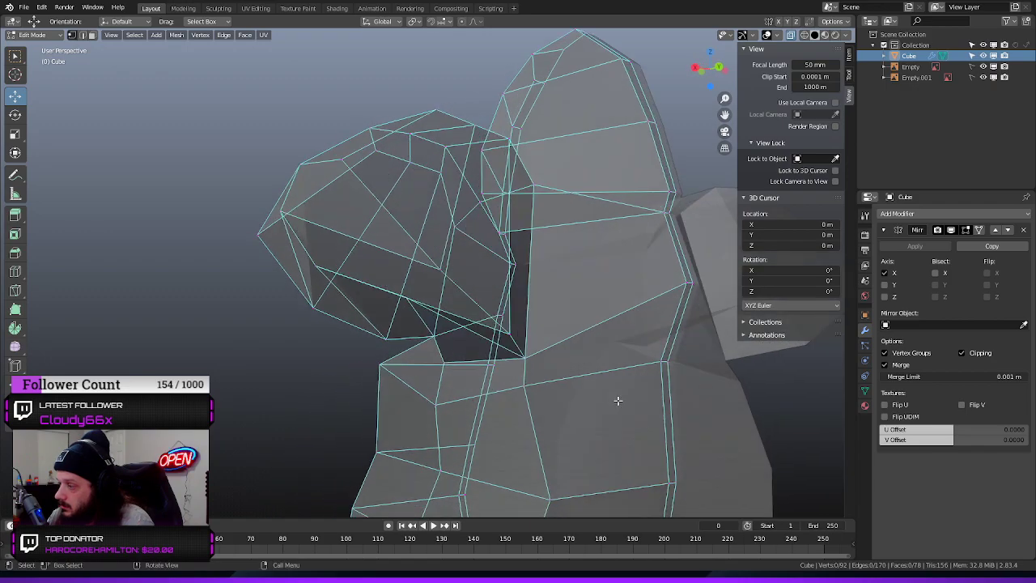
click(606, 318)
key(shift+d)
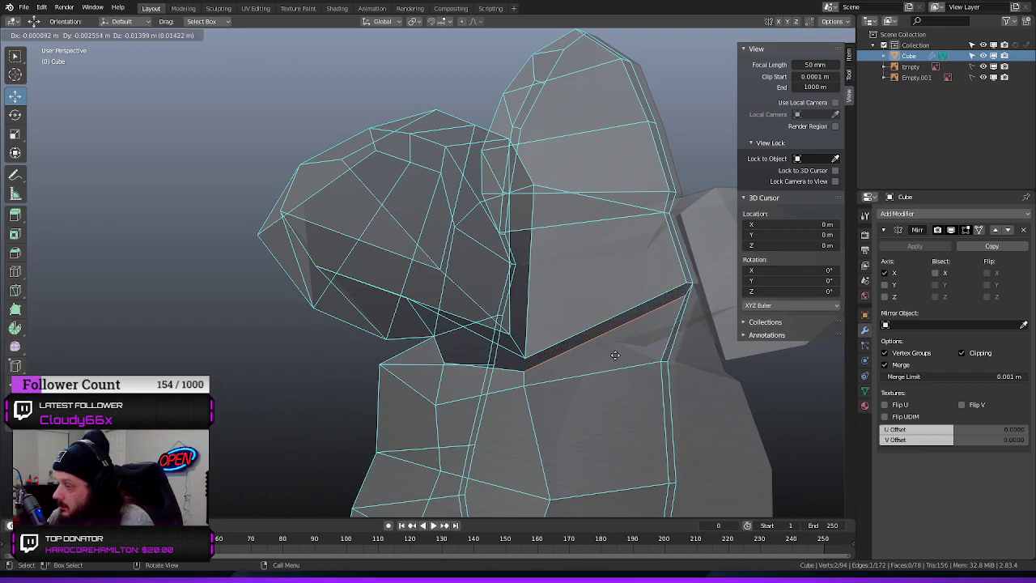
click(615, 355)
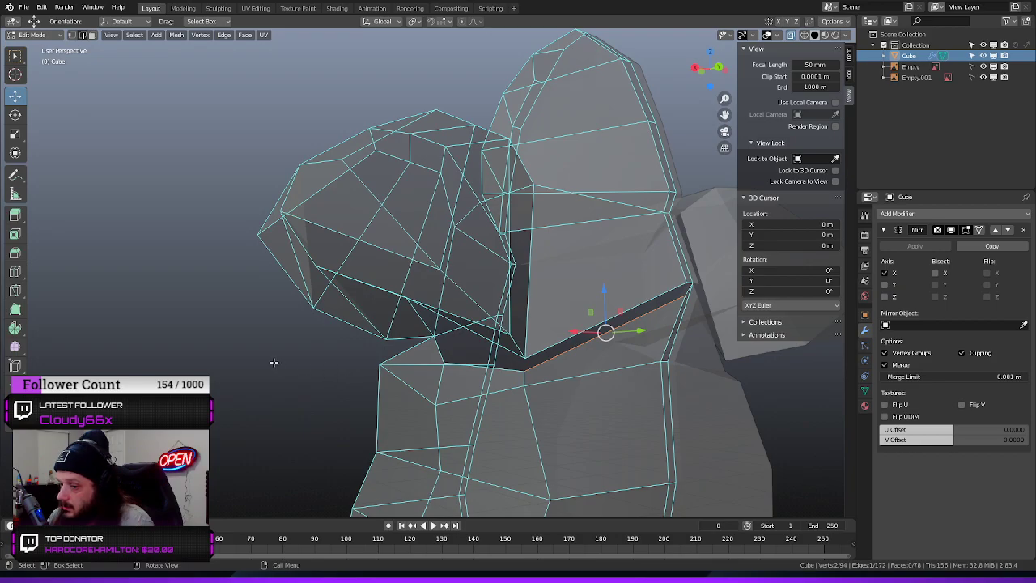
mouse_move(273, 361)
middle_down()
mouse_move(291, 356)
mouse_move(255, 354)
middle_up()
key(ctrl+z)
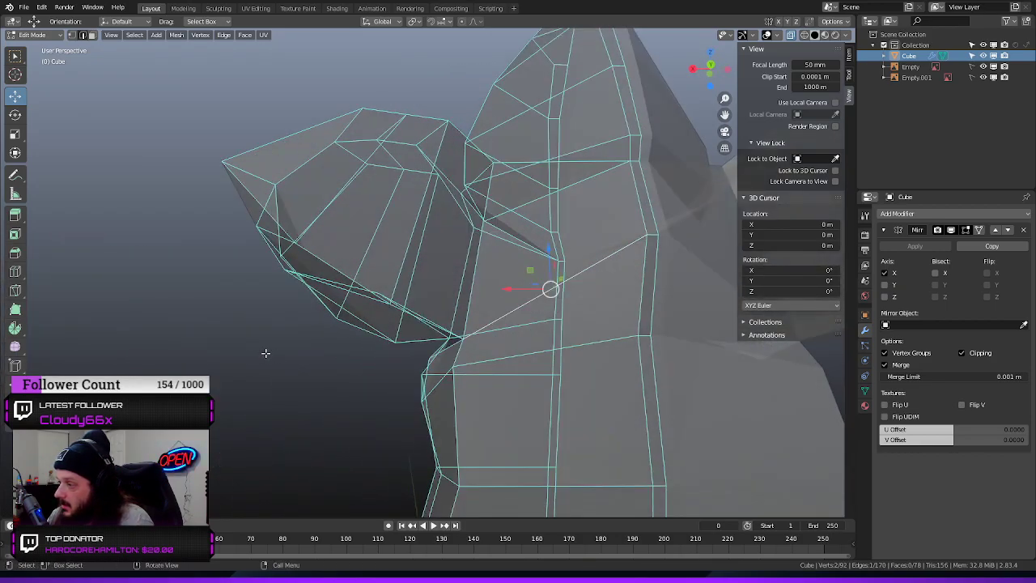
Rip the chest and back edges running from the armpit to the centreline and move them down about 0.02 m
shift+click(653, 235)
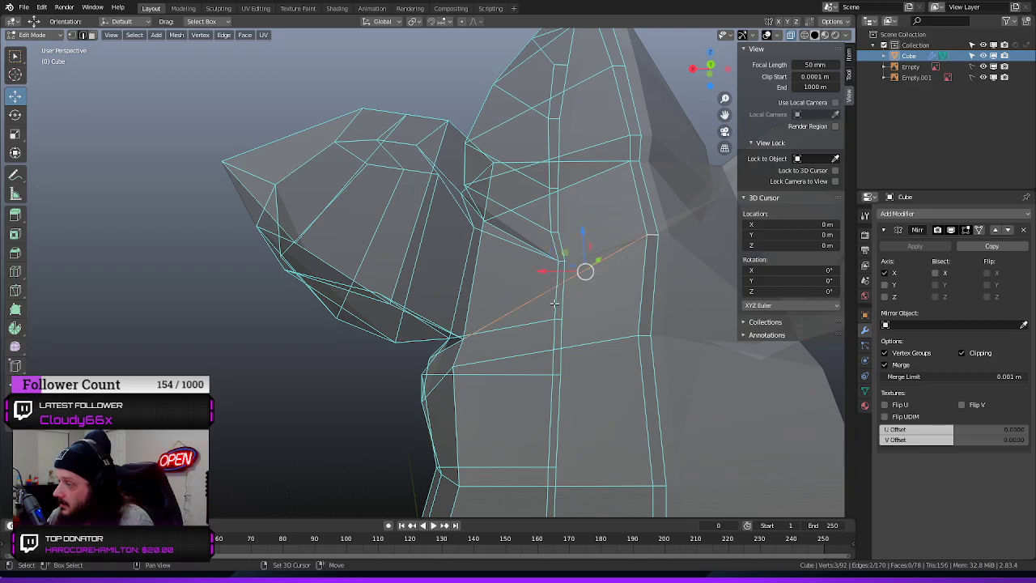
middle_drag(324, 356, 235, 360)
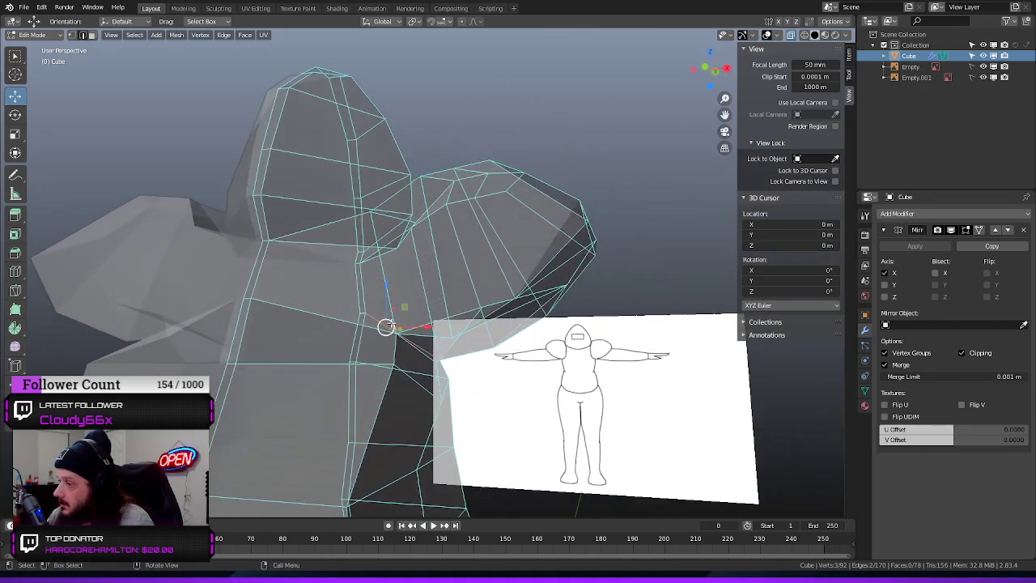
shift+click(247, 297)
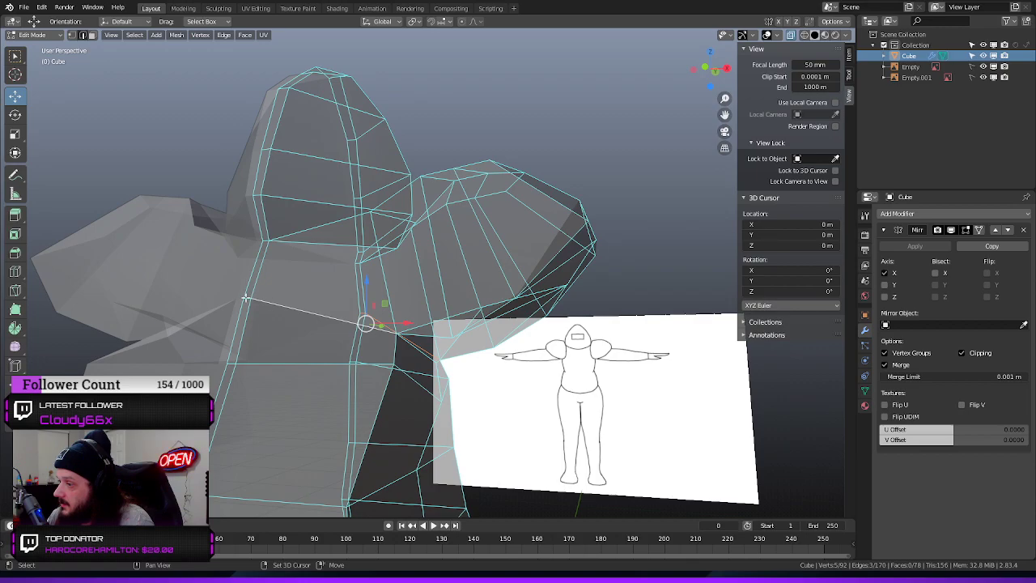
shift+click(244, 297)
shift+middle_drag(624, 365, 363, 370)
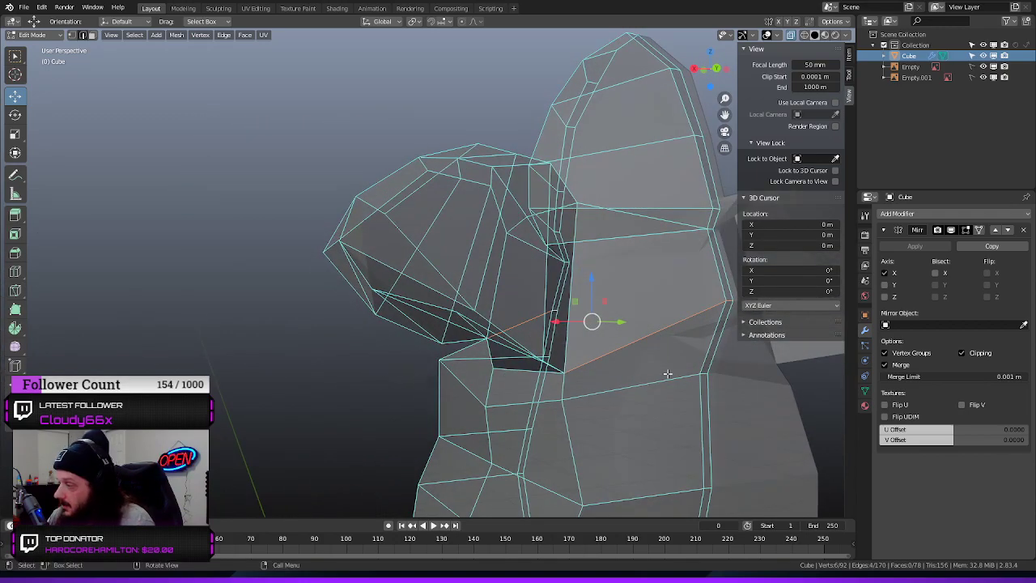
key(e)
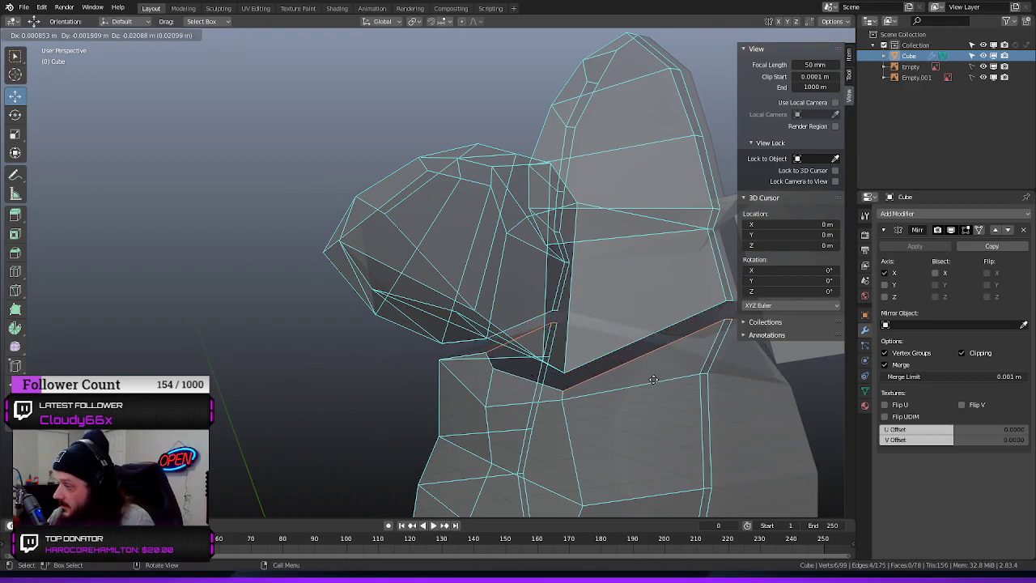
click(653, 379)
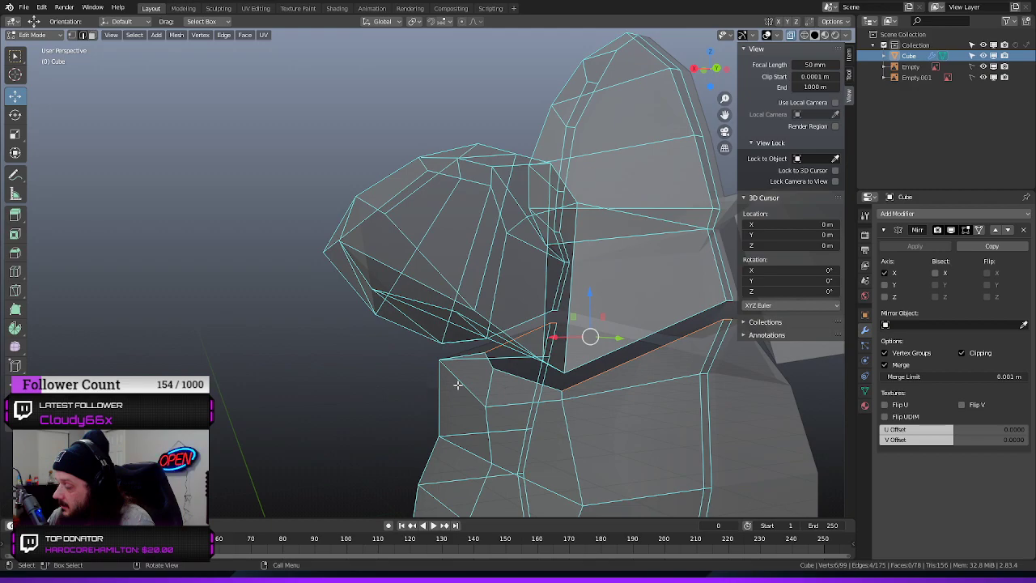
Fill the gap across the upper back with faces, from the narrow centre strip out to the armpit
click(730, 318)
click(731, 305)
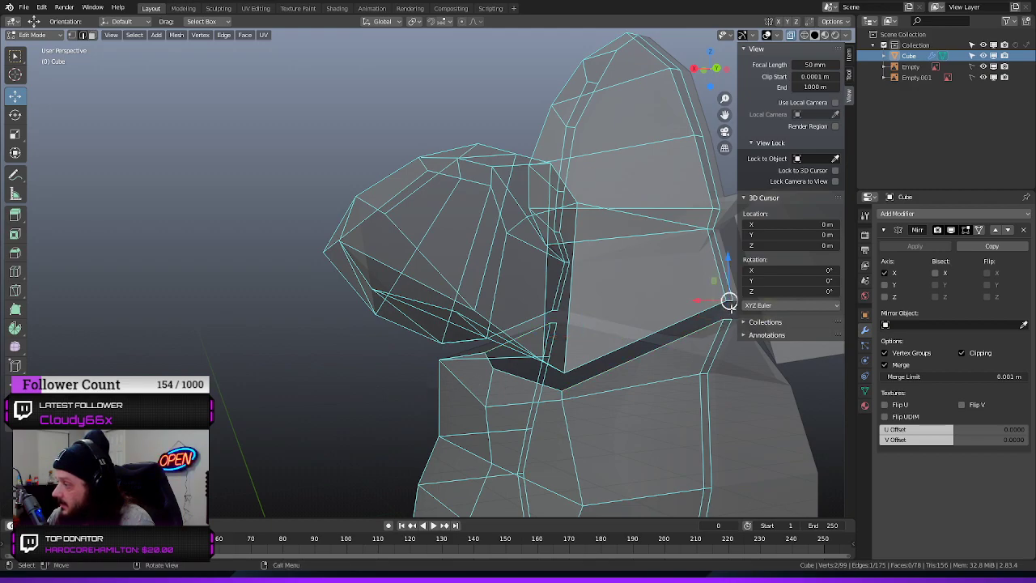
shift+click(730, 318)
key(f)
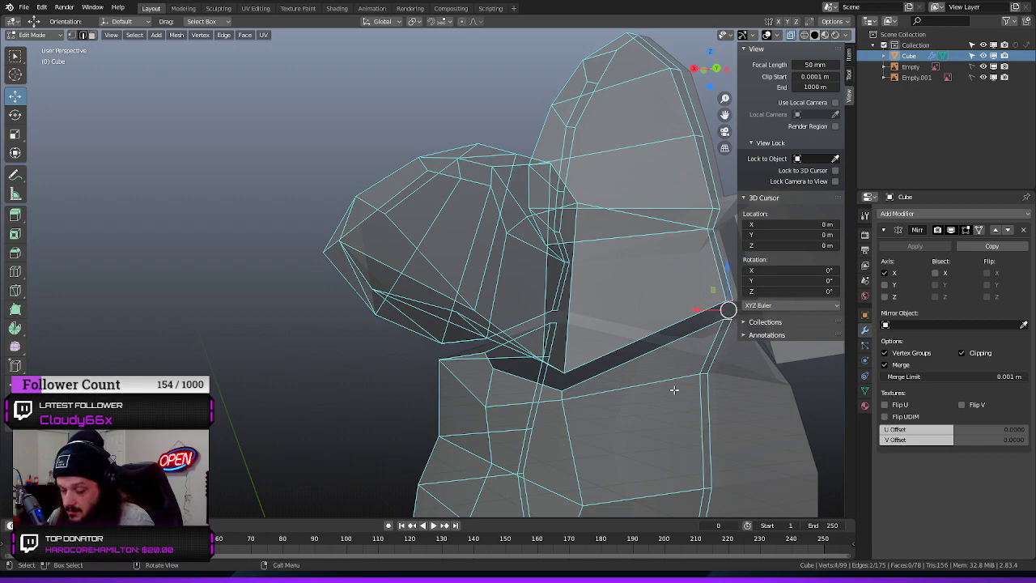
click(263, 324)
click(726, 309)
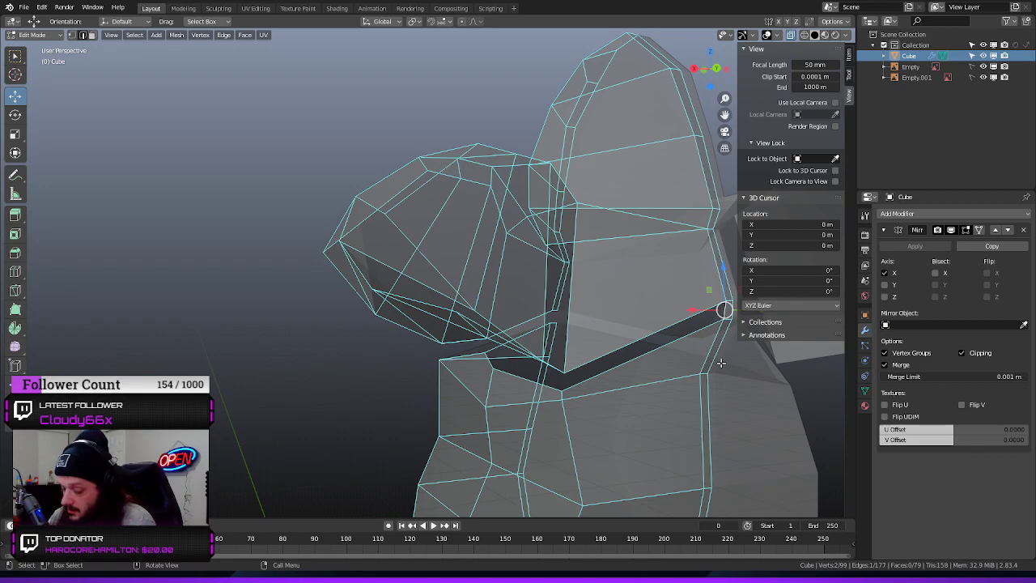
key(f)
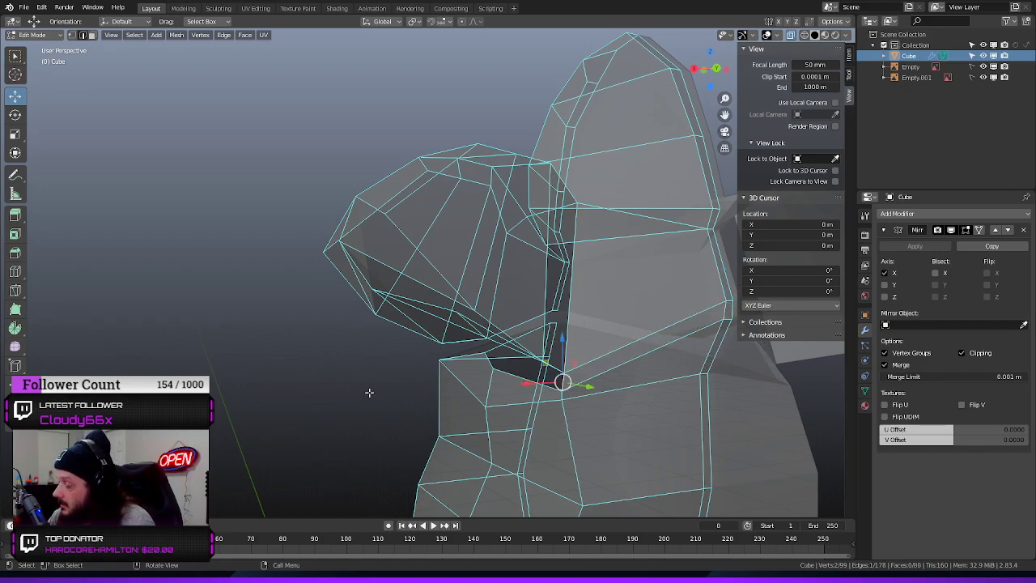
Fill the gap across the chest with faces, from the narrow centre strip out to the armpit
middle_drag(369, 392, 514, 395)
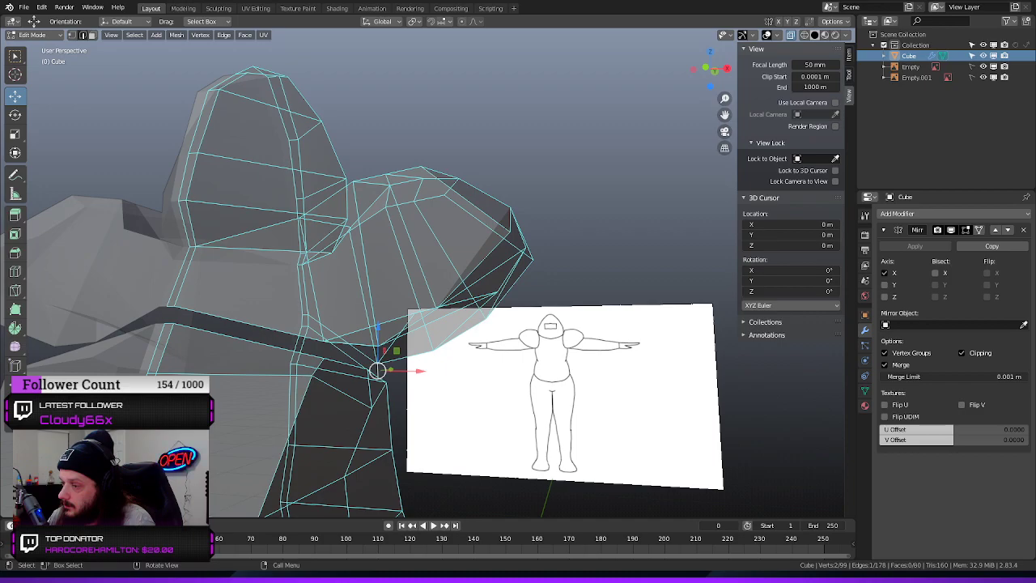
click(170, 307)
shift+click(170, 325)
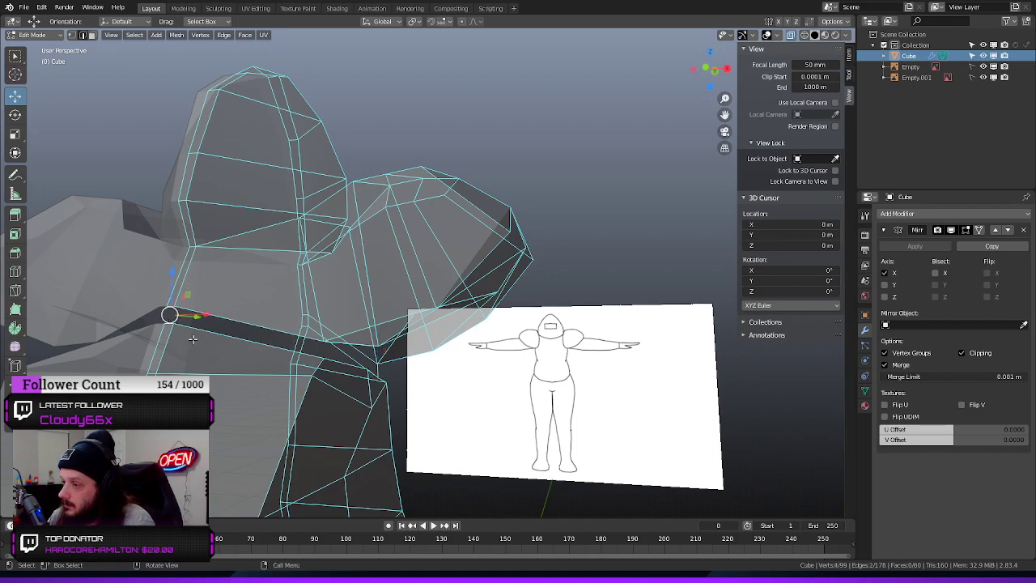
key(f)
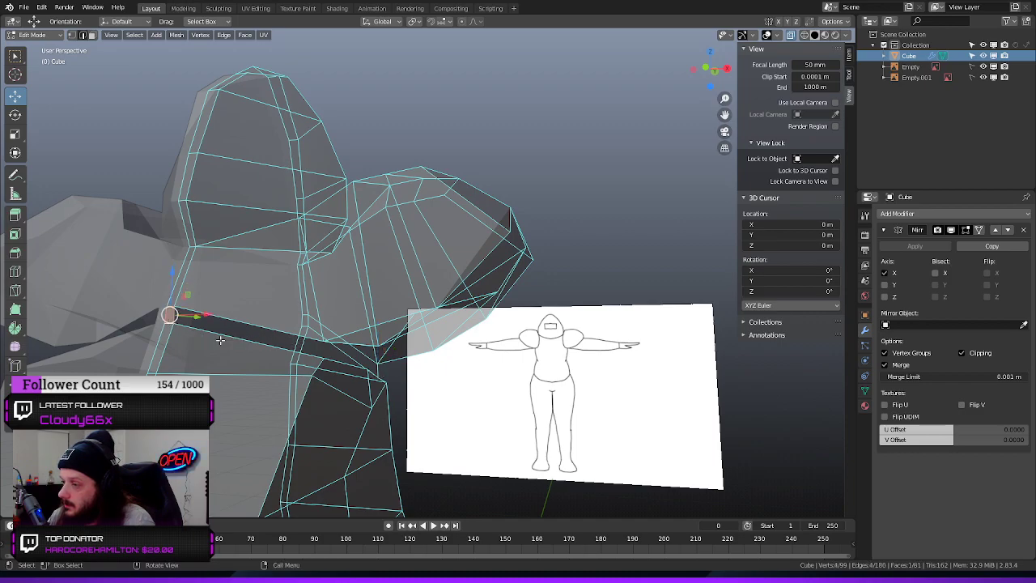
click(180, 326)
click(173, 315)
key(f)
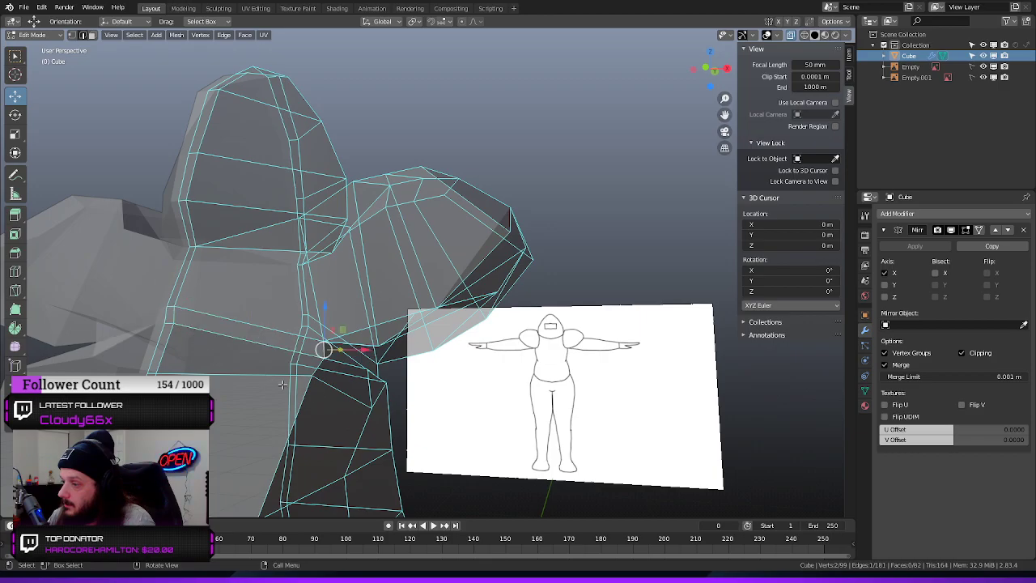
middle_drag(432, 408, 178, 347)
key(ctrl+z)
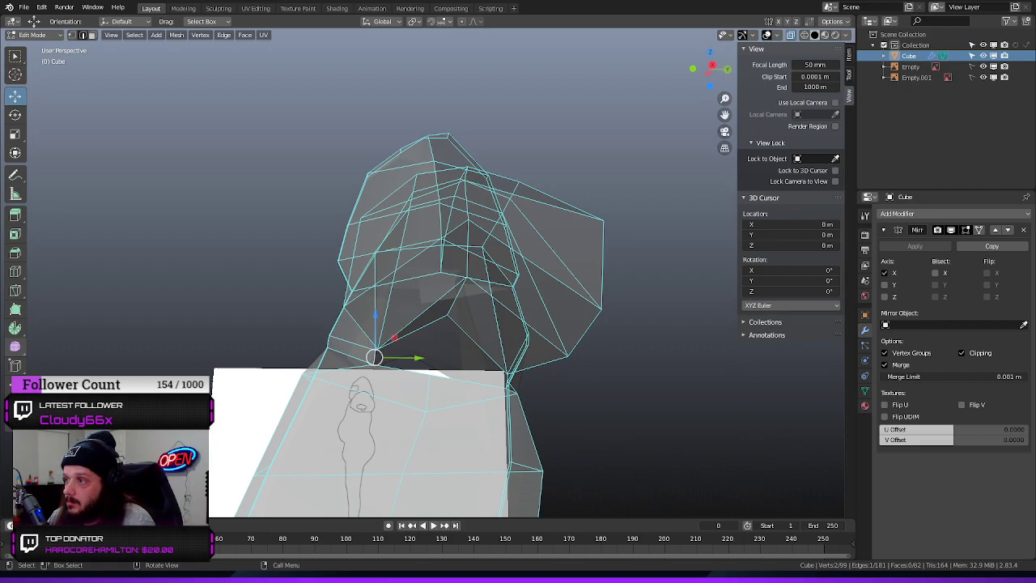
click(25, 8)
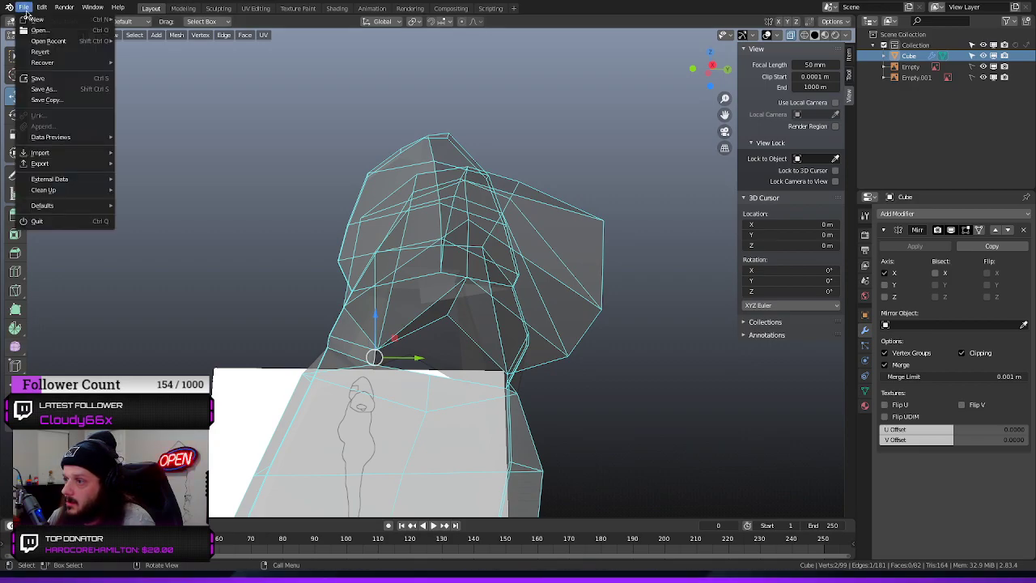
mouse_move(43, 11)
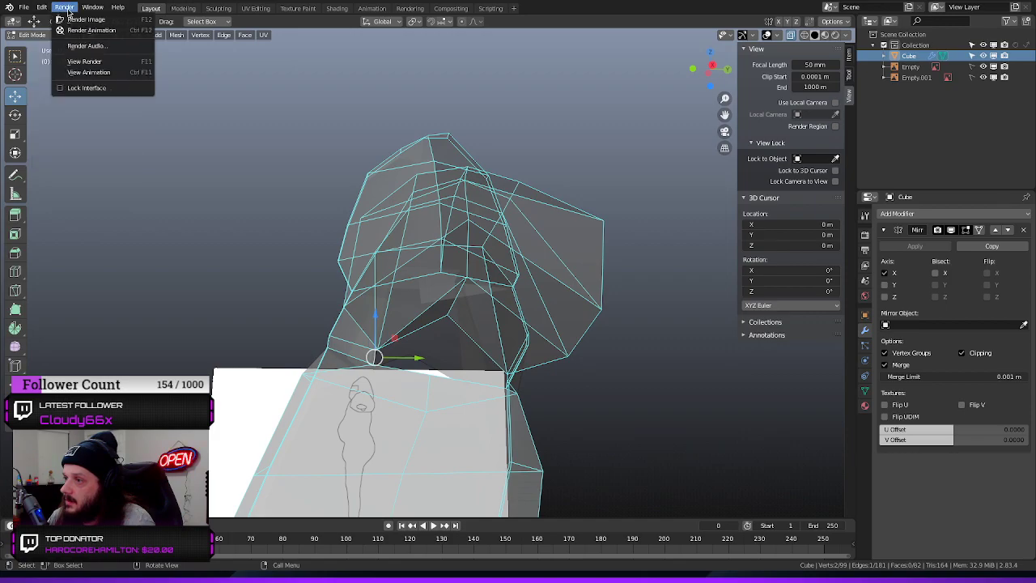
mouse_move(101, 12)
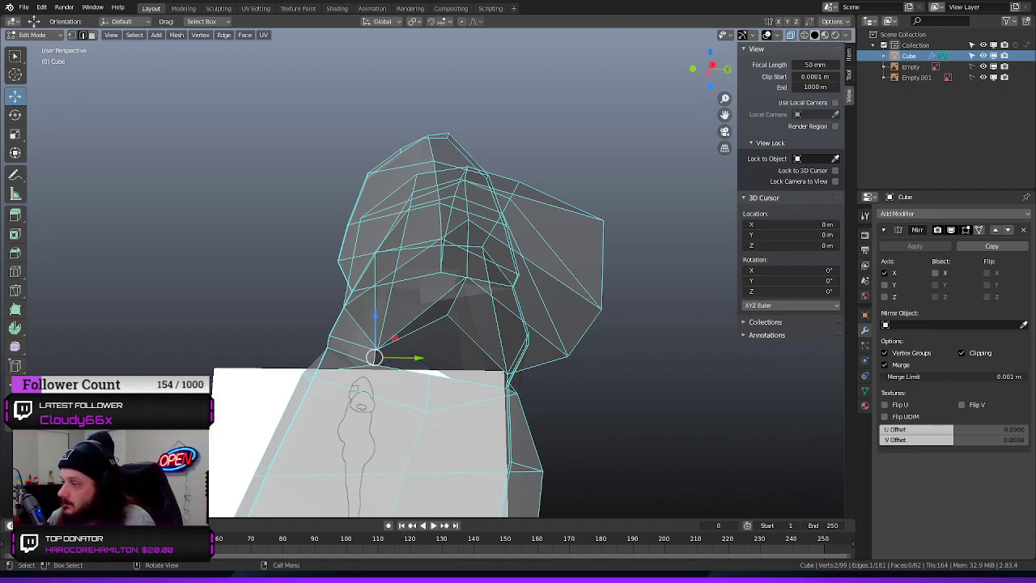
Add a centred loop cut along the chest face strip and another along the upper-back face strip
click(190, 297)
drag(199, 315, 241, 327)
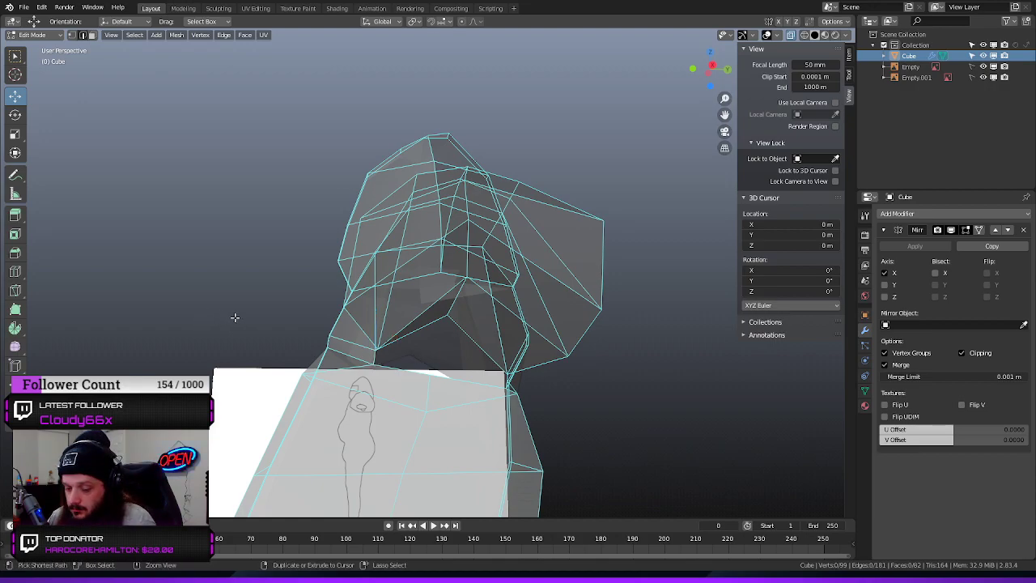
key(ctrl+r)
click(363, 351)
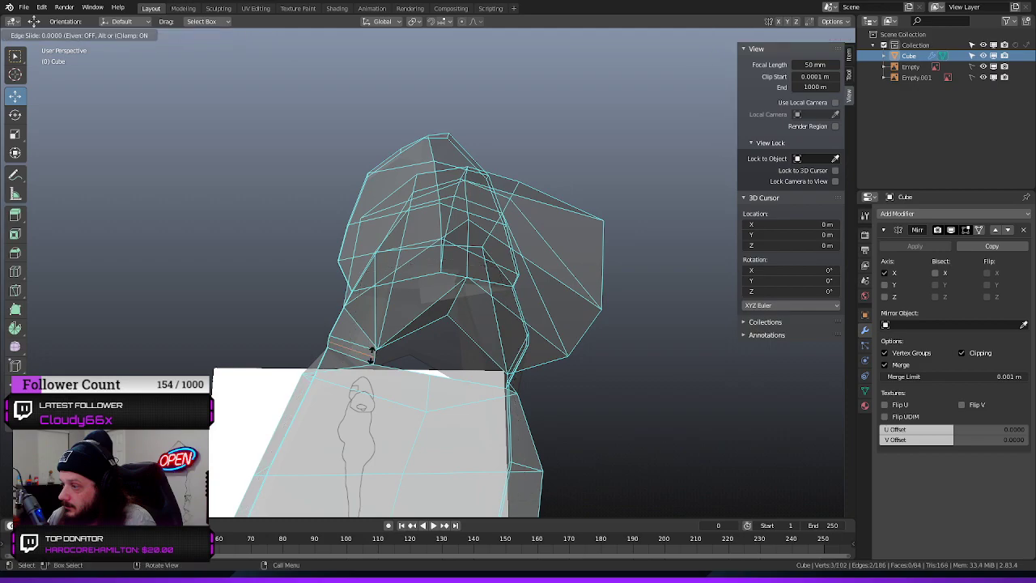
right_click(372, 351)
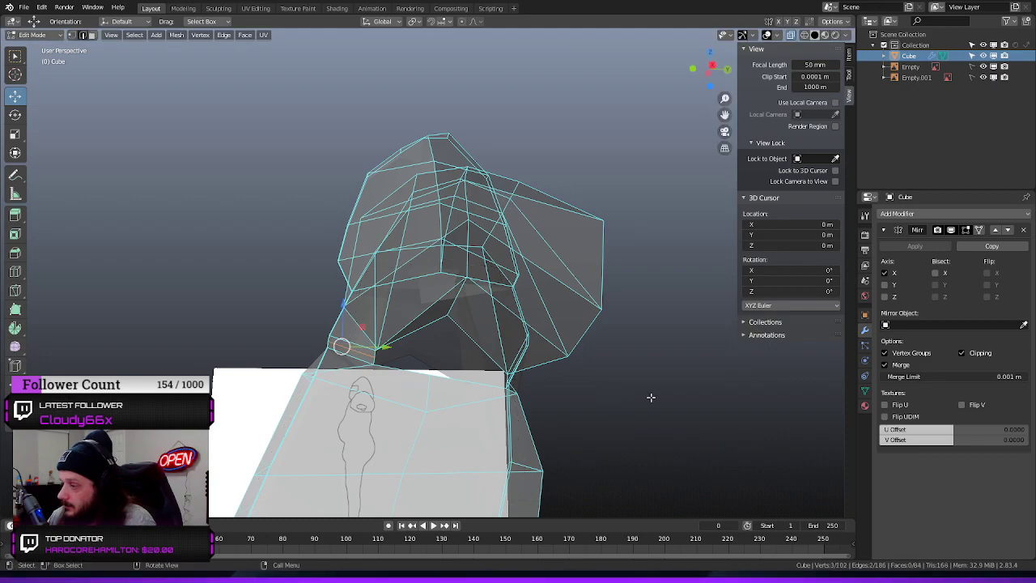
middle_drag(650, 396, 572, 384)
key(ctrl+r)
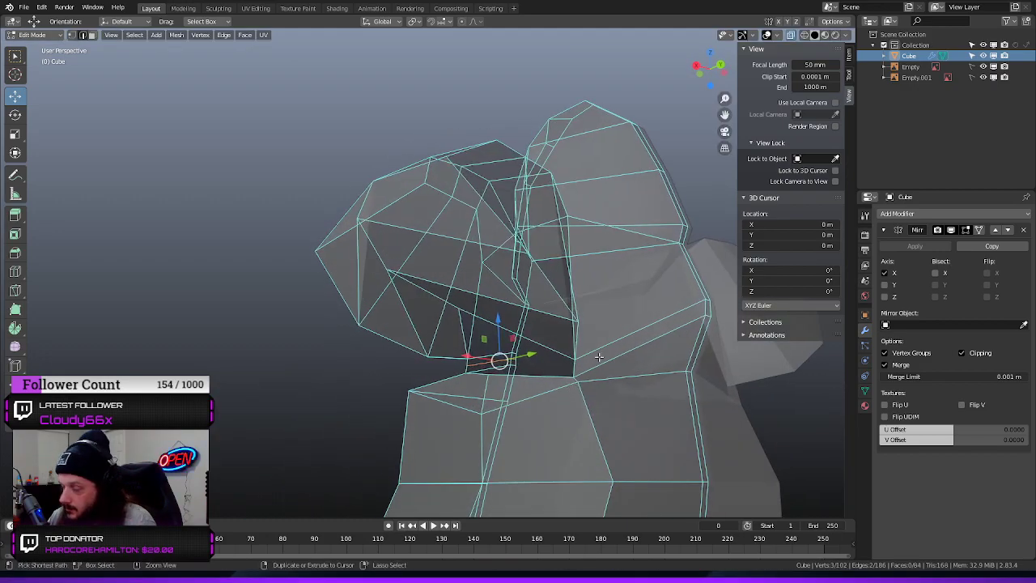
click(579, 364)
right_click(580, 363)
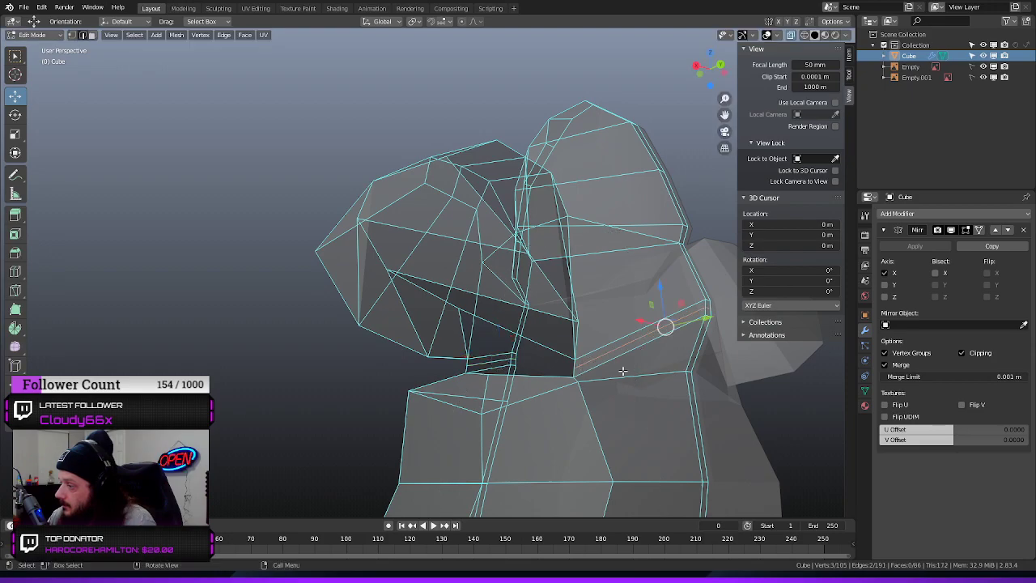
middle_drag(360, 359, 300, 364)
middle_drag(192, 345, 215, 311)
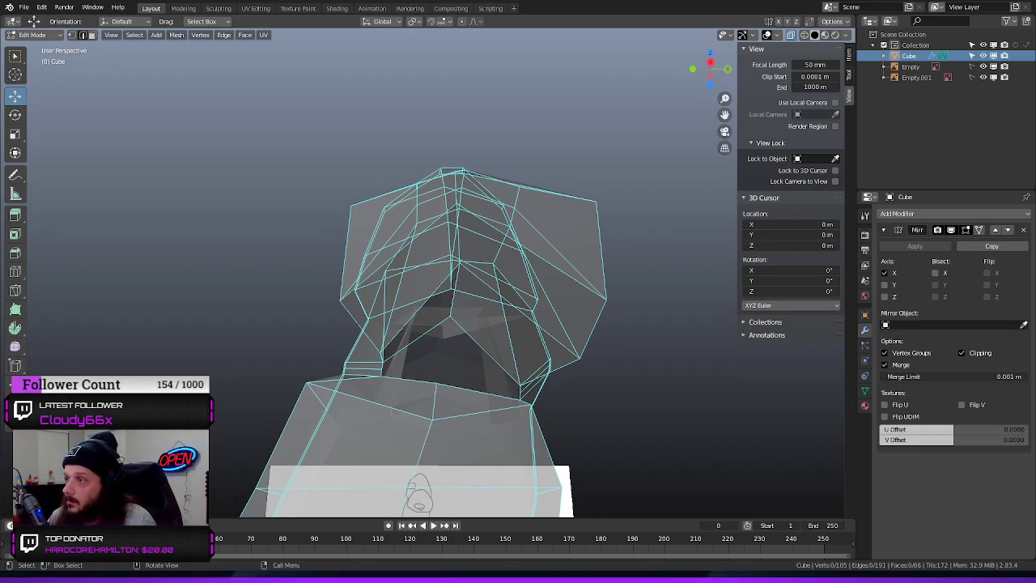
Open the preferences and enable the add-on that supplies extra mesh-editing tools
click(42, 8)
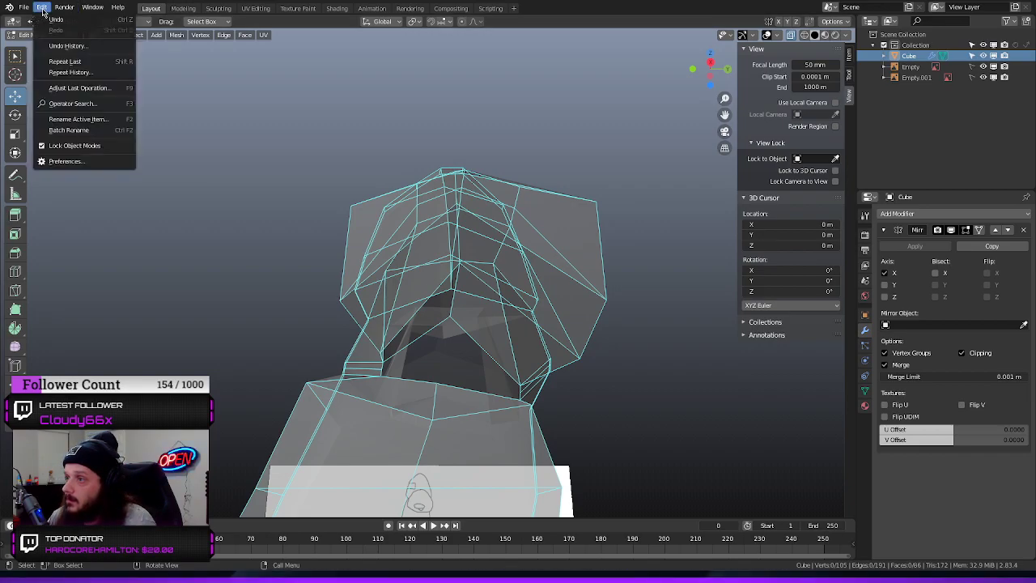
click(65, 164)
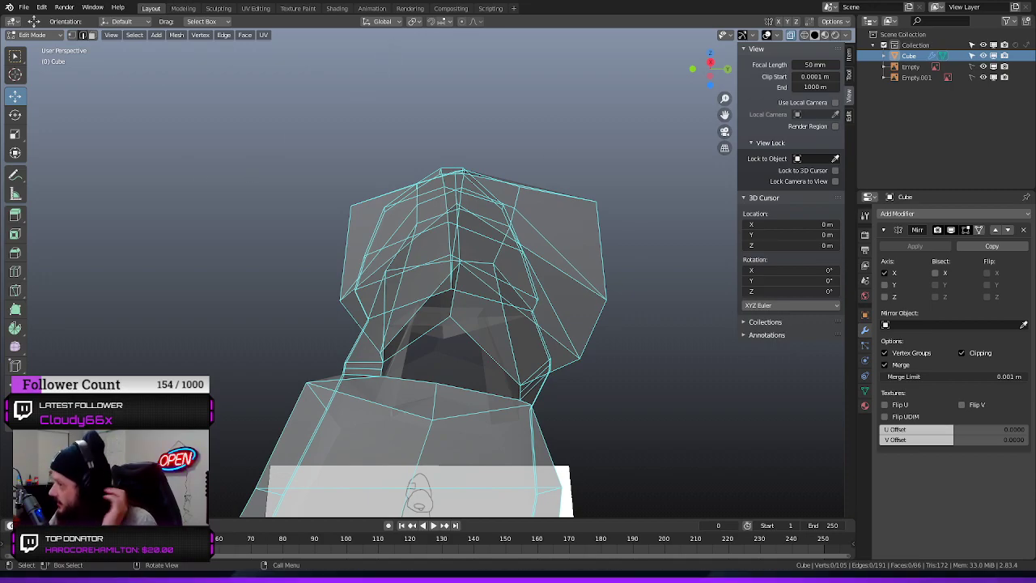
Move the lowest vertex on the shoulder's underside up to follow the shoulder outline in the front reference
middle_drag(231, 250, 388, 309)
click(396, 356)
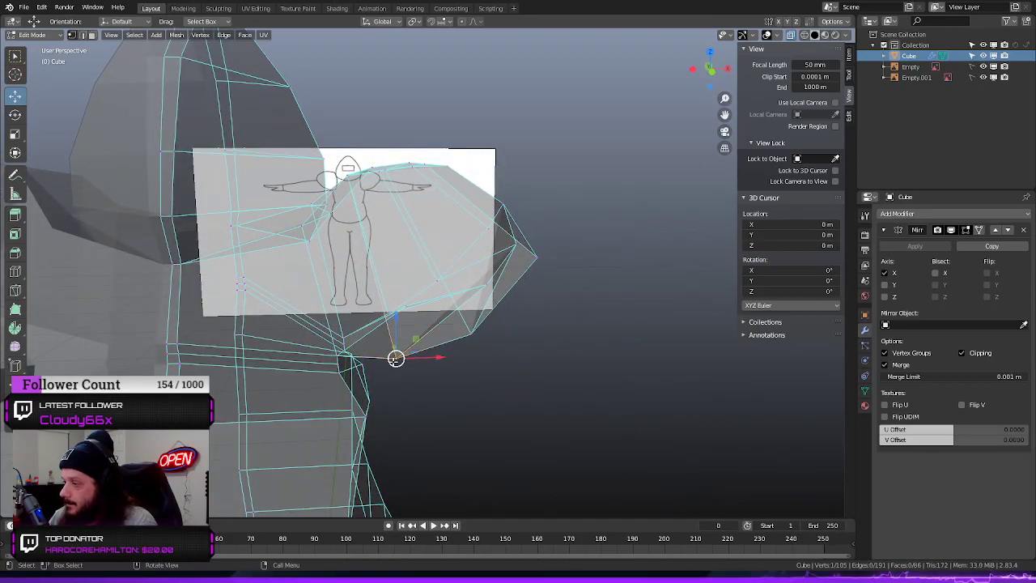
drag(396, 356, 390, 298)
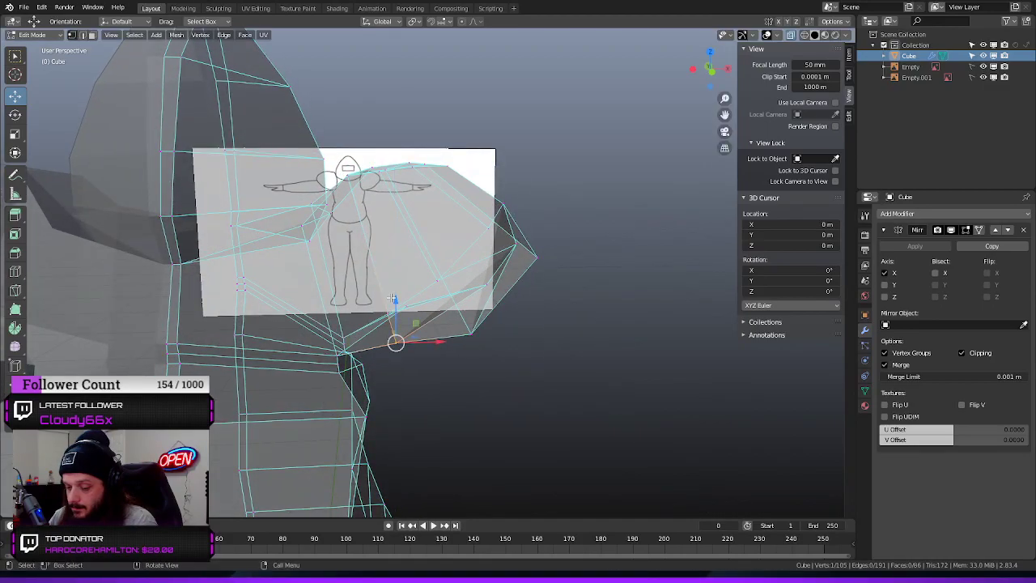
key(KP_3)
key(KP_1)
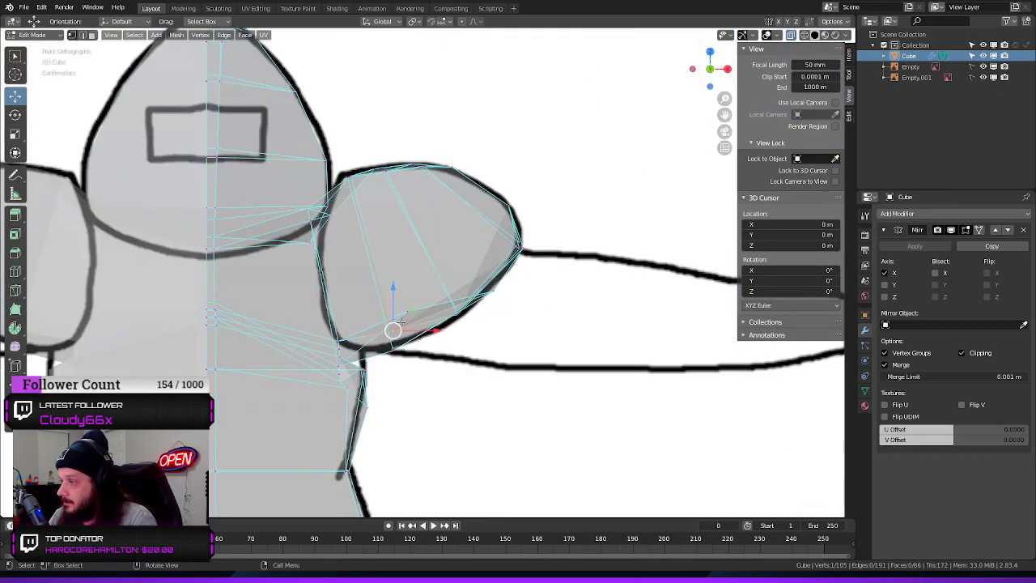
mouse_move(394, 281)
mouse_down()
mouse_move(389, 267)
mouse_move(392, 298)
mouse_up()
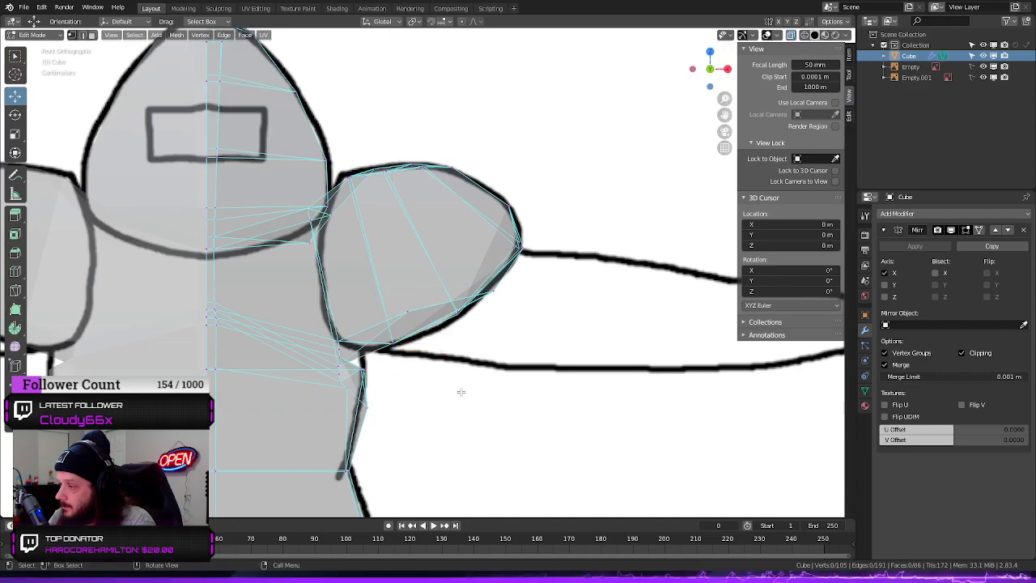
Move the protruding torso side vertex below the armpit inward along the X axis
middle_drag(546, 342, 375, 364)
middle_drag(433, 377, 466, 394)
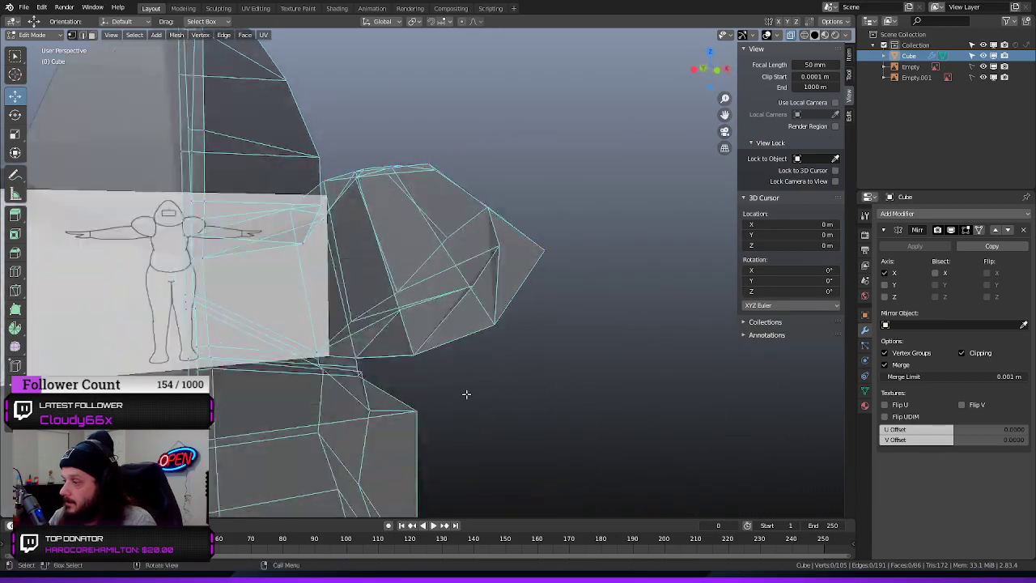
click(417, 410)
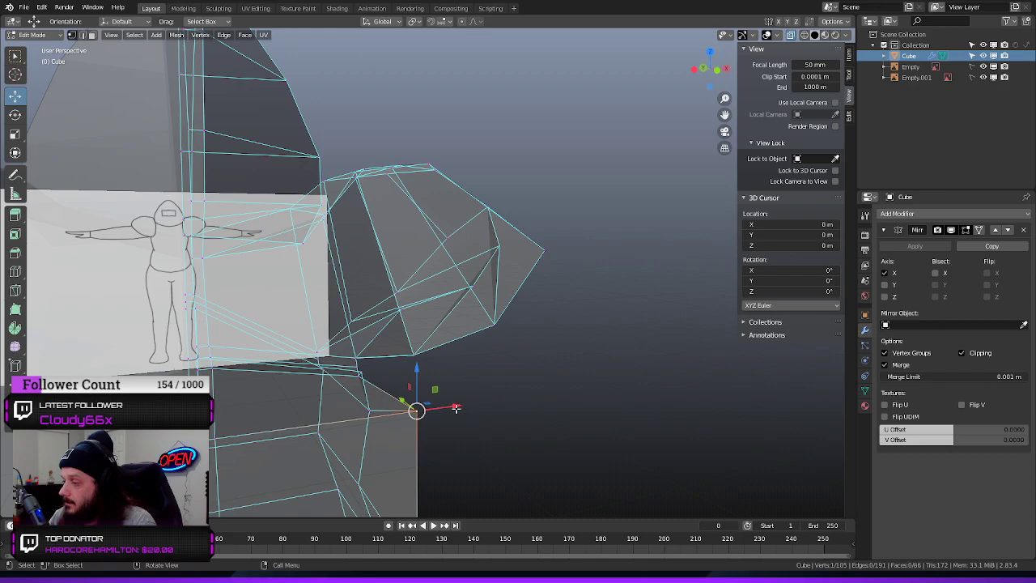
drag(457, 408, 413, 415)
click(547, 417)
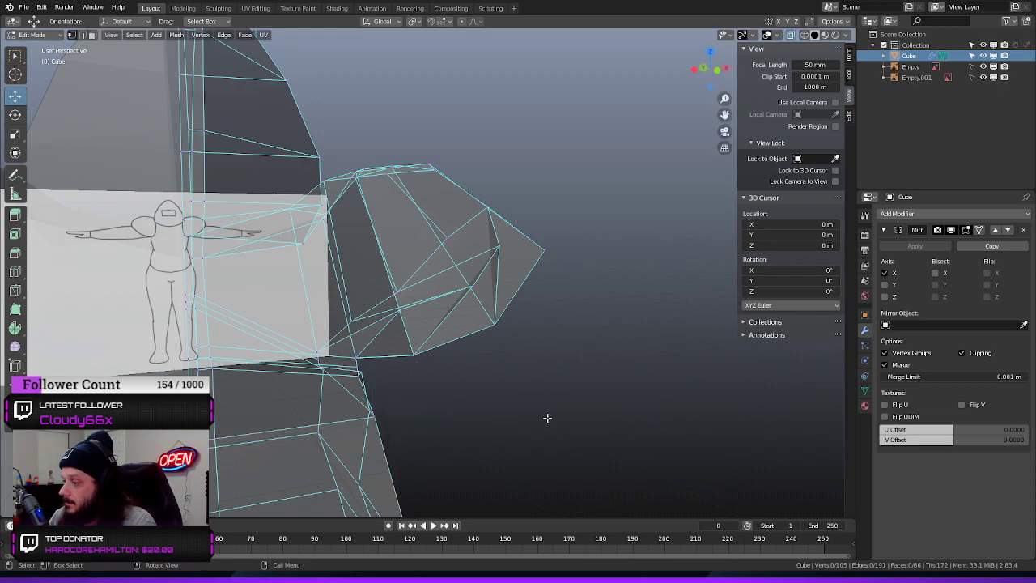
Select the edge loop around the arm opening to check its vertex count, and deselect it
middle_drag(547, 417, 424, 389)
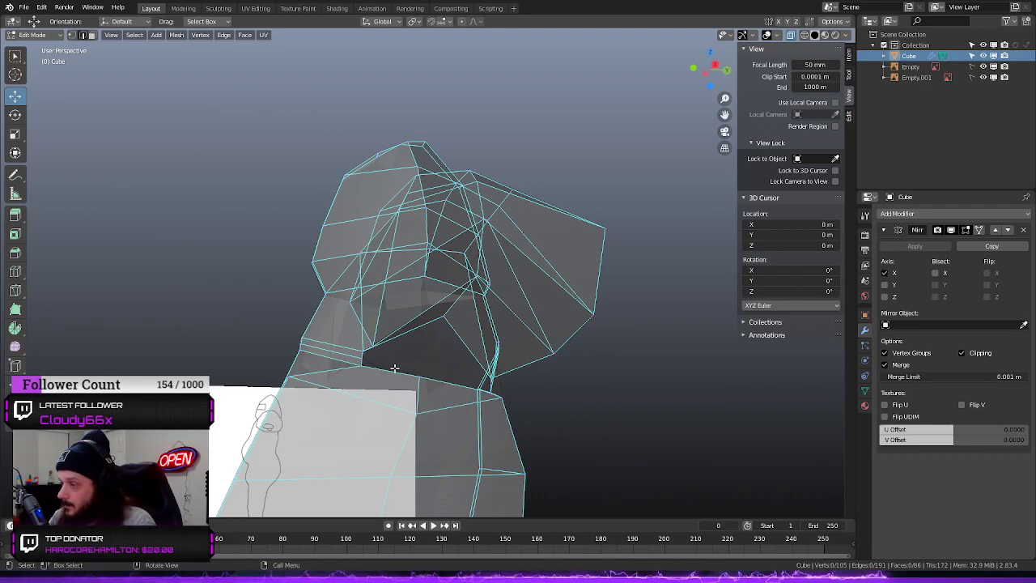
click(389, 370)
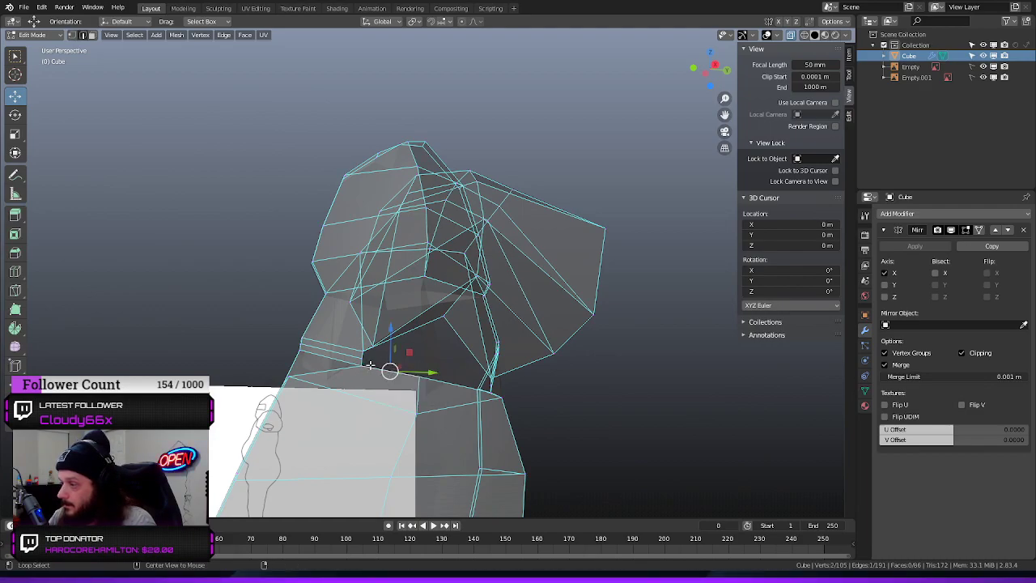
alt+click(370, 365)
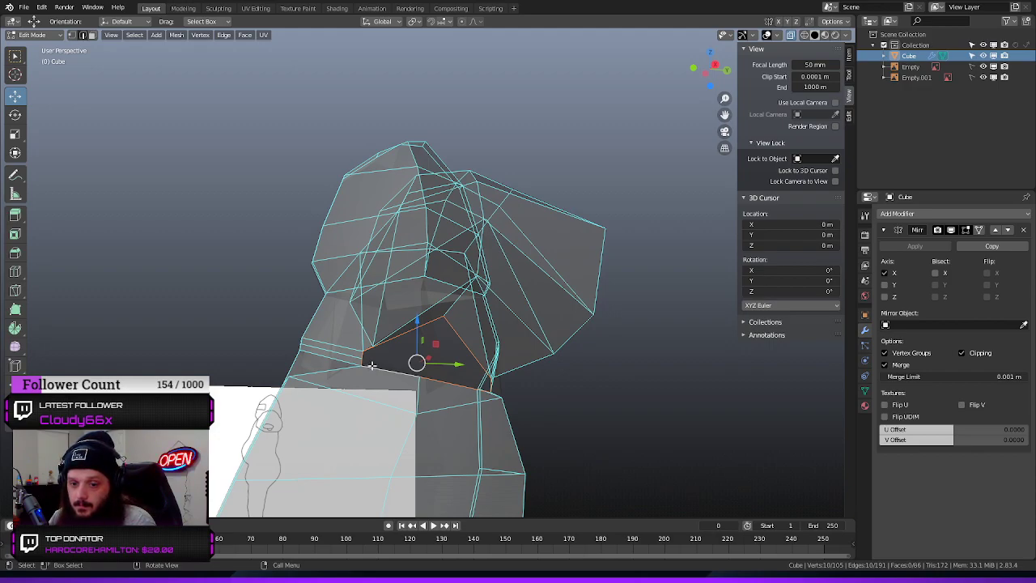
click(657, 335)
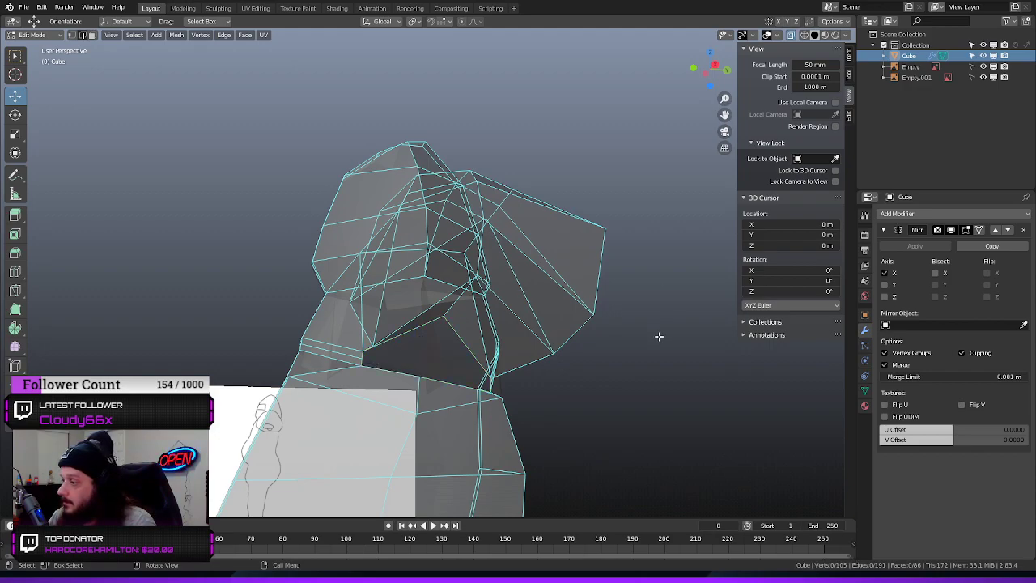
Add two centred vertical loop cuts down the torso side below the arm opening, one in front and one behind
middle_drag(656, 336, 613, 359)
key(ctrl+r)
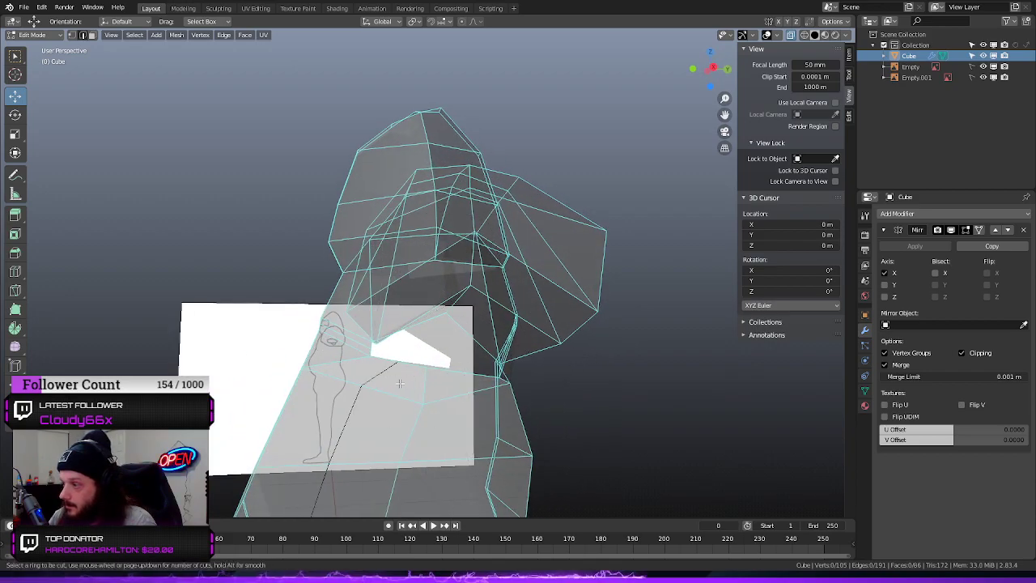
click(394, 382)
right_click(396, 385)
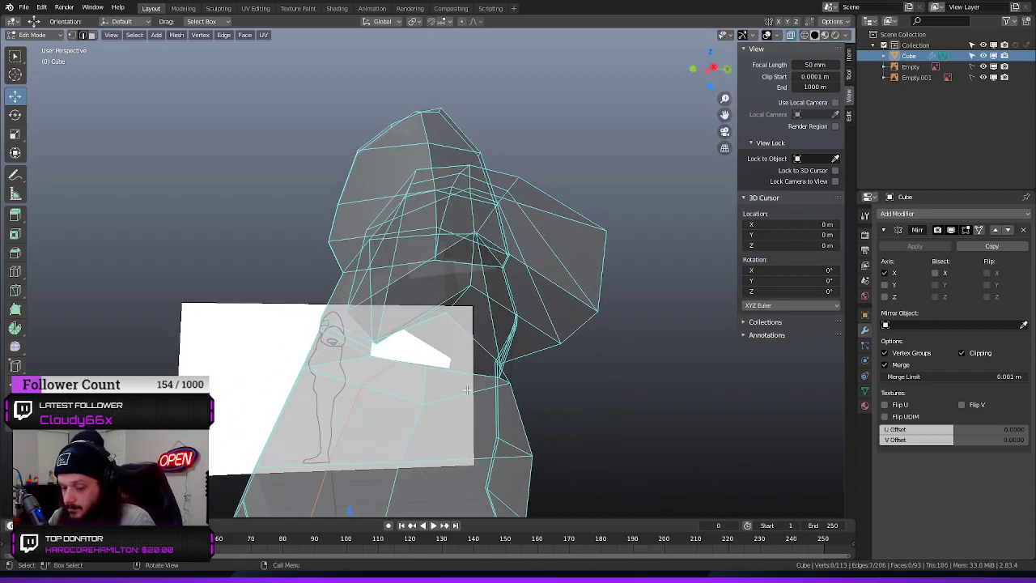
key(ctrl+r)
click(466, 390)
right_click(464, 388)
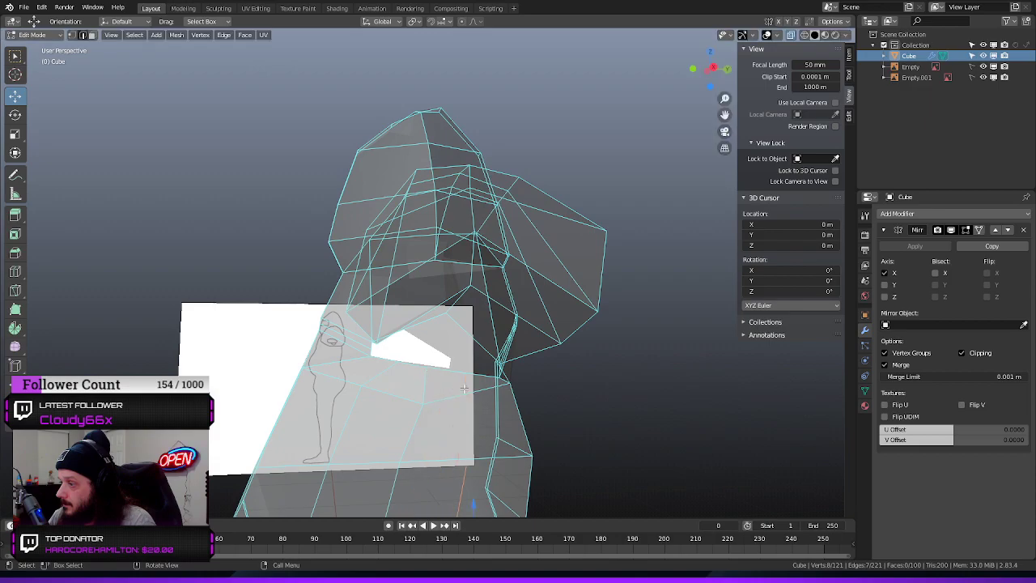
Add a centred loop cut through the front half of the shoulder, above the arm opening
middle_drag(433, 346, 435, 316)
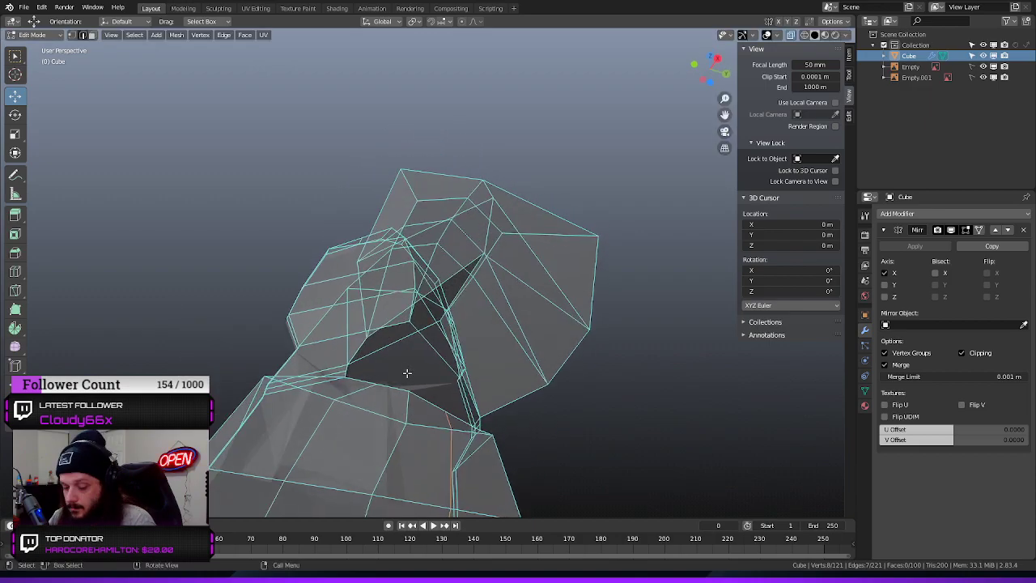
key(ctrl+r)
click(393, 345)
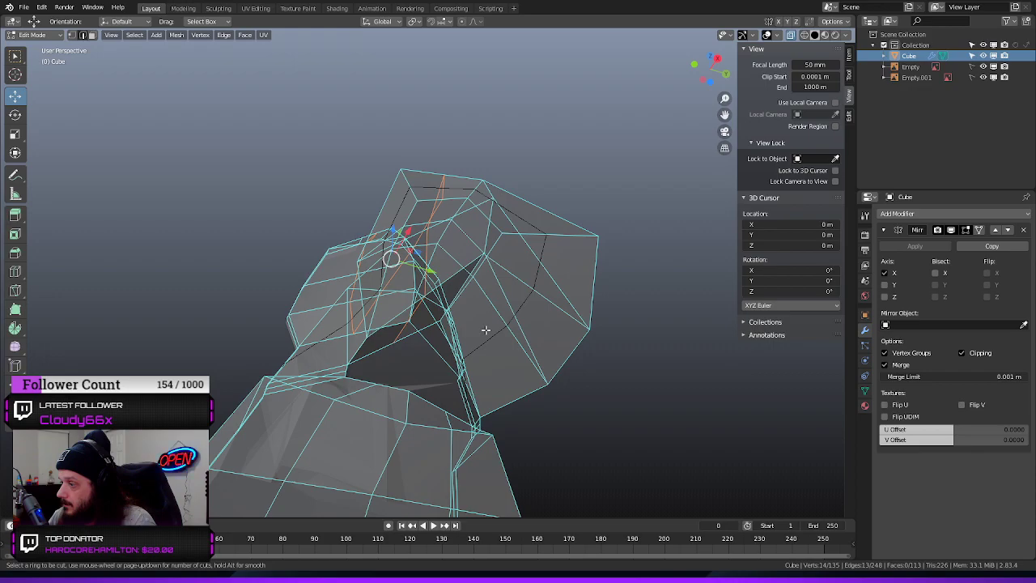
Try a second loop cut through the shoulder and undo it
click(486, 329)
right_click(486, 329)
middle_drag(634, 397, 580, 427)
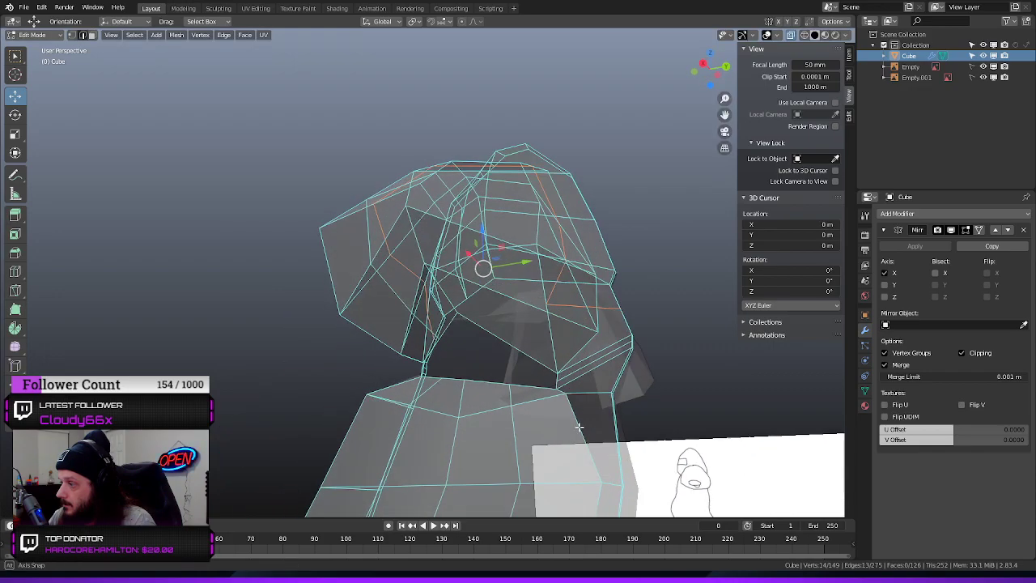
key(ctrl+z)
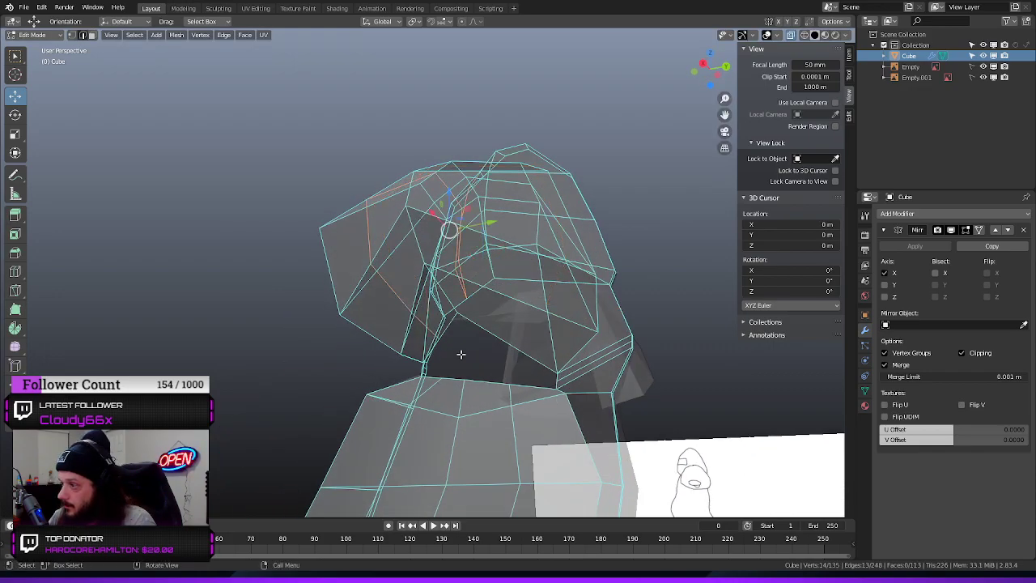
Add a centred loop cut through the back half of the shoulder, above the arm opening
middle_drag(461, 353, 494, 343)
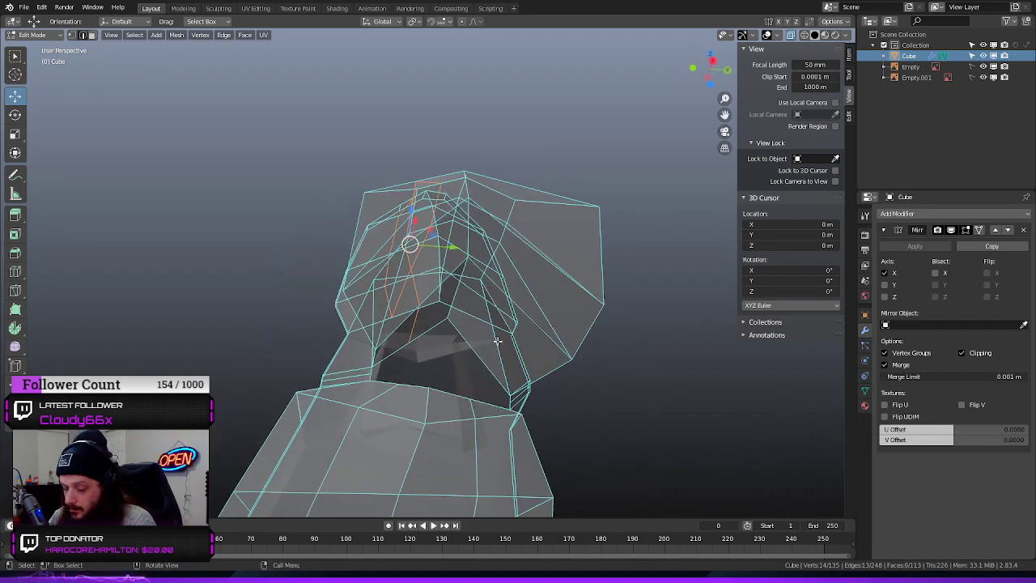
key(ctrl+r)
click(477, 351)
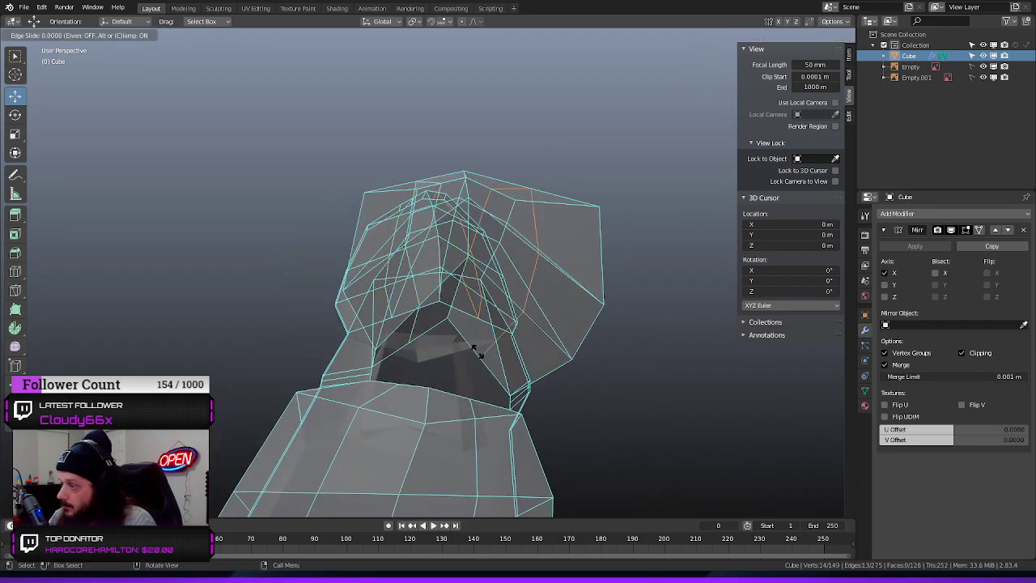
right_click(478, 353)
middle_drag(680, 384, 637, 410)
middle_drag(737, 405, 745, 412)
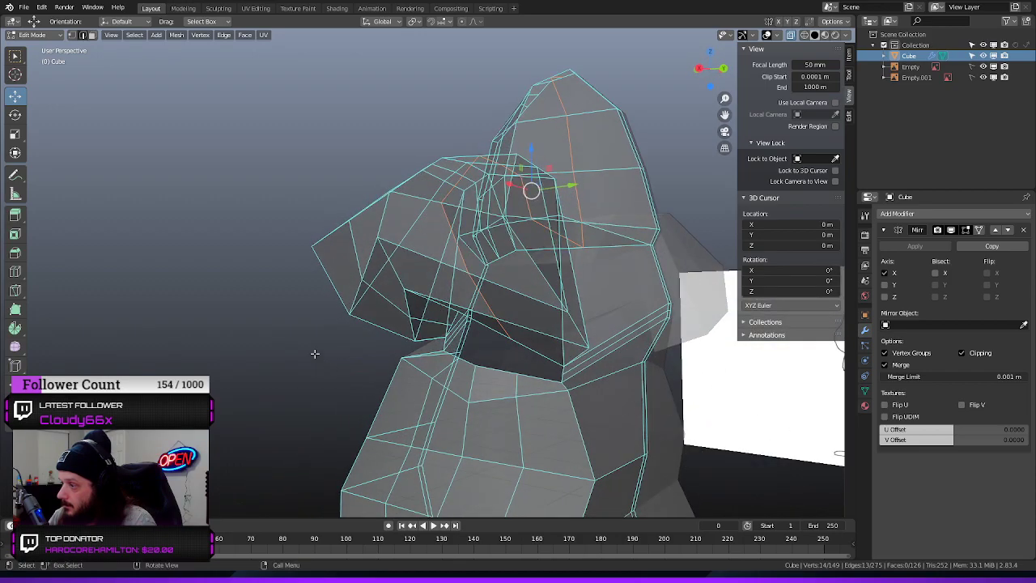
Select the edge loop around the arm opening and round it with the LoopTools Circle operation
middle_drag(243, 352, 409, 343)
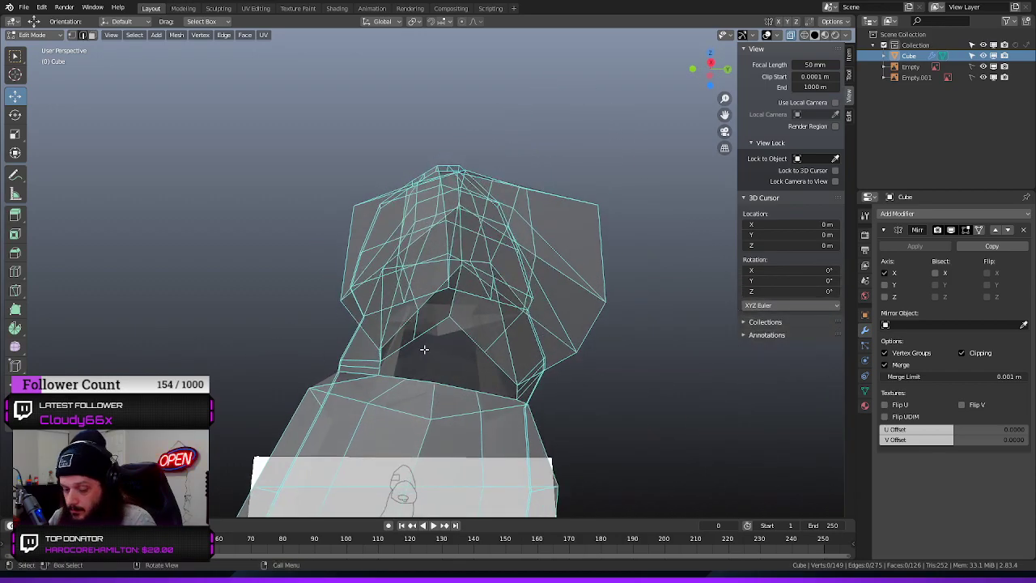
alt+click(431, 328)
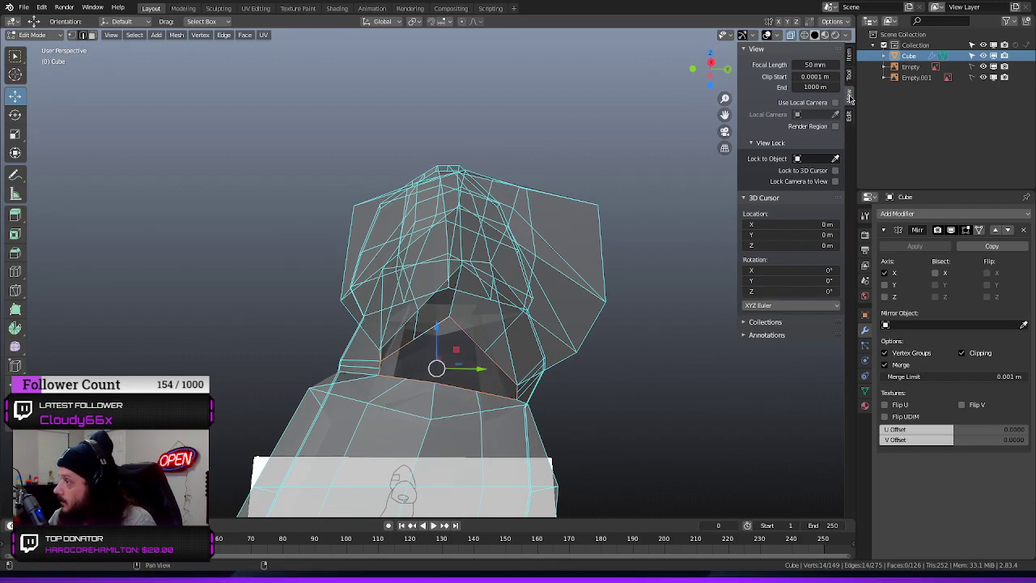
click(850, 56)
click(850, 75)
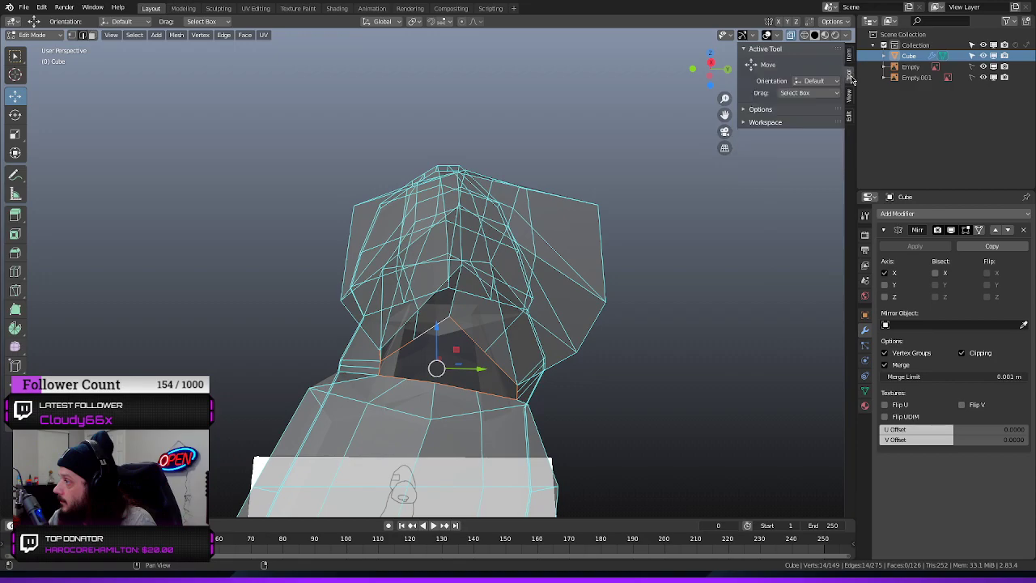
click(849, 97)
click(851, 56)
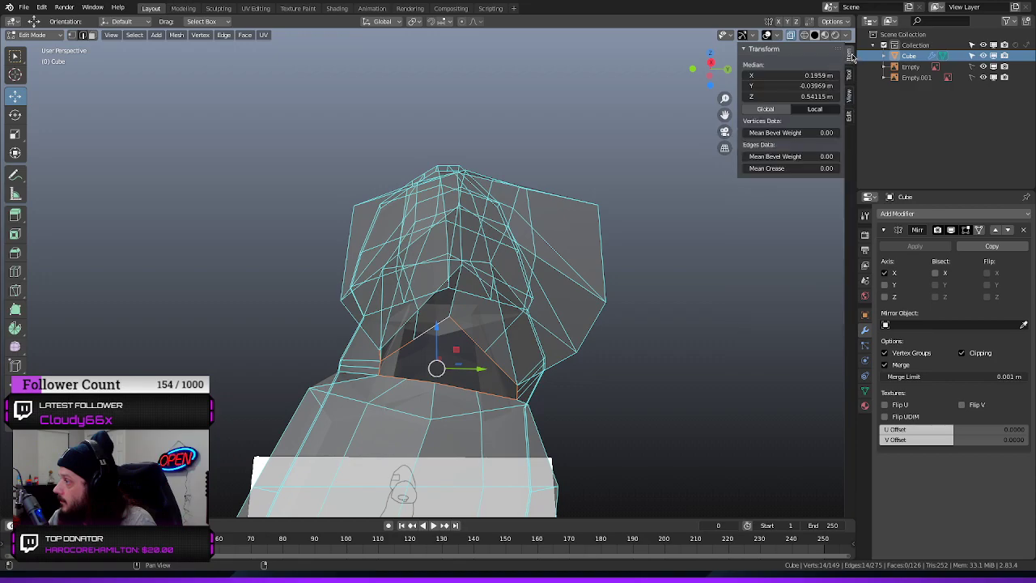
click(849, 118)
click(743, 50)
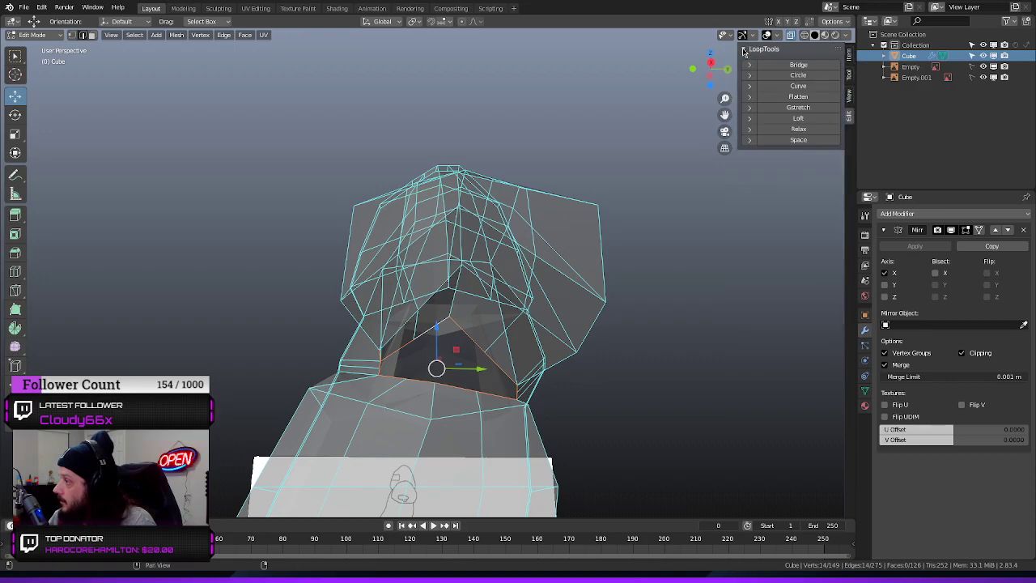
click(795, 75)
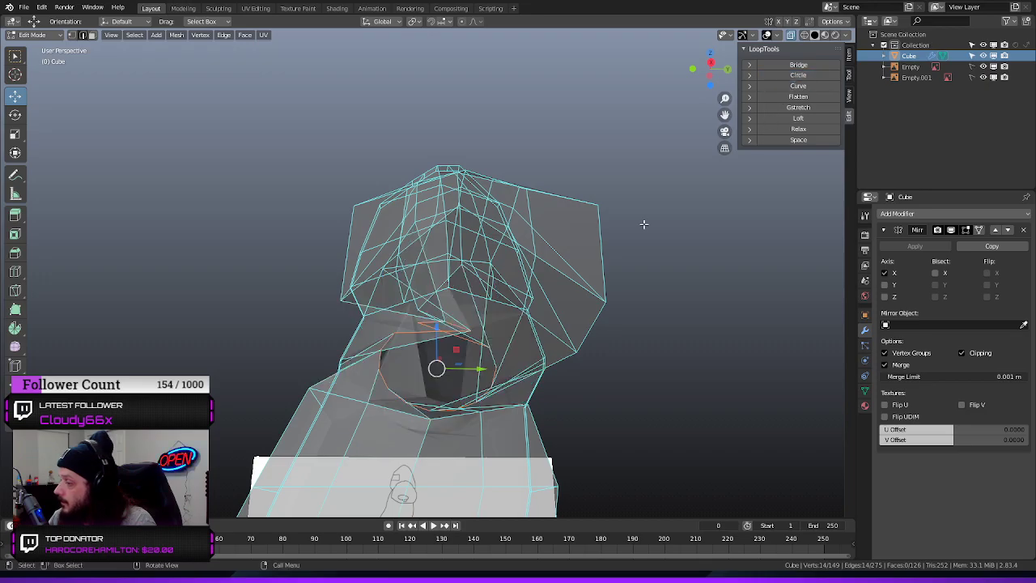
Try scaling the rounded arm-opening loop, and undo both the scaling and the circle operation
middle_drag(705, 308, 491, 372)
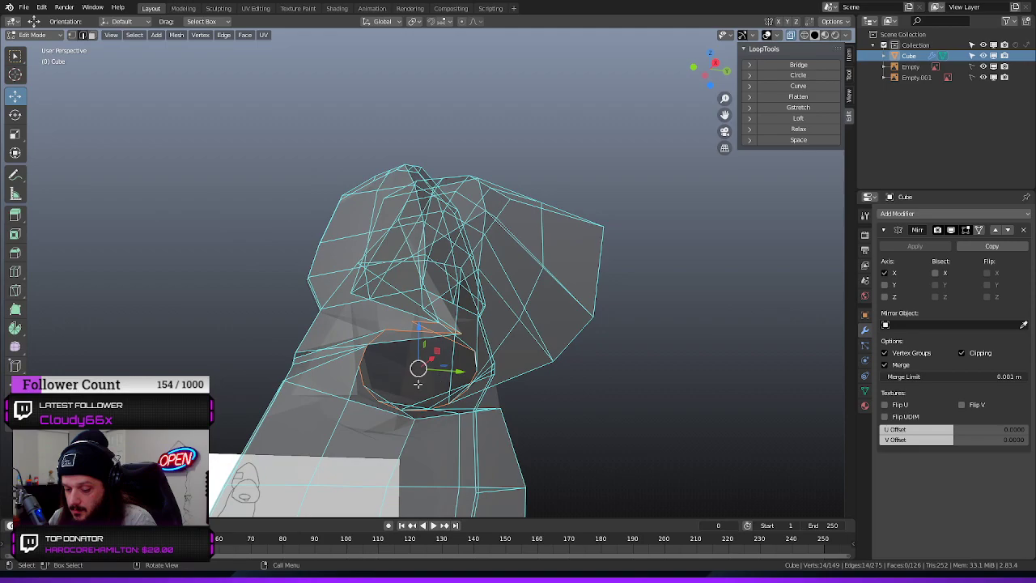
key(s)
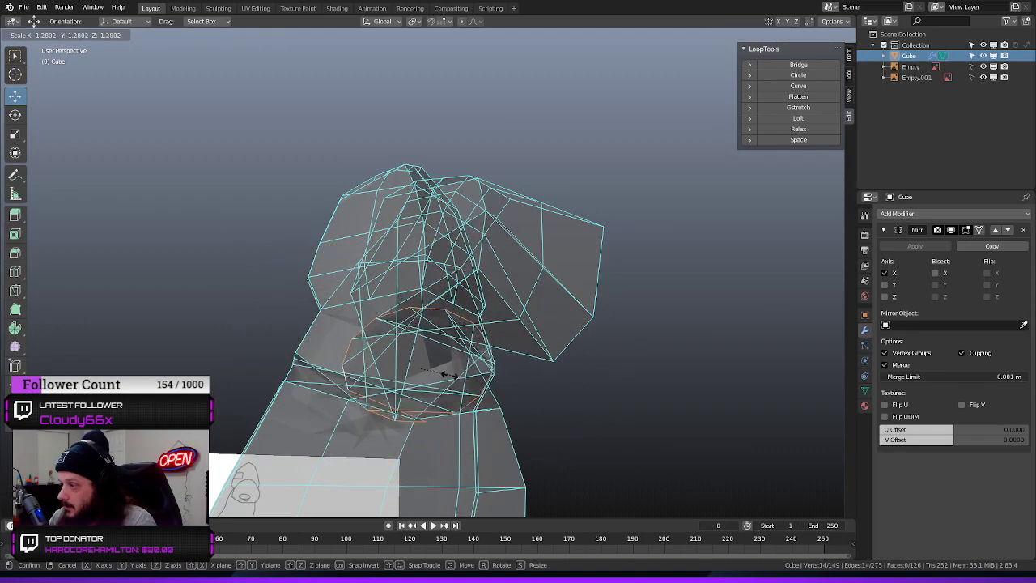
click(435, 375)
key(ctrl+z)
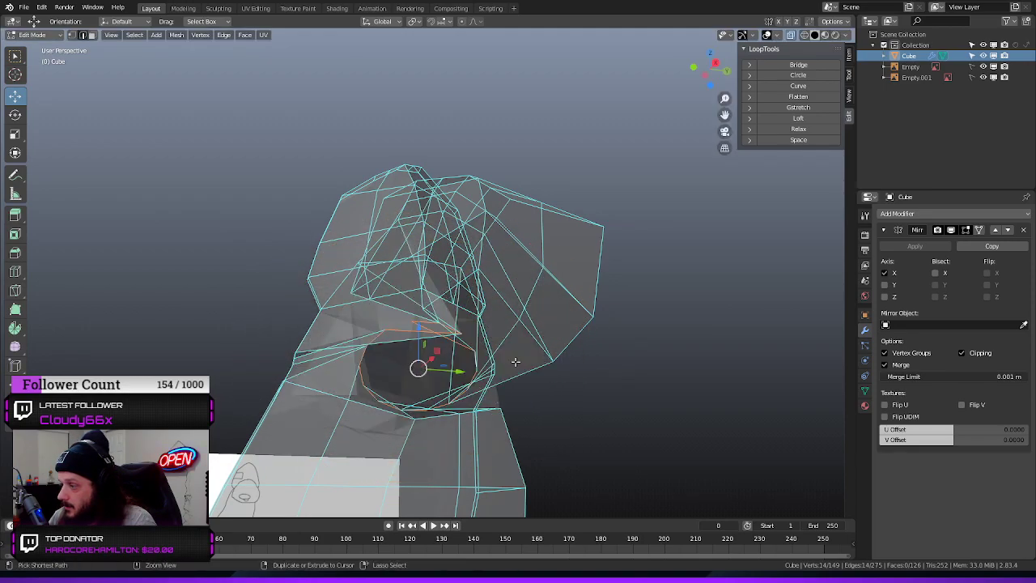
middle_drag(548, 378, 539, 322)
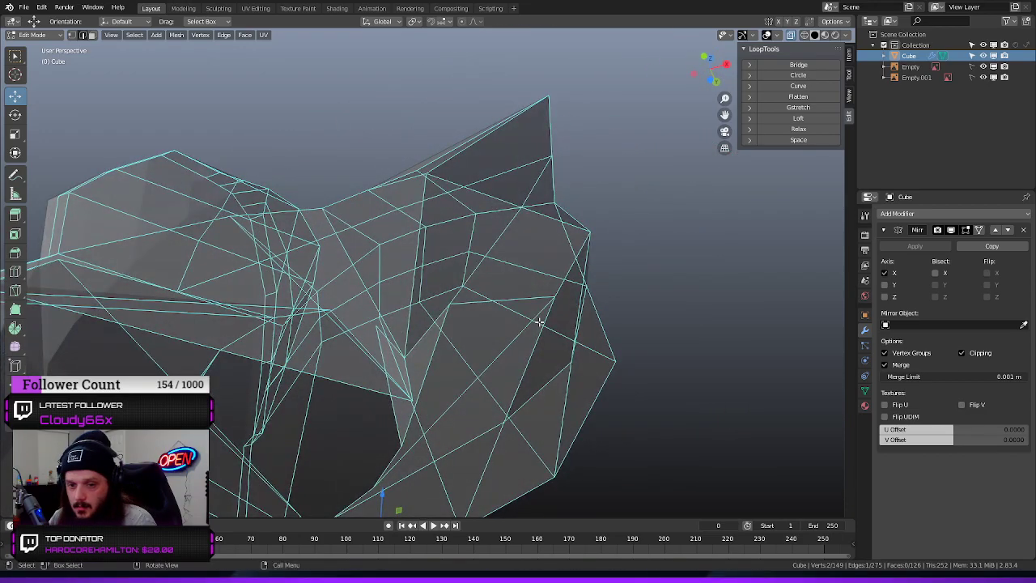
key(ctrl+z)
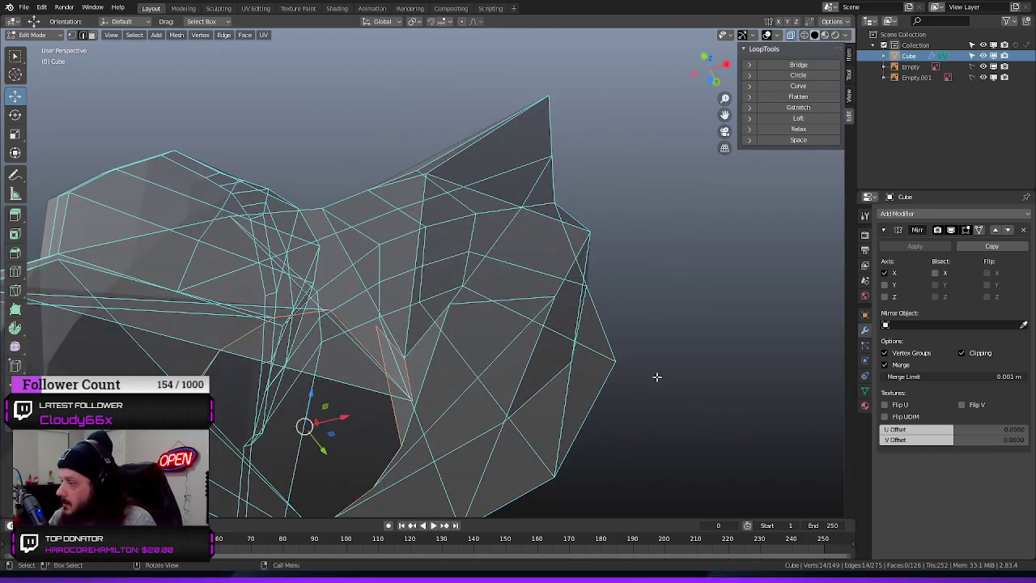
Delete the short edge joining the arm opening's lower corner to the underside rim of the shoulder
middle_drag(719, 322, 513, 400)
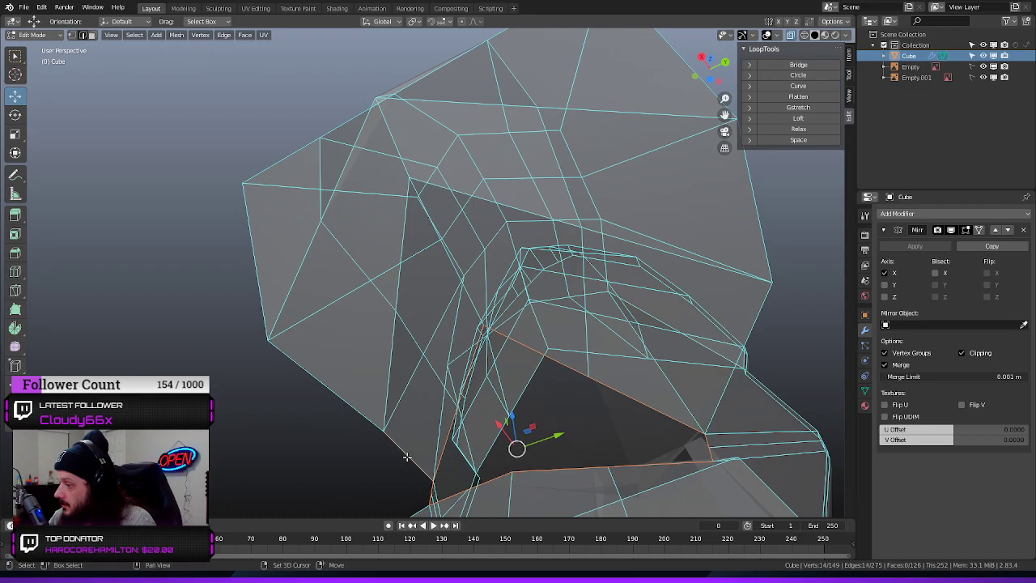
drag(347, 458, 390, 450)
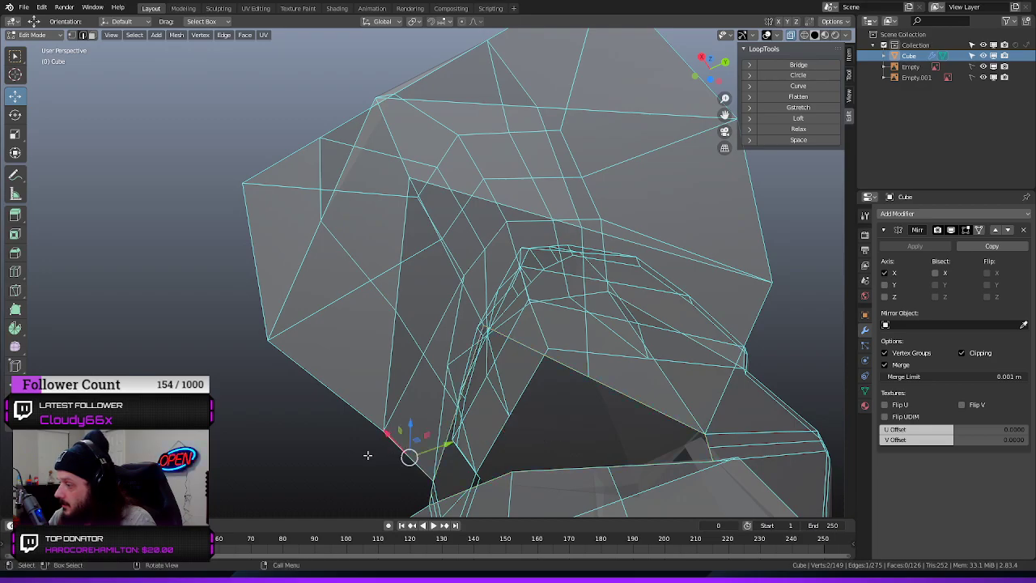
middle_drag(367, 455, 443, 370)
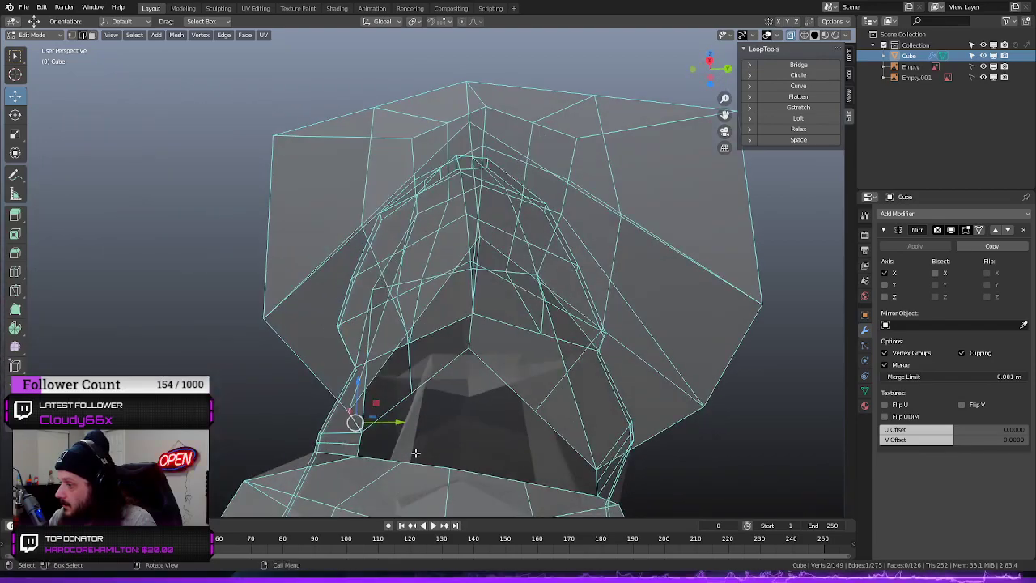
alt+click(443, 369)
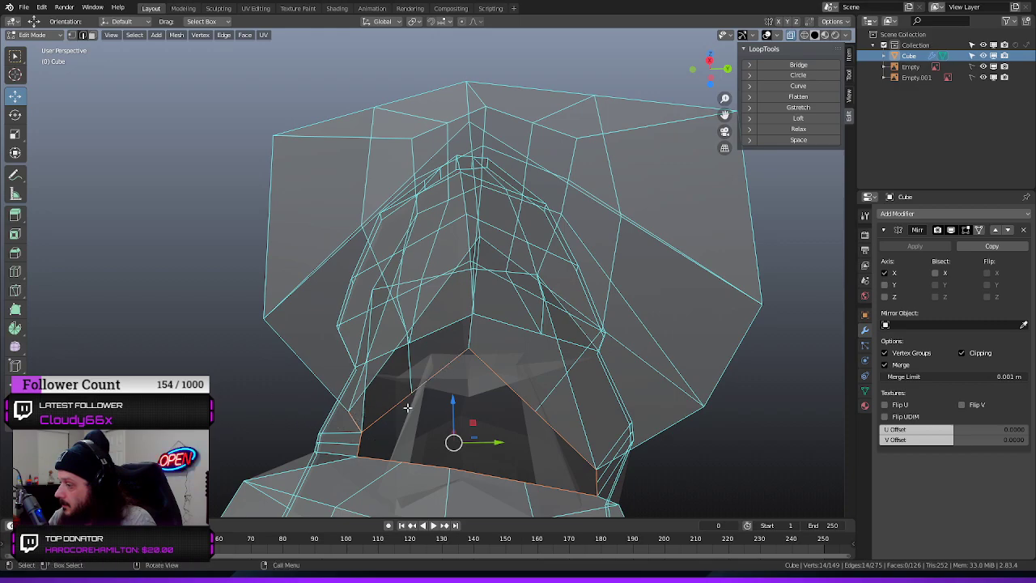
ctrl+click(353, 418)
click(350, 420)
middle_drag(312, 423, 370, 402)
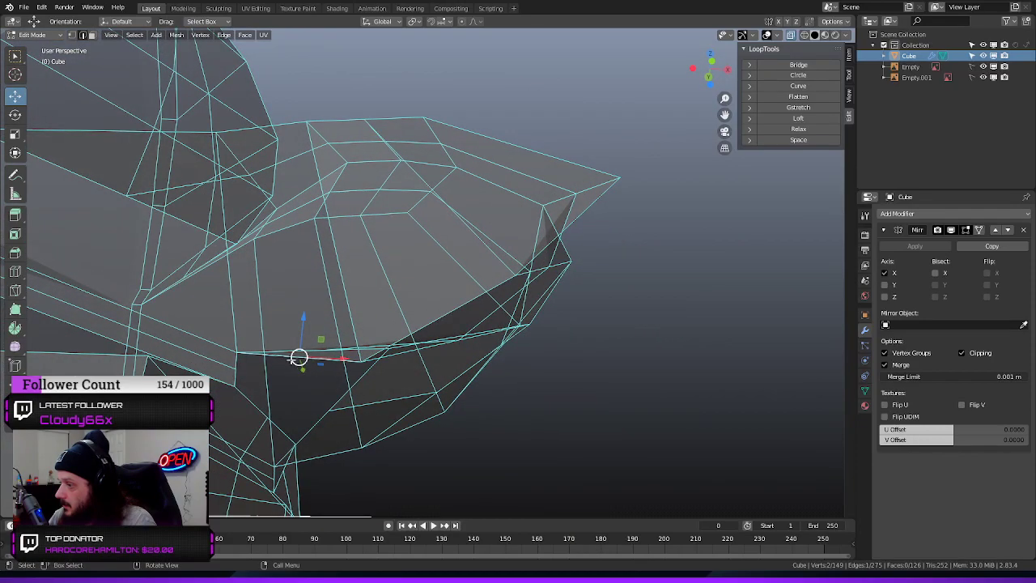
drag(300, 317, 347, 222)
middle_drag(349, 234, 404, 398)
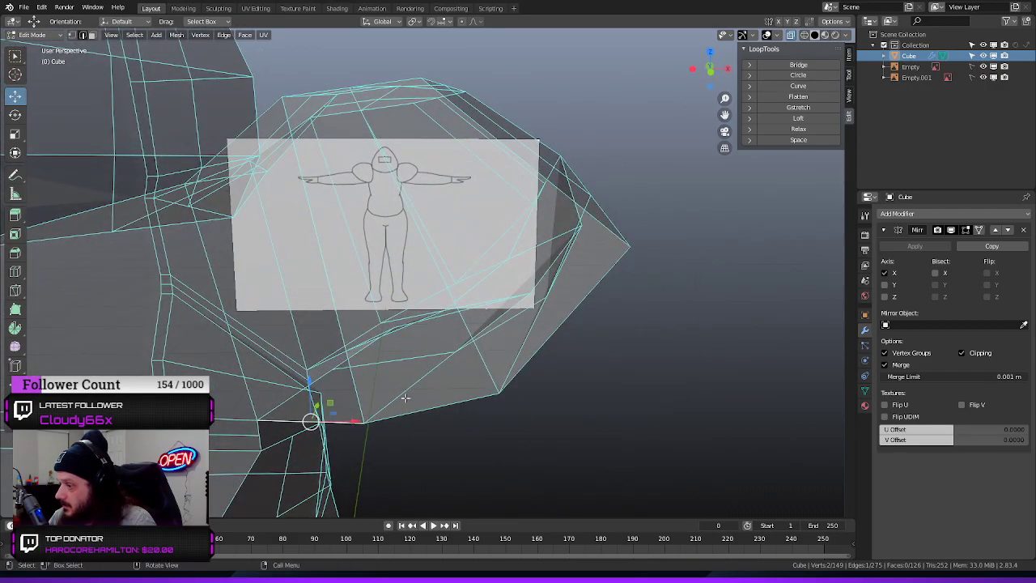
middle_drag(470, 442, 530, 419)
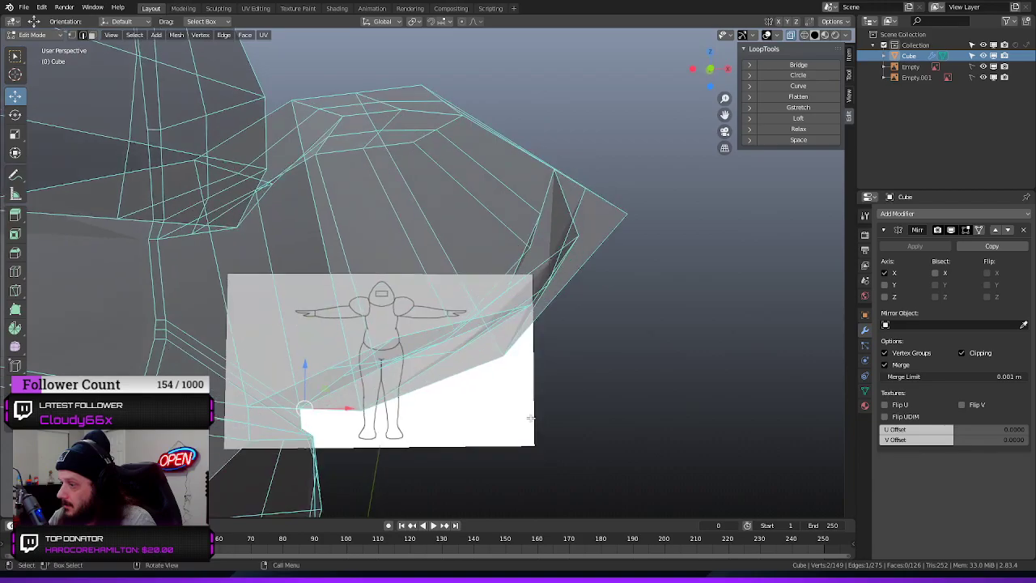
key(x)
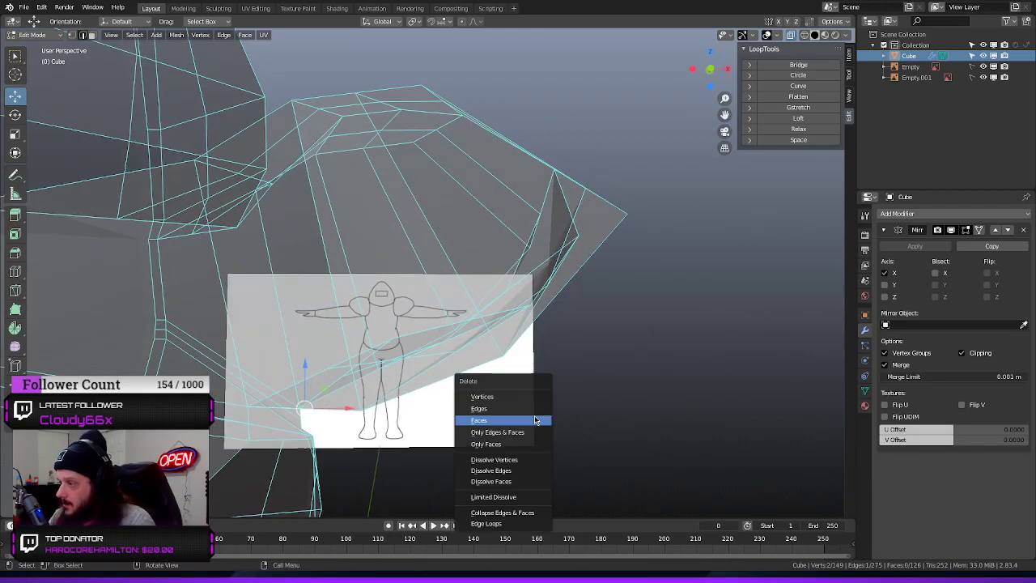
click(521, 408)
Fill the gap left by the deleted edge with a new face between its two bordering edges
middle_drag(548, 423, 330, 213)
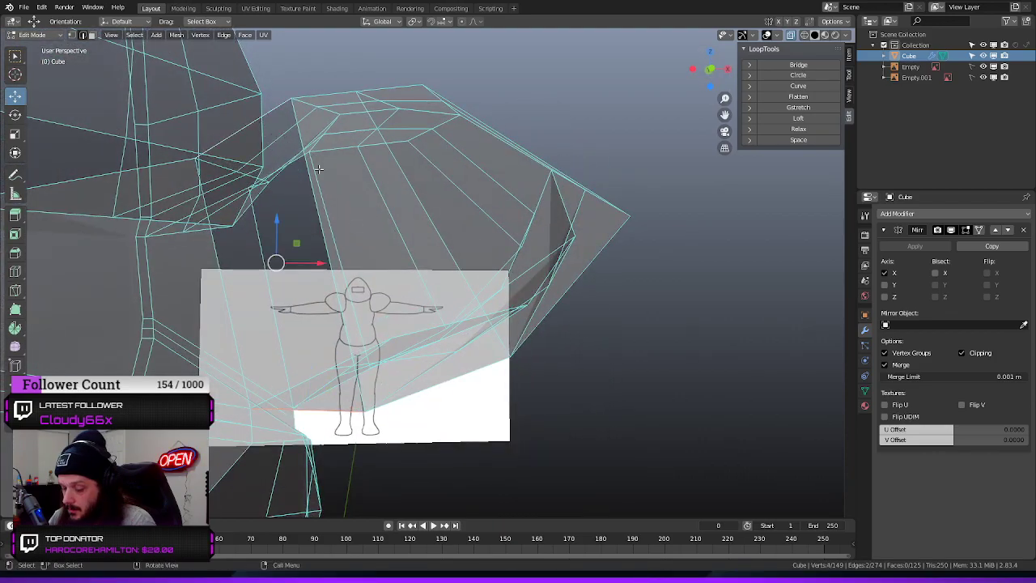
key(f)
click(685, 377)
middle_drag(685, 378, 535, 318)
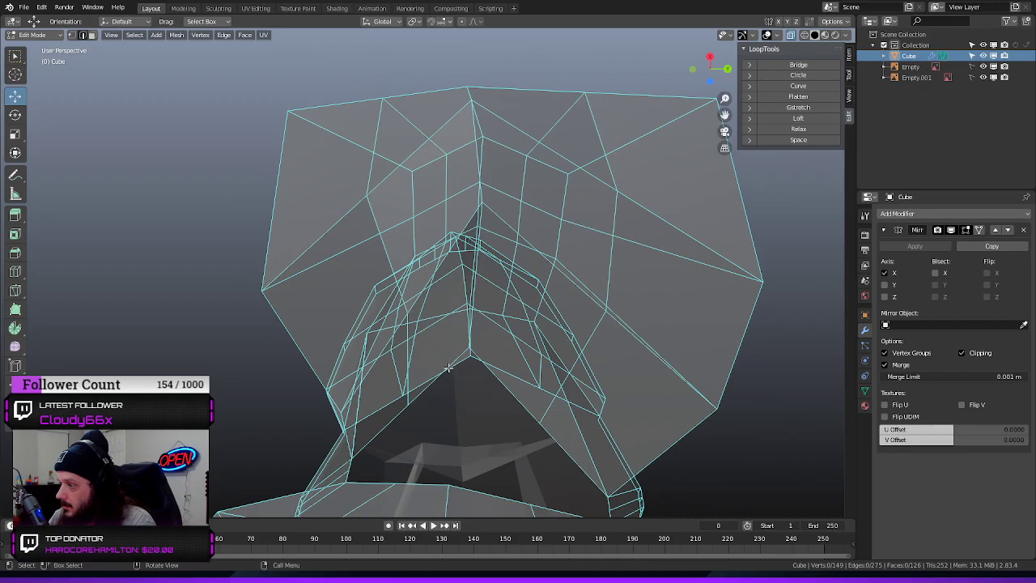
Check the arm opening's edge loop and delete the edge running up the torso from its corner
alt+click(395, 413)
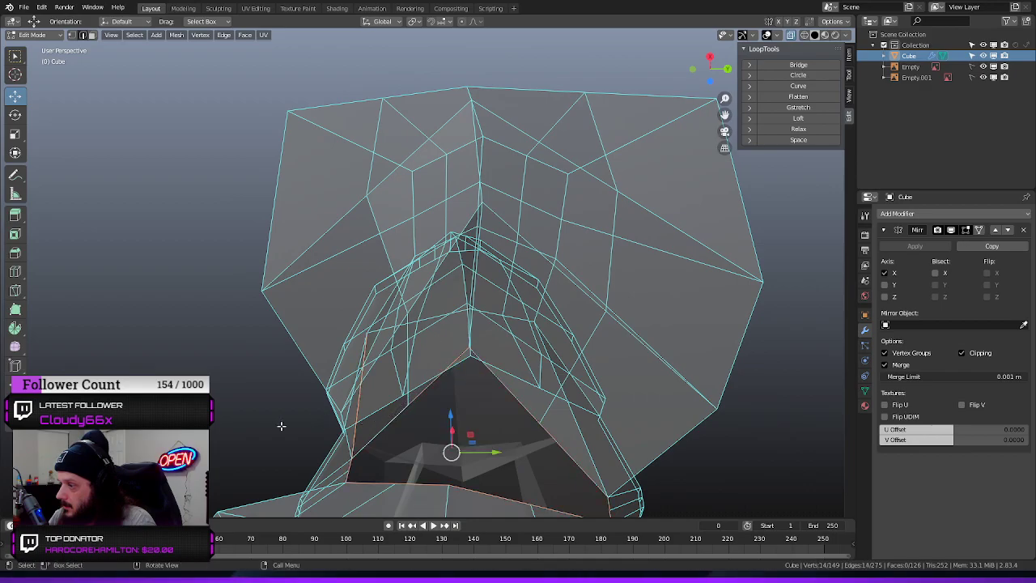
middle_drag(282, 424, 338, 427)
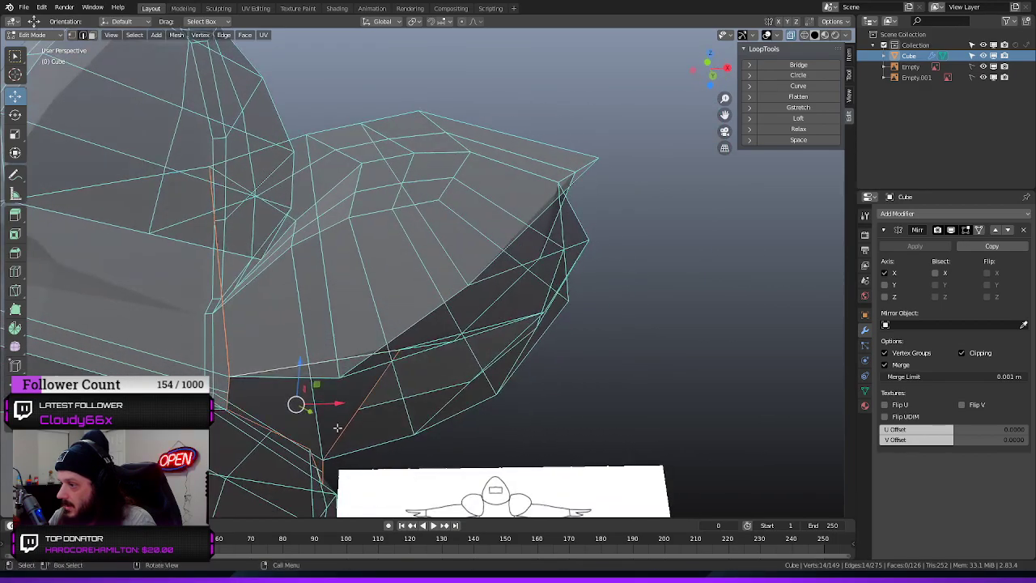
key(alt+a)
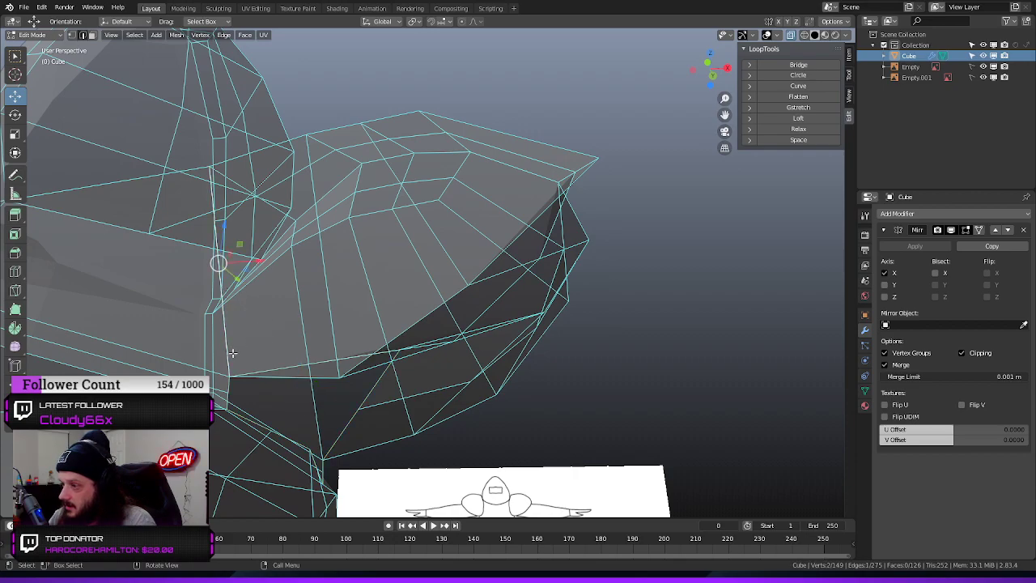
key(x)
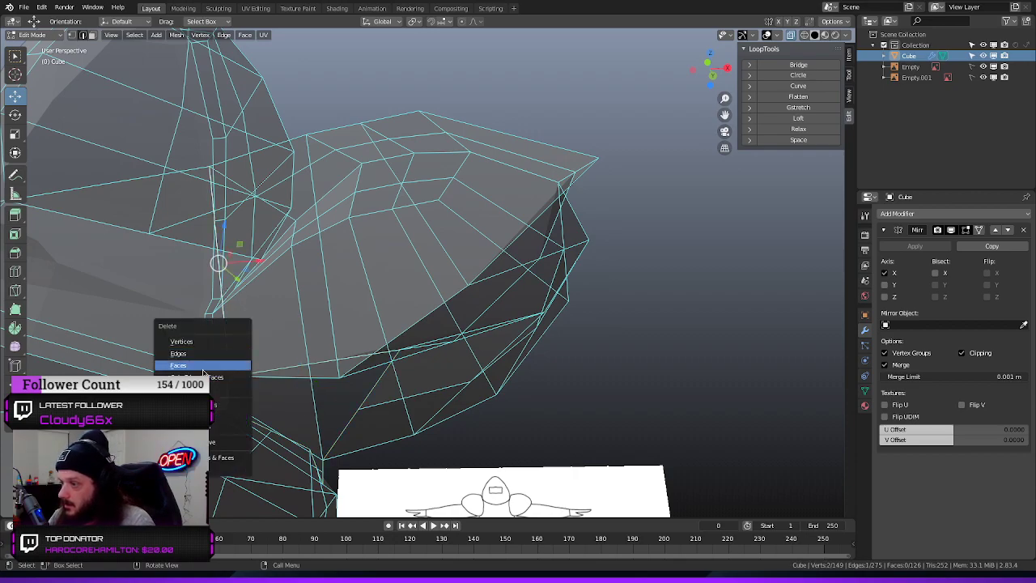
click(194, 357)
mouse_move(285, 300)
middle_down()
mouse_move(332, 328)
mouse_move(285, 299)
middle_up()
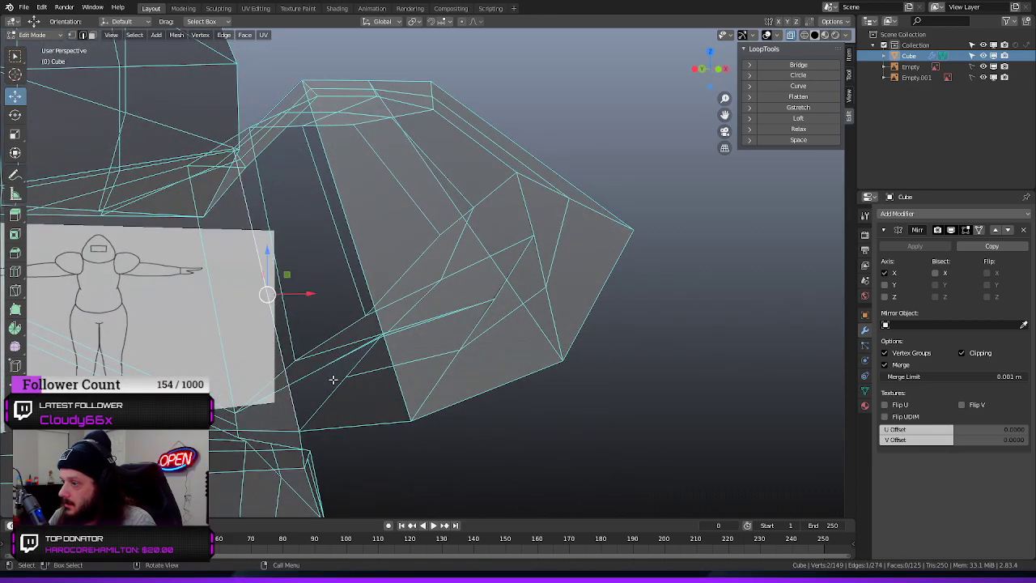
Fill the gap between the torso and the shoulder with a new four-sided face above the arm opening's corner
middle_drag(332, 379, 266, 340)
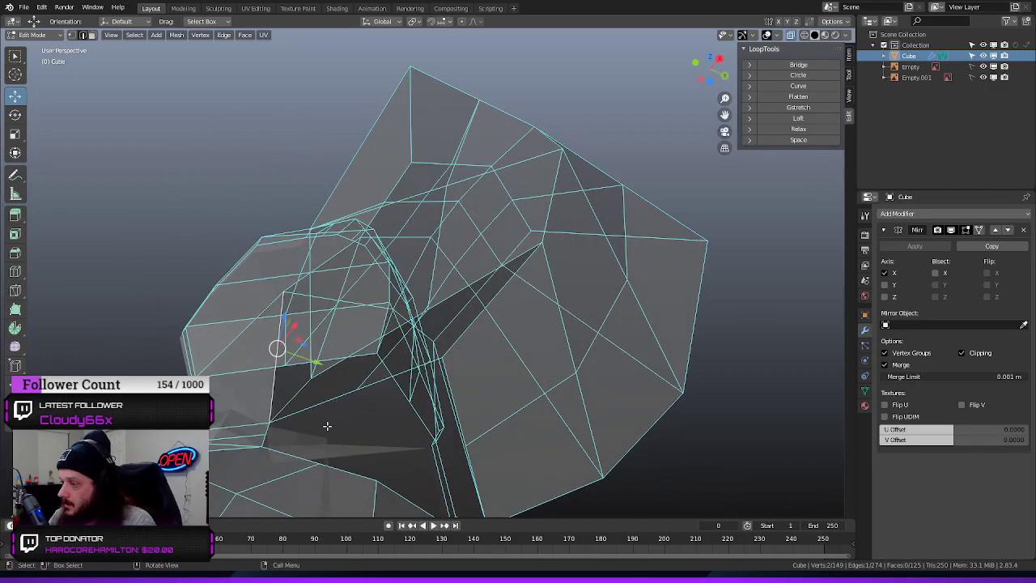
alt+click(287, 452)
middle_drag(292, 426, 349, 448)
click(226, 300)
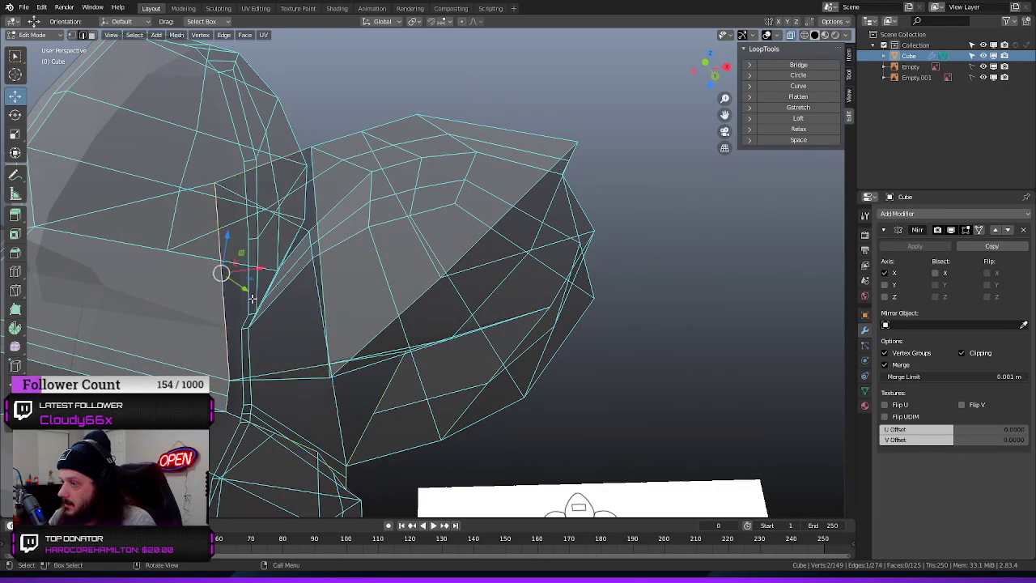
key(f)
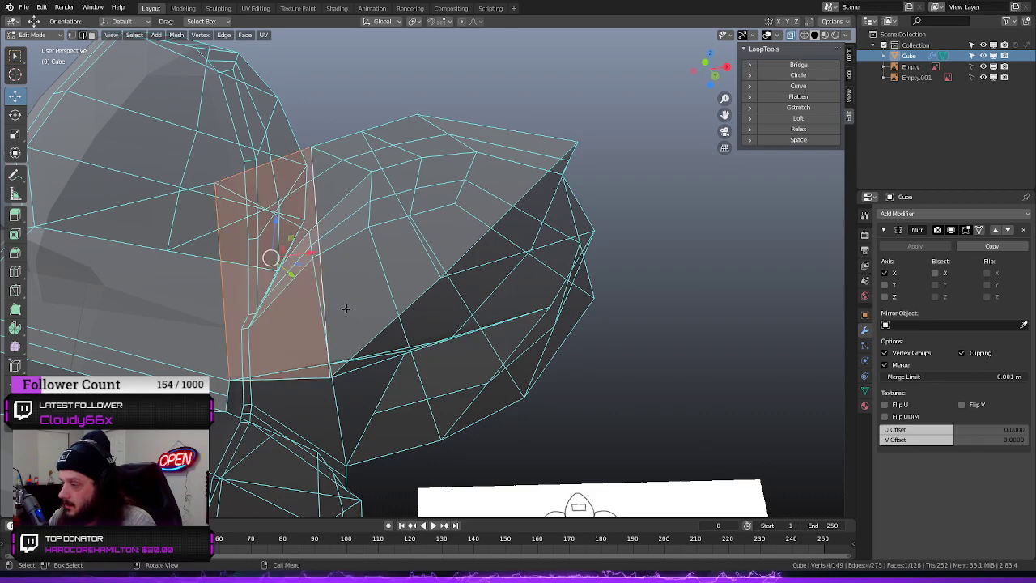
Try to select the edge loop around the arm opening, narrowing the selection to the edges bordering the hole
click(316, 393)
middle_drag(317, 394, 373, 457)
alt+click(294, 447)
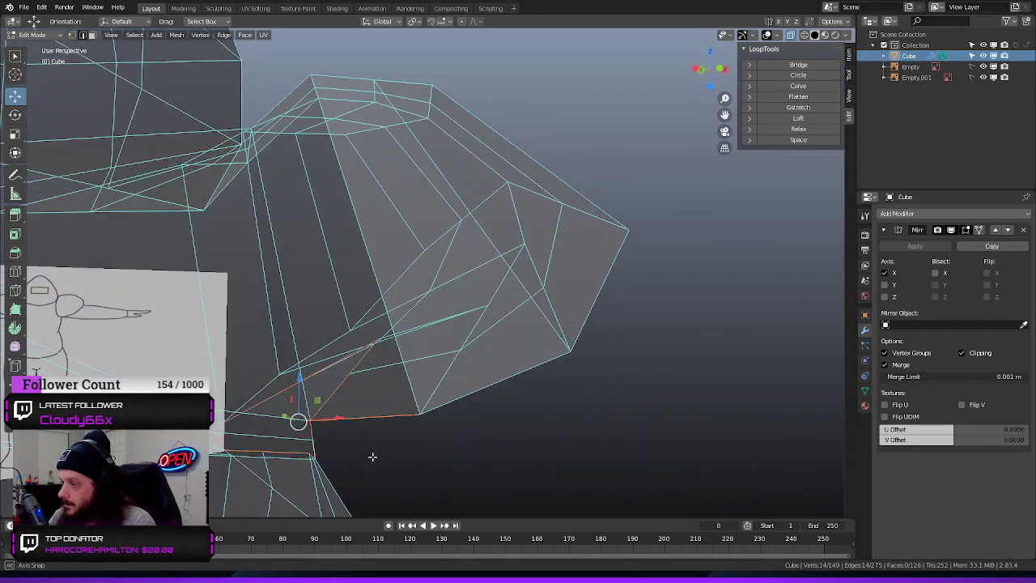
key(alt+a)
middle_drag(583, 445, 405, 404)
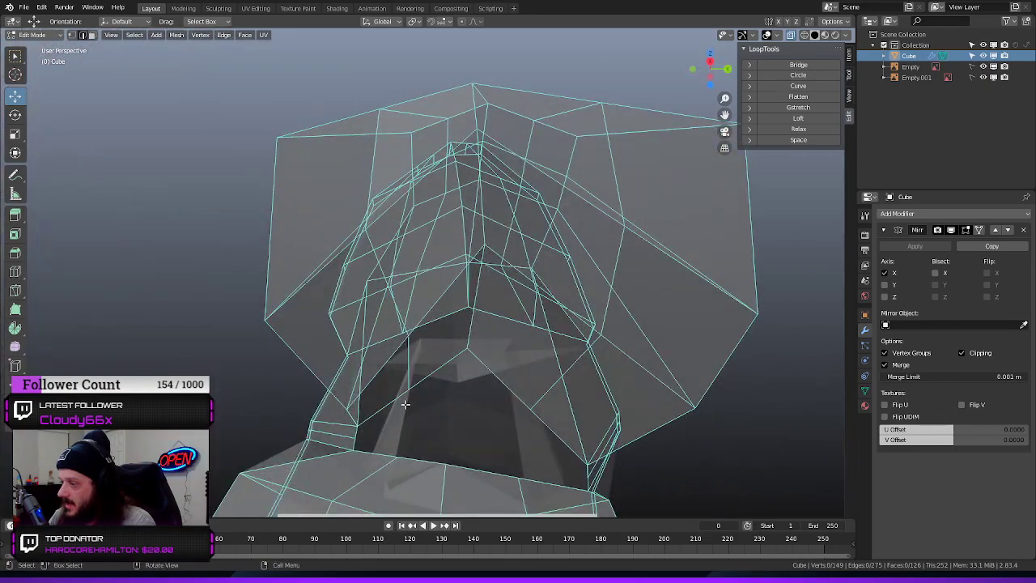
alt+click(402, 394)
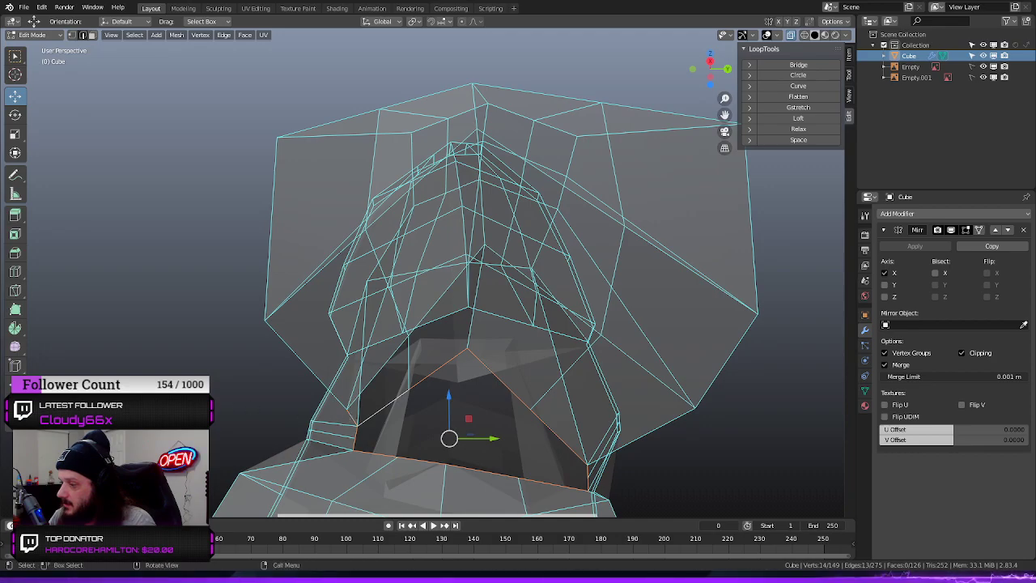
middle_drag(349, 415, 306, 392)
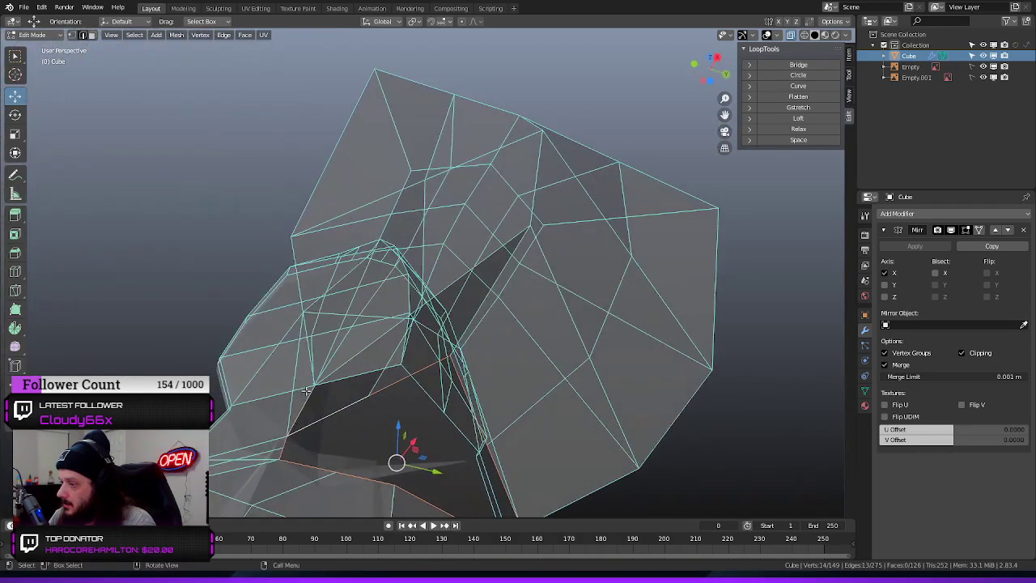
click(399, 383)
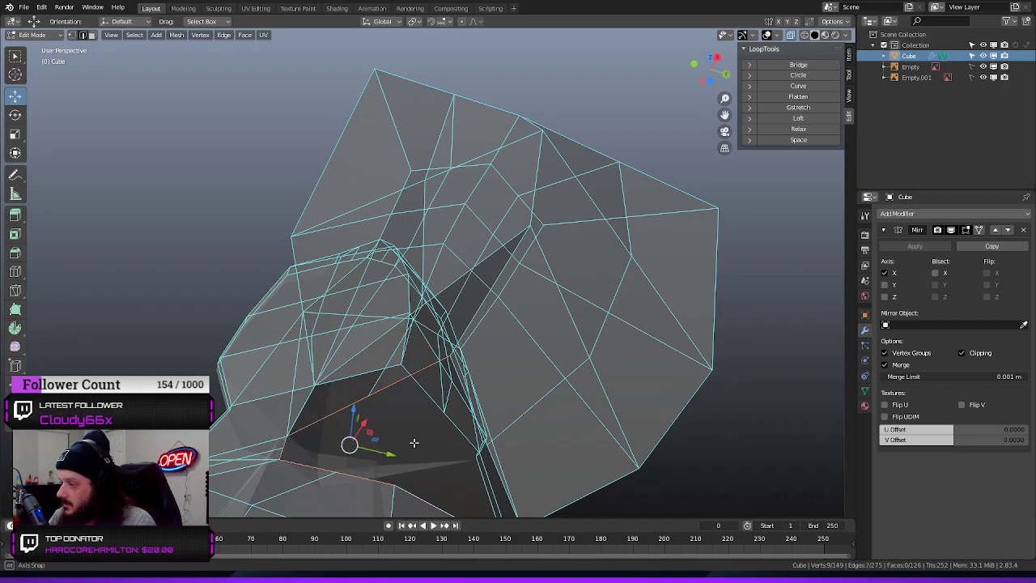
Complete the edge selection around the arm opening and reshape it into a circle with LoopTools Circle
middle_drag(414, 443, 489, 388)
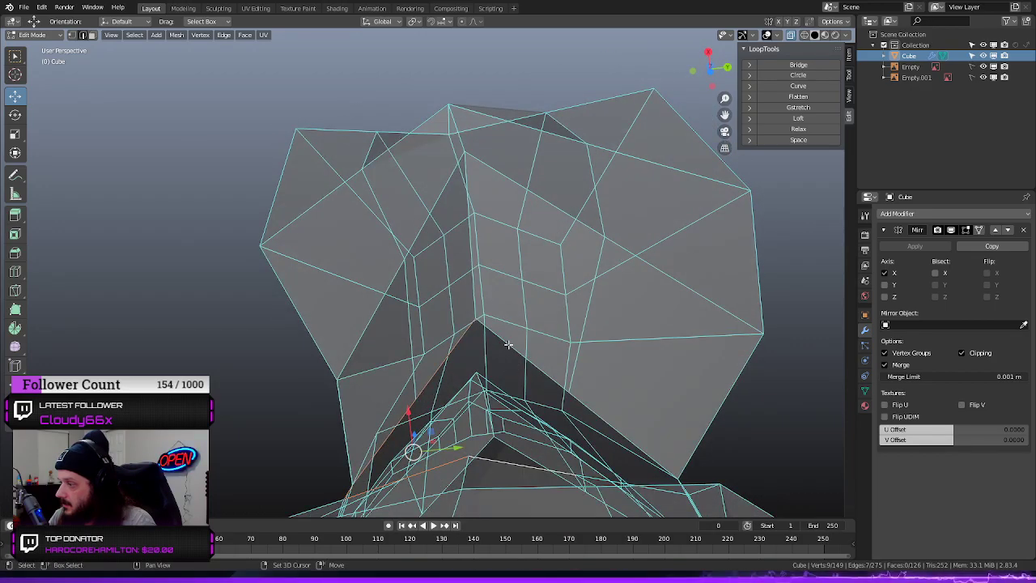
shift+click(508, 345)
middle_drag(508, 345, 520, 440)
middle_drag(378, 426, 401, 445)
shift+click(388, 456)
middle_drag(555, 411, 547, 469)
shift+click(515, 469)
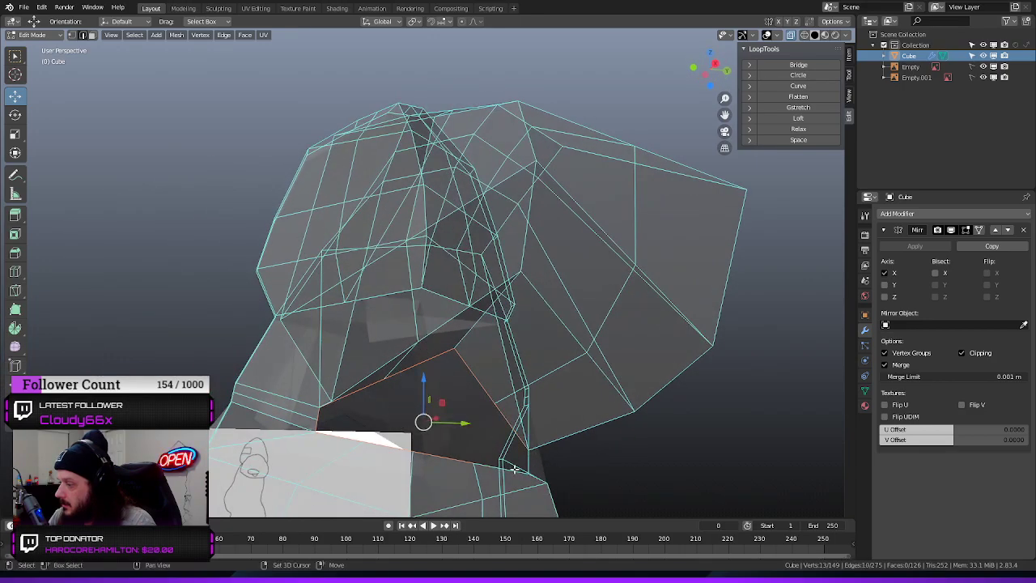
middle_drag(568, 470, 509, 458)
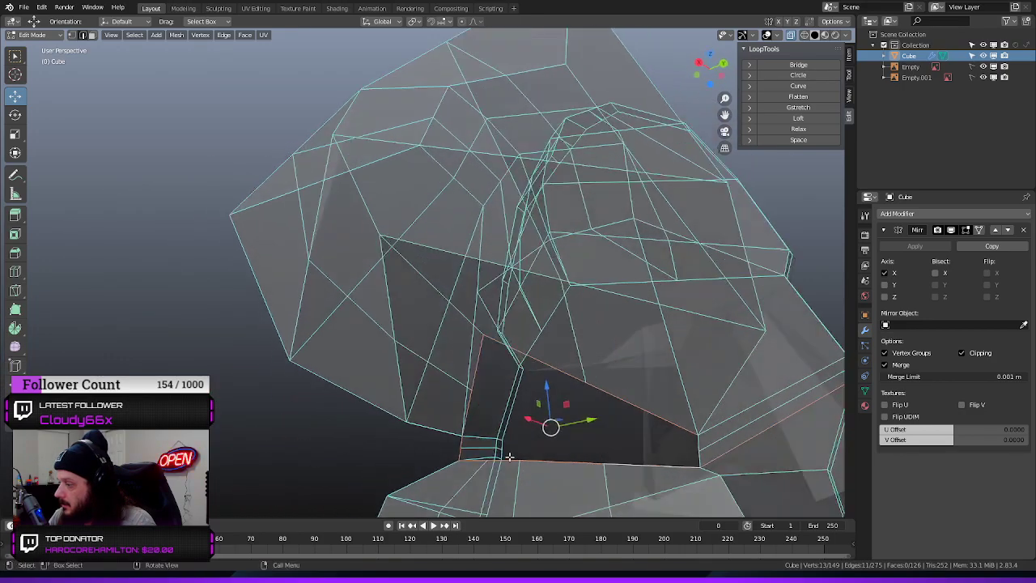
shift+click(699, 456)
middle_drag(631, 442, 650, 451)
click(796, 77)
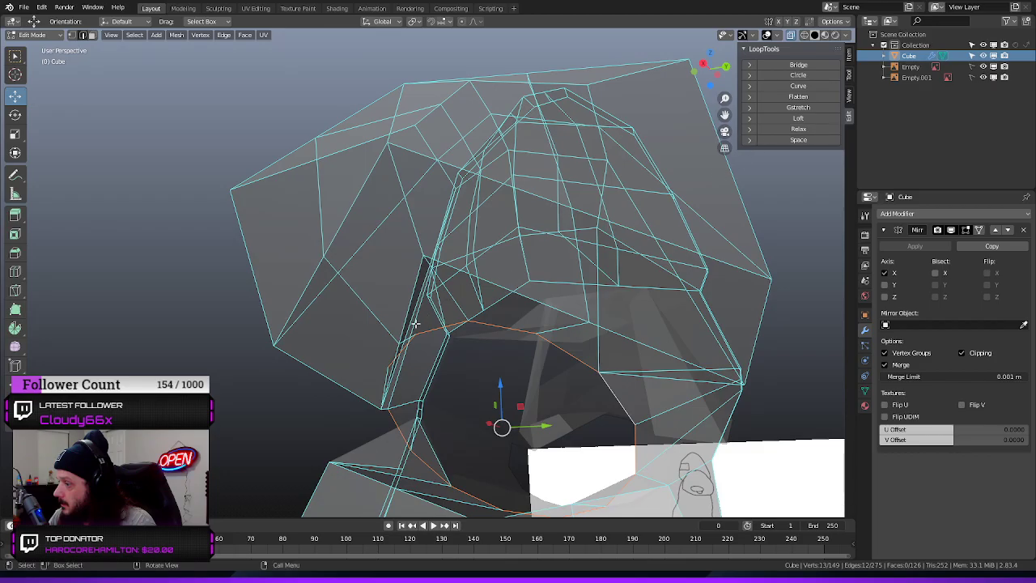
Undo the circle reshaping of the arm opening together with the edge selections made before it
middle_drag(360, 350, 325, 353)
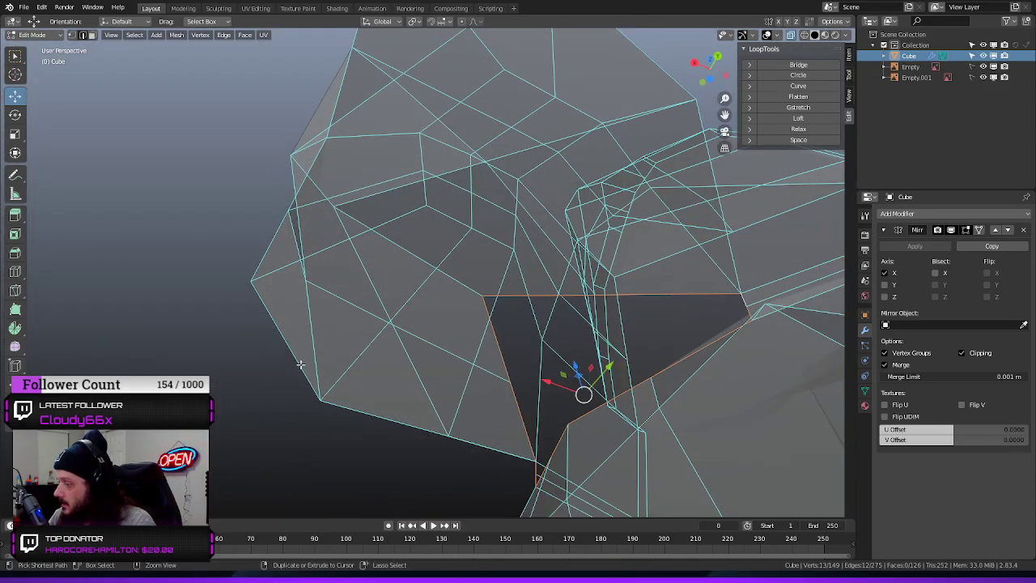
key(ctrl+z)
key(ctrl+z)
key(ctrl+z)
key(ctrl+z)
key(ctrl+z)
key(ctrl+z)
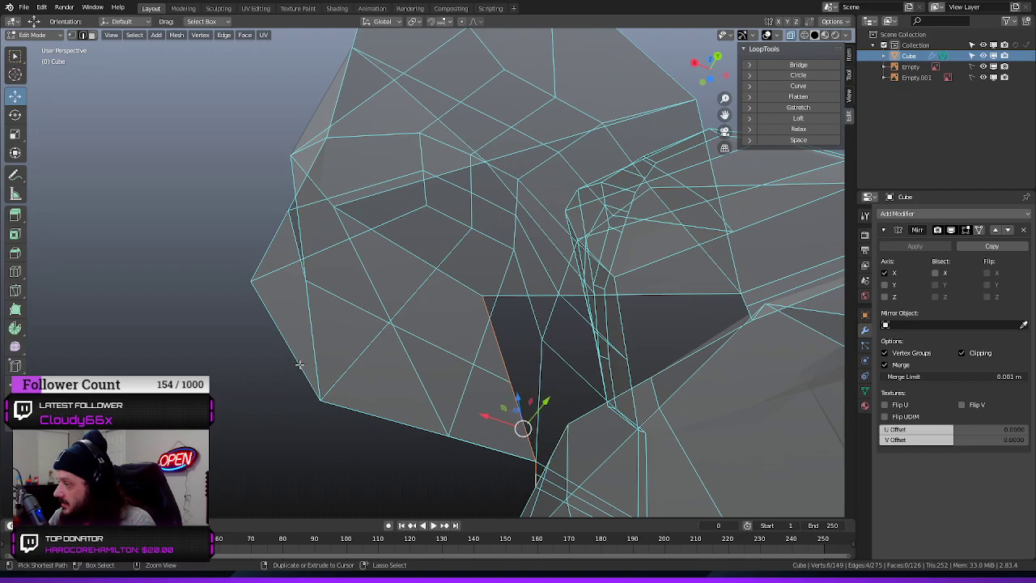
key(ctrl+z)
key(ctrl+z)
key(ctrl+z)
key(ctrl+z)
key(ctrl+z)
key(ctrl+z)
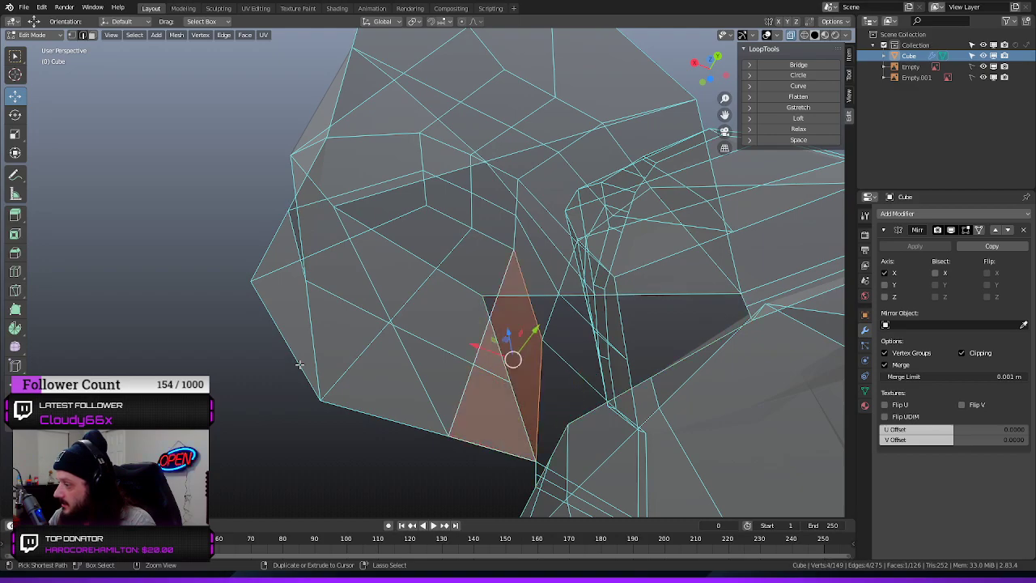
key(ctrl+z)
key(ctrl+z)
key(ctrl+z)
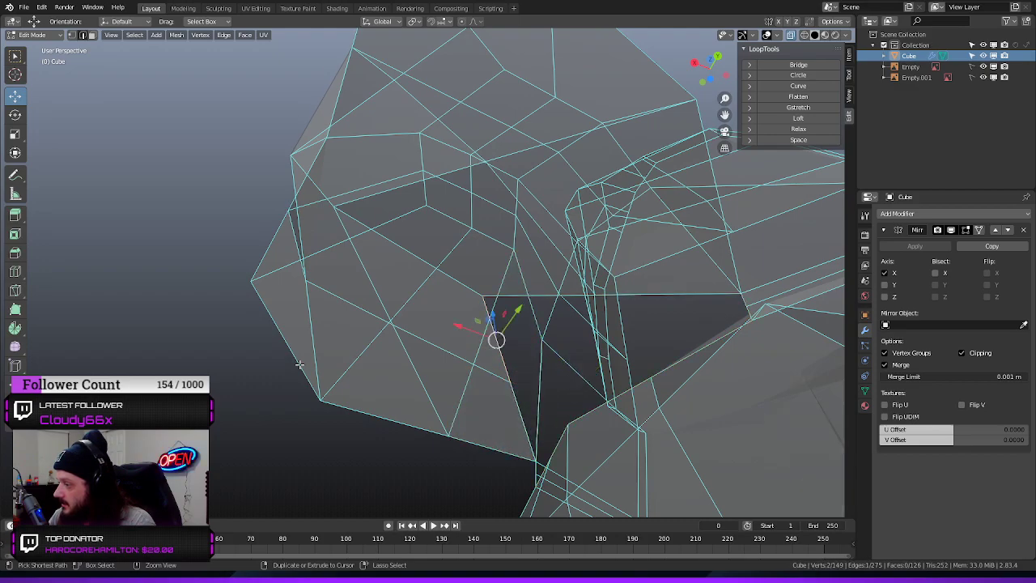
key(ctrl+z)
key(ctrl+z)
Switch to Object Mode with Material Preview shading and inspect the shoulder's underside and arm opening
middle_drag(299, 365, 487, 437)
click(678, 375)
middle_drag(677, 375, 574, 396)
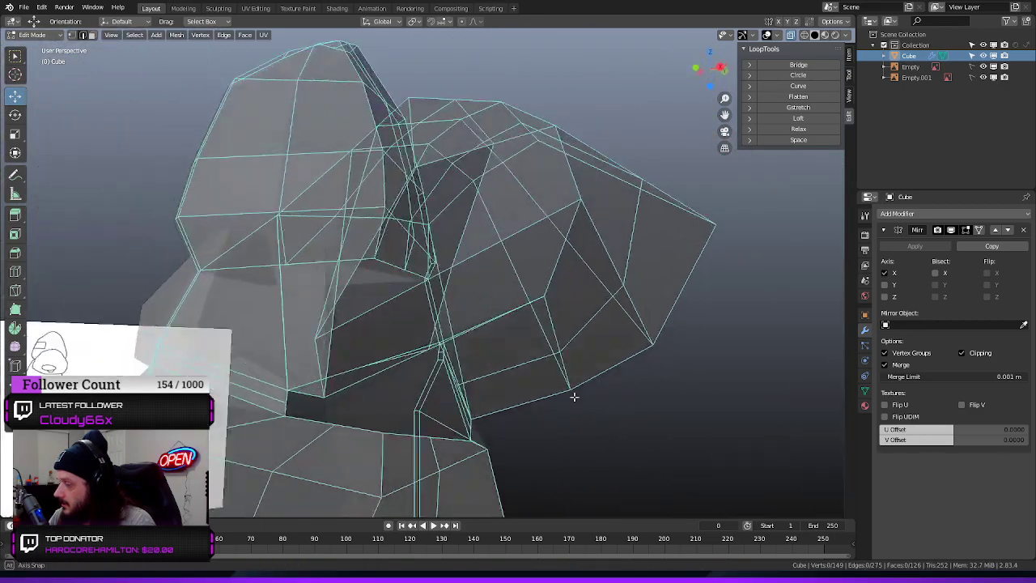
scroll(568, 409, down, 6)
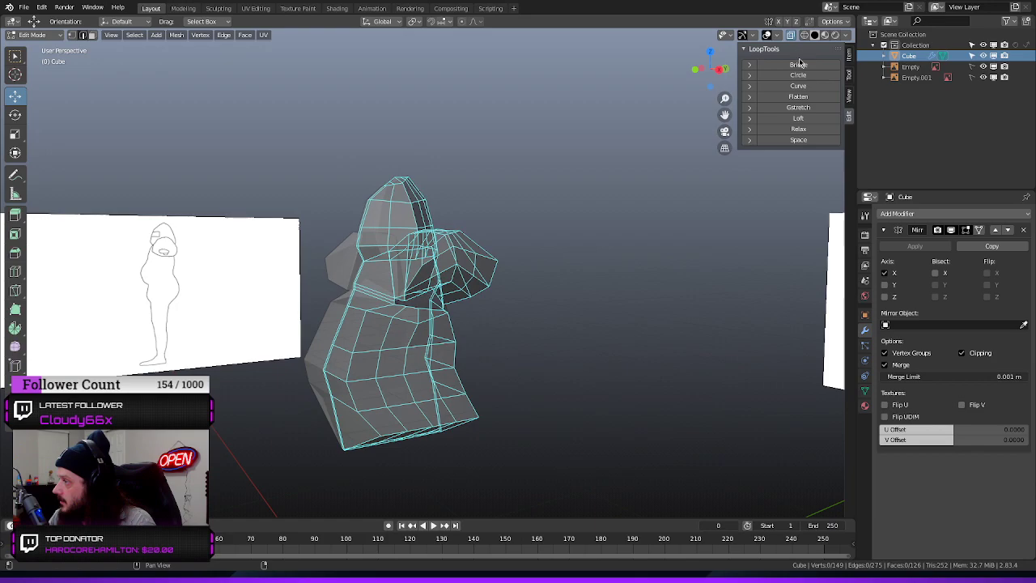
click(54, 37)
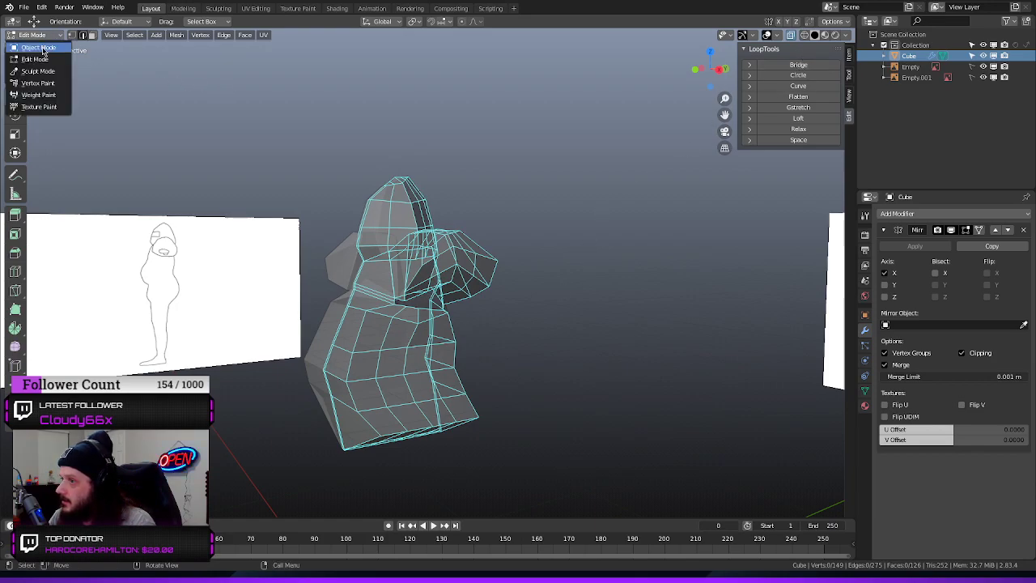
click(32, 47)
middle_drag(250, 194, 267, 211)
click(805, 36)
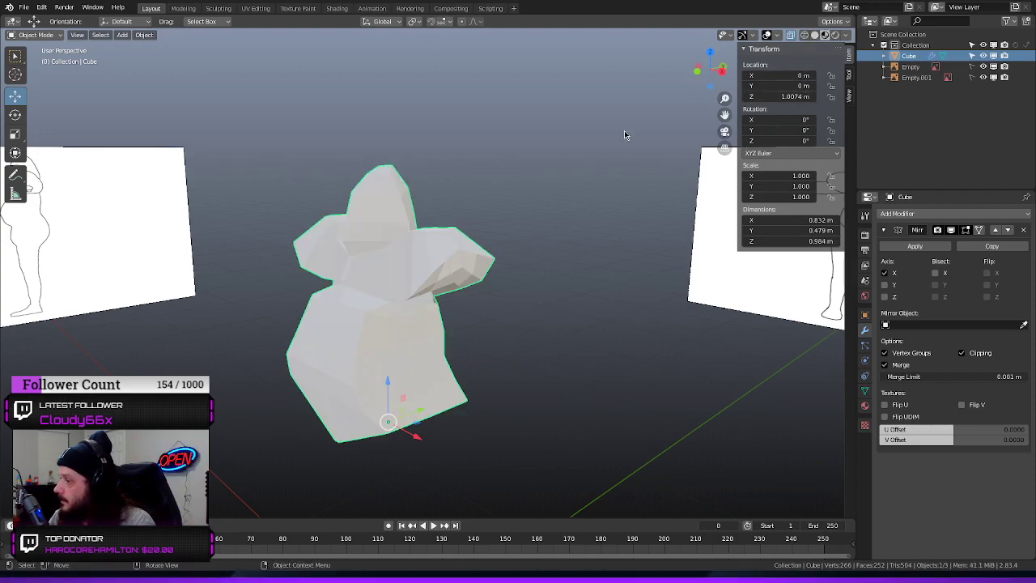
middle_drag(624, 134, 453, 239)
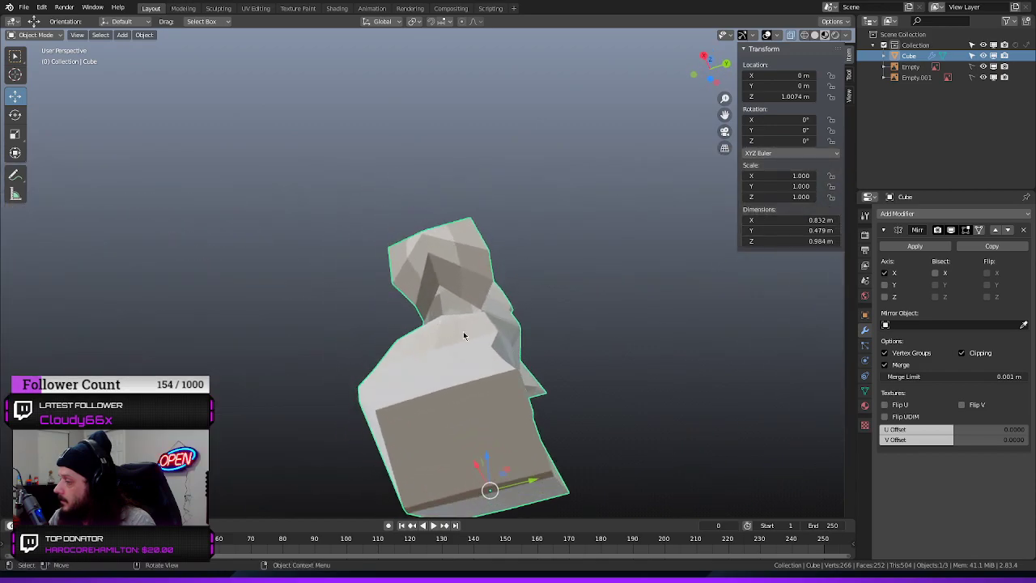
scroll(464, 335, up, 5)
middle_drag(349, 359, 405, 389)
Return to Edit Mode and select the edge loop around the arm opening to check its path
click(46, 36)
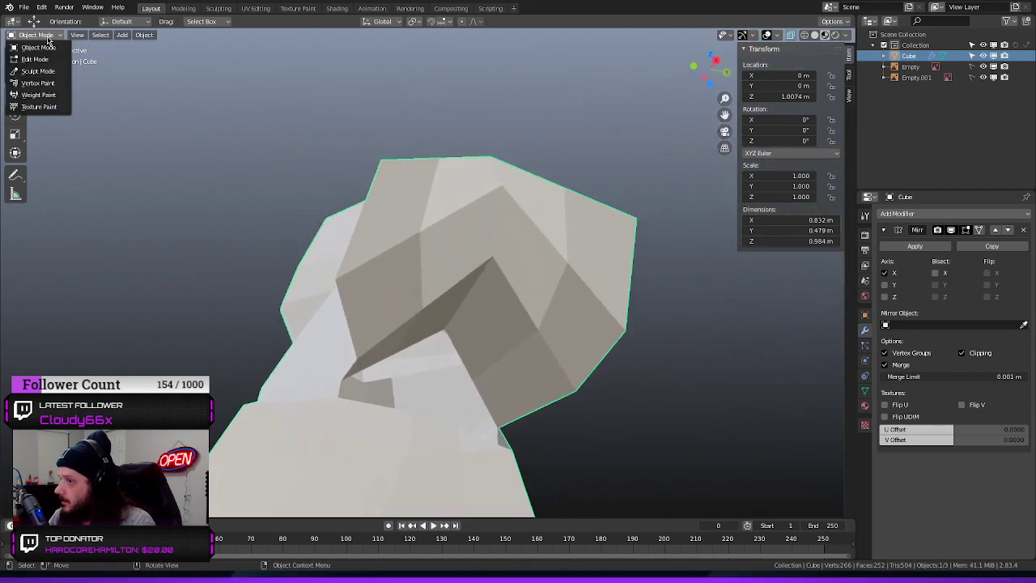
click(35, 59)
middle_drag(306, 255, 457, 344)
alt+click(478, 317)
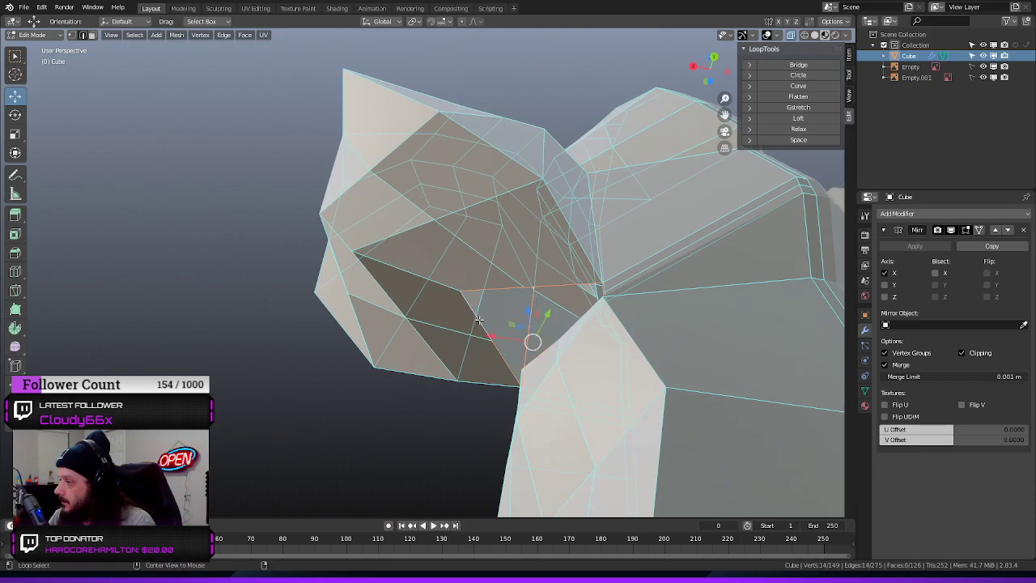
middle_drag(330, 375, 497, 415)
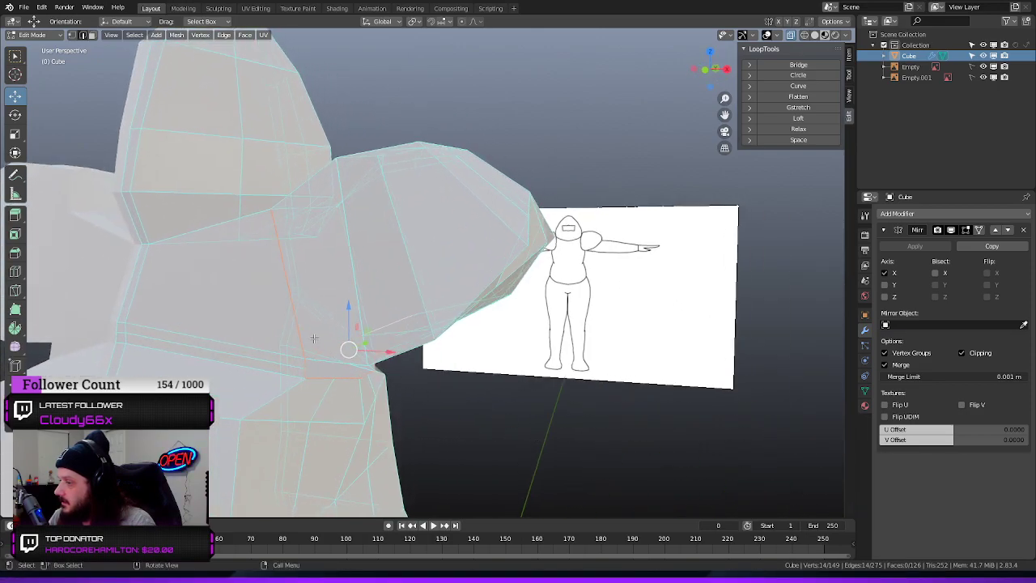
Select only the long front edge on the torso side of the arm opening and examine it from below
click(294, 304)
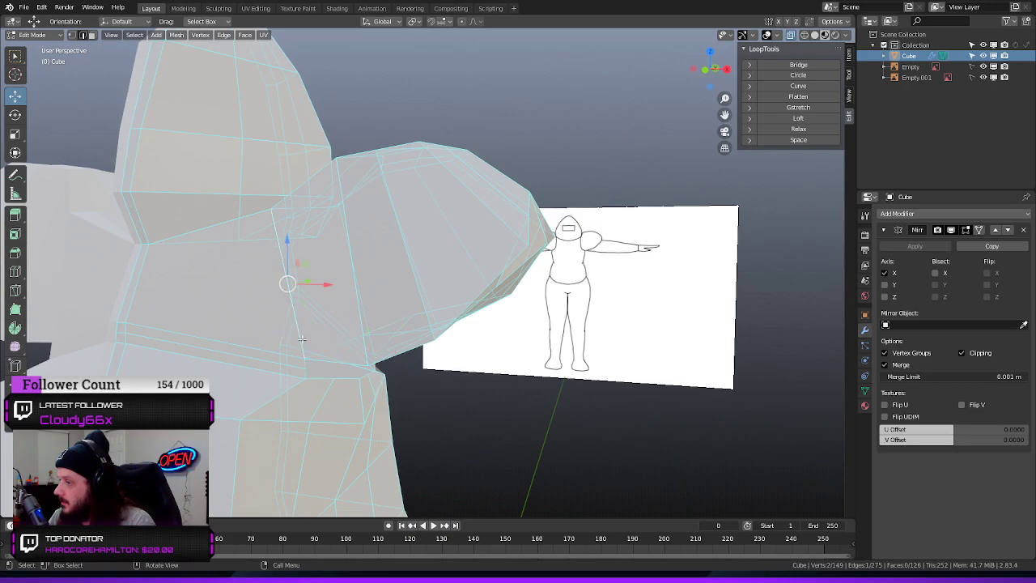
middle_drag(355, 359, 321, 341)
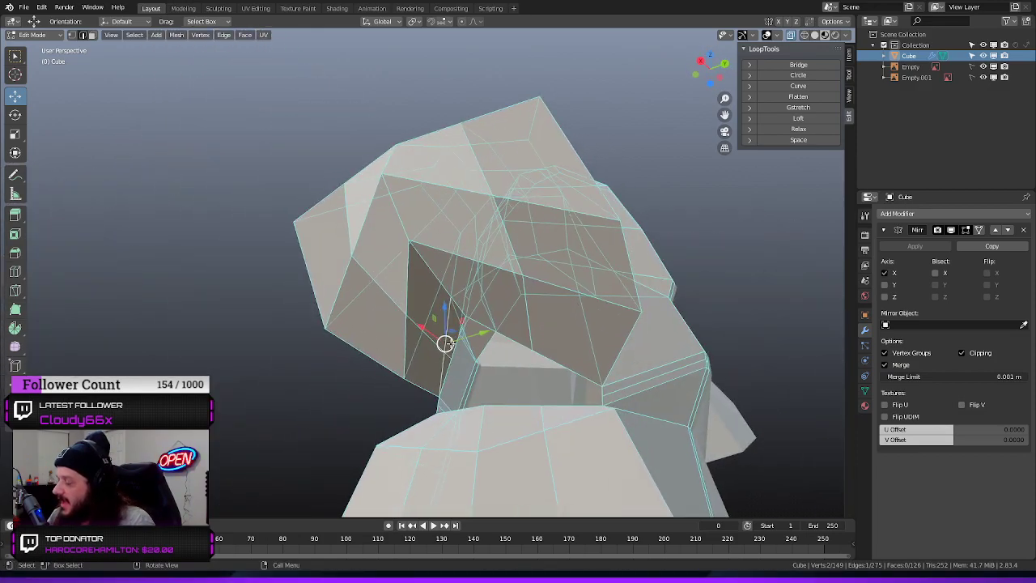
scroll(446, 344, up, 2)
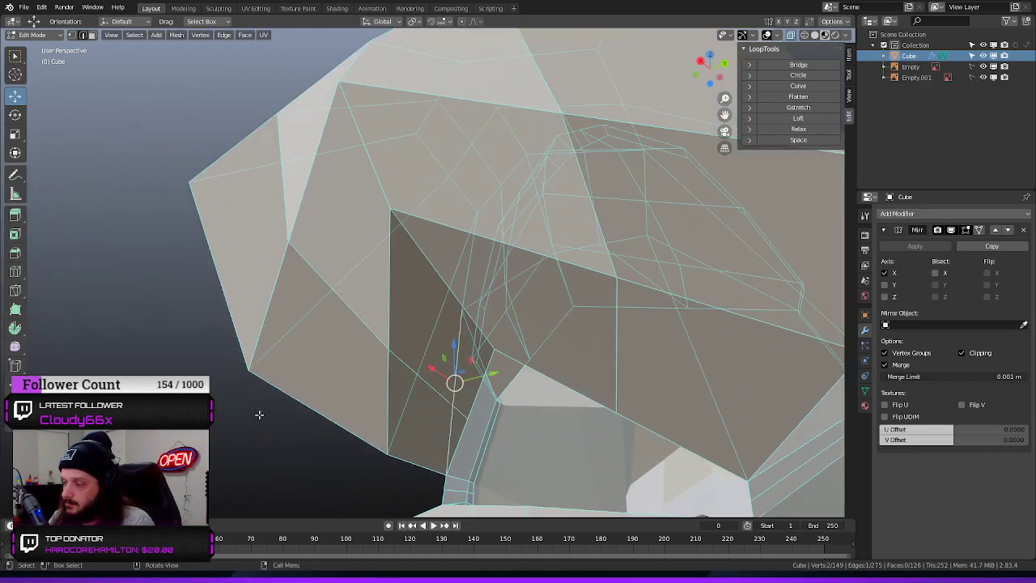
middle_drag(279, 349, 365, 418)
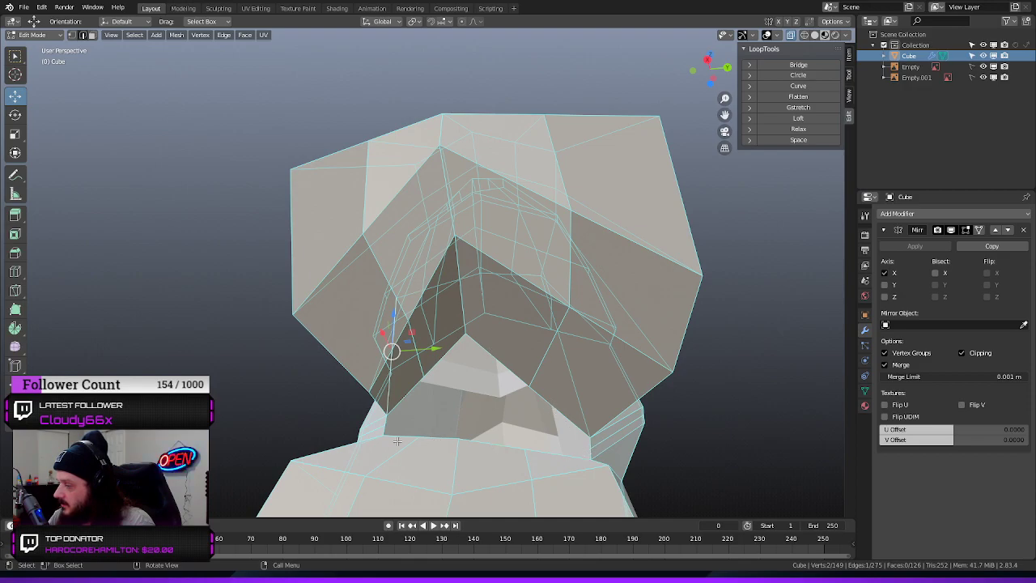
mouse_move(470, 390)
middle_down()
mouse_move(546, 407)
mouse_move(466, 394)
middle_up()
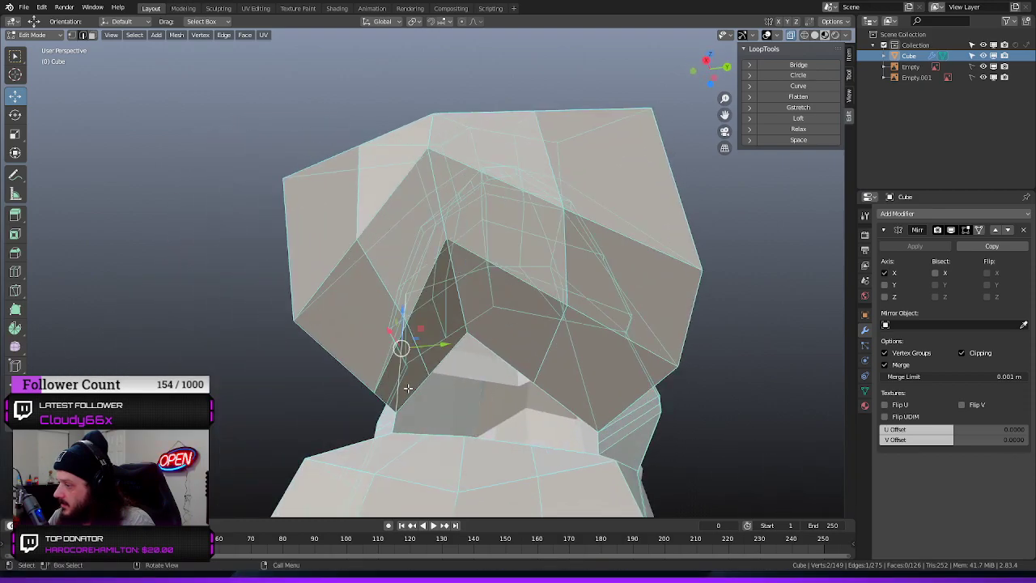
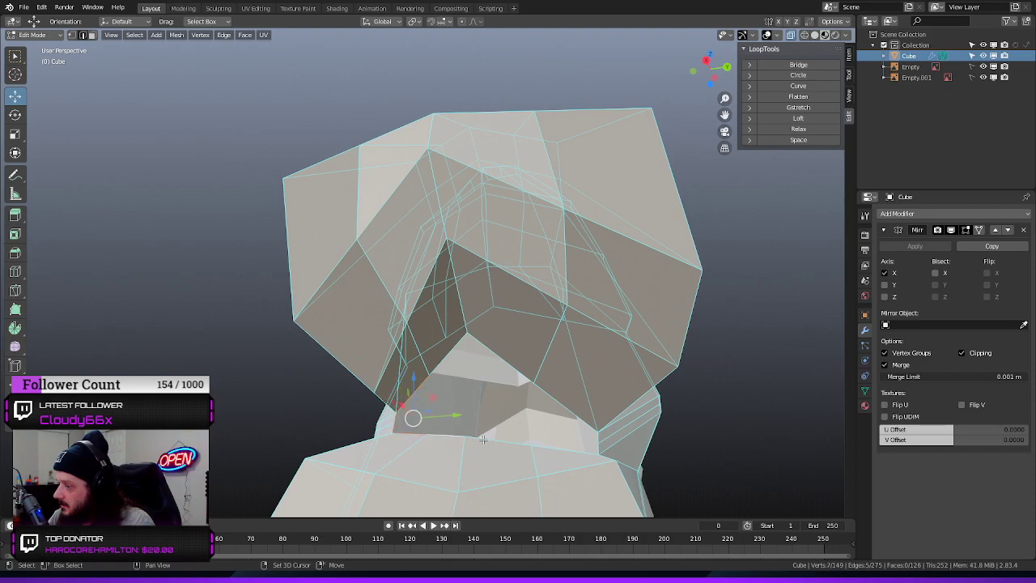
Add the remaining lower edges to the arm opening's selection and reshape it with LoopTools Circle
shift+click(597, 446)
shift+click(598, 440)
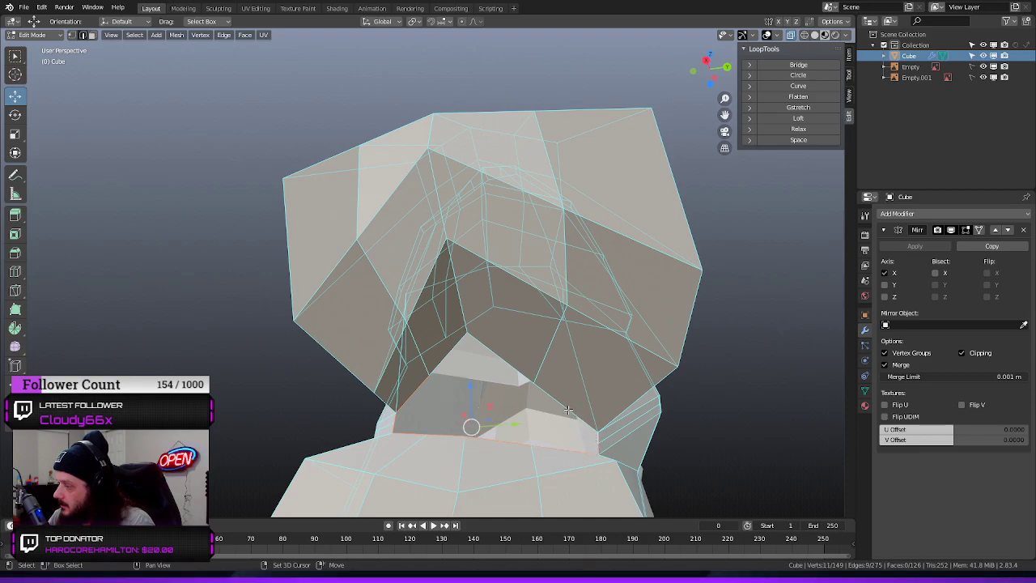
shift+click(449, 351)
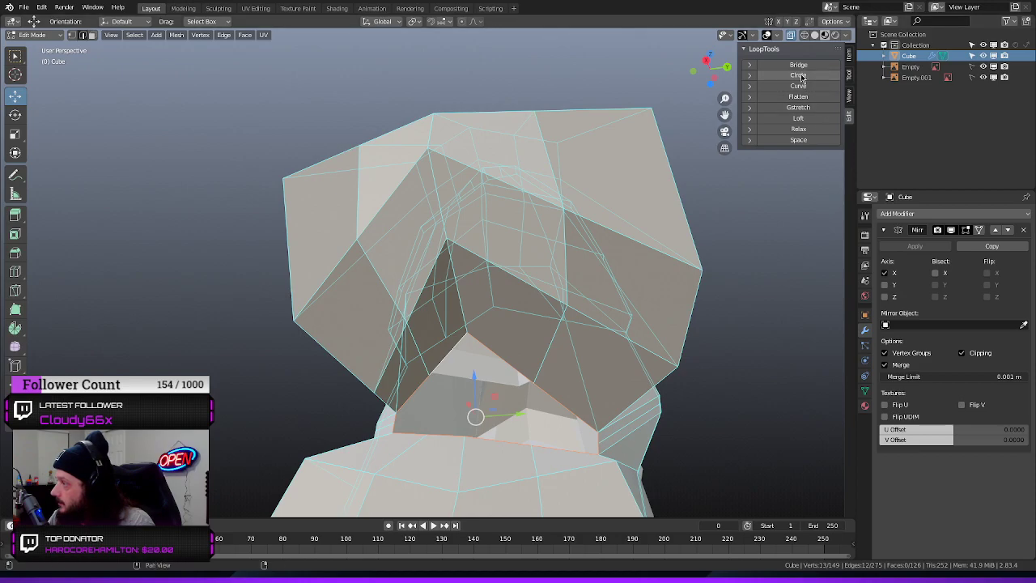
click(799, 76)
Merge the two disconnected vertices on the rim of the arm opening into a single vertex
middle_drag(320, 379, 331, 407)
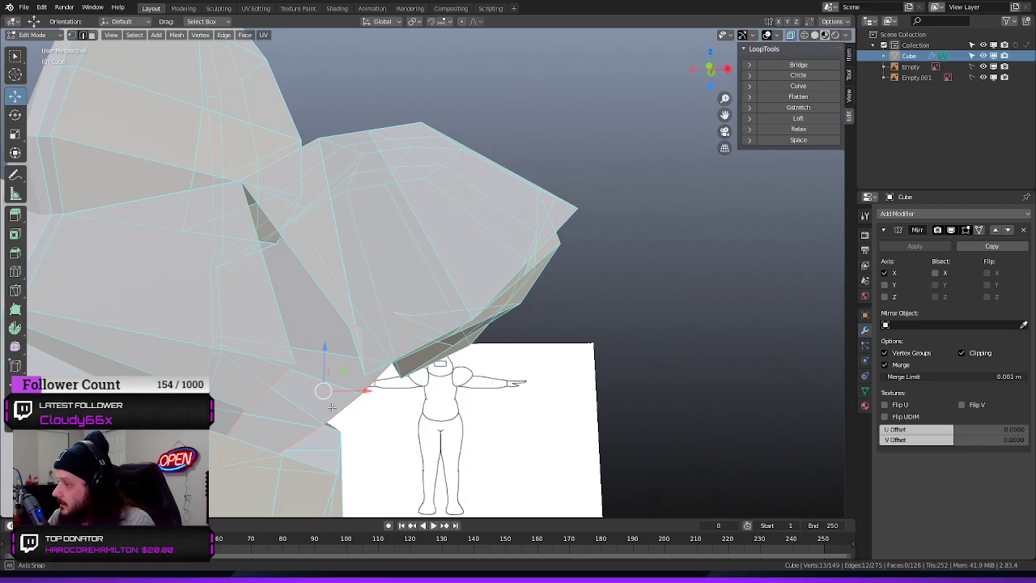
scroll(402, 404, up, 2)
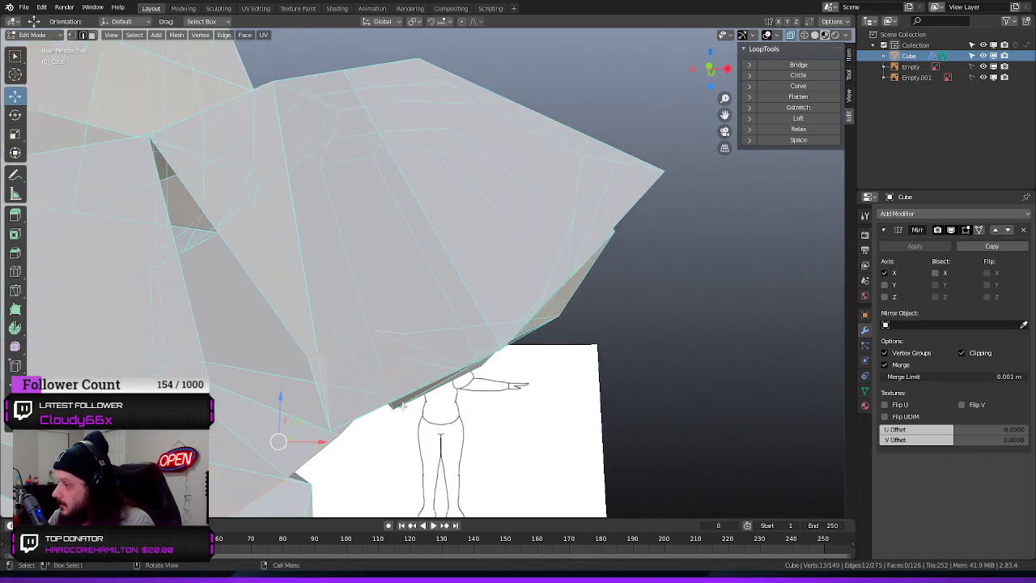
click(308, 357)
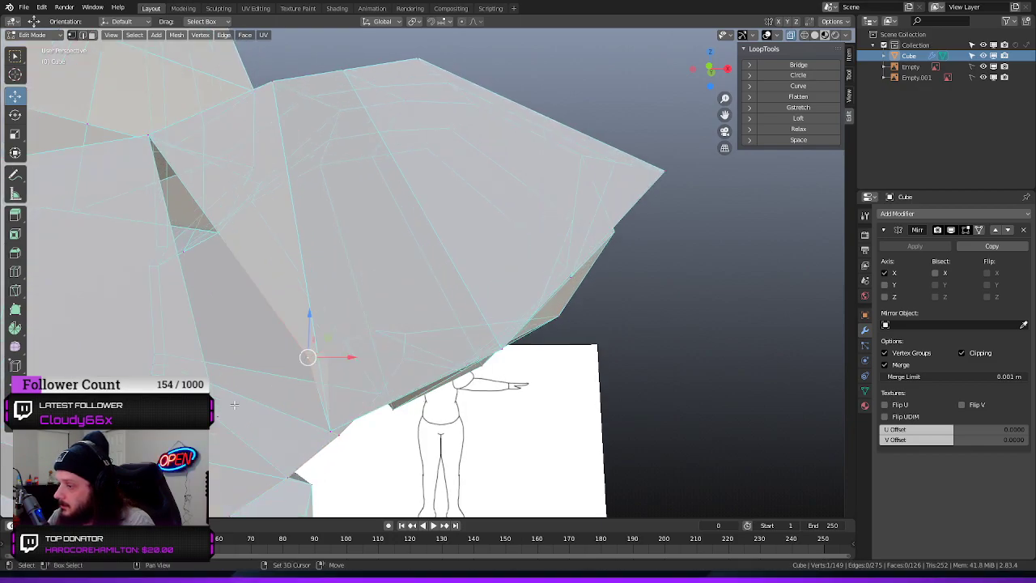
shift+click(218, 417)
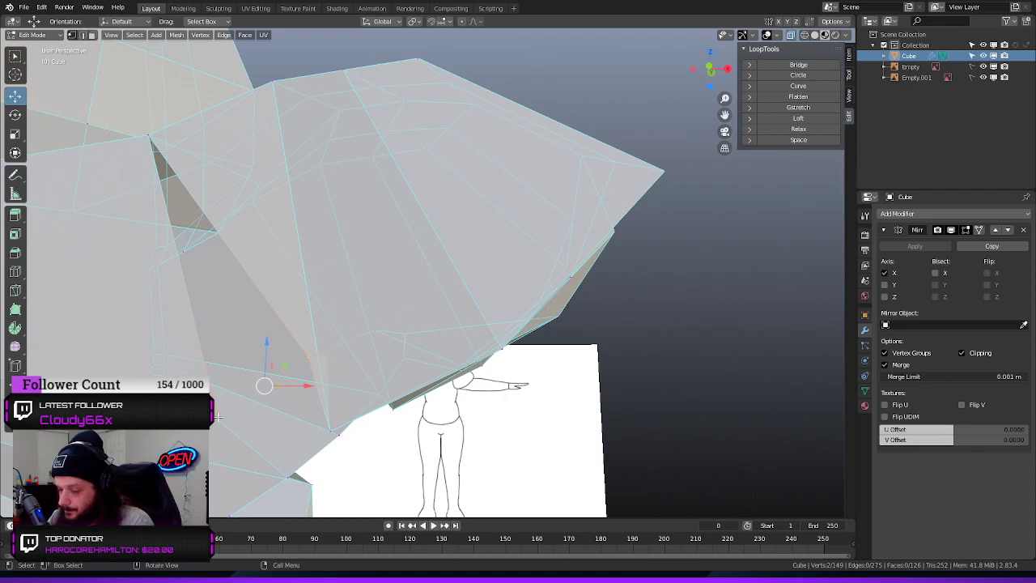
key(m)
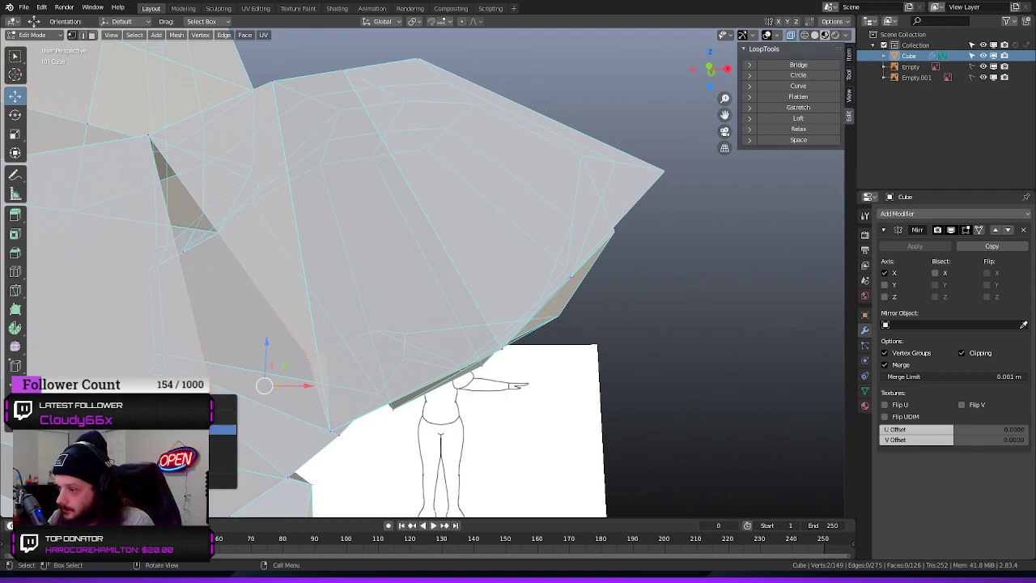
click(220, 430)
middle_drag(468, 450, 405, 446)
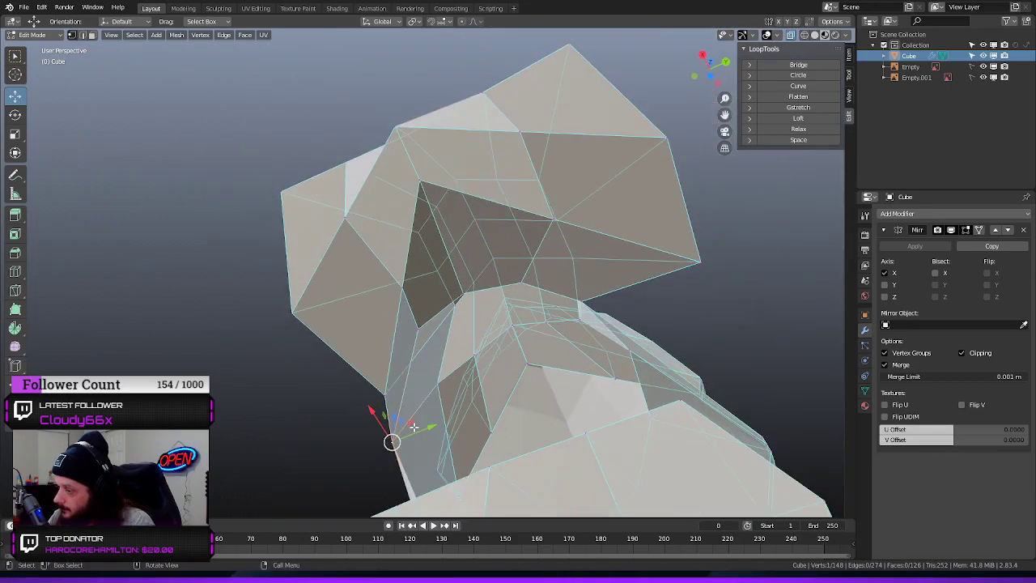
Select the arm opening's closed edge loop, round it with Circle, and shift and shrink it to about half size
middle_drag(255, 403, 283, 497)
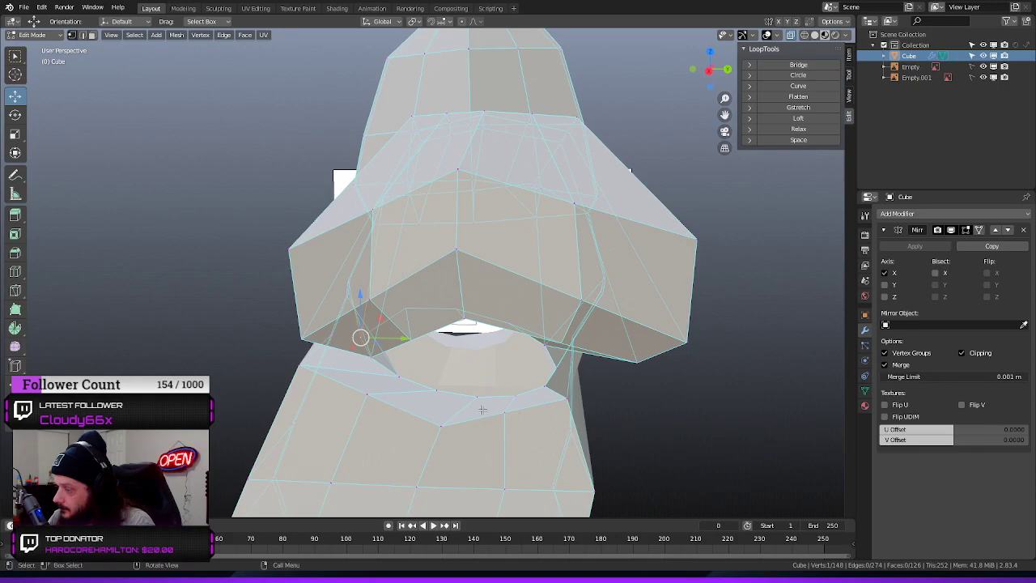
alt+click(417, 381)
middle_drag(351, 411, 416, 416)
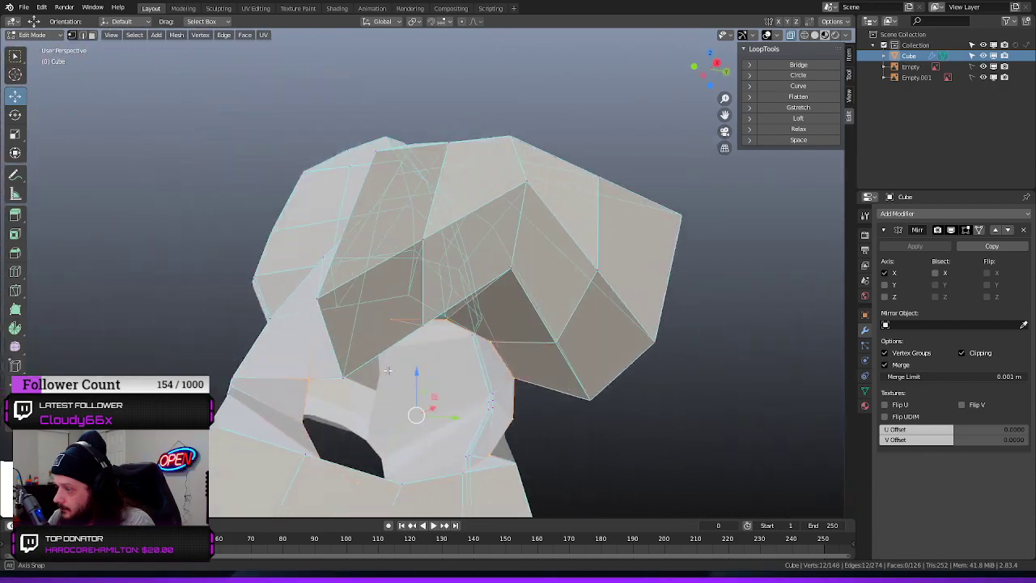
key(g)
key(x)
drag(446, 400, 440, 403)
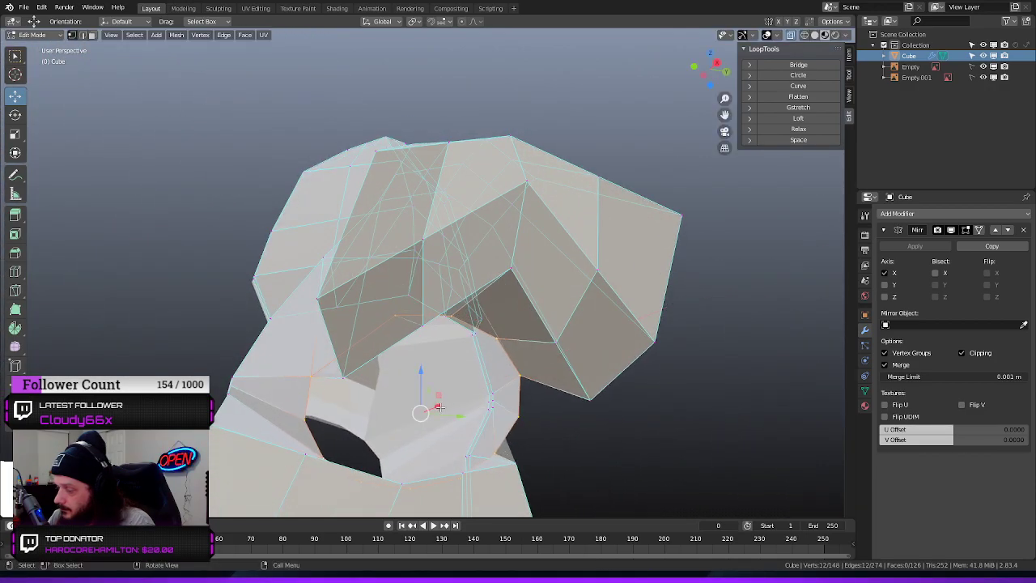
key(s)
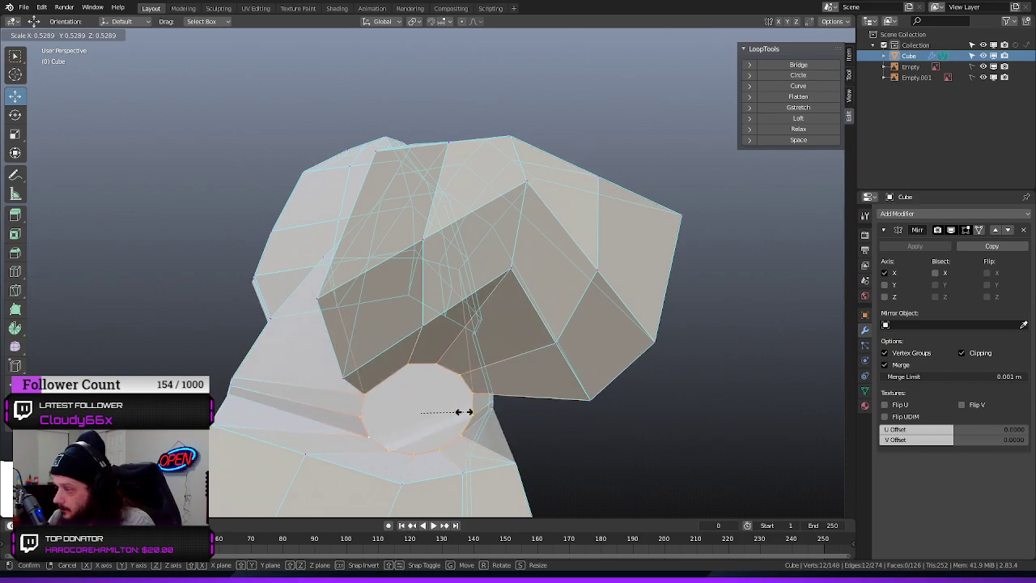
click(460, 412)
Scale the rounded arm opening down further beneath the shoulder pad
middle_drag(634, 428, 418, 440)
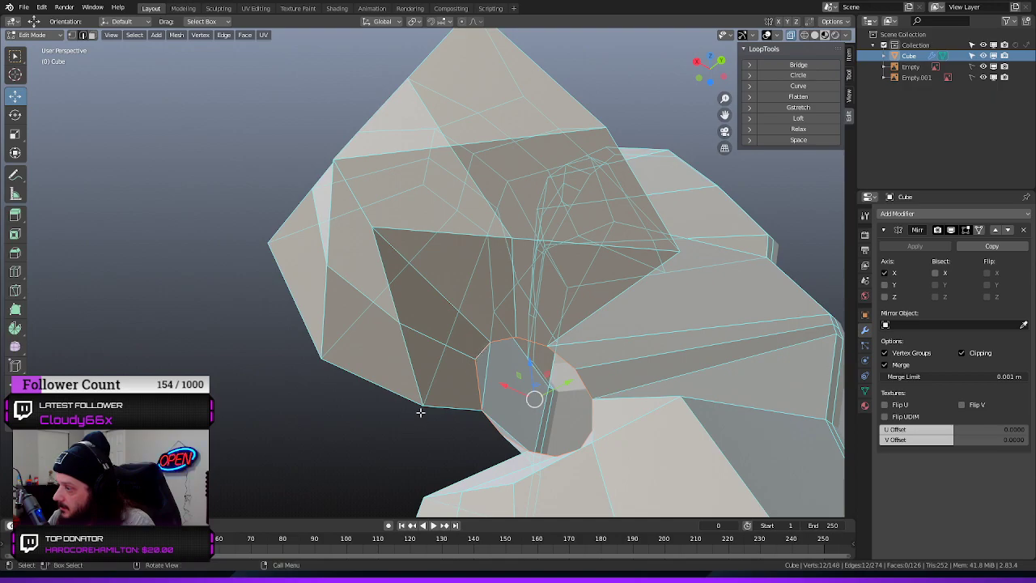
middle_drag(400, 420, 423, 412)
key(s)
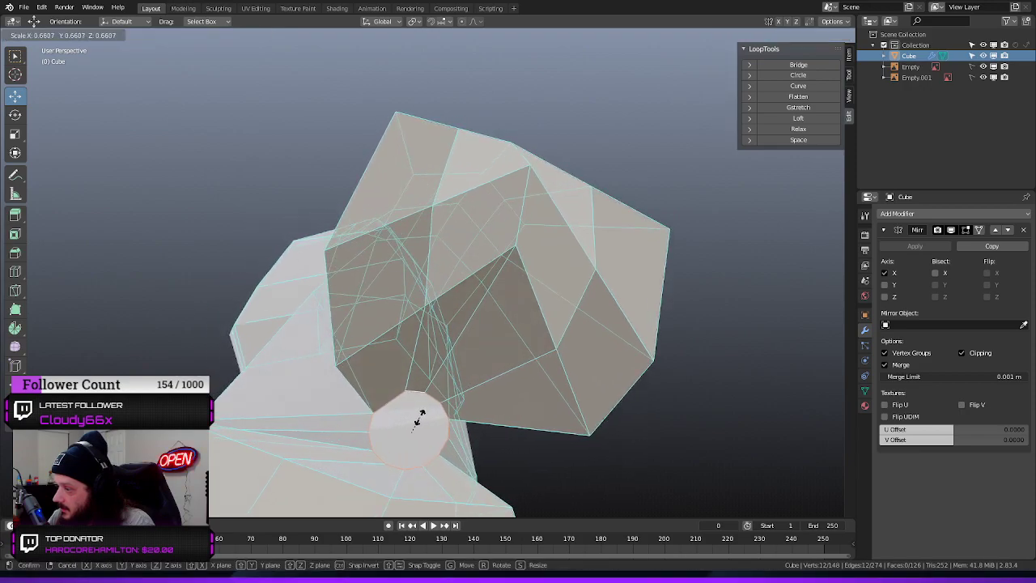
click(412, 416)
Move the arm opening outward along X from the torso and scale it back up
middle_drag(237, 385, 398, 399)
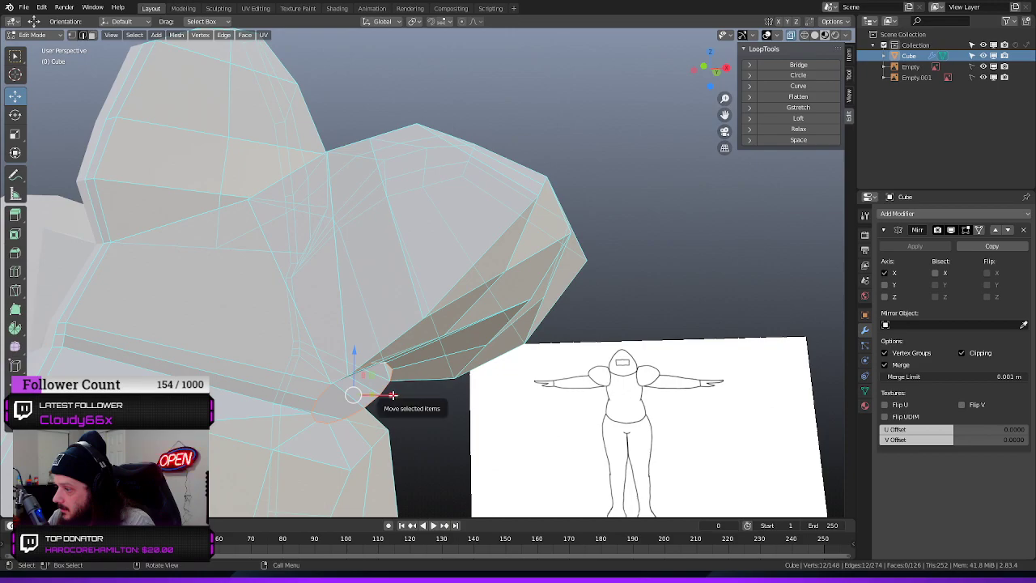
drag(393, 395, 455, 409)
middle_drag(455, 410, 505, 412)
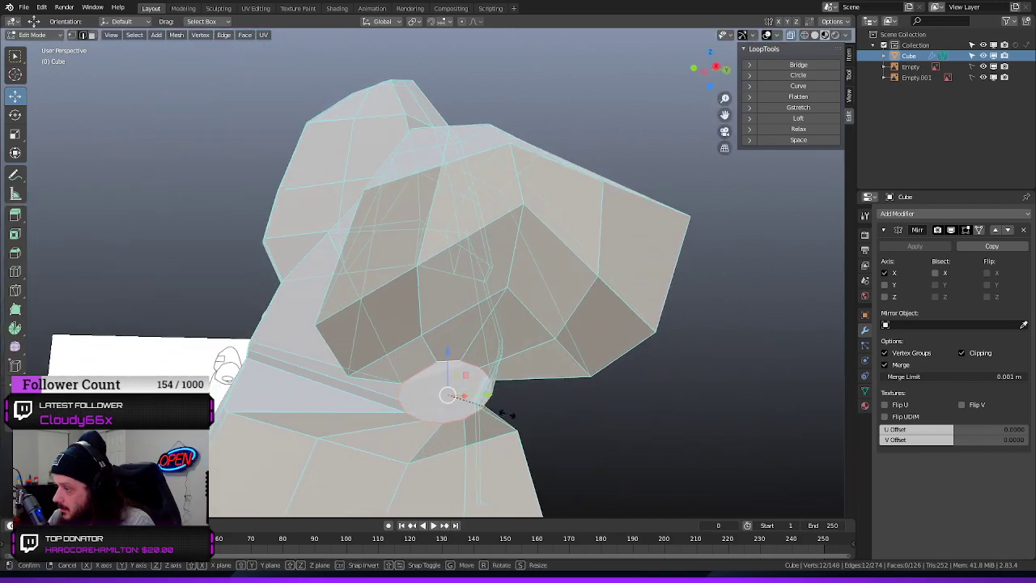
key(s)
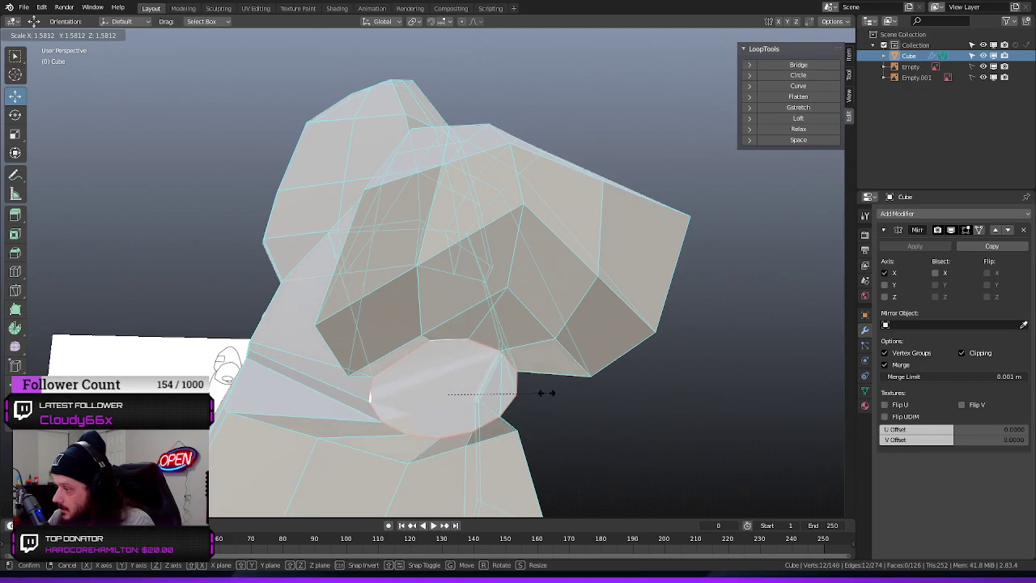
click(525, 395)
Switch to Solid shading in the right orthographic view and compare the arm opening with the side reference
middle_drag(640, 418, 454, 409)
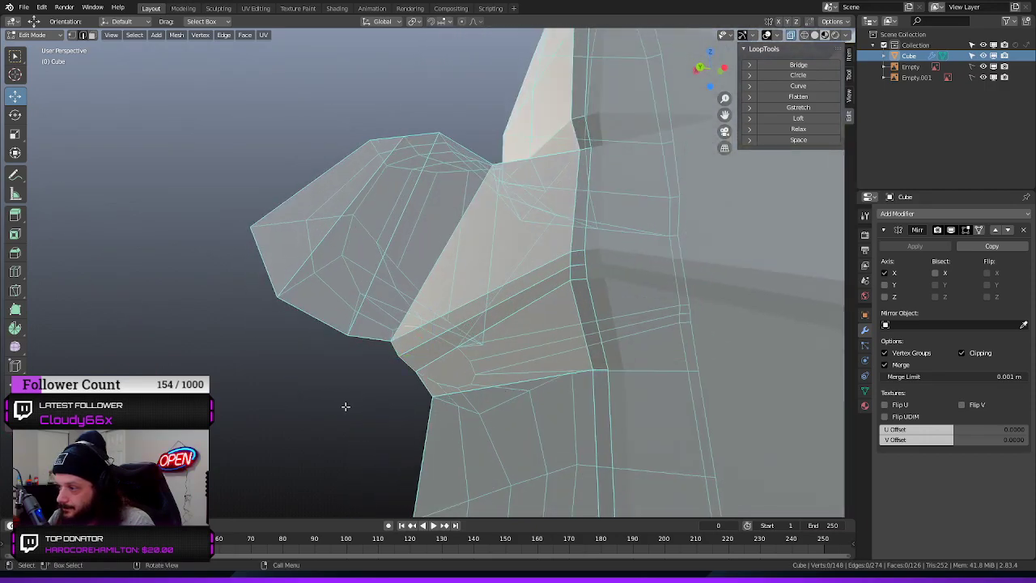
middle_drag(339, 399, 314, 415)
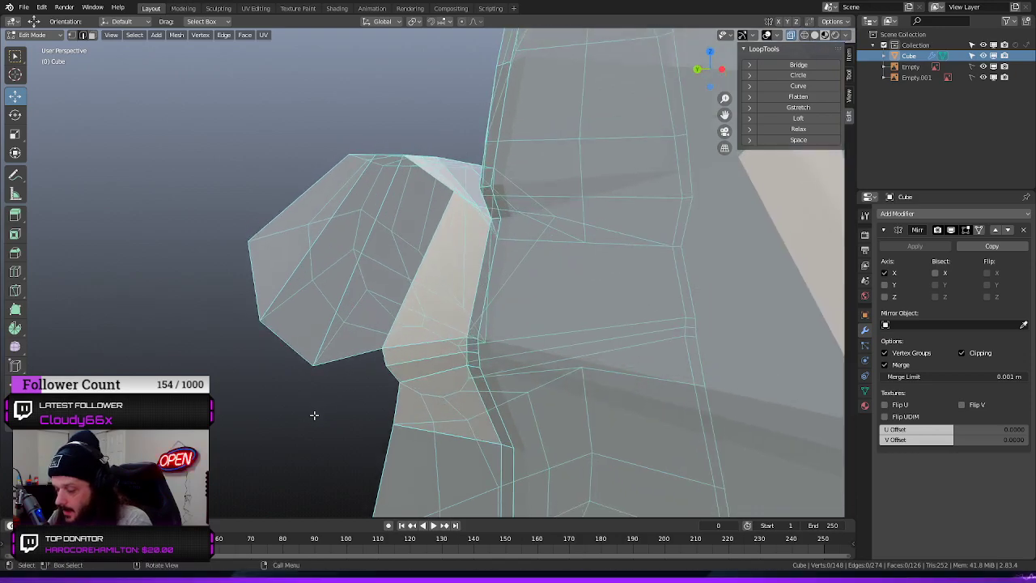
key(KP_1)
key(KP_3)
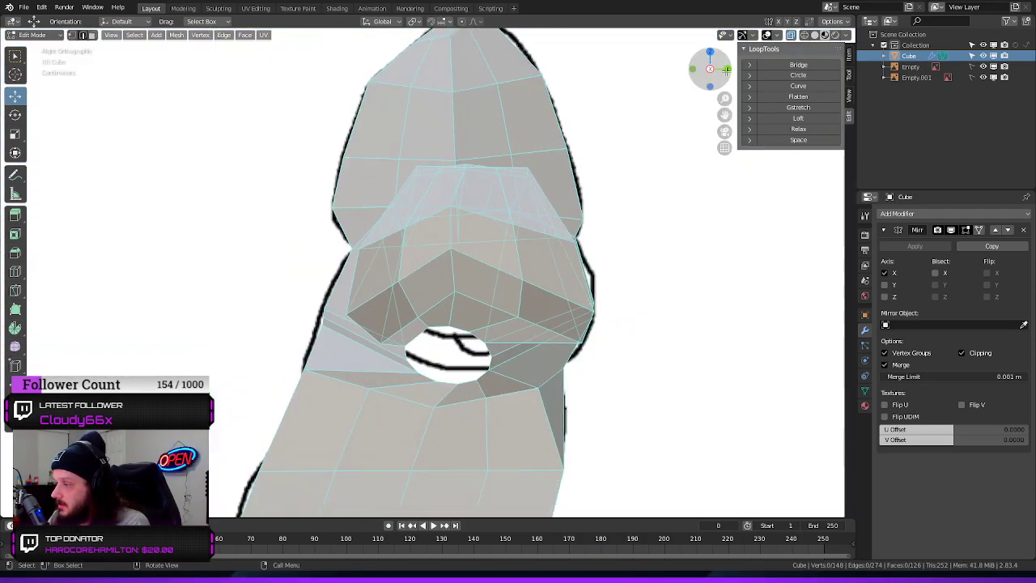
click(815, 36)
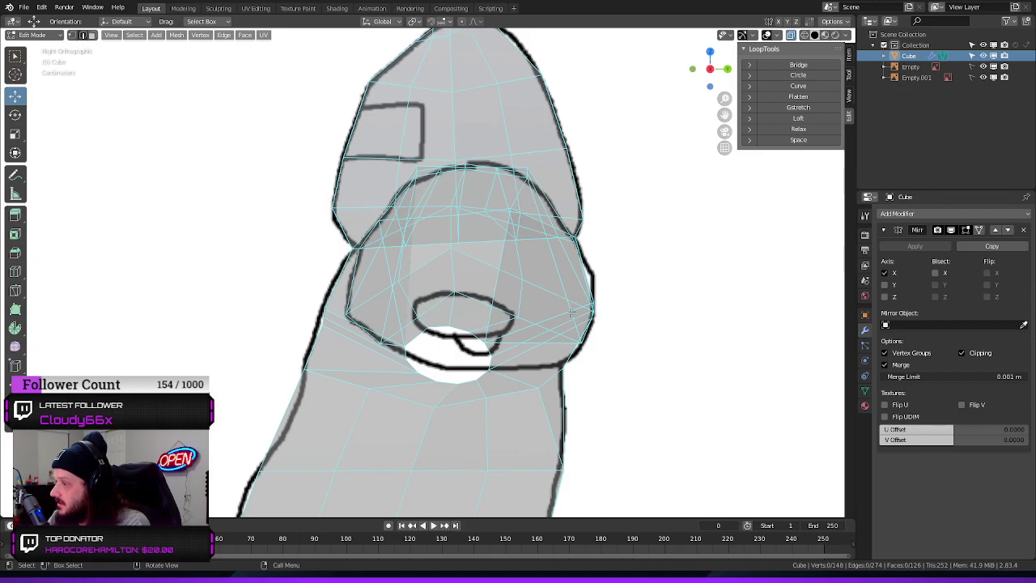
key(KP_1)
key(KP_3)
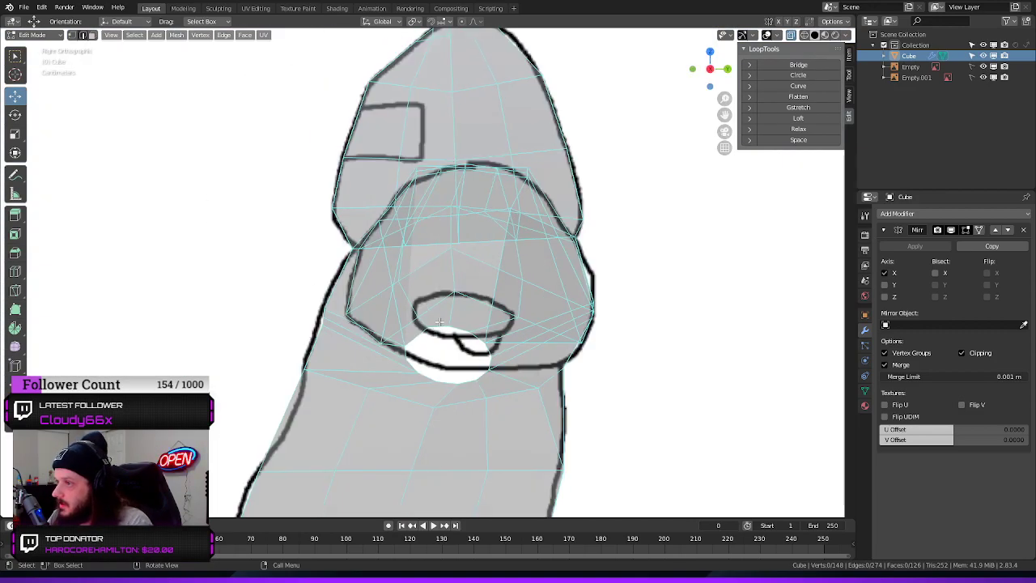
Move the arm opening's loop up and along Y over the arm outline in the side reference, leaving nothing selected
drag(450, 324, 453, 276)
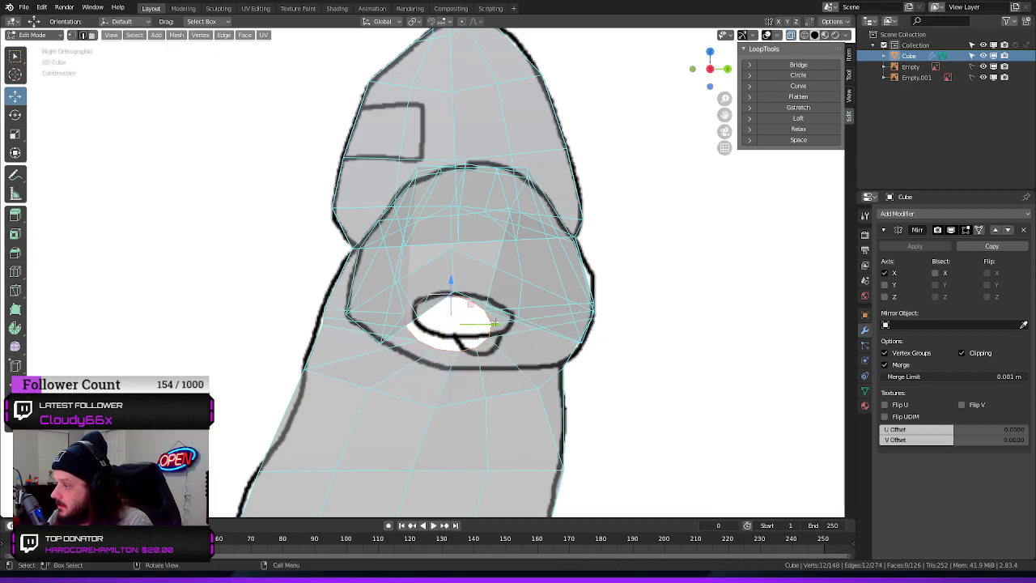
drag(494, 324, 509, 324)
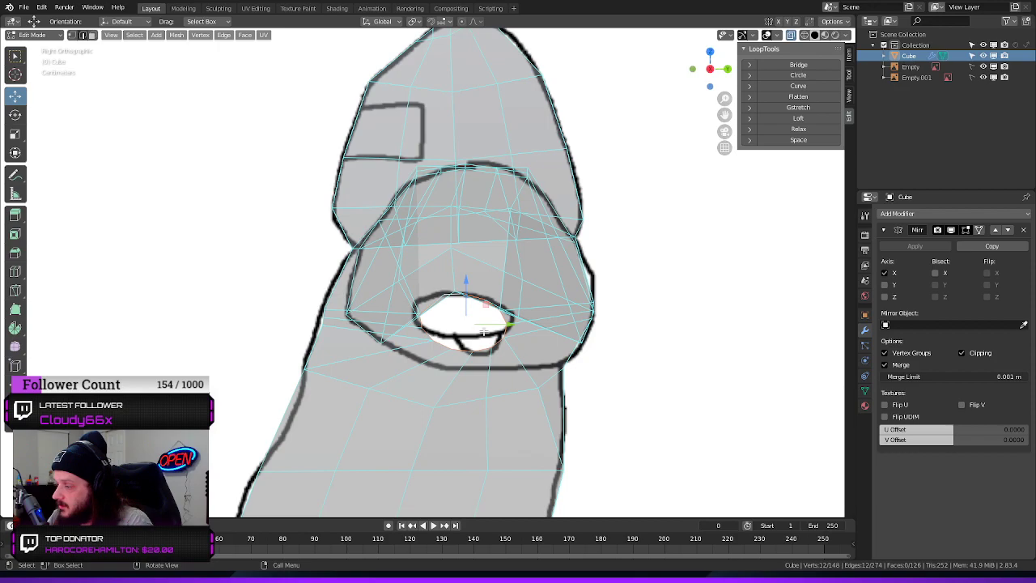
key(a)
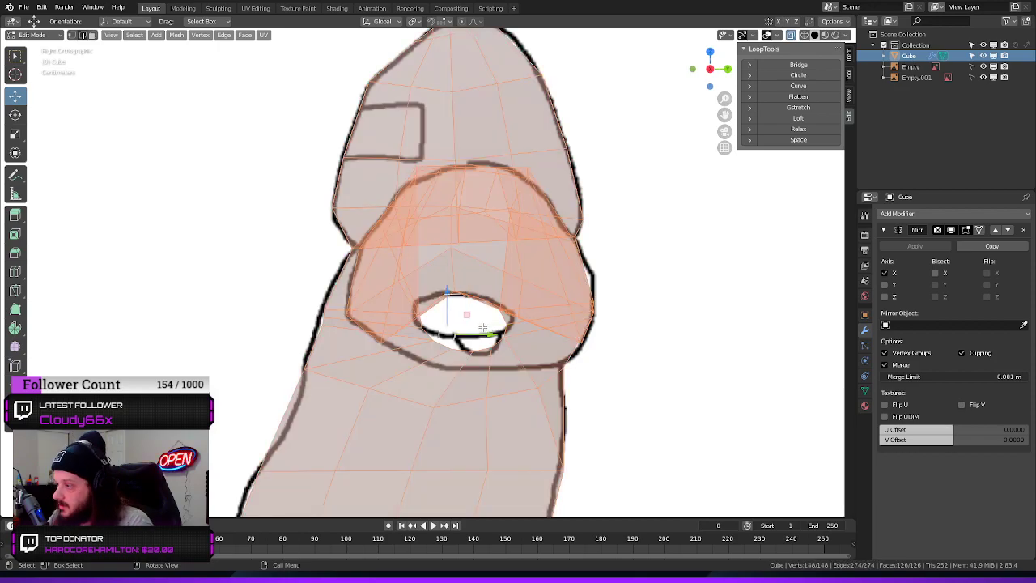
key(alt+a)
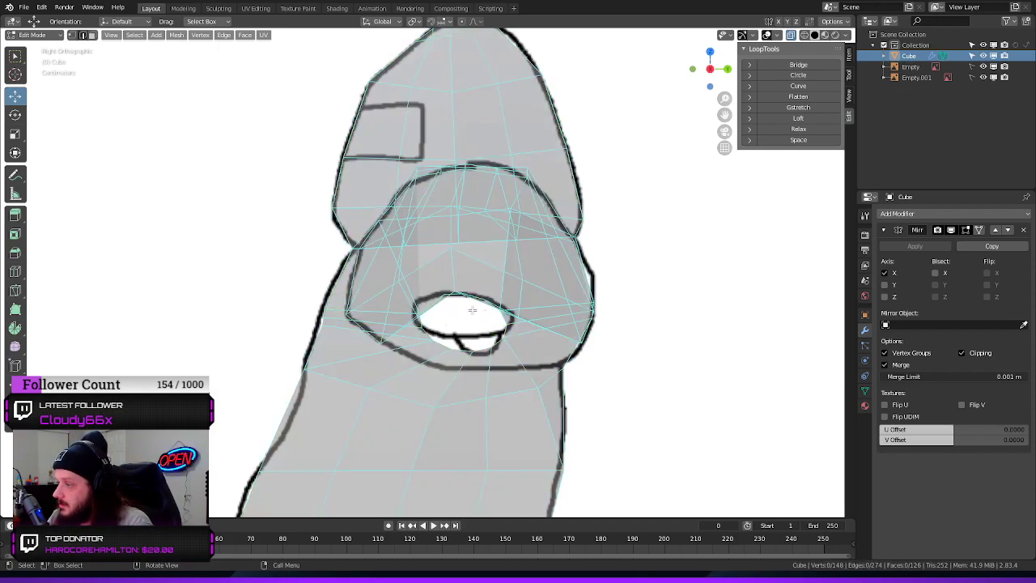
Enlarge the arm opening's loop slightly around the reference arm outline and raise it a little
alt+click(463, 348)
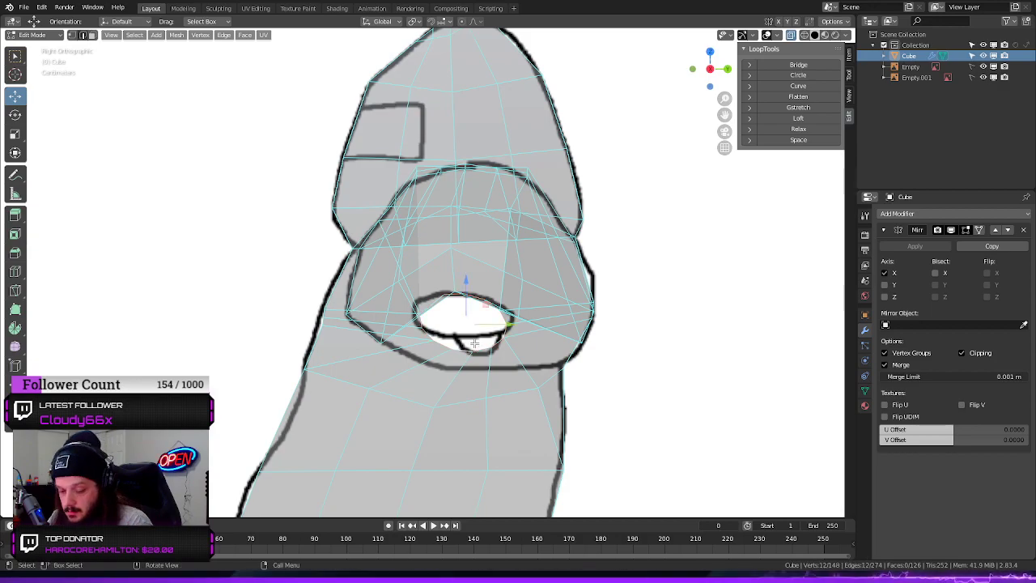
key(s)
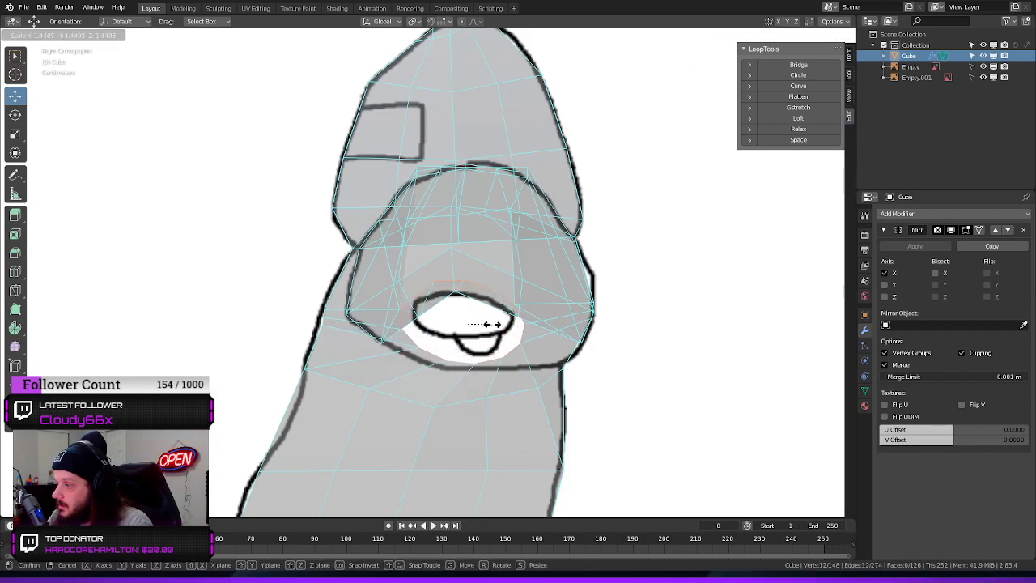
click(484, 324)
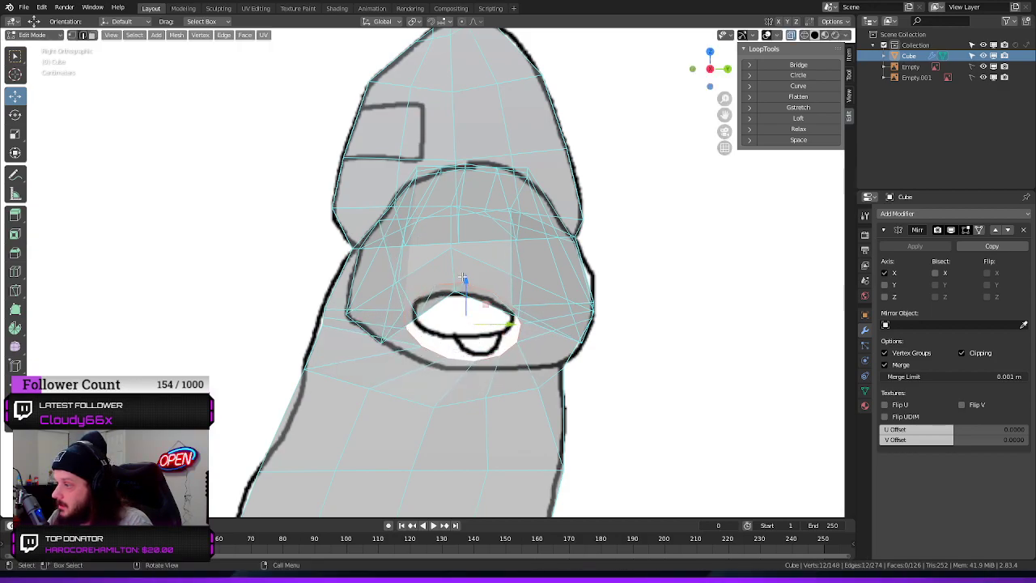
drag(463, 279, 466, 270)
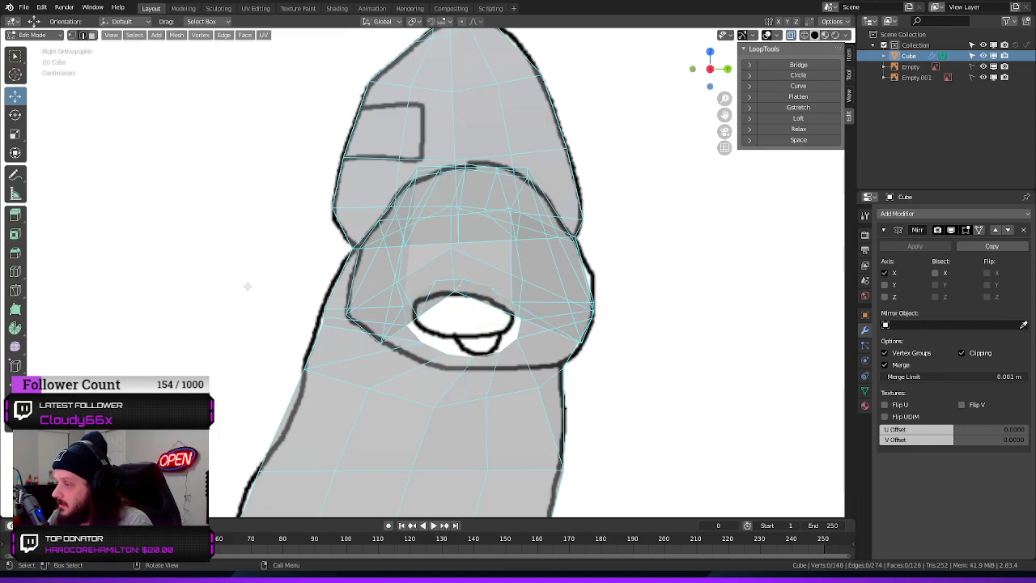
Select the edge loop around the arm opening again in a perspective view of the shoulder
middle_drag(249, 276, 366, 272)
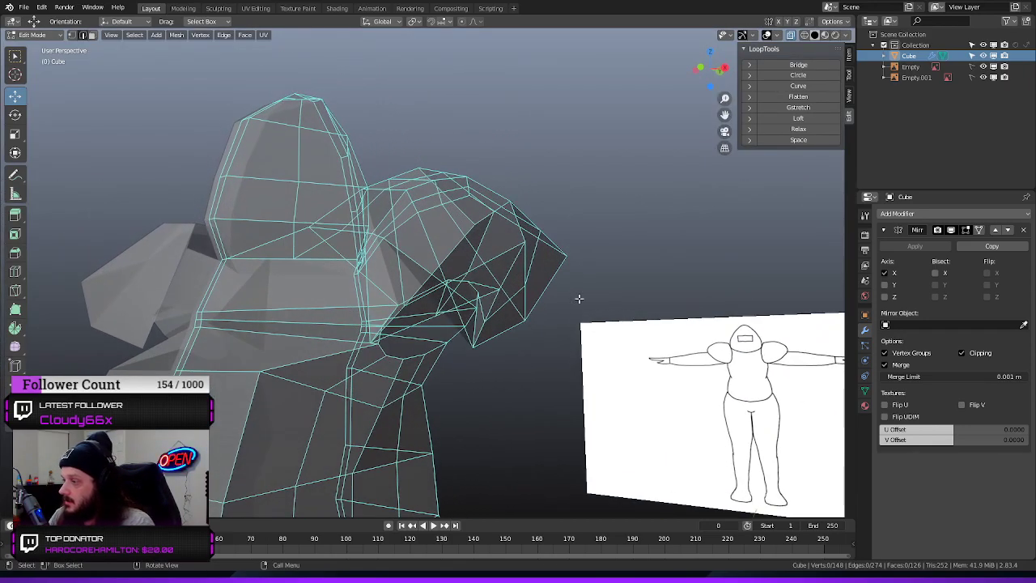
middle_drag(617, 336, 437, 369)
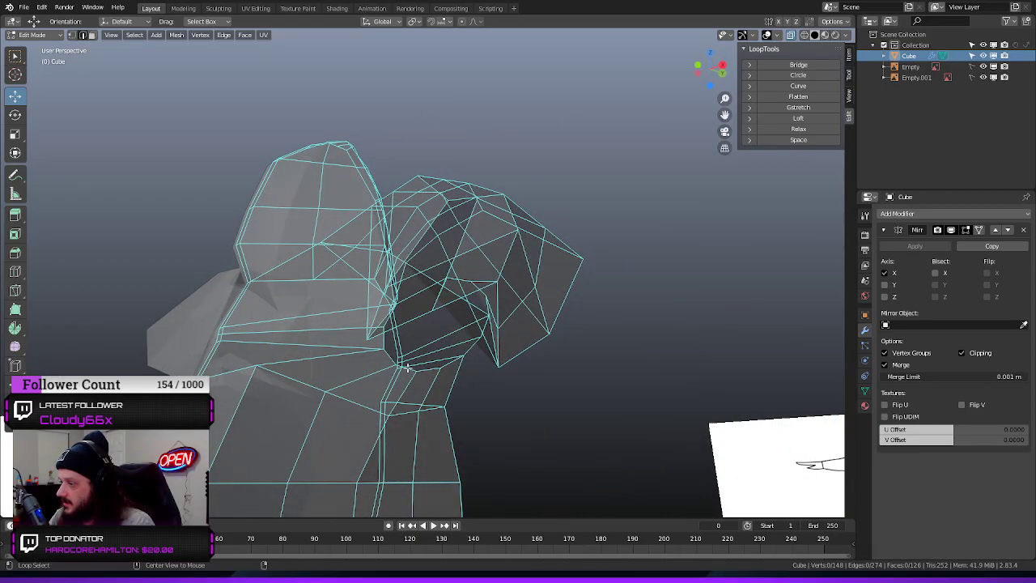
alt+click(407, 368)
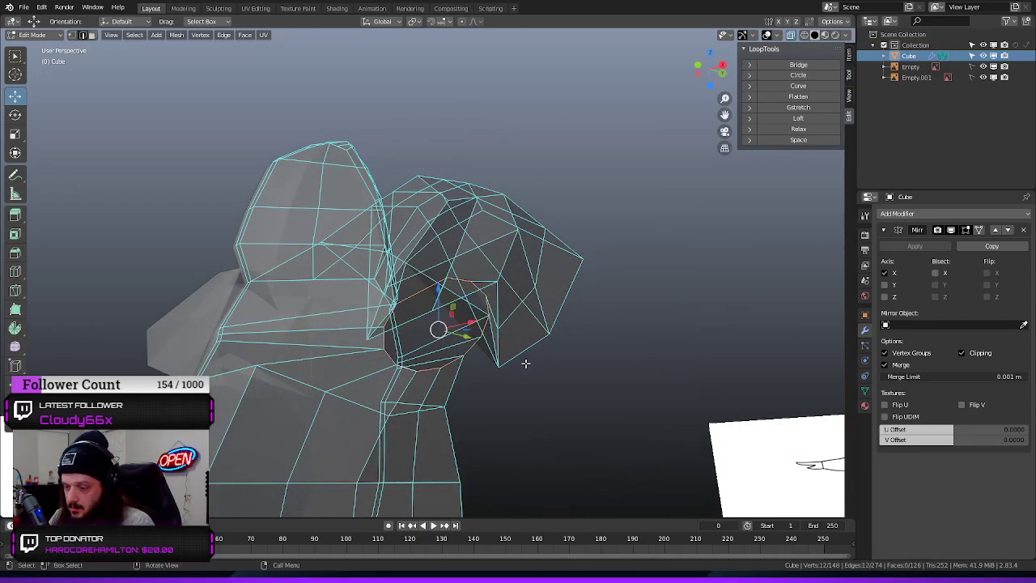
Try extruding the arm opening's edge loop outward and downward into a sleeve, and undo the extrusion
key(g)
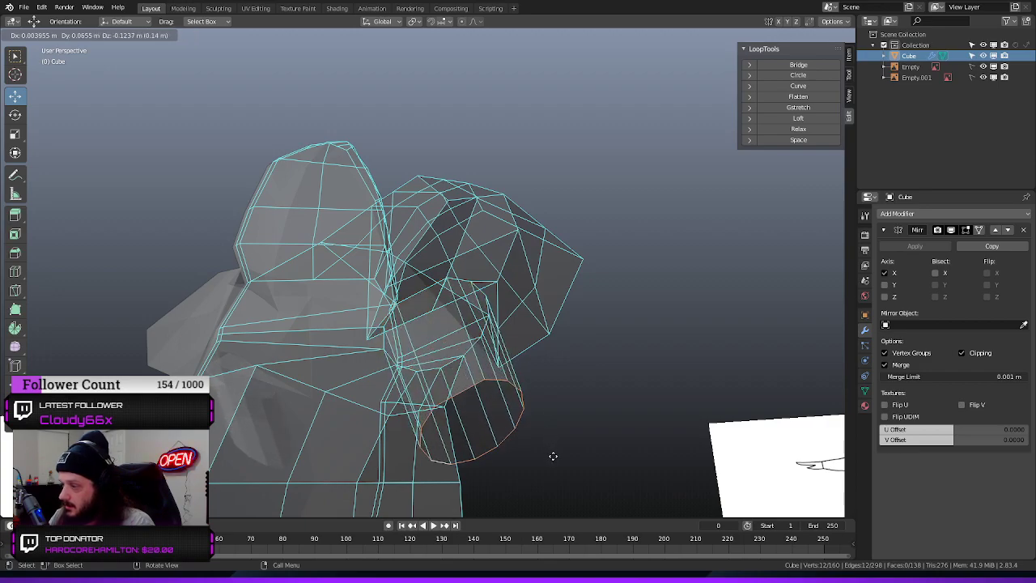
click(553, 455)
key(ctrl+z)
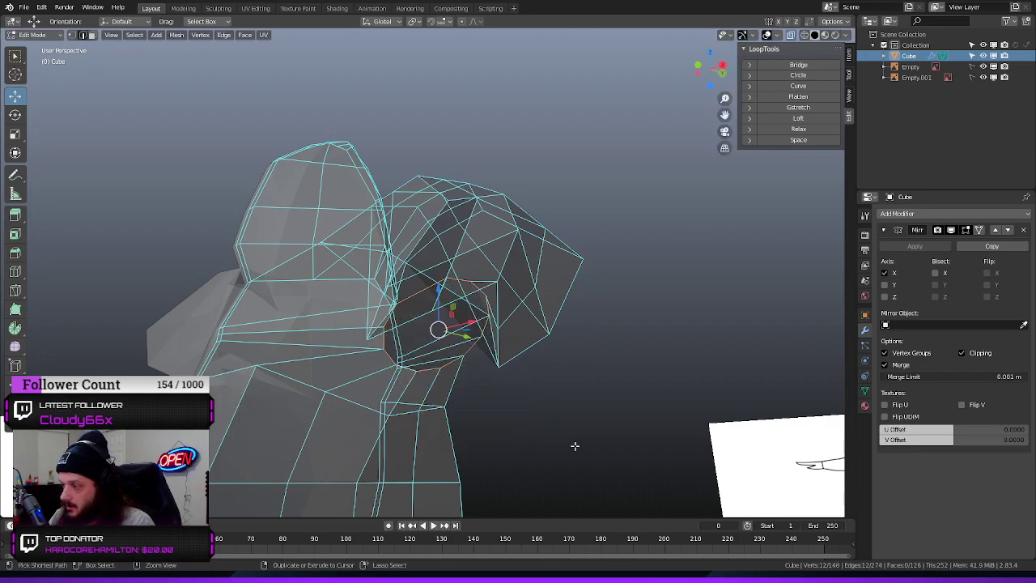
Try extruding the arm opening's edge loop outward along the arm in the front reference, and undo the extrusion
key(KP_1)
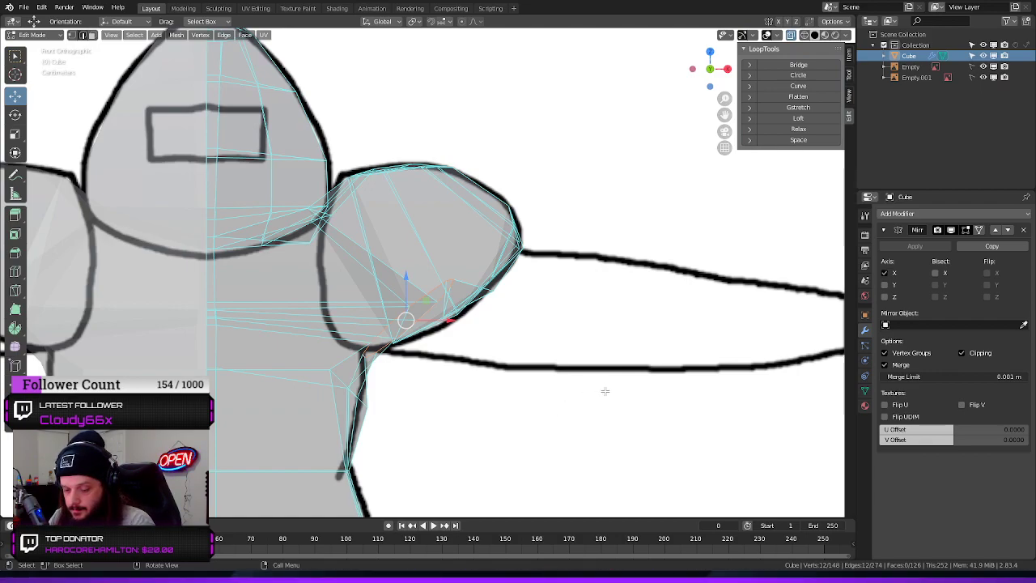
key(e)
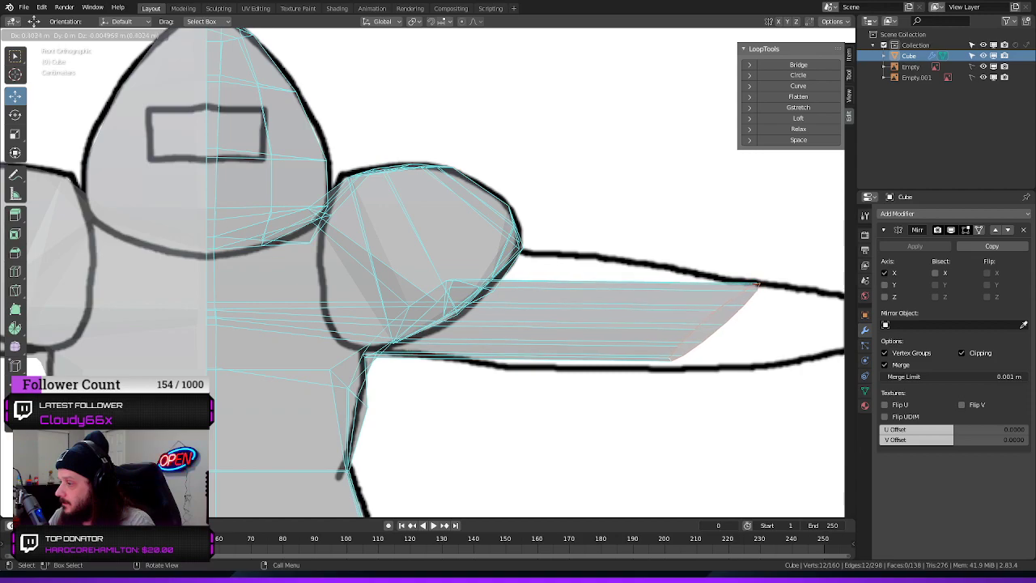
click(814, 398)
key(ctrl+z)
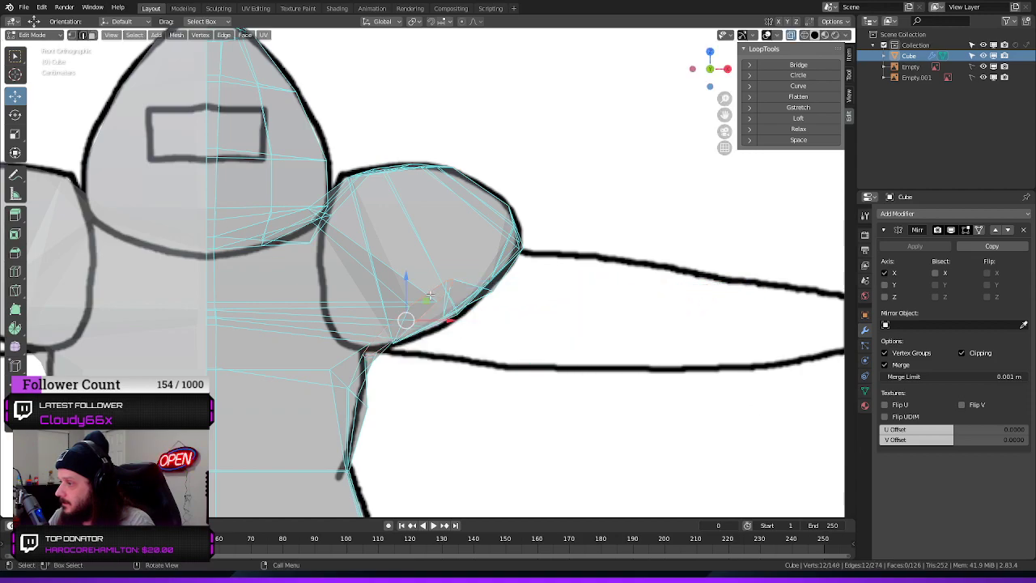
Move the arm opening's loop up and outward into the shoulder in the front view, and enlarge it
drag(404, 277, 426, 235)
drag(449, 279, 496, 277)
key(s)
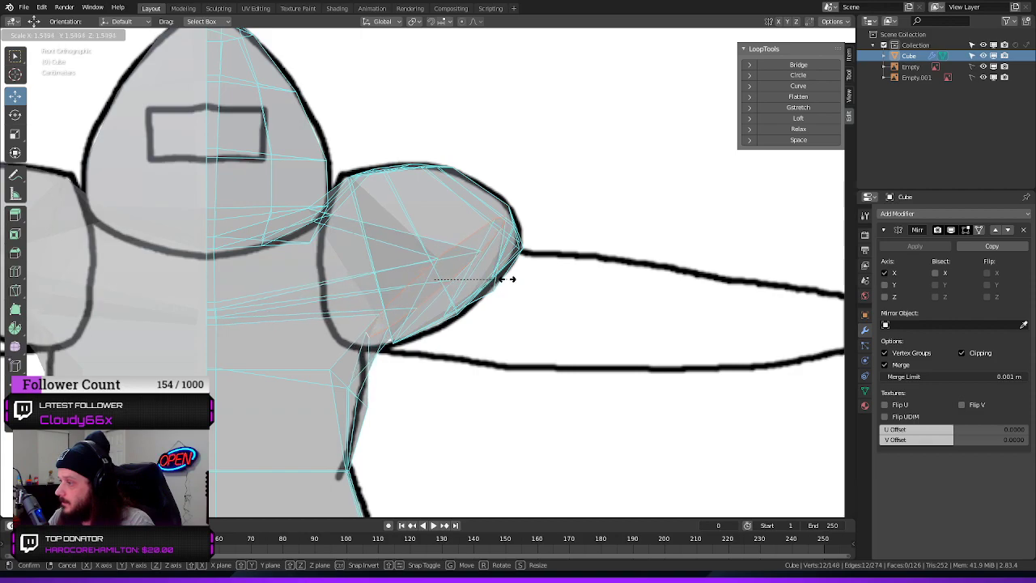
click(494, 281)
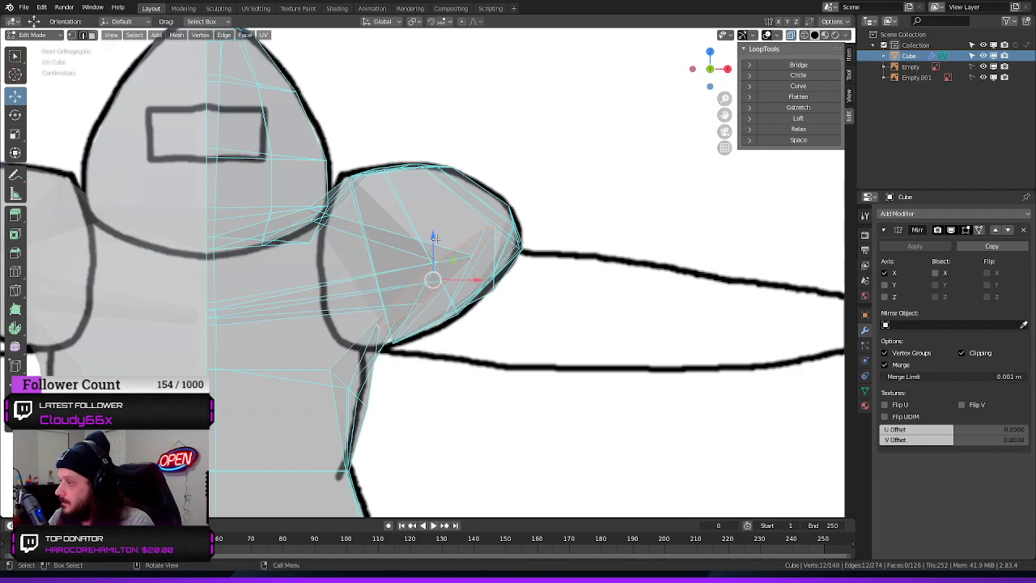
drag(434, 237, 433, 258)
drag(478, 301, 497, 296)
middle_drag(497, 296, 458, 313)
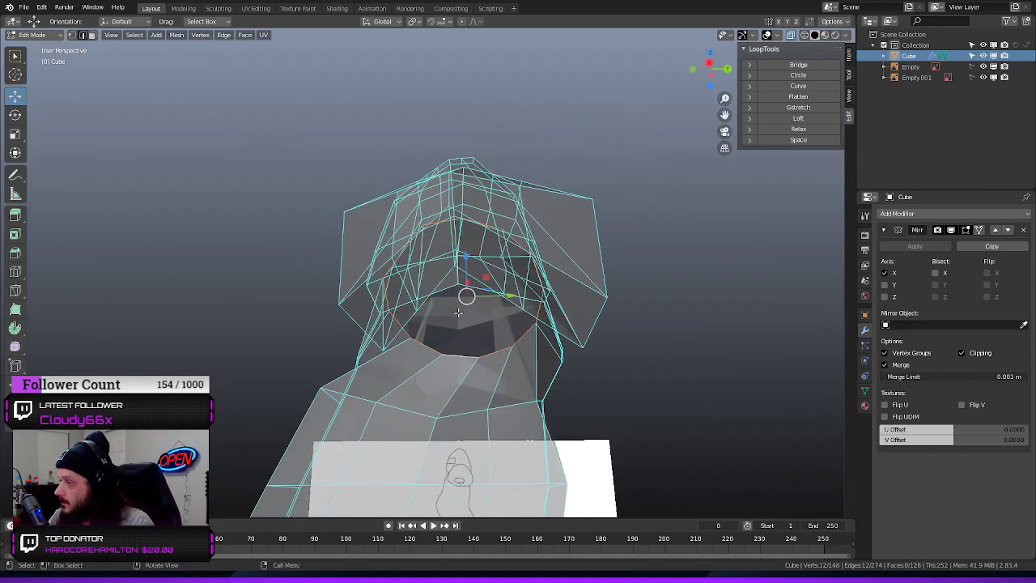
Raise single vertices inside the shoulder above the arm opening, one by about 0.06 m and another by about 0.11 m
middle_drag(687, 319, 565, 361)
middle_drag(596, 334, 609, 324)
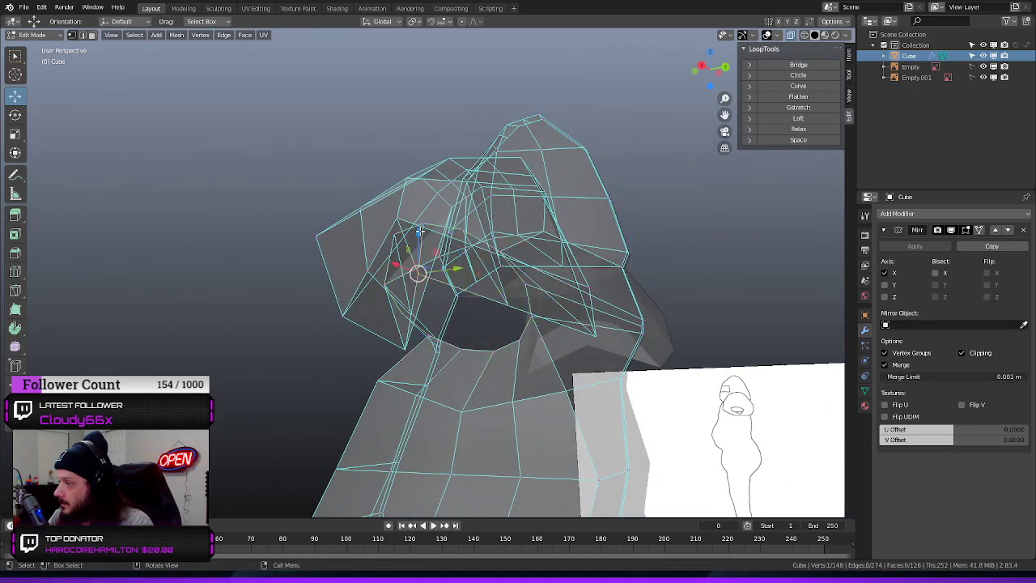
middle_drag(483, 242, 470, 279)
drag(413, 266, 408, 249)
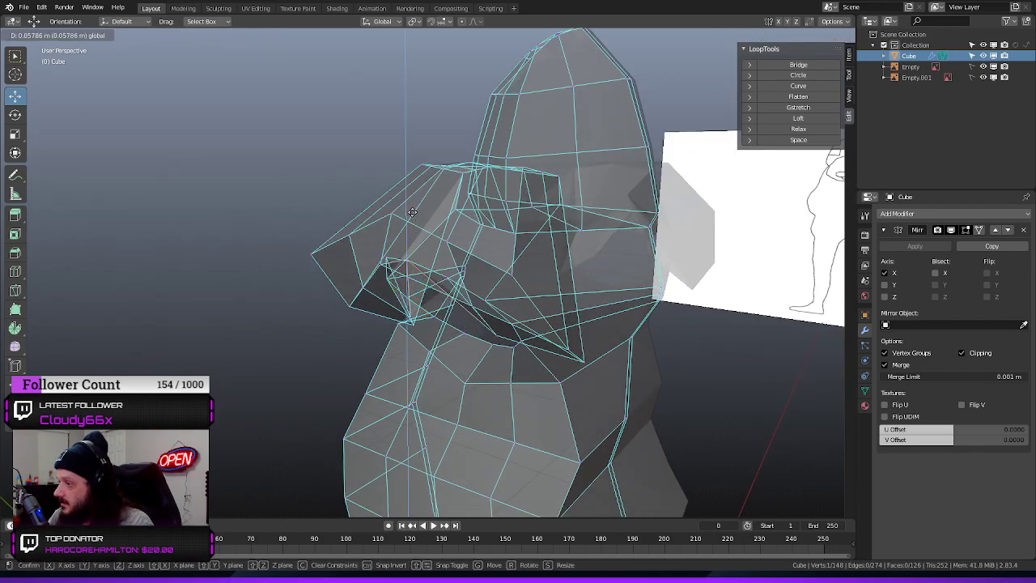
drag(412, 212, 411, 213)
middle_drag(283, 289, 416, 261)
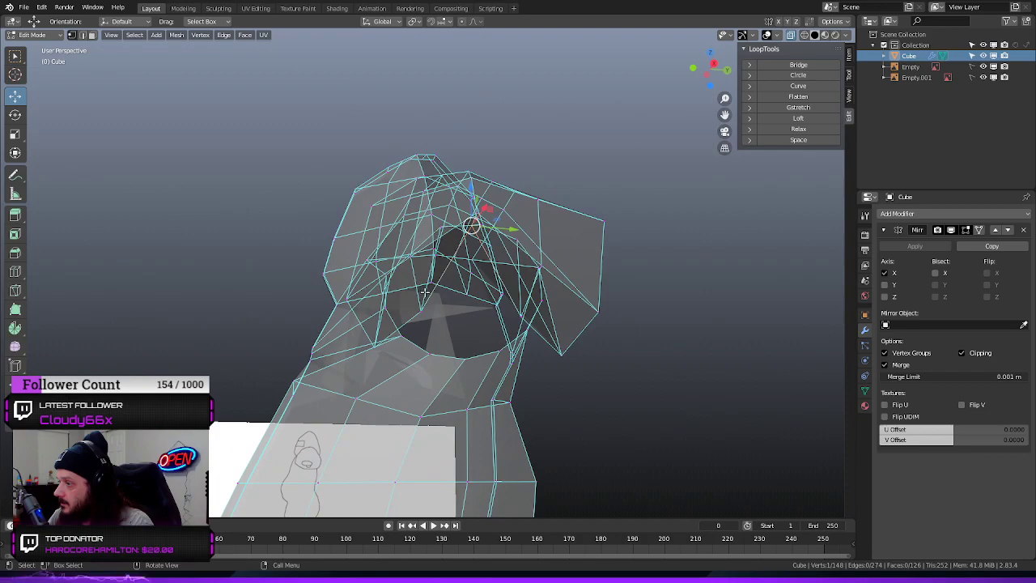
drag(419, 263, 420, 252)
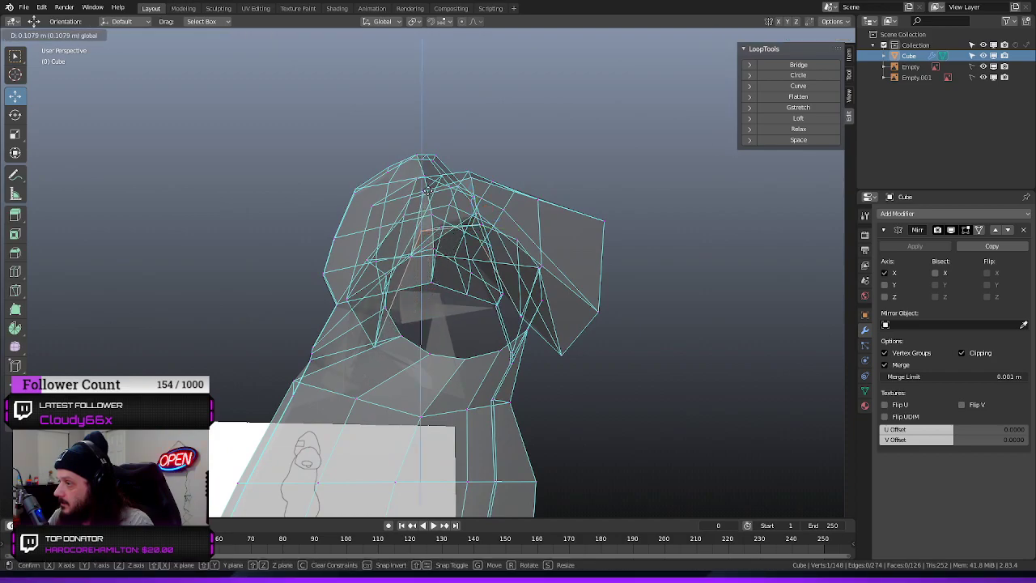
drag(427, 192, 427, 194)
Shift the raised inner shoulder vertex outward along X, lower it slightly and clear the selection
middle_drag(427, 194, 494, 340)
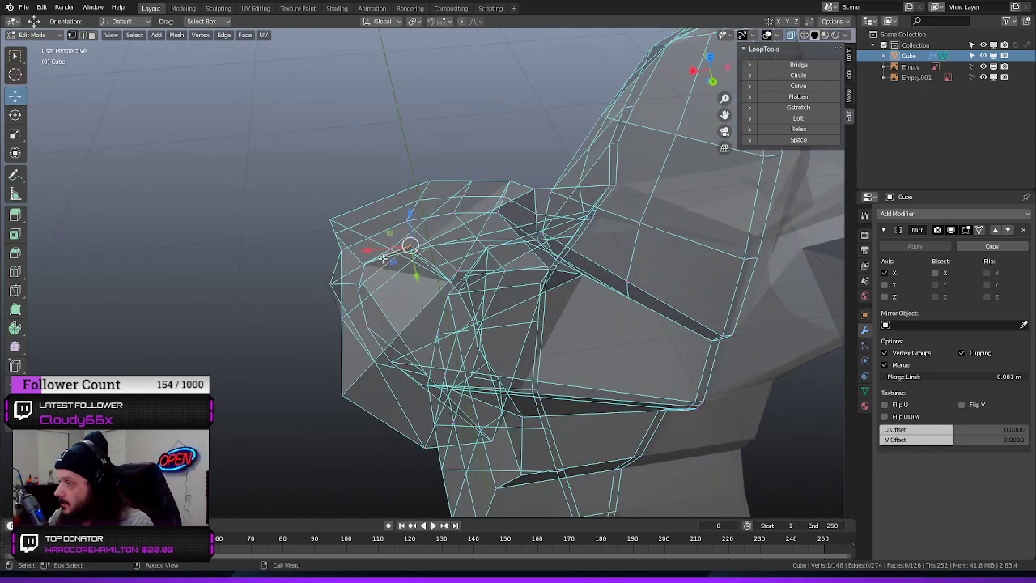
mouse_move(365, 250)
mouse_down()
mouse_move(340, 263)
mouse_move(350, 263)
mouse_up()
middle_drag(255, 281, 349, 180)
drag(412, 186, 411, 208)
middle_drag(289, 221, 283, 335)
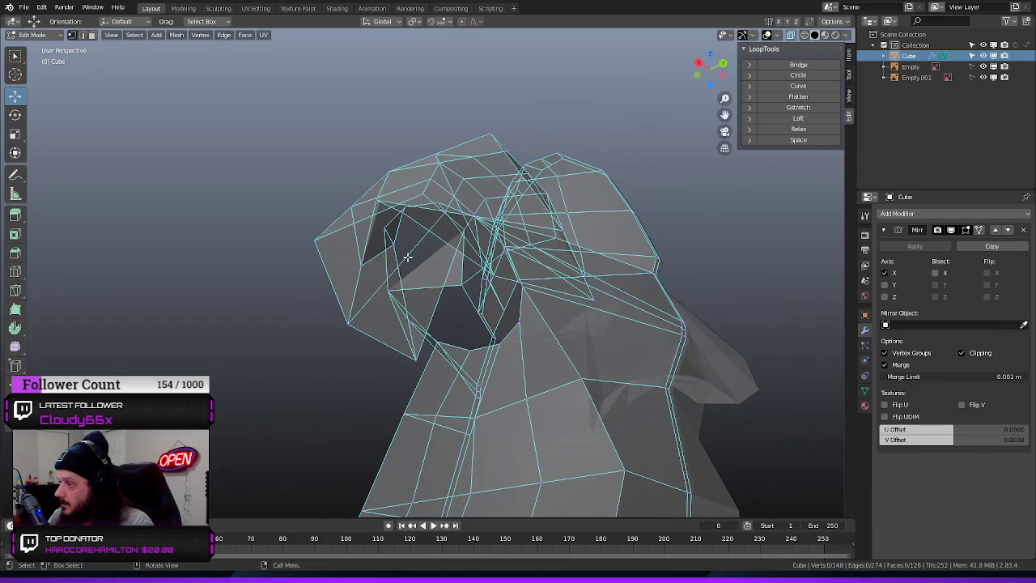
Move the inner vertex near the shoulder's outer rim outward along X, and raise its neighbour by about 0.04 m
click(394, 246)
middle_drag(423, 266, 383, 309)
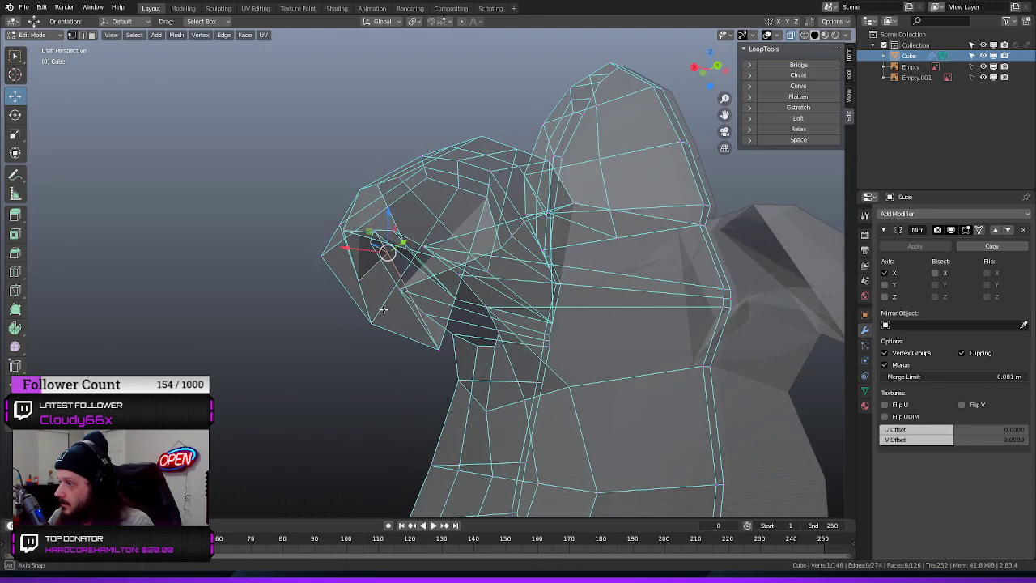
drag(352, 252, 359, 198)
middle_drag(359, 198, 322, 278)
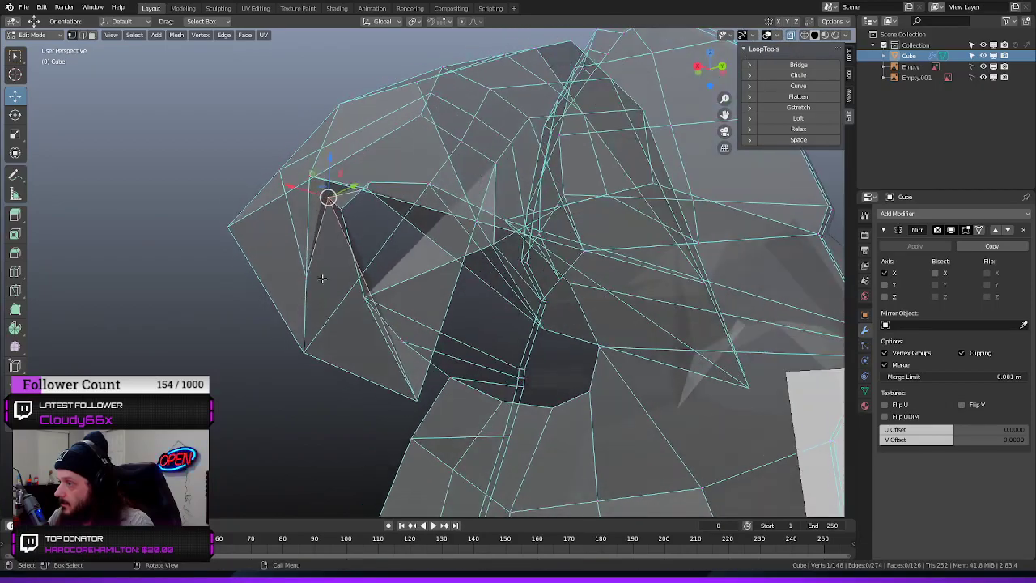
drag(312, 246, 308, 218)
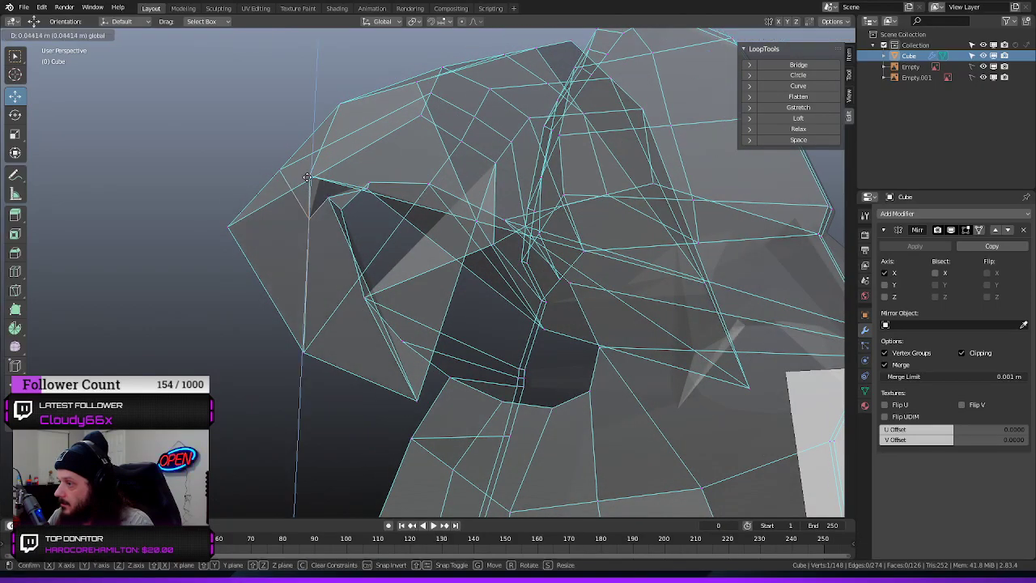
drag(312, 156, 311, 157)
middle_drag(198, 194, 255, 196)
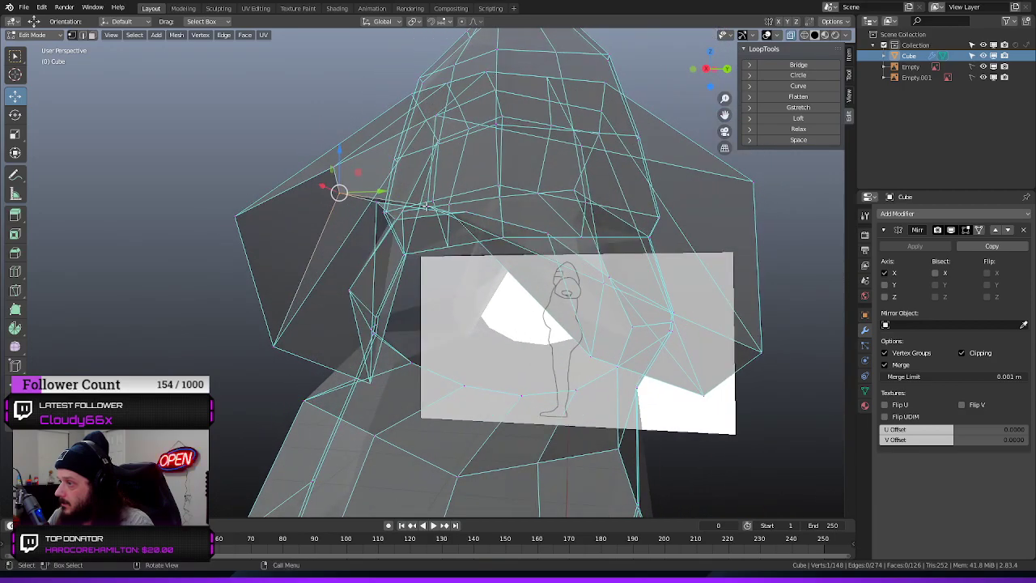
Raise the next vertex on the shoulder's inner side by about 0.03 m and pull it inward along X
drag(440, 168, 429, 156)
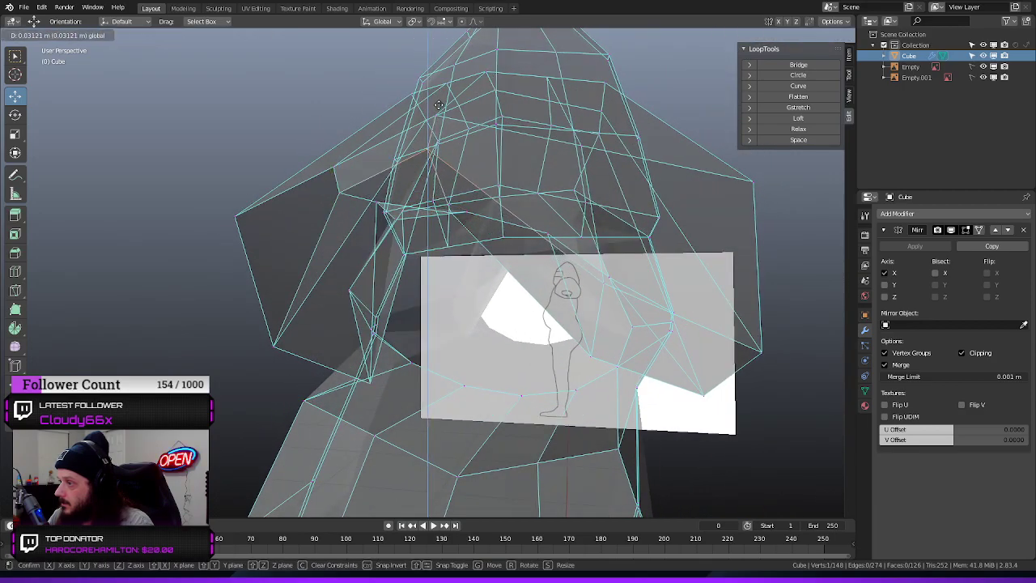
drag(438, 105, 438, 109)
middle_drag(438, 114, 255, 274)
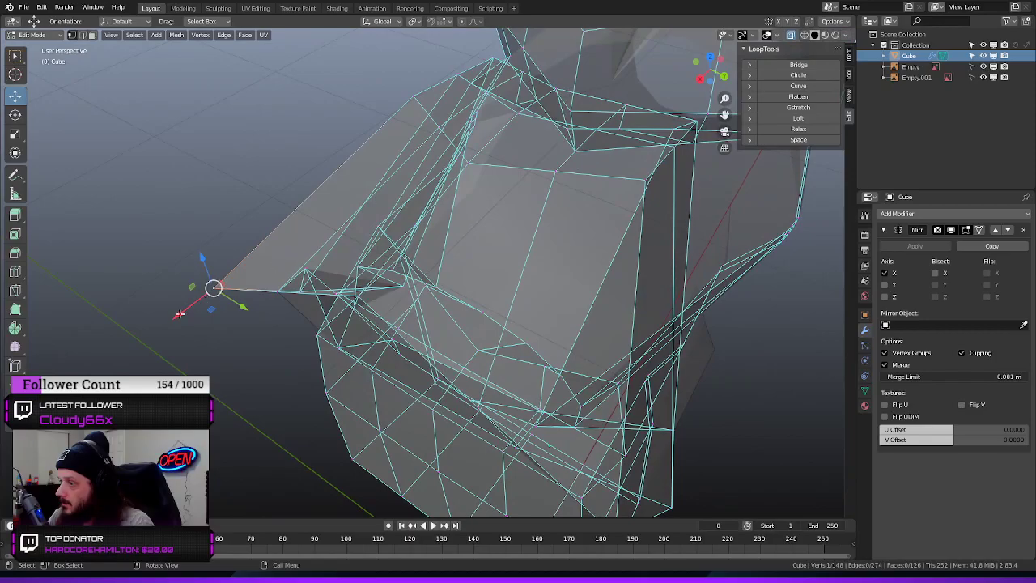
drag(179, 314, 229, 282)
middle_drag(229, 282, 522, 219)
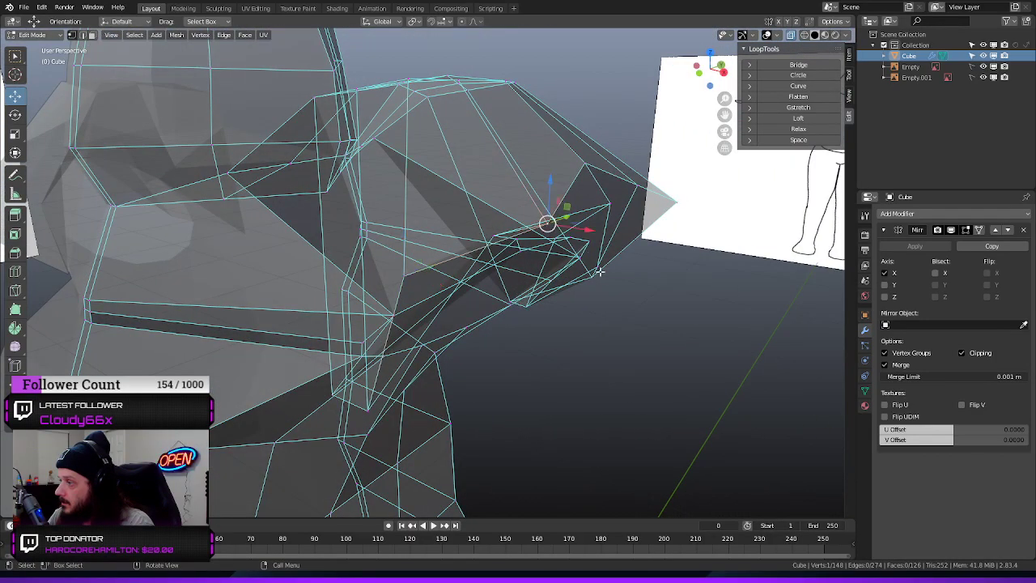
middle_drag(598, 272, 666, 229)
drag(651, 224, 619, 223)
Nudge the same inner shoulder vertex along Y, upward and outward along X, leaving nothing selected
middle_drag(620, 223, 491, 169)
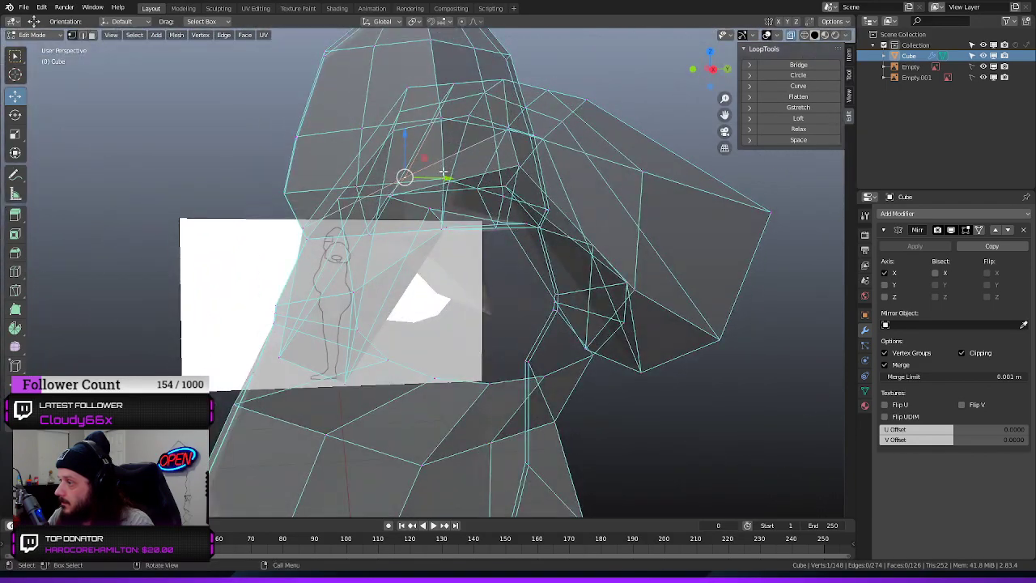
drag(444, 173, 426, 183)
drag(388, 136, 379, 127)
middle_drag(177, 183, 377, 138)
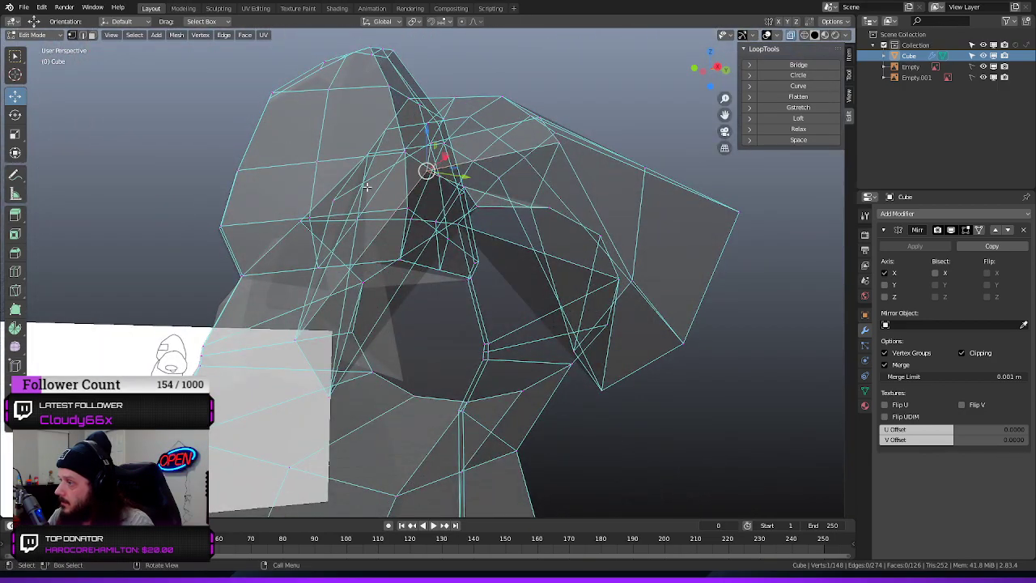
middle_drag(366, 187, 399, 217)
drag(482, 217, 499, 214)
middle_drag(702, 384, 687, 311)
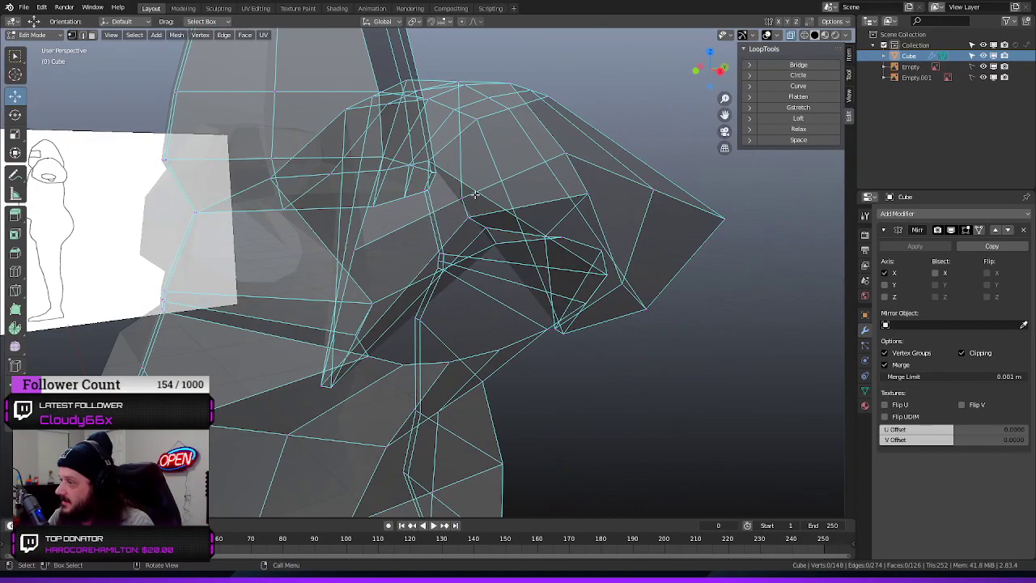
Raise a low inner shoulder vertex above the arm opening by about 0.04 m and move it inward along X
middle_drag(469, 198, 507, 258)
drag(483, 310, 467, 273)
drag(488, 333, 476, 318)
middle_drag(616, 370, 582, 315)
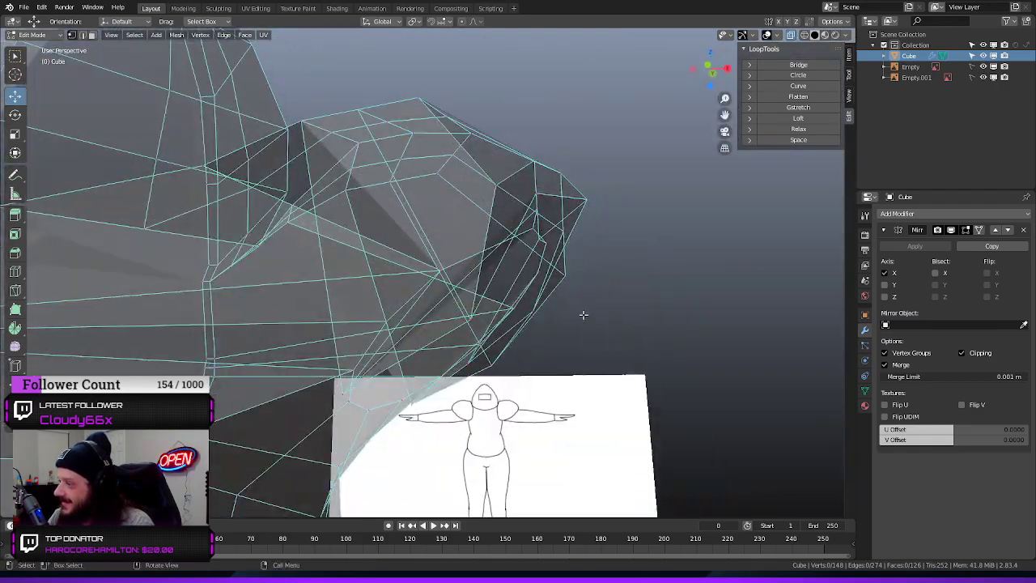
drag(469, 276, 467, 269)
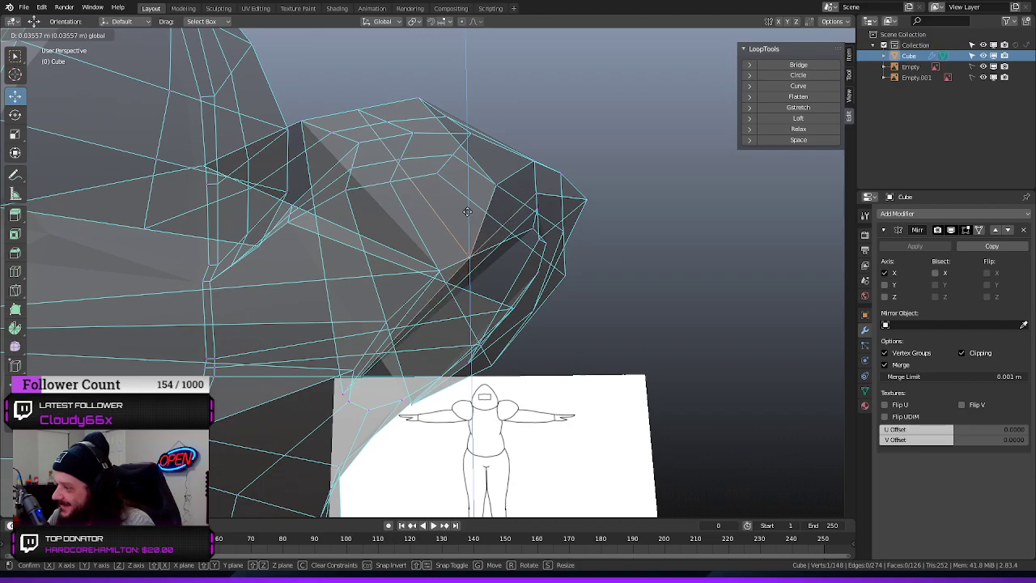
drag(467, 212, 482, 254)
key(x)
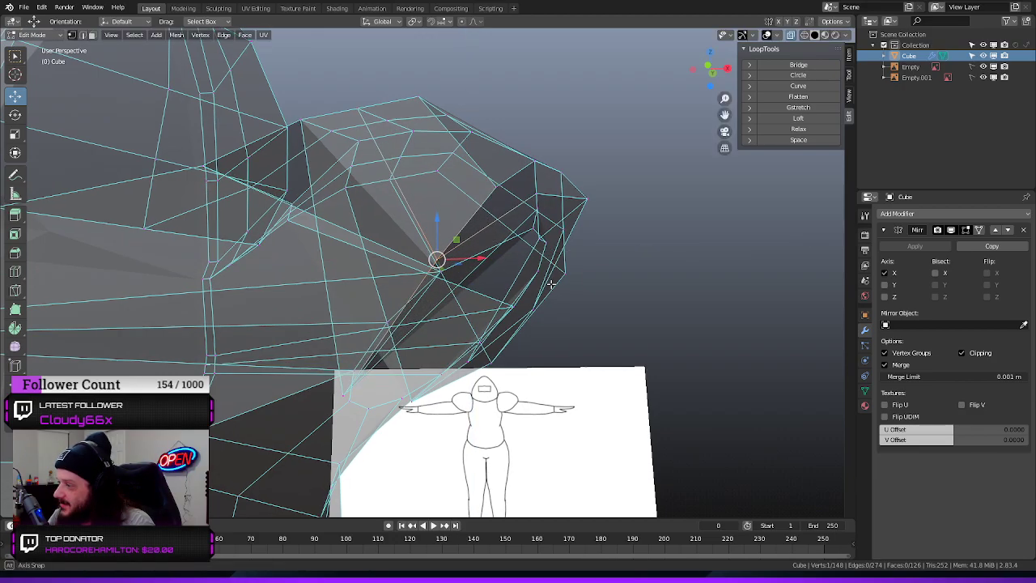
middle_drag(482, 254, 530, 269)
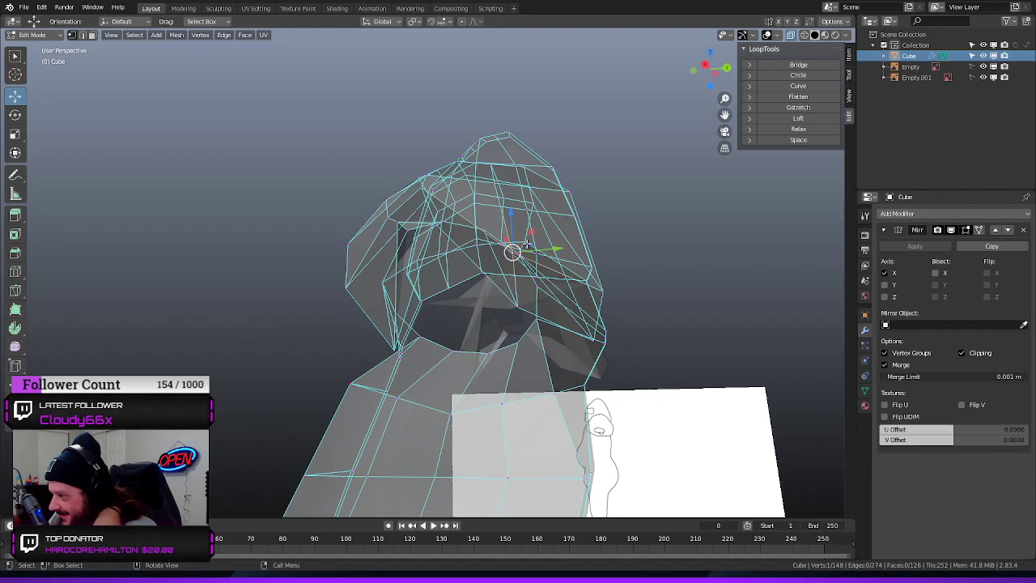
Raise the selected inner vertex further toward the shoulder shell, shift it along Y and clear the selection
drag(514, 216, 512, 187)
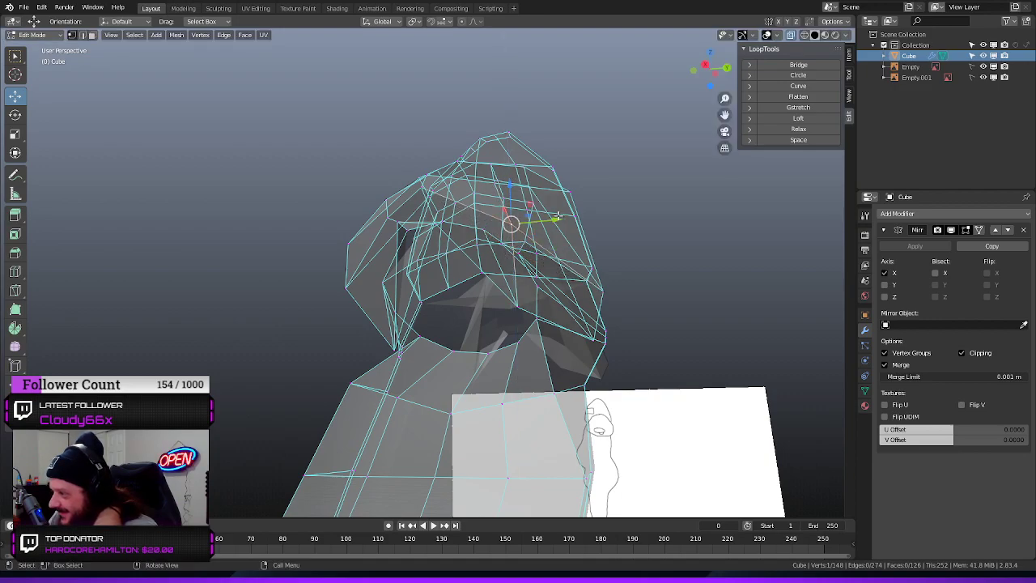
drag(558, 216, 494, 169)
click(611, 168)
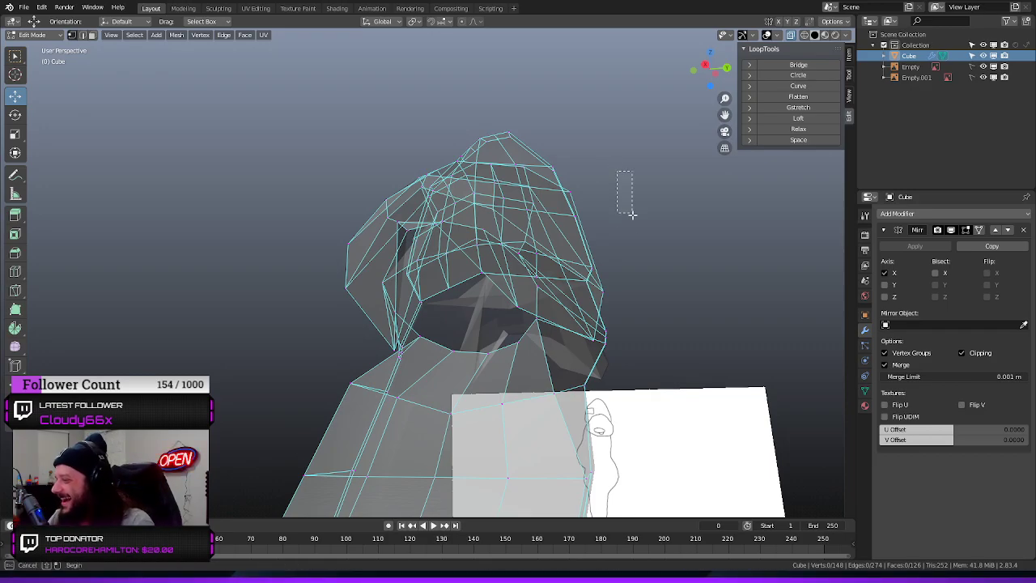
Select the arm opening's edge loop, scale it down to about 0.22, shift it slightly along Y and deselect it
middle_drag(689, 156, 450, 267)
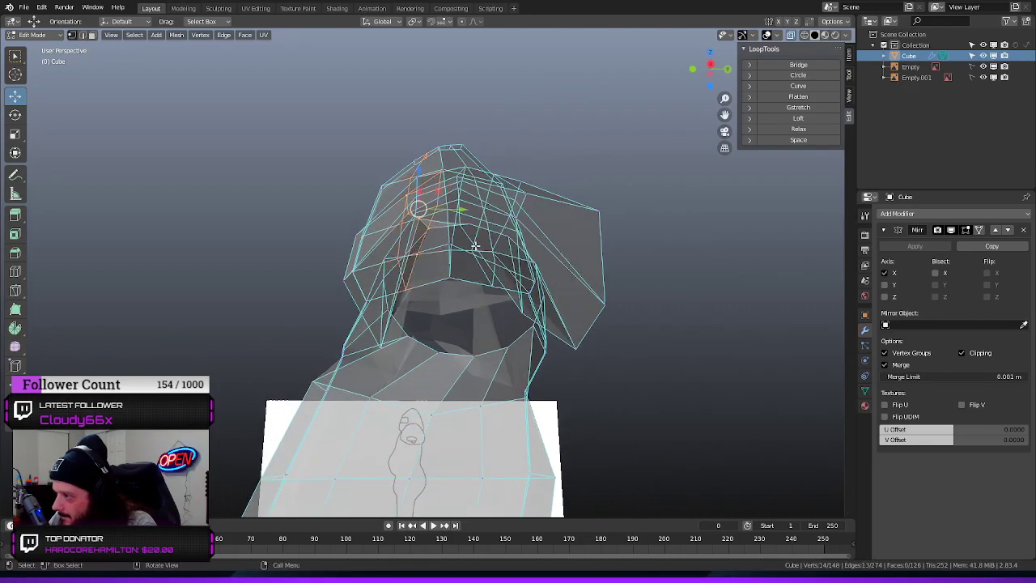
middle_drag(452, 298, 460, 324)
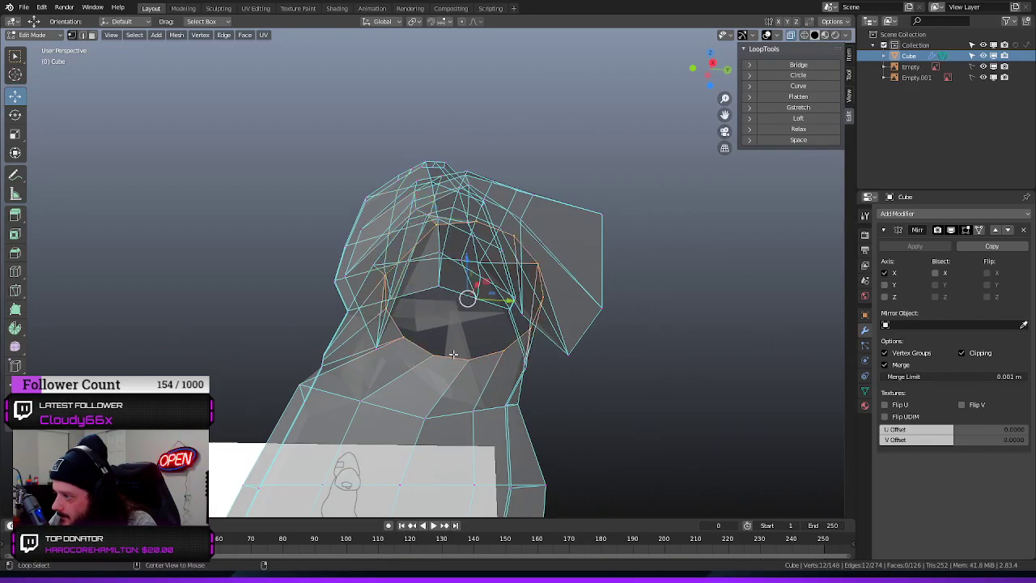
key(s)
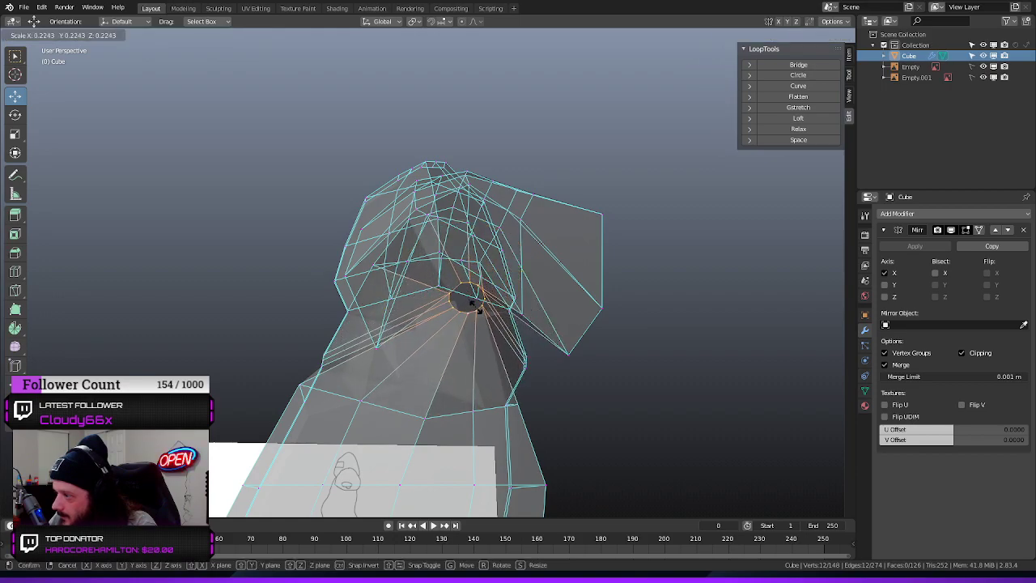
click(473, 304)
middle_drag(663, 294, 604, 332)
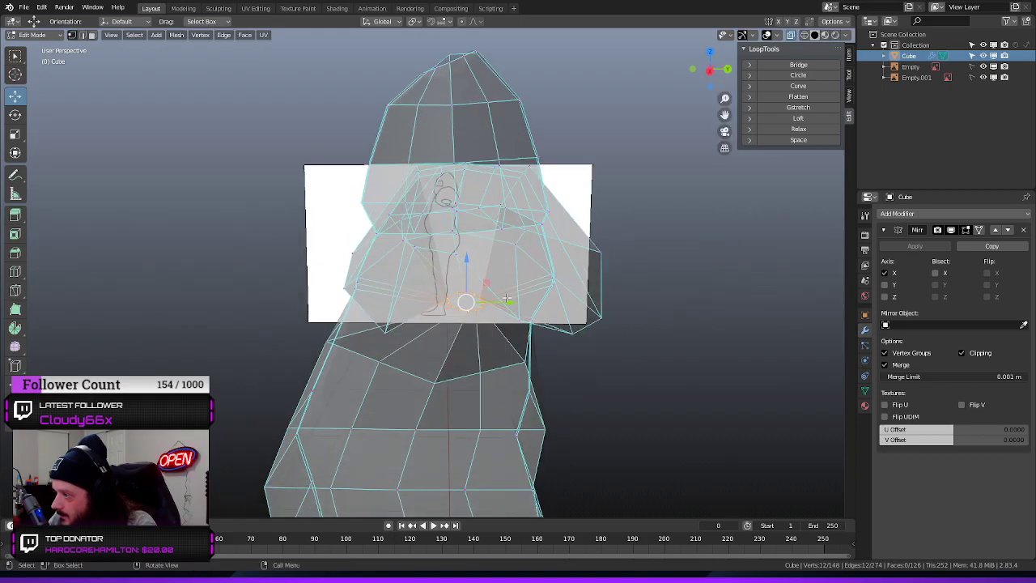
drag(511, 303, 493, 303)
click(580, 369)
scroll(592, 357, up, 3)
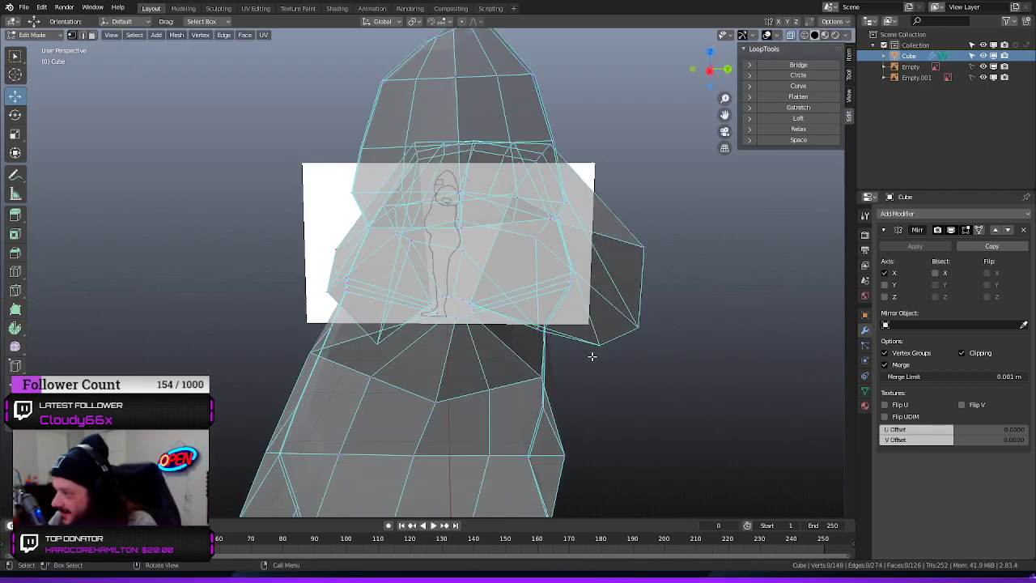
Lower an inner shoulder vertex toward the shrunken arm opening to tidy the folded underside
middle_drag(592, 355, 620, 310)
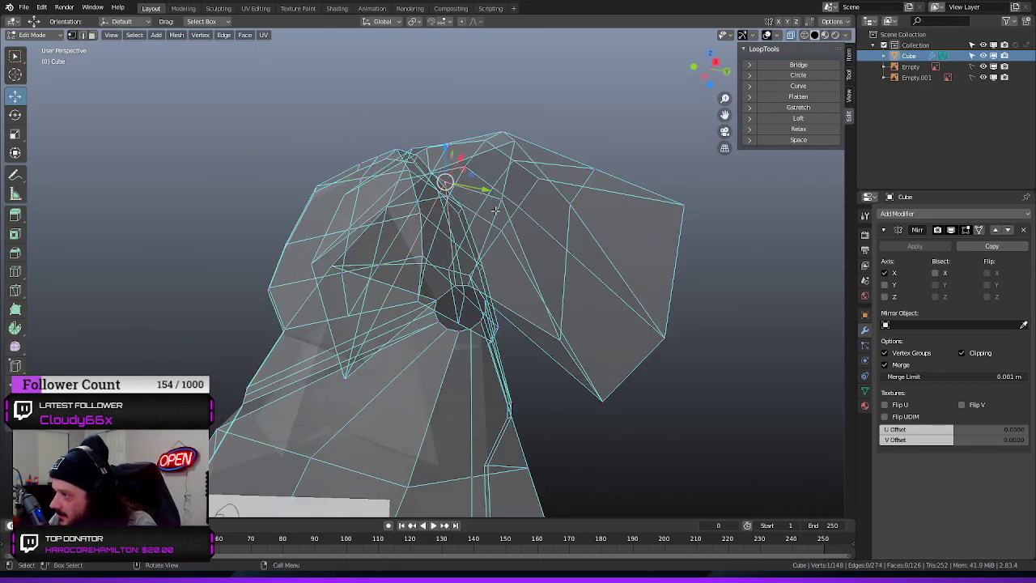
middle_drag(494, 210, 493, 236)
mouse_move(466, 214)
mouse_down()
mouse_move(413, 178)
mouse_move(402, 189)
mouse_move(461, 233)
mouse_up()
middle_drag(461, 233, 488, 273)
middle_drag(357, 342, 414, 387)
drag(393, 366, 377, 243)
middle_drag(377, 243, 579, 263)
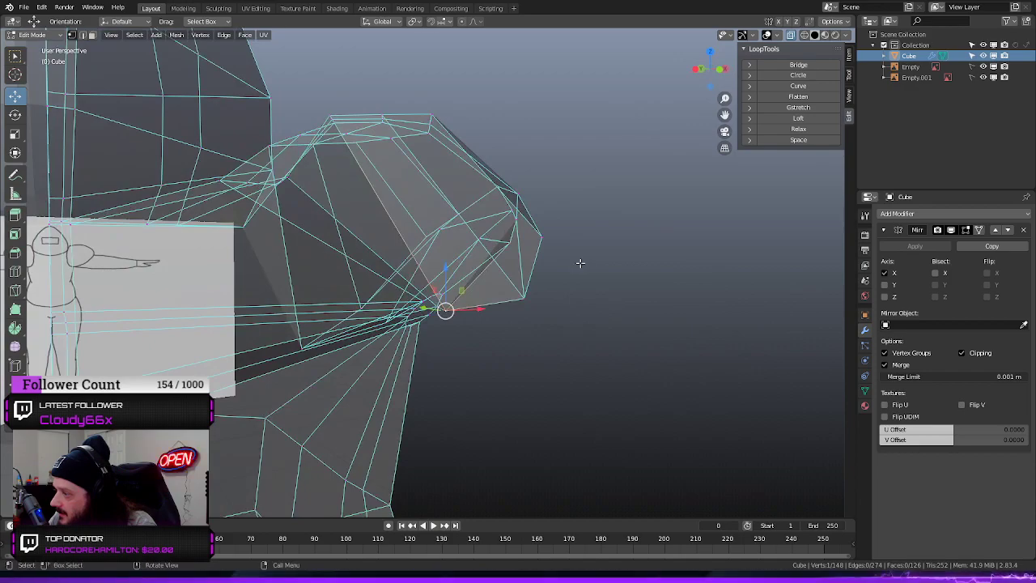
Examine the shoulder and arm opening against the front and side reference drawings
key(KP_1)
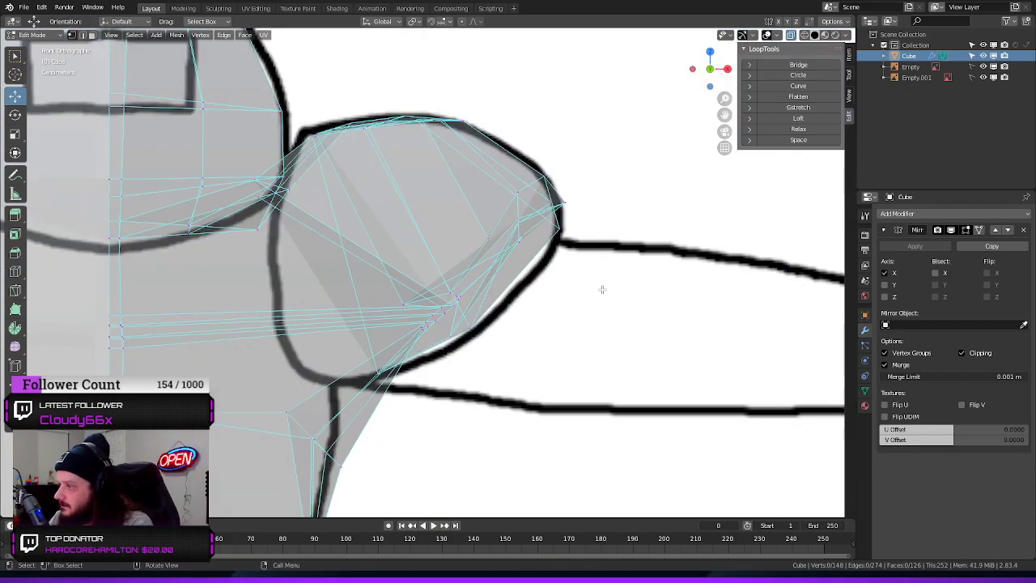
key(KP_3)
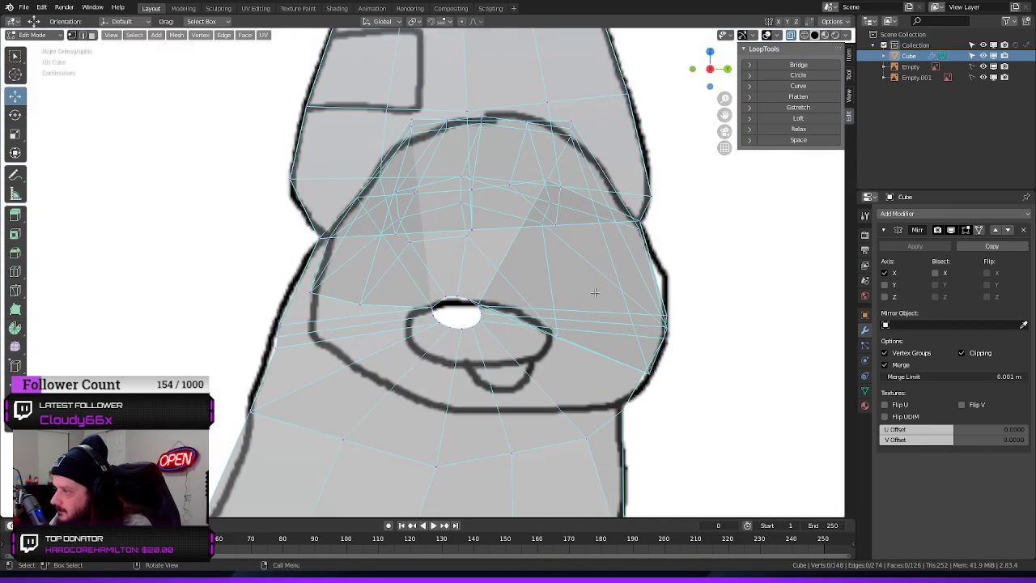
scroll(599, 292, down, 5)
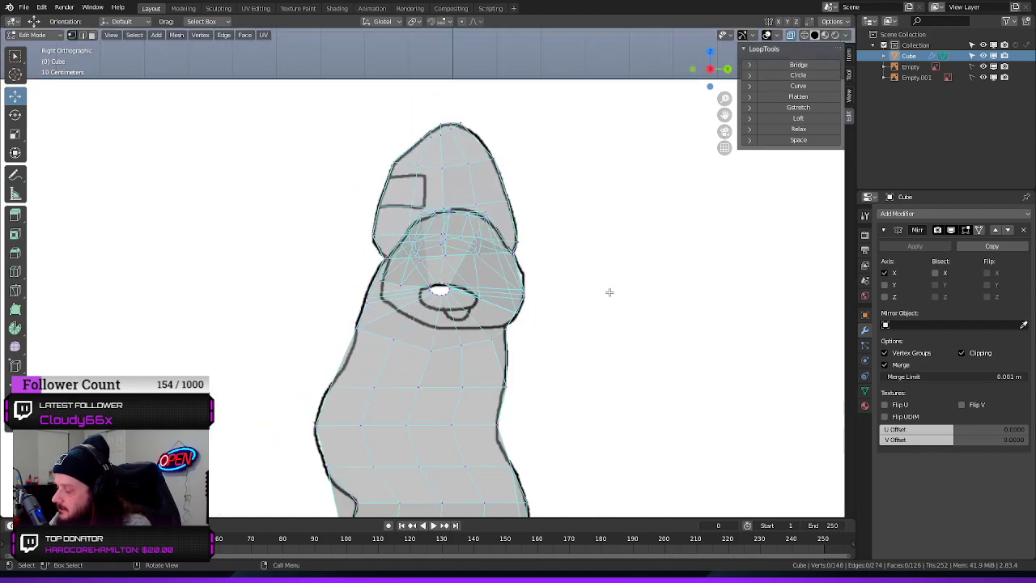
key(KP_1)
middle_drag(608, 289, 530, 303)
middle_drag(510, 357, 403, 263)
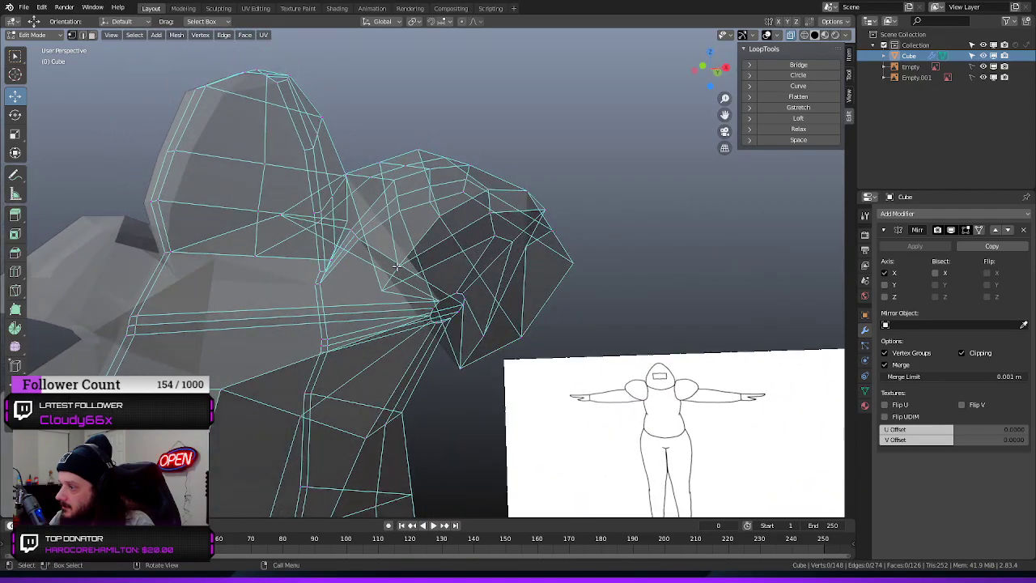
Select a low inner vertex on the shoulder's underside and shift it along Y
middle_drag(488, 256, 381, 276)
drag(381, 276, 414, 272)
middle_drag(666, 357, 439, 323)
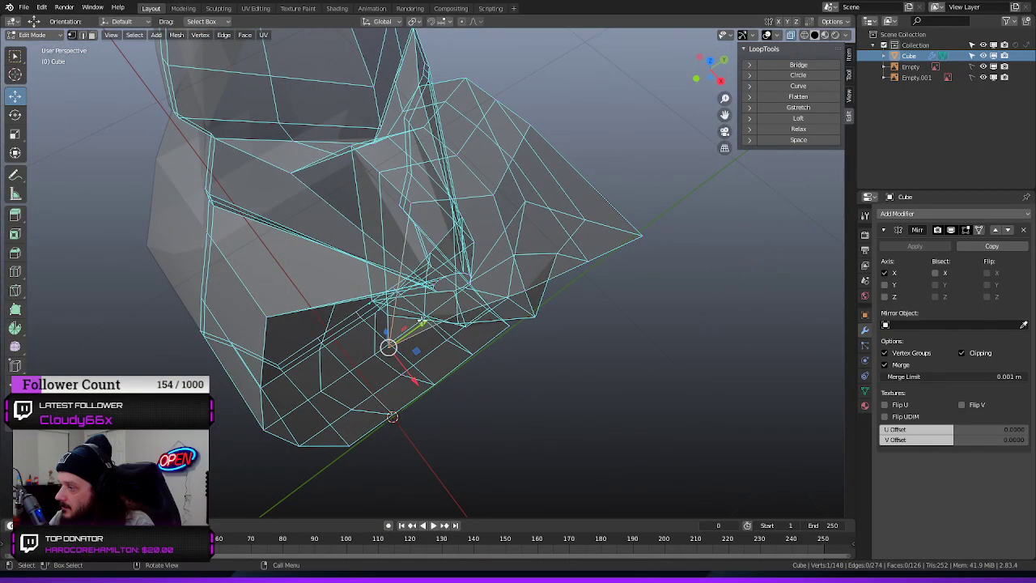
drag(421, 323, 451, 301)
middle_drag(586, 378, 577, 278)
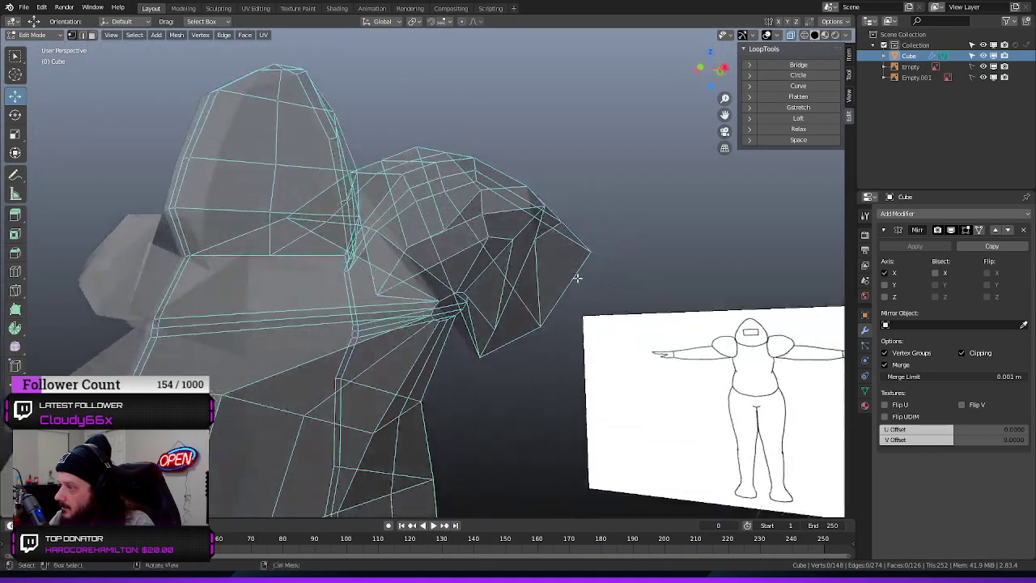
Select an inner vertex beneath the shoulder shell and shift it slightly inward along X
middle_drag(431, 188, 494, 219)
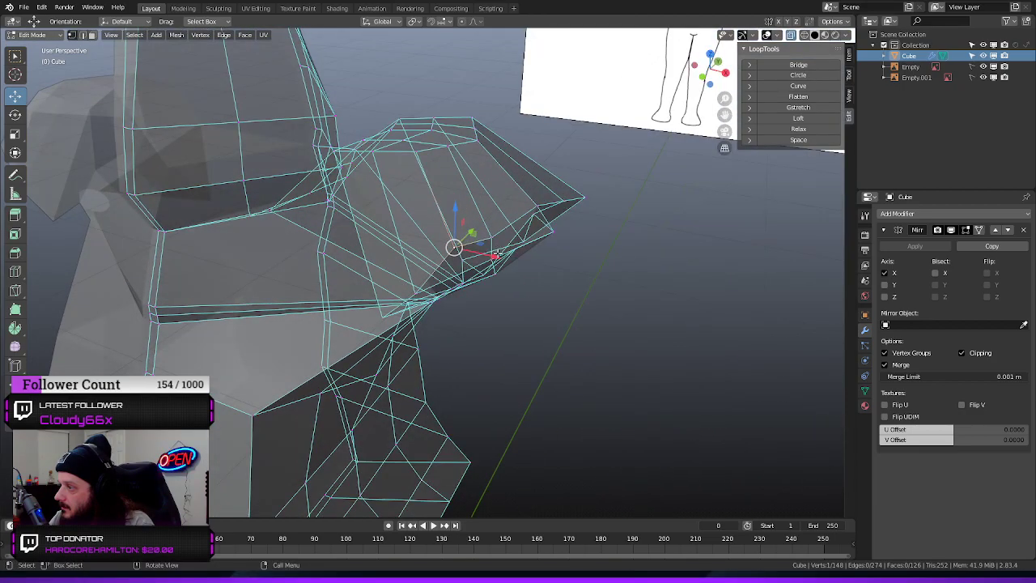
drag(495, 256, 489, 255)
middle_drag(489, 255, 581, 183)
Shift two neighbouring inner vertices of the shoulder along Y and clear the selection
middle_drag(639, 246, 408, 248)
click(436, 214)
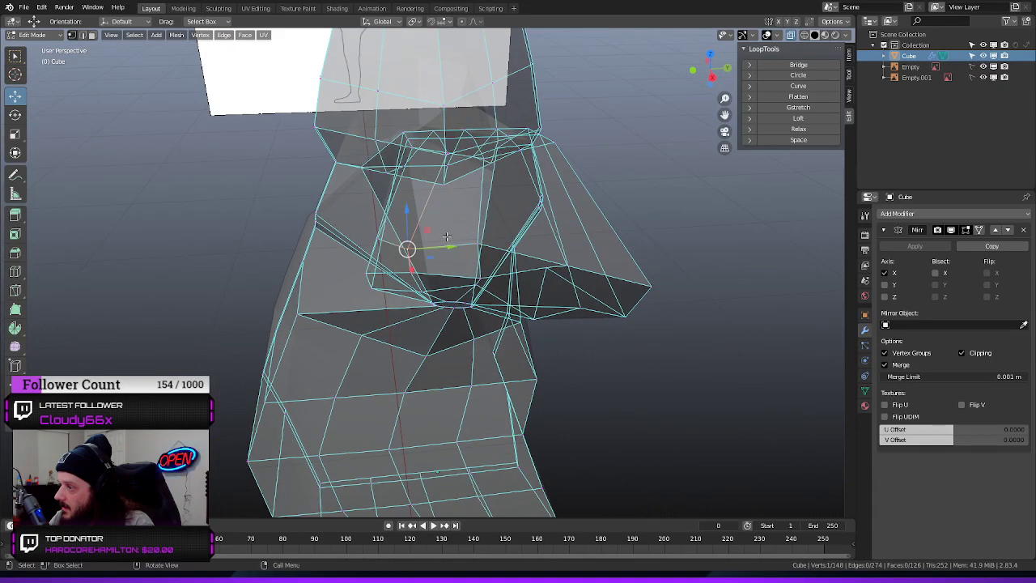
drag(459, 245, 467, 271)
click(410, 272)
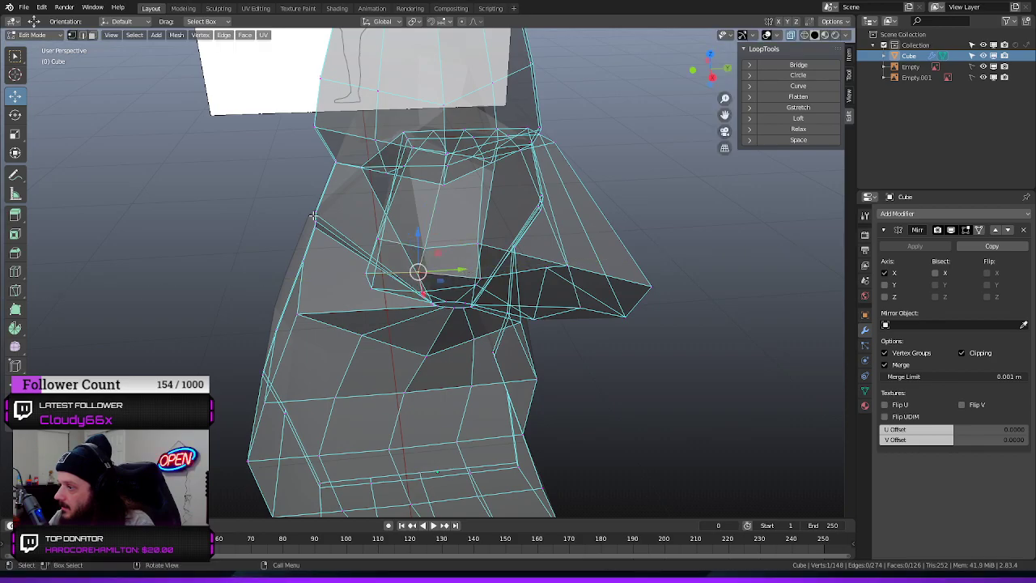
middle_drag(447, 197, 486, 175)
click(631, 143)
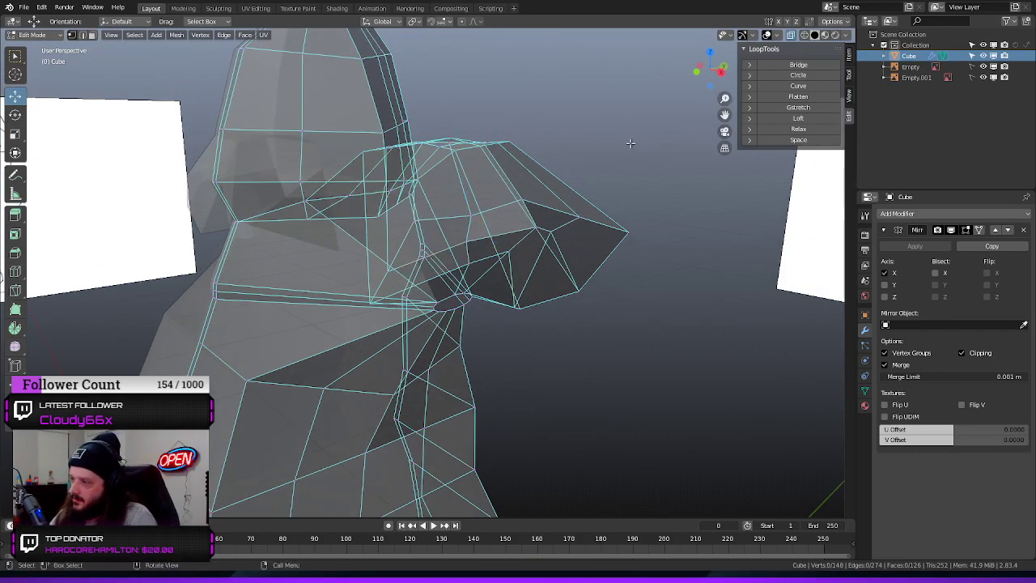
middle_drag(631, 144, 610, 287)
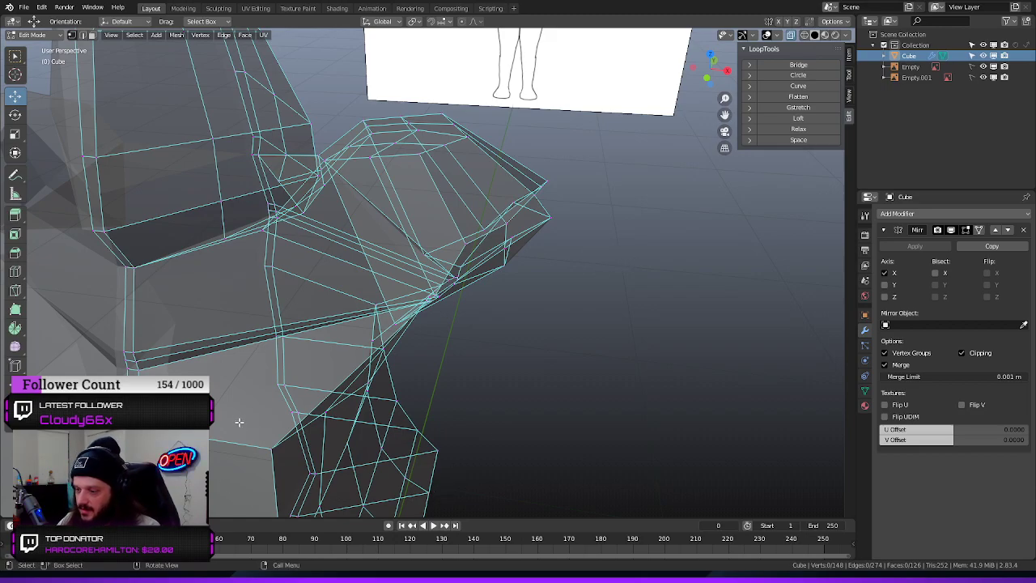
Switch to face selection and select the shoulder shell's faces, leaving out the torso faces beneath it
middle_drag(564, 341, 527, 301)
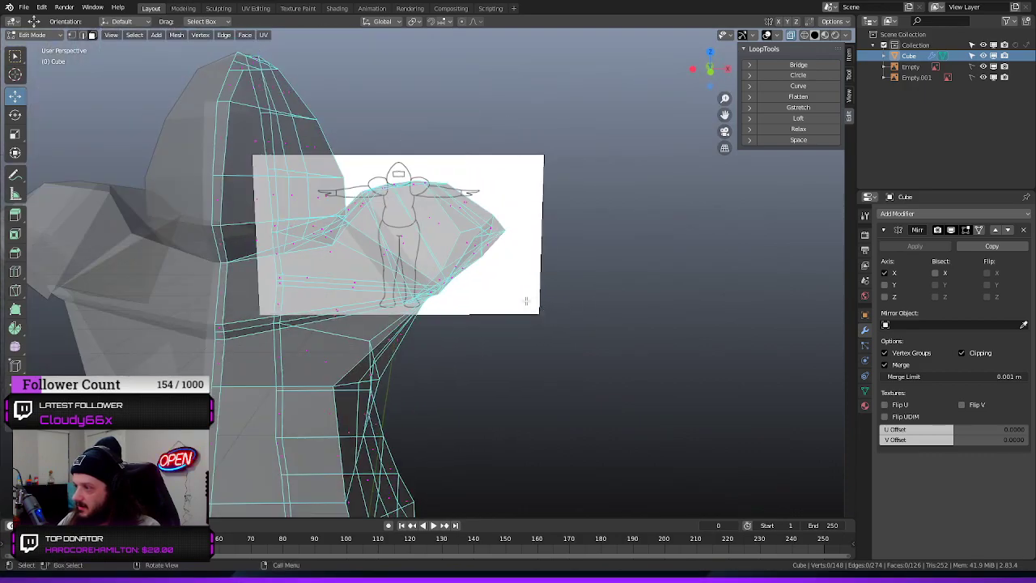
drag(556, 306, 557, 308)
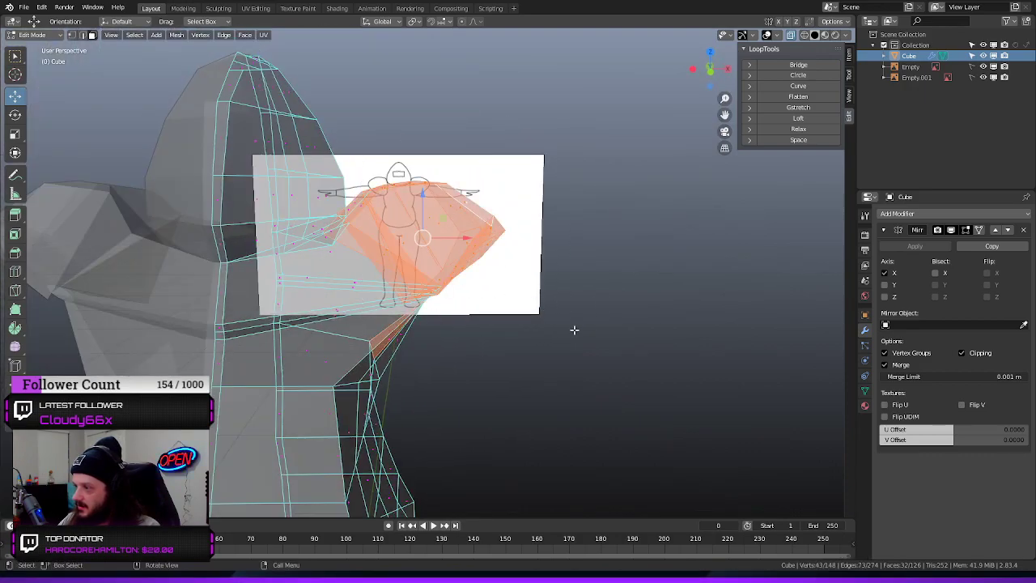
shift+click(389, 339)
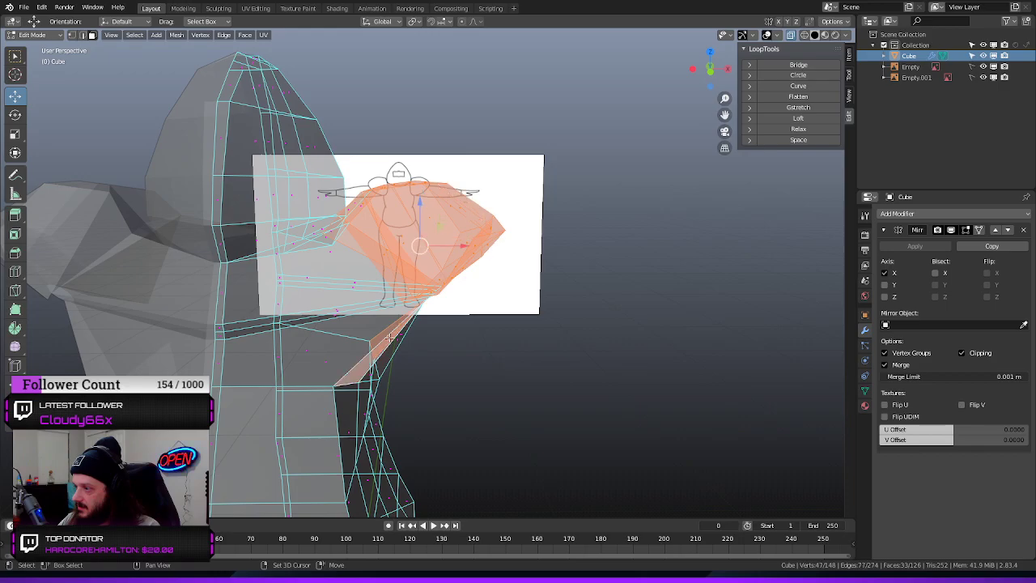
shift+drag(409, 329, 427, 382)
ctrl+drag(422, 320, 371, 369)
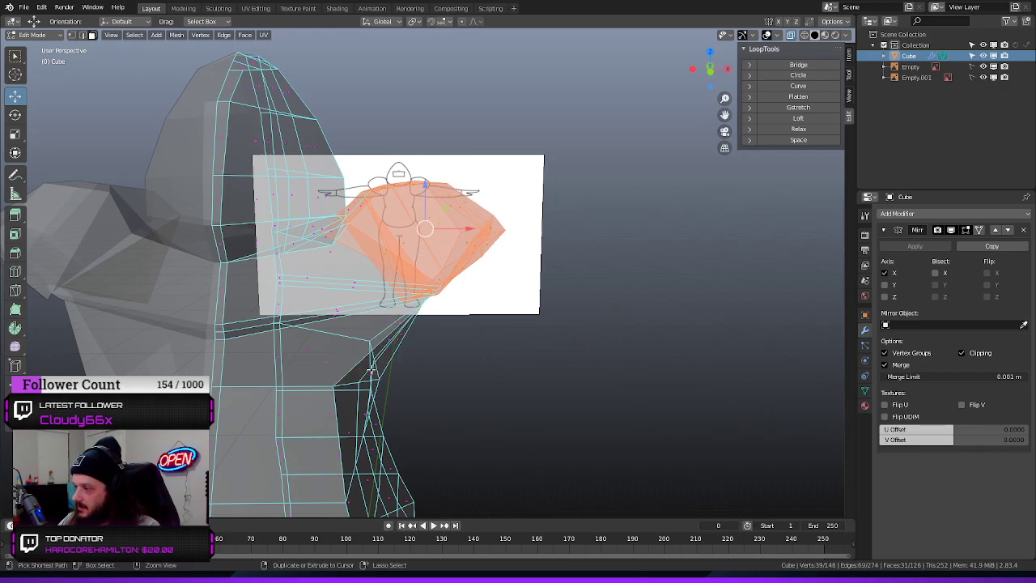
middle_drag(409, 367, 460, 322)
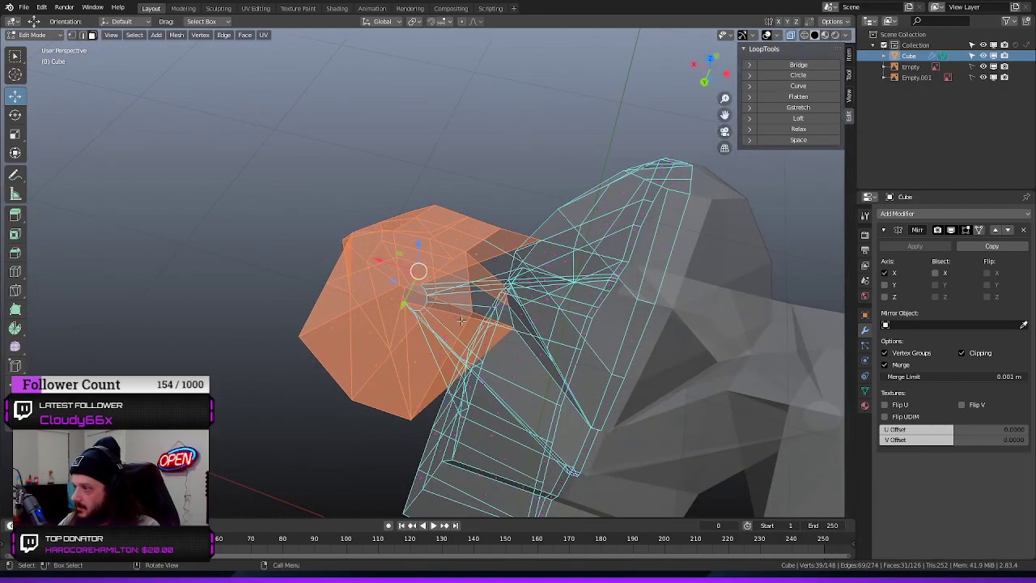
Add the missed inner faces between the shoulder and the neck to the shoulder selection
shift+click(501, 254)
shift+click(494, 260)
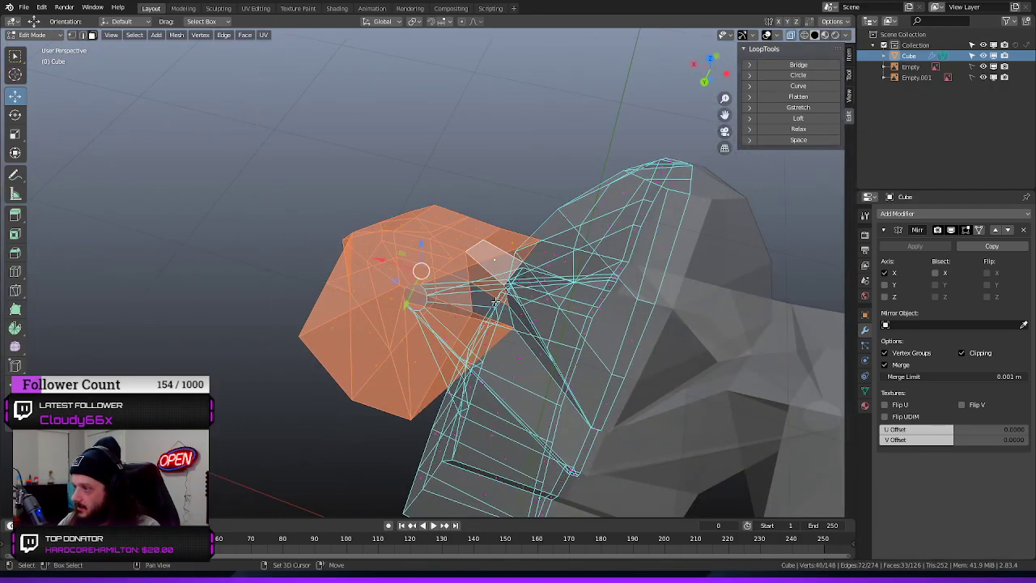
shift+click(497, 306)
middle_drag(498, 306, 312, 302)
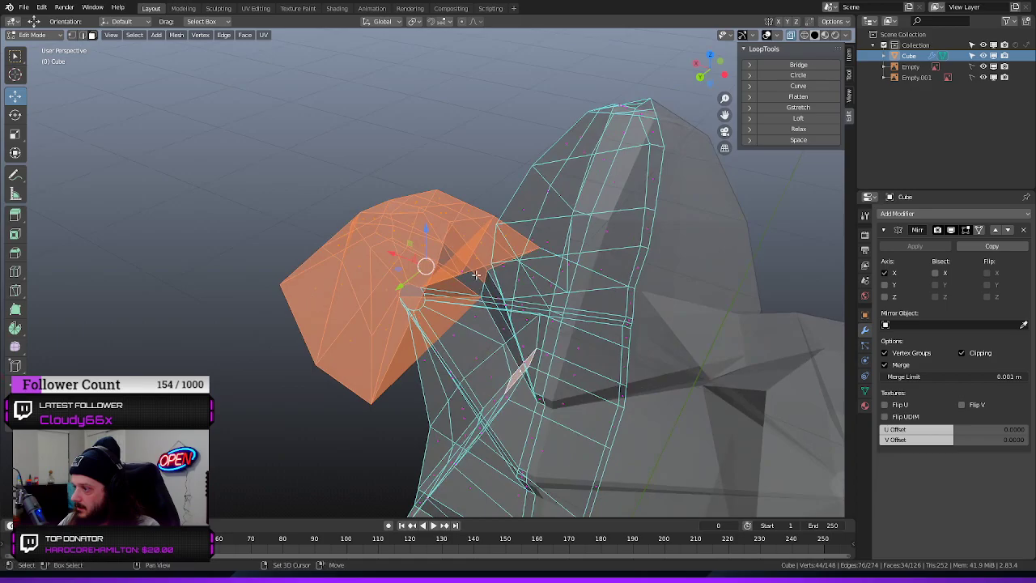
middle_drag(399, 212, 533, 441)
shift+click(474, 306)
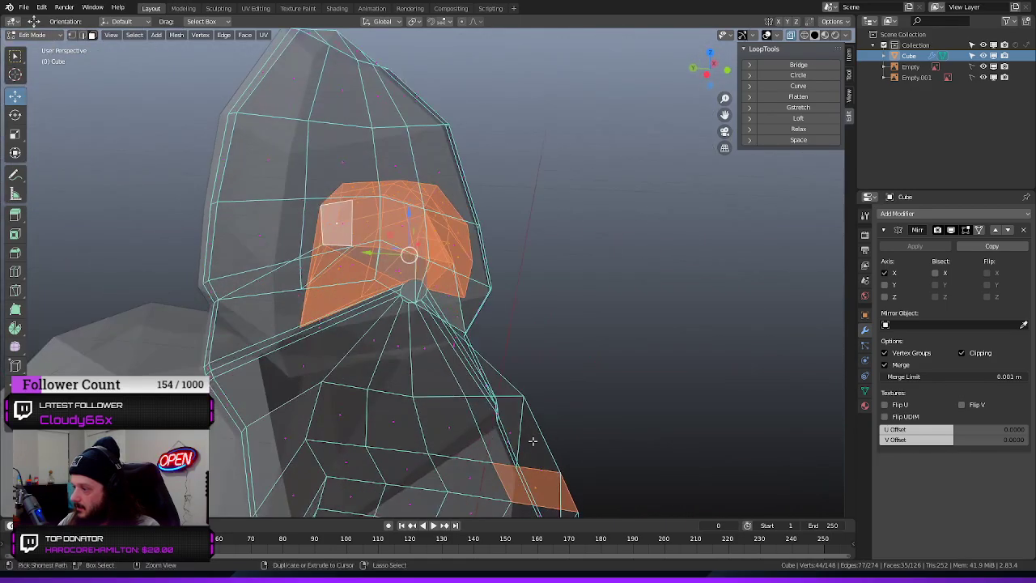
Remove the stray torso, chest and underarm faces from the selection so that only the shoulder's faces stay selected
ctrl+click(537, 487)
ctrl+drag(642, 389, 451, 508)
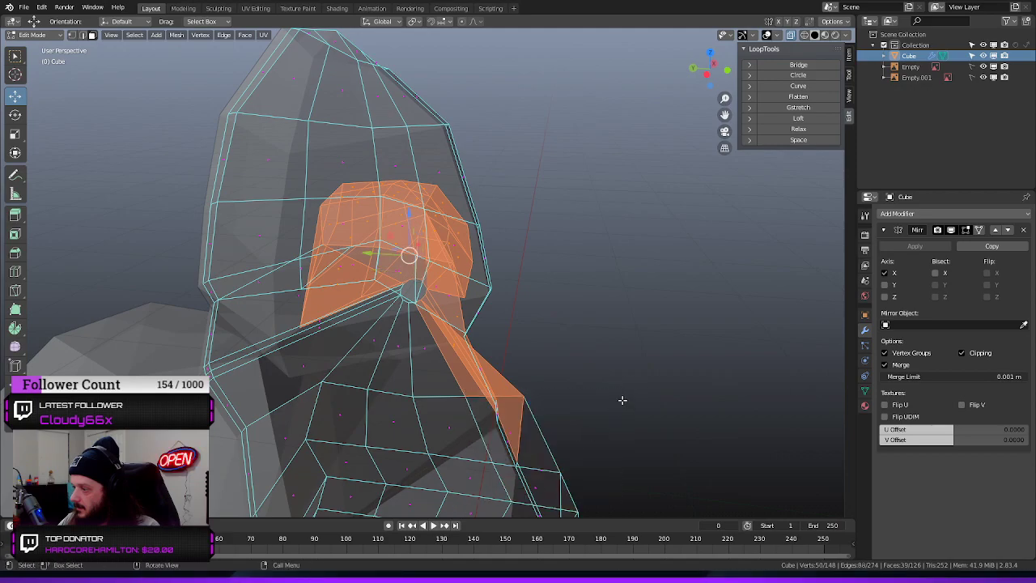
middle_drag(623, 400, 534, 400)
ctrl+drag(416, 343, 306, 408)
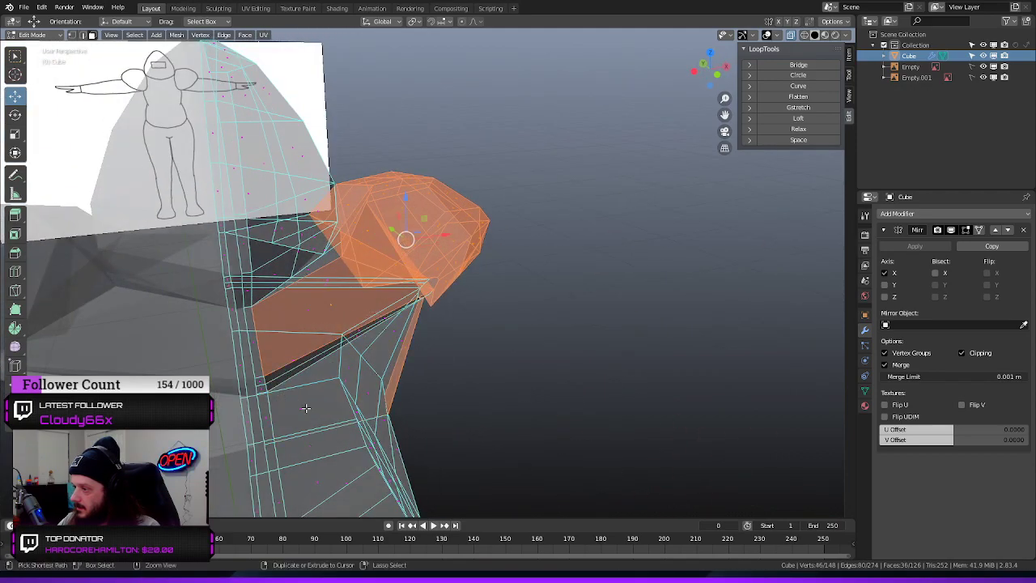
ctrl+drag(348, 303, 293, 321)
middle_drag(505, 377, 380, 328)
ctrl+click(375, 330)
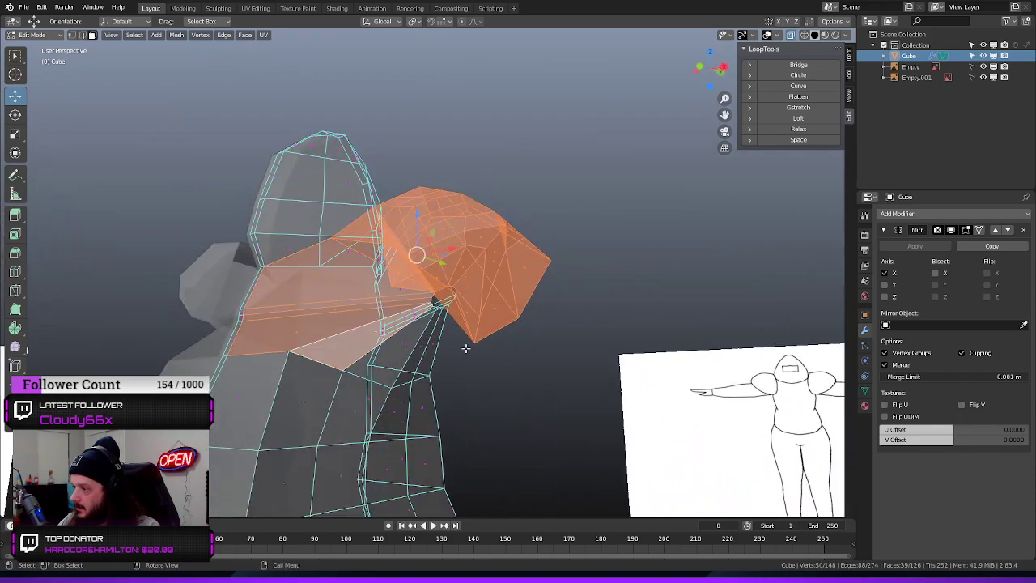
ctrl+click(373, 330)
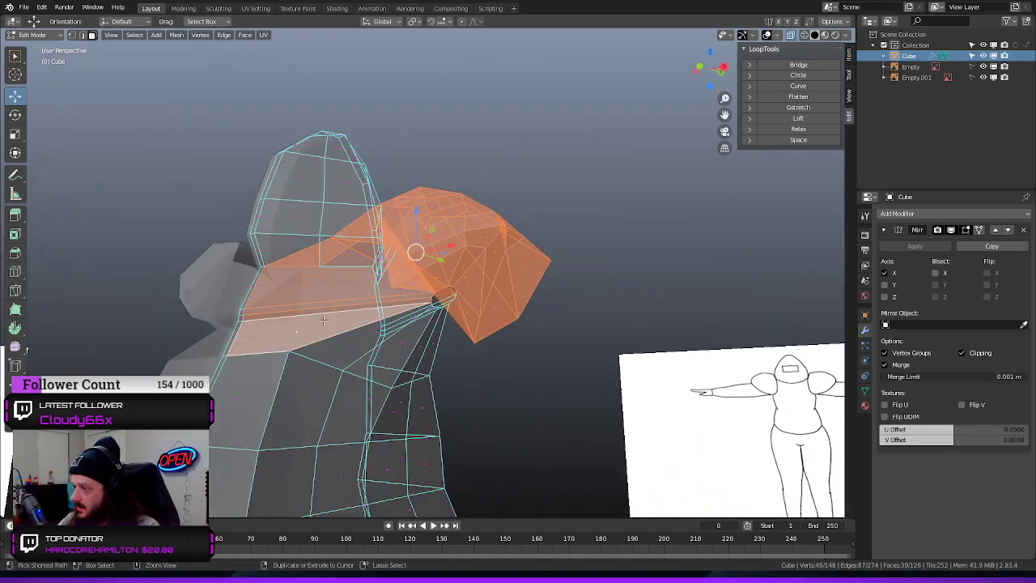
ctrl+click(350, 288)
Delete the selected shoulder faces from the mesh
middle_drag(306, 389, 165, 346)
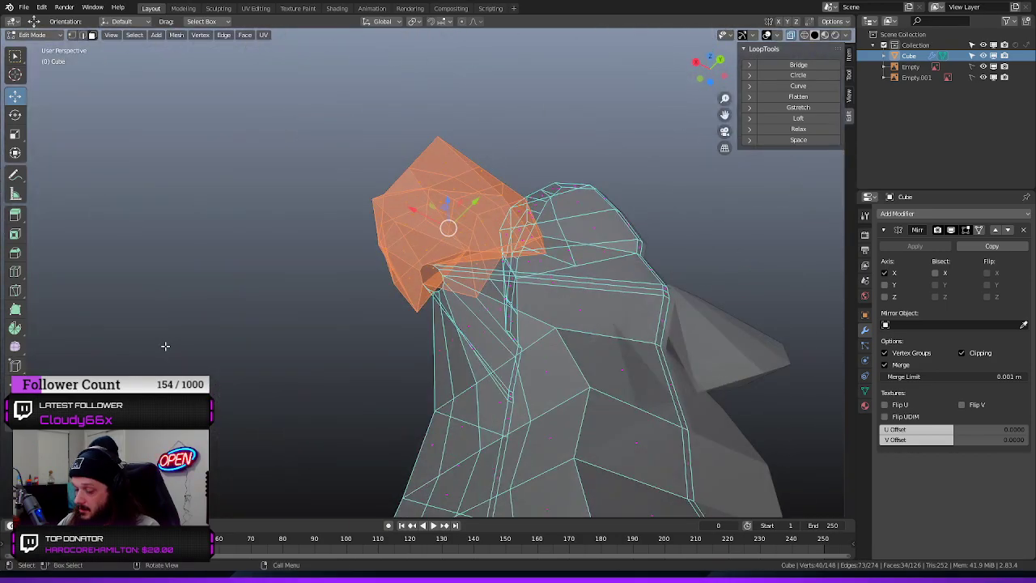
key(x)
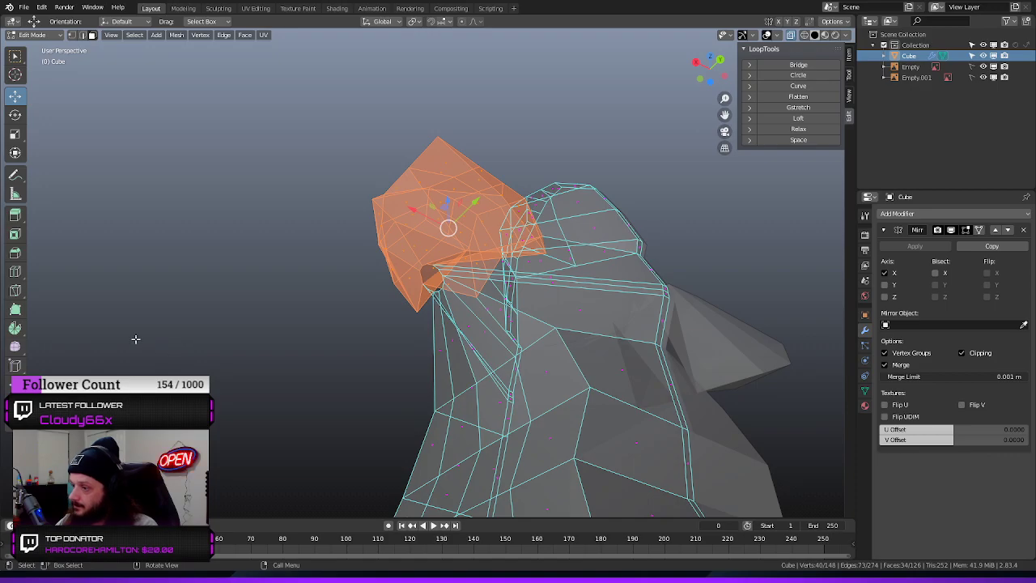
key(x)
click(170, 366)
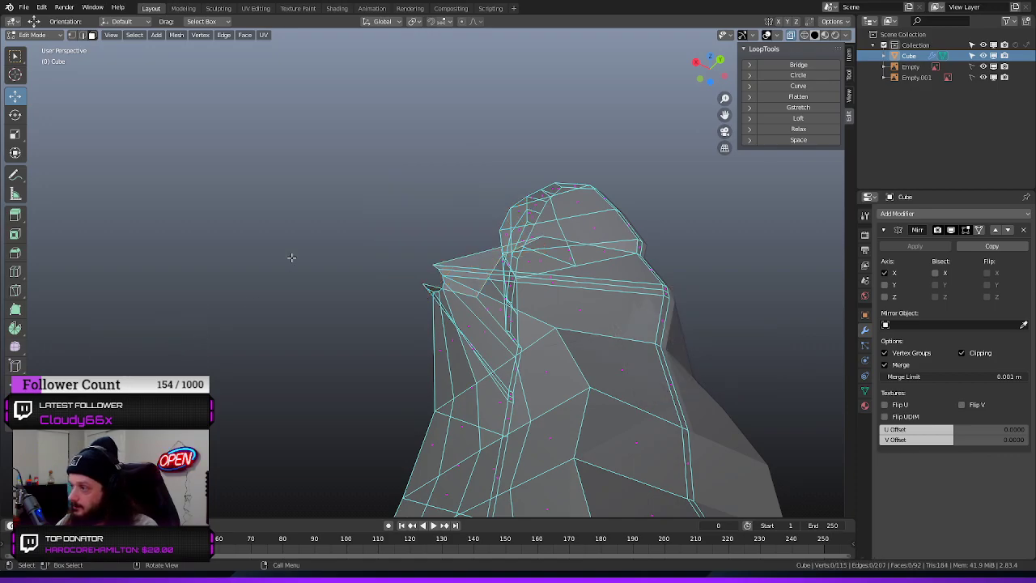
Inspect the gap around the neck, upper torso and arm opening where the shoulder was removed
middle_drag(169, 366, 586, 422)
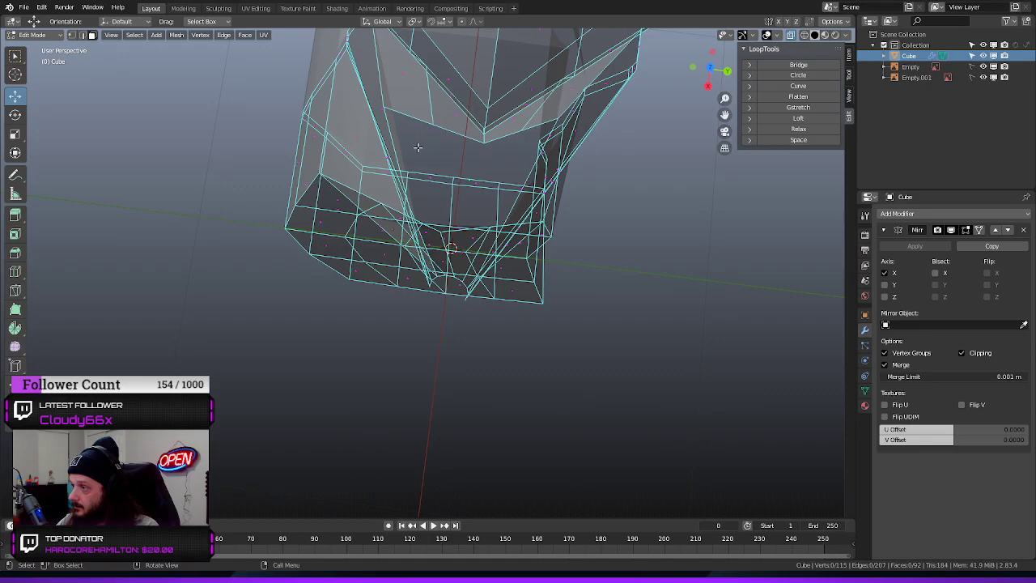
middle_drag(417, 147, 456, 57)
scroll(453, 323, up, 2)
middle_drag(467, 308, 538, 382)
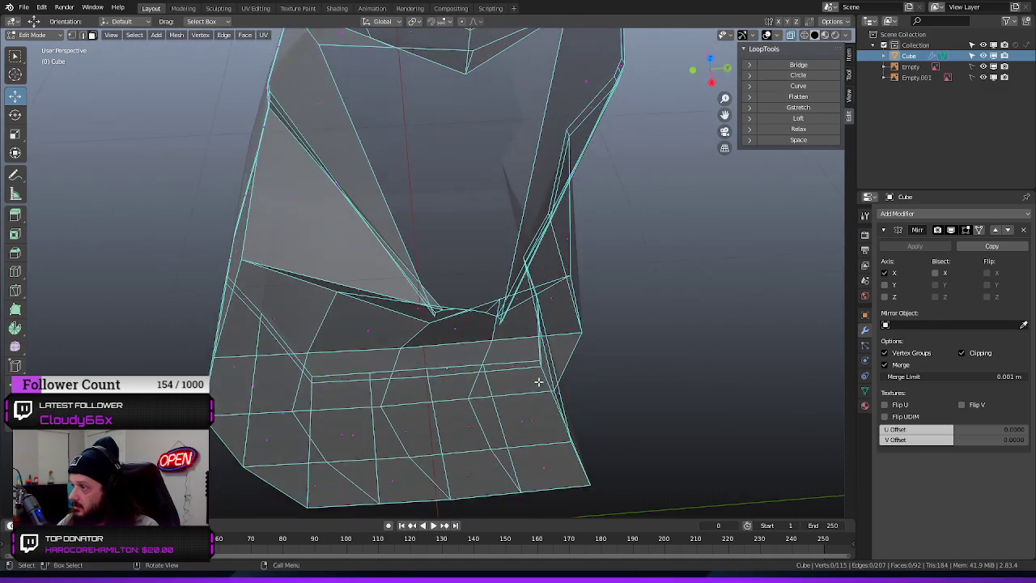
middle_drag(505, 299, 484, 76)
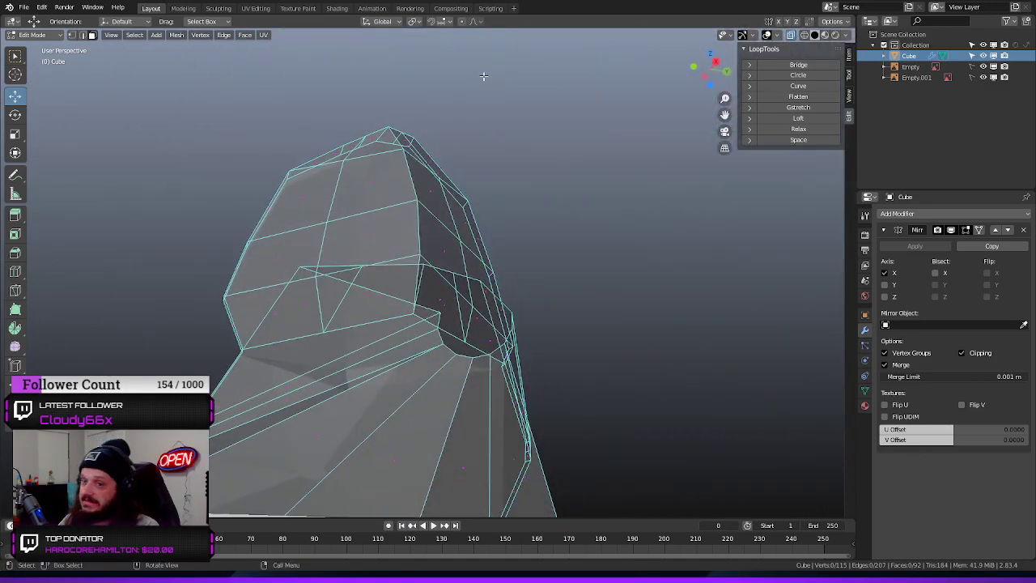
middle_drag(331, 96, 488, 281)
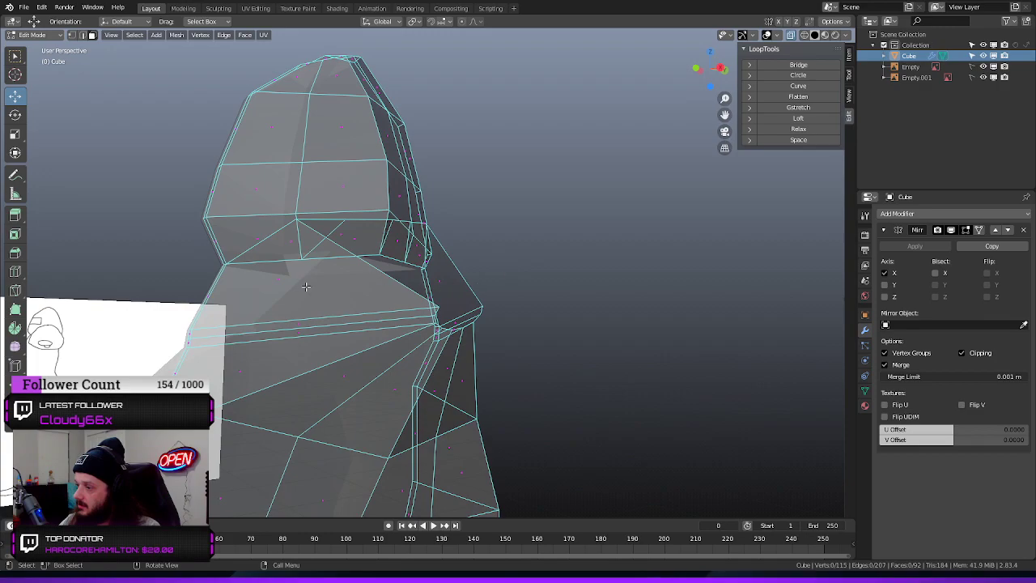
middle_drag(289, 278, 283, 280)
Delete the large upper torso face below the hood together with the two narrow strip faces beneath it
click(225, 268)
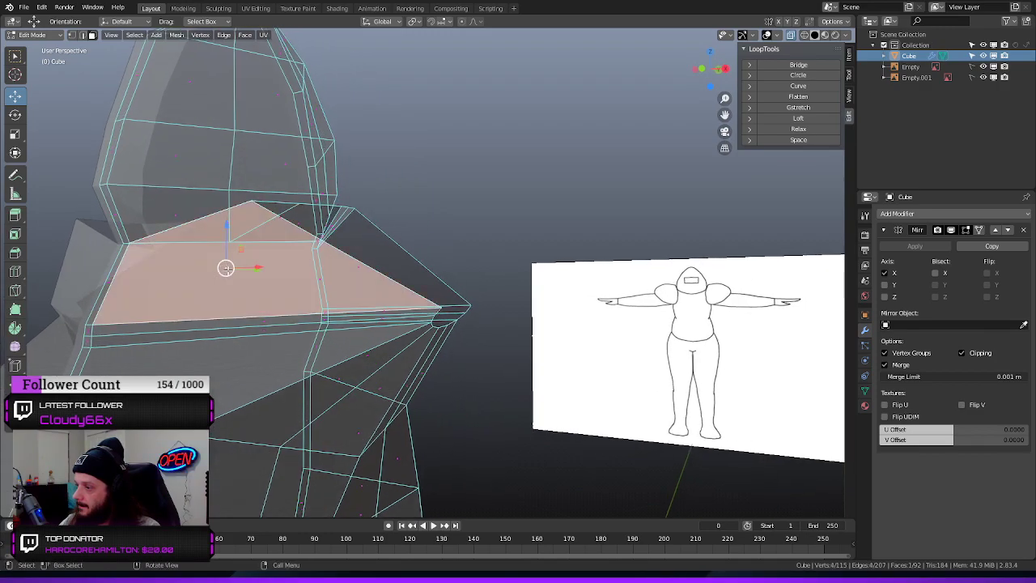
shift+click(263, 328)
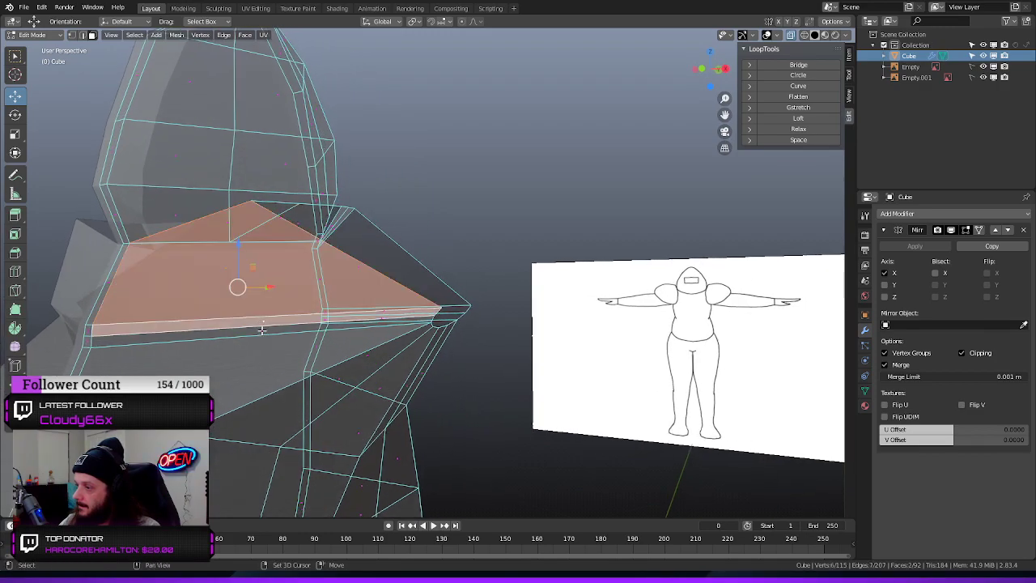
shift+click(262, 329)
key(x)
key(Escape)
key(x)
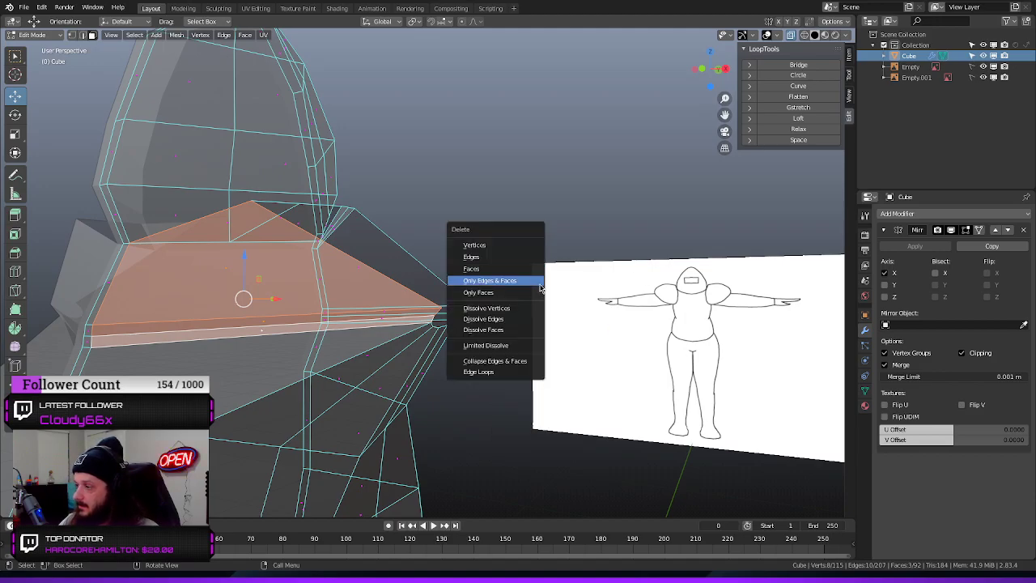
click(496, 273)
middle_drag(496, 275, 367, 287)
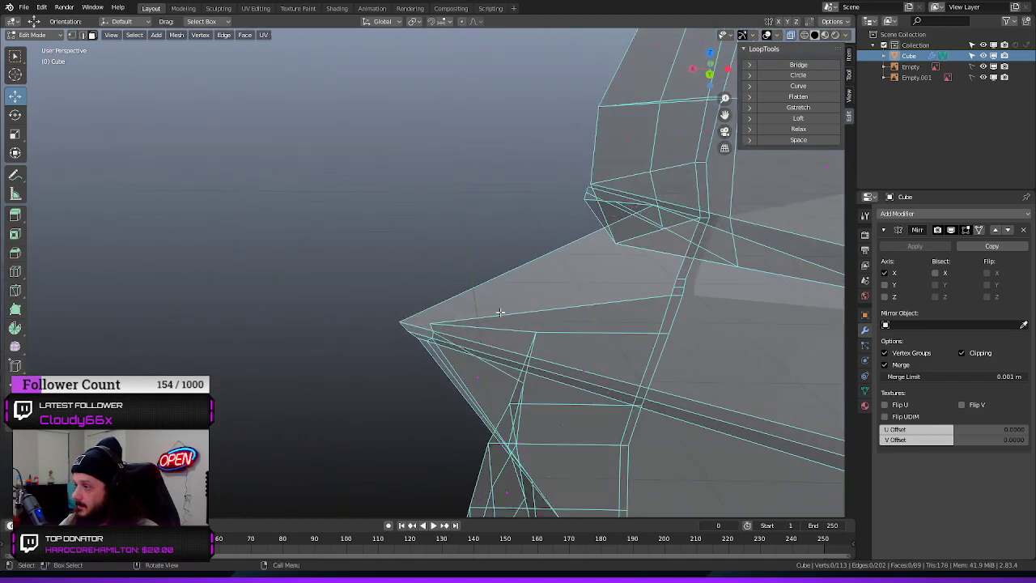
middle_drag(500, 313, 658, 264)
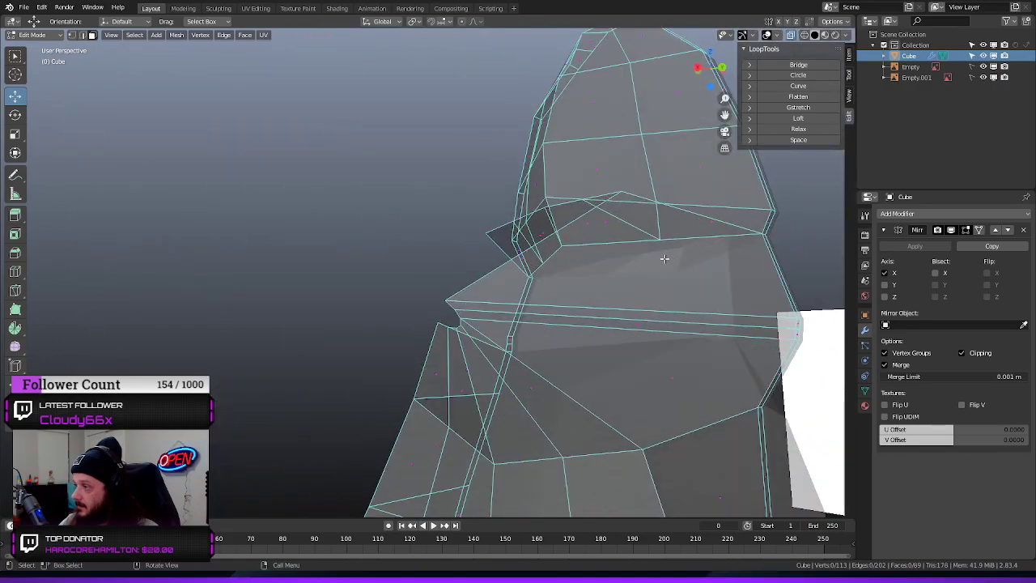
Remove the wide torso face directly below the hood's lower edge and the two thin strips crossing the chest under it
click(664, 258)
key(x)
click(629, 314)
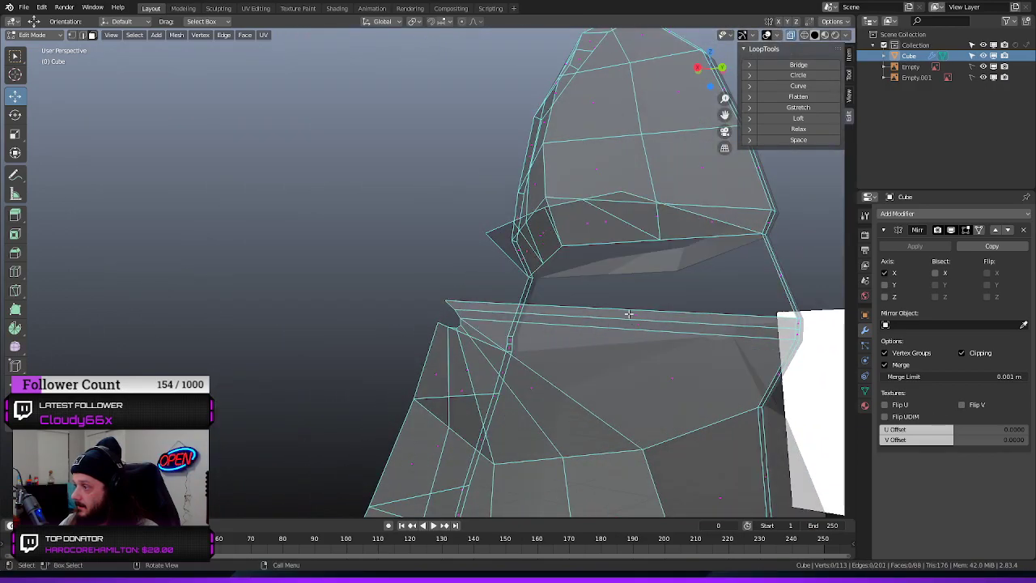
click(637, 313)
shift+click(636, 322)
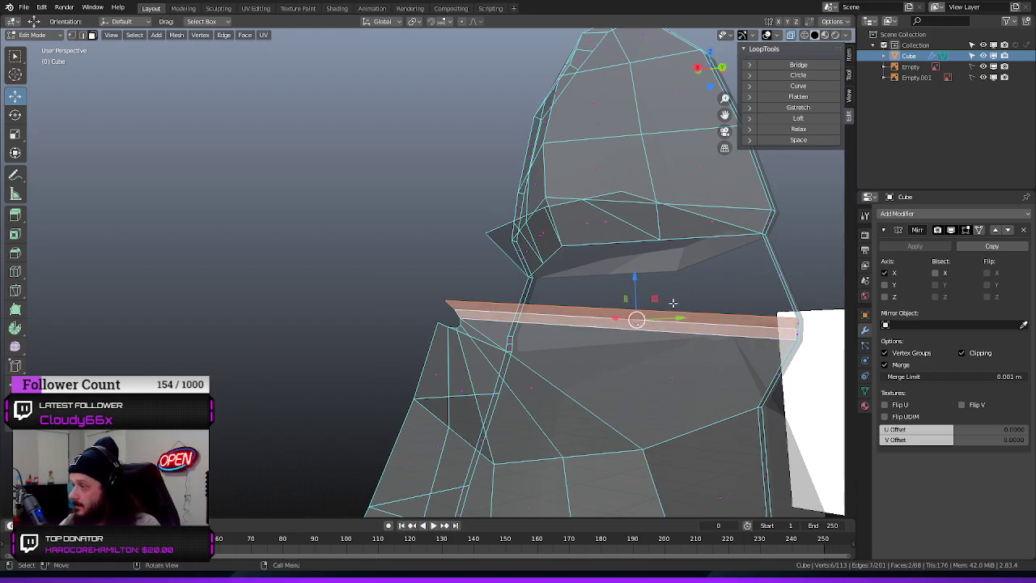
key(x)
click(647, 298)
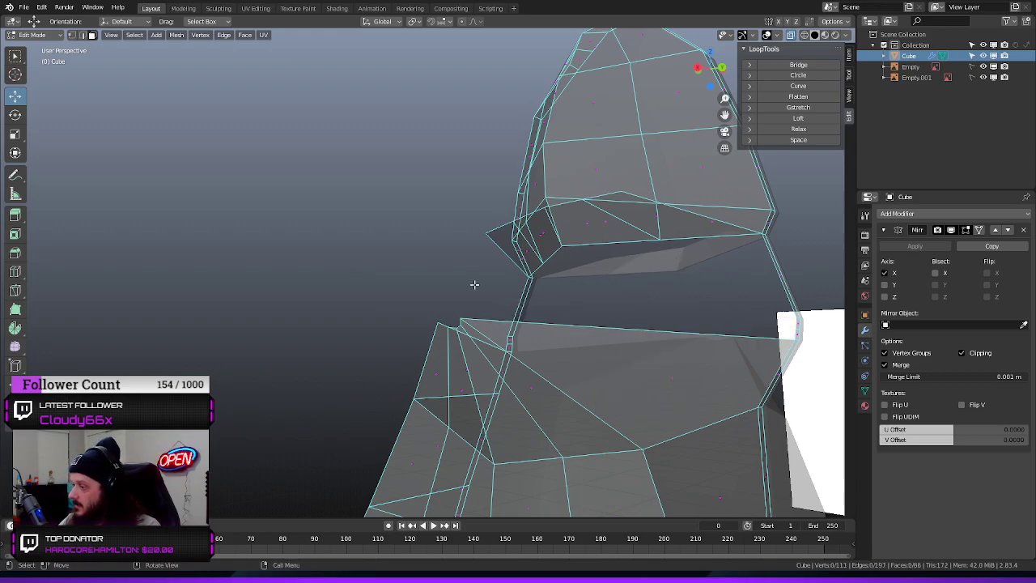
Delete the two narrow sliver faces hanging in the gap between the hood and the torso
middle_drag(474, 284, 466, 326)
middle_drag(546, 295, 510, 330)
click(510, 355)
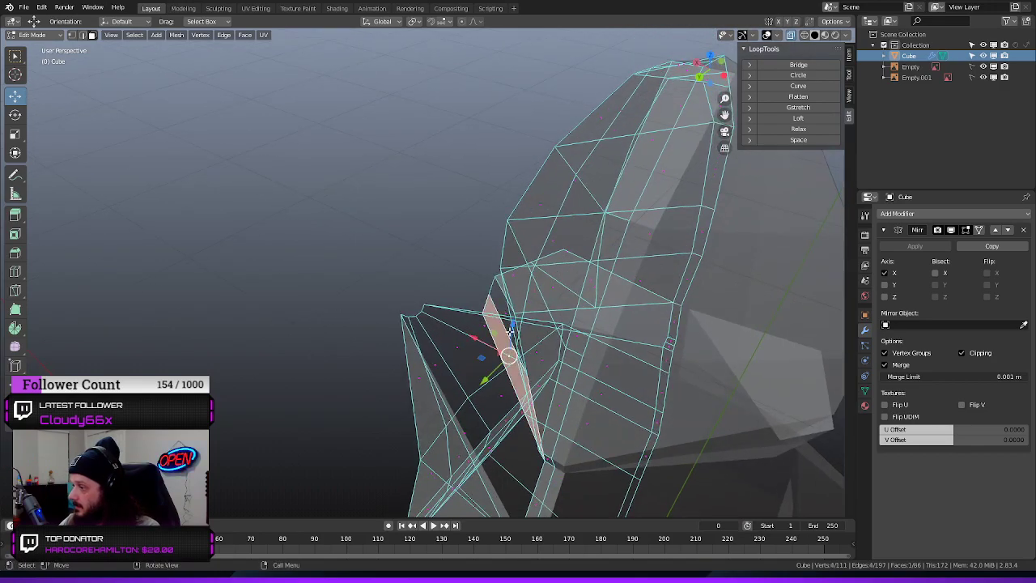
shift+click(502, 307)
key(x)
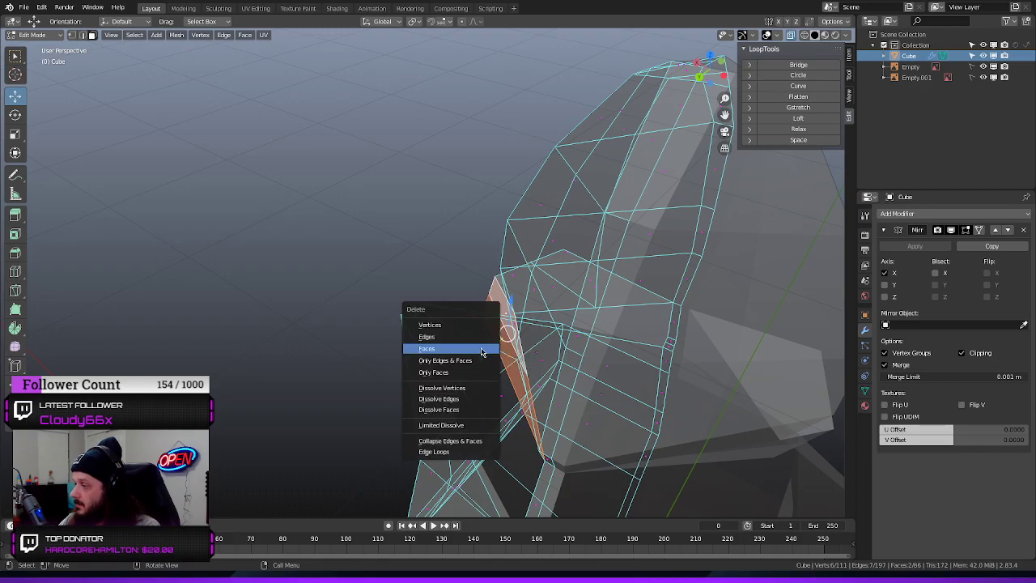
click(441, 350)
Delete the two leftover triangular faces beneath the outer corner of the hood
middle_drag(303, 301, 390, 298)
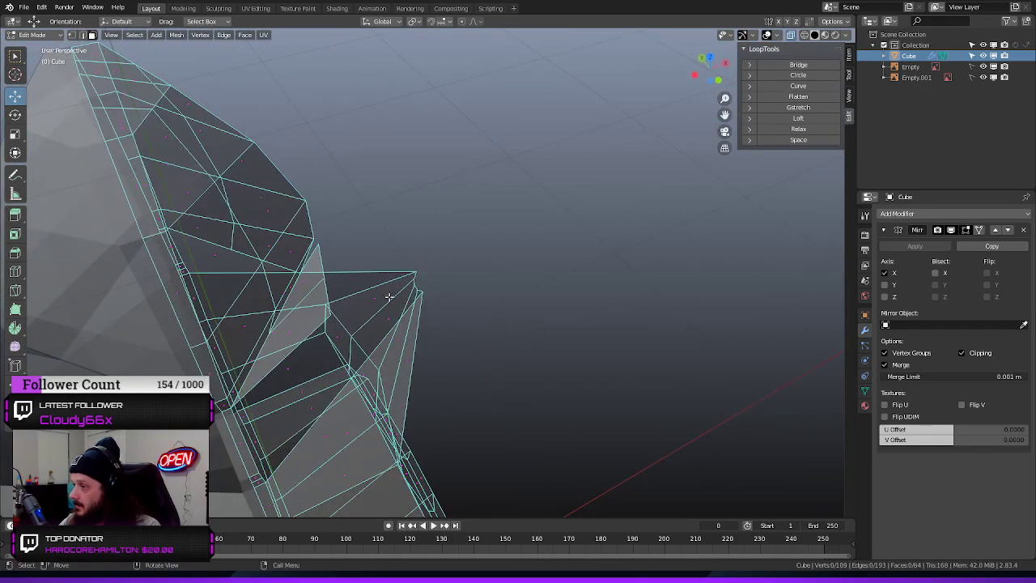
click(304, 281)
shift+click(289, 332)
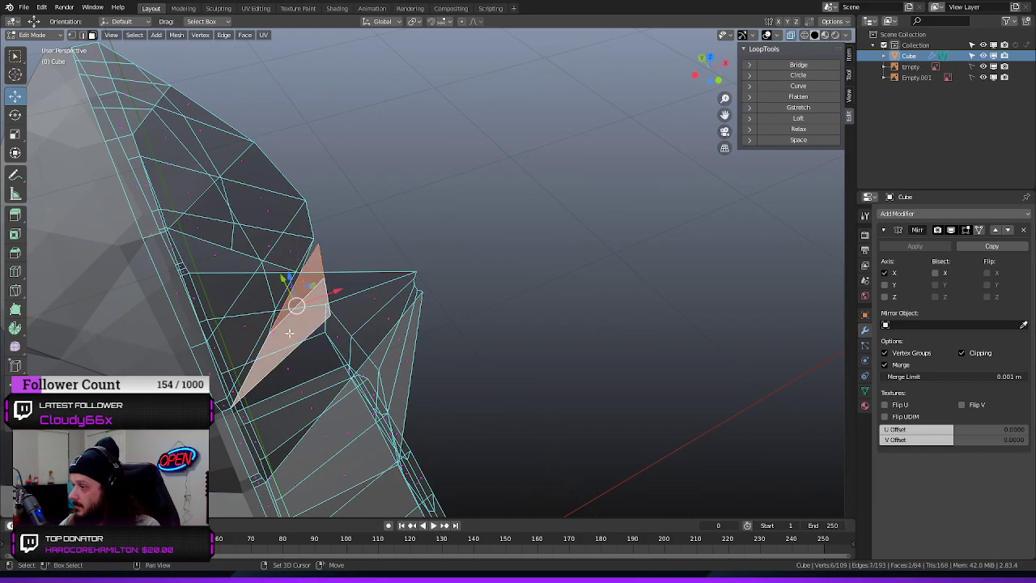
key(x)
click(428, 388)
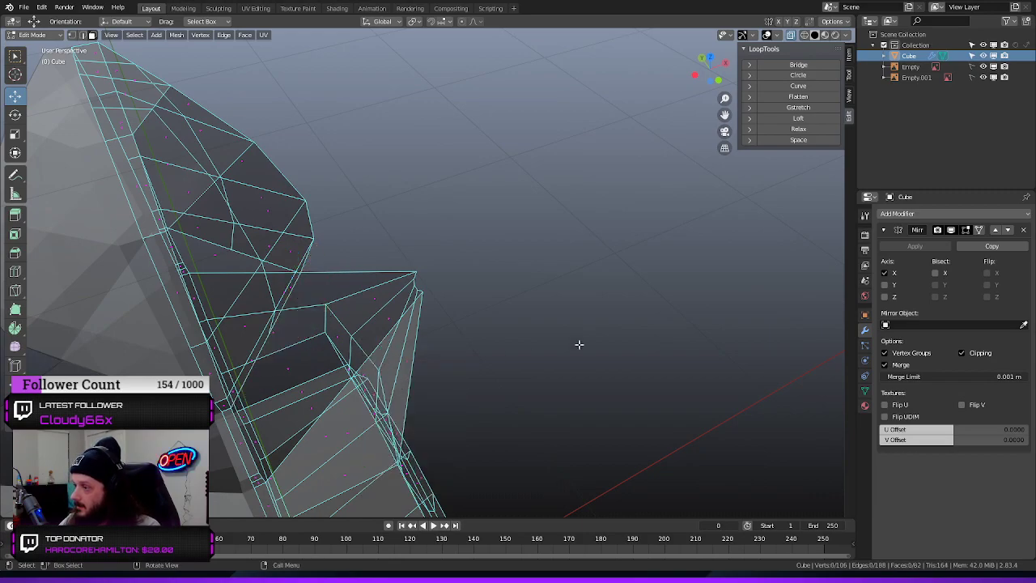
Delete the six irregular faces that form the upper torso and underarm around the arm opening
middle_drag(578, 345, 252, 234)
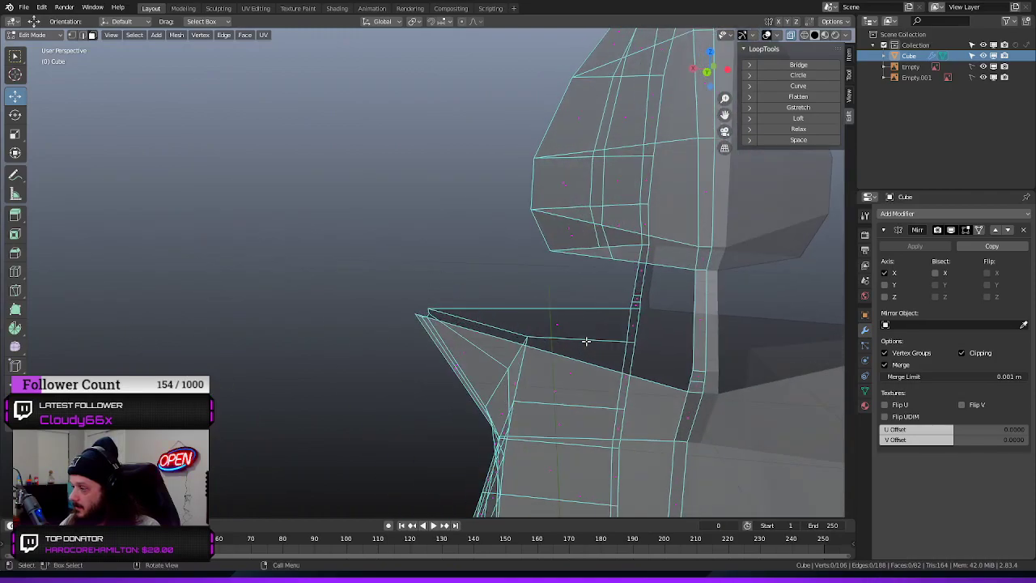
middle_drag(586, 341, 634, 359)
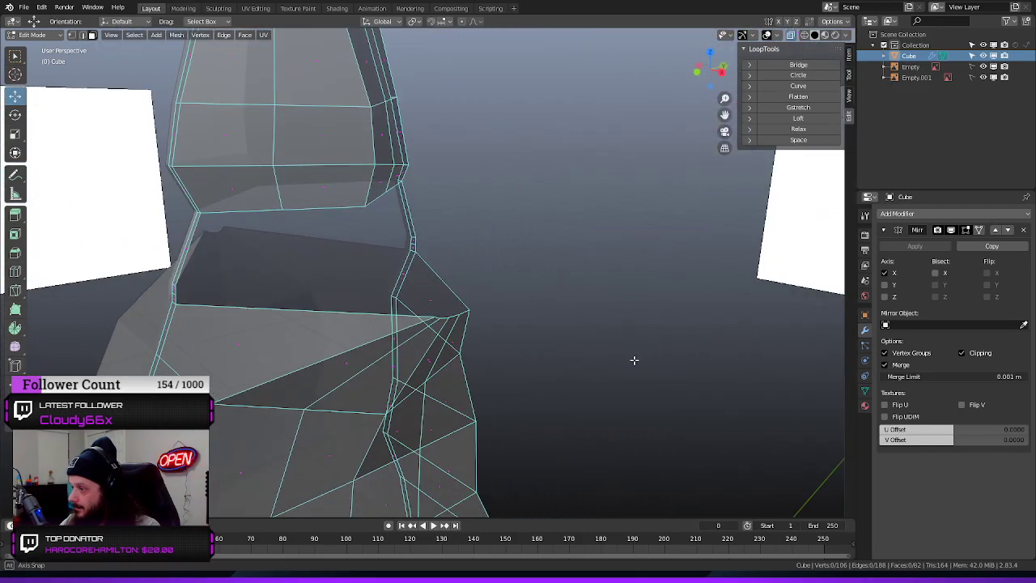
click(239, 343)
shift+click(343, 363)
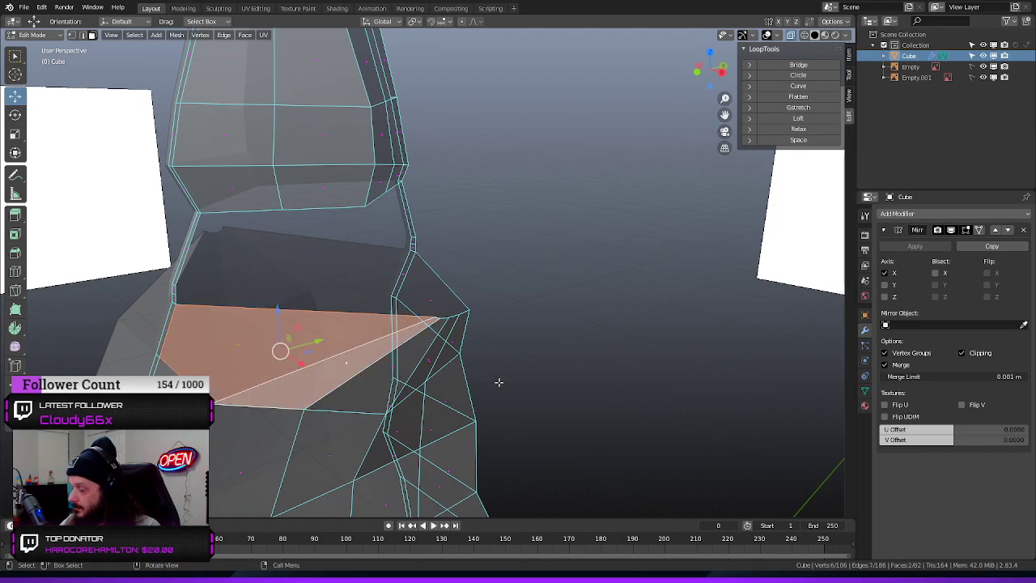
middle_drag(499, 382, 442, 367)
shift+click(428, 373)
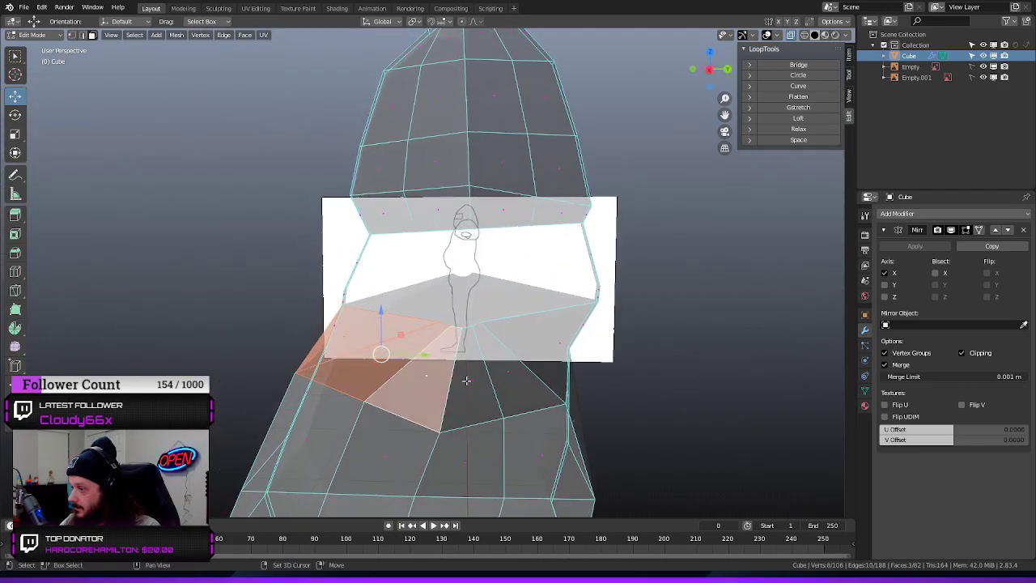
shift+click(466, 379)
shift+click(506, 370)
middle_drag(506, 371, 608, 404)
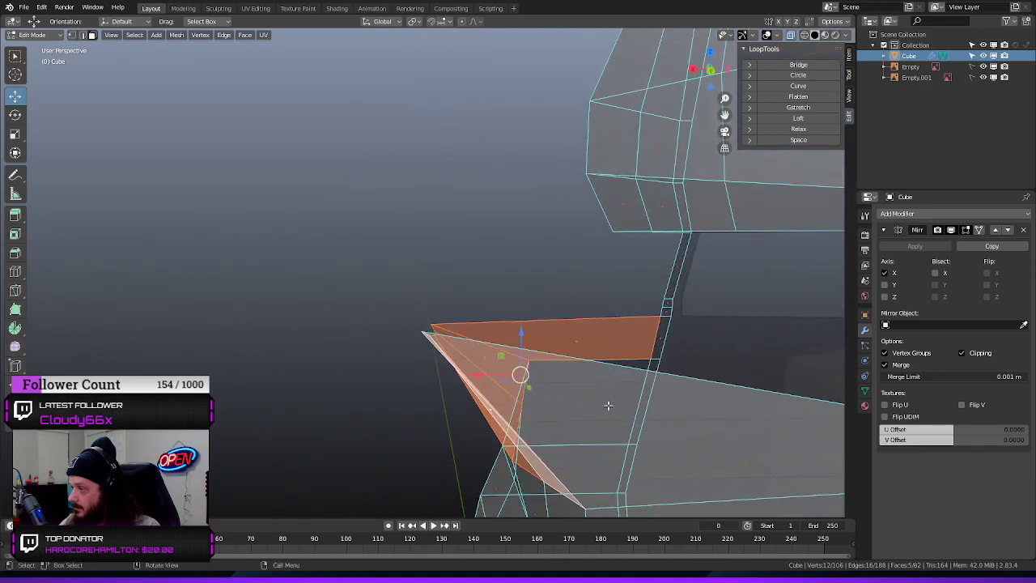
shift+click(670, 433)
key(x)
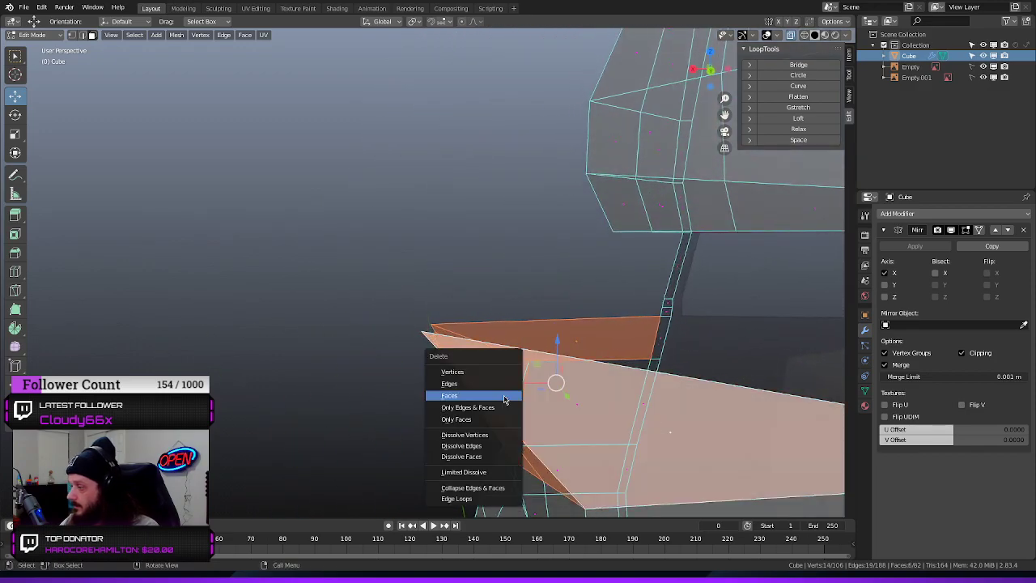
click(461, 395)
In front view, move the torso's upper outer side vertex onto the body outline of the reference
middle_drag(462, 396, 520, 306)
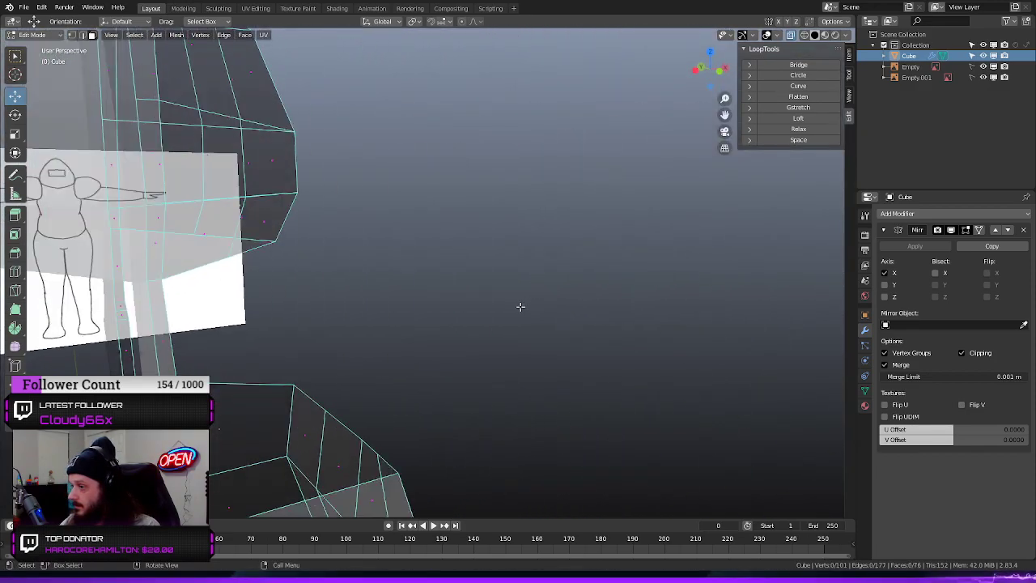
scroll(518, 312, down, 4)
key(KP_1)
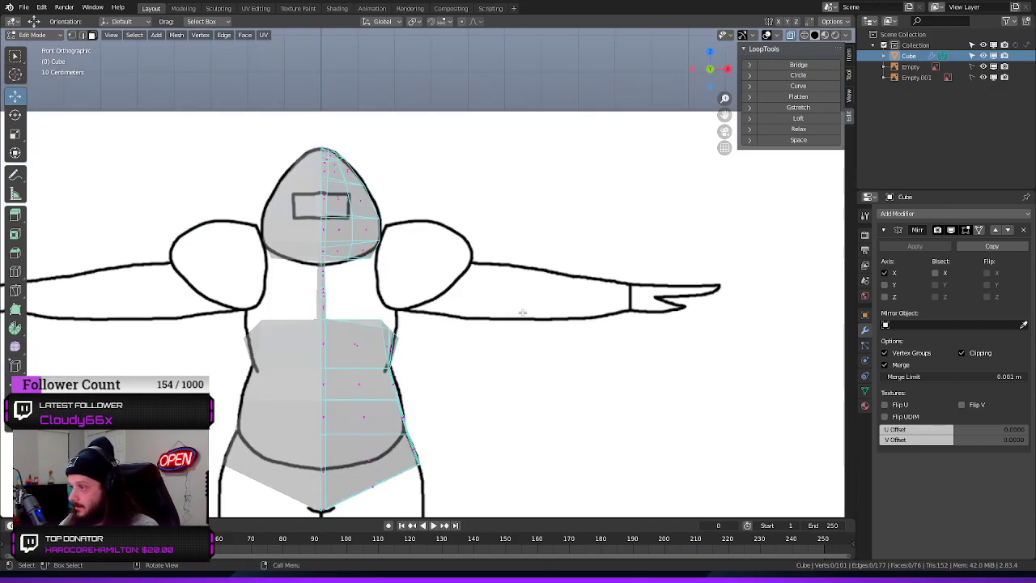
scroll(463, 296, up, 5)
scroll(463, 296, down, 2)
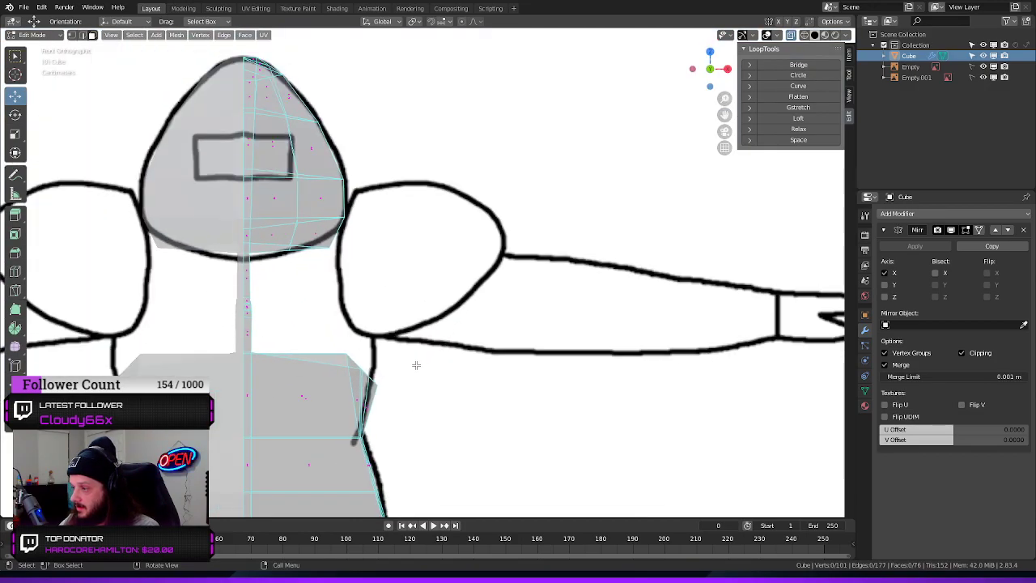
drag(378, 394, 415, 385)
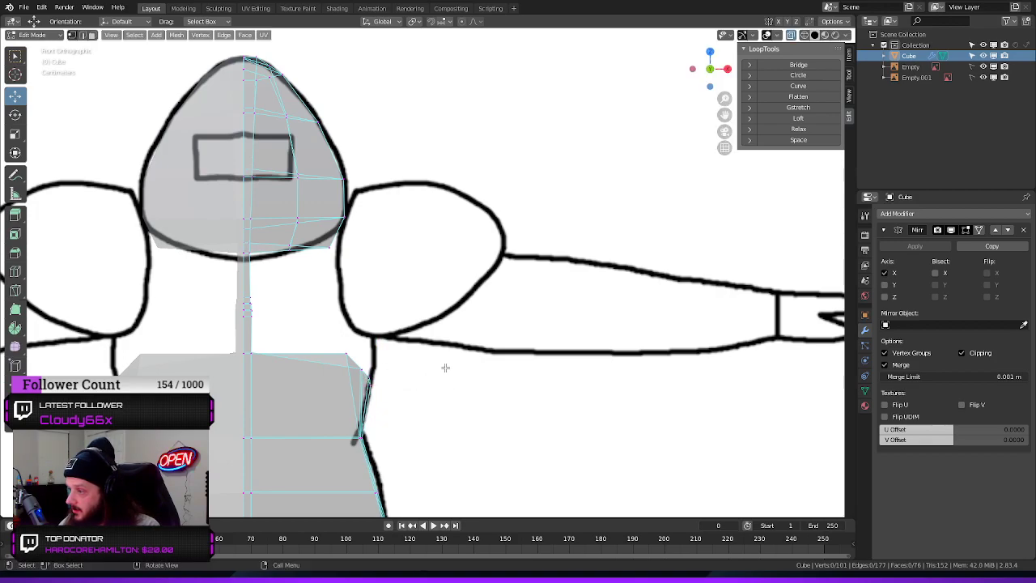
Extrude the side edge of the front centre strip outward about 0.15 m to start a new chest face
middle_drag(488, 342, 547, 263)
middle_drag(540, 305, 407, 295)
scroll(417, 303, up, 2)
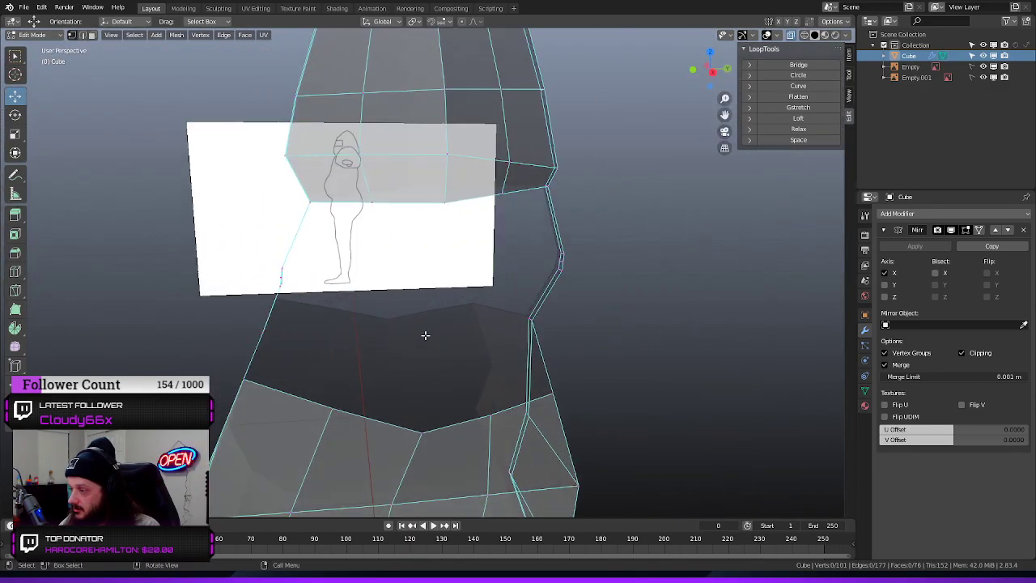
middle_drag(434, 337, 546, 342)
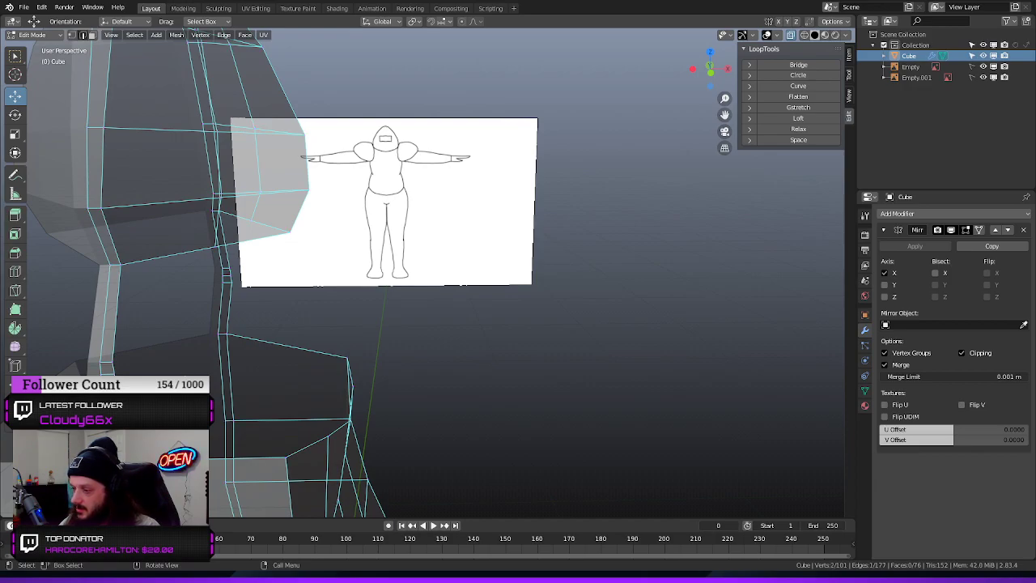
key(e)
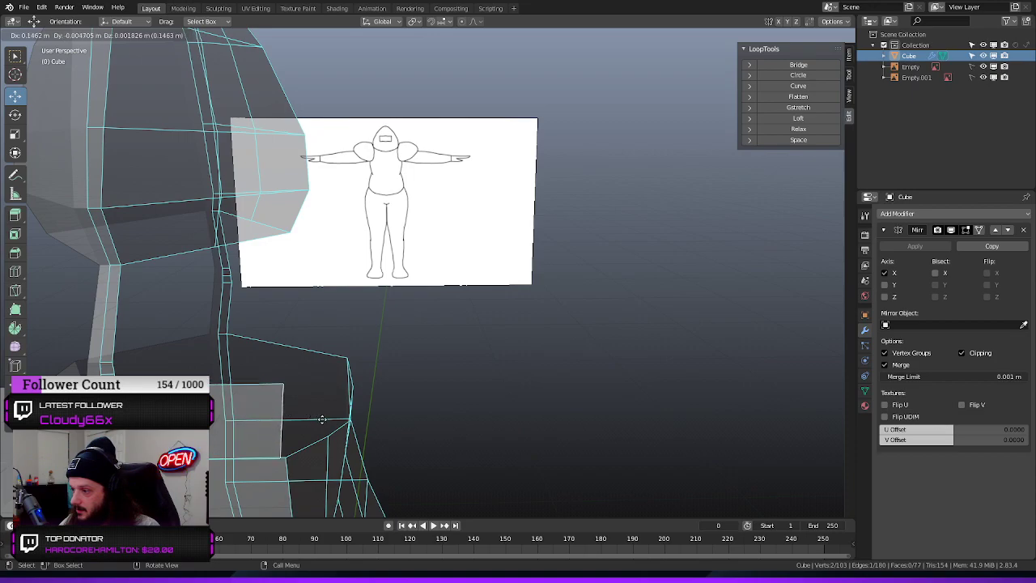
click(322, 406)
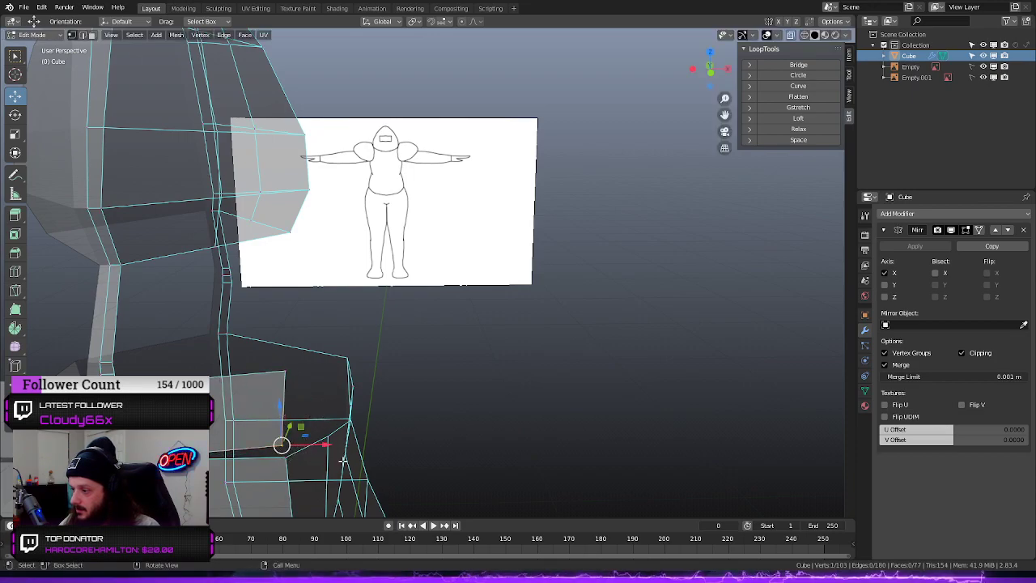
Merge the new chest face's lower outer vertex with the torso vertex just beneath it, using At Last
click(456, 436)
click(282, 463)
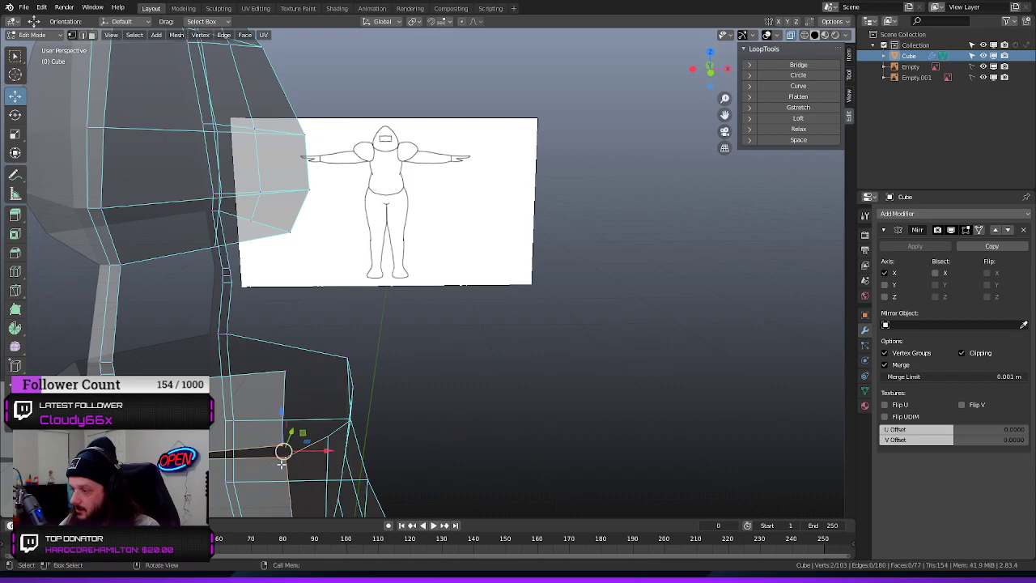
key(m)
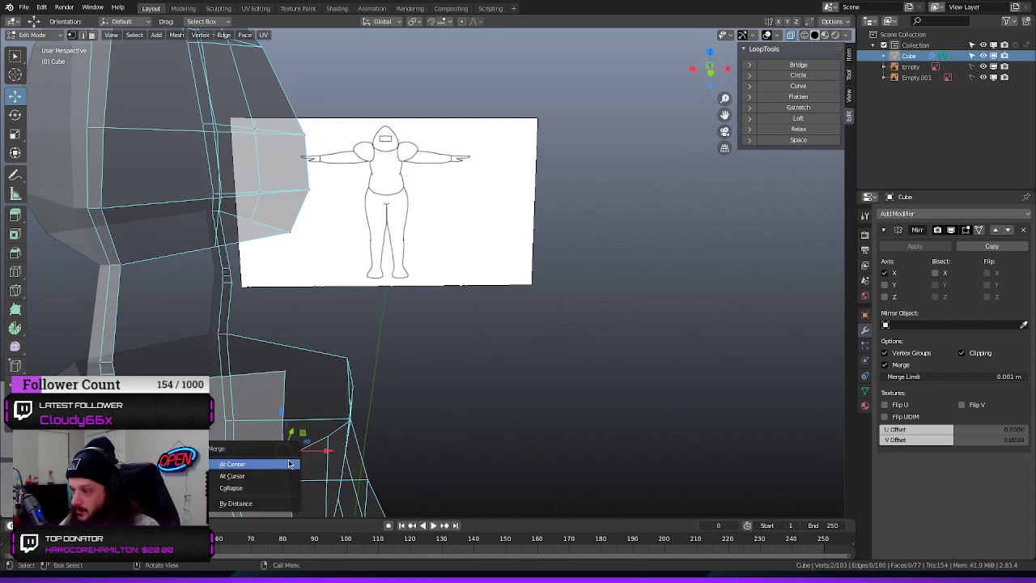
click(243, 476)
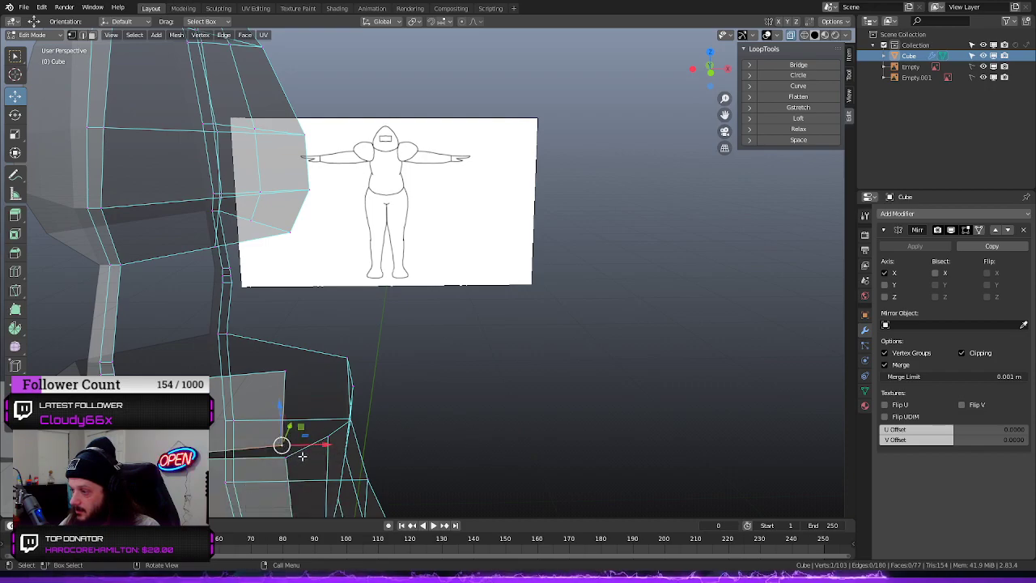
key(m)
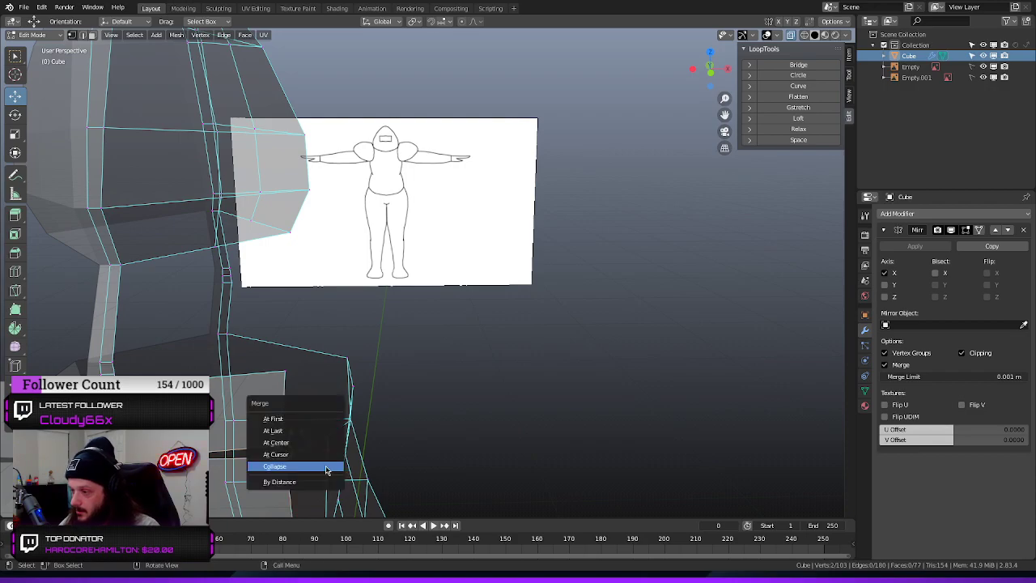
click(303, 430)
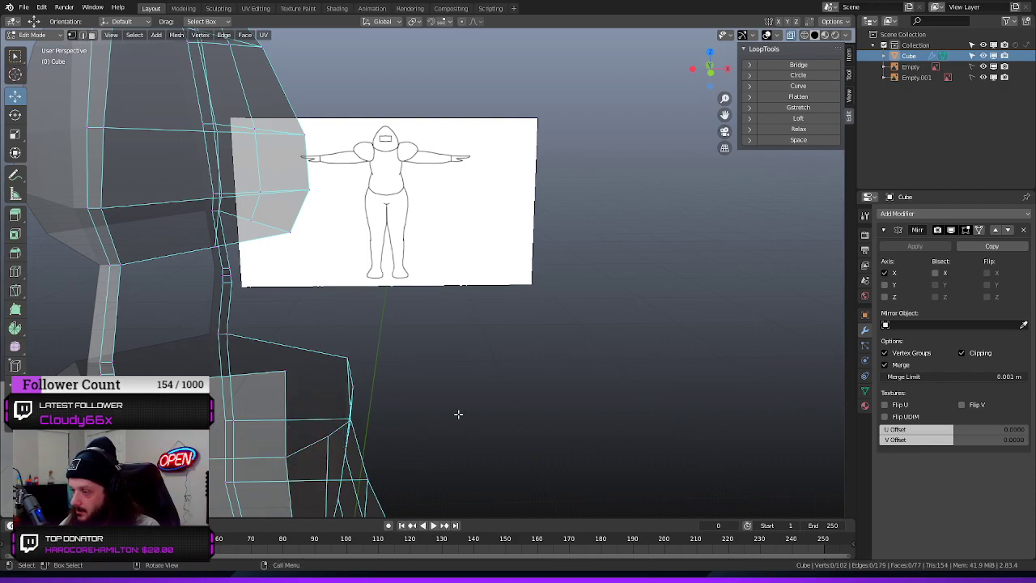
Extrude the chest face's top edge upward into a narrow strip and merge its inner vertex with the centre strip, using At Last
middle_drag(458, 413, 473, 393)
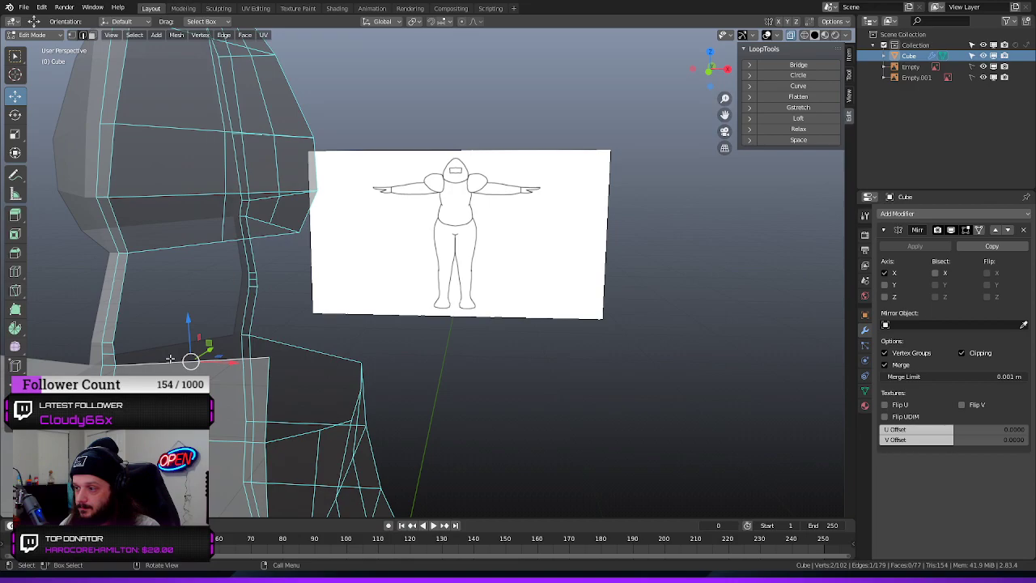
key(e)
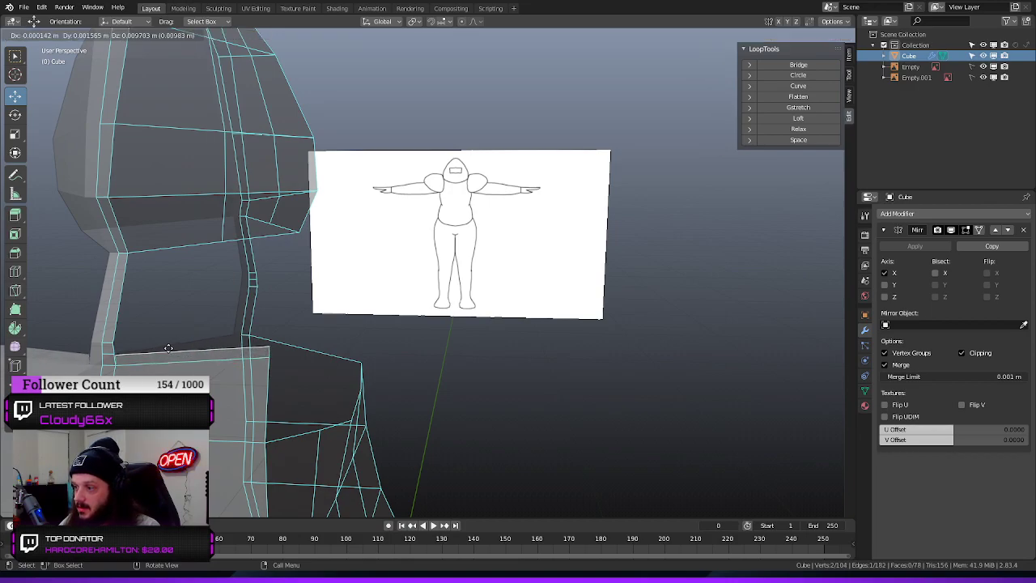
click(179, 344)
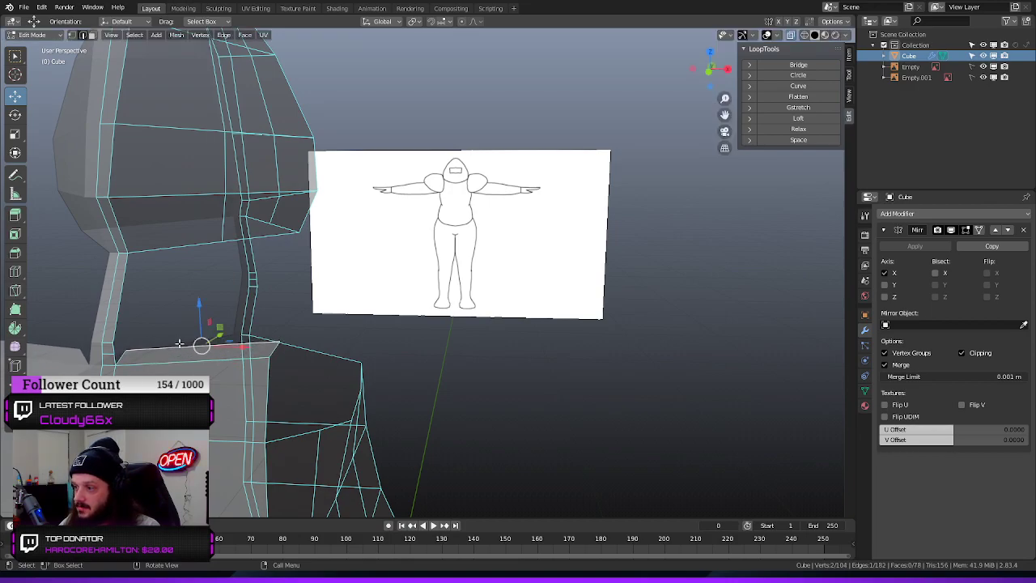
click(125, 350)
shift+click(116, 356)
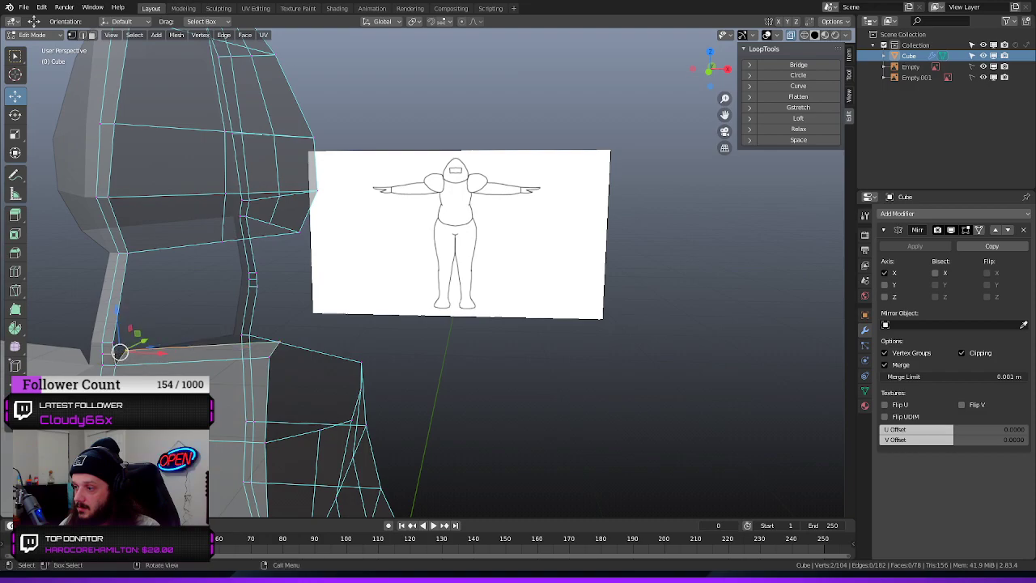
key(m)
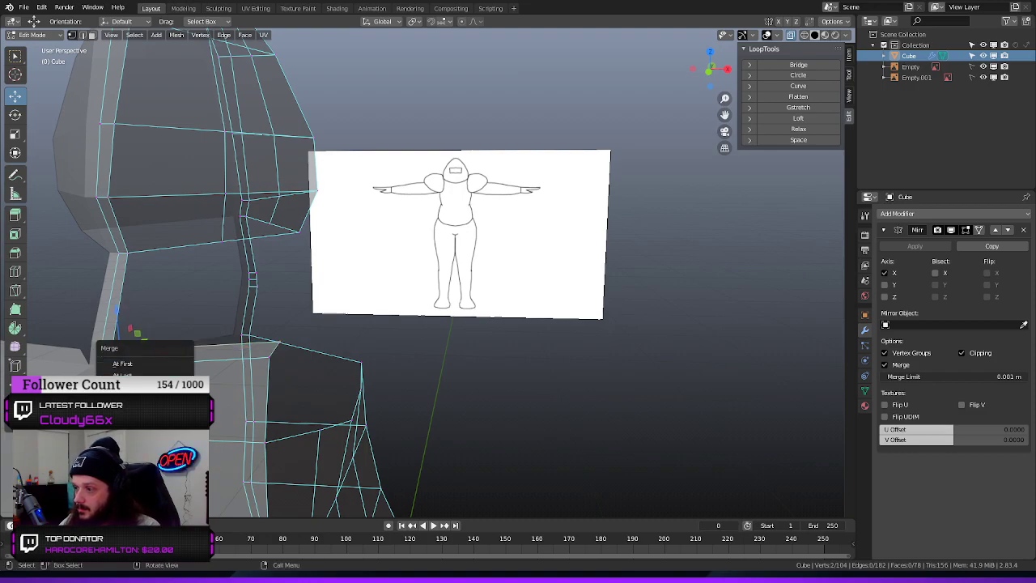
click(149, 373)
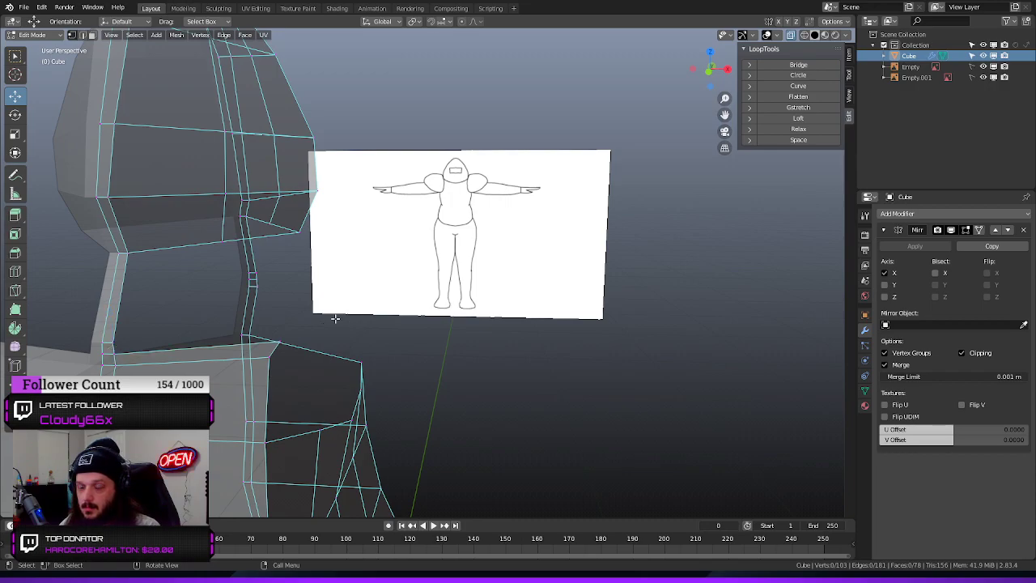
Extrude the narrow chest strip's top edge upward once more and merge its inner vertex with the front centre strip, using At Last
mouse_move(359, 335)
middle_down()
mouse_move(313, 340)
mouse_move(367, 326)
middle_up()
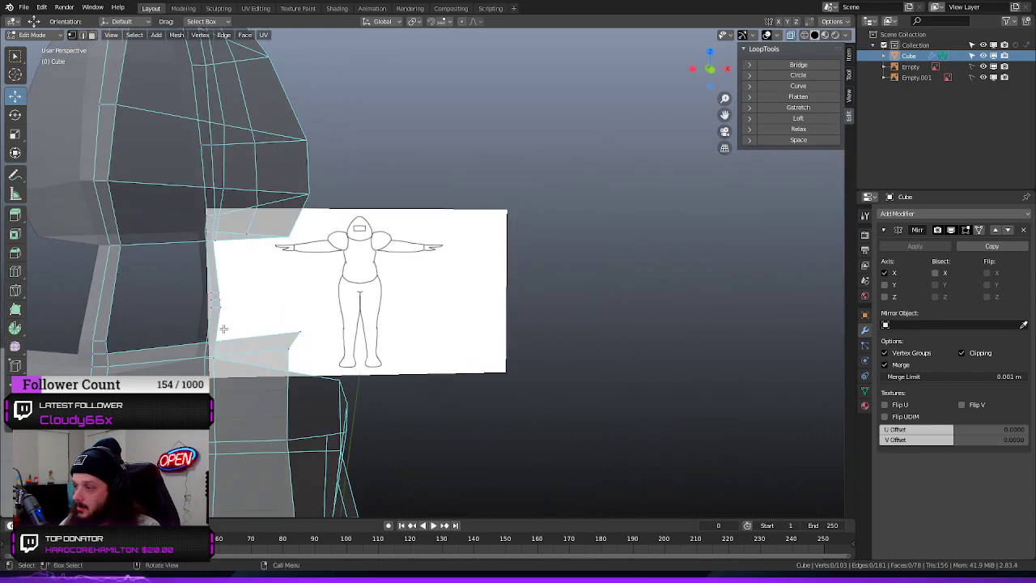
key(2)
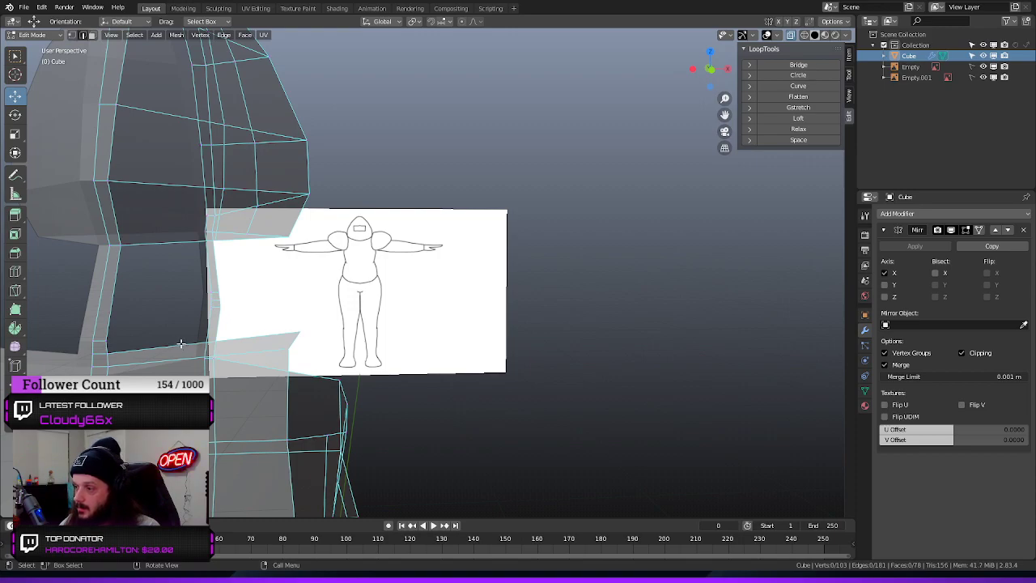
click(180, 344)
key(e)
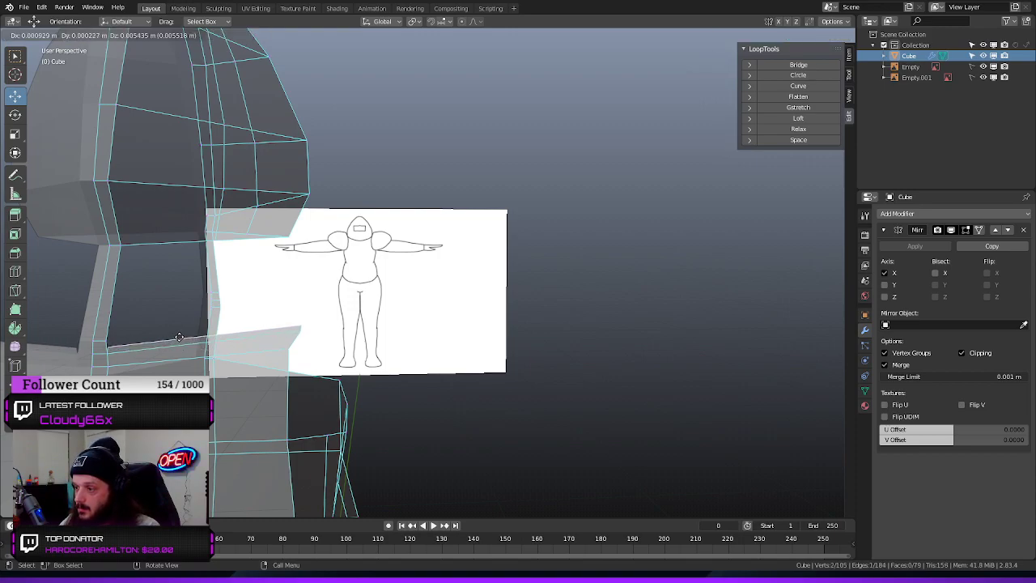
click(176, 327)
key(1)
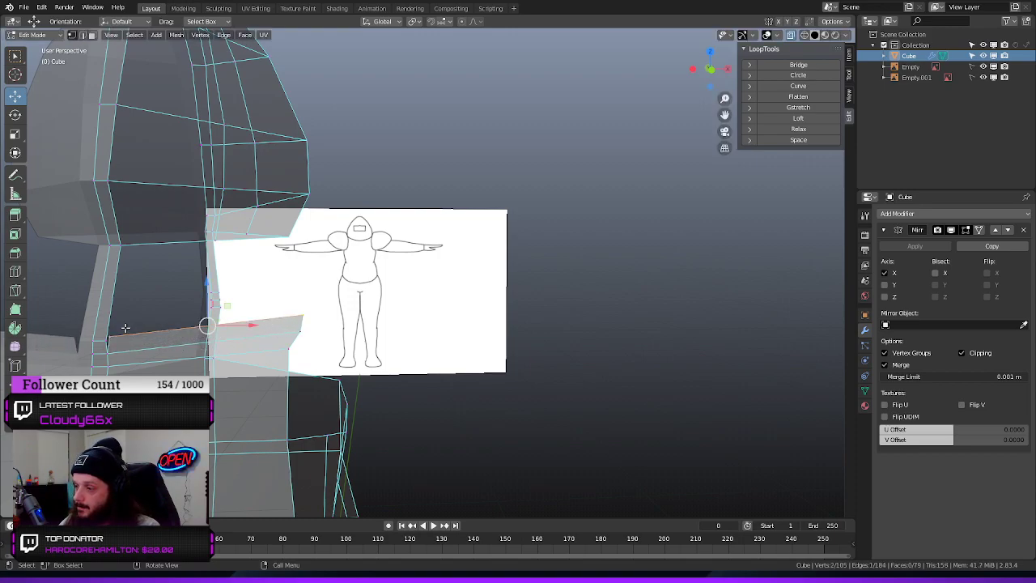
click(109, 336)
shift+click(123, 354)
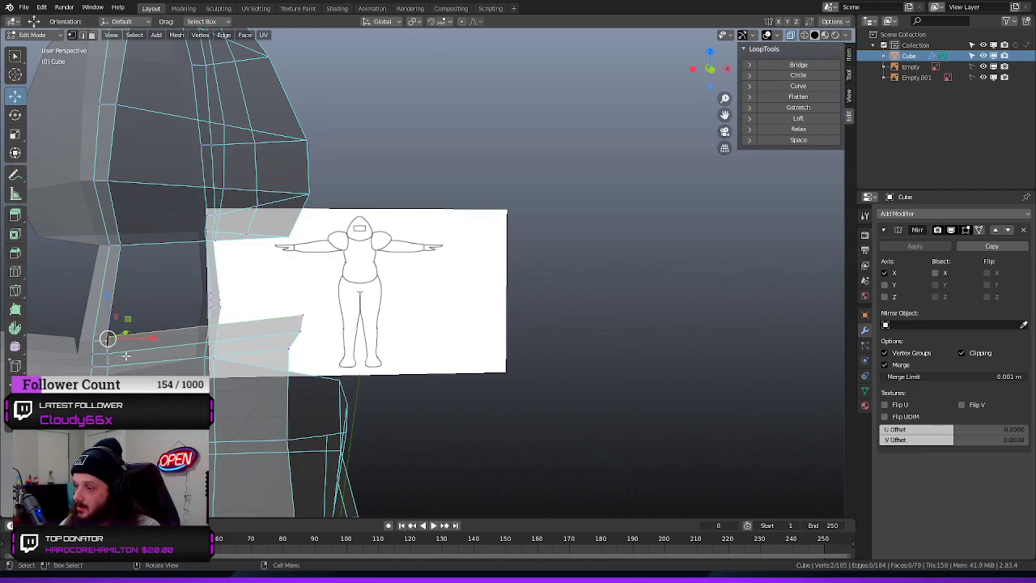
key(m)
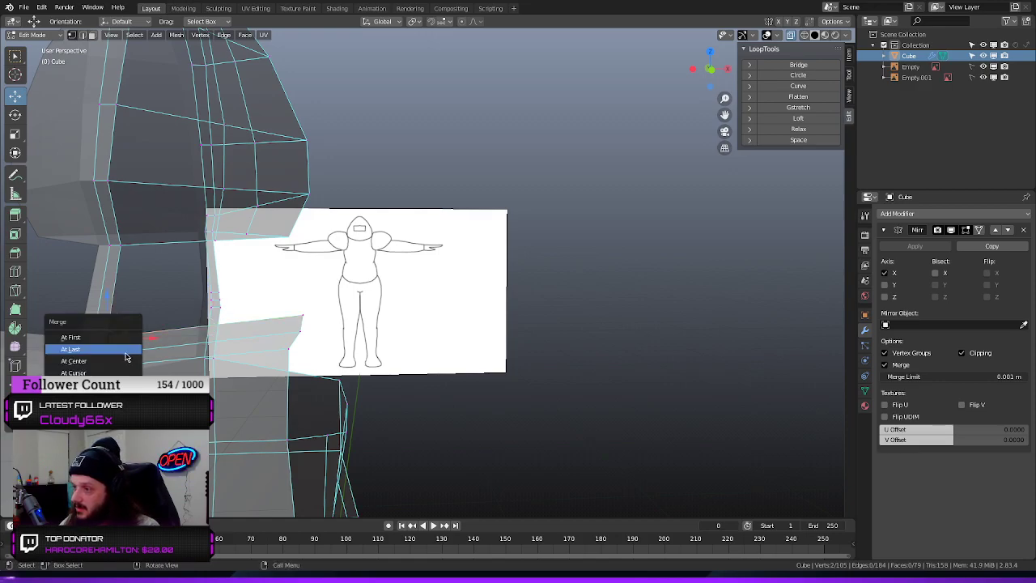
click(130, 349)
Examine the open neck and shoulder gap between the hood, chest and back from the front, side and rear
middle_drag(267, 315, 358, 319)
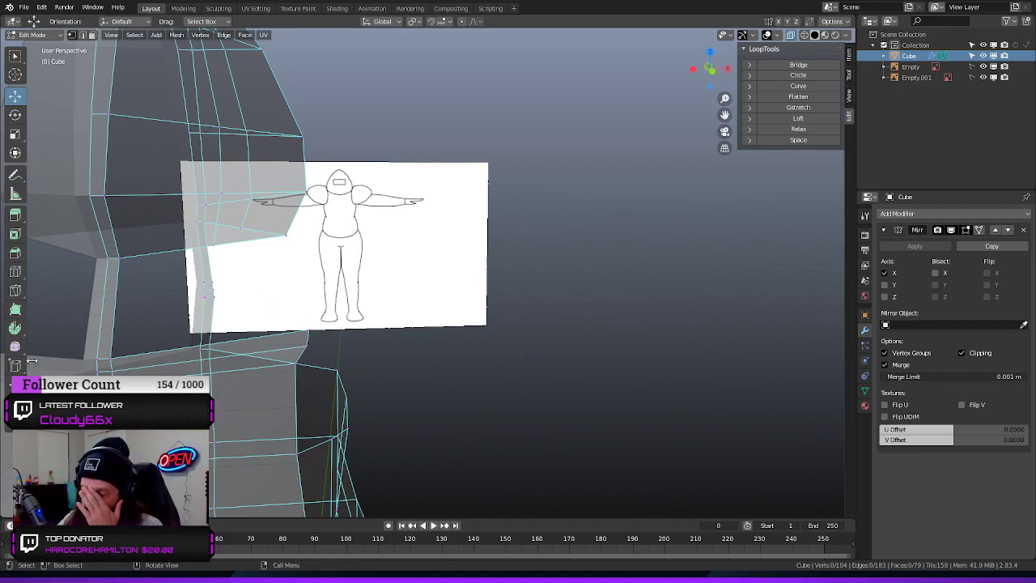
middle_drag(557, 226, 438, 280)
scroll(435, 281, down, 8)
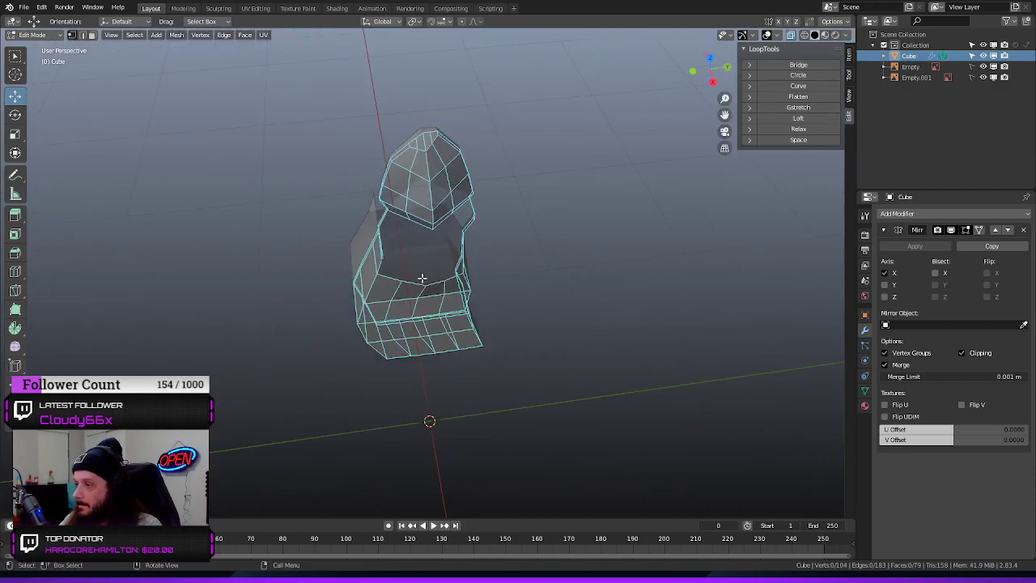
middle_drag(241, 275, 458, 370)
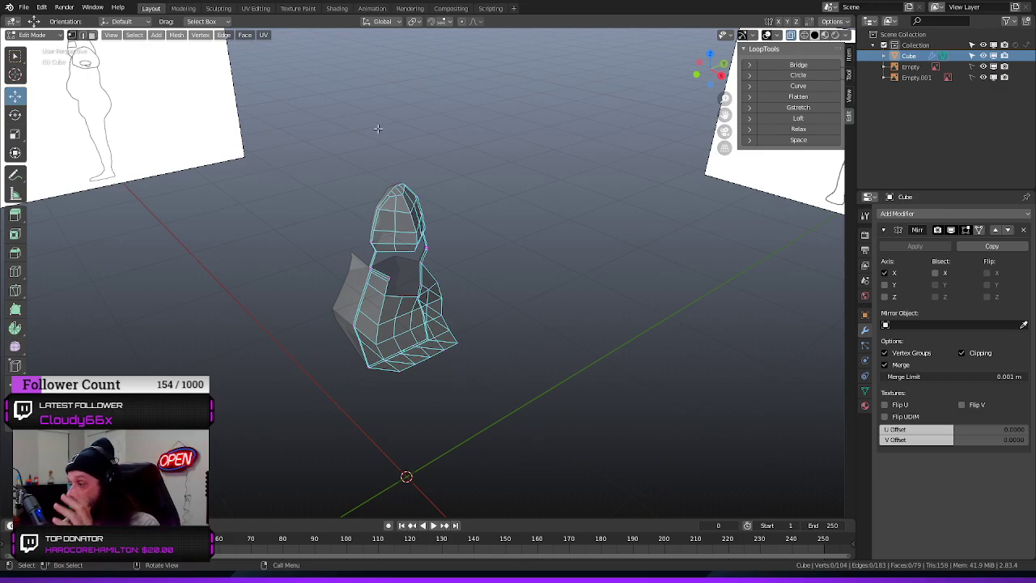
scroll(465, 307, up, 5)
scroll(391, 227, up, 4)
middle_drag(392, 226, 474, 262)
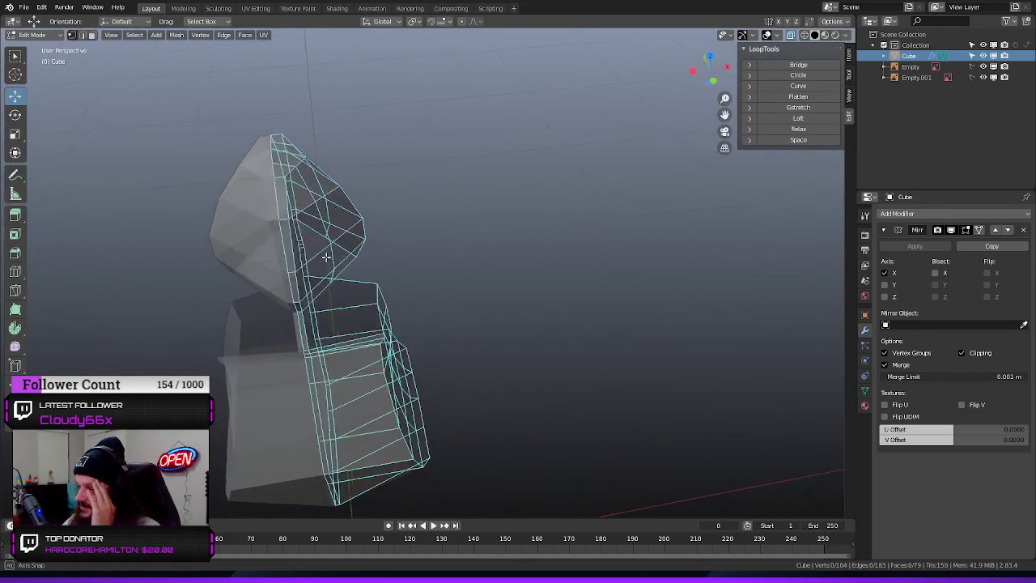
scroll(474, 262, up, 3)
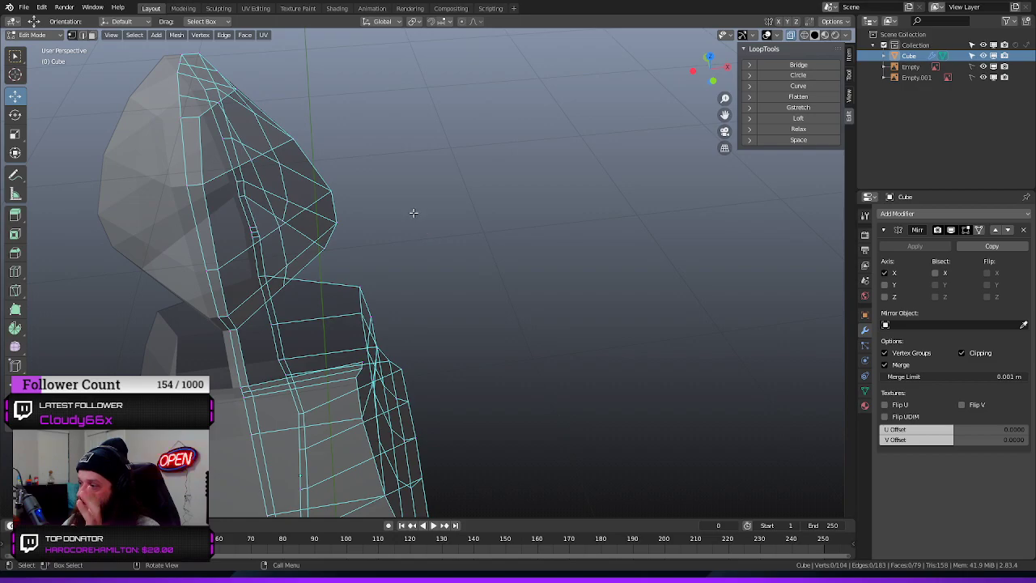
middle_drag(500, 273, 423, 301)
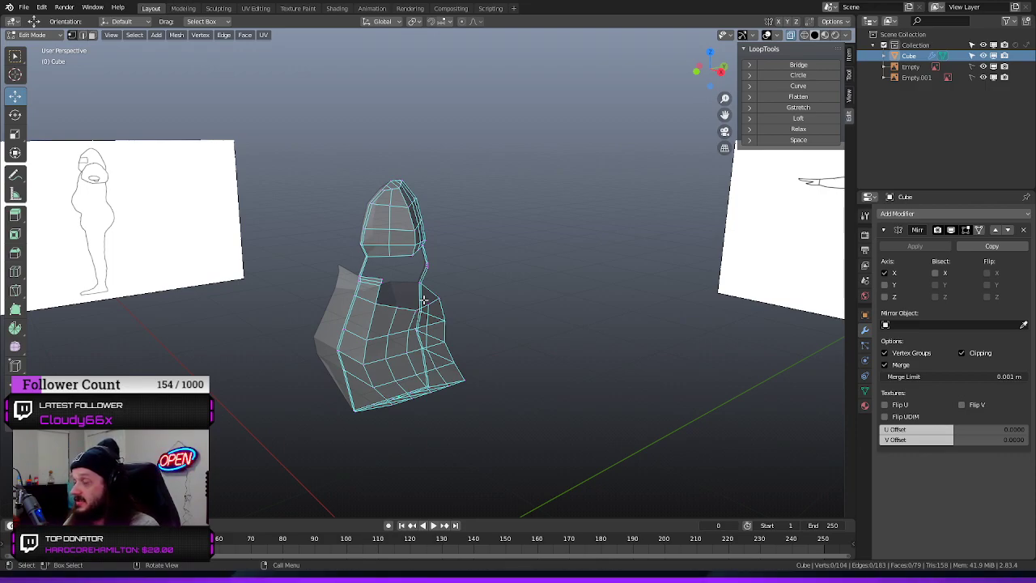
scroll(418, 294, up, 4)
middle_drag(343, 274, 392, 257)
scroll(416, 297, down, 4)
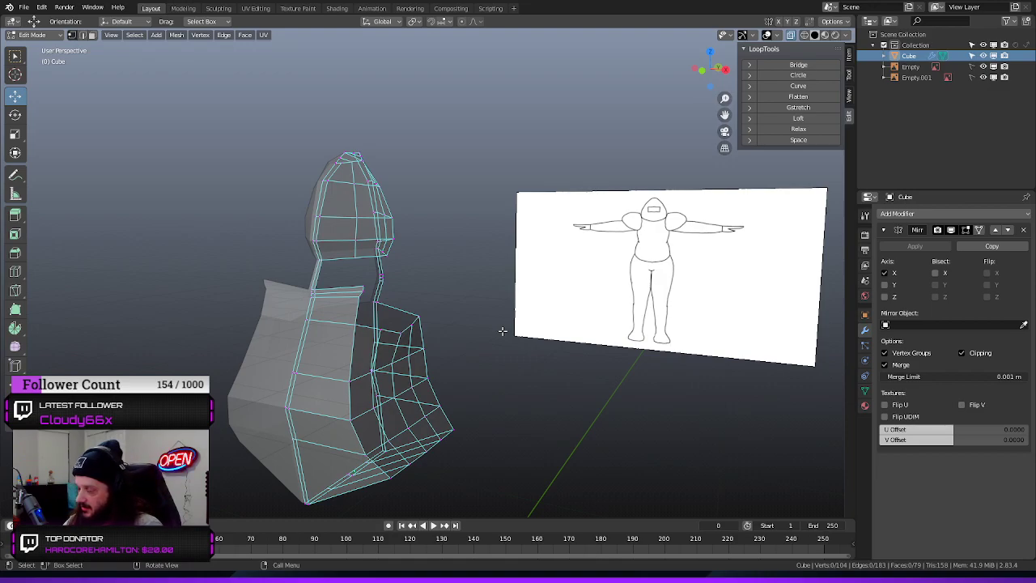
scroll(501, 333, up, 4)
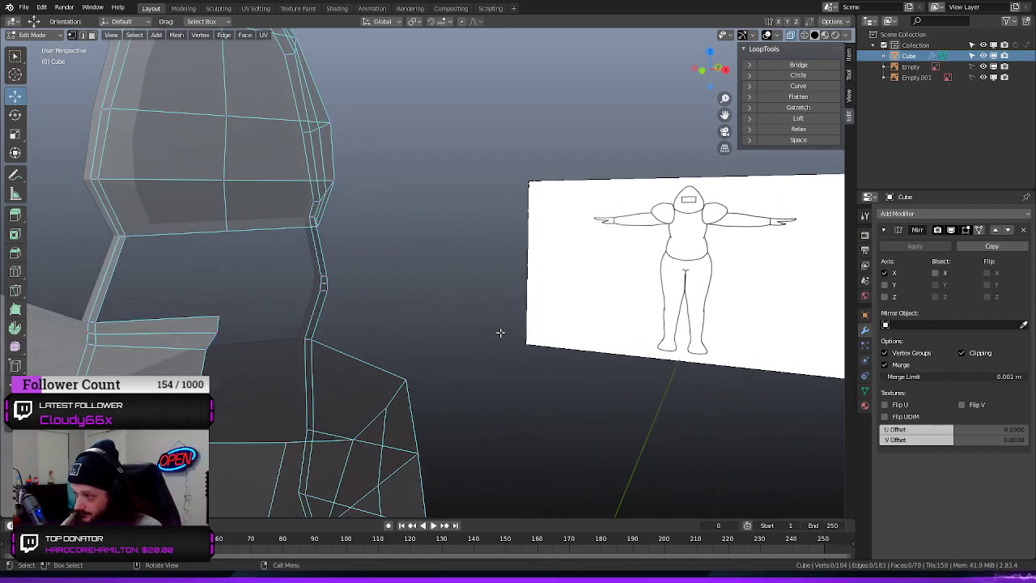
middle_drag(501, 332, 368, 312)
middle_drag(542, 332, 509, 421)
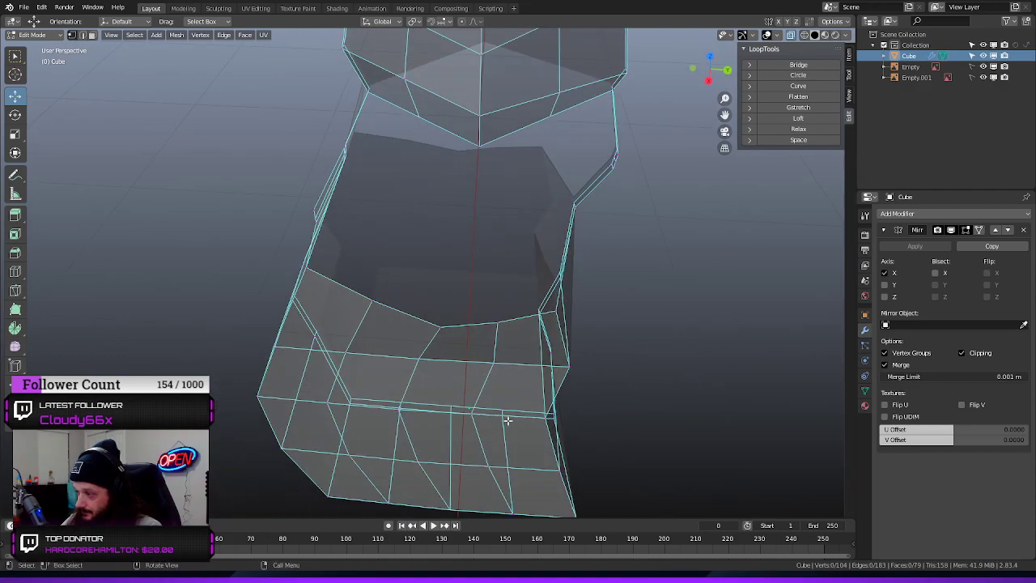
middle_drag(462, 347, 557, 327)
scroll(557, 328, up, 3)
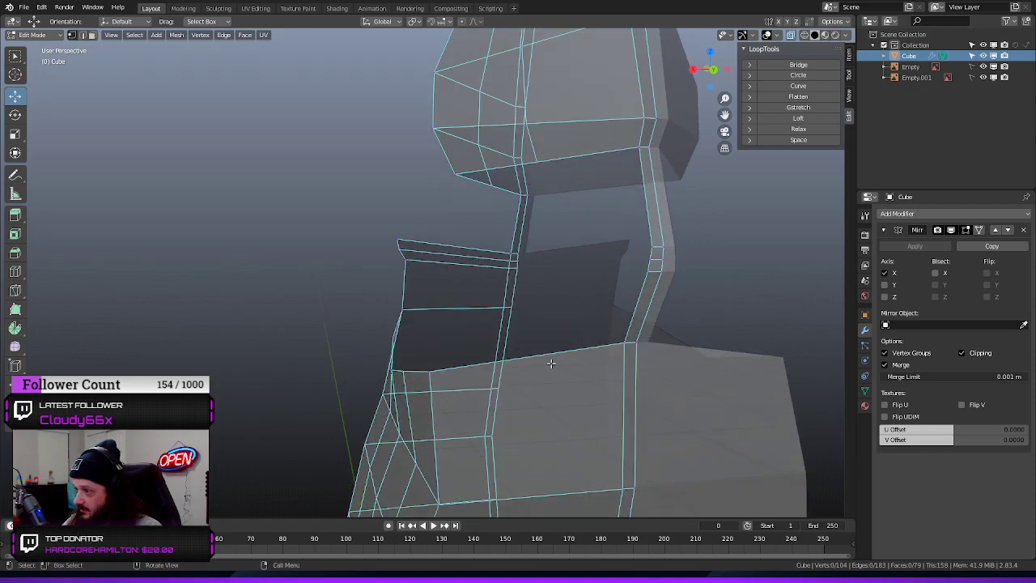
Select the outer corner vertex of the back's upper edge, on the rim of the shoulder opening
middle_drag(457, 354, 543, 338)
click(492, 378)
middle_drag(481, 390, 446, 353)
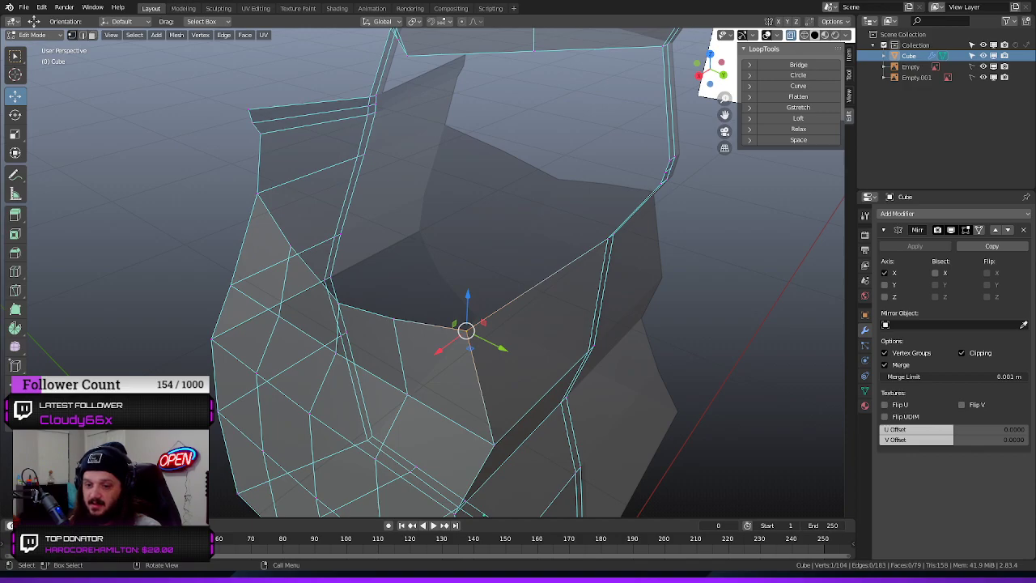